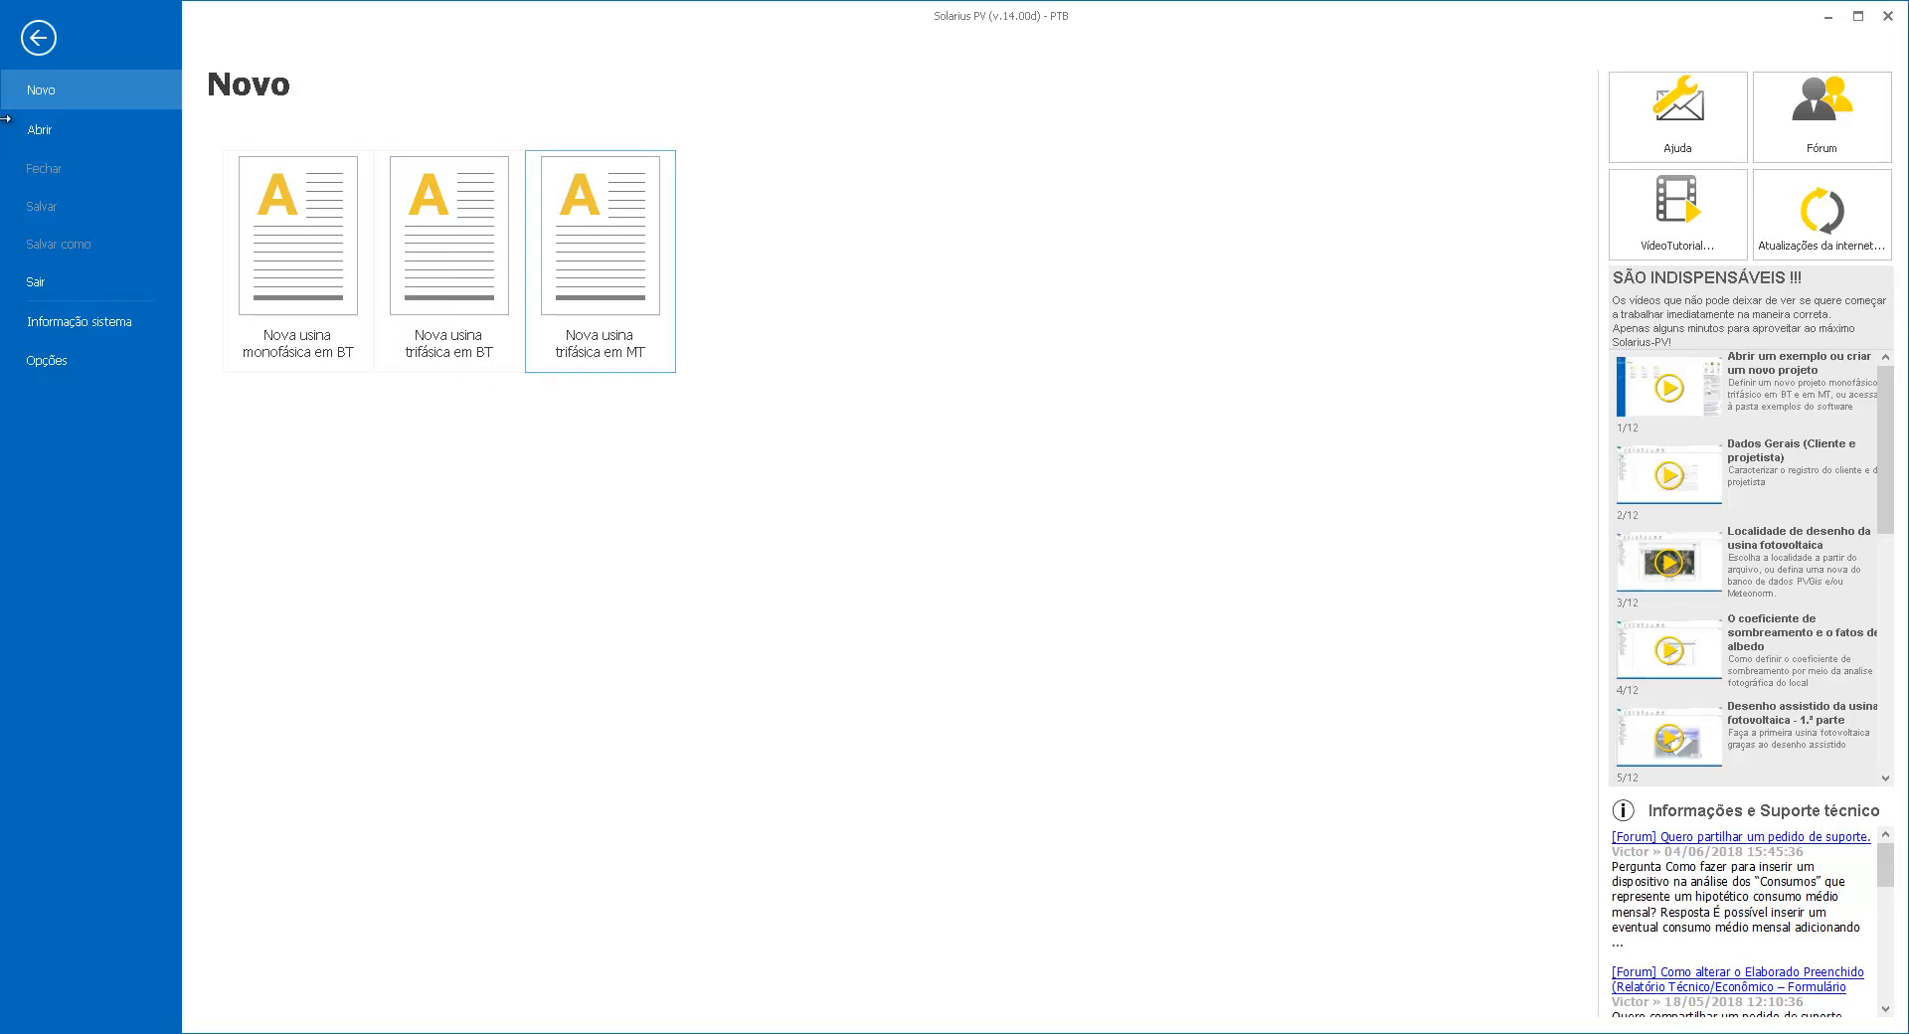
Review the program options, including backup, units, number separators and currency, and confirm them
left_click(39, 139)
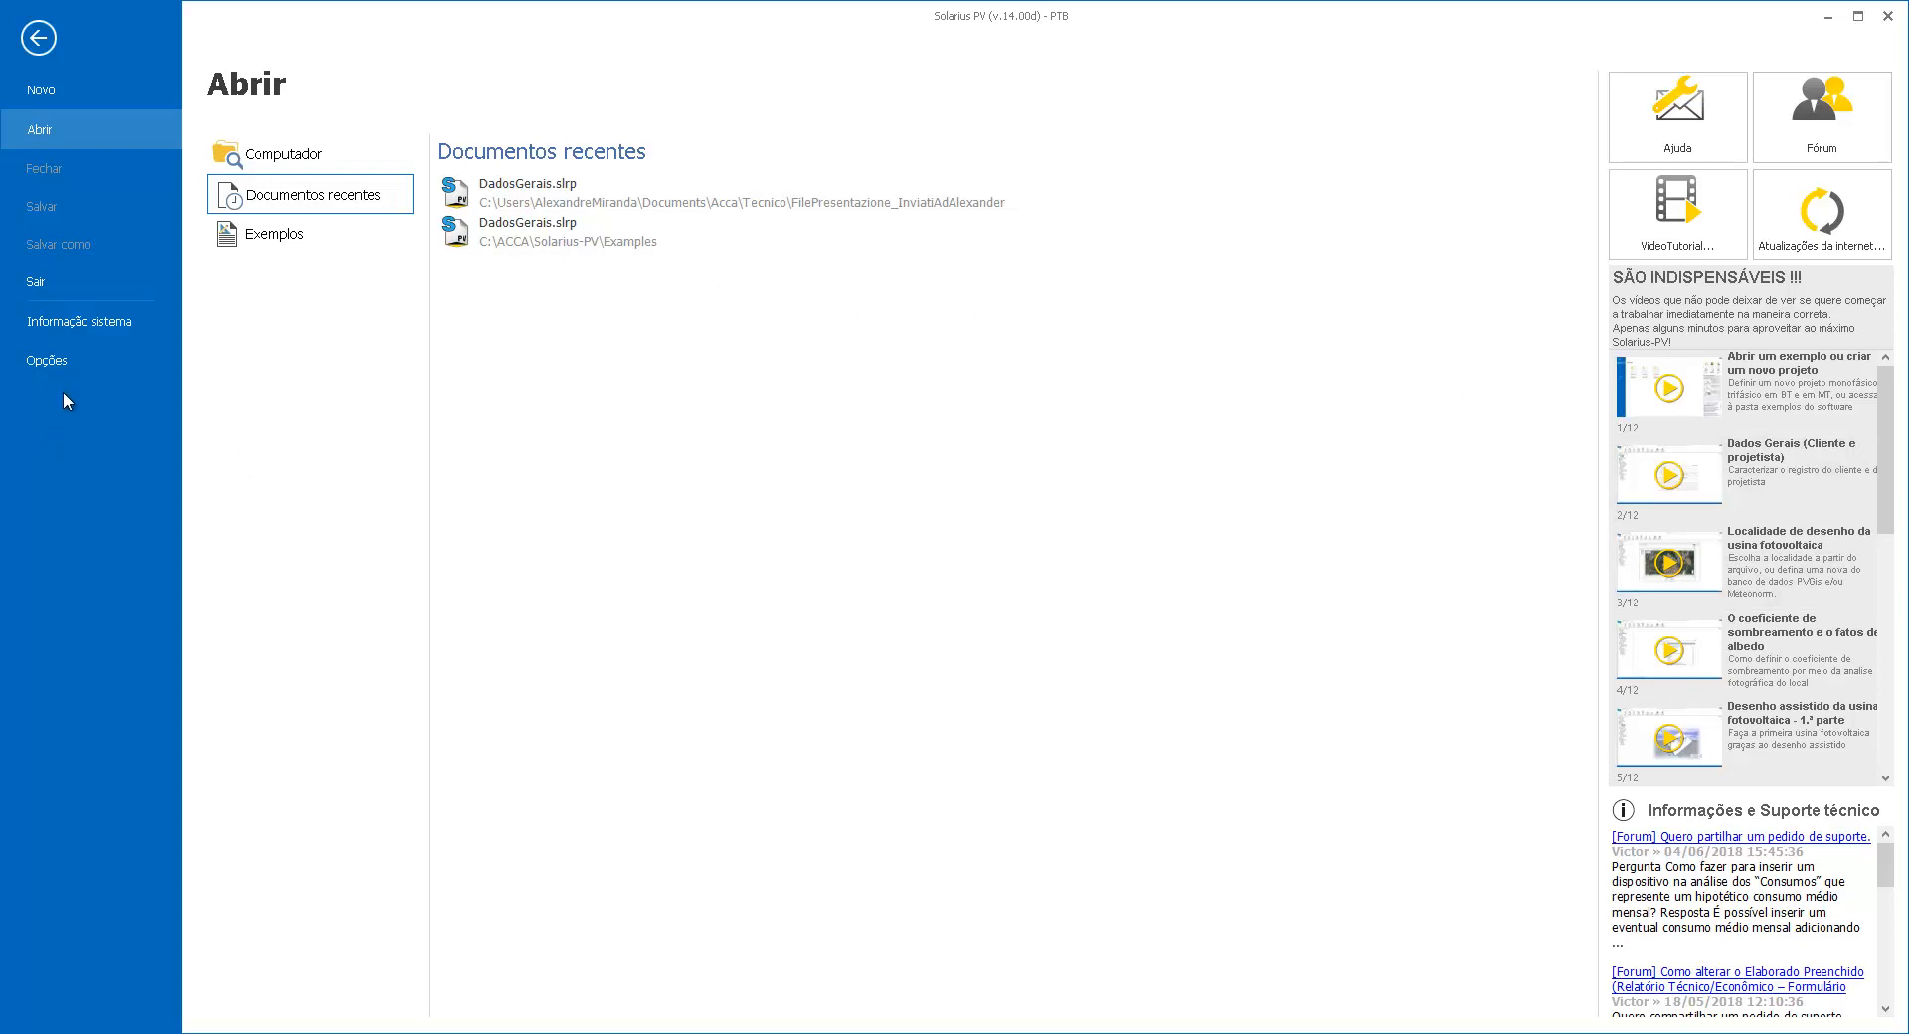
left_click(52, 366)
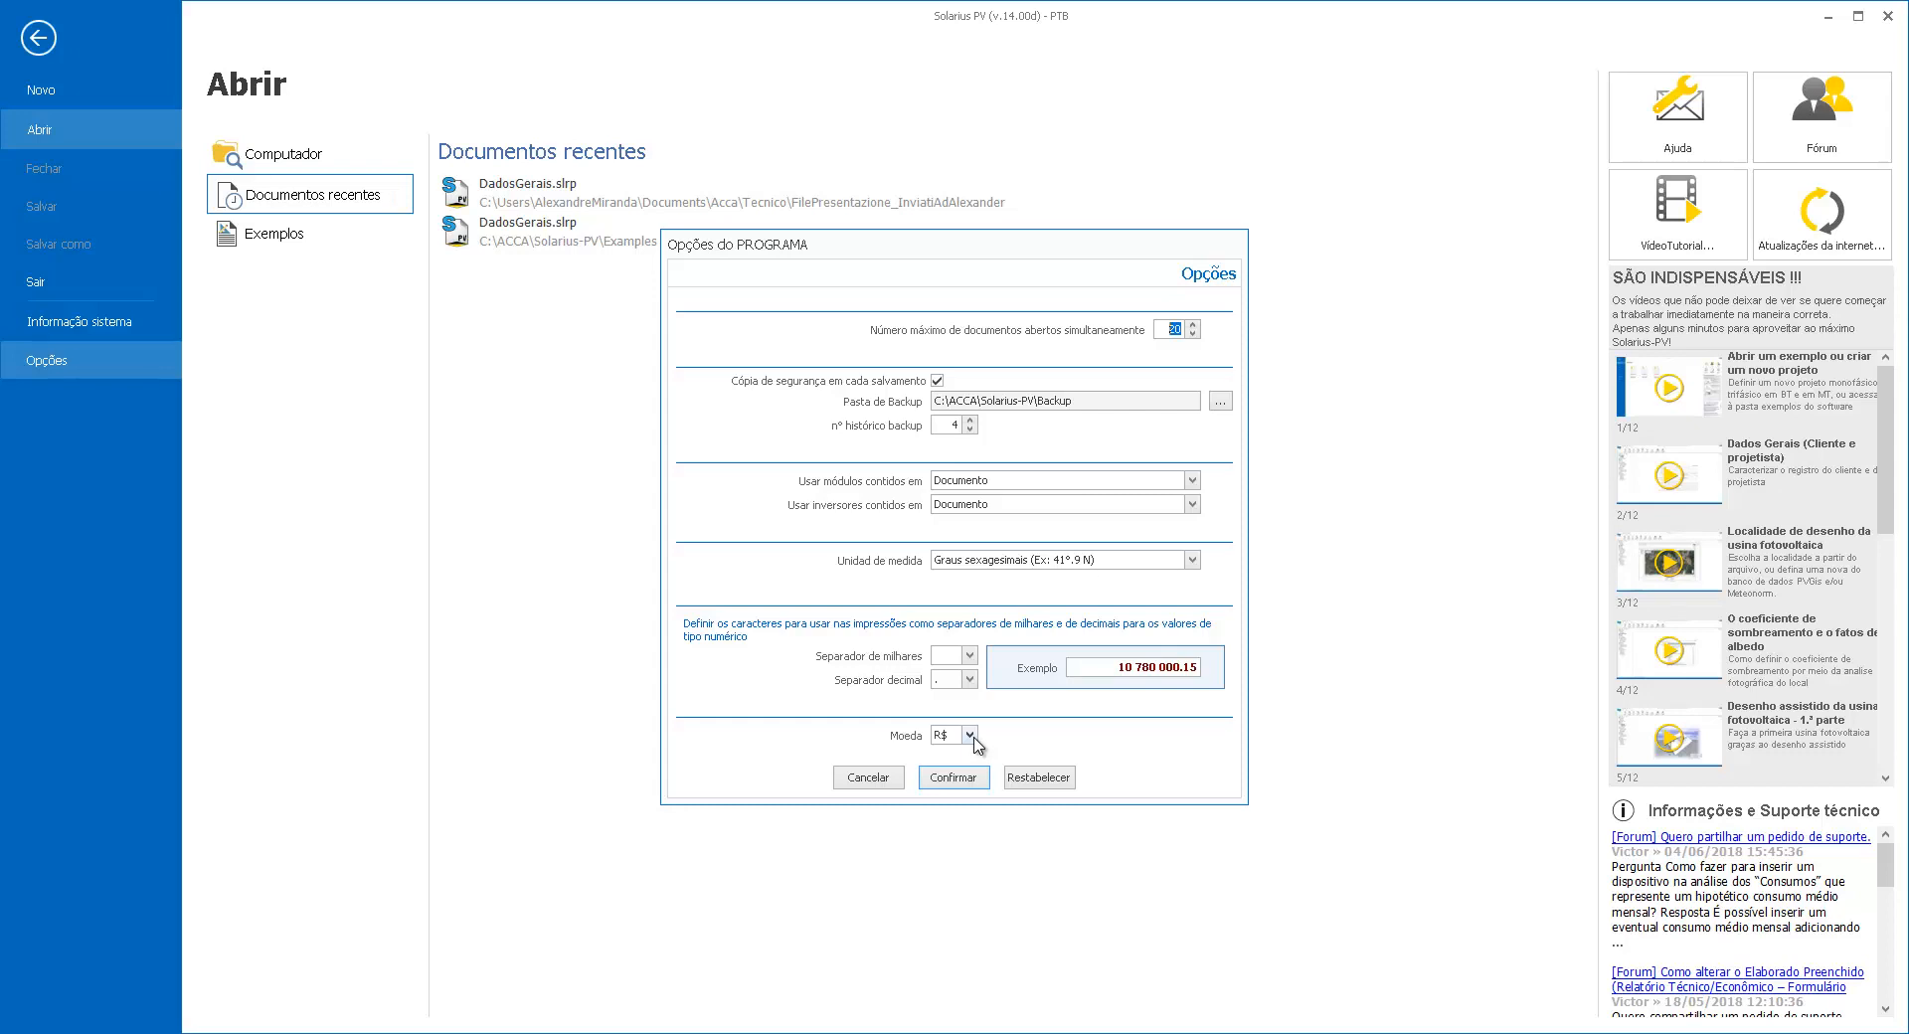
left_click(65, 94)
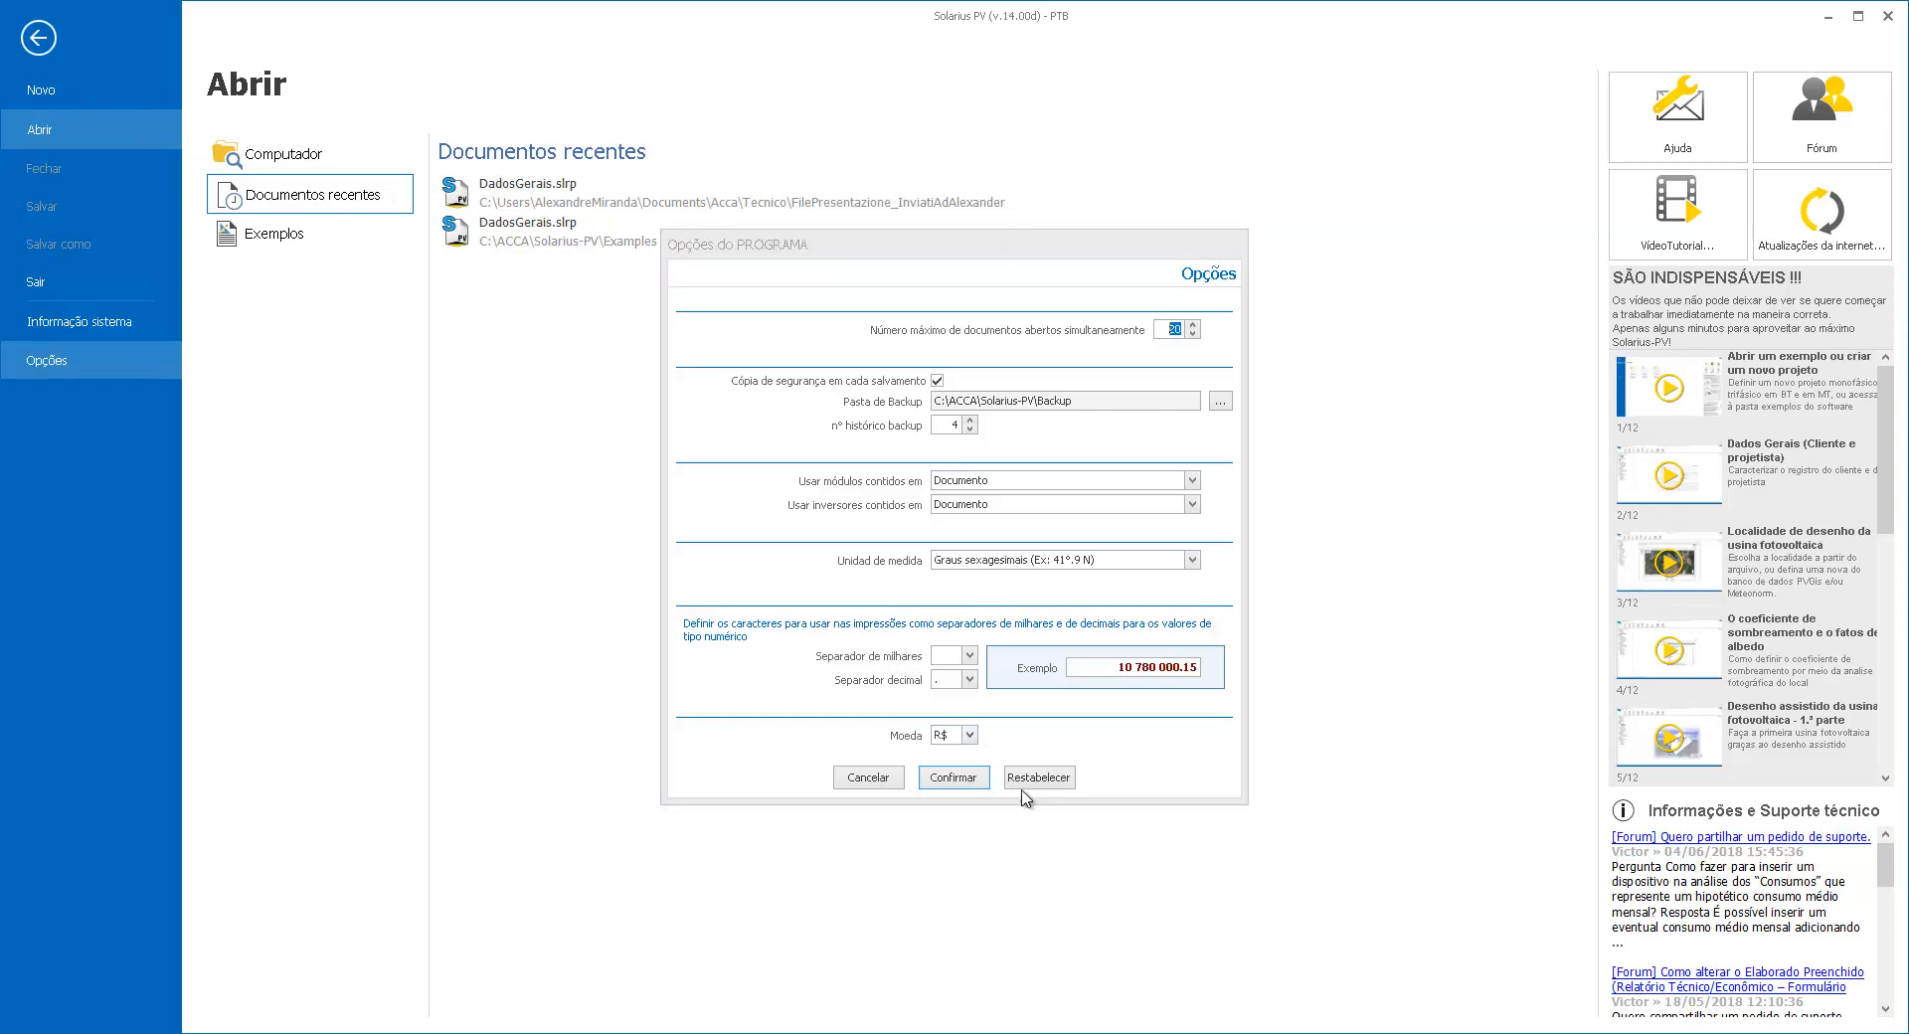
left_click(939, 780)
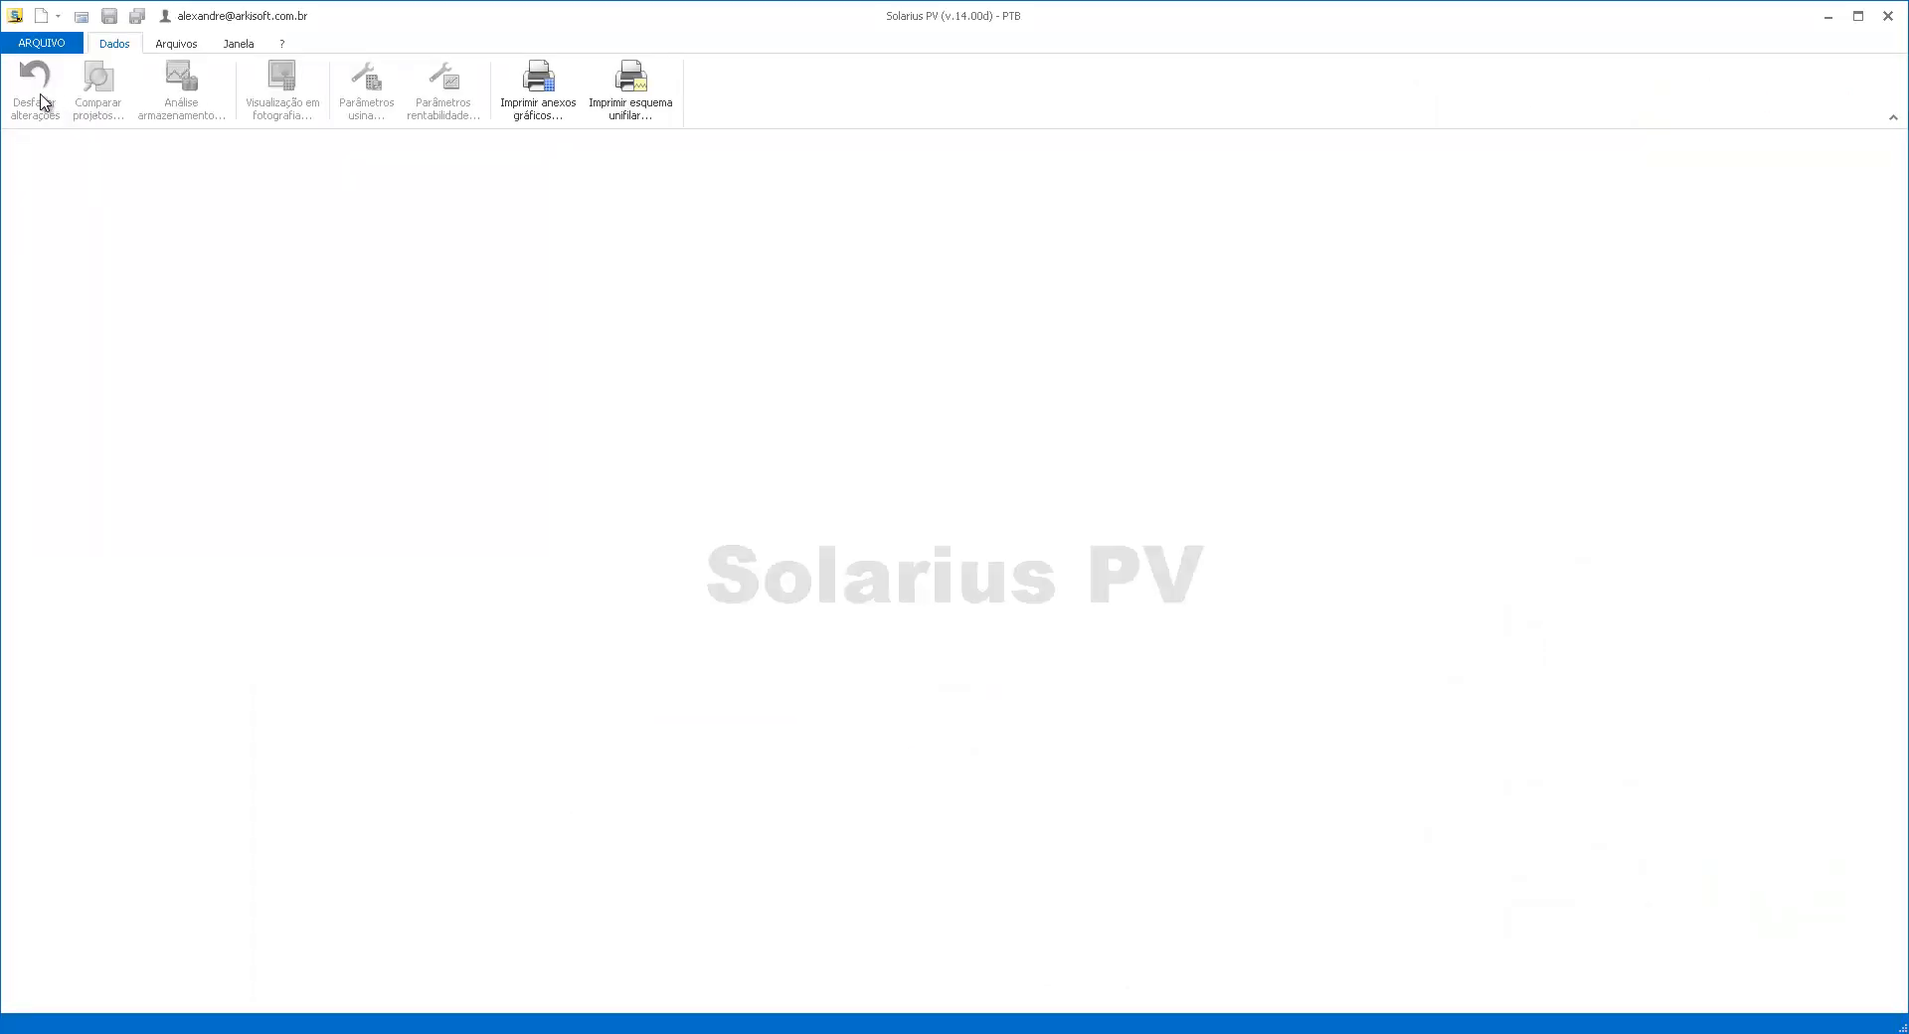
Create a new single-phase low-voltage plant project (Nova usina monofásica em BT)
left_click(42, 43)
left_click(39, 88)
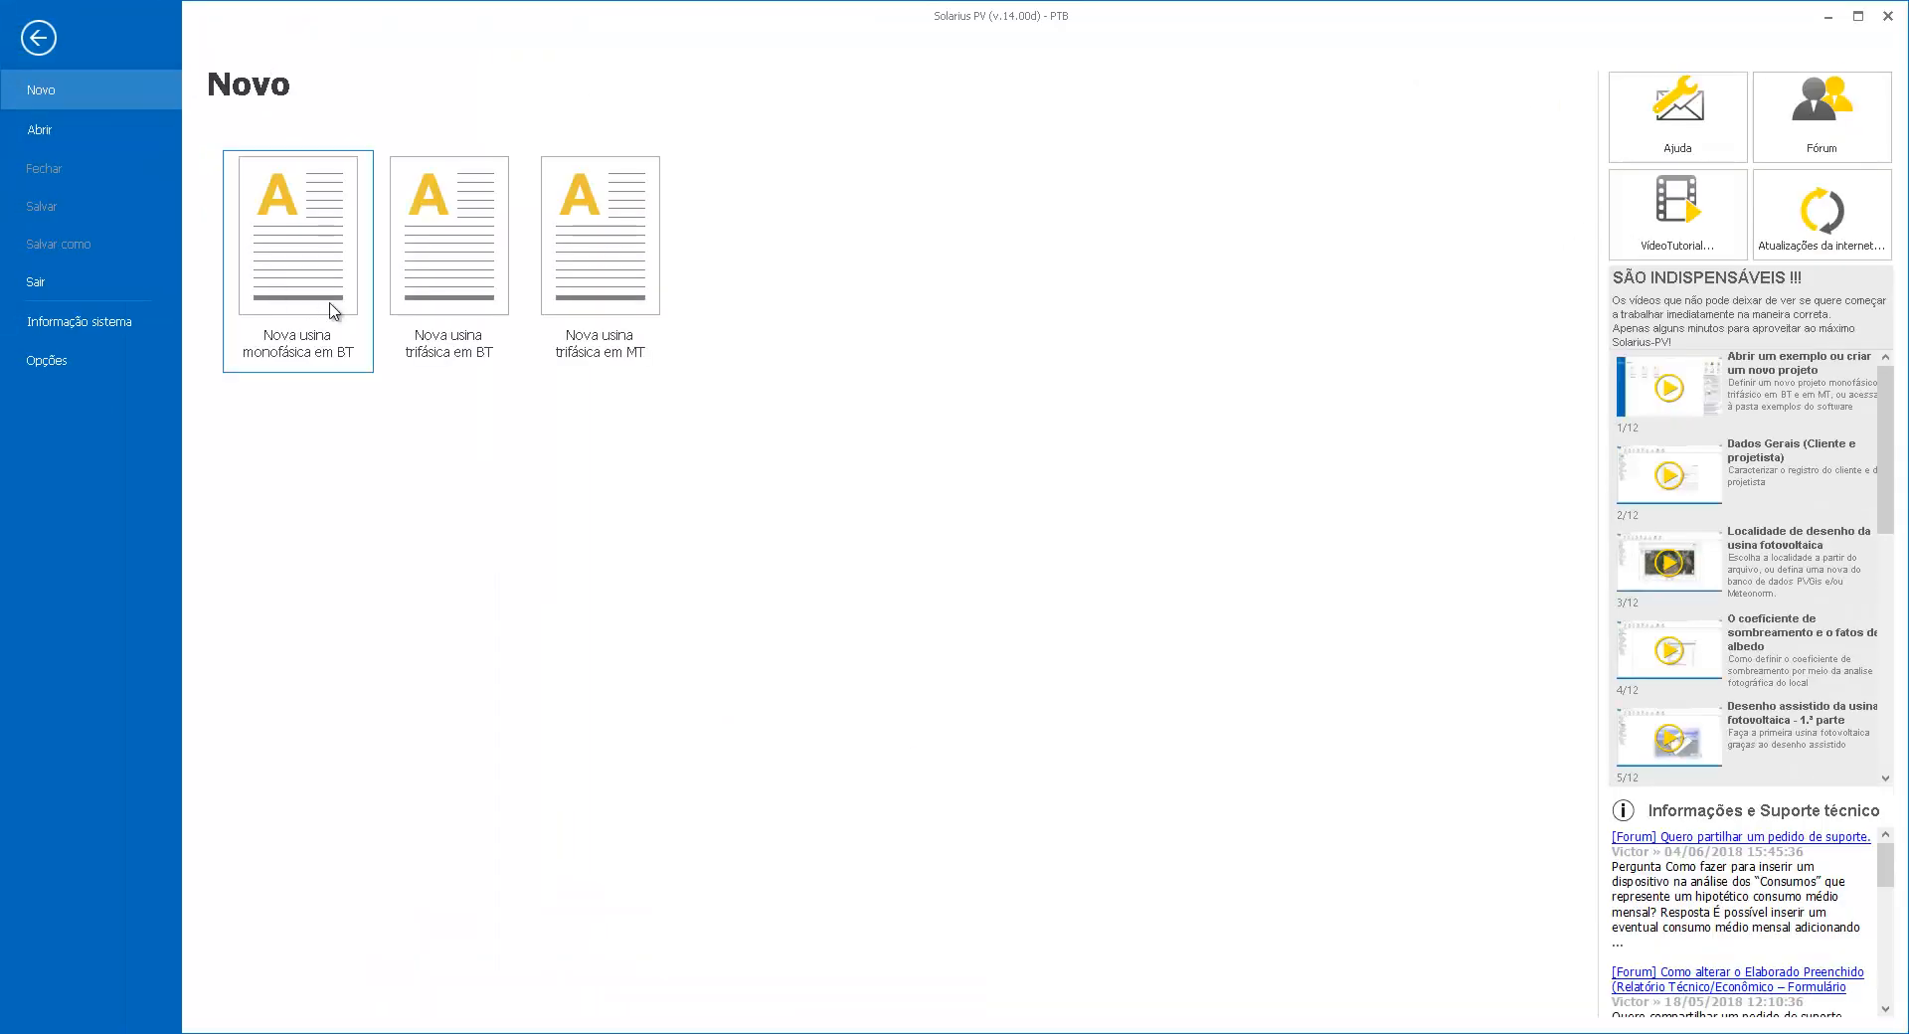
double_click(273, 261)
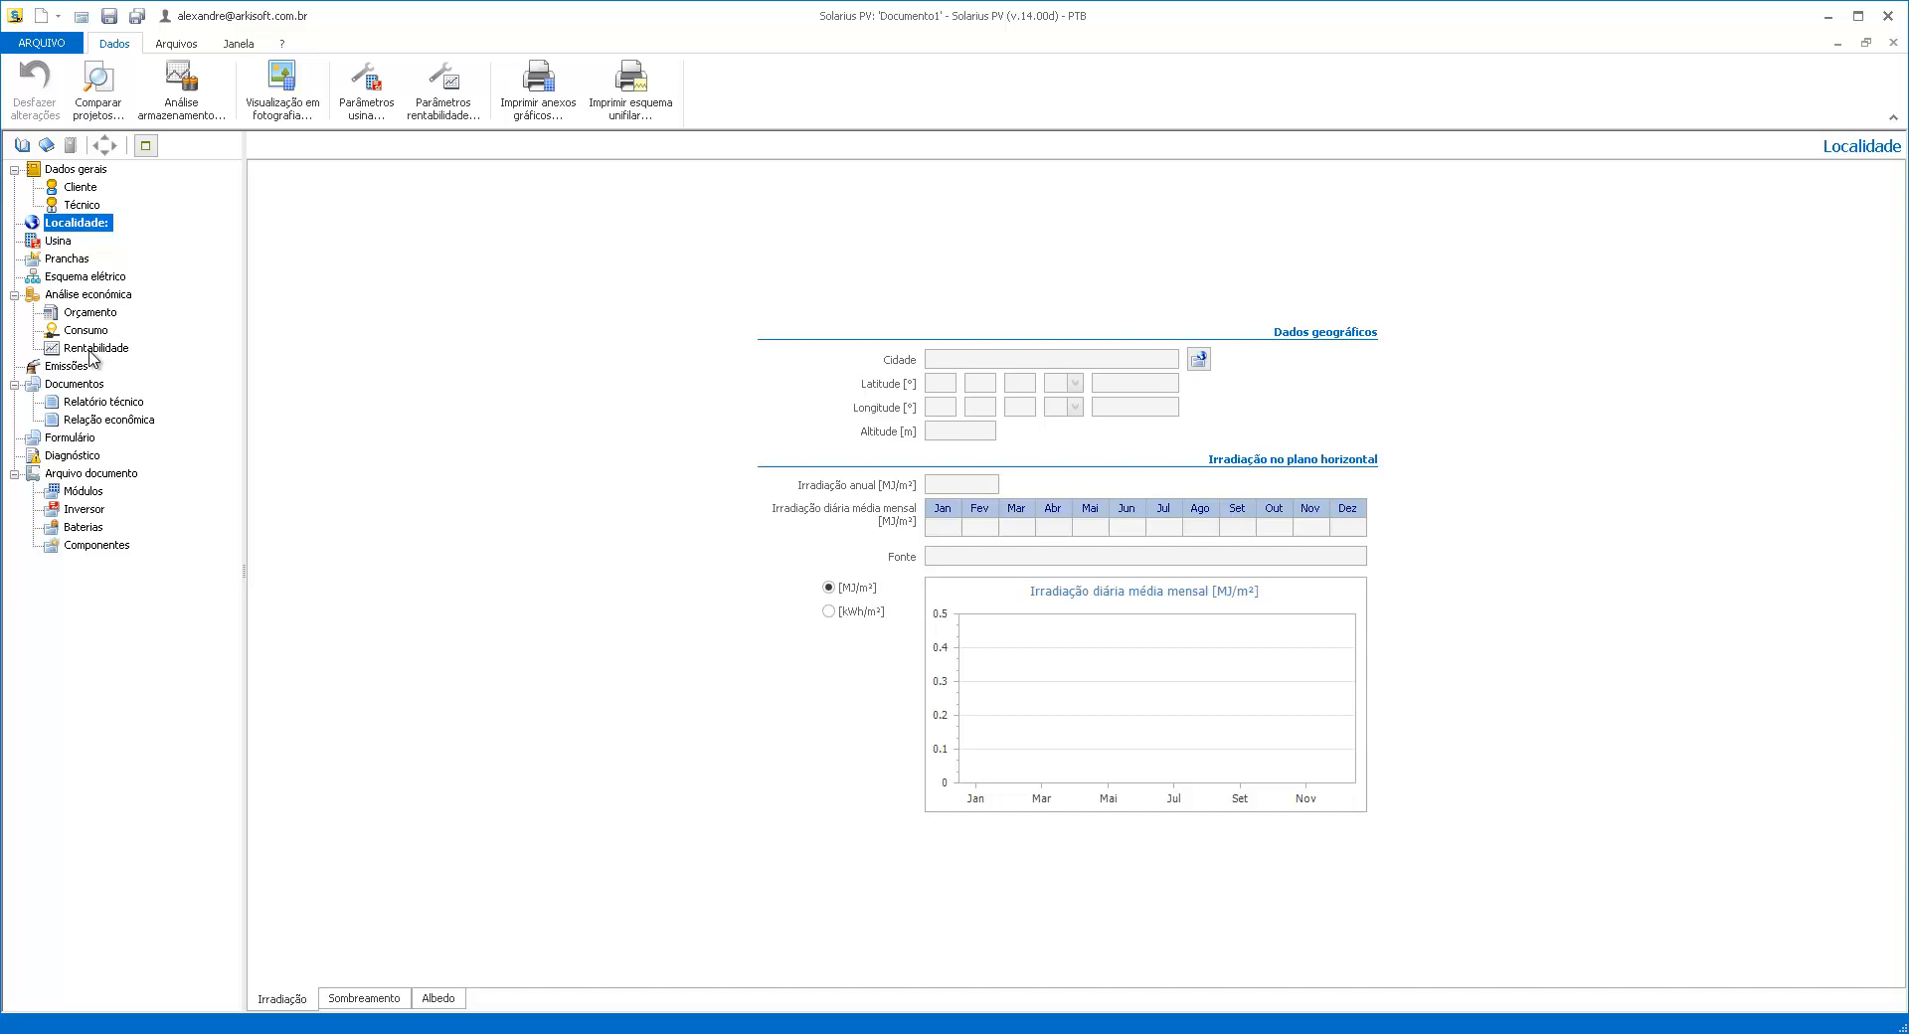
Examine the Cliente and Técnico data forms of the new project
left_click(83, 189)
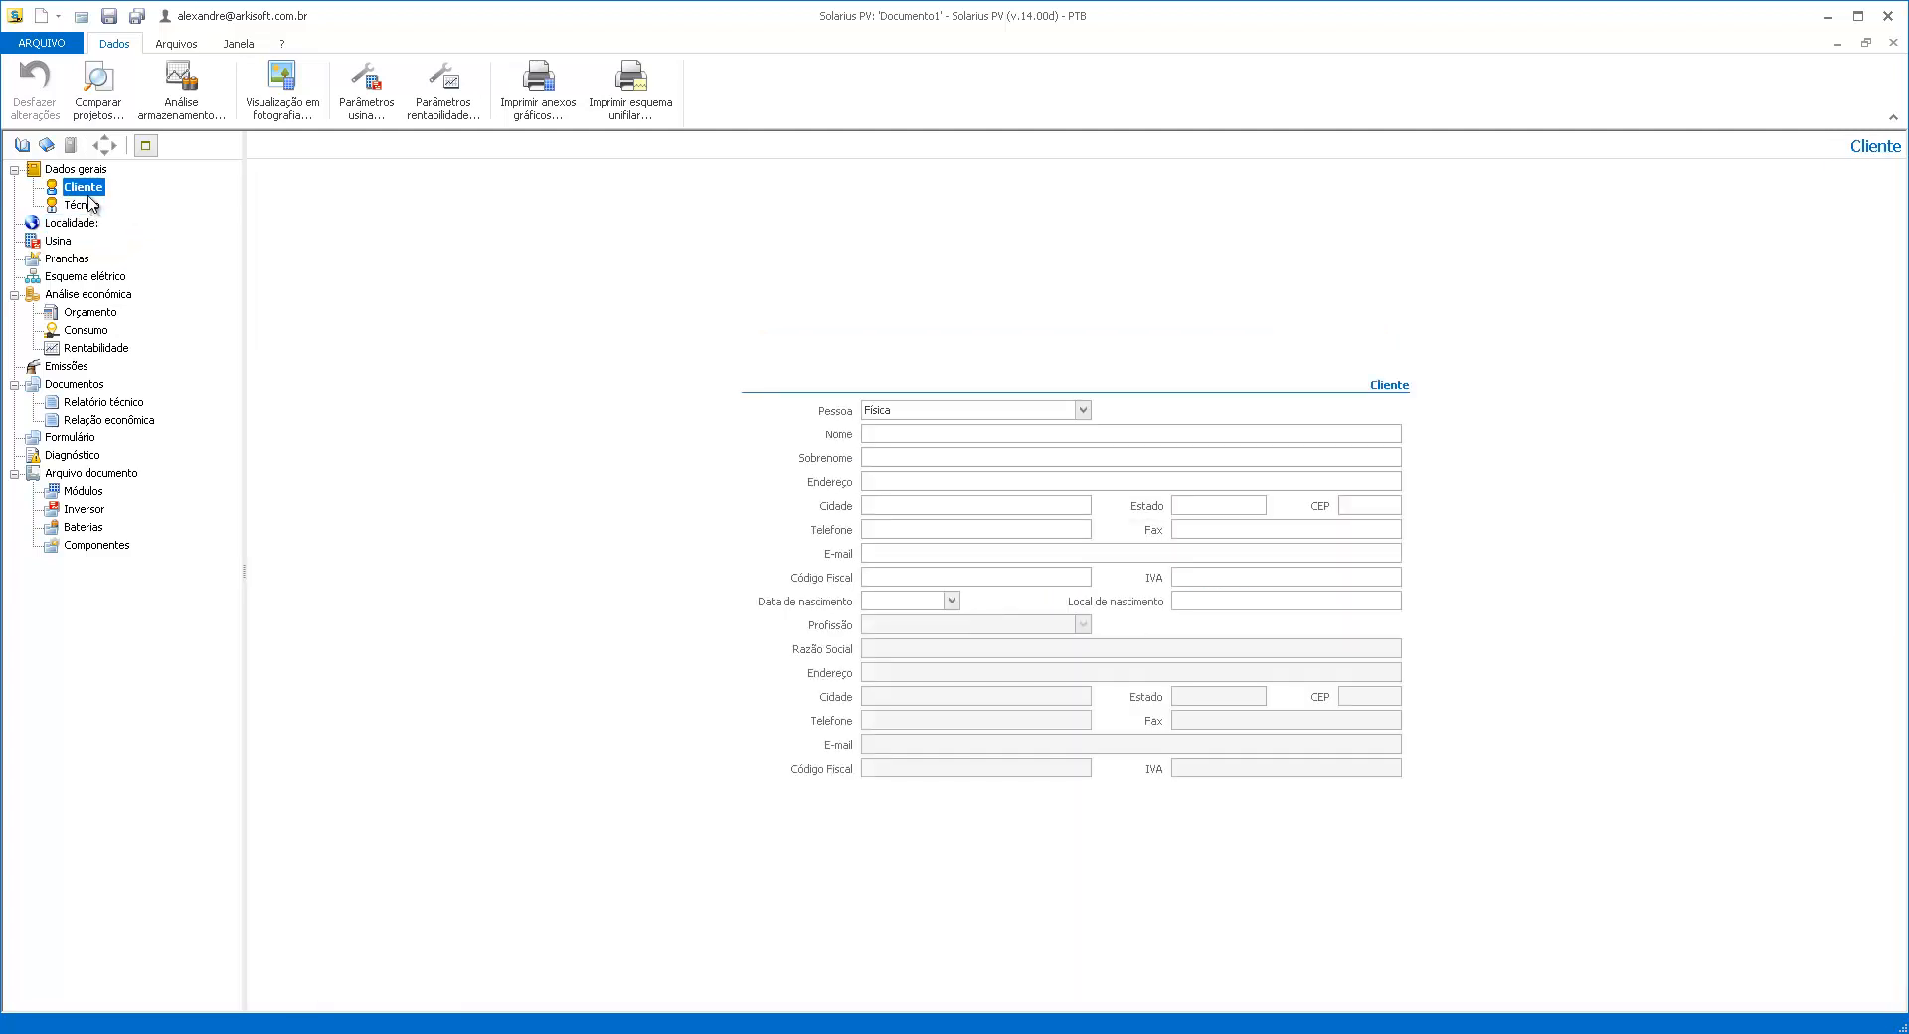
left_click(95, 209)
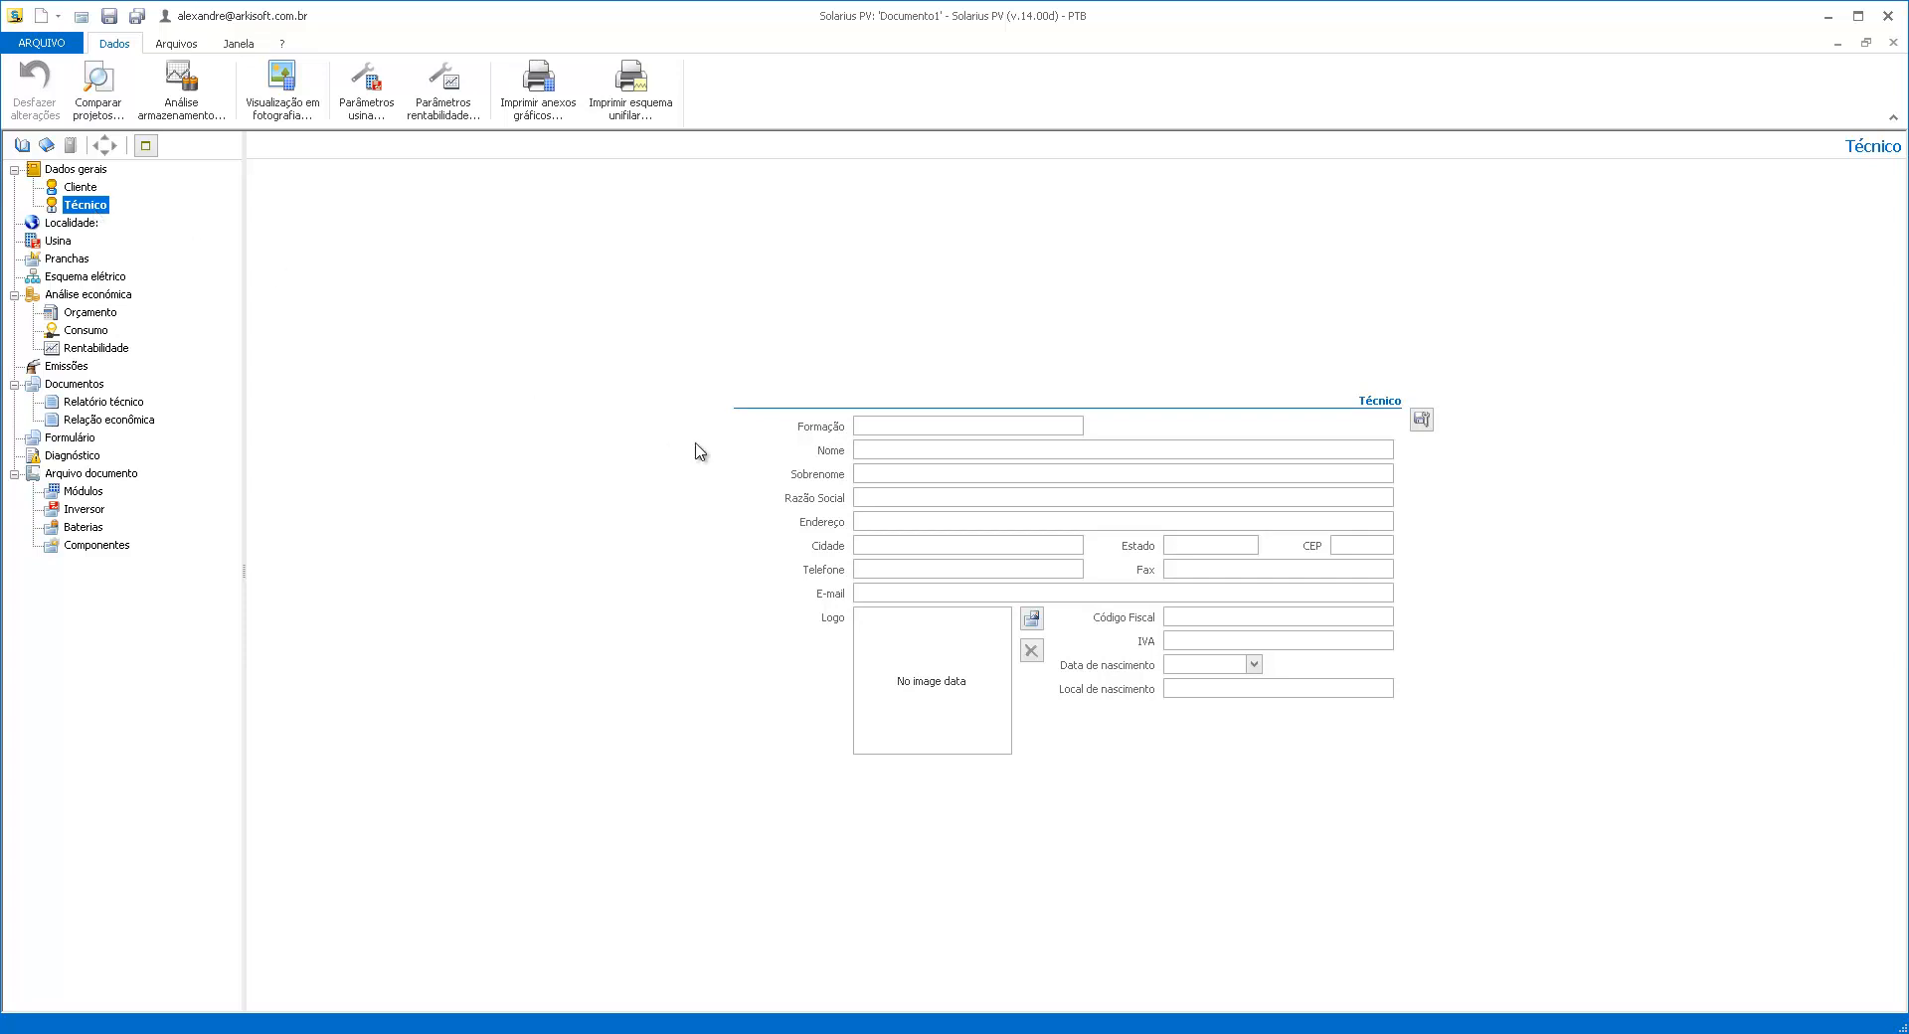
left_click(895, 450)
left_click(912, 427)
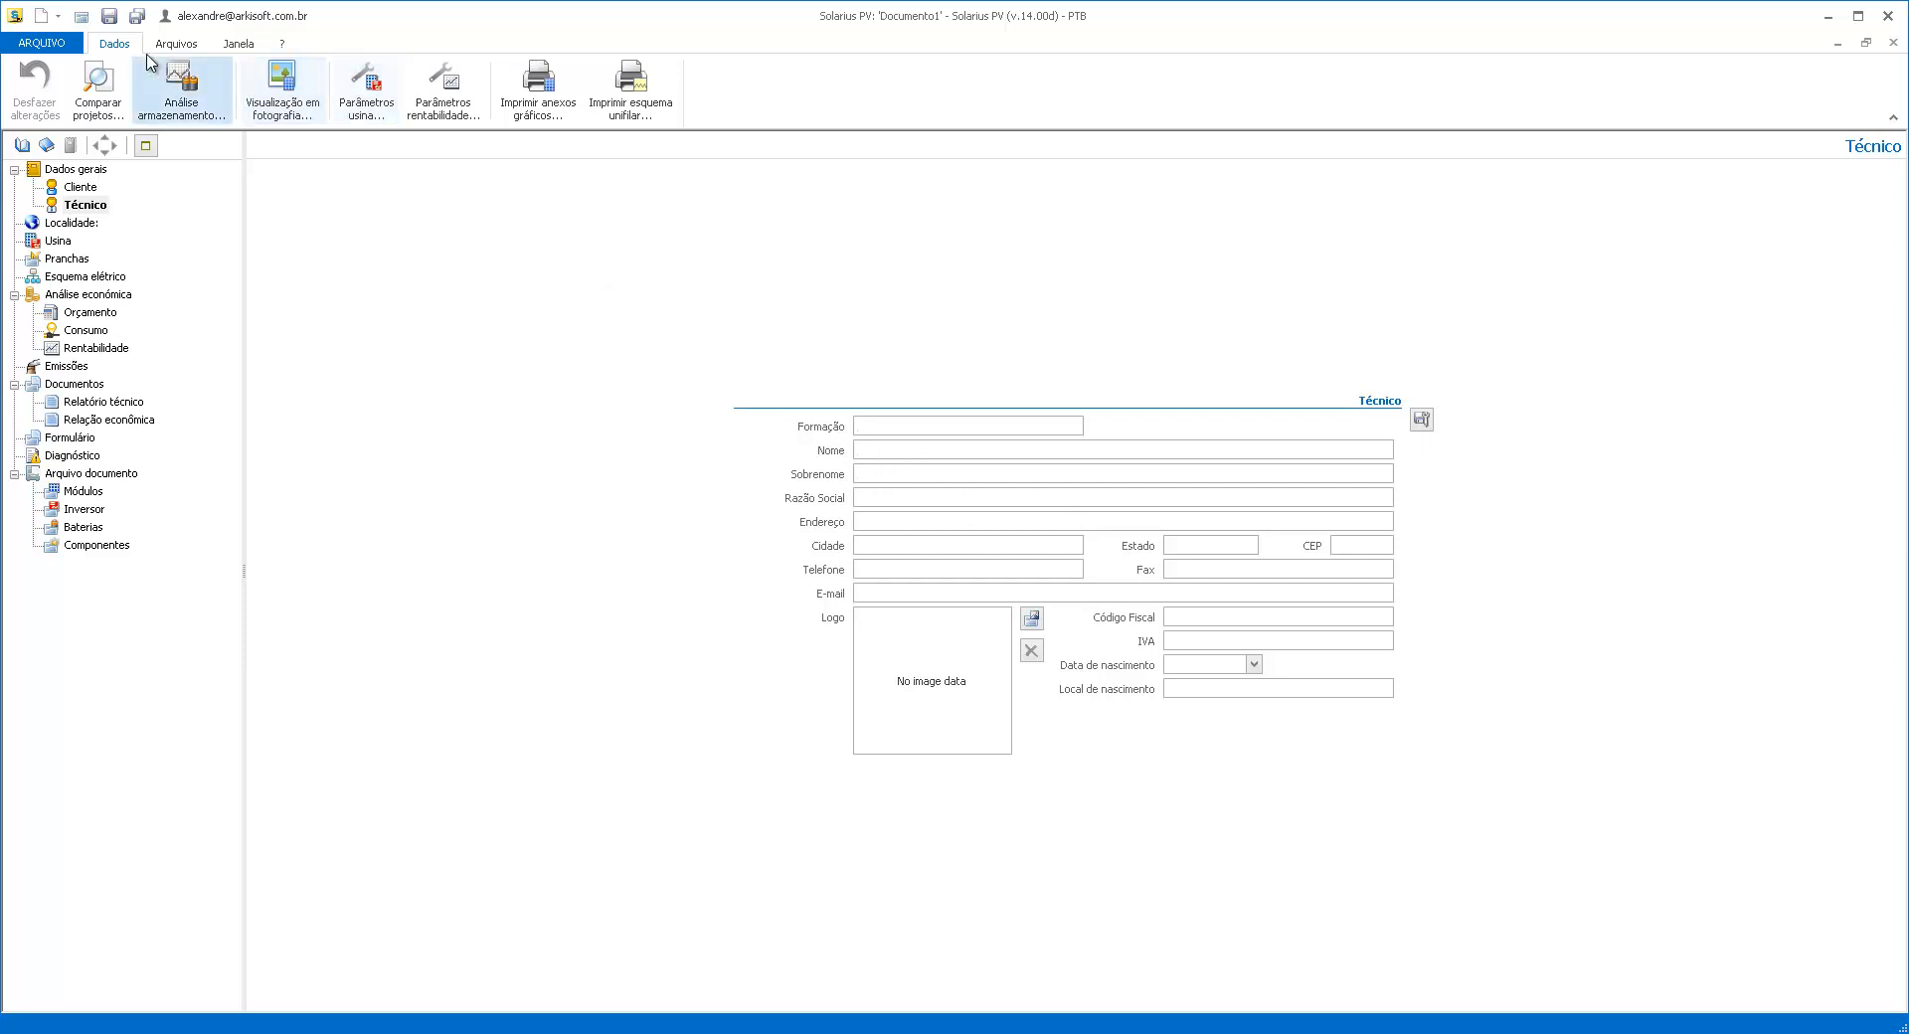
Open the document DadosGerais.slrp and arrange both projects vertically side by side
left_click(81, 18)
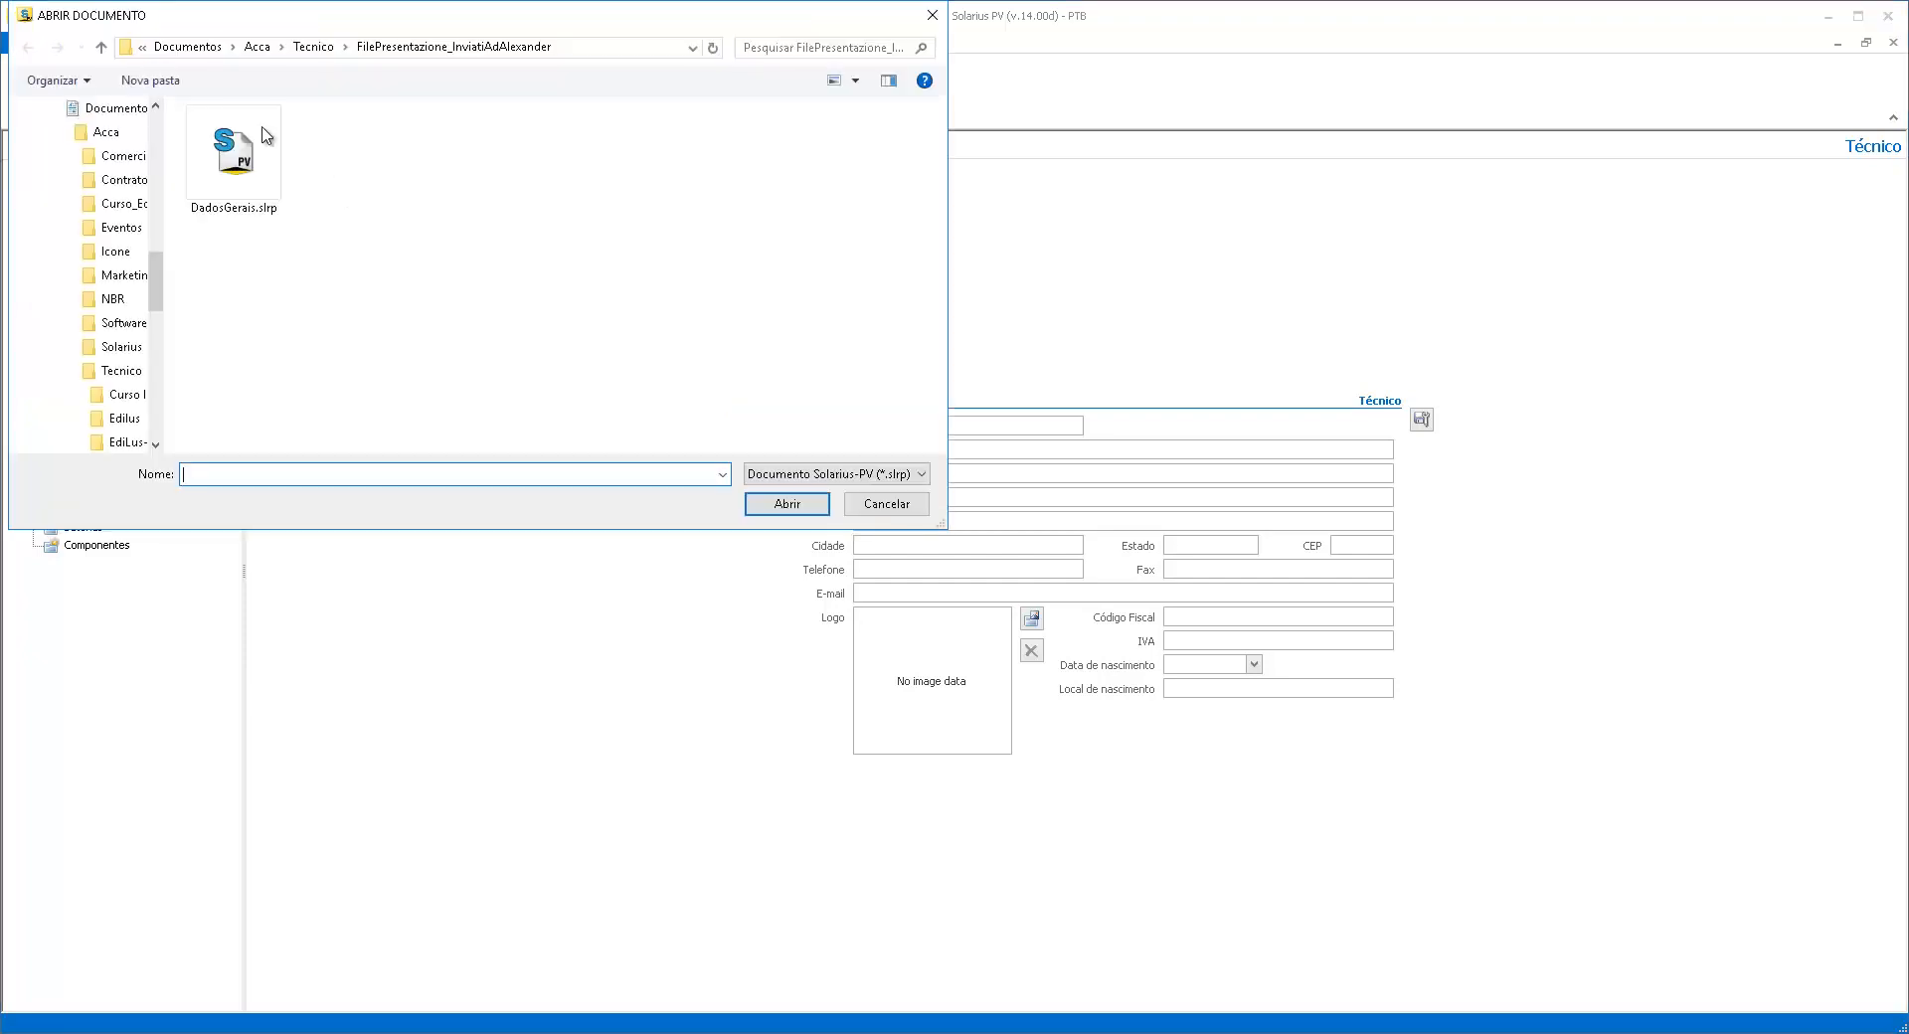
double_click(233, 151)
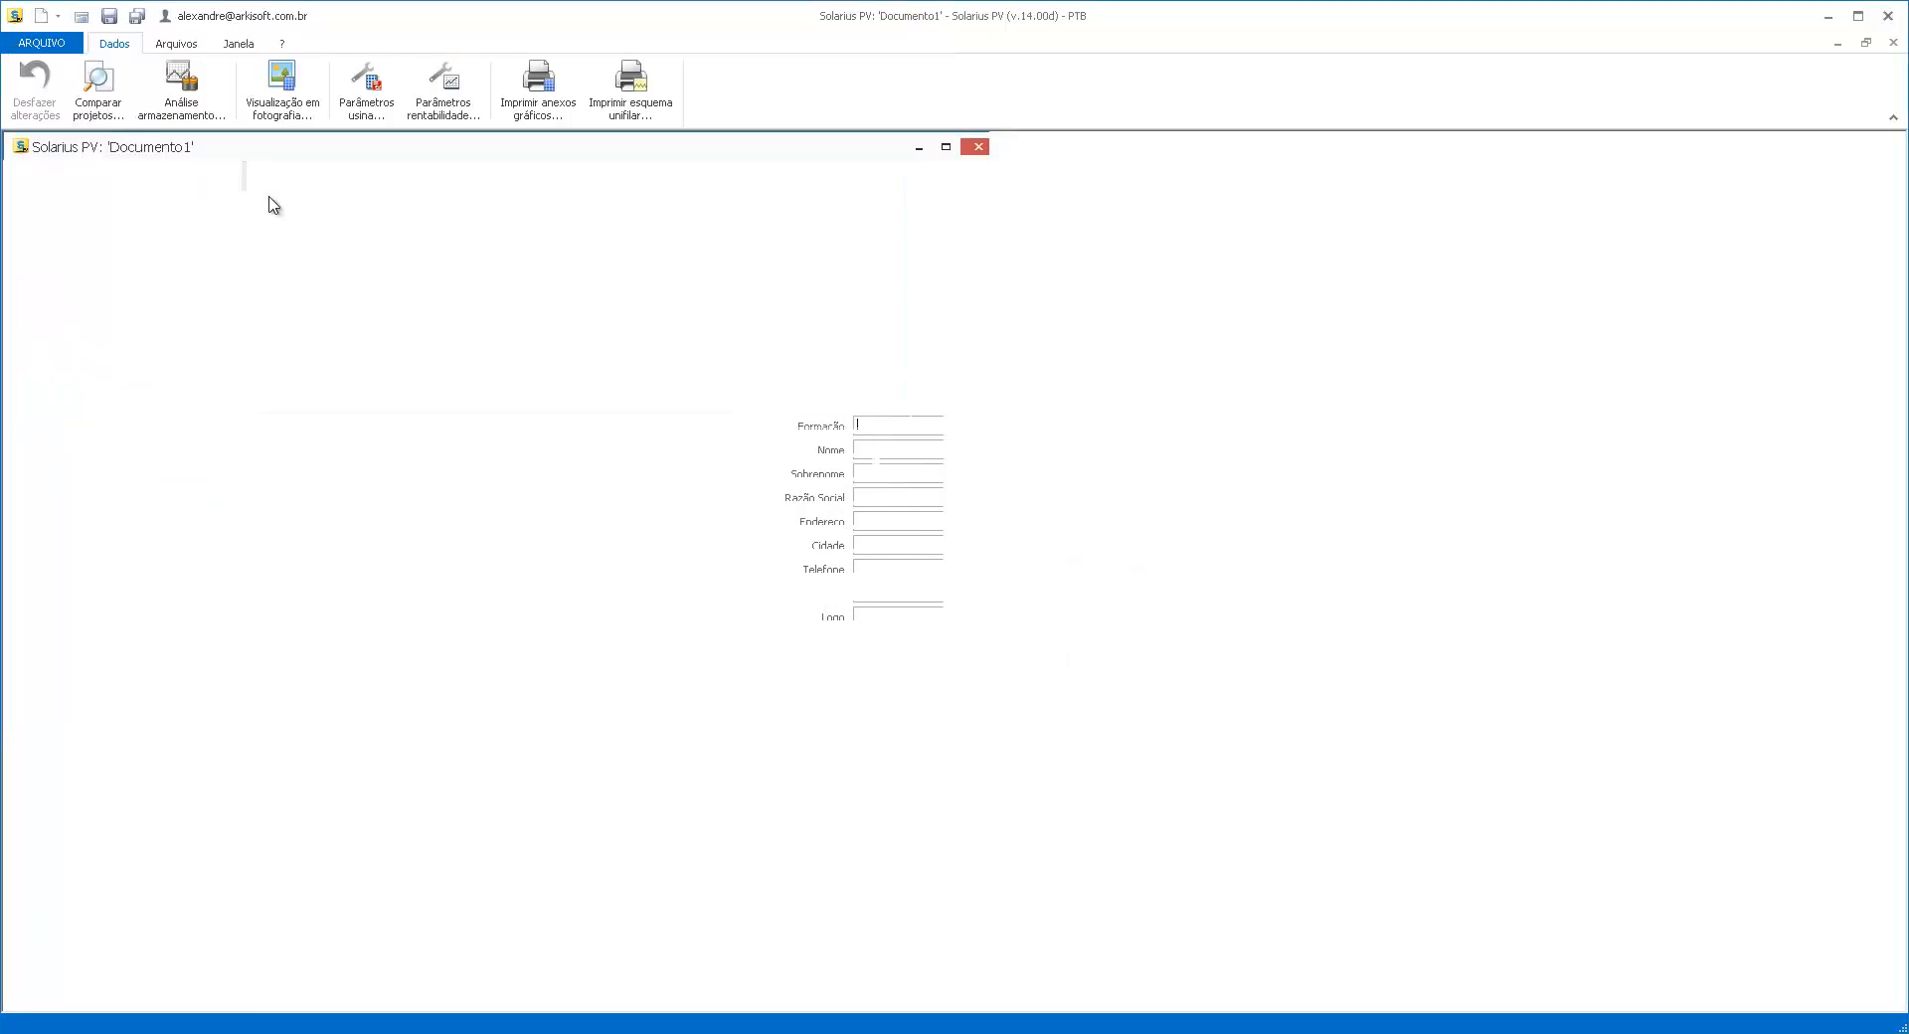
left_click(233, 46)
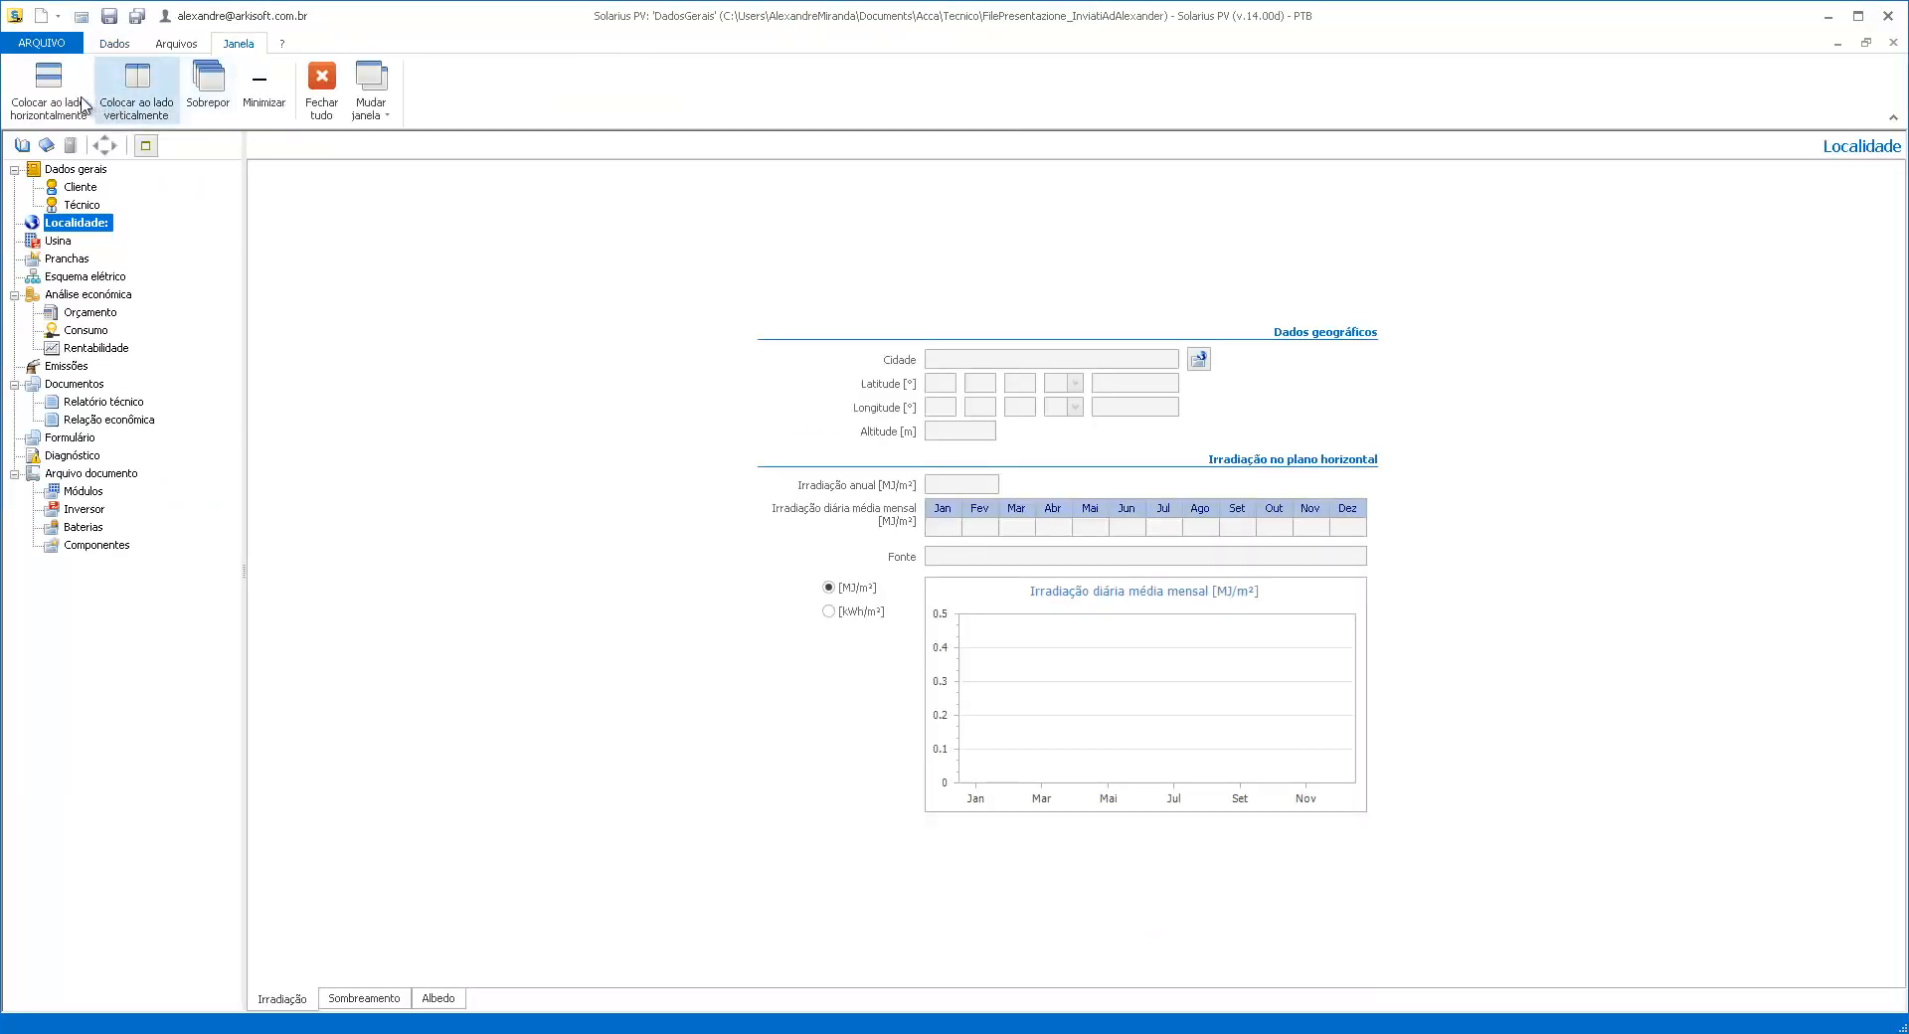
left_click(140, 115)
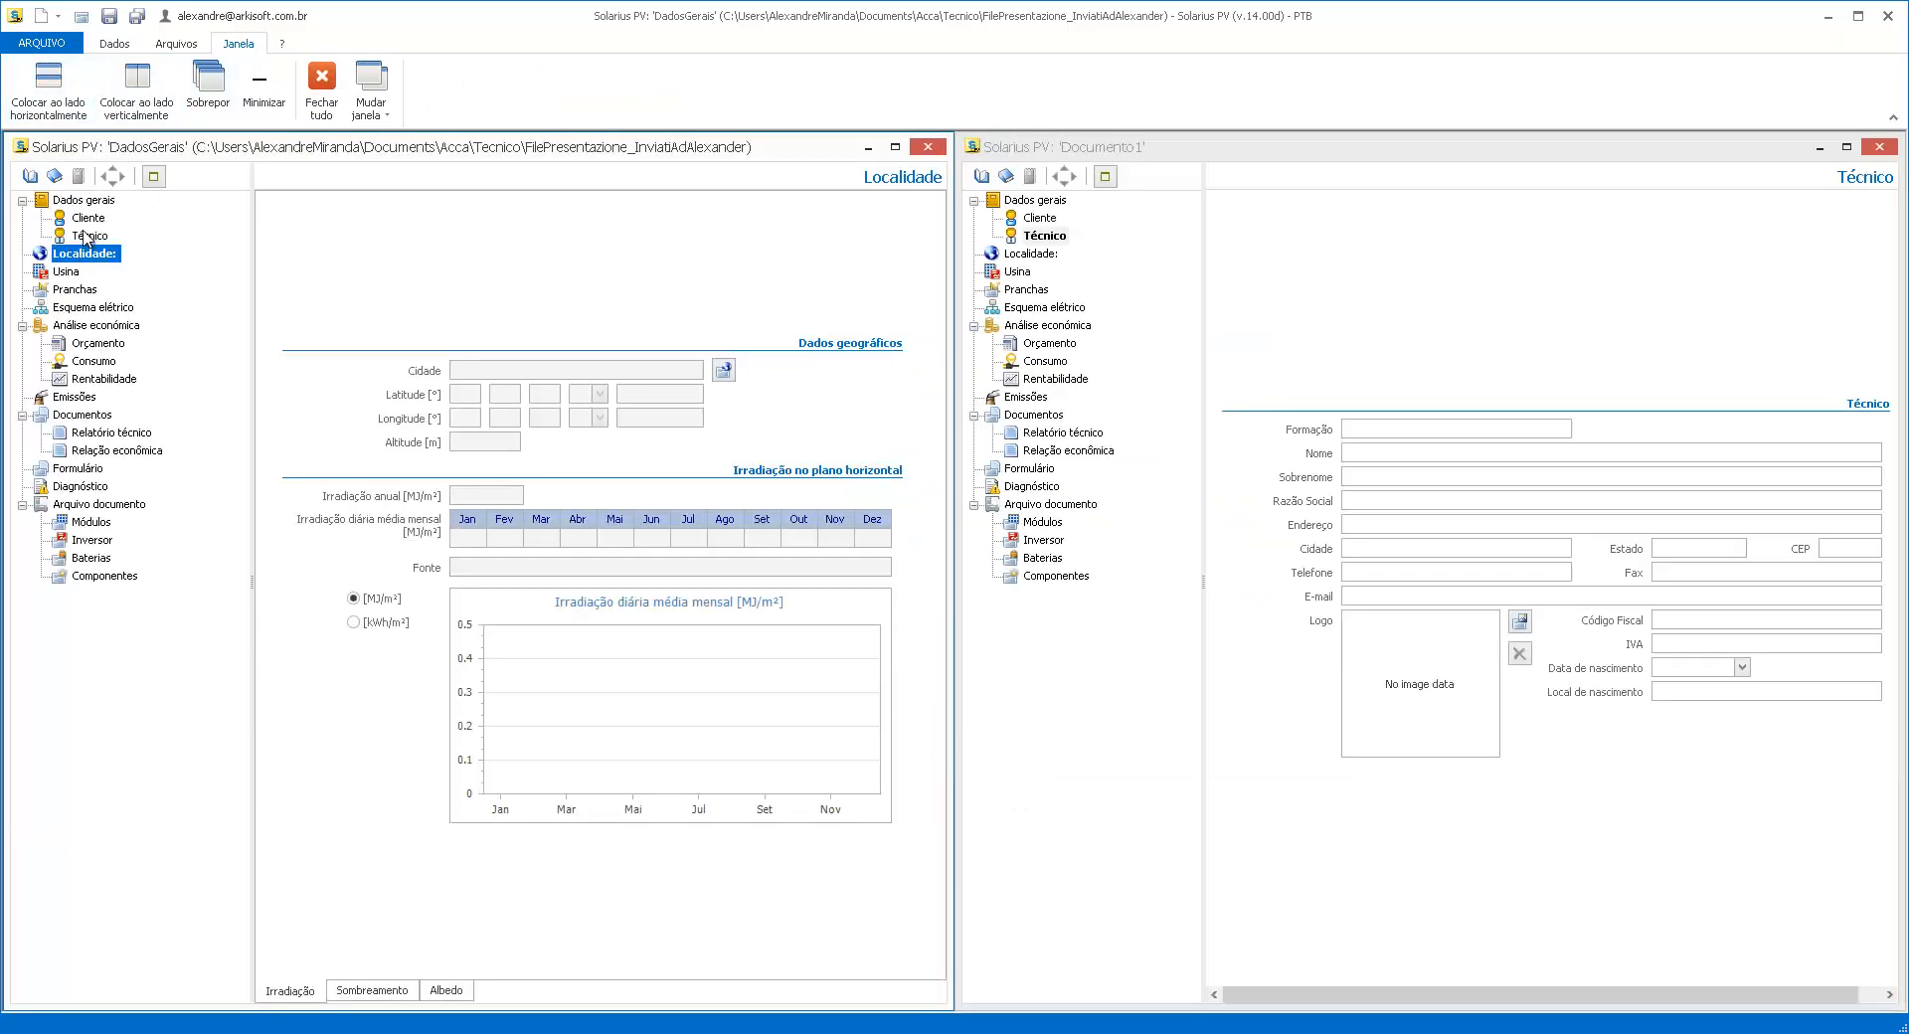
Copy the Cliente and Técnico data from DadosGerais into Documento1, and close DadosGerais
left_click(90, 218)
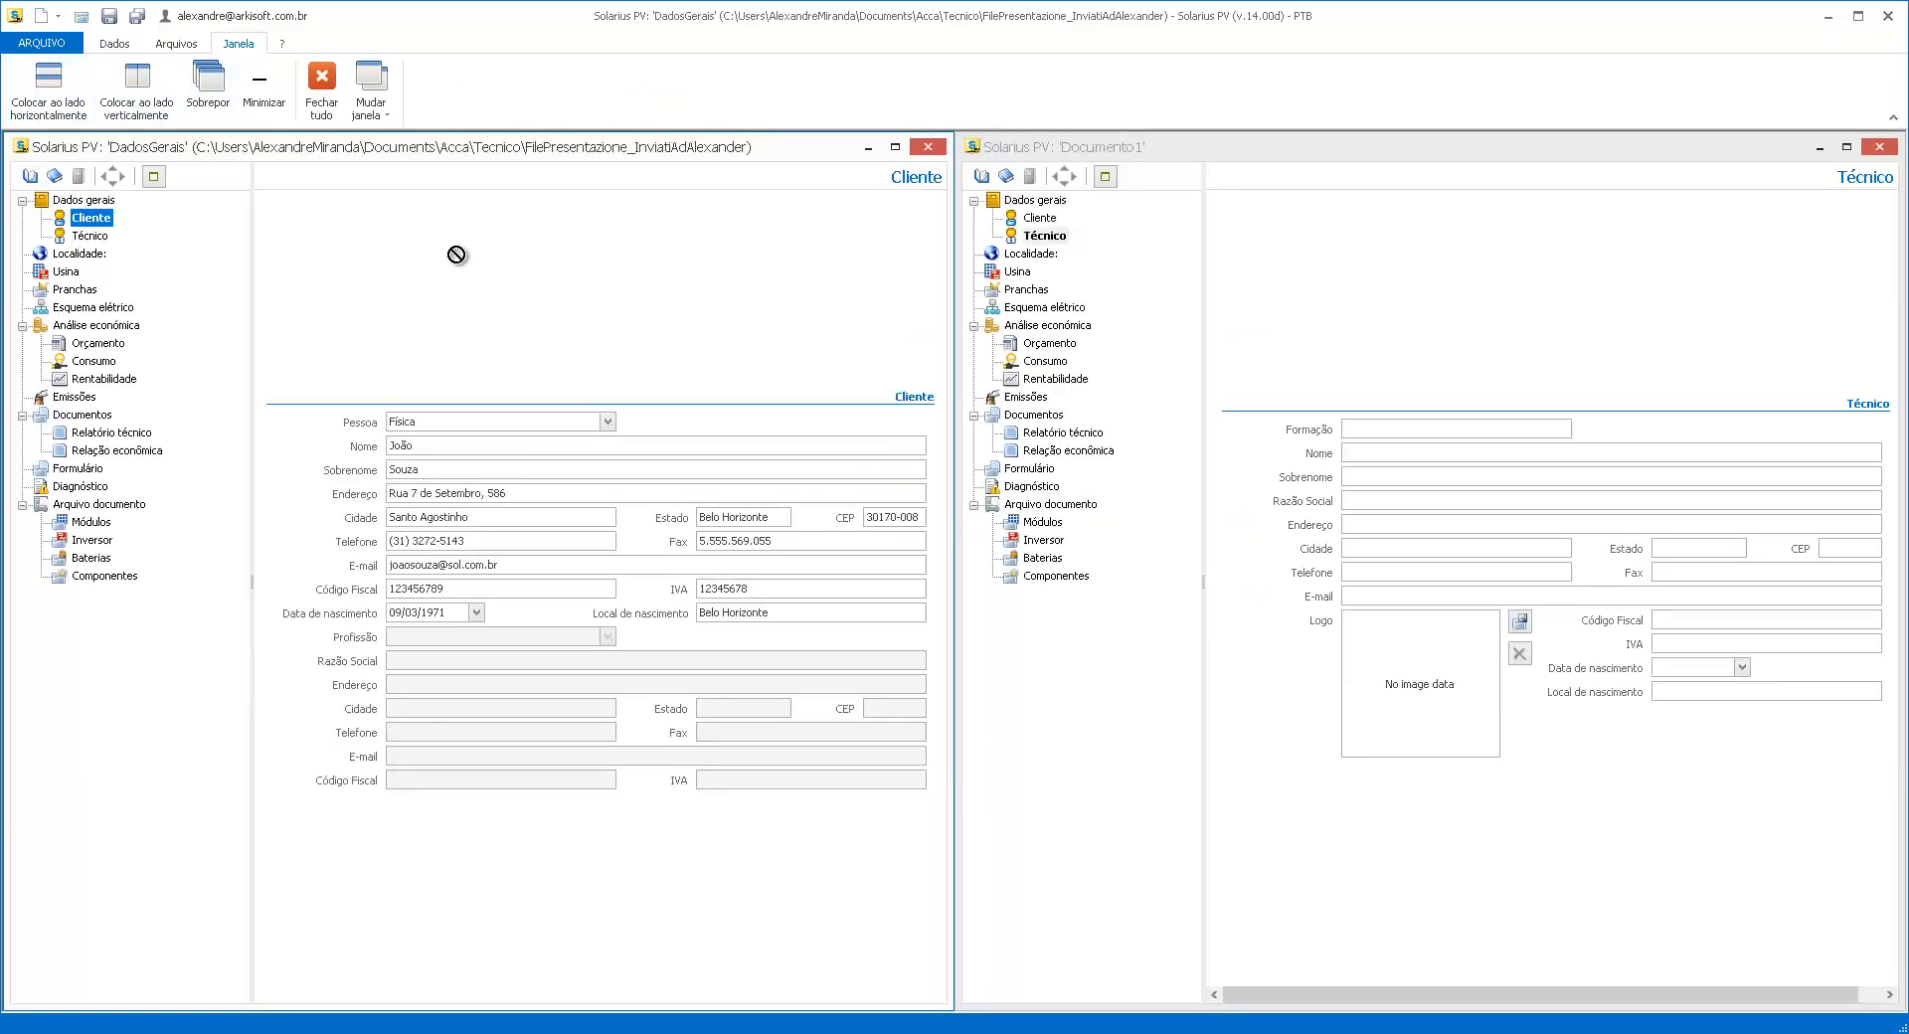
left_click(1039, 218)
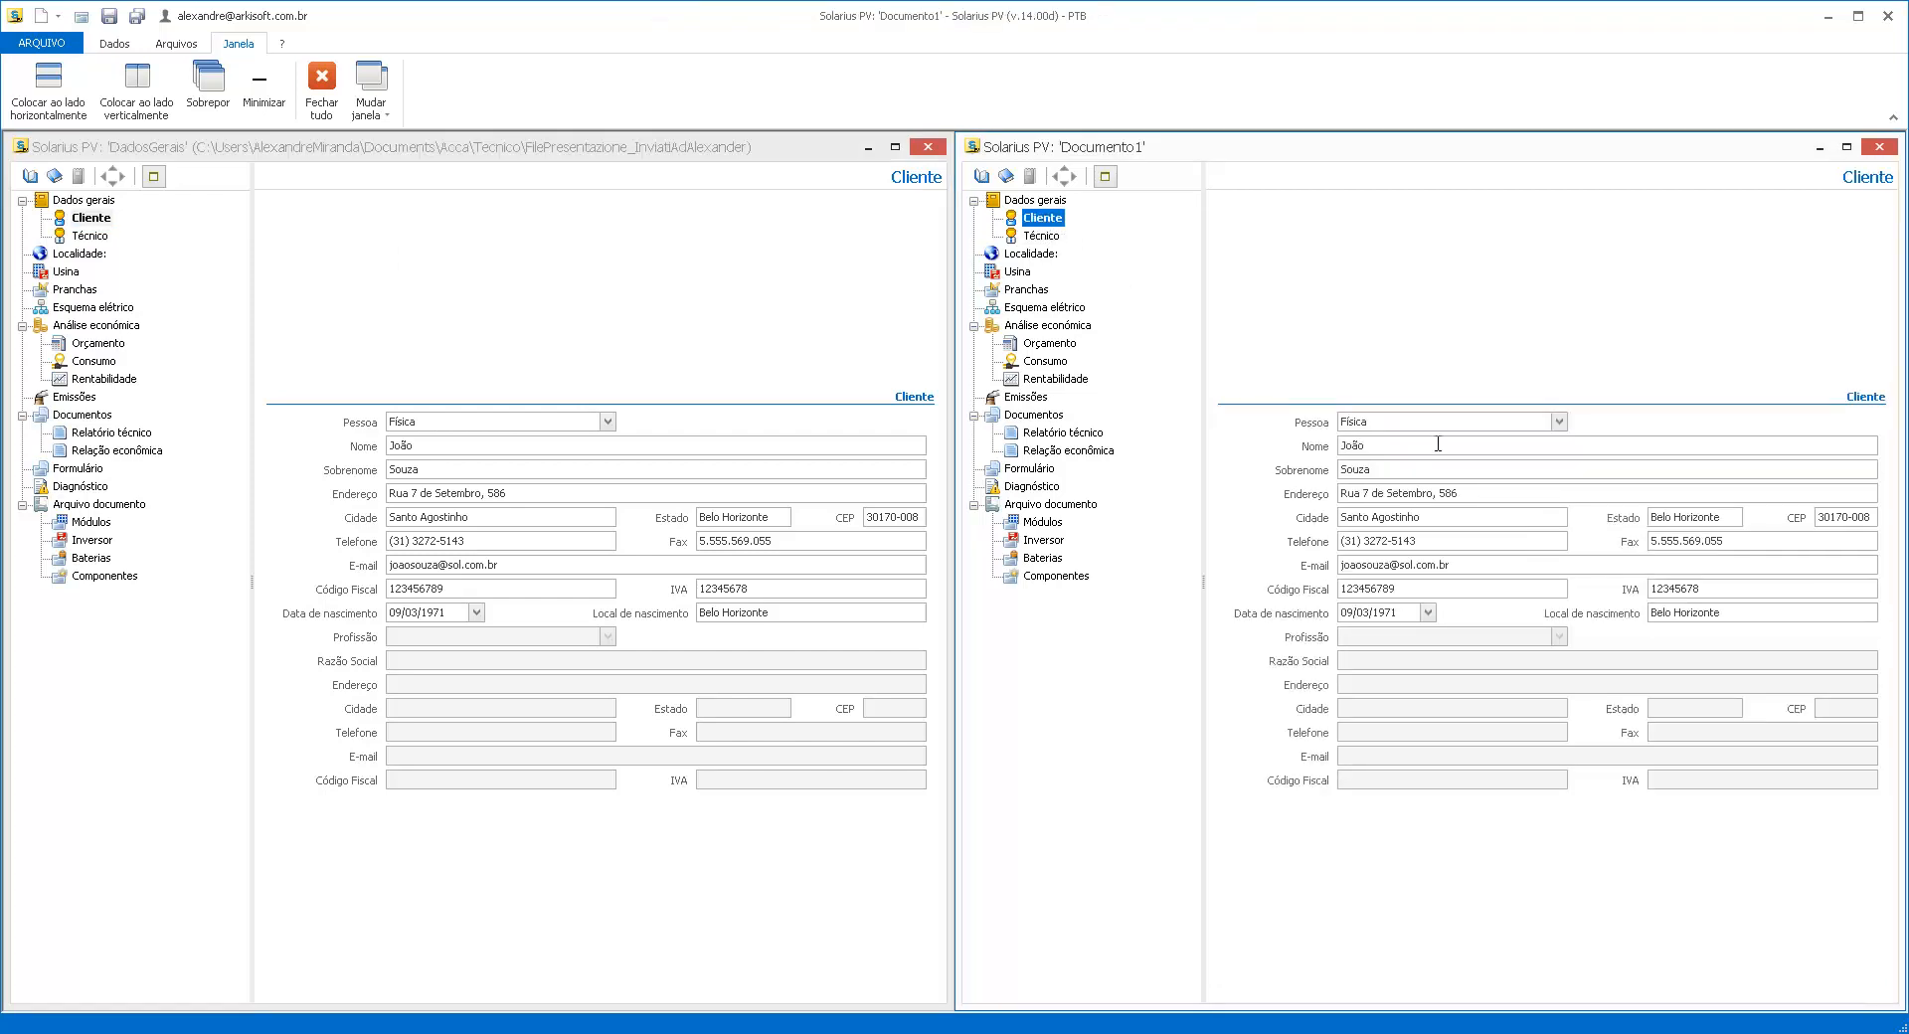
left_click(1044, 236)
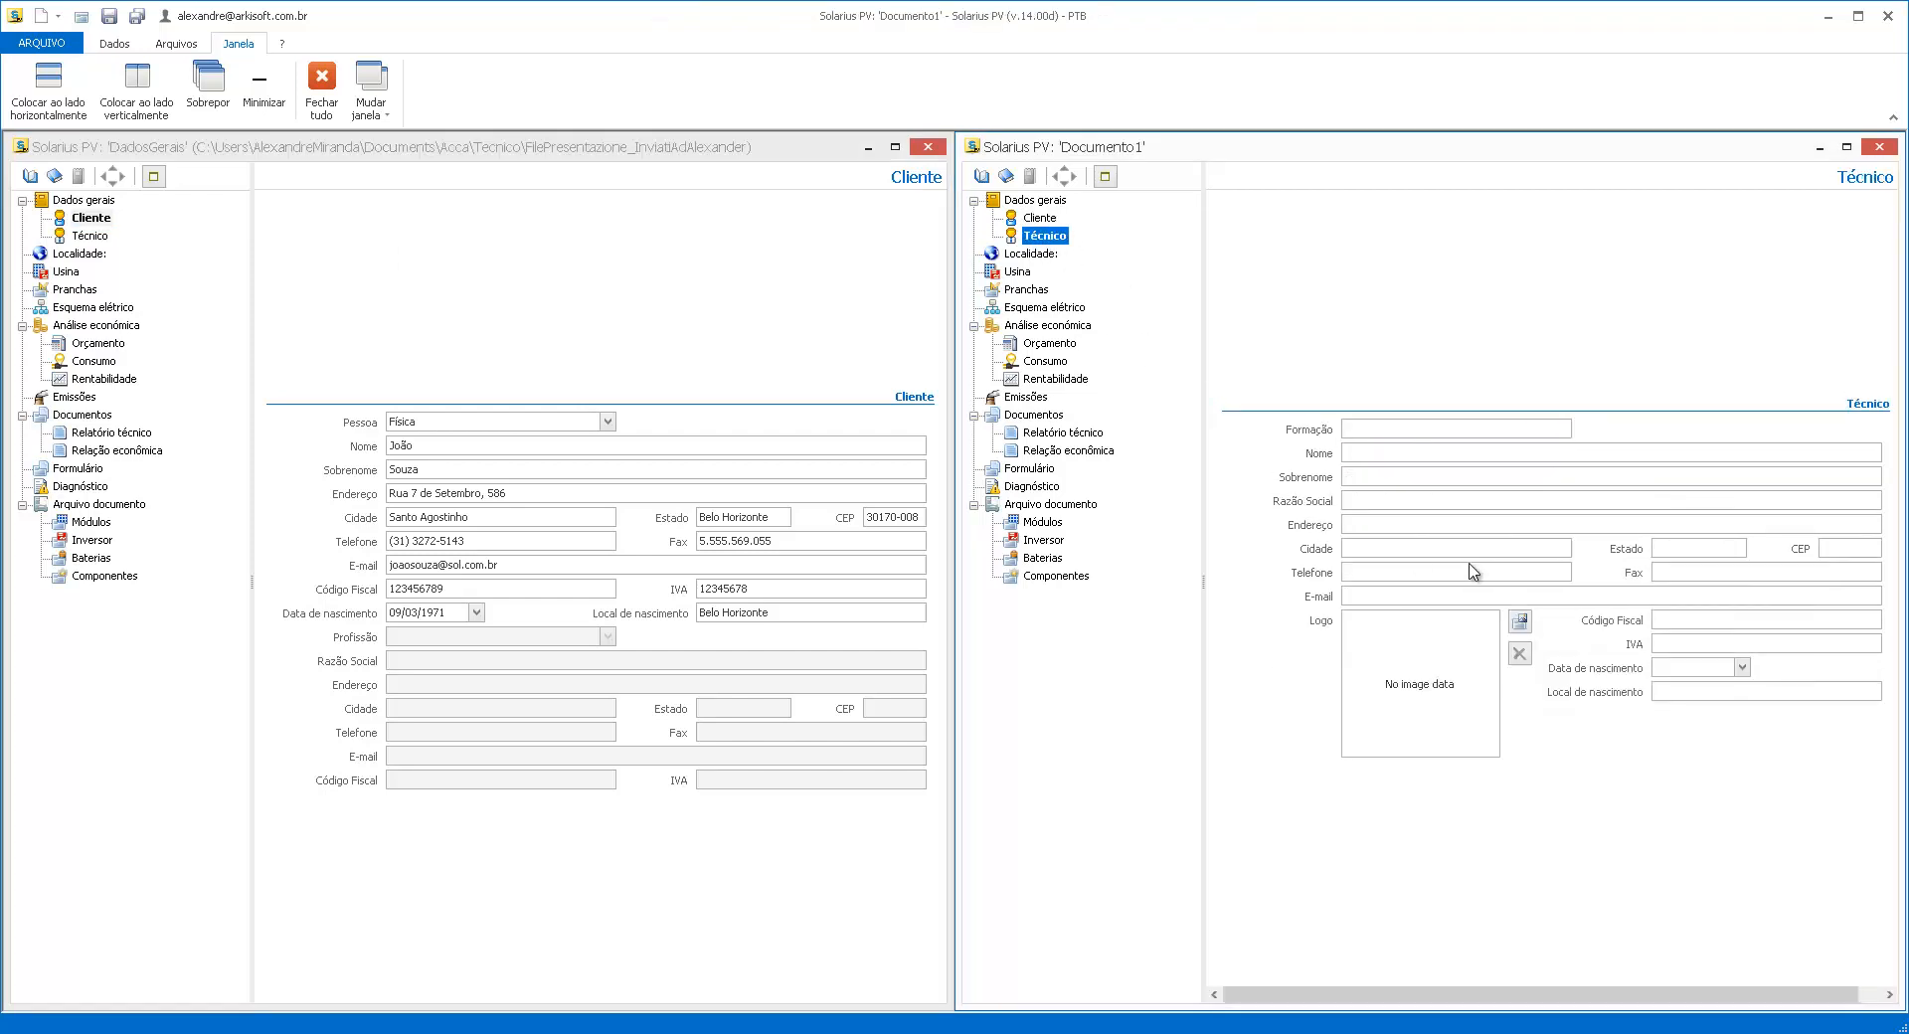
left_click_drag(80, 239, 1055, 243)
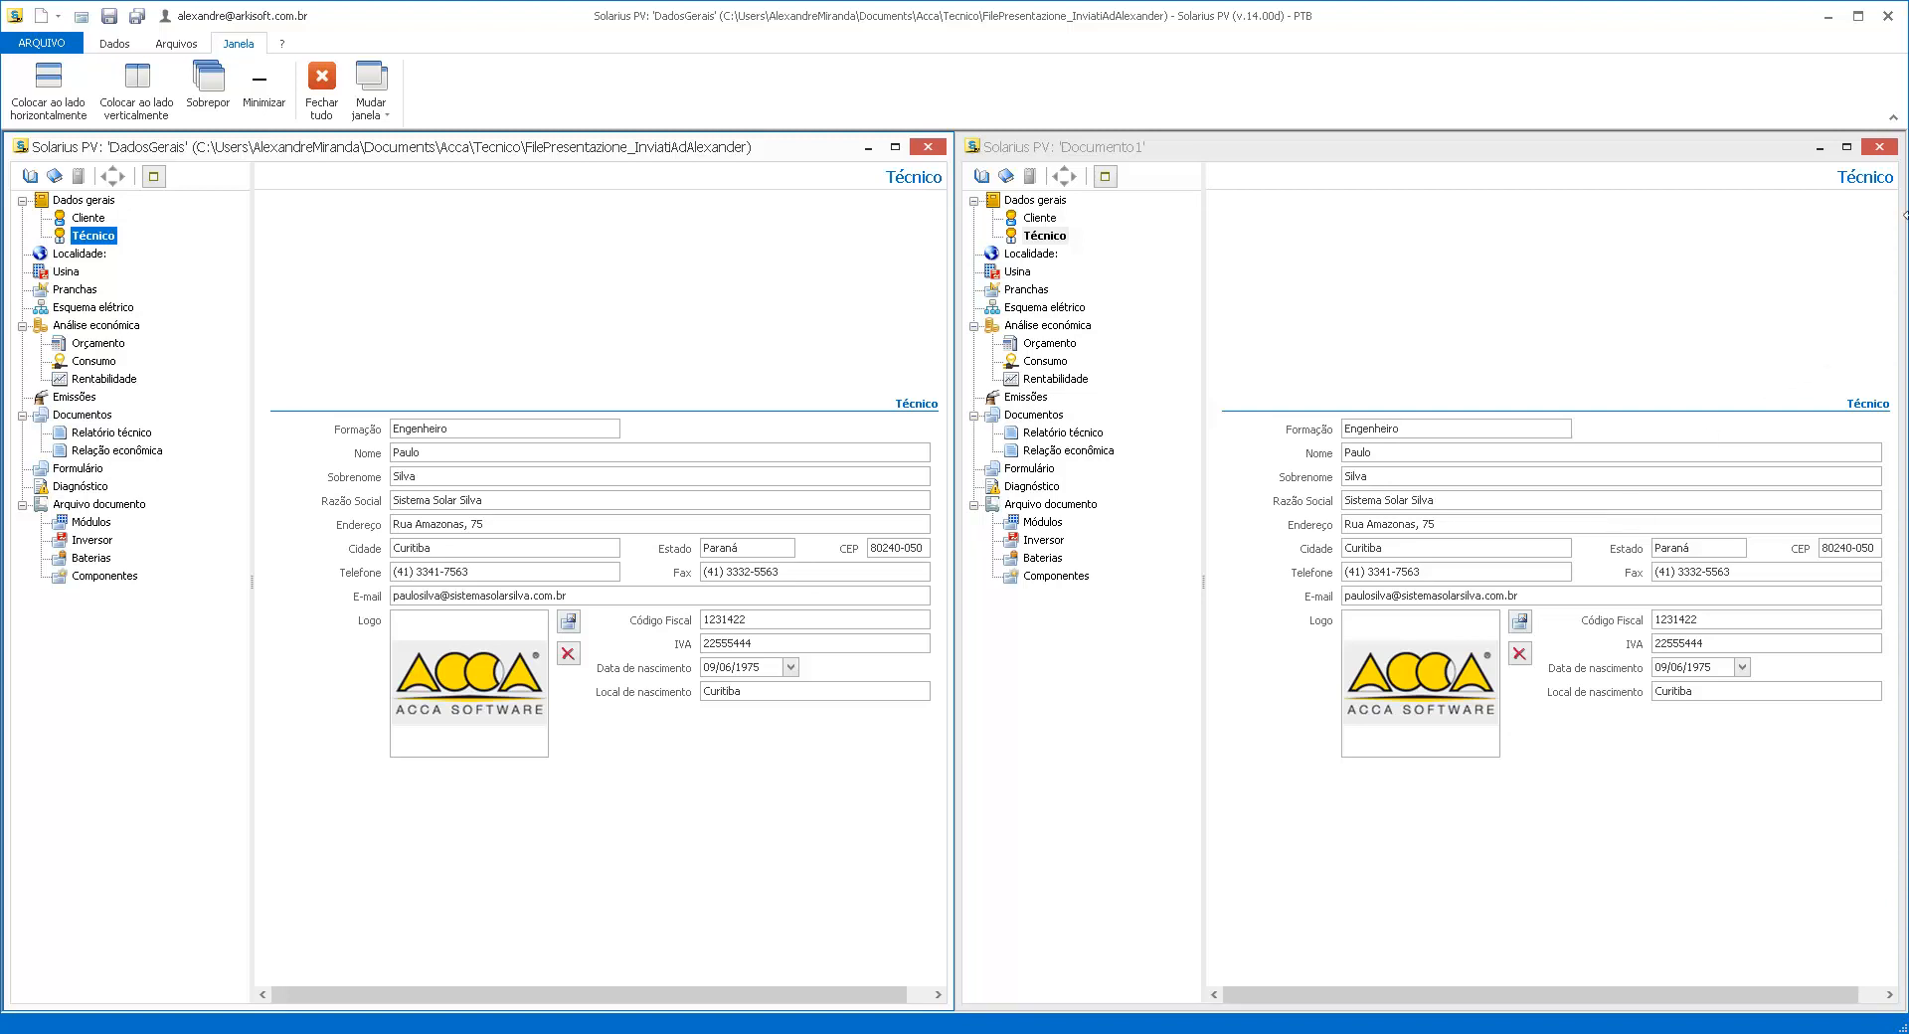
left_click(926, 149)
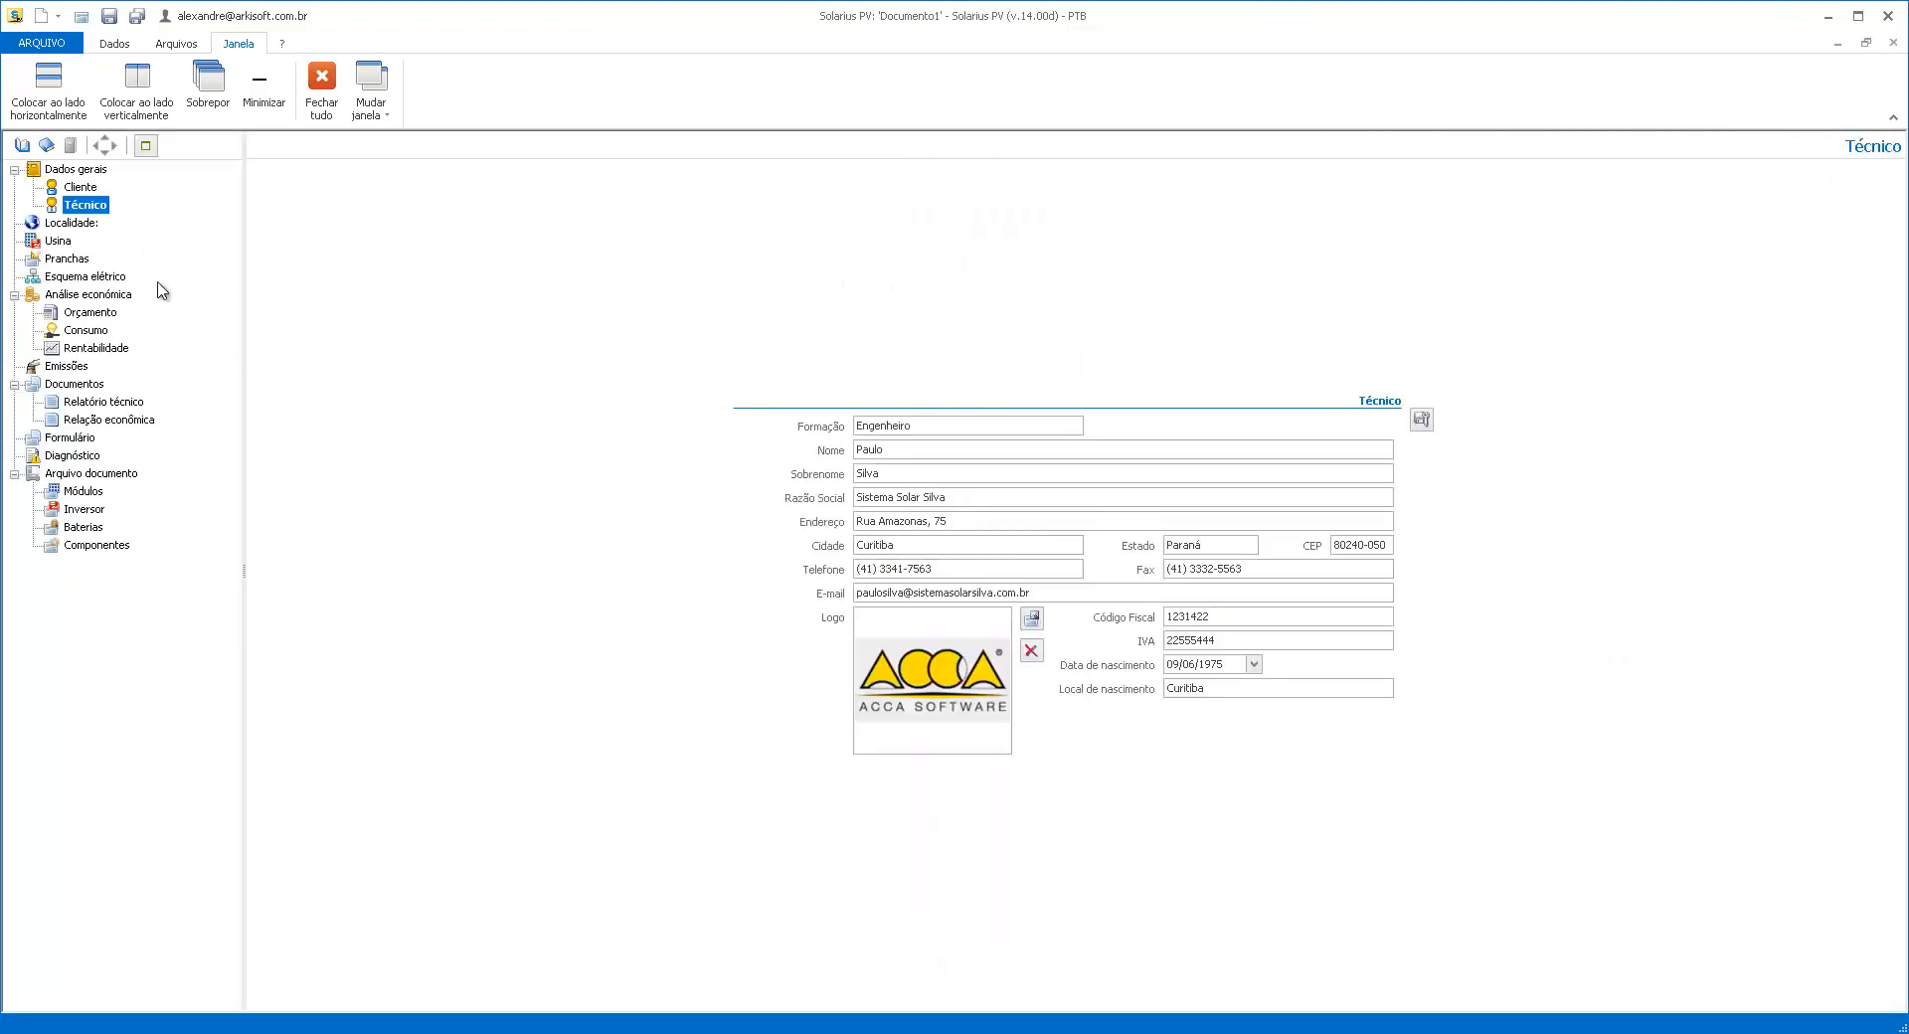
Browse the Brazilian cities in the program's location archive and view the geographic and irradiation data of several, including Américo Brasiliense
left_click(86, 228)
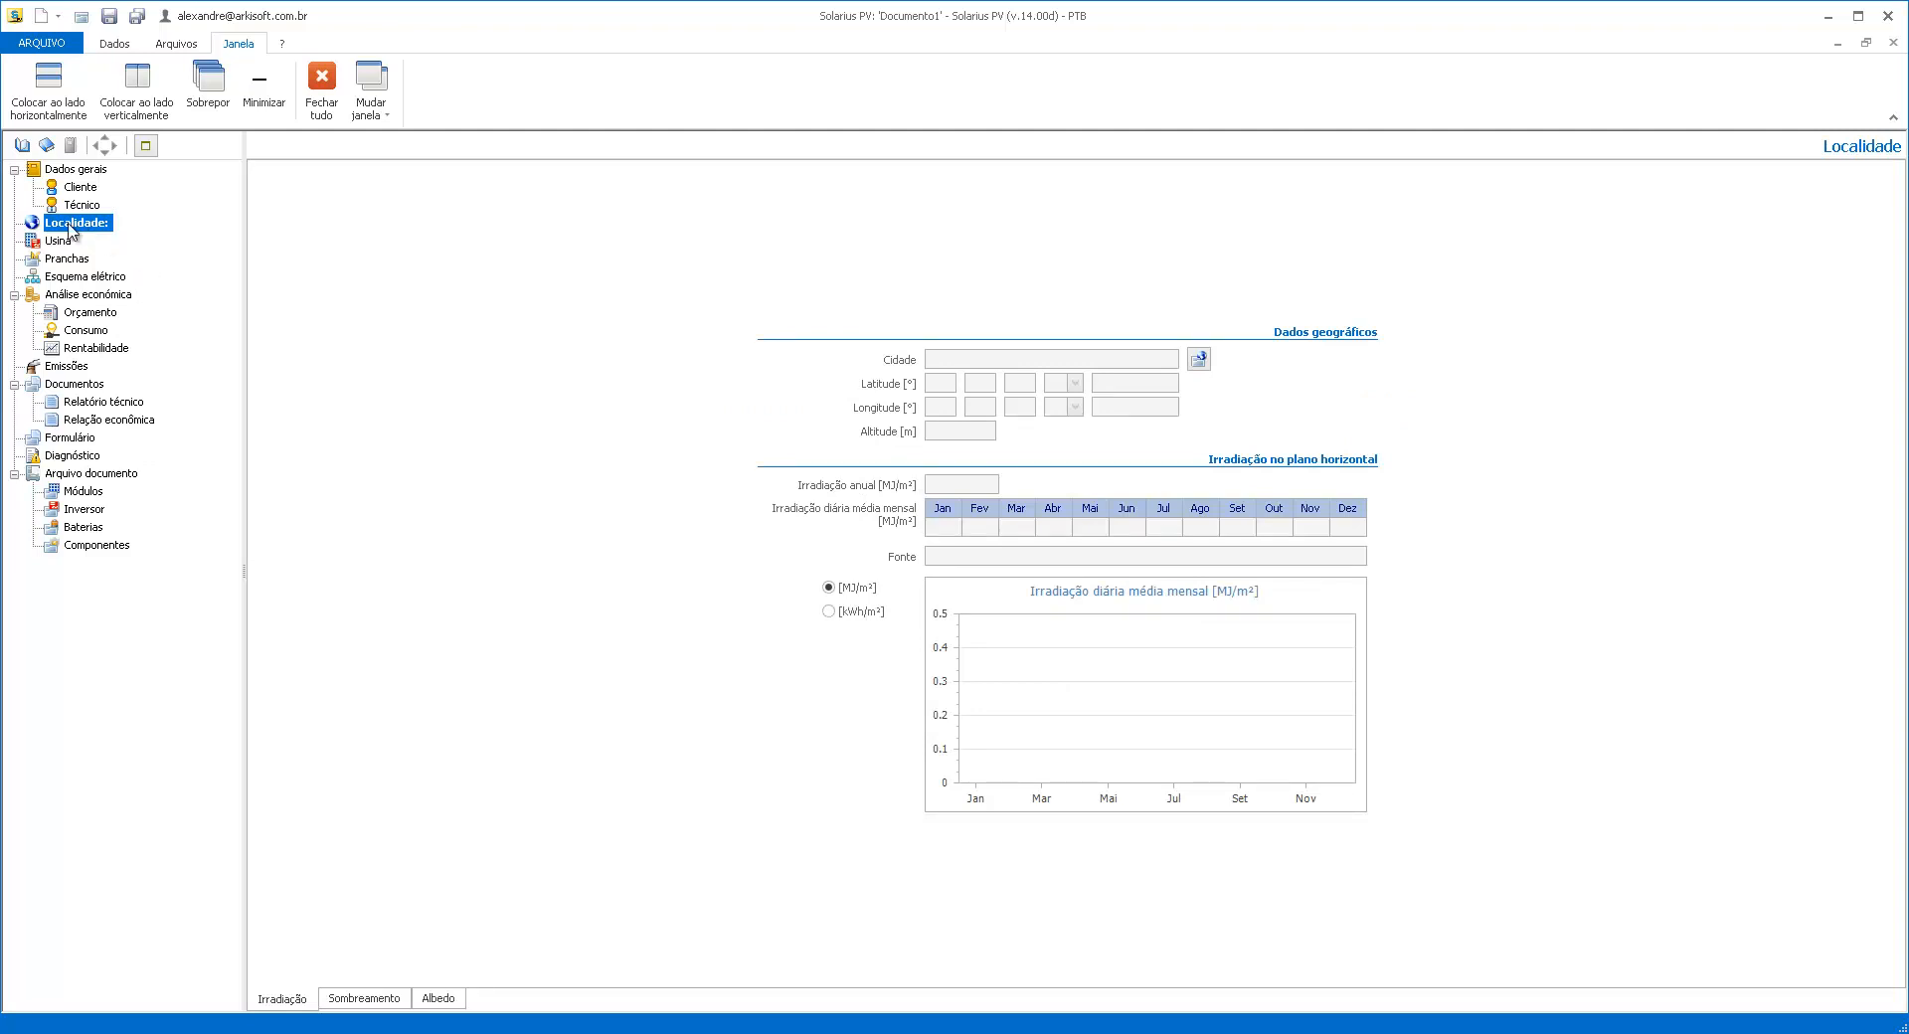
left_click(1205, 364)
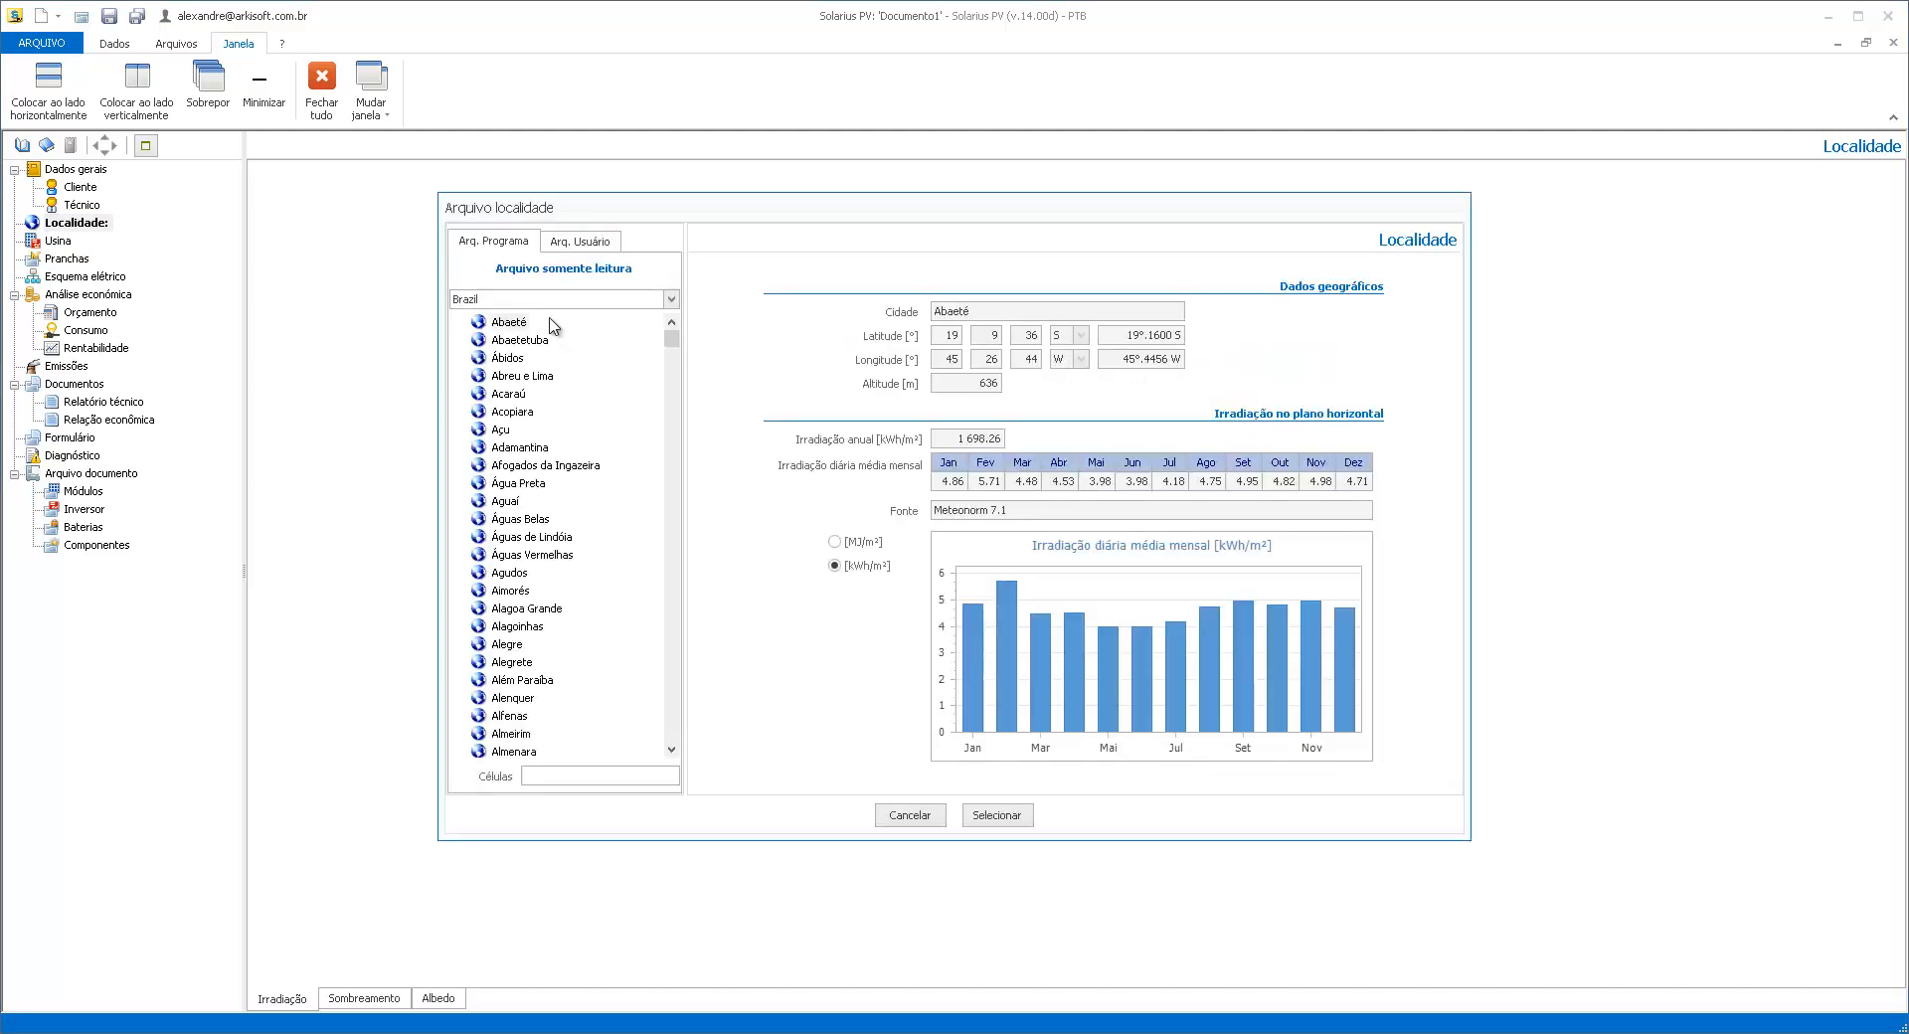
left_click(471, 303)
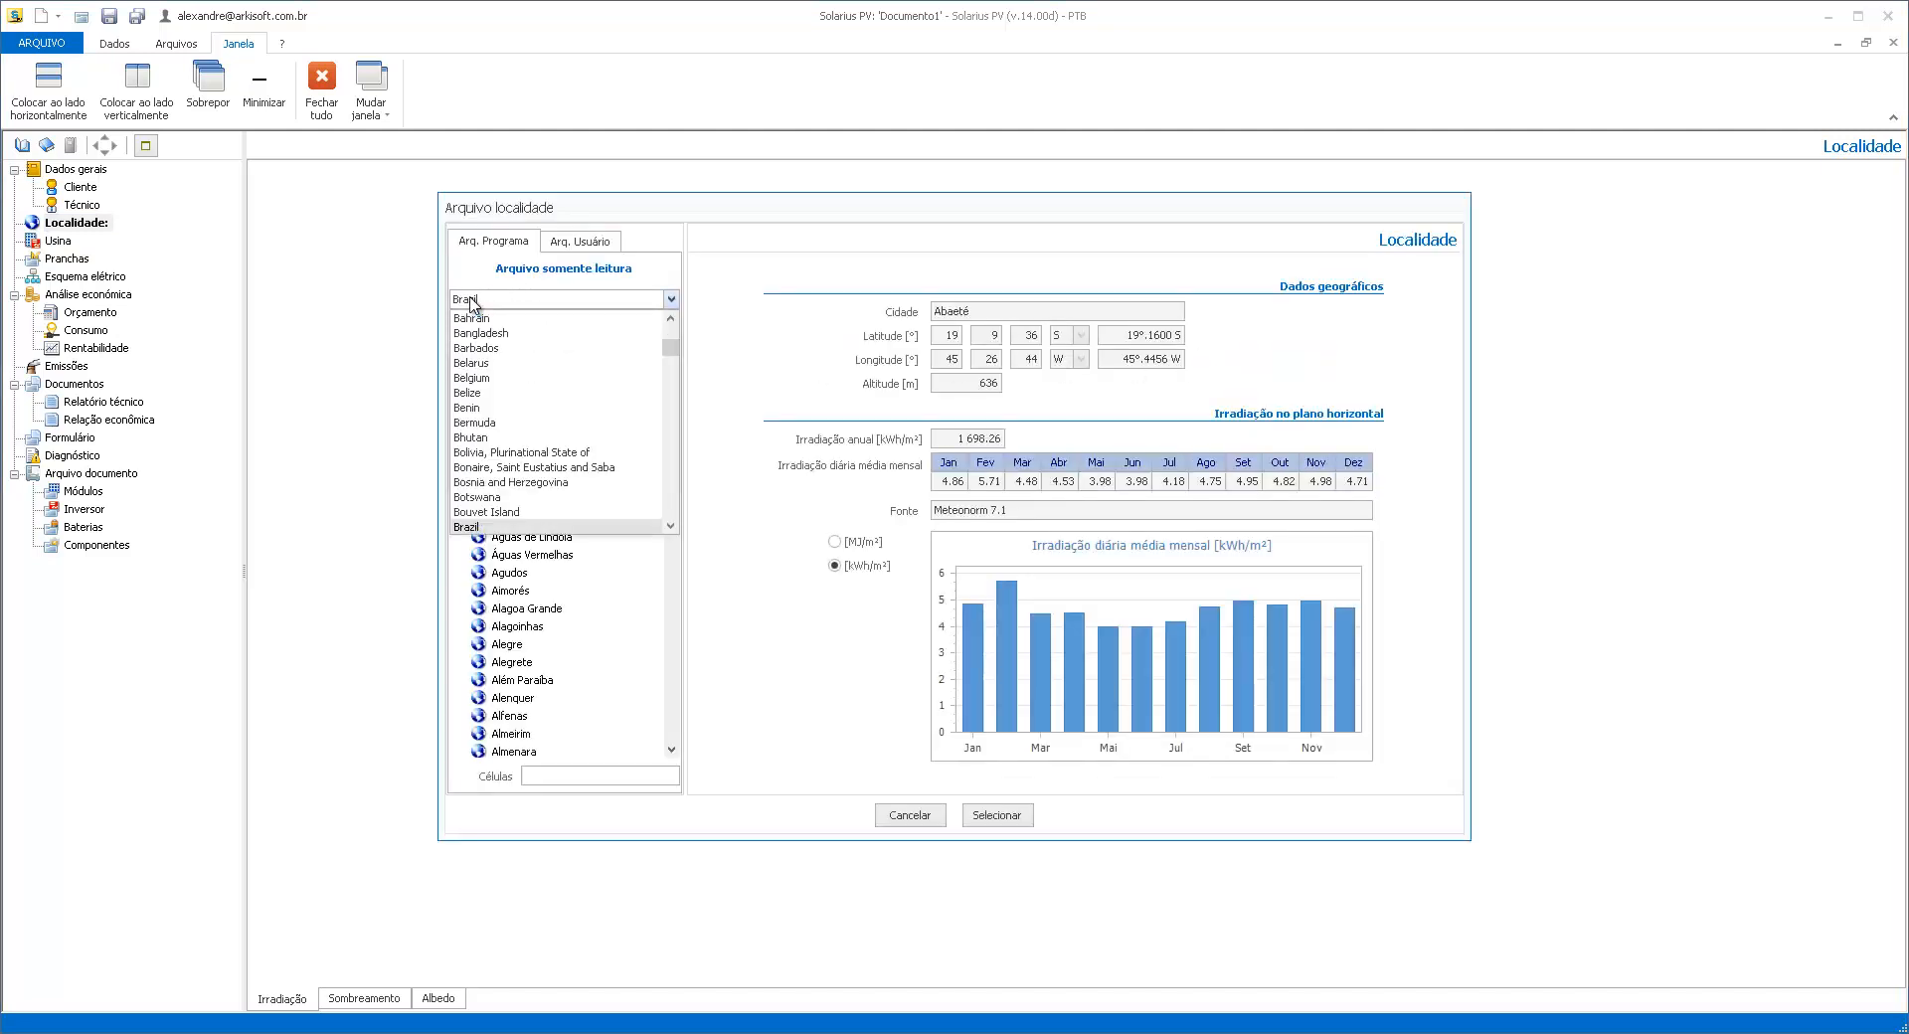
left_click(497, 302)
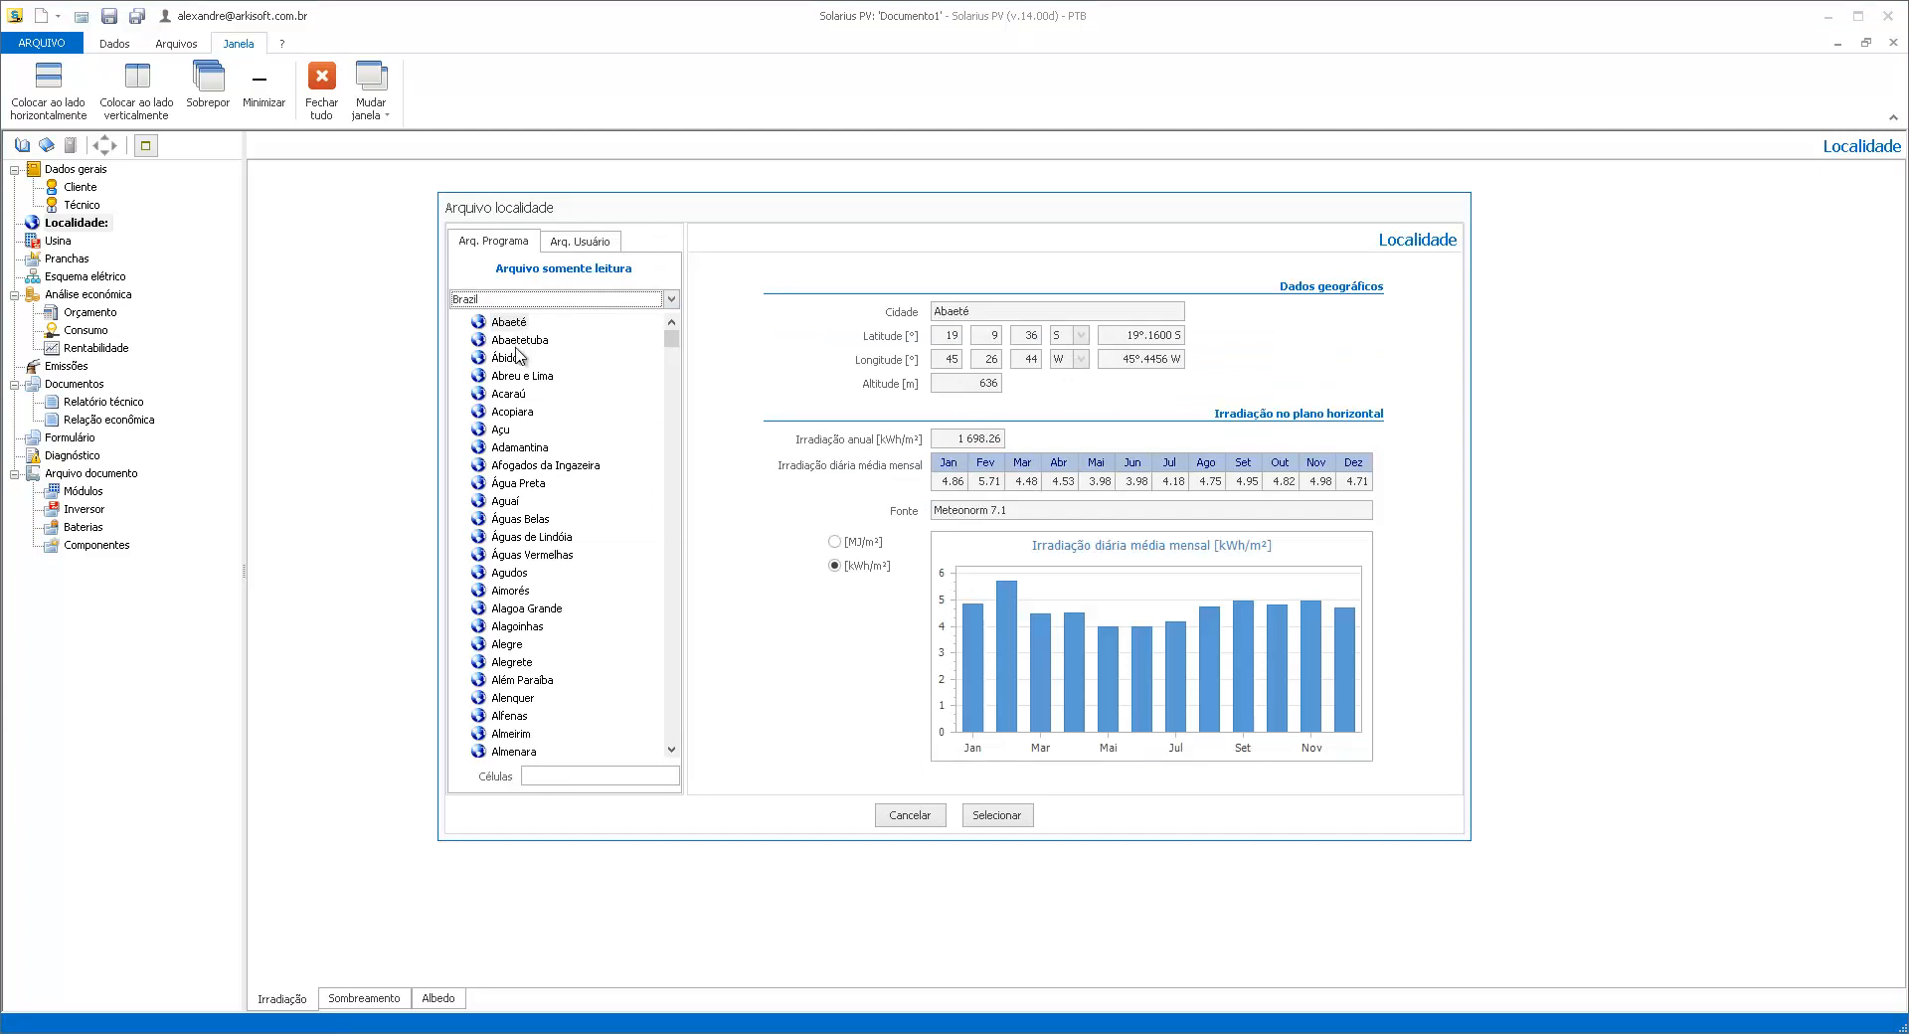
left_click(521, 485)
left_click(528, 661)
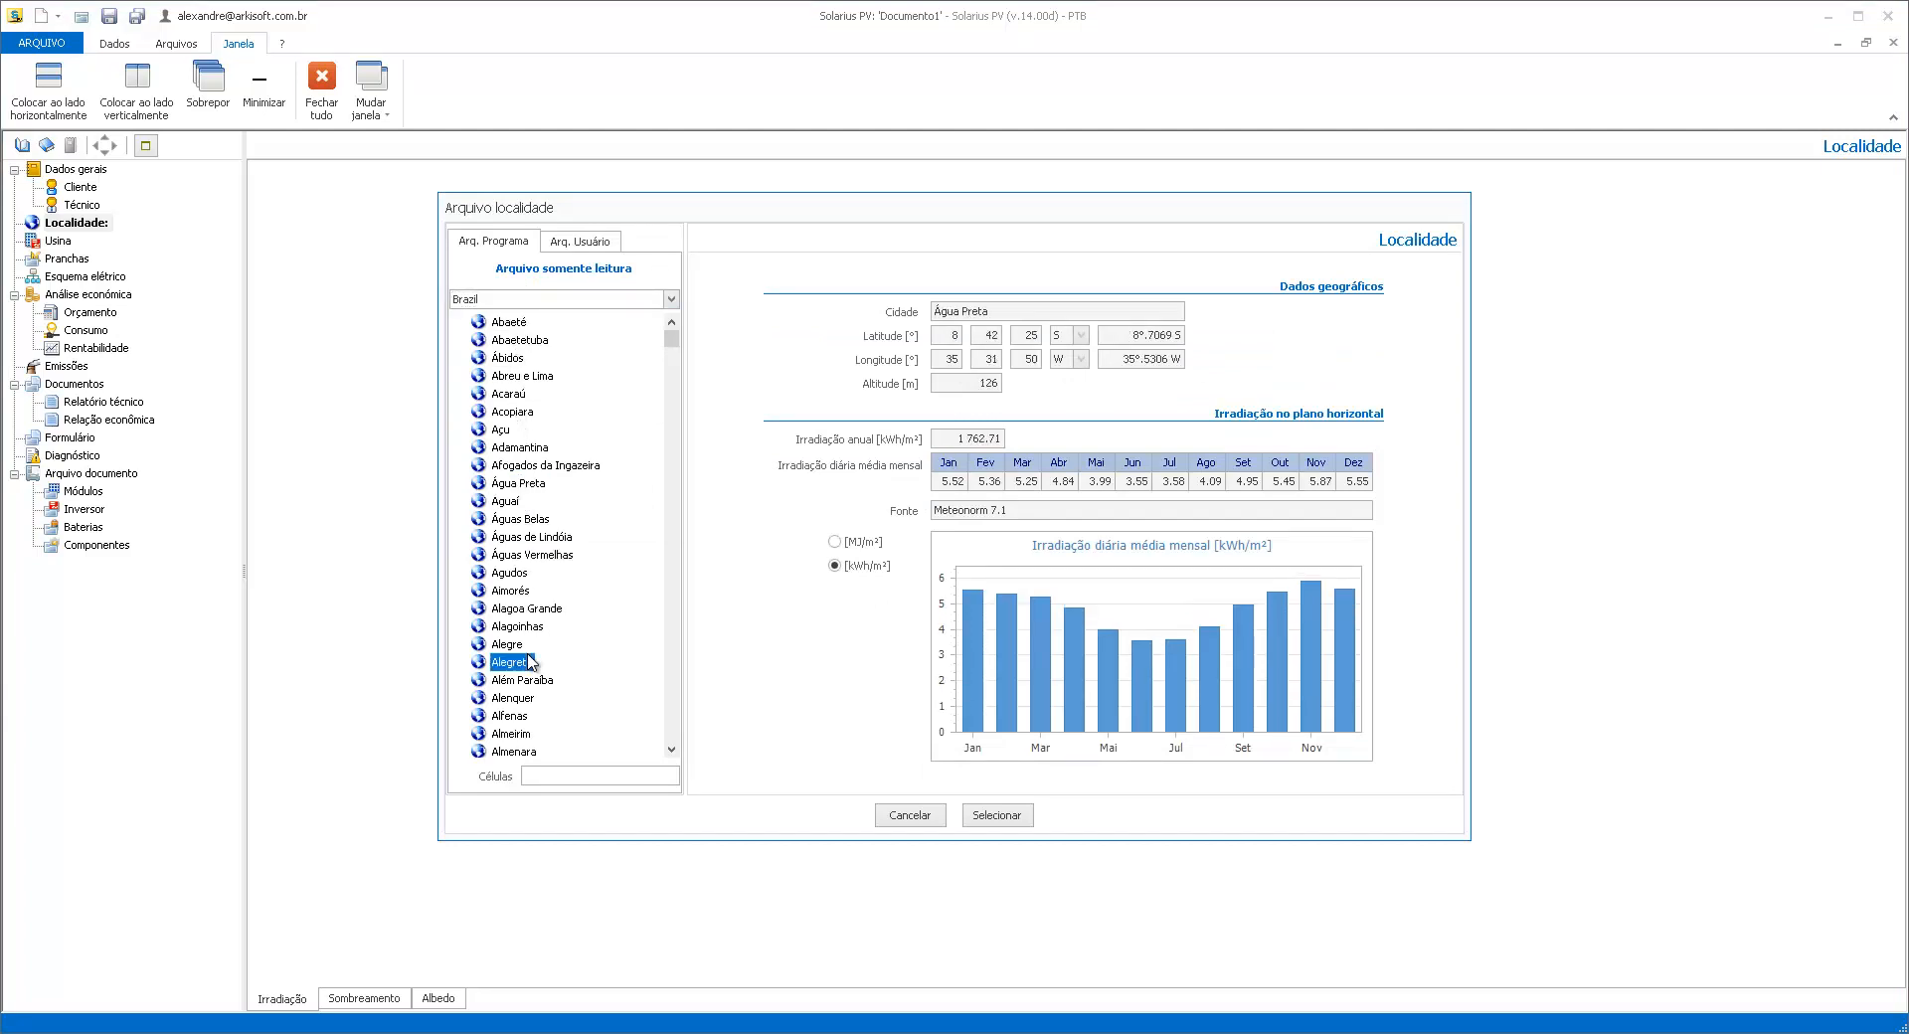
left_click(529, 681)
scroll(528, 696, "down", 5)
left_click(526, 682)
left_click(531, 626)
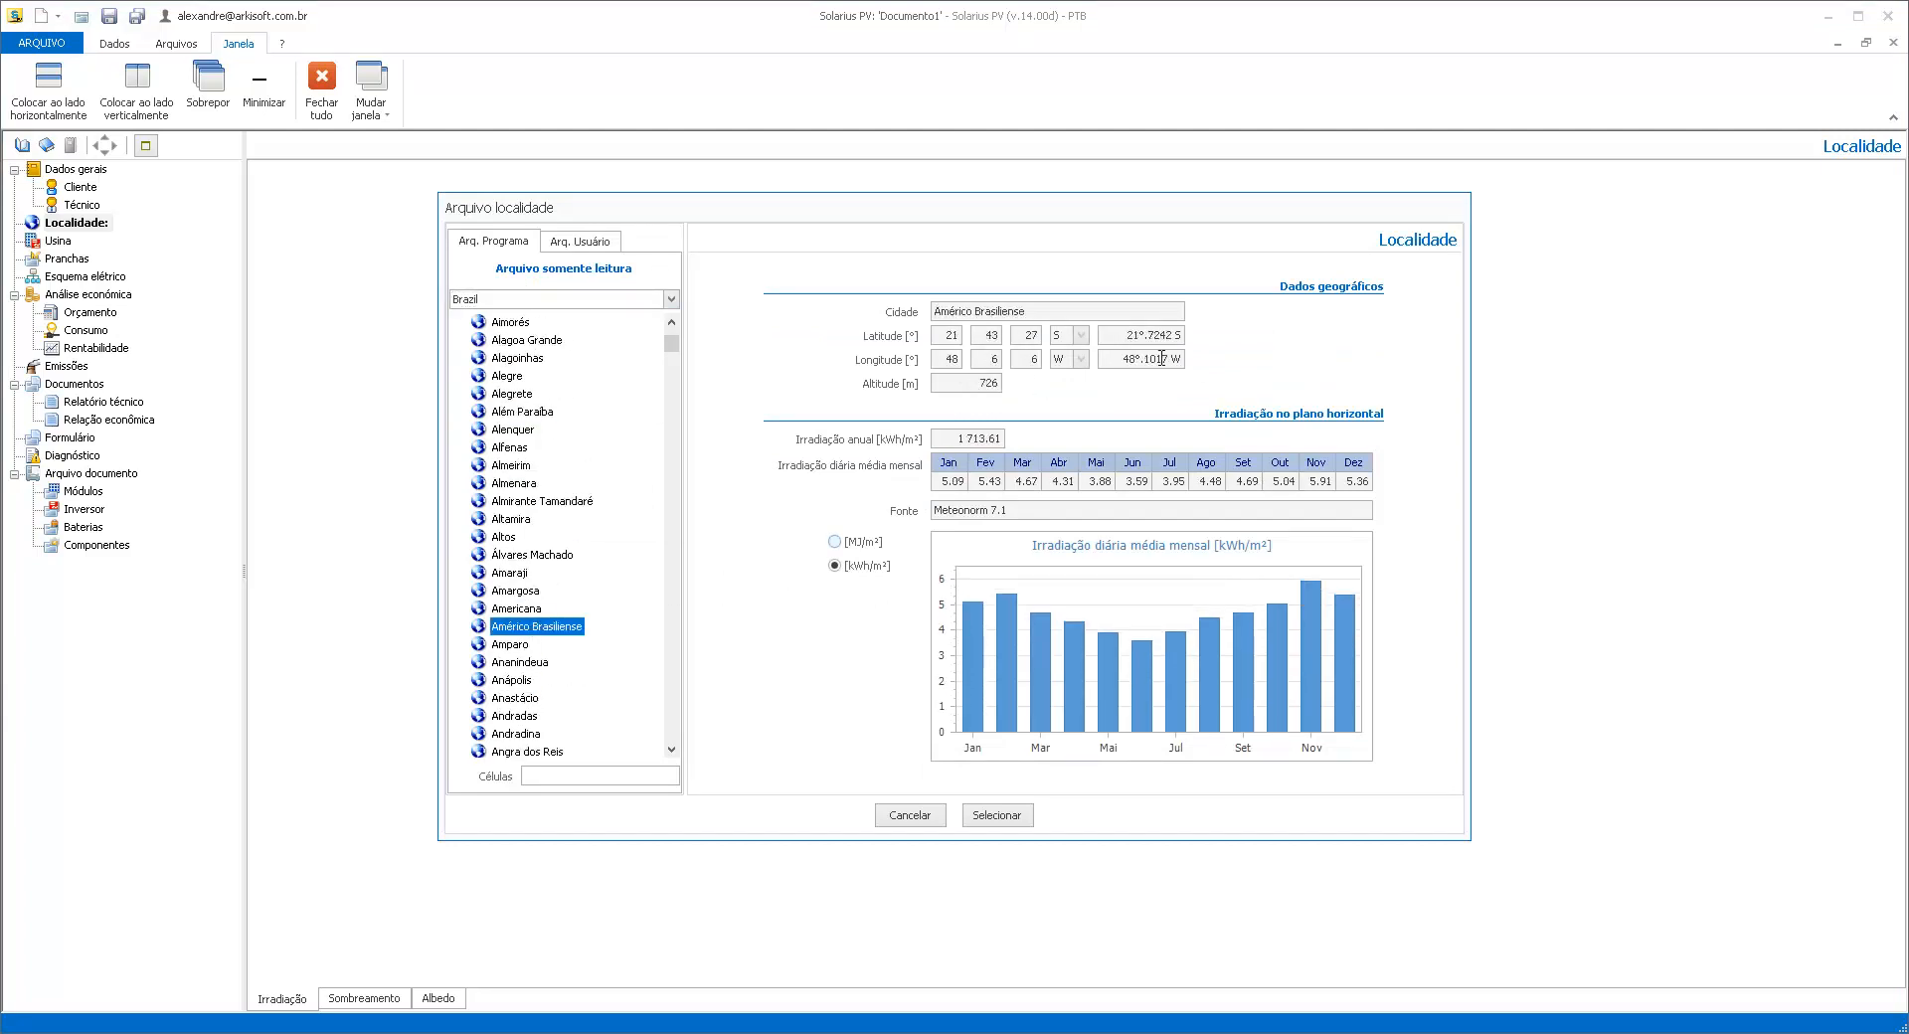
left_click(1199, 388)
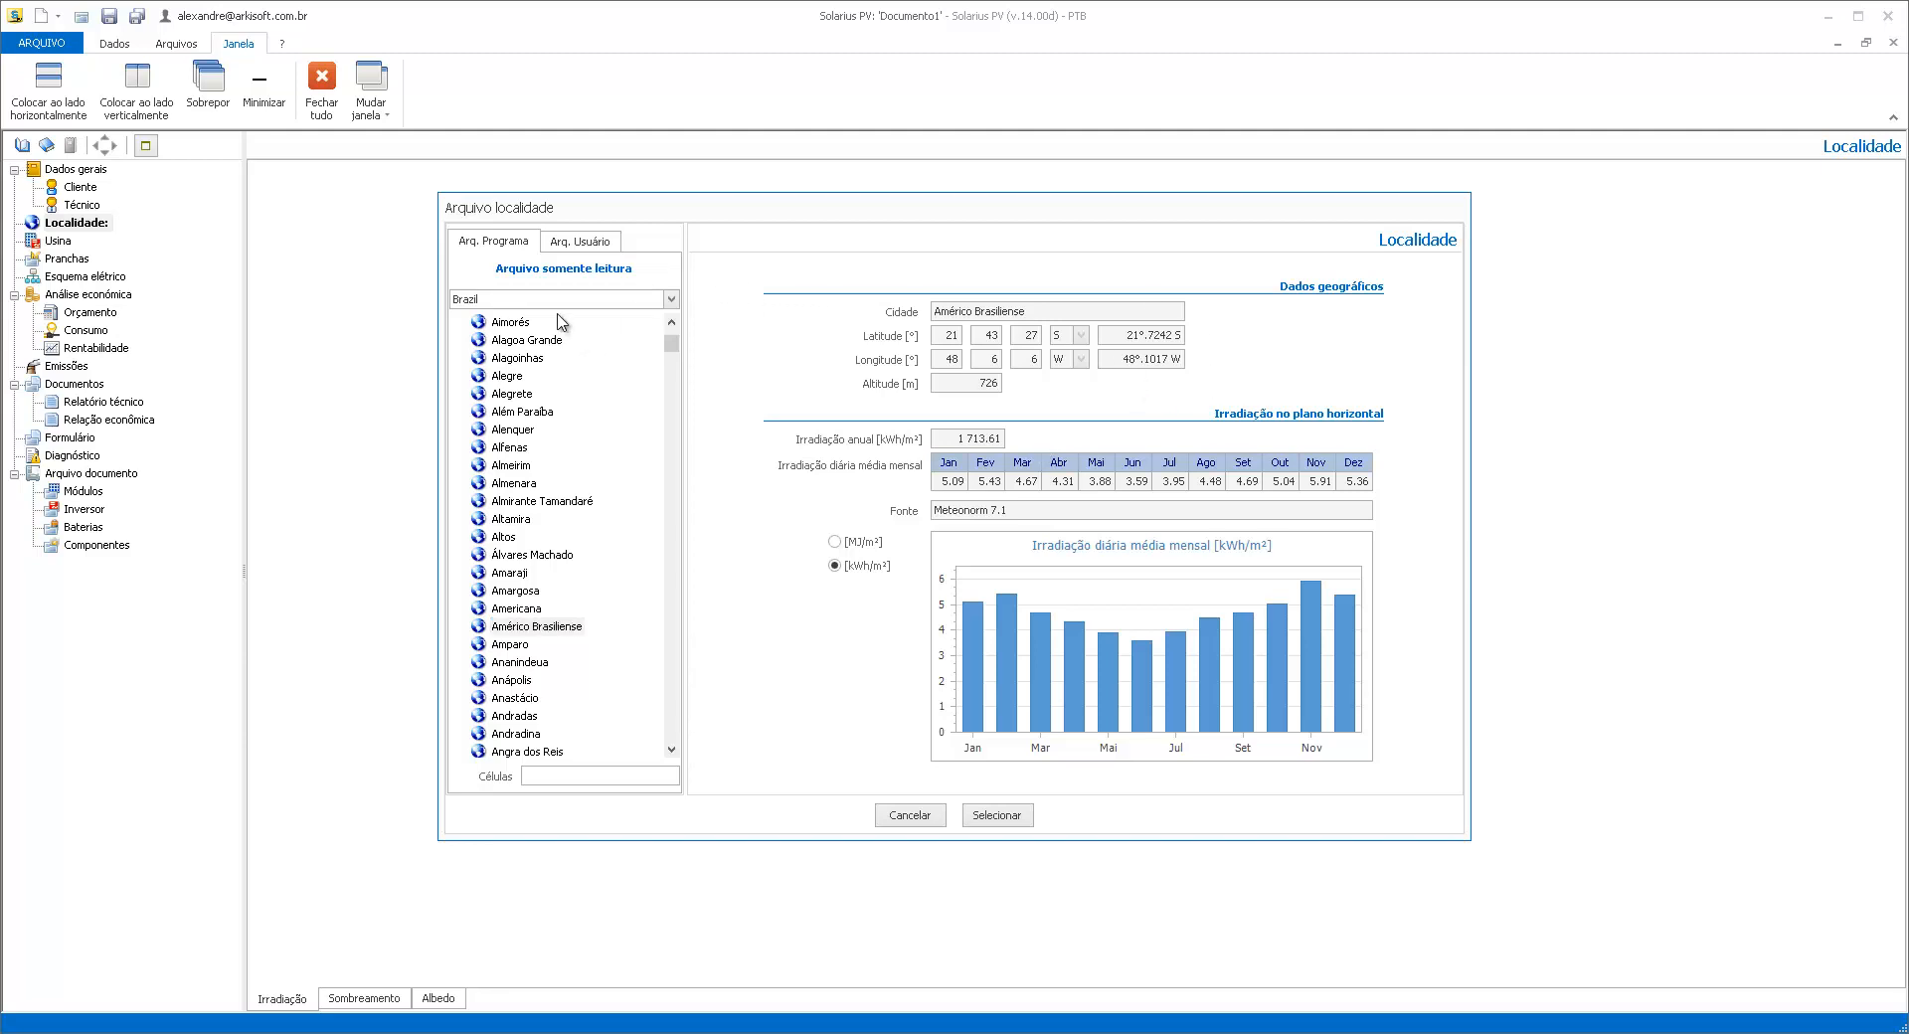
Add a new location named "Santo Andre" under Brazil in the user location archive
left_click(584, 247)
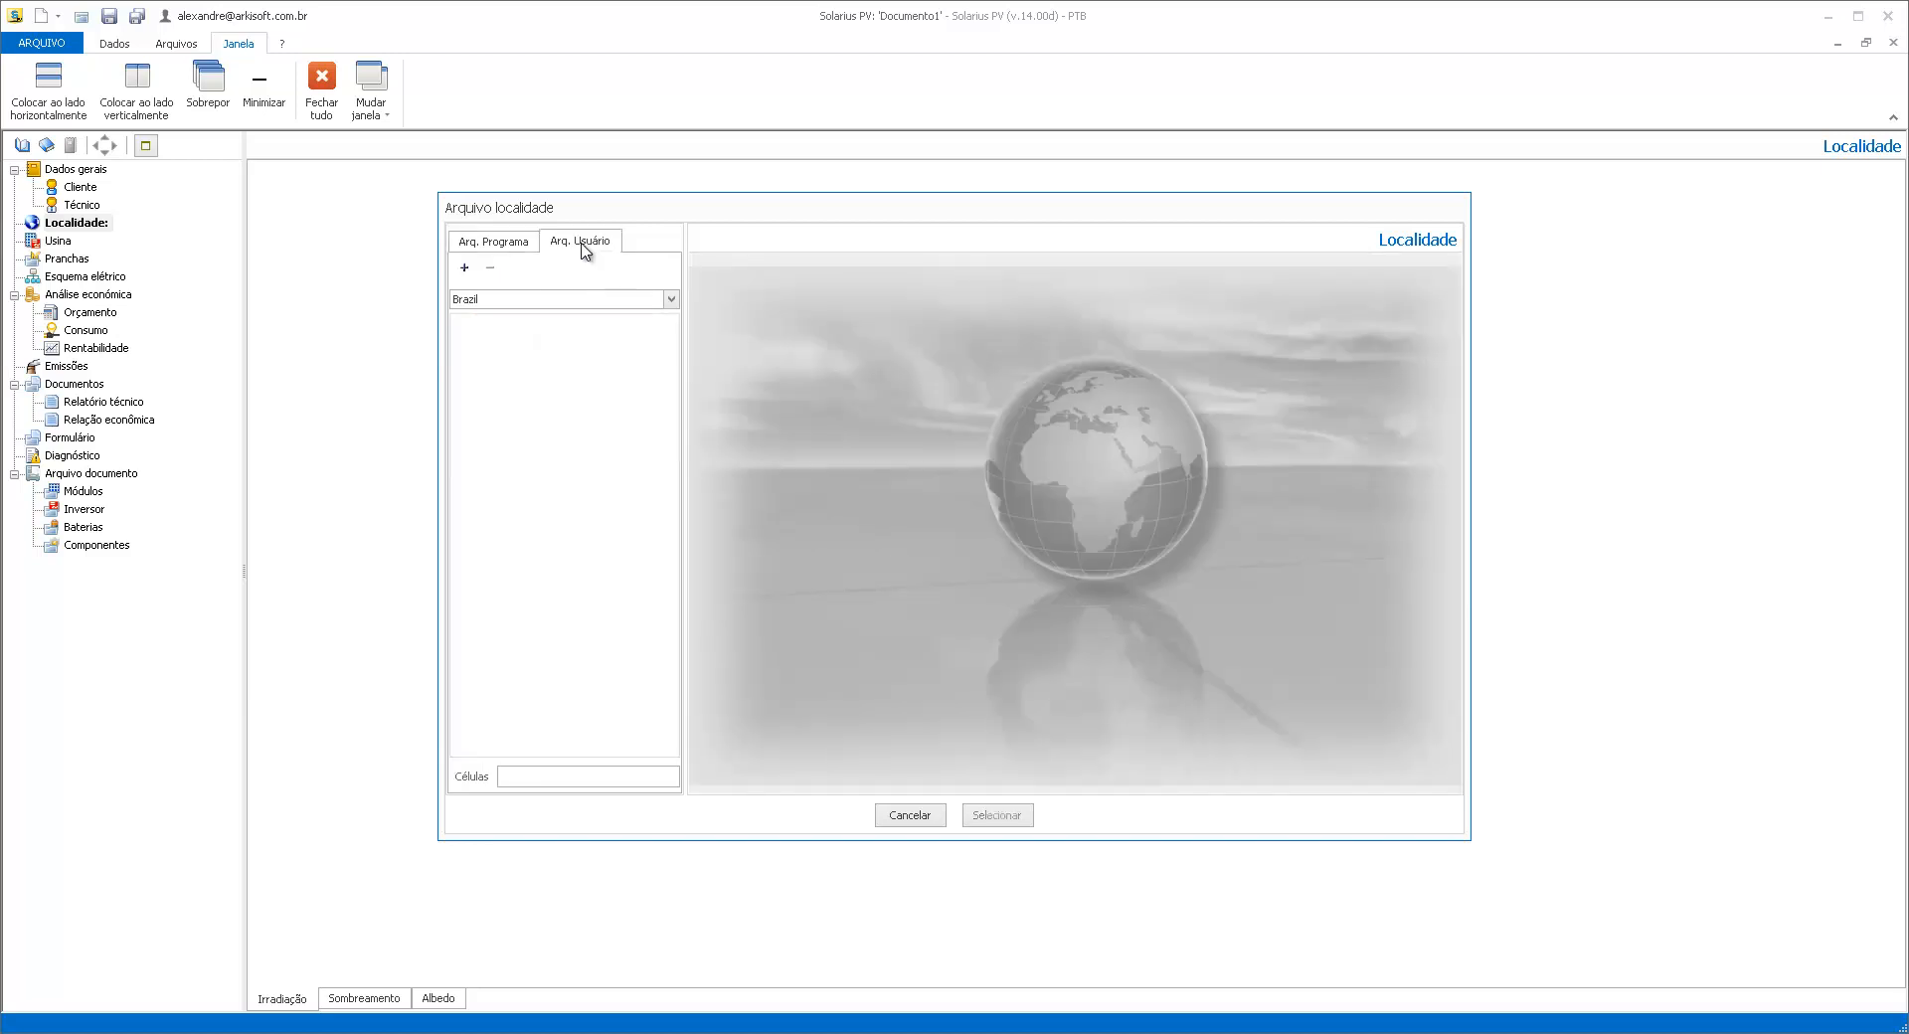
left_click(465, 268)
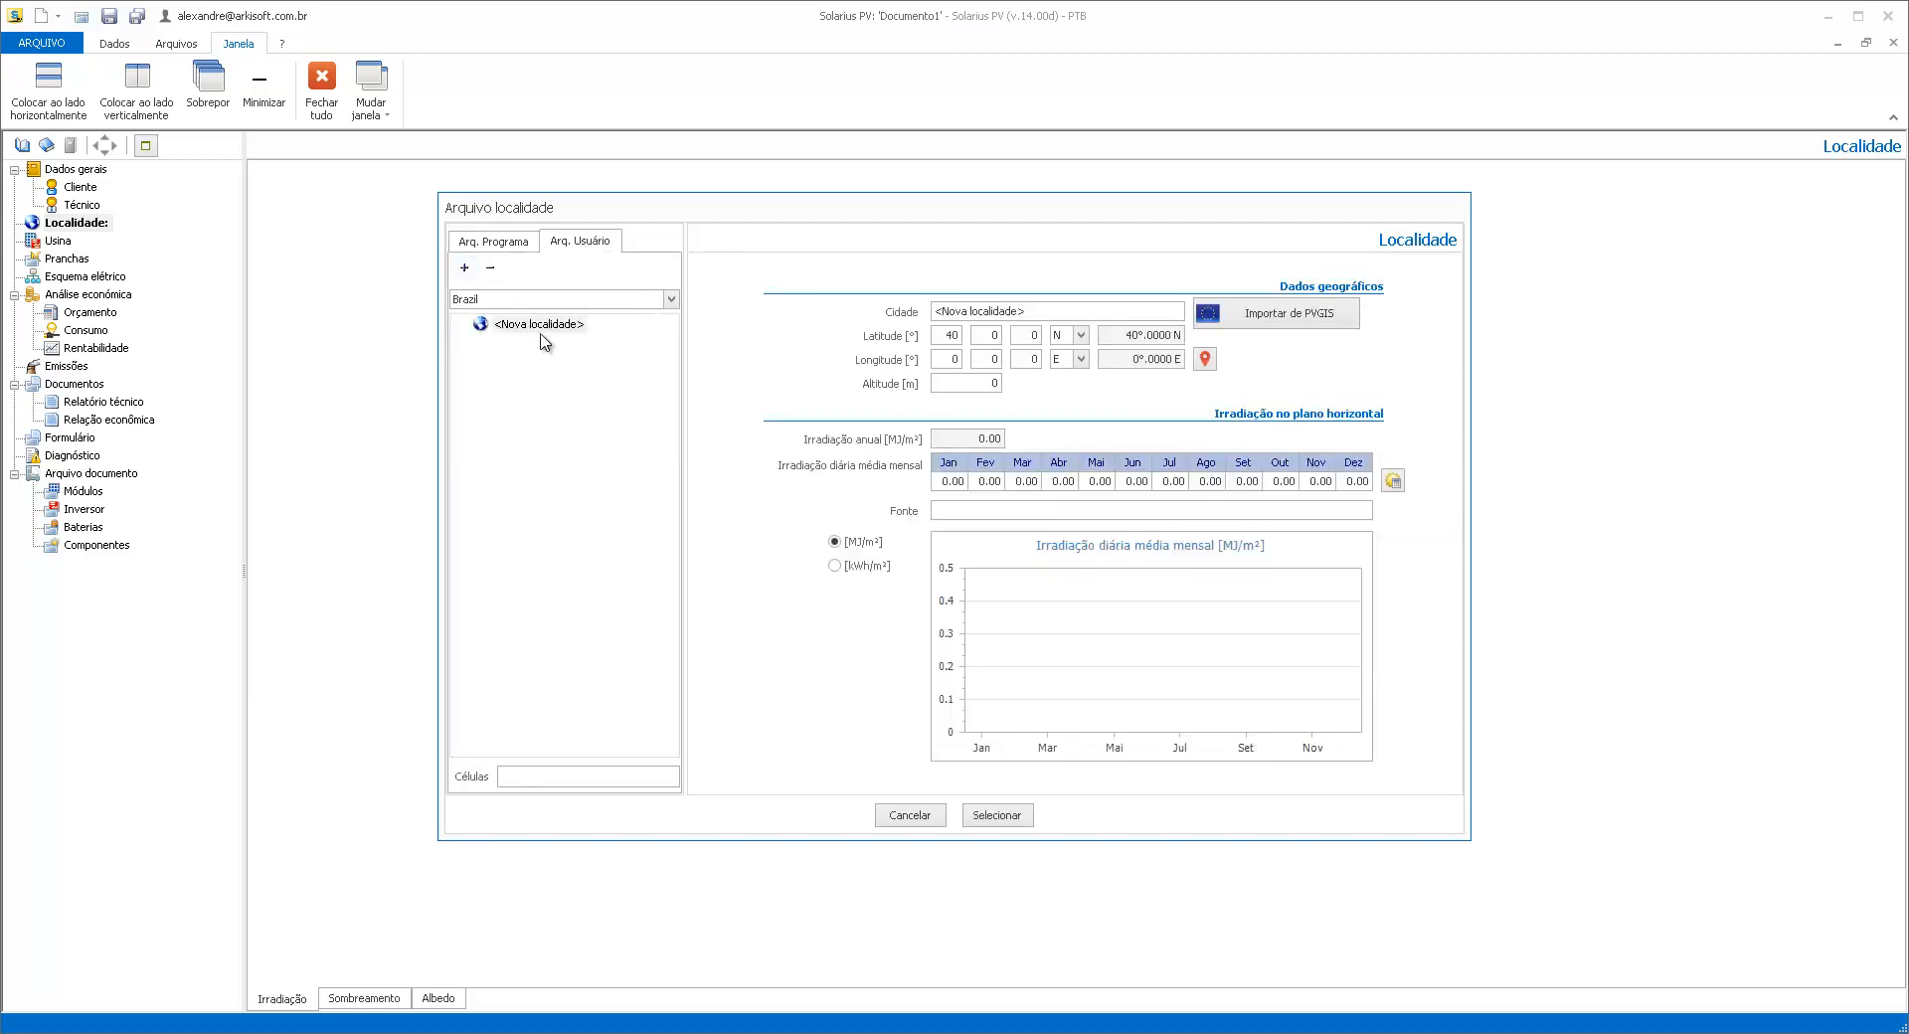
left_click(1057, 311)
type("Santo")
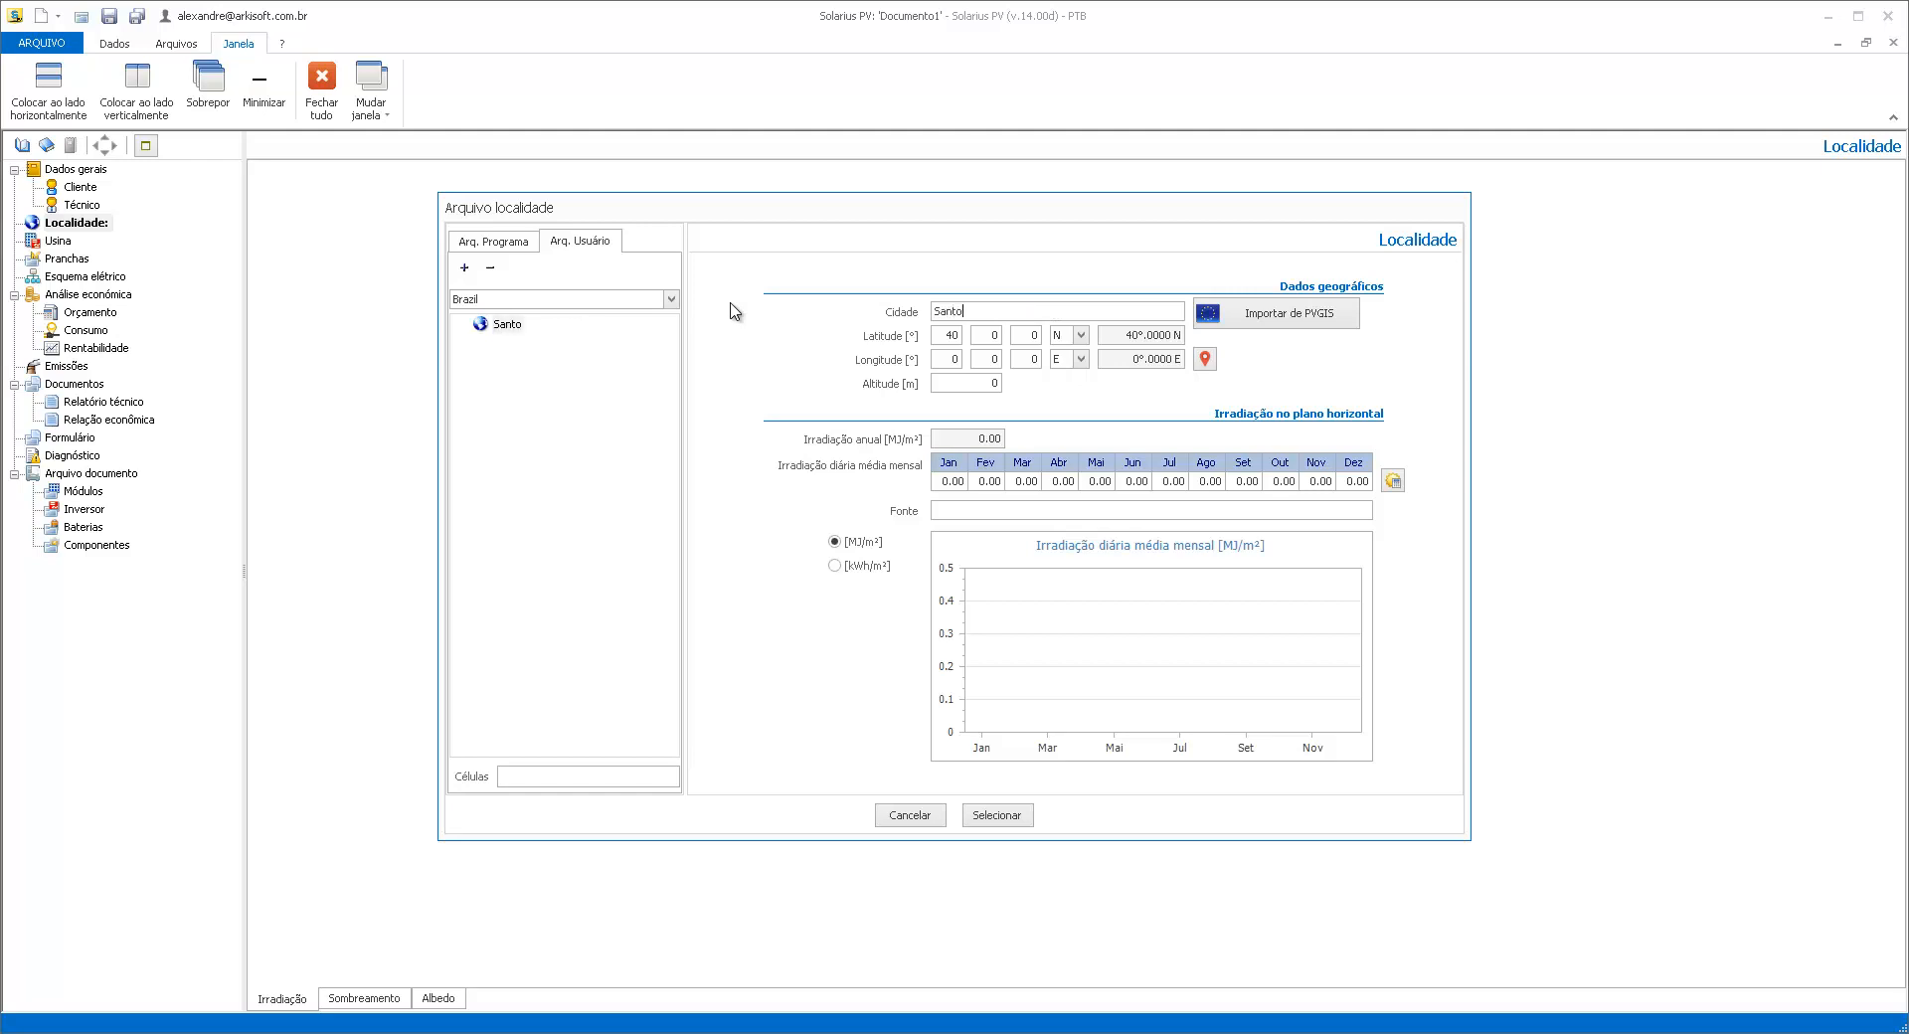
type(" Andre")
Set Santo Andre's coordinates from the map and assign the location to the project with Meteonorm 7.1 irradiation data
left_click(1209, 360)
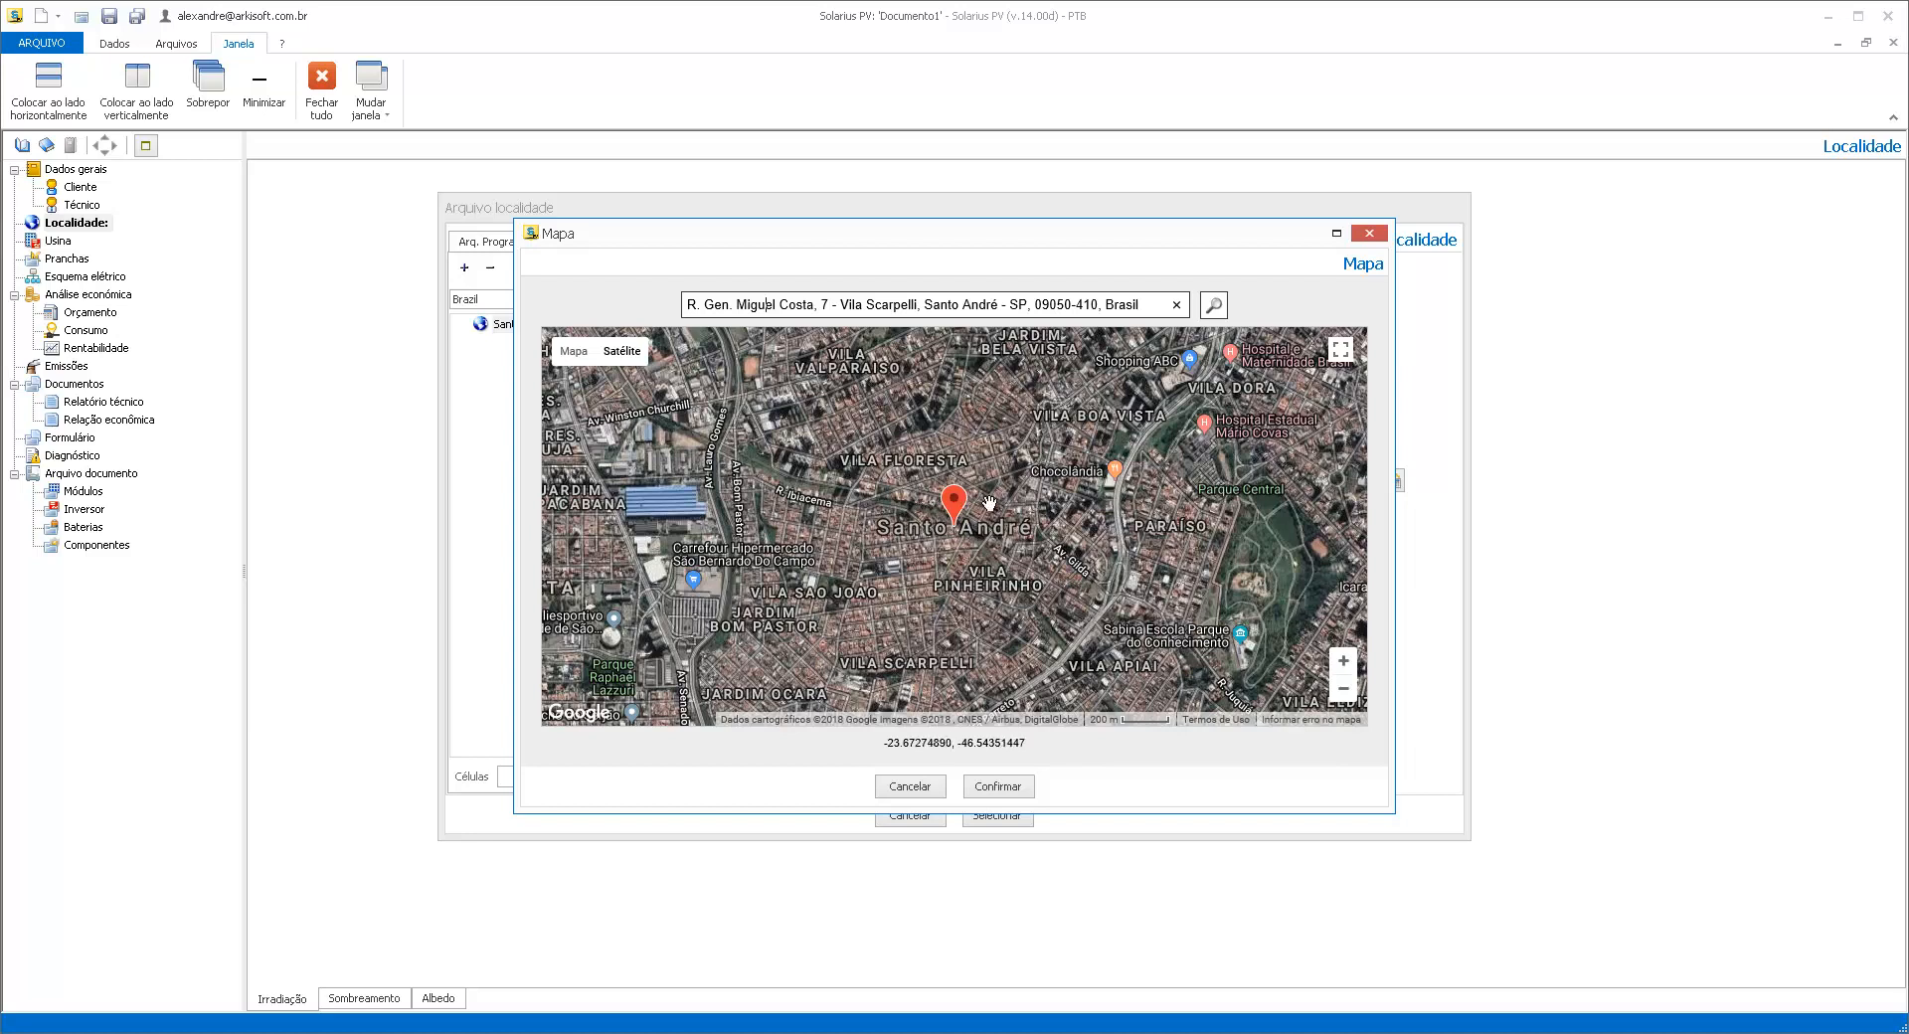
left_click(994, 788)
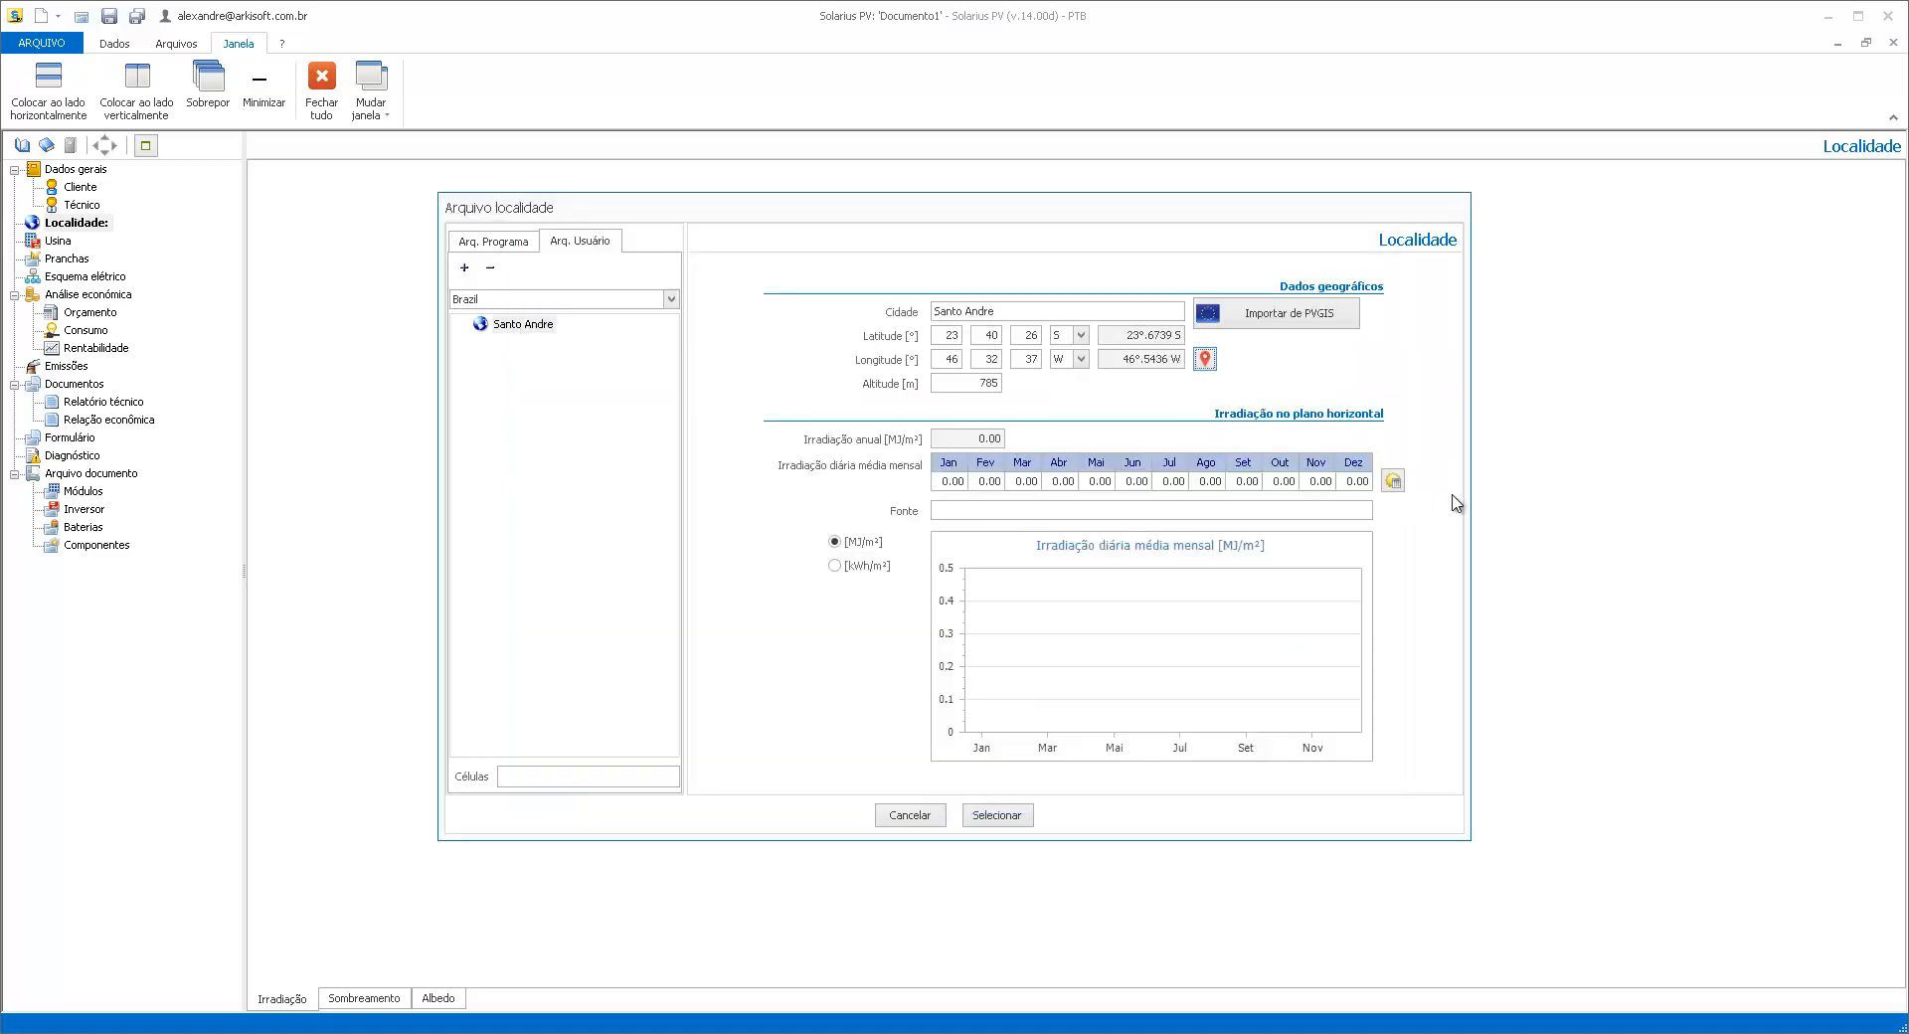
left_click(1398, 484)
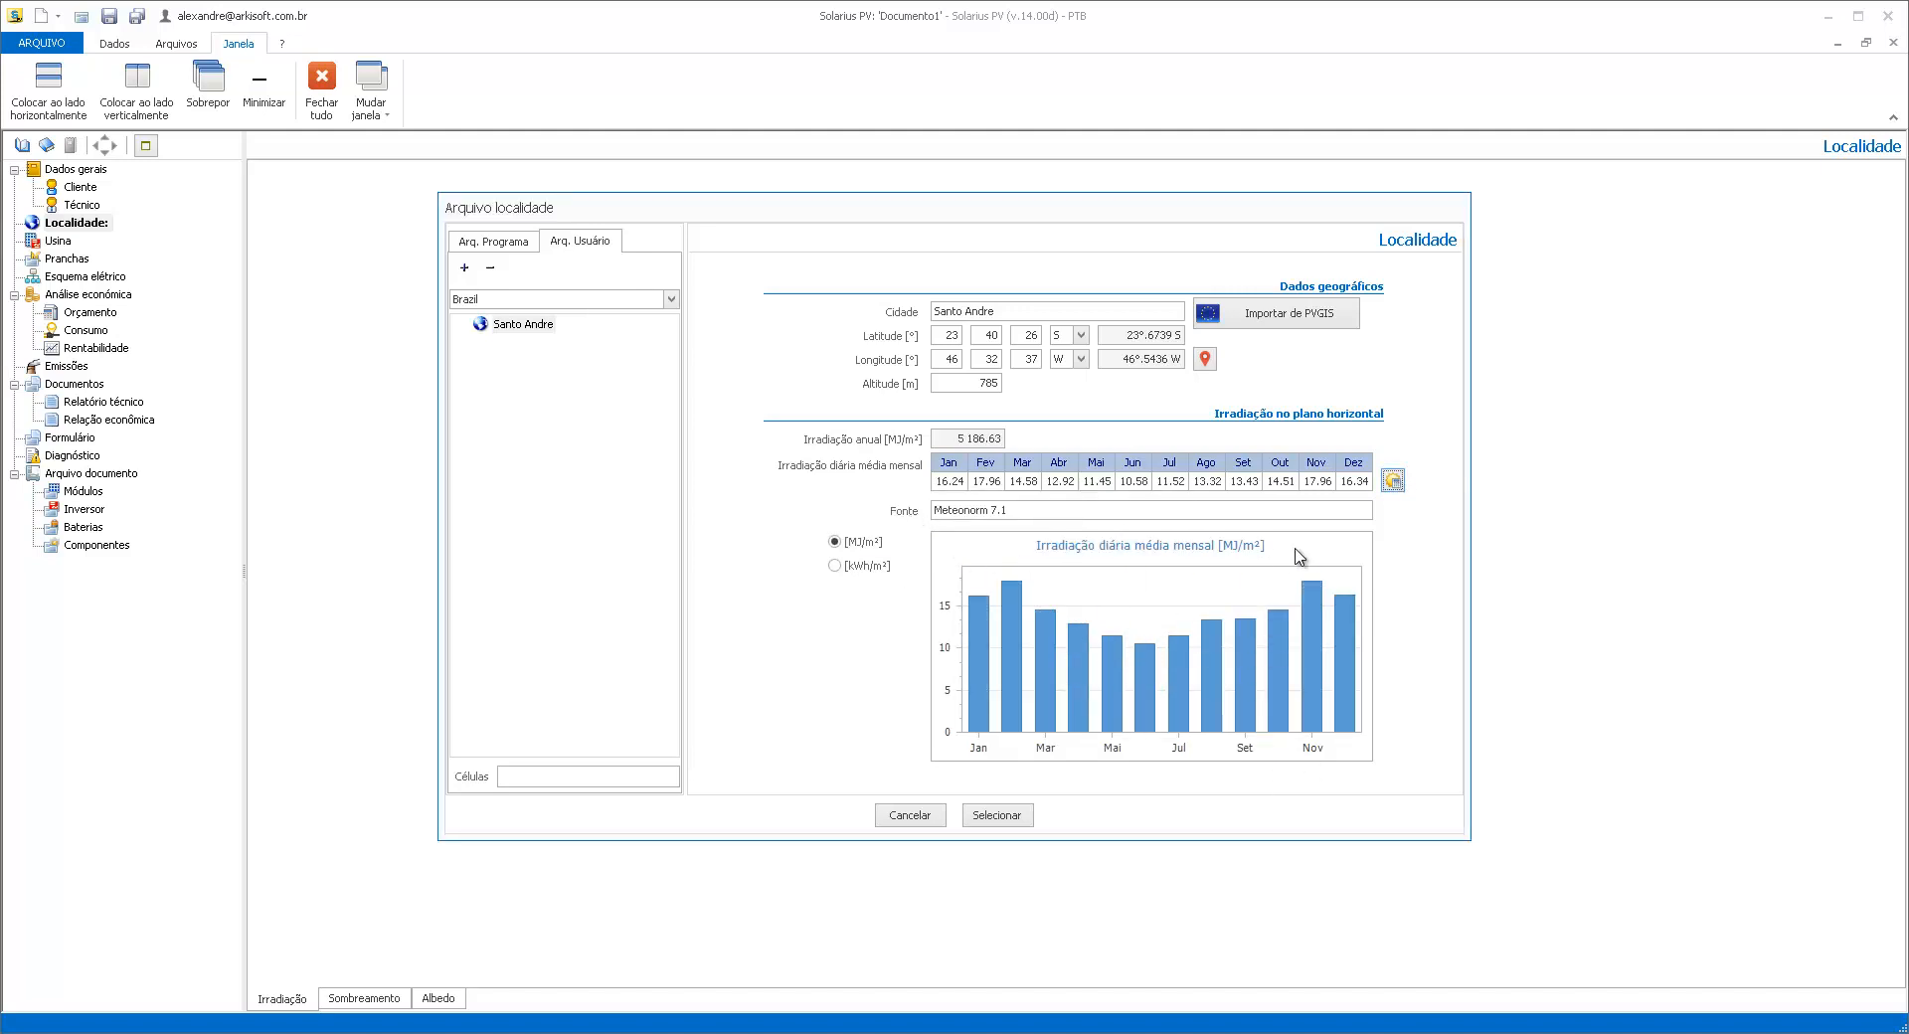
left_click(1015, 816)
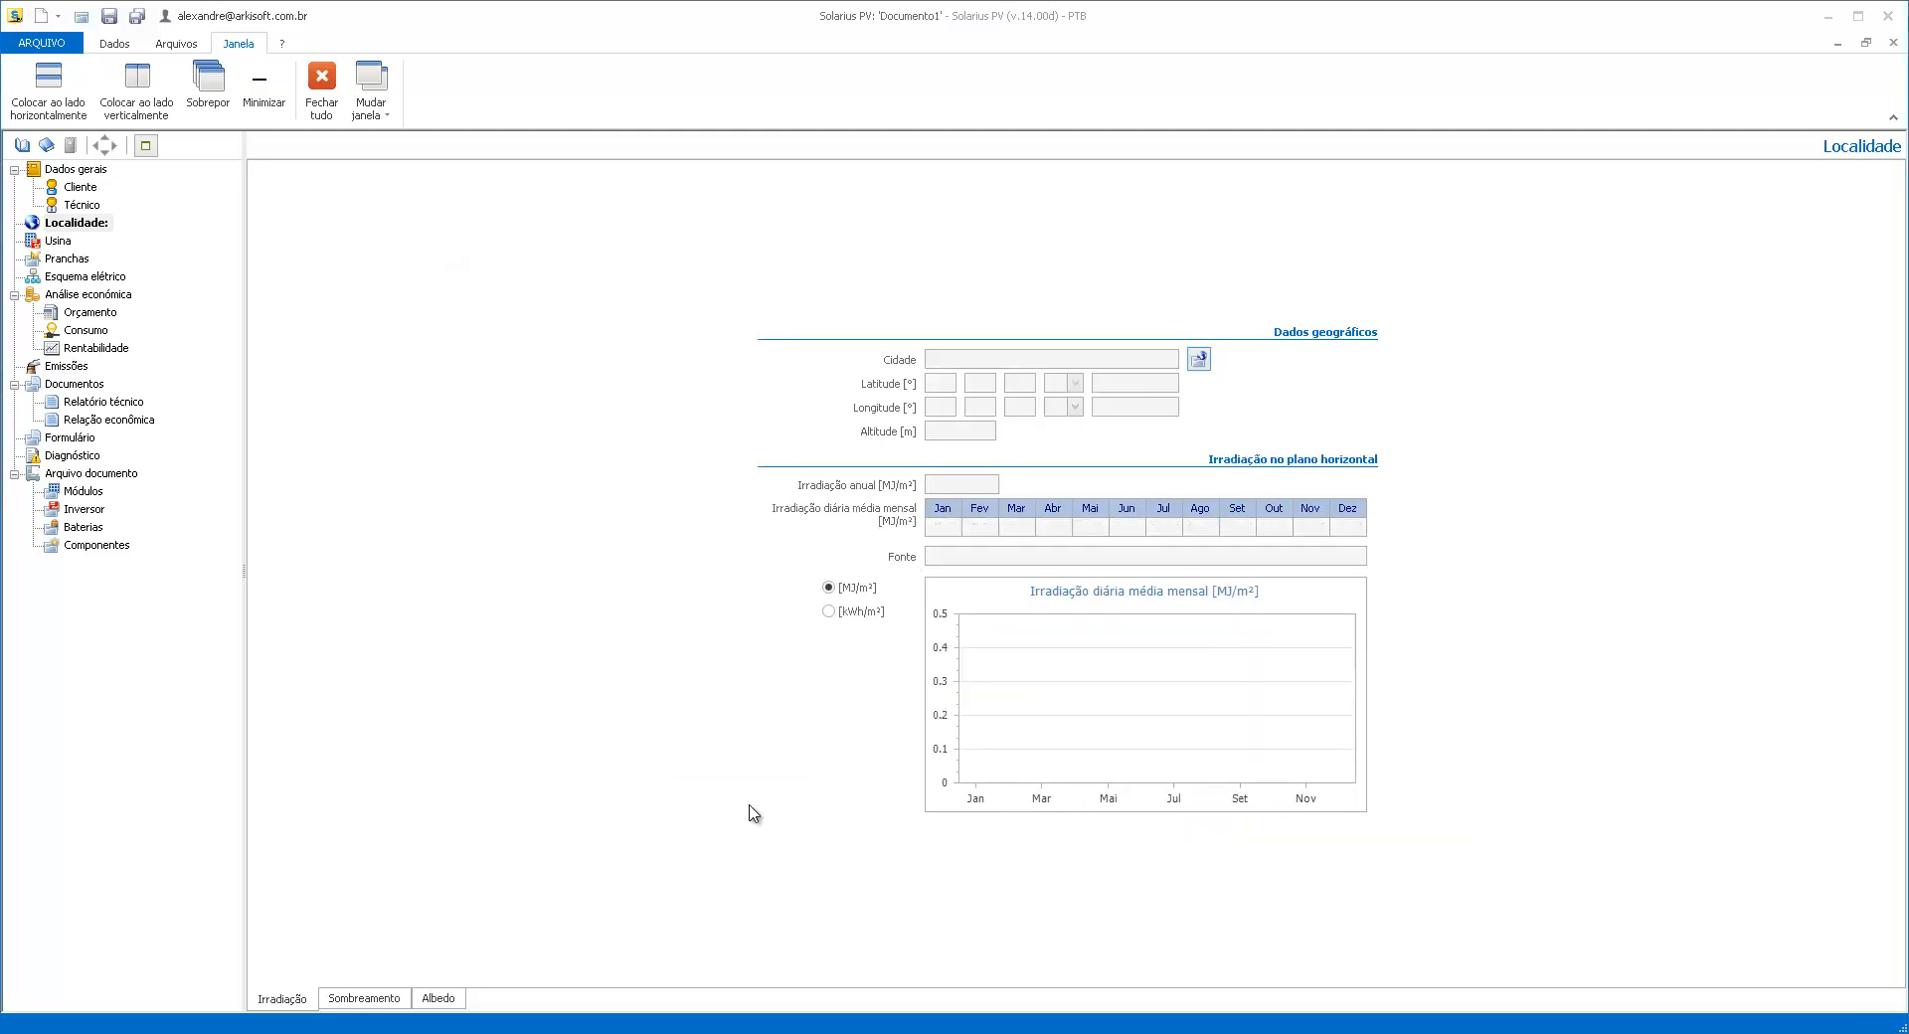
Try a manual shading coefficient of 1.00 in Santo Andre's solar diagram, and return the shading mode to De diagrama
left_click(364, 999)
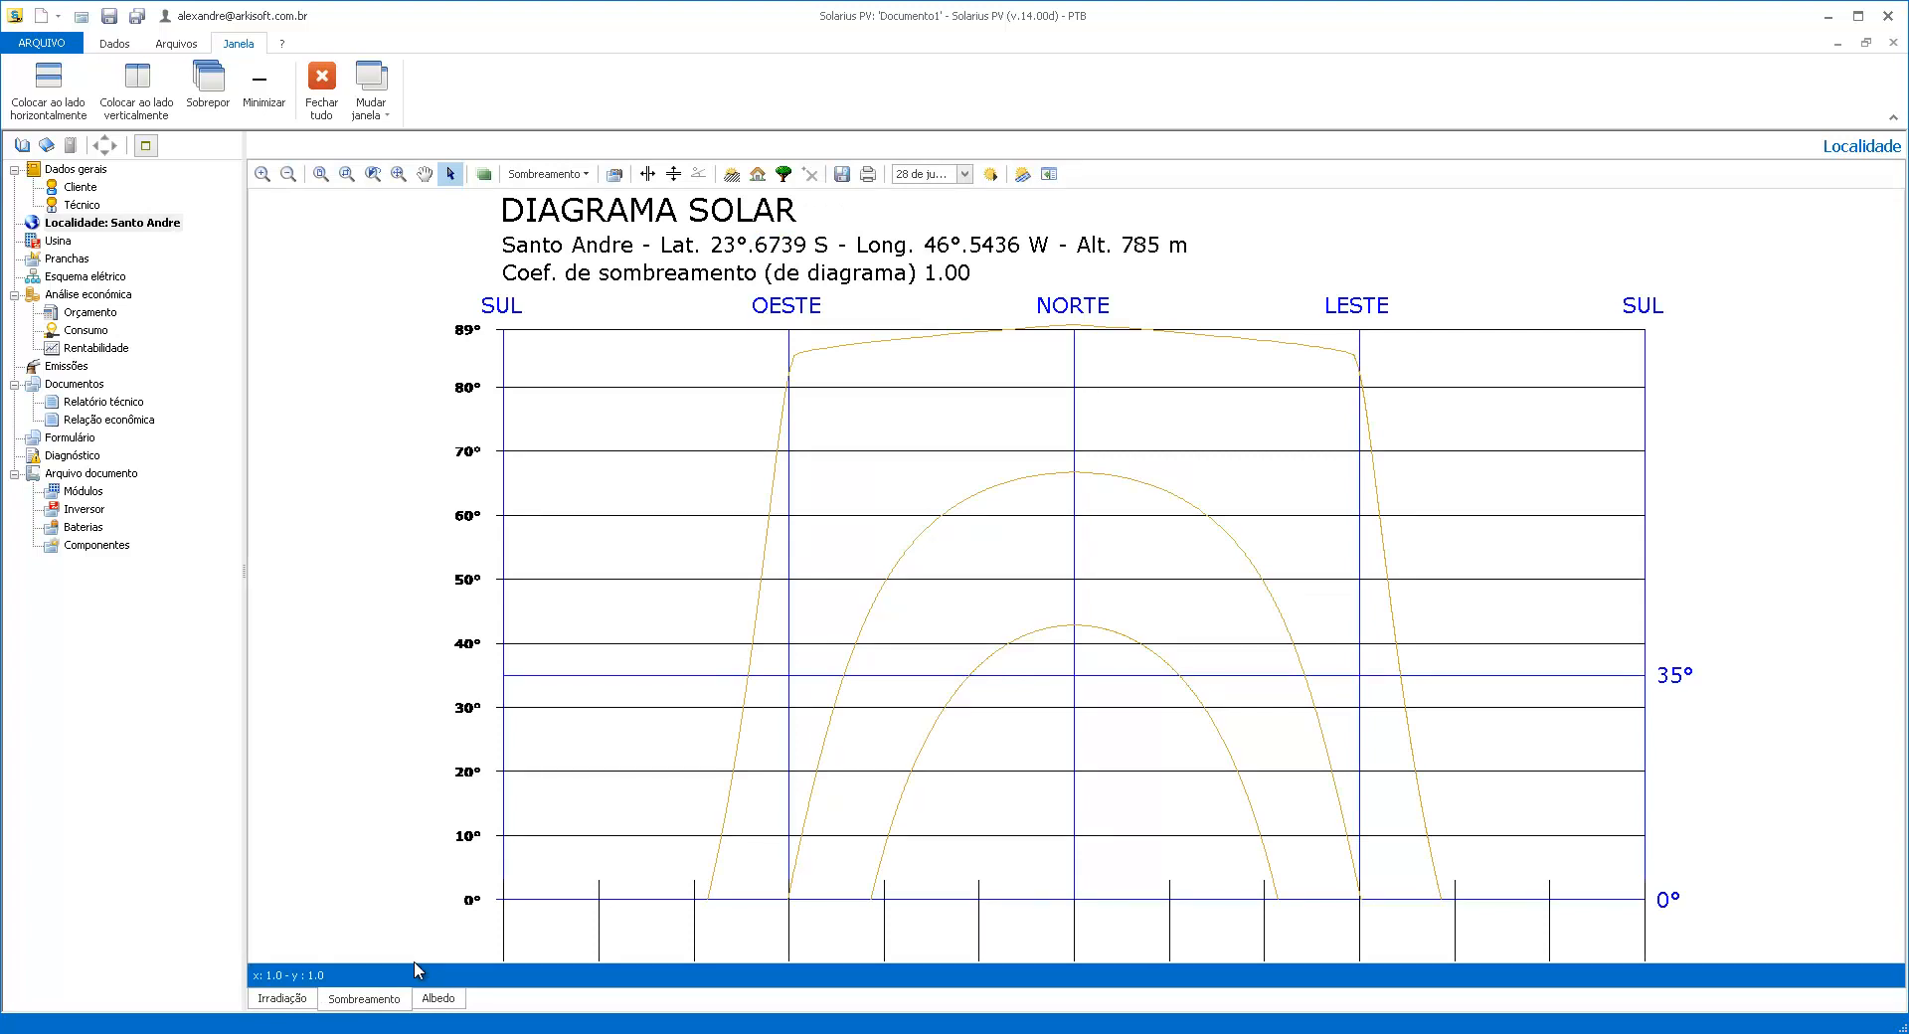
left_click(582, 177)
left_click(582, 224)
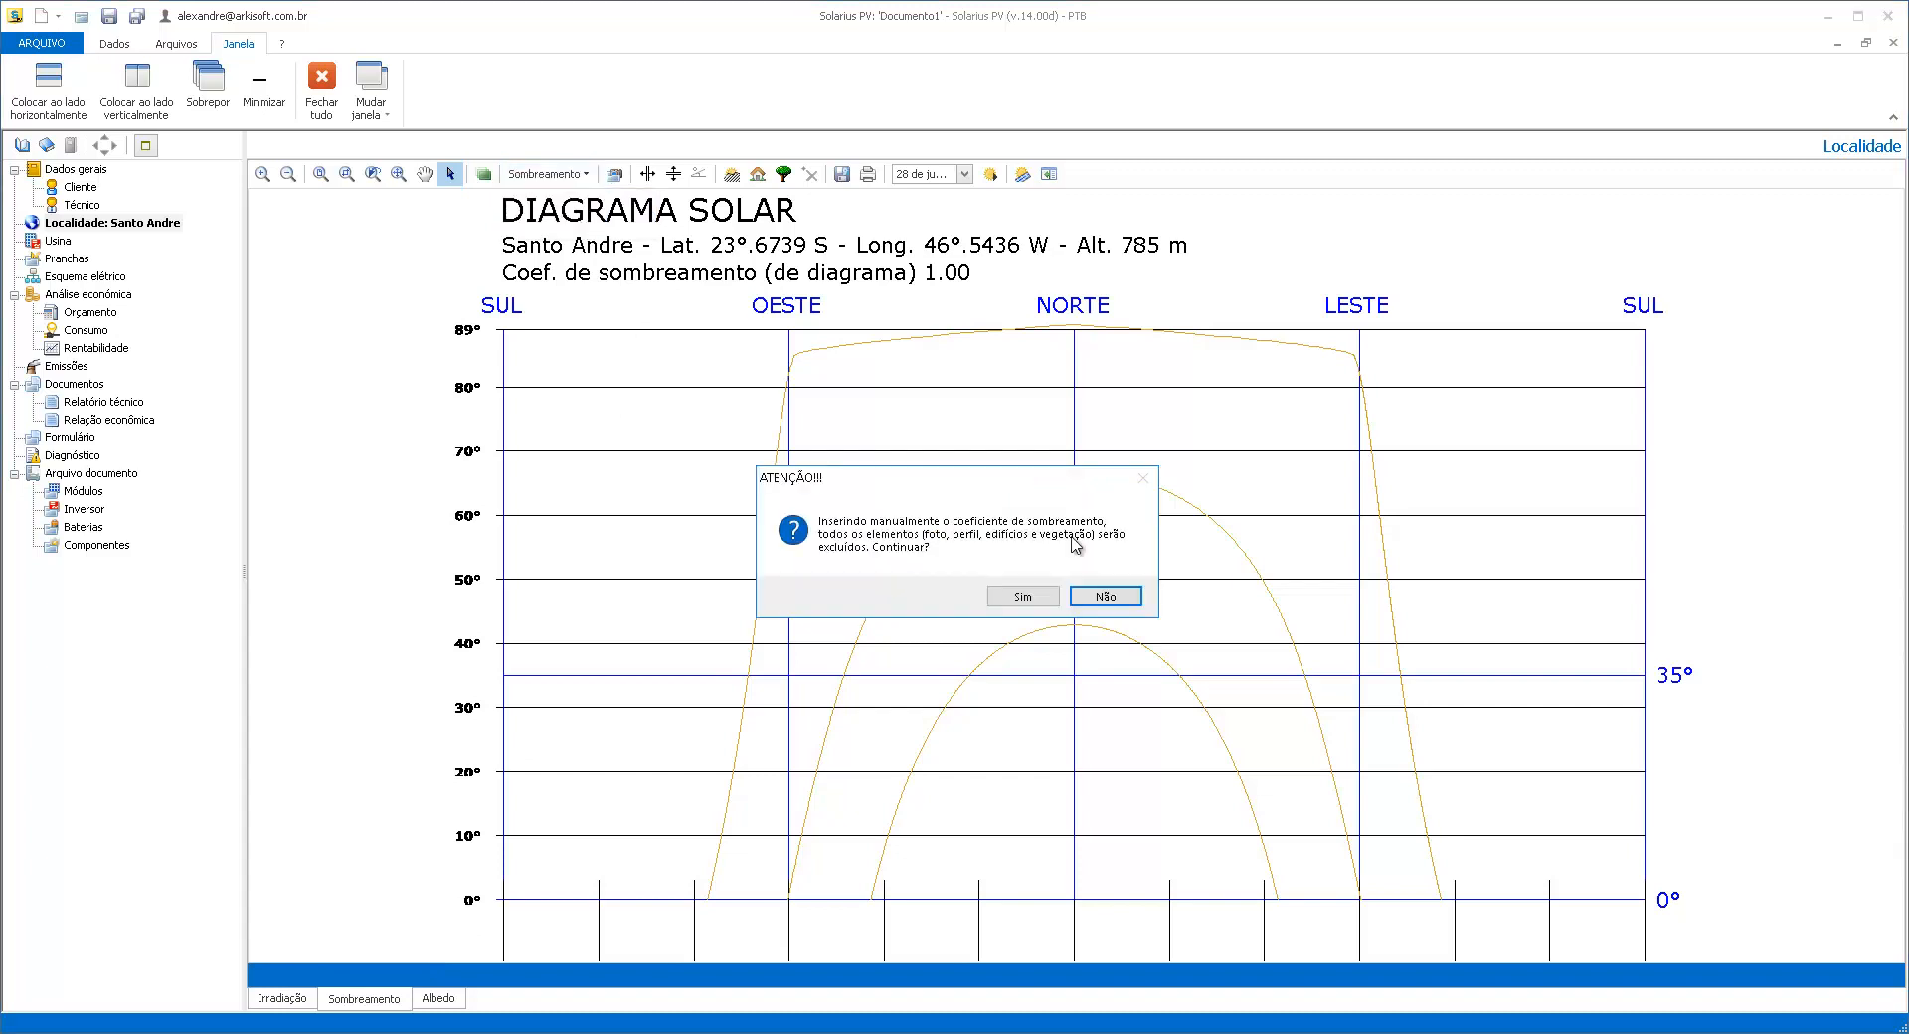
left_click(1024, 603)
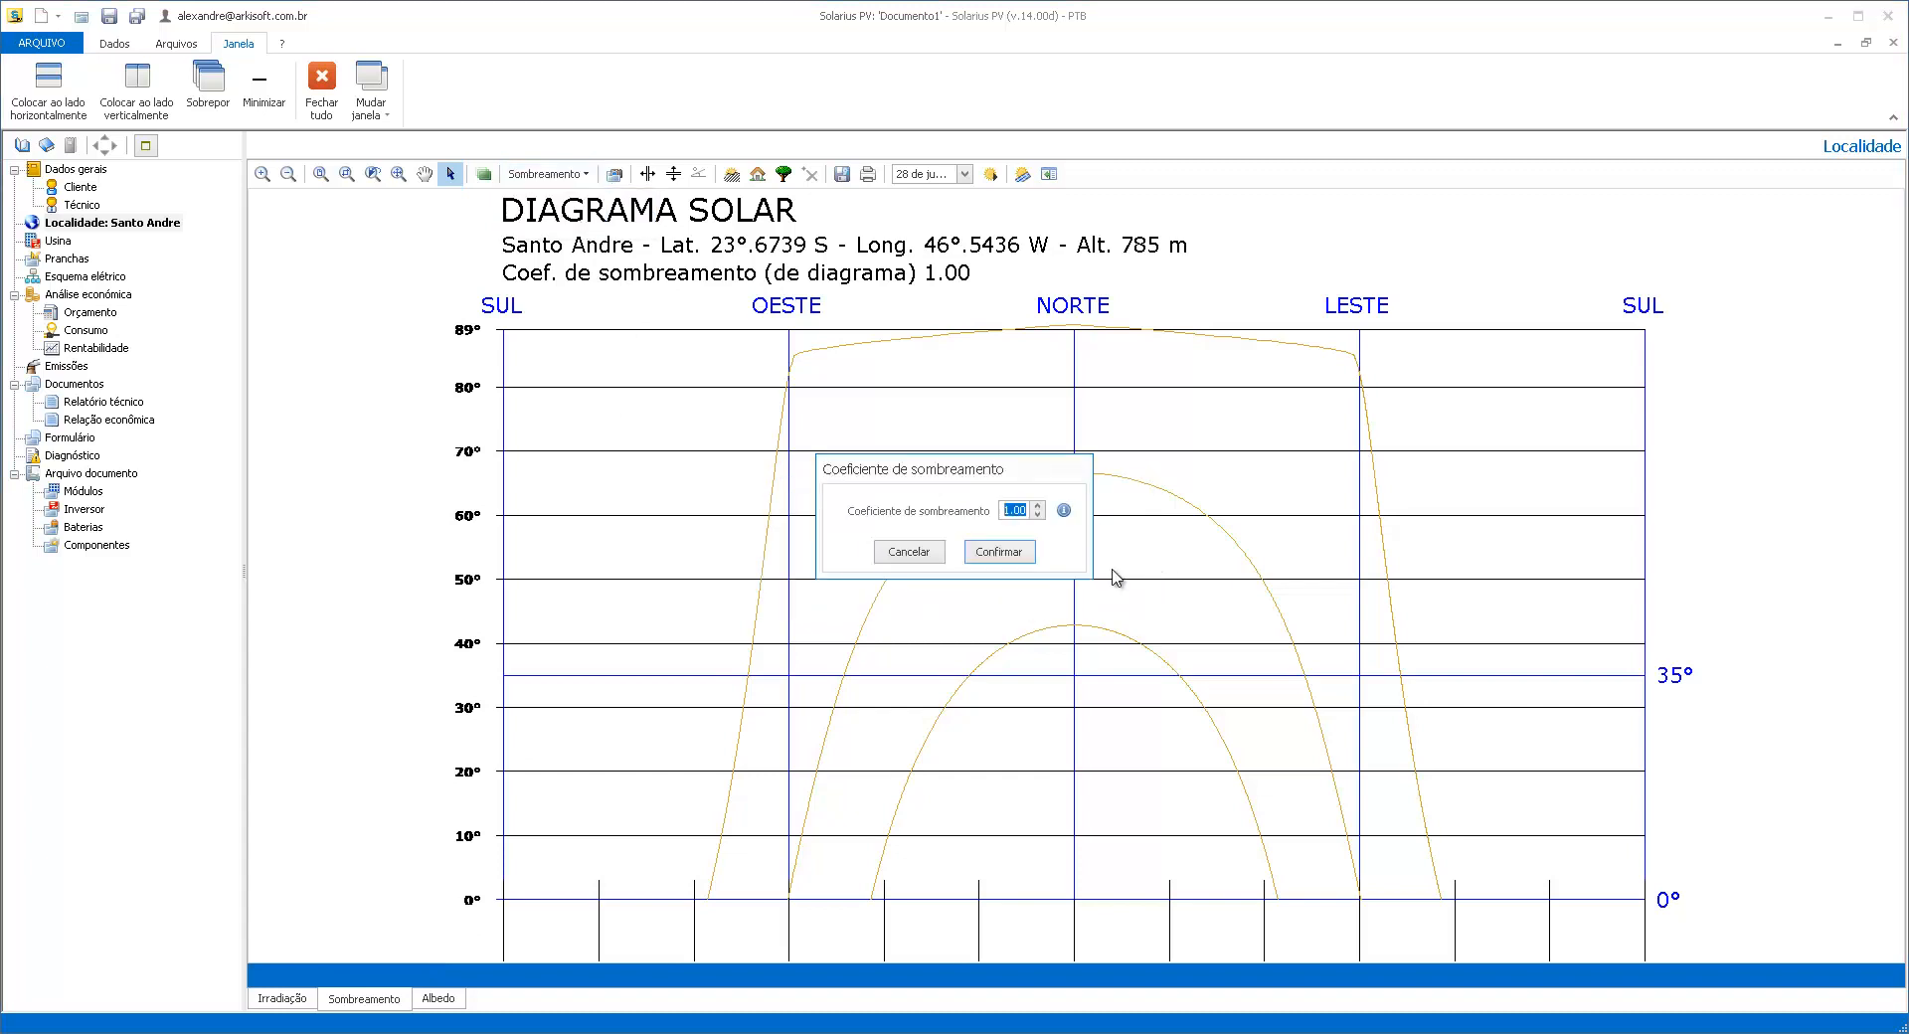
left_click(999, 554)
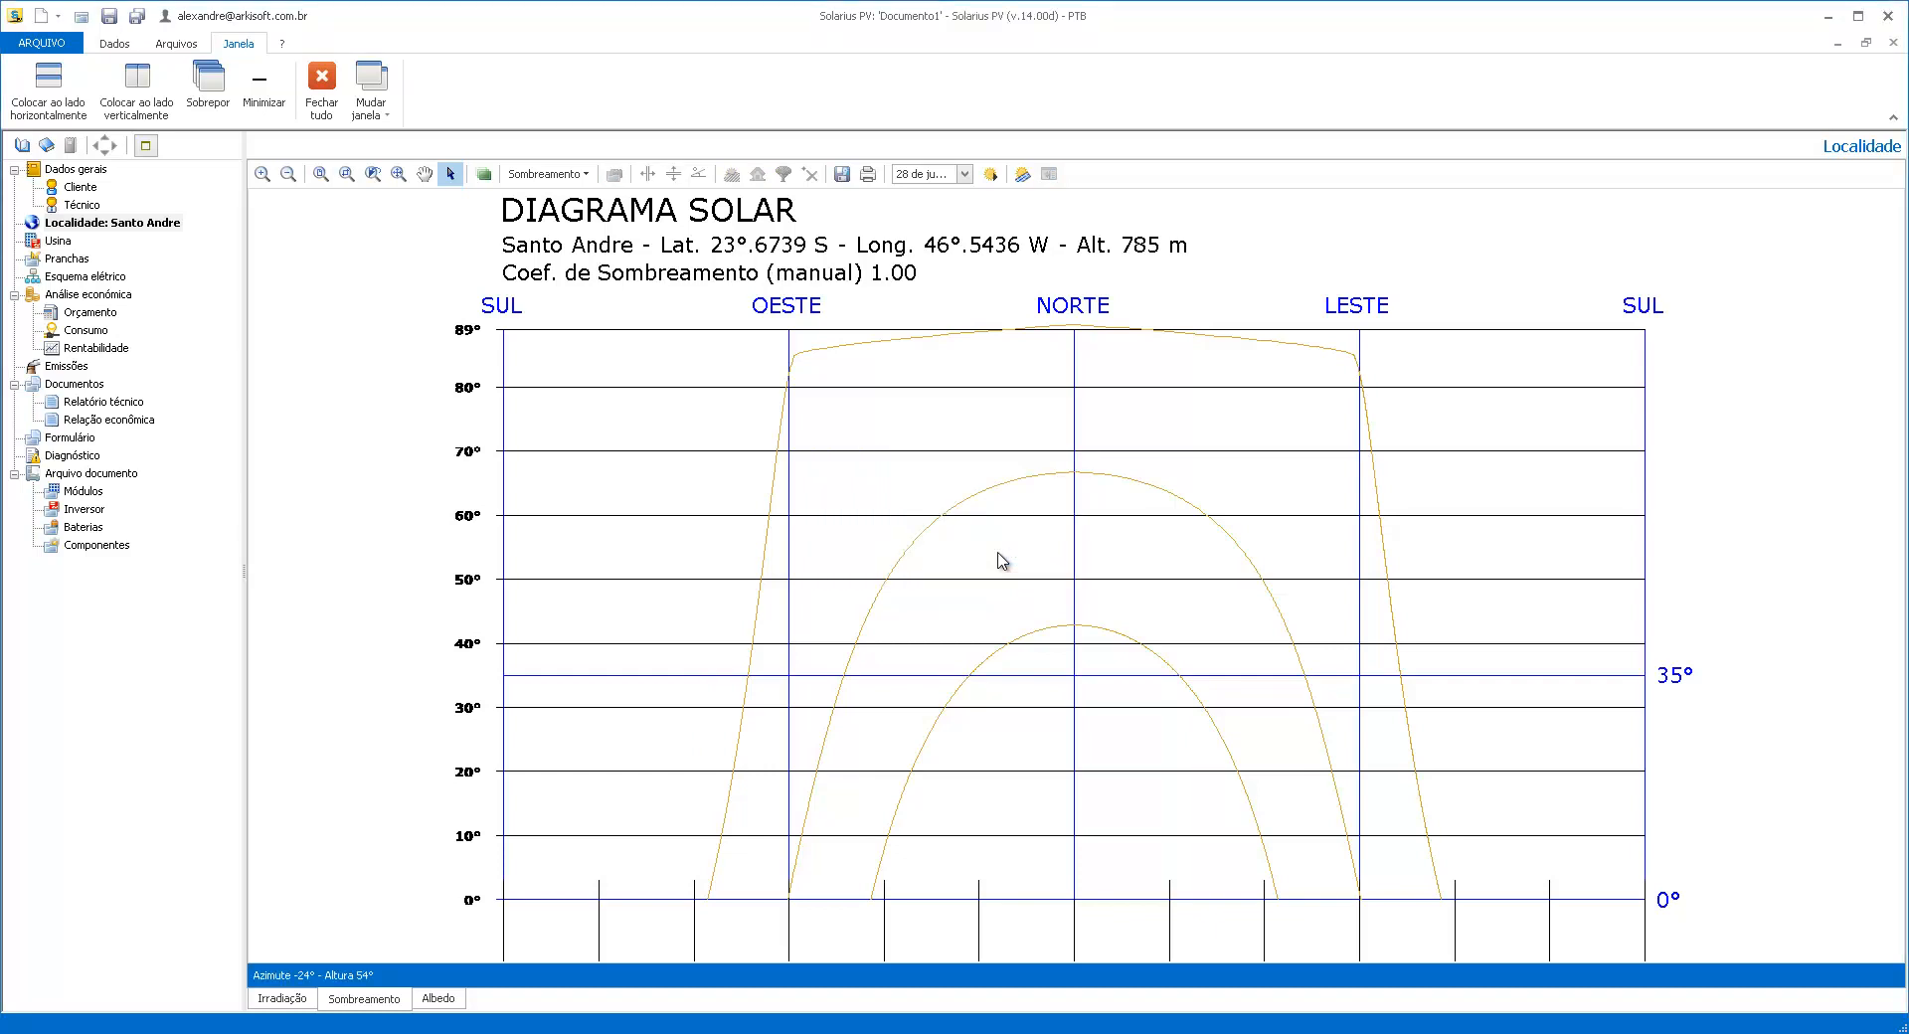
left_click(545, 174)
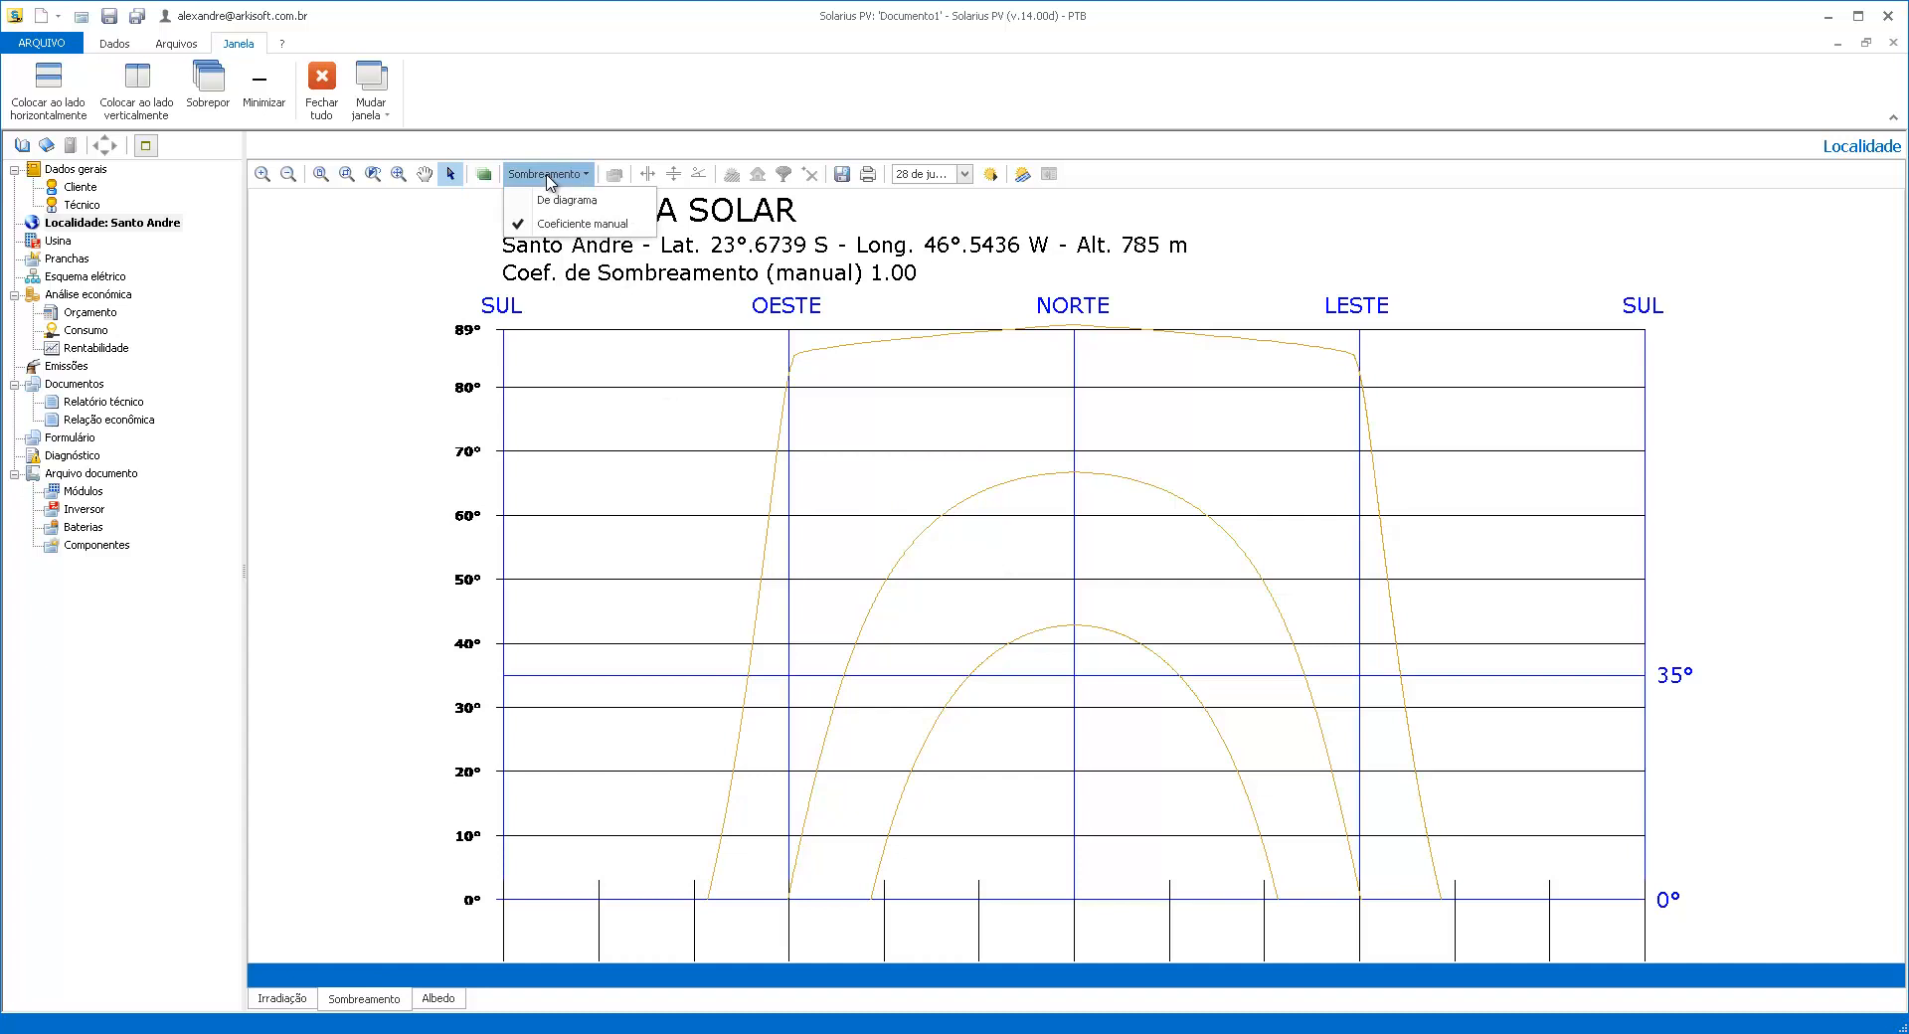
left_click(557, 202)
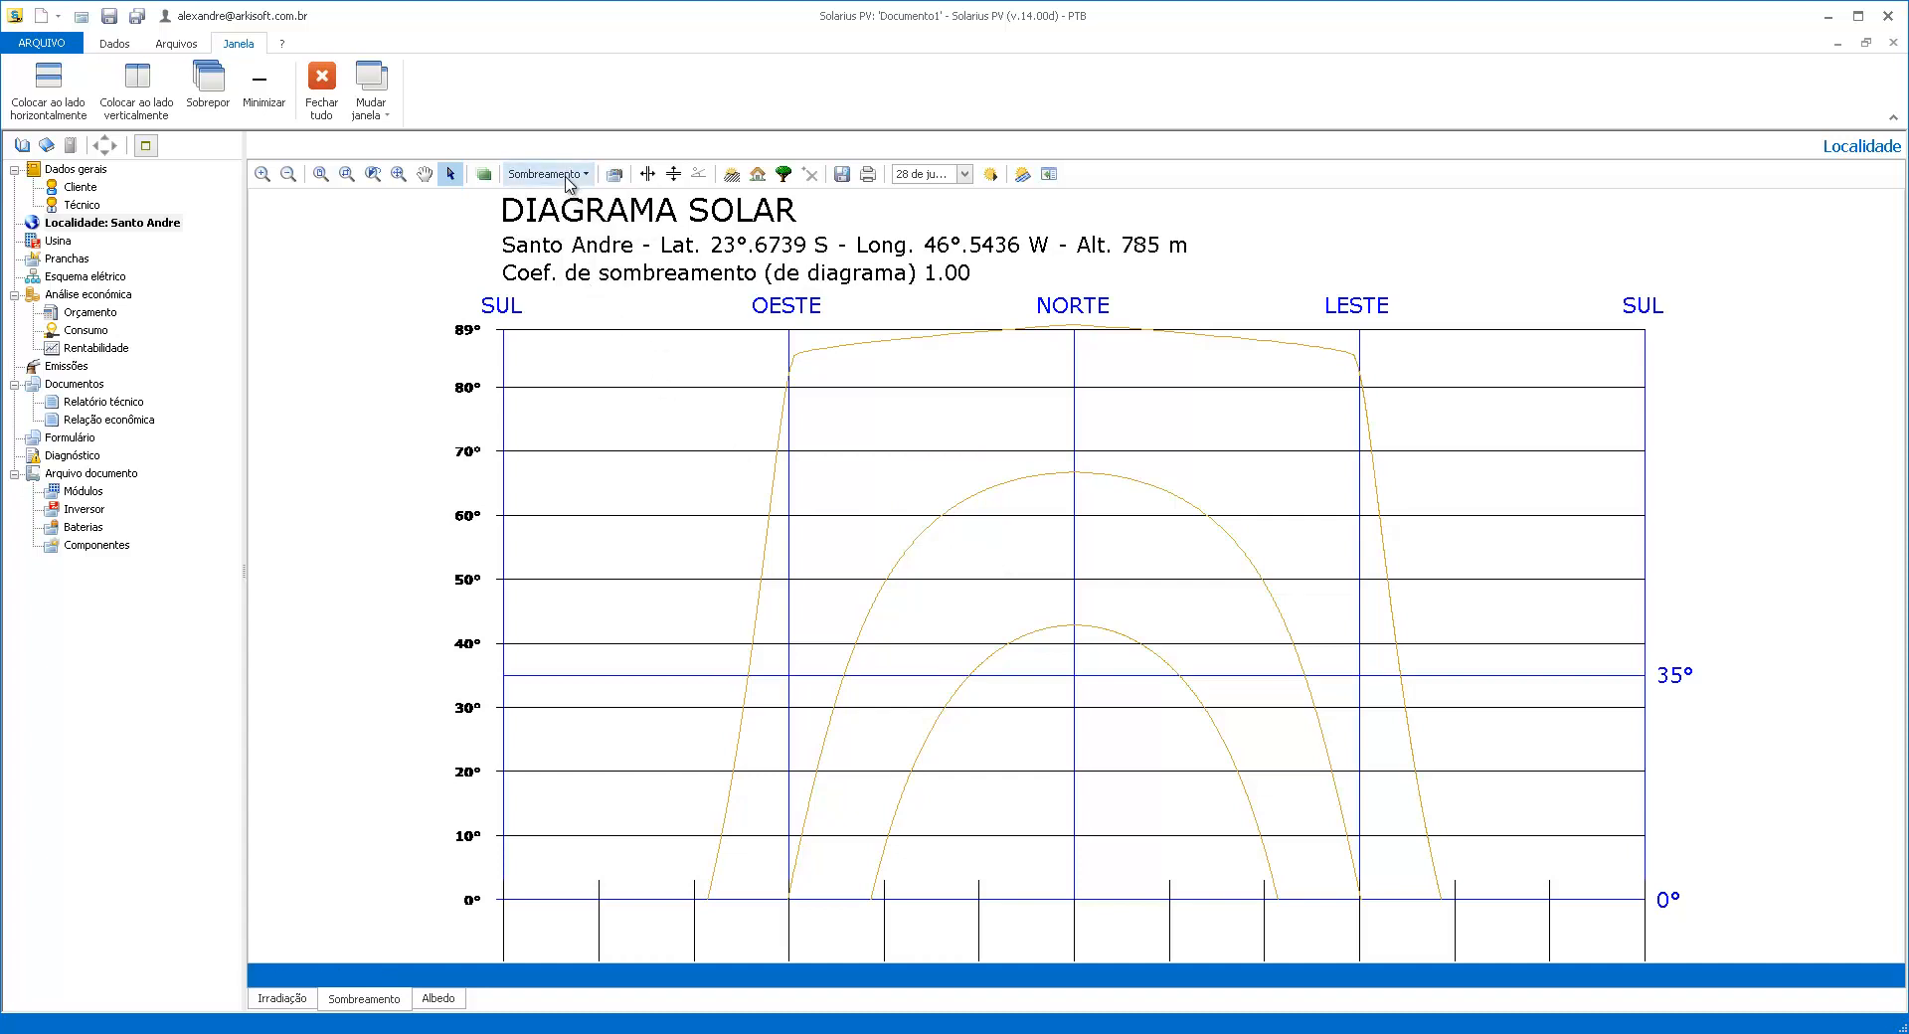
Load the images Foto_01.JPG to Foto_09.JPG into the solar diagram's photo composition
left_click(615, 174)
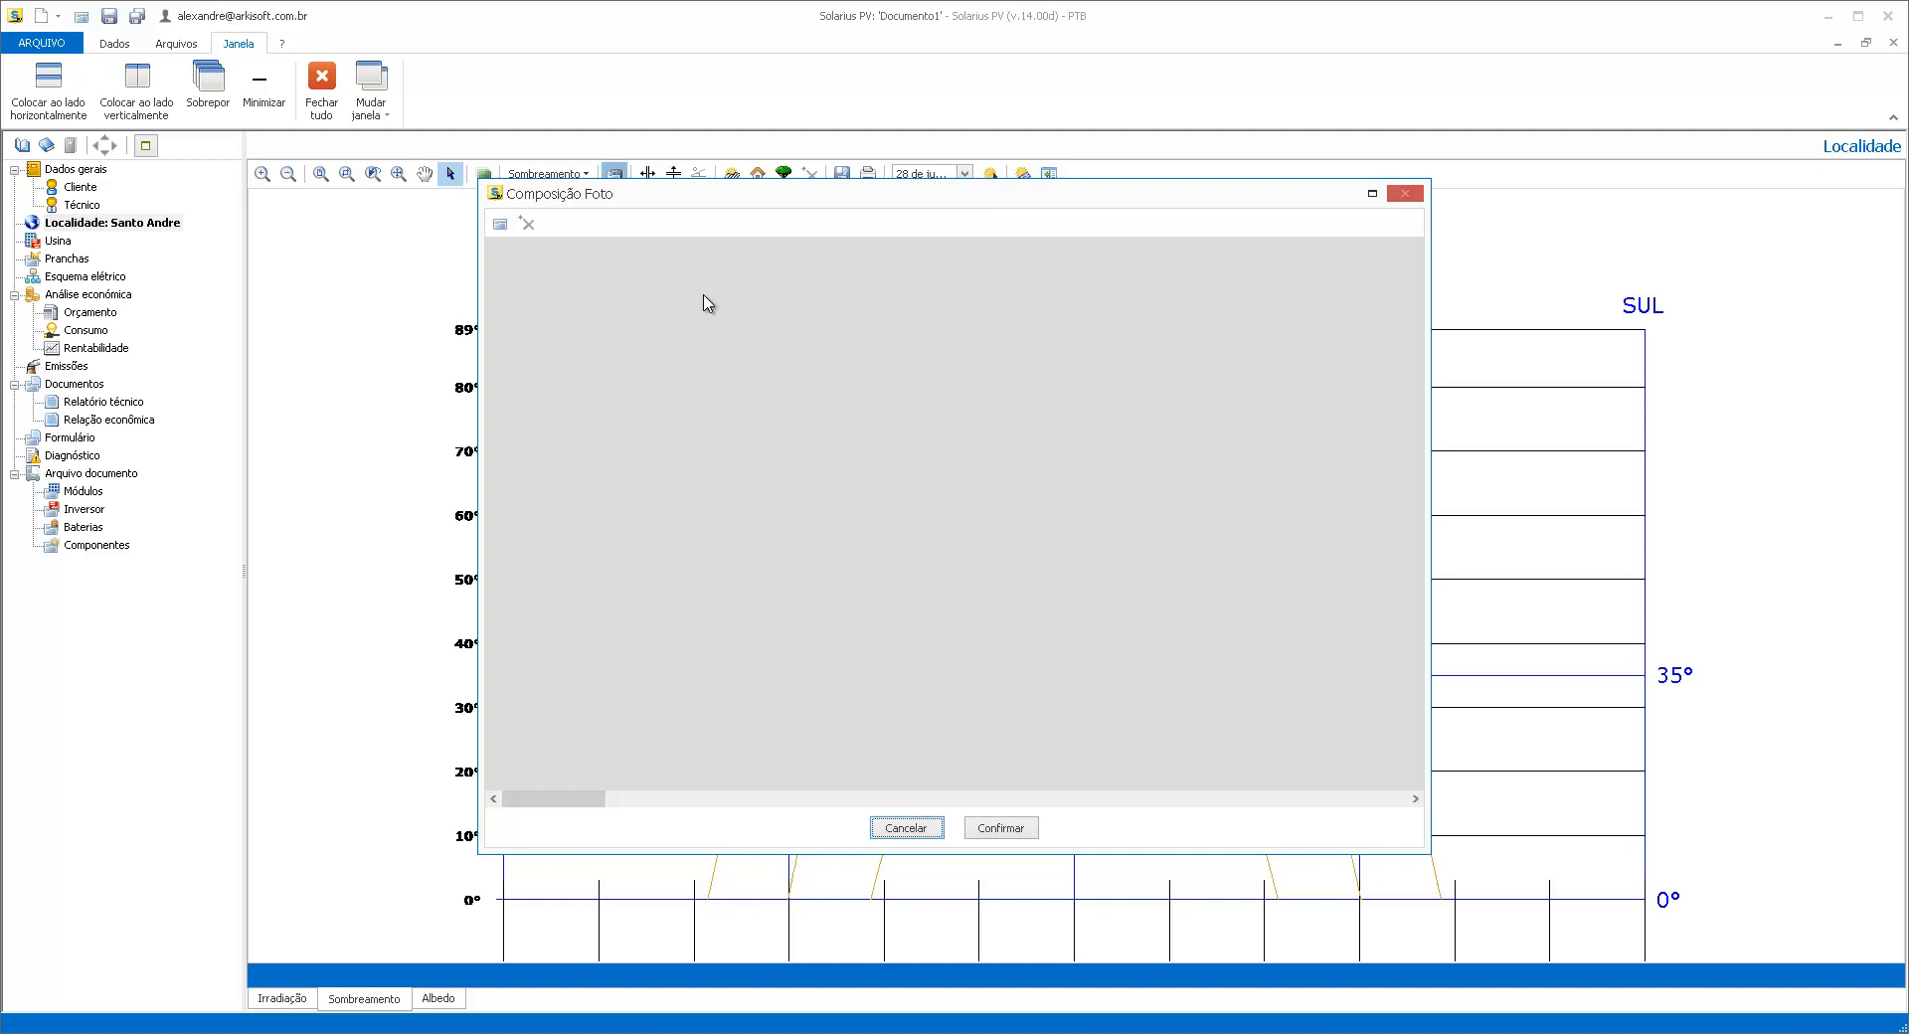
left_click(500, 224)
left_click(718, 358)
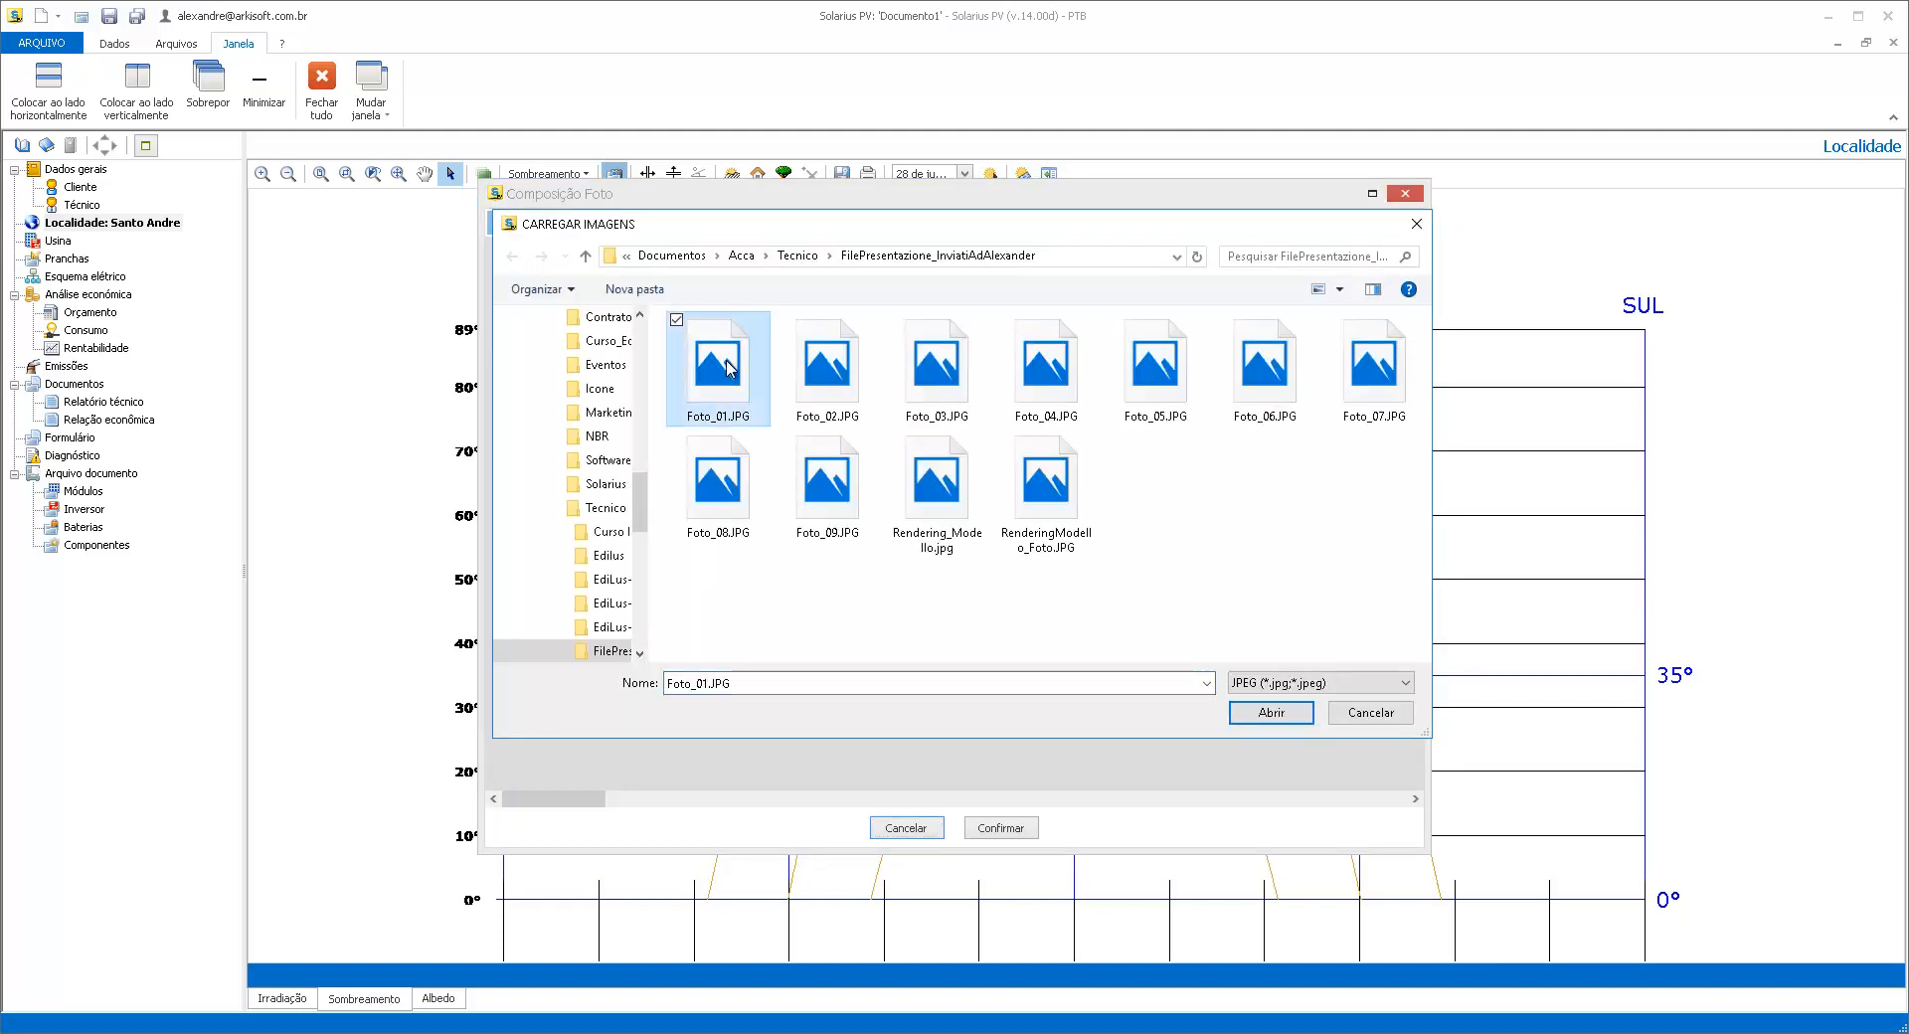
left_click(848, 487, "shift")
left_click(1263, 722)
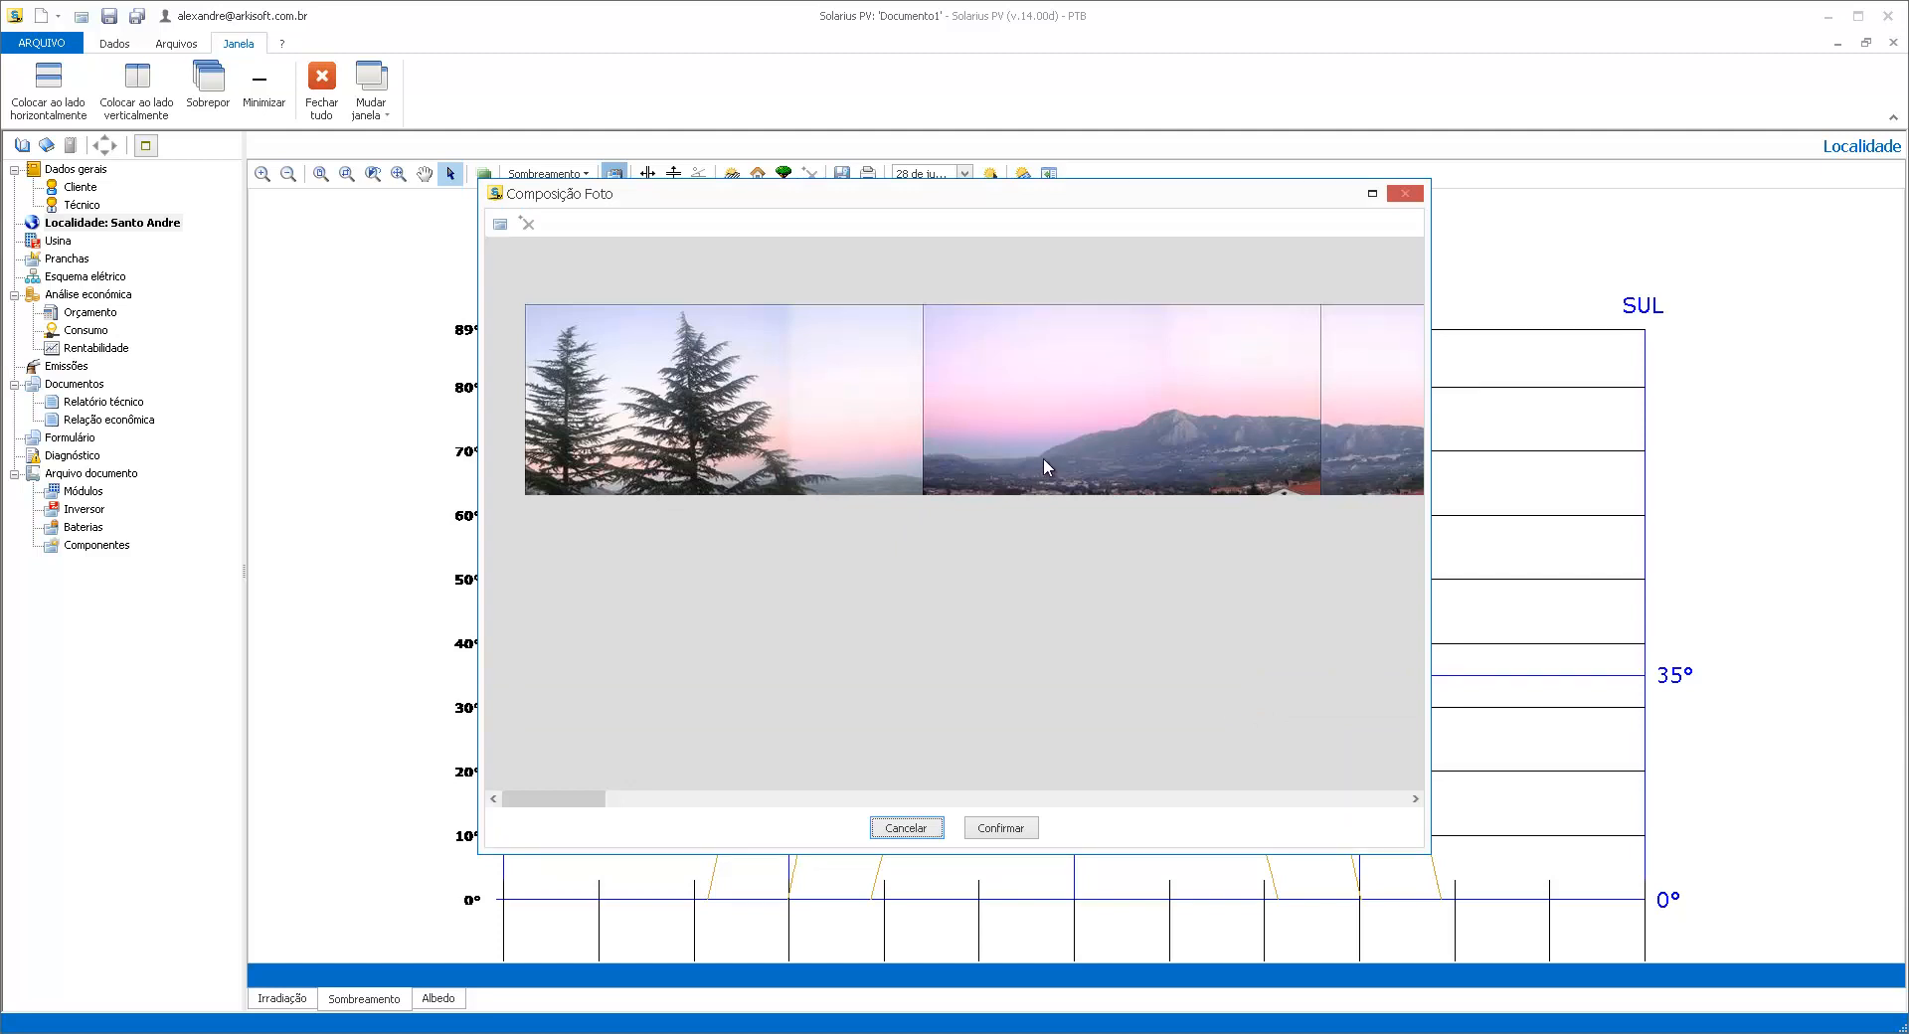
Shift the second to fifth photos to overlap their neighbours, matching the hills and houses along the horizon
left_click(1373, 193)
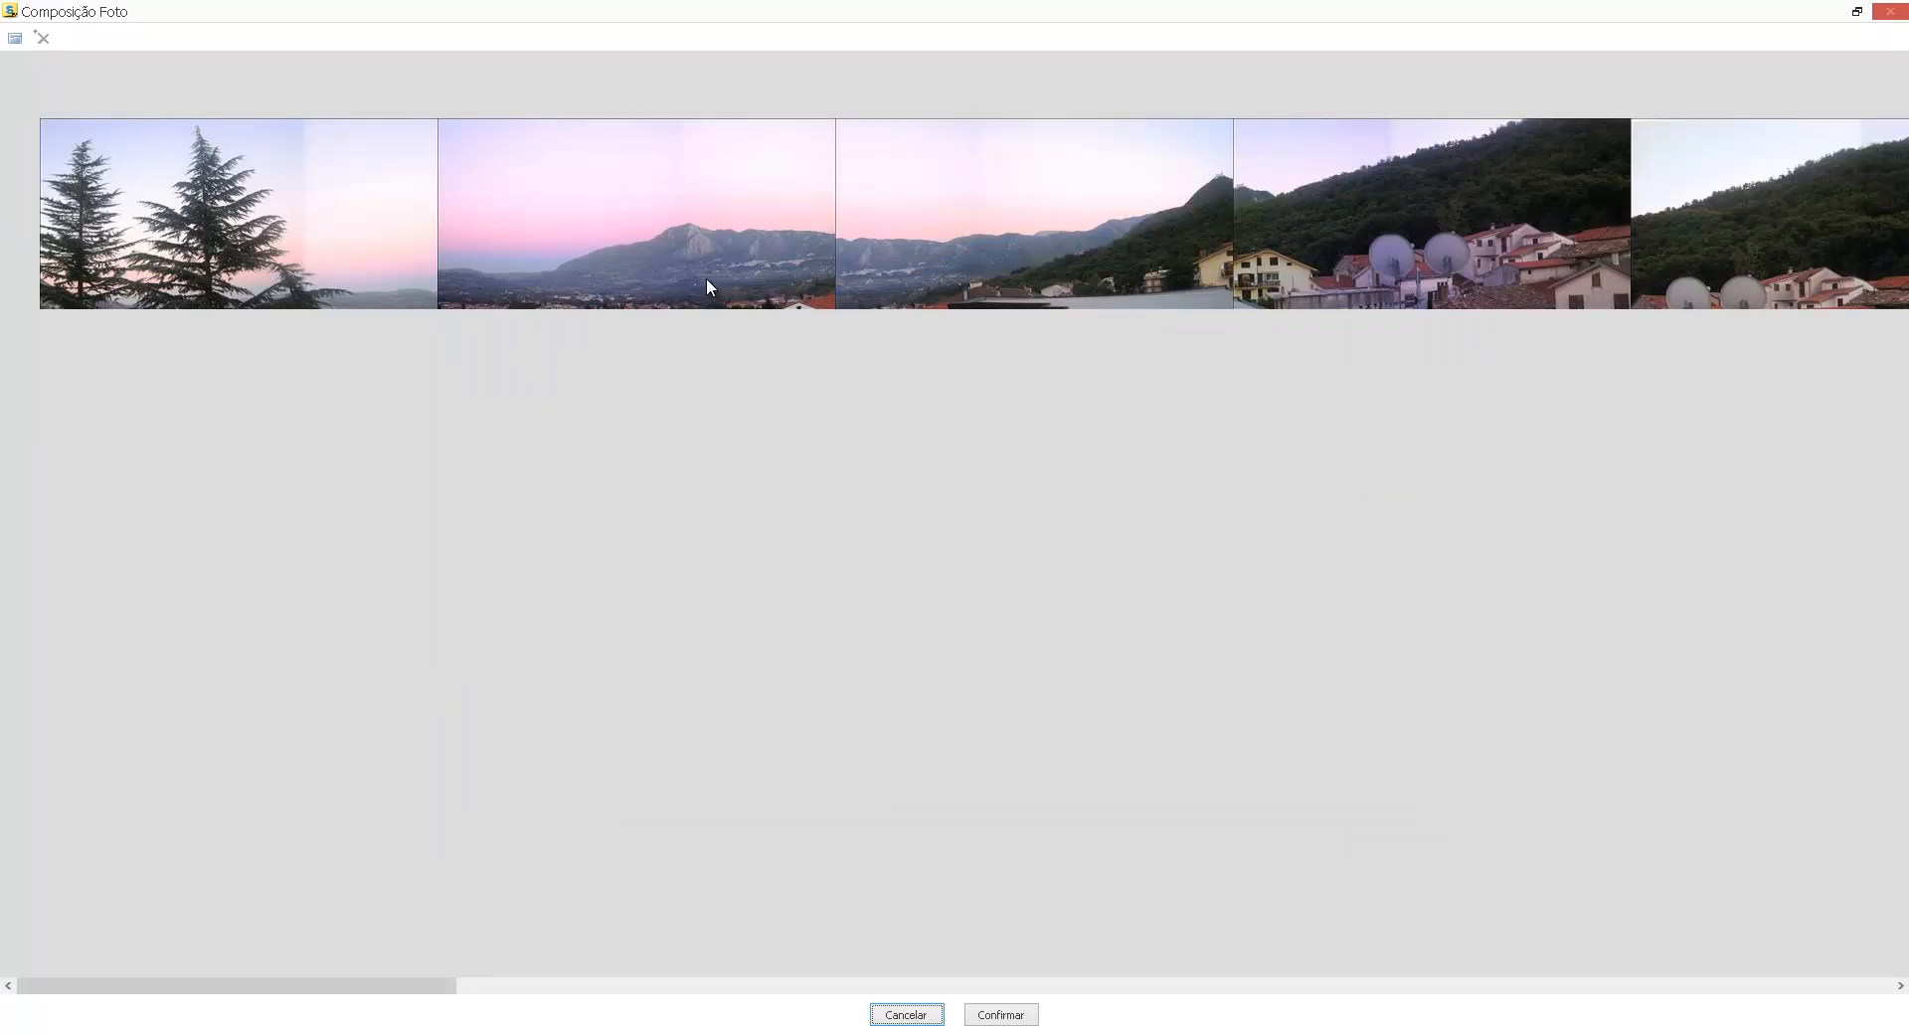
left_click_drag(634, 236, 588, 256)
left_click_drag(983, 243, 887, 280)
left_click_drag(1417, 195, 1267, 195)
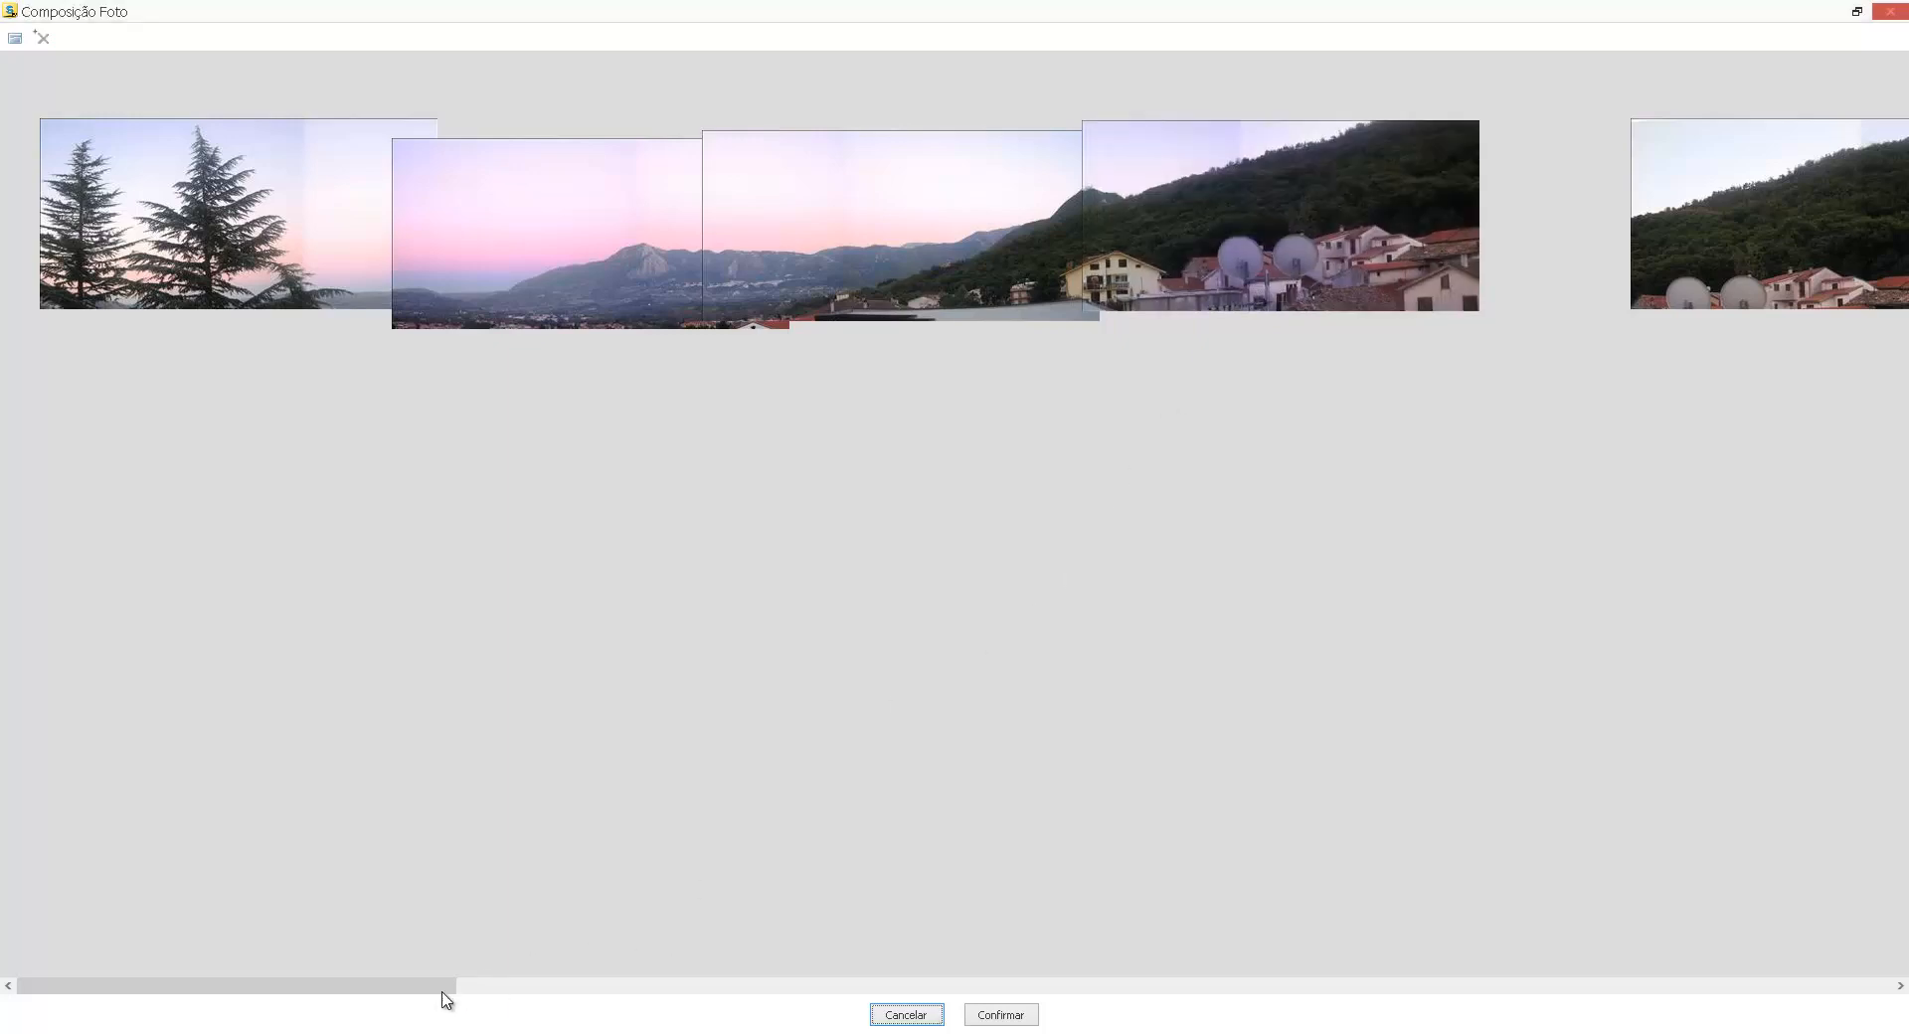
left_click_drag(443, 986, 602, 980)
left_click_drag(1166, 284, 751, 257)
left_click_drag(732, 246, 723, 245)
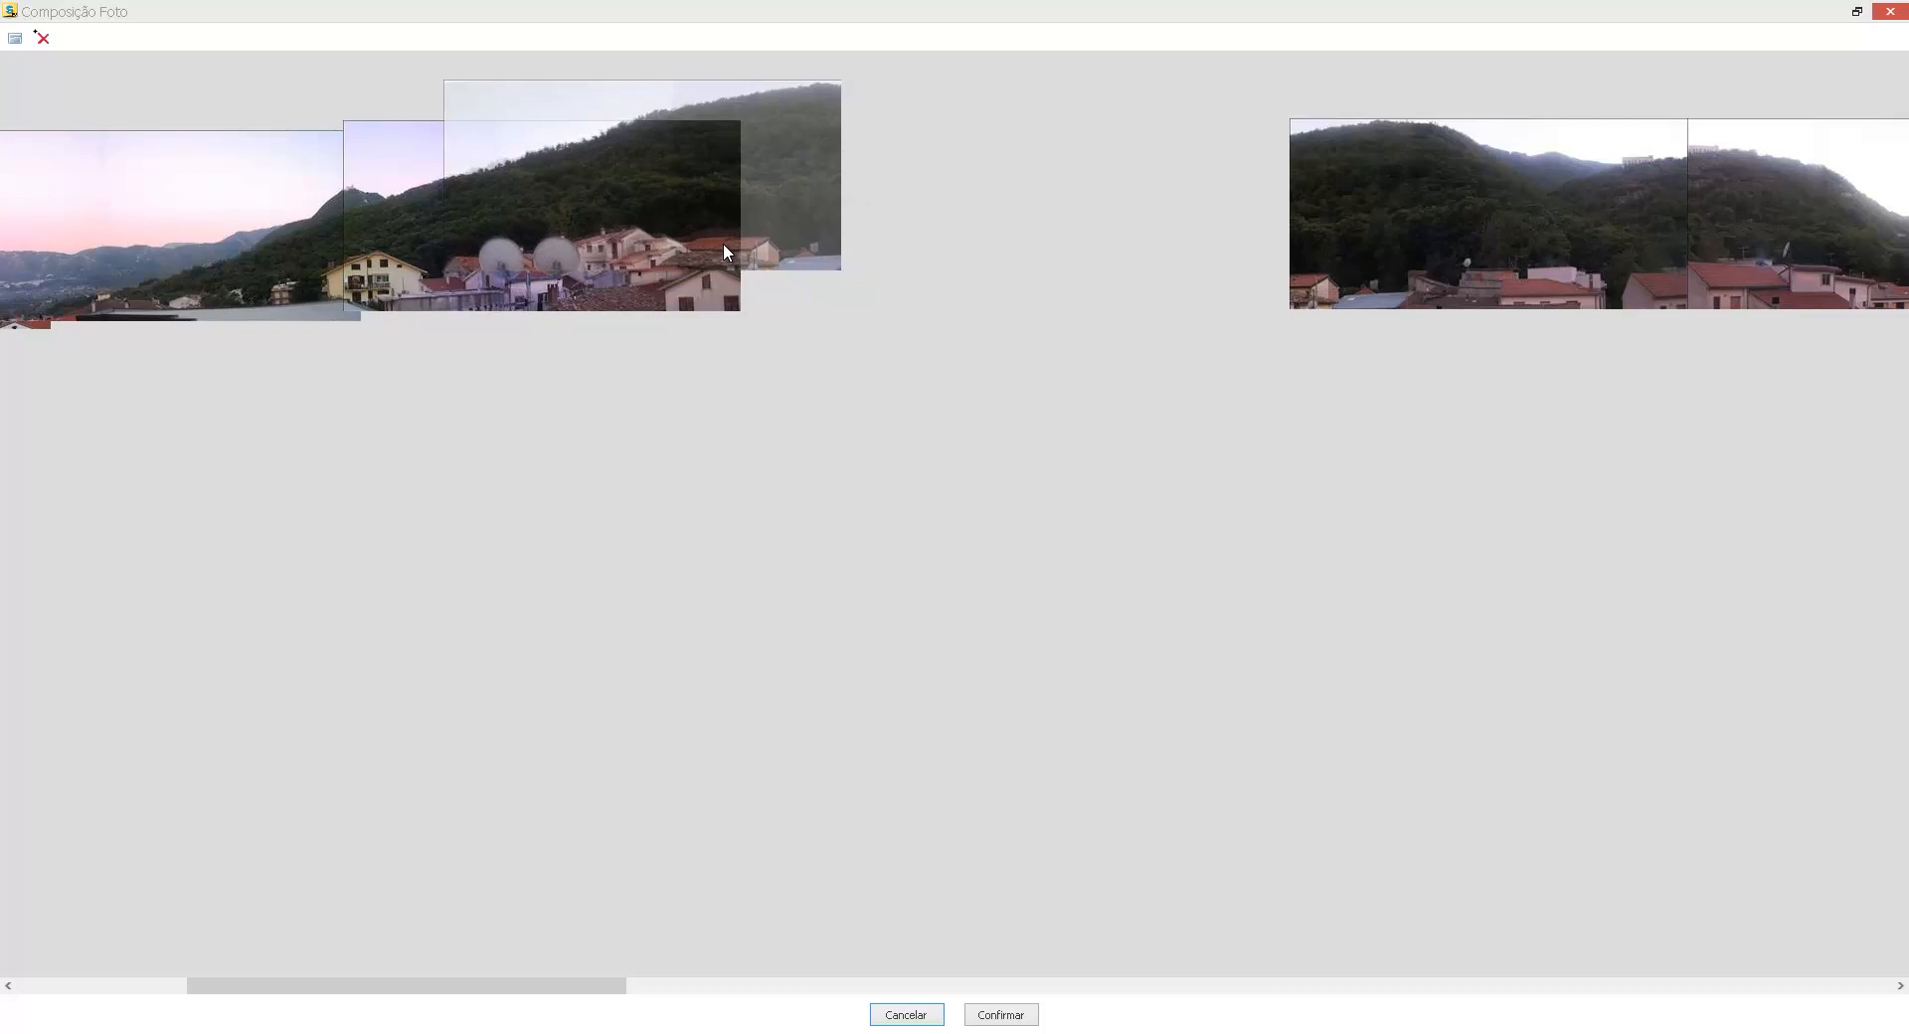
Overlap the sixth to last photos in sequence to complete the panorama, and confirm the photo composition
left_click_drag(571, 987, 635, 987)
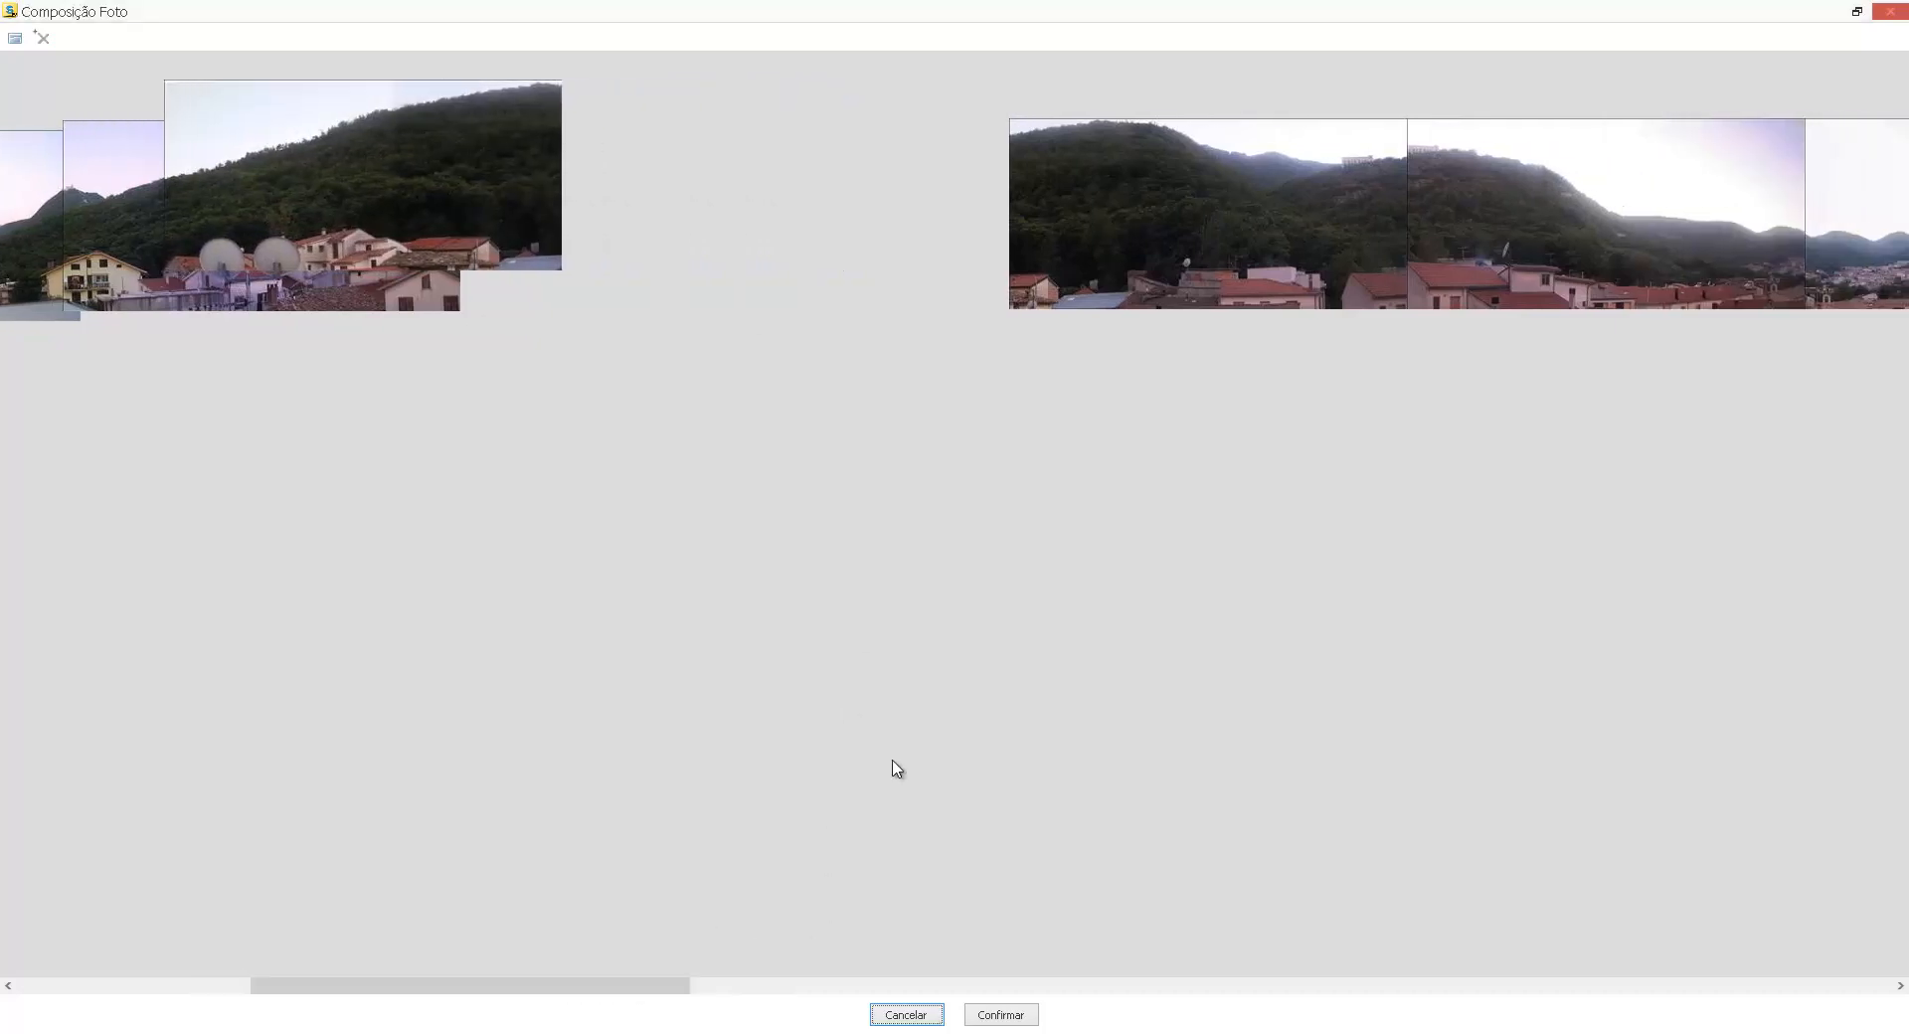
left_click_drag(1206, 290, 646, 242)
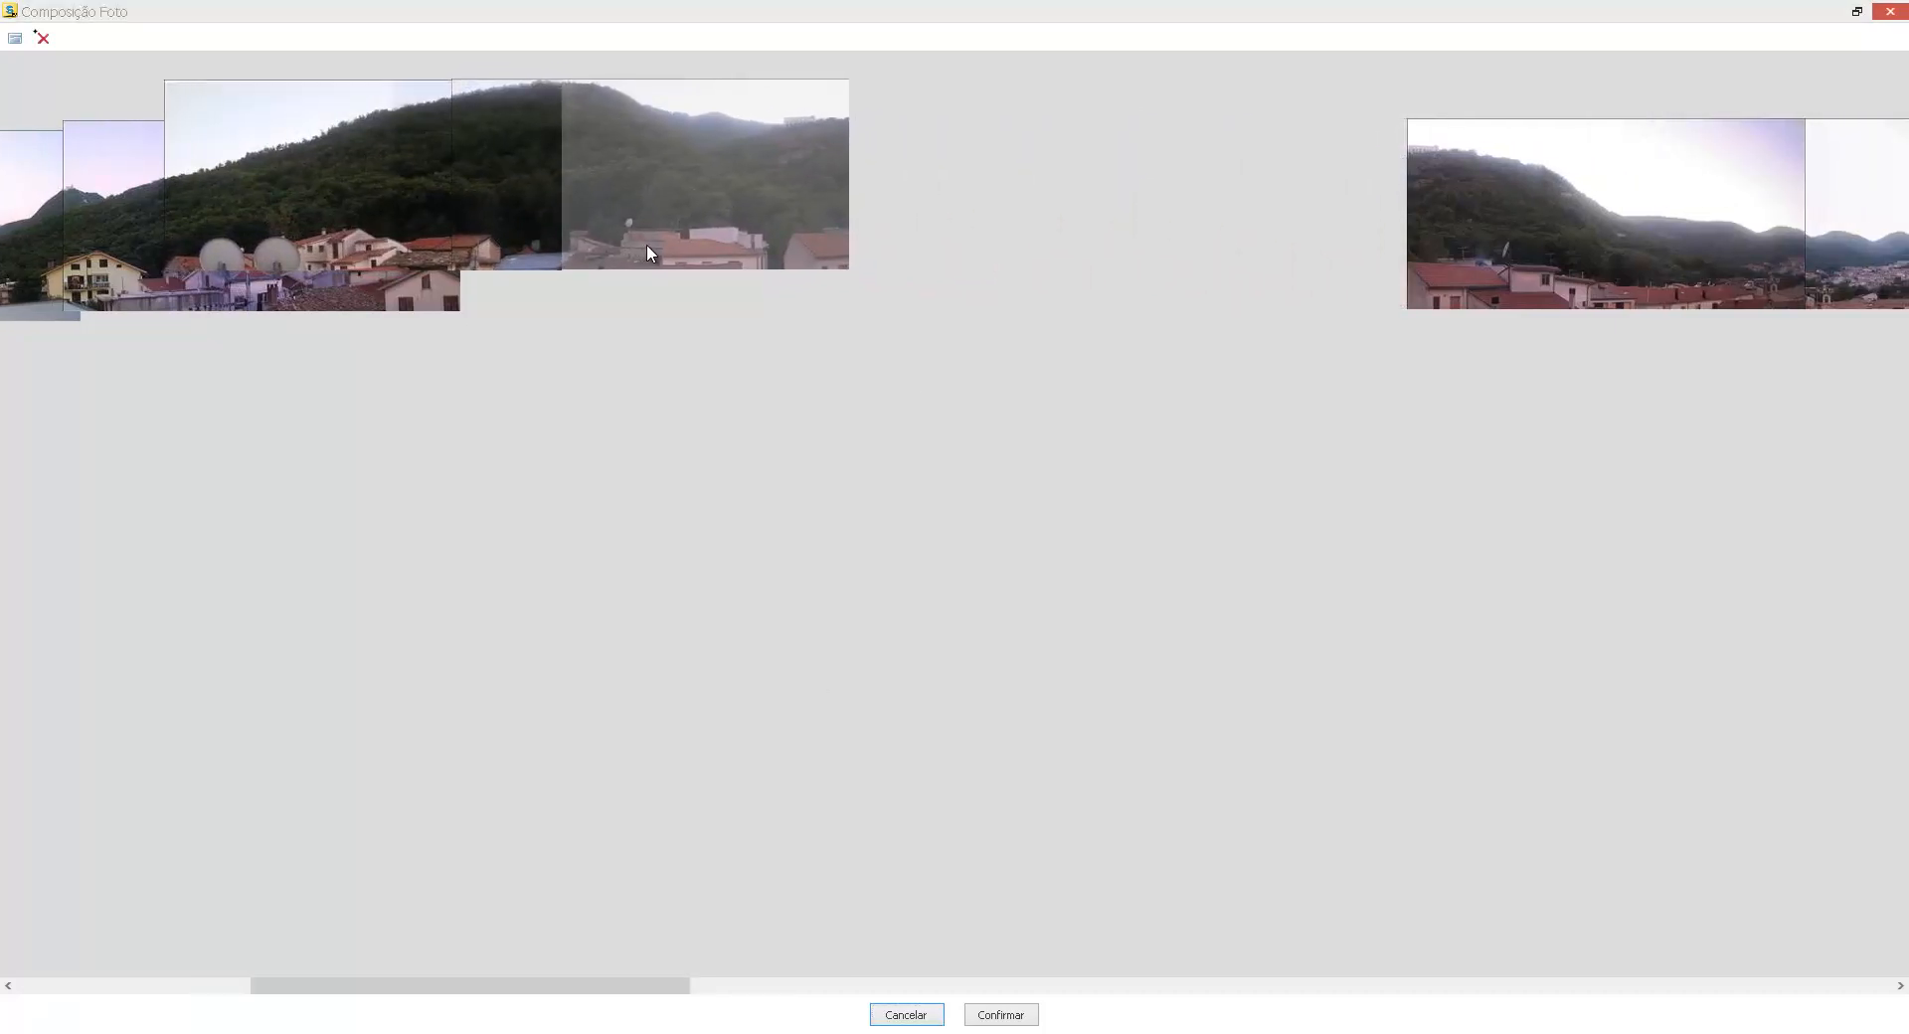
left_click_drag(1637, 251, 1036, 223)
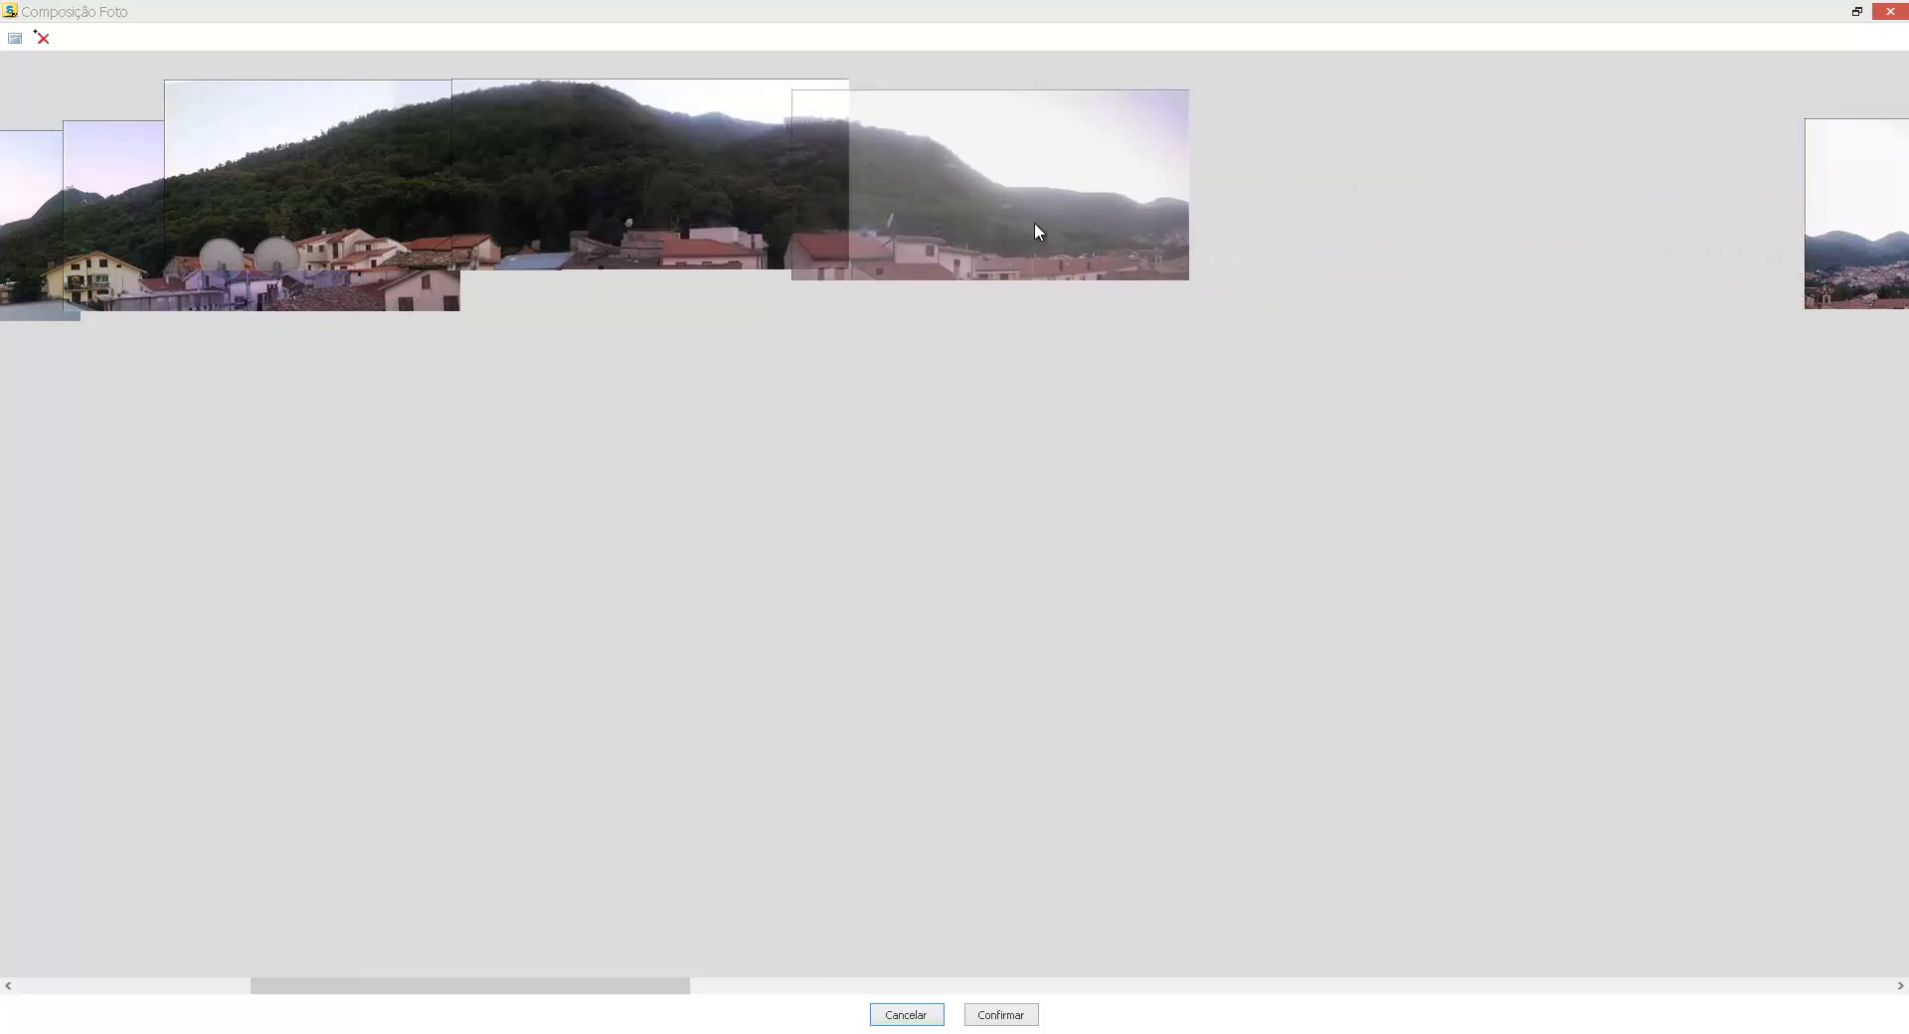
left_click_drag(1901, 283, 1268, 238)
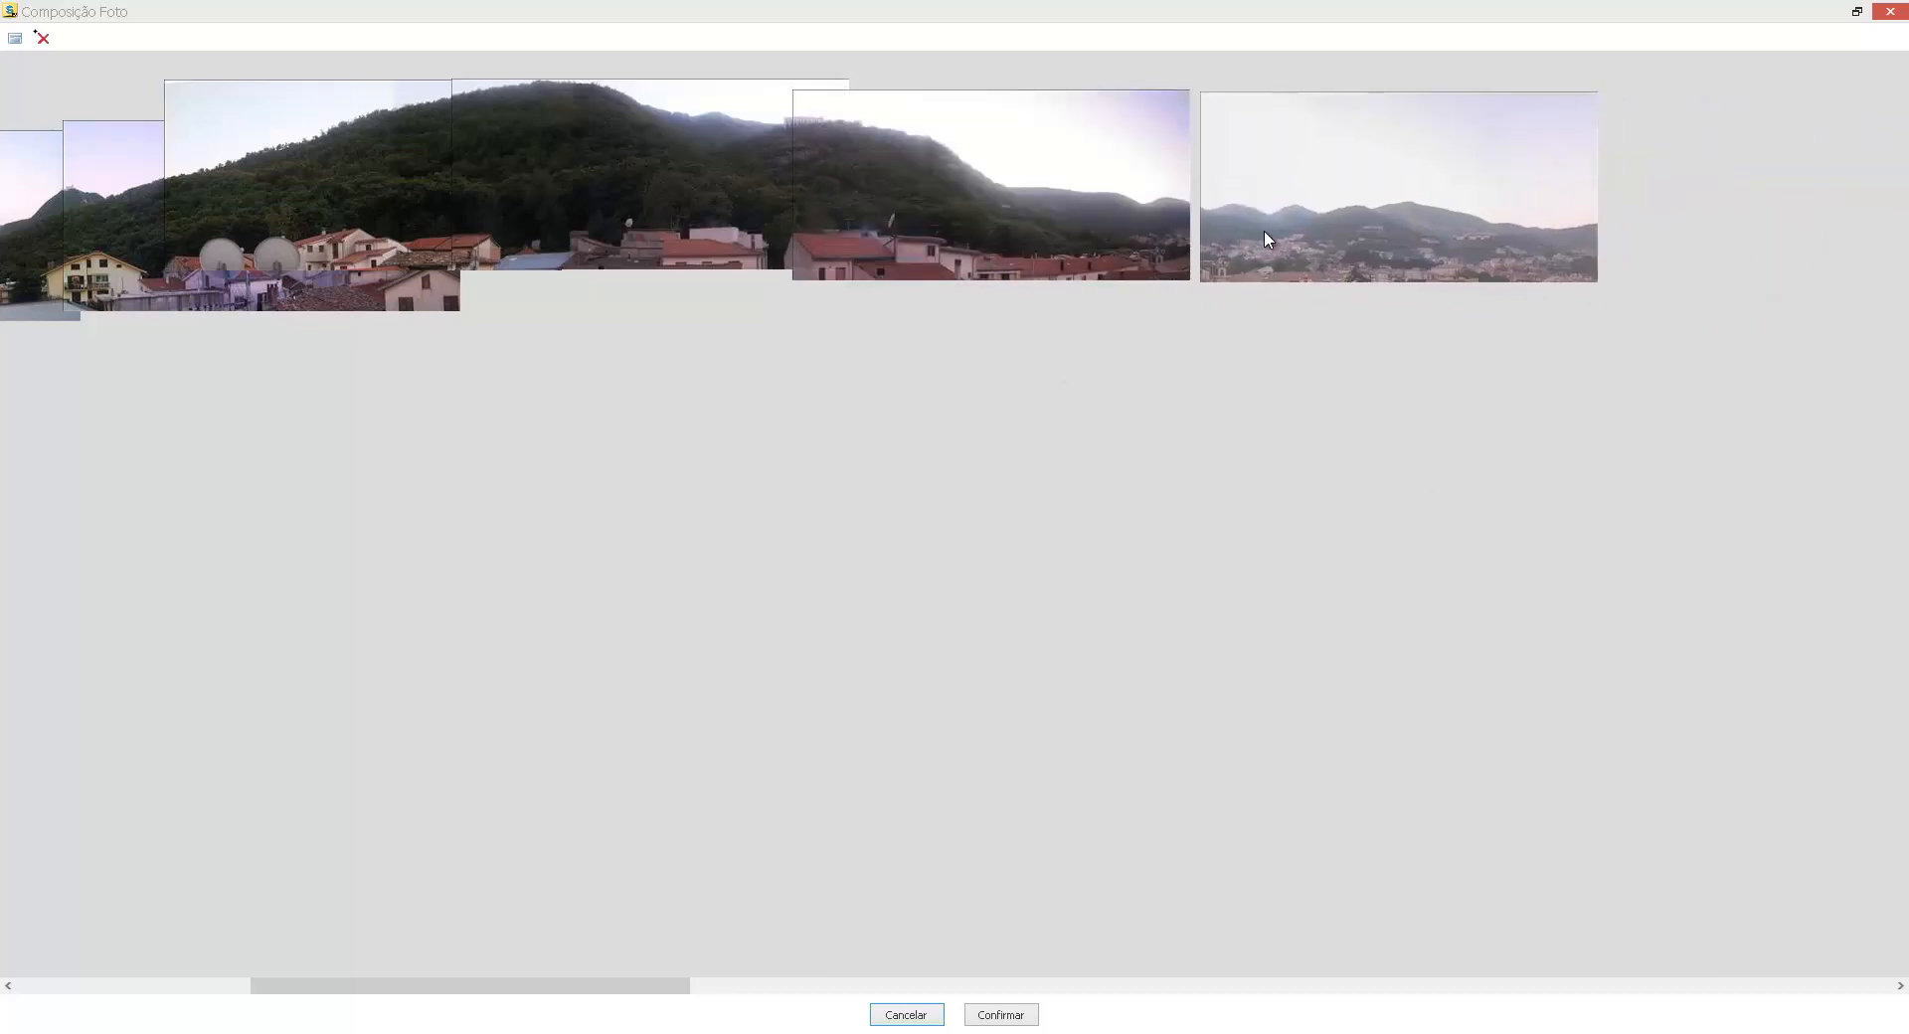
left_click_drag(1501, 223, 1435, 228)
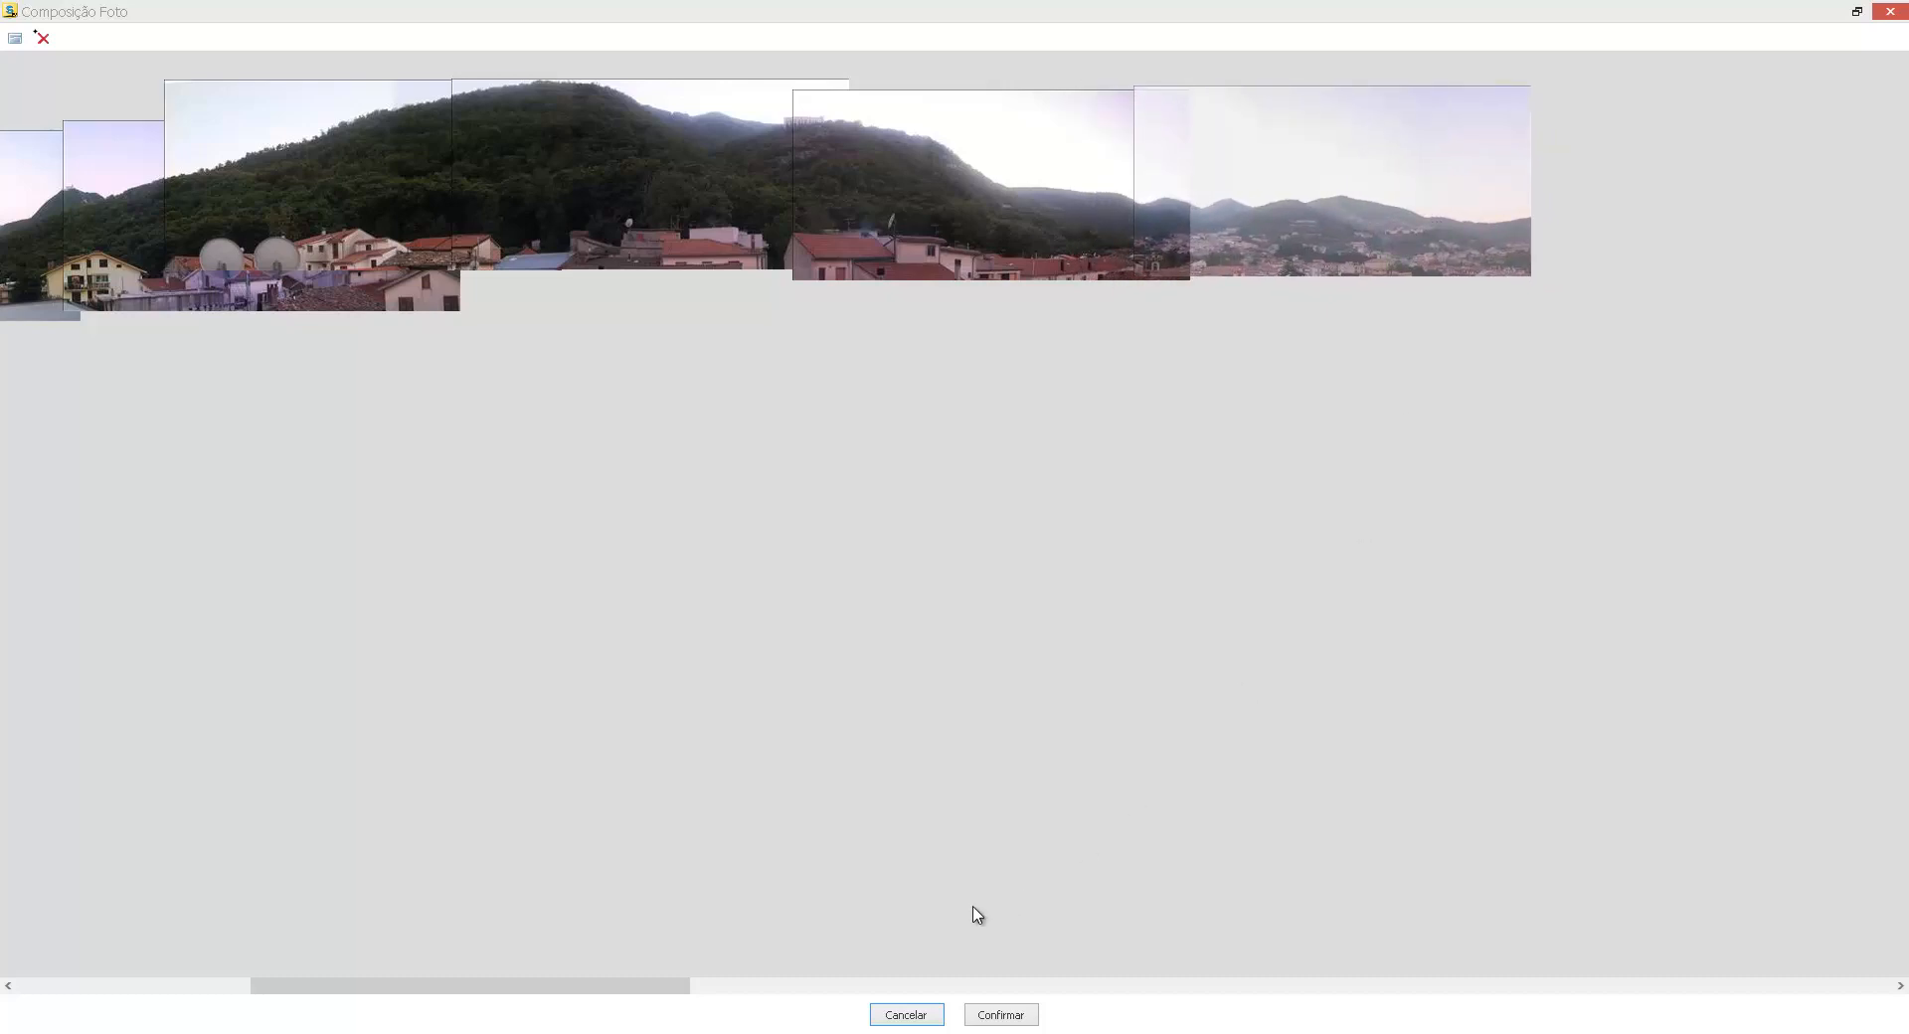
left_click_drag(588, 986, 784, 987)
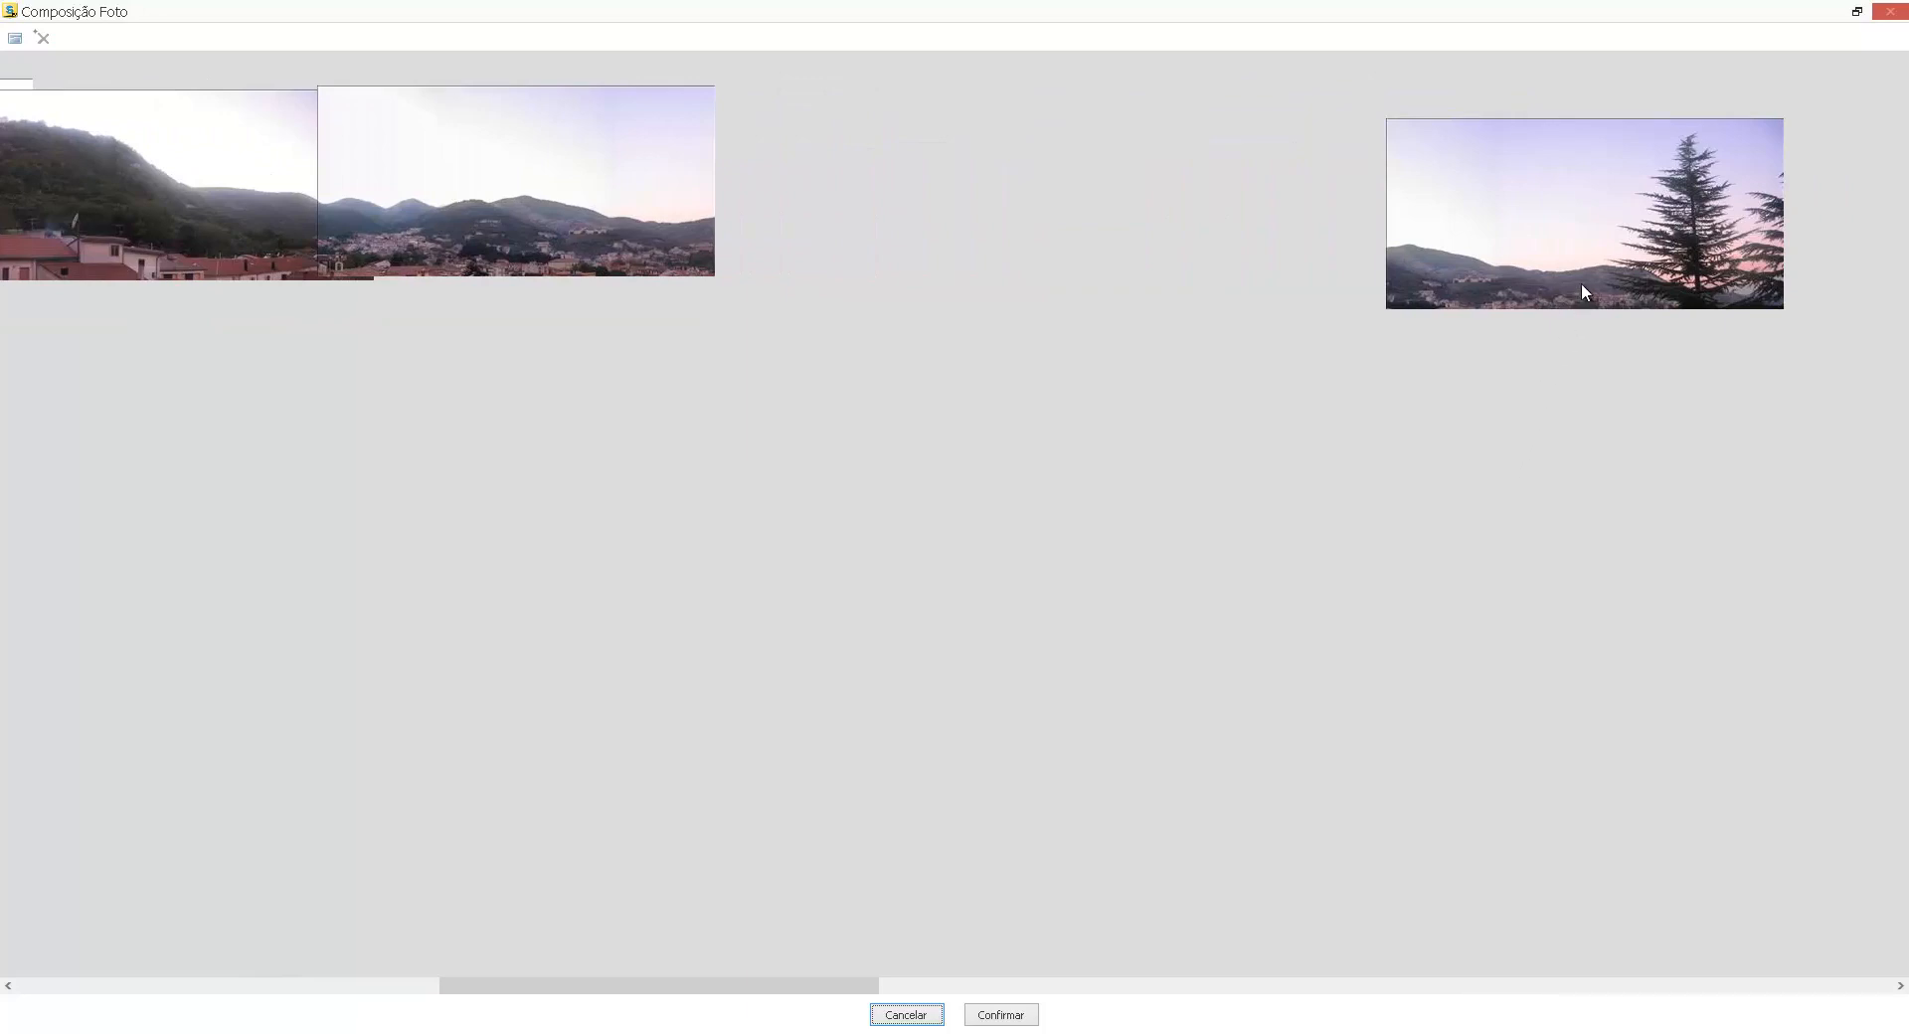
left_click_drag(1584, 291, 692, 233)
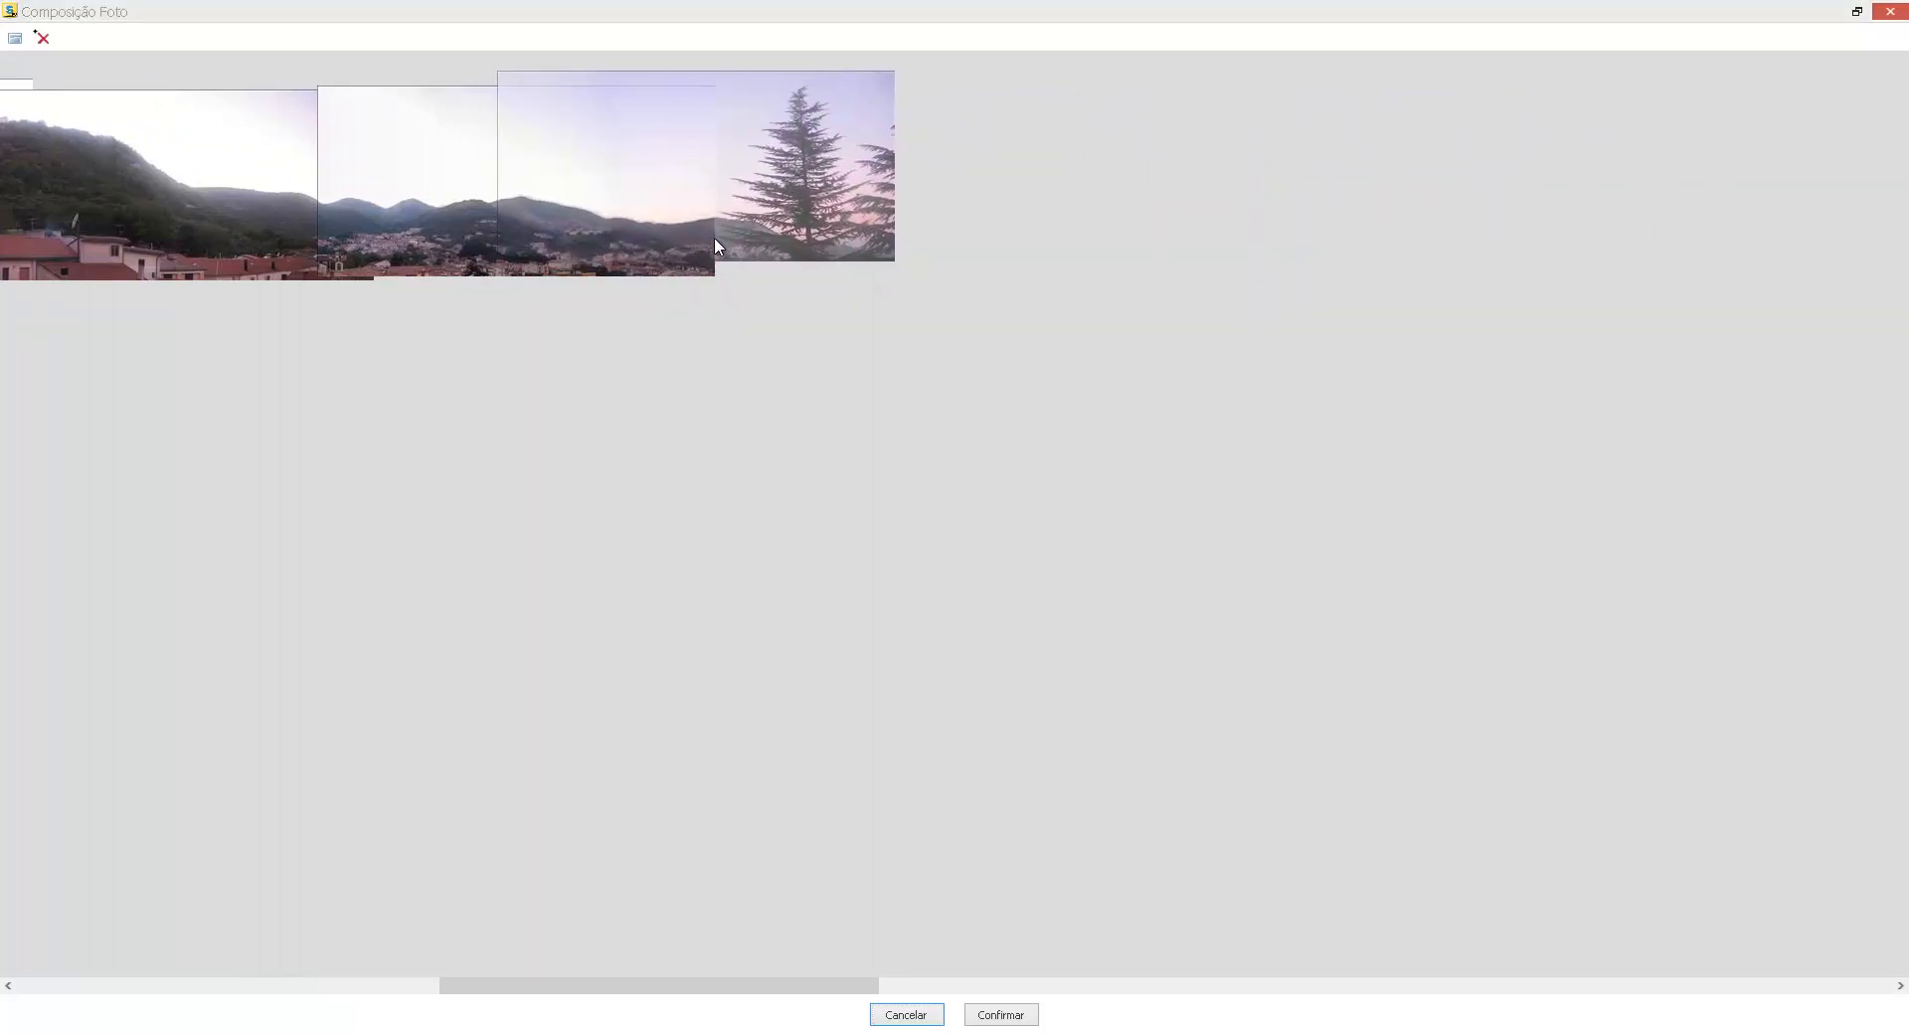
left_click(1011, 1018)
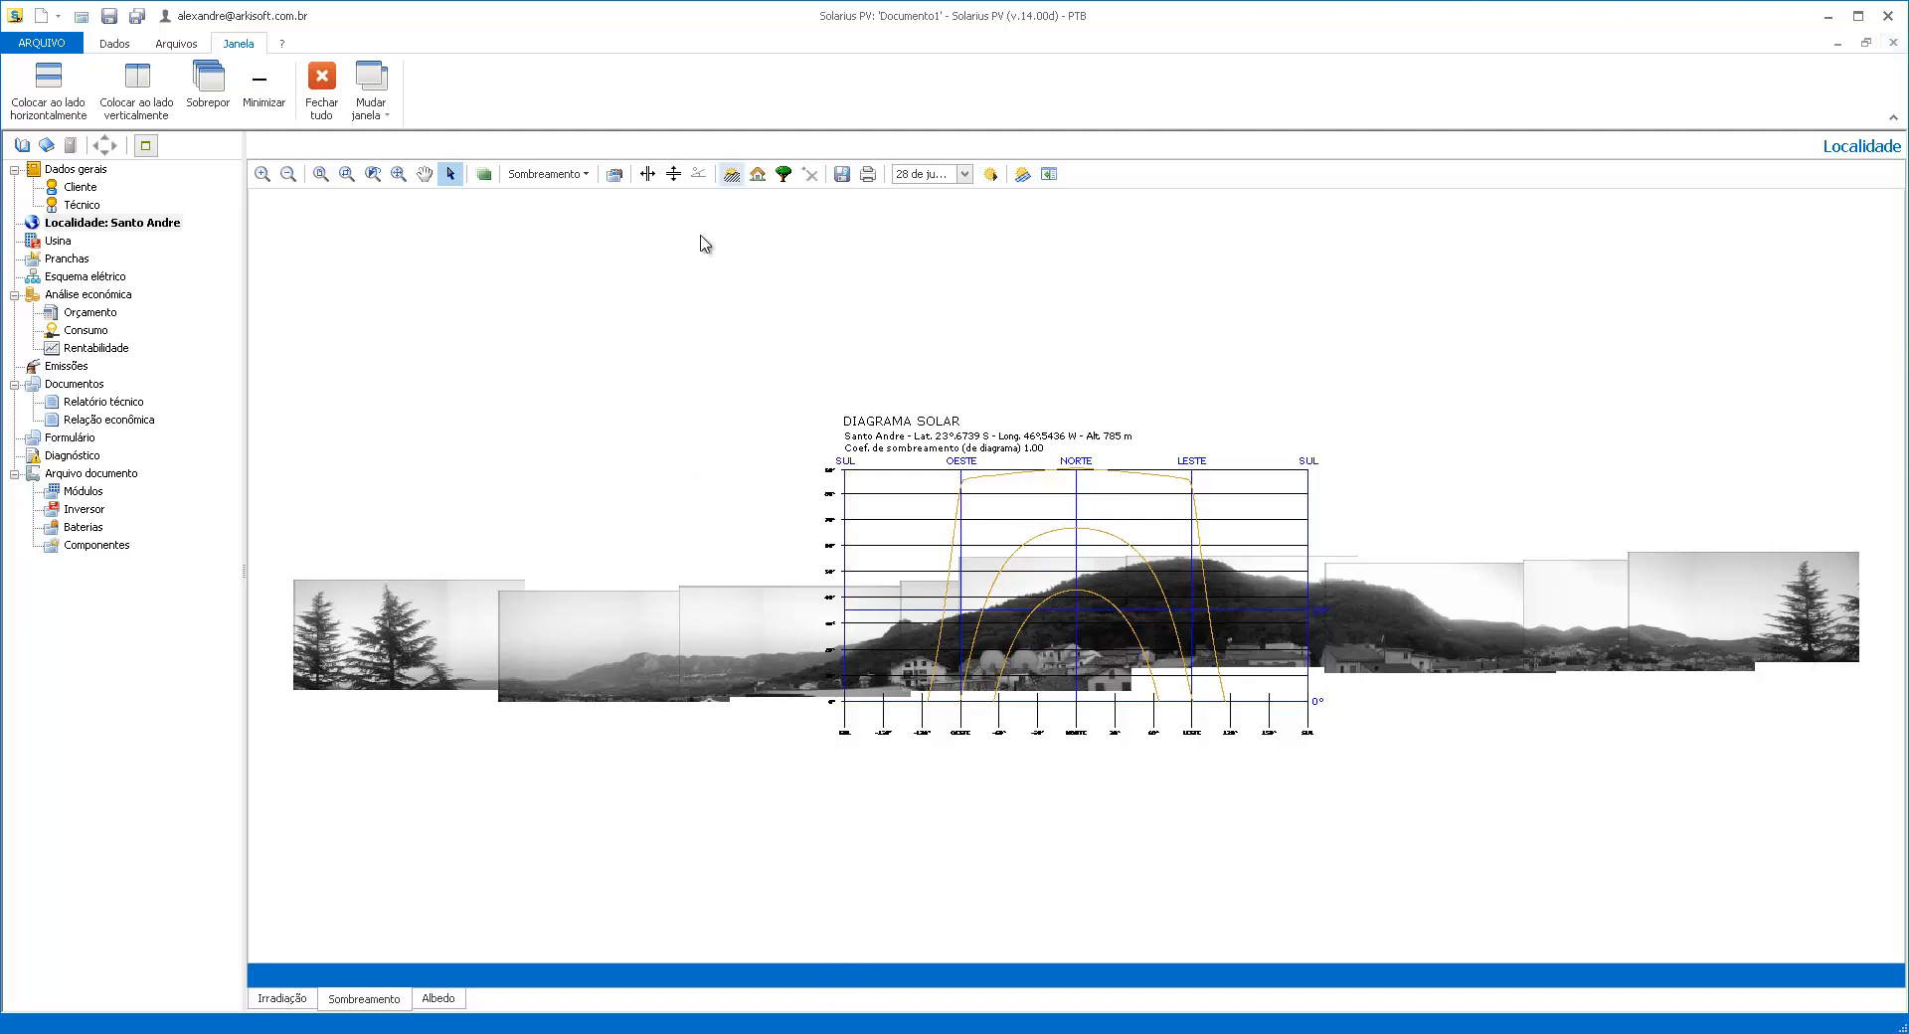
Calibrate the diagram's height by moving the 0° line to the base of the houses and placing a 15° reference line on the hill
left_click(673, 175)
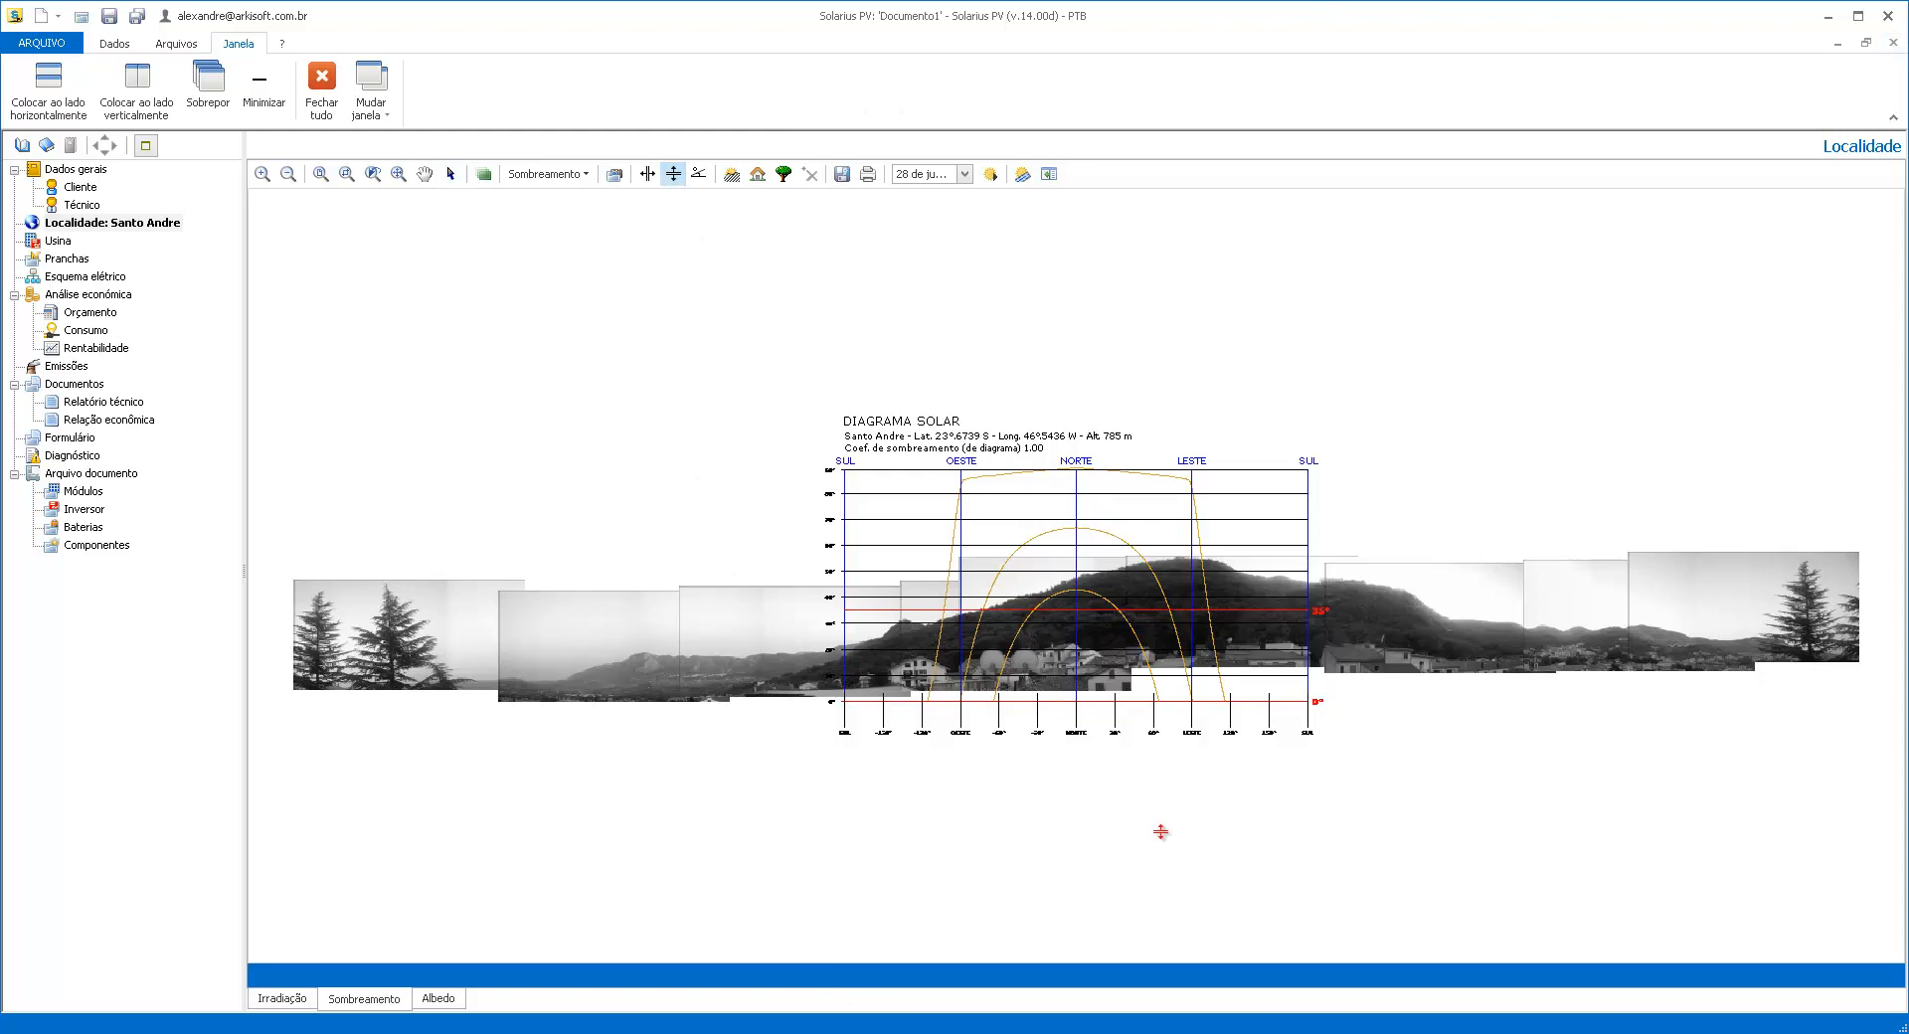
left_click_drag(1174, 702, 1213, 670)
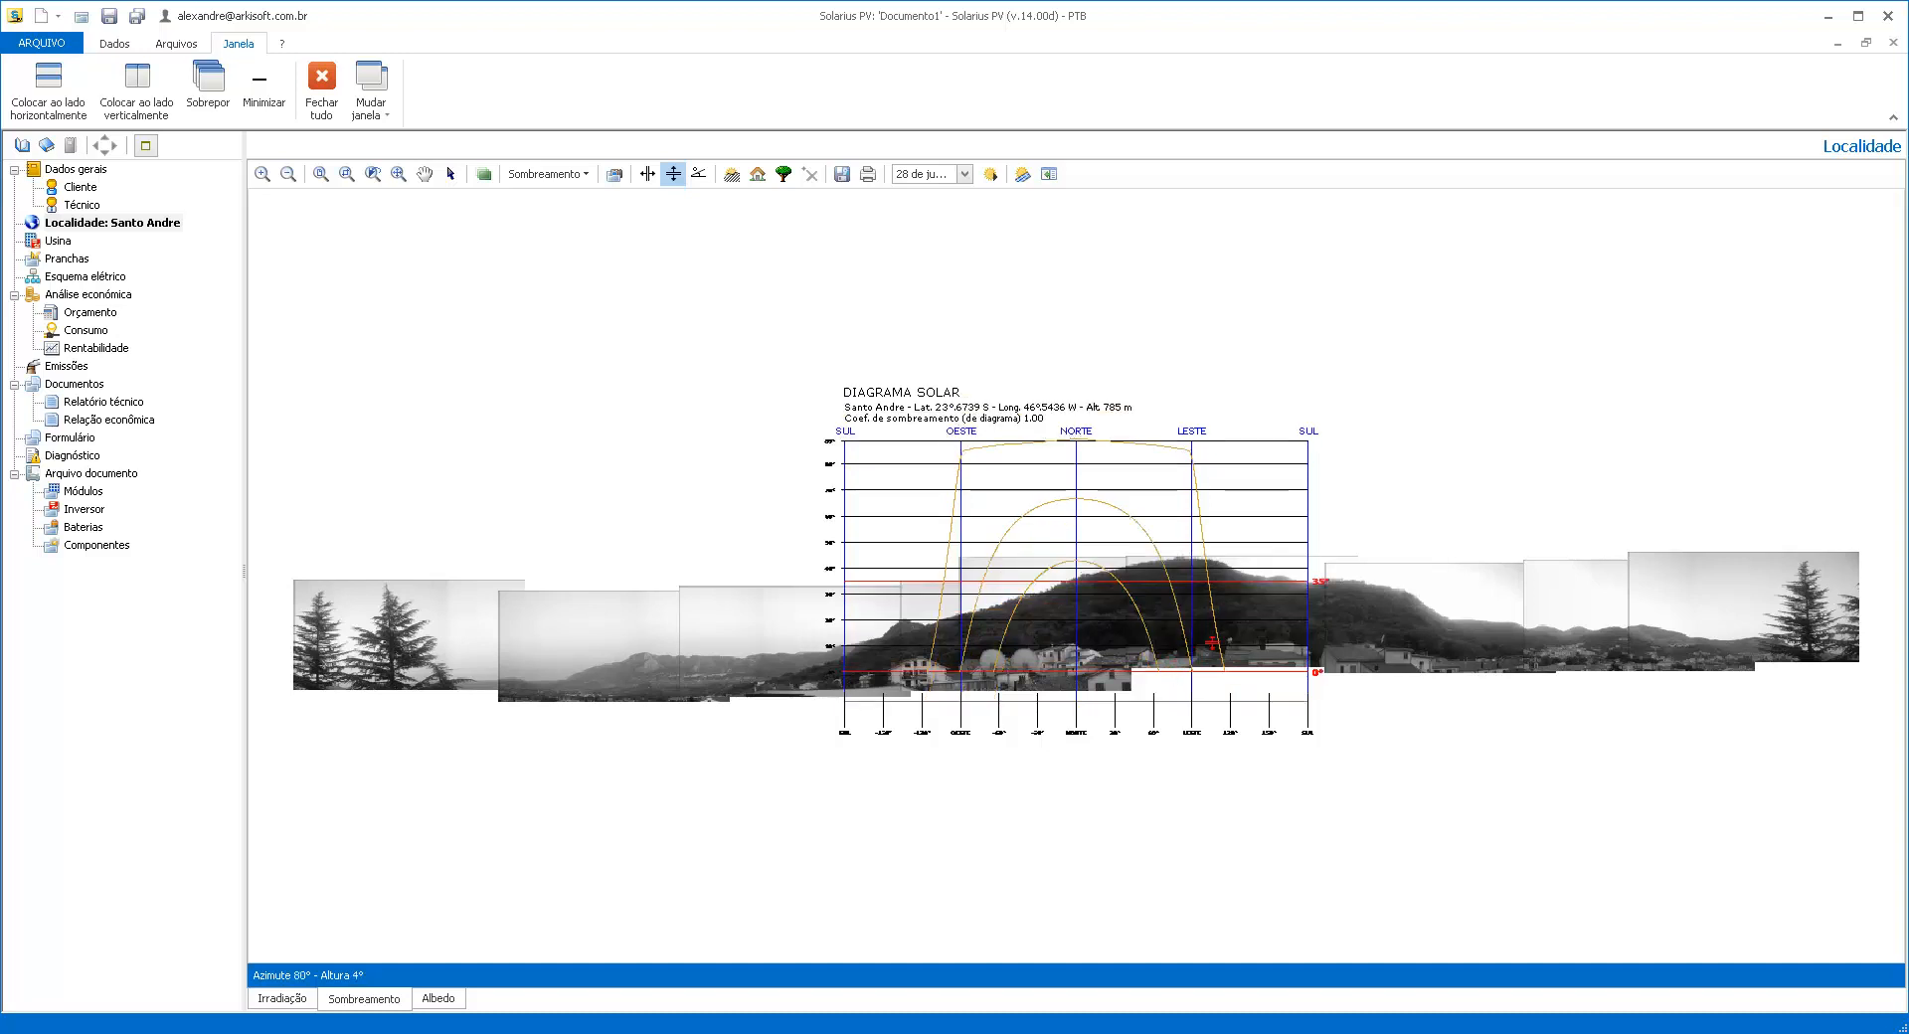
left_click(698, 173)
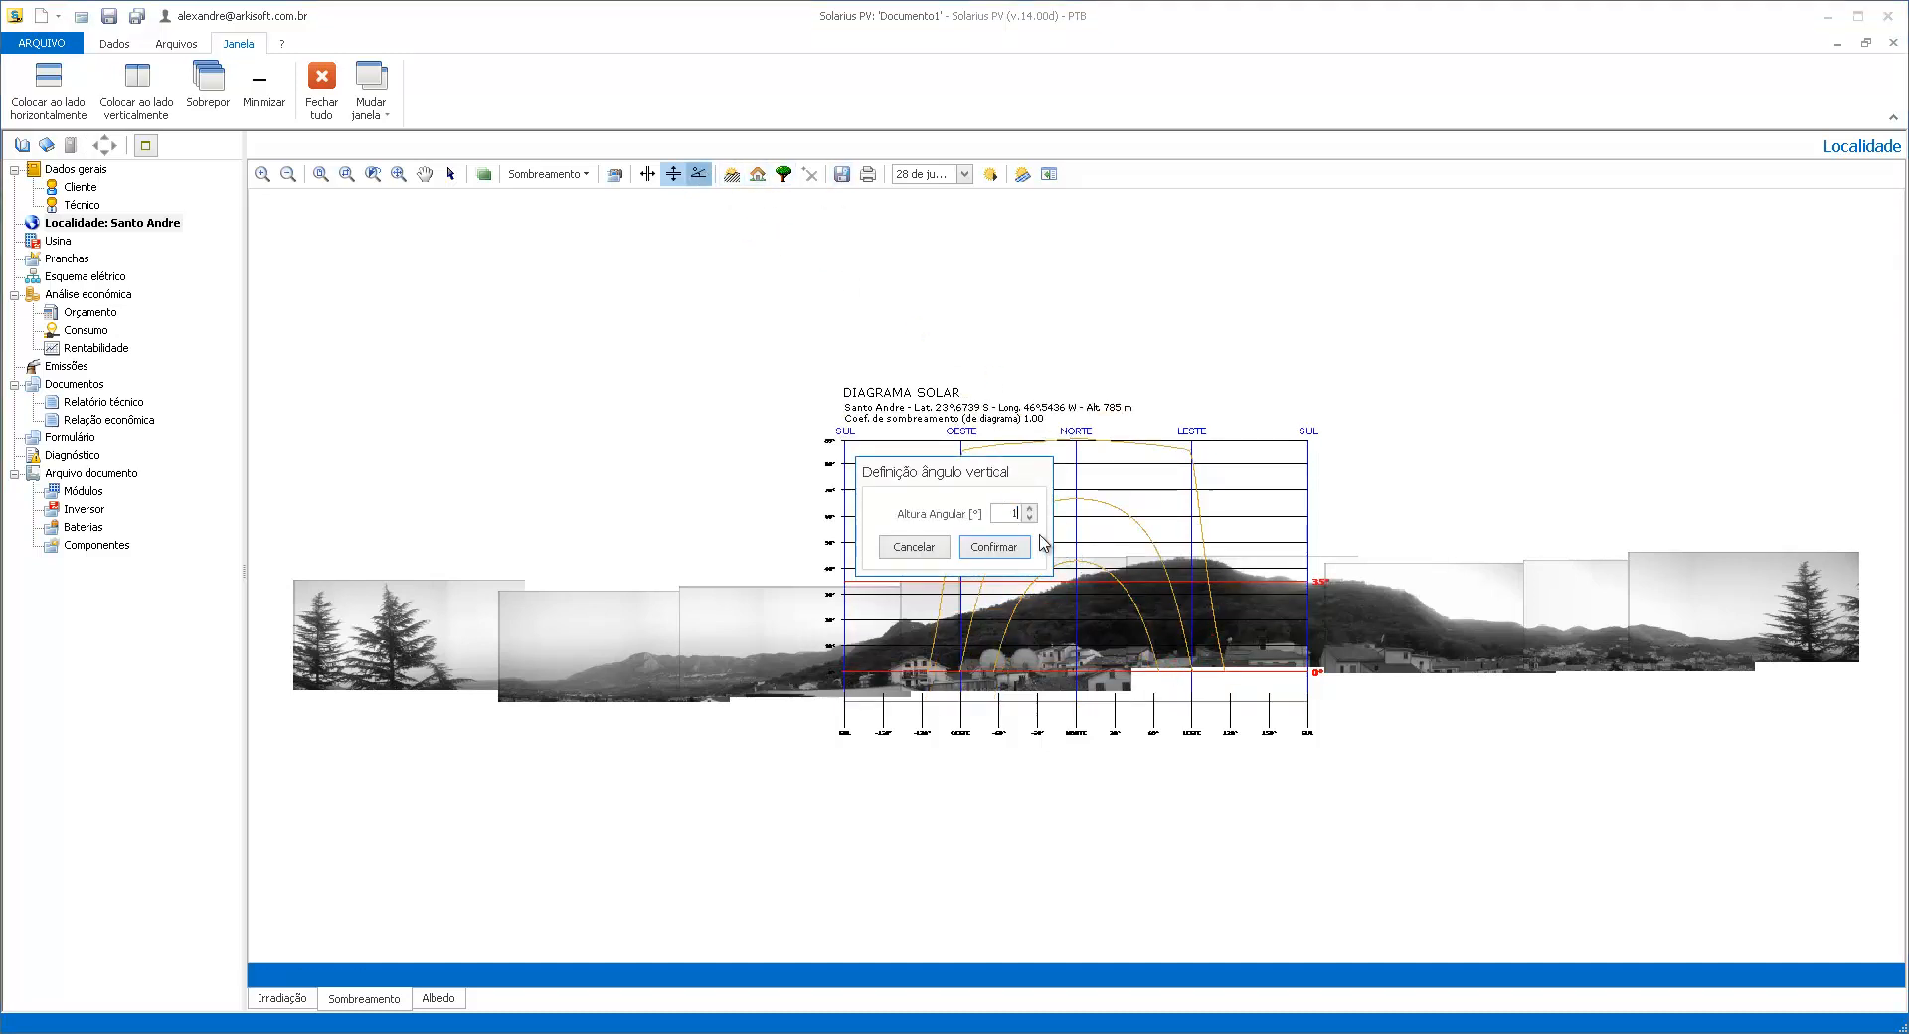
left_click(995, 545)
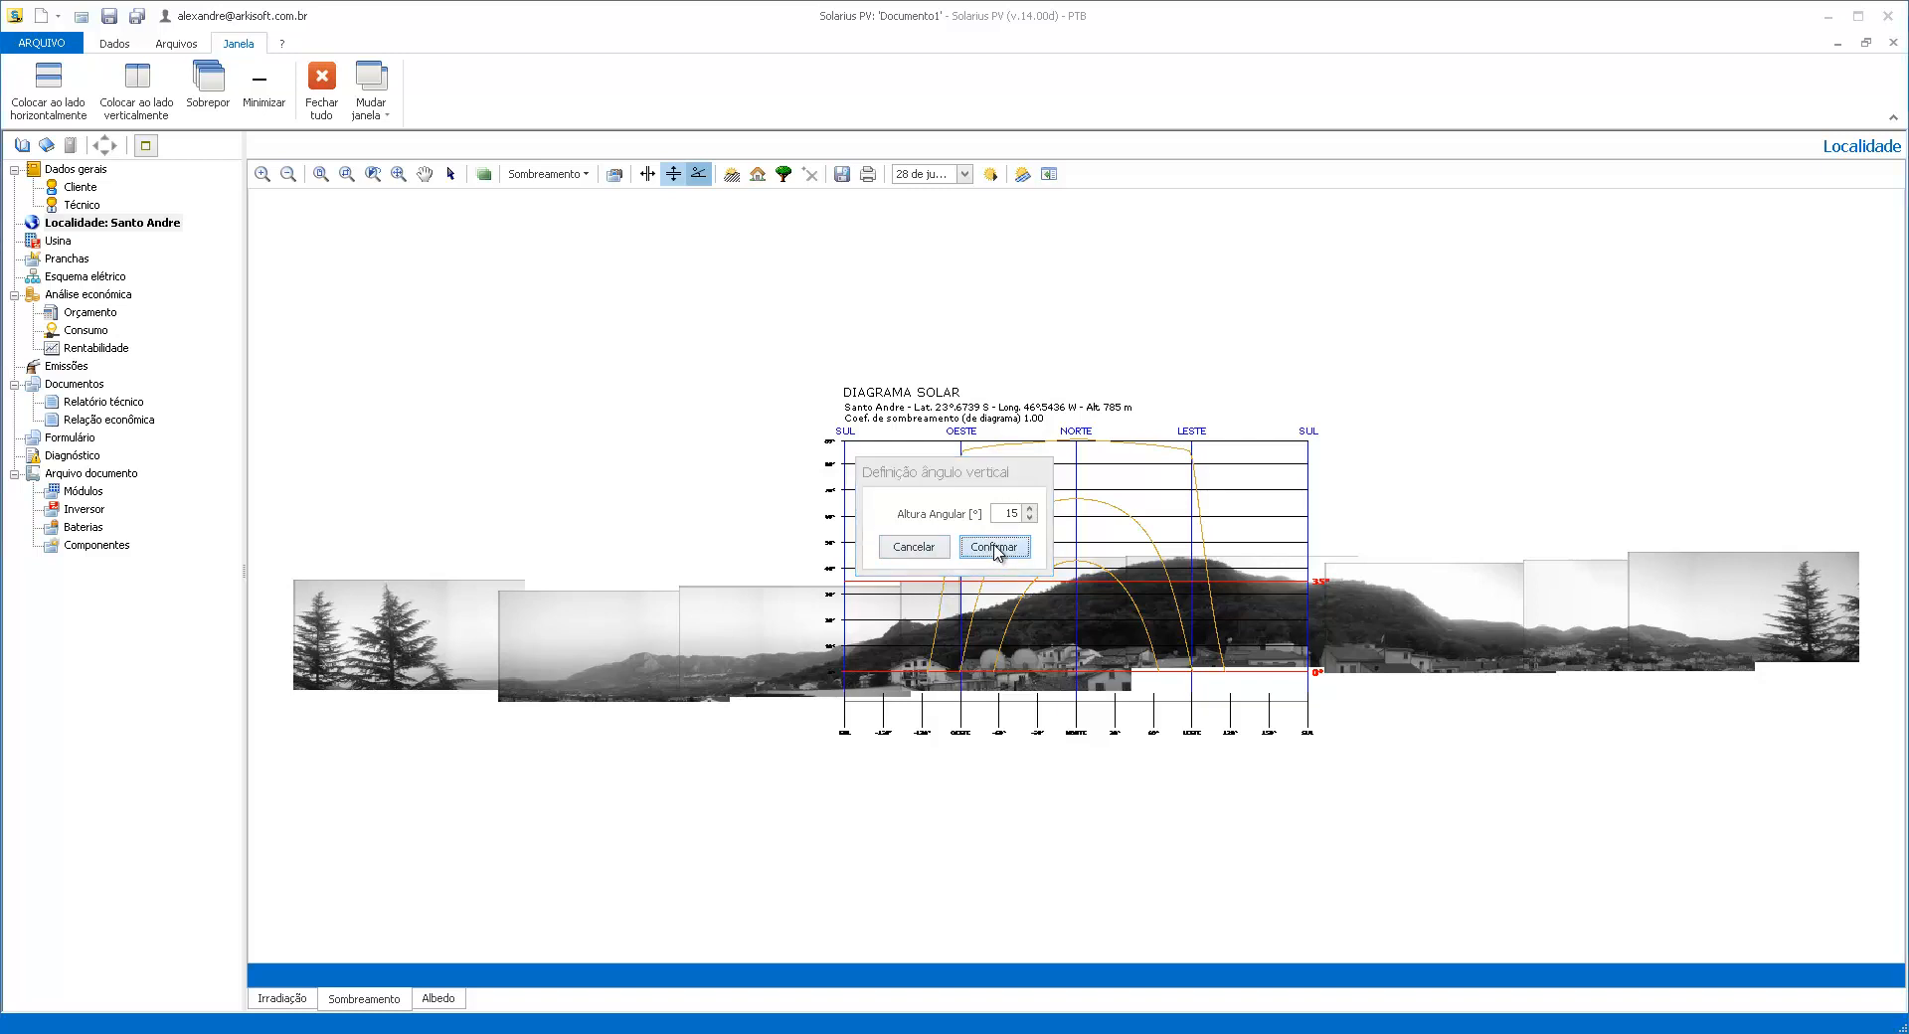
left_click_drag(1174, 635, 1176, 581)
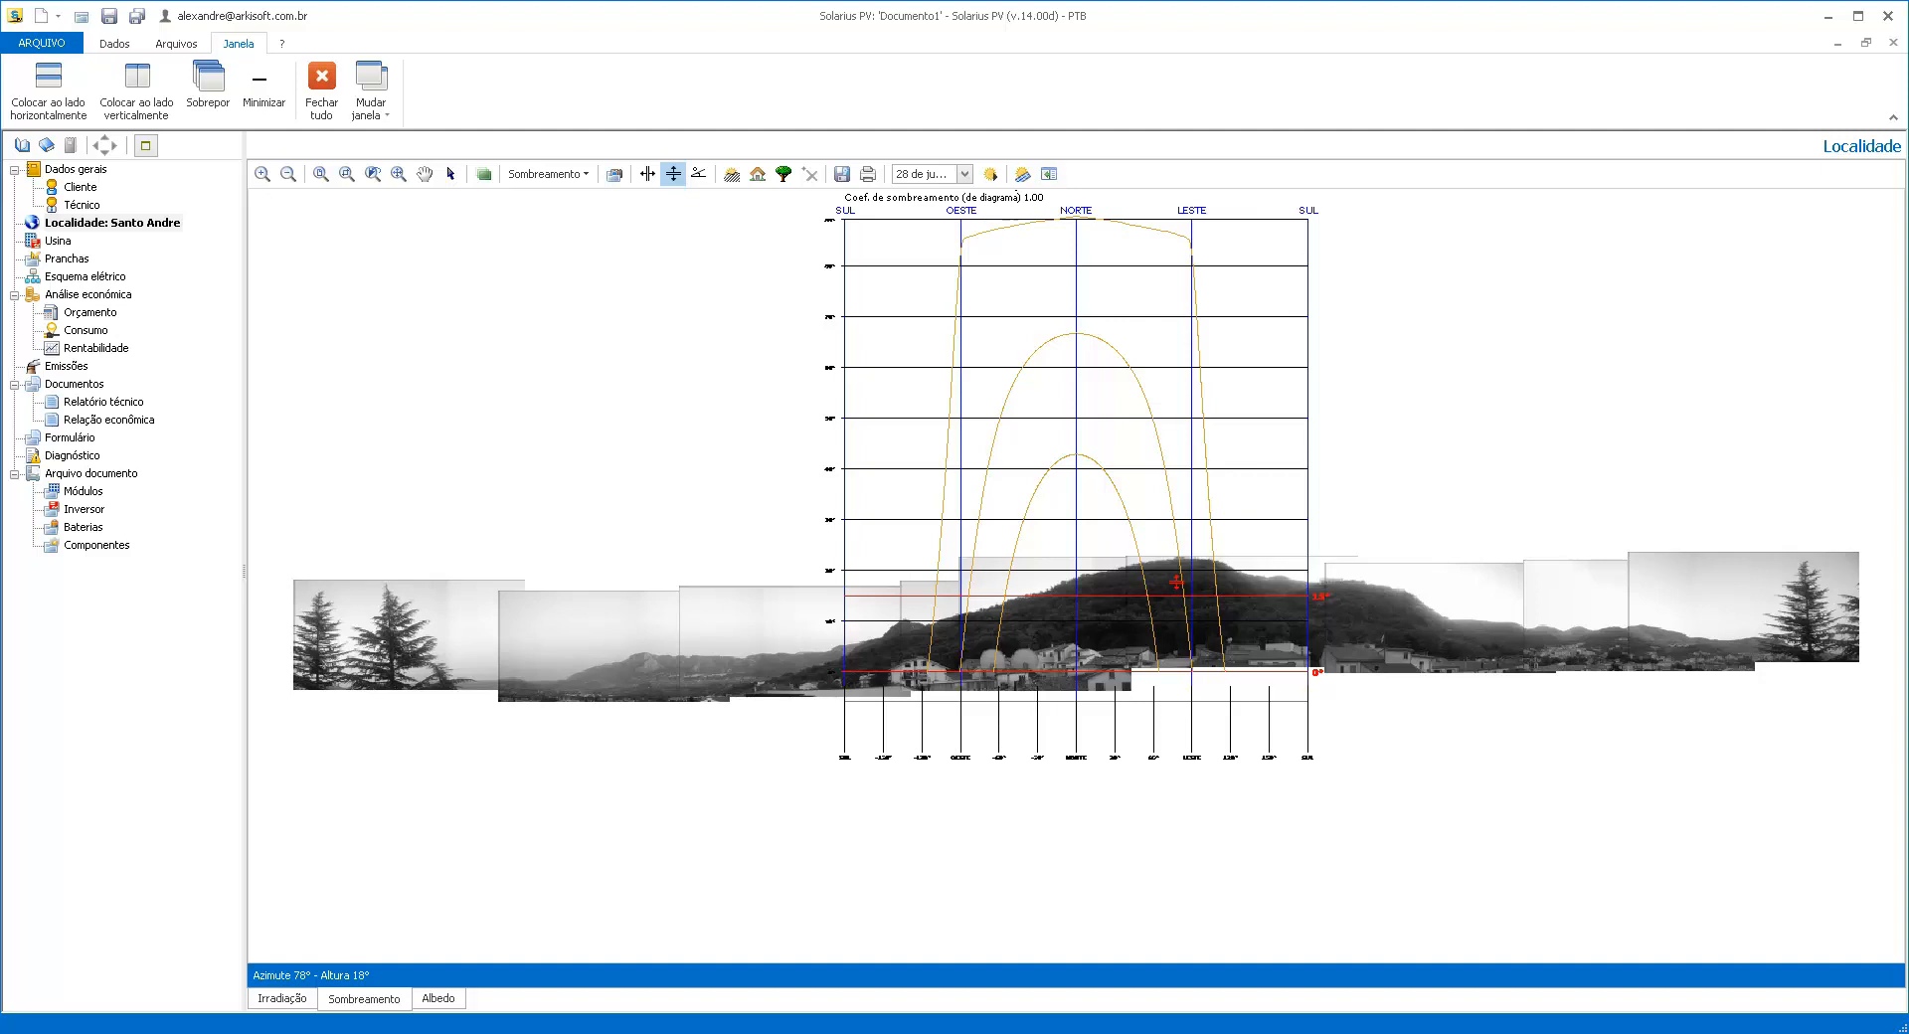
Stretch the diagram horizontally until its two SUL lines match the trees at both ends of the panorama
left_click(648, 174)
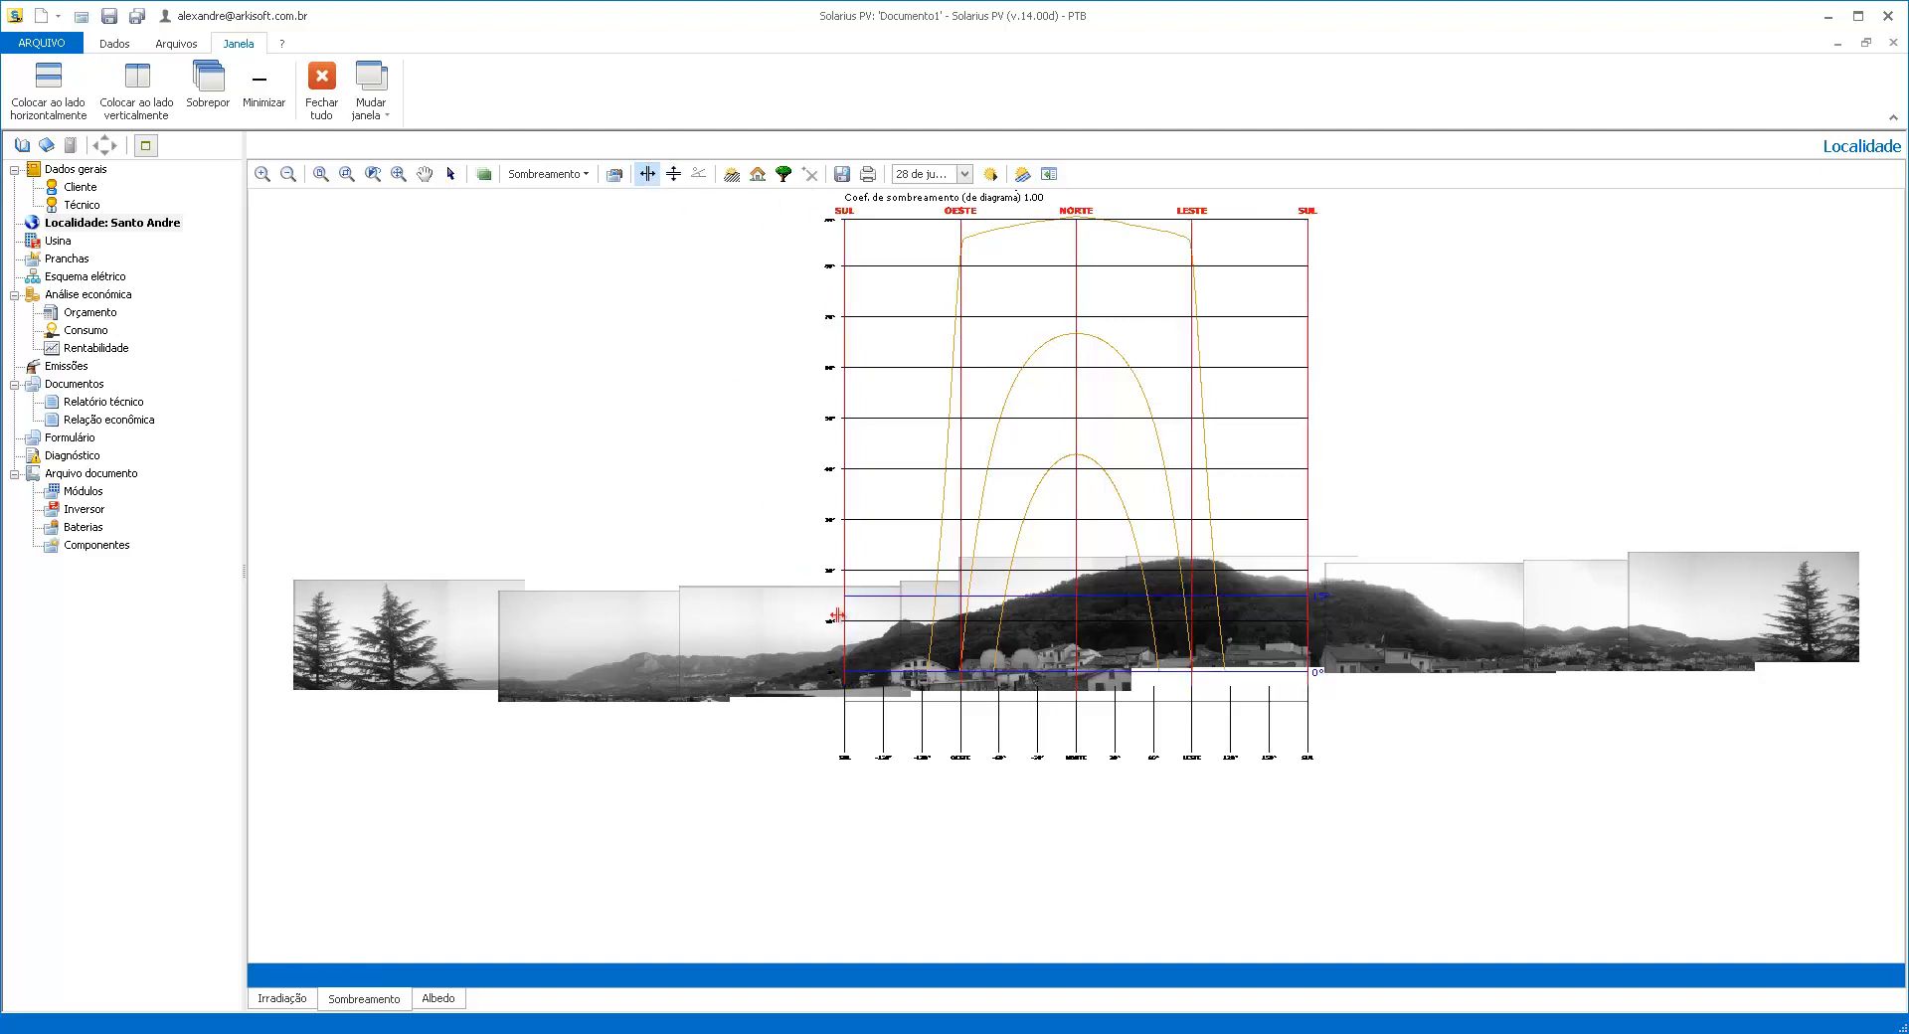
left_click_drag(844, 606, 318, 609)
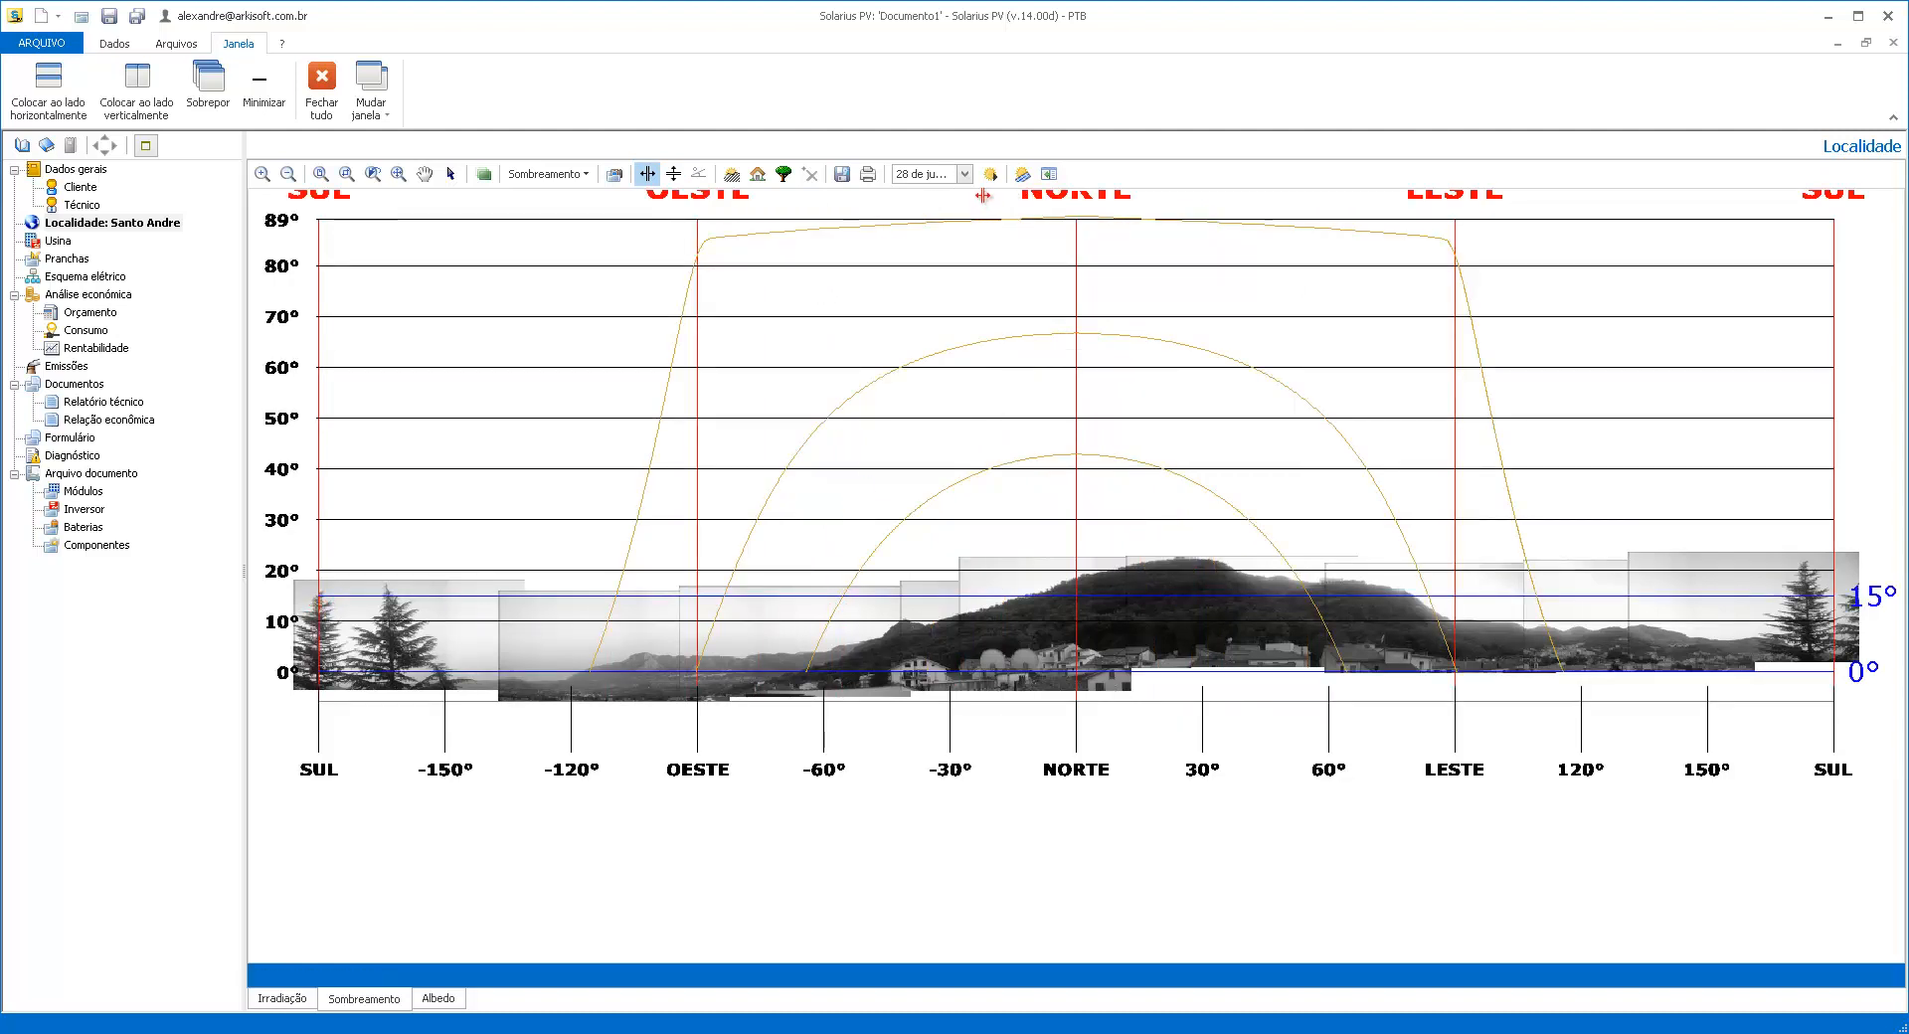
Review the yields by azimuth and tilt in the Análise dos rendimentos table, and close it
left_click(991, 176)
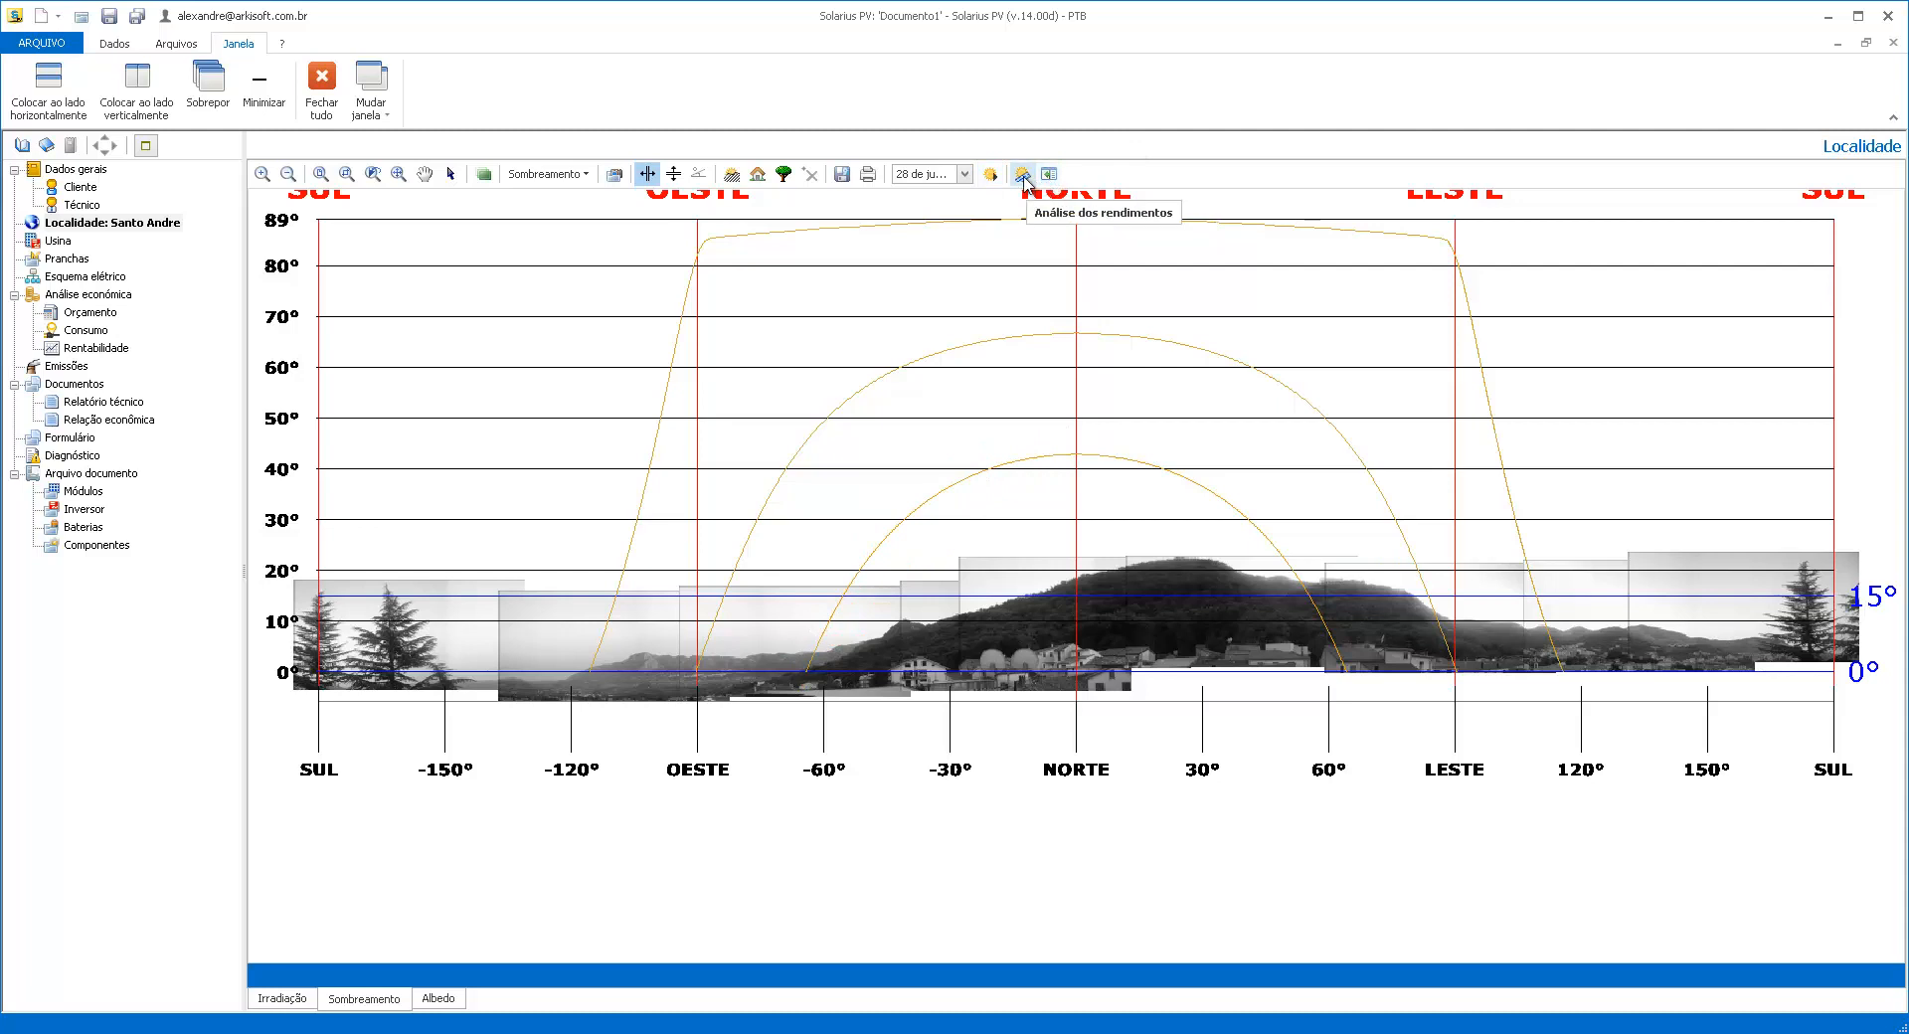
left_click(1023, 176)
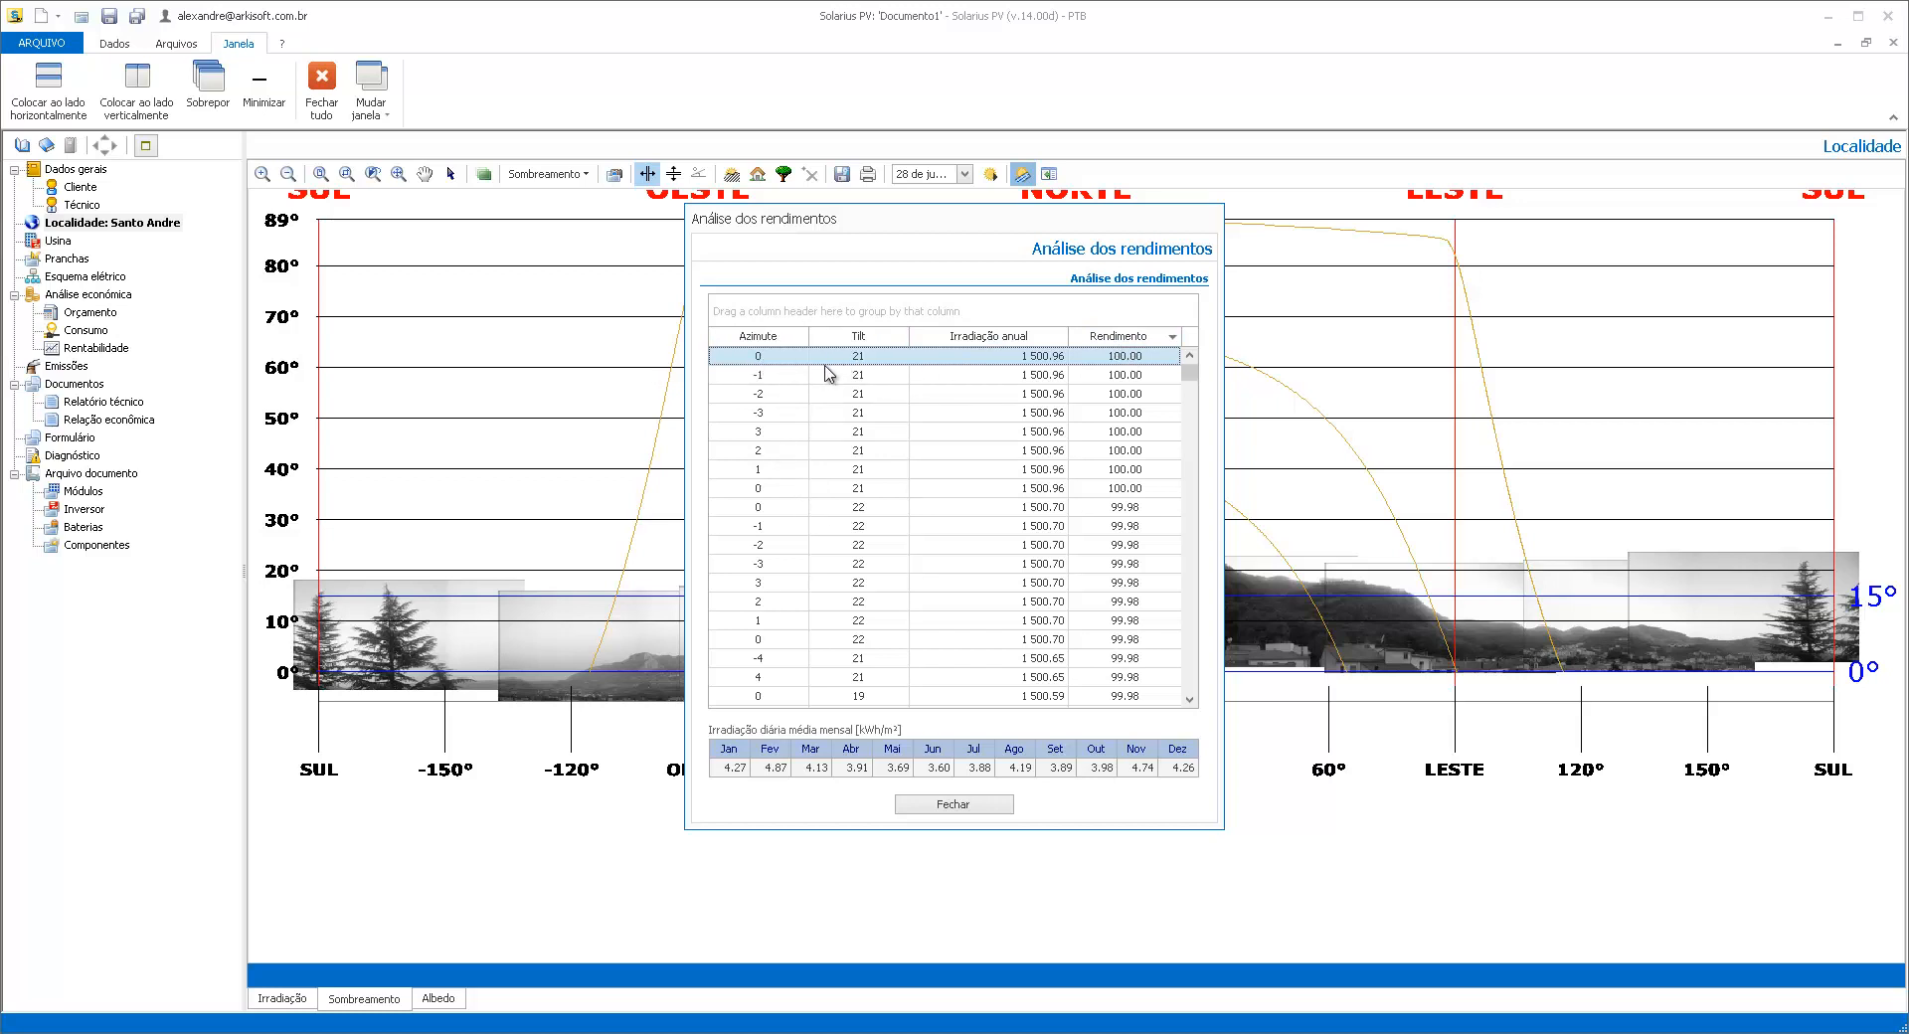
mouse_move(863, 379)
left_mouse_down()
mouse_move(865, 469)
mouse_move(865, 368)
left_mouse_up()
left_click(974, 806)
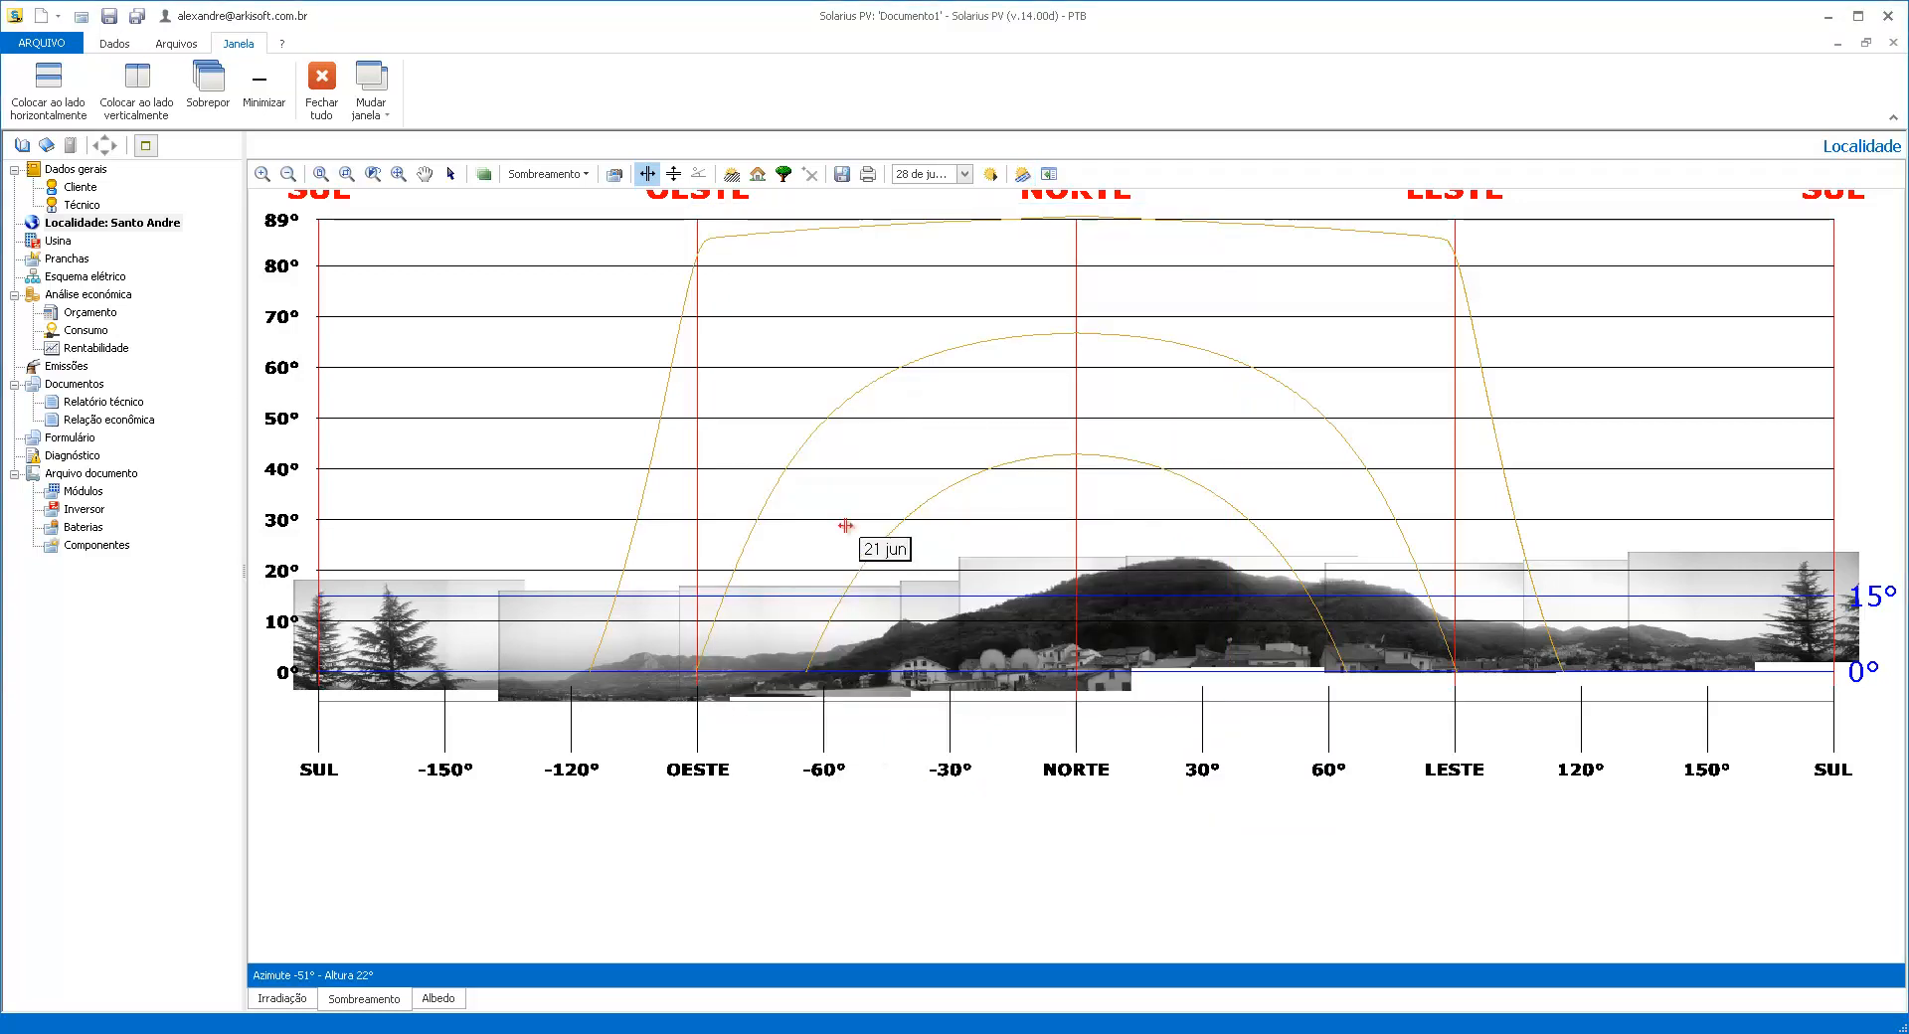
Trace the natural horizon profile along the photo skyline from SUL past OESTE to about azimuth -47° and height 7°
left_click(732, 174)
scroll(346, 708, "up", 2)
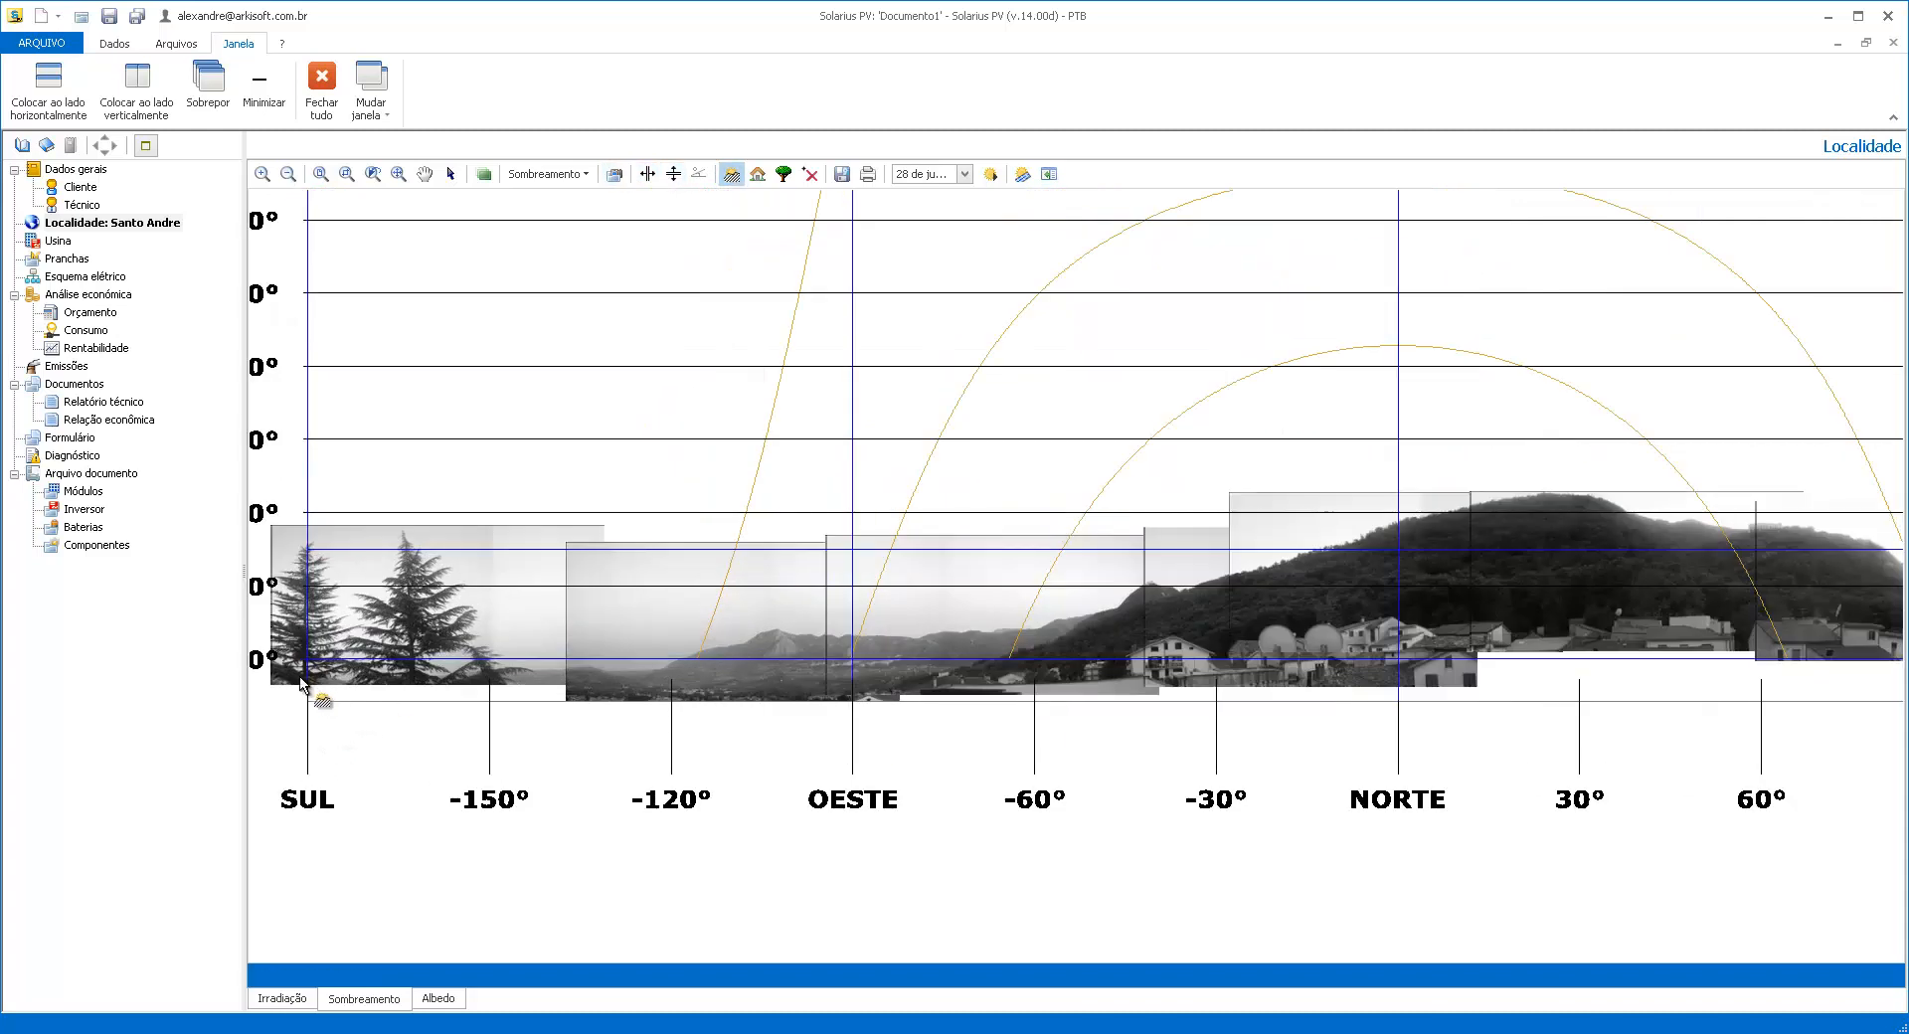
left_click(331, 669)
left_click(351, 663)
left_click(435, 673)
left_click(512, 665)
left_click(550, 671)
left_click(580, 666)
left_click(605, 671)
left_click(634, 675)
left_click(660, 668)
left_click(684, 658)
left_click(721, 649)
left_click(747, 638)
left_click(772, 631)
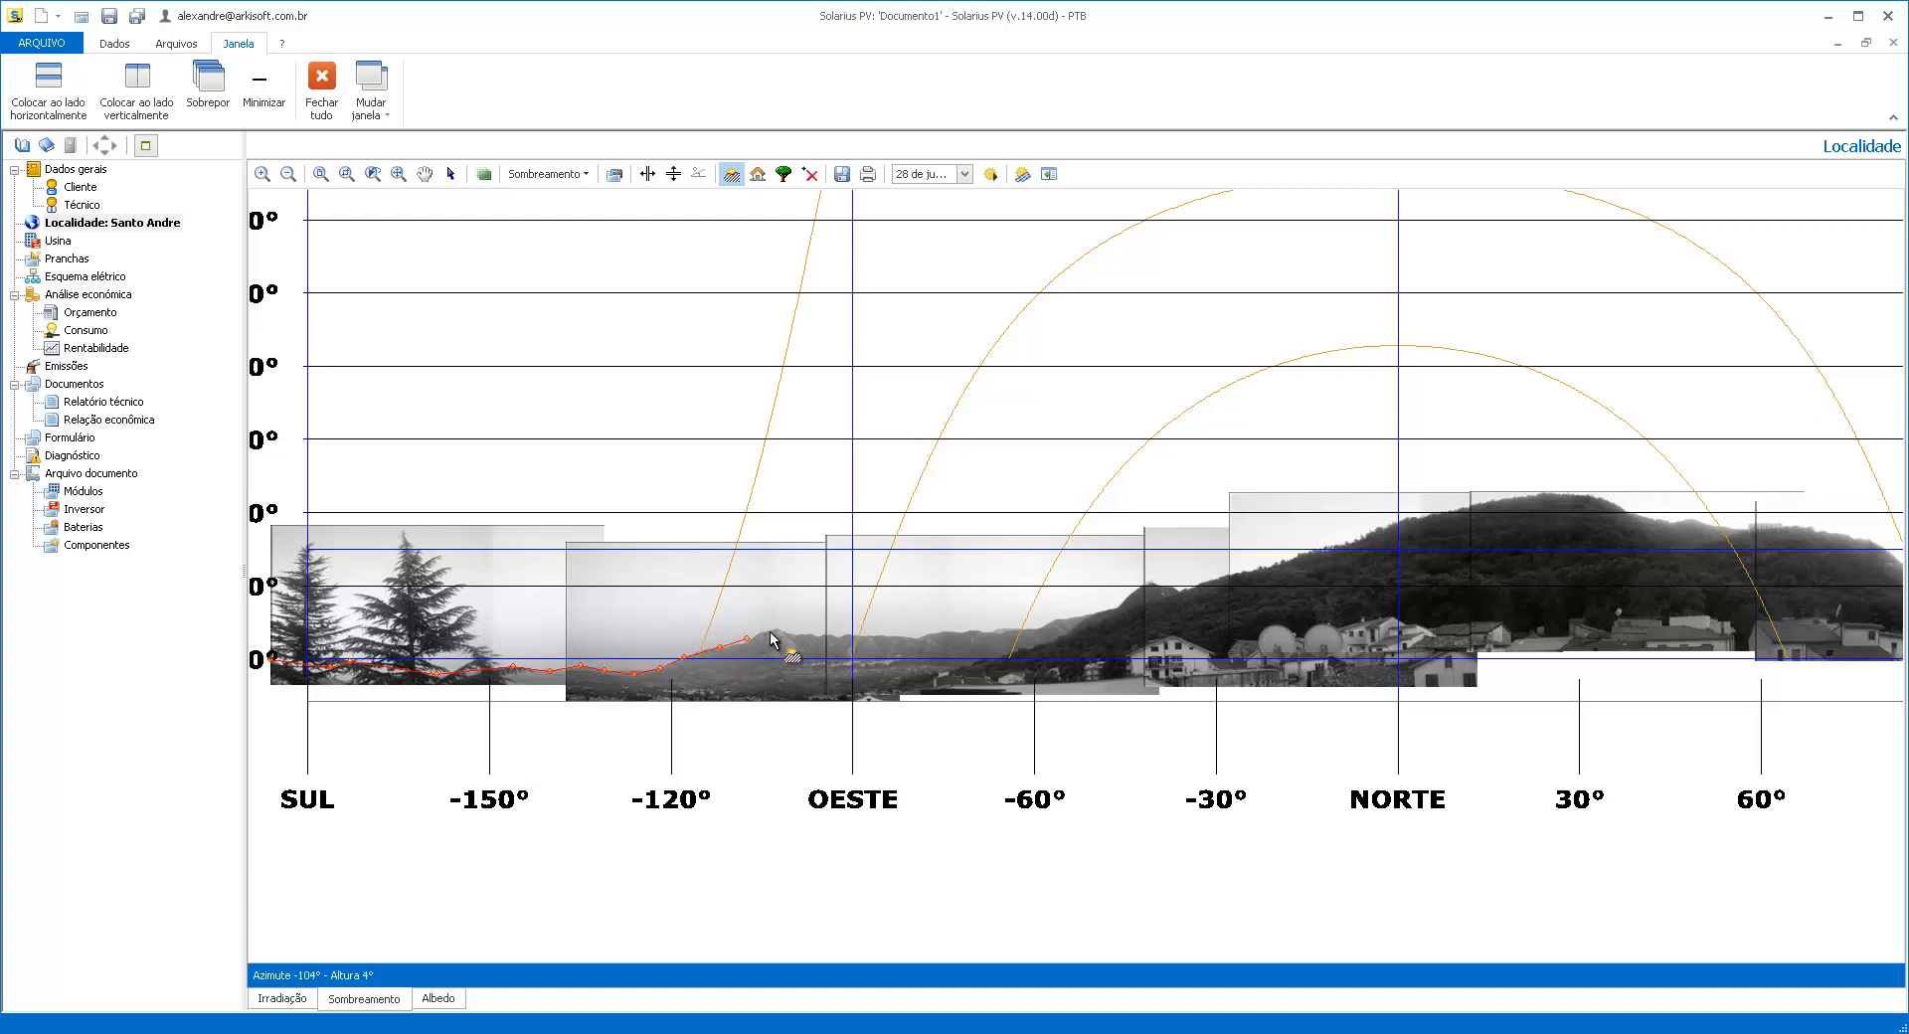
left_click(815, 630)
left_click(835, 630)
left_click(861, 635)
left_click(901, 635)
left_click(938, 634)
left_click(993, 628)
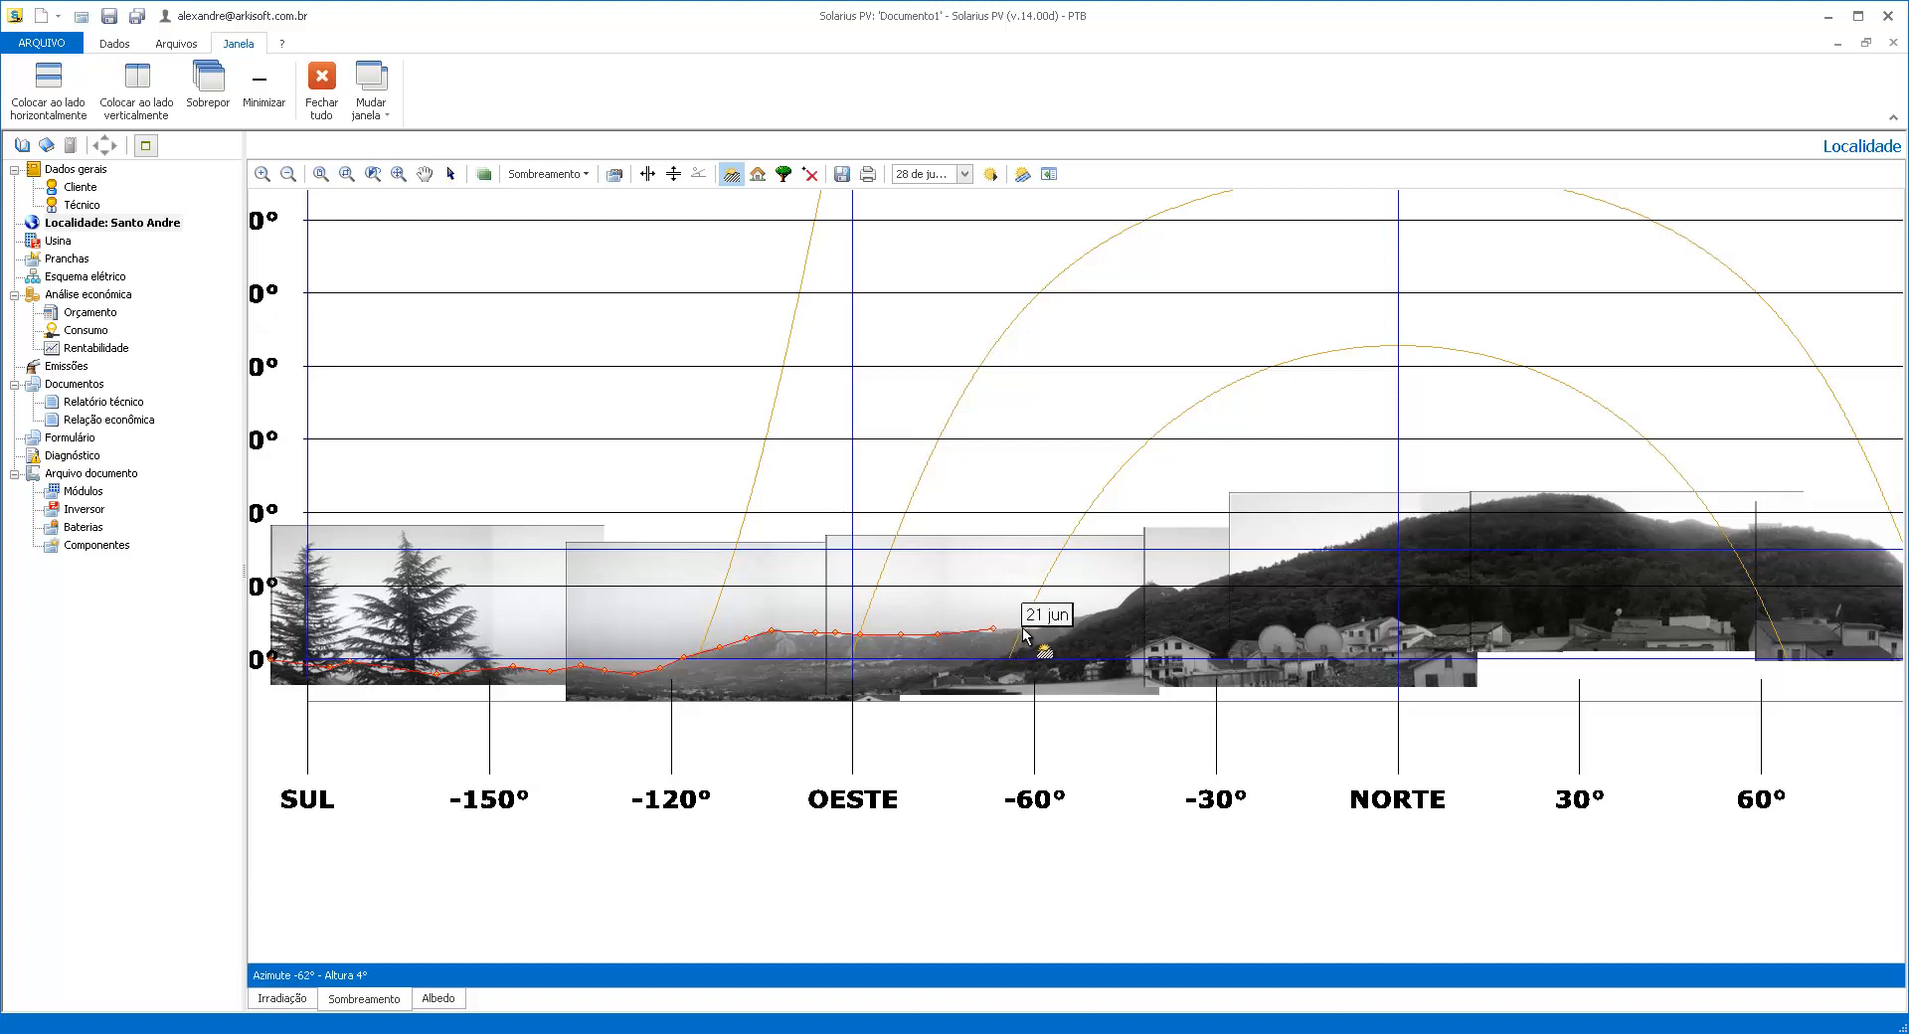
left_click(1024, 625)
left_click(1055, 620)
left_click(1115, 605)
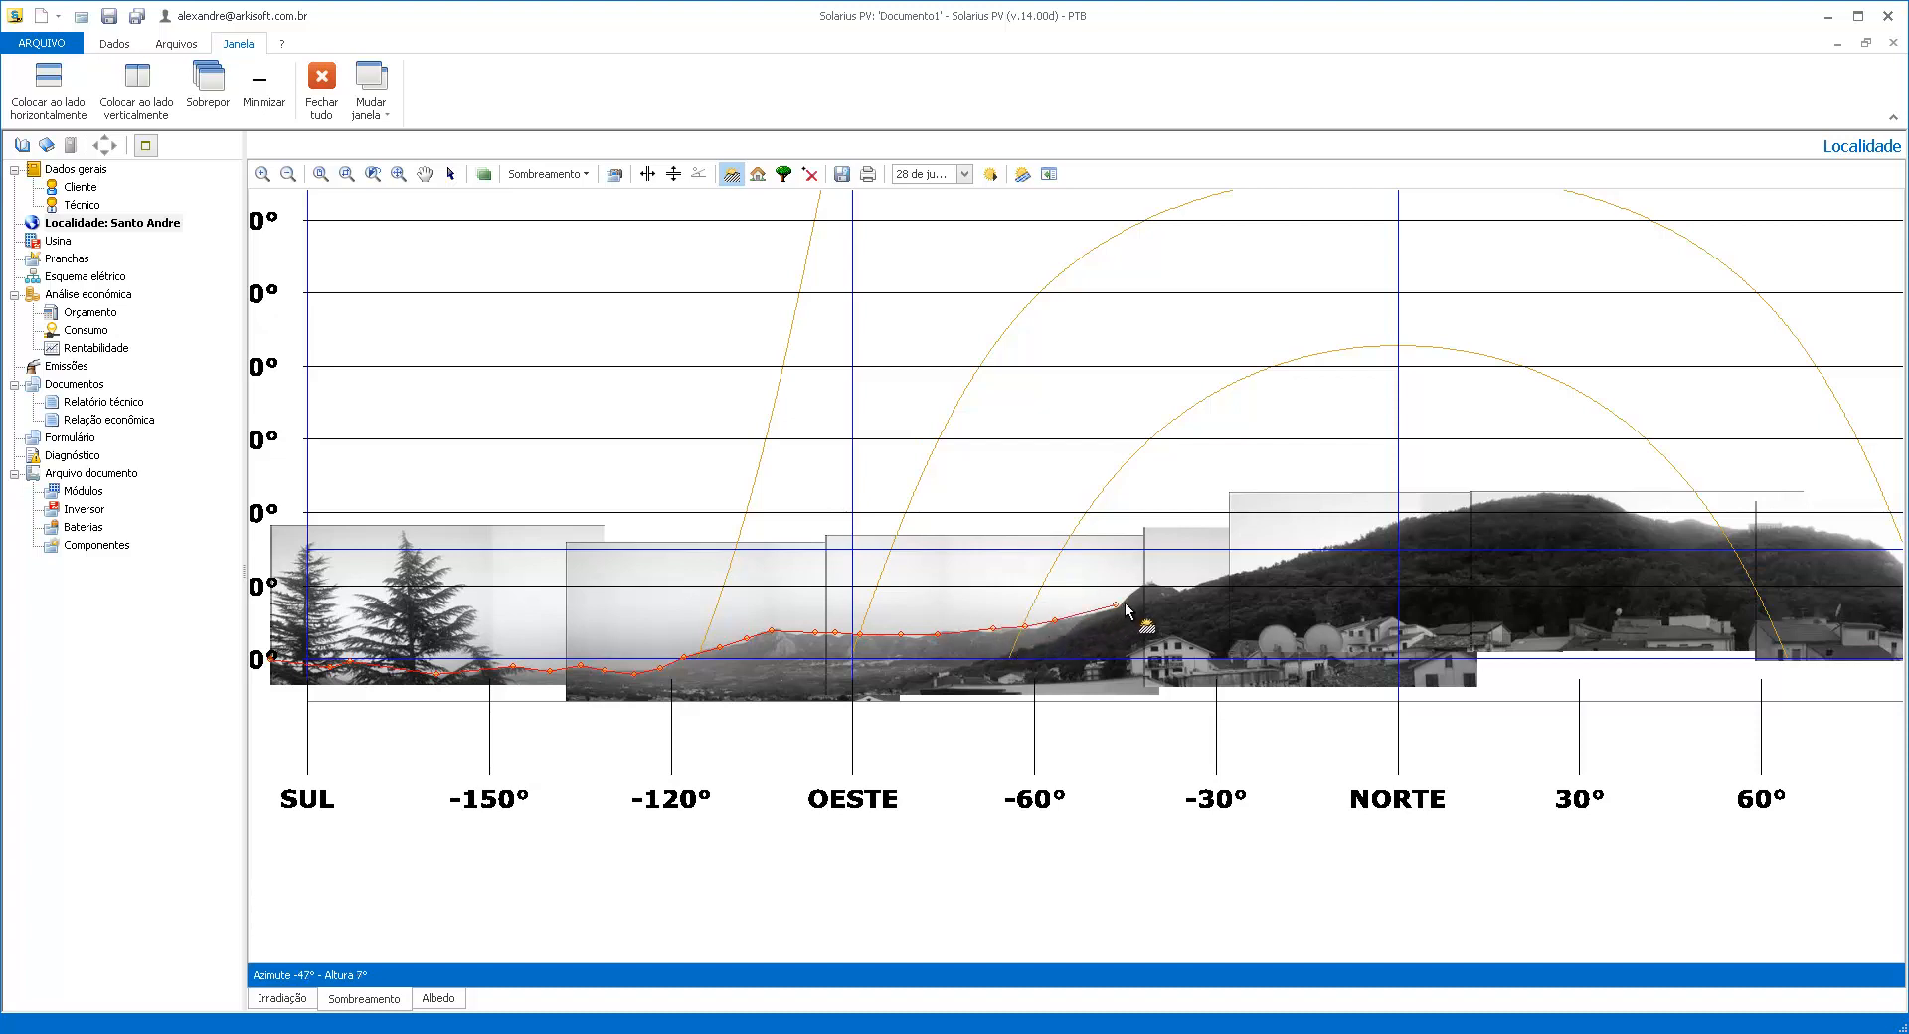
Continue the horizon profile over the wooded hill's crest past NORTE to about azimuth 73° and height 17°
left_click(1145, 578)
left_click(1164, 583)
left_click(1181, 589)
left_click(1297, 552)
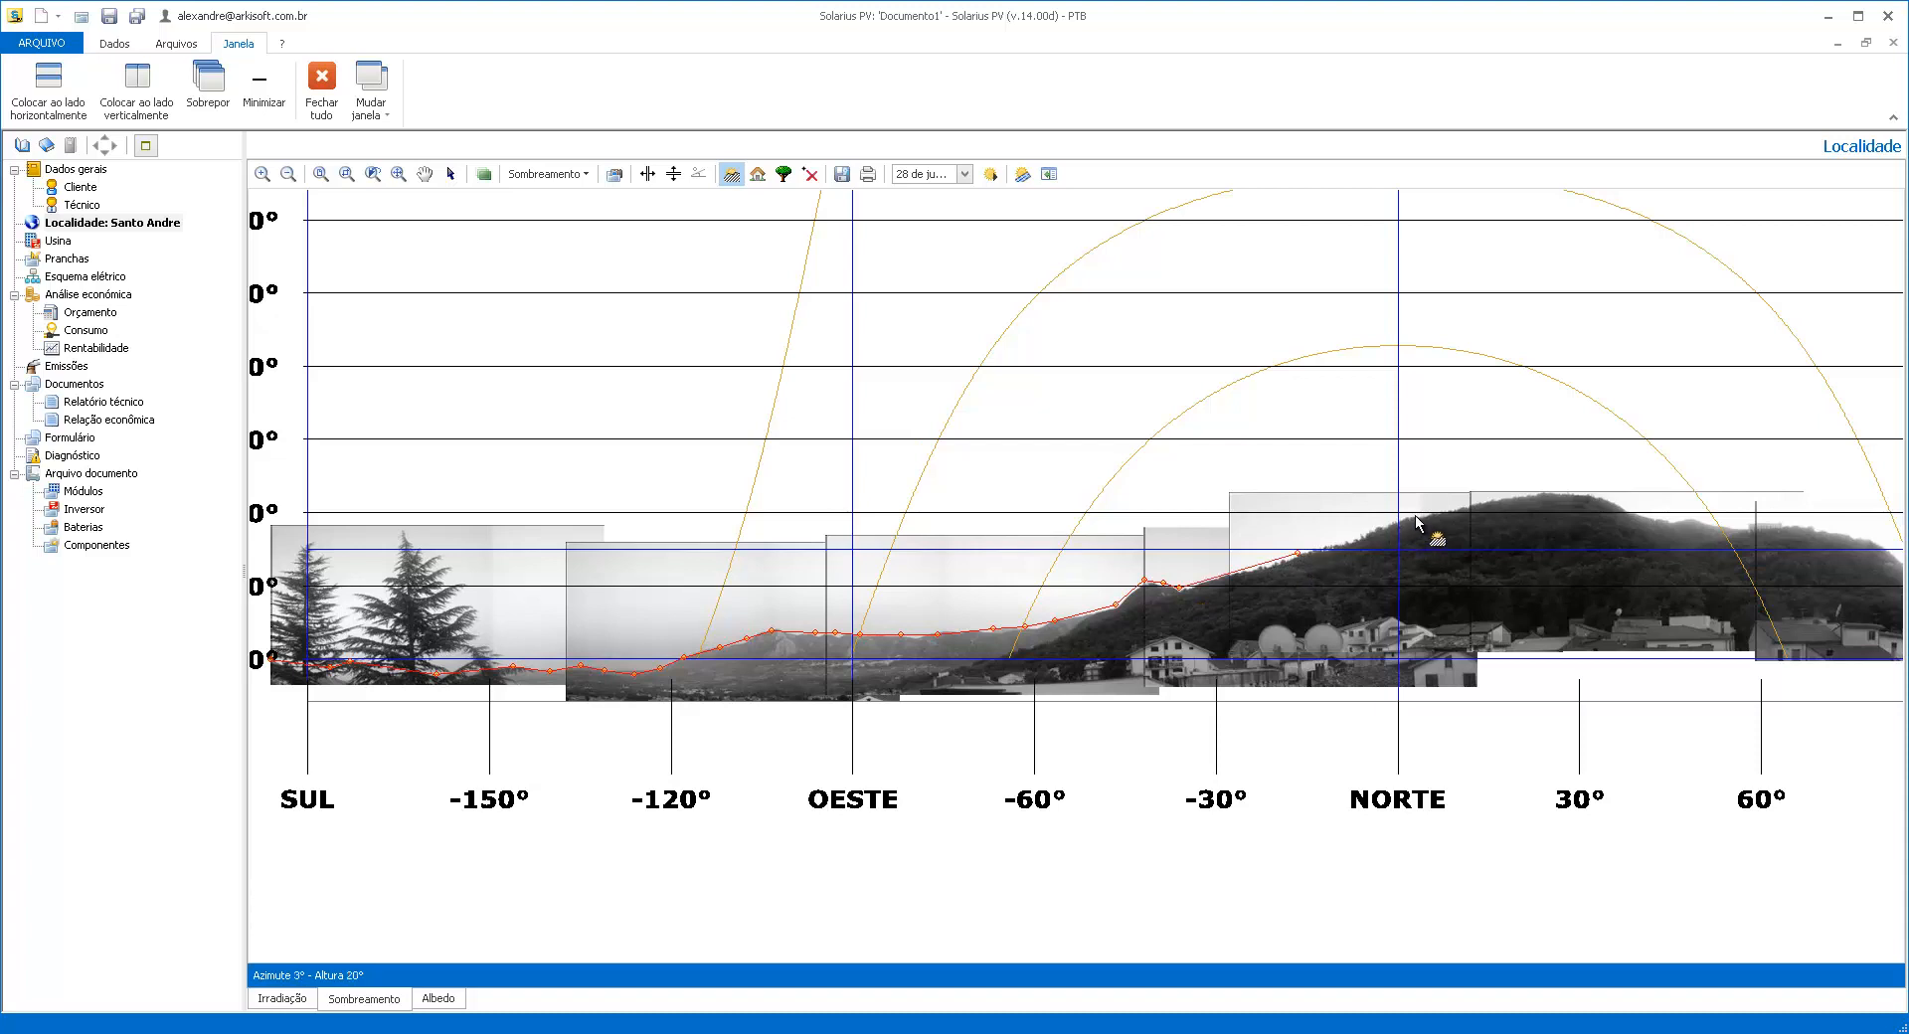
left_click(1414, 516)
left_click(1508, 496)
left_click(1557, 489)
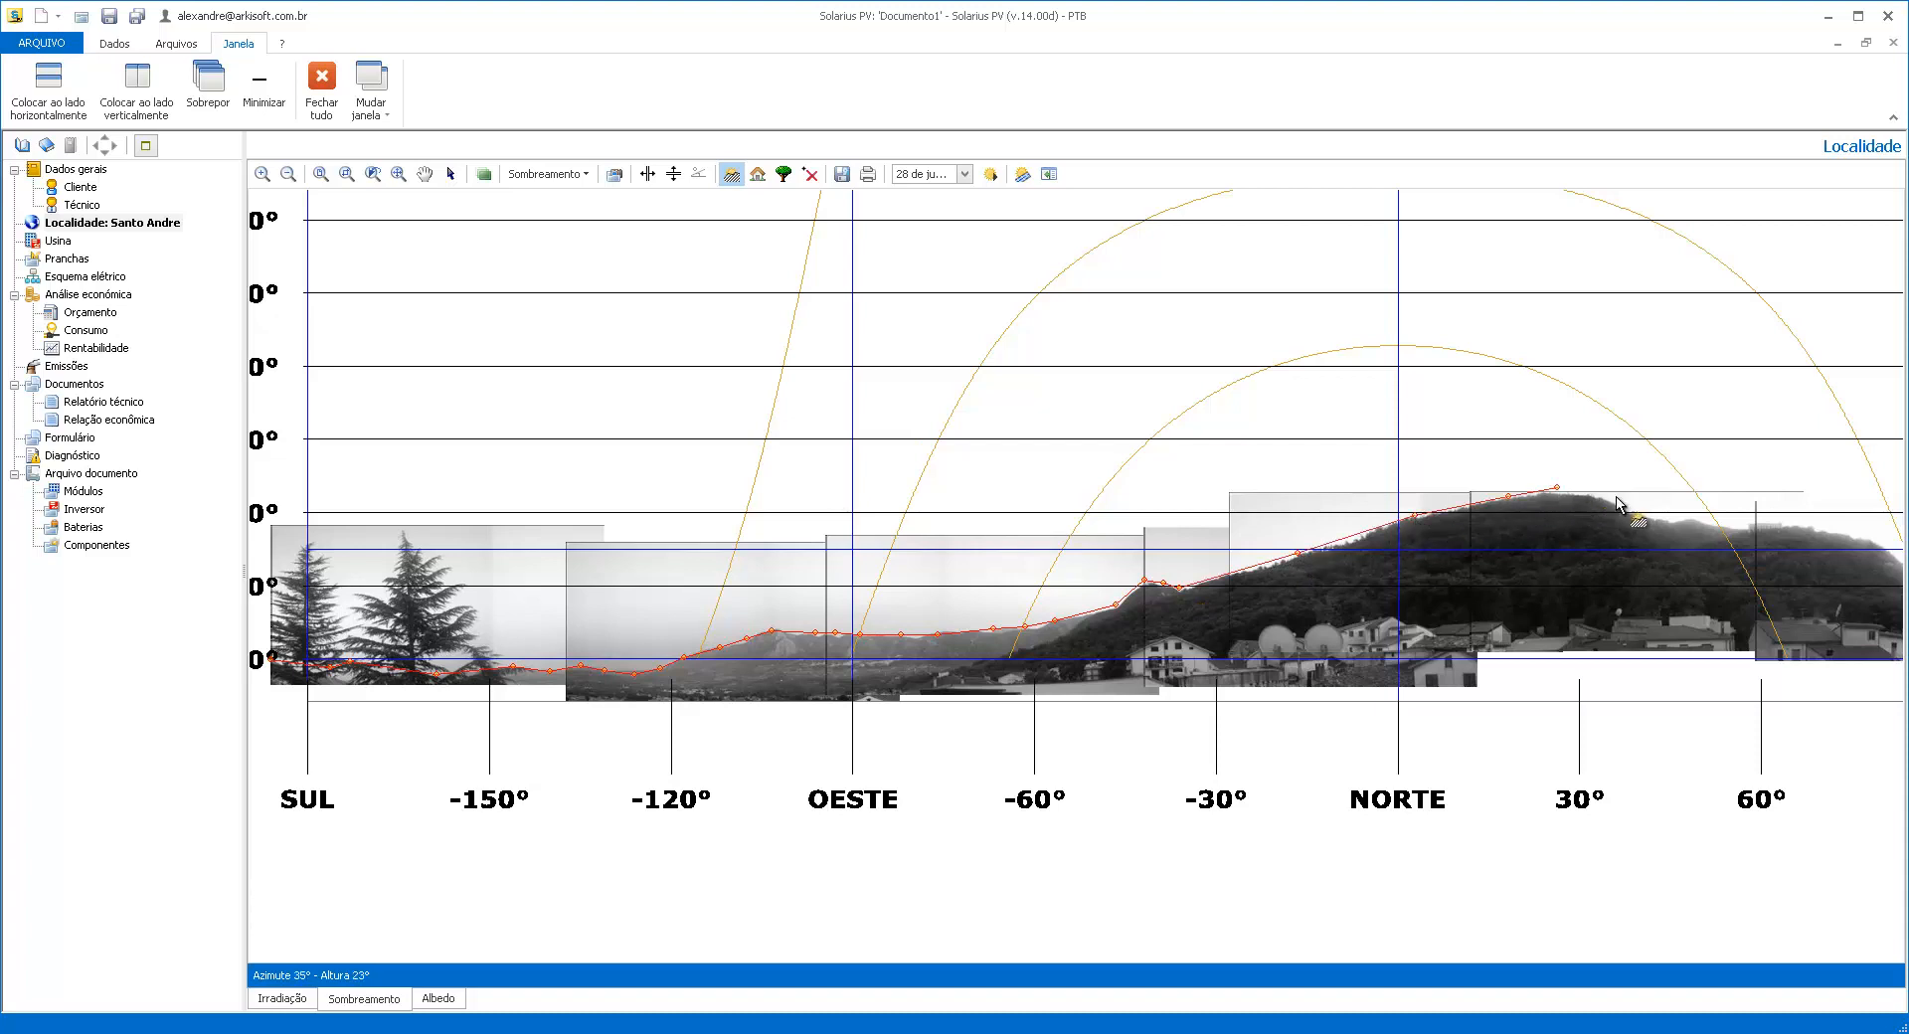
left_click(1619, 505)
left_click(1671, 517)
left_click(1687, 518)
left_click(1728, 523)
left_click(1741, 525)
left_click(1795, 530)
left_click(1845, 537)
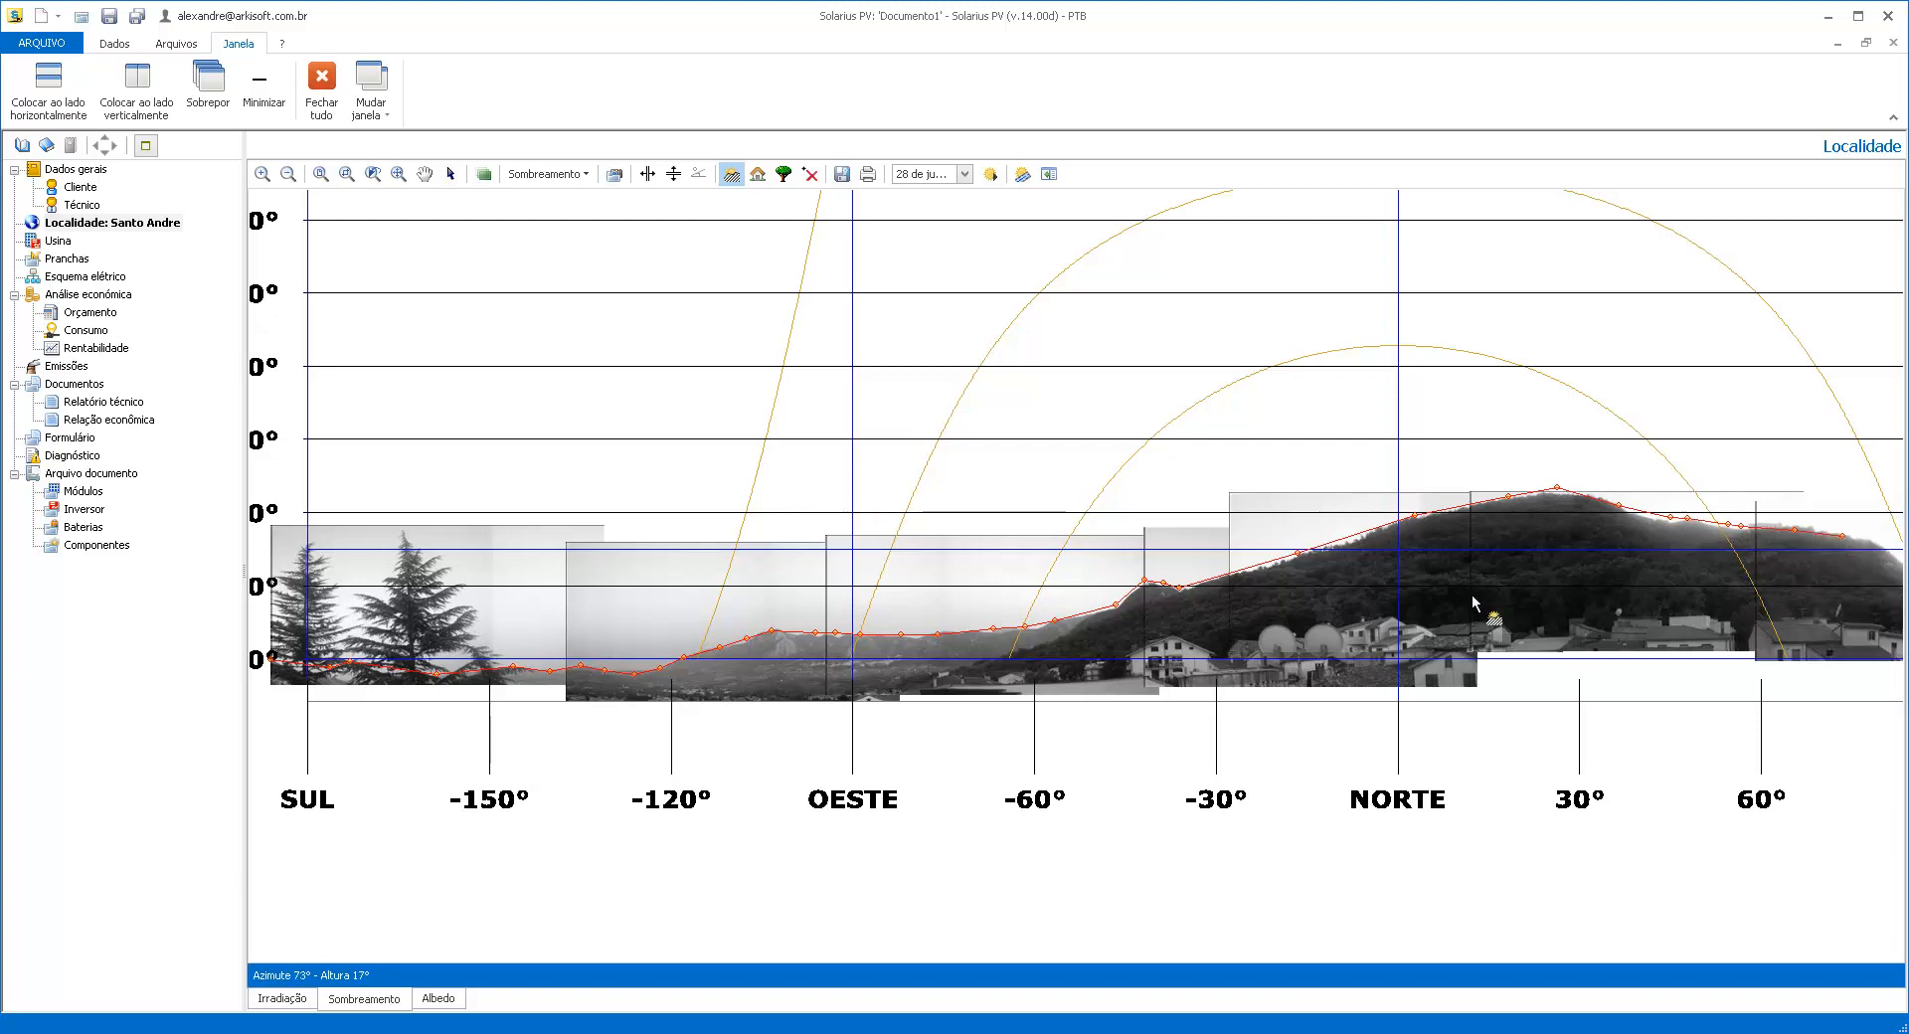
Extend the horizon profile down the hill's eastern slope and along the distant ridges to the trees near the eastern SUL line
scroll(1827, 606, "up", 2)
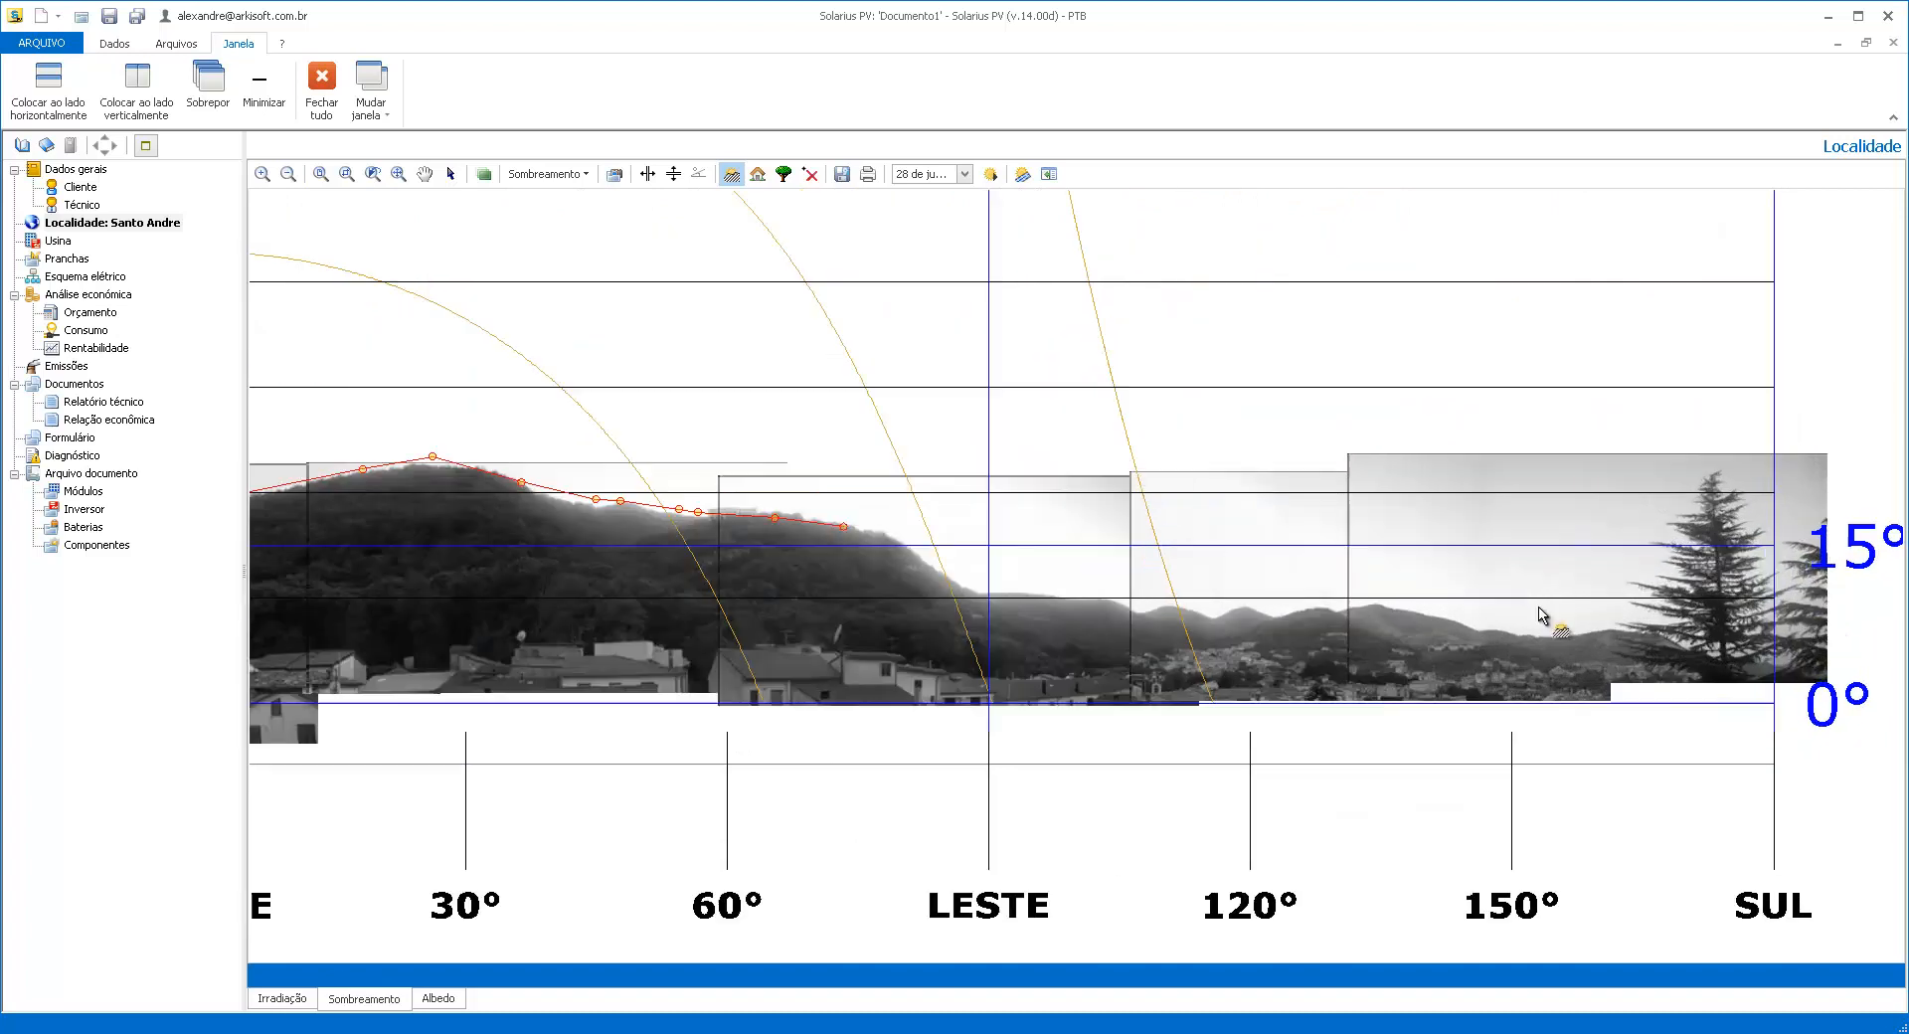
left_click(881, 530)
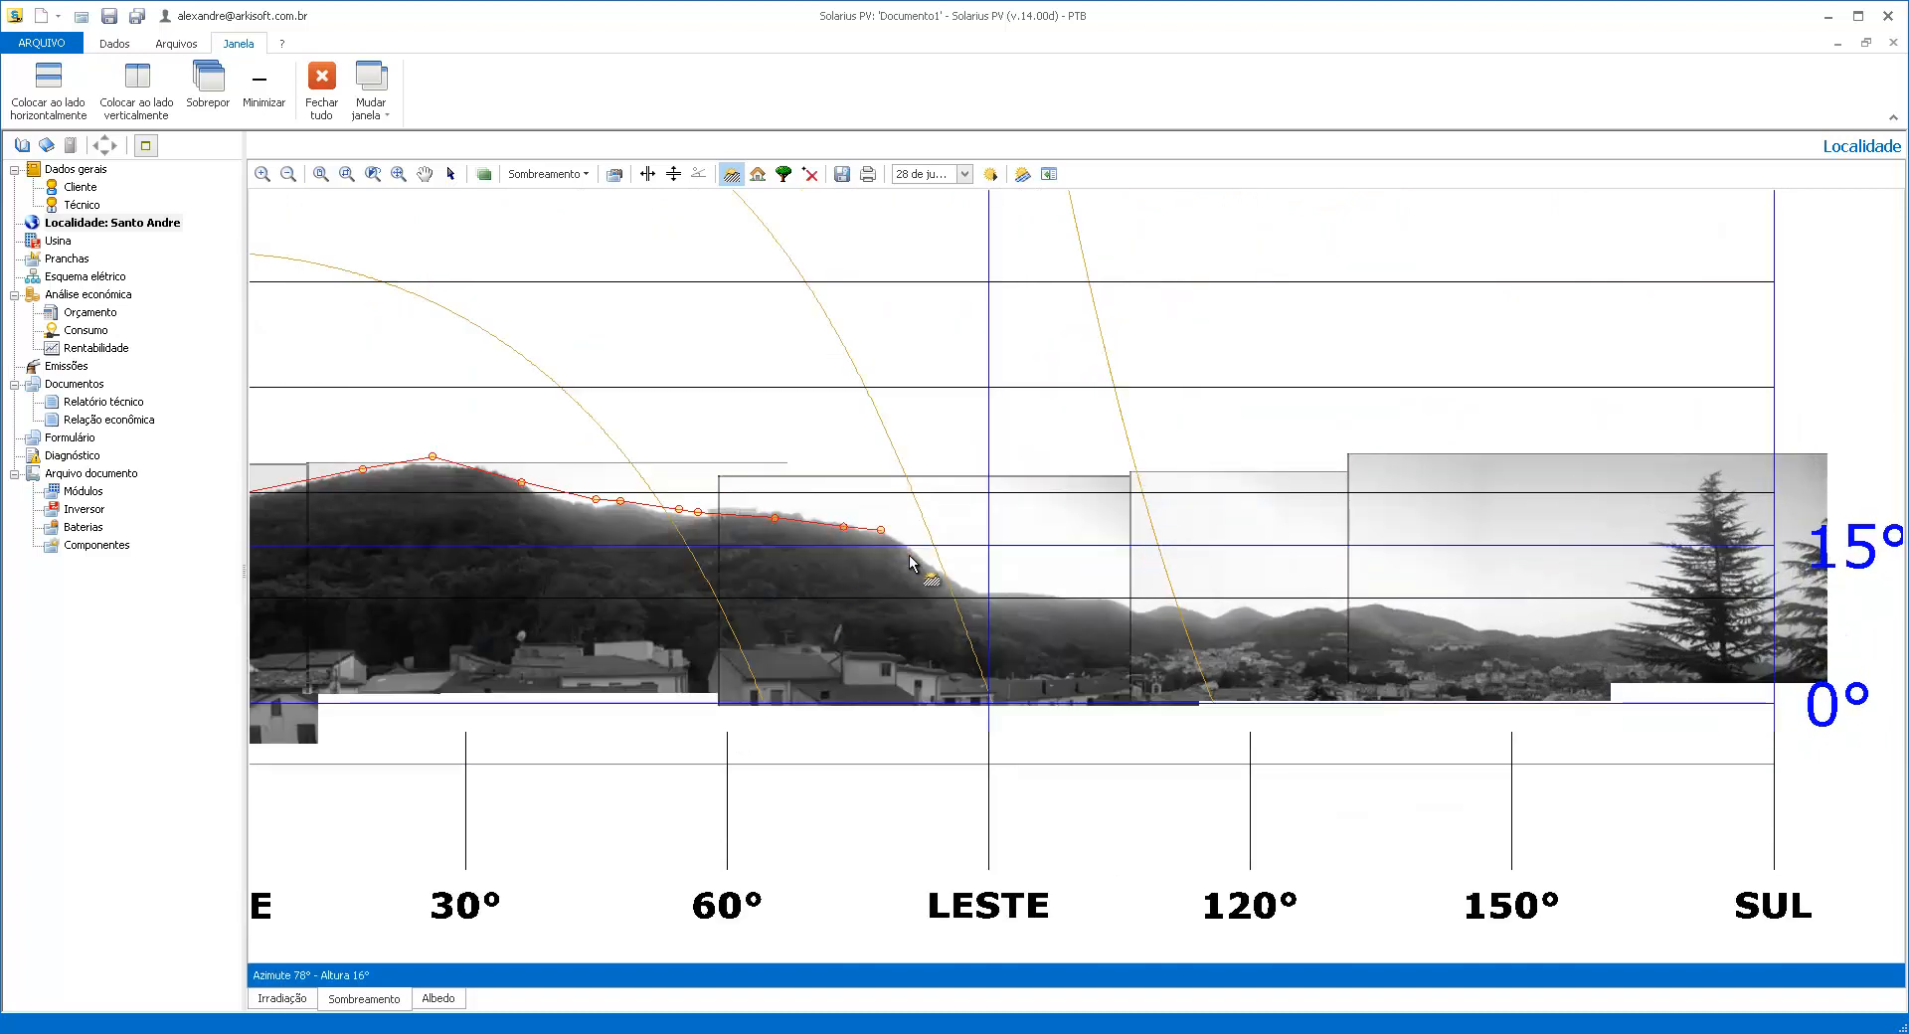
left_click(971, 590)
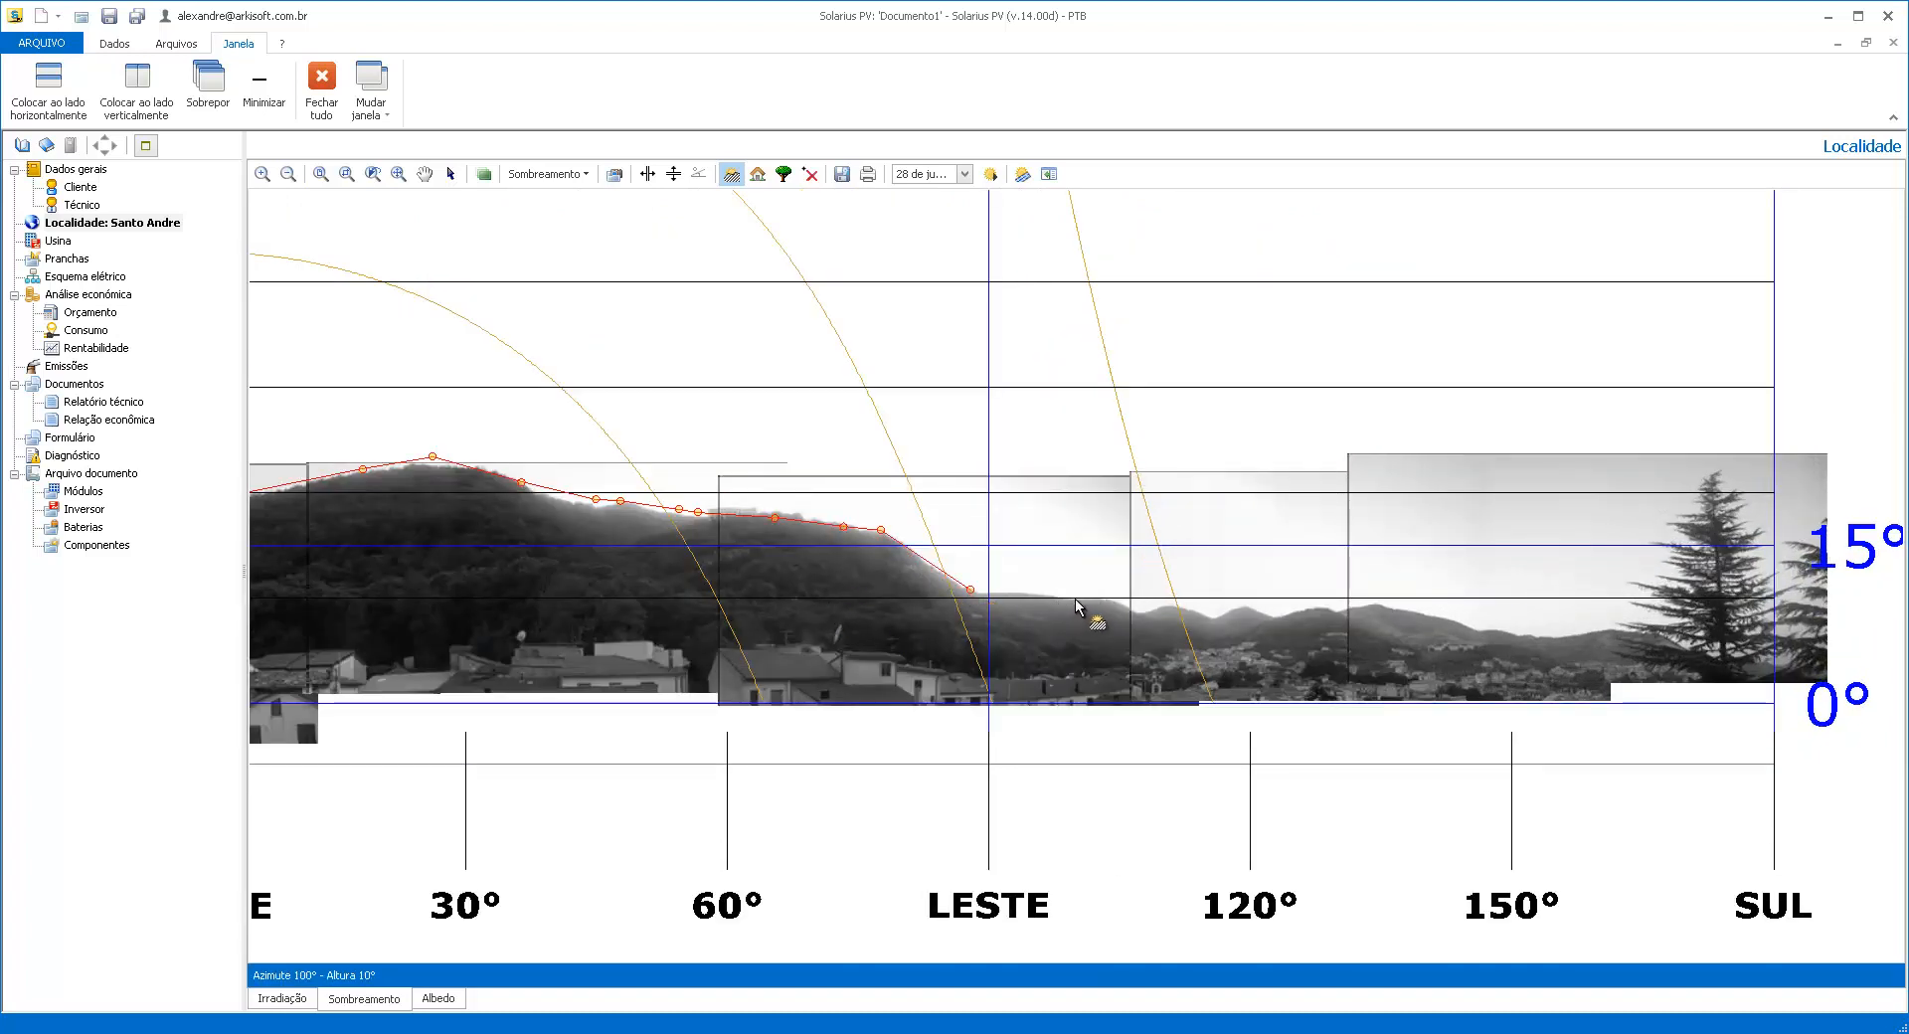
left_click(1080, 598)
left_click(1100, 597)
left_click(1137, 611)
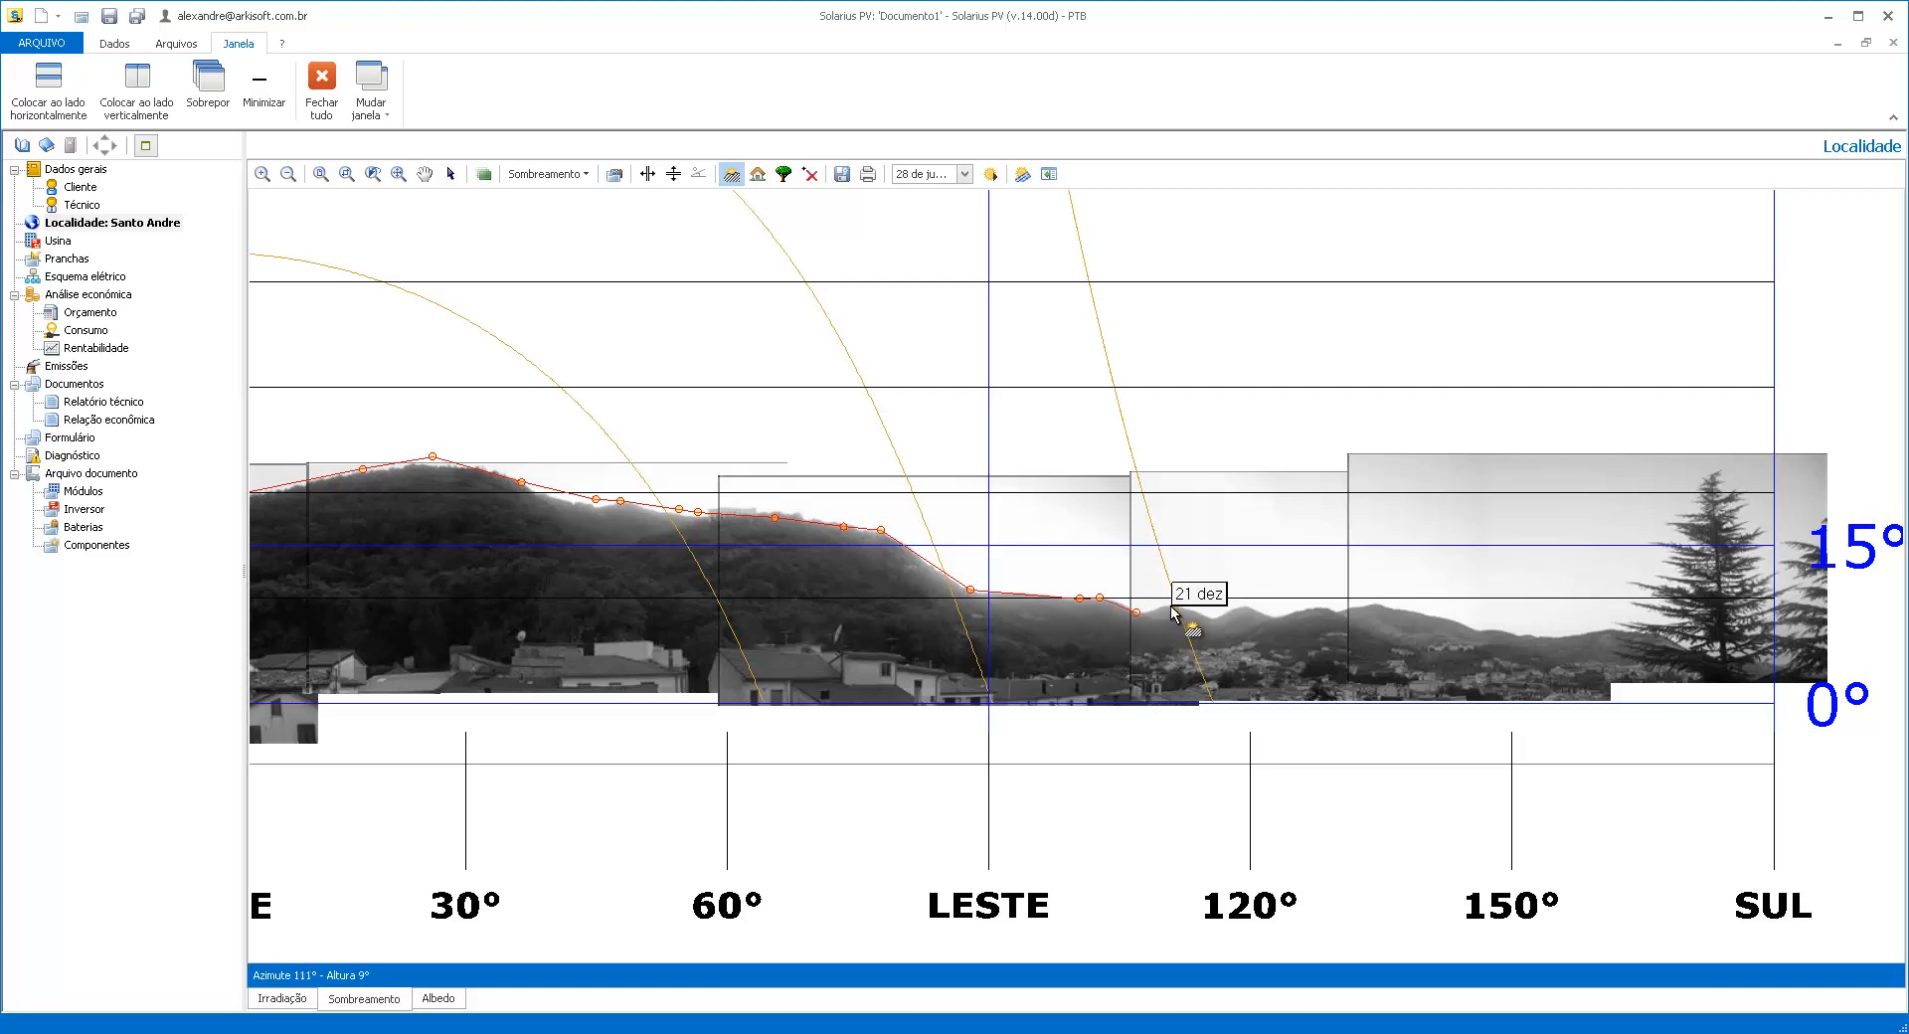
left_click(1165, 603)
left_click(1211, 615)
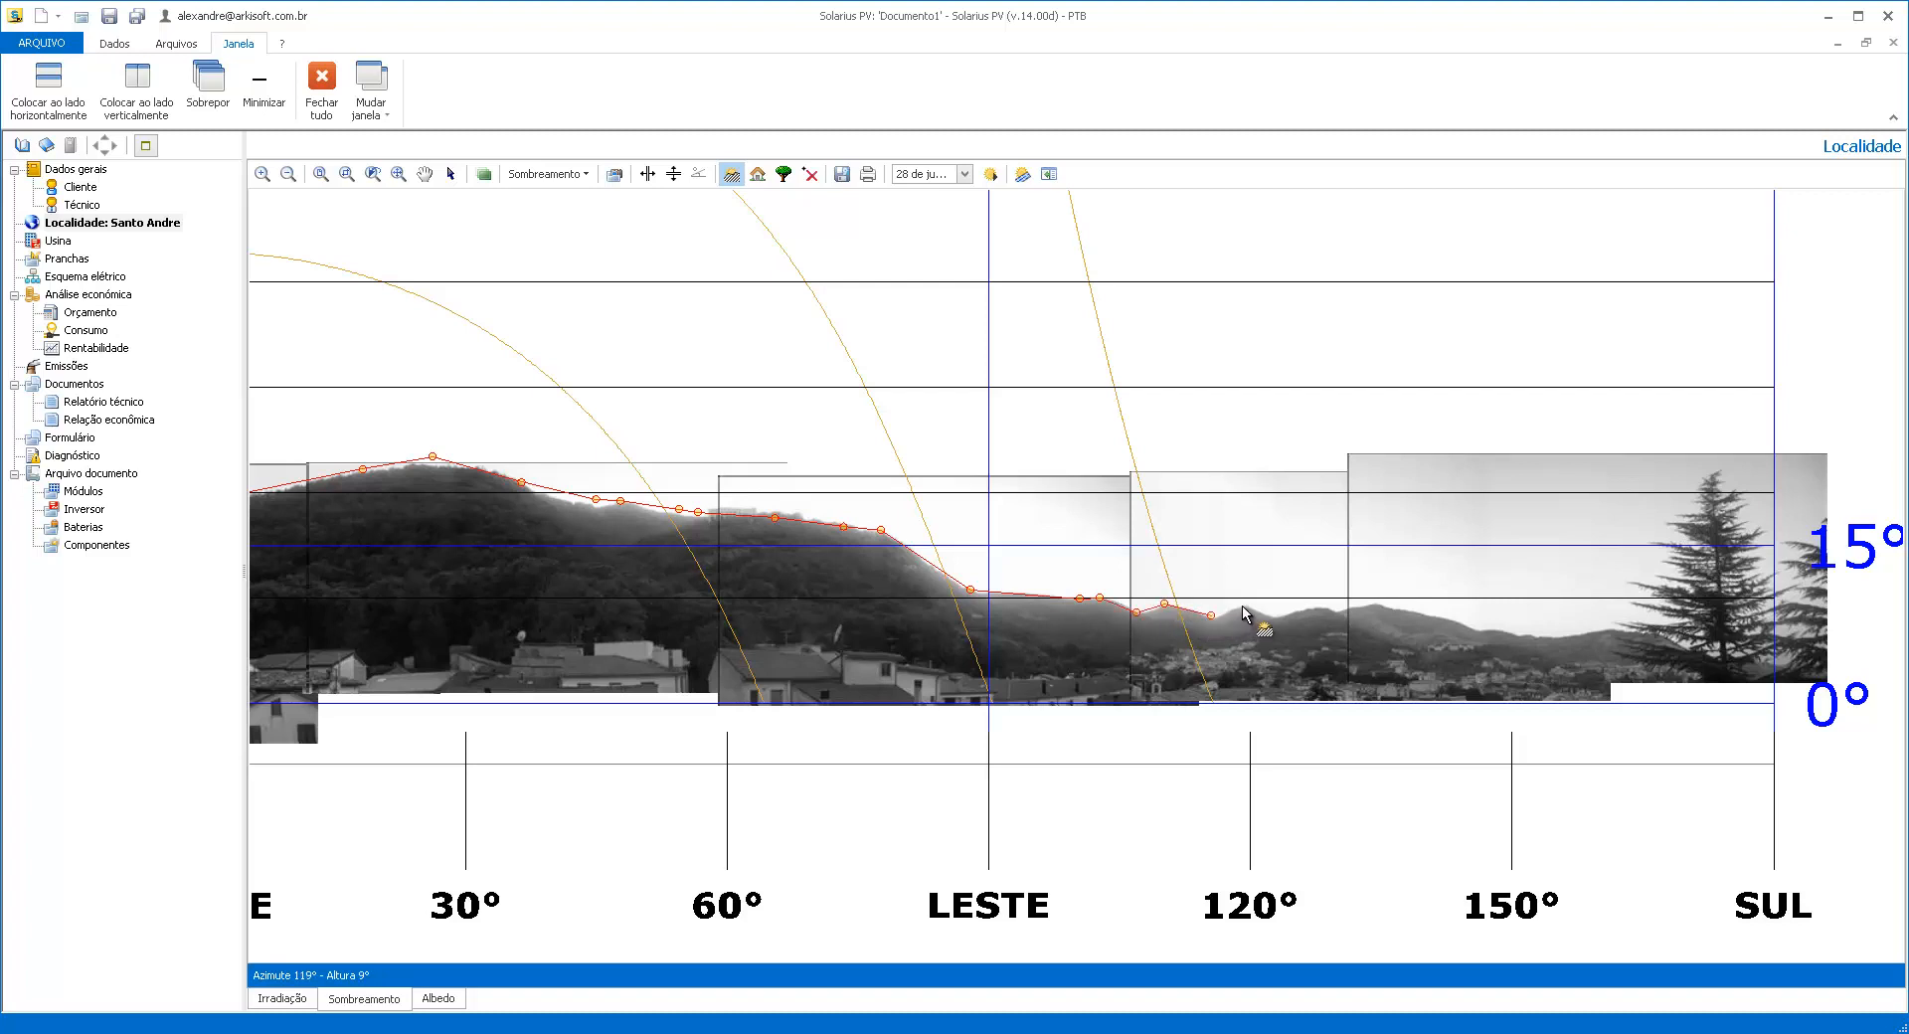
left_click(1242, 606)
left_click(1287, 617)
left_click(1327, 608)
left_click(1346, 611)
left_click(1386, 604)
left_click(1478, 630)
left_click(1519, 636)
left_click(1547, 637)
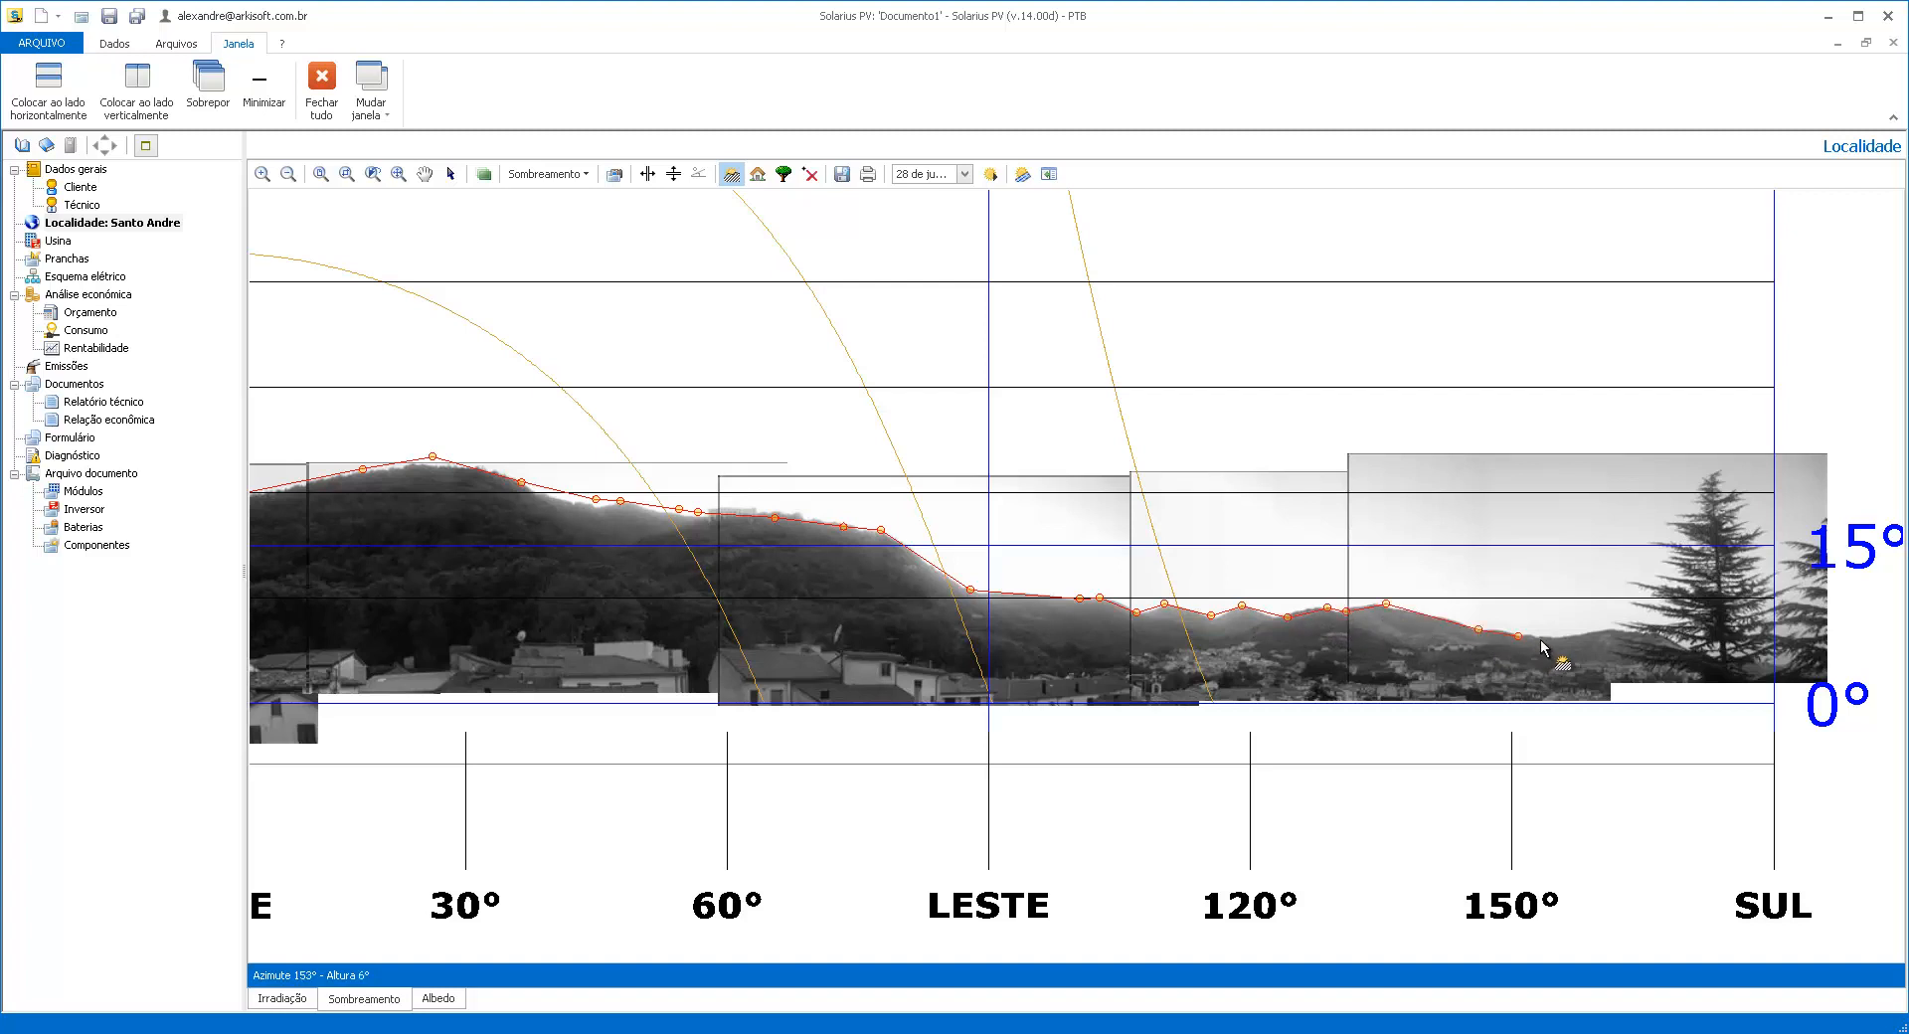
left_click(1615, 626)
left_click(1666, 634)
Add a rectangular building obstacle over the structure on the hill's crest near azimuth 60° and height 18°
scroll(1030, 580, "down", 2)
scroll(1030, 580, "down", 3)
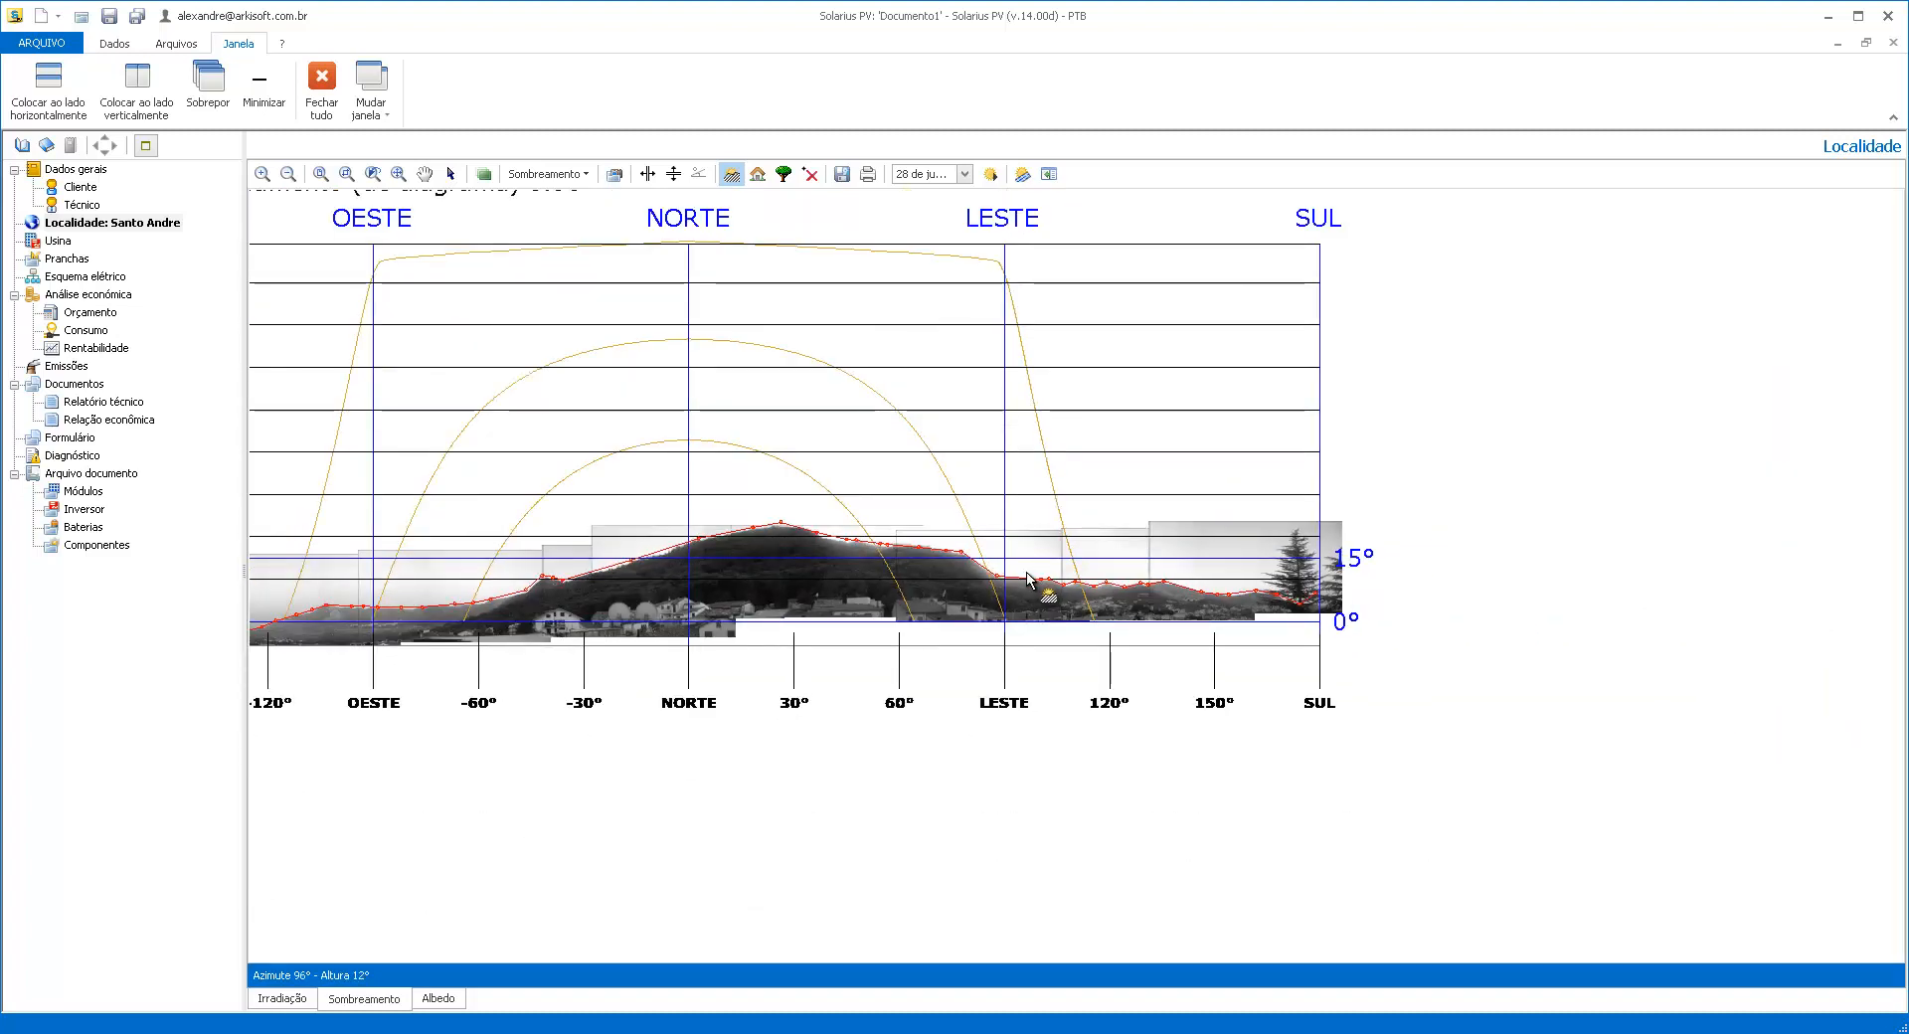
left_click(757, 175)
scroll(903, 545, "up", 5)
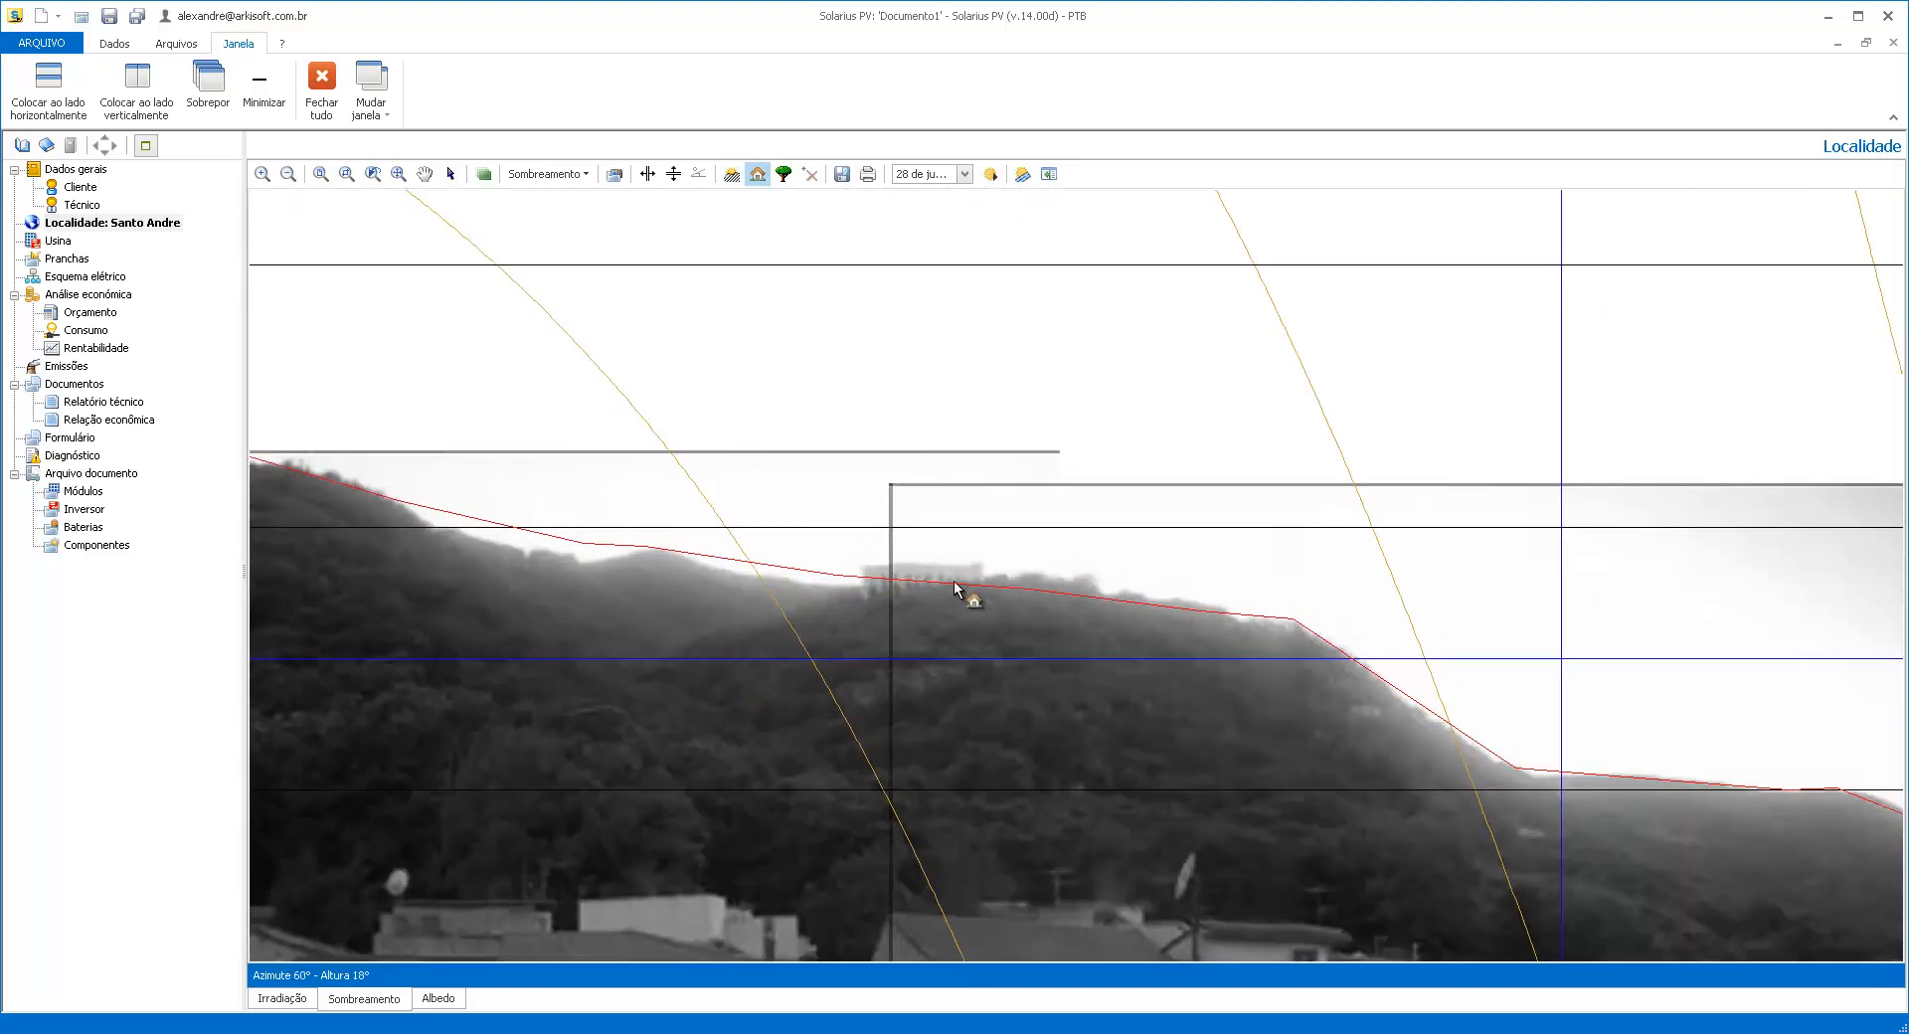
left_click_drag(959, 580, 854, 553)
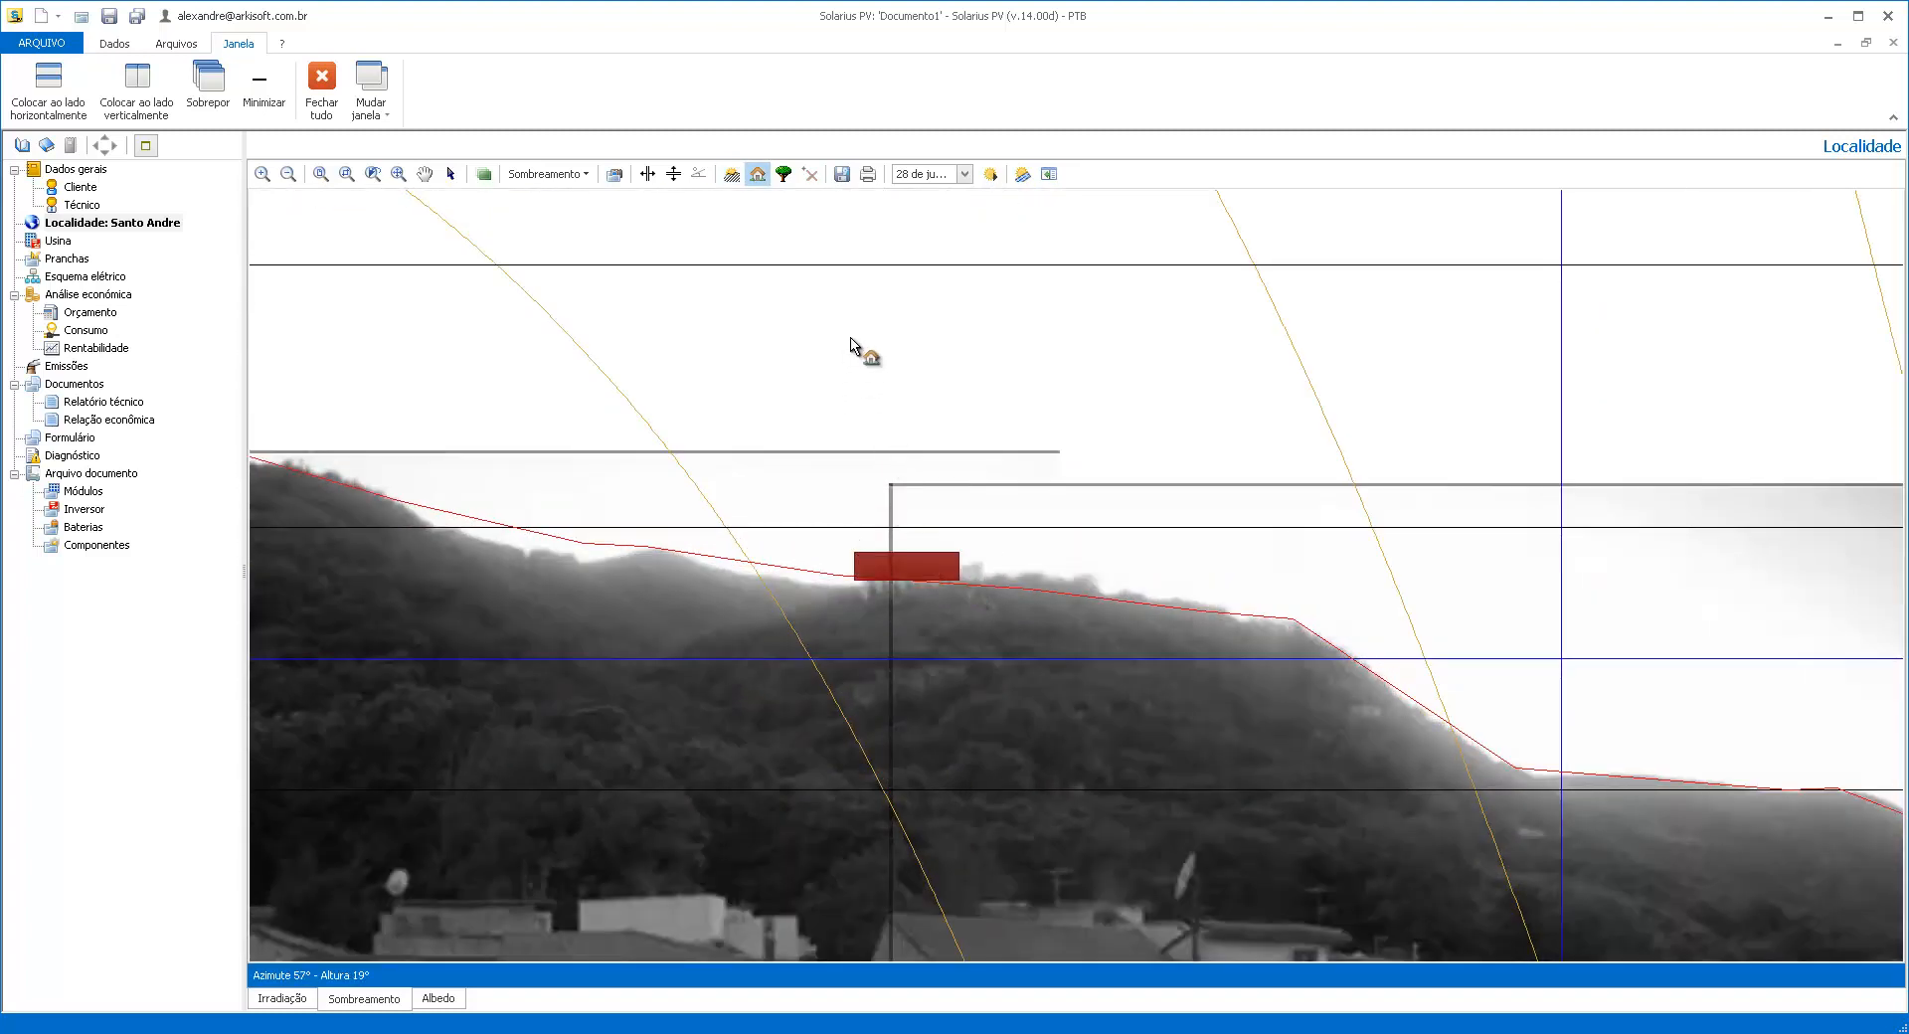
Add an elliptical vegetation obstacle over the large tree between the western SUL line and -150°, and select it
scroll(991, 502, "down", 5)
scroll(992, 518, "down", 3)
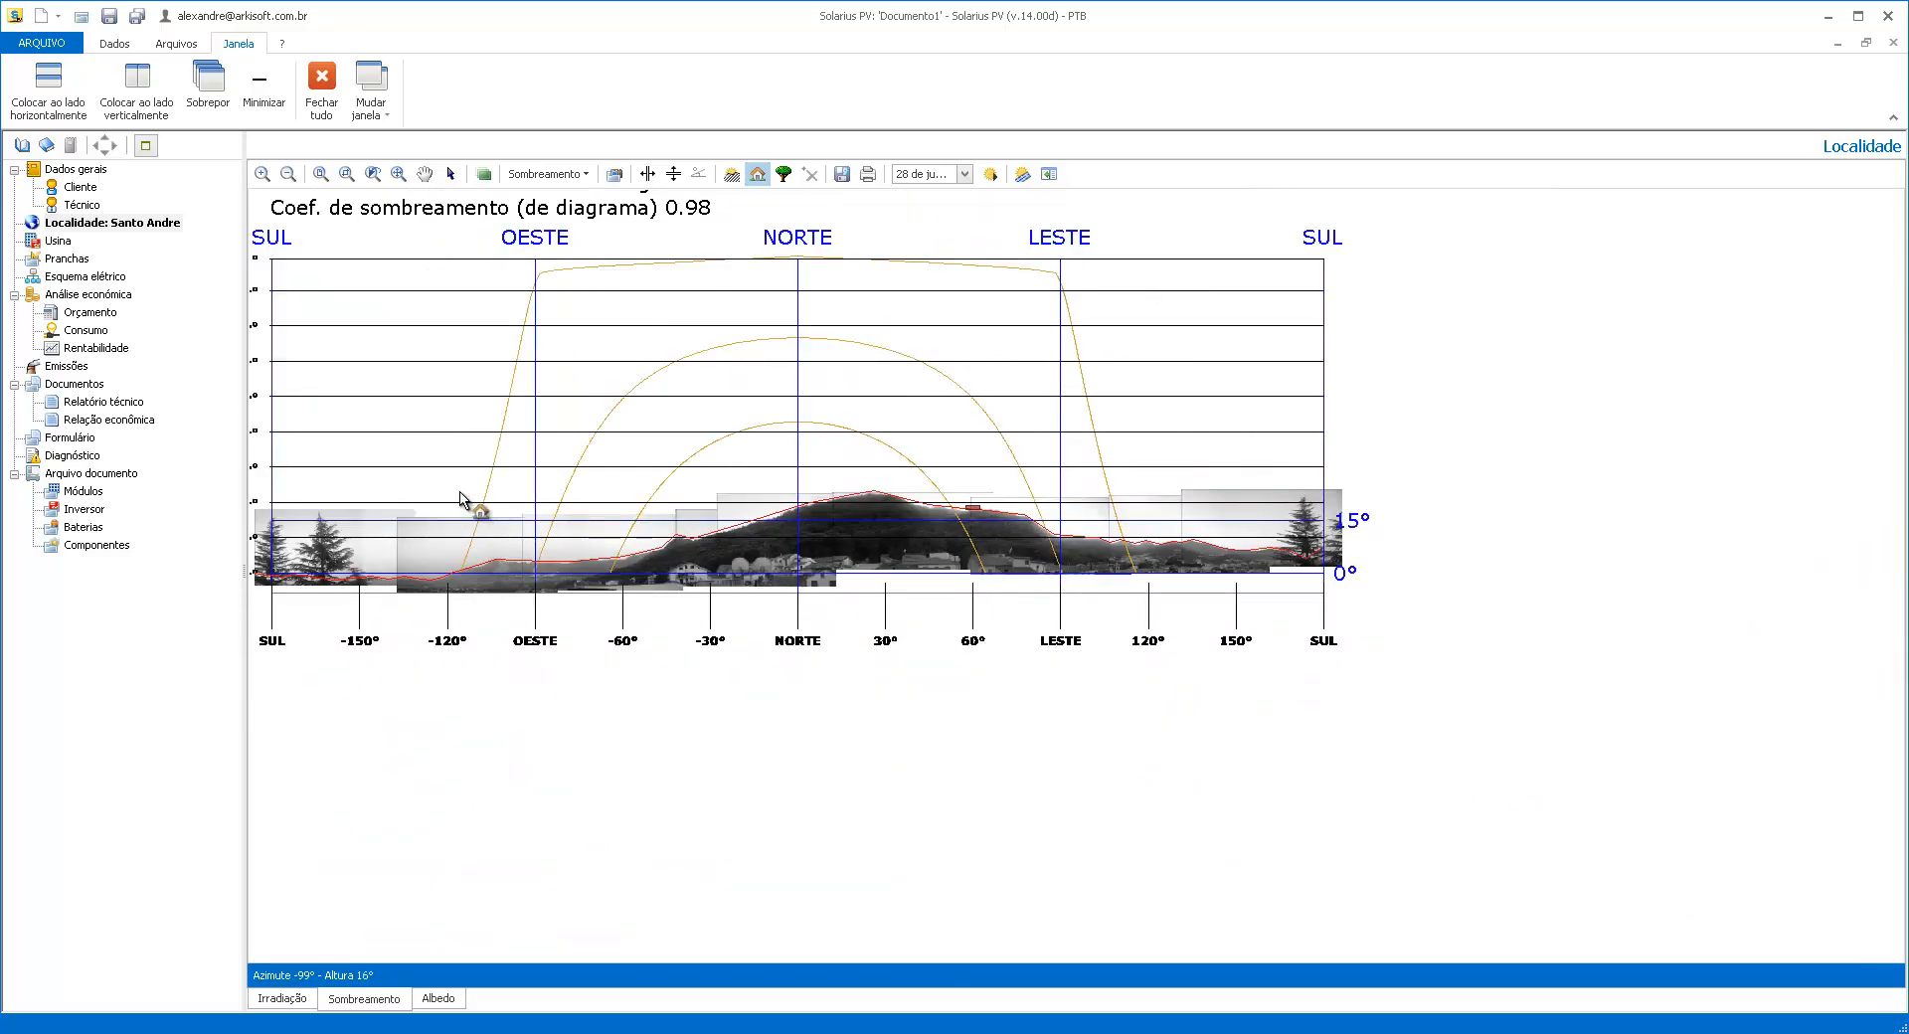
scroll(467, 557, "up", 5)
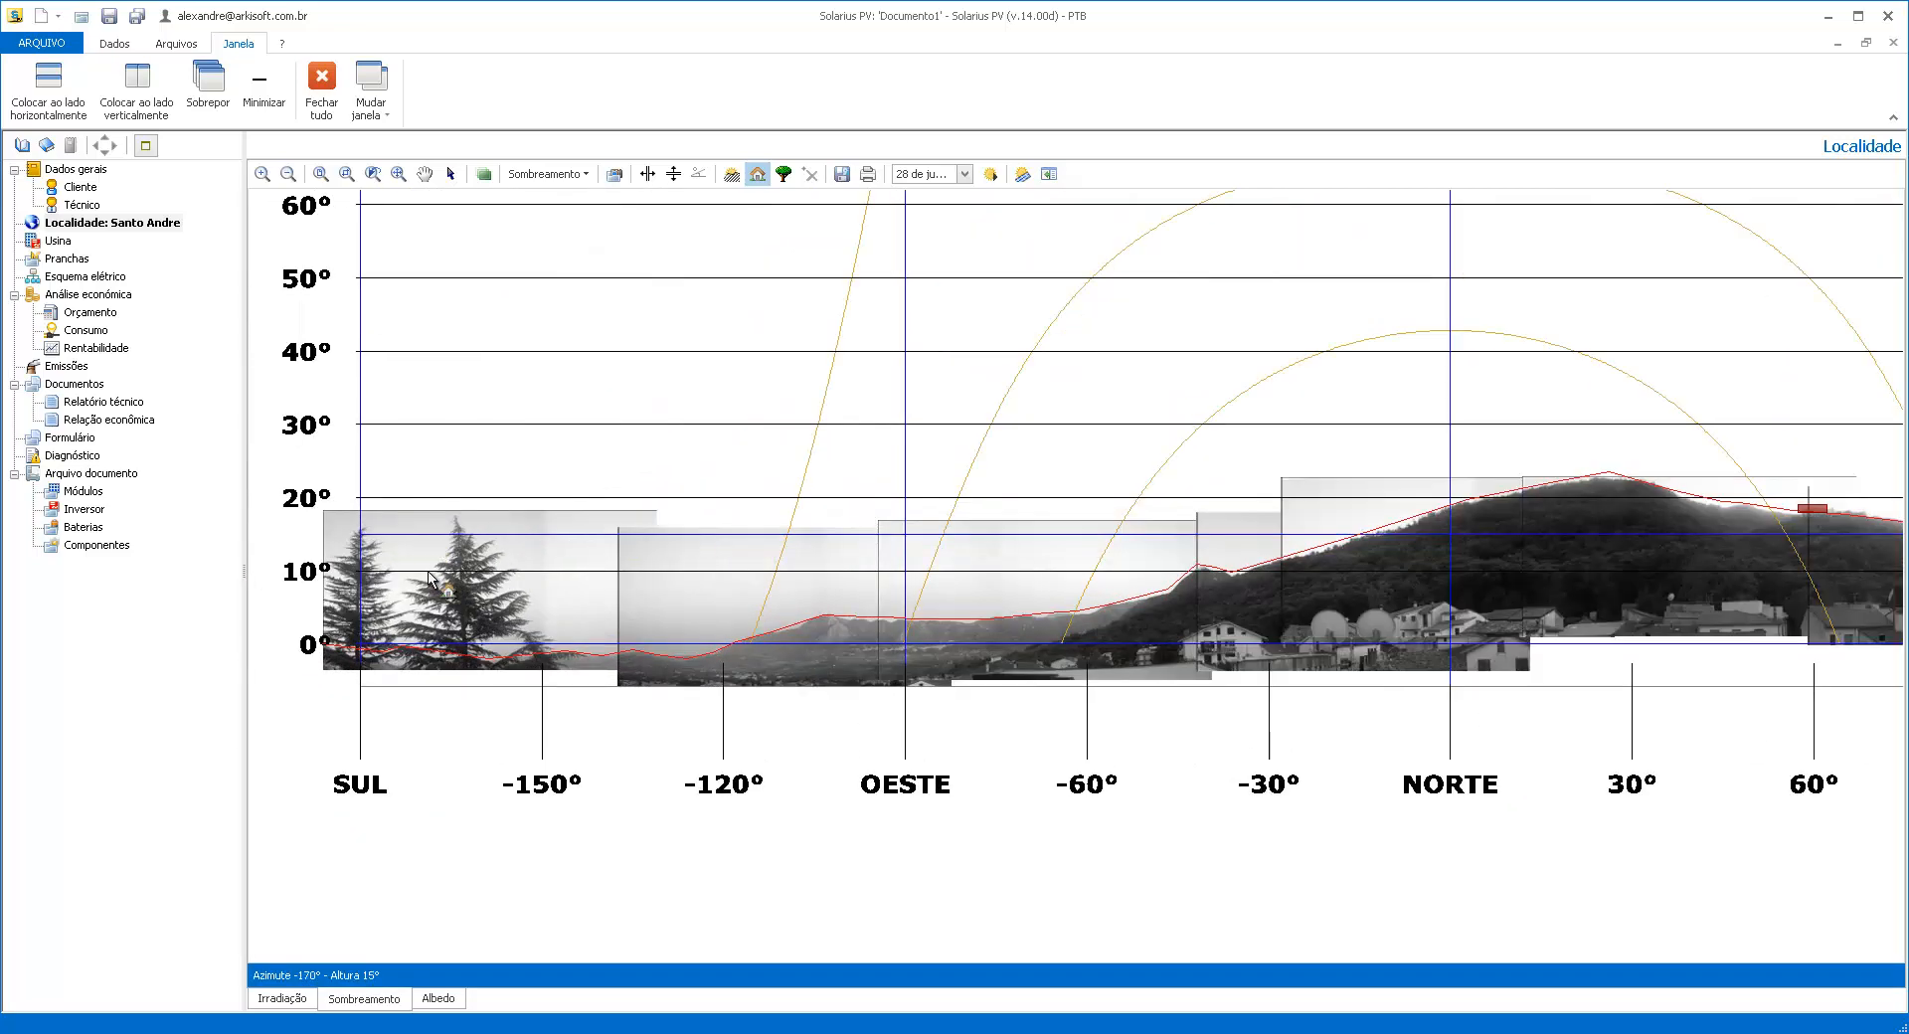
left_click(784, 174)
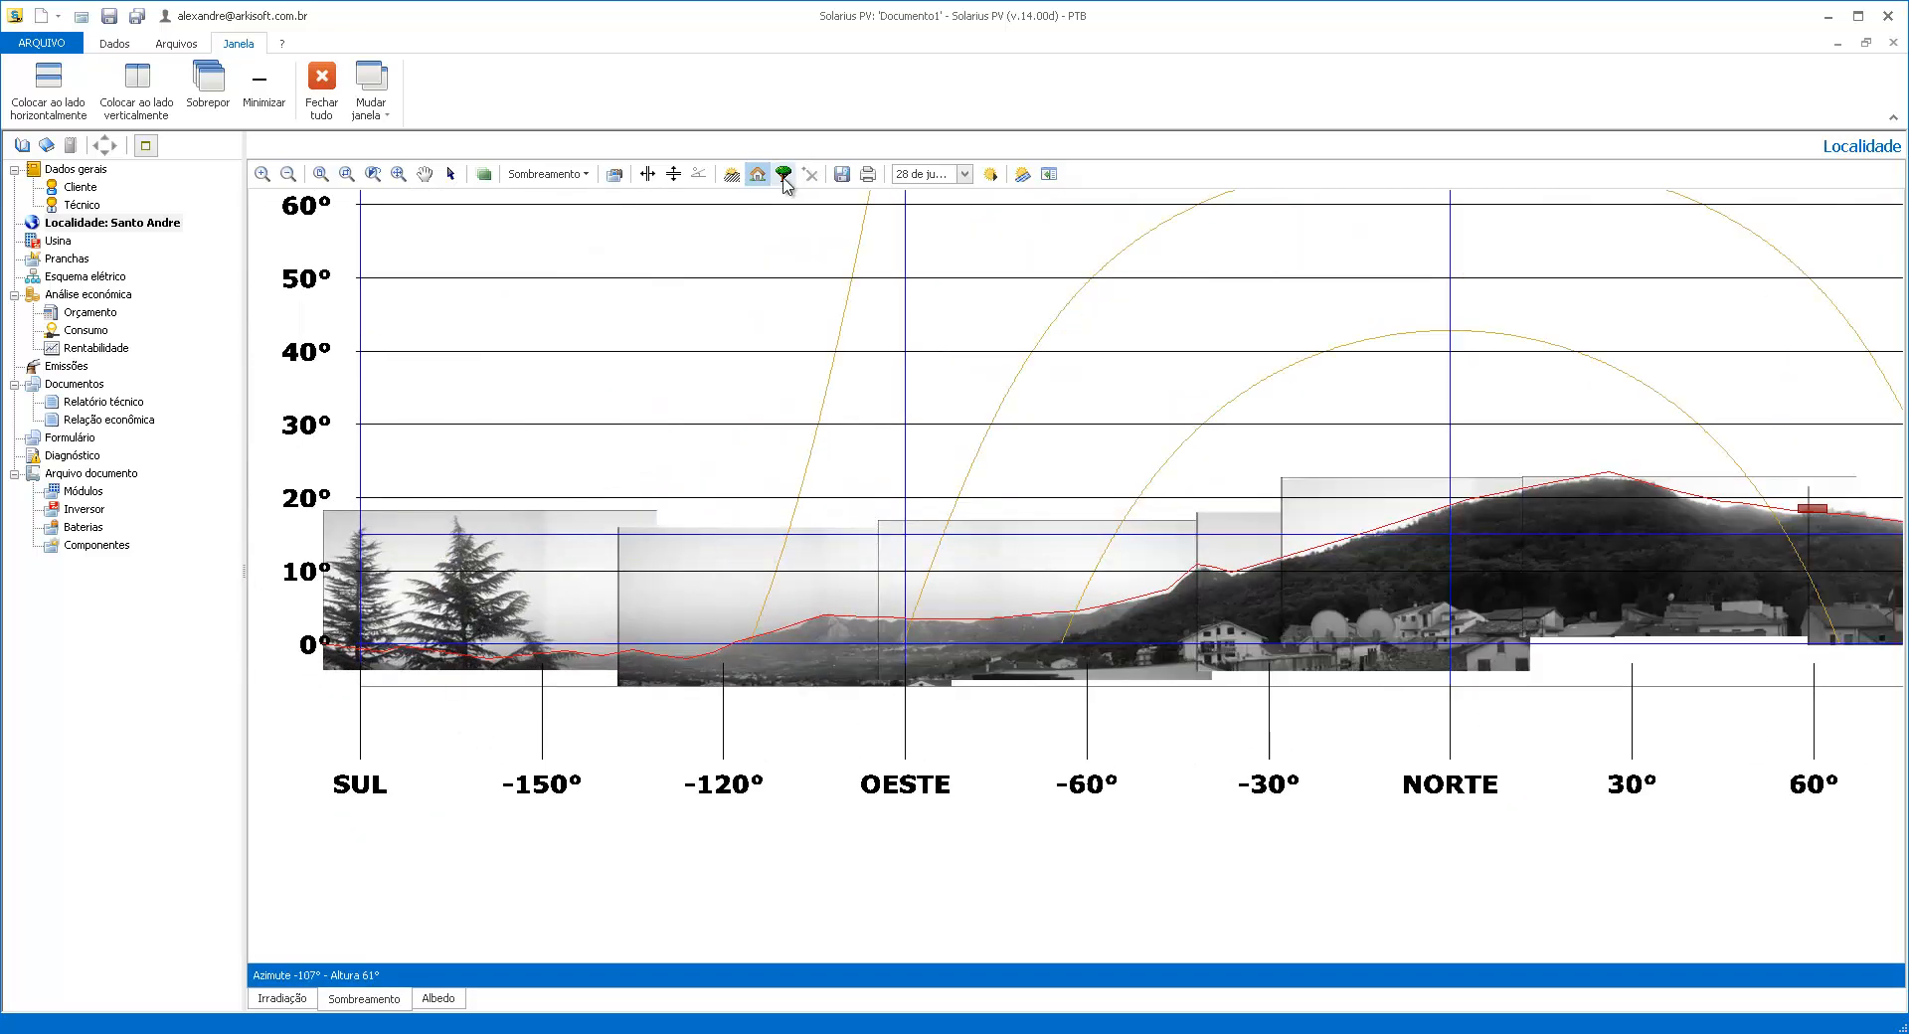
left_click(467, 655)
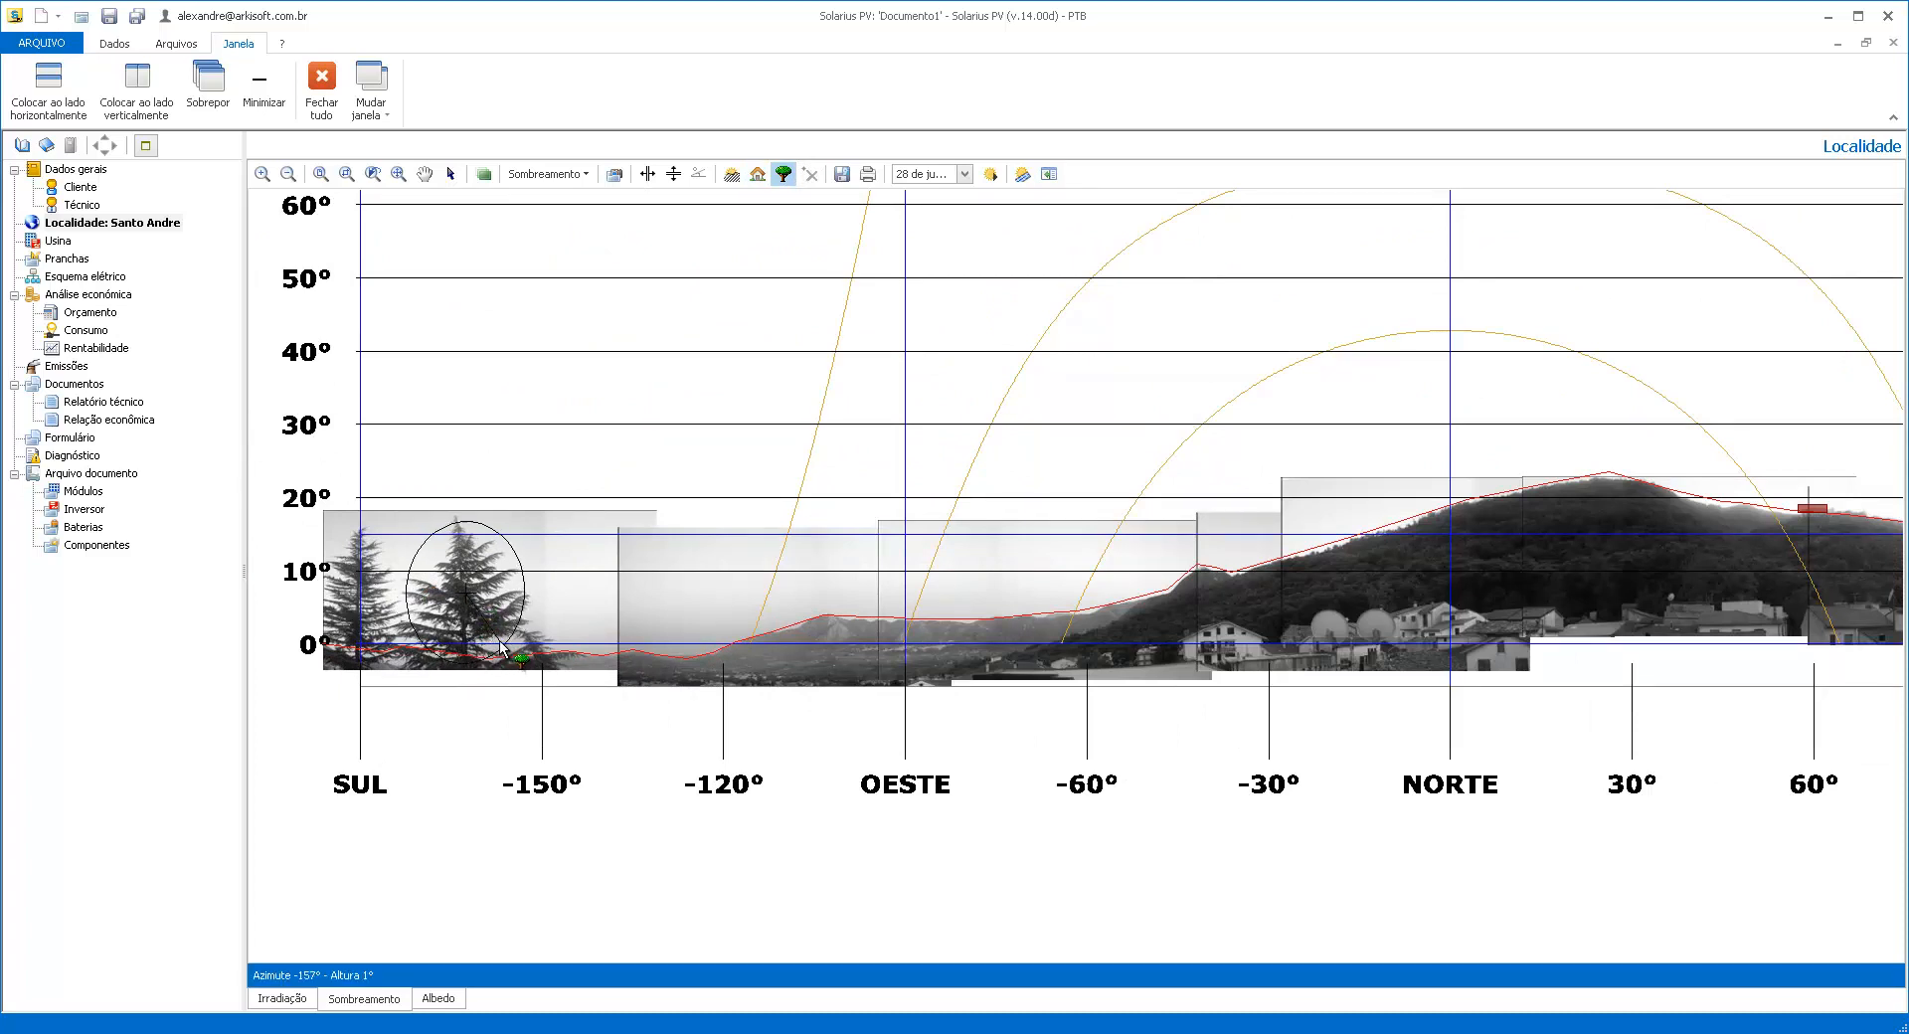
left_click(507, 597)
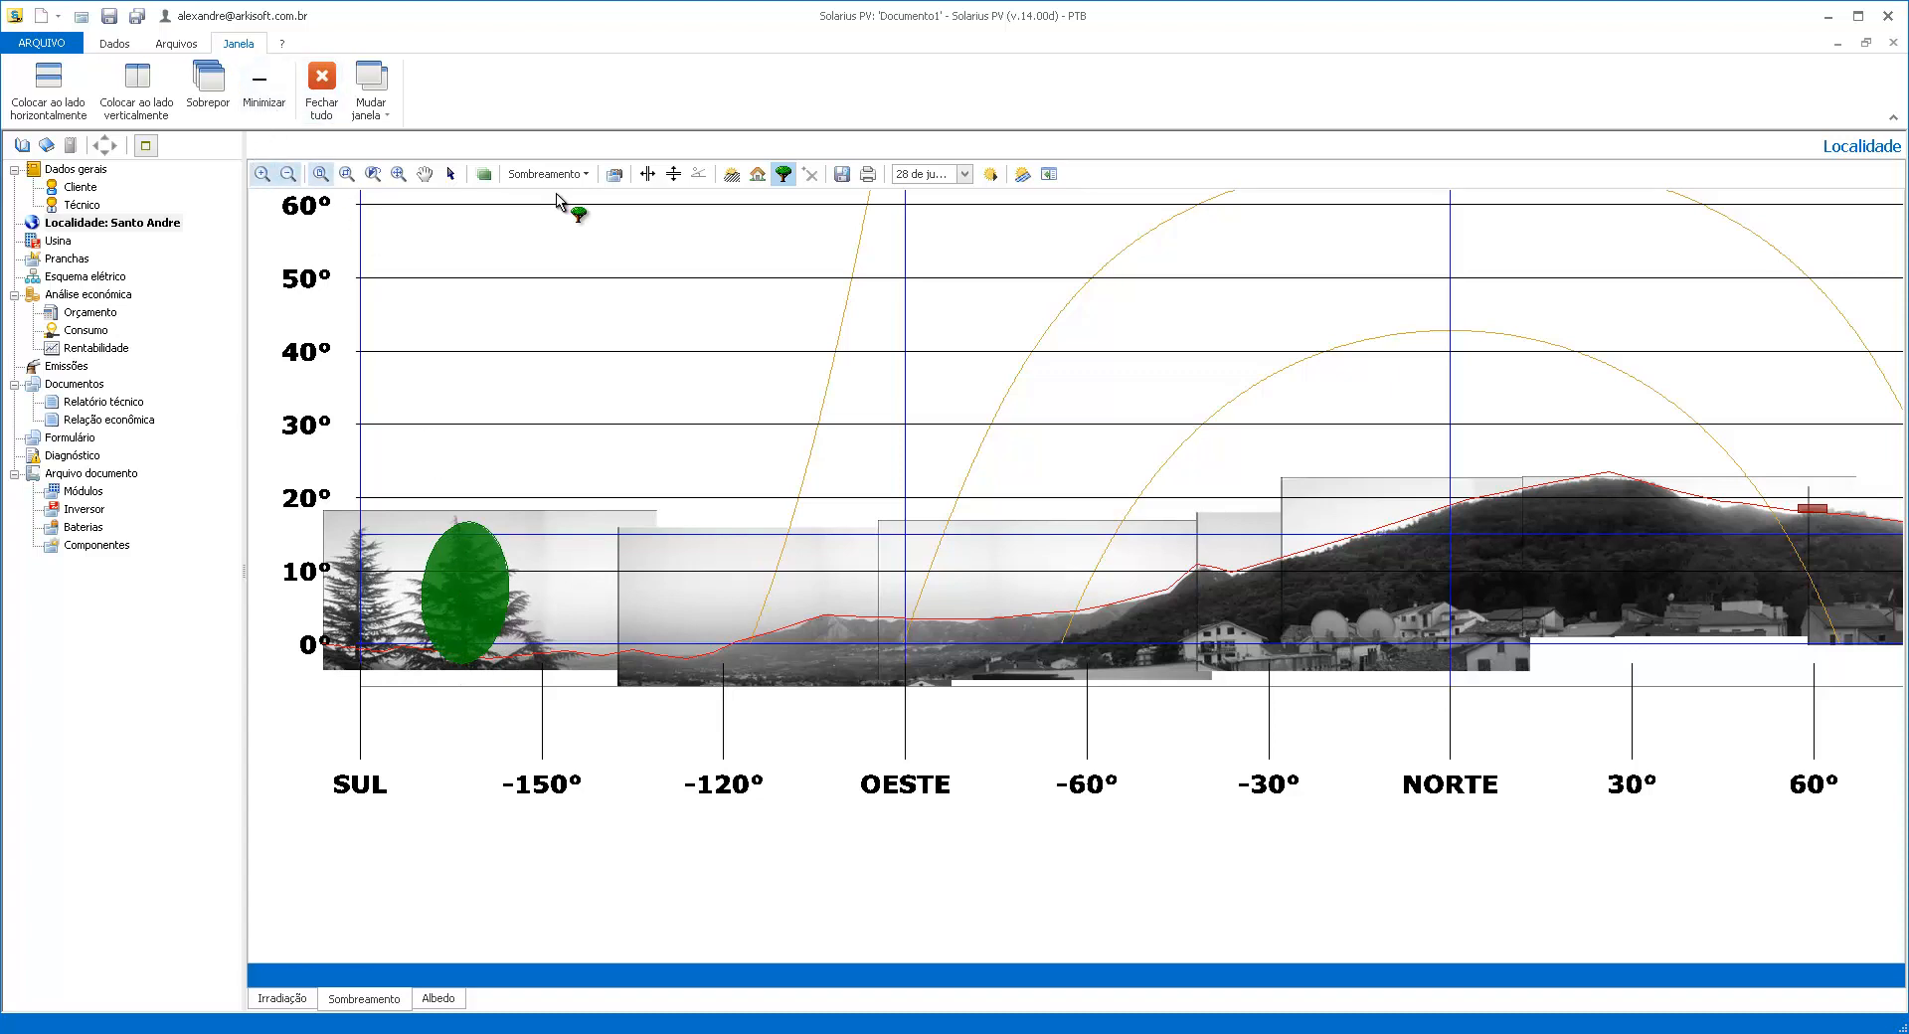
left_click(451, 174)
left_click(487, 592)
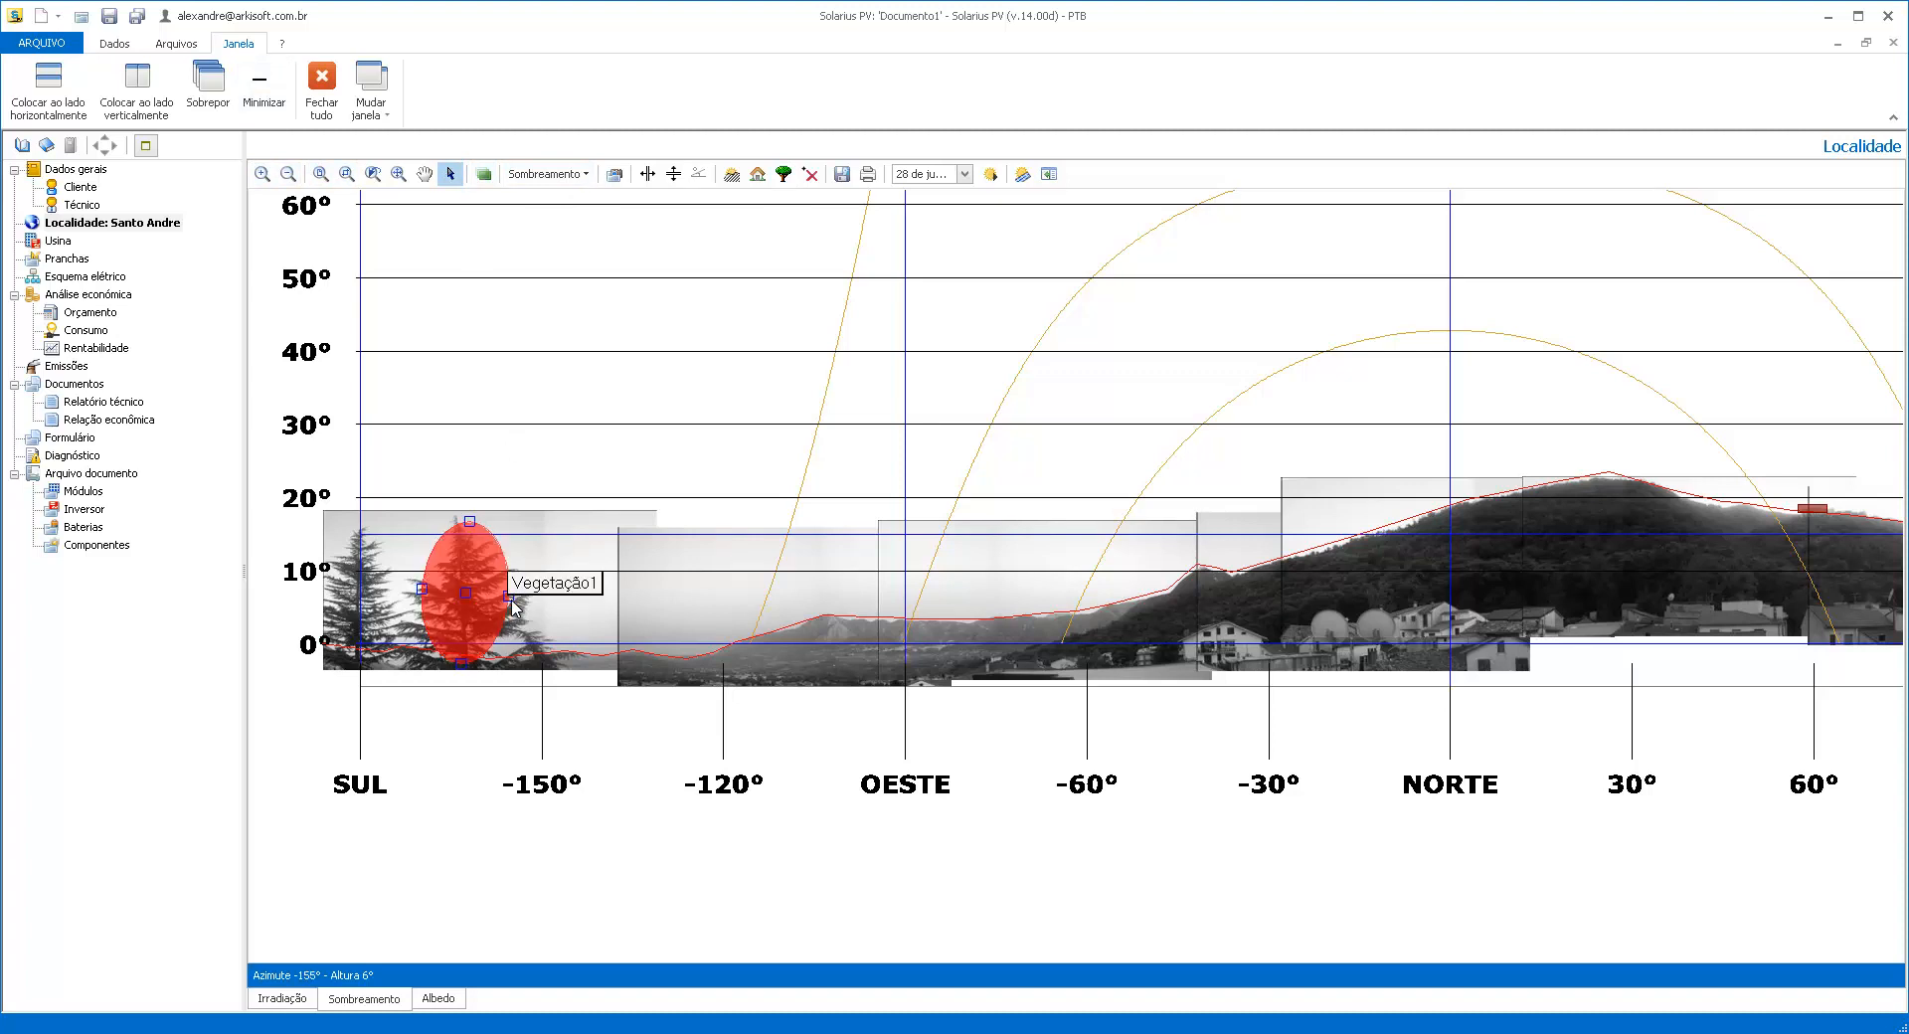
Check the solar diagram's shading coefficient and simulate the sun's daily path for the chosen date
scroll(747, 489, "down", 3)
scroll(748, 490, "up", 2)
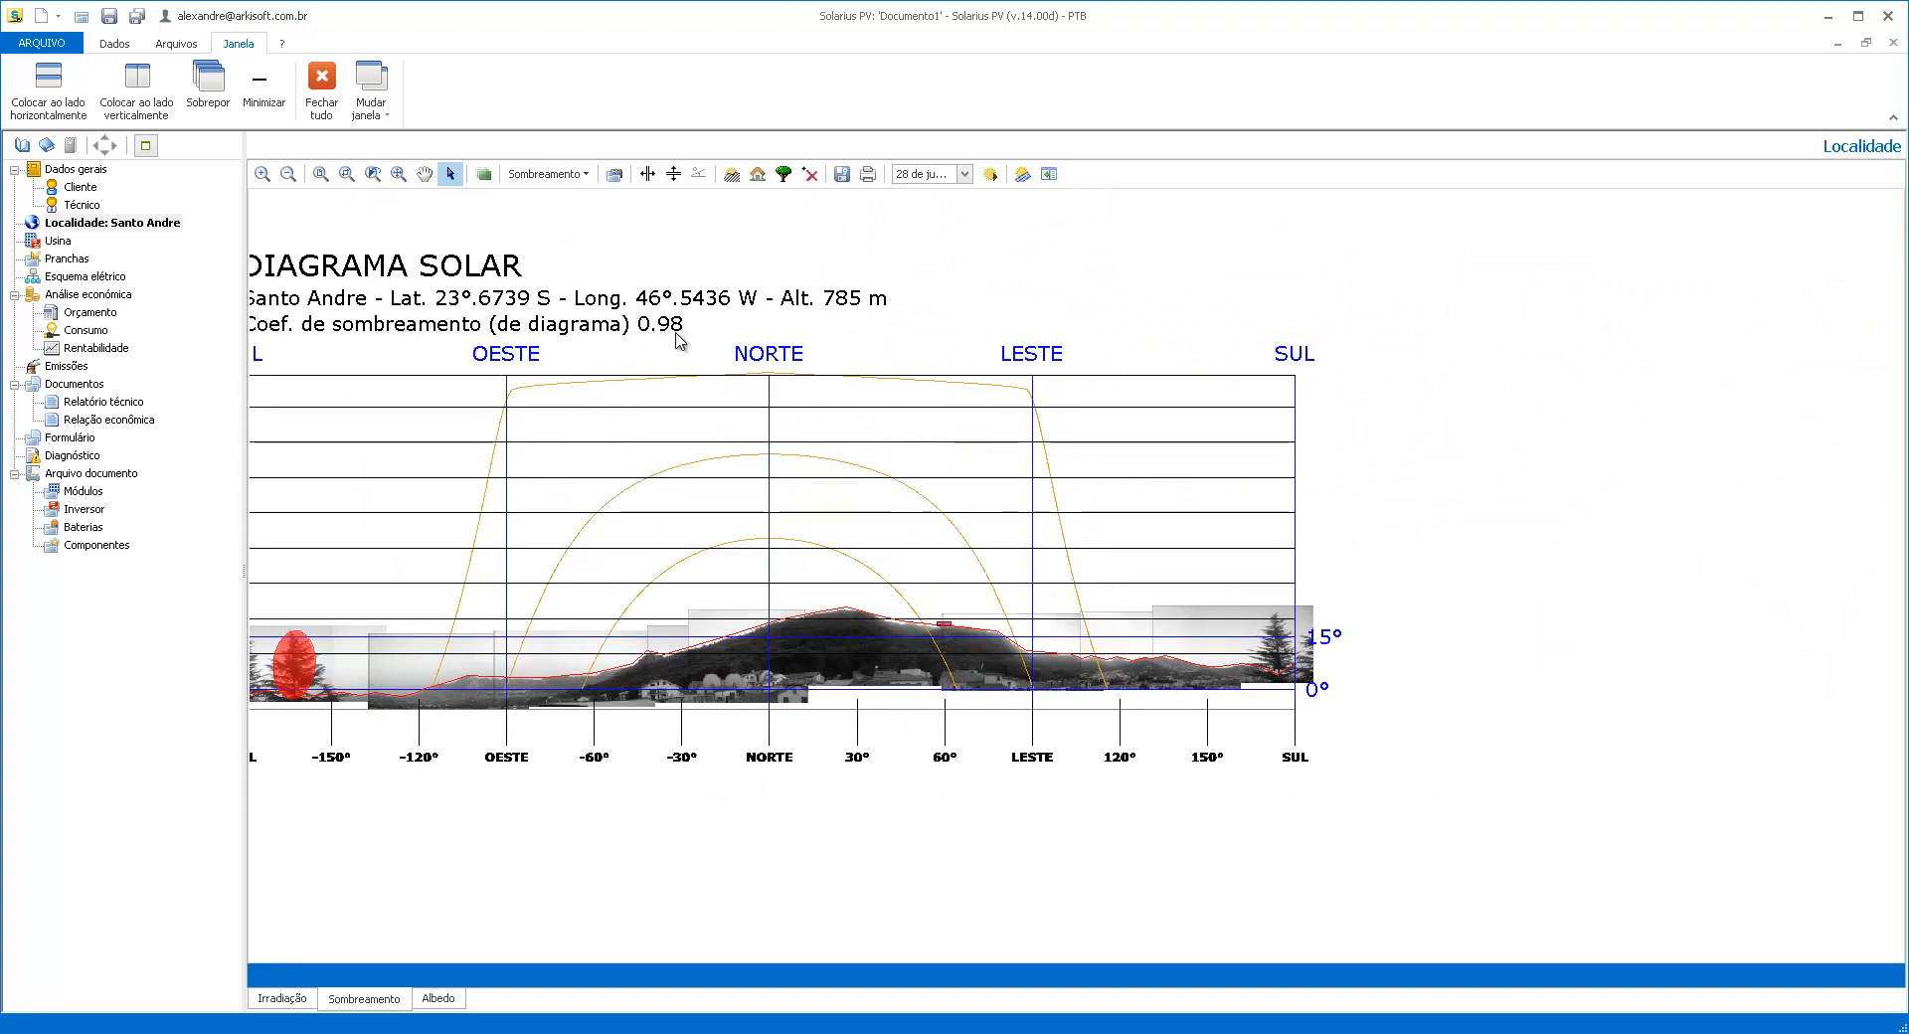
left_click(991, 175)
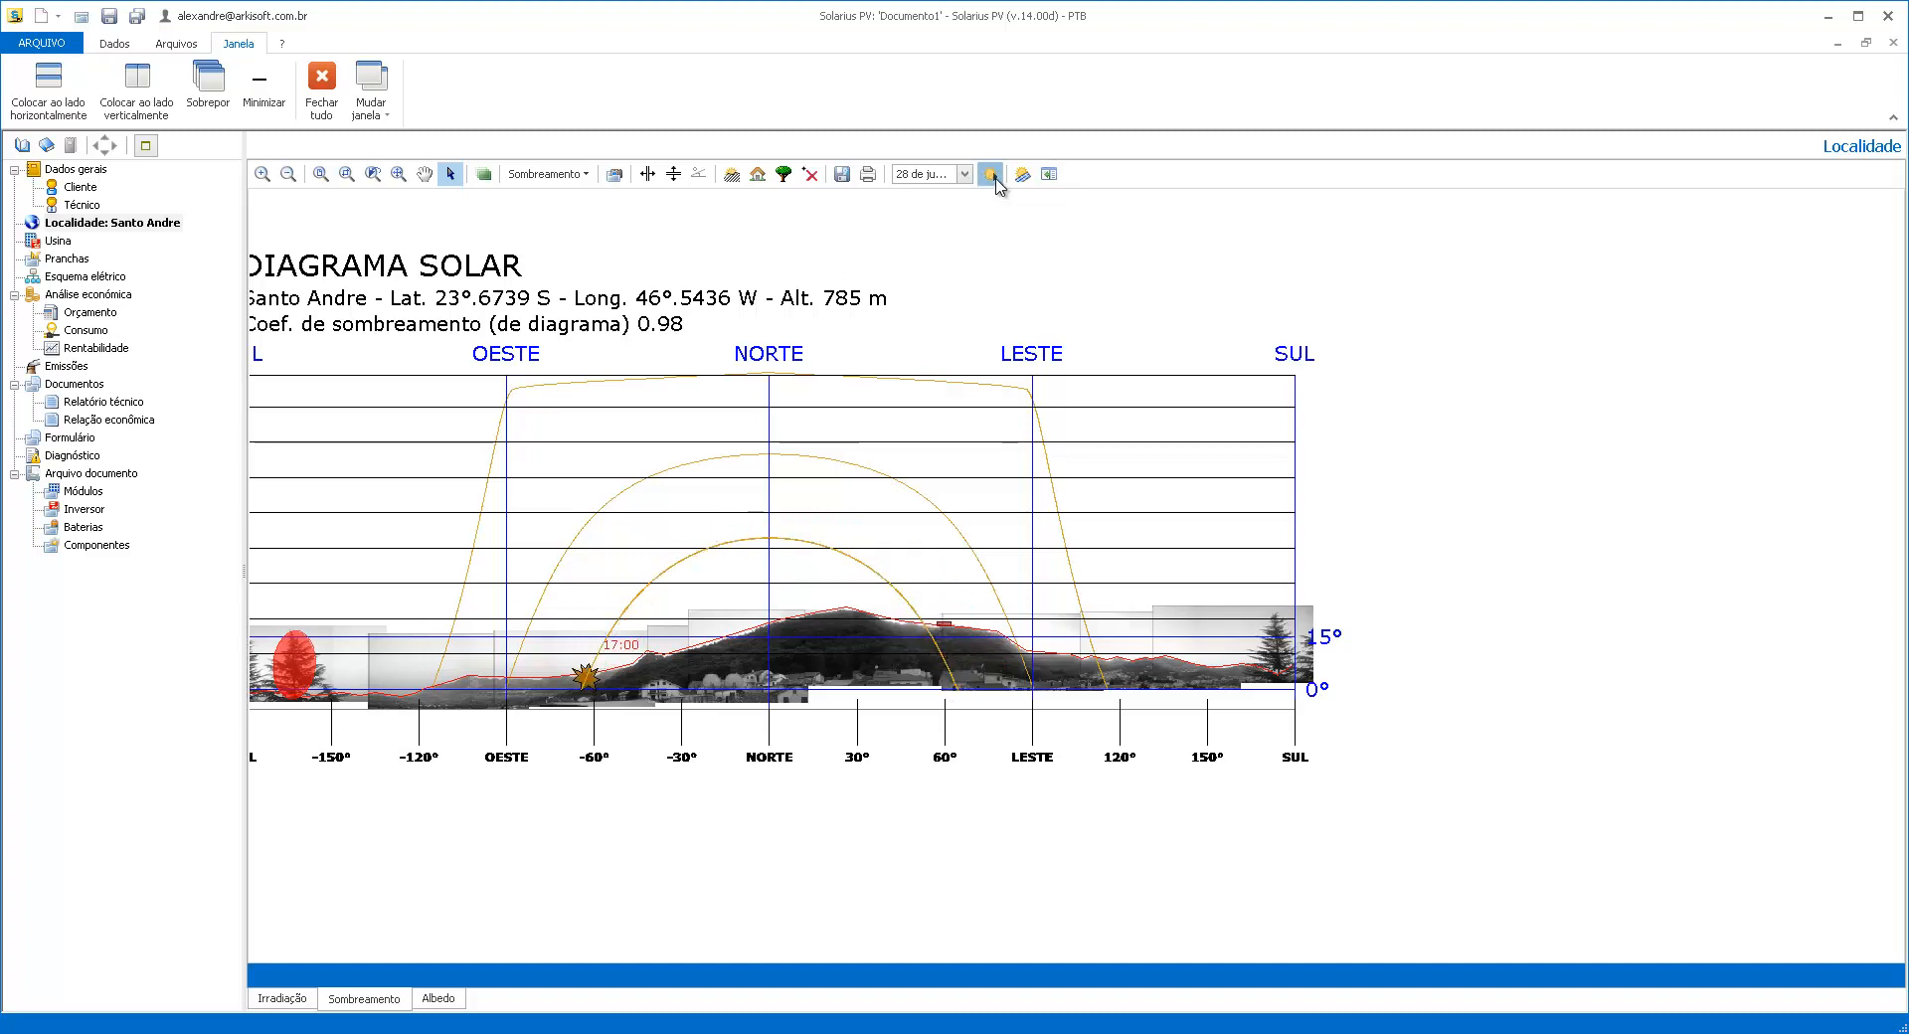
Compare the highest-yield azimuth and tilt combinations in Análise dos rendimentos, close it, and view the location's albedo values
left_click(1022, 176)
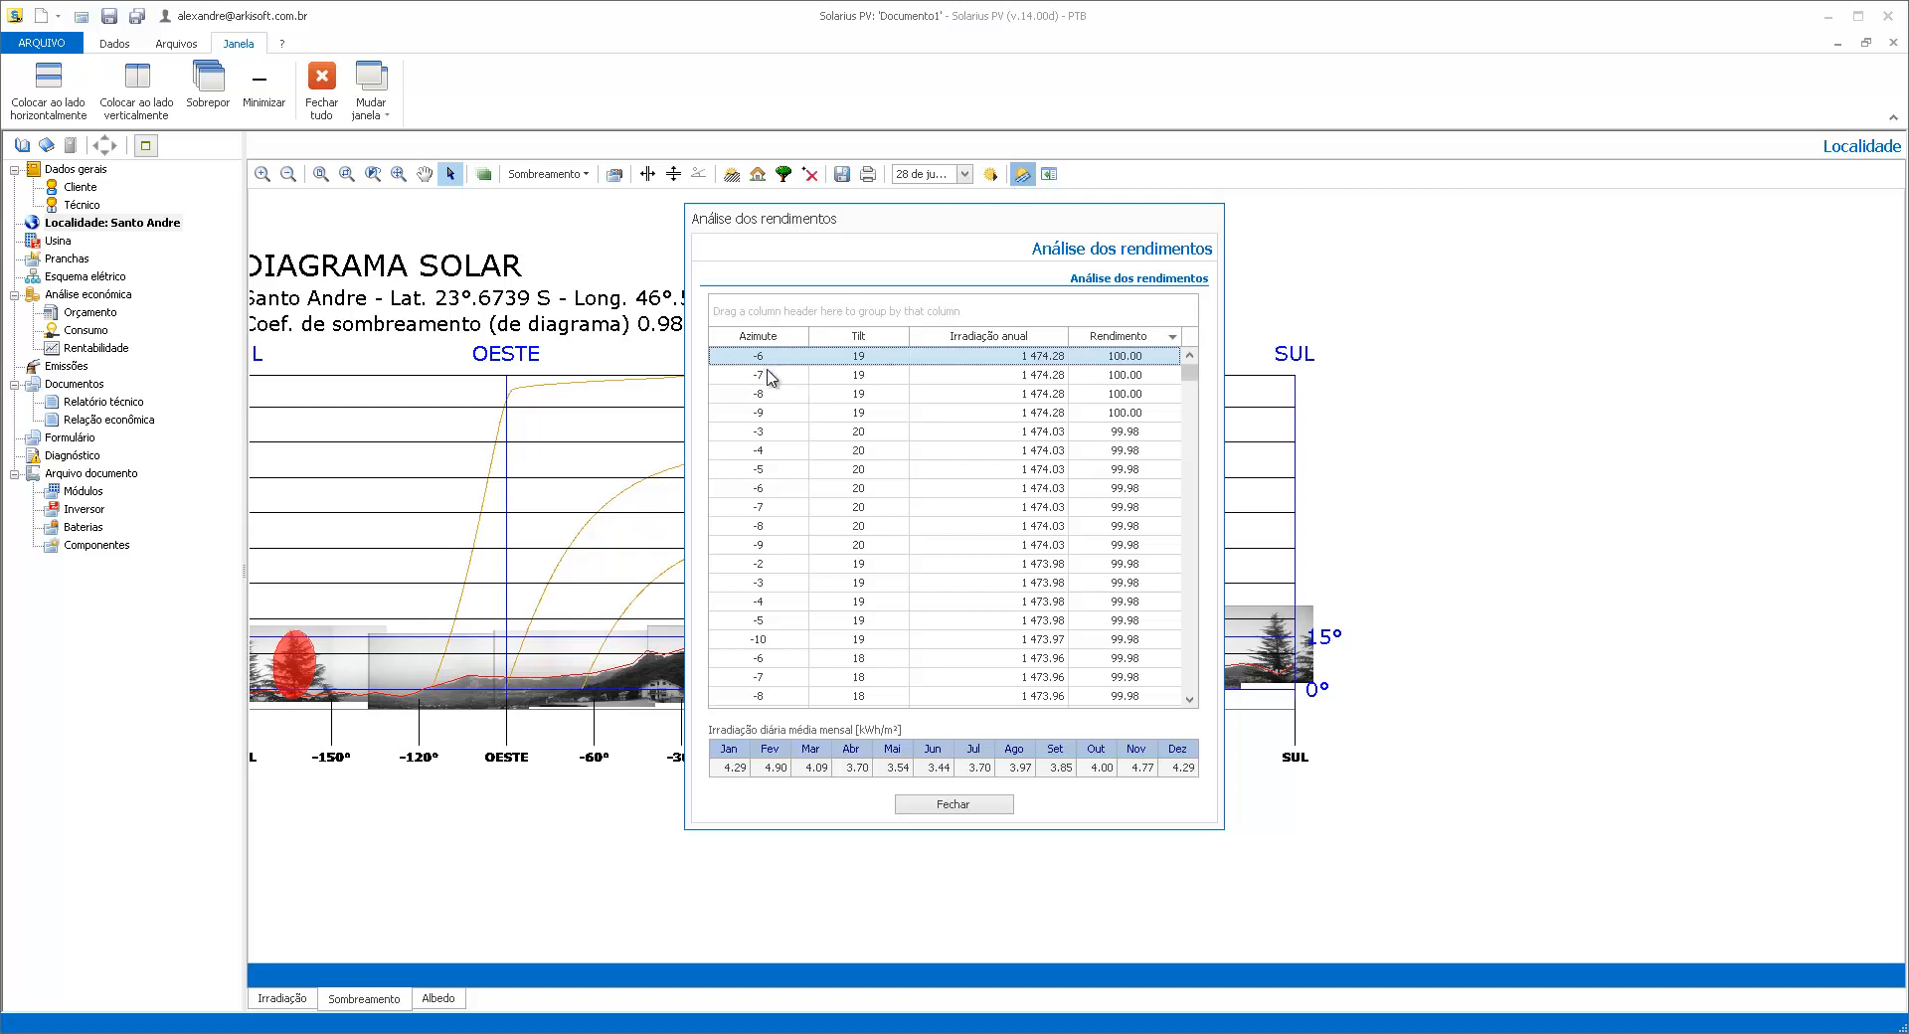
mouse_move(767, 375)
left_mouse_down()
mouse_move(780, 432)
mouse_move(773, 390)
left_mouse_up()
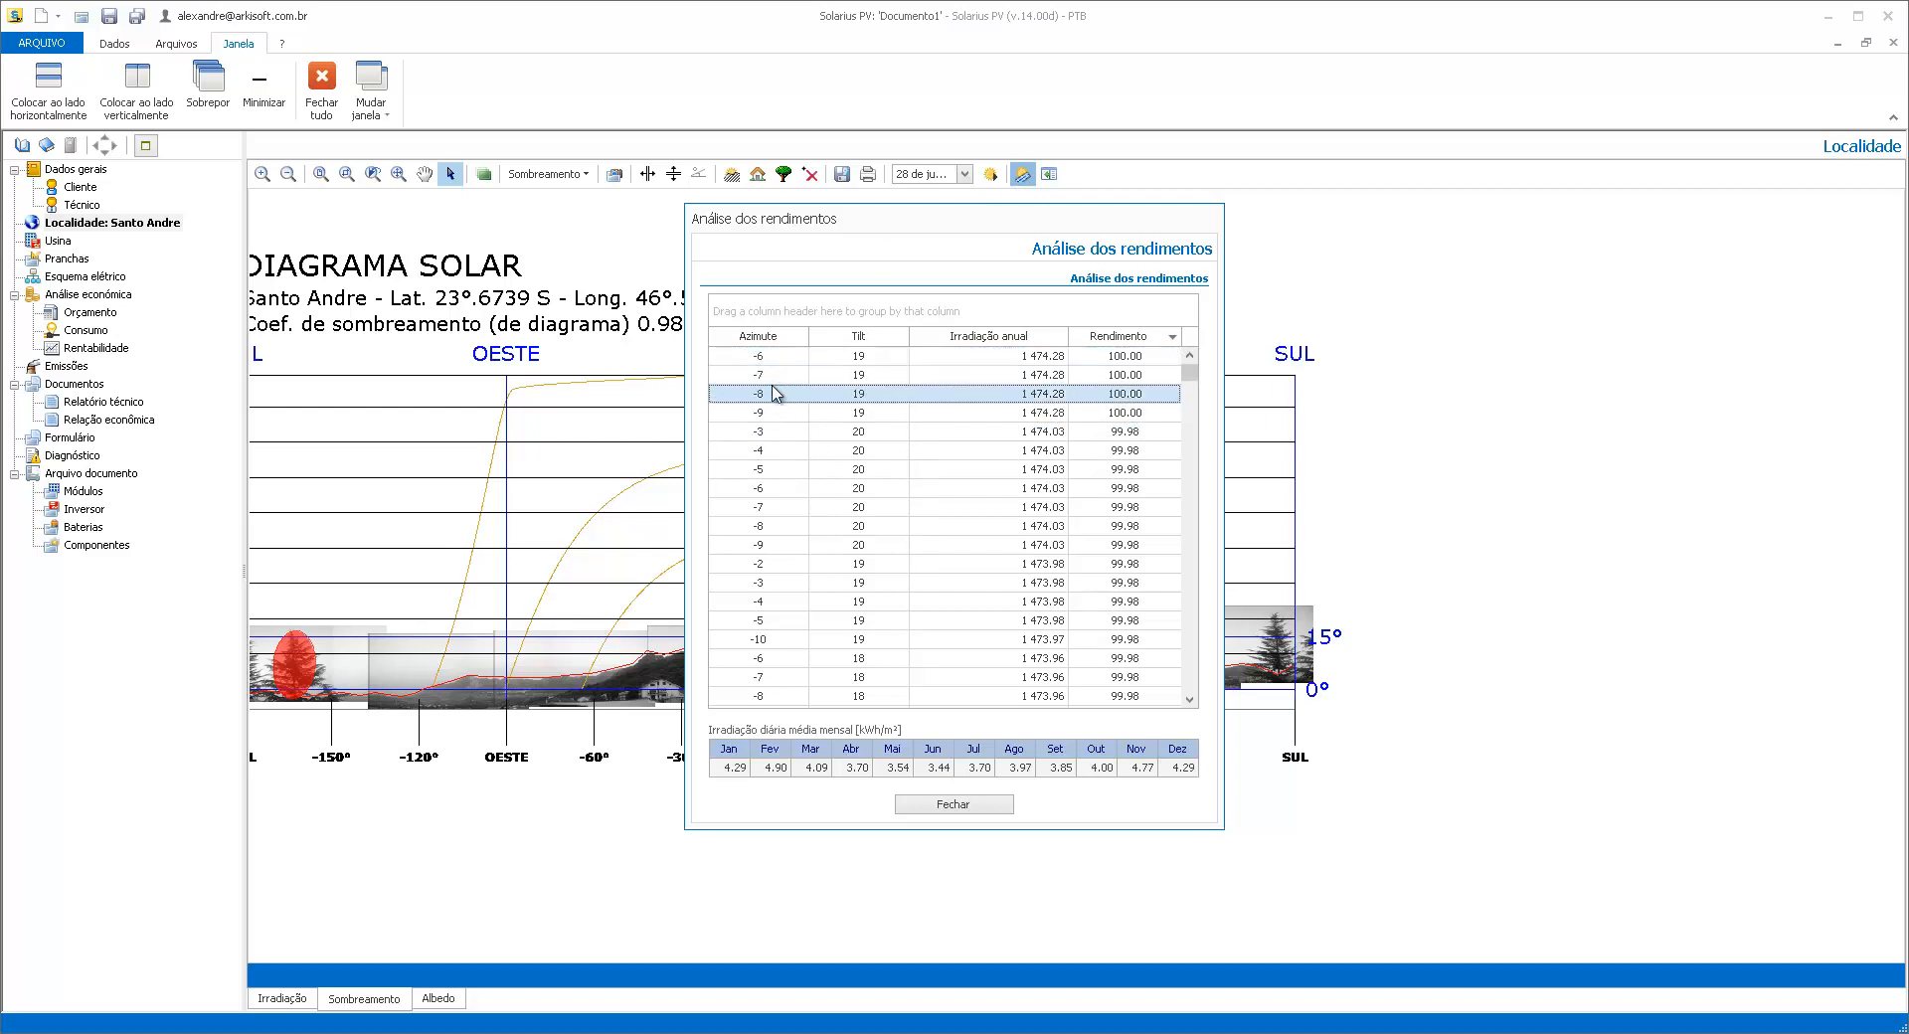
left_click(1024, 360)
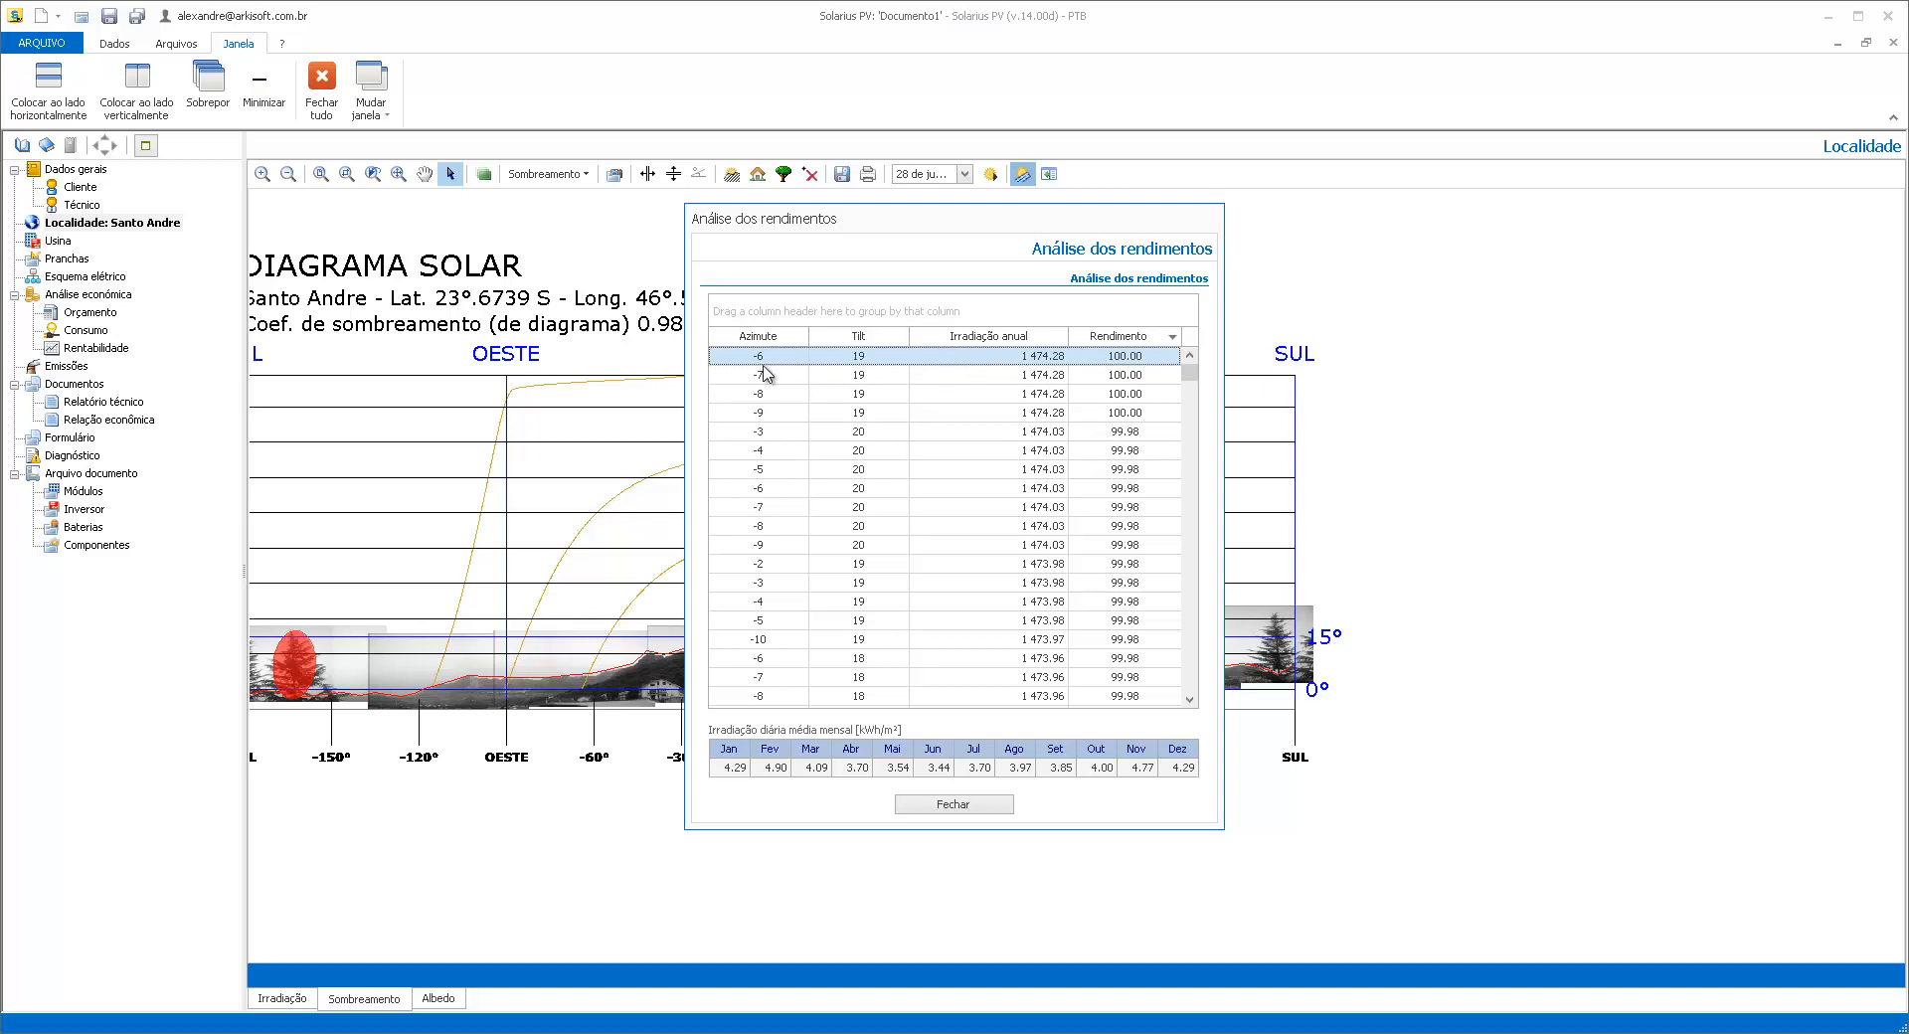
left_click_drag(845, 375, 847, 418)
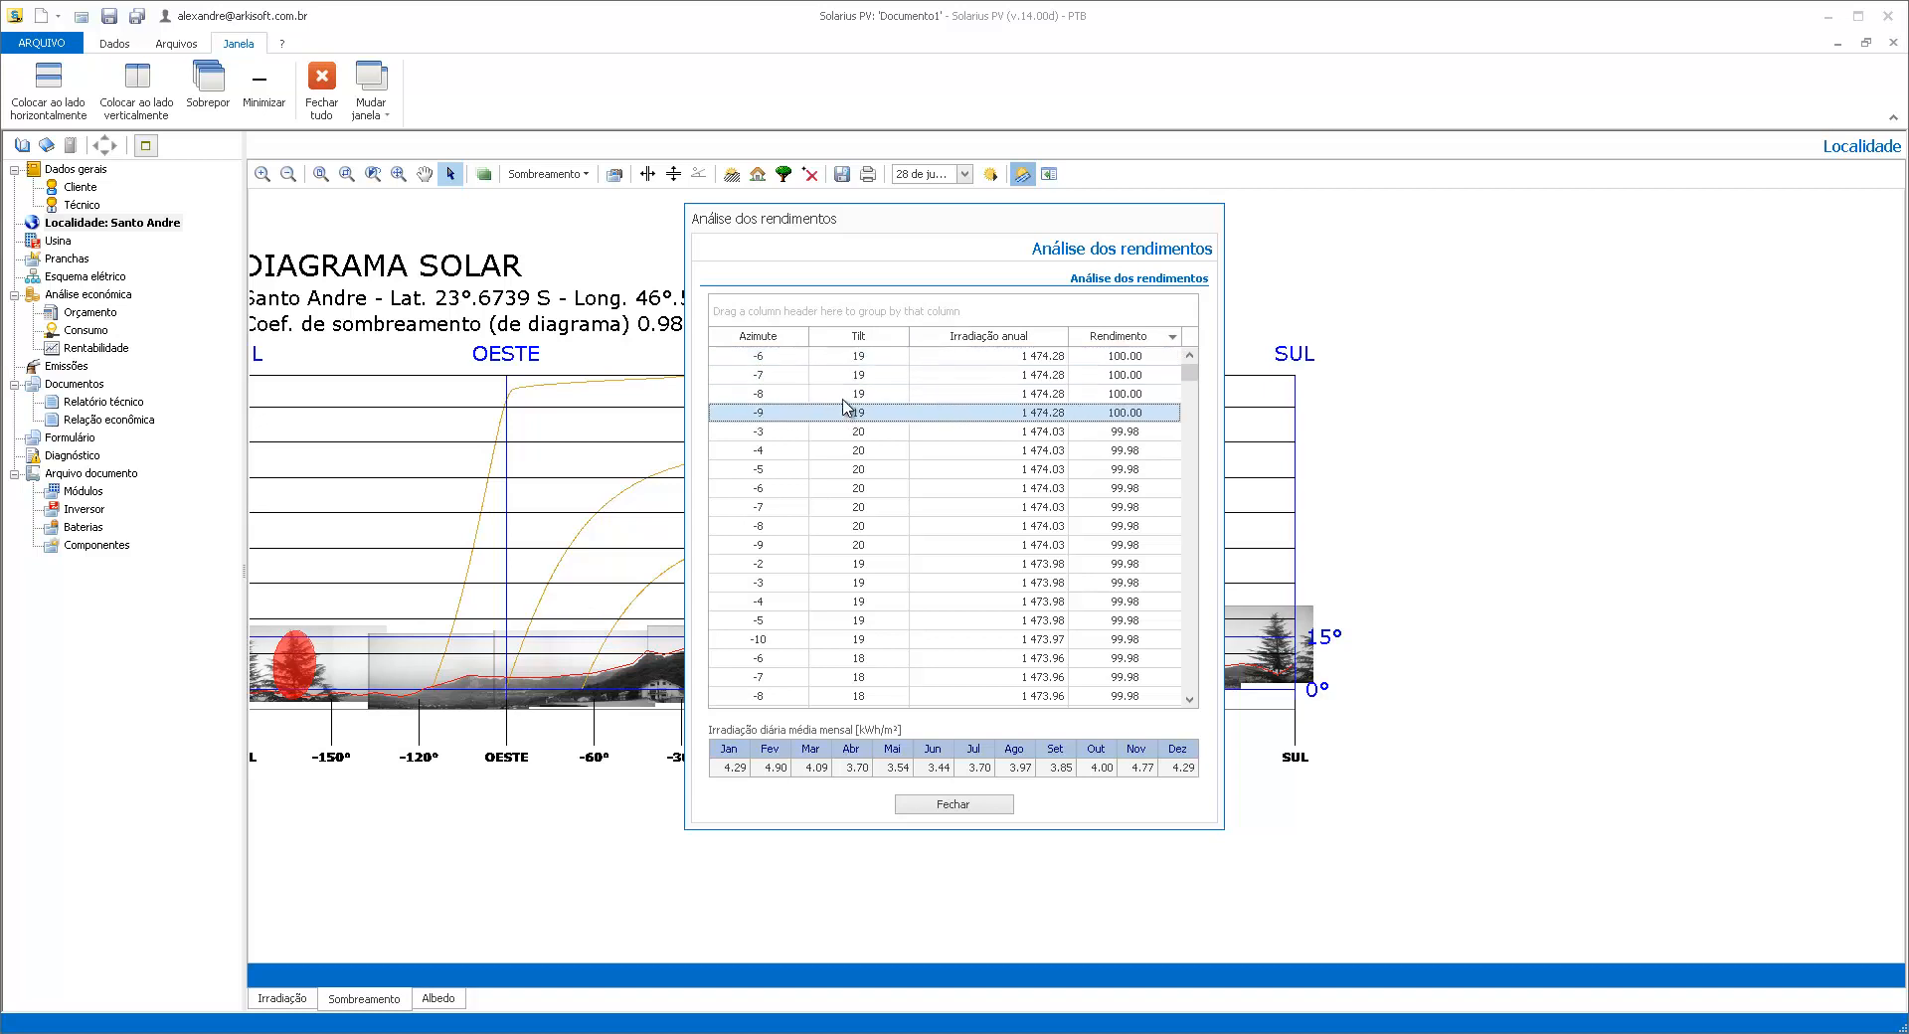
left_click(775, 360)
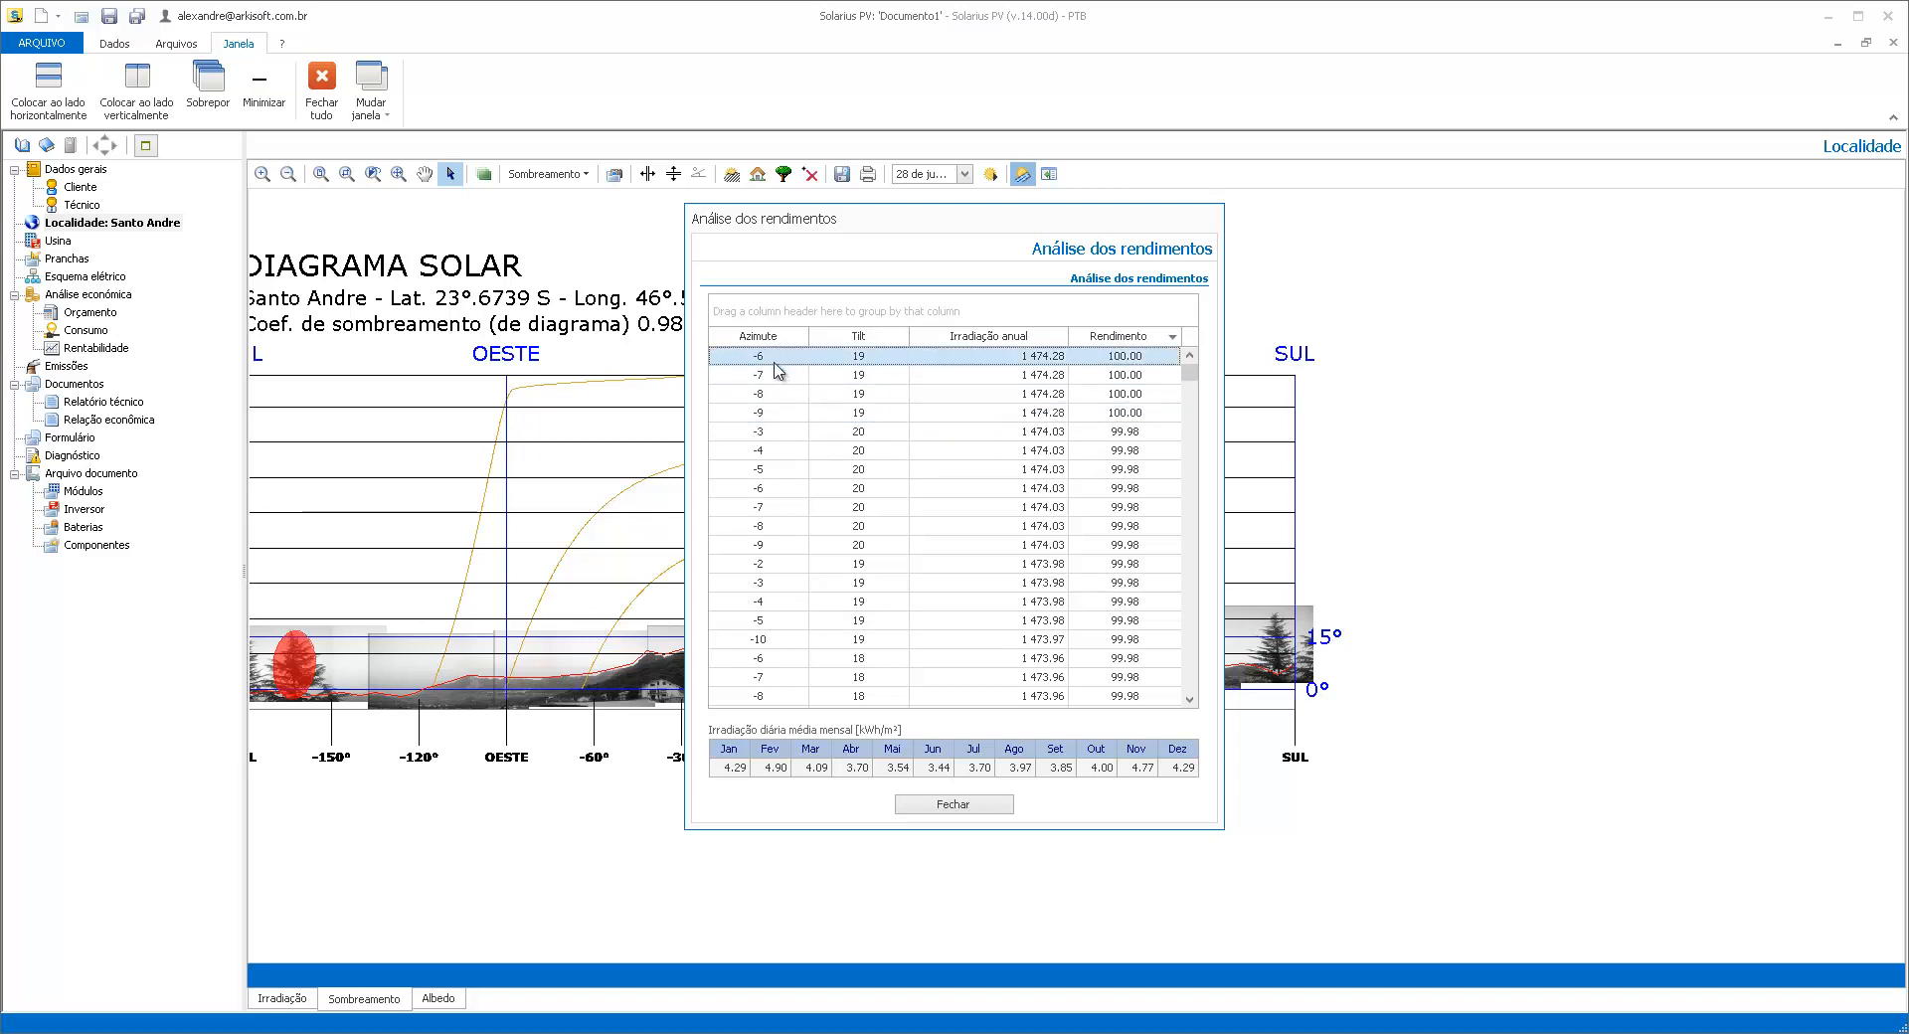
left_click(795, 415)
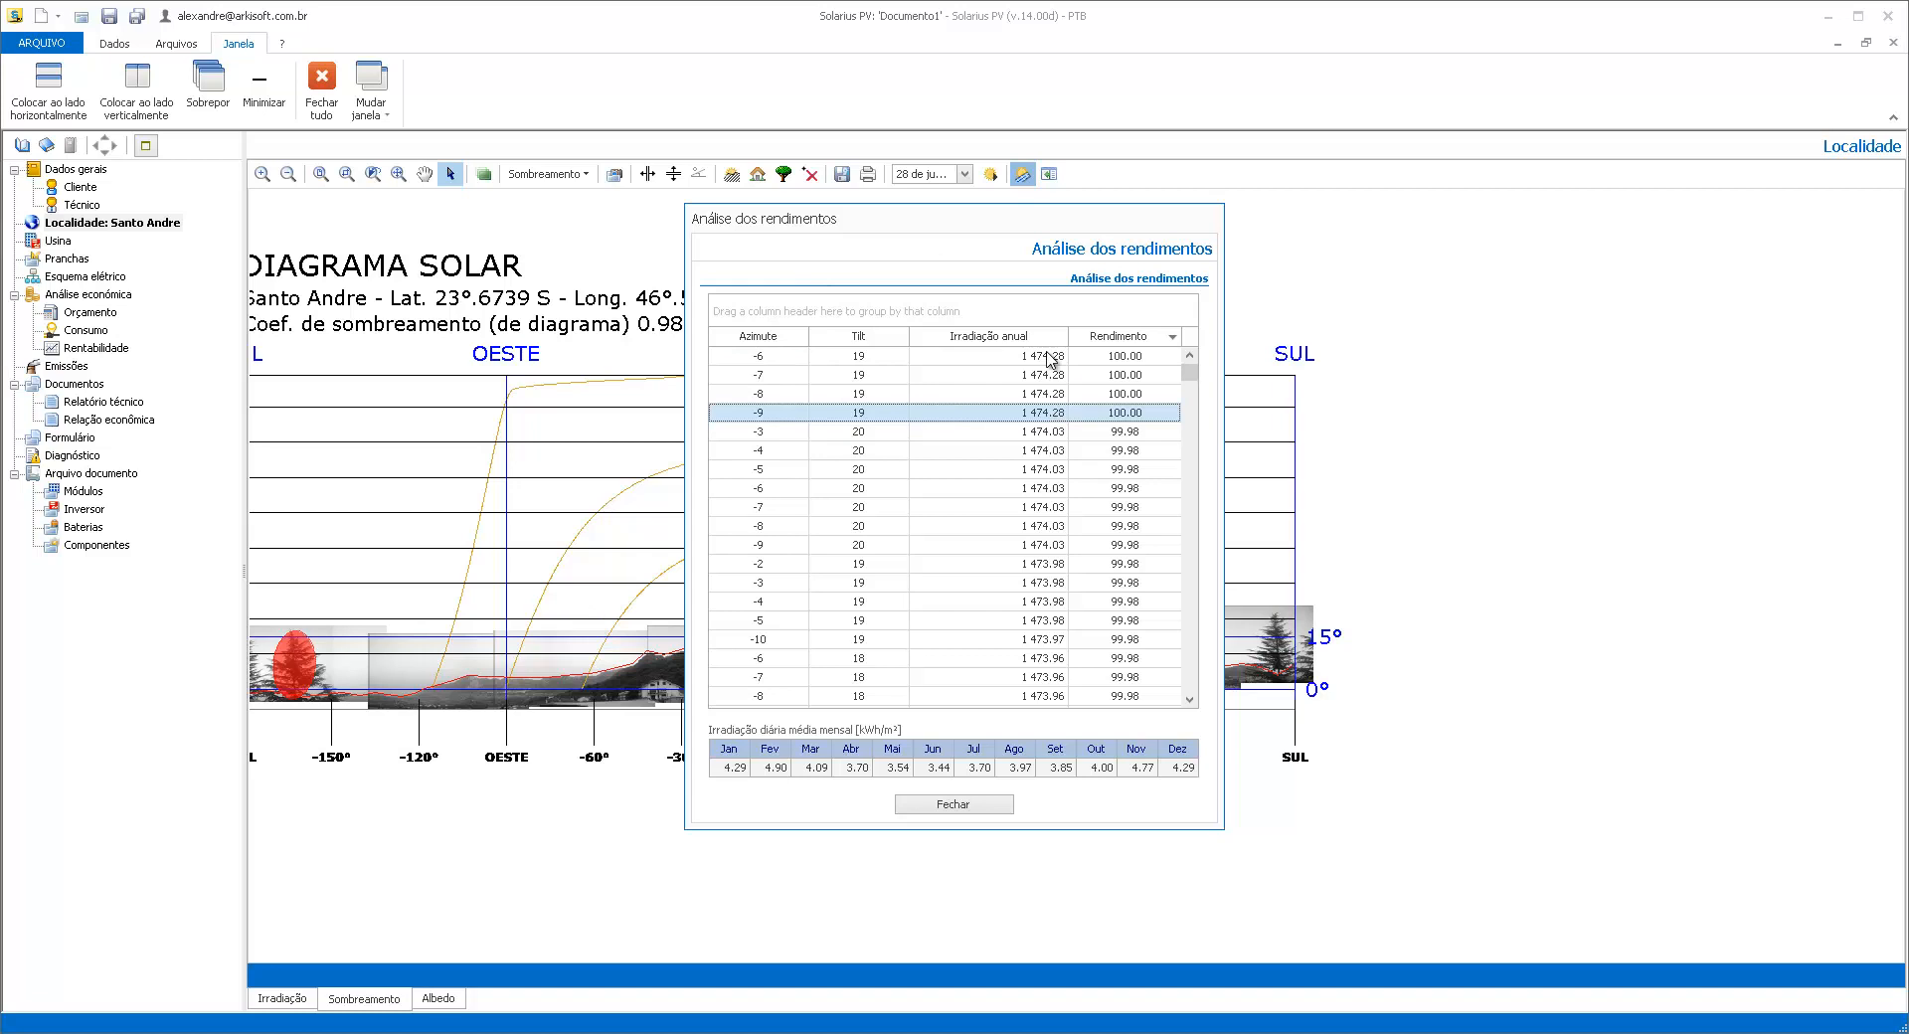
left_click(952, 805)
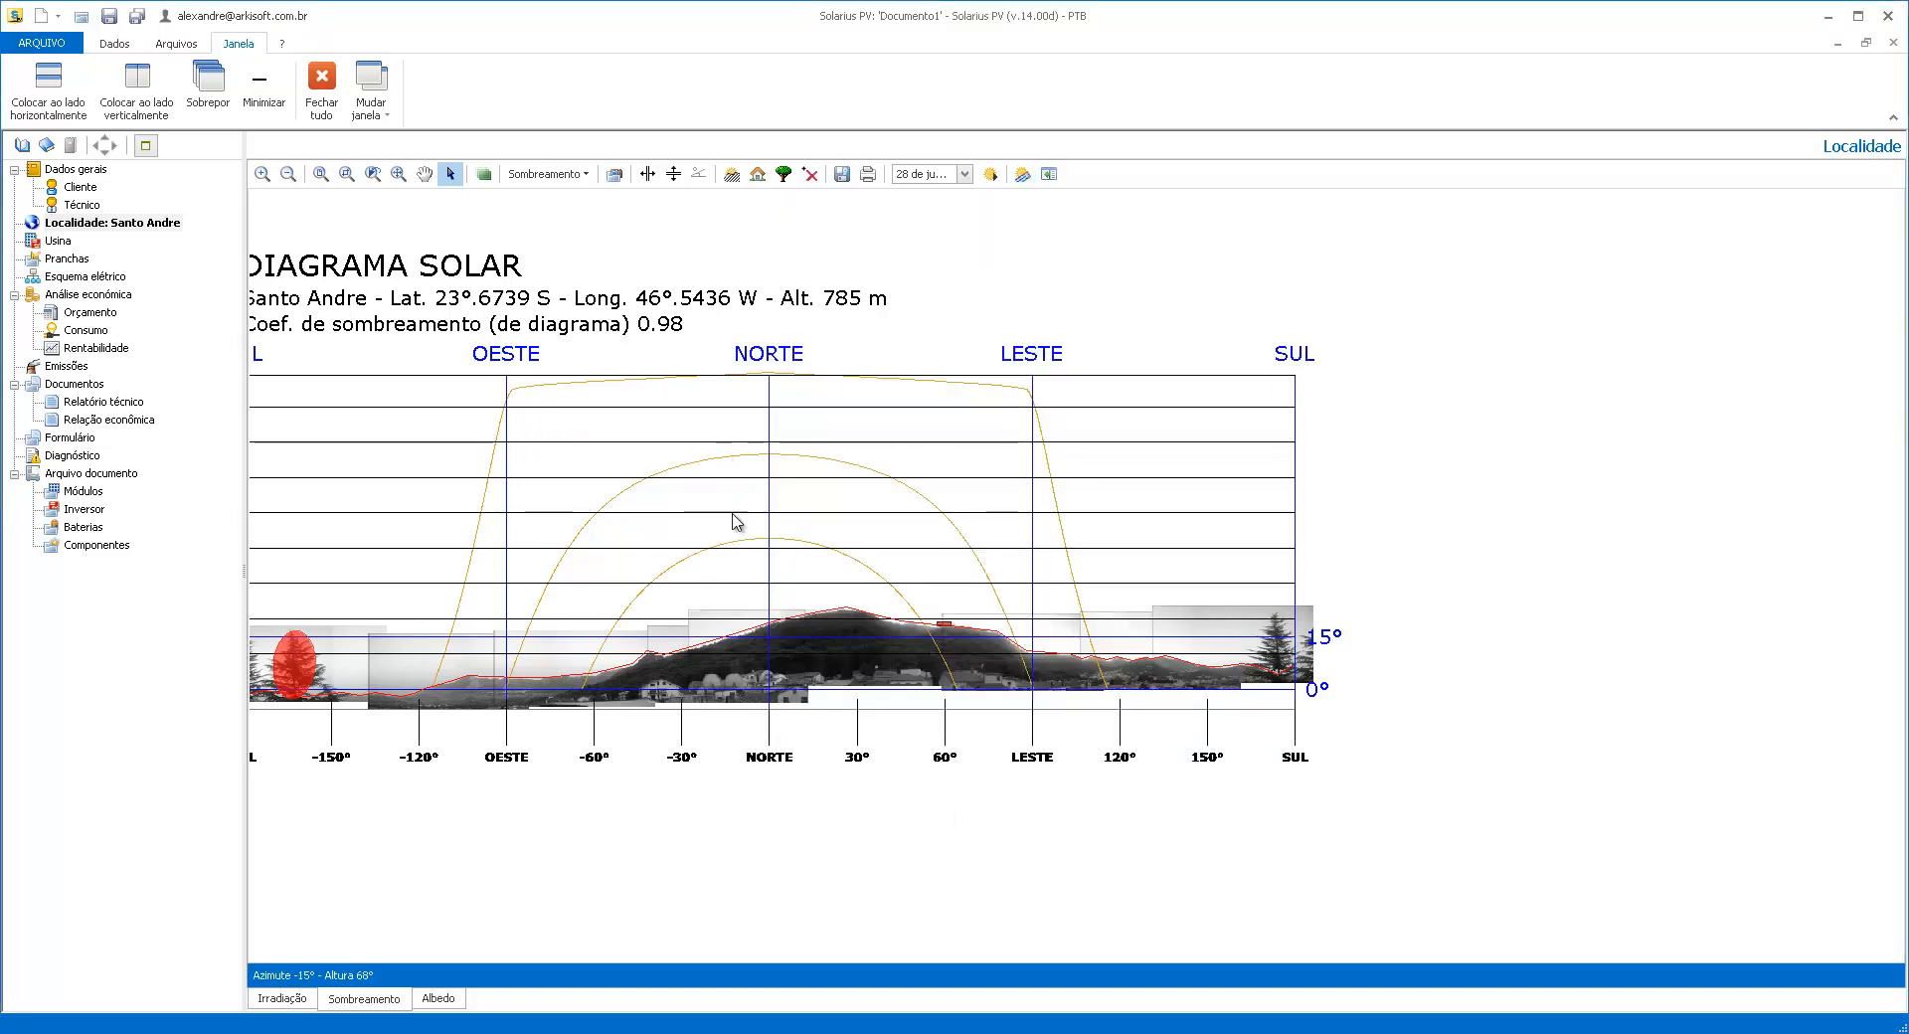
left_click(439, 1000)
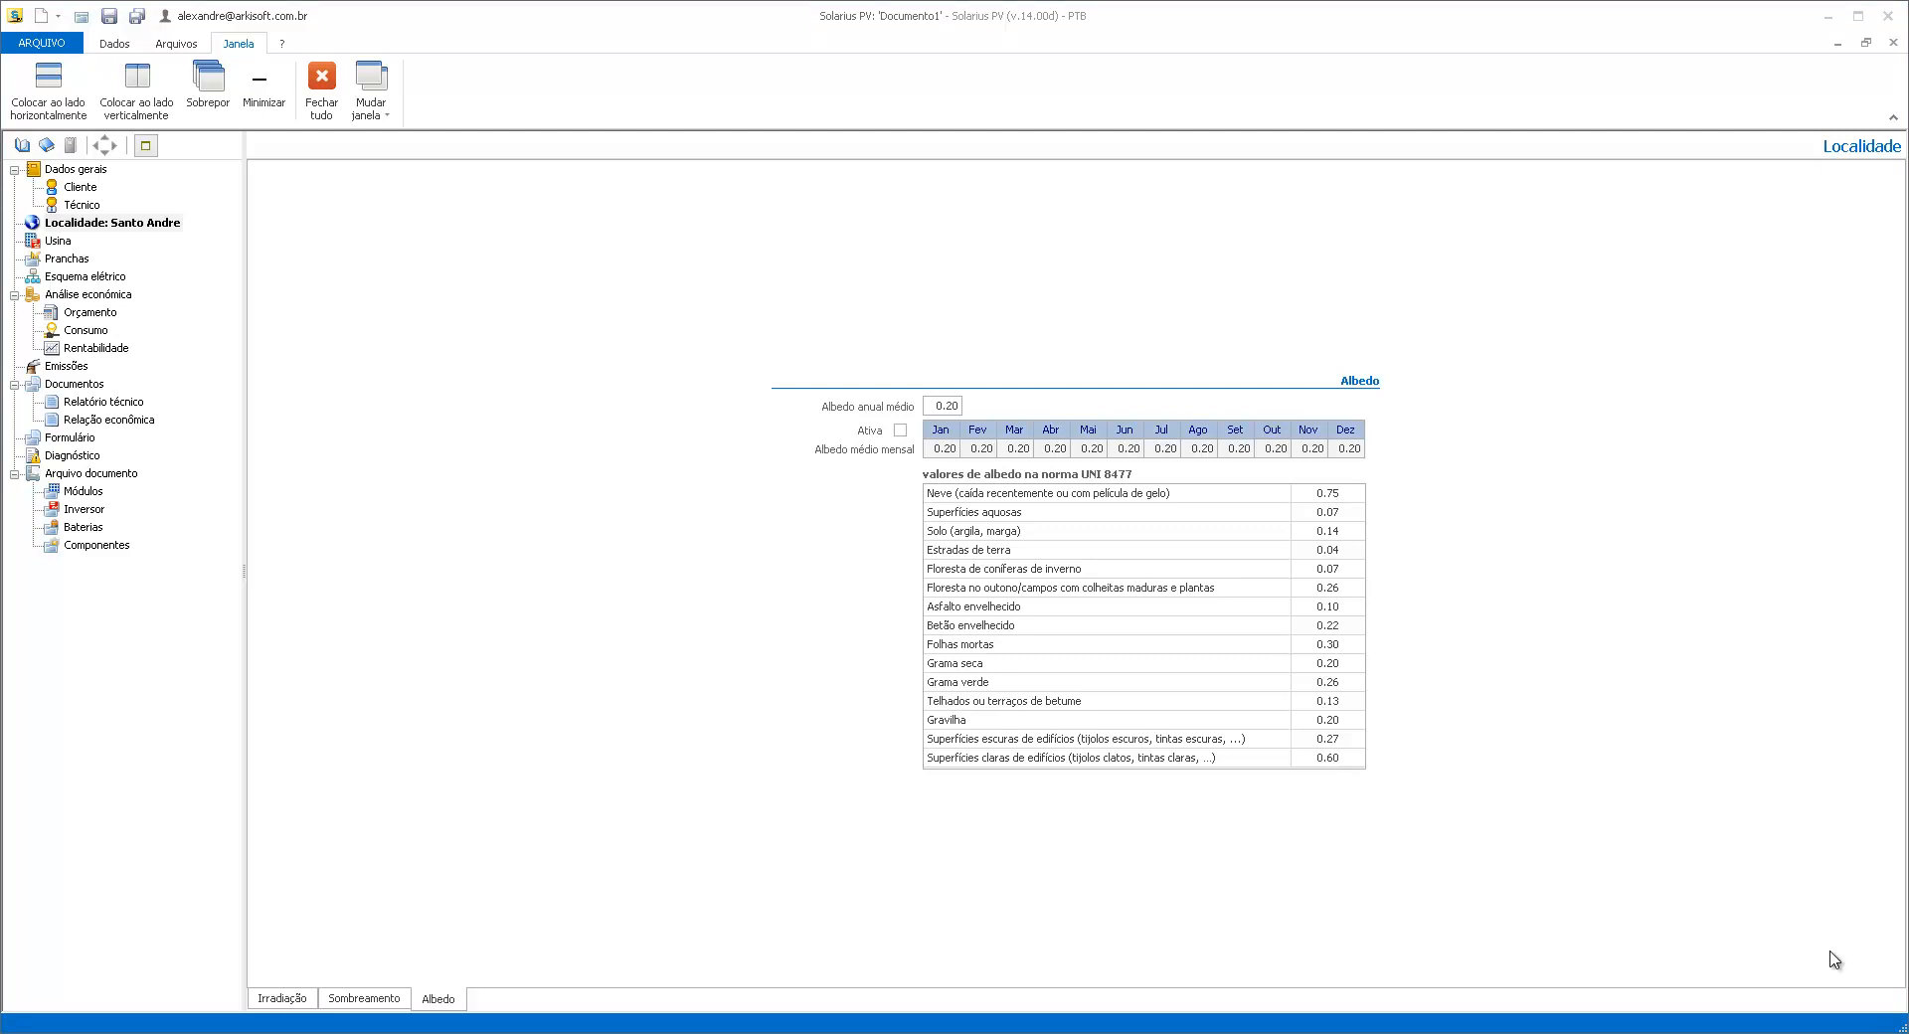
Name the plant Usina Nome in its general data, and keep the connection type as Monofásico em baixa tensão
left_click(60, 241)
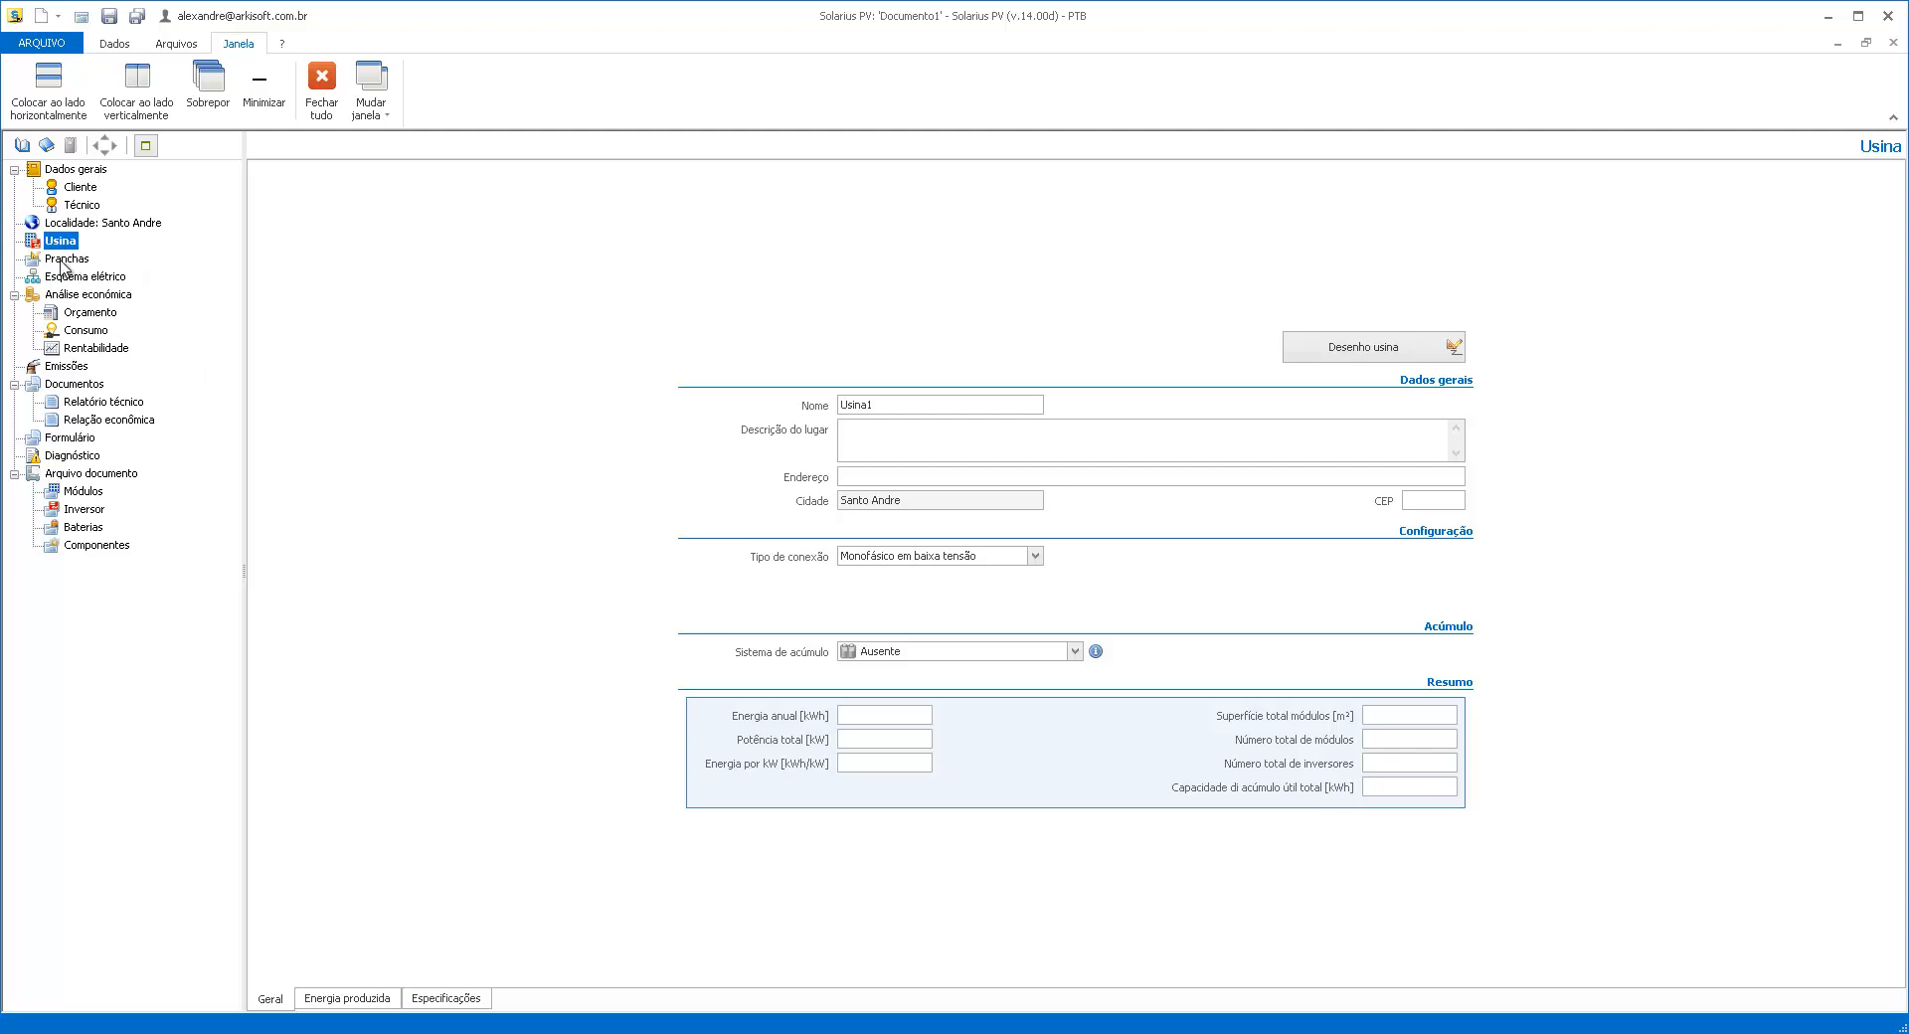
left_click(909, 407)
left_click(885, 479)
left_click(971, 559)
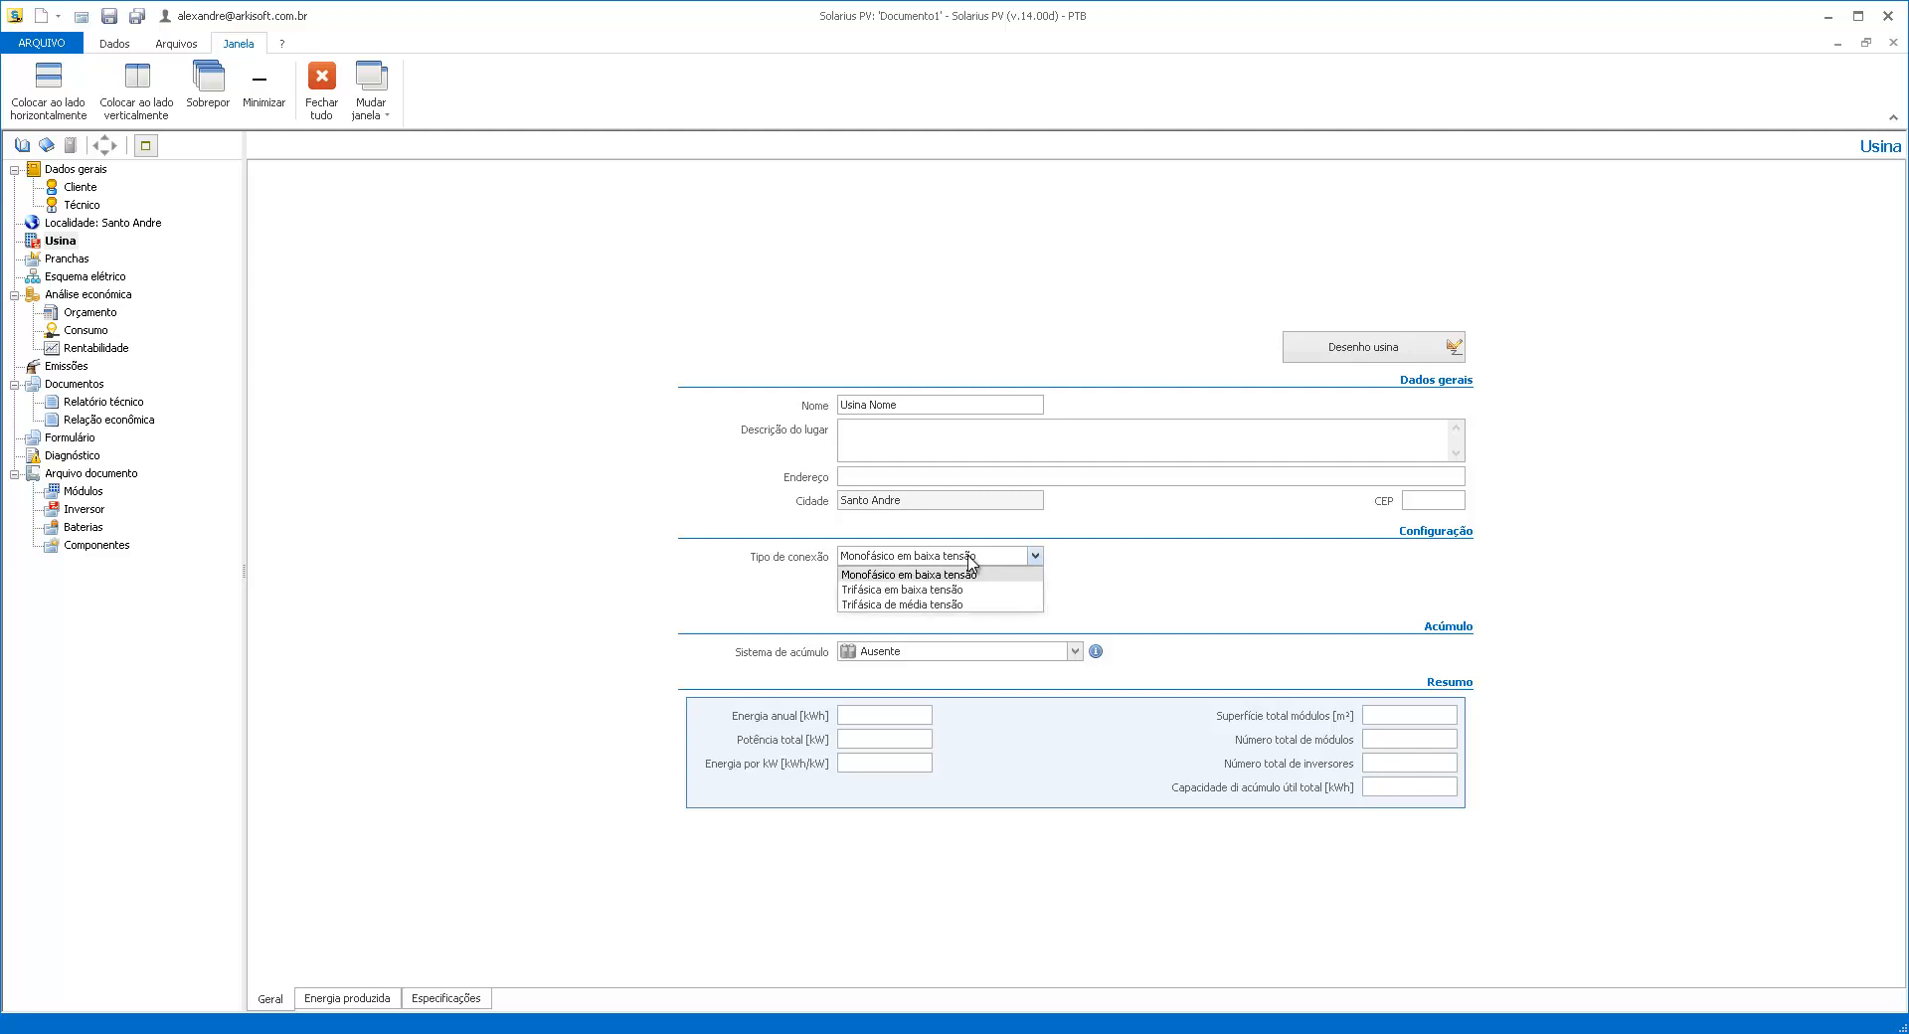
left_click(971, 562)
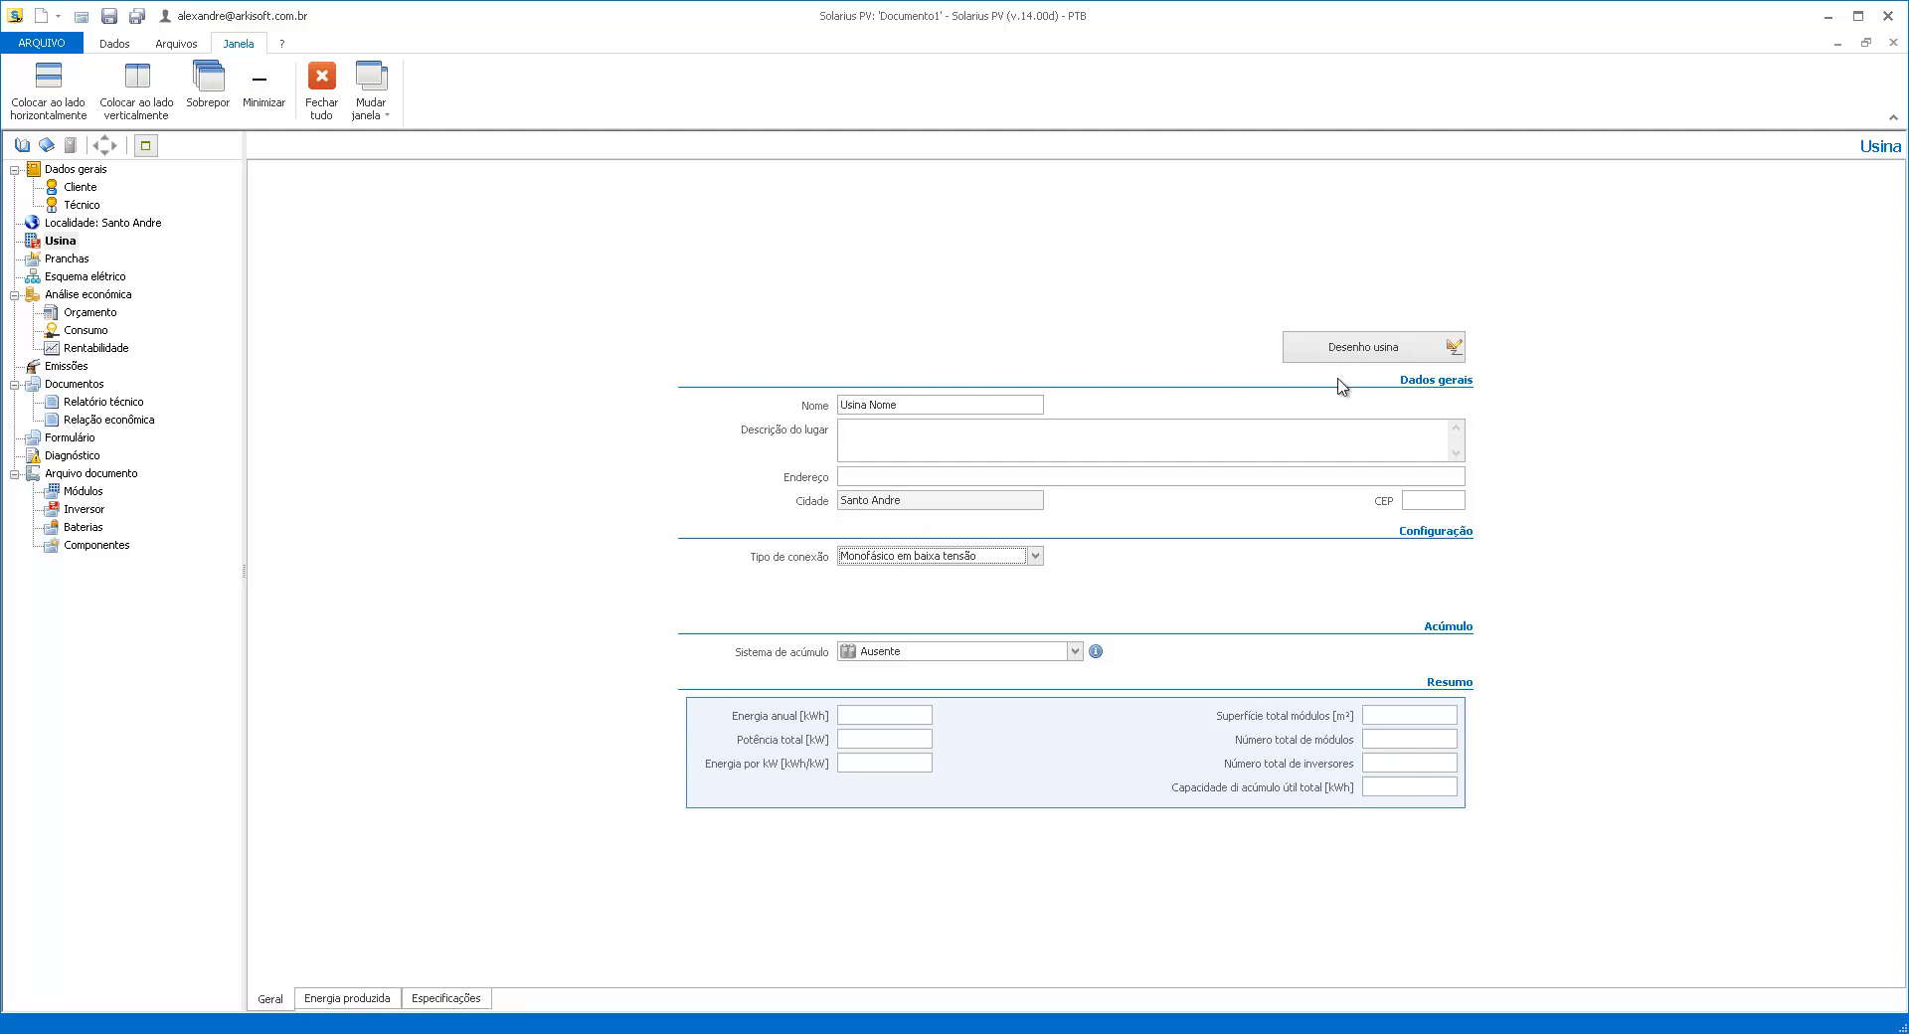
Create a plant drawing sheet named Prancha1 and start the assisted drawing of a new generator on it
left_click(1380, 354)
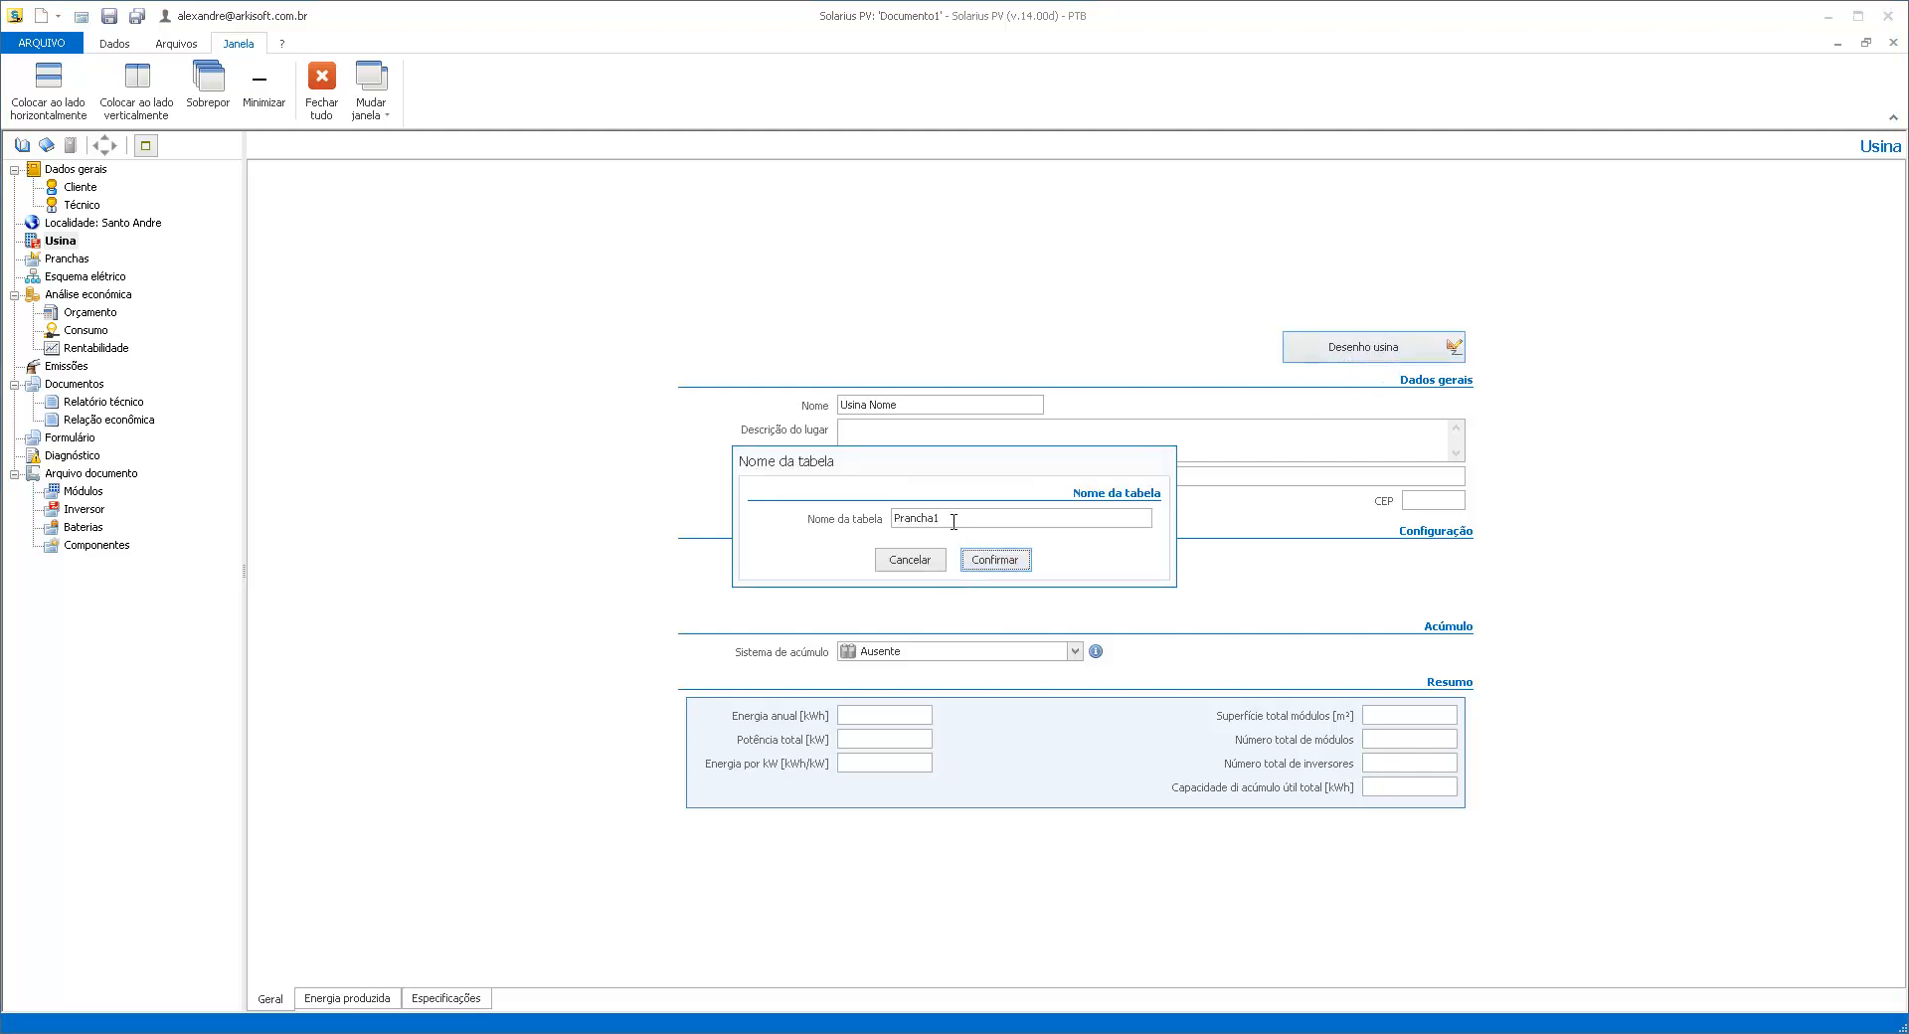
left_click(997, 562)
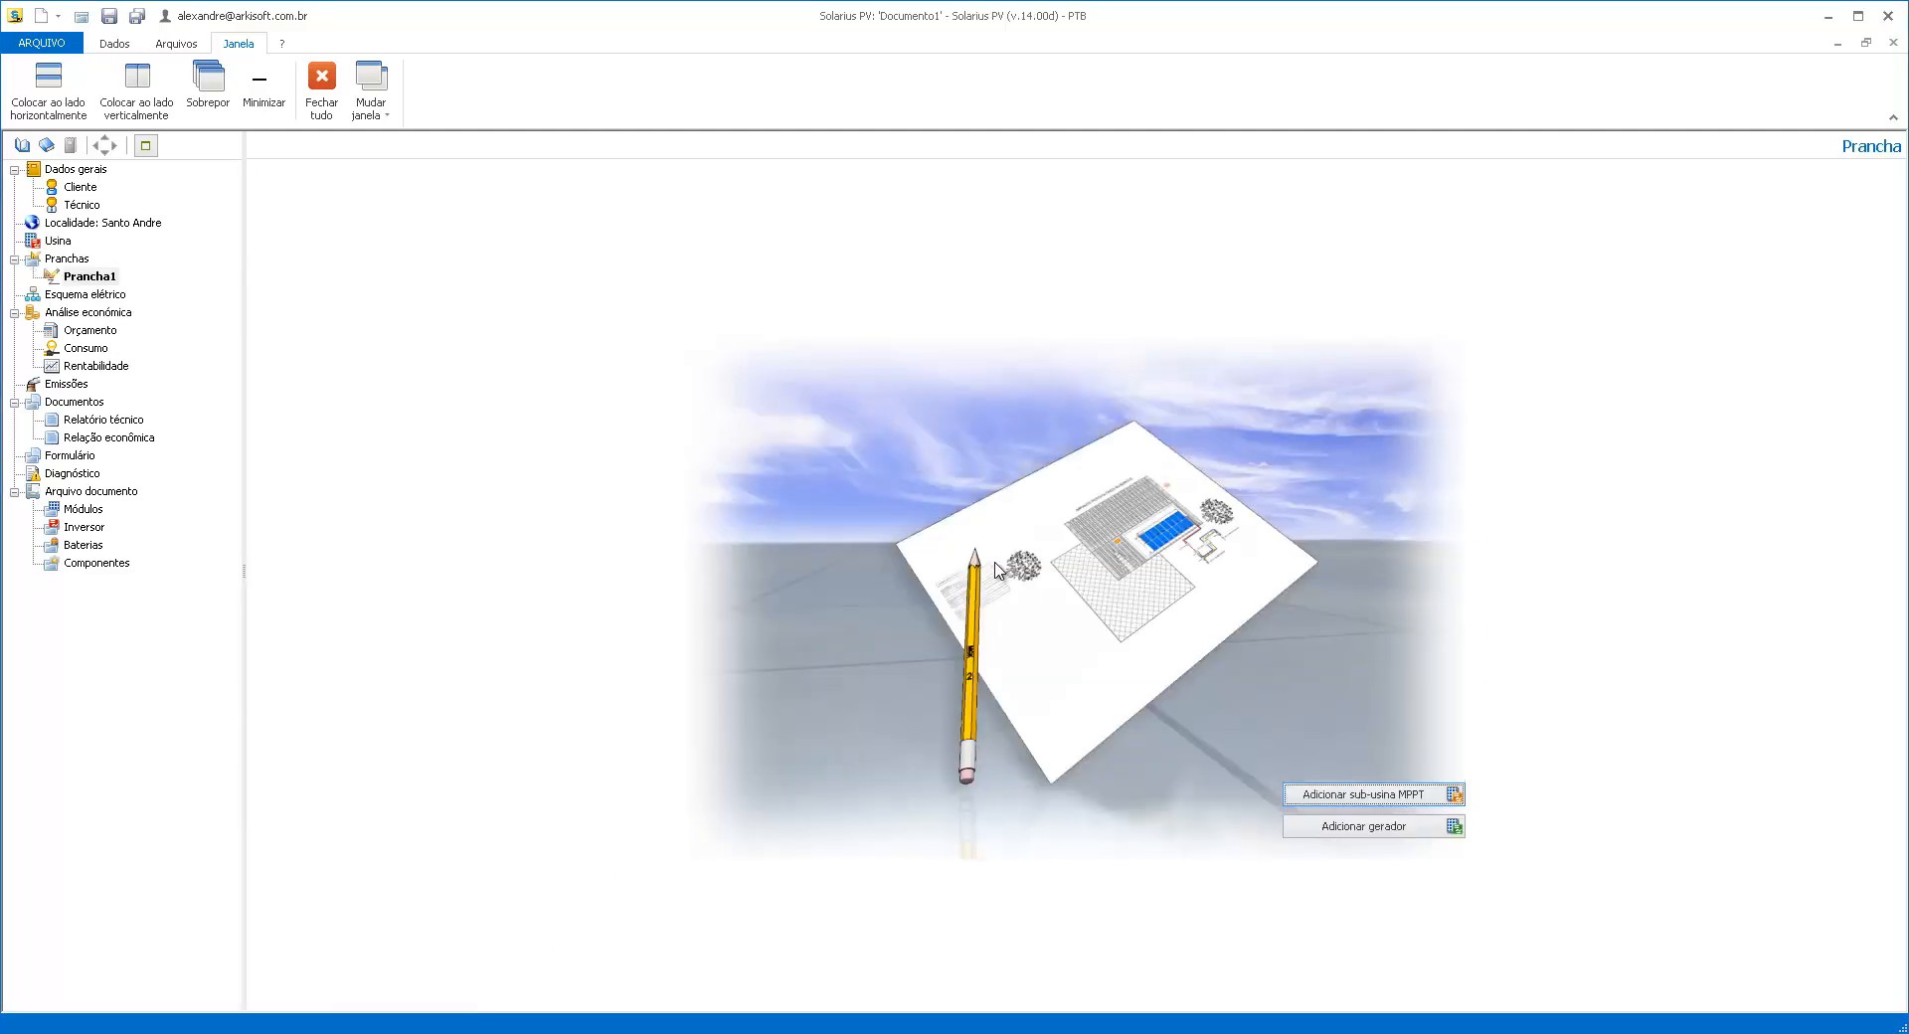
left_click(1388, 833)
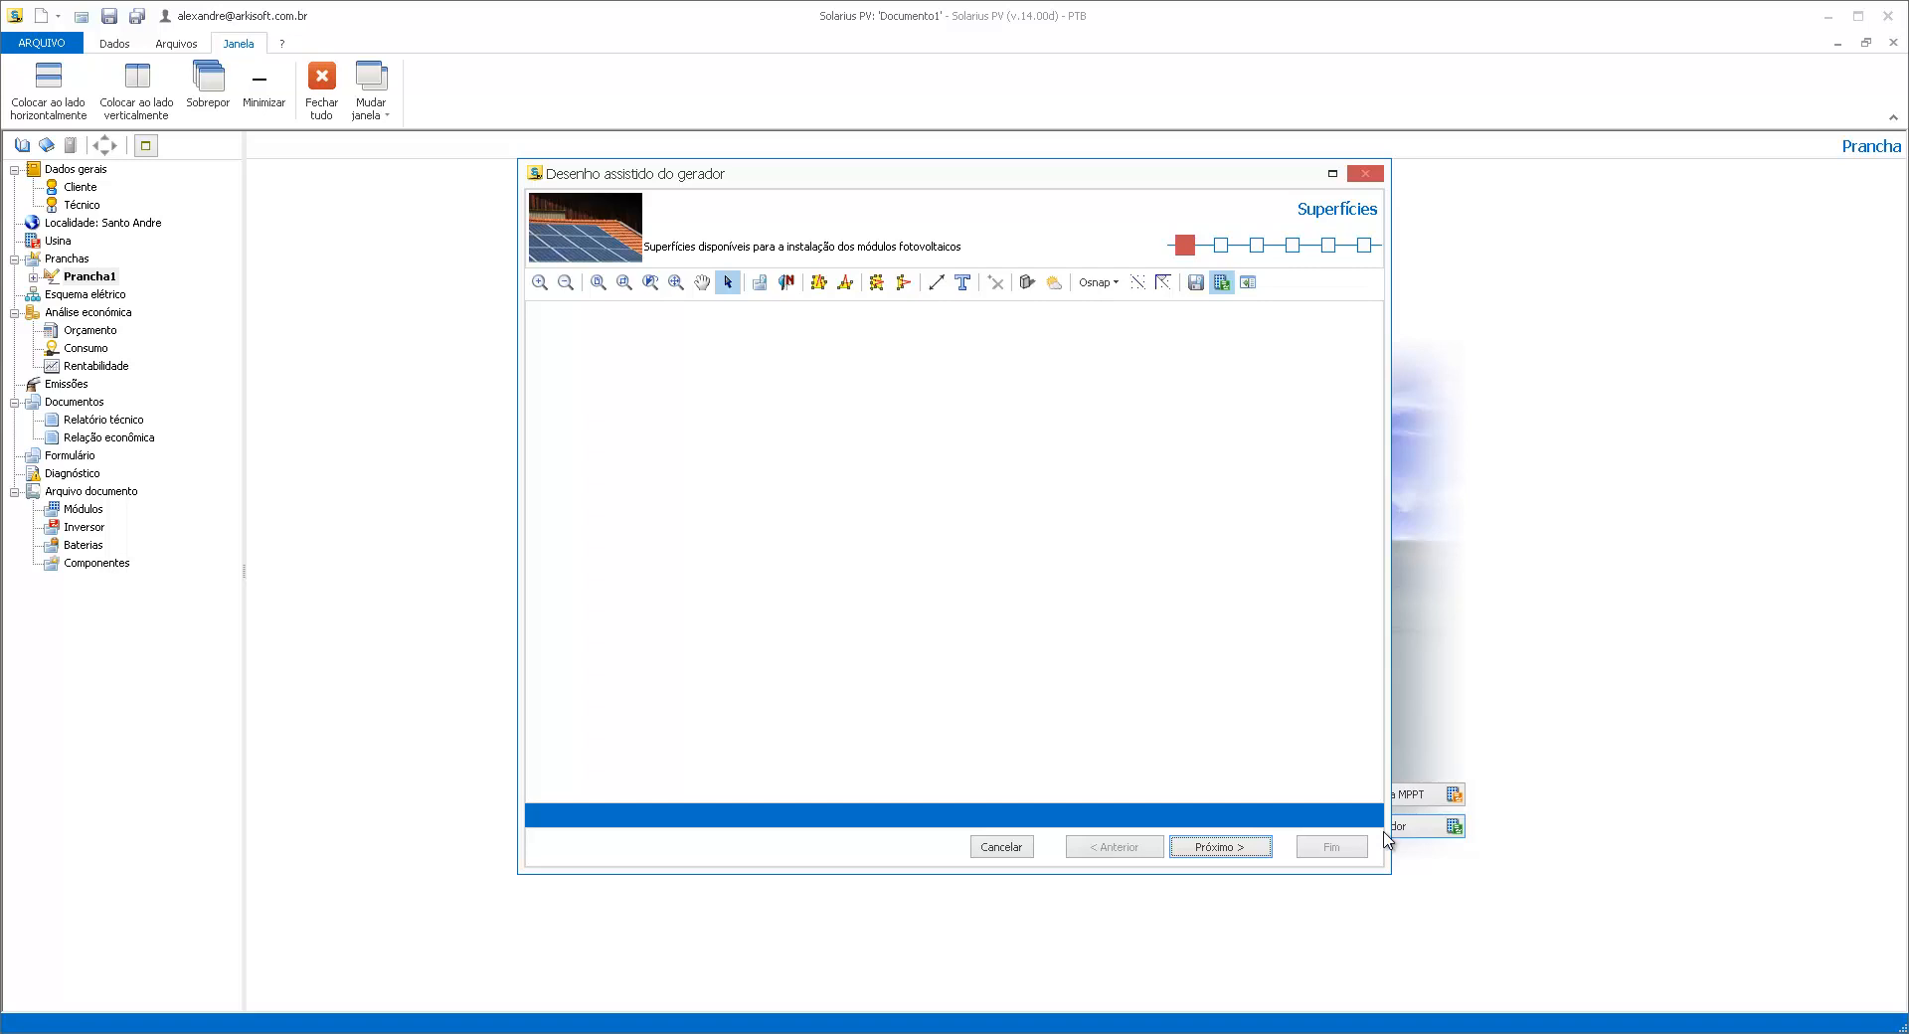
Draw an L-shaped installation surface about 9.8 m wide in the maximized generator drawing, using orthogonal mode
left_click(826, 288)
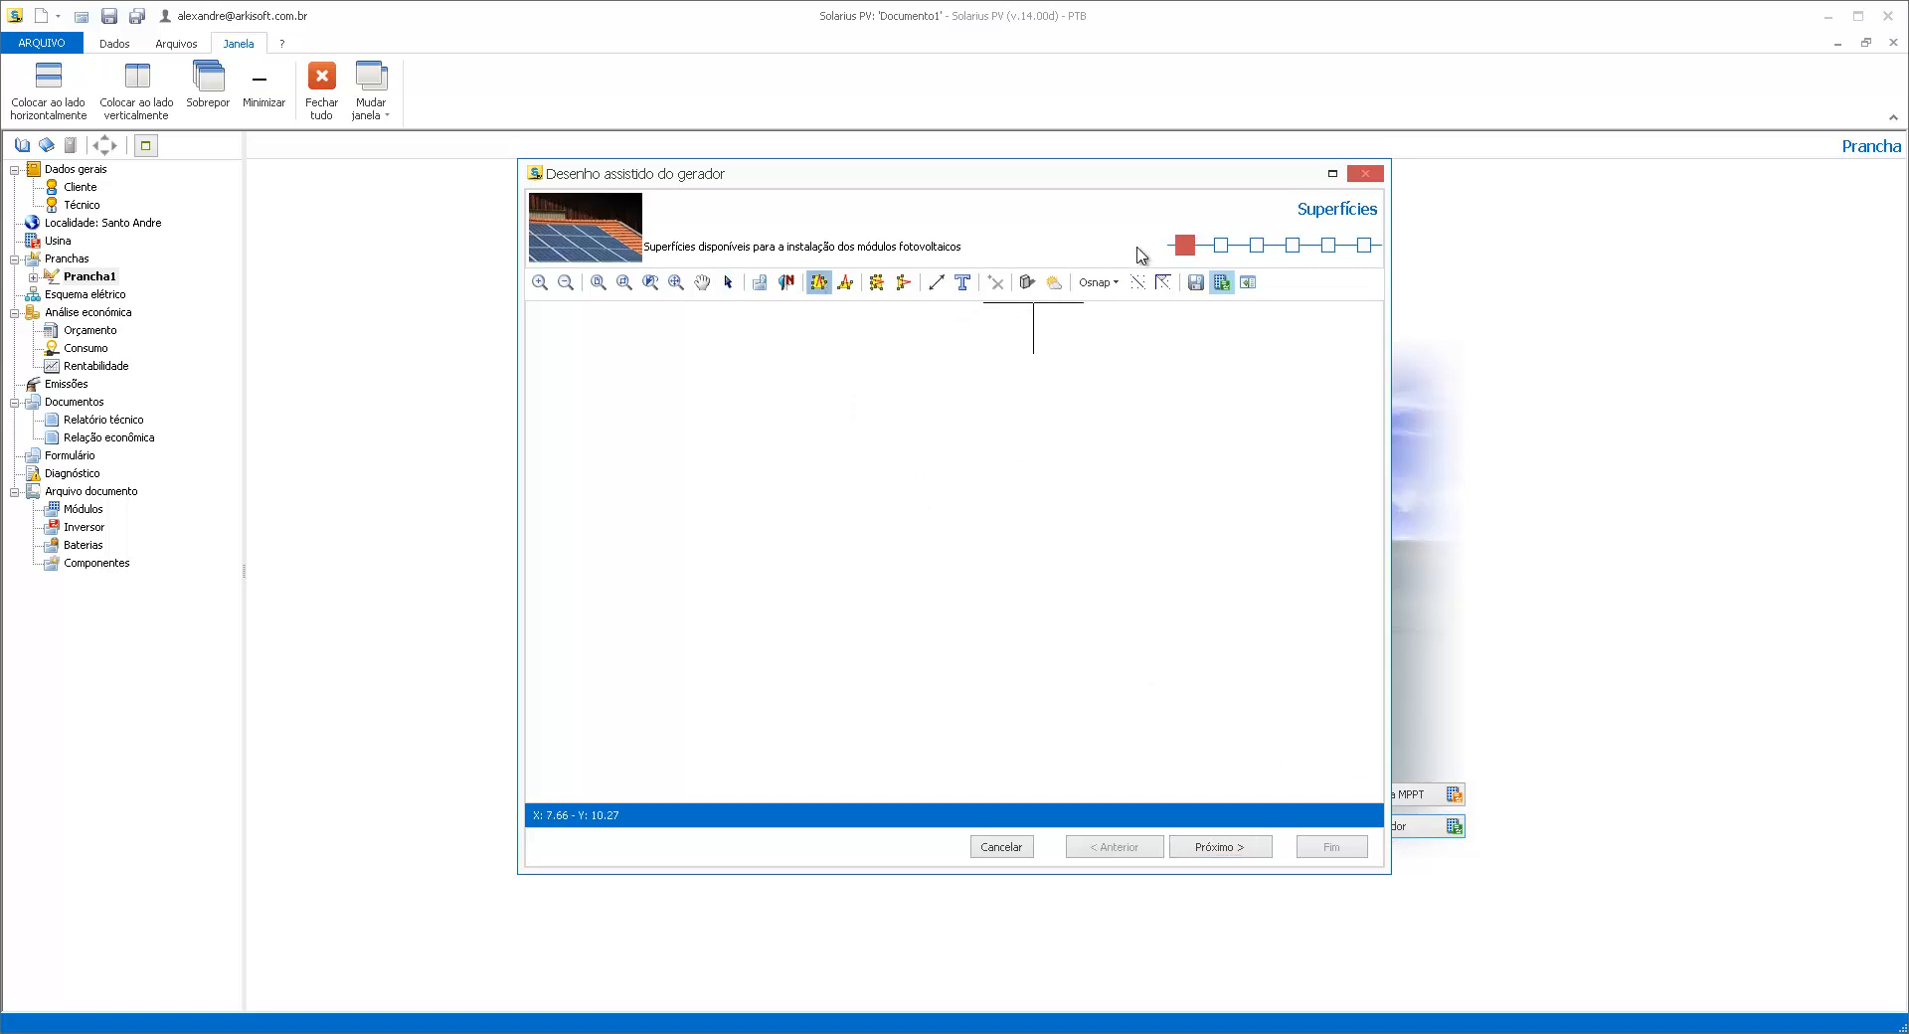
left_click(1333, 173)
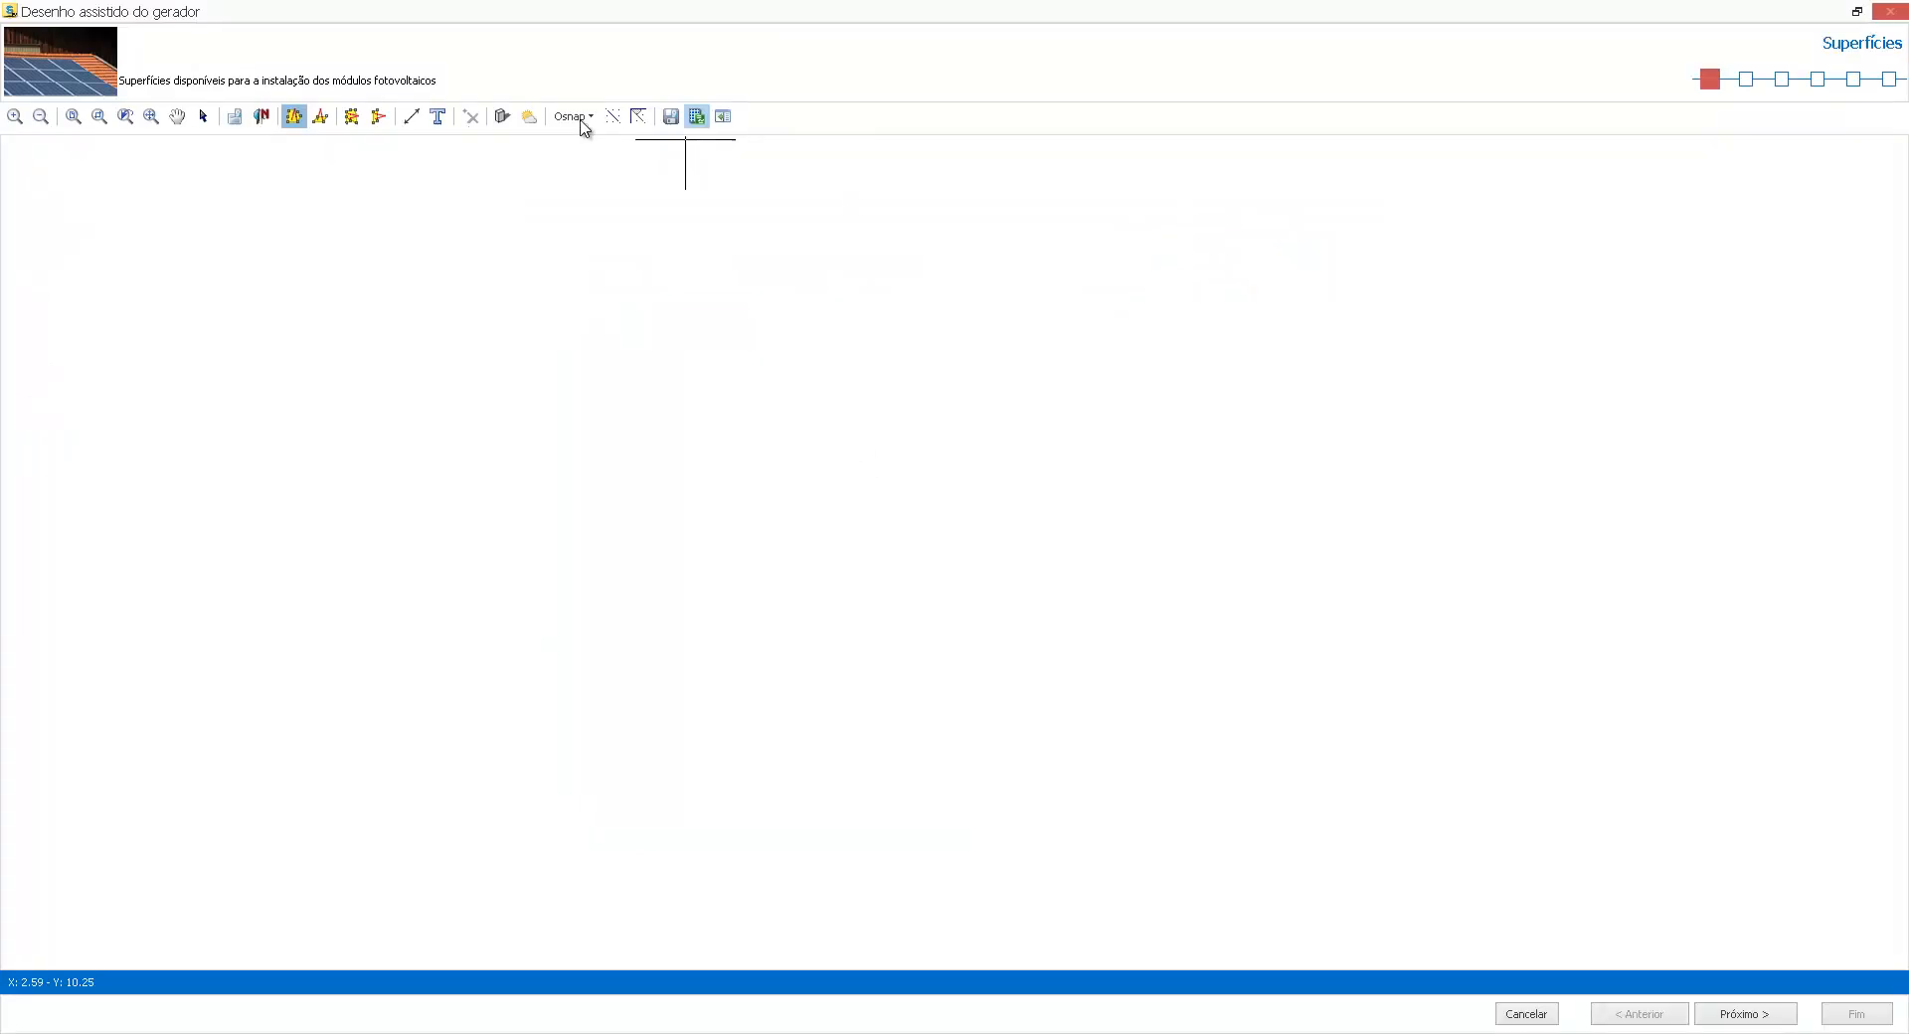
left_click(638, 116)
left_click(398, 654)
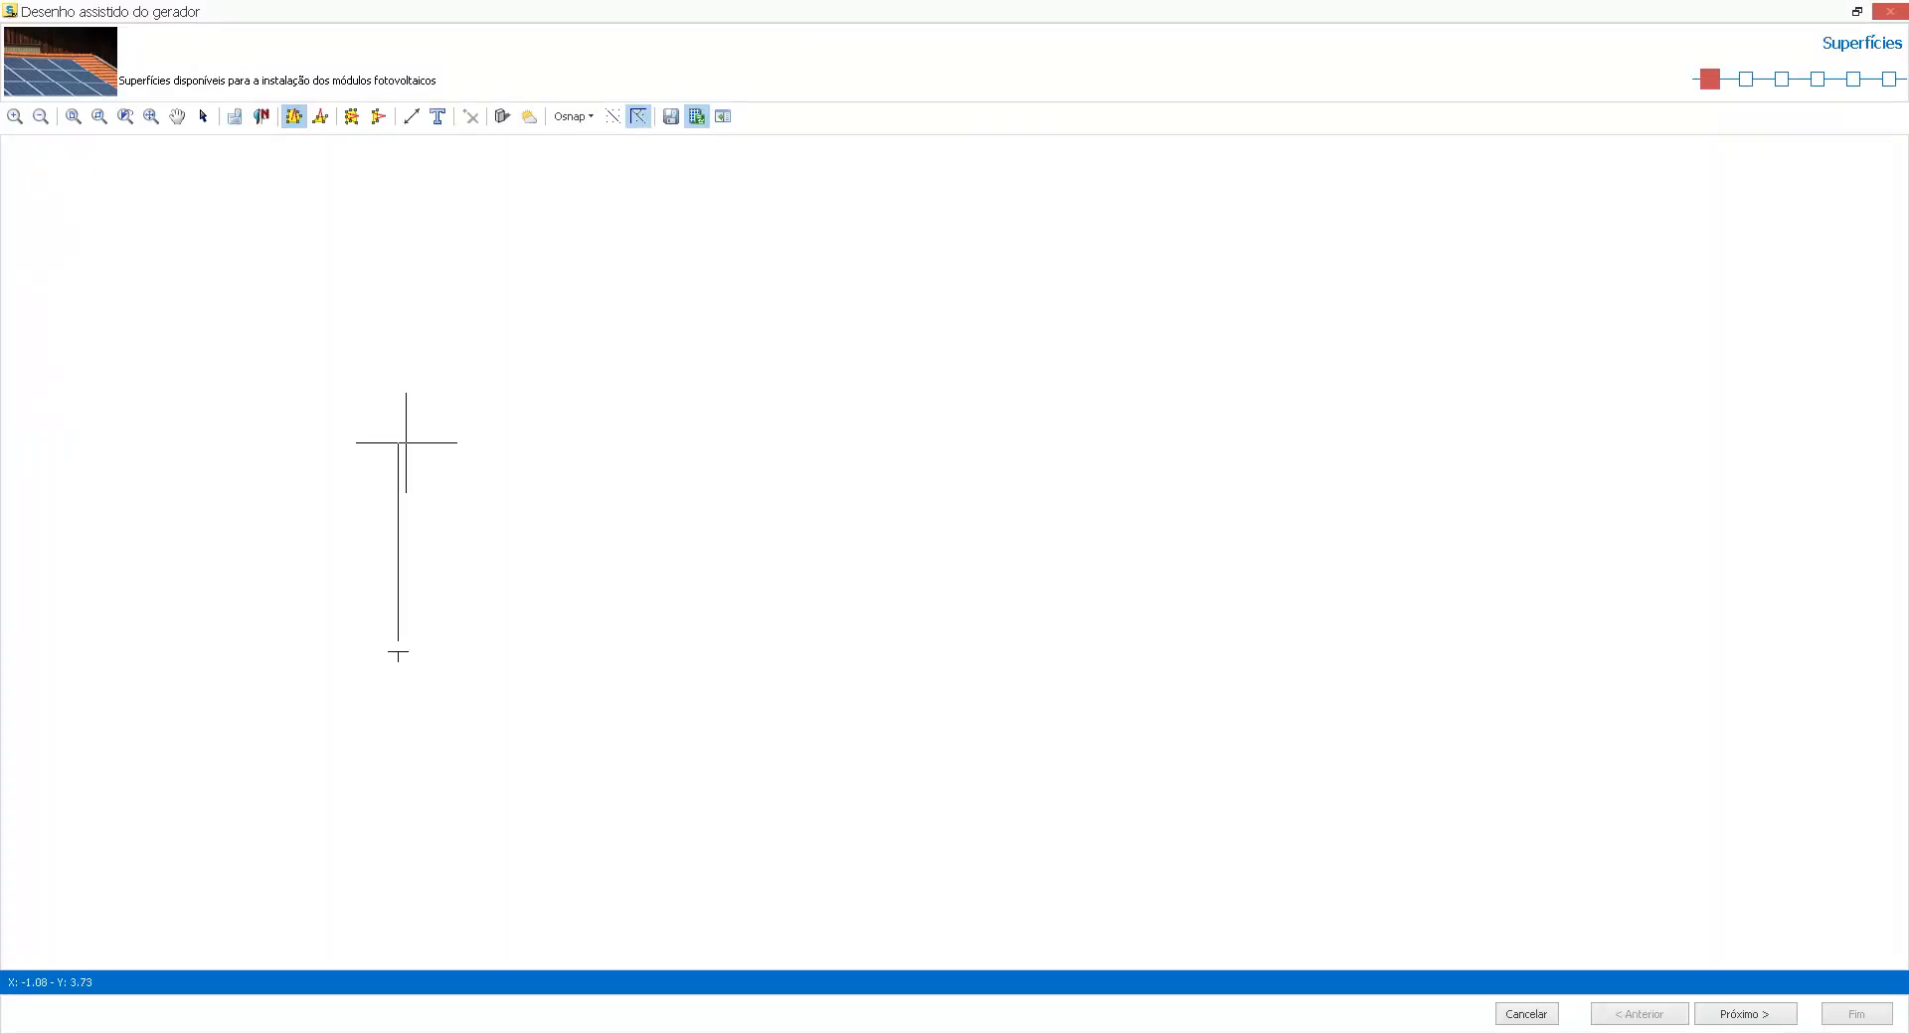
left_click(398, 373)
left_click(1168, 373)
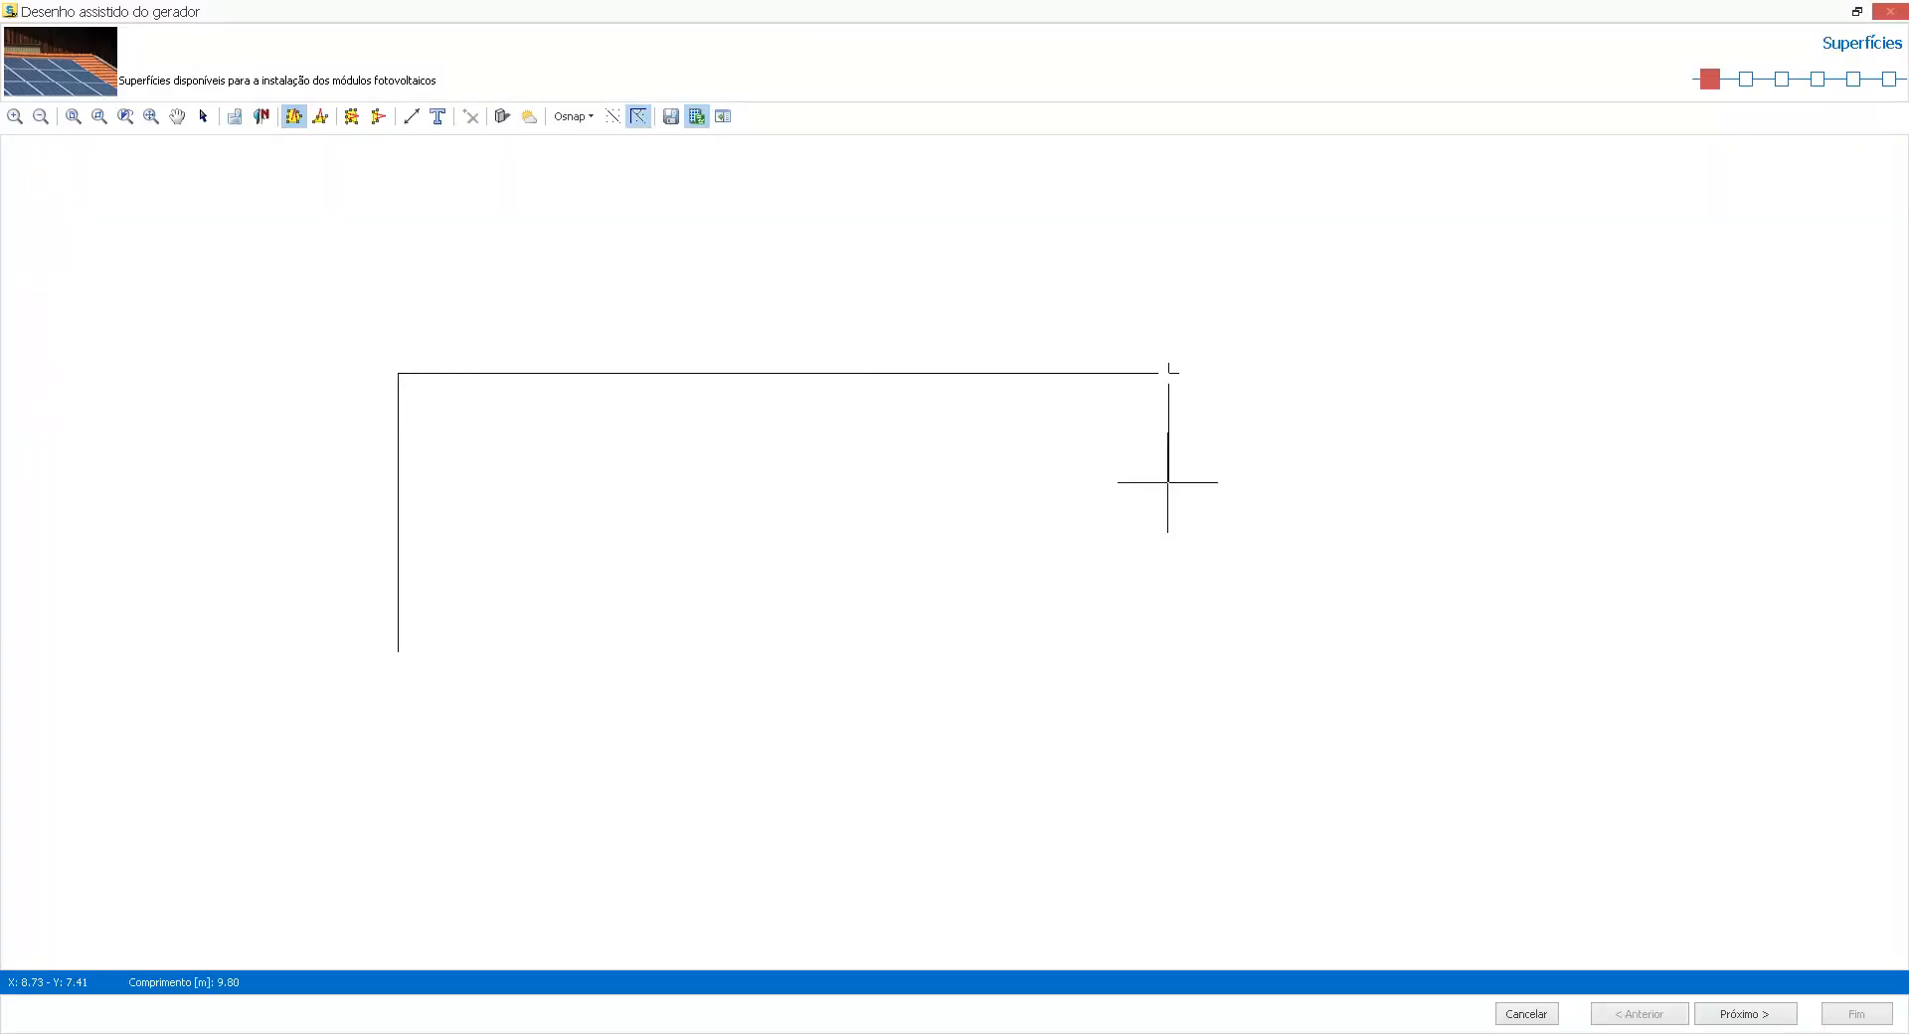
left_click(1169, 926)
left_click(847, 925)
left_click(847, 646)
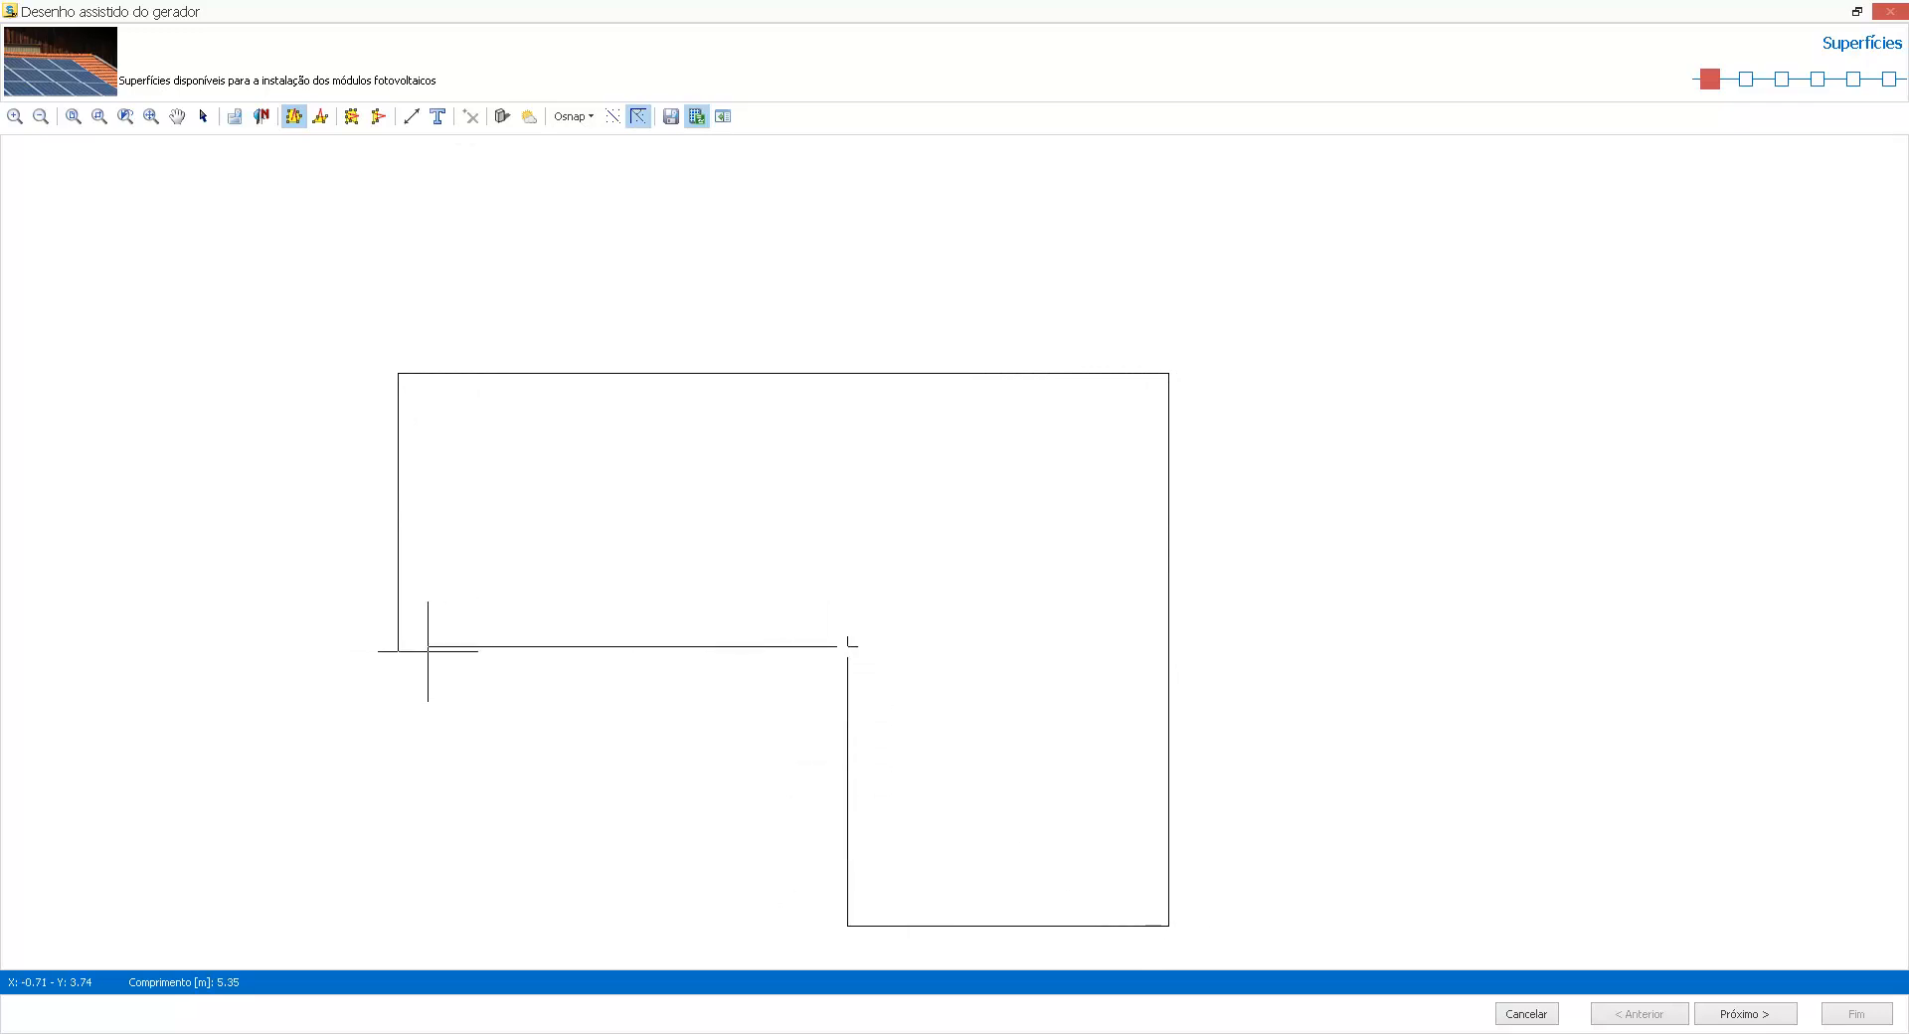
left_click(398, 651)
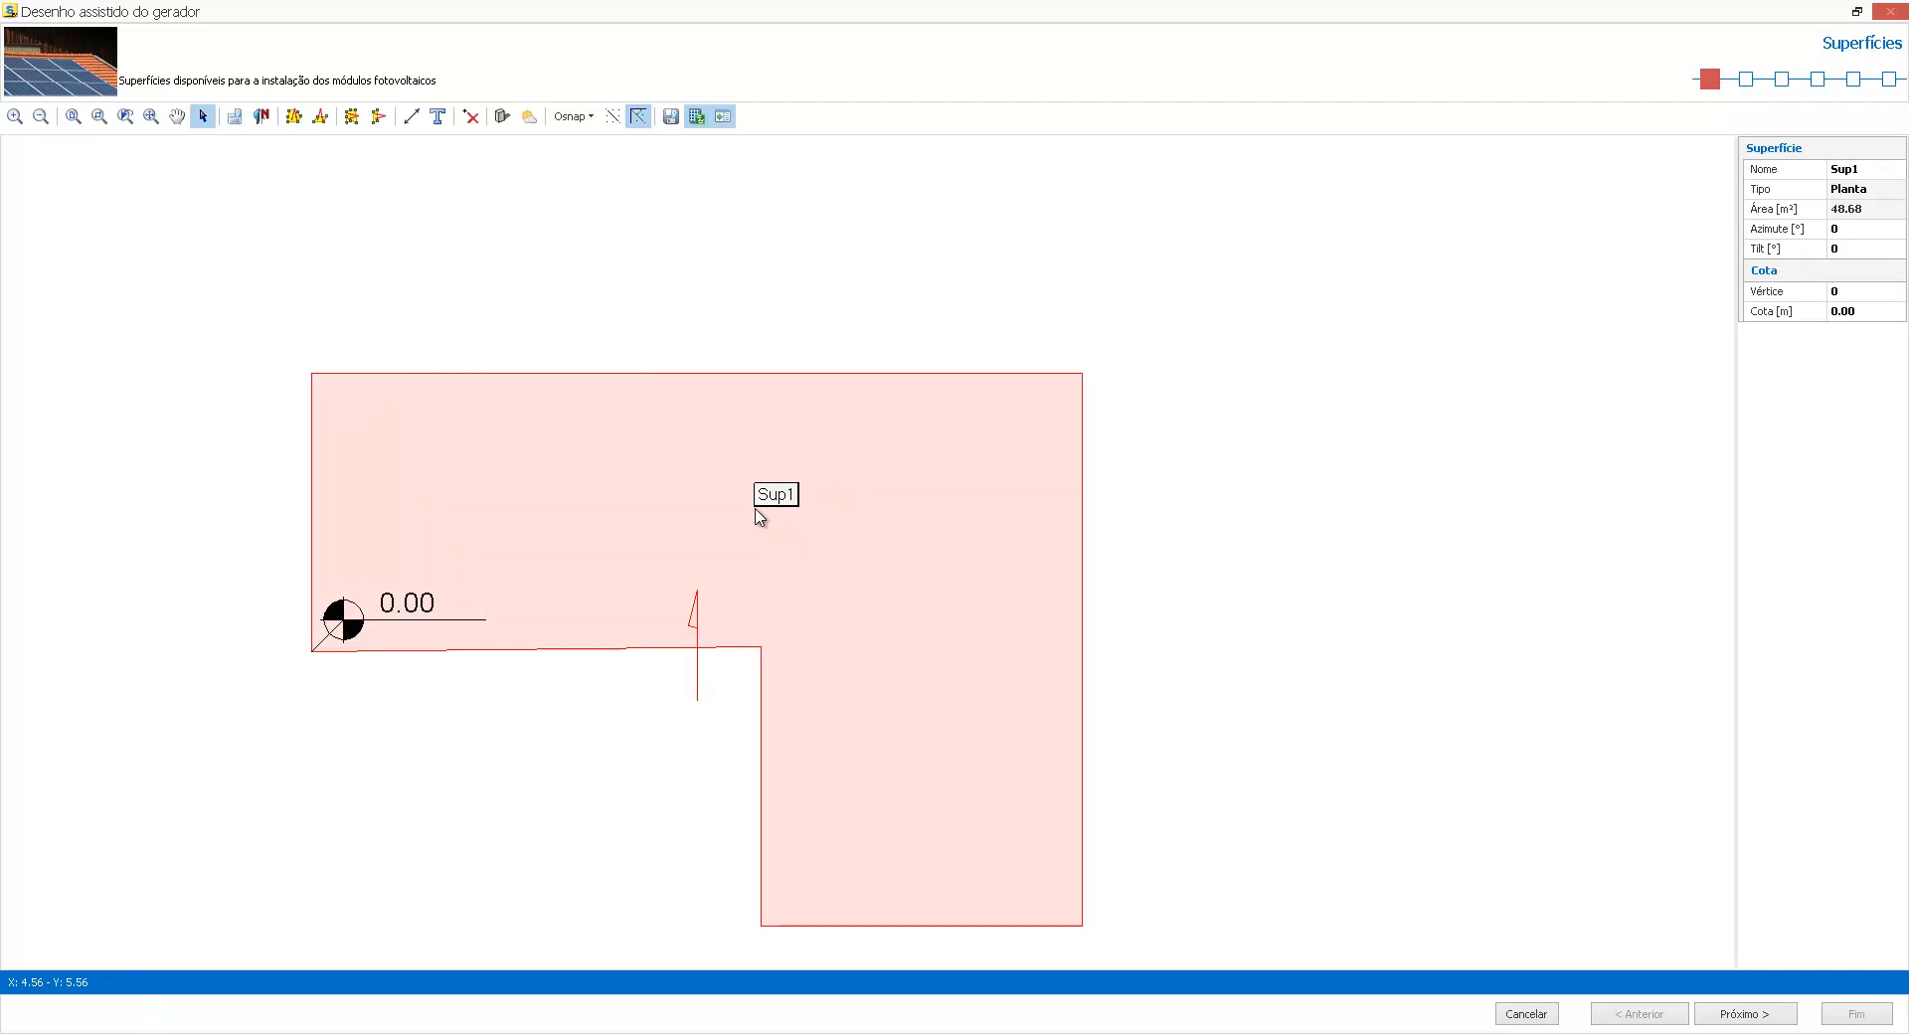
Delete the L-shaped surface and confirm its removal
left_click(473, 118)
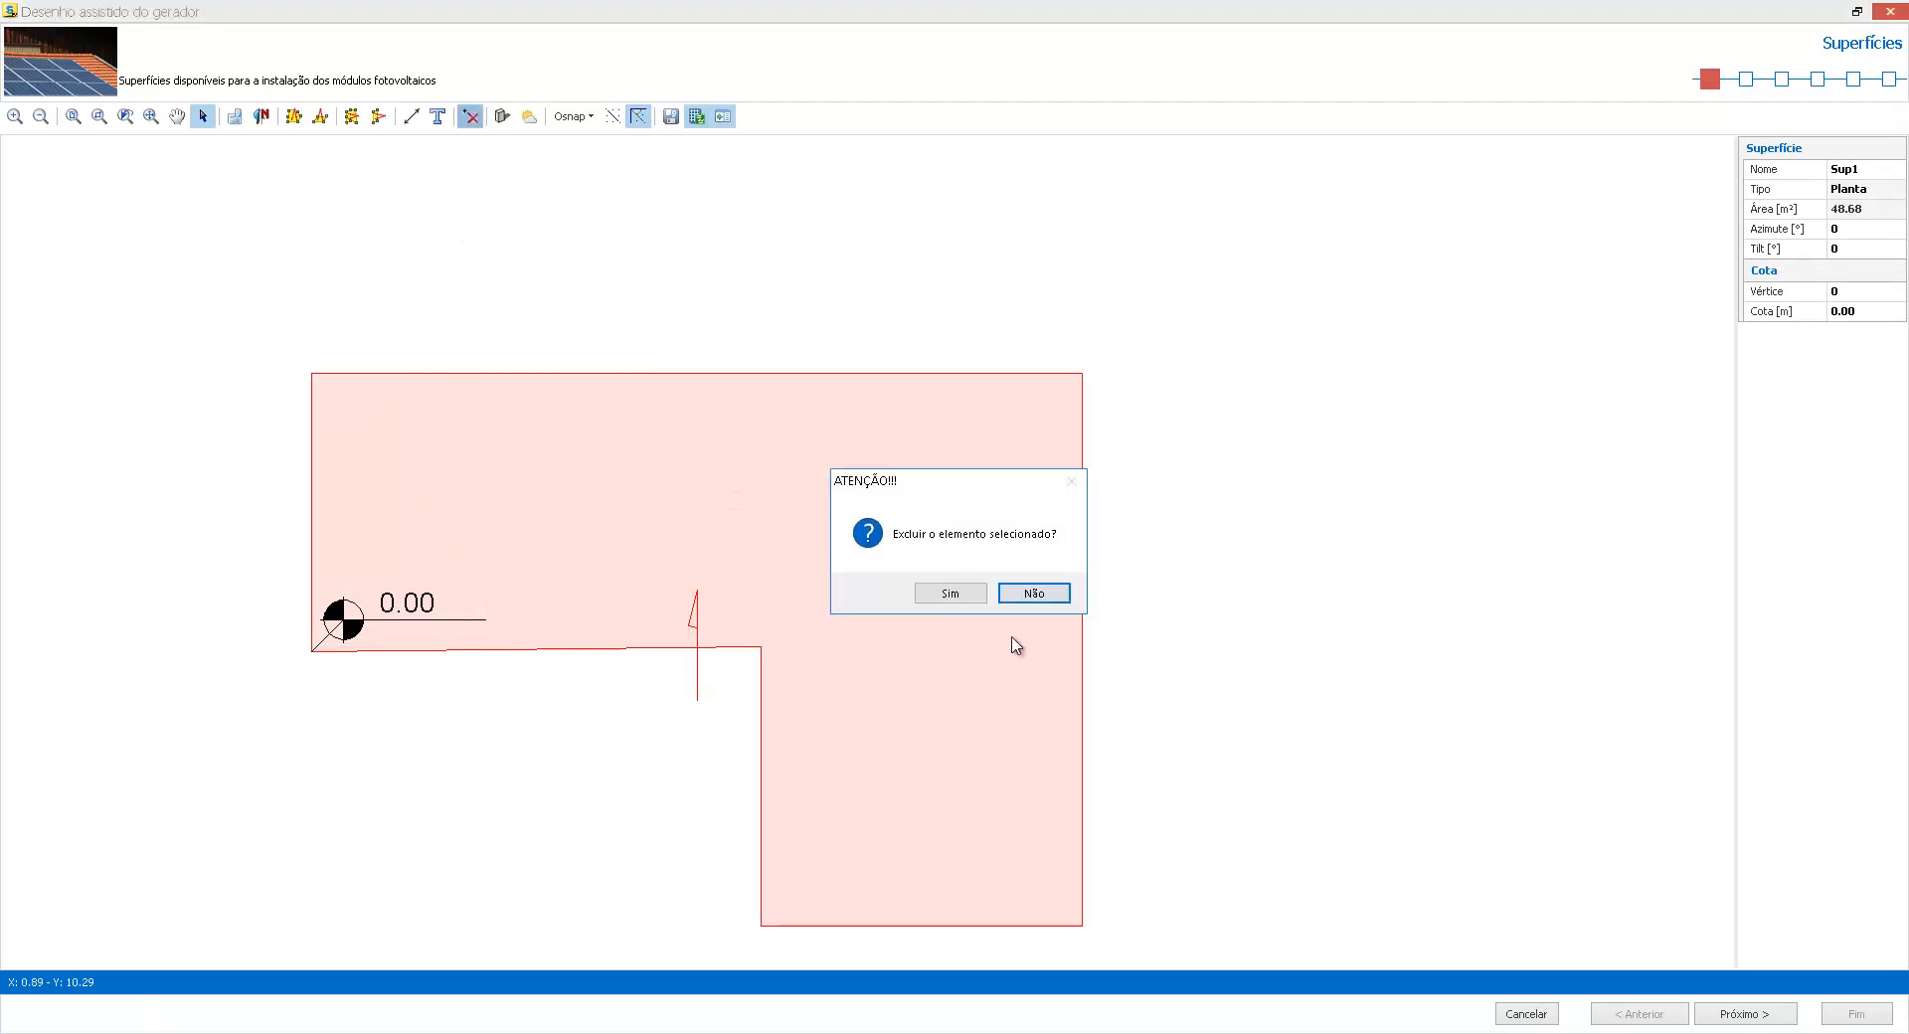
left_click(953, 594)
left_click_drag(818, 596, 552, 448)
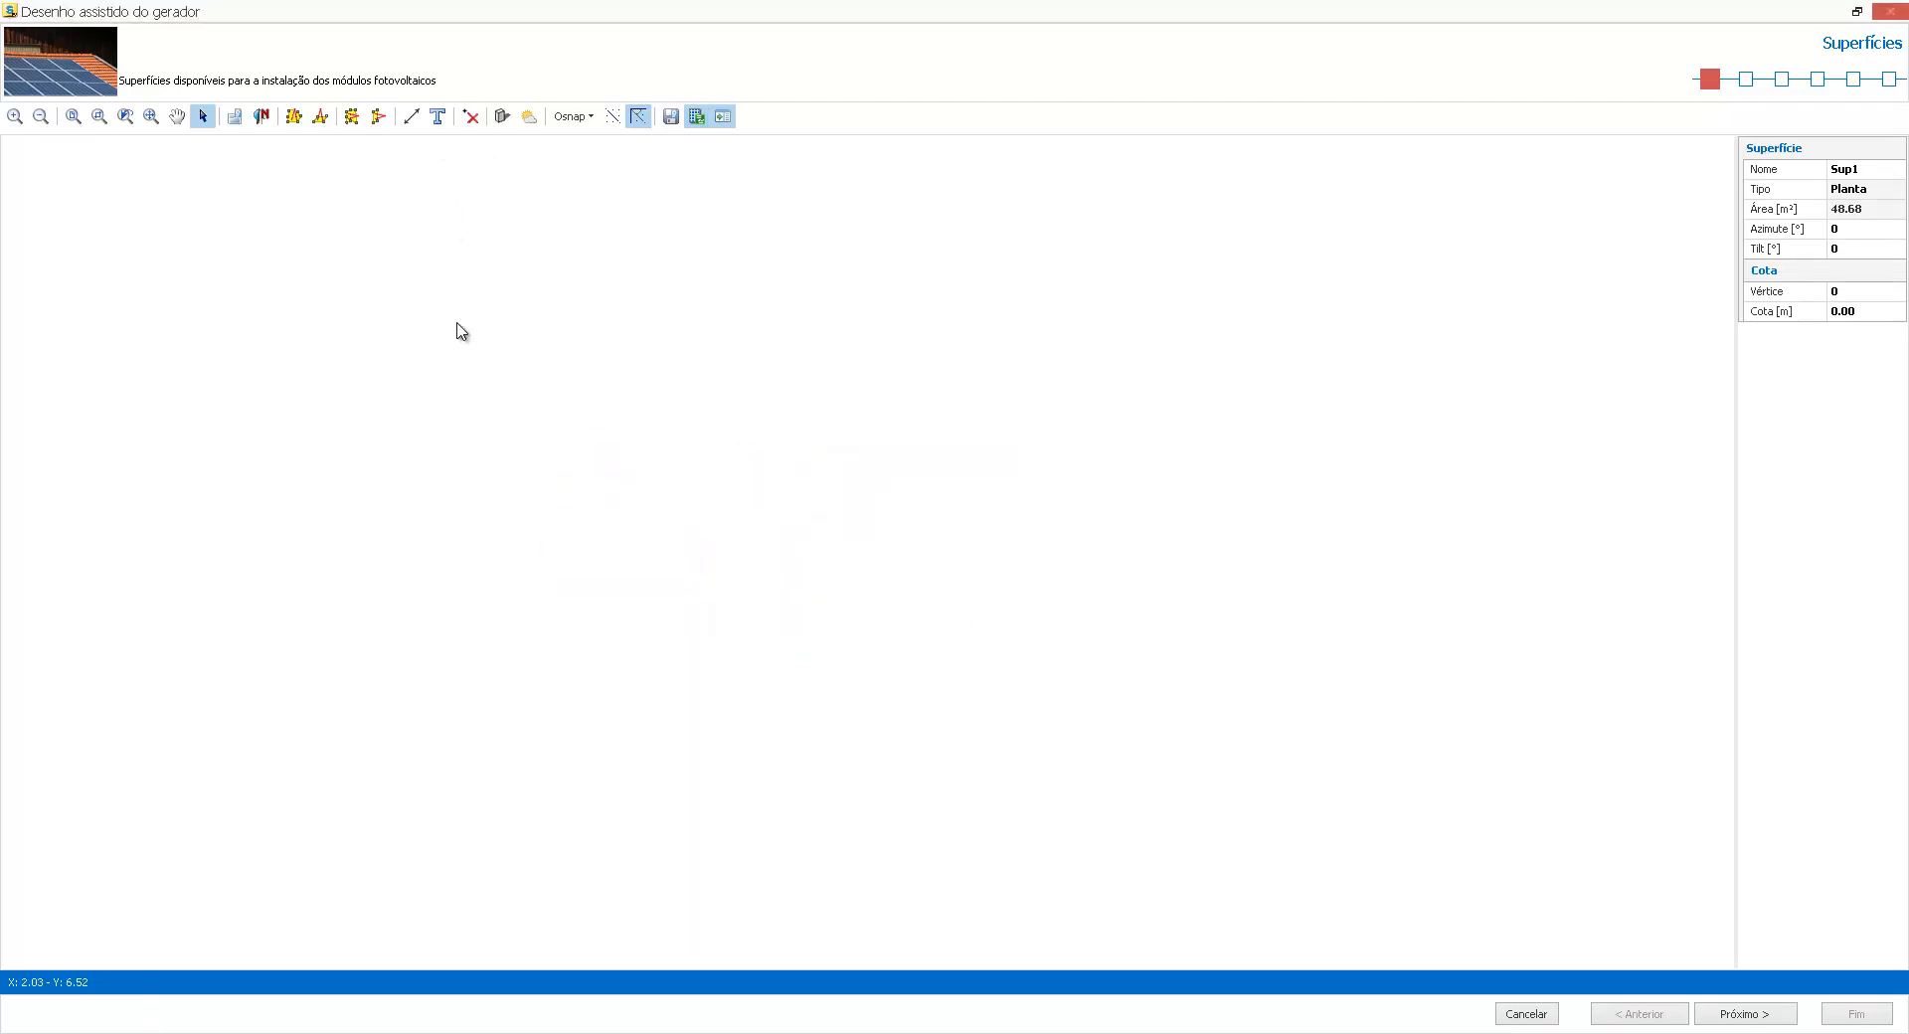
Load the DXF drawing Casa_de_campo_2.dxf with insertion point X 1.00, Y 1.00 and scale factor 1.000
left_click(237, 118)
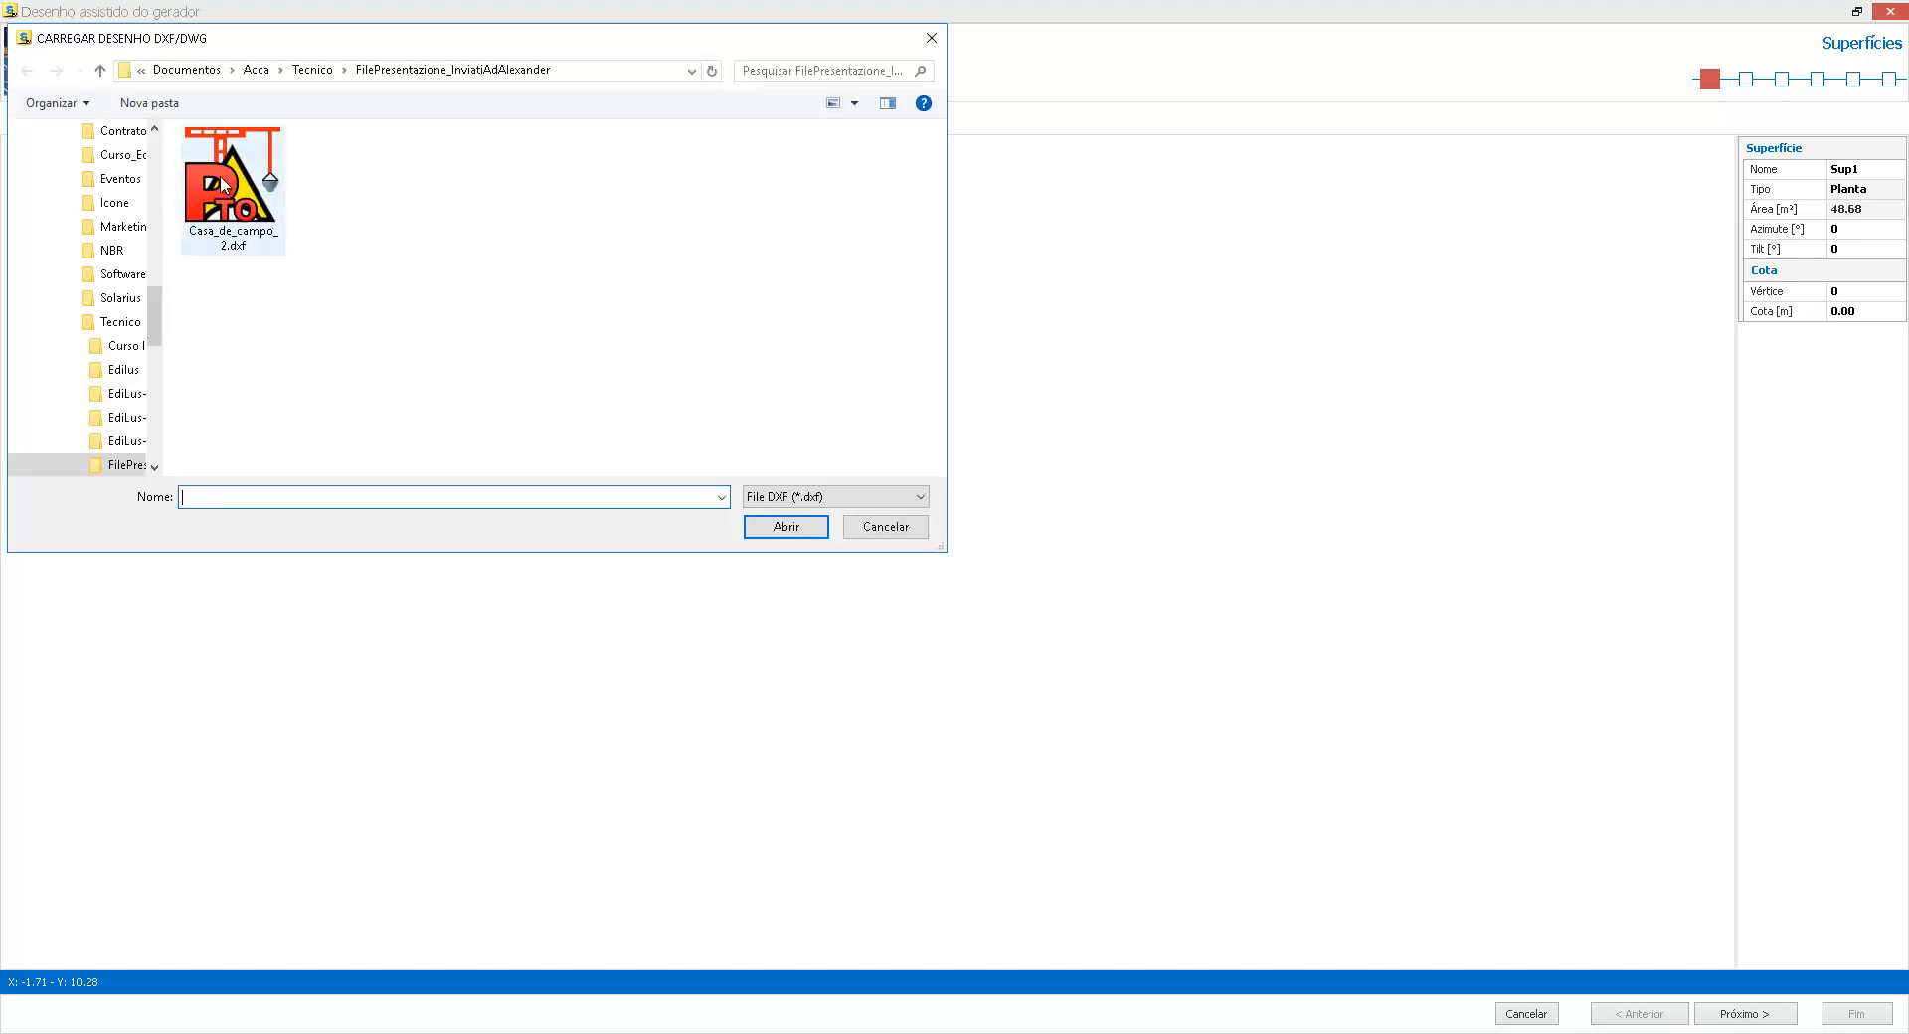
left_click(224, 185)
left_click(786, 527)
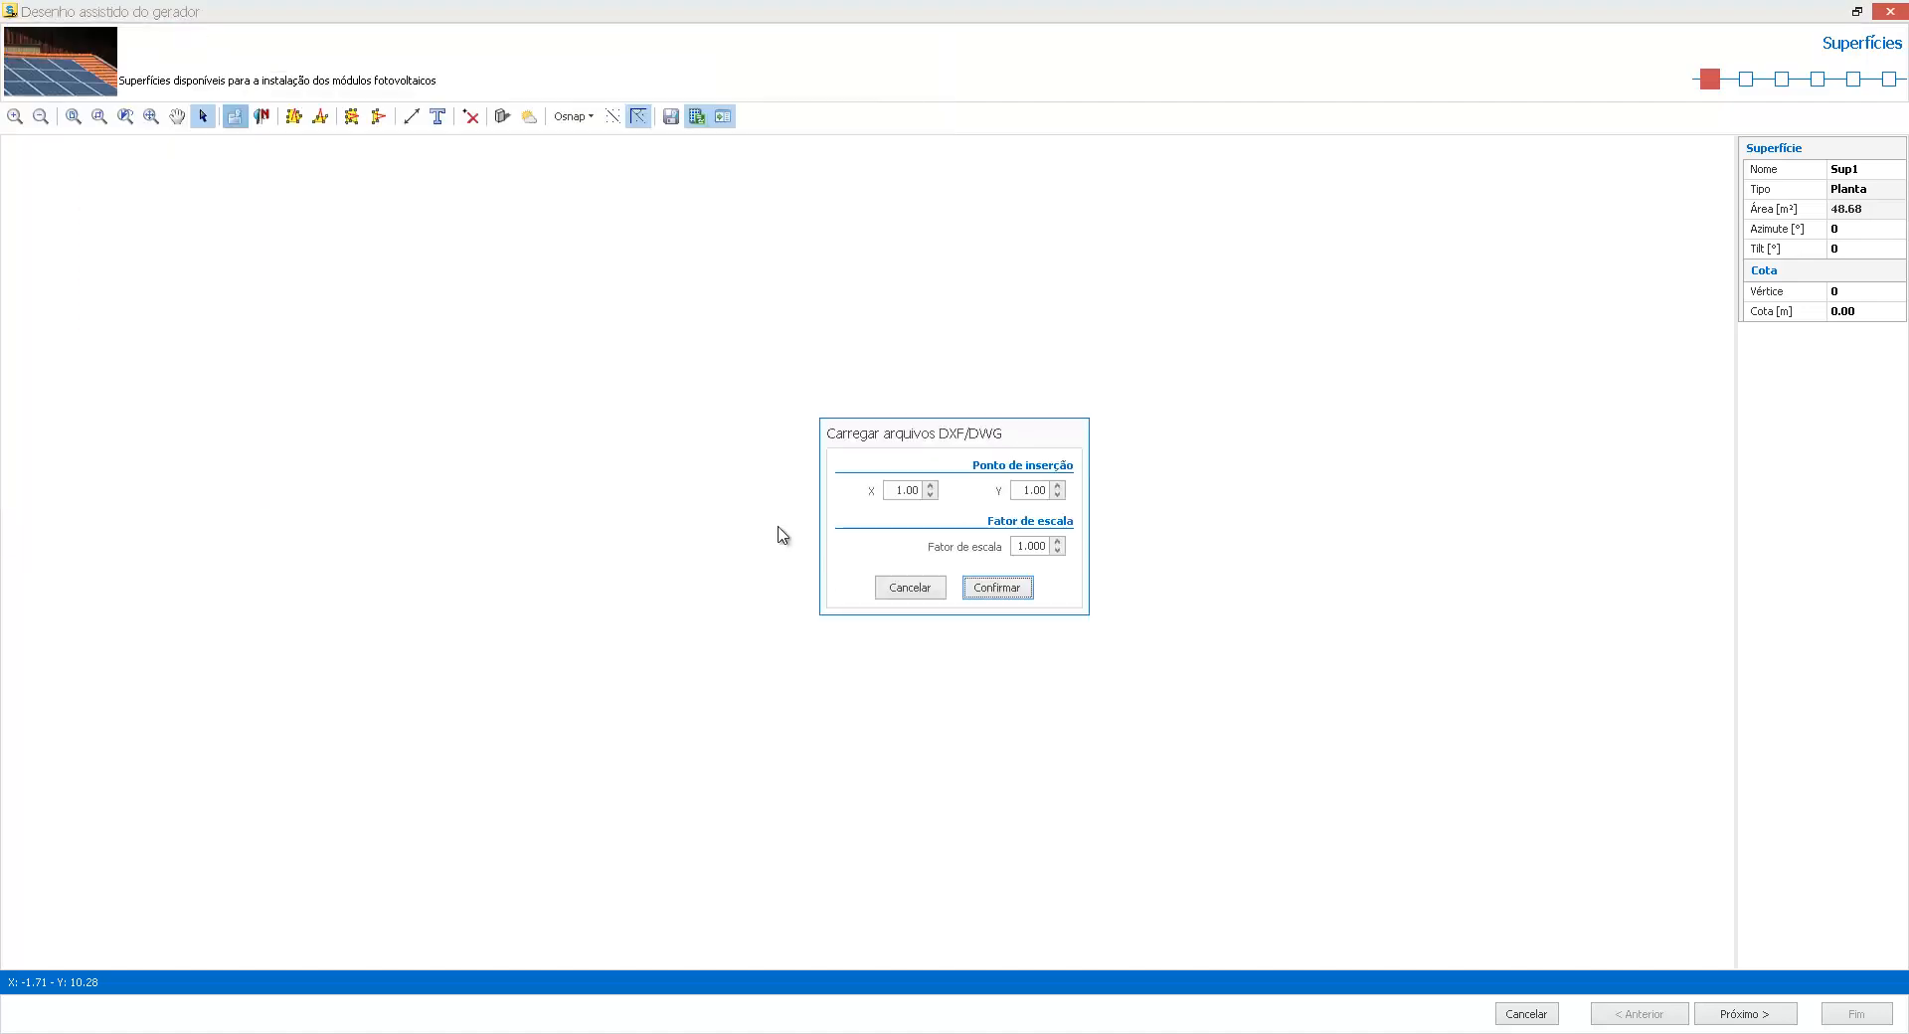
left_click_drag(1019, 547, 1071, 546)
left_click(997, 587)
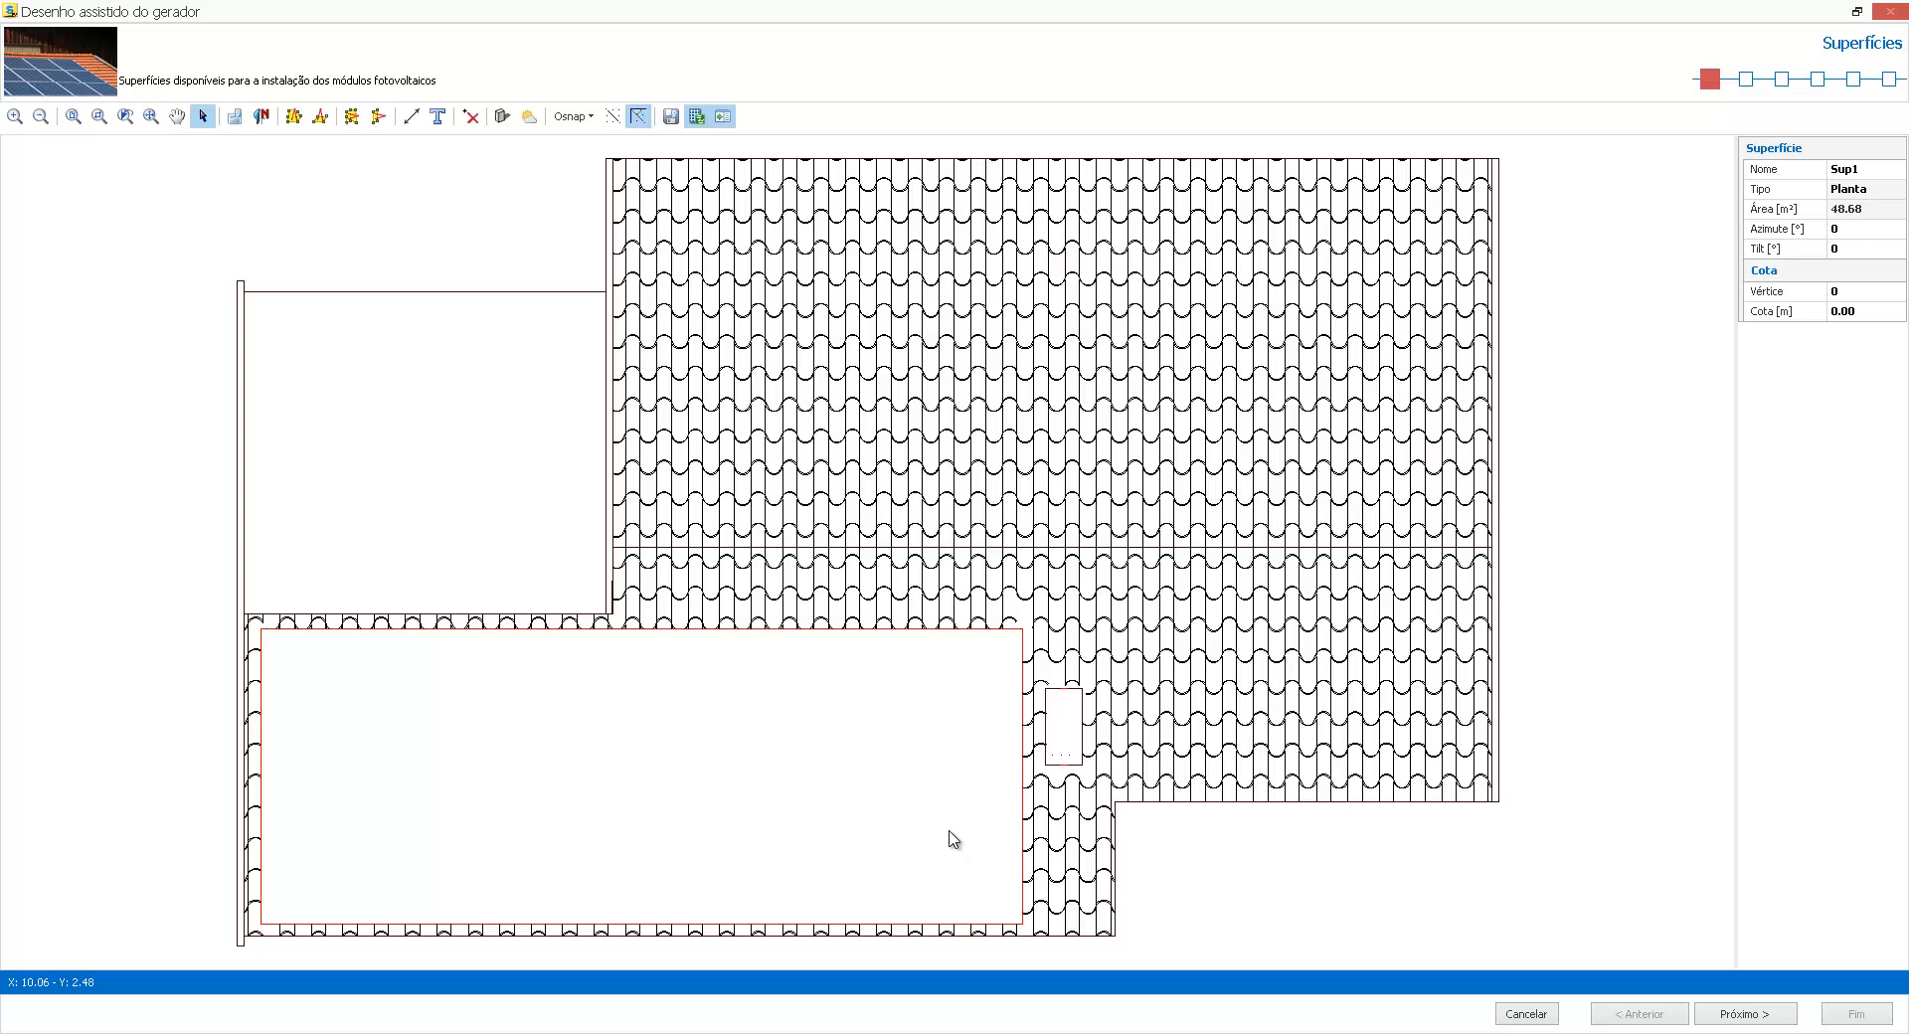
Activate surface drawing with the Extremo object snap near the corner of the empty rectangle in the roof plan
scroll(851, 600, "down", 2)
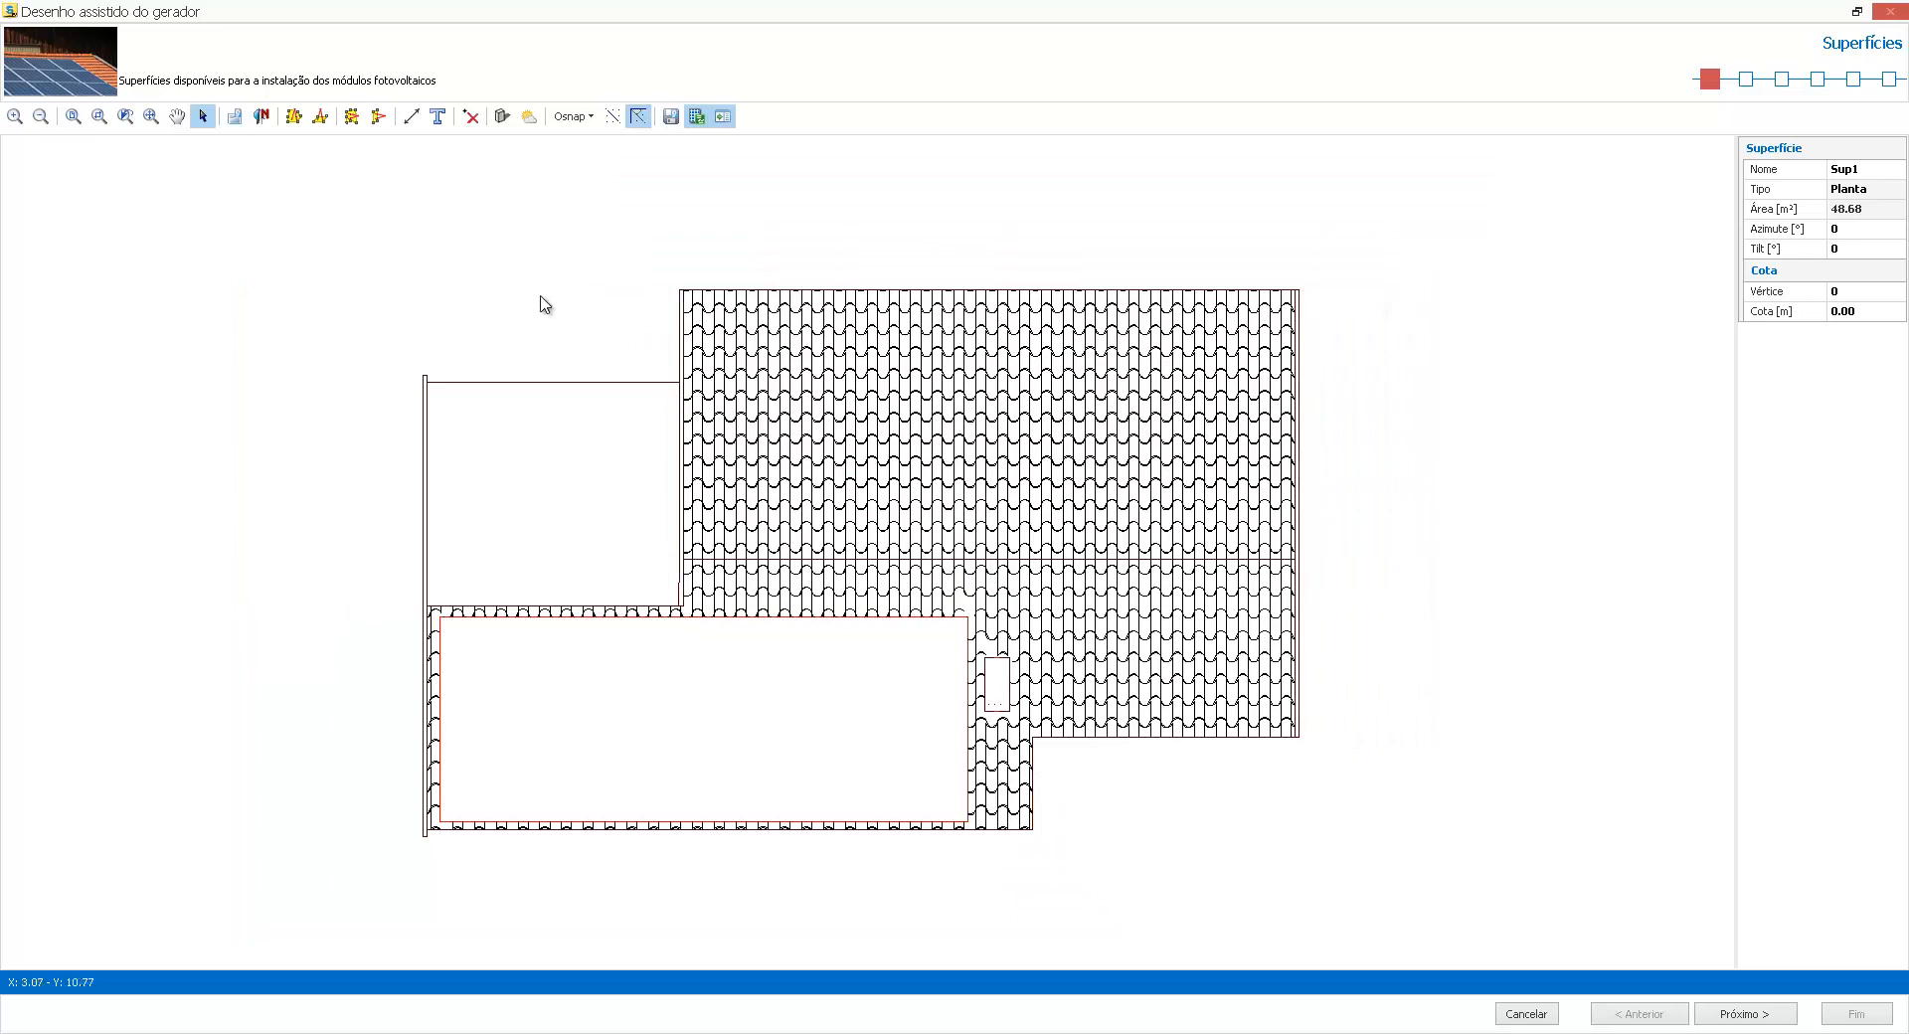
left_click(295, 120)
scroll(467, 642, "up", 2)
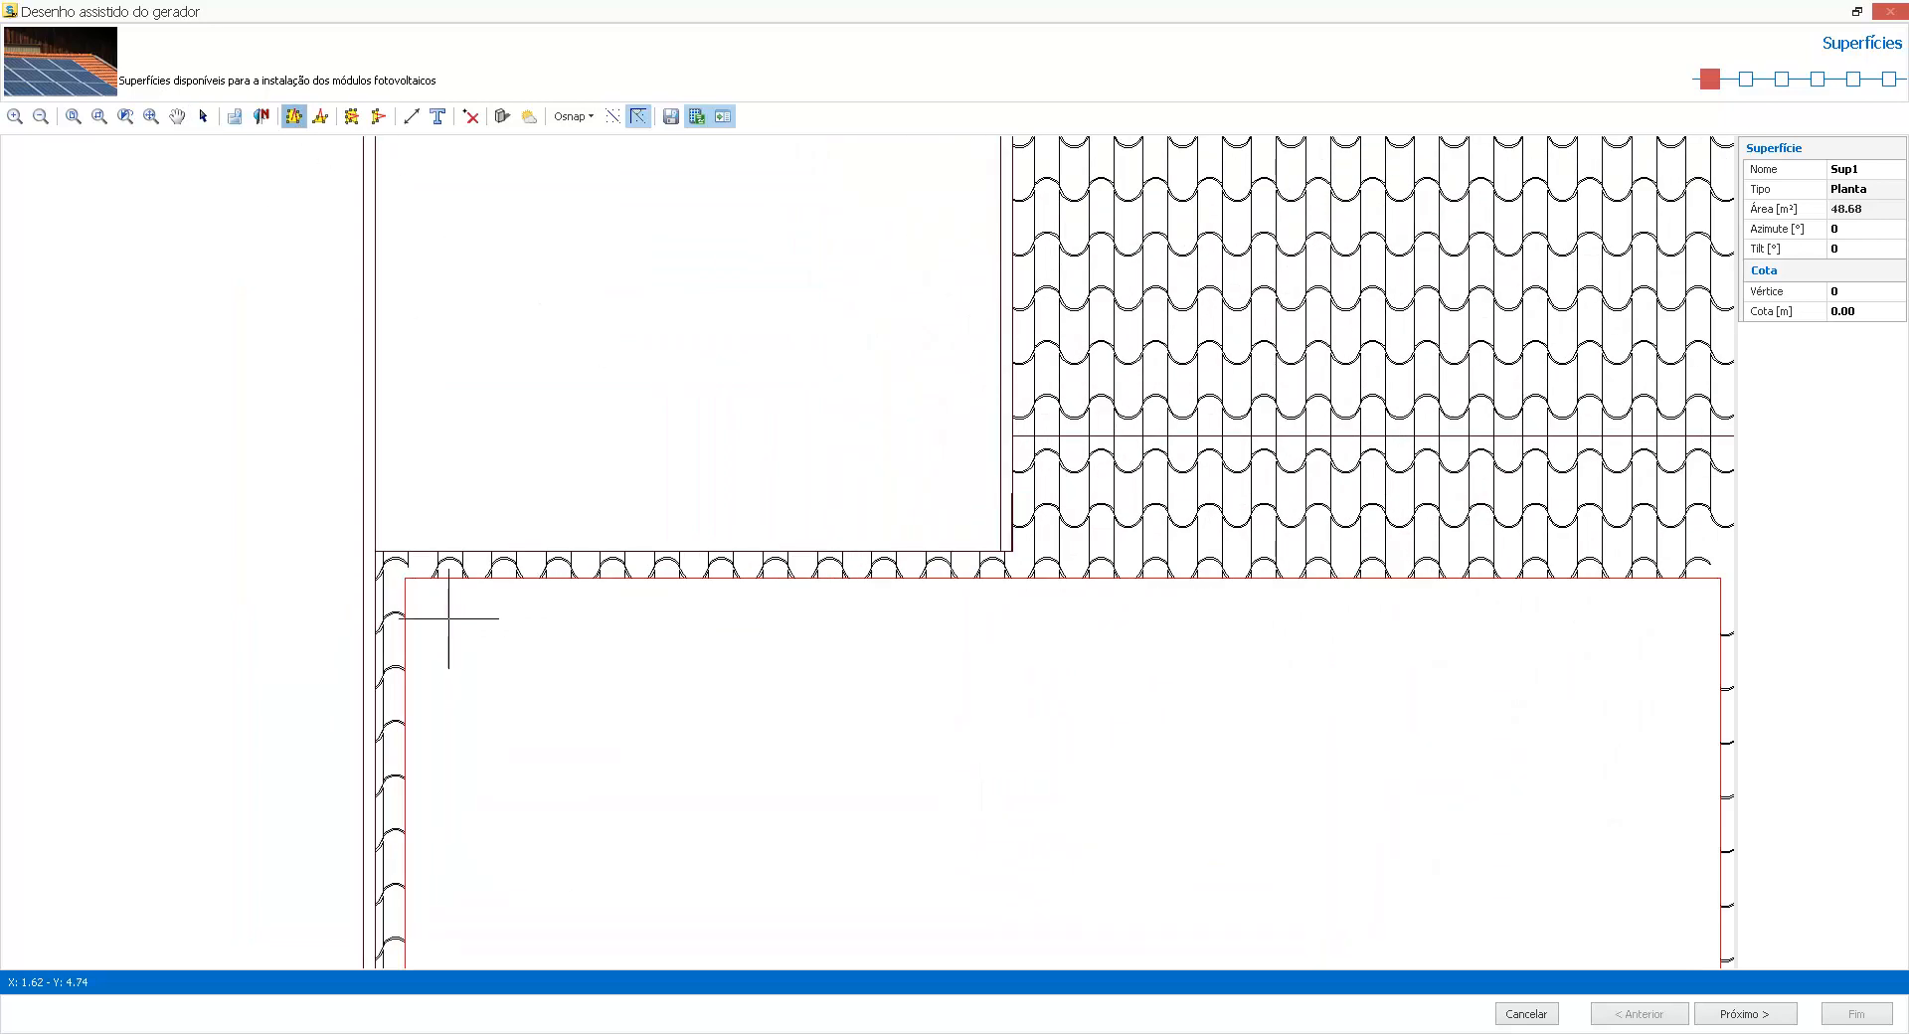
left_click(577, 117)
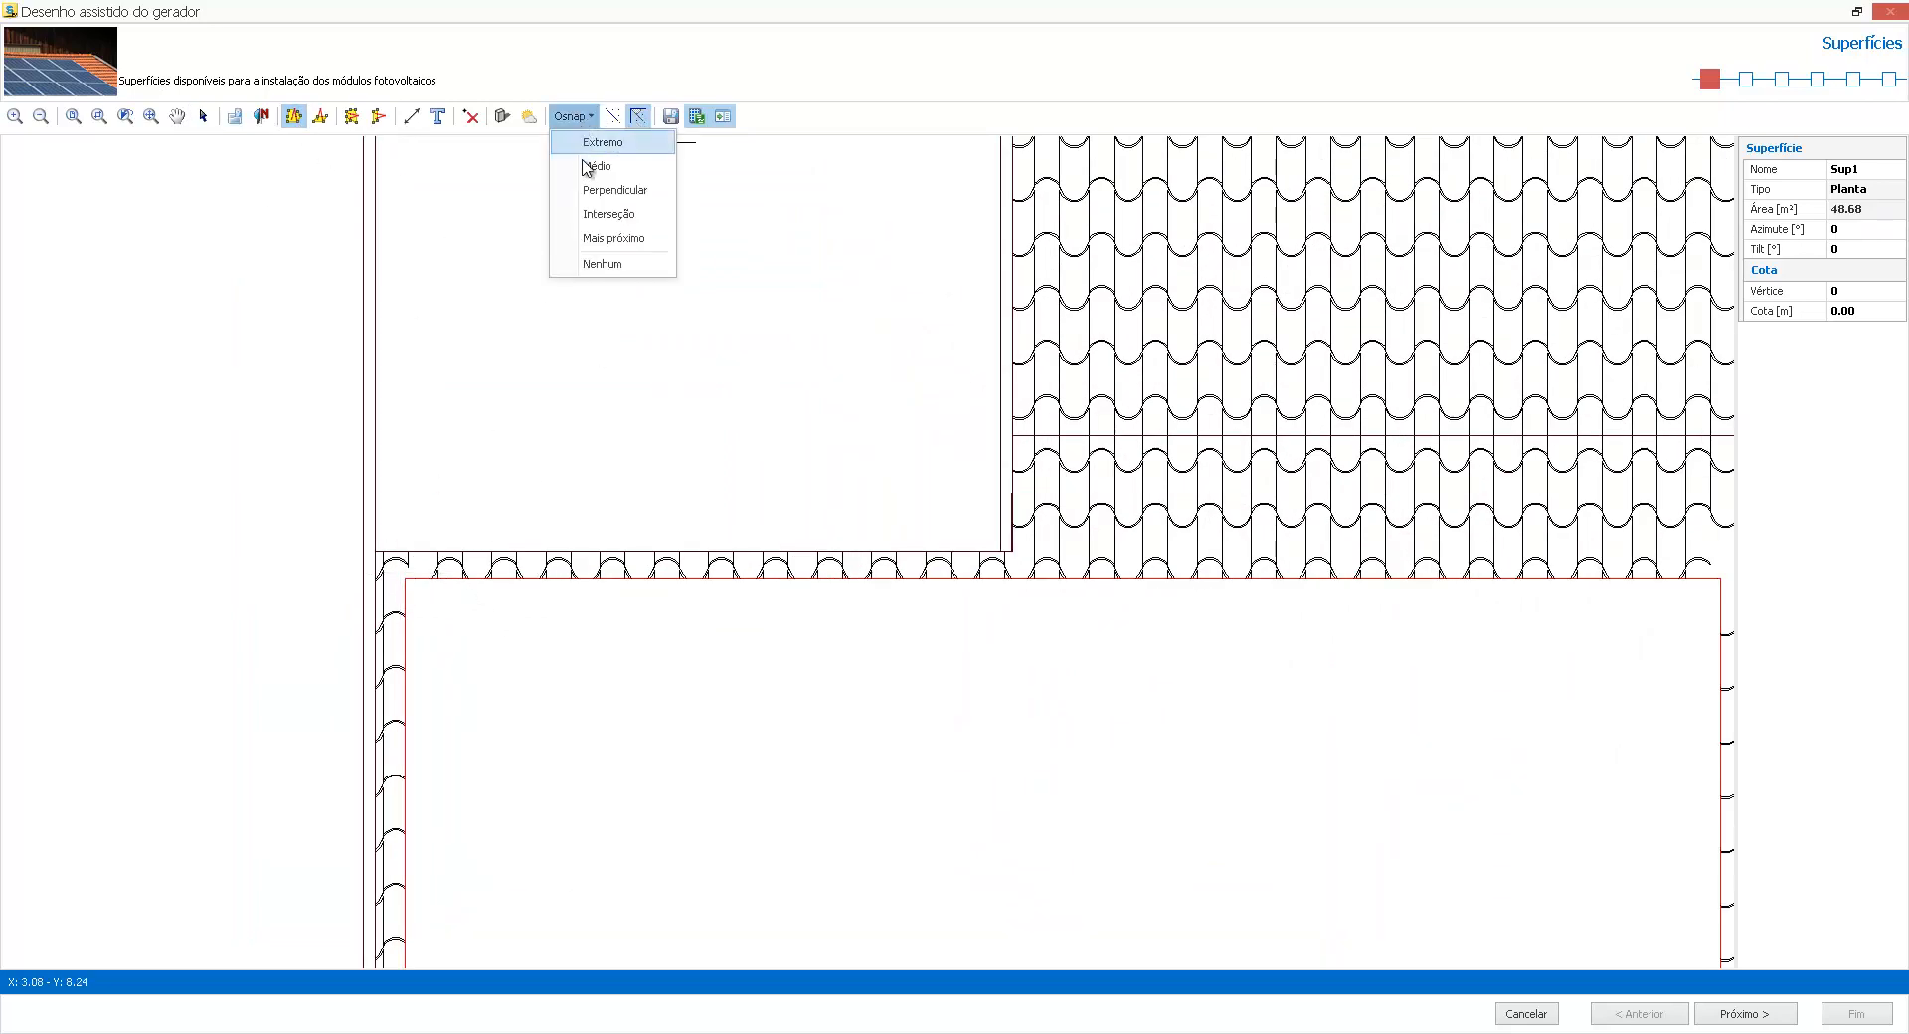
left_click(596, 144)
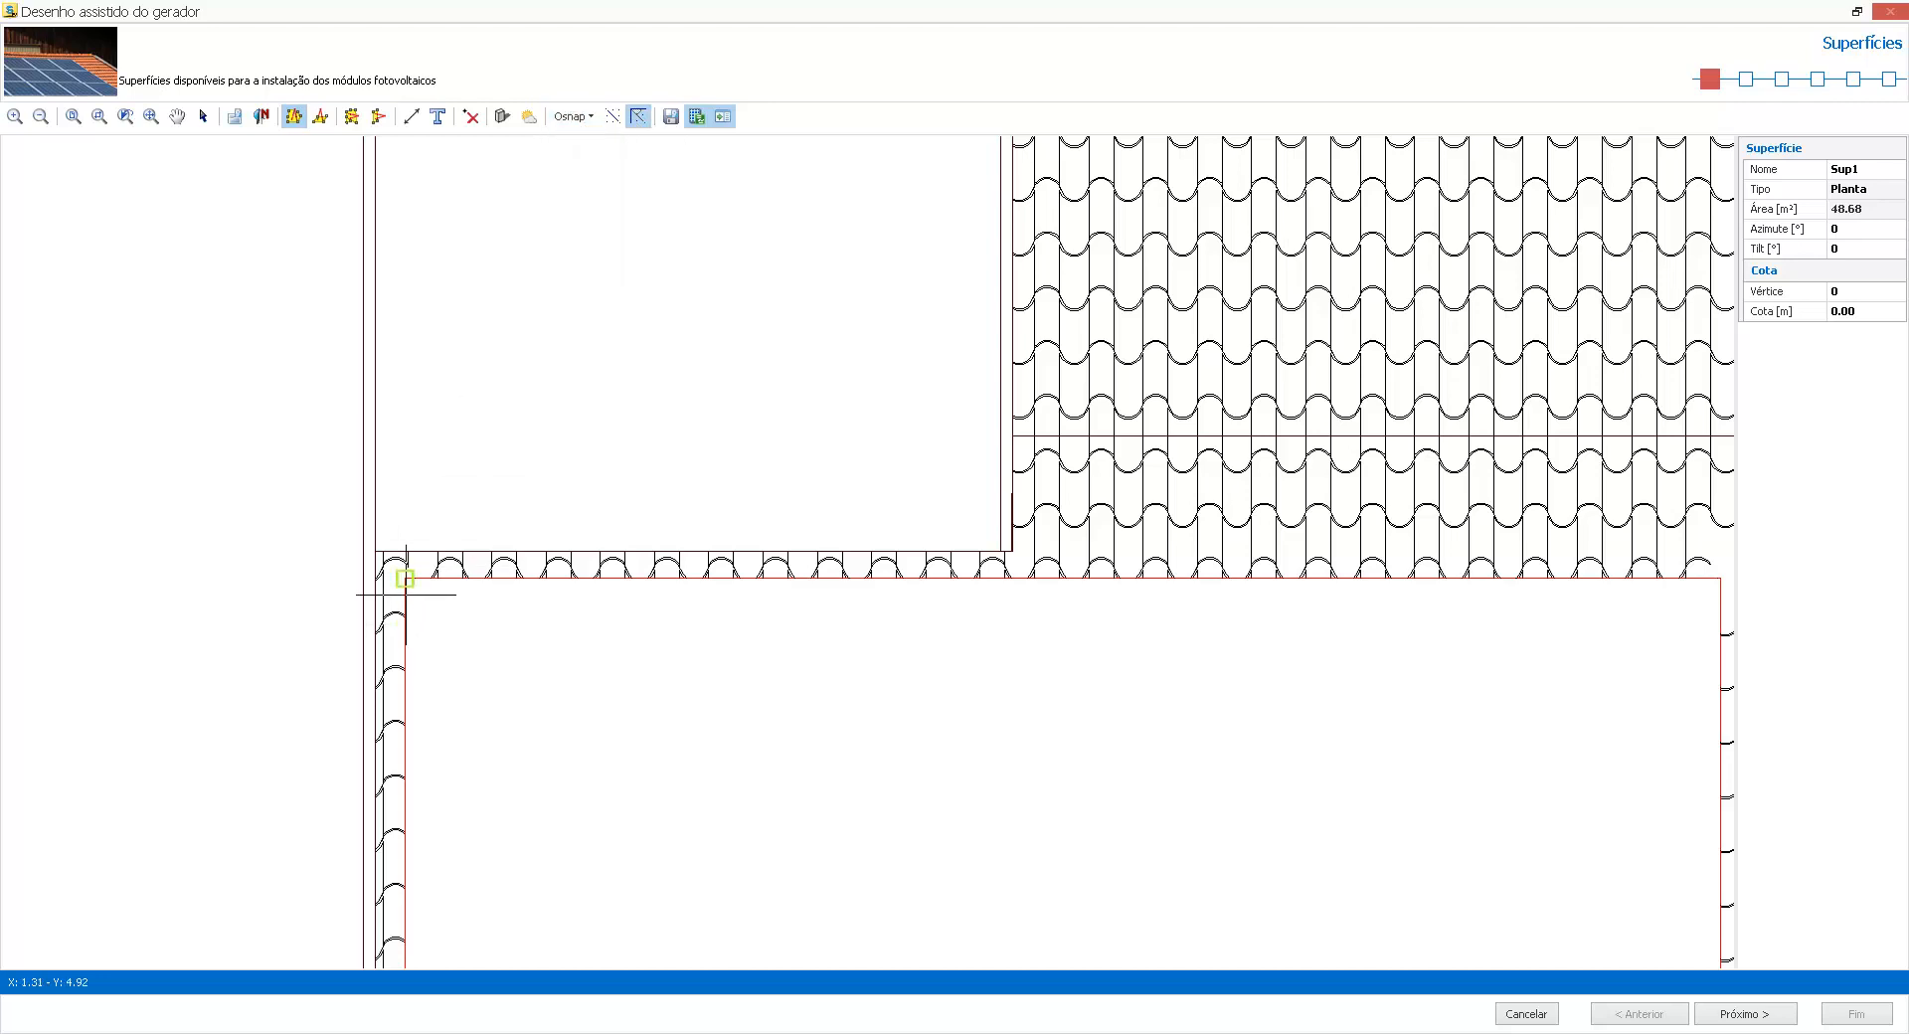
Trace a rectangular installation surface about 9.76 m long over the four corners of the empty roof area
left_click(651, 614)
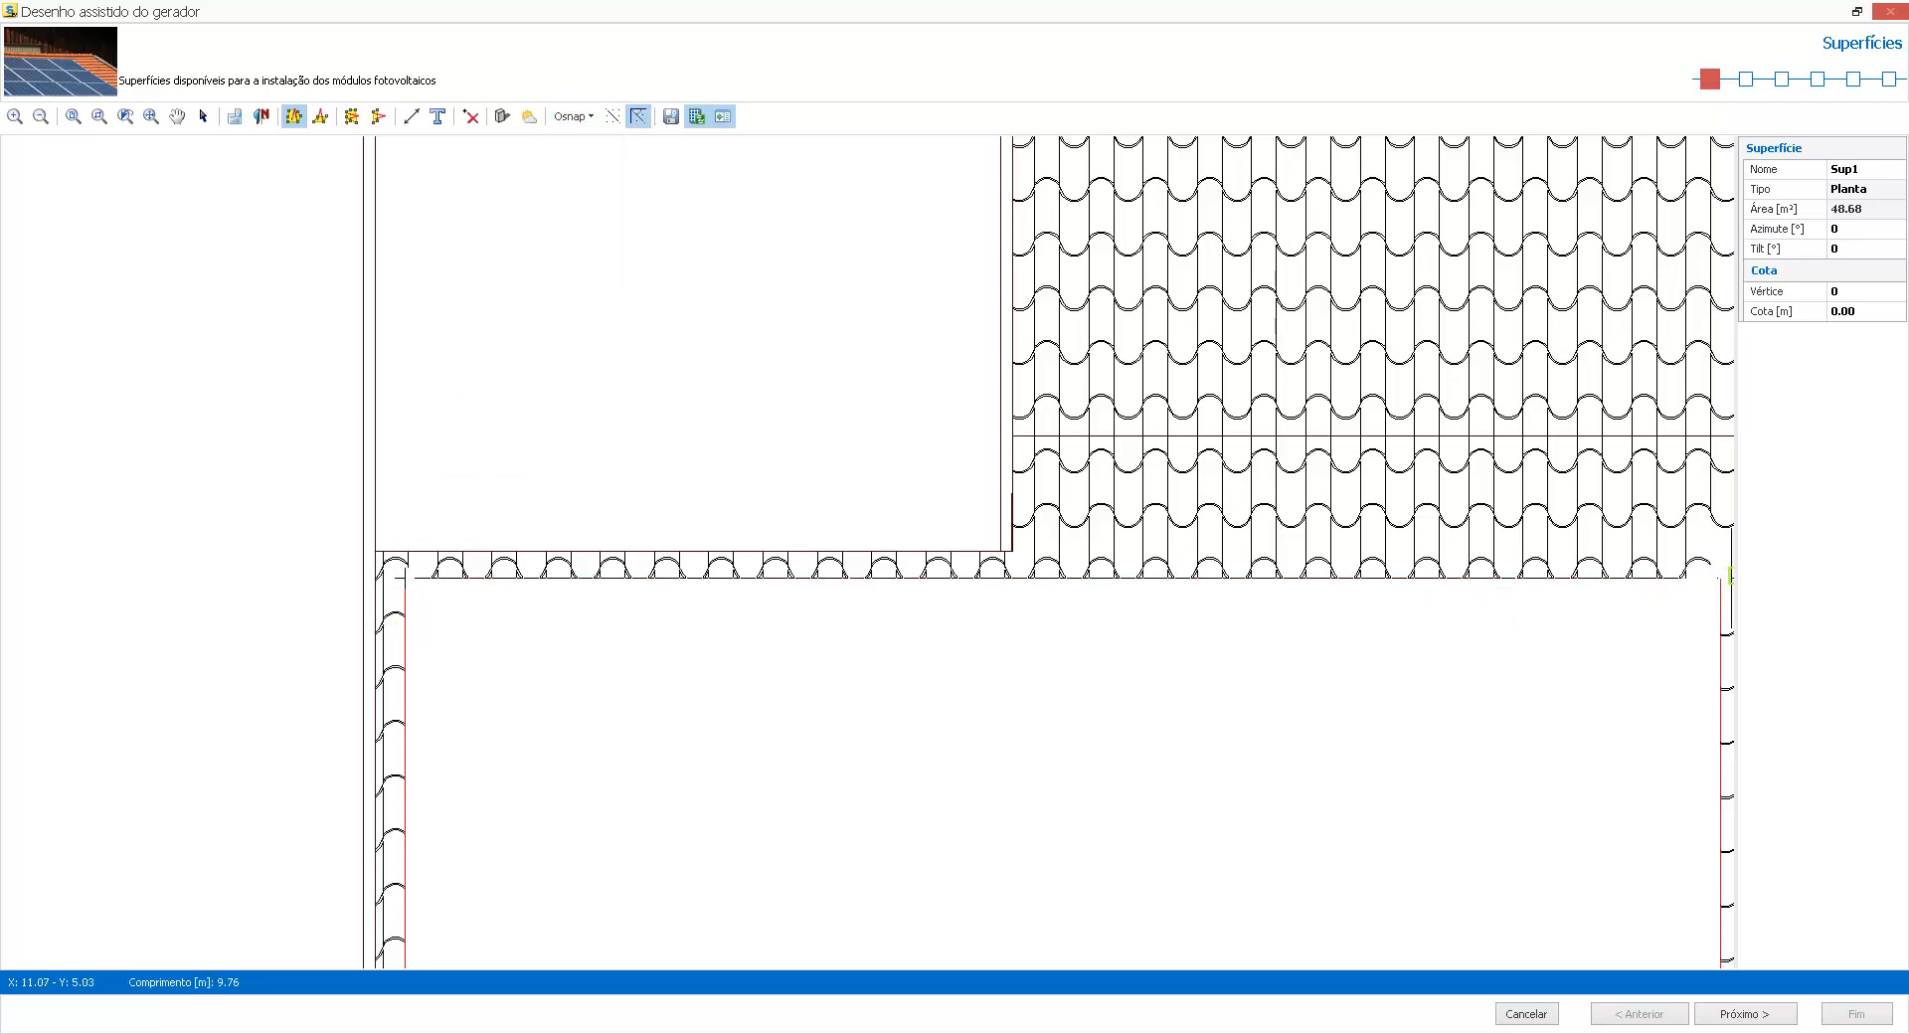
scroll(886, 456, "down", 2)
scroll(1269, 771, "up", 3)
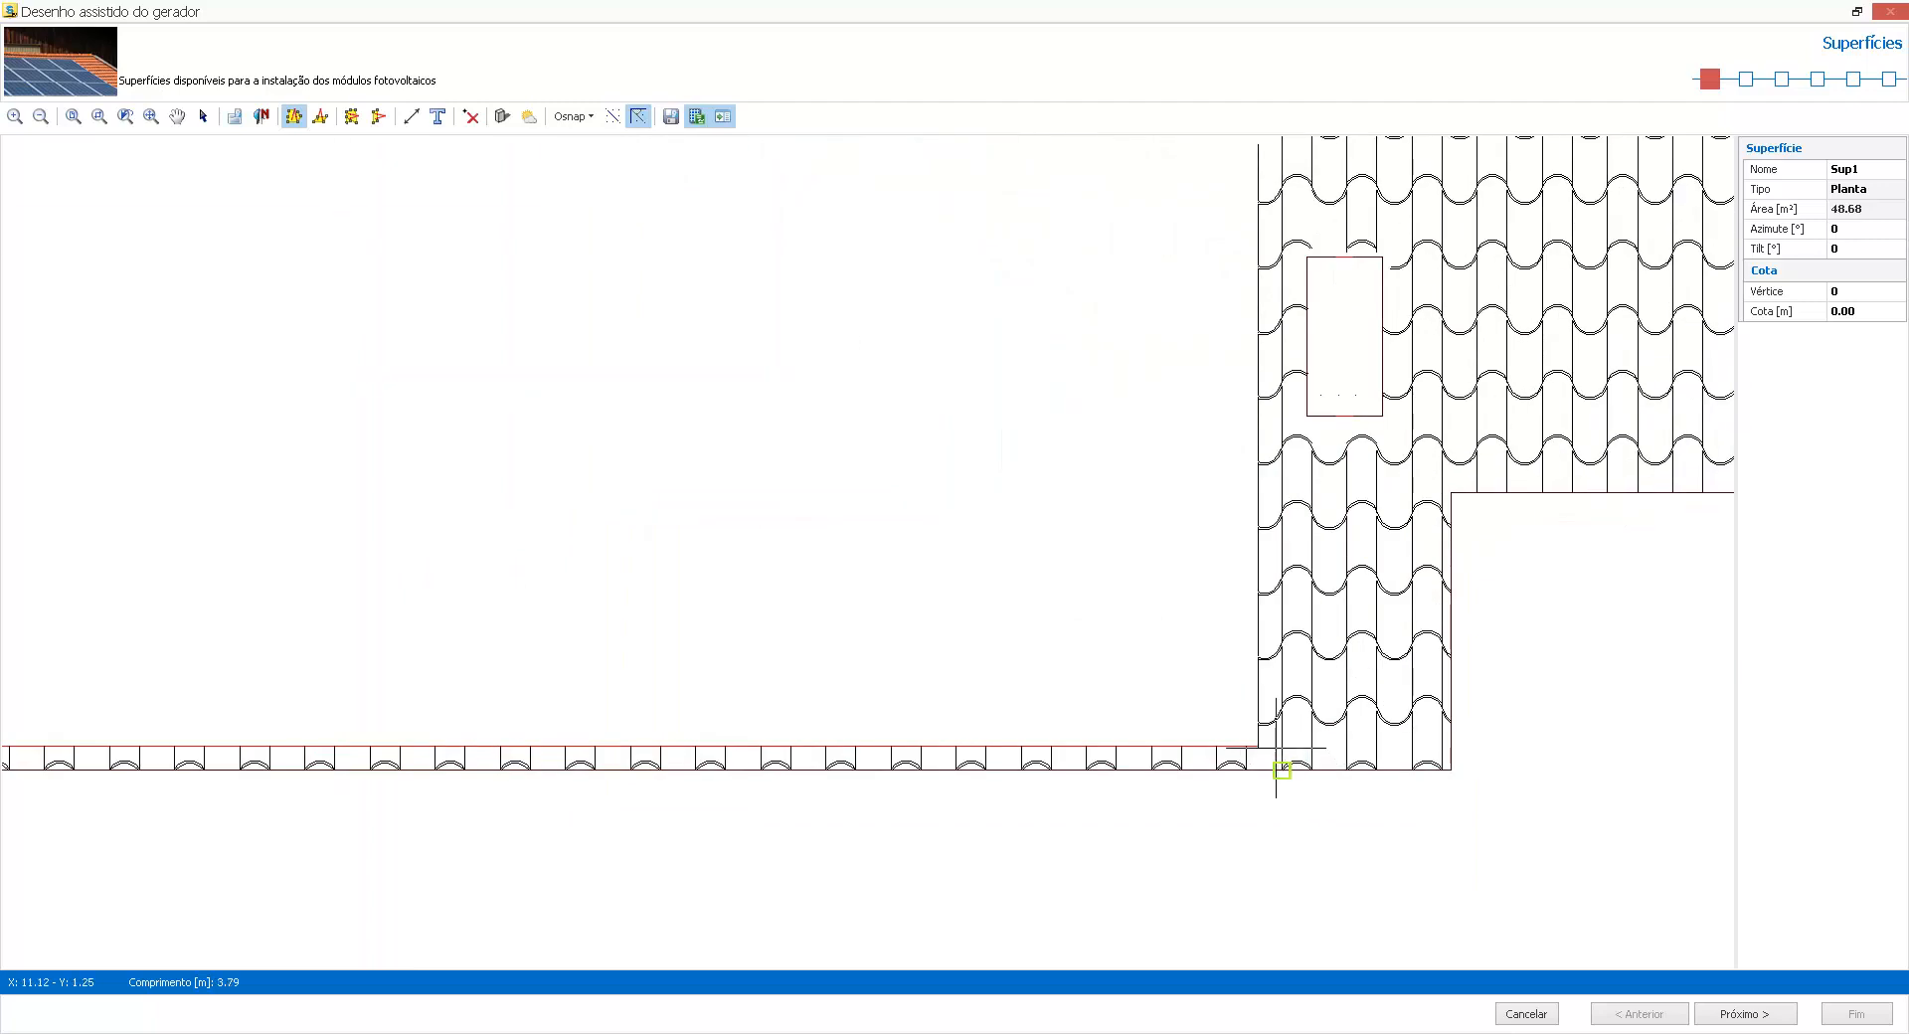
left_click(1259, 746)
scroll(1223, 688, "down", 3)
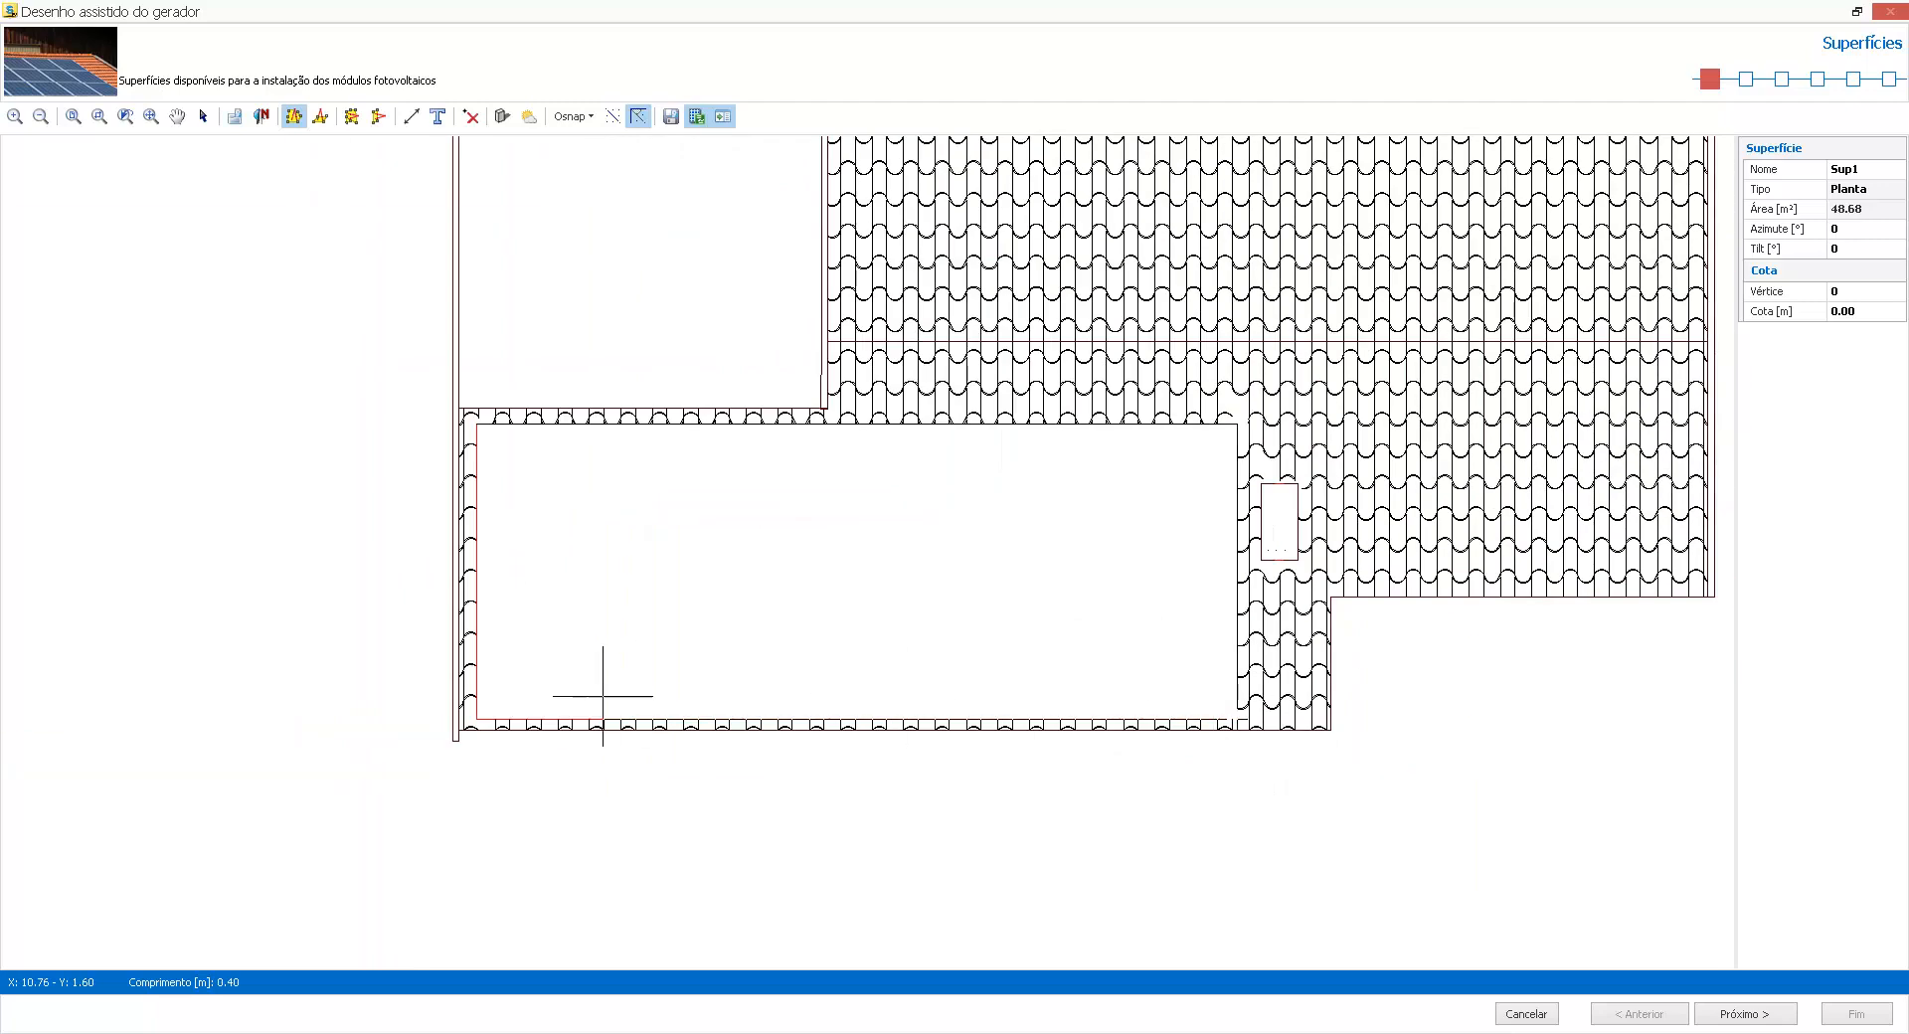
scroll(438, 716, "up", 3)
left_click(488, 727)
scroll(460, 409, "down", 3)
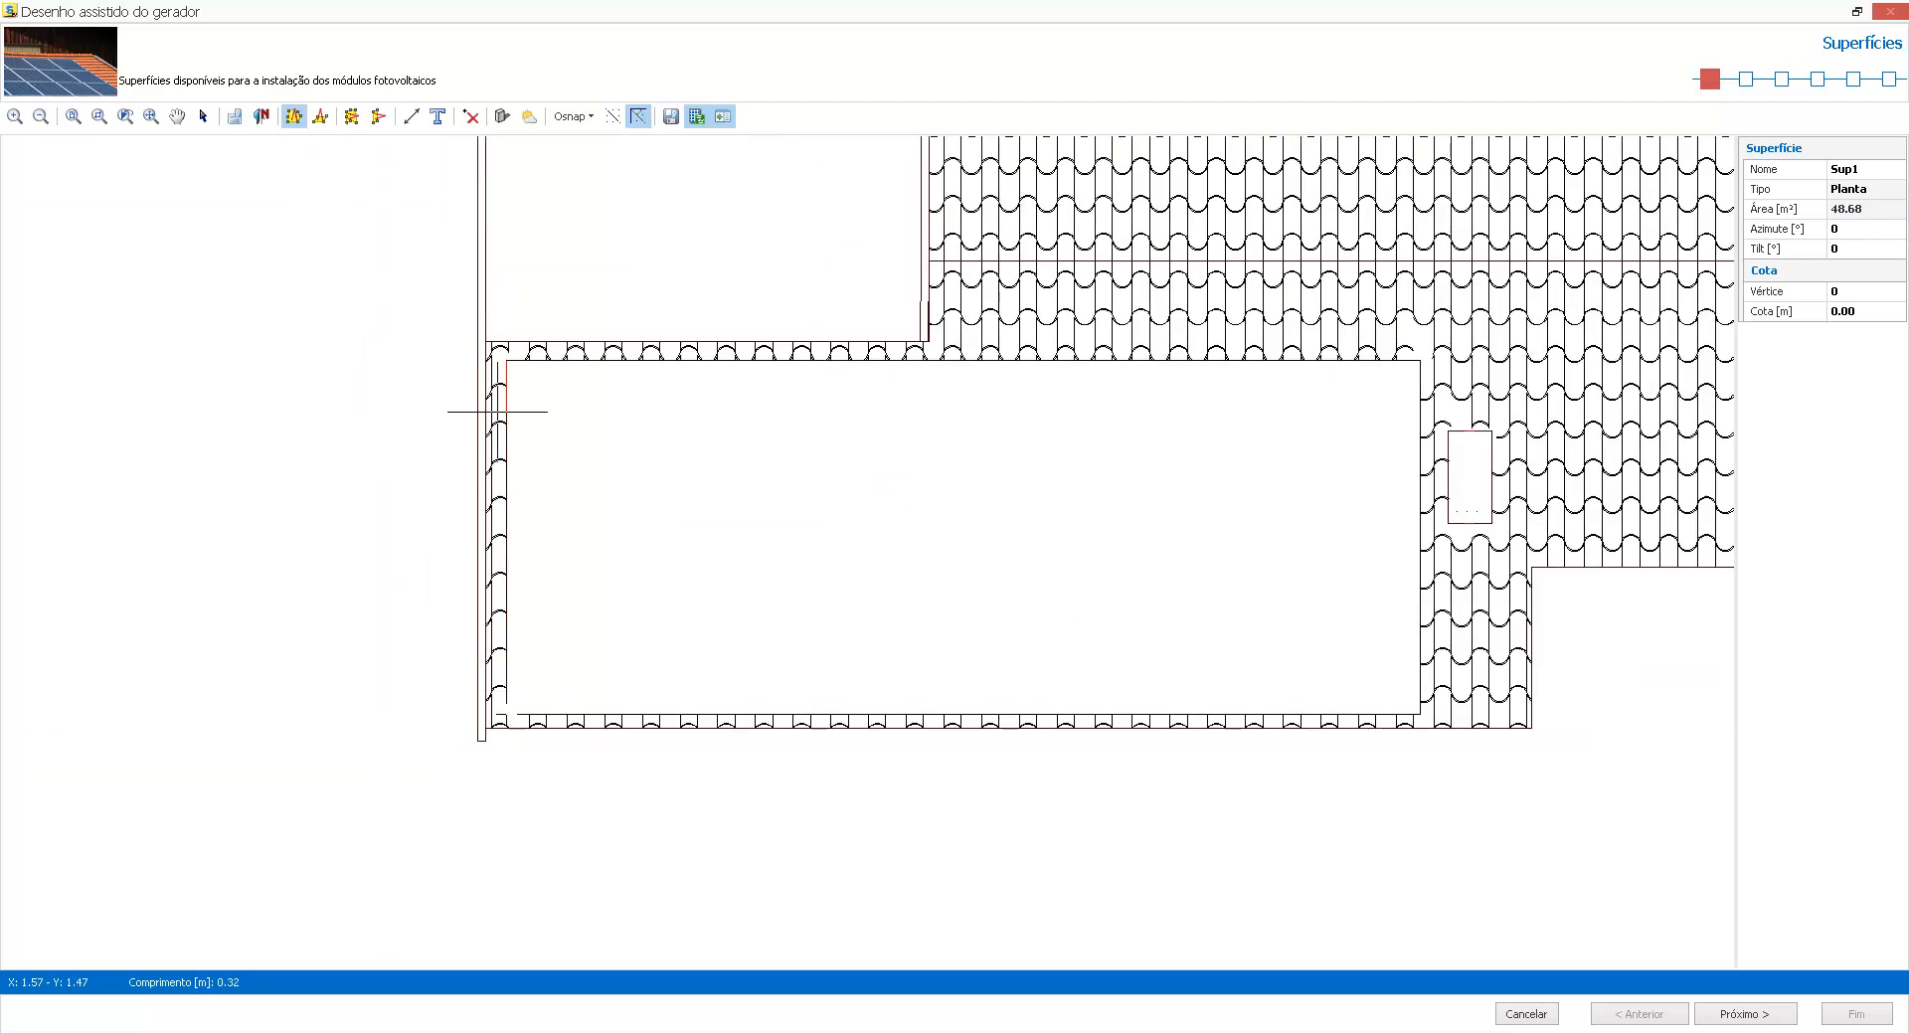
scroll(490, 358, "up", 3)
left_click(504, 375)
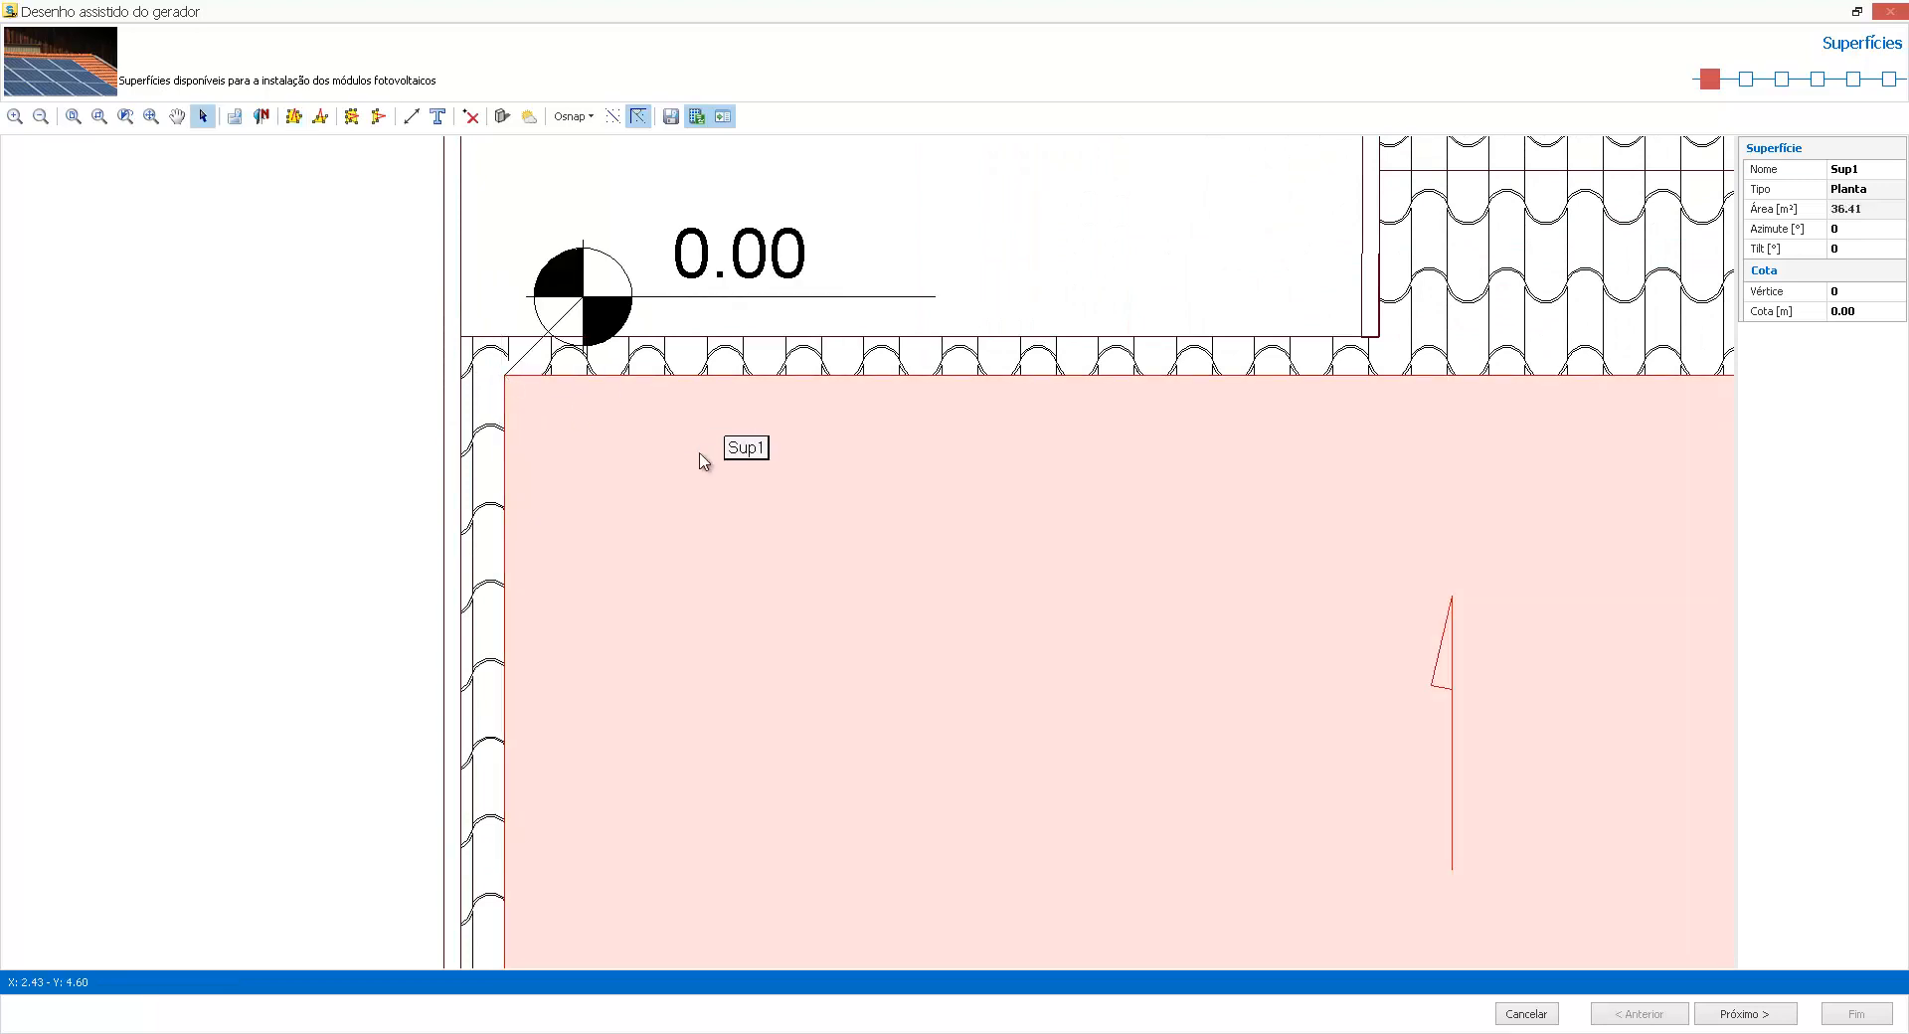
scroll(480, 429, "down", 3)
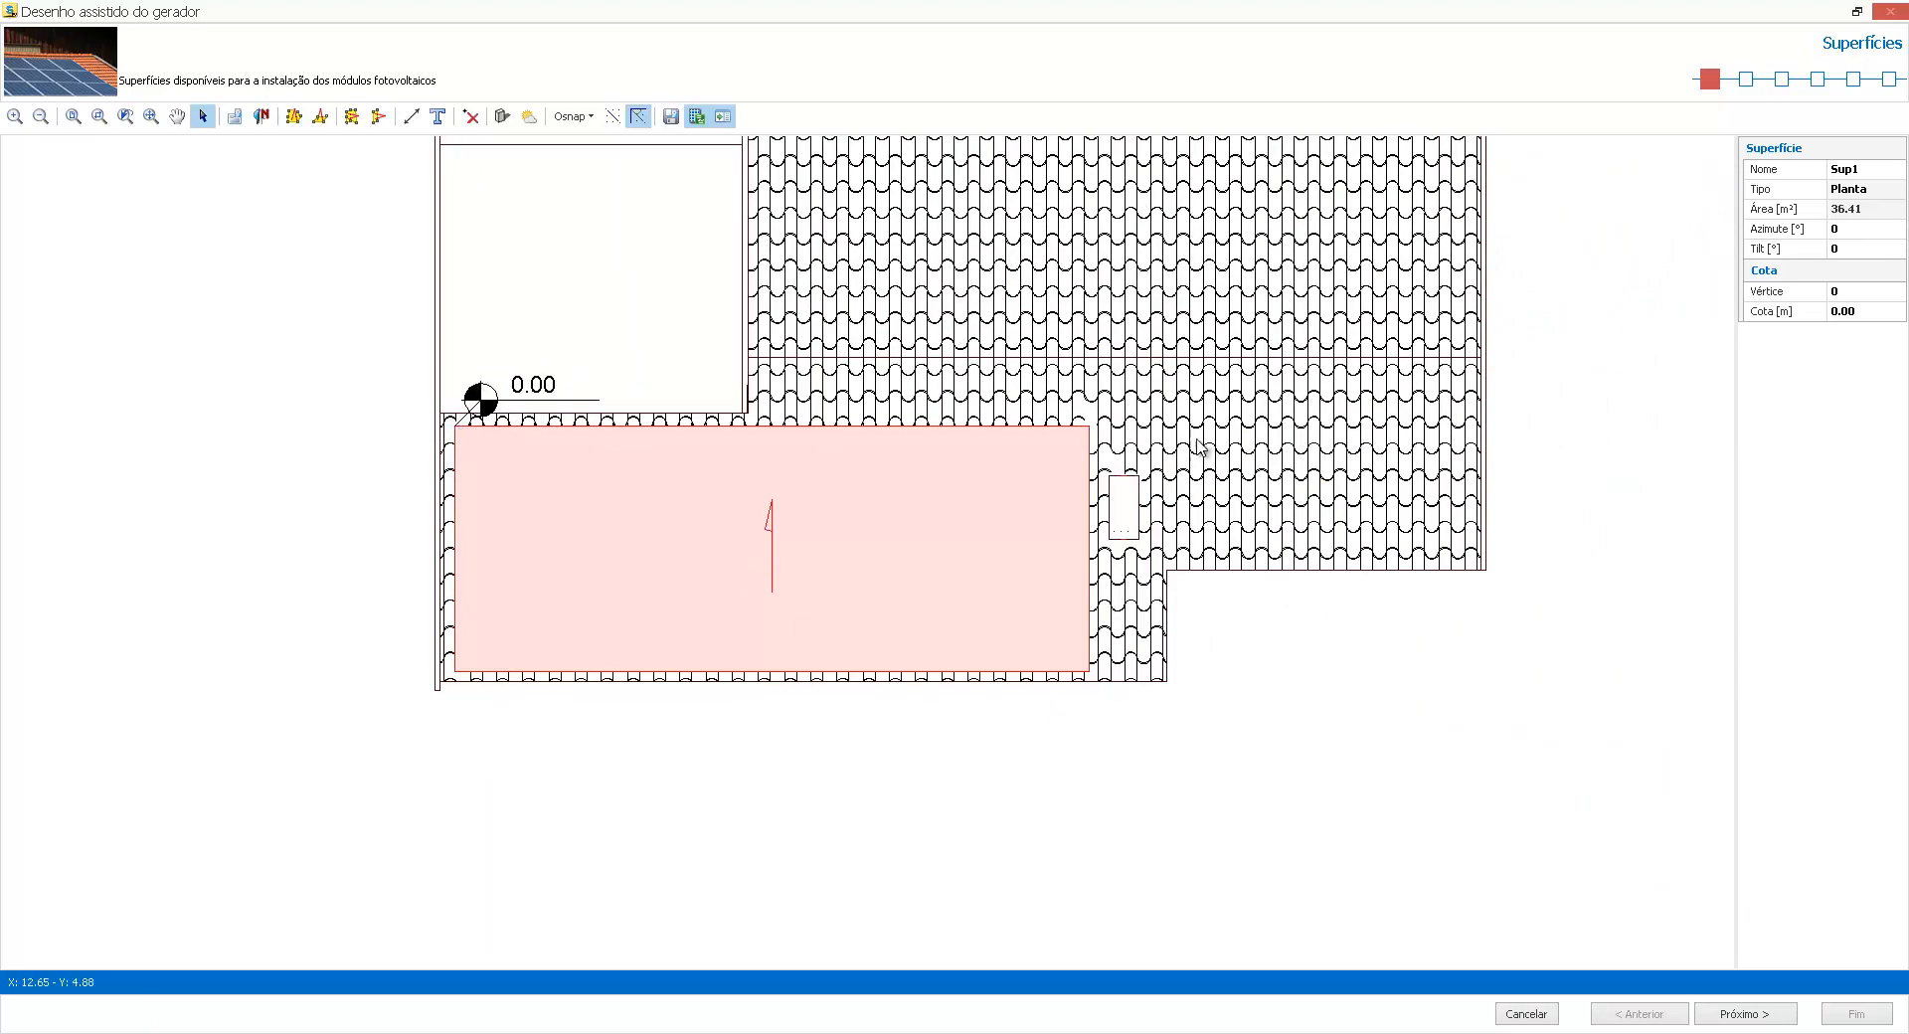
Choose vertex 2 of the surface as the elevation reference and set its Cota to 7.00 m
left_click(1856, 233)
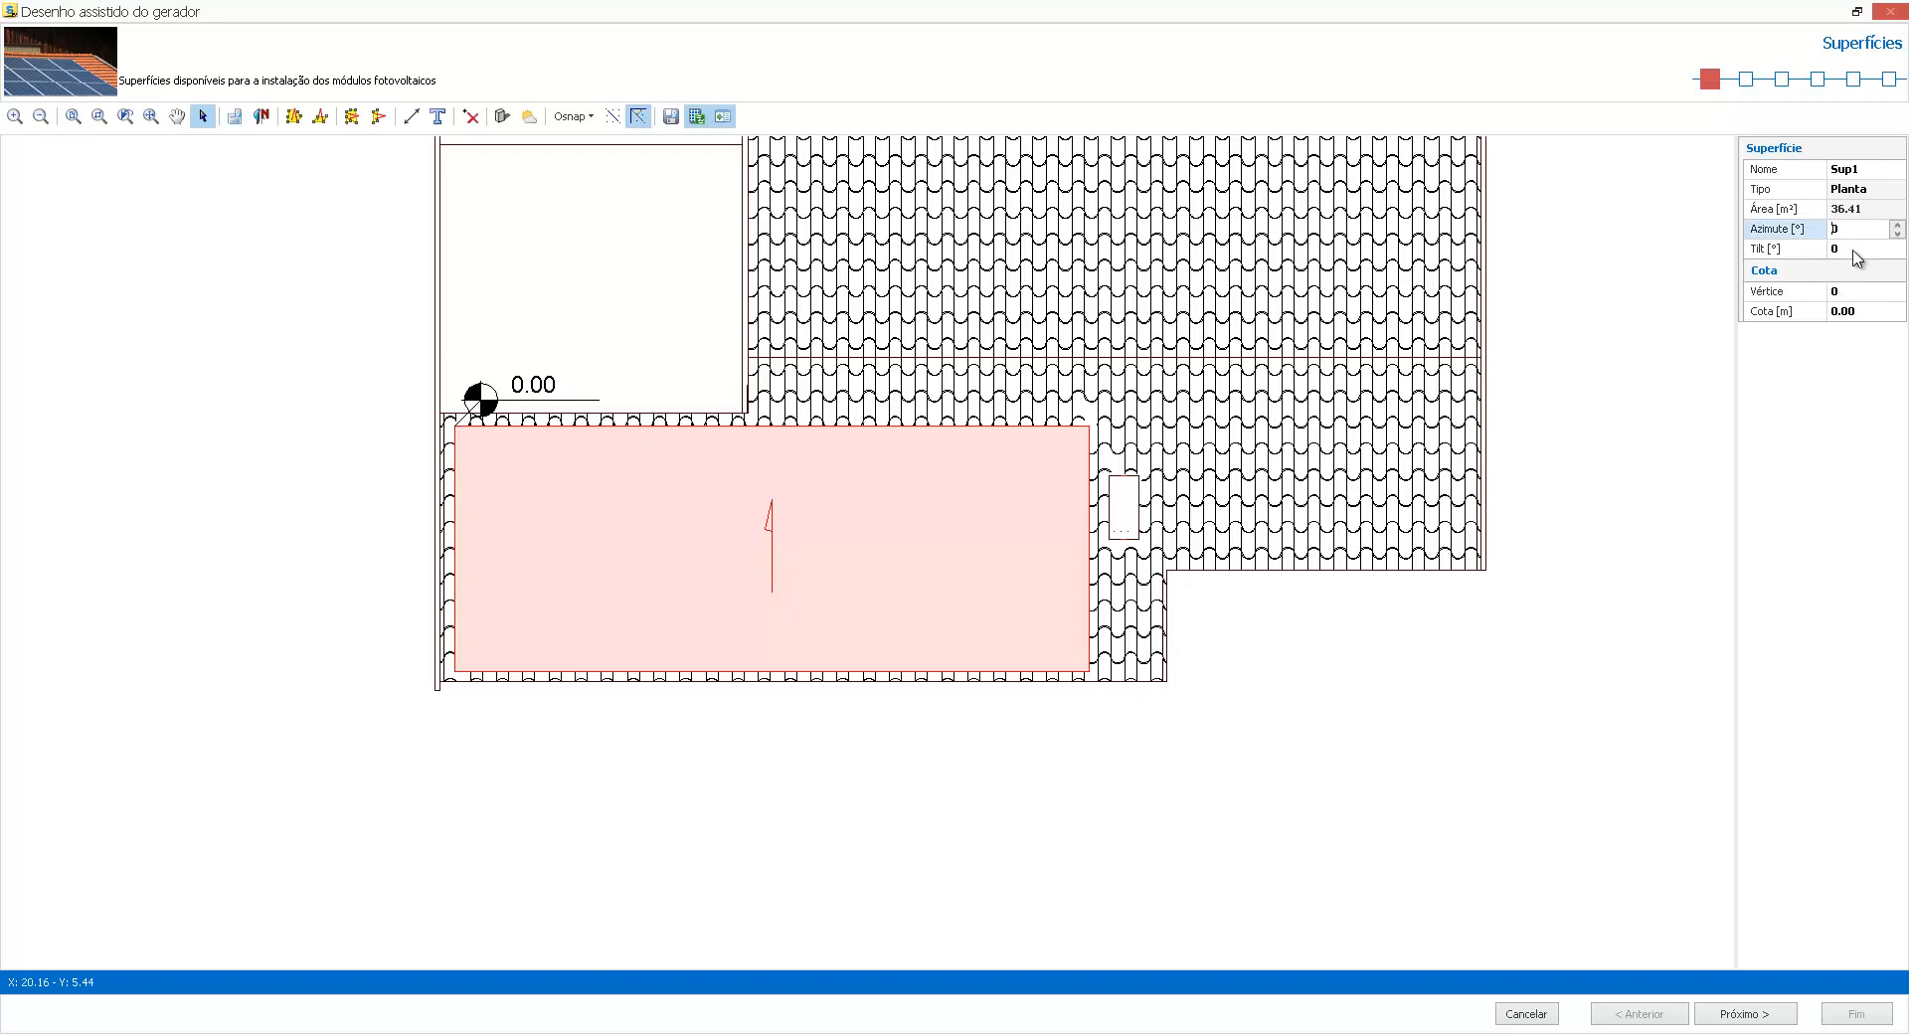
left_click(1866, 296)
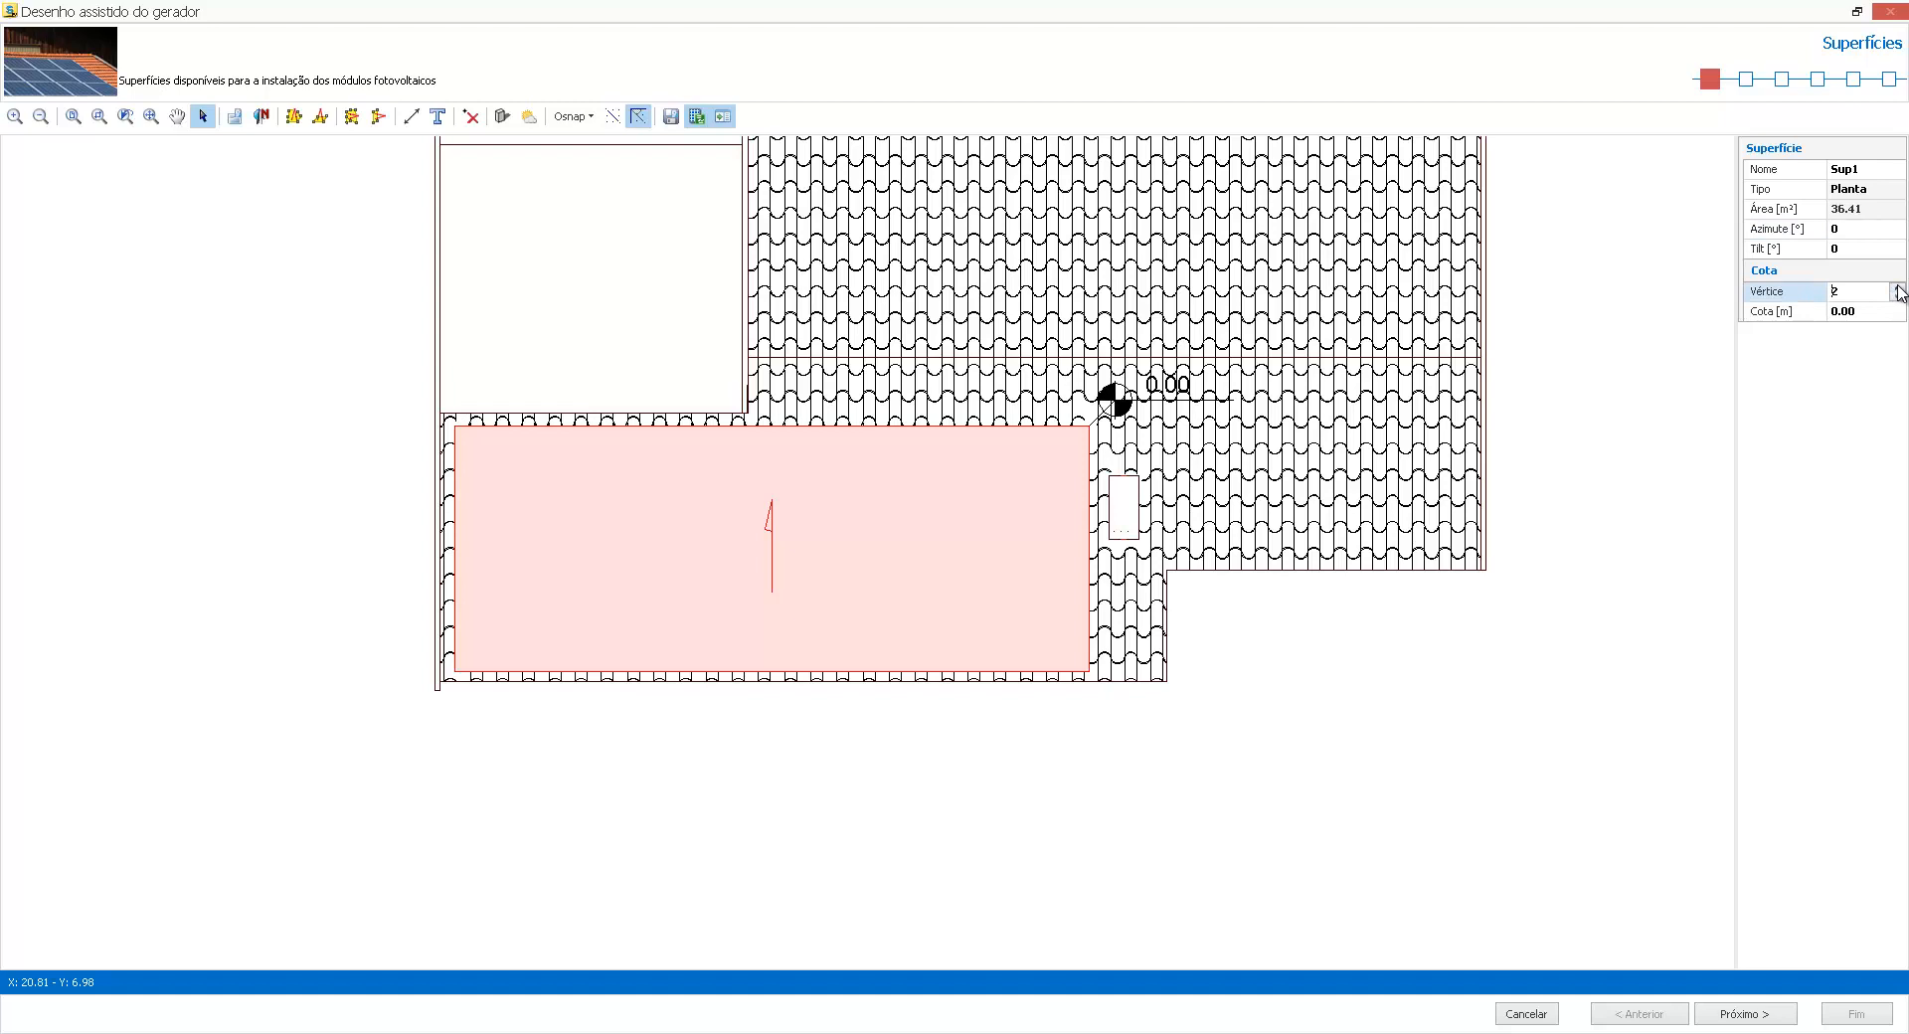
left_click(1856, 315)
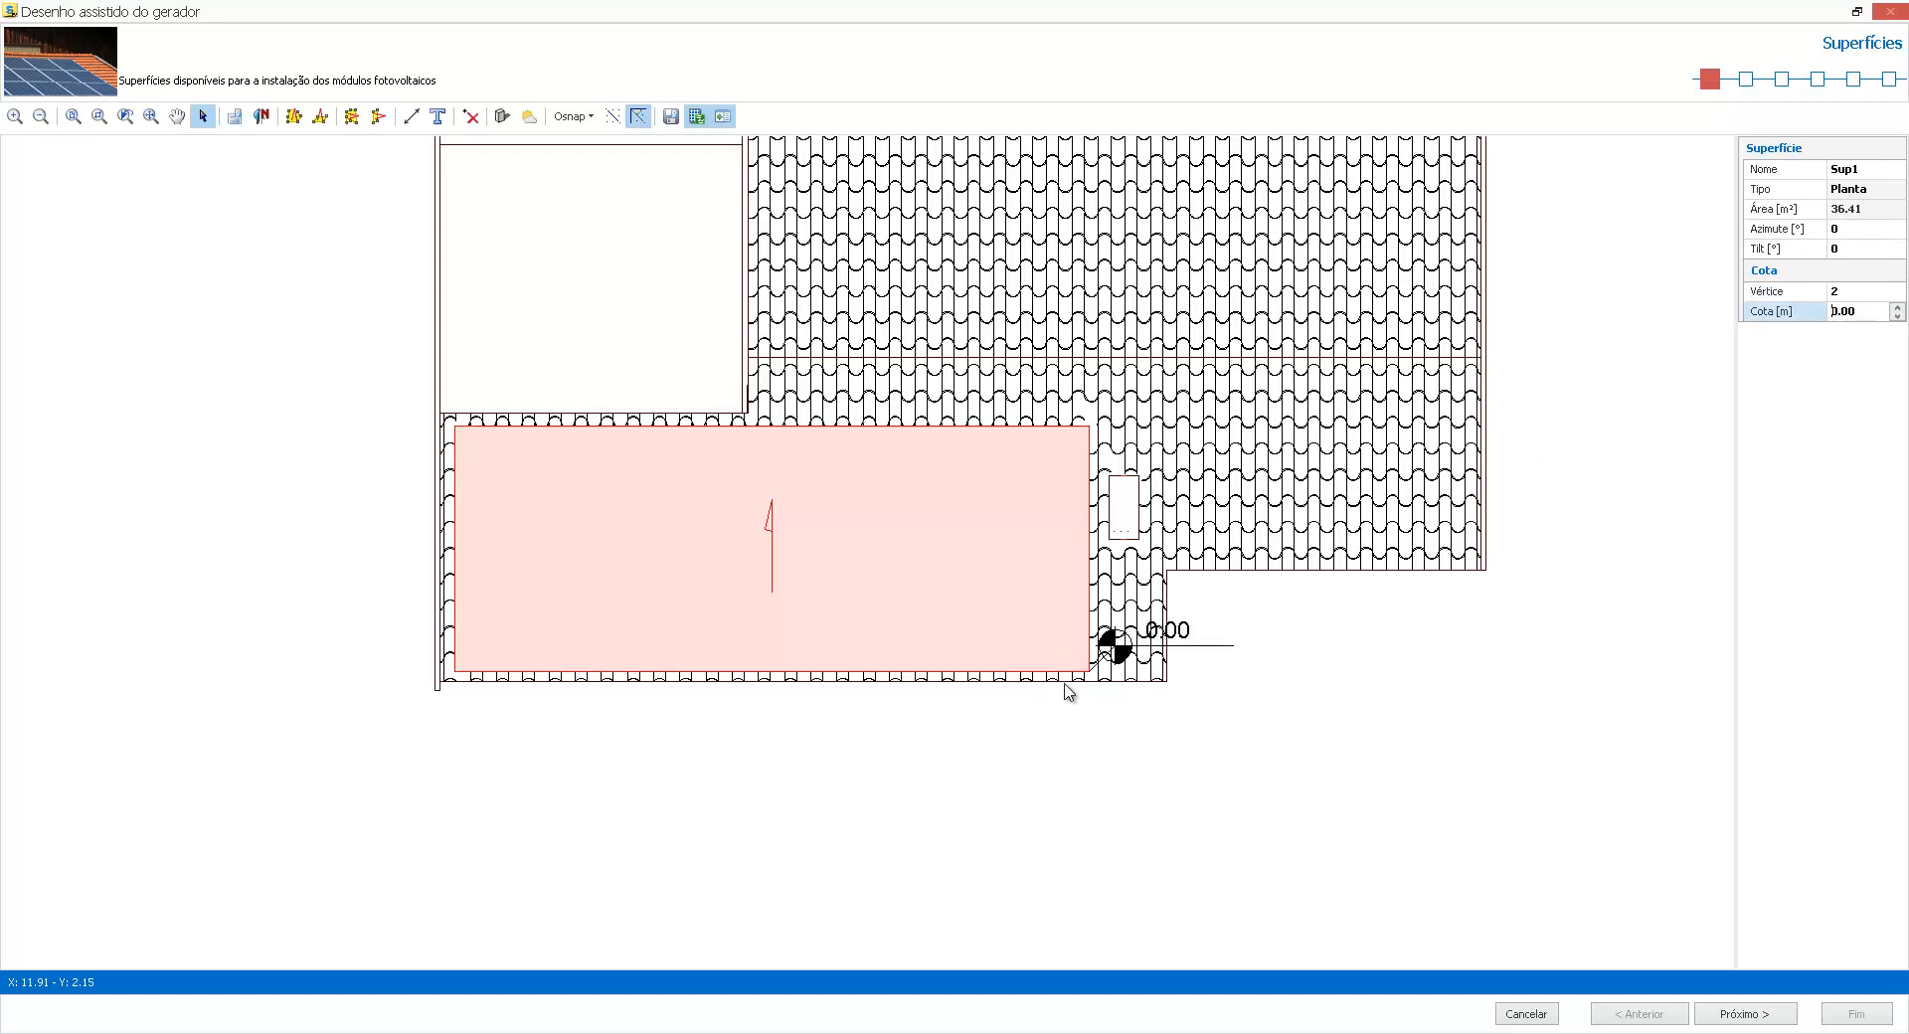
left_click(1766, 314)
type("7")
Set the surface's tilt to 30° and keep its azimuth at 0°
left_click(1854, 252)
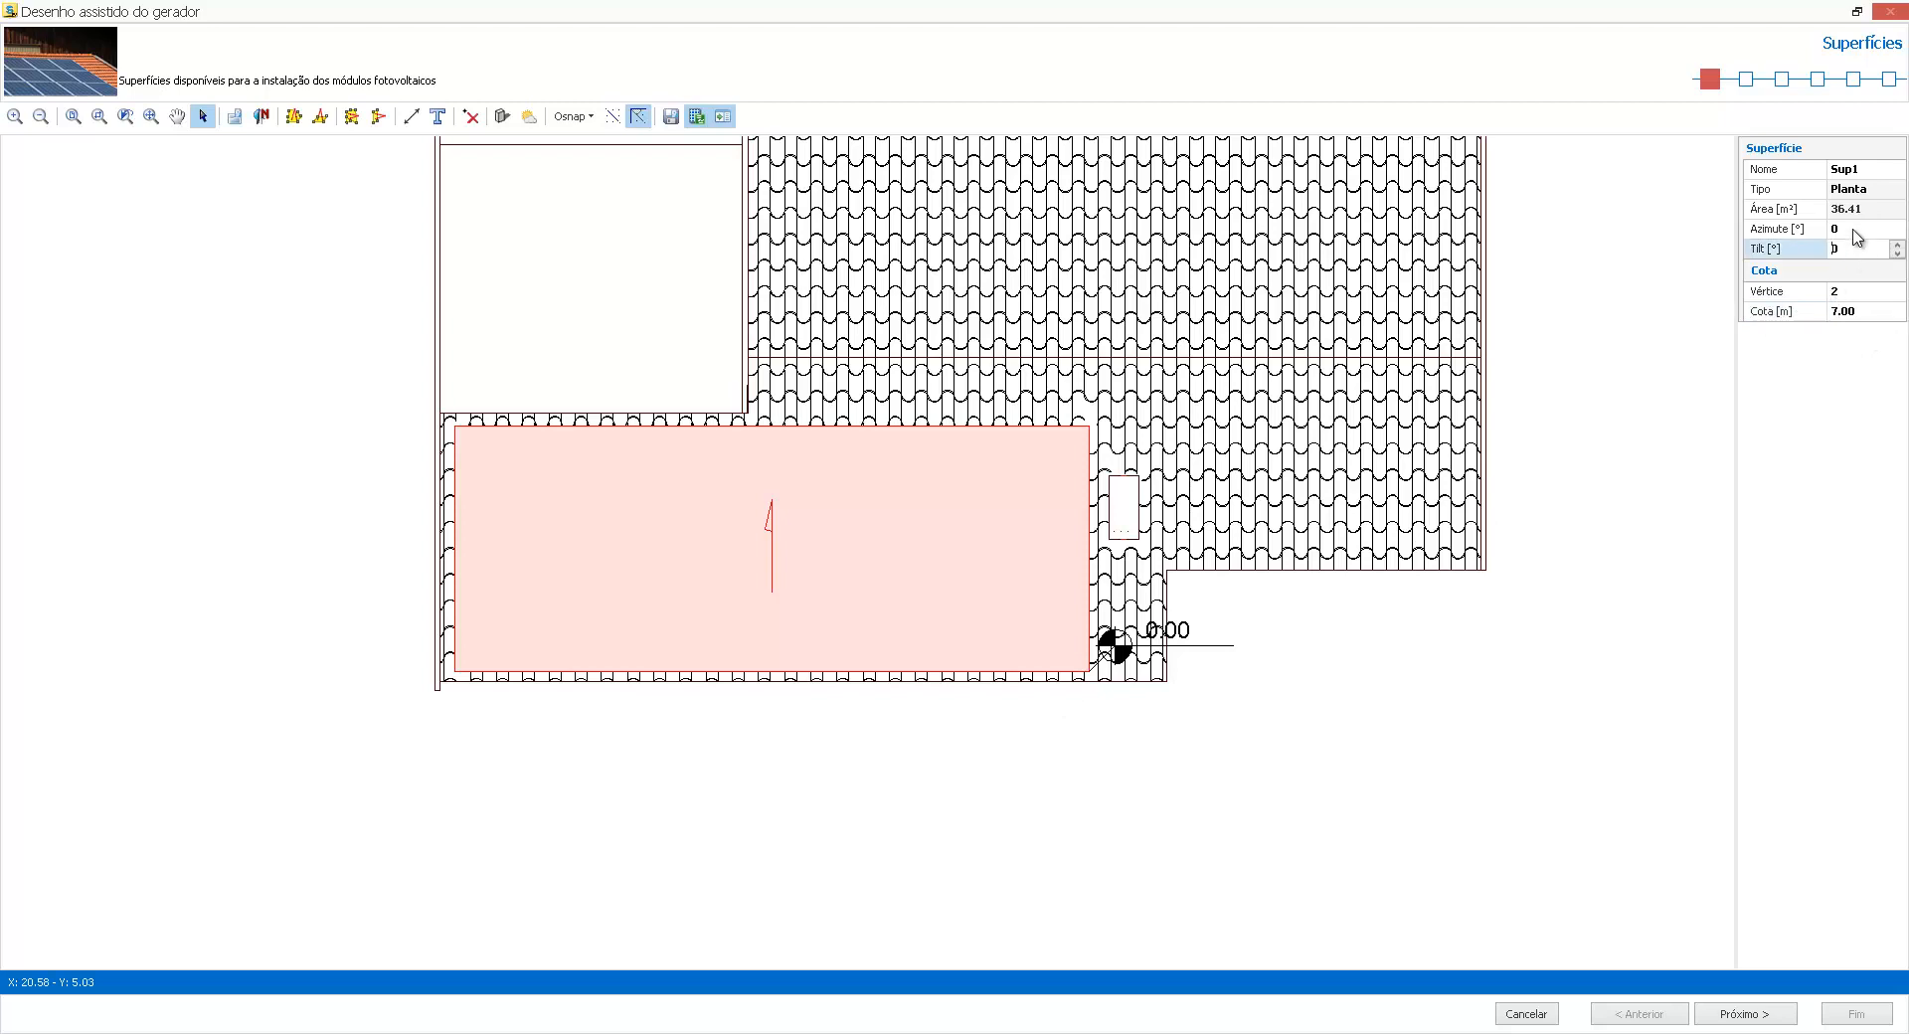
left_click(1815, 233)
left_click(1844, 249)
key("Return")
type("3")
left_click(1900, 262)
left_click(1863, 232)
left_click(1852, 211)
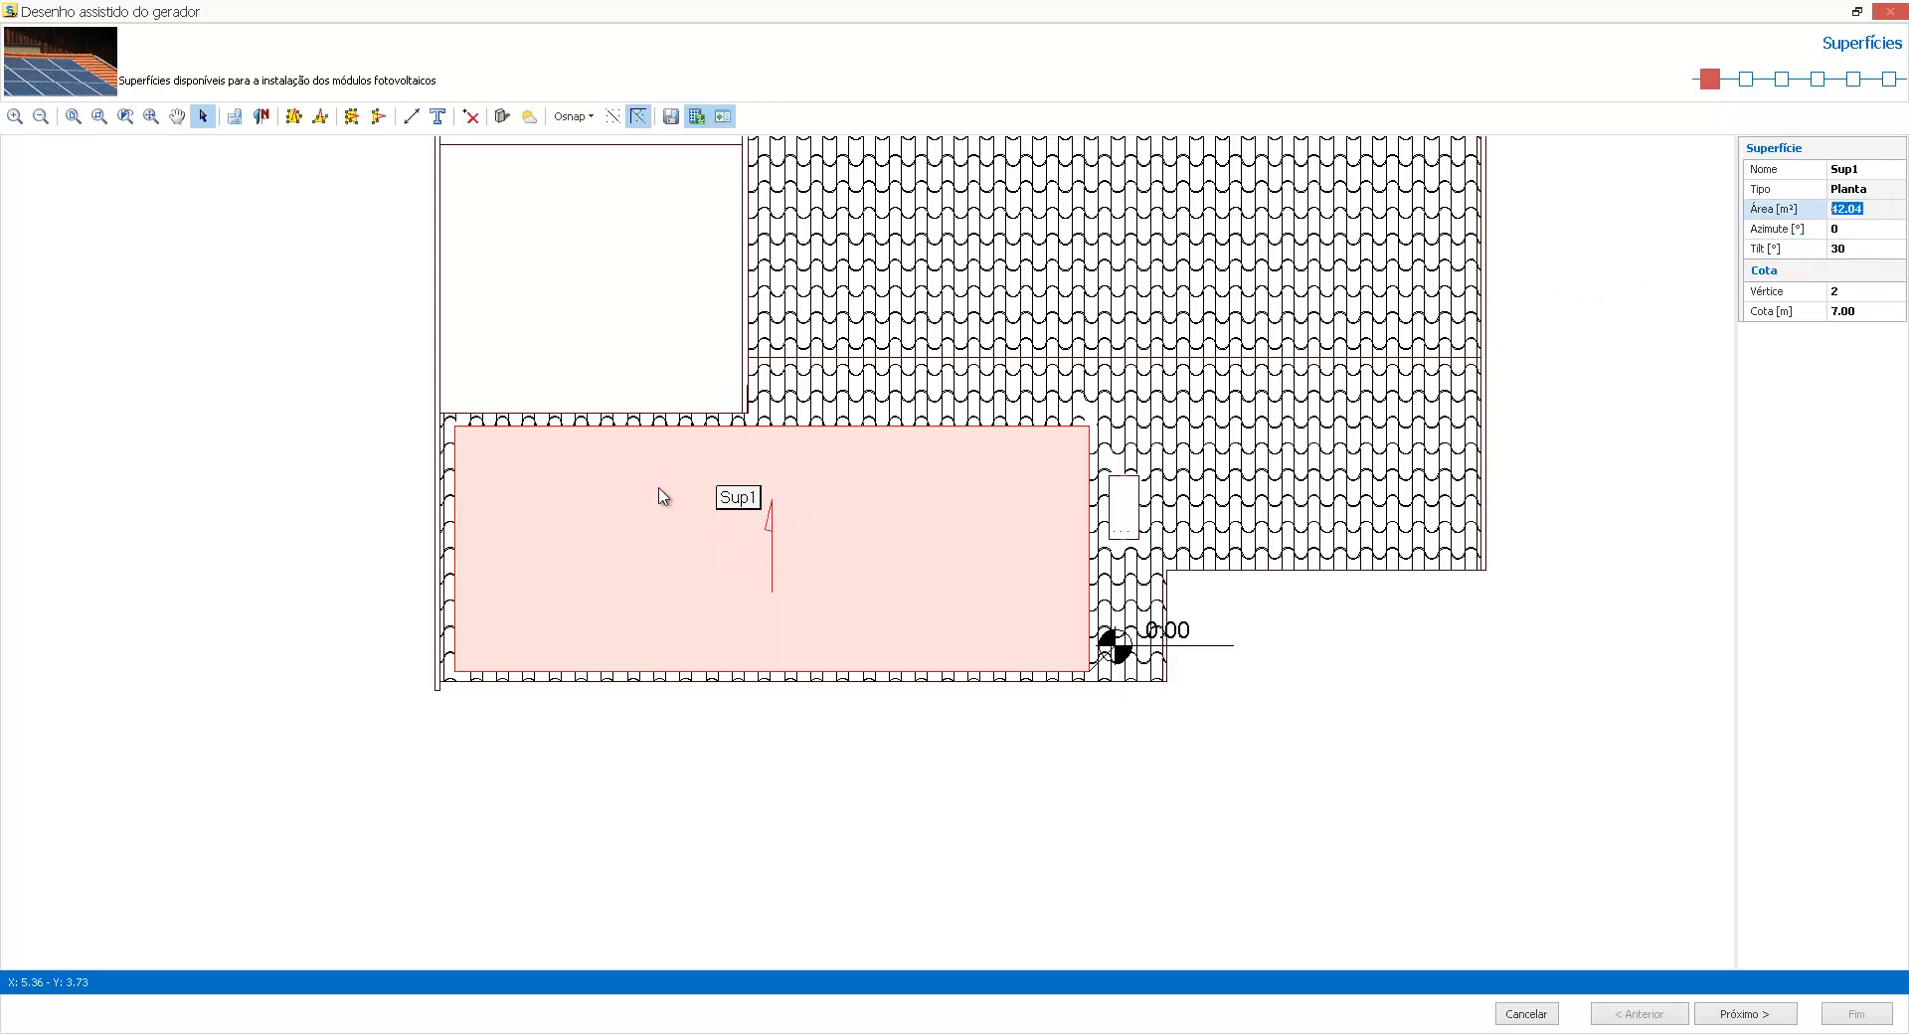
Trace an obstacle over the small rectangle beside the installation surface and set its Cota to 12.00 m
left_click(502, 117)
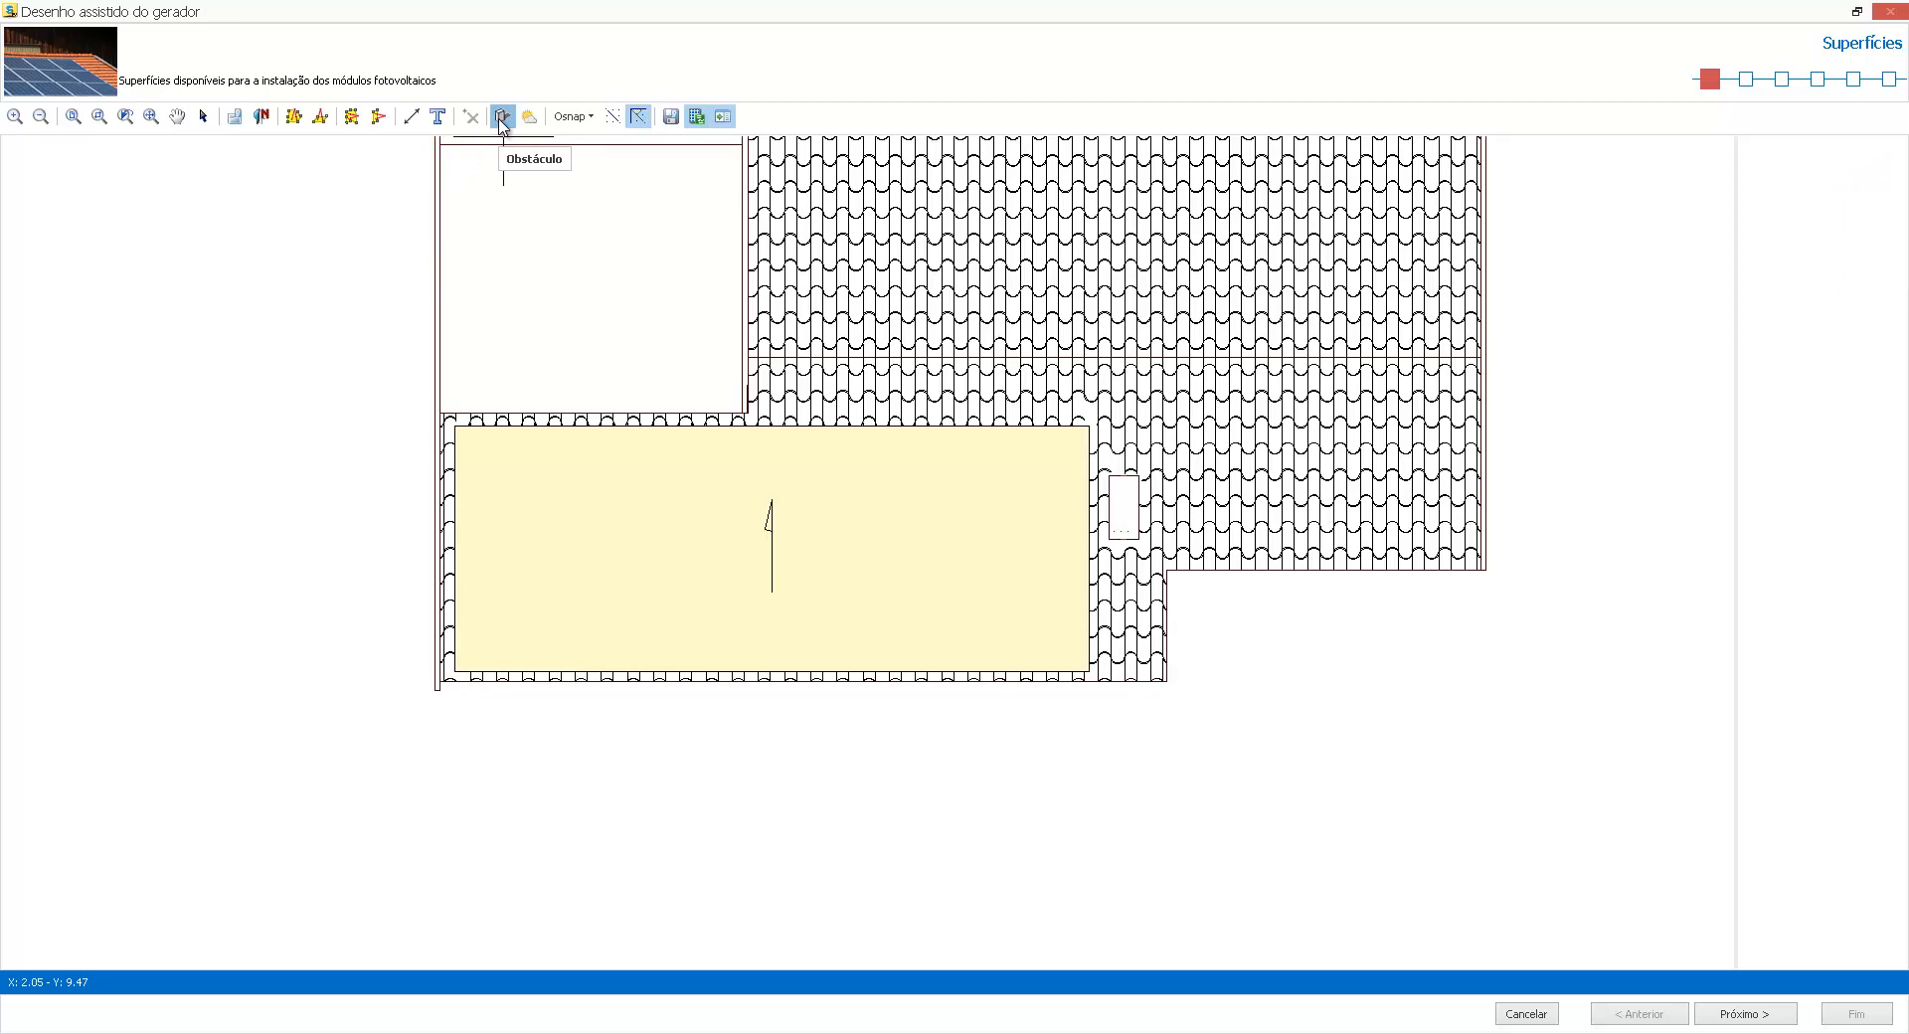
scroll(1186, 529, "up", 2)
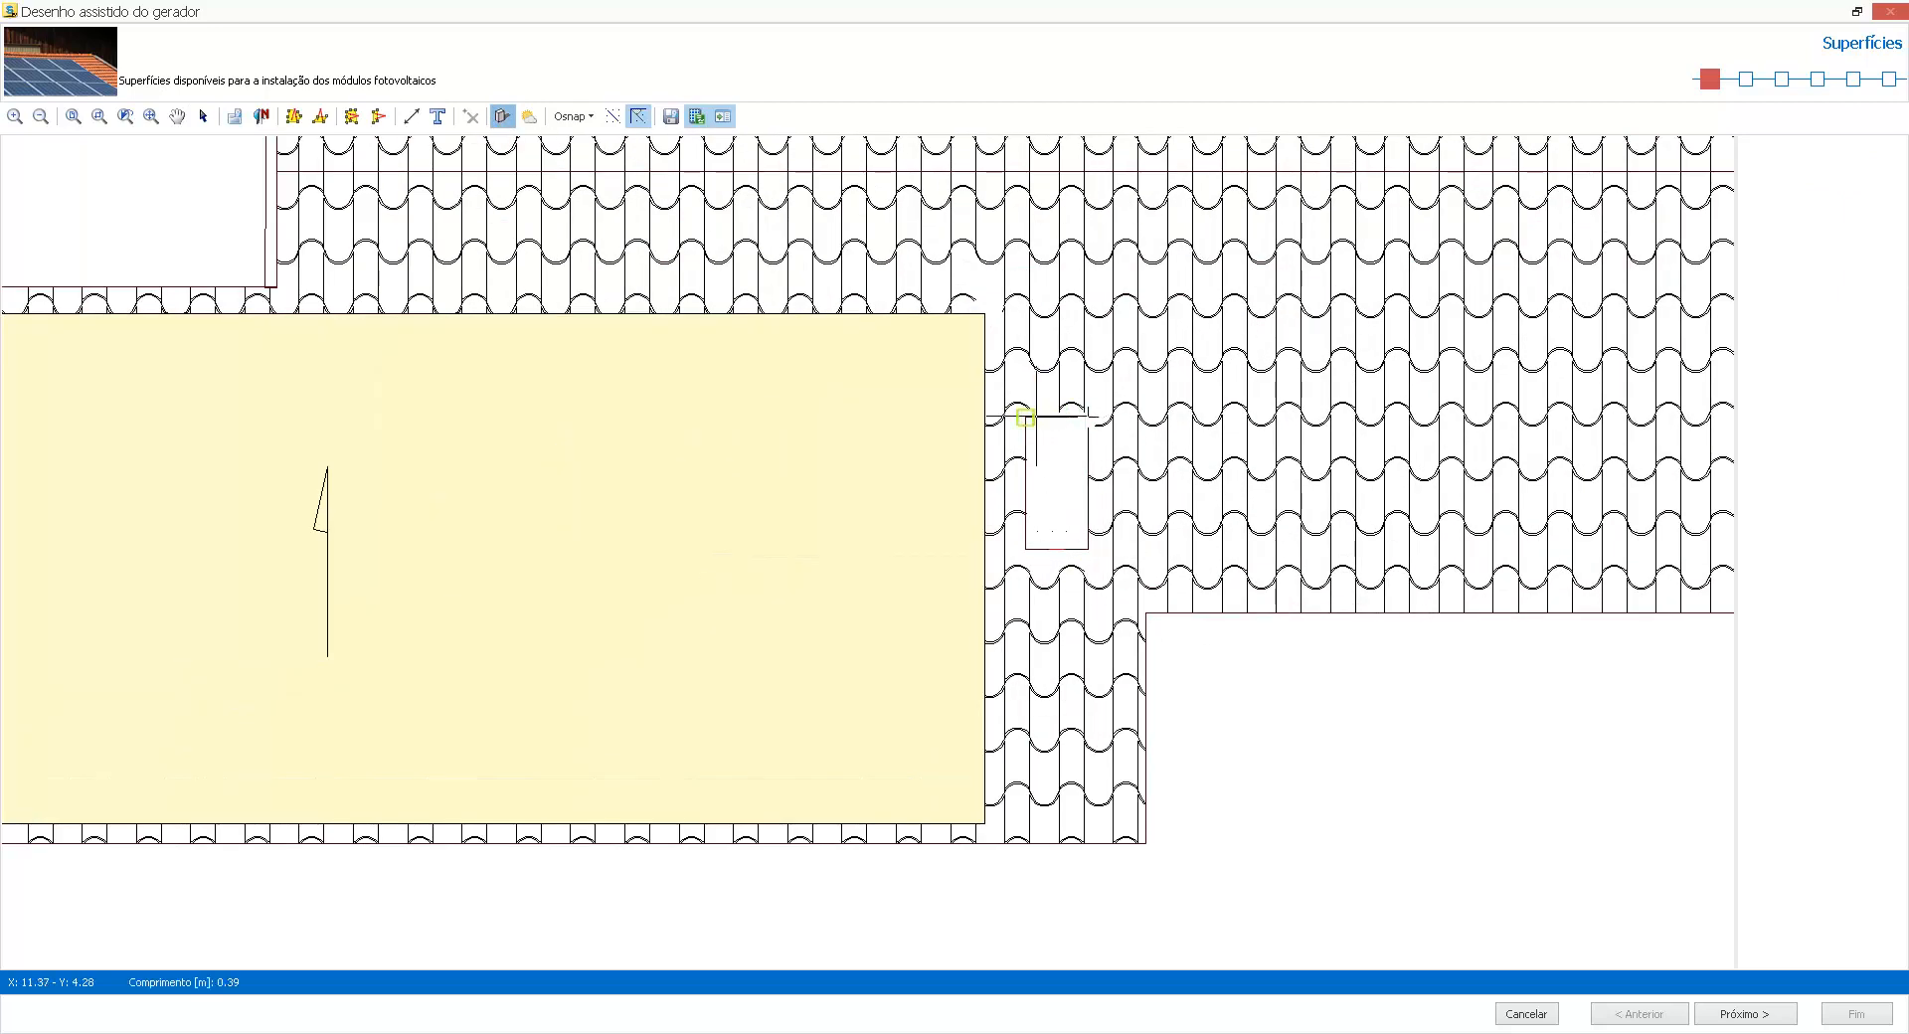
left_click(1089, 549)
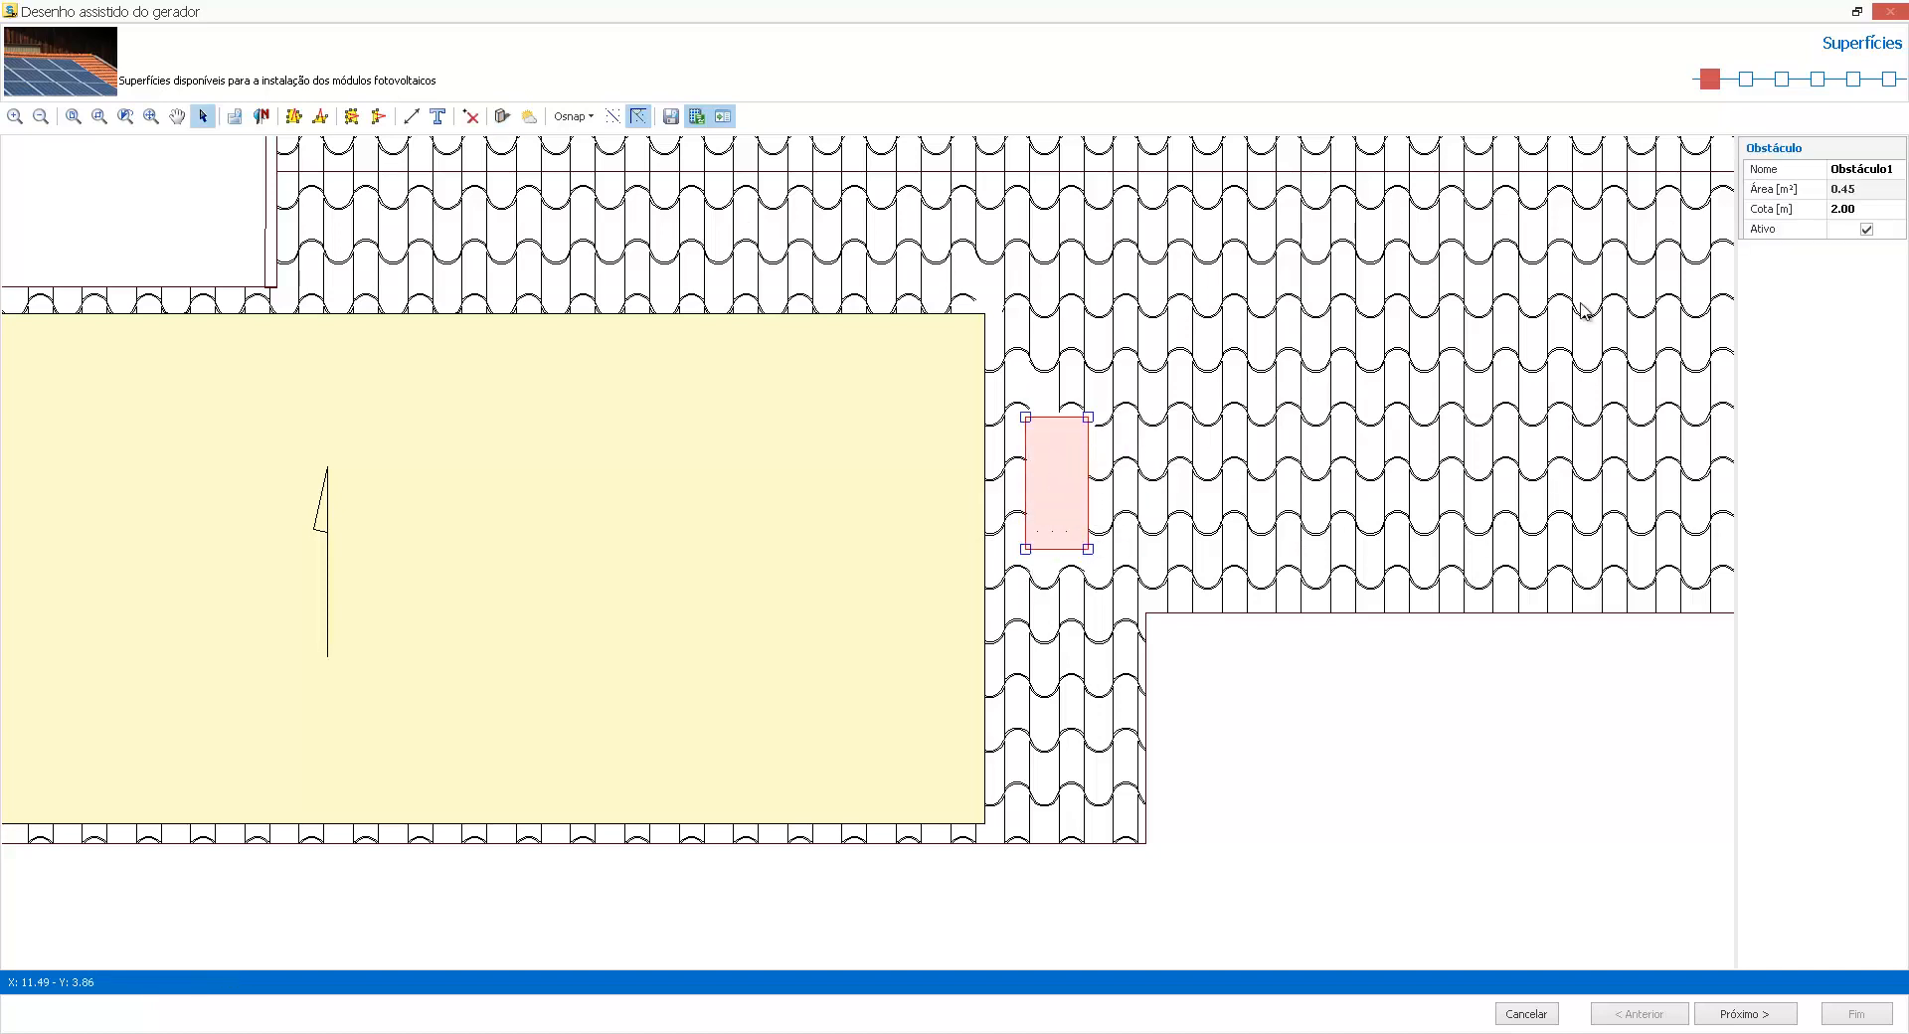
left_click(1862, 209)
double_click(1845, 211)
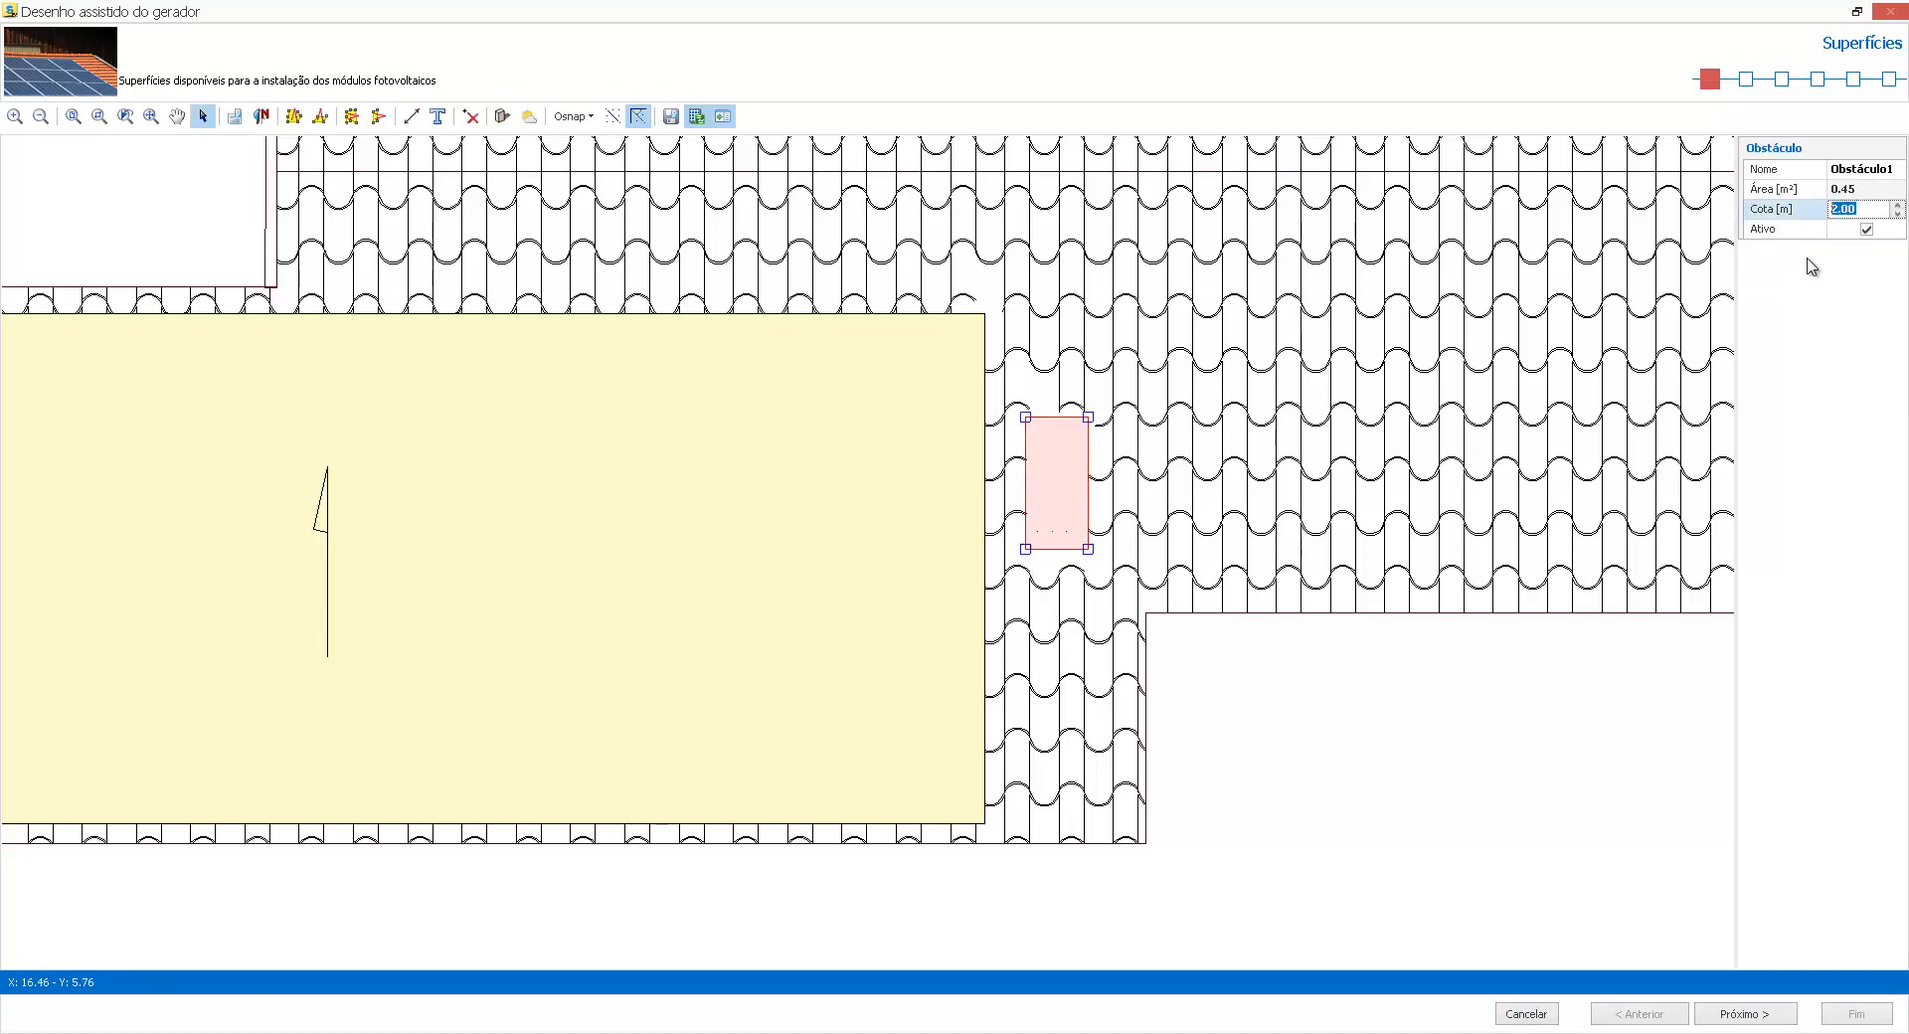
type("12.00")
left_click(1196, 654)
Preview the obstacle's shading on the installation surface for the Anual, Mensal (Janeiro) and Cotidiano periods, from 09:00 to 15:00
scroll(1198, 658, "down", 2)
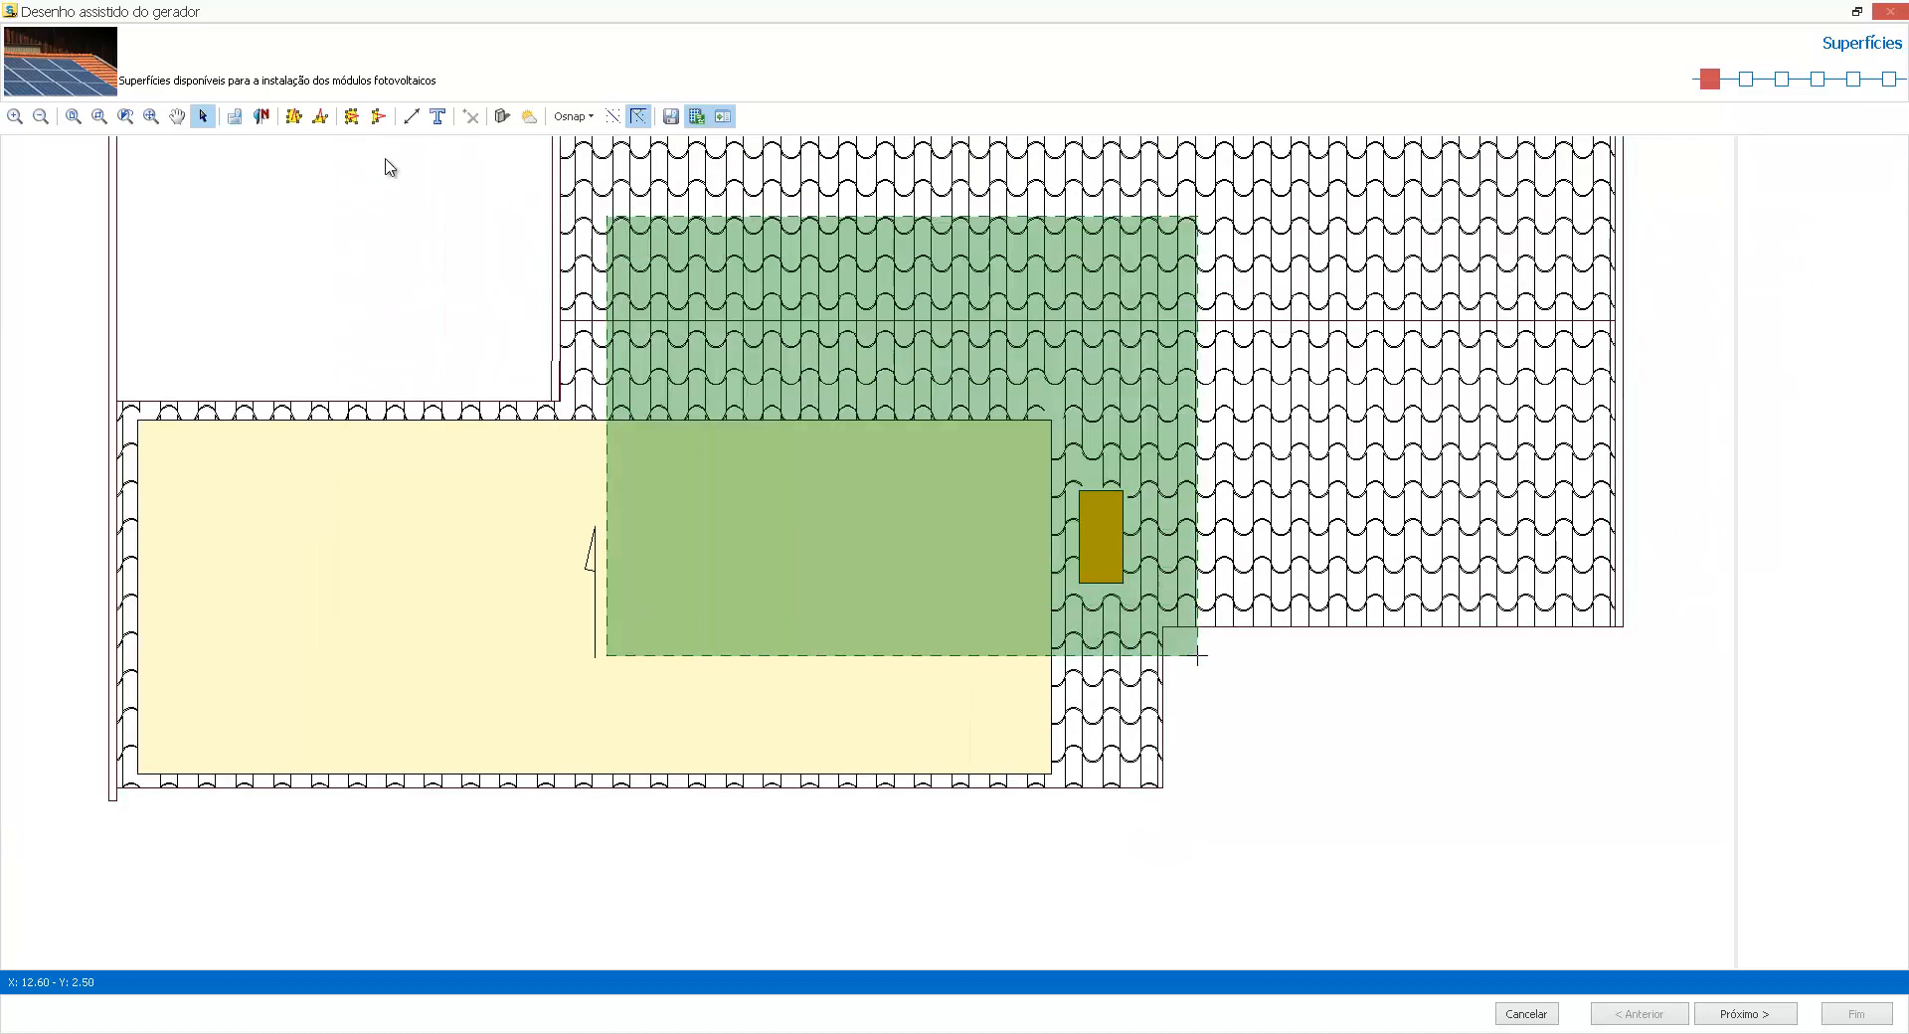
left_click(529, 116)
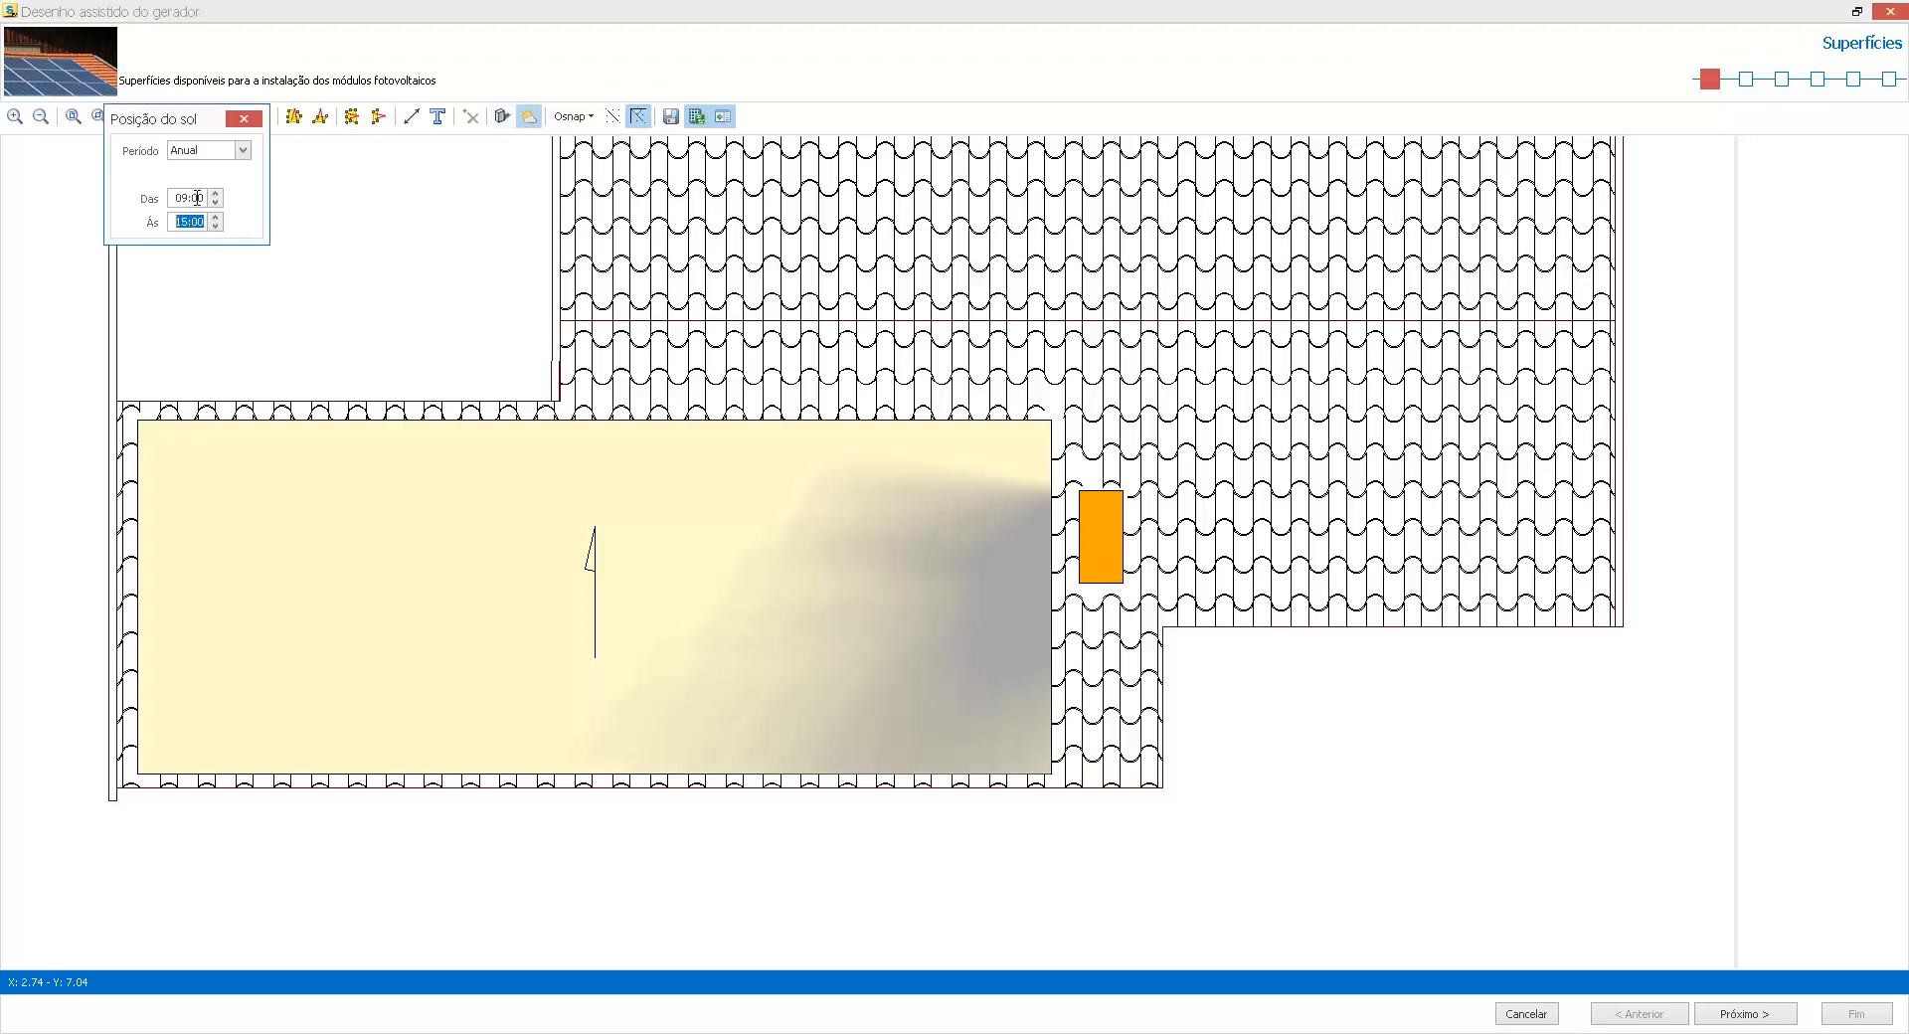
left_click(213, 150)
left_click(217, 167)
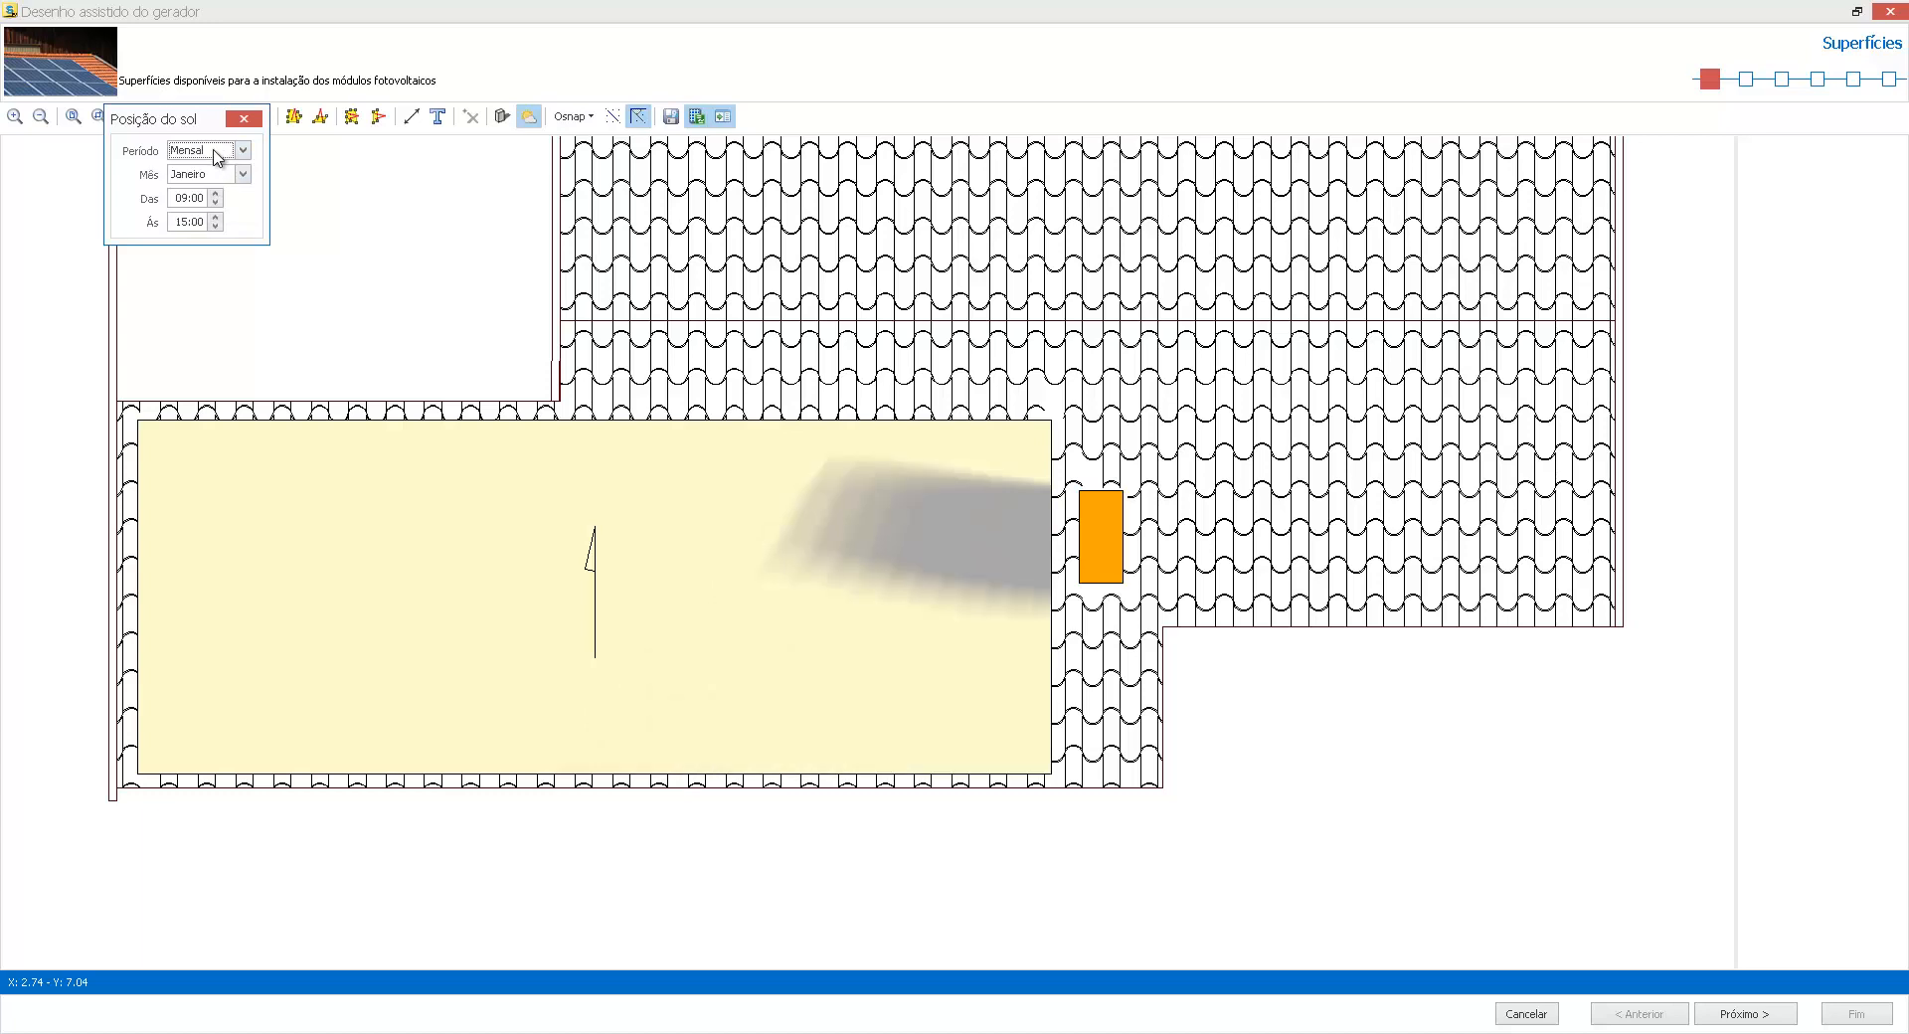
left_click(220, 150)
left_click(205, 200)
left_click(221, 150)
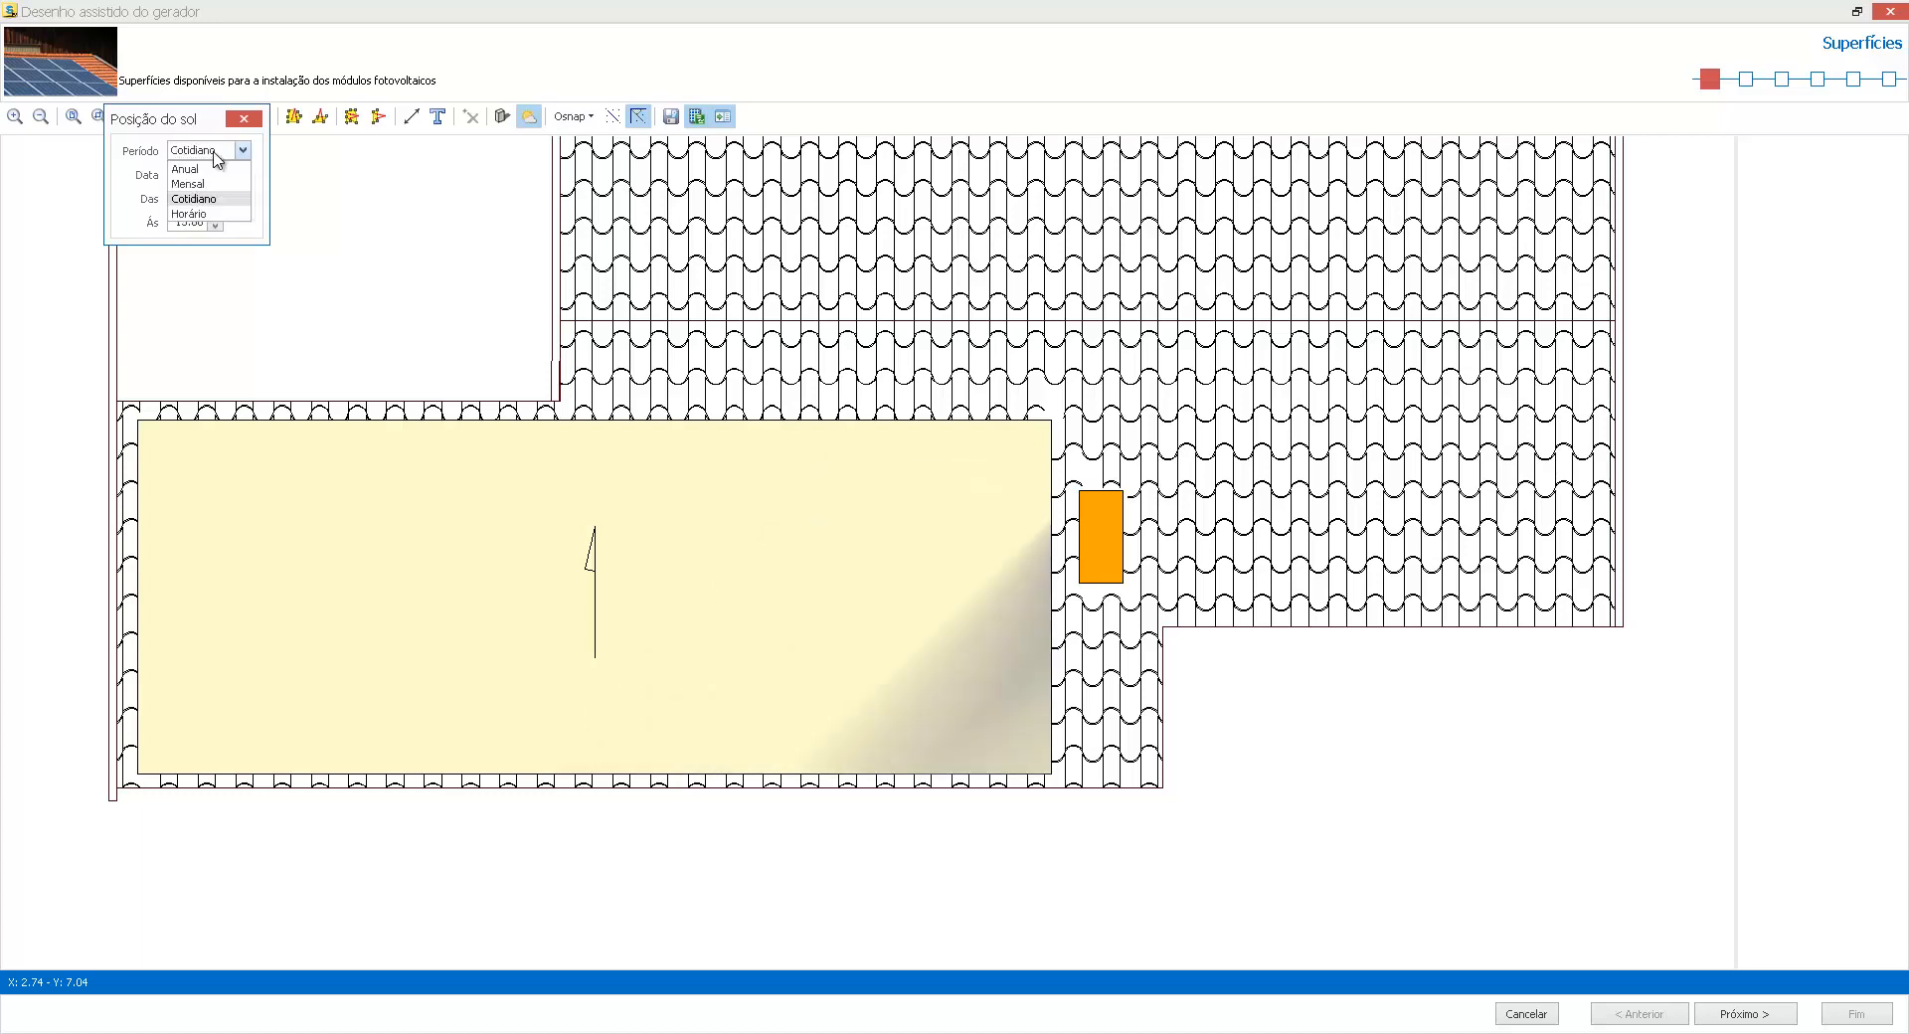
Preview the obstacle's shadow with the Horário period for 28 June at 09:00 and close the sun position simulation
left_click(206, 214)
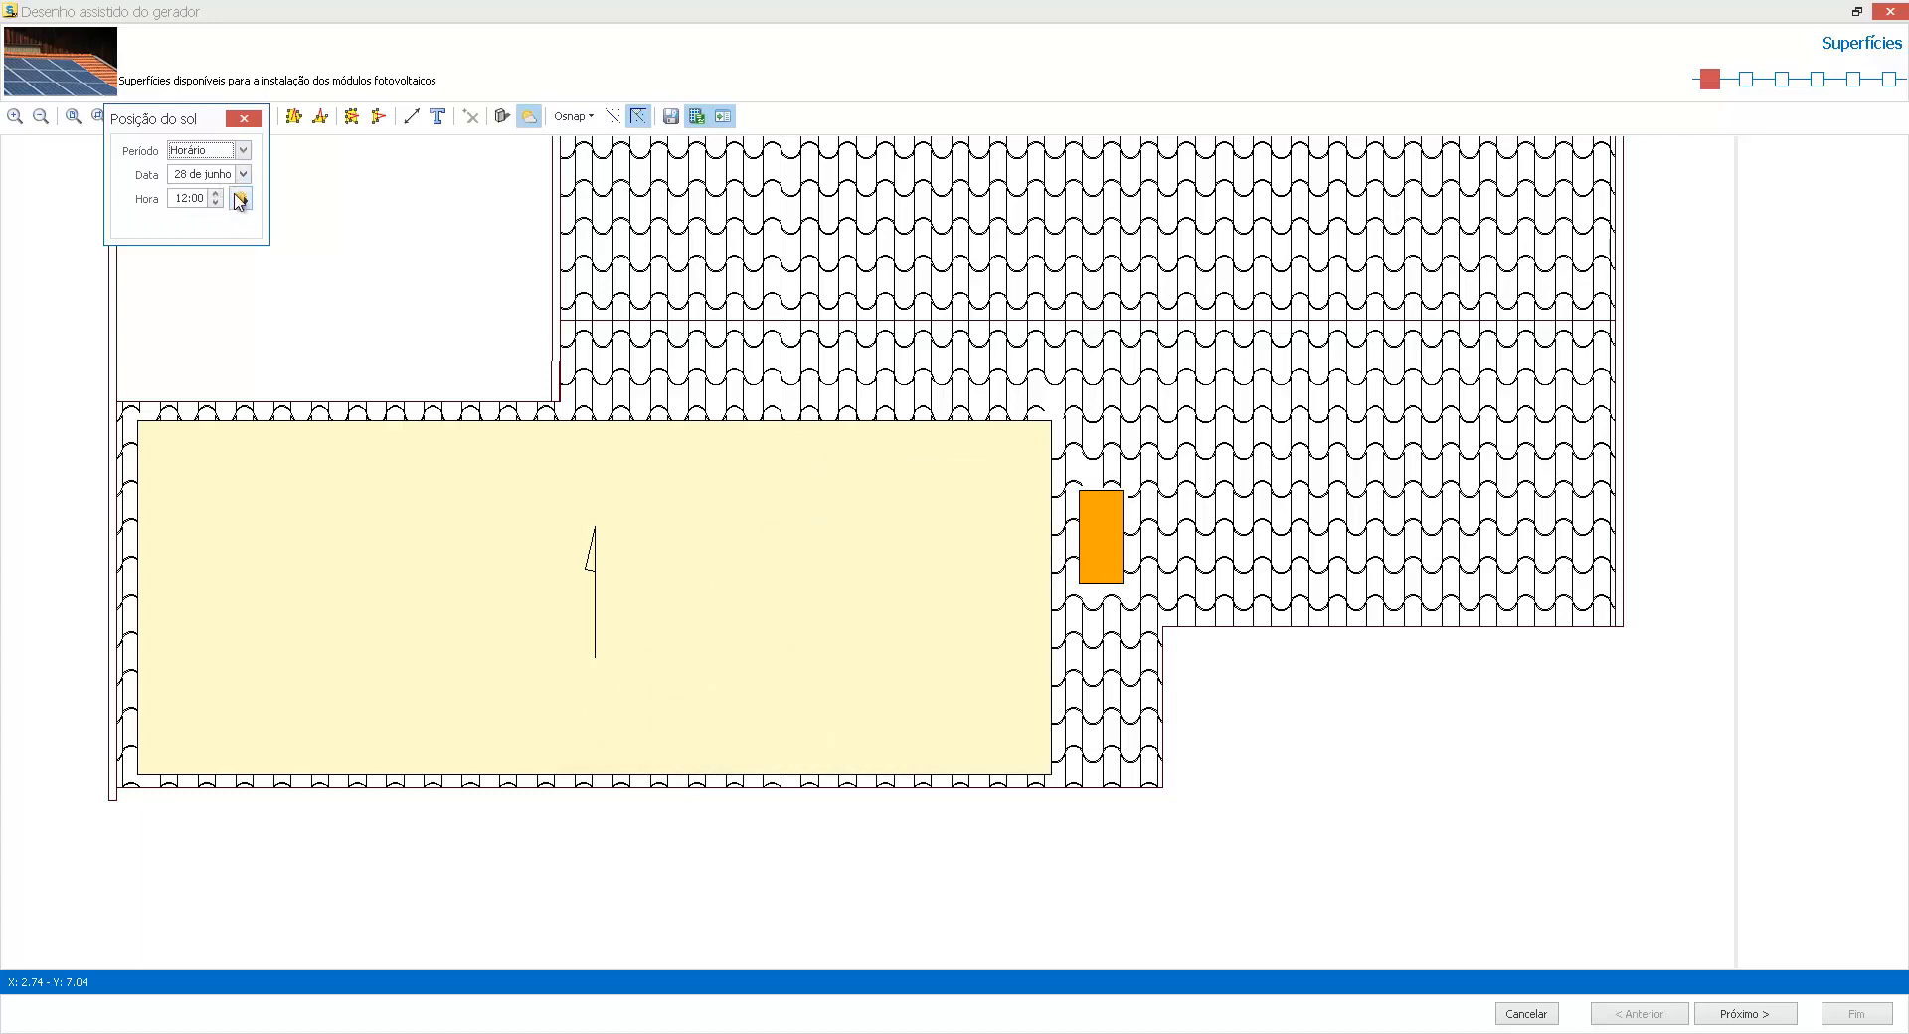
left_click(244, 175)
left_click(242, 199)
left_click(242, 200)
double_click(217, 196)
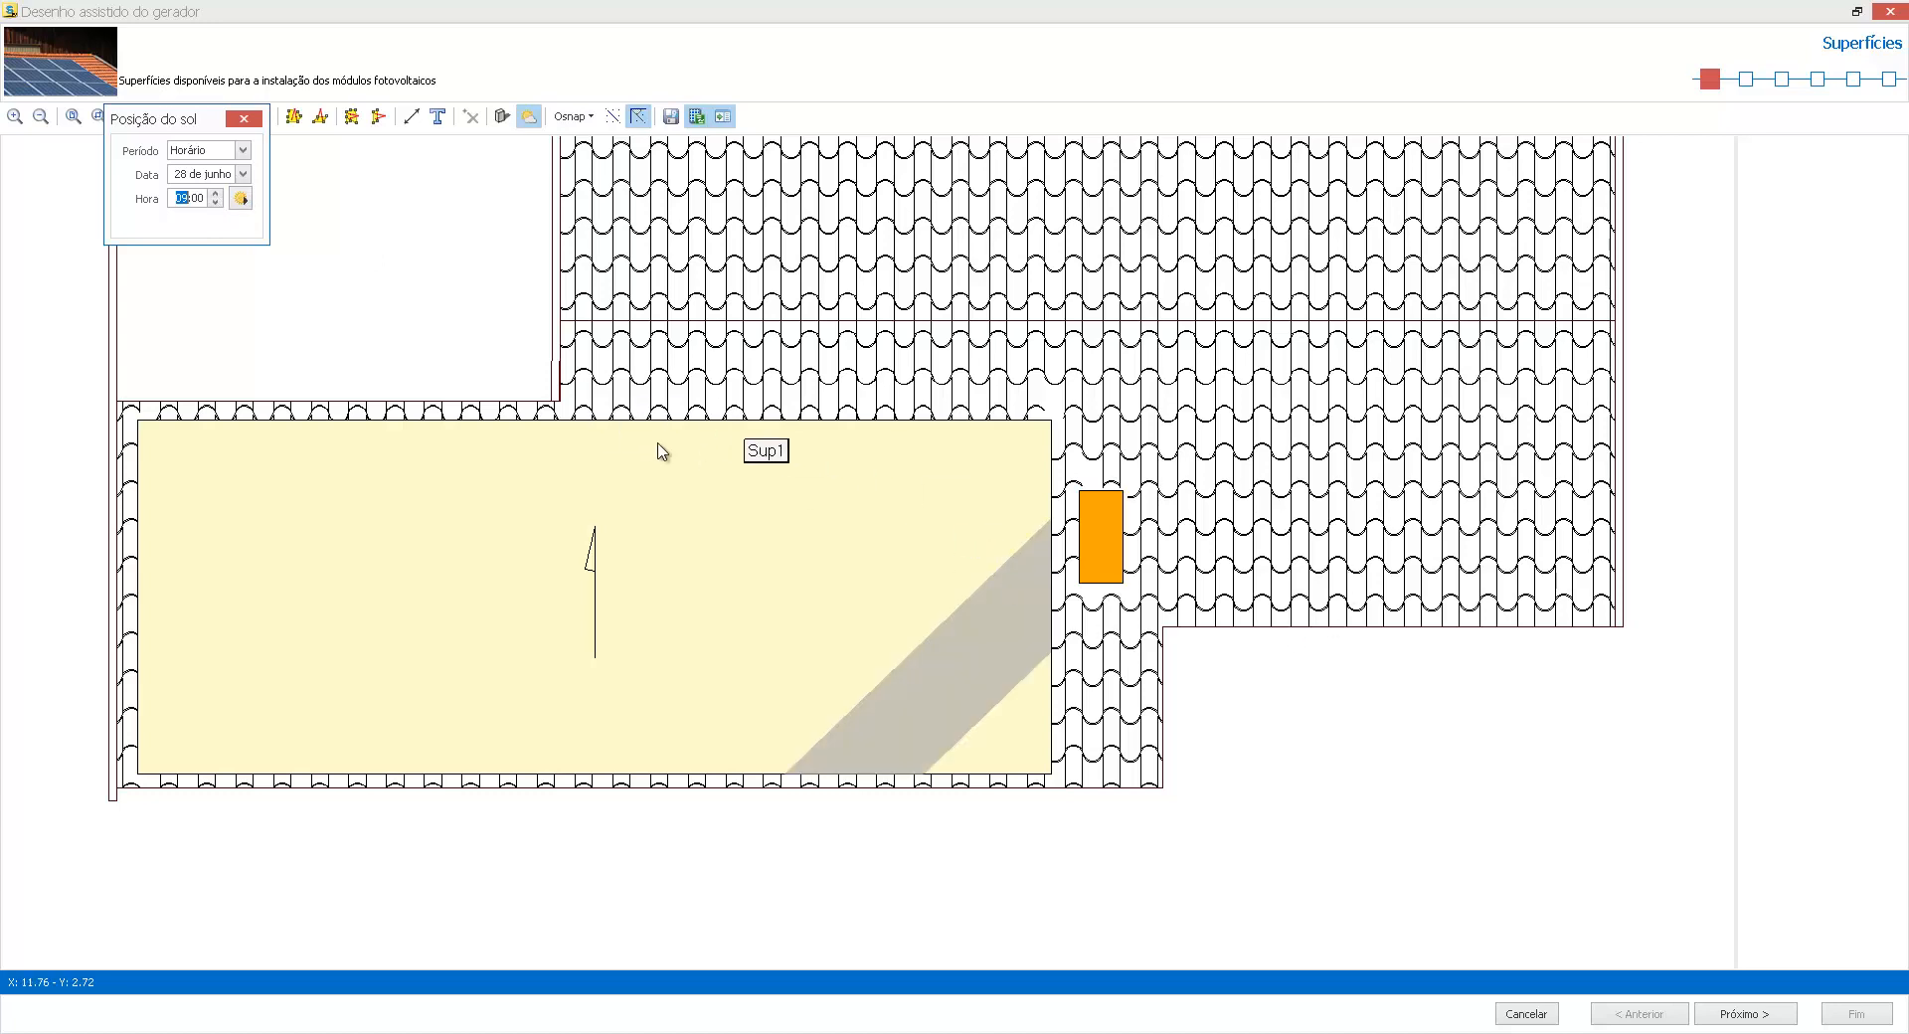
left_click(382, 344)
left_click(518, 257)
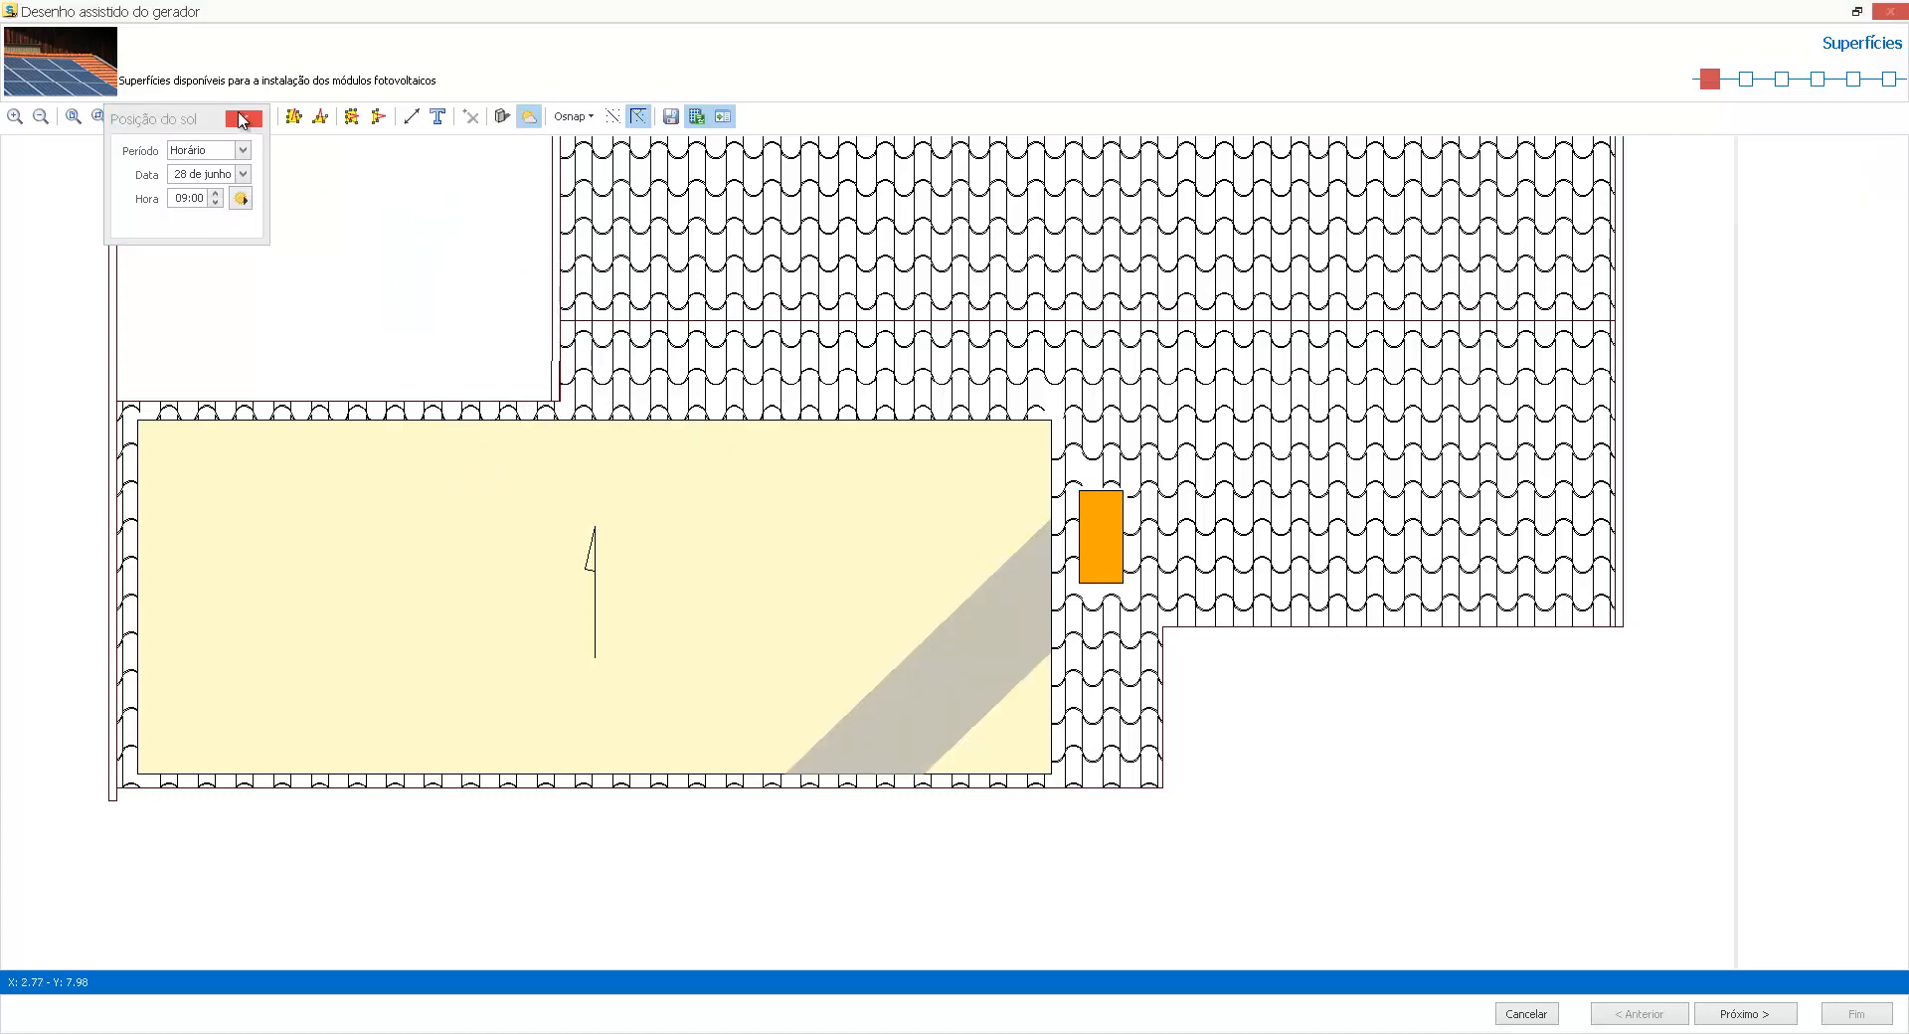
left_click(243, 118)
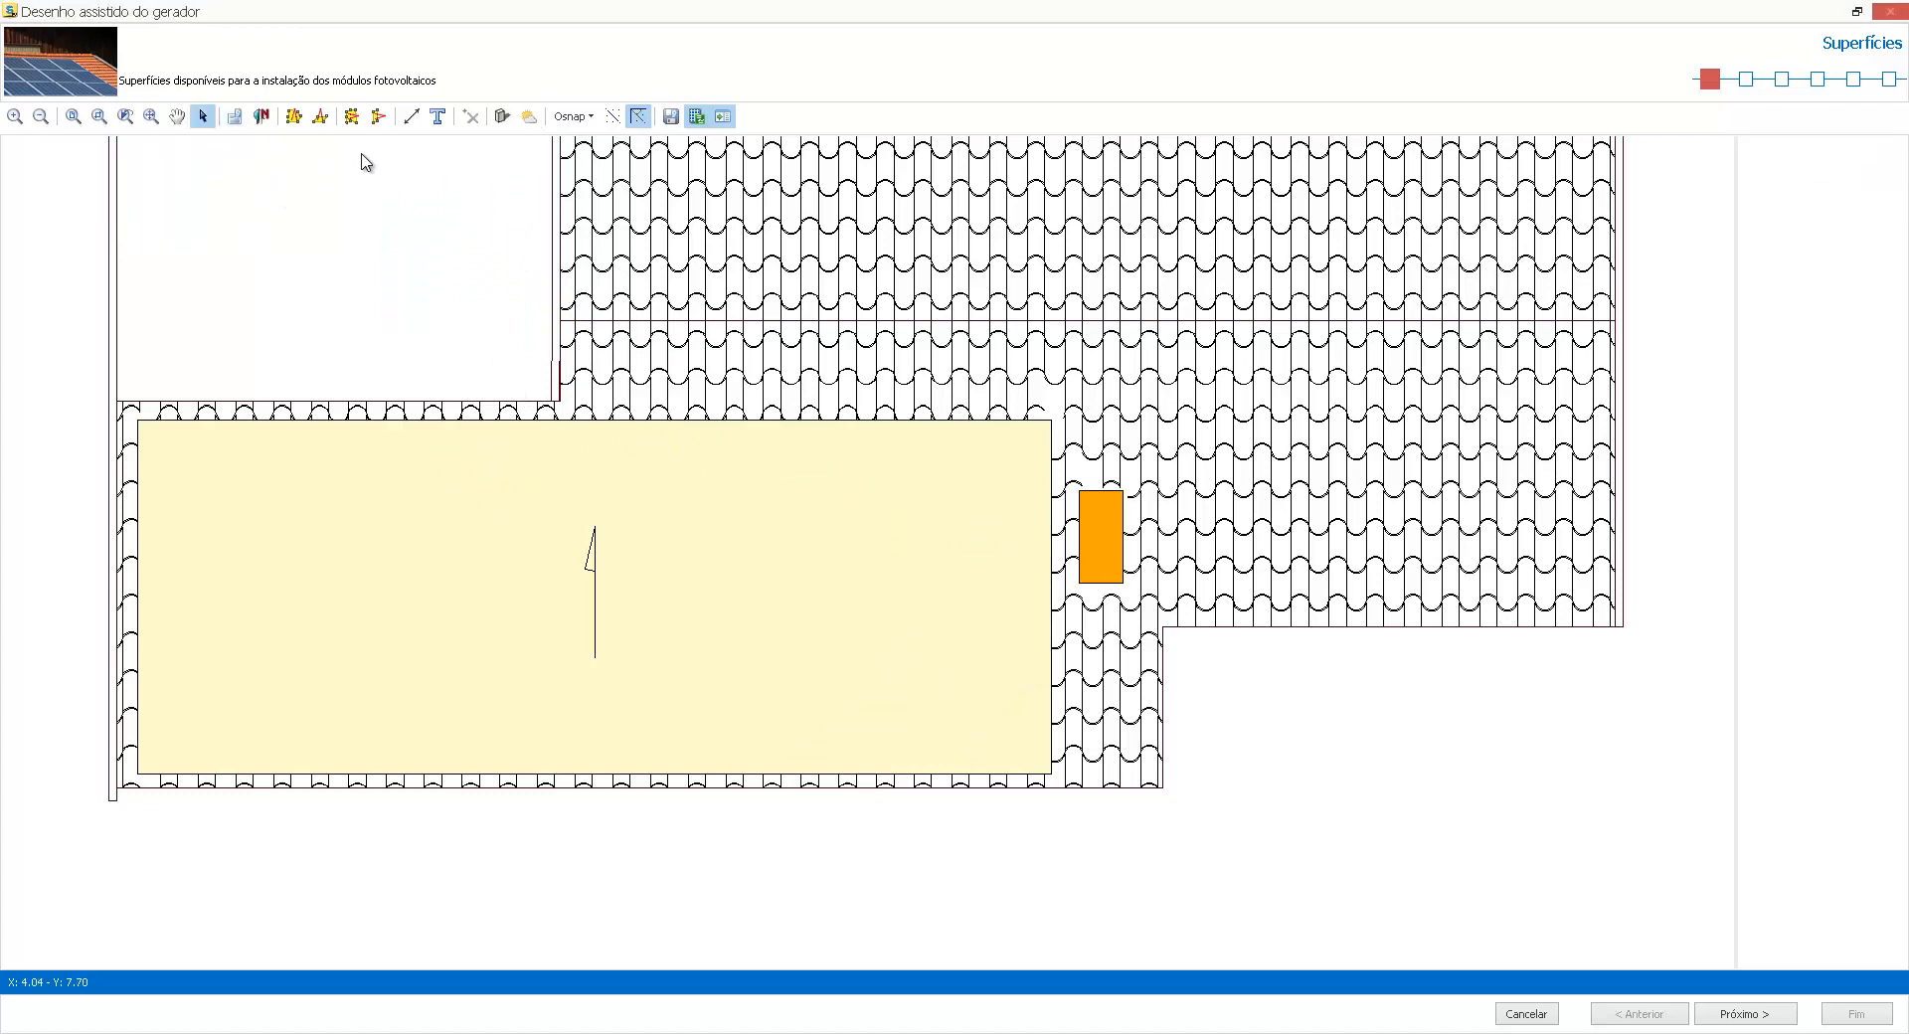
Place the north orientation symbol in the empty area below the roof's stepped corner and set its angle to 45°
left_click(261, 117)
left_click(1372, 835)
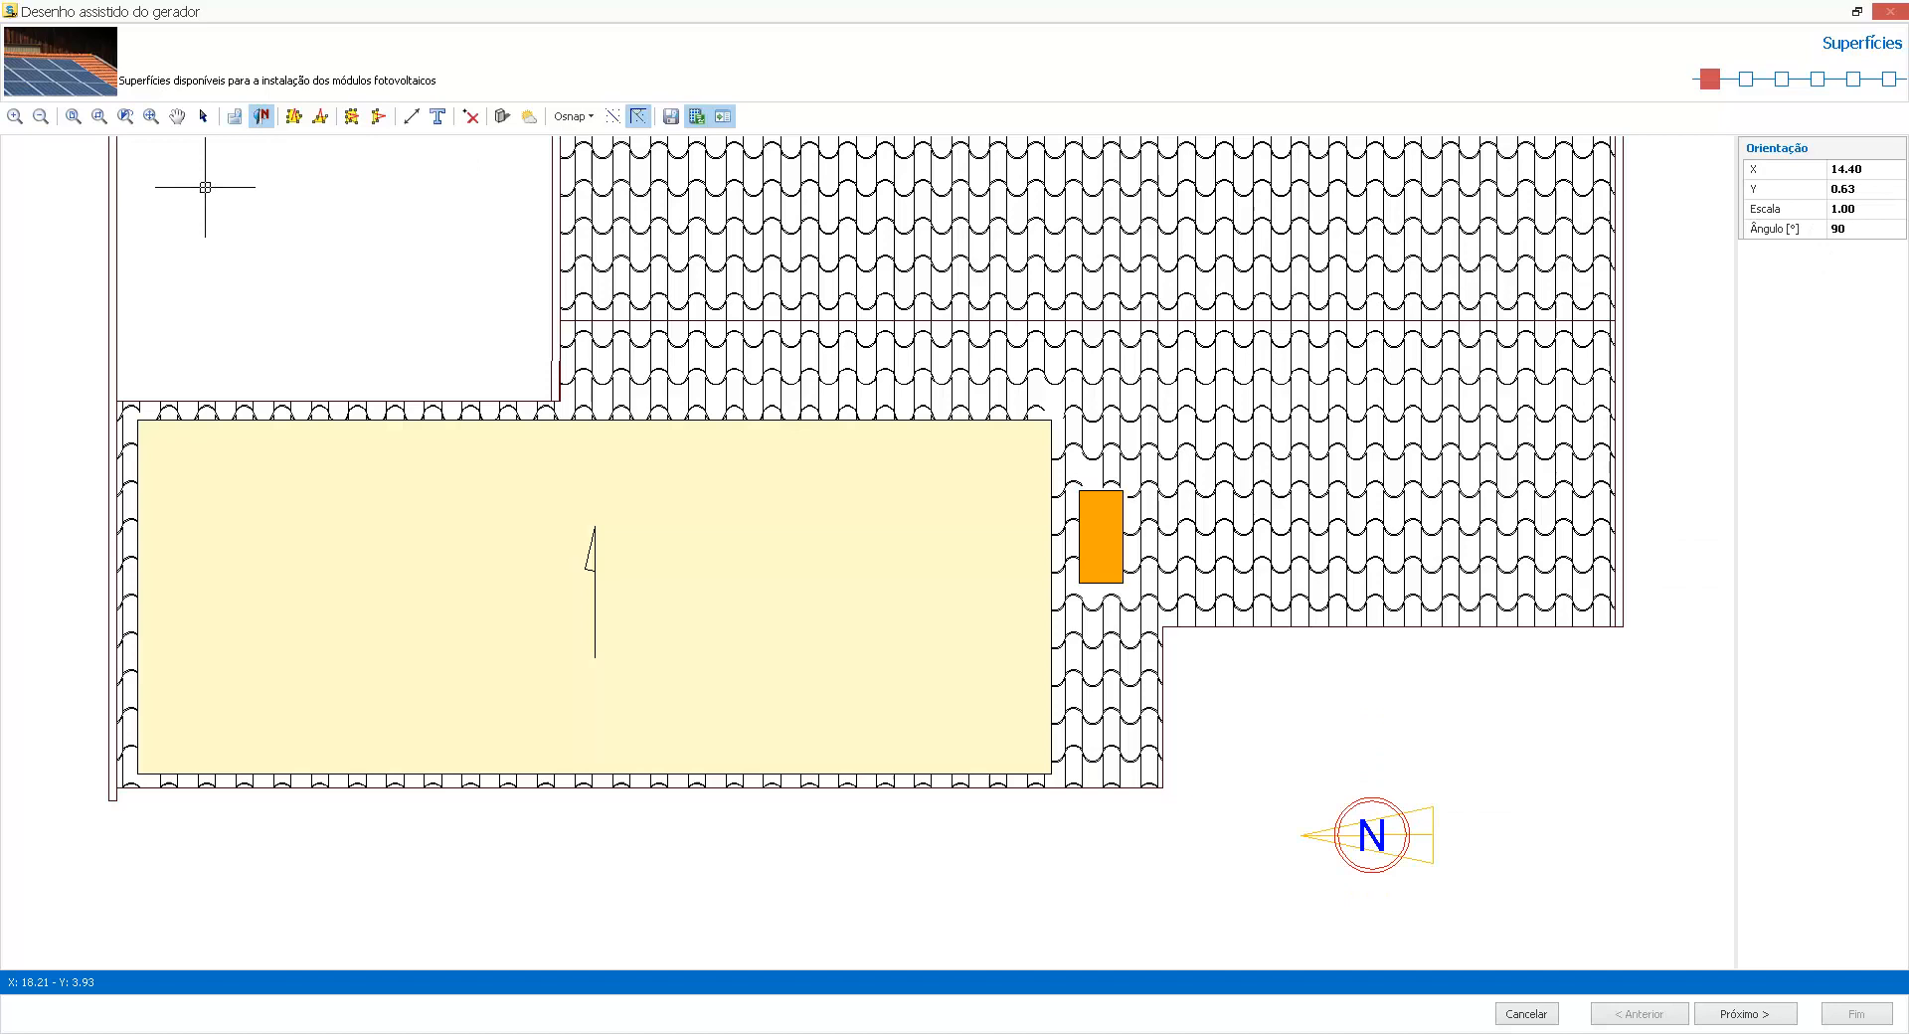
left_click(202, 117)
left_click(1410, 841)
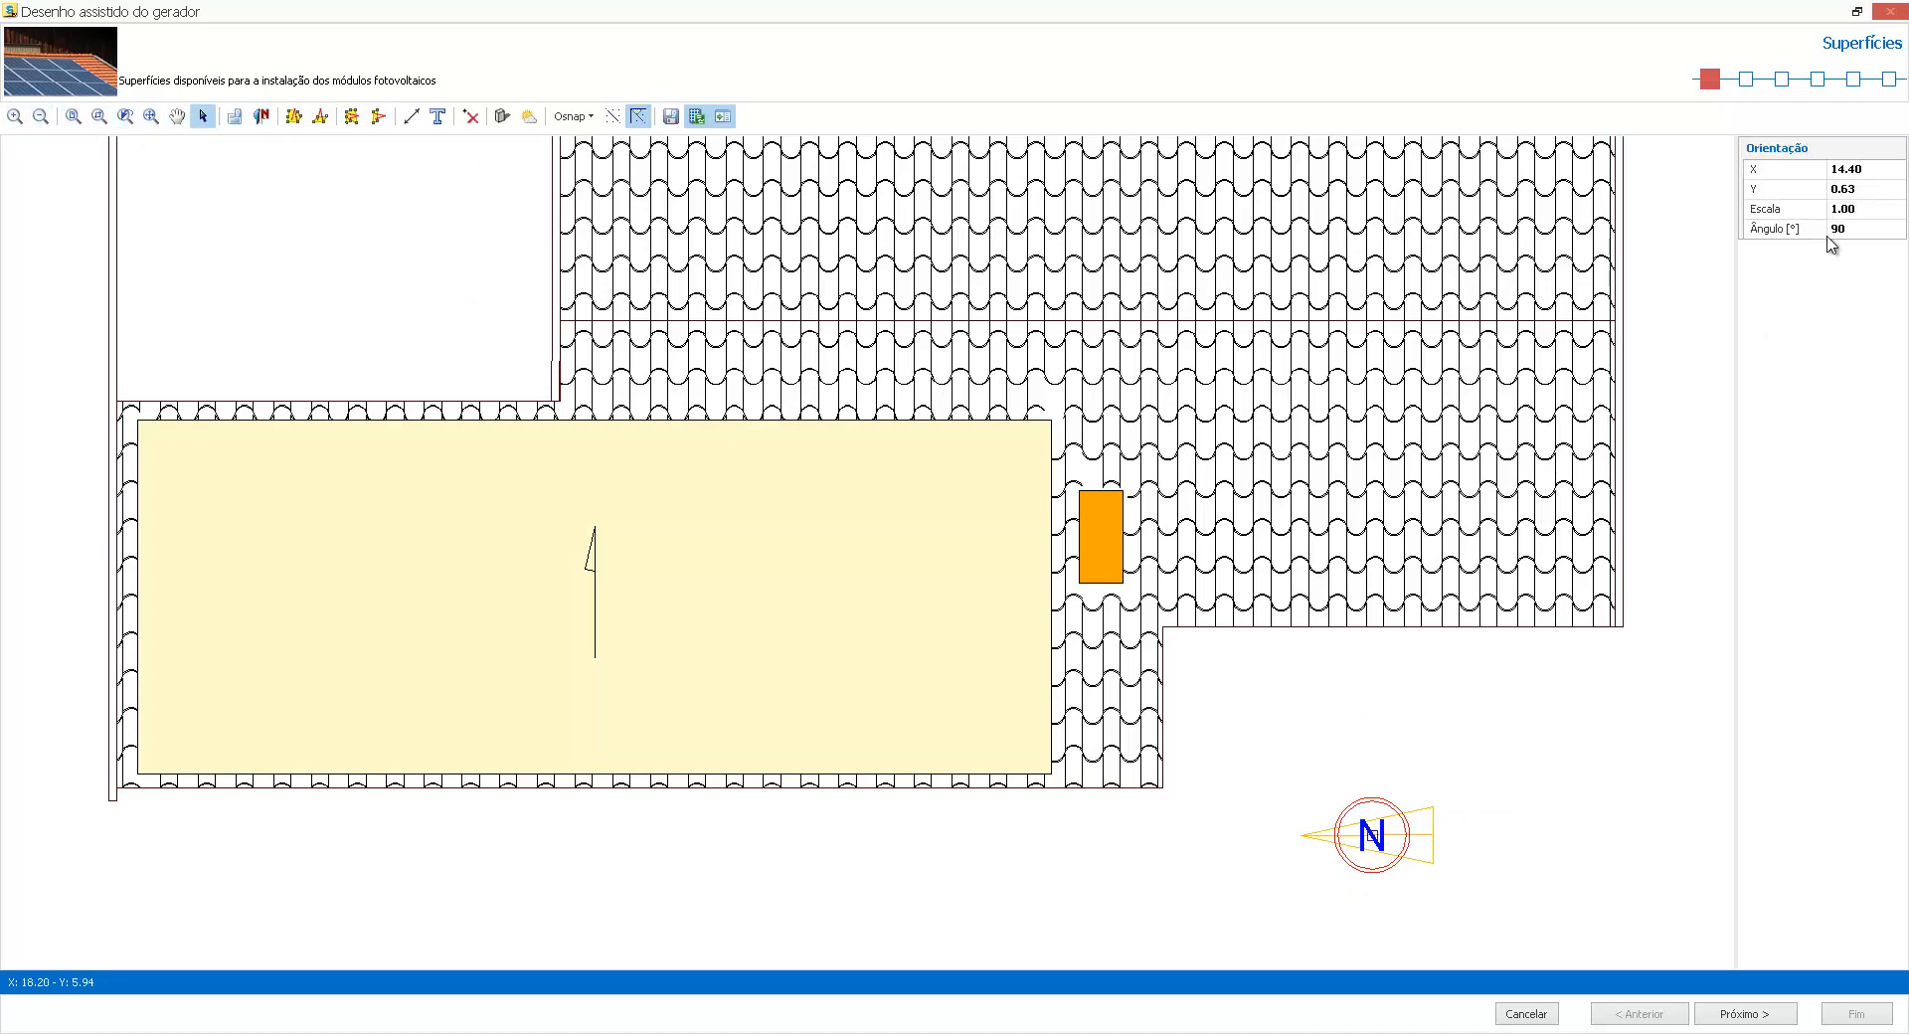
left_click(1857, 230)
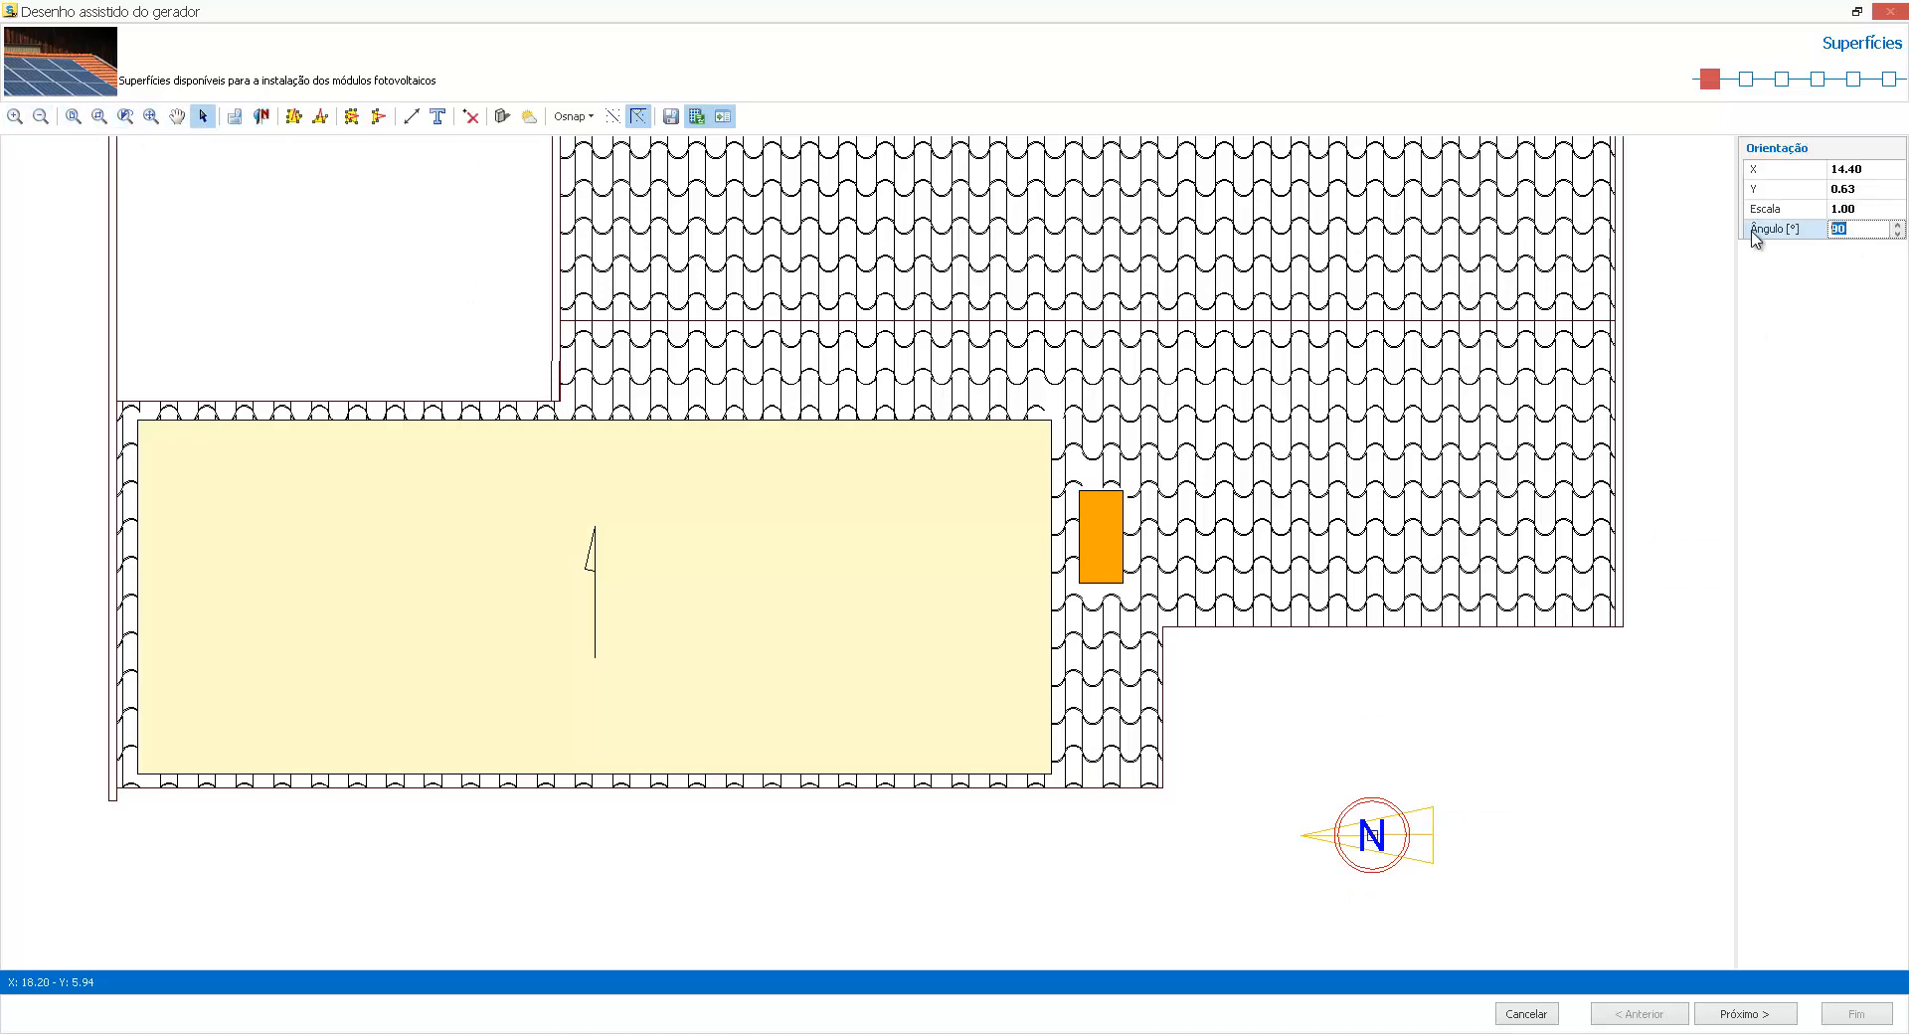
type("45")
key("Return")
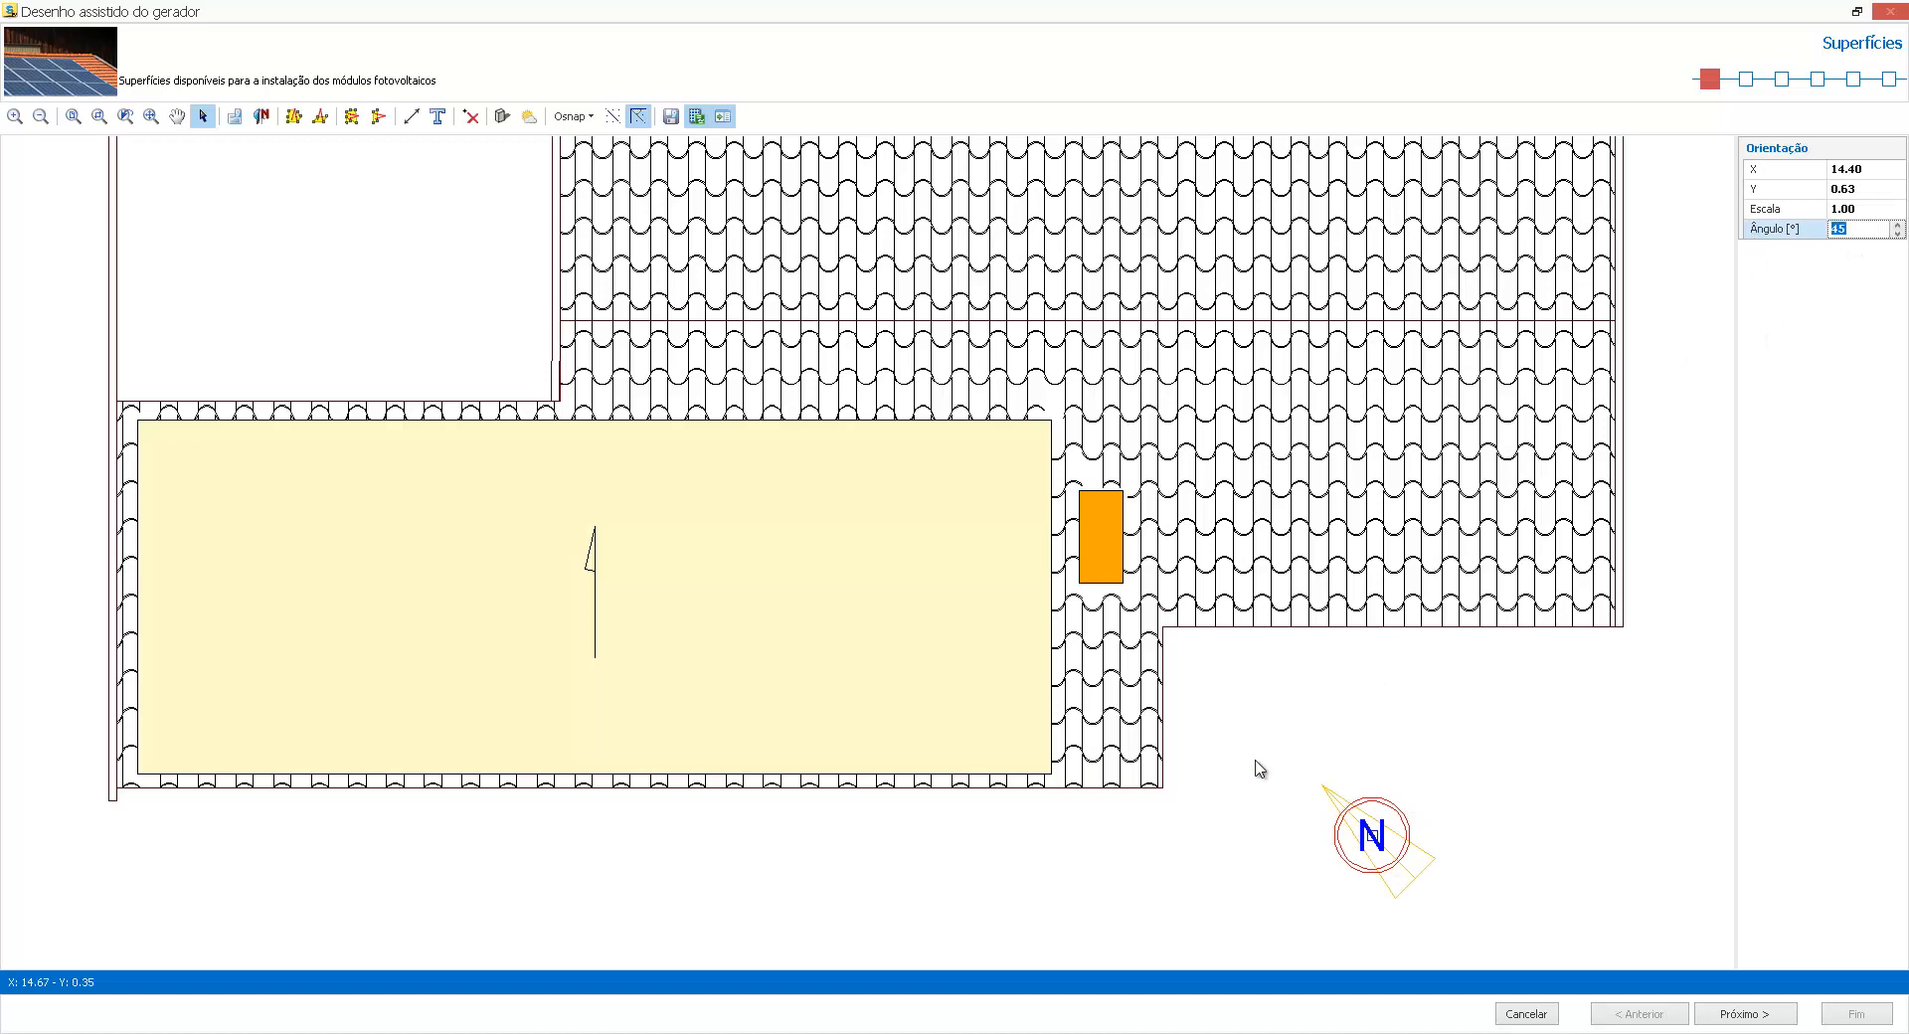
scroll(790, 590, "down", 2)
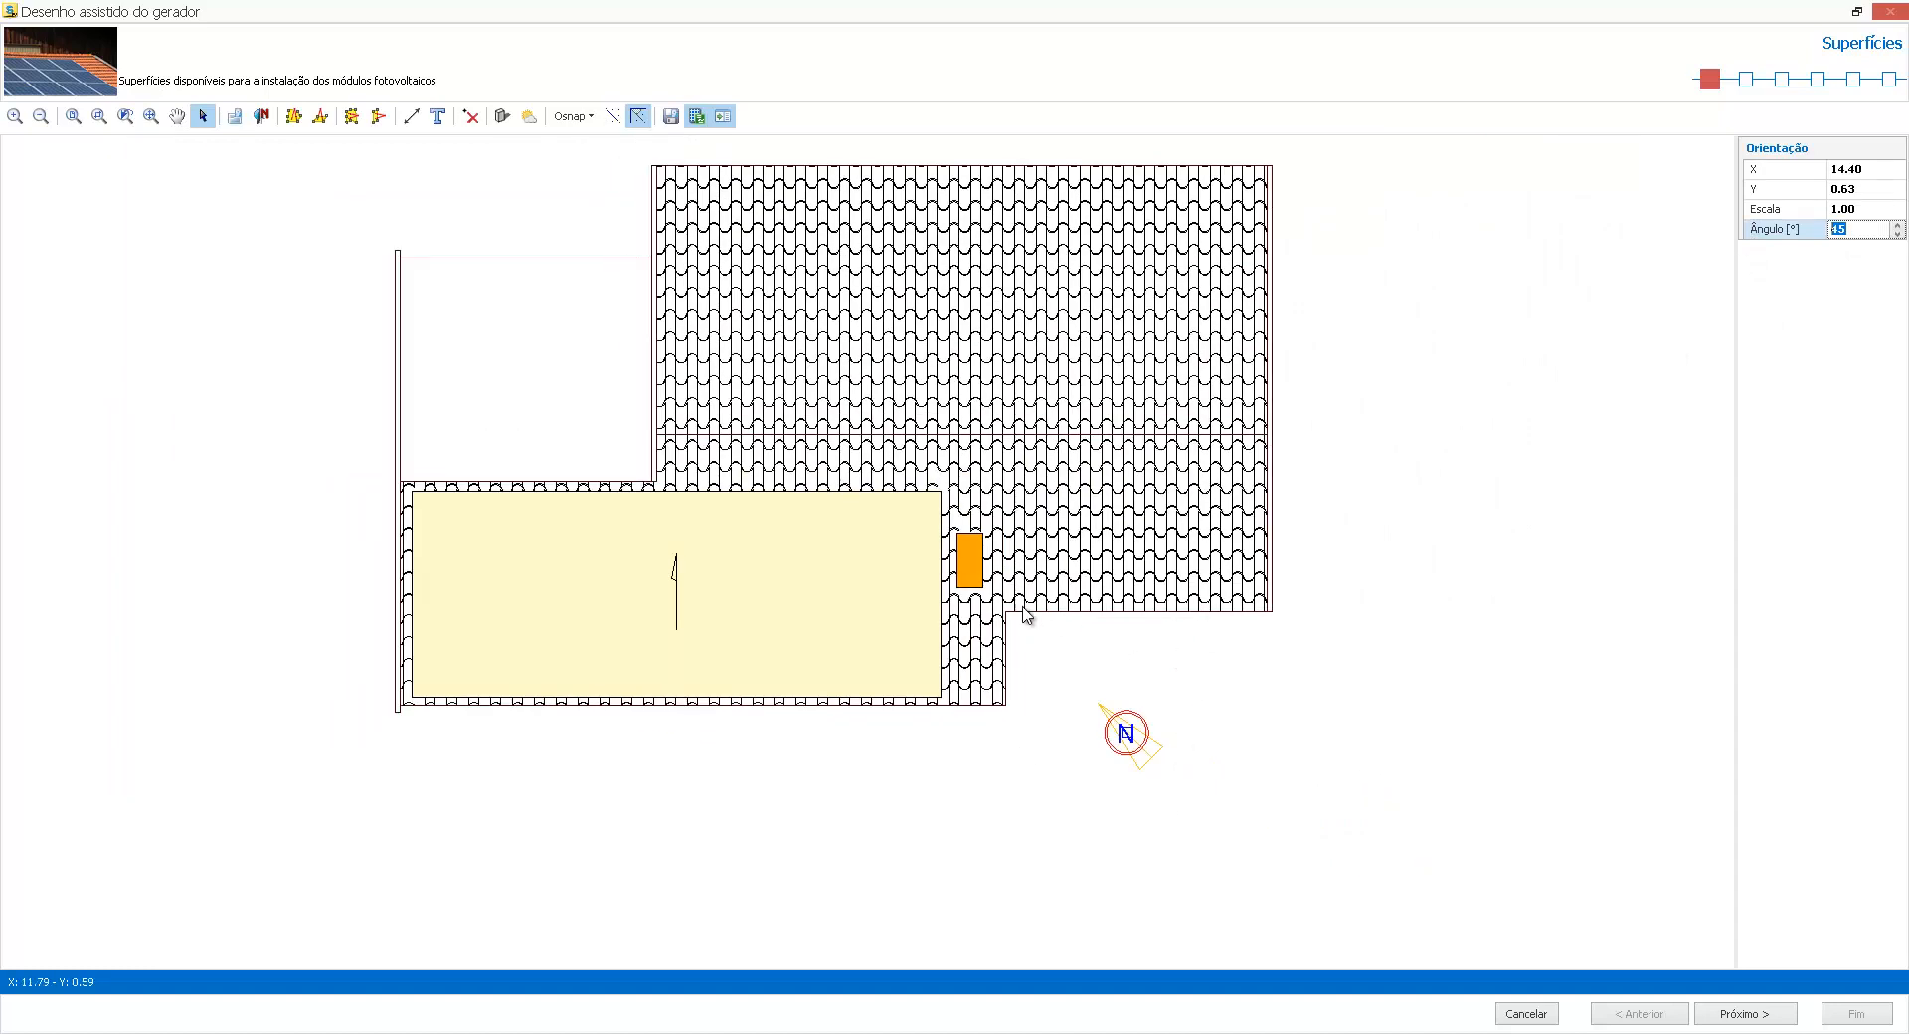
Advance to the Irradiação stage and set the module positioning to Complanar às superfícies
left_click(1739, 1014)
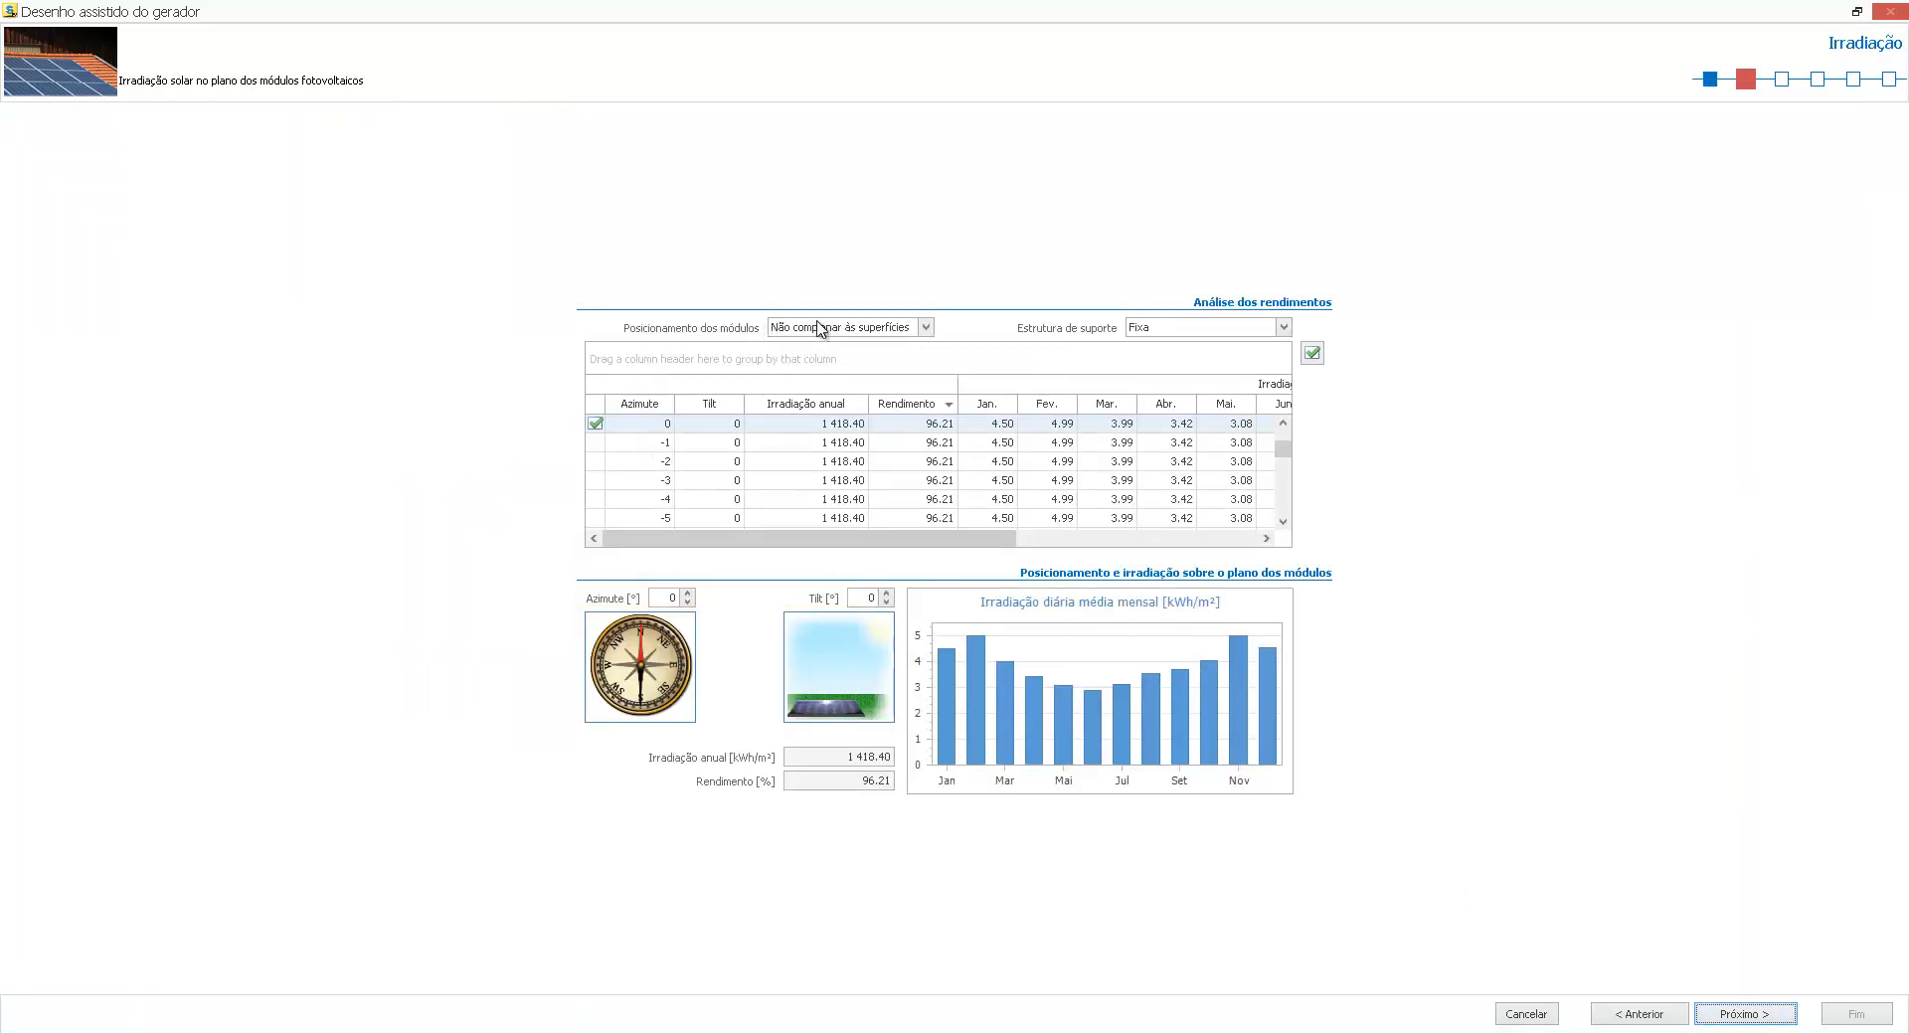
left_click(786, 330)
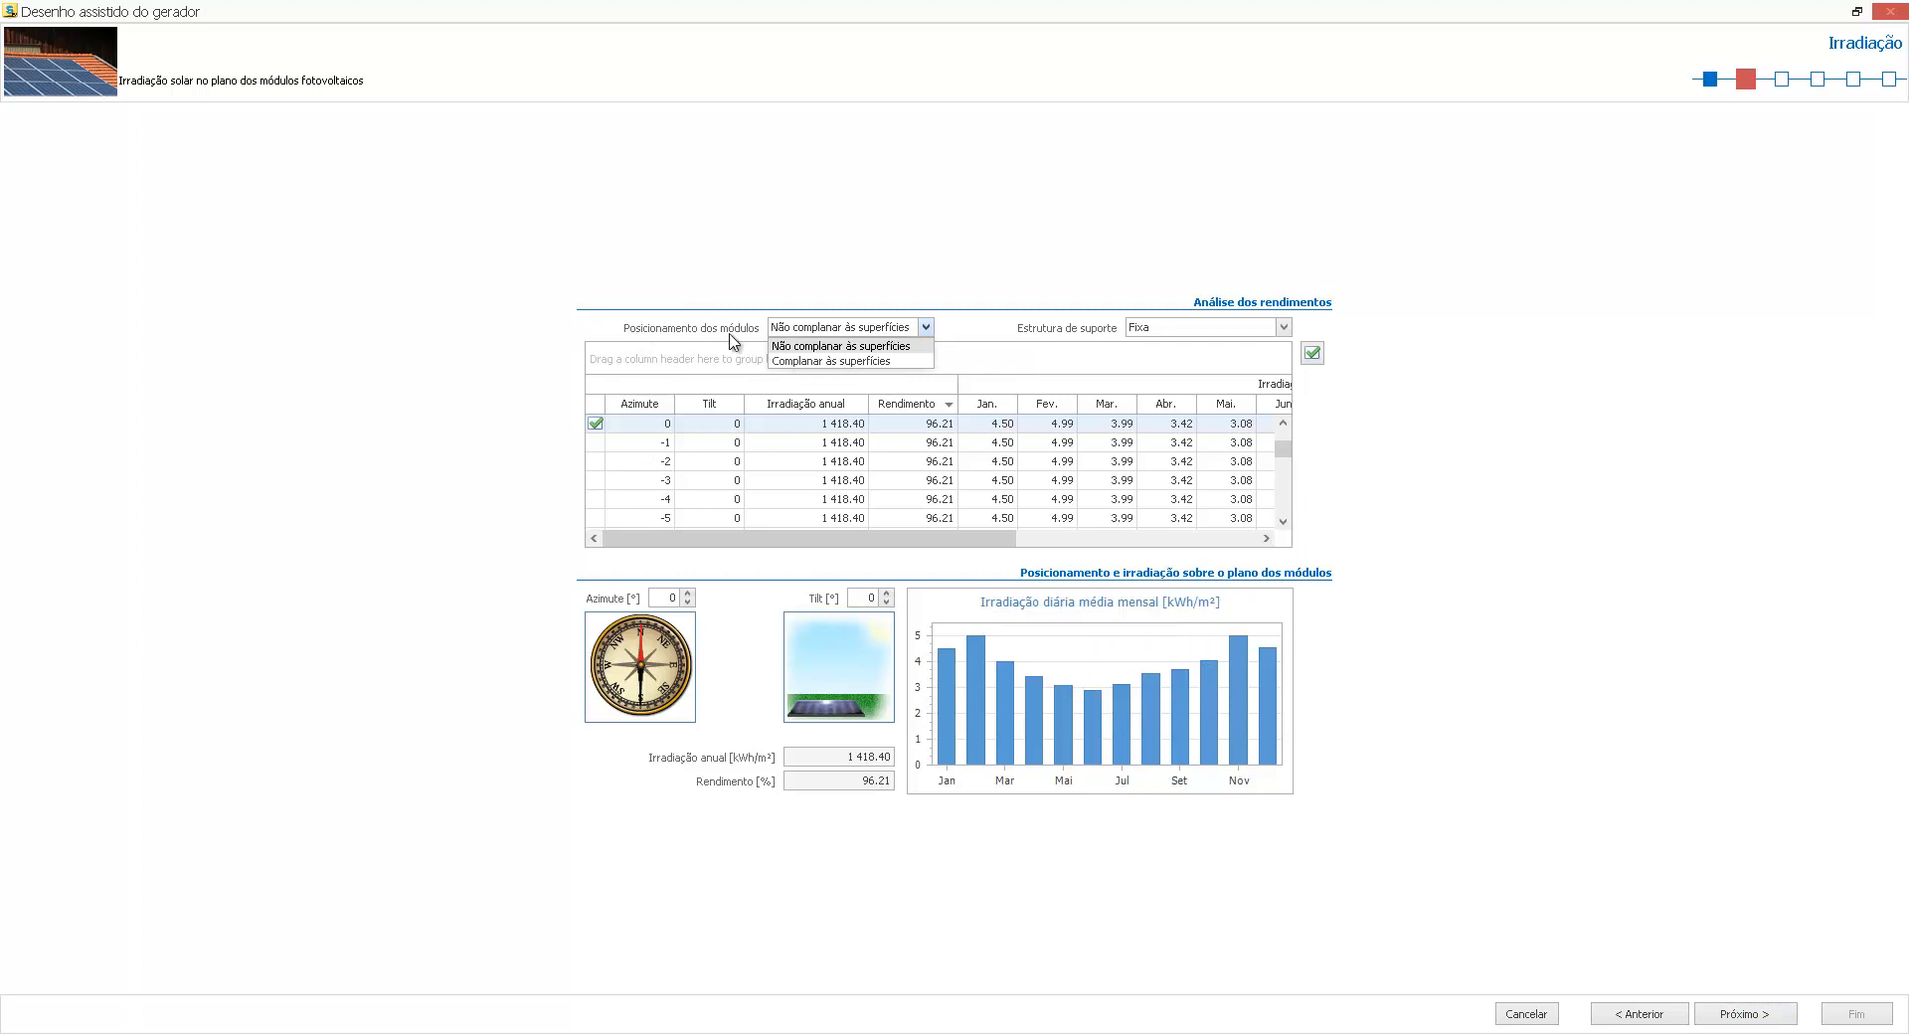
left_click(890, 346)
left_click(1235, 328)
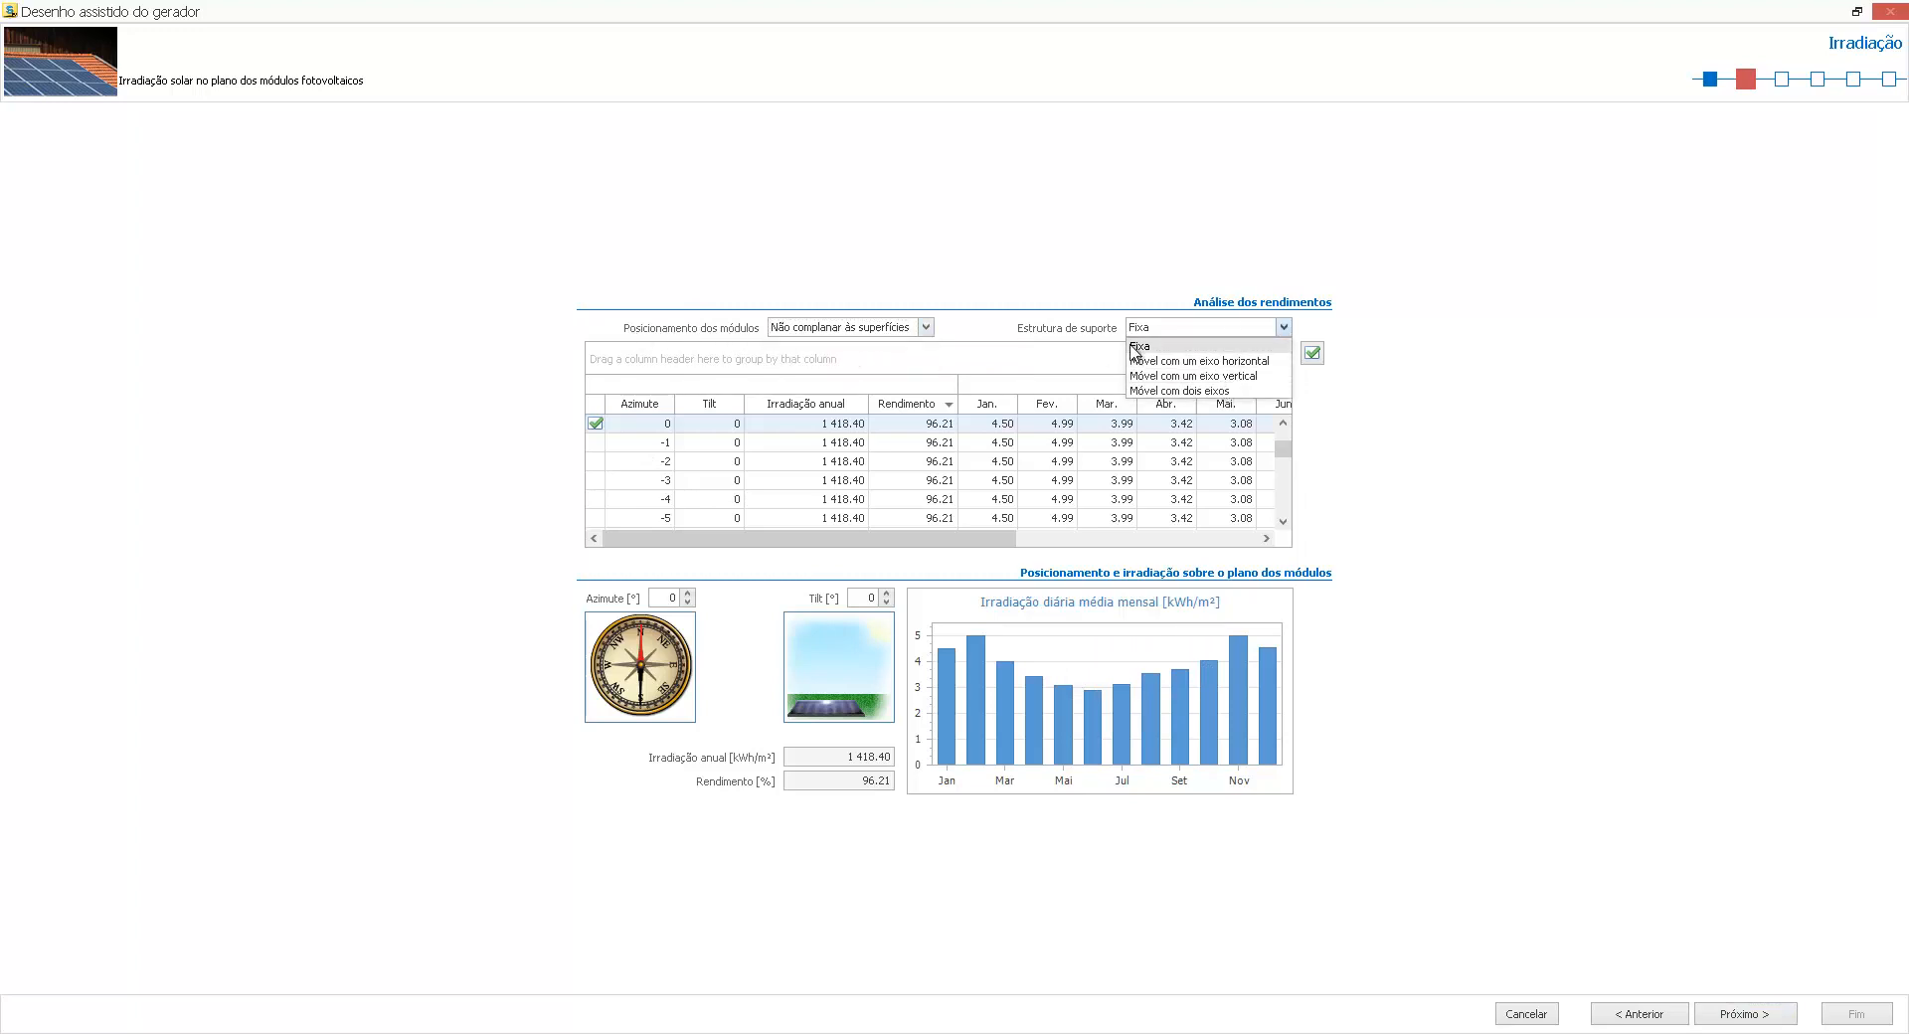
left_click(899, 331)
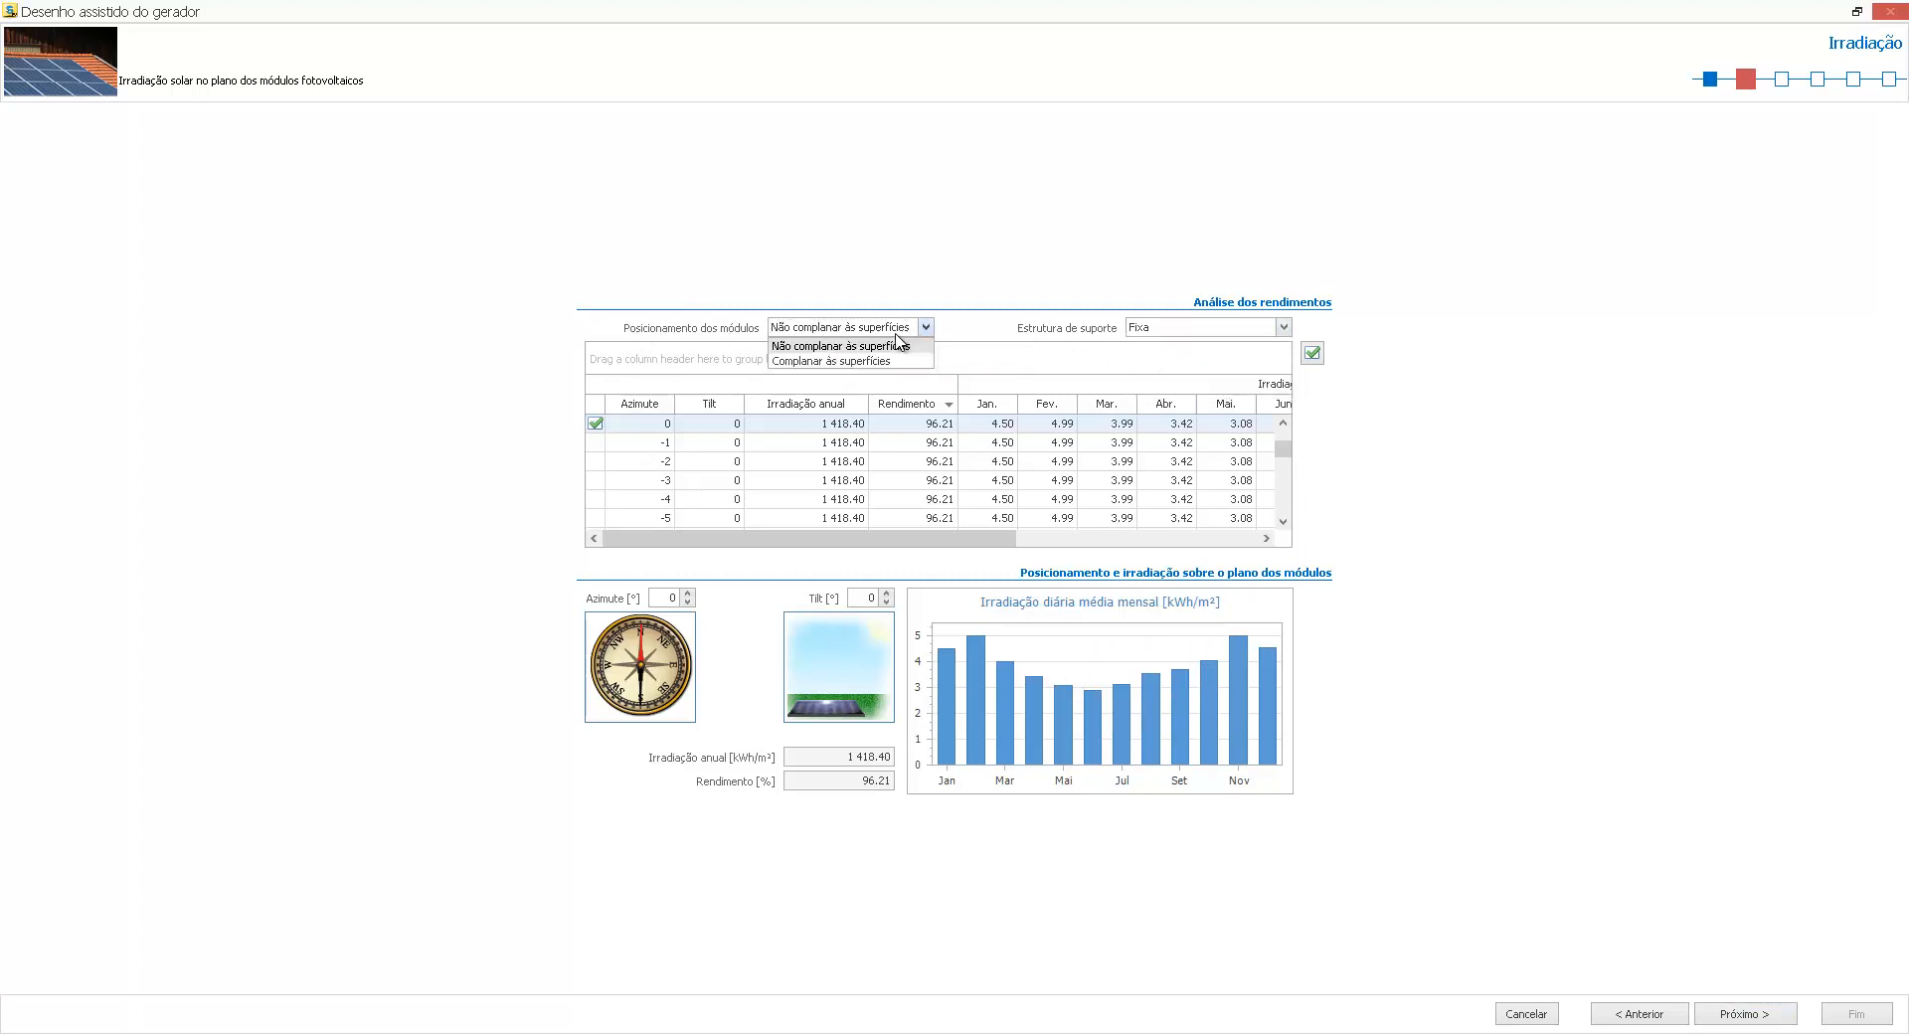
left_click(823, 362)
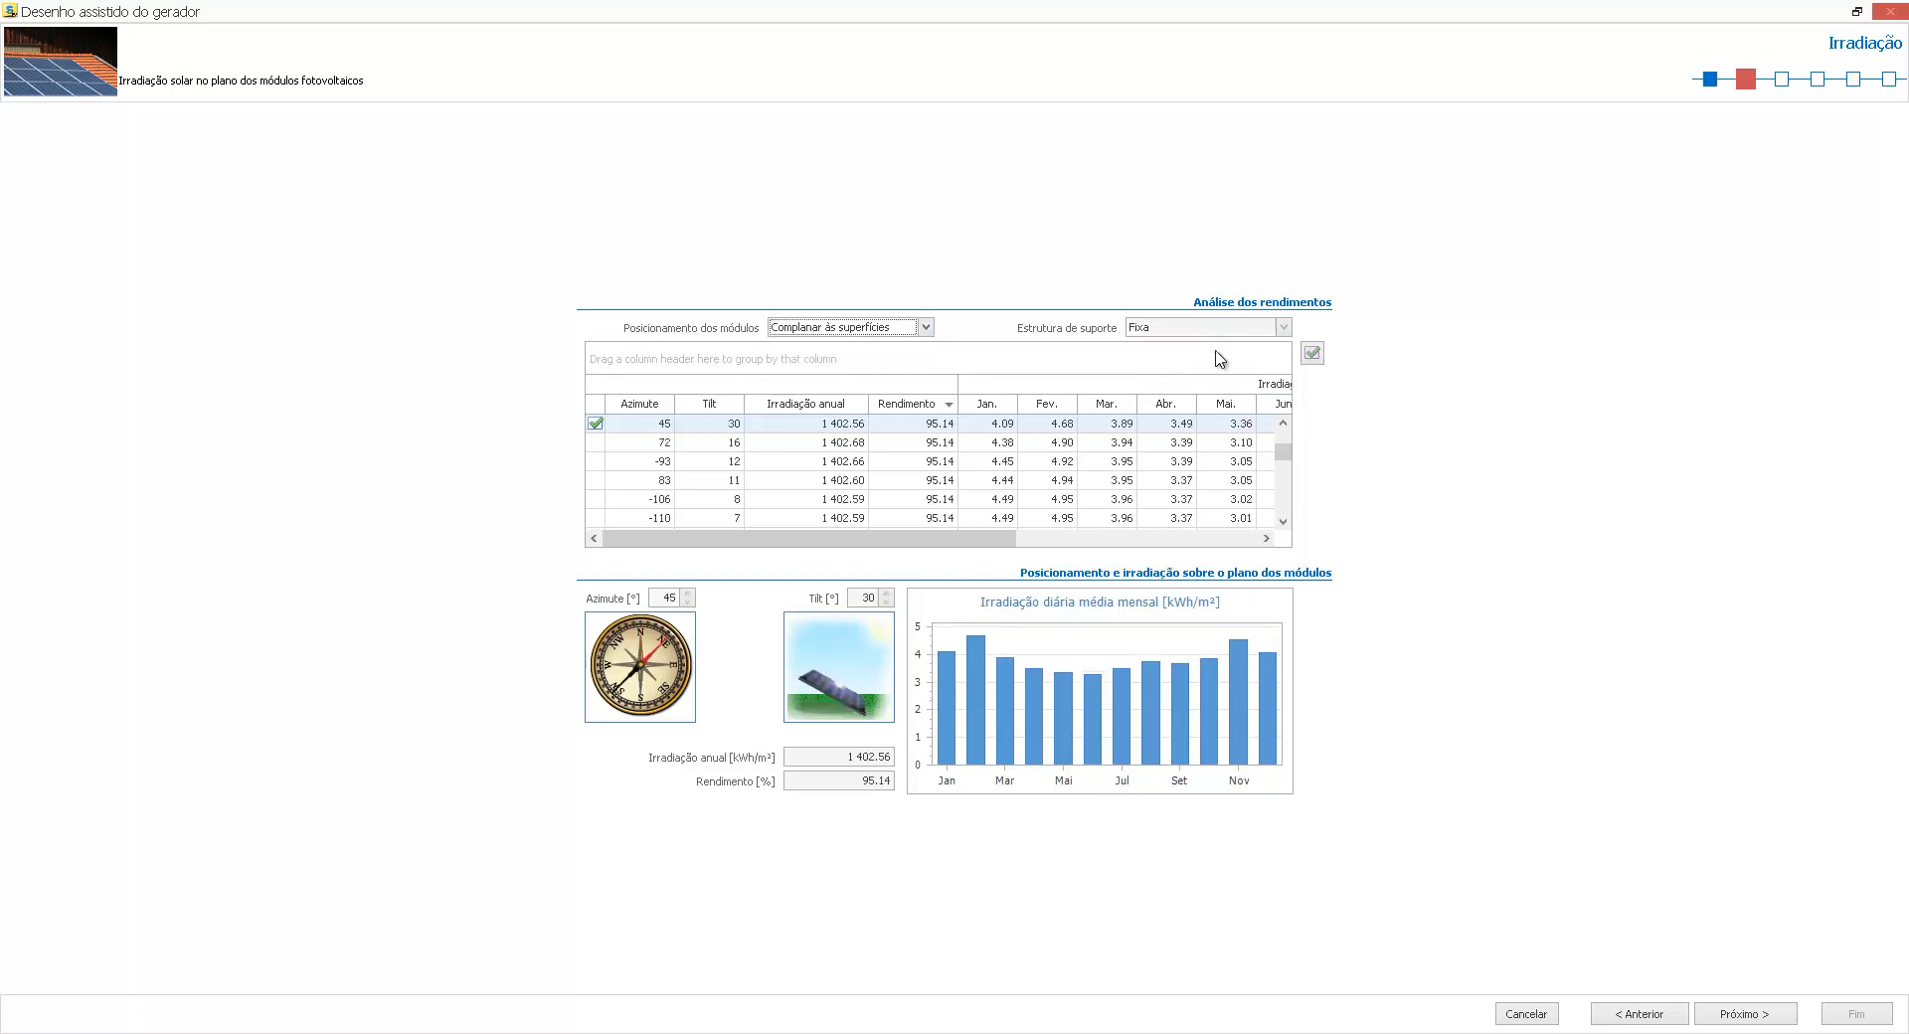
left_click(1145, 331)
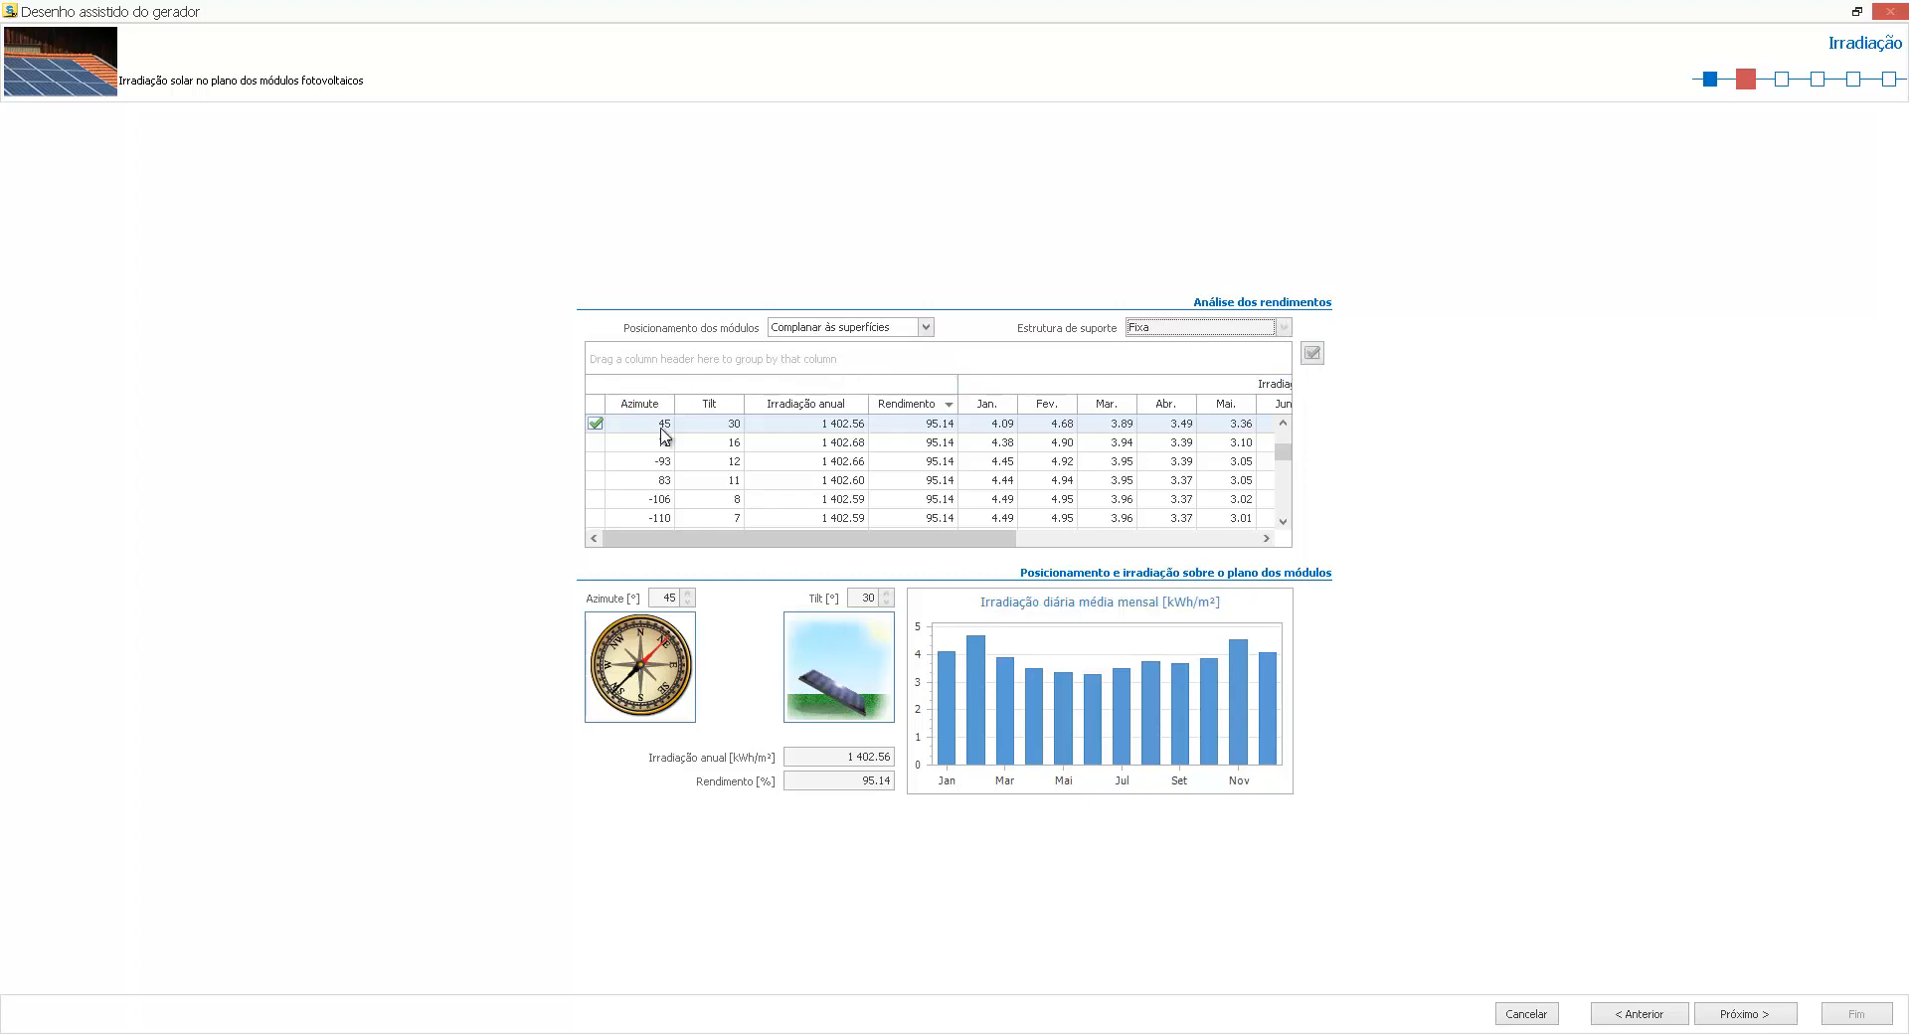
left_click(652, 426)
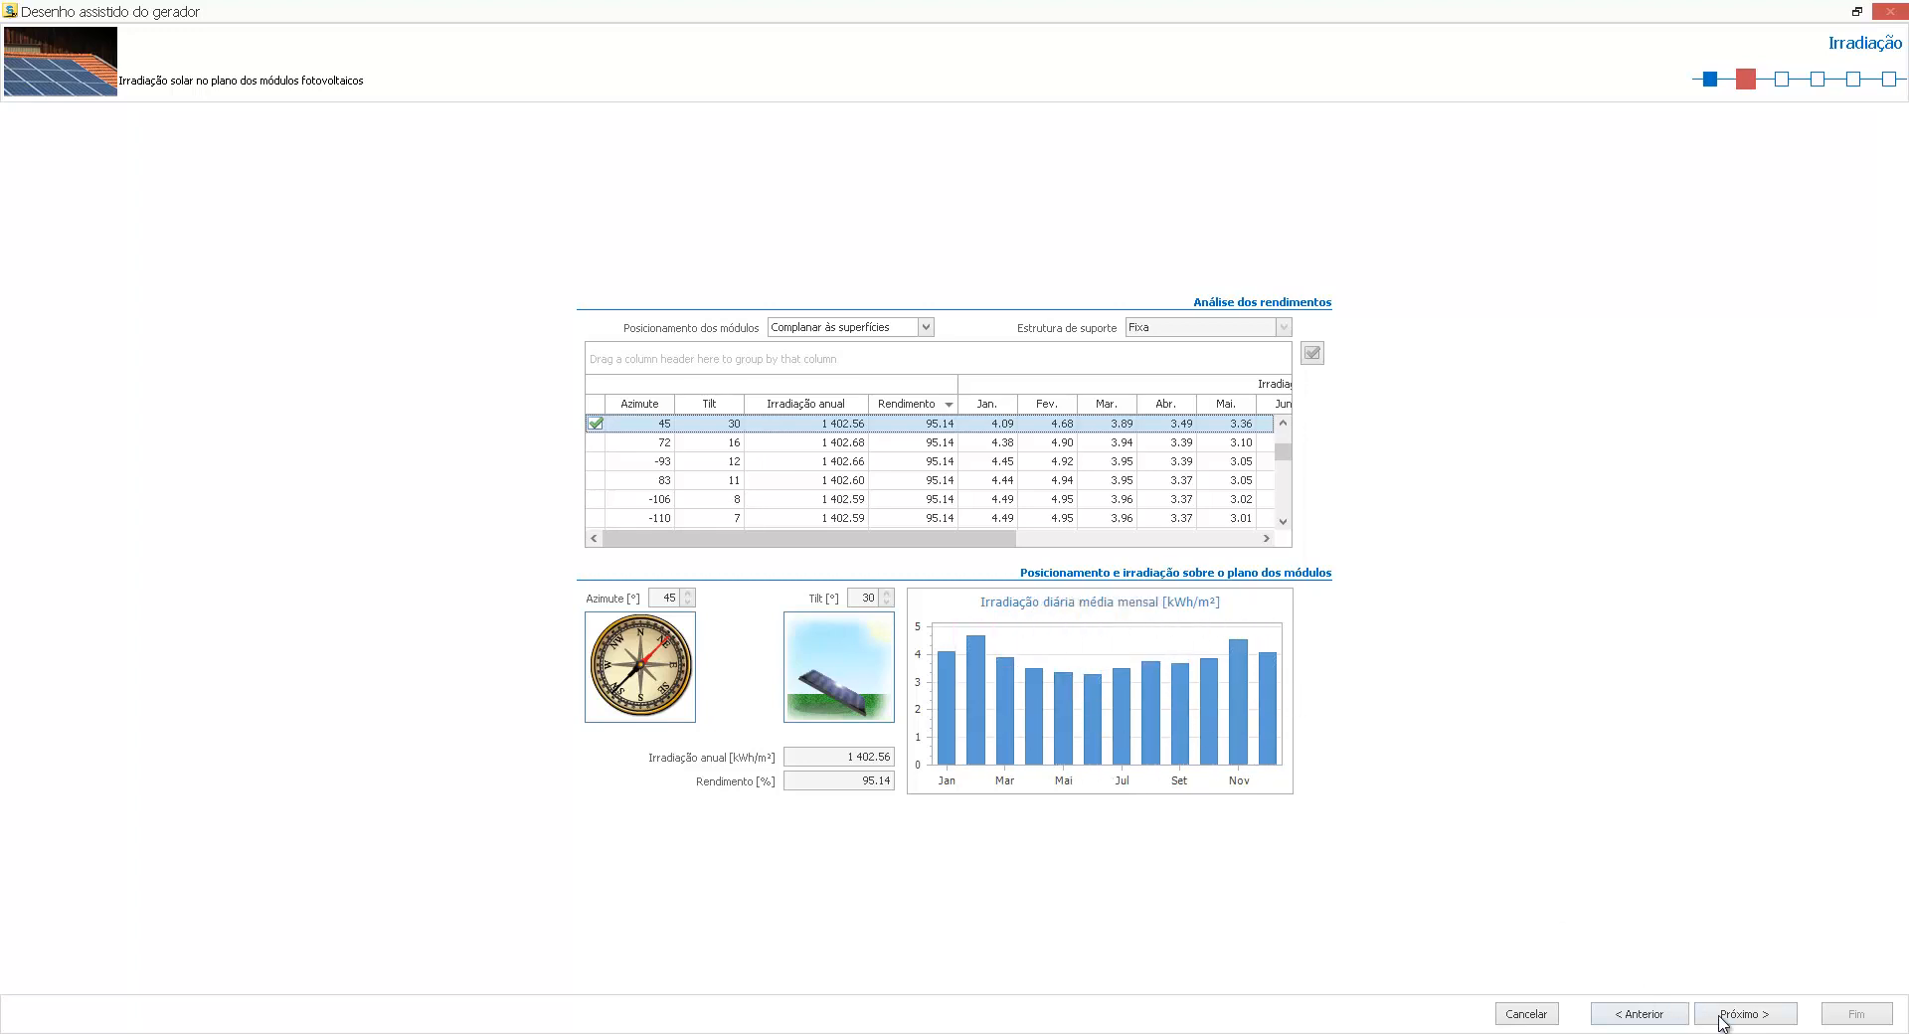
Advance to the Módulos stage and set the design criterion to Potência especificada with 4.5 kW
left_click(1756, 1016)
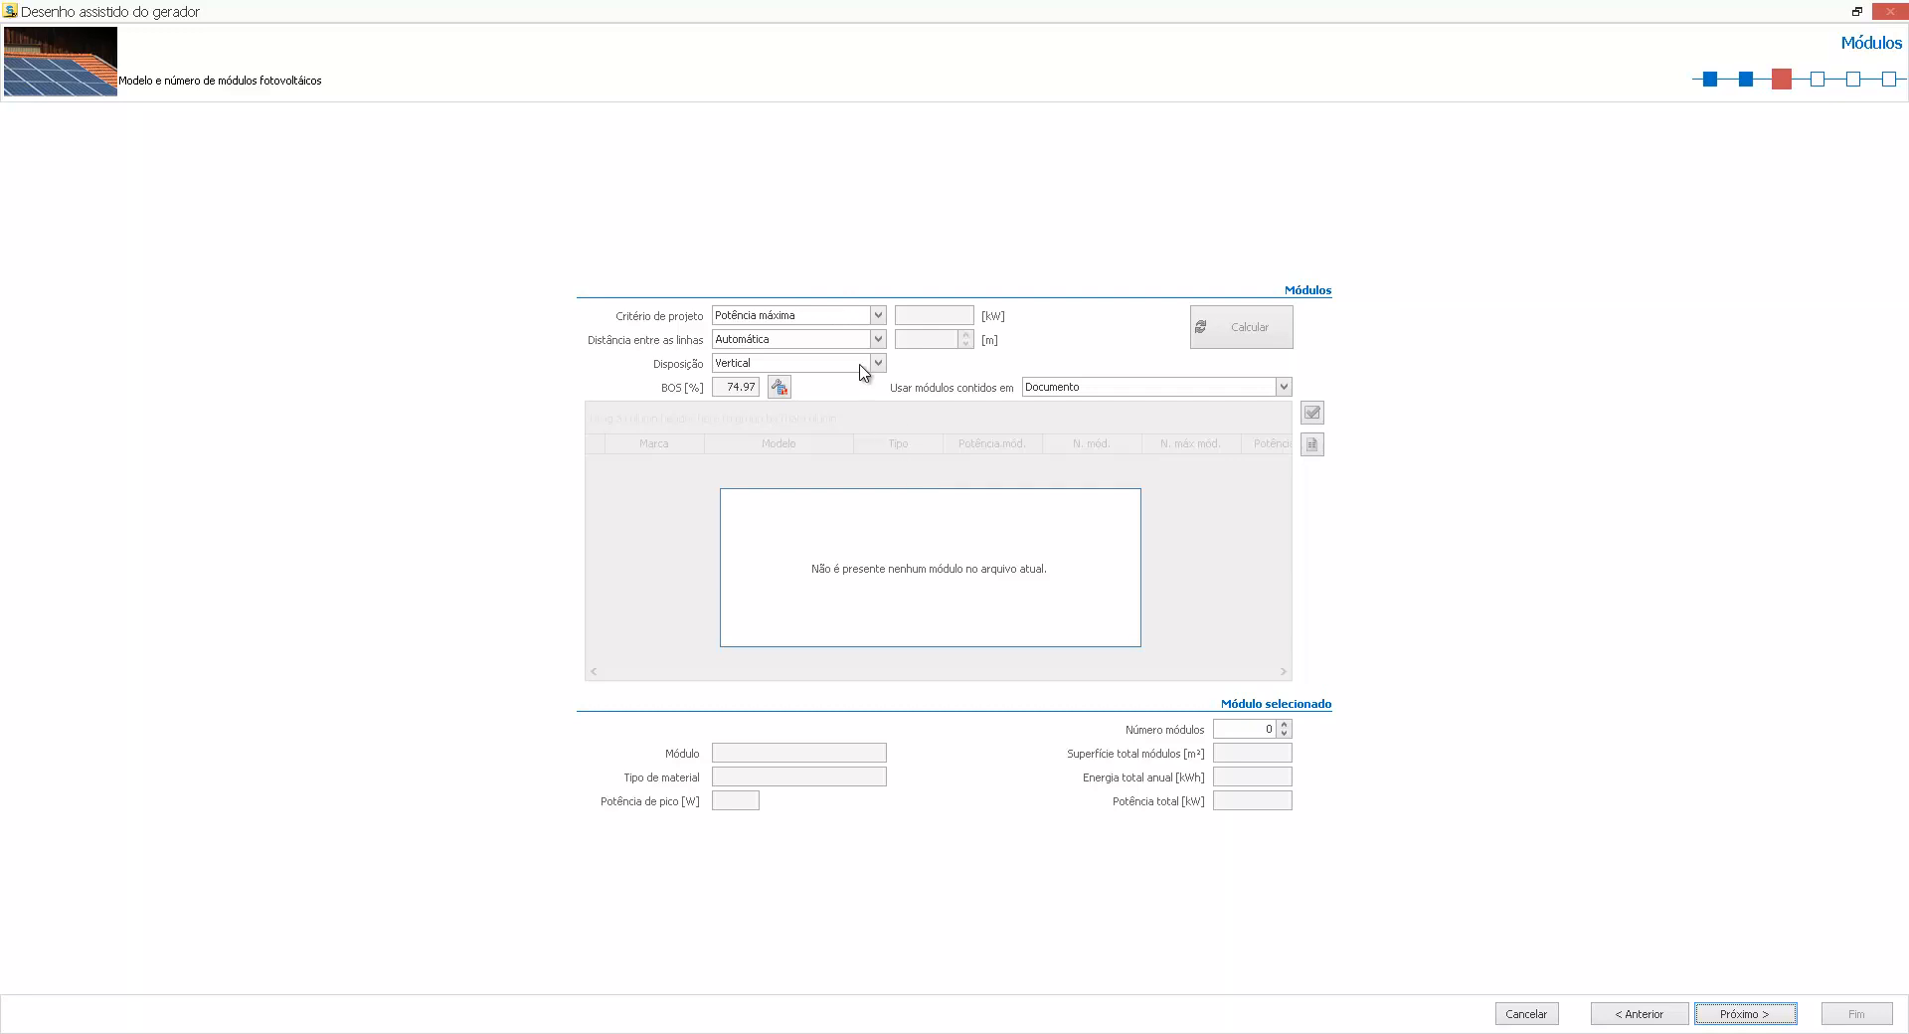
left_click(824, 316)
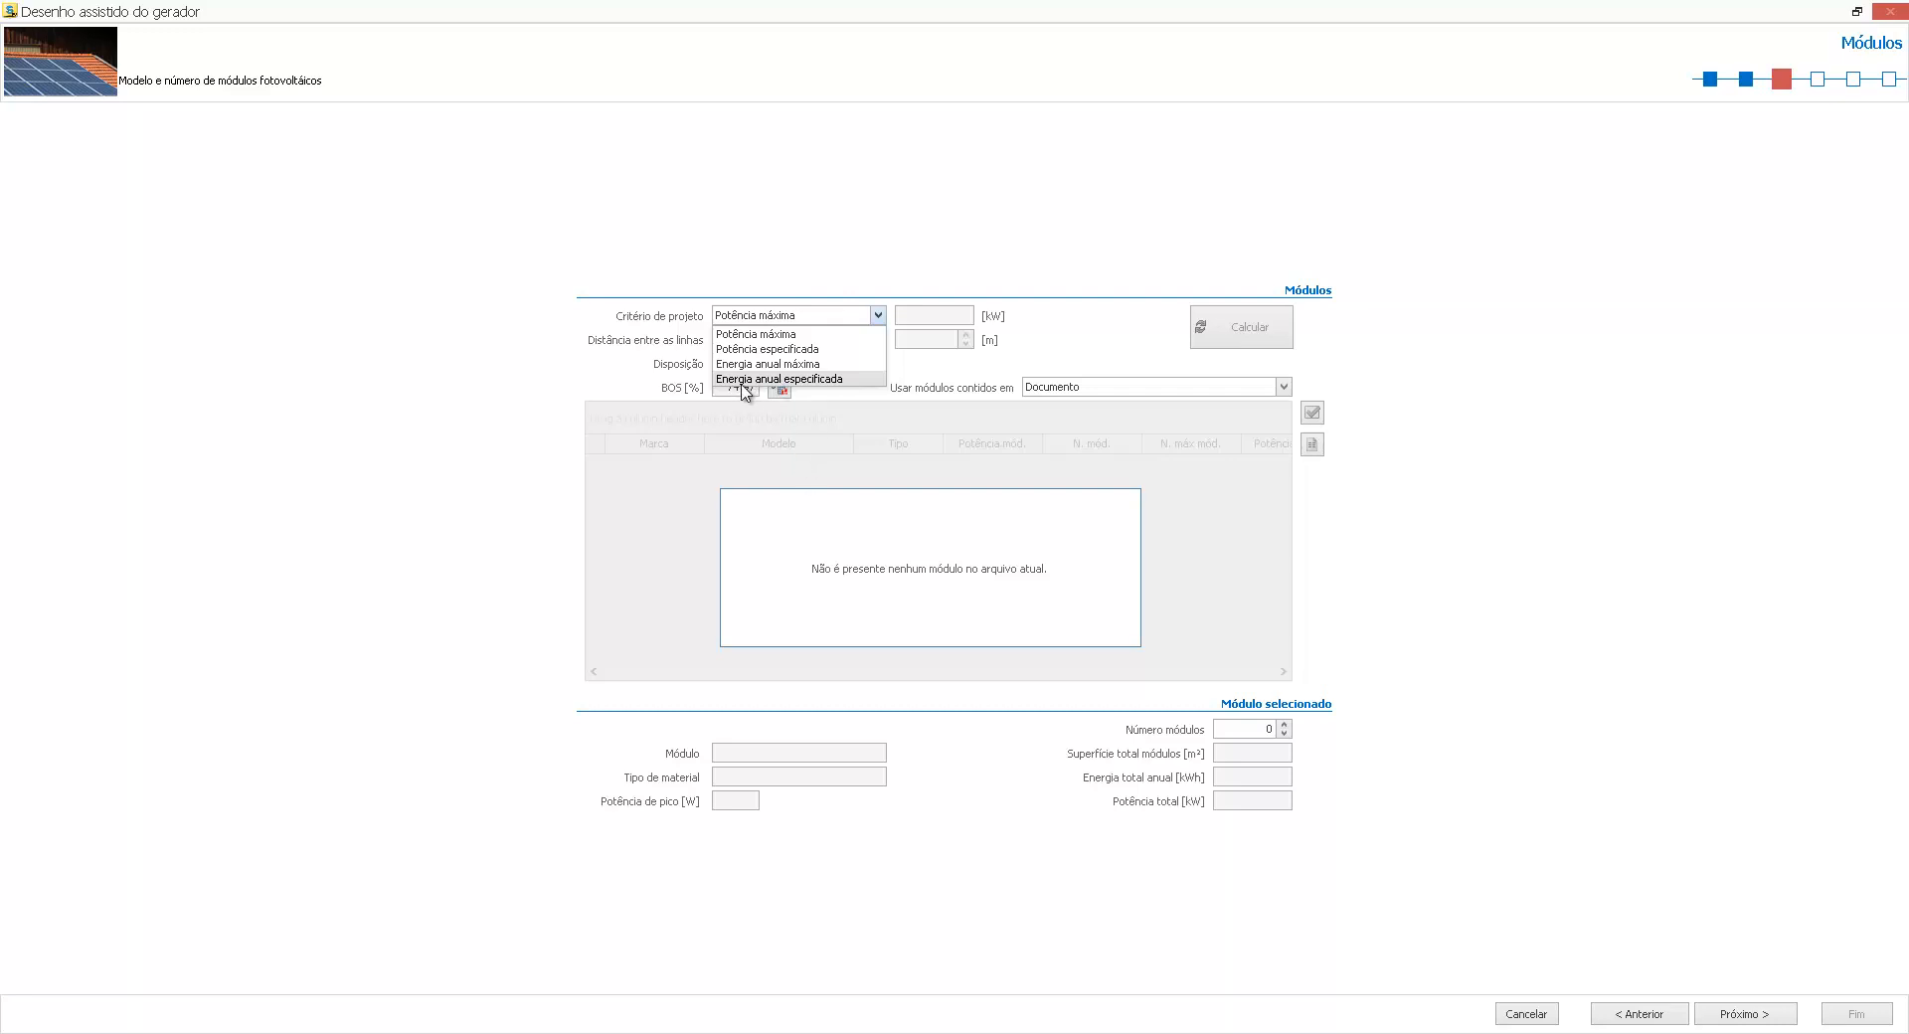
left_click(761, 349)
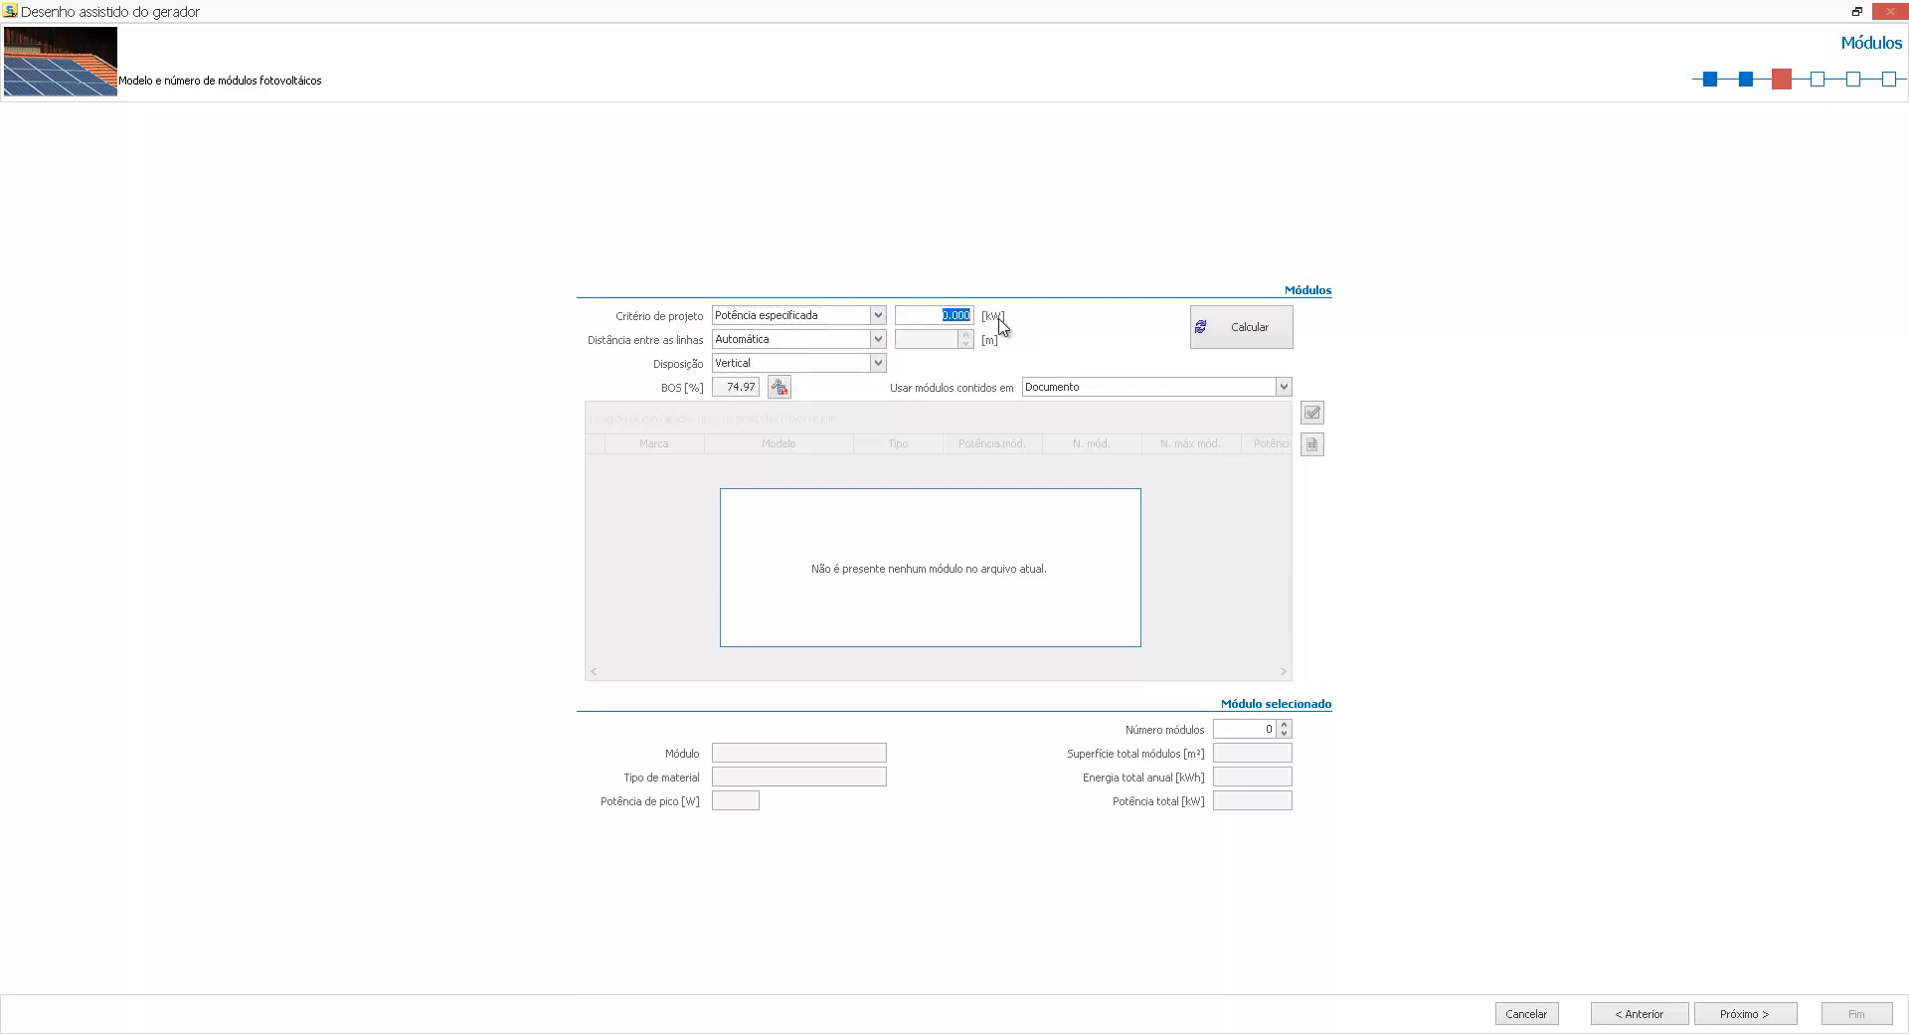
type("4.5")
left_click(945, 316)
Use modules from Documento, Arquivo Usuário e Arquivo Programa and calculate the suitable modules
left_click(1240, 339)
left_click(1094, 389)
left_click(1084, 406)
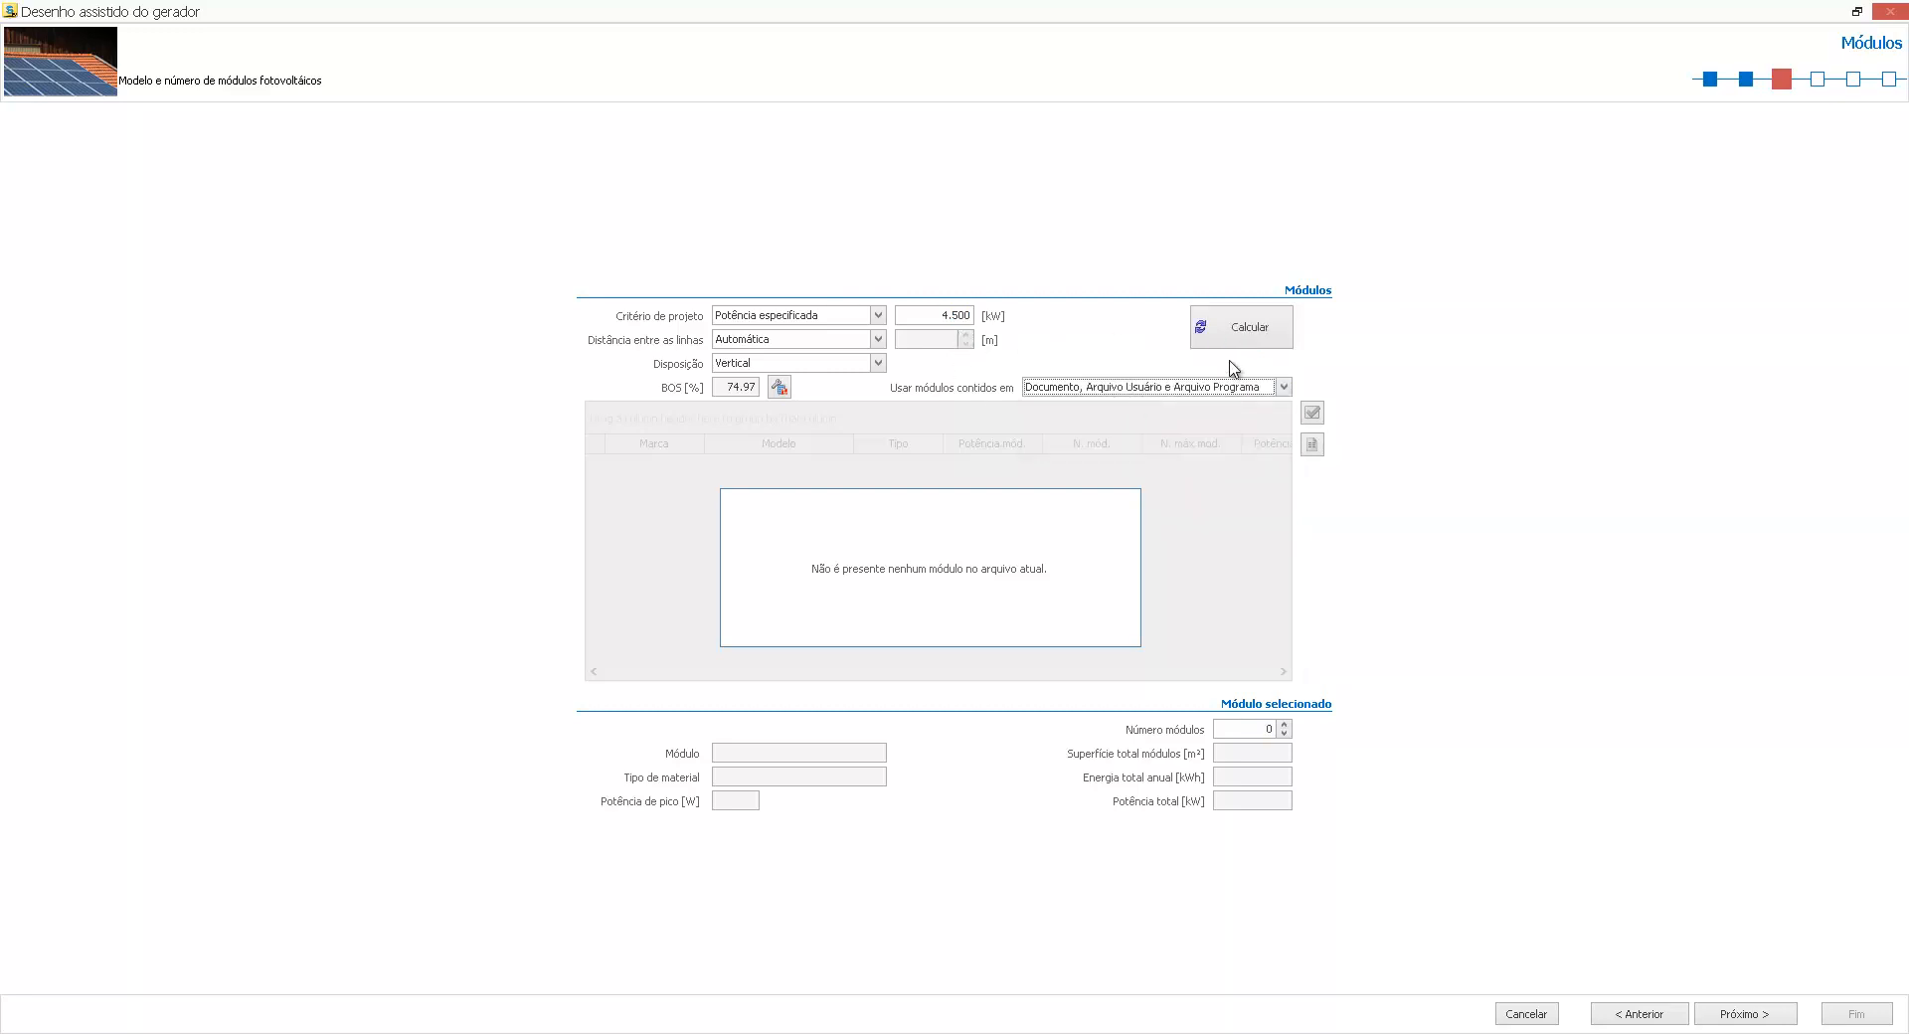
left_click(1243, 328)
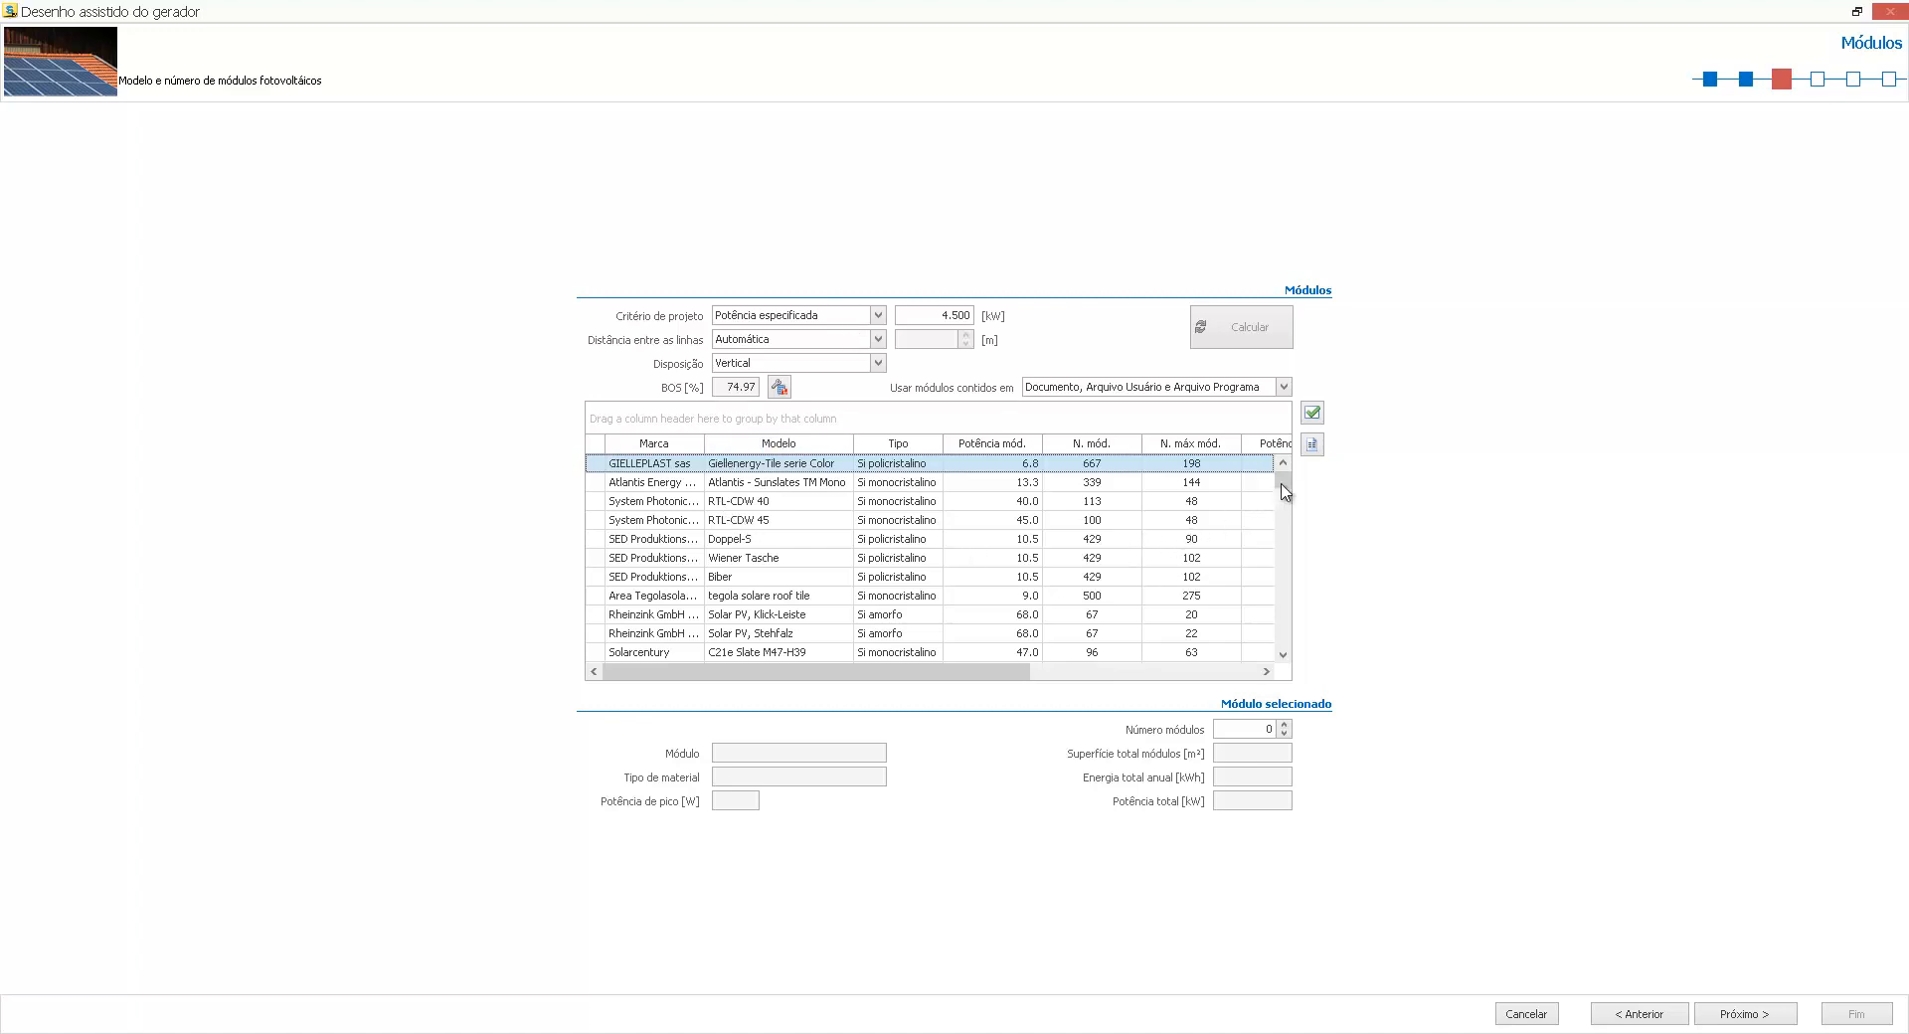
Look through the calculated module list and group it by Potência mód
left_click_drag(980, 671, 1049, 677)
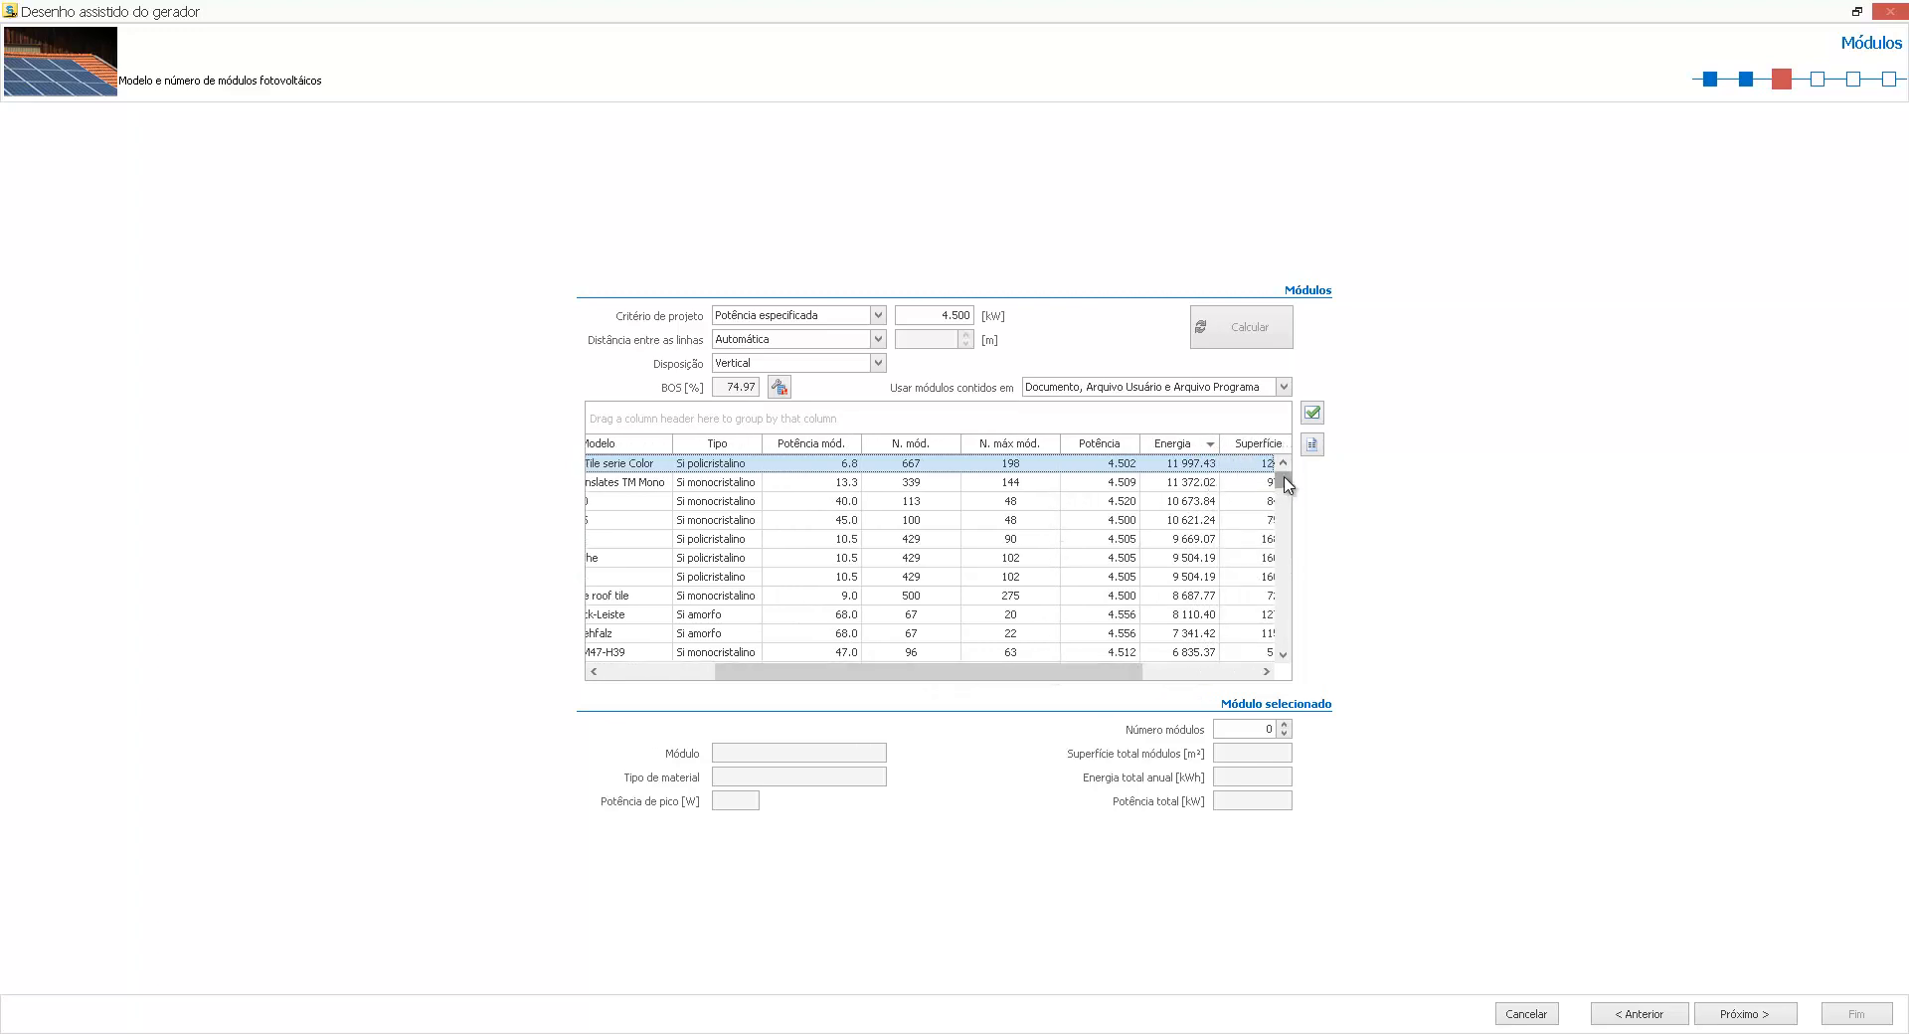
left_click_drag(1279, 489, 1283, 609)
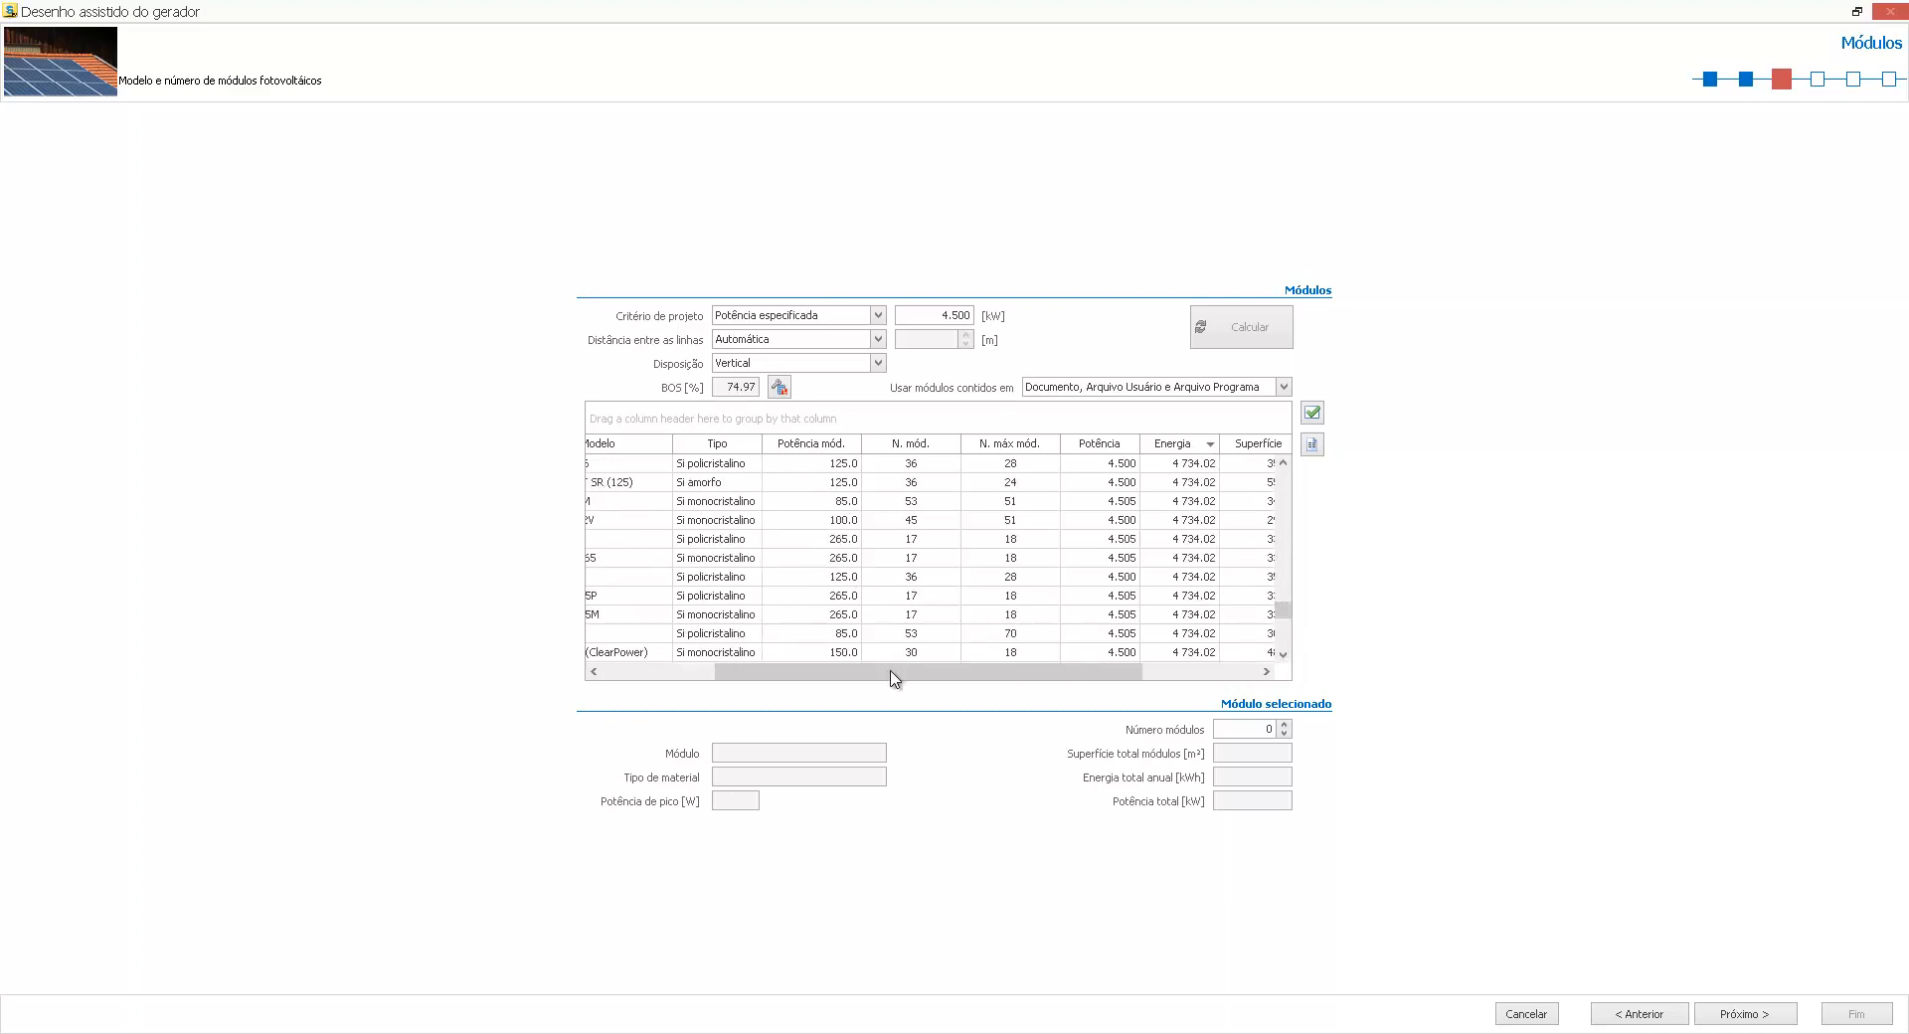
left_click_drag(900, 673, 619, 626)
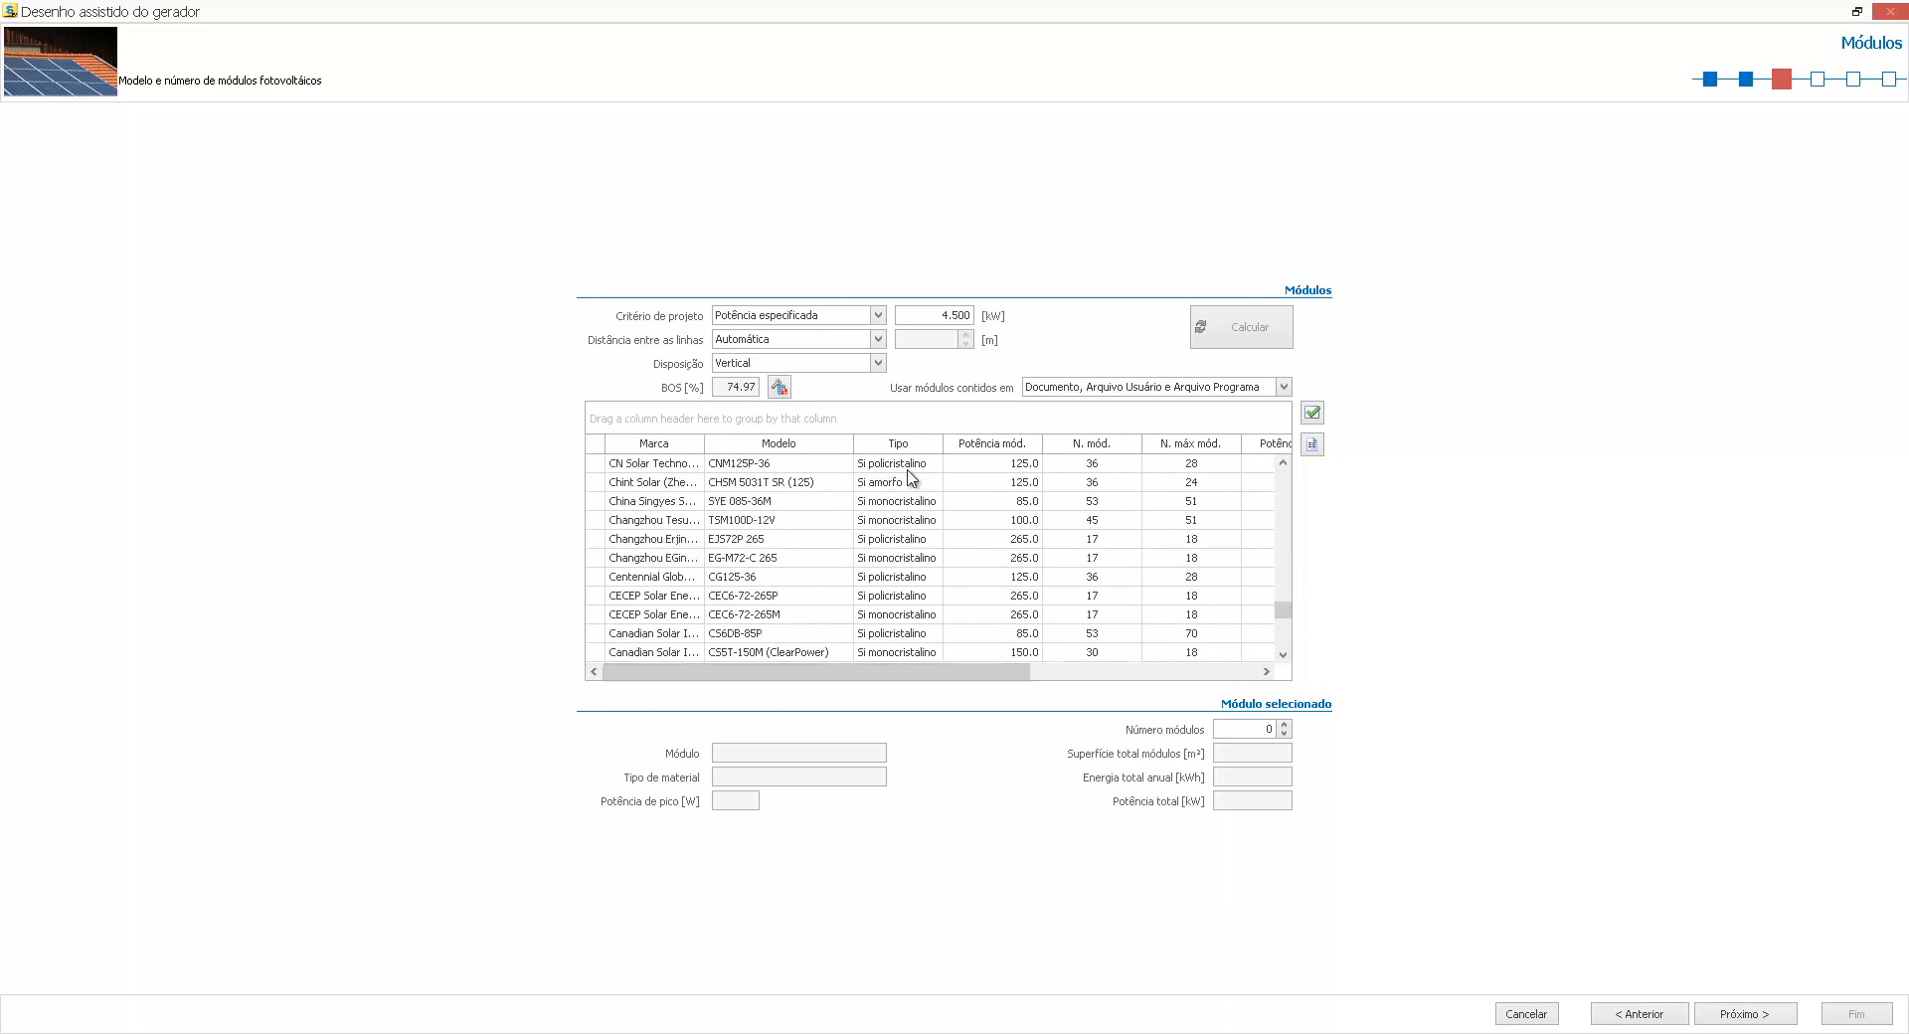
left_click_drag(1014, 443, 619, 424)
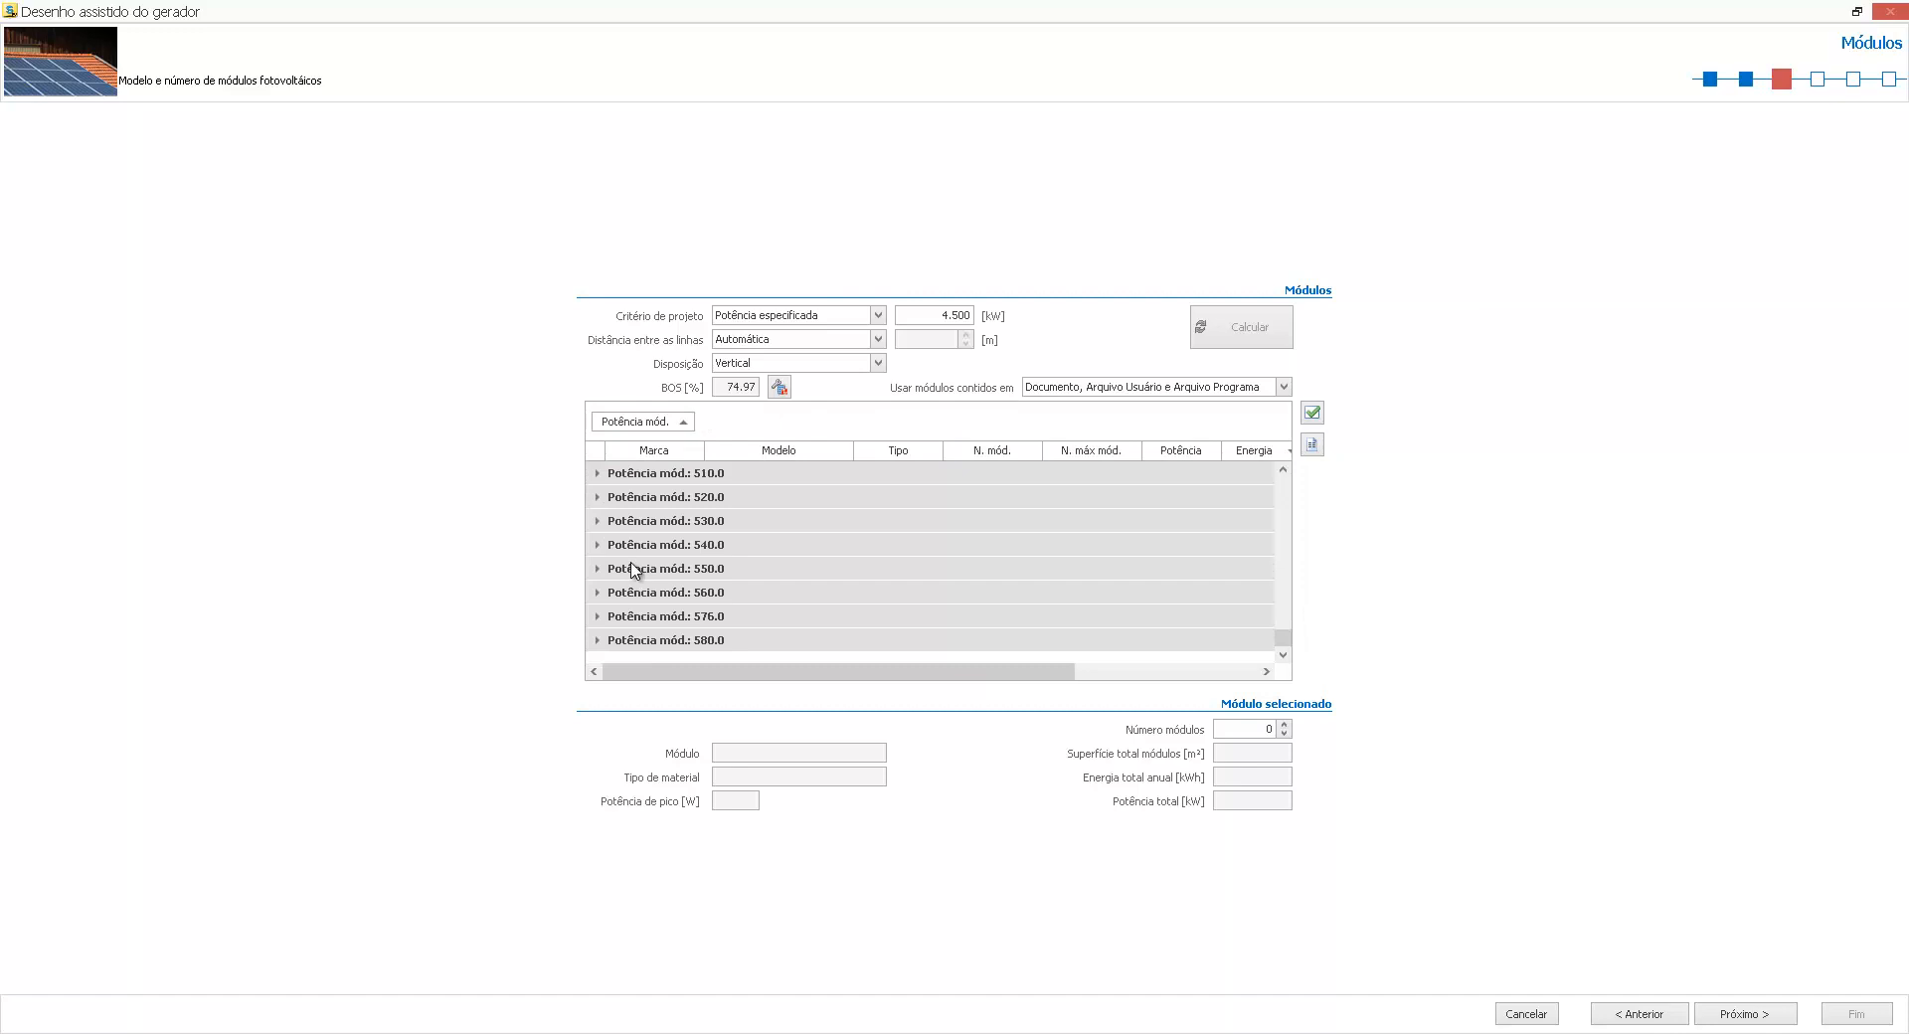
Find the 250.0 W module power group in the grouped list and expand it
scroll(633, 570, "up", 8)
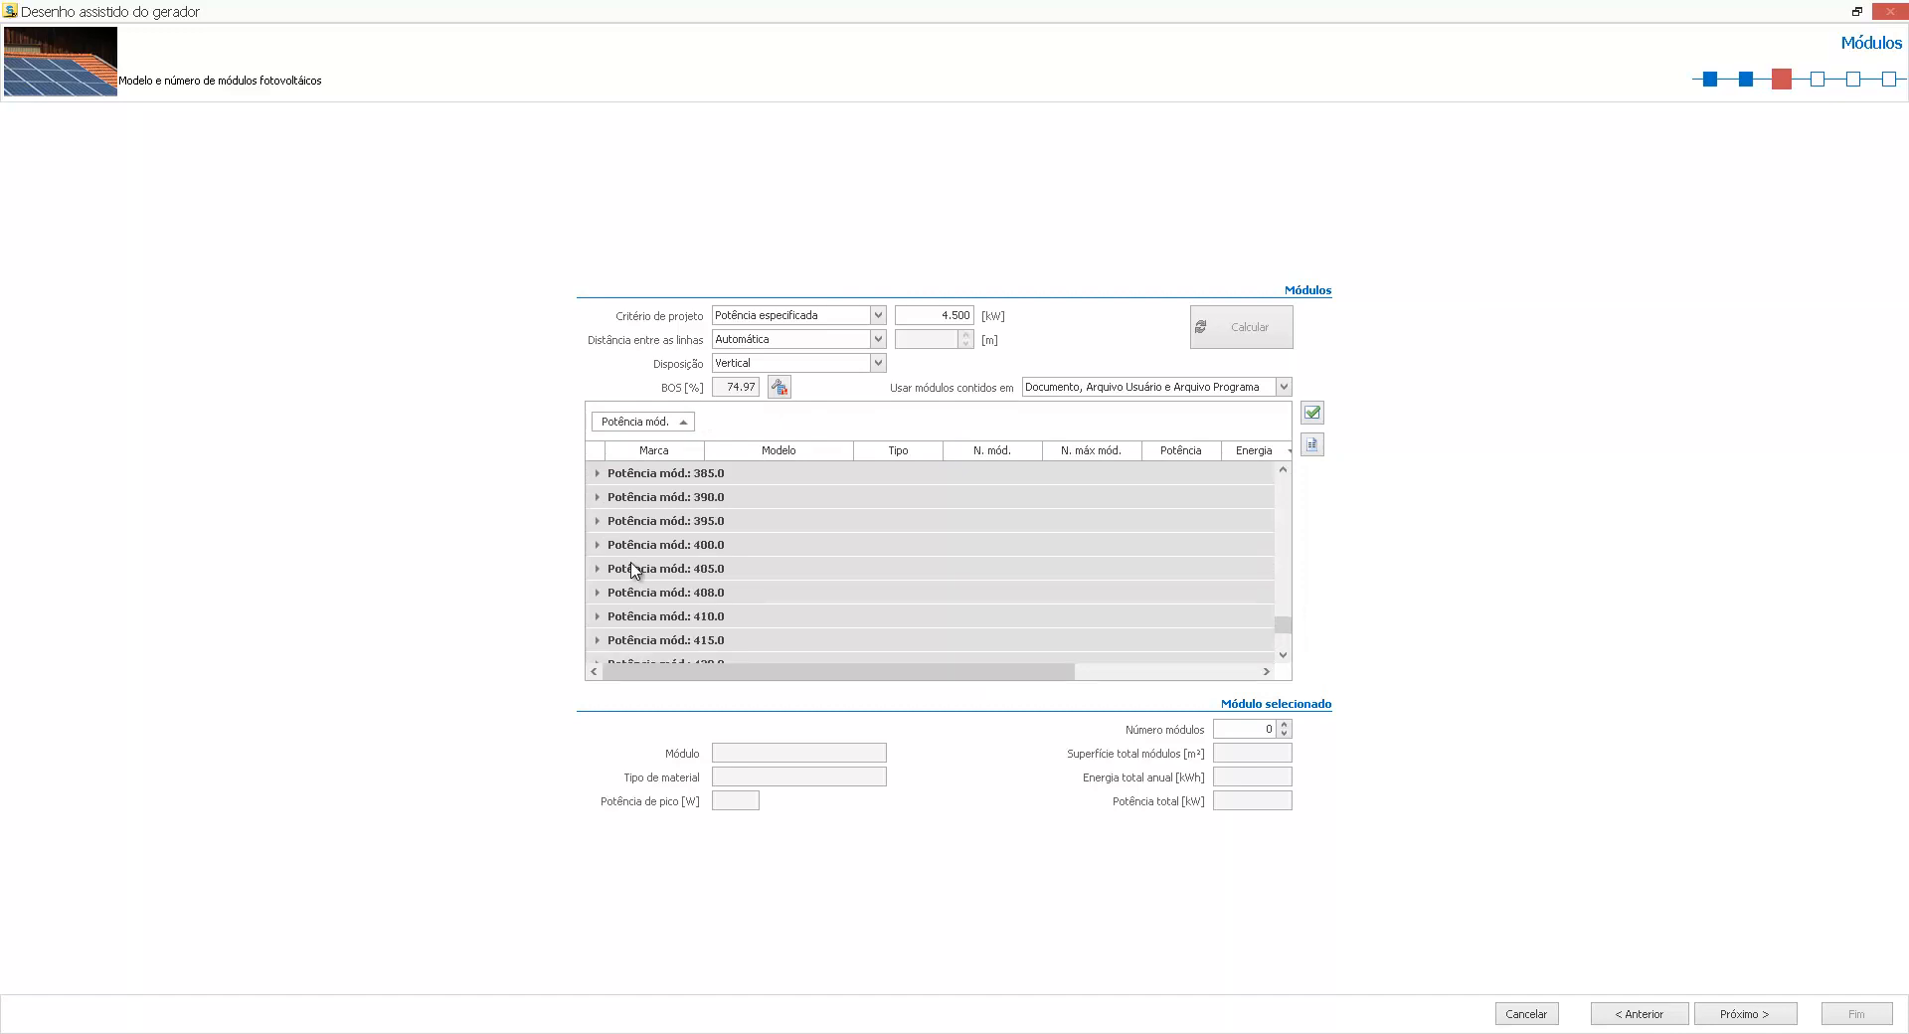
scroll(633, 570, "up", 8)
scroll(636, 563, "up", 3)
scroll(656, 525, "down", 4)
scroll(668, 578, "down", 2)
left_click(597, 641)
scroll(745, 532, "down", 1)
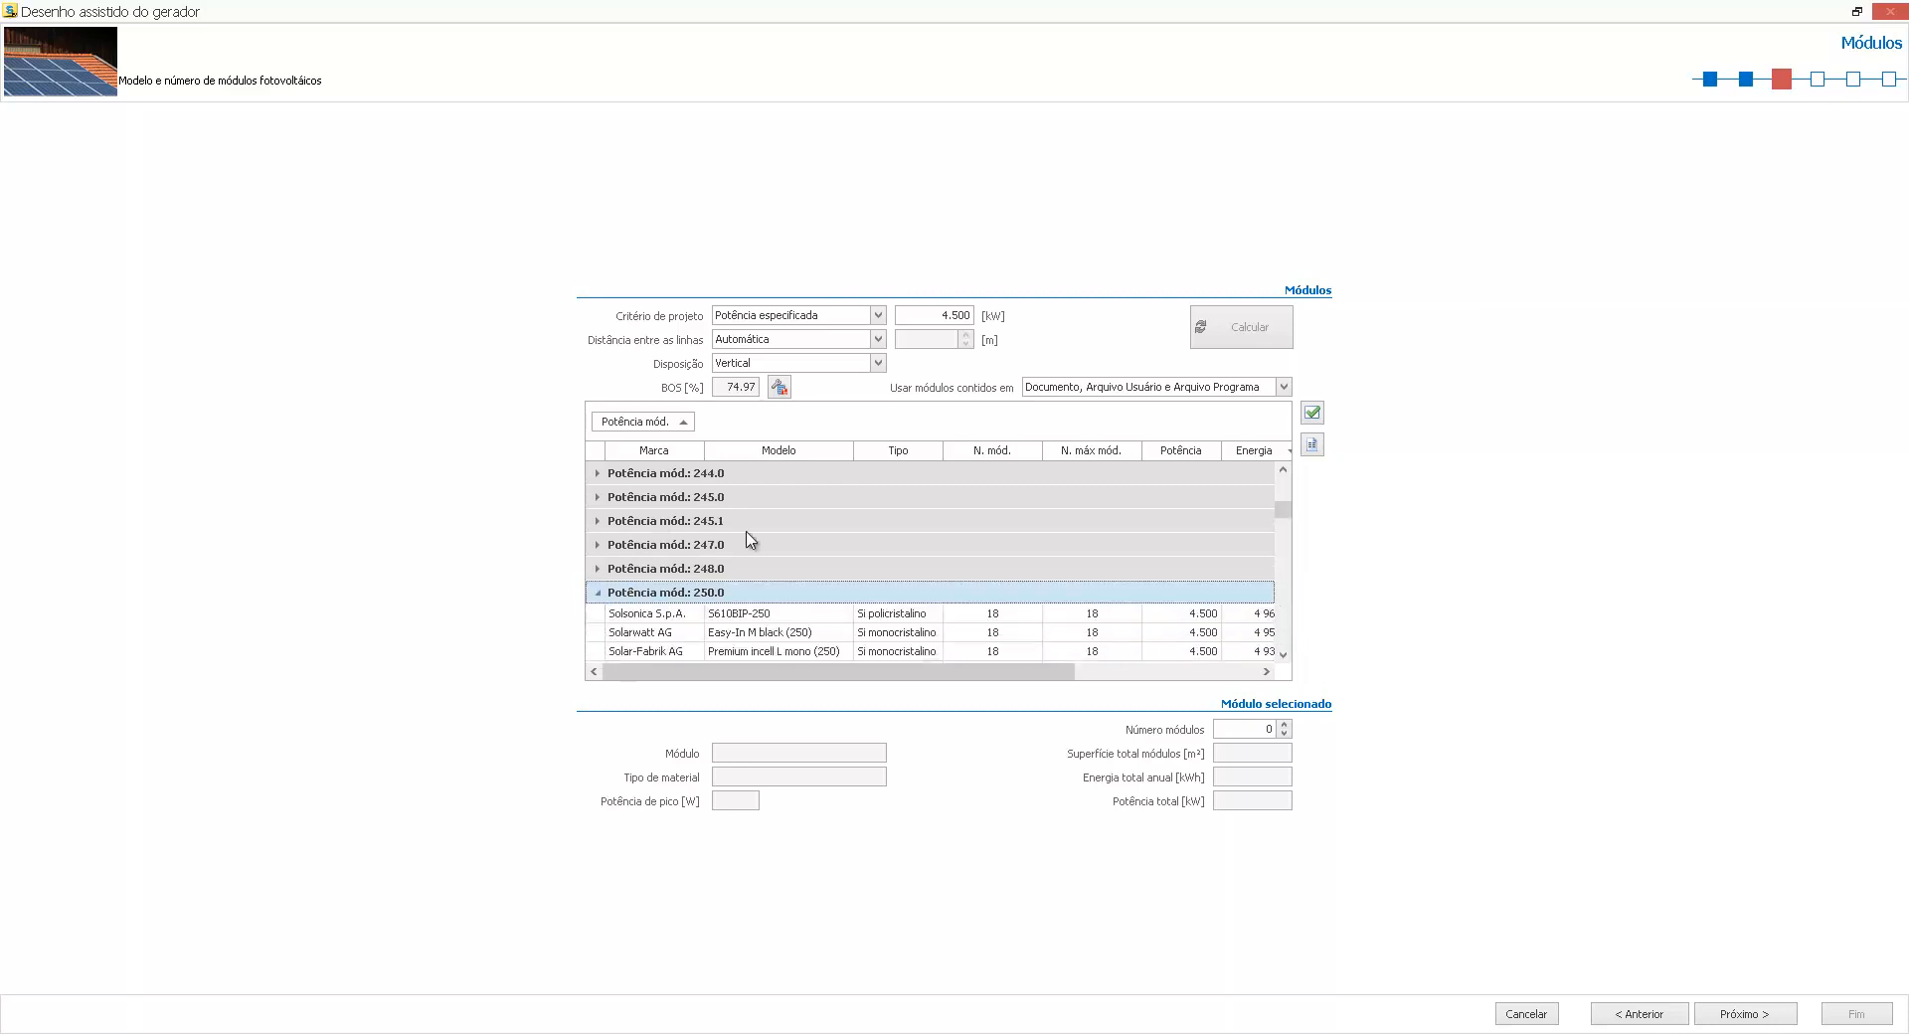
Choose the Solsonica S.p.A. S610BIP-250 module for the generator and advance to the Inversor stage
scroll(691, 597, "down", 2)
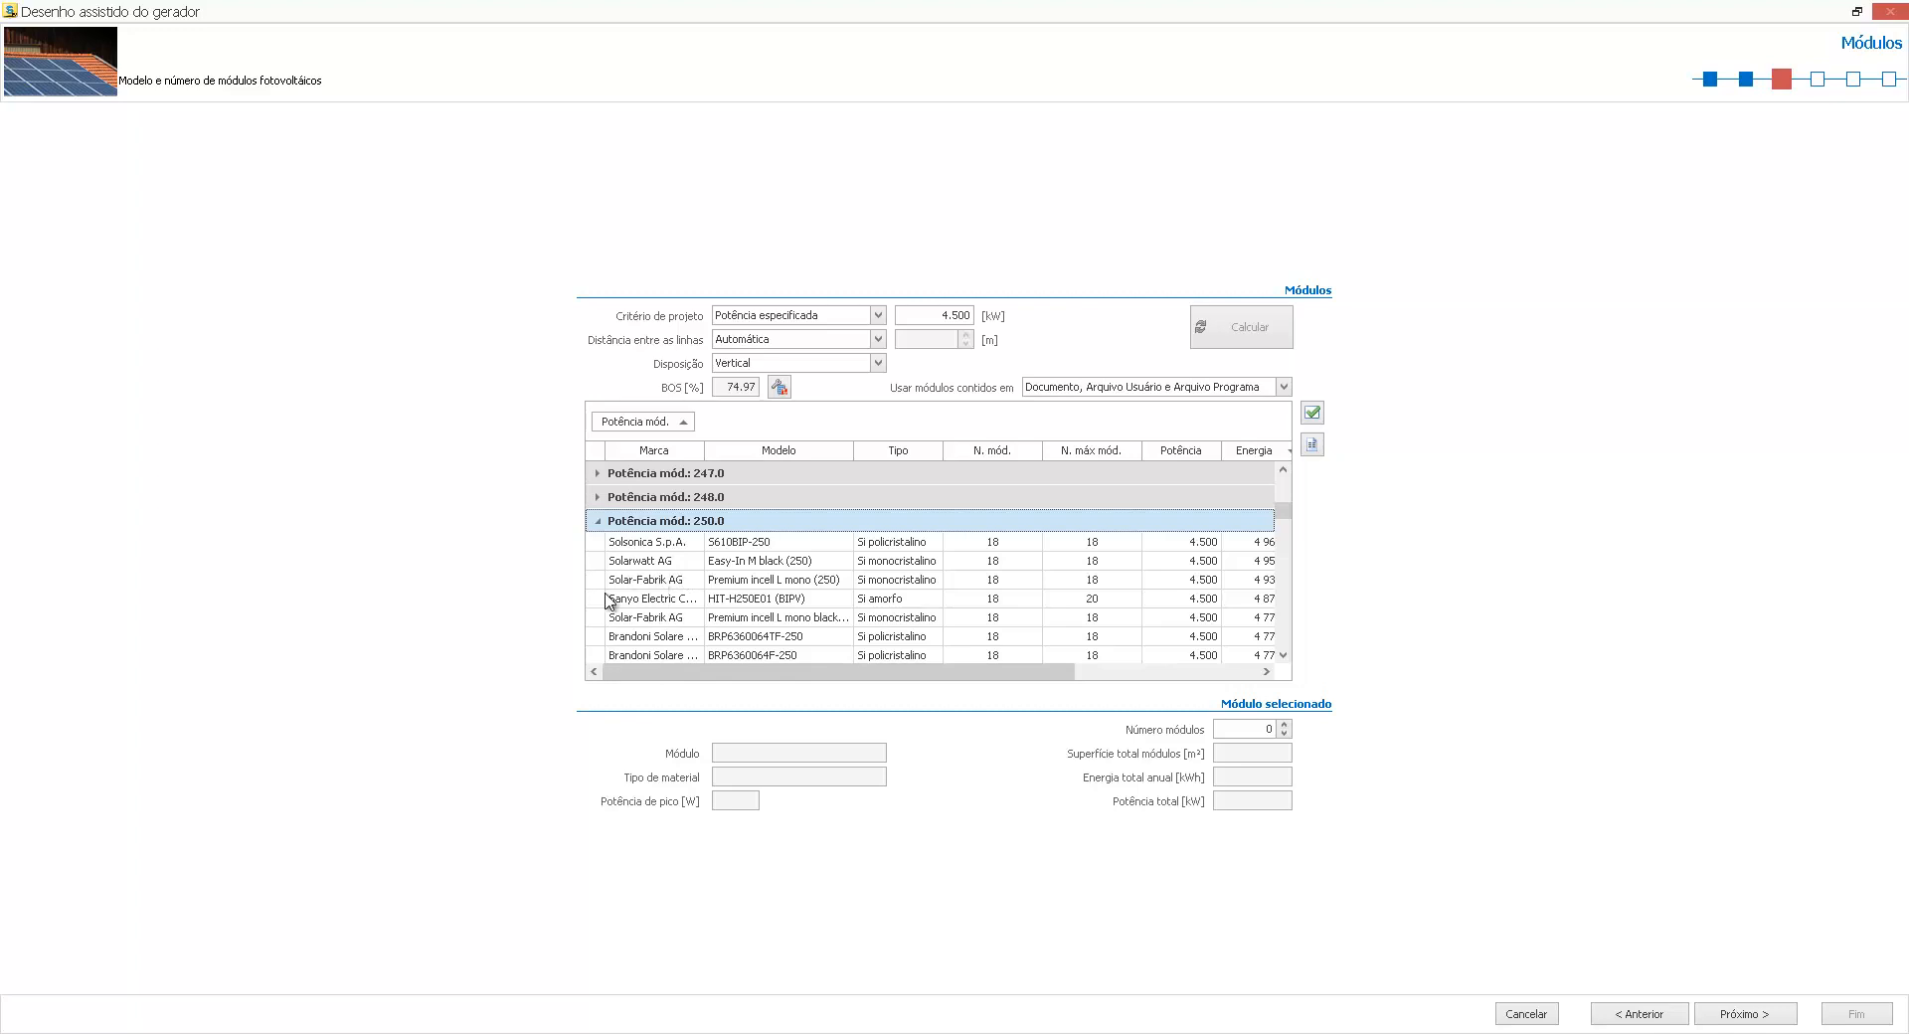
left_click(661, 547)
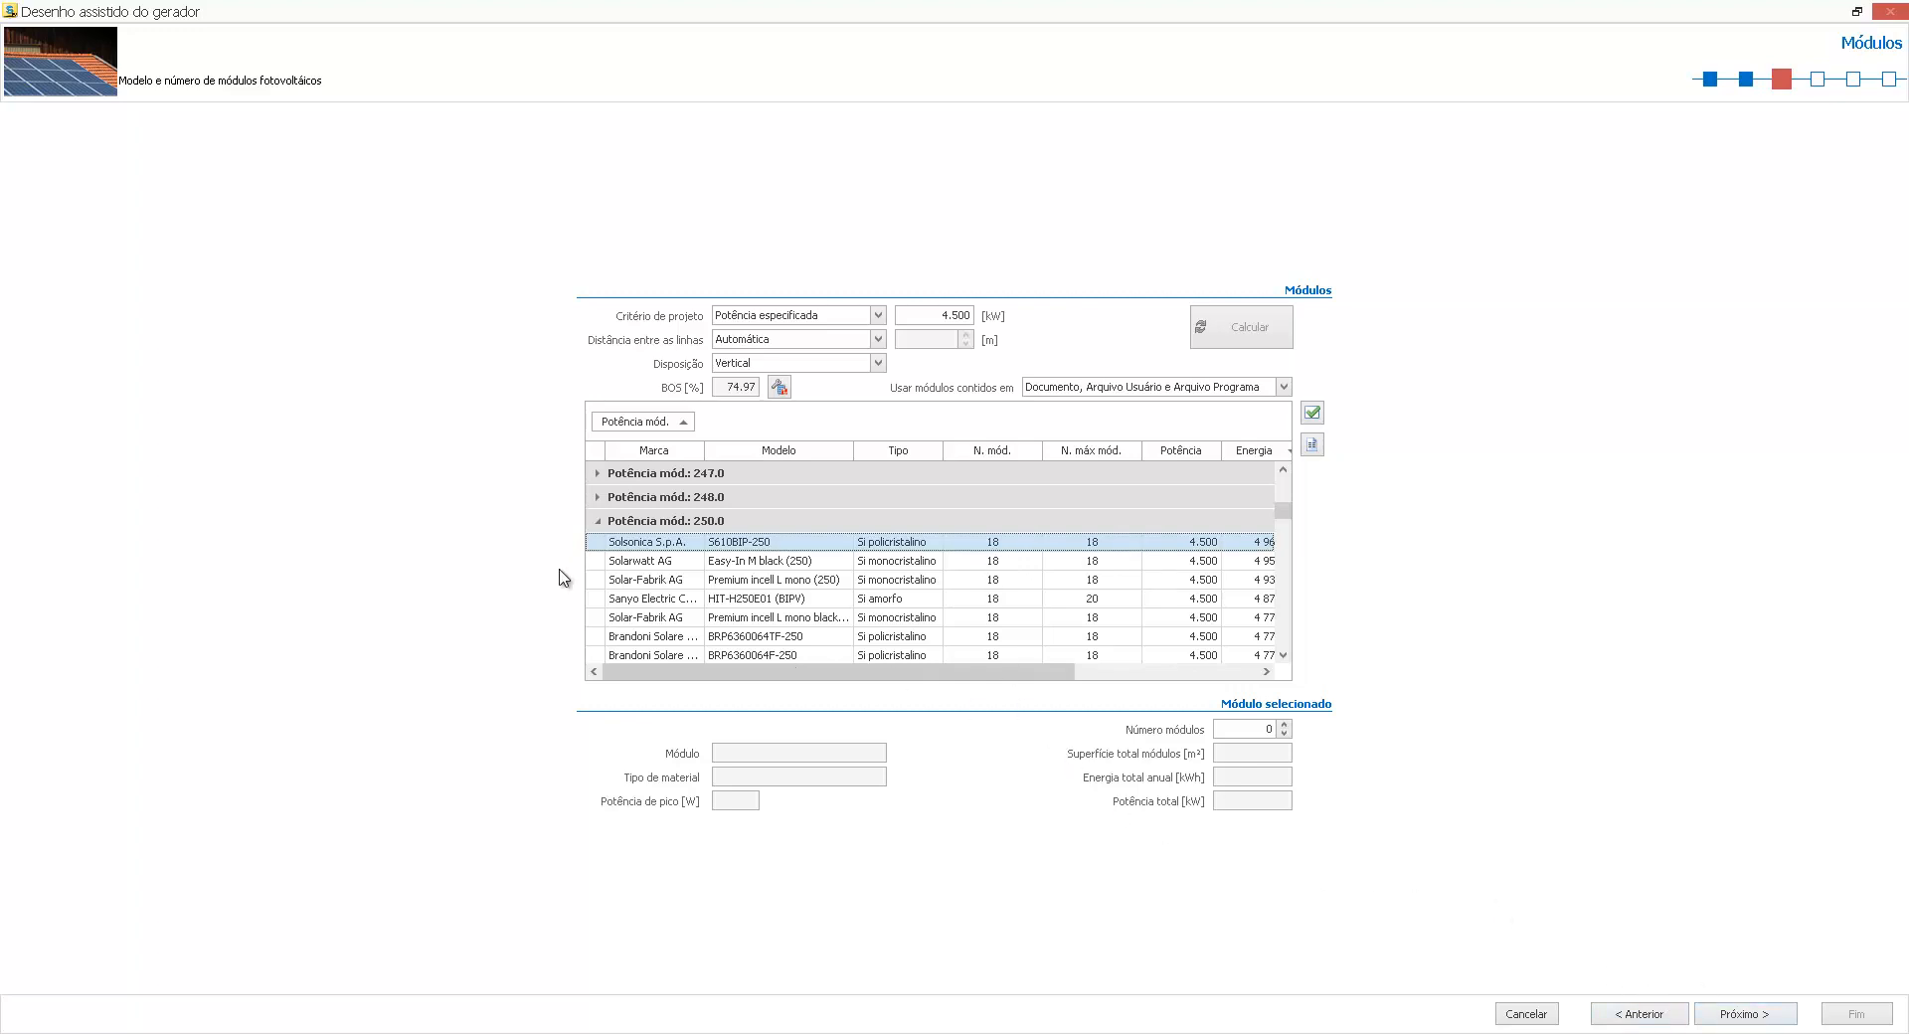
left_click(593, 543)
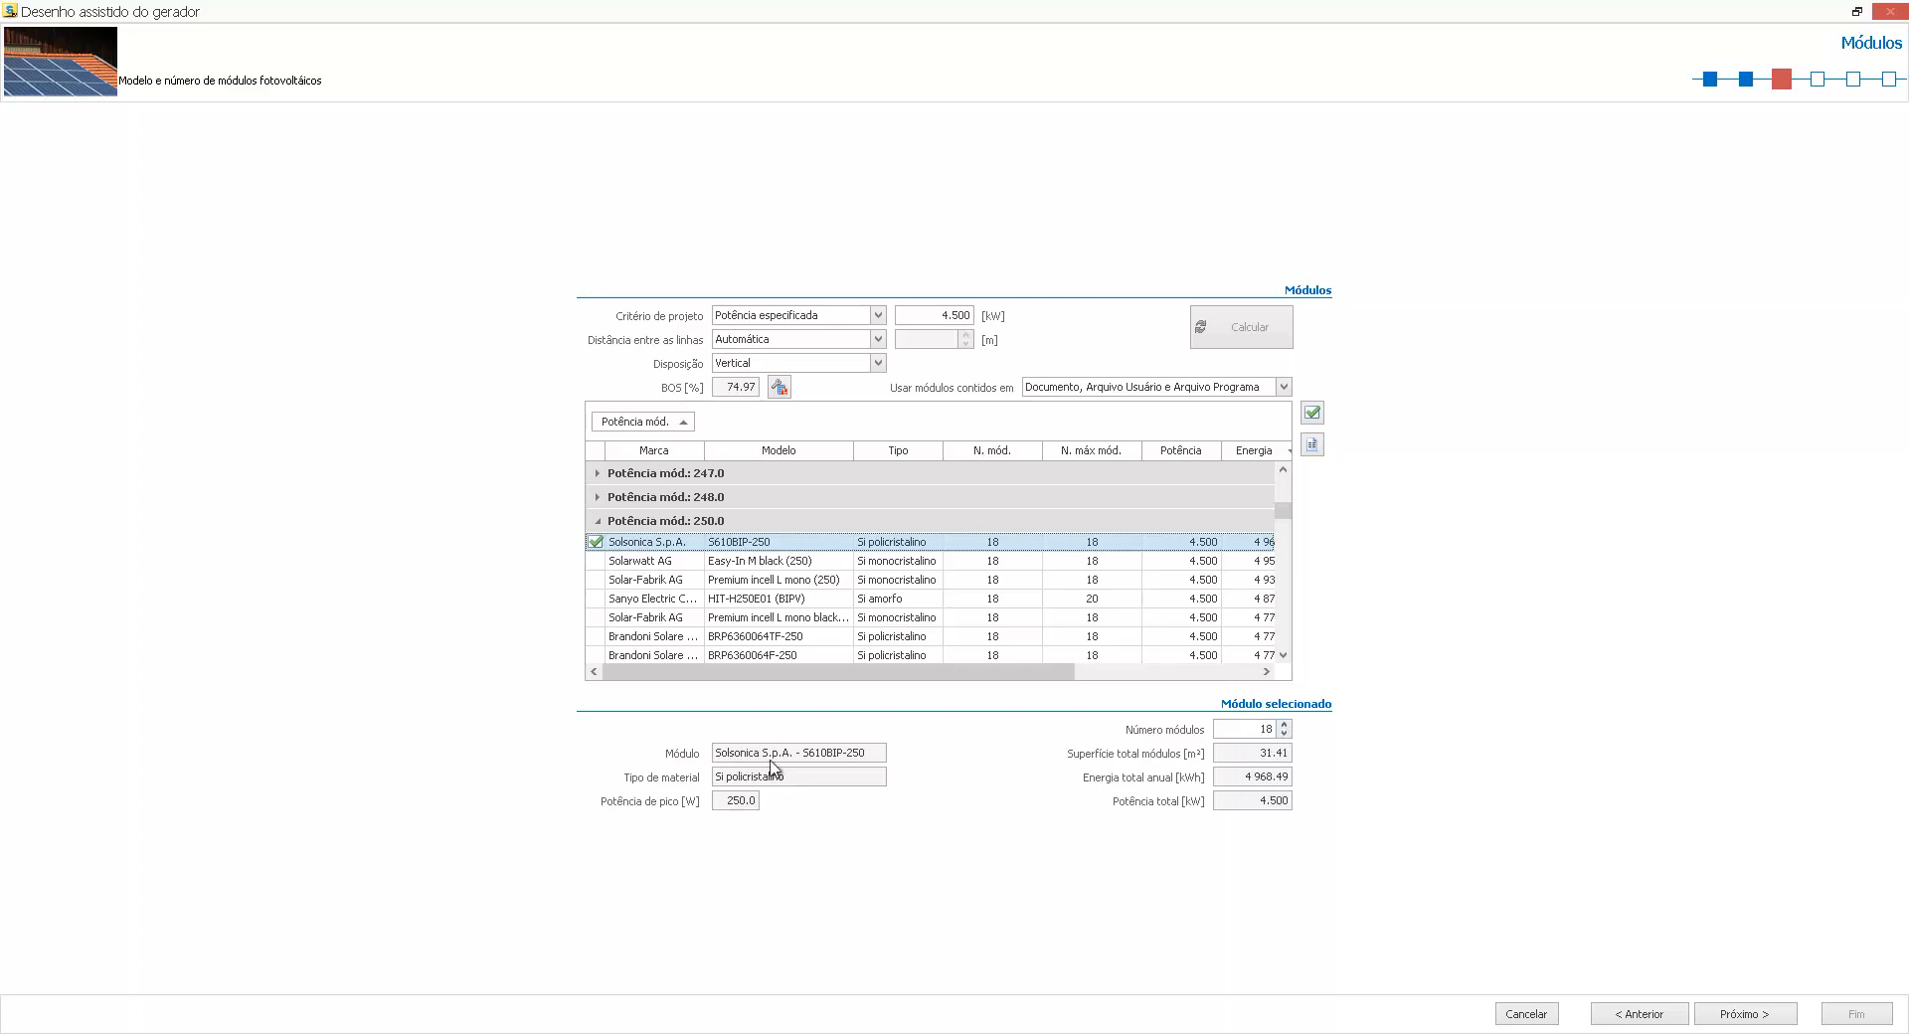
left_click(1752, 1019)
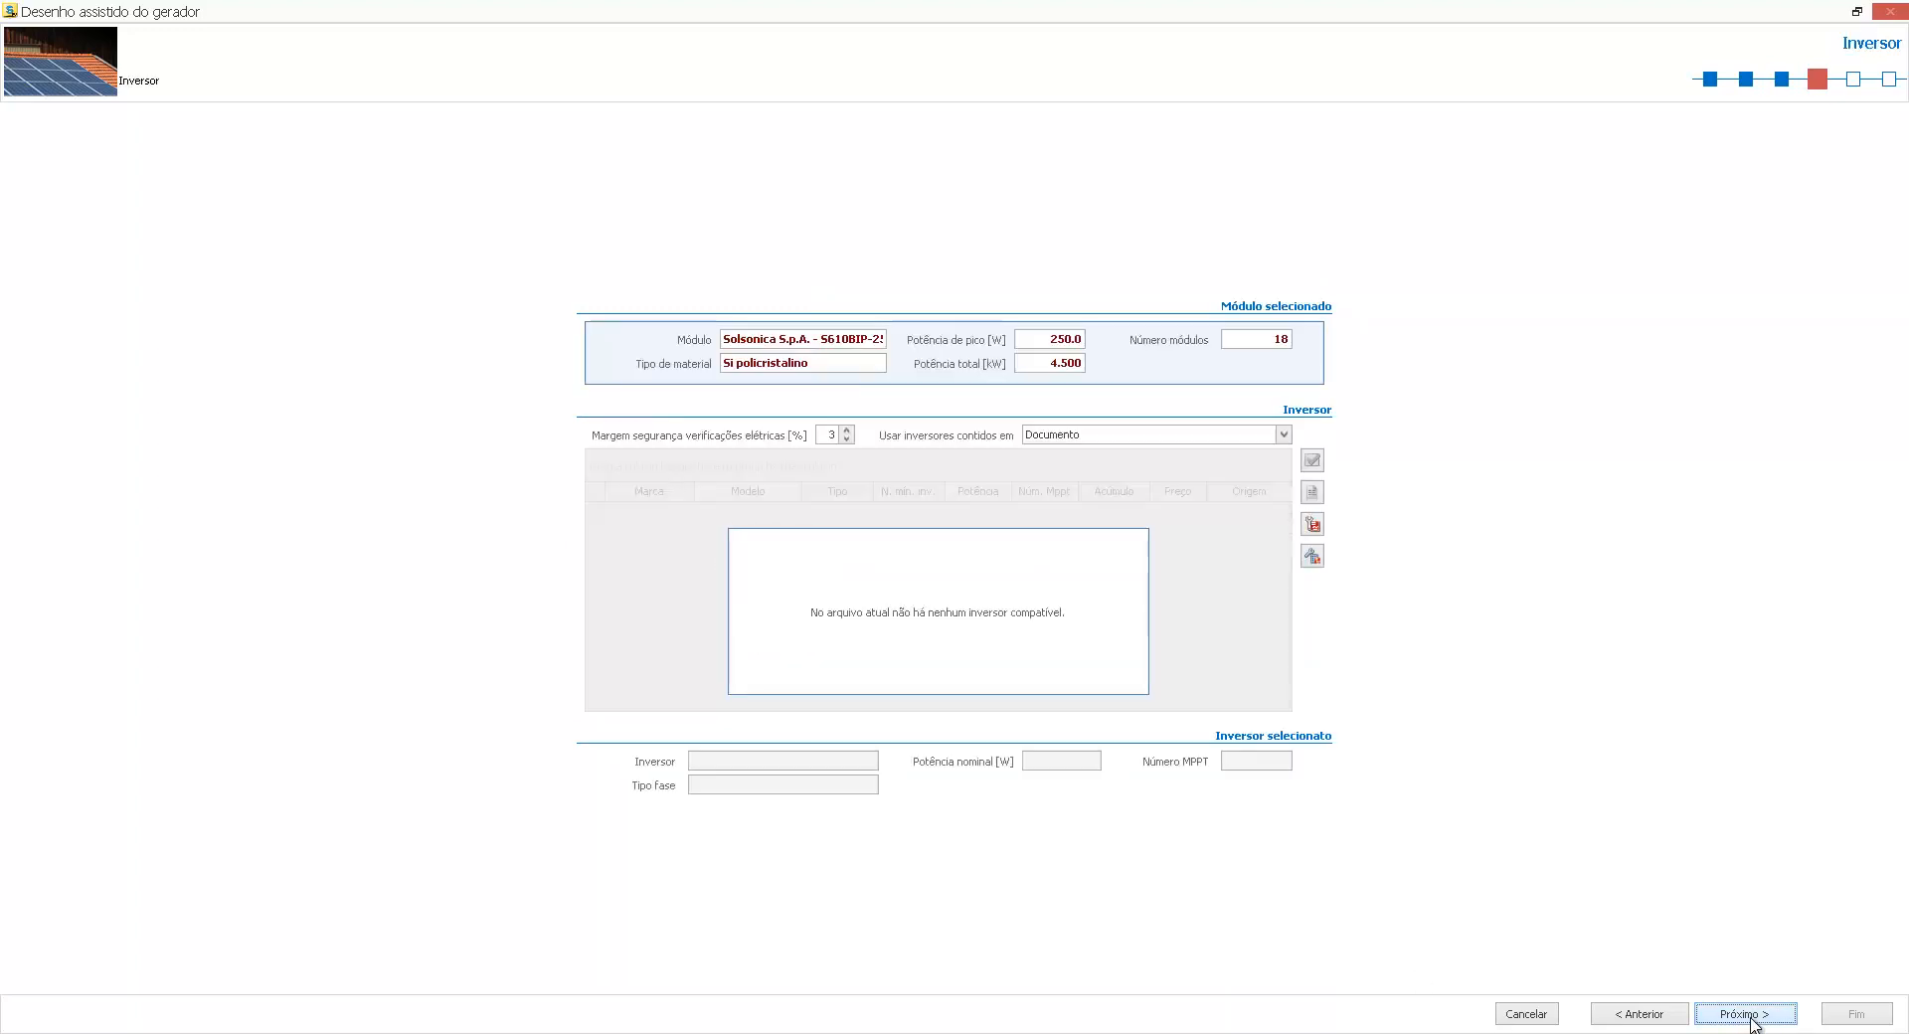
Use inverters from Documento, Arquivo Usuário e Arquivo Programa for the generator
left_click(1099, 440)
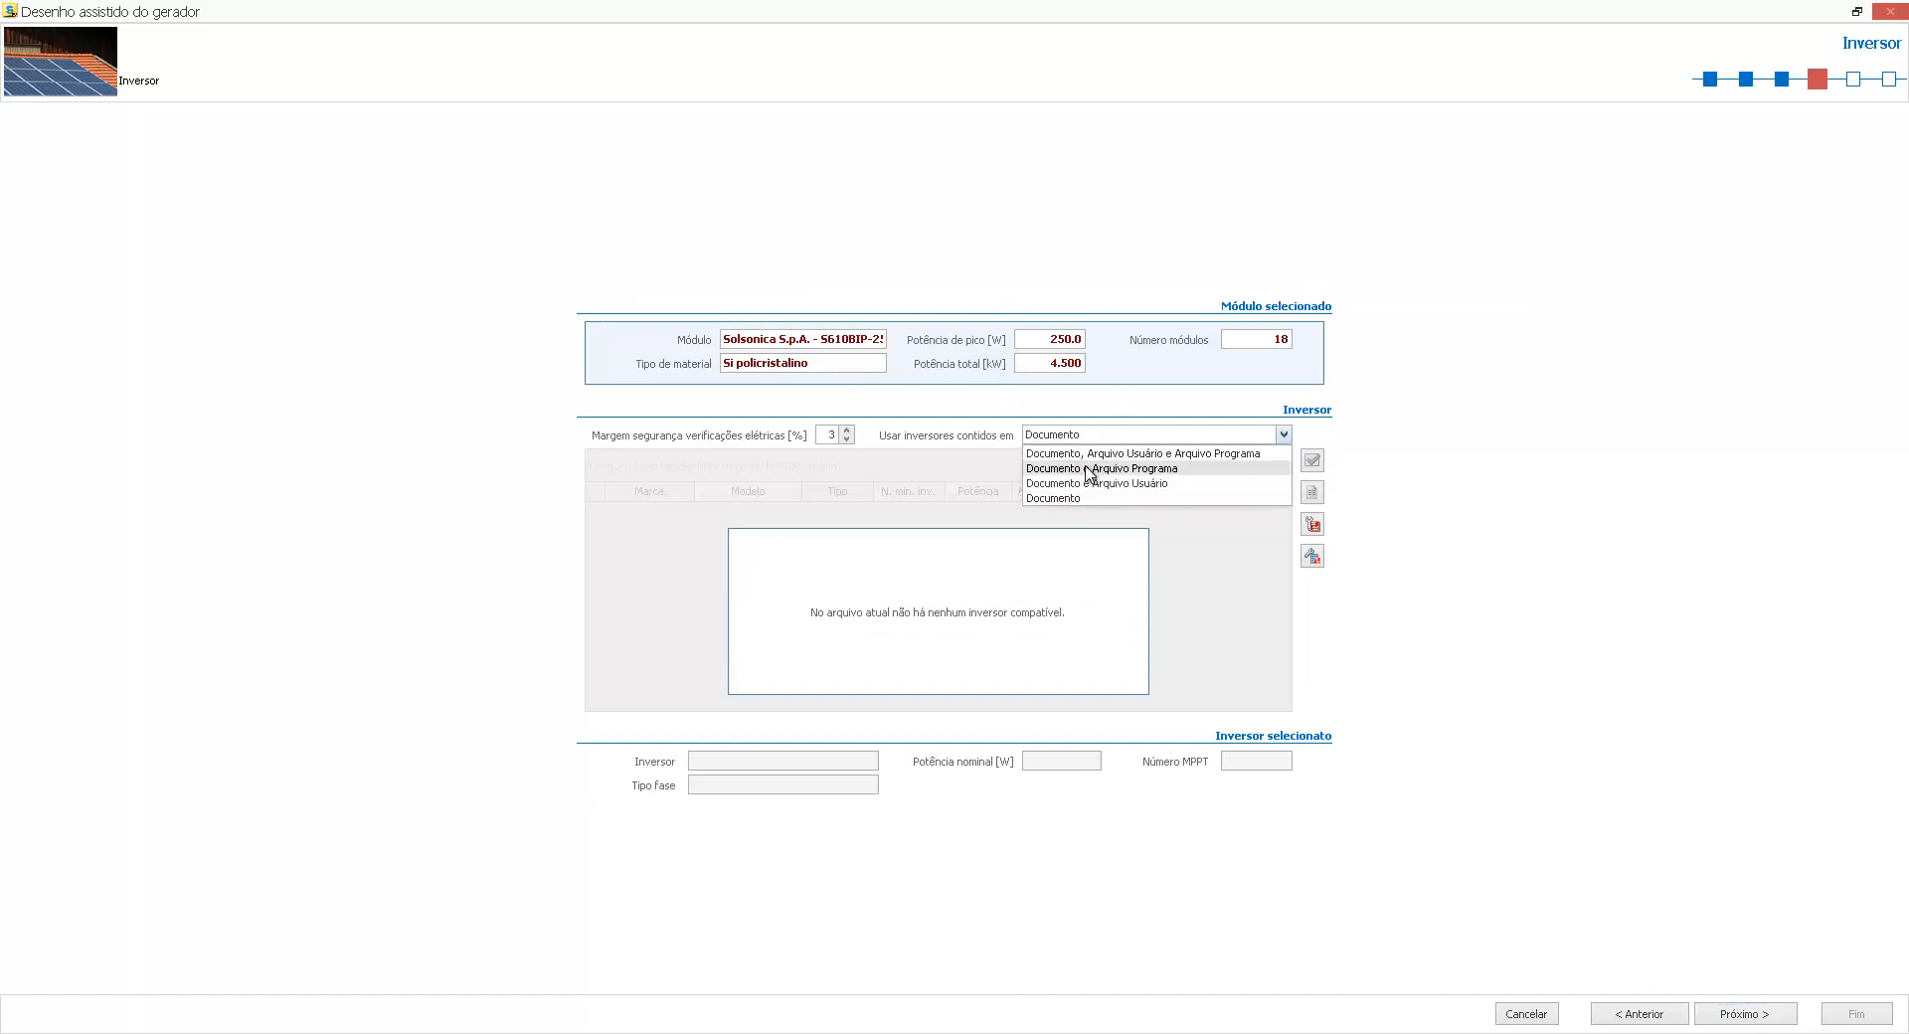
left_click(1087, 453)
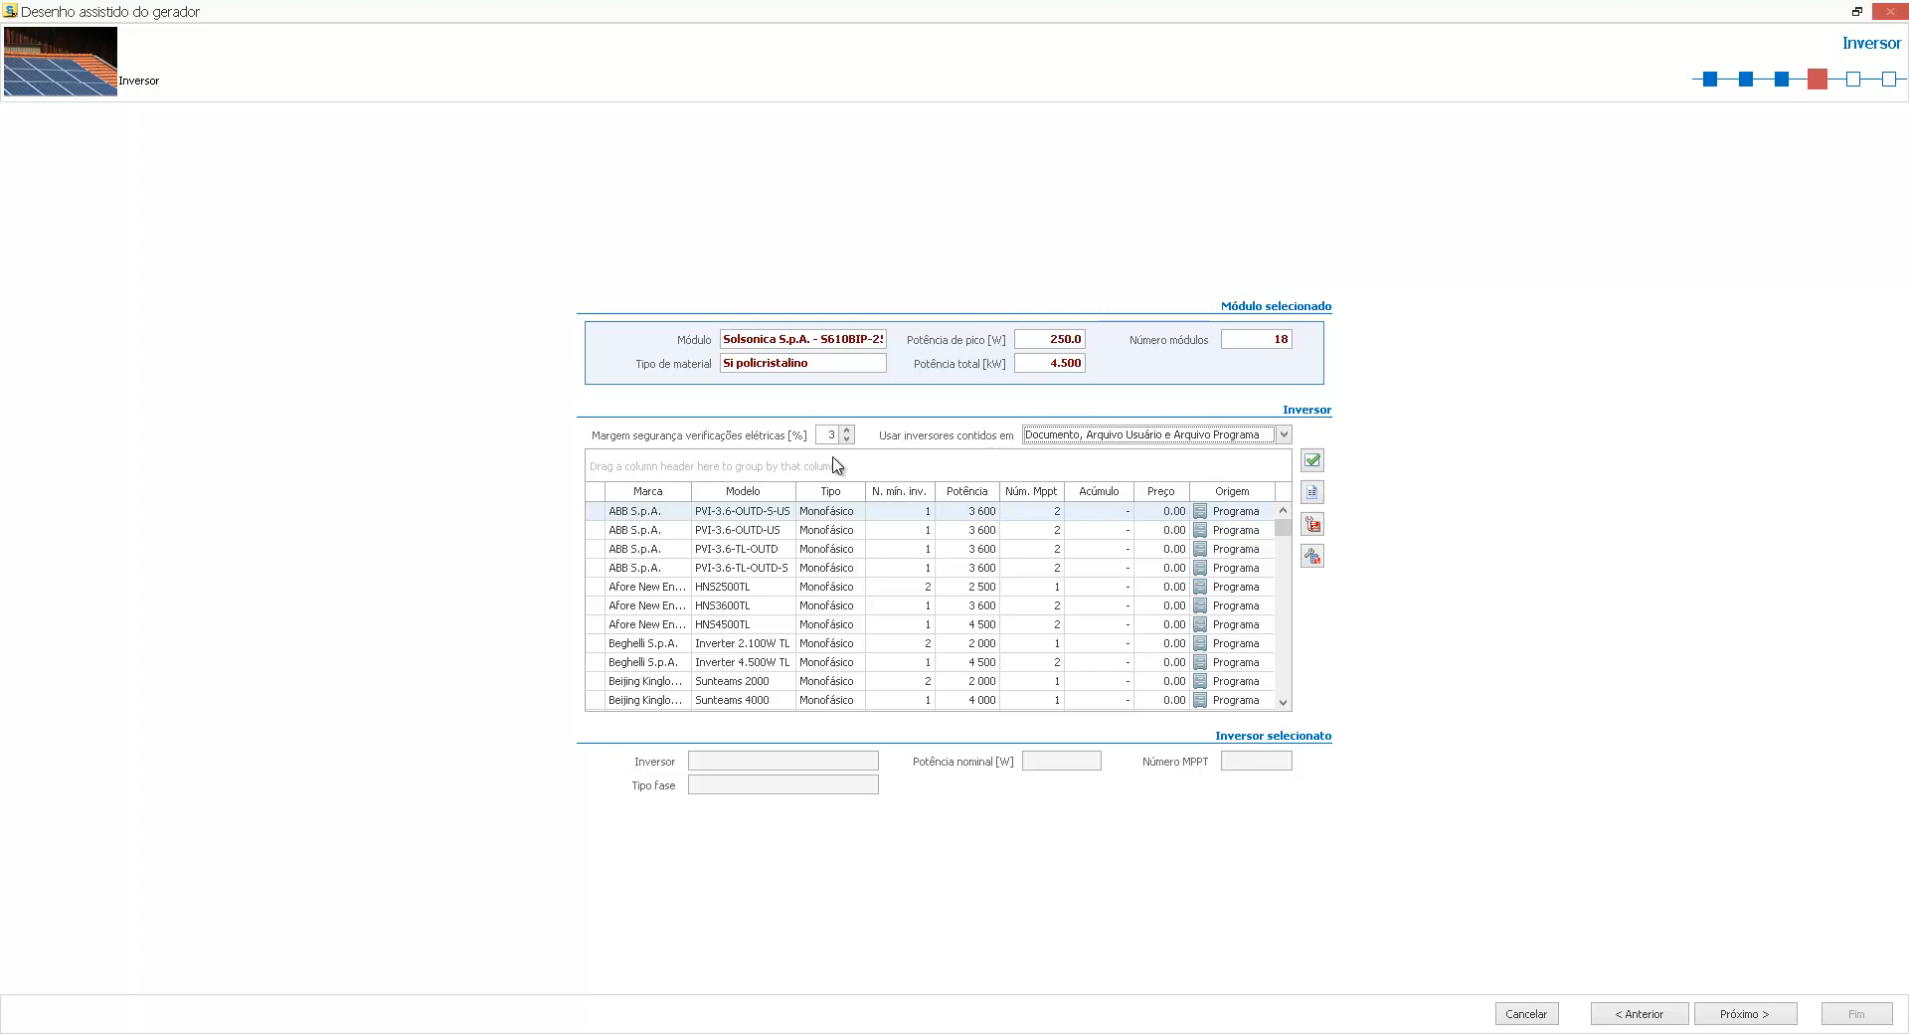
left_click(1072, 437)
left_click(1073, 436)
Find the 4000 W single-phase Guangzhou Sanjing Sununo-TL4KA in the inverter list and choose it for the generator
left_click(597, 555)
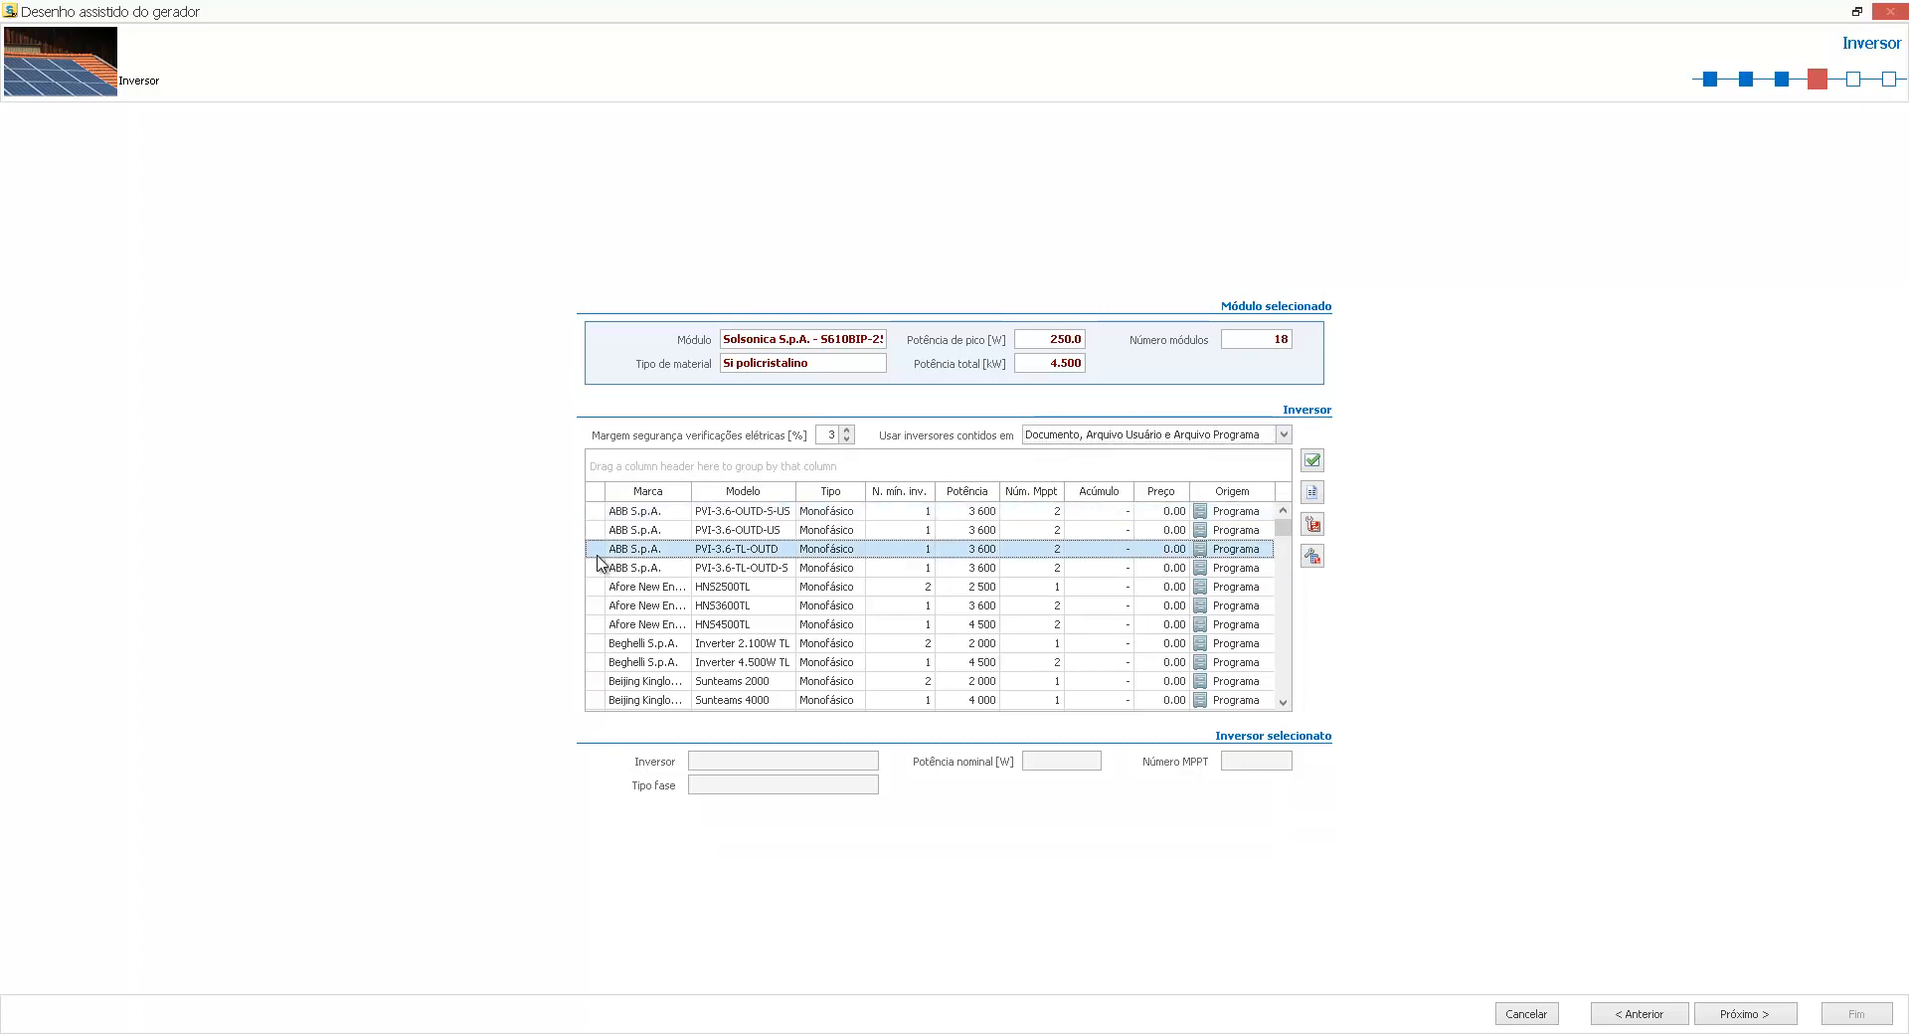
scroll(782, 619, "down", 1)
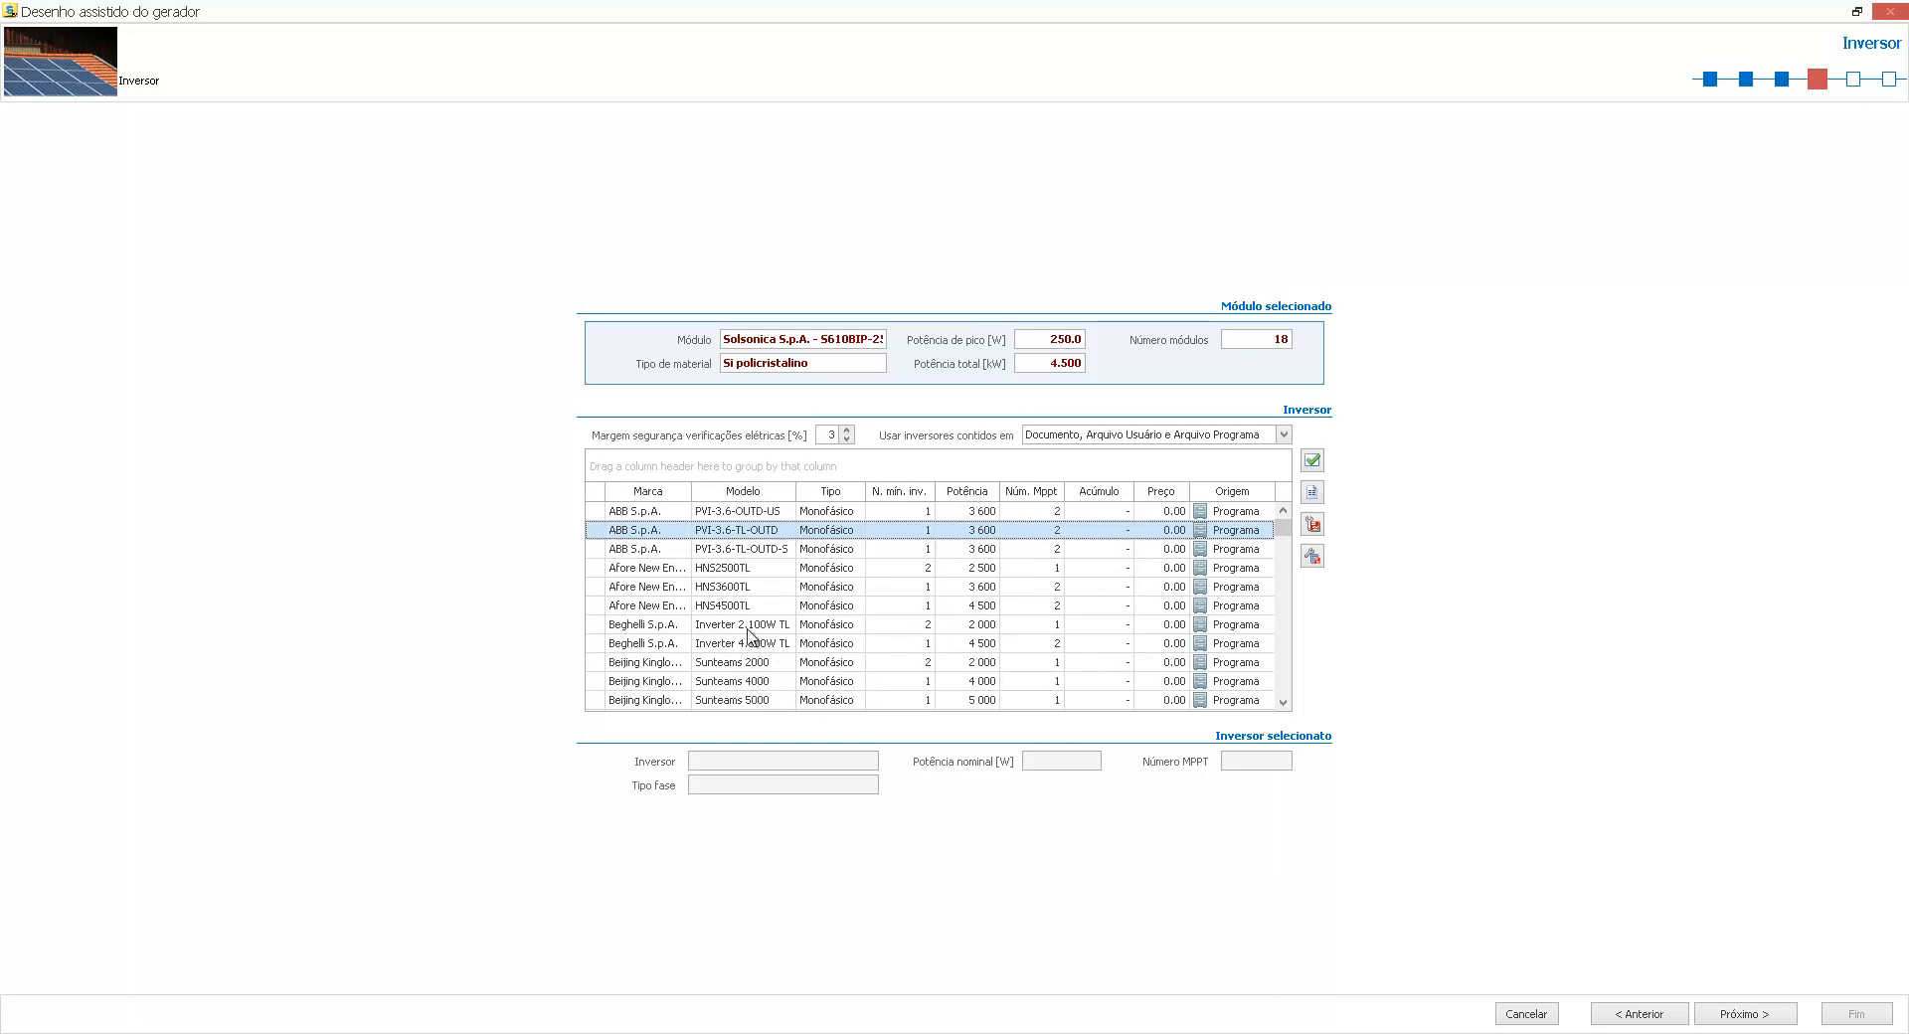
scroll(648, 632, "down", 3)
scroll(648, 629, "down", 9)
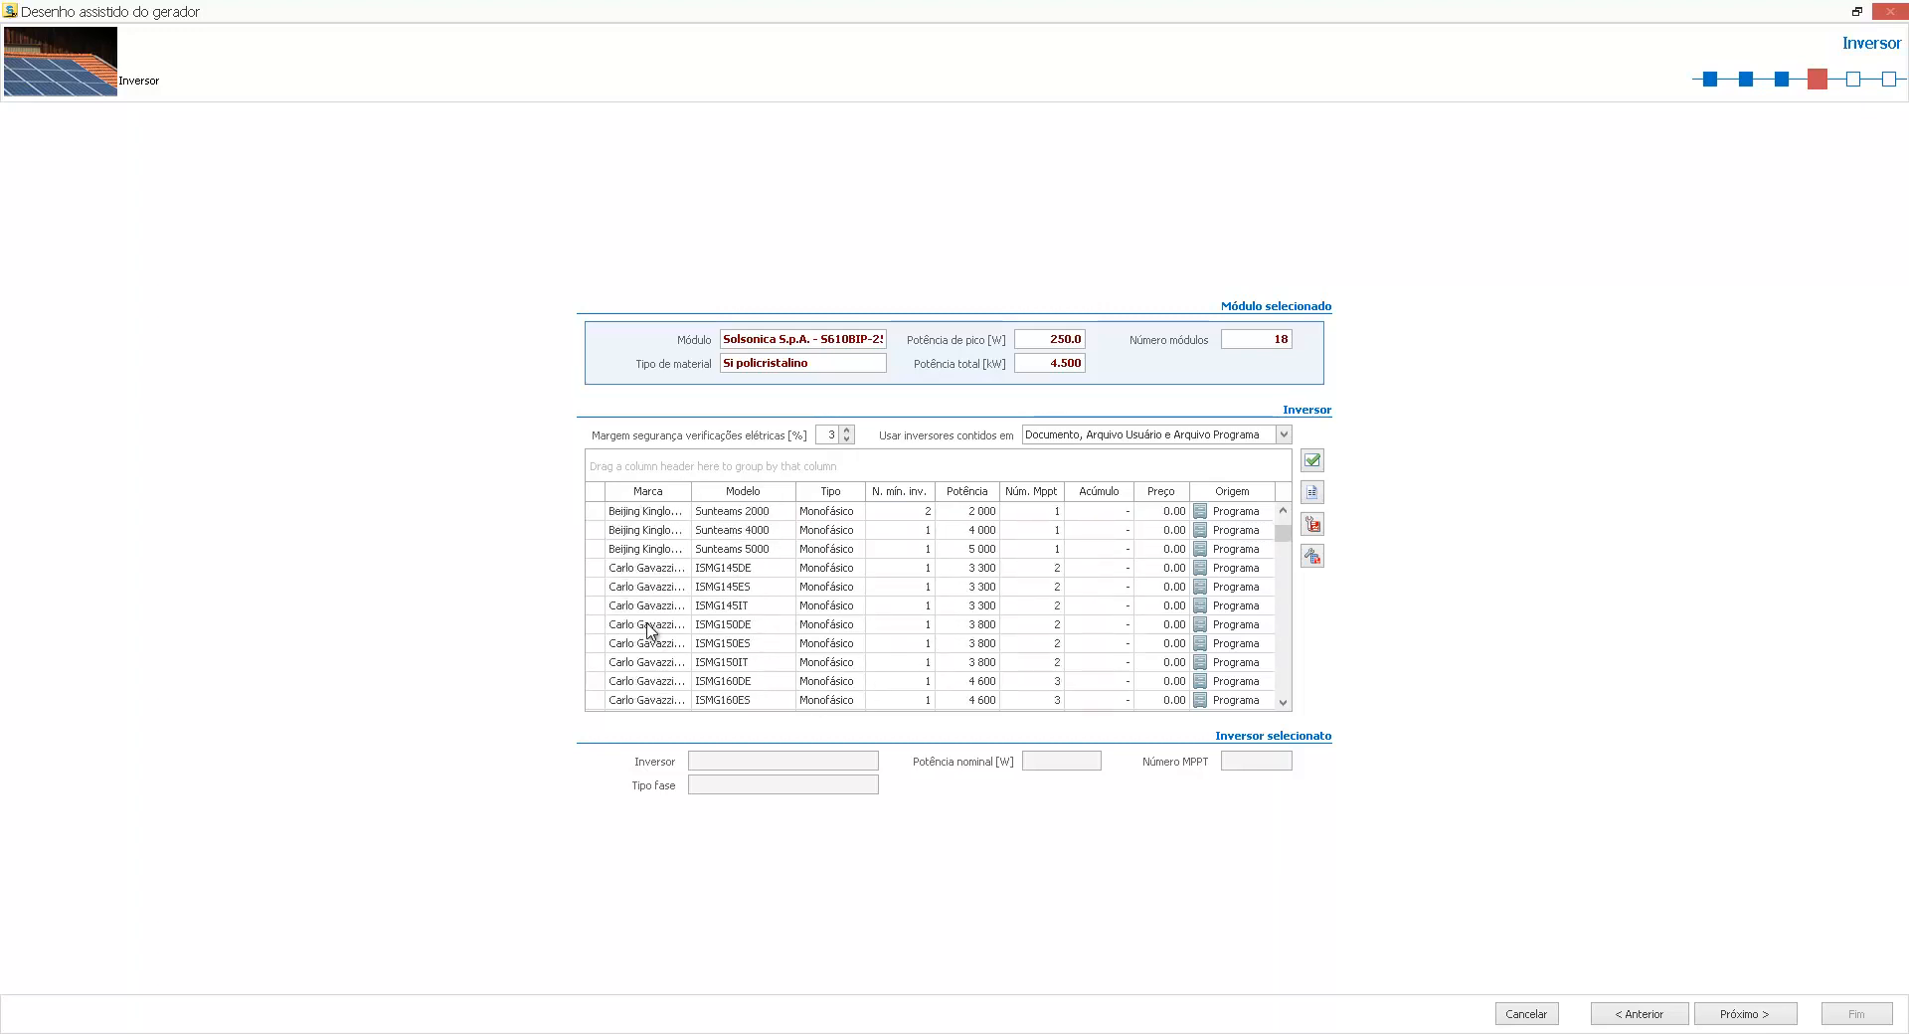
scroll(652, 626, "down", 10)
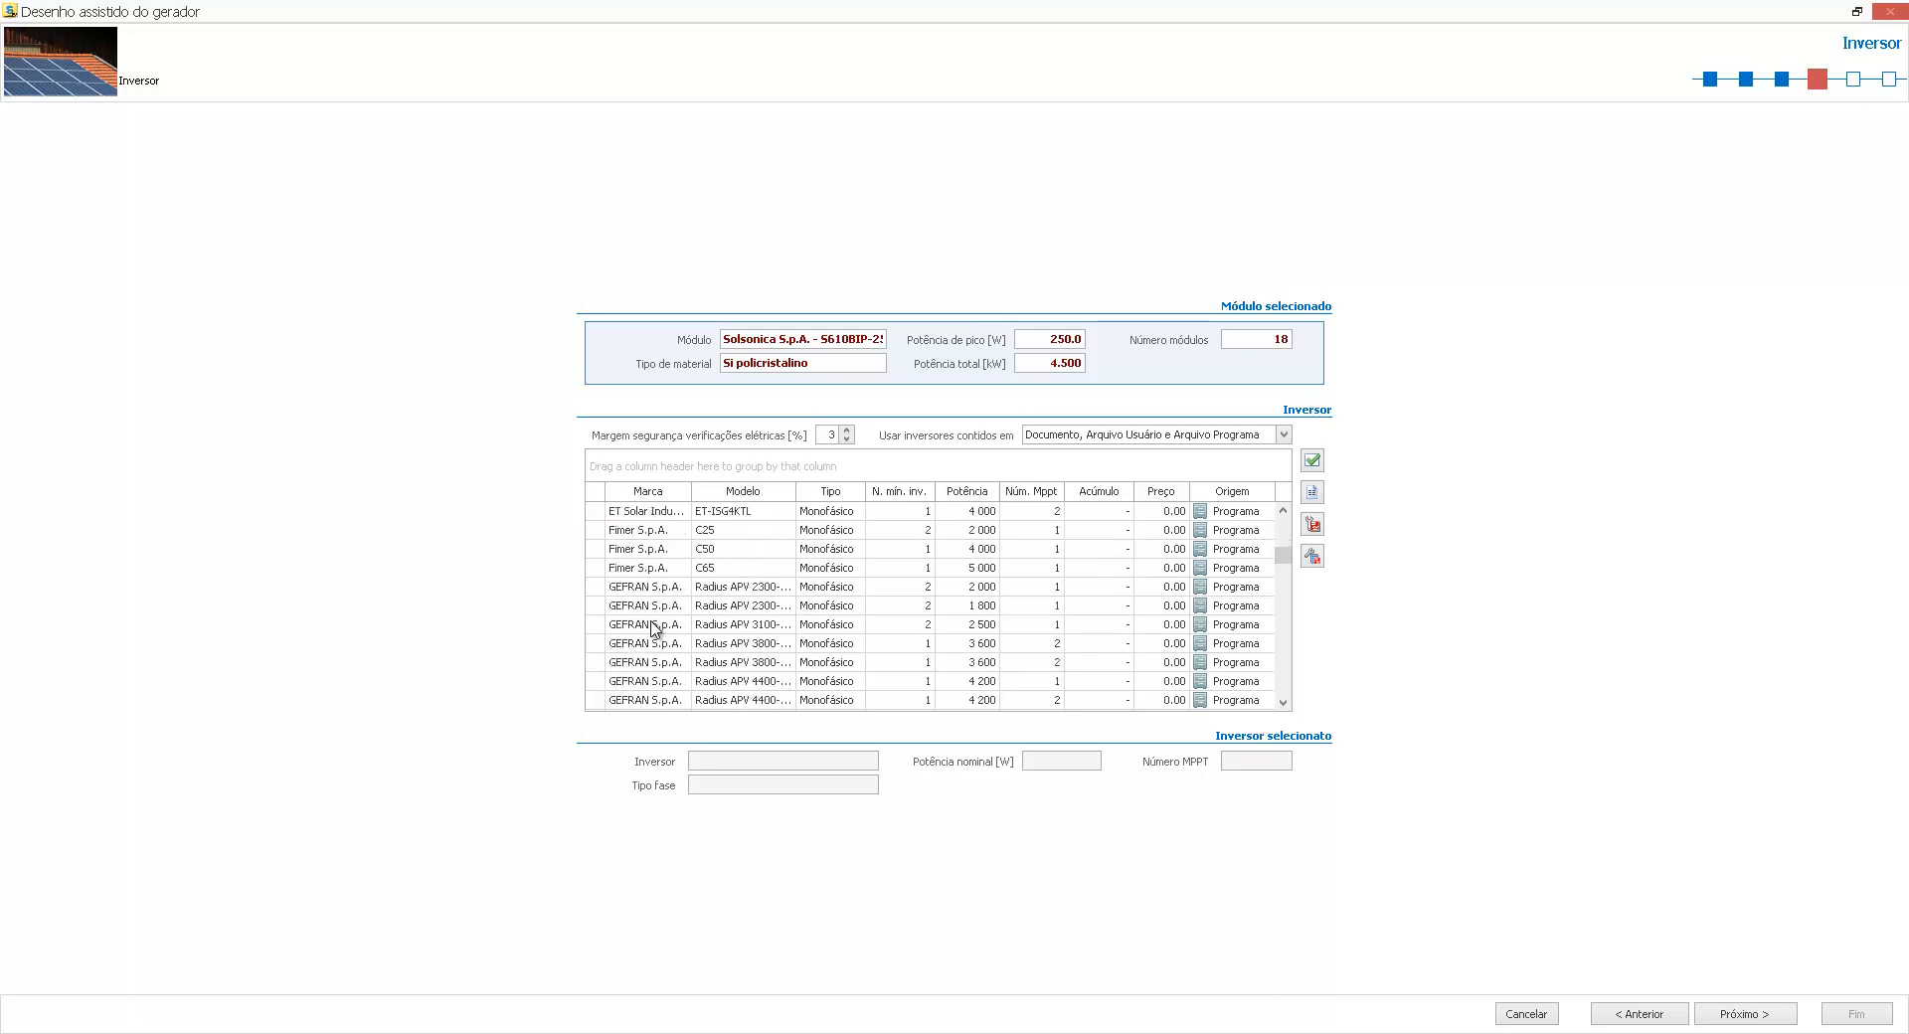
scroll(655, 628, "down", 3)
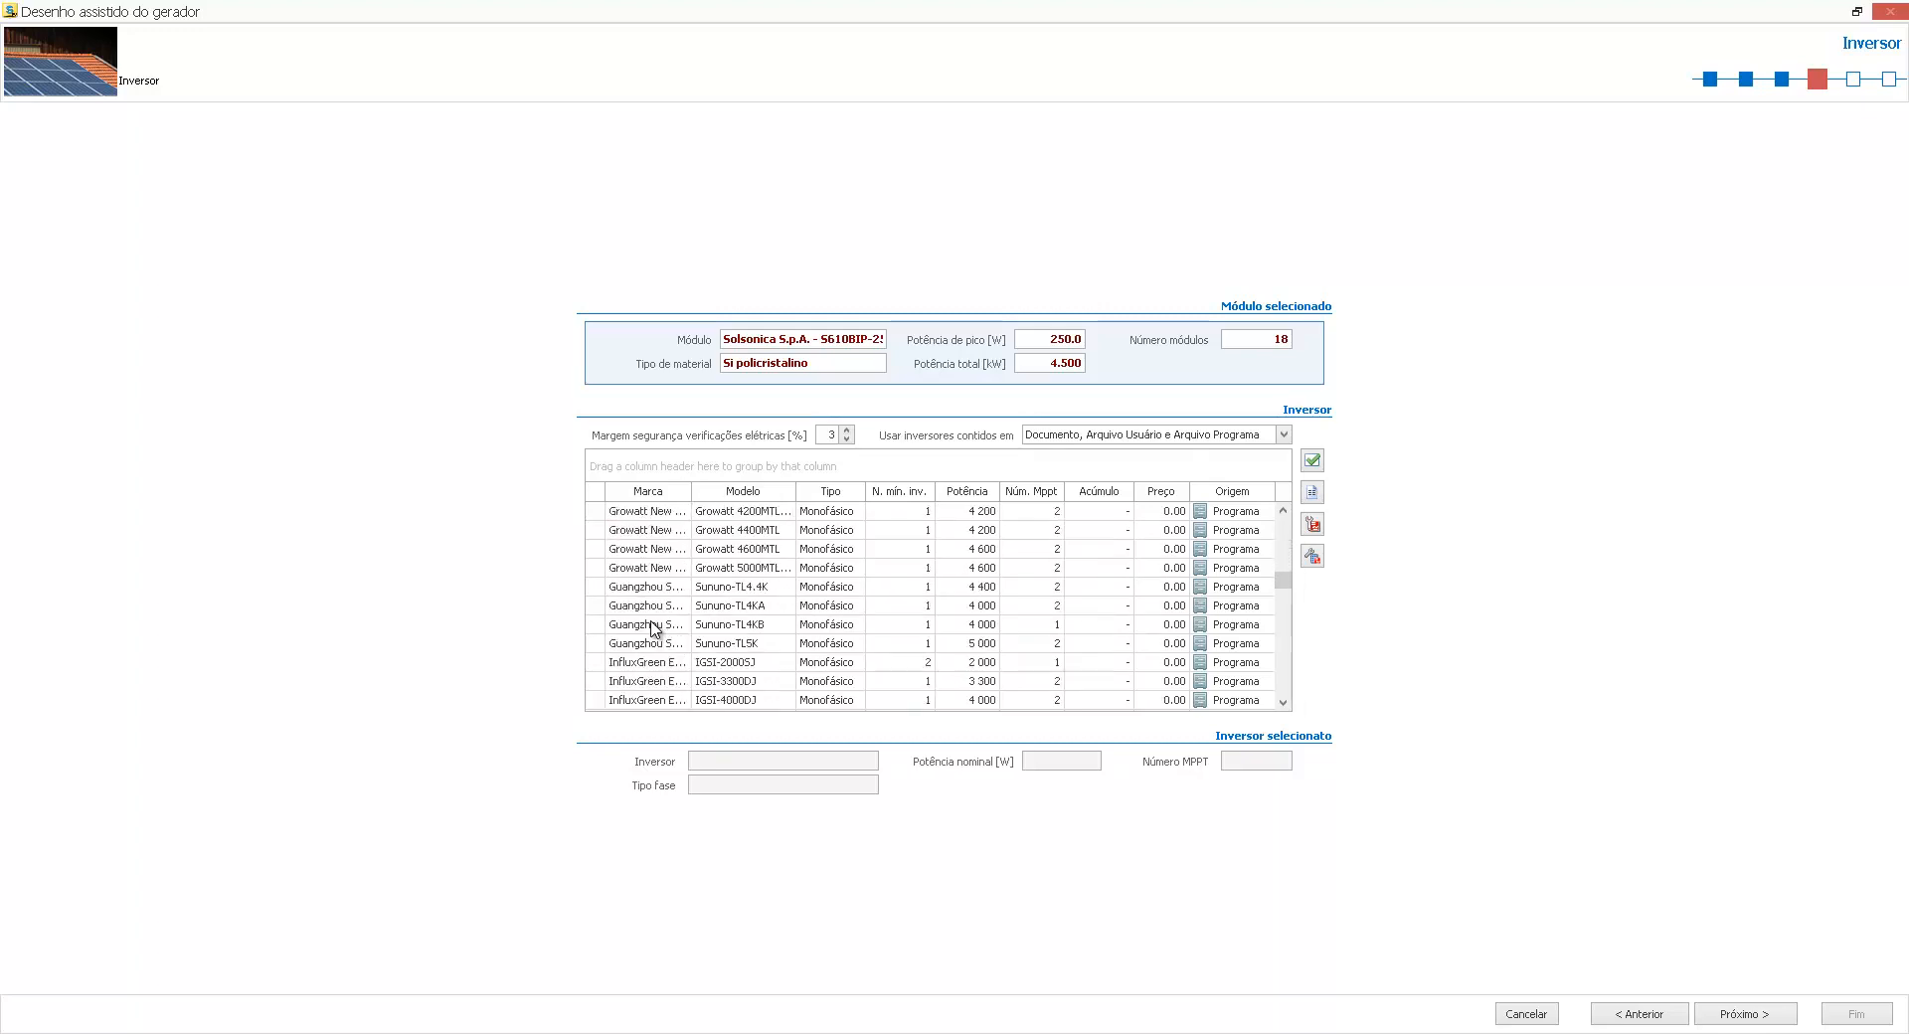
left_click(649, 607)
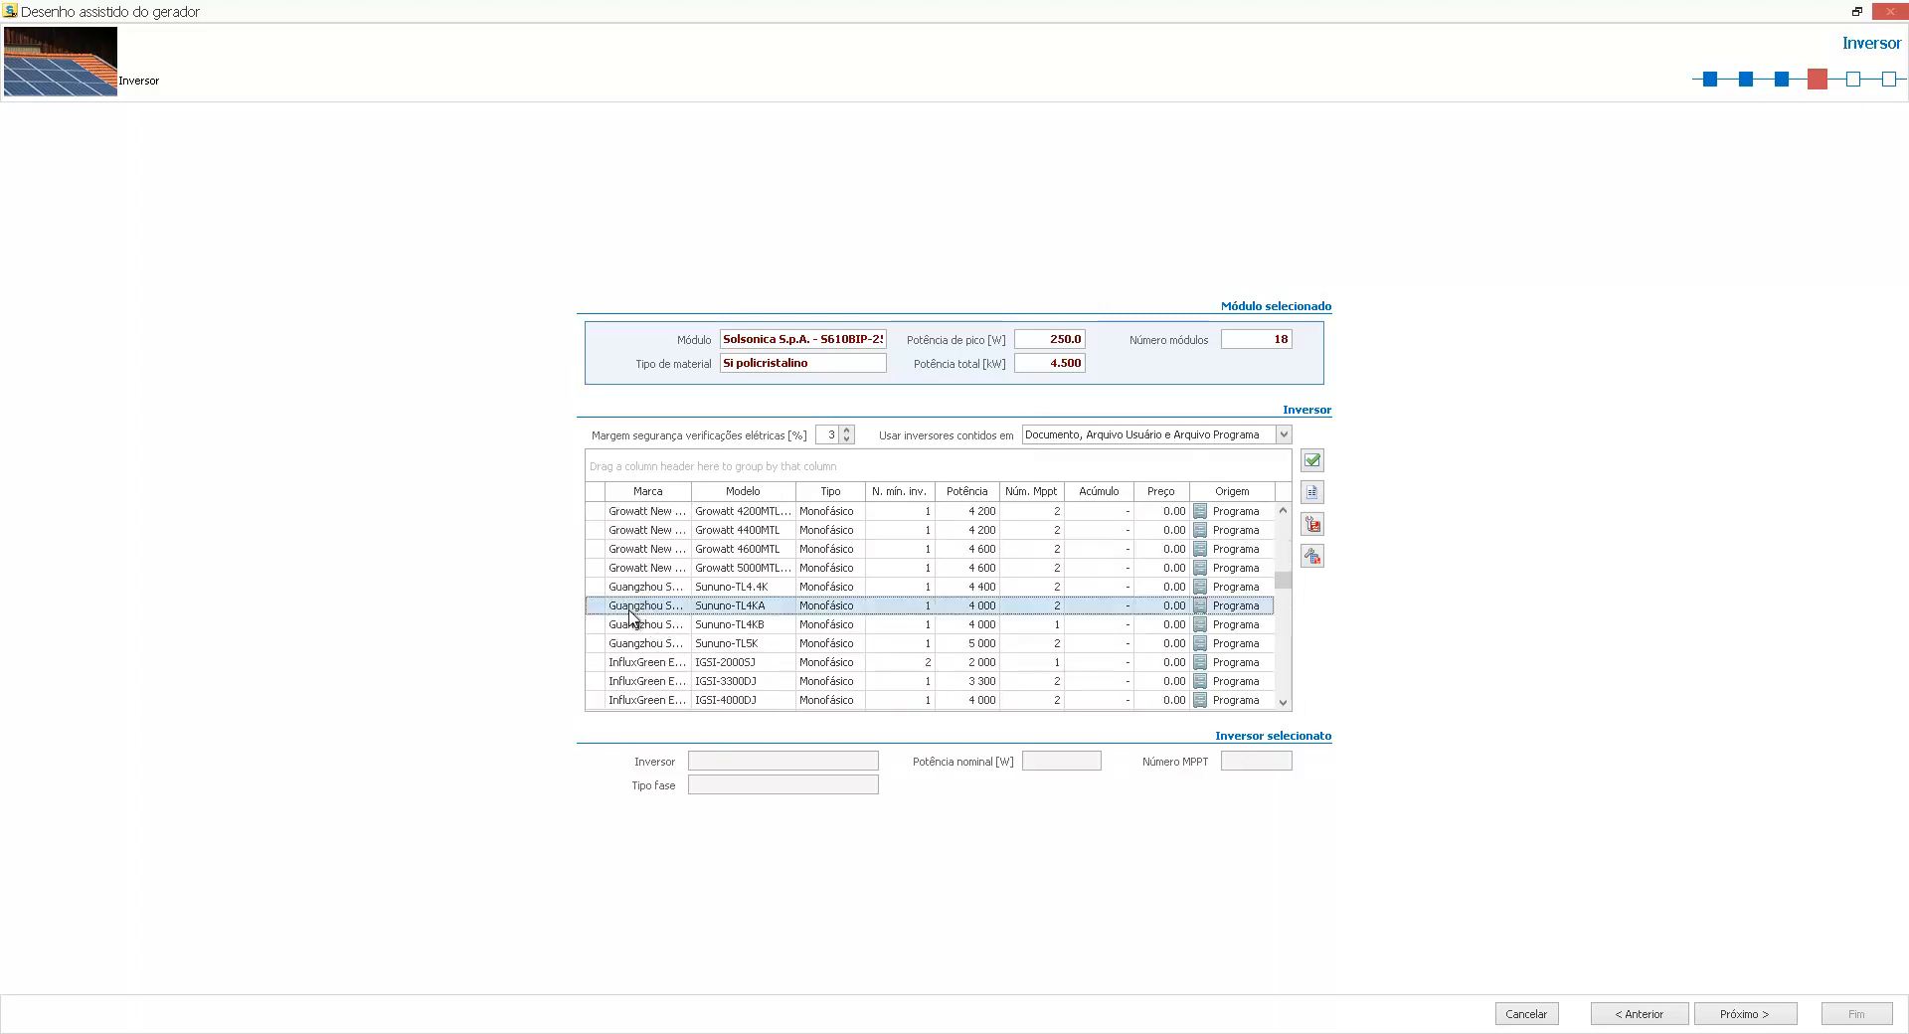
double_click(639, 616)
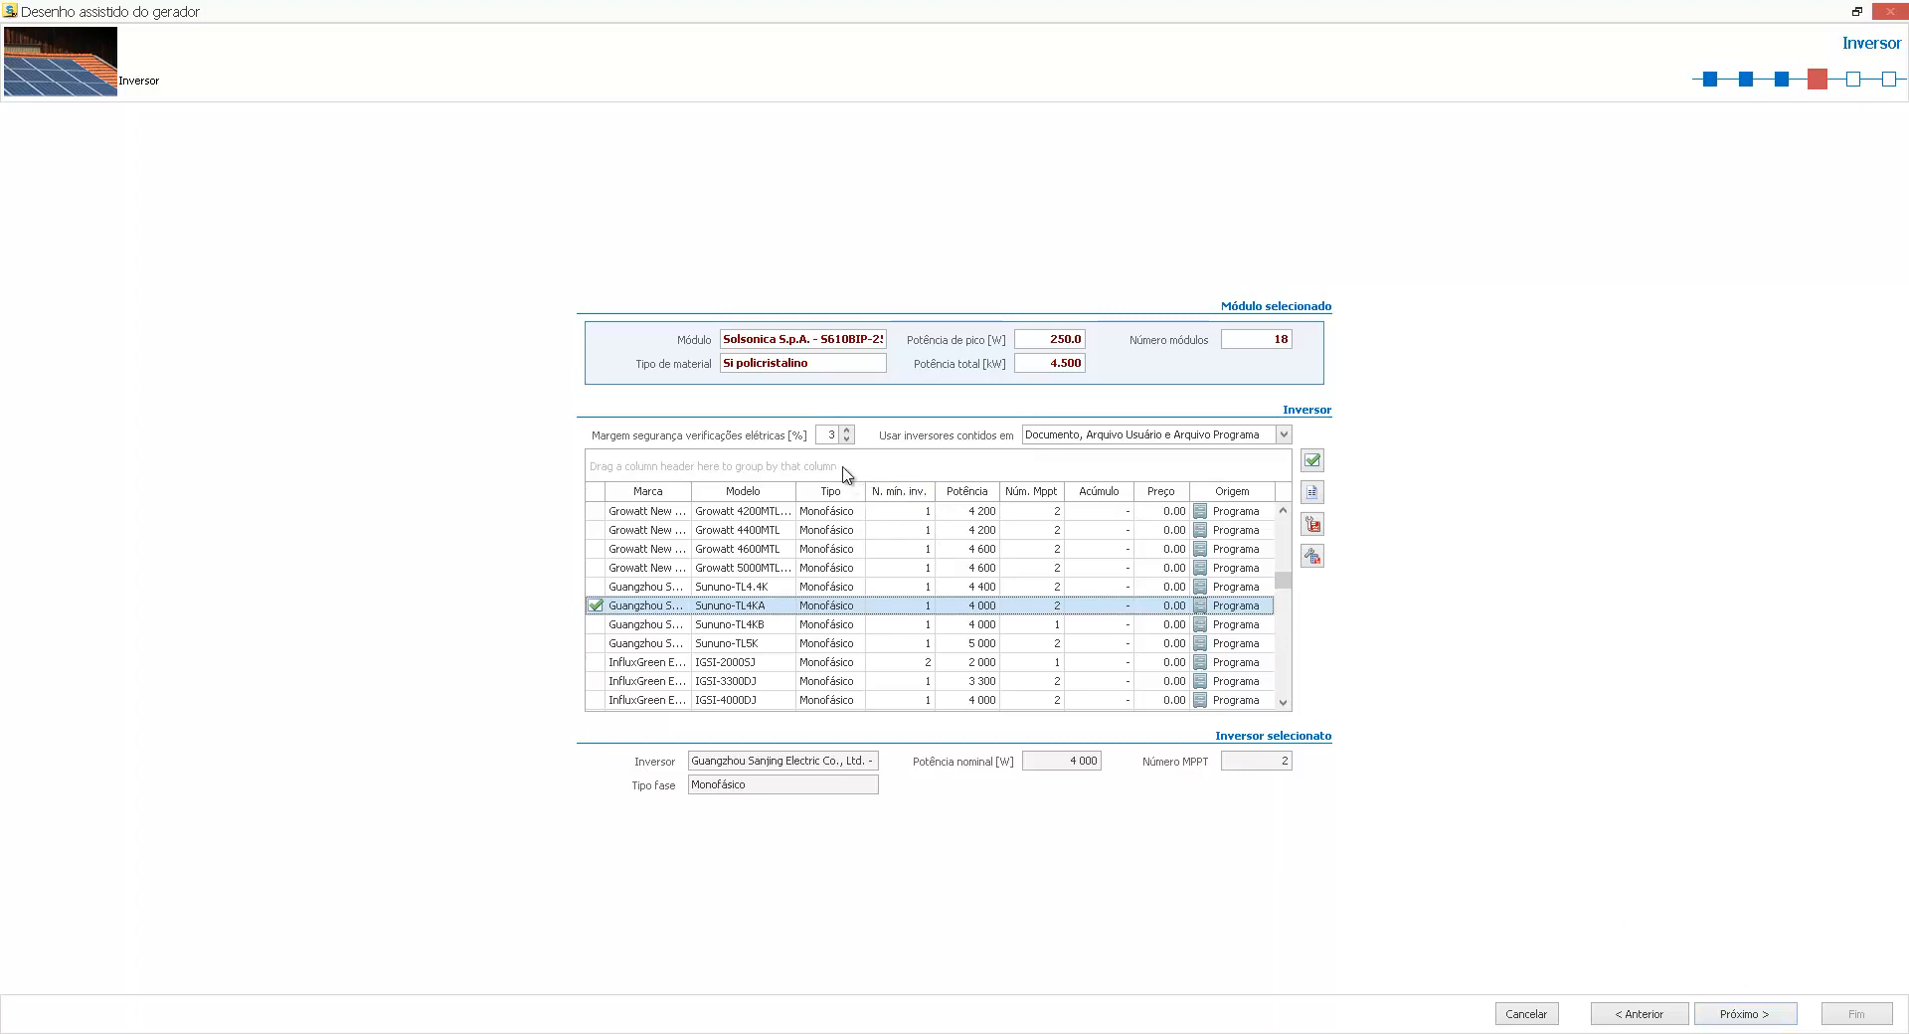
Check the electrical safety margin and view the plant parameters for module working temperatures and inverter sizing factor
left_click(834, 435)
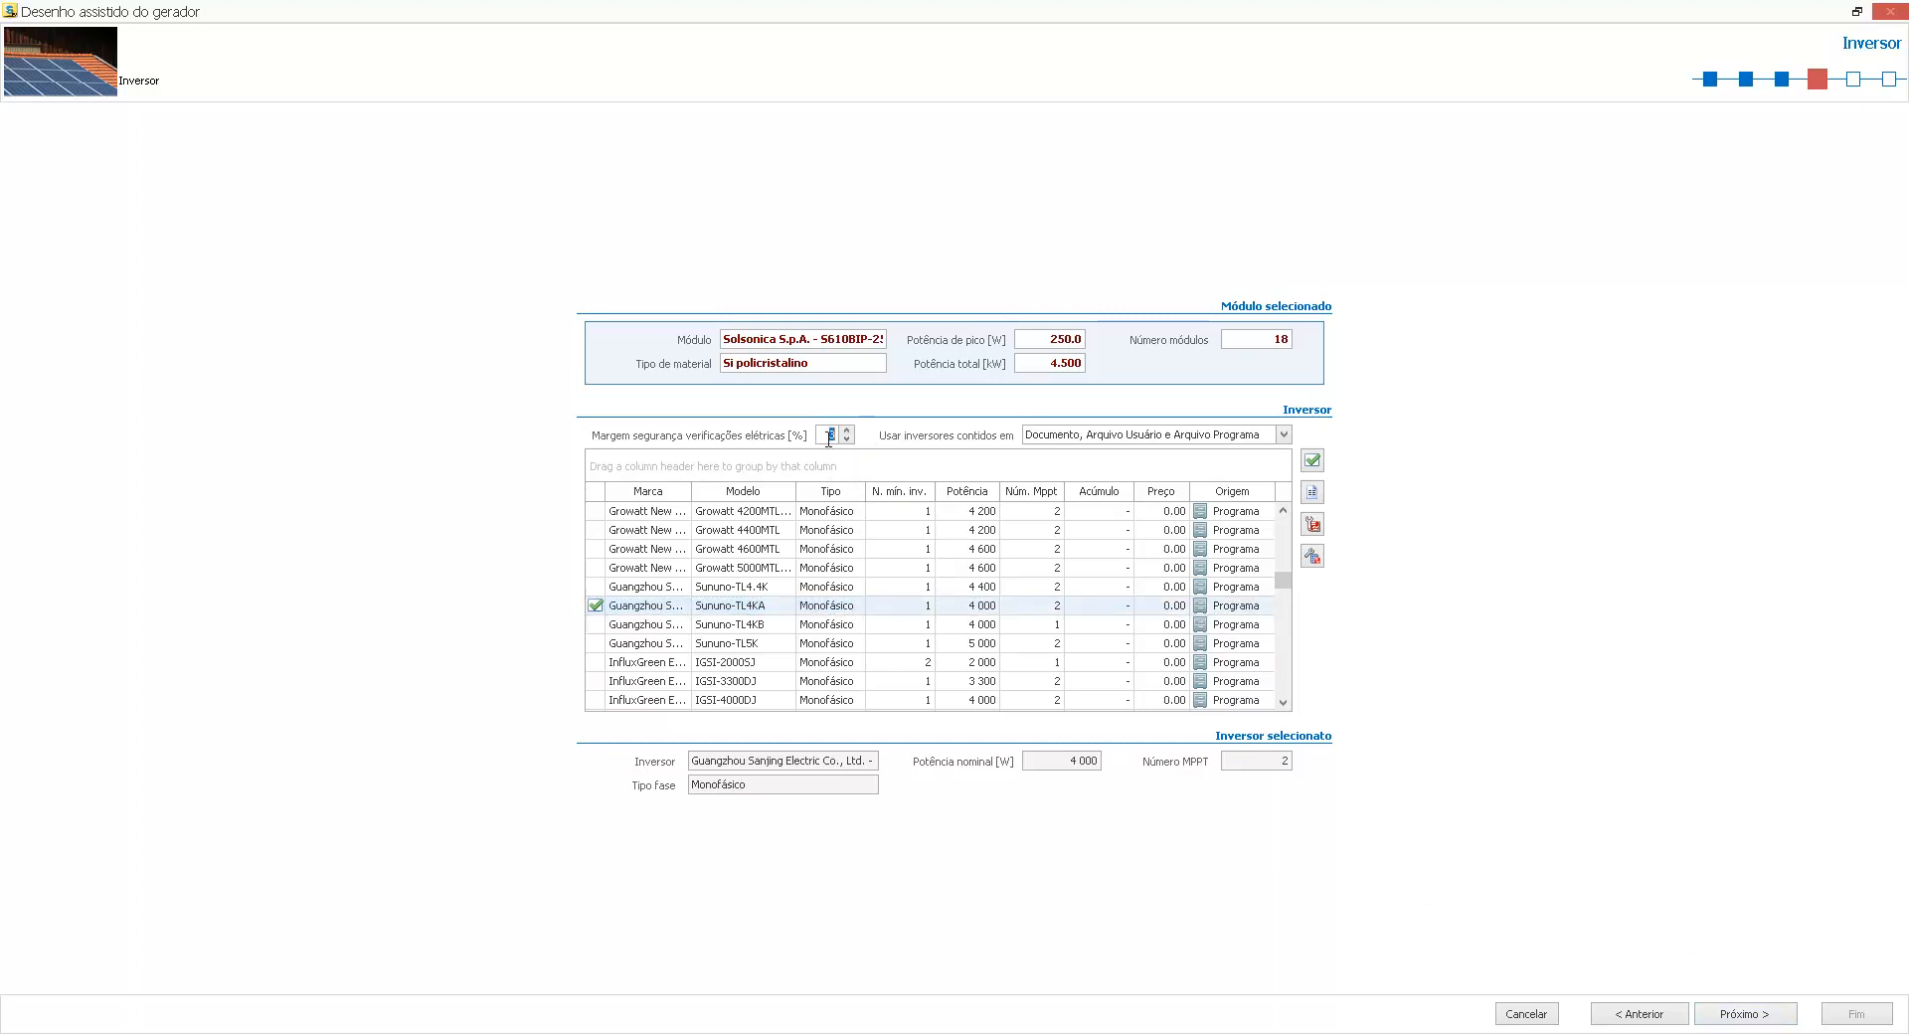
left_click(1315, 559)
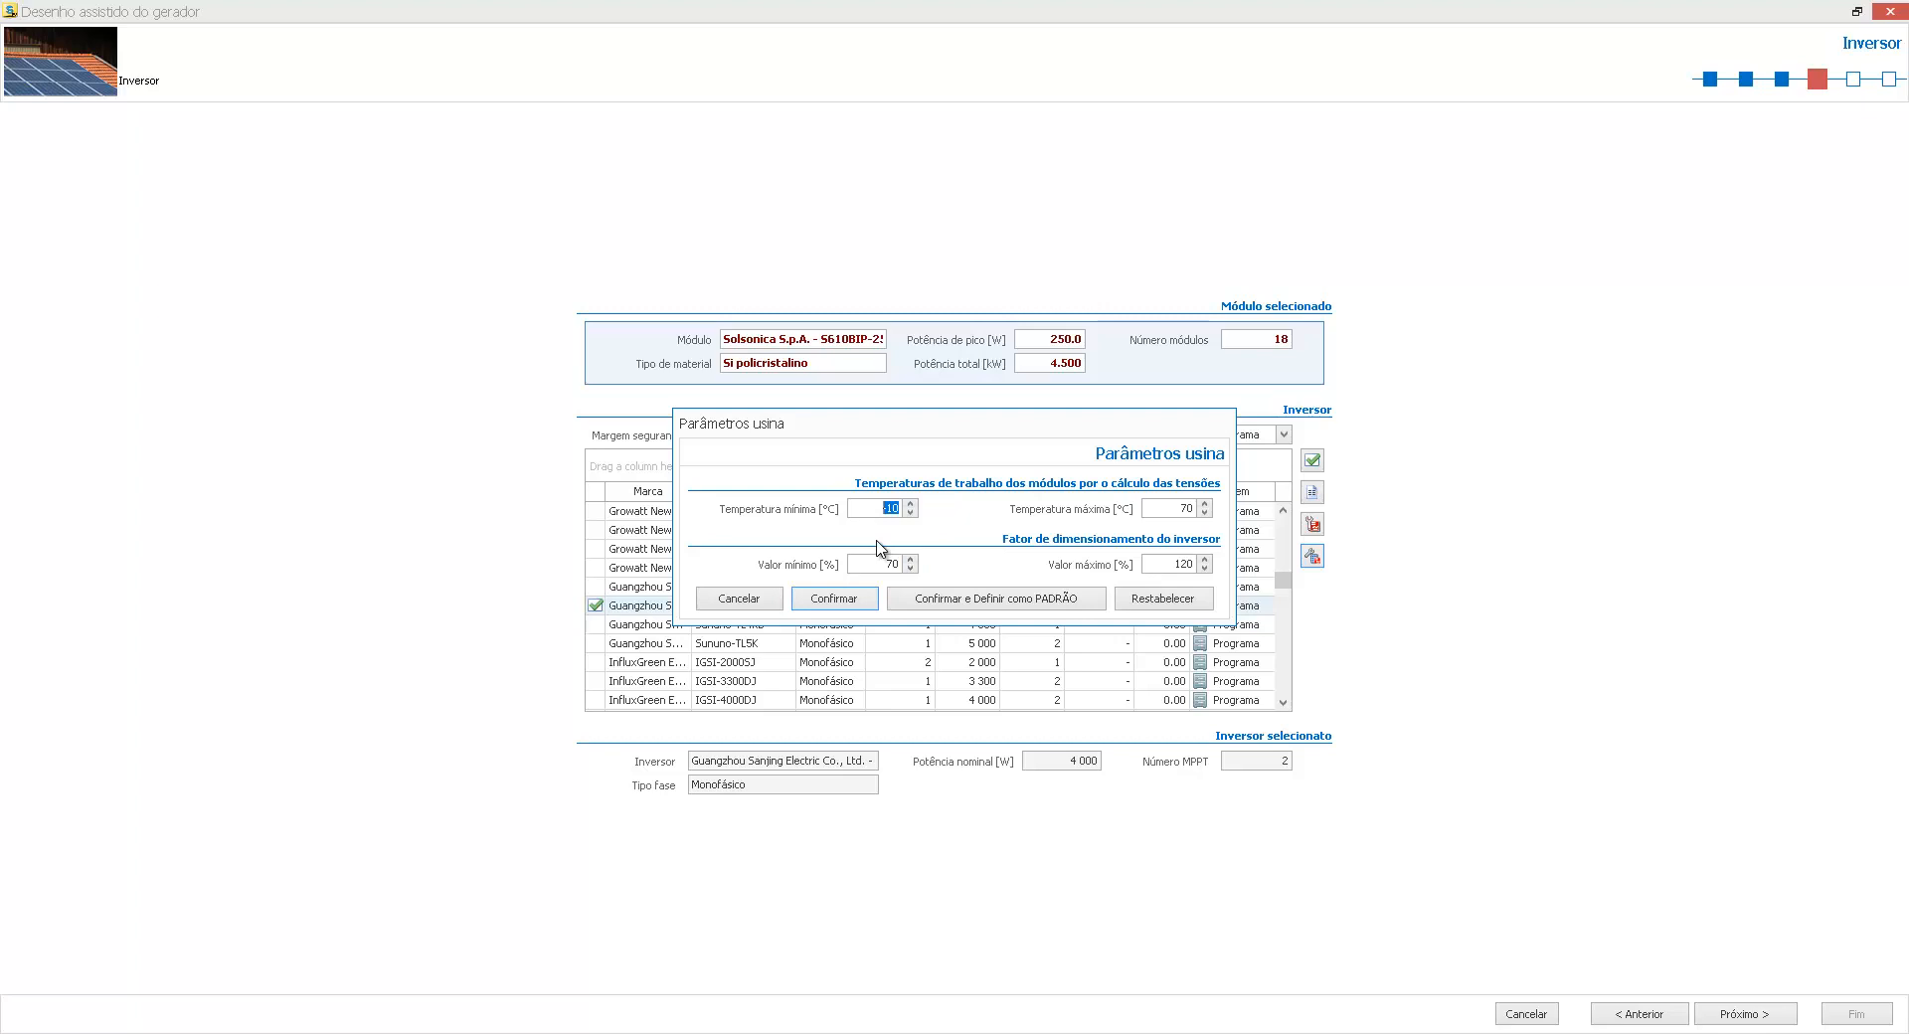
left_click(738, 599)
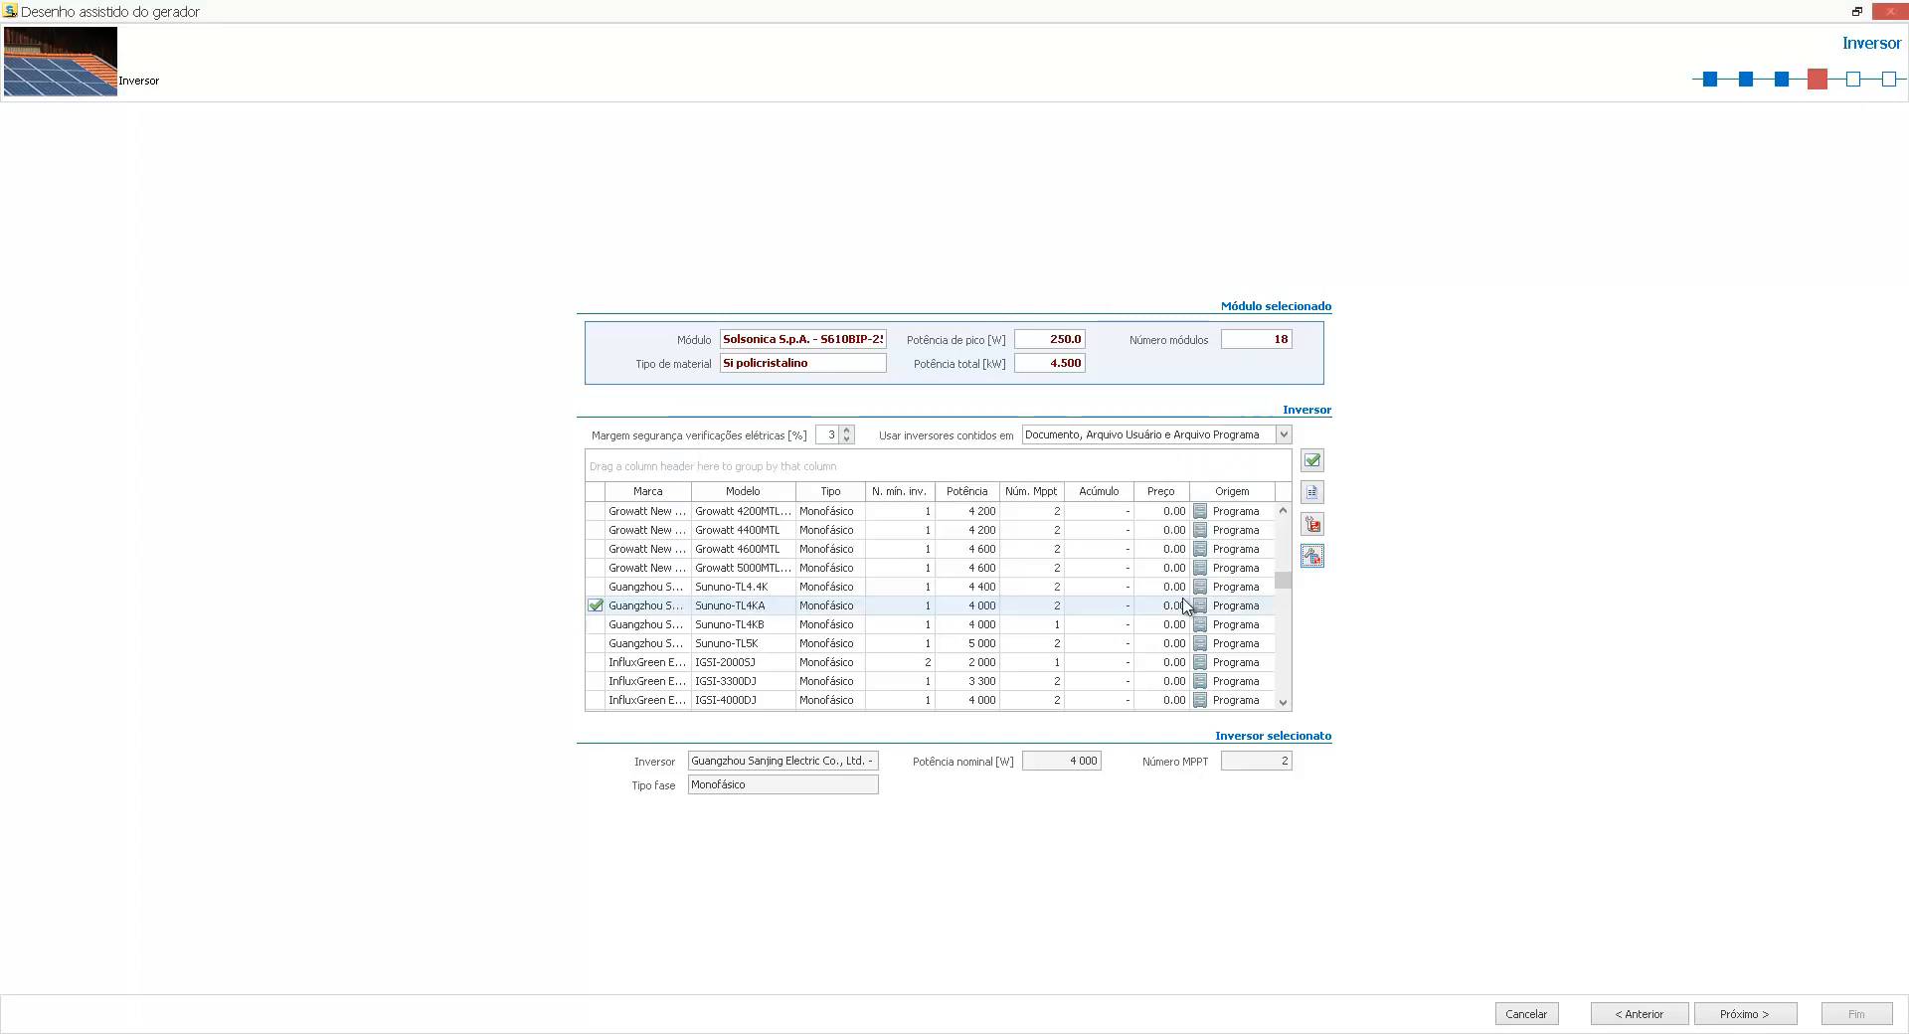
Try the Guanya Power GSG-3KSL-TW in the custom inverter configuration and view its technical data
left_click(1315, 529)
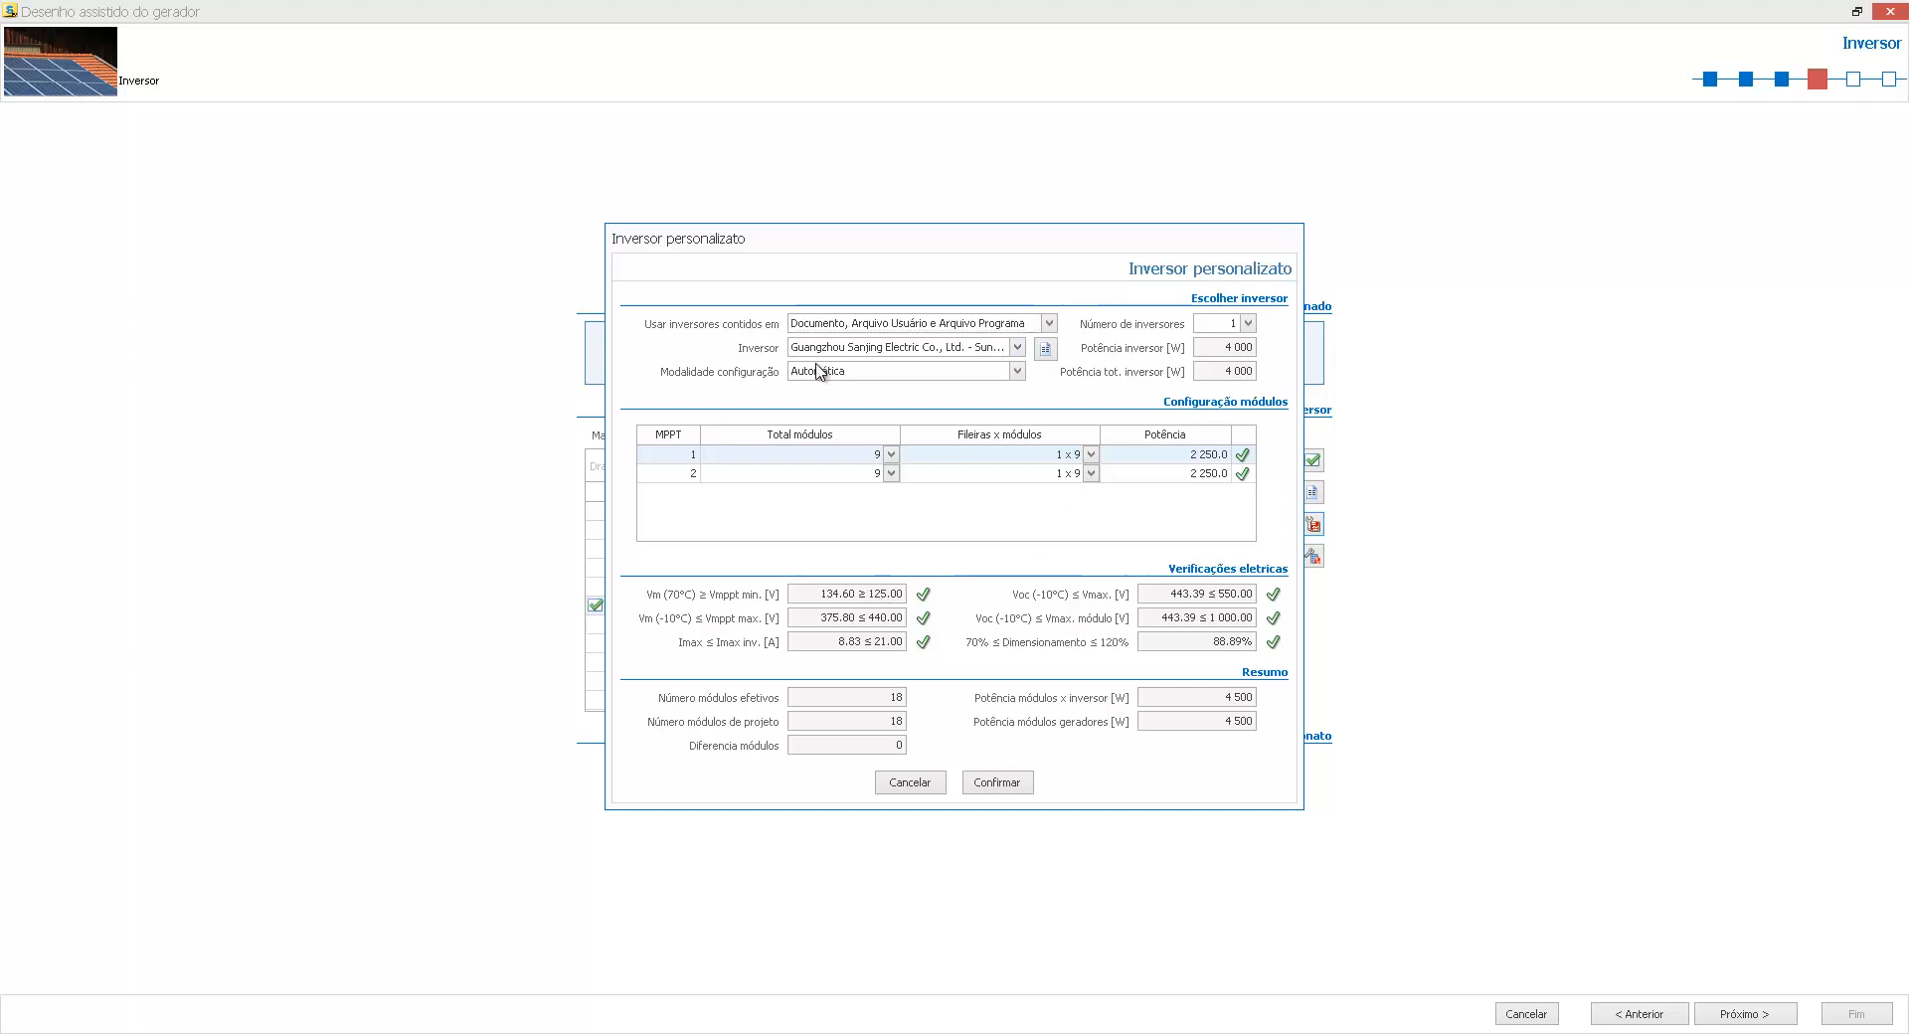
left_click(845, 350)
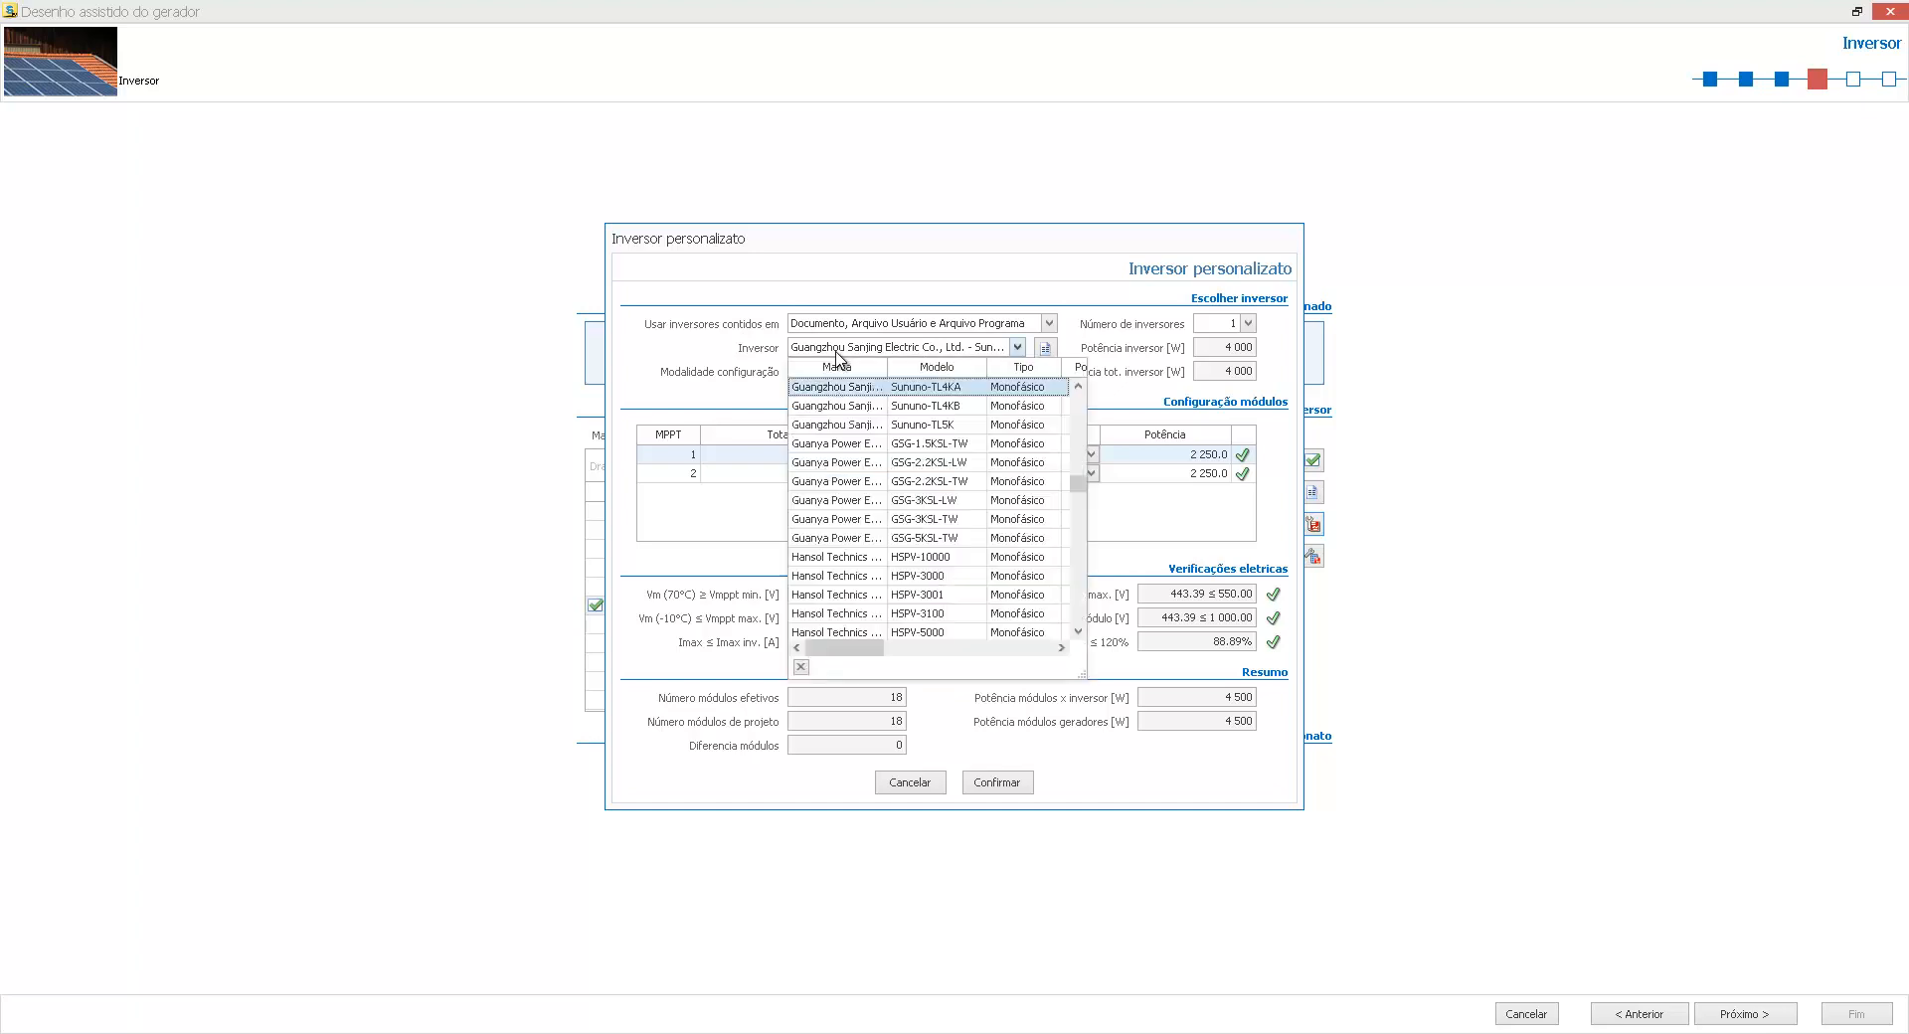
left_click(843, 519)
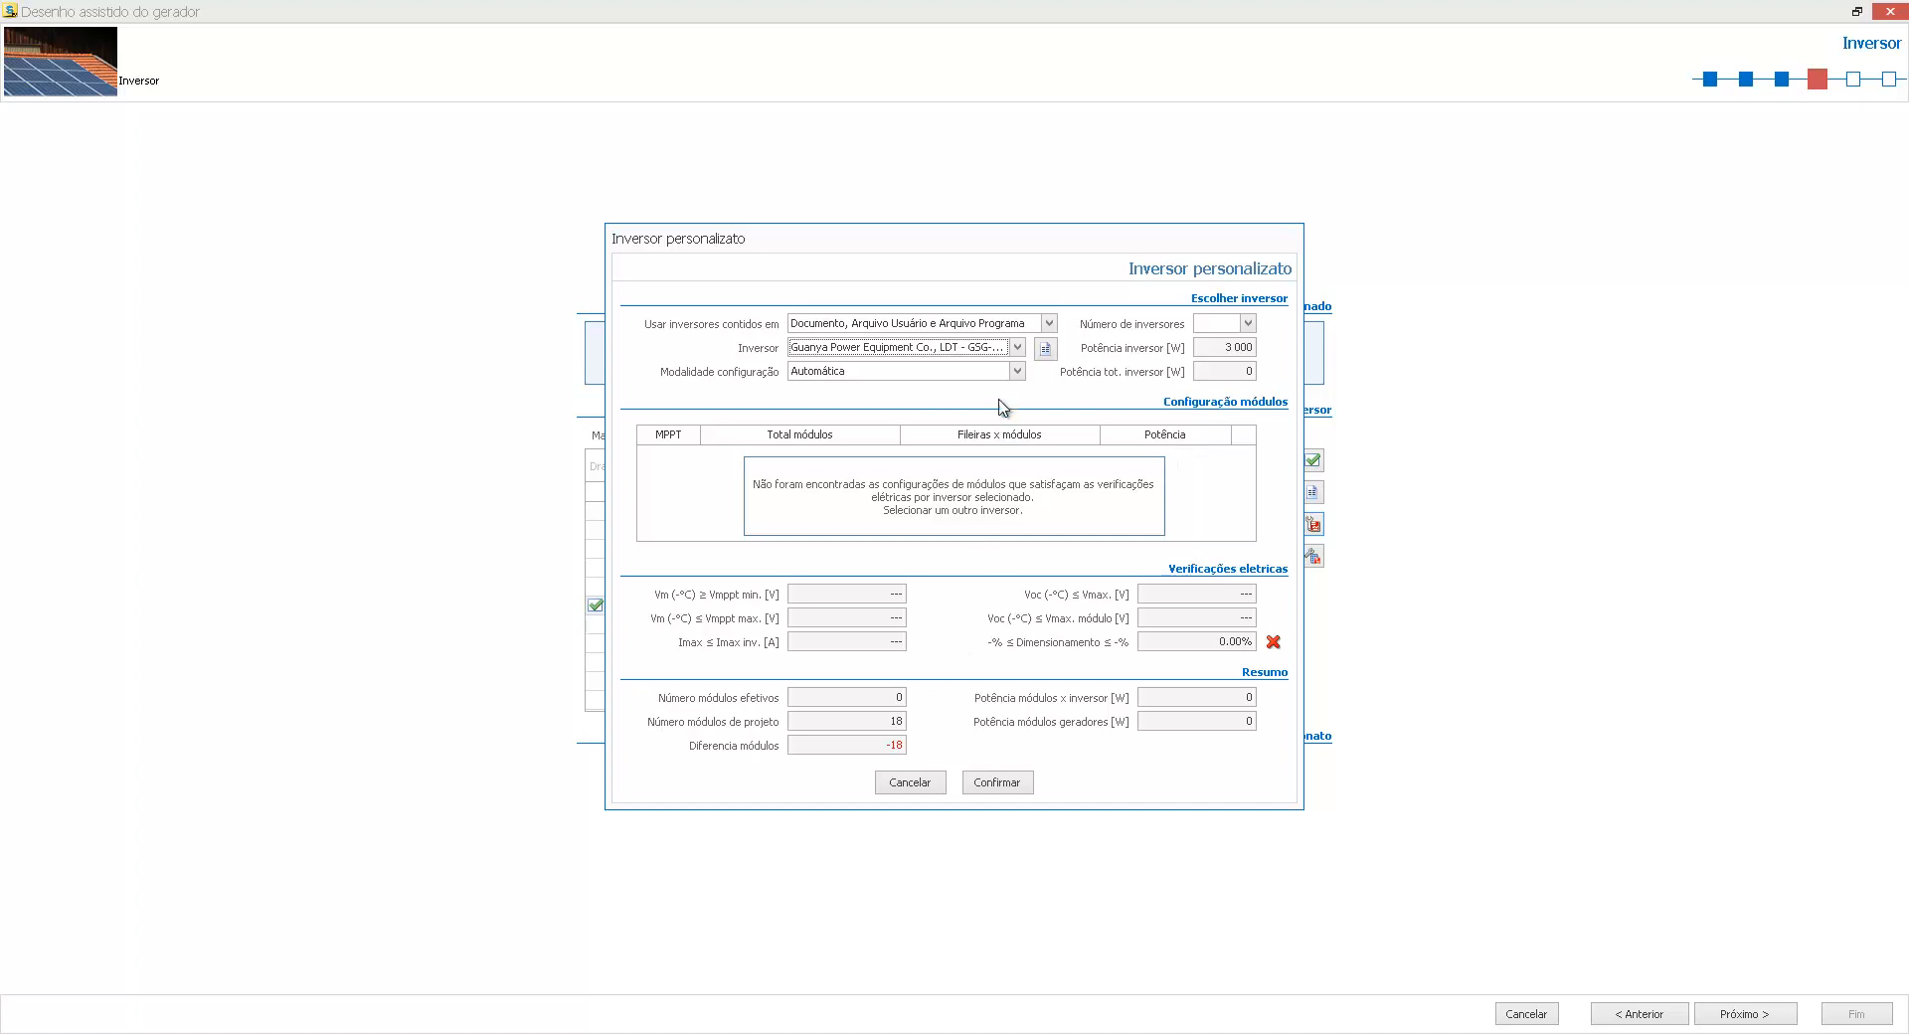
left_click(1045, 348)
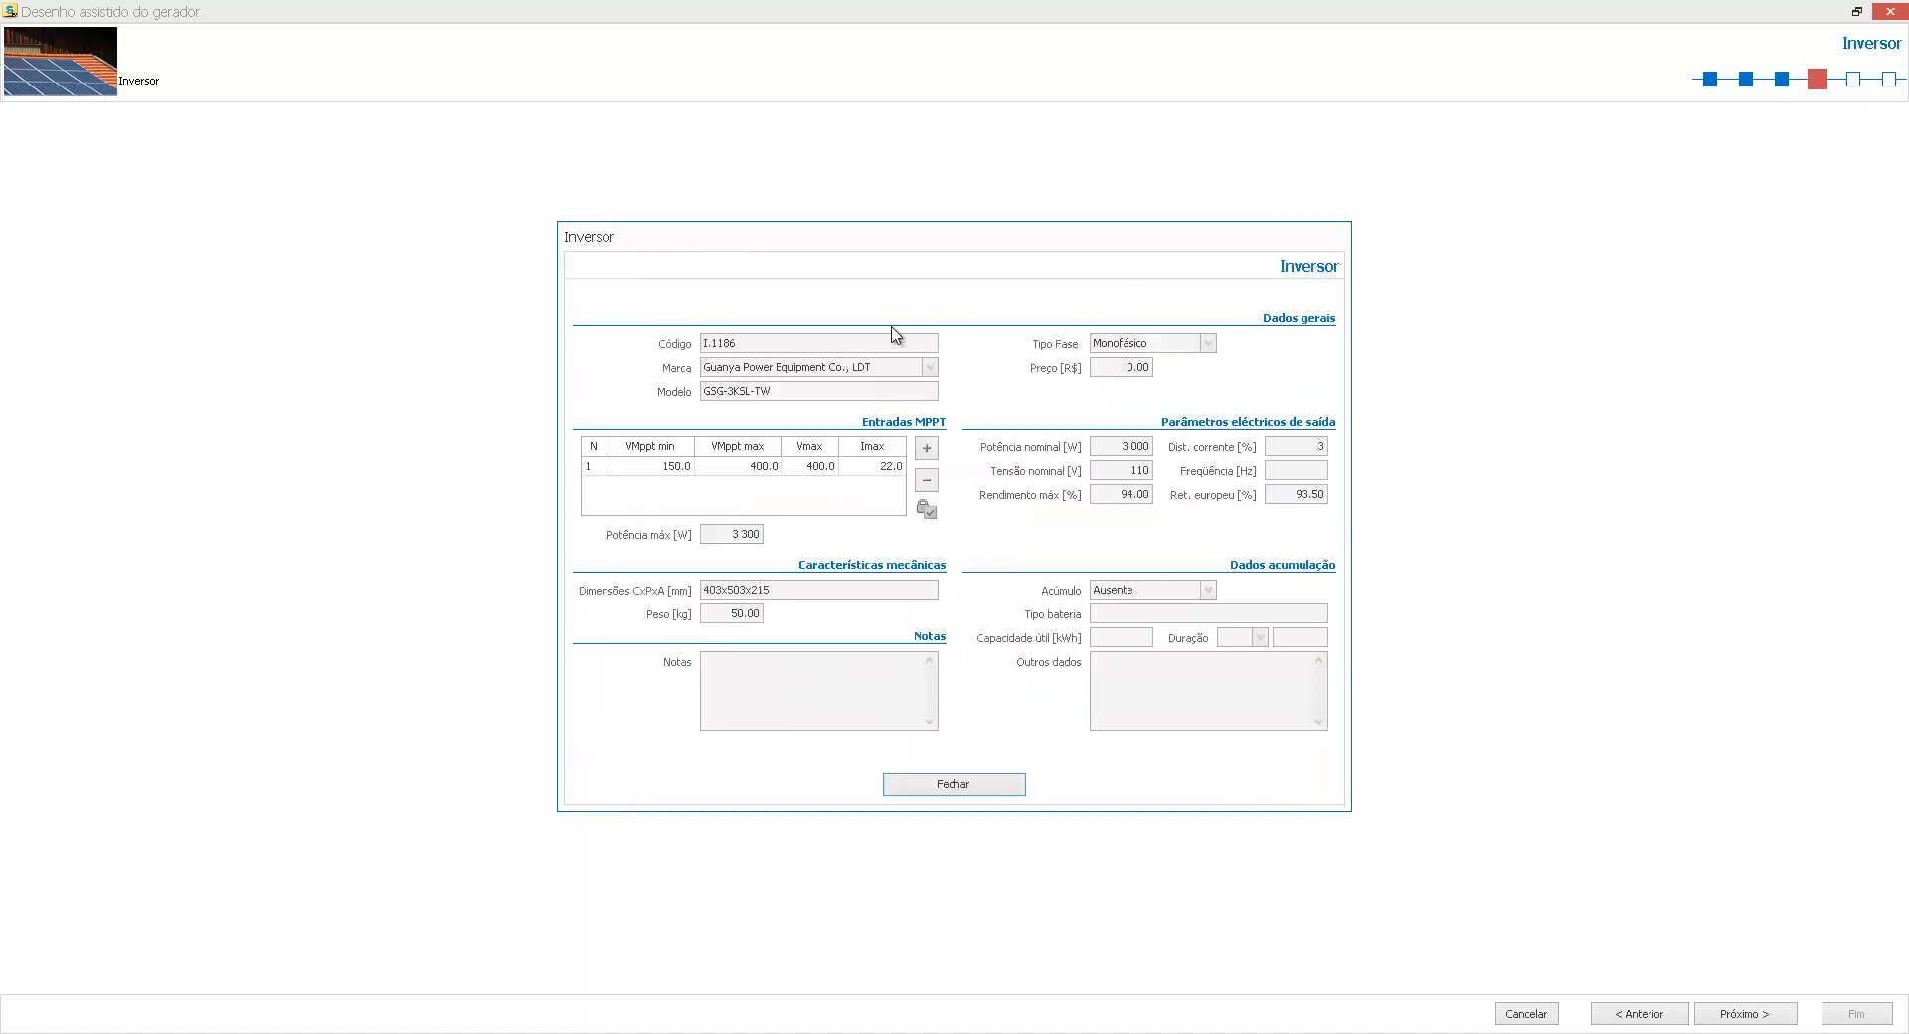
left_click(976, 788)
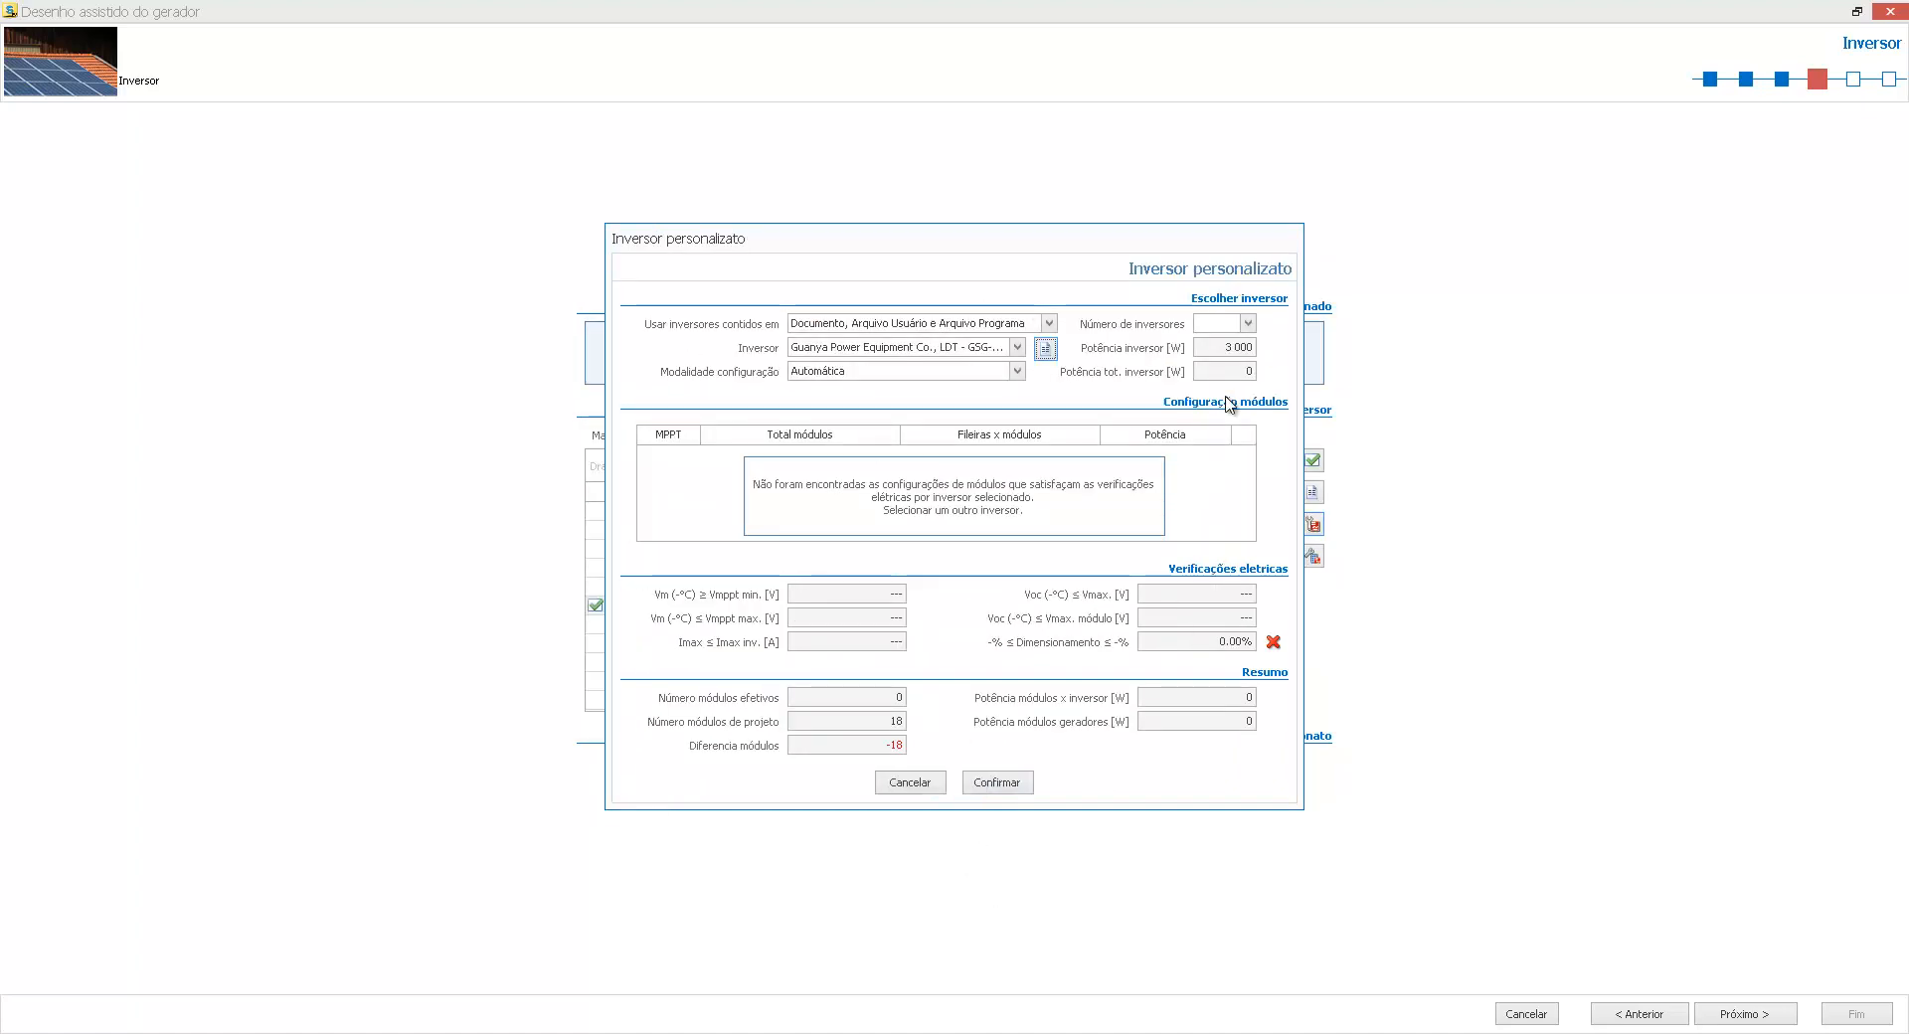
key("Tab")
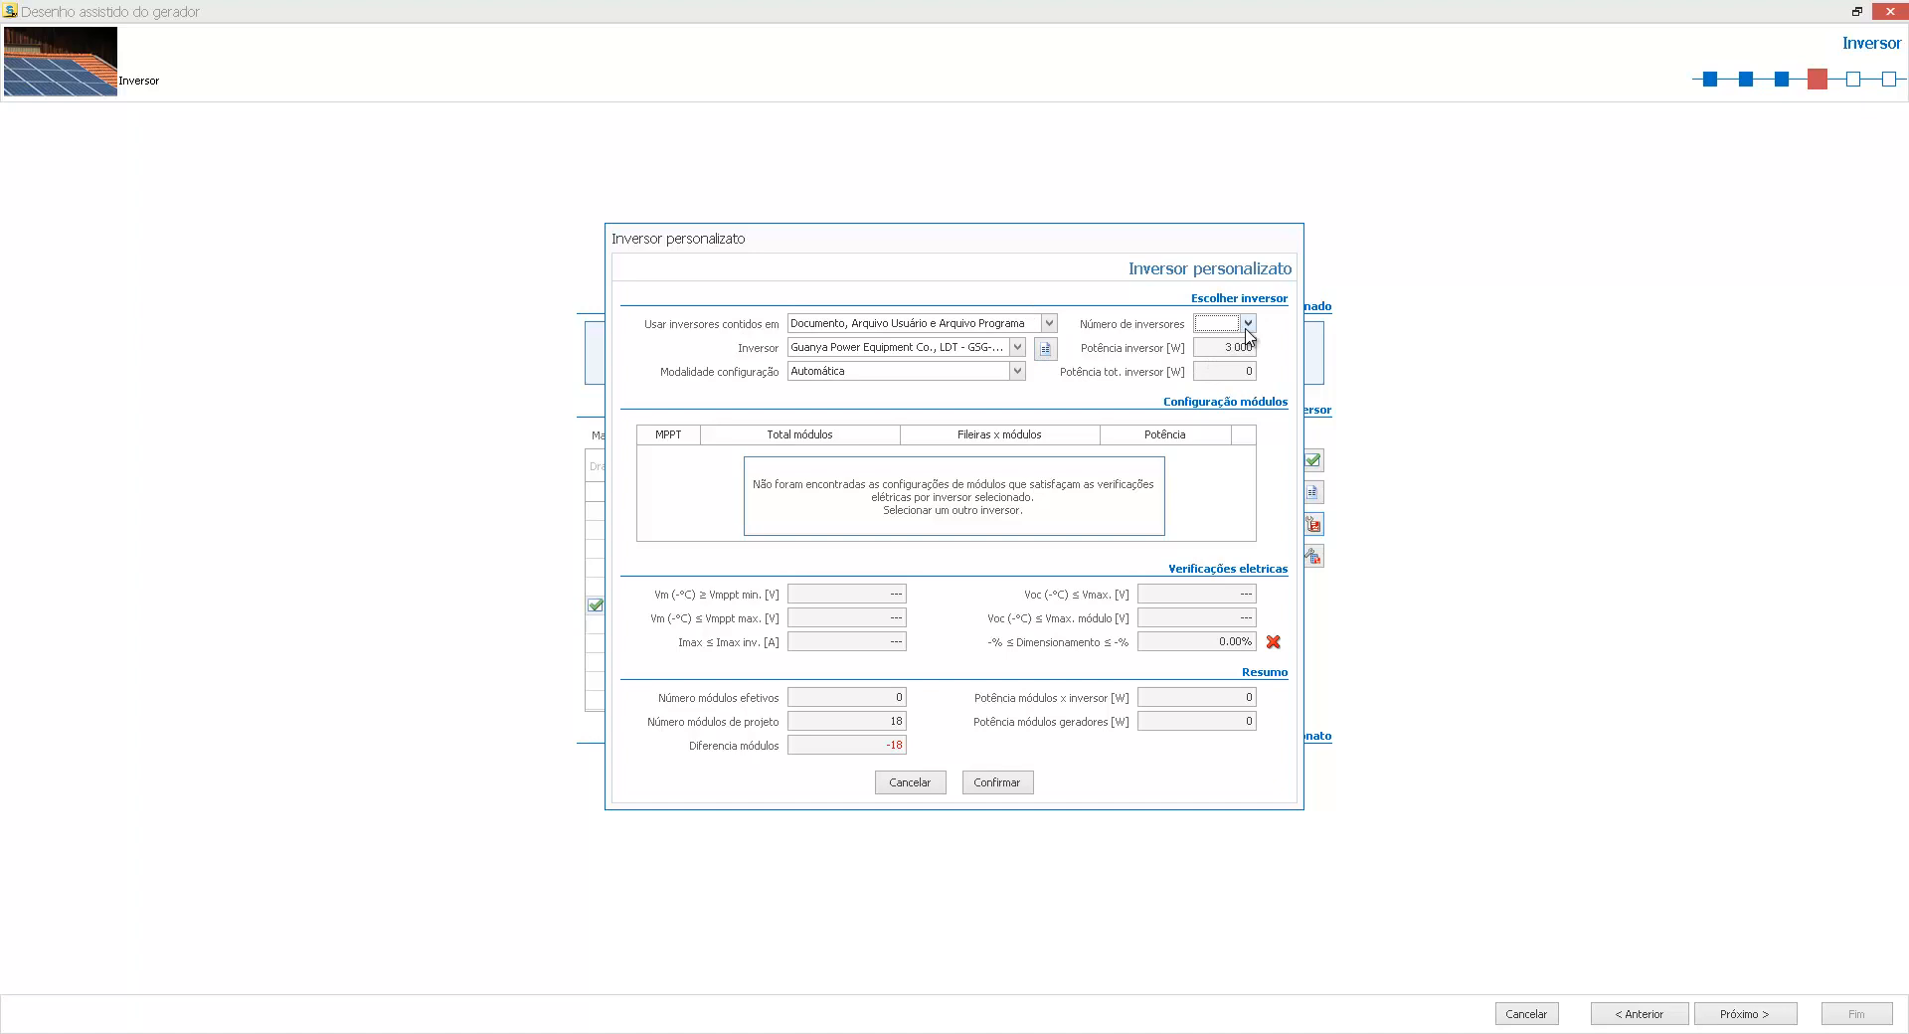
Try the Guangzhou Sanjing inverter with 18 modules on MPPT 1, check the sizing, and discard the custom configuration
left_click(971, 348)
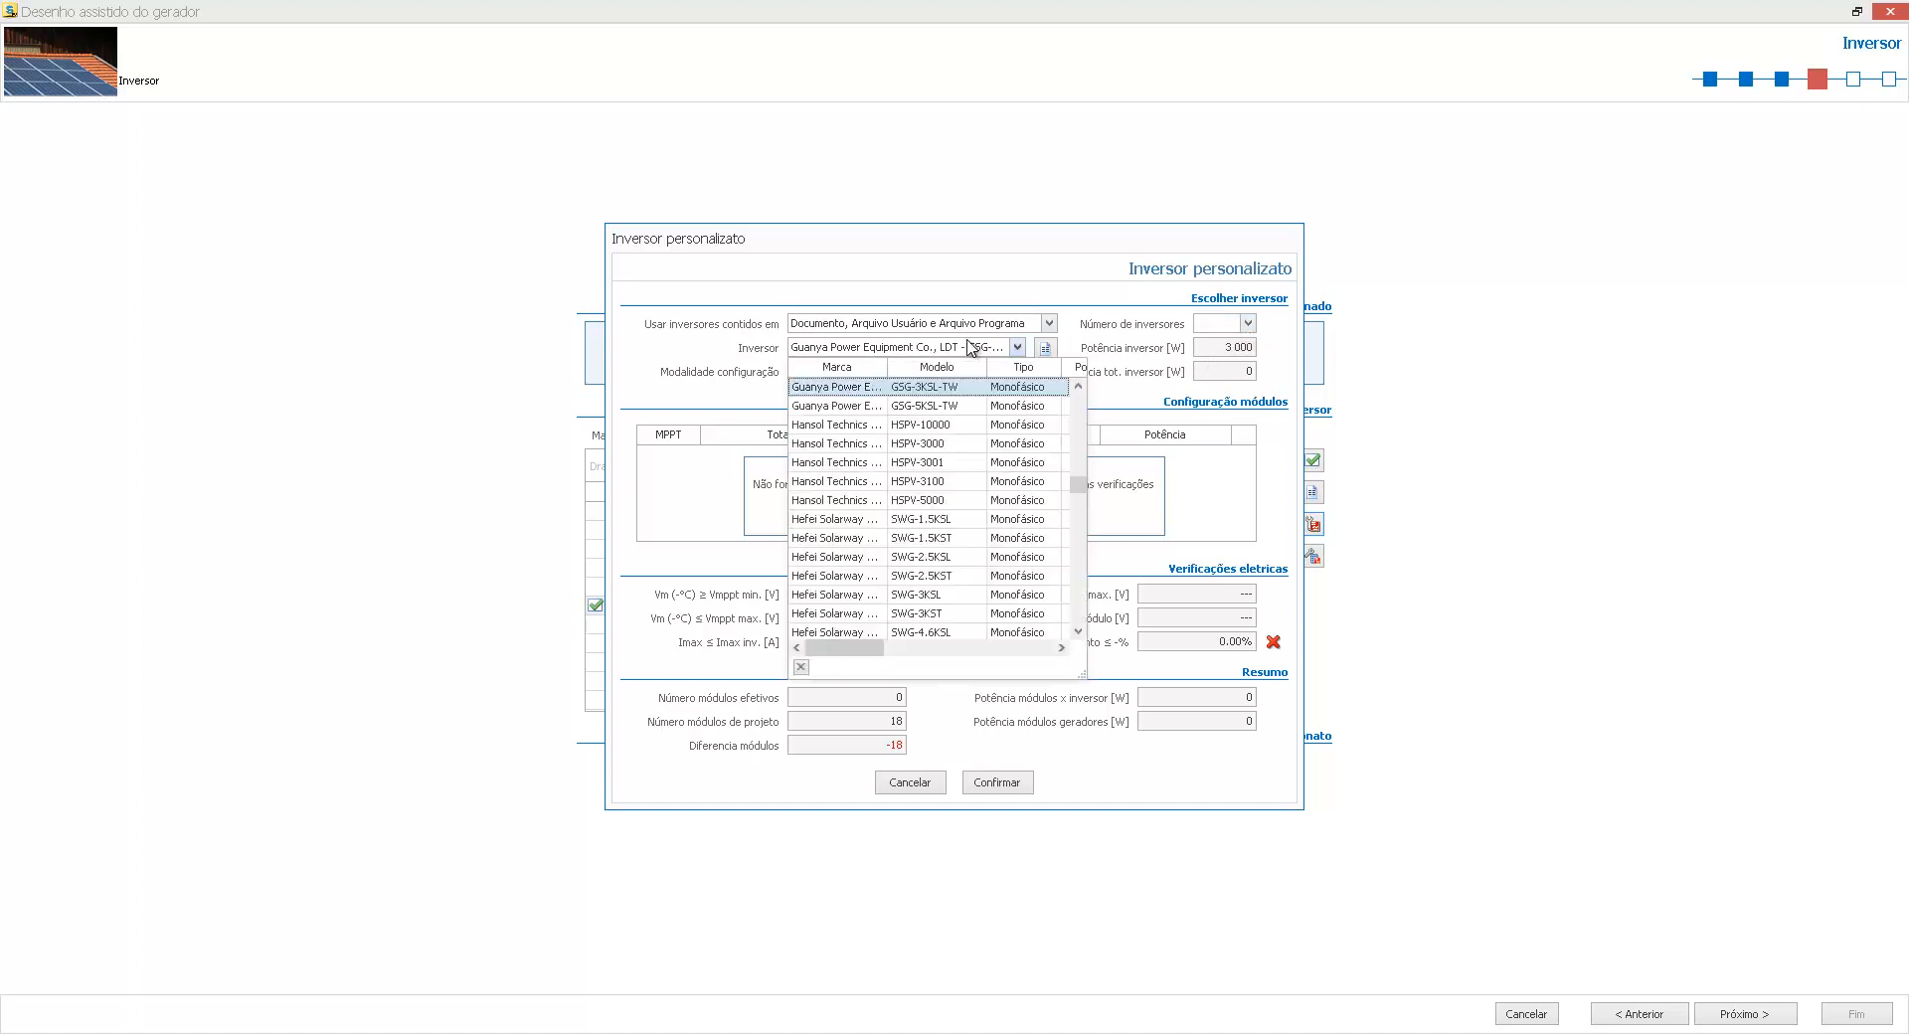
left_click(972, 348)
scroll(972, 348, "up", 1)
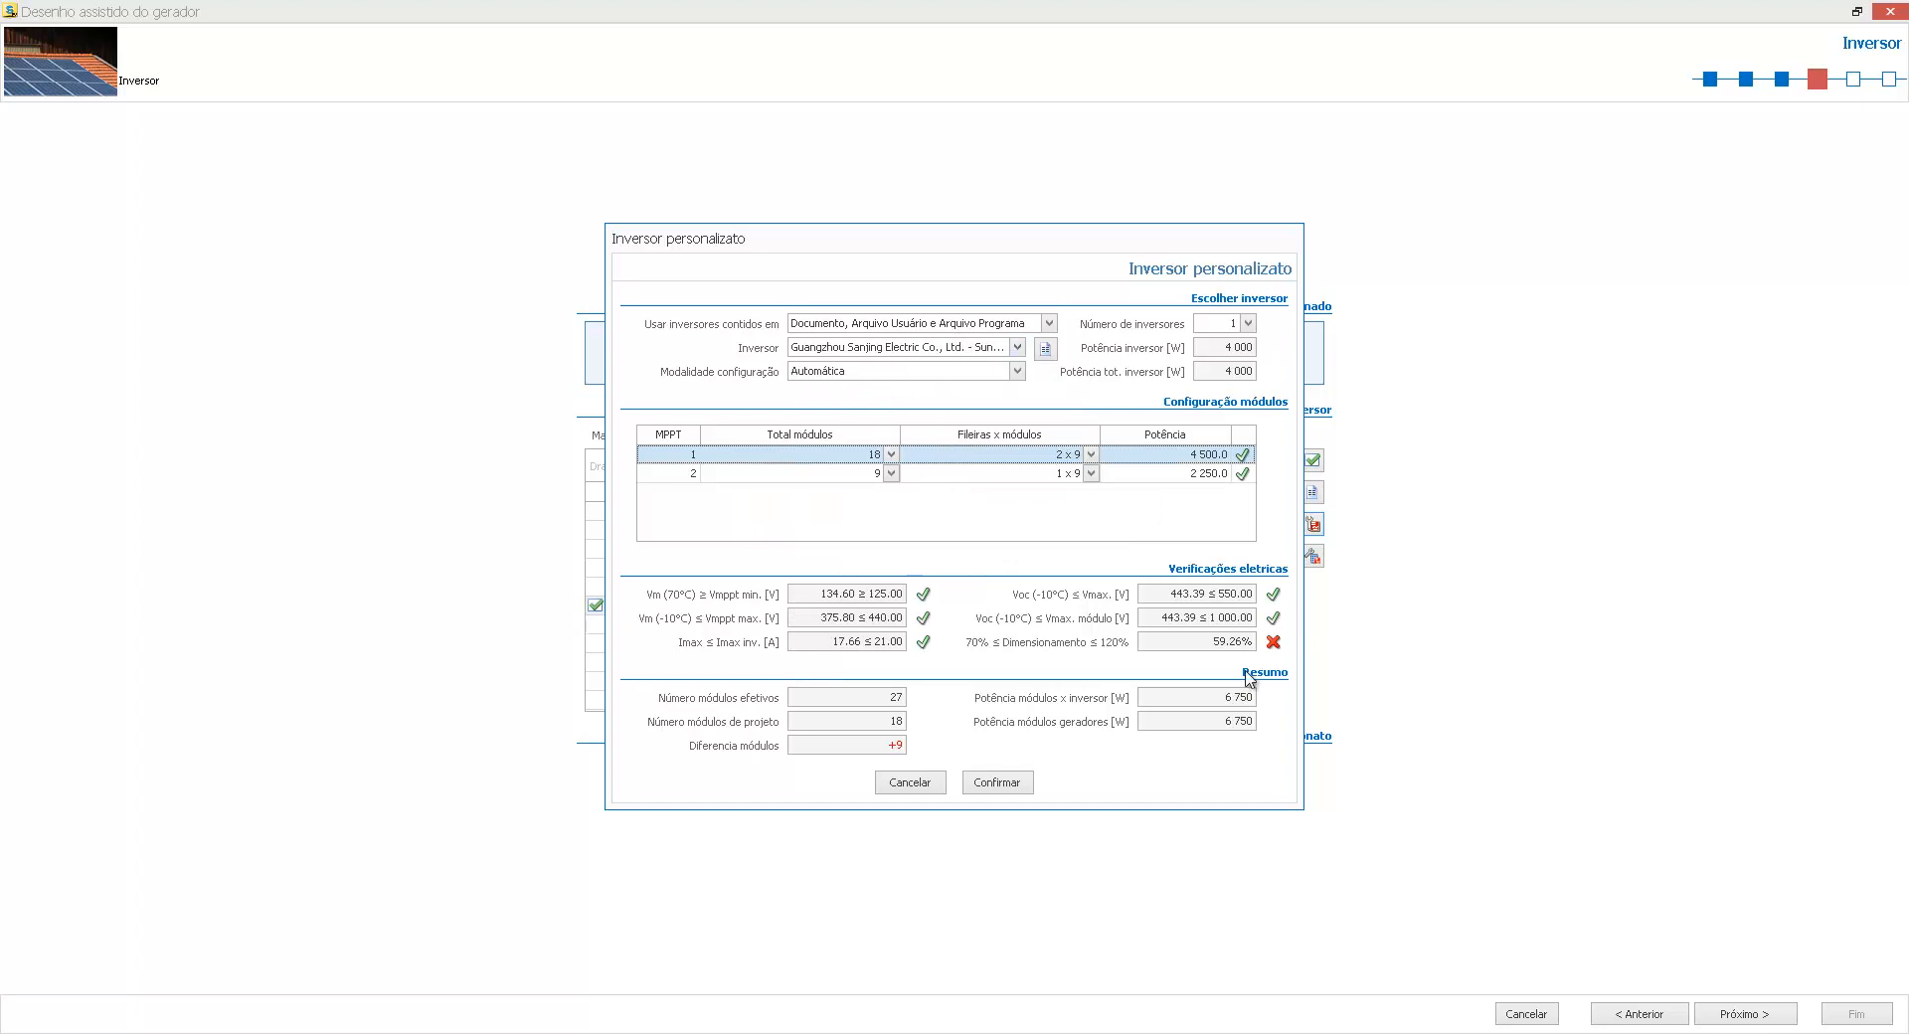
left_click(1208, 647)
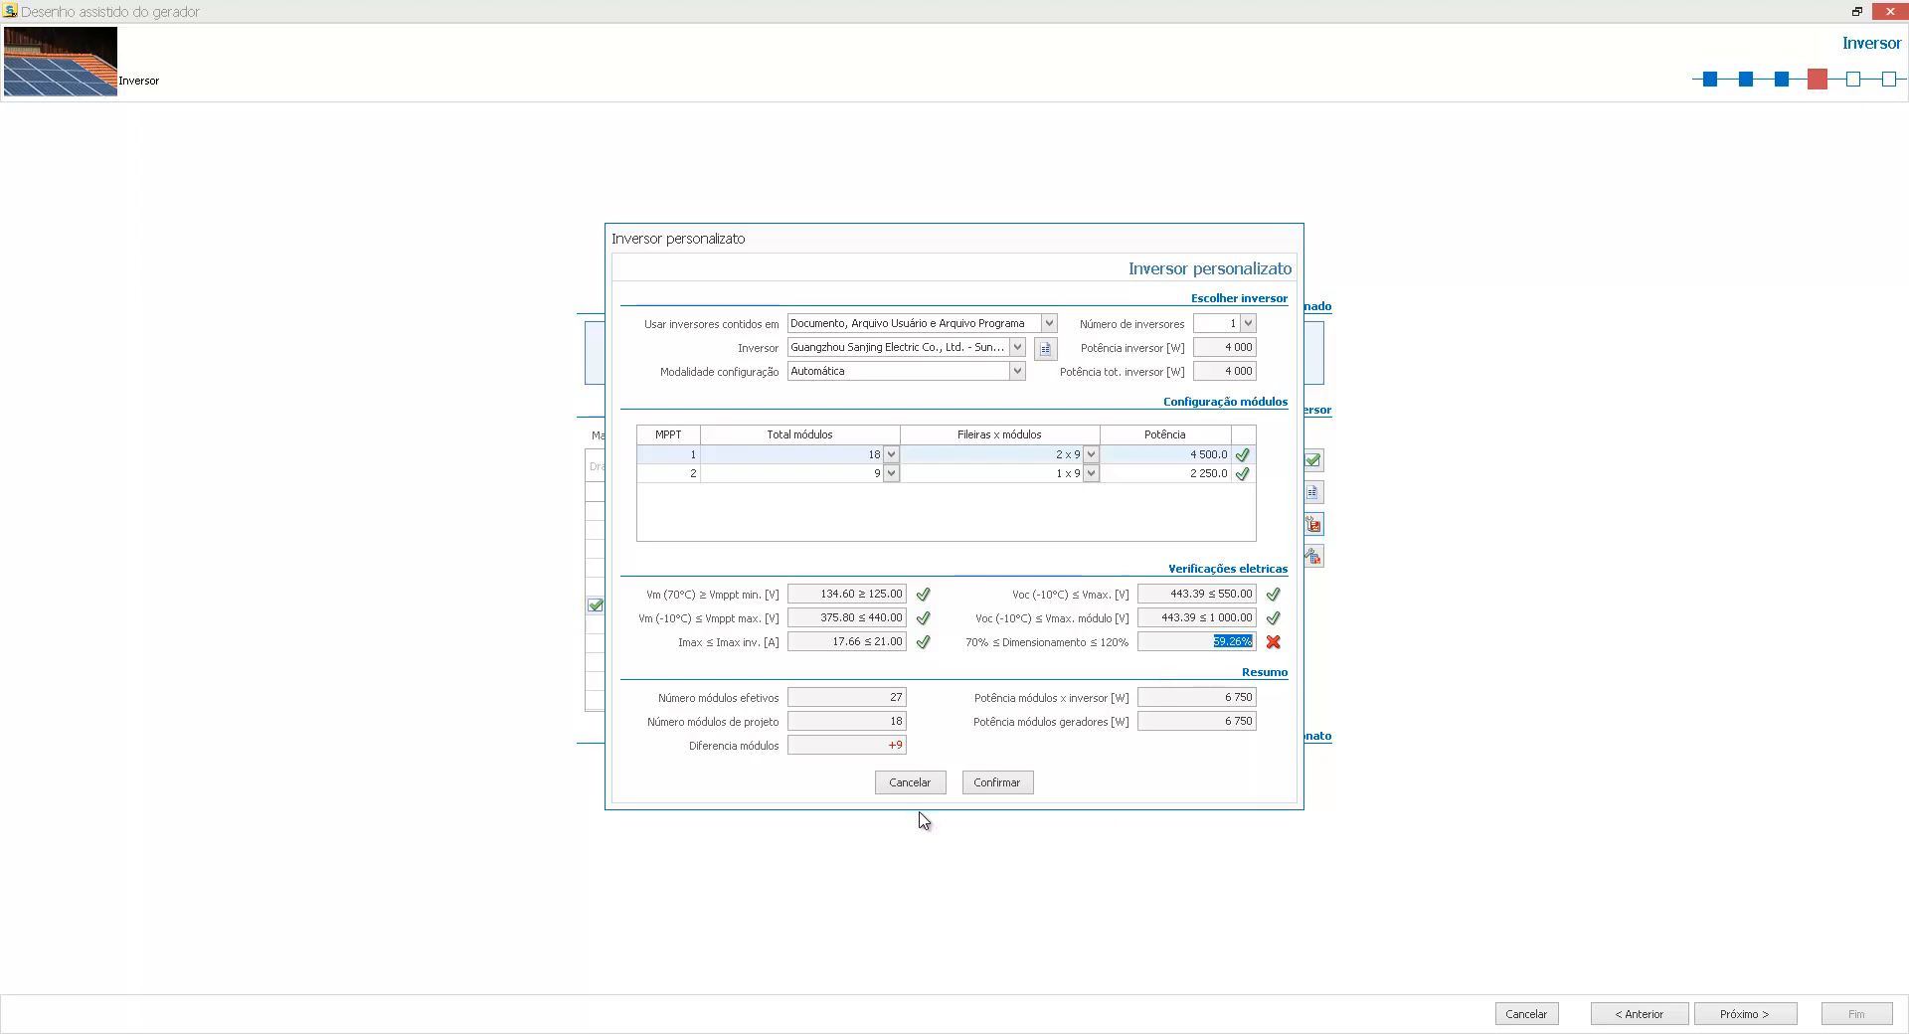
left_click(911, 784)
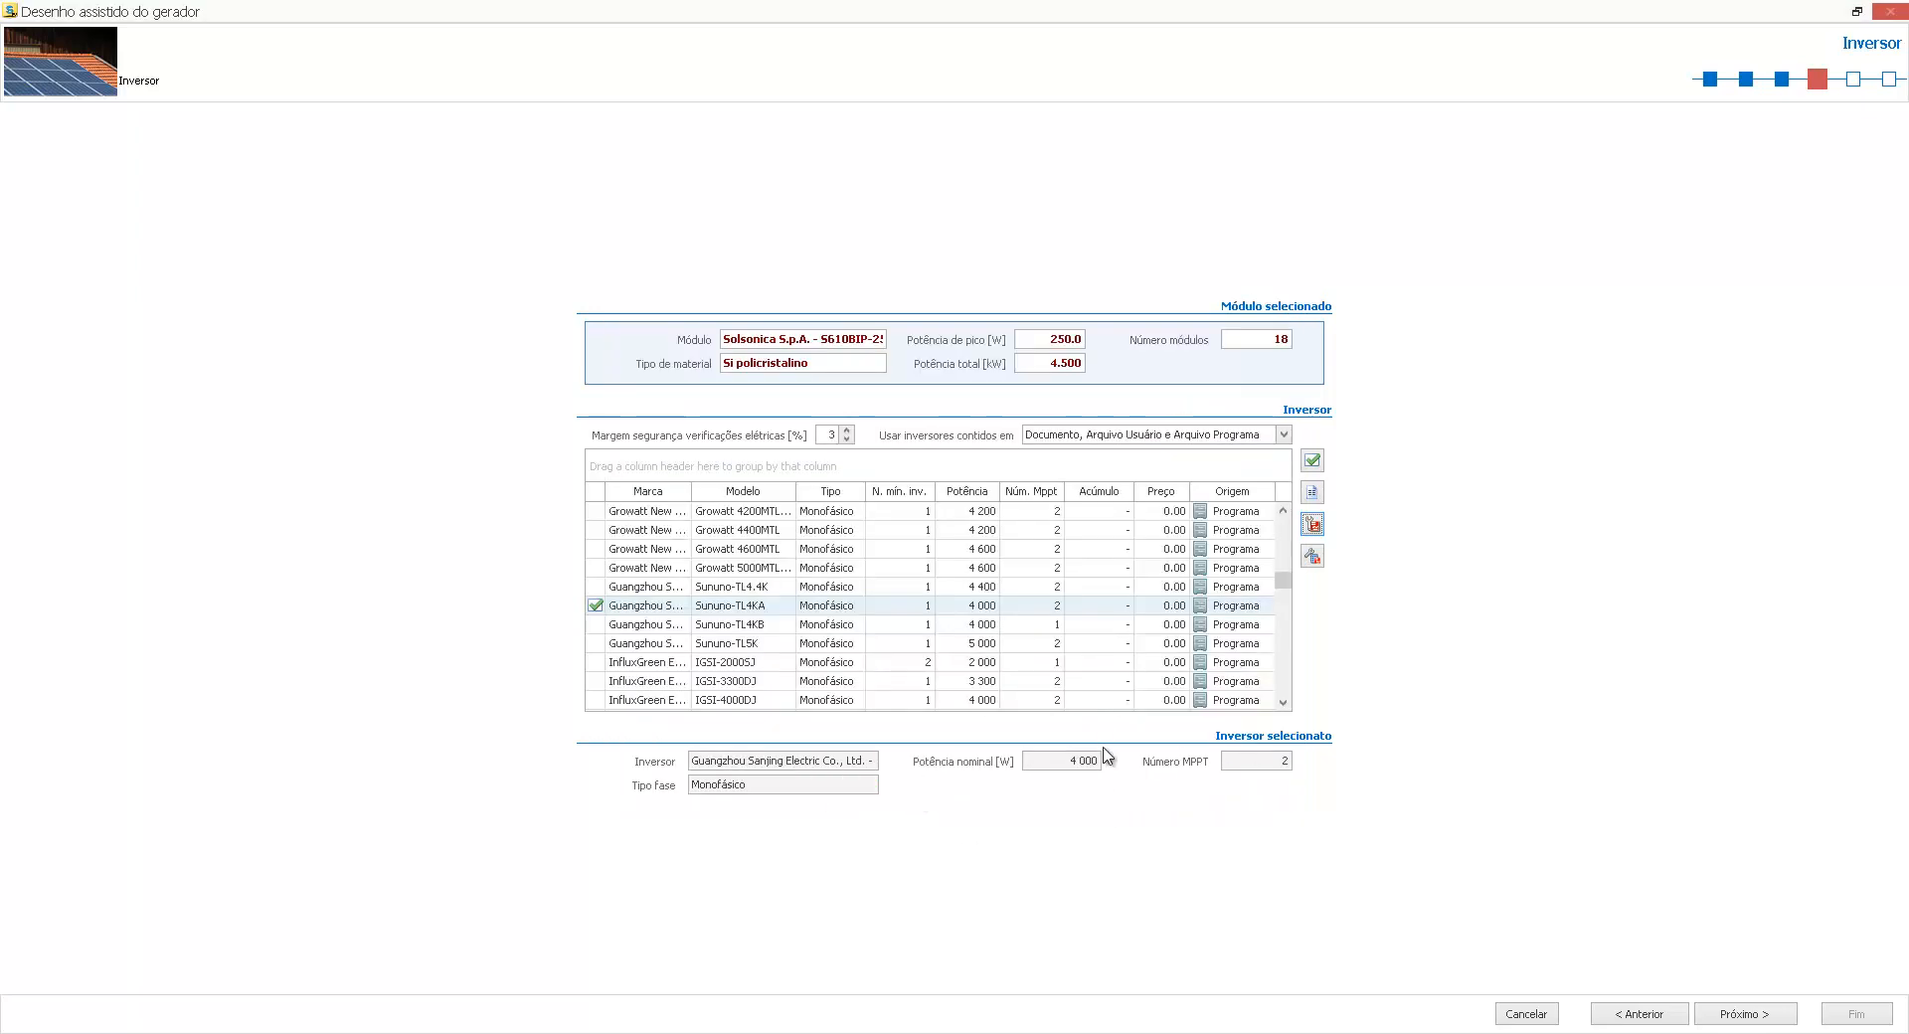
Accept one inverter with 1 x 9 modules on each MPPT and the proposed module layout, and finish the assisted generator design
left_click(1751, 1014)
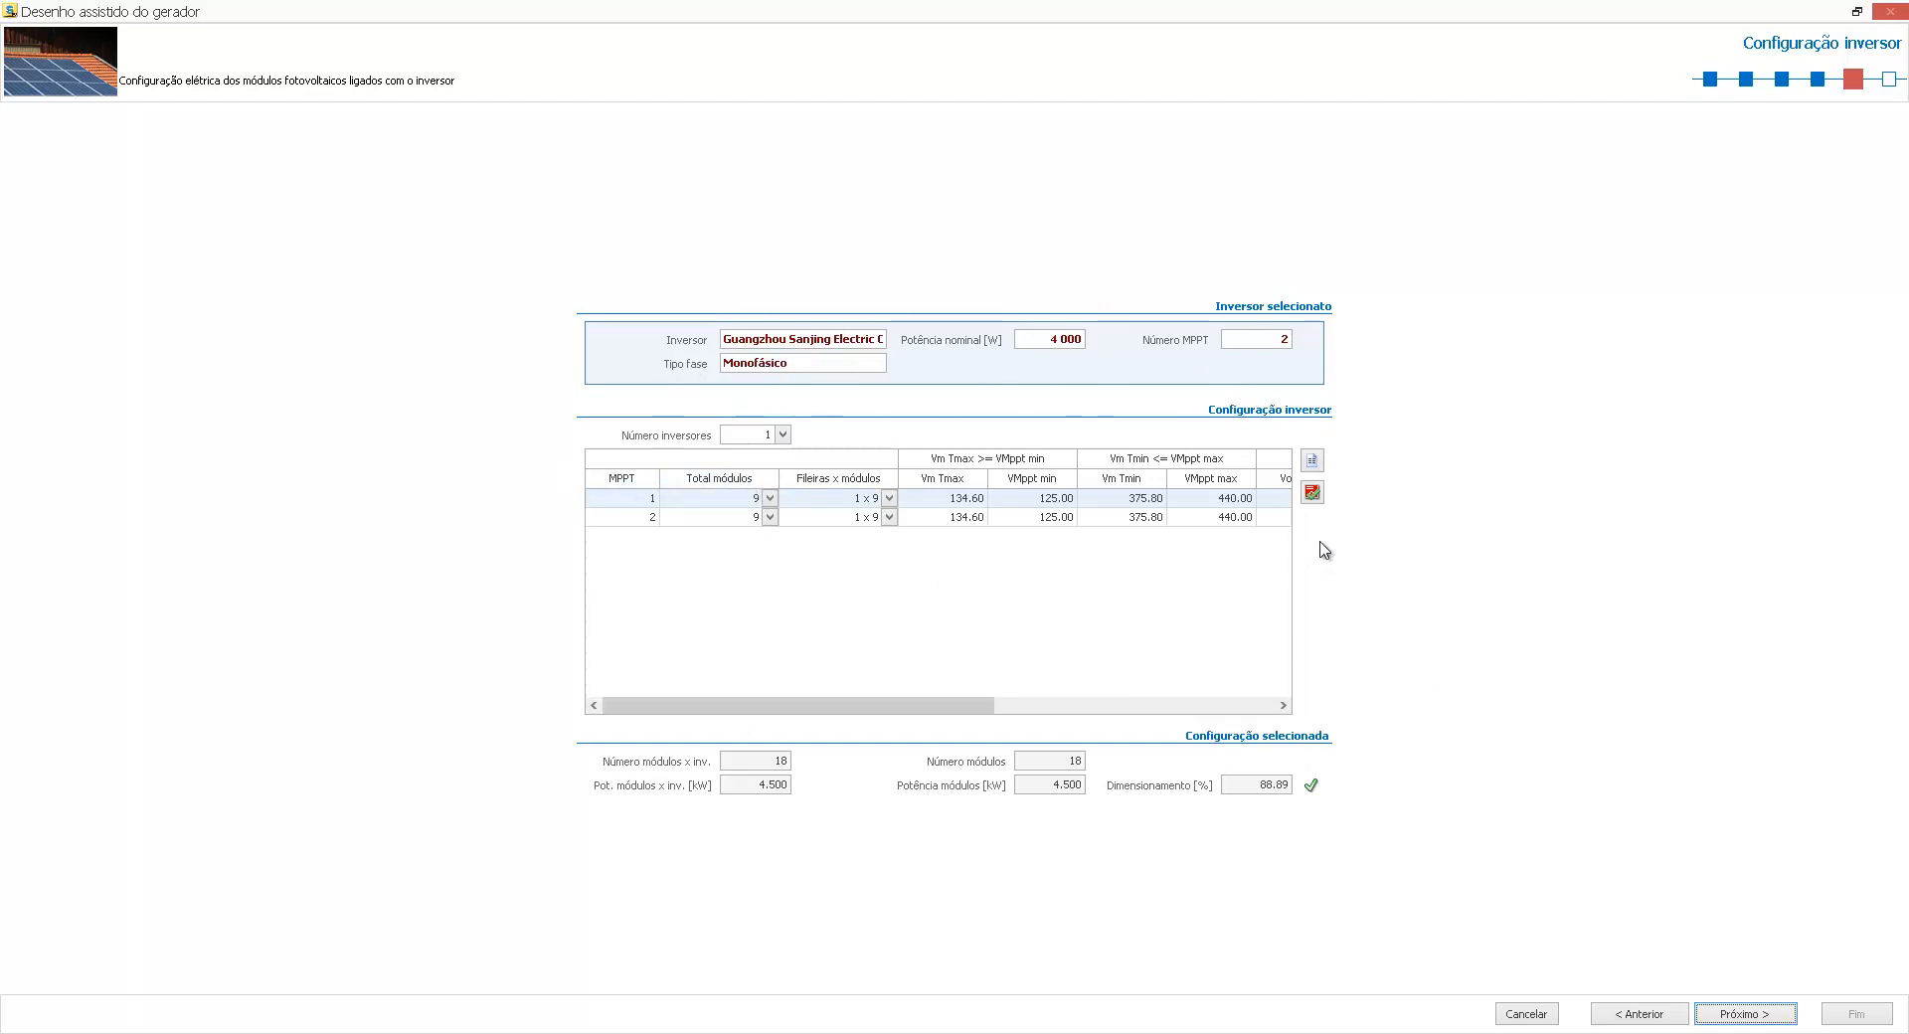
left_click(1743, 1016)
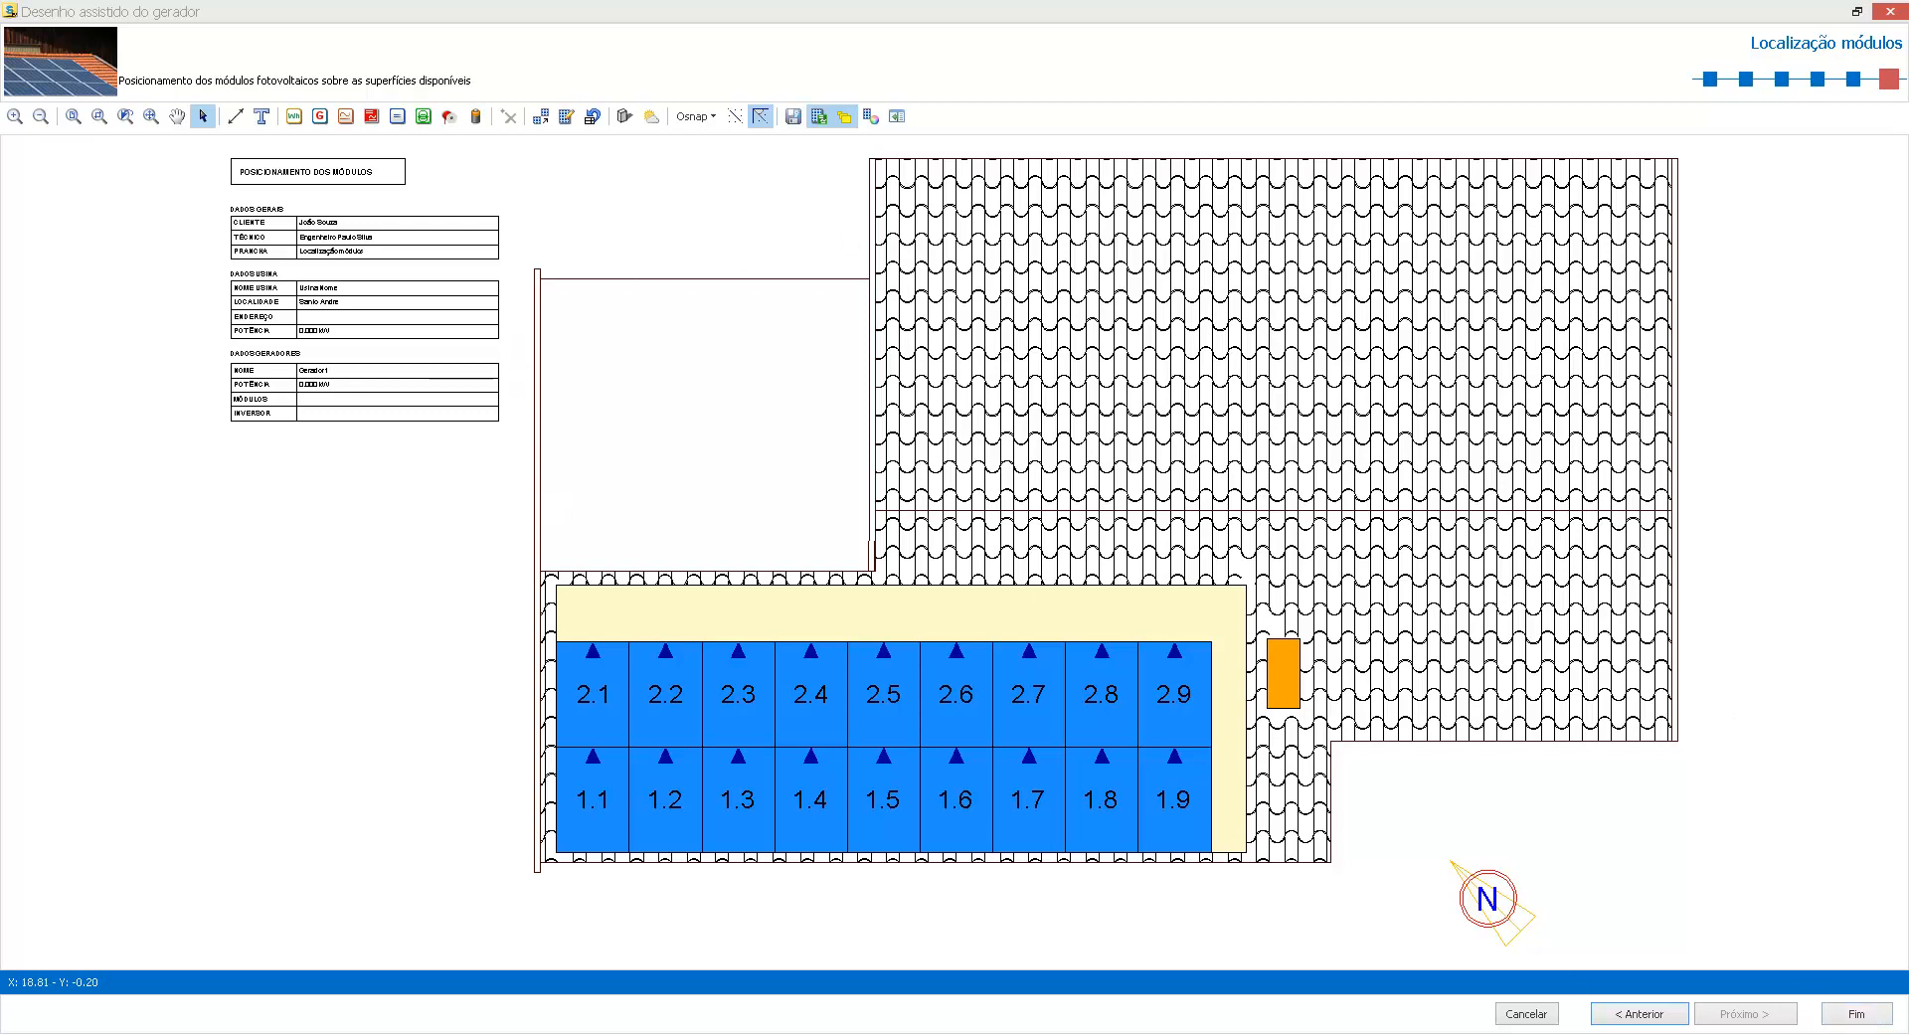
left_click(1856, 1016)
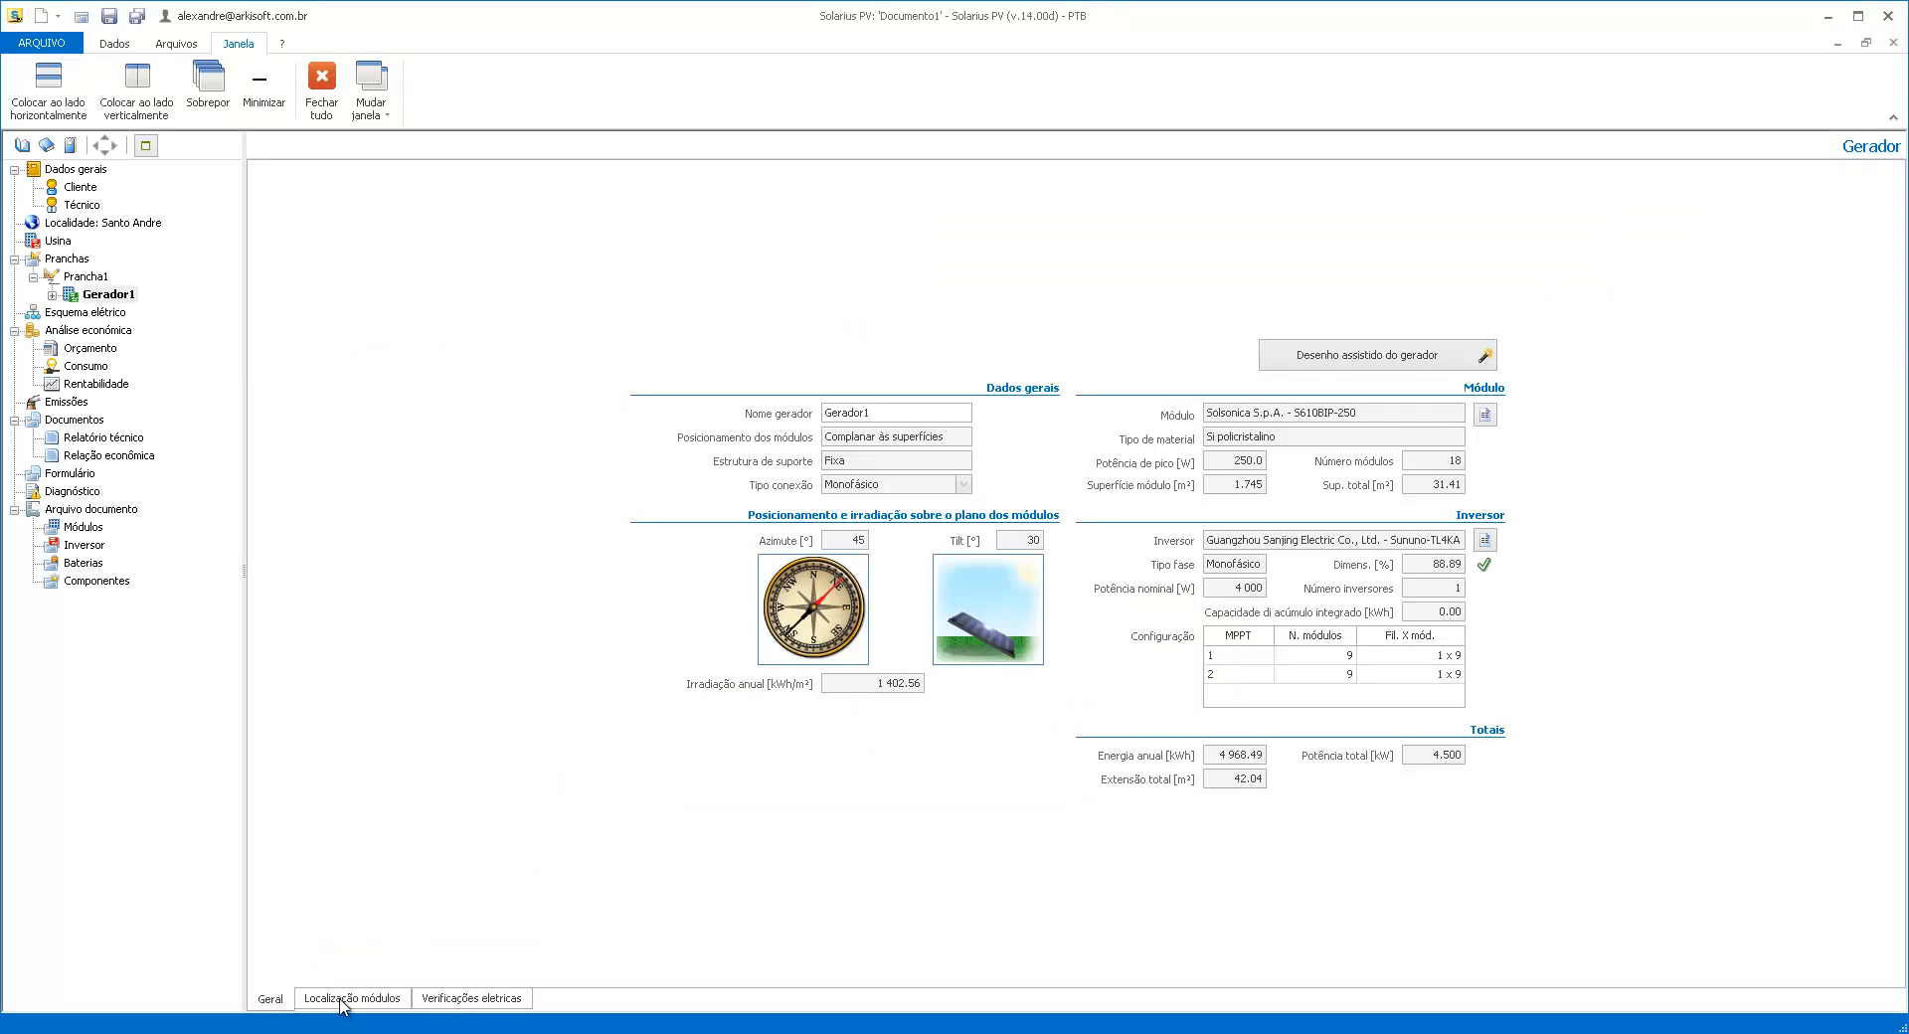
Review the finished generator's module layout on the roof and its electrical verifications
left_click(341, 999)
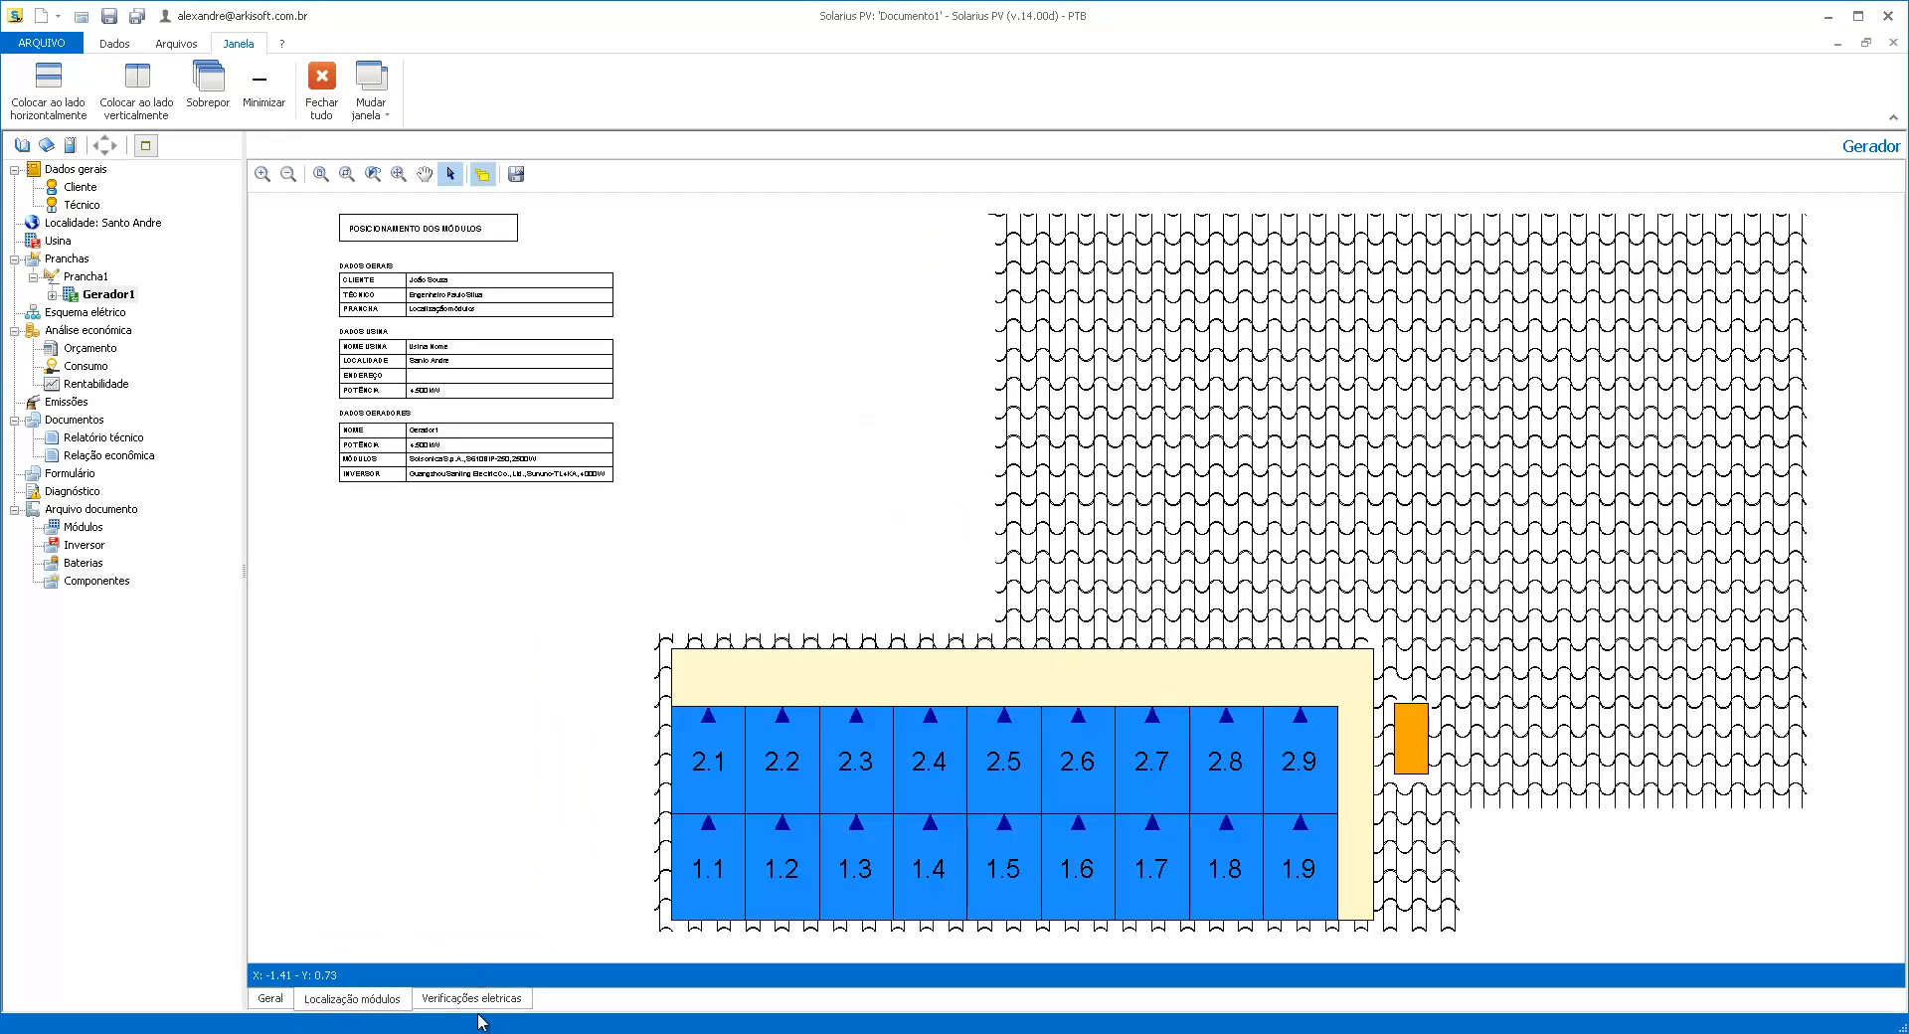
left_click(478, 1004)
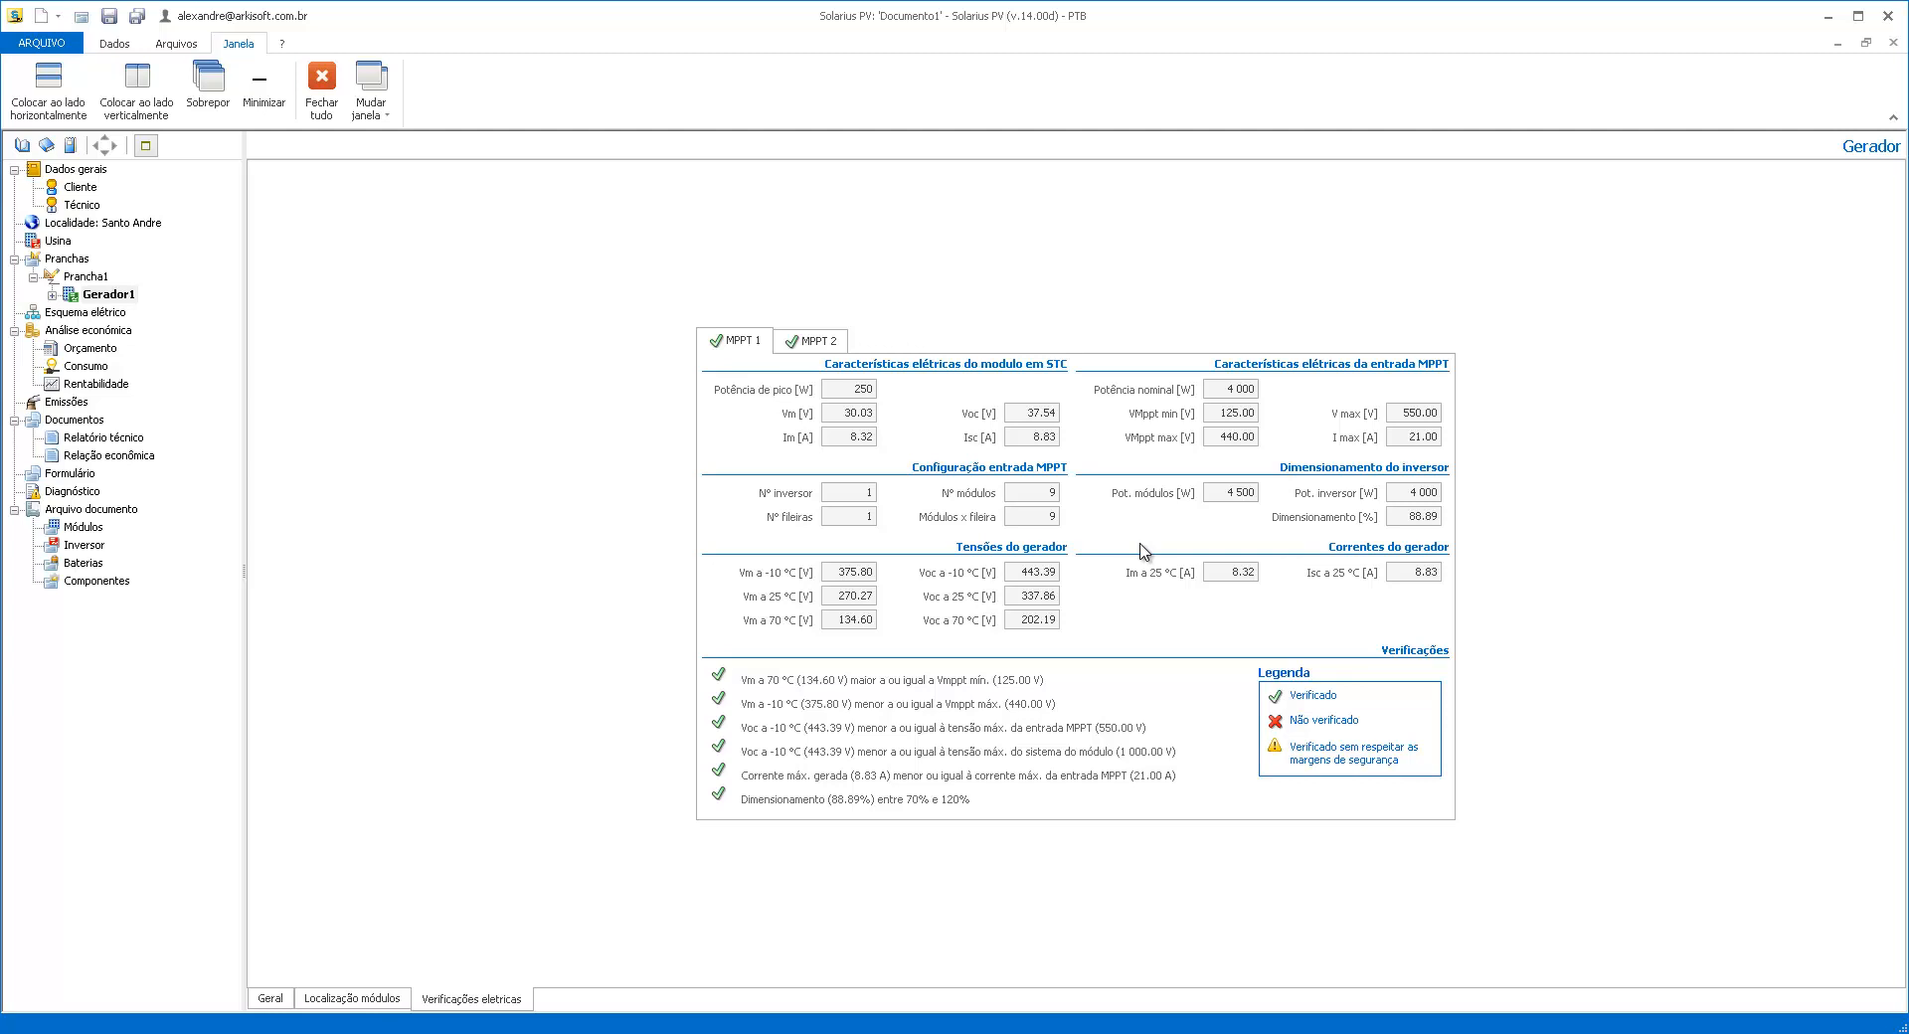
Open the plant's electrical scheme and set the interface device to Externo ao conversor CC/CA, keeping Medidor as the device
left_click(58, 312)
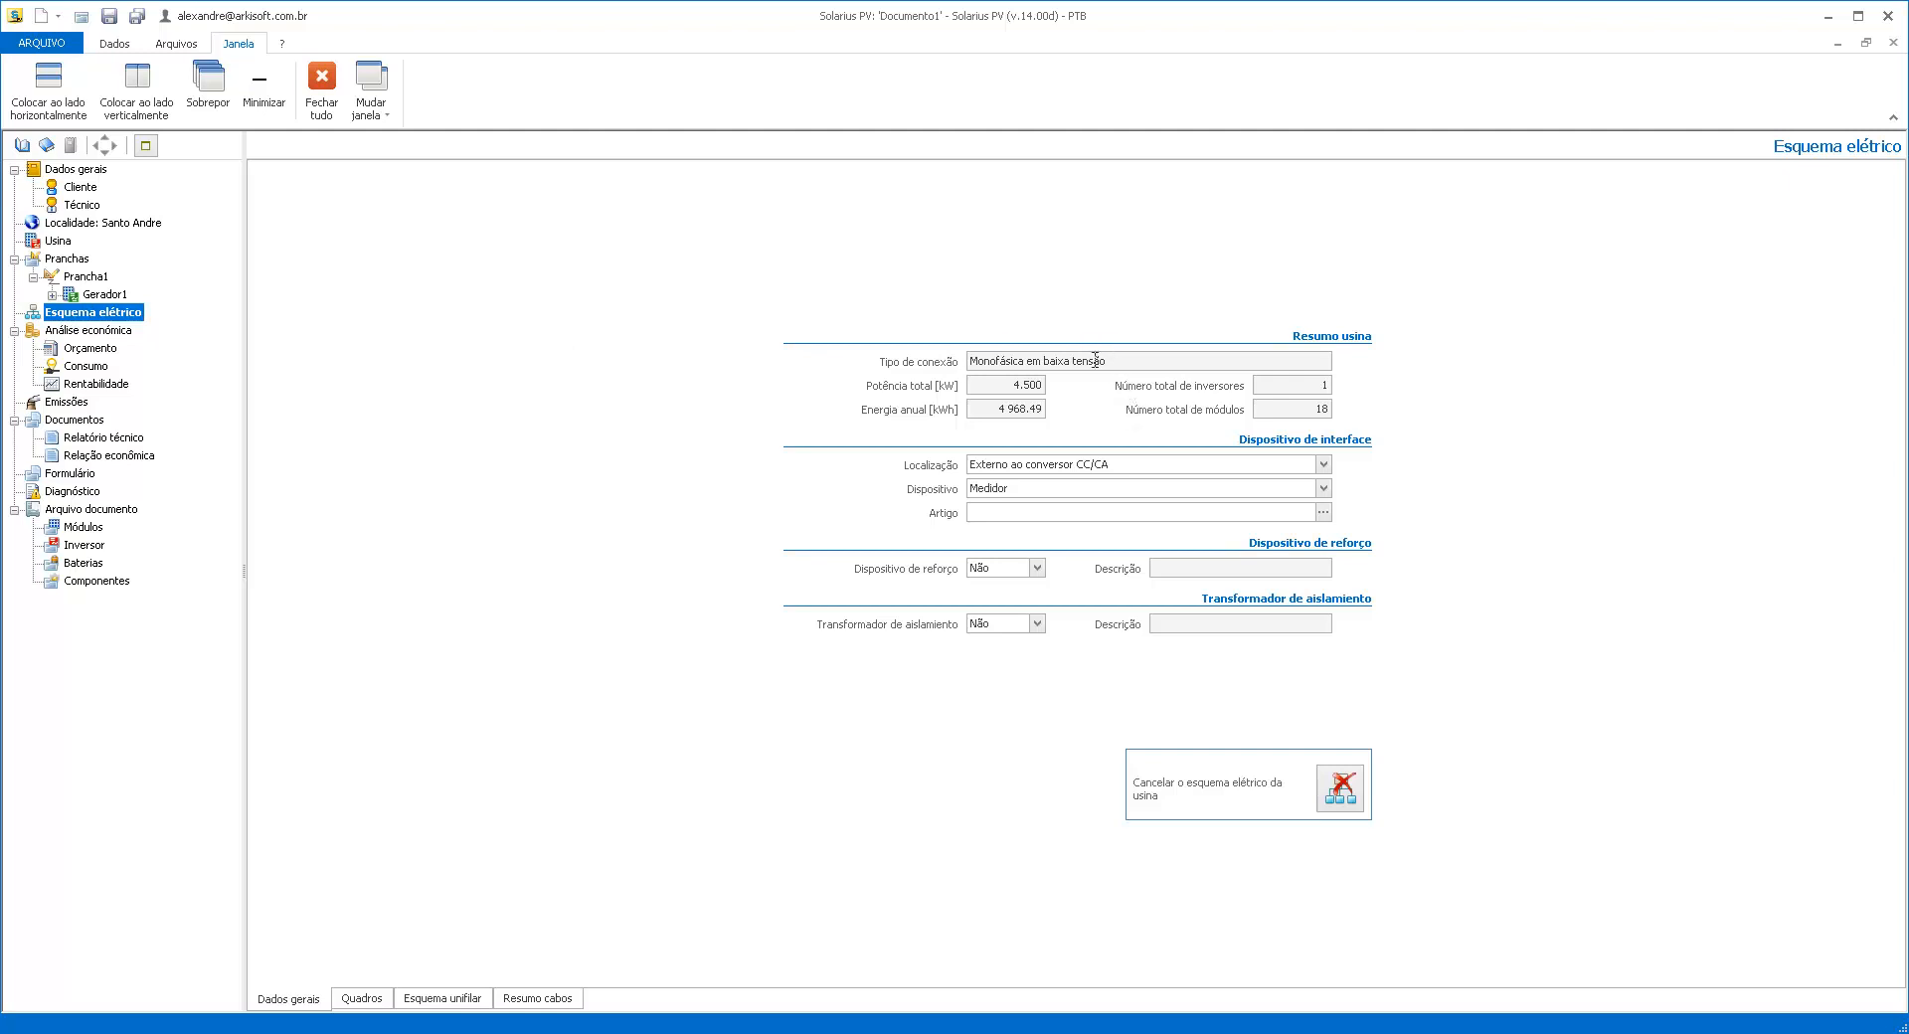
left_click(1040, 359)
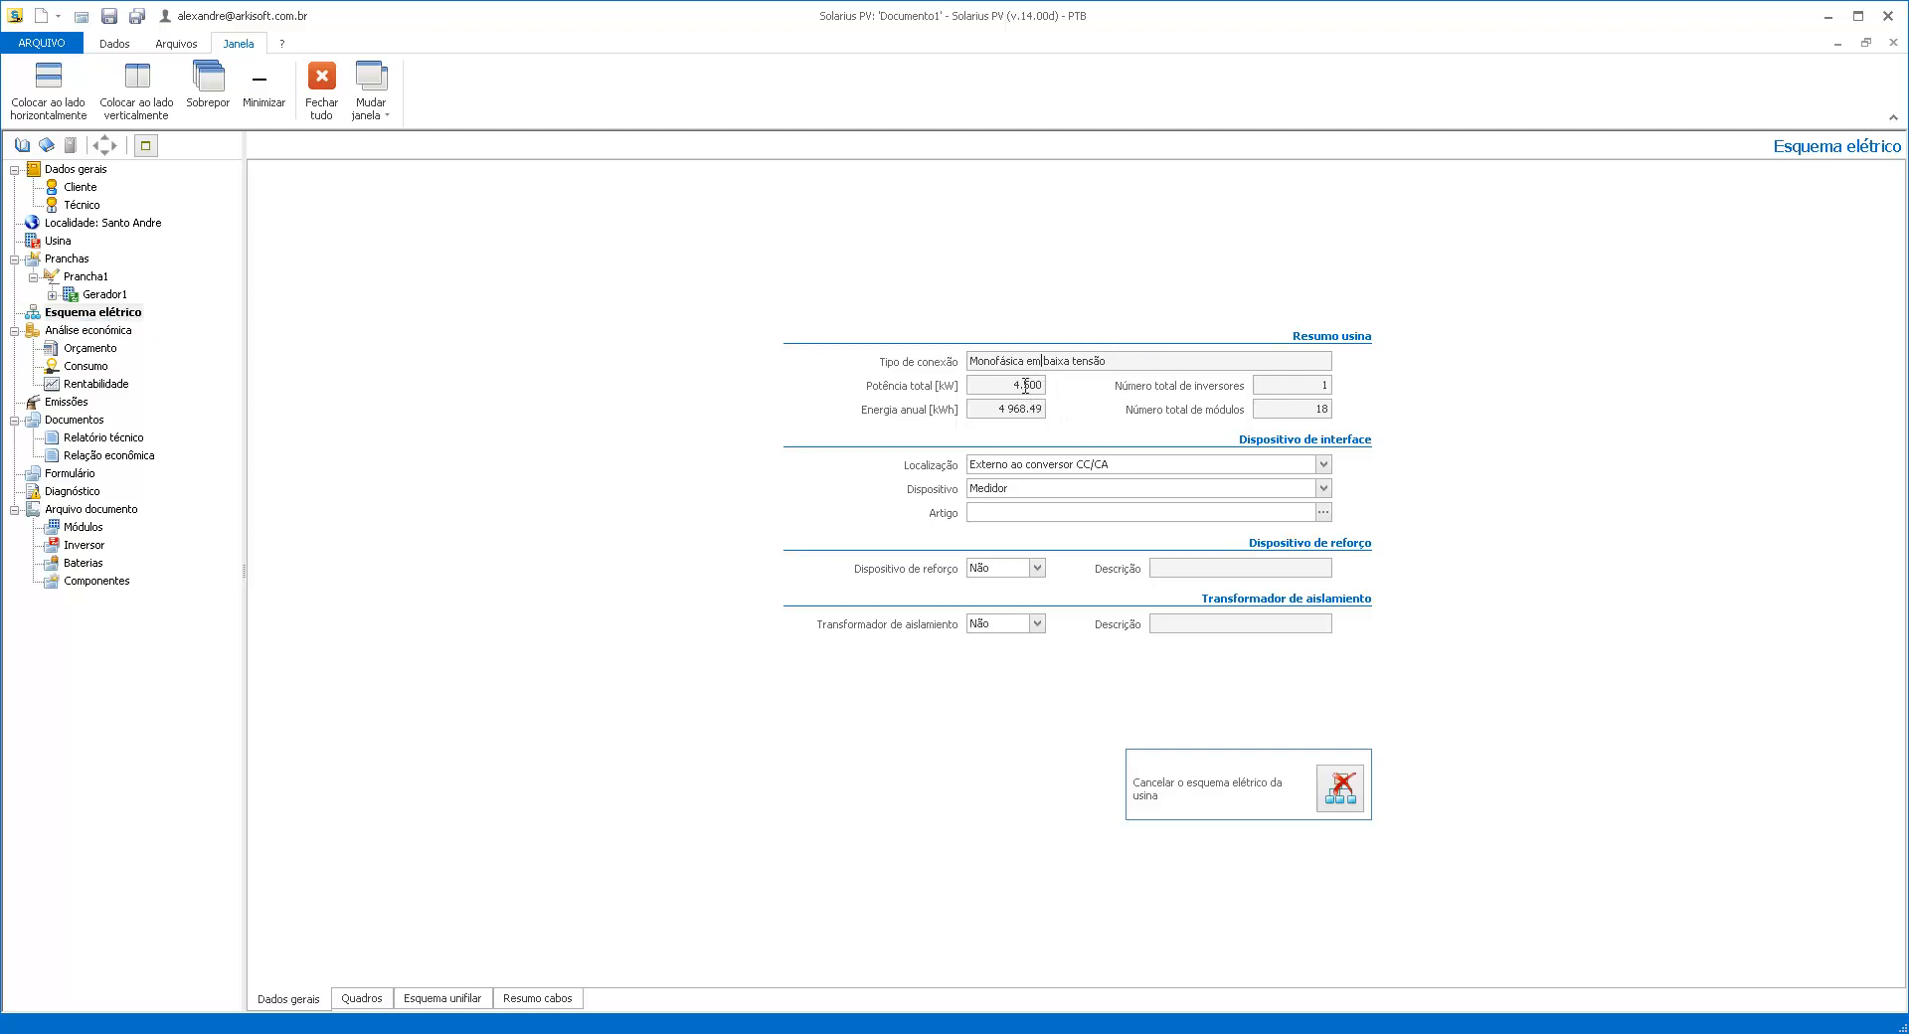
left_click(1062, 467)
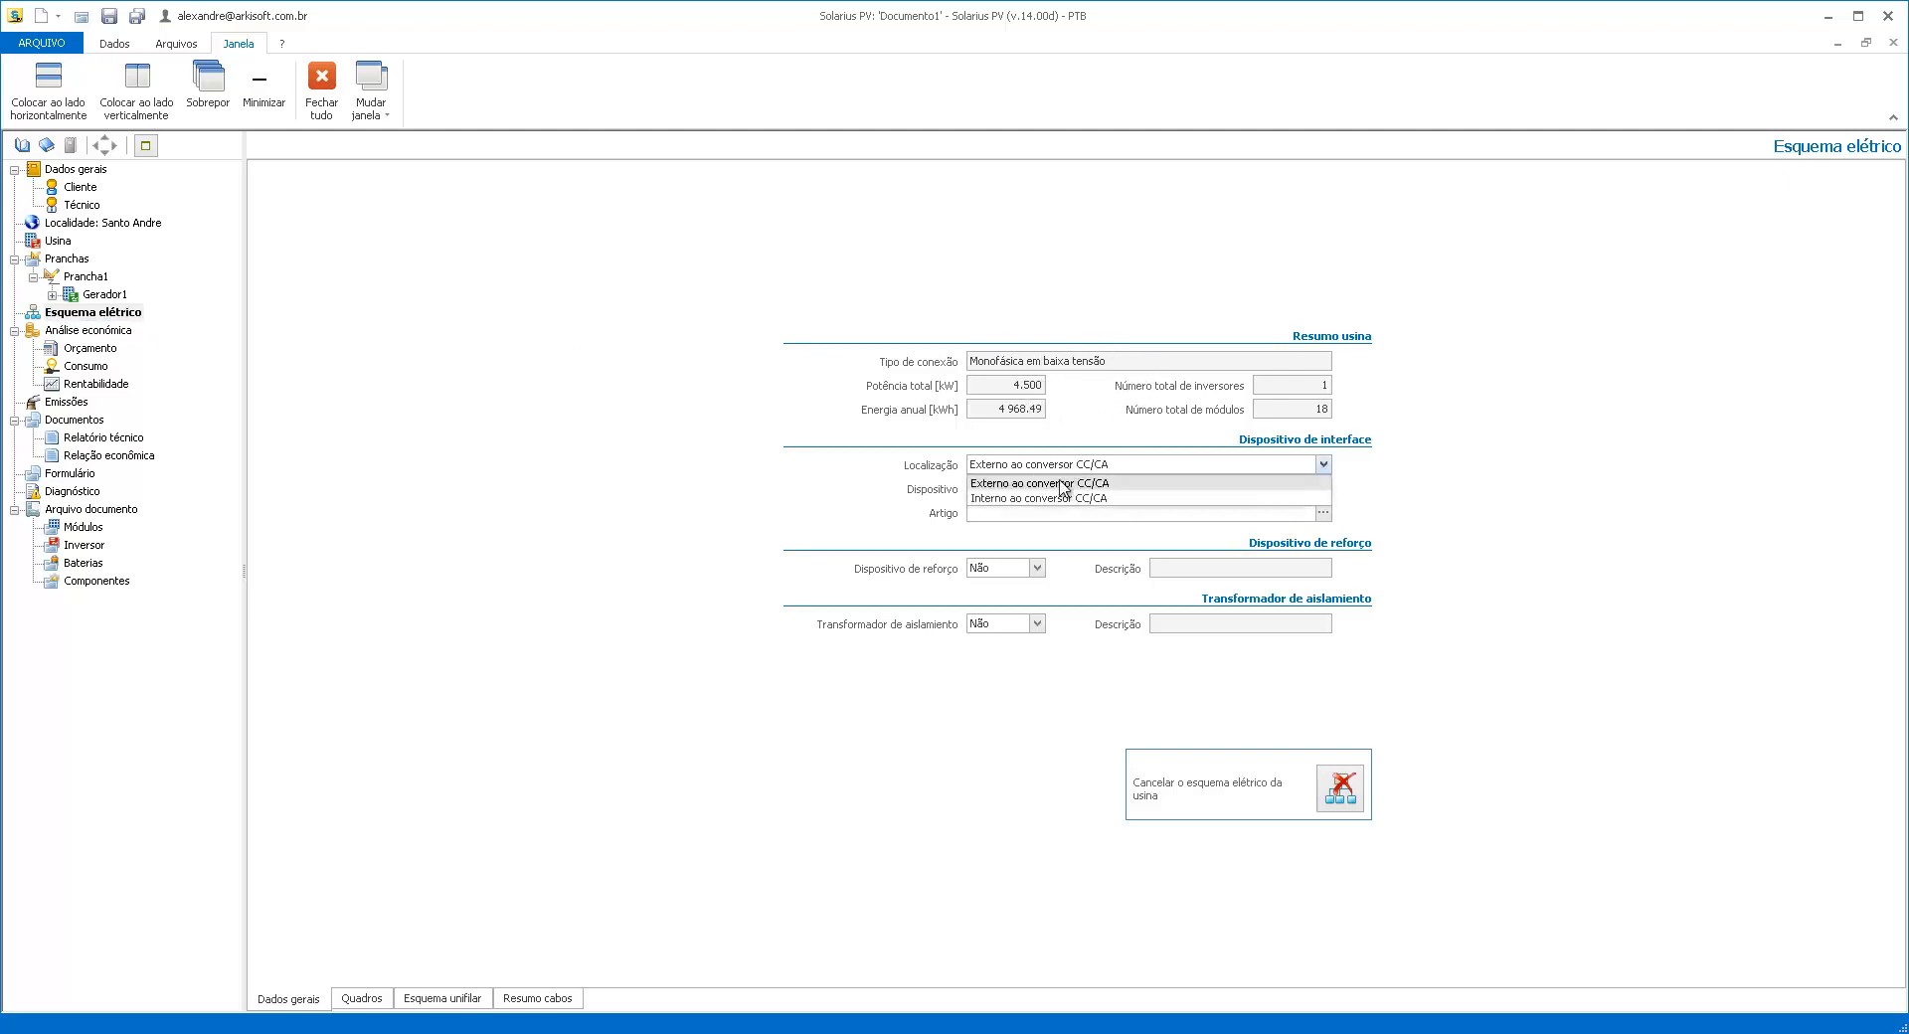
left_click(1054, 481)
left_click(1027, 491)
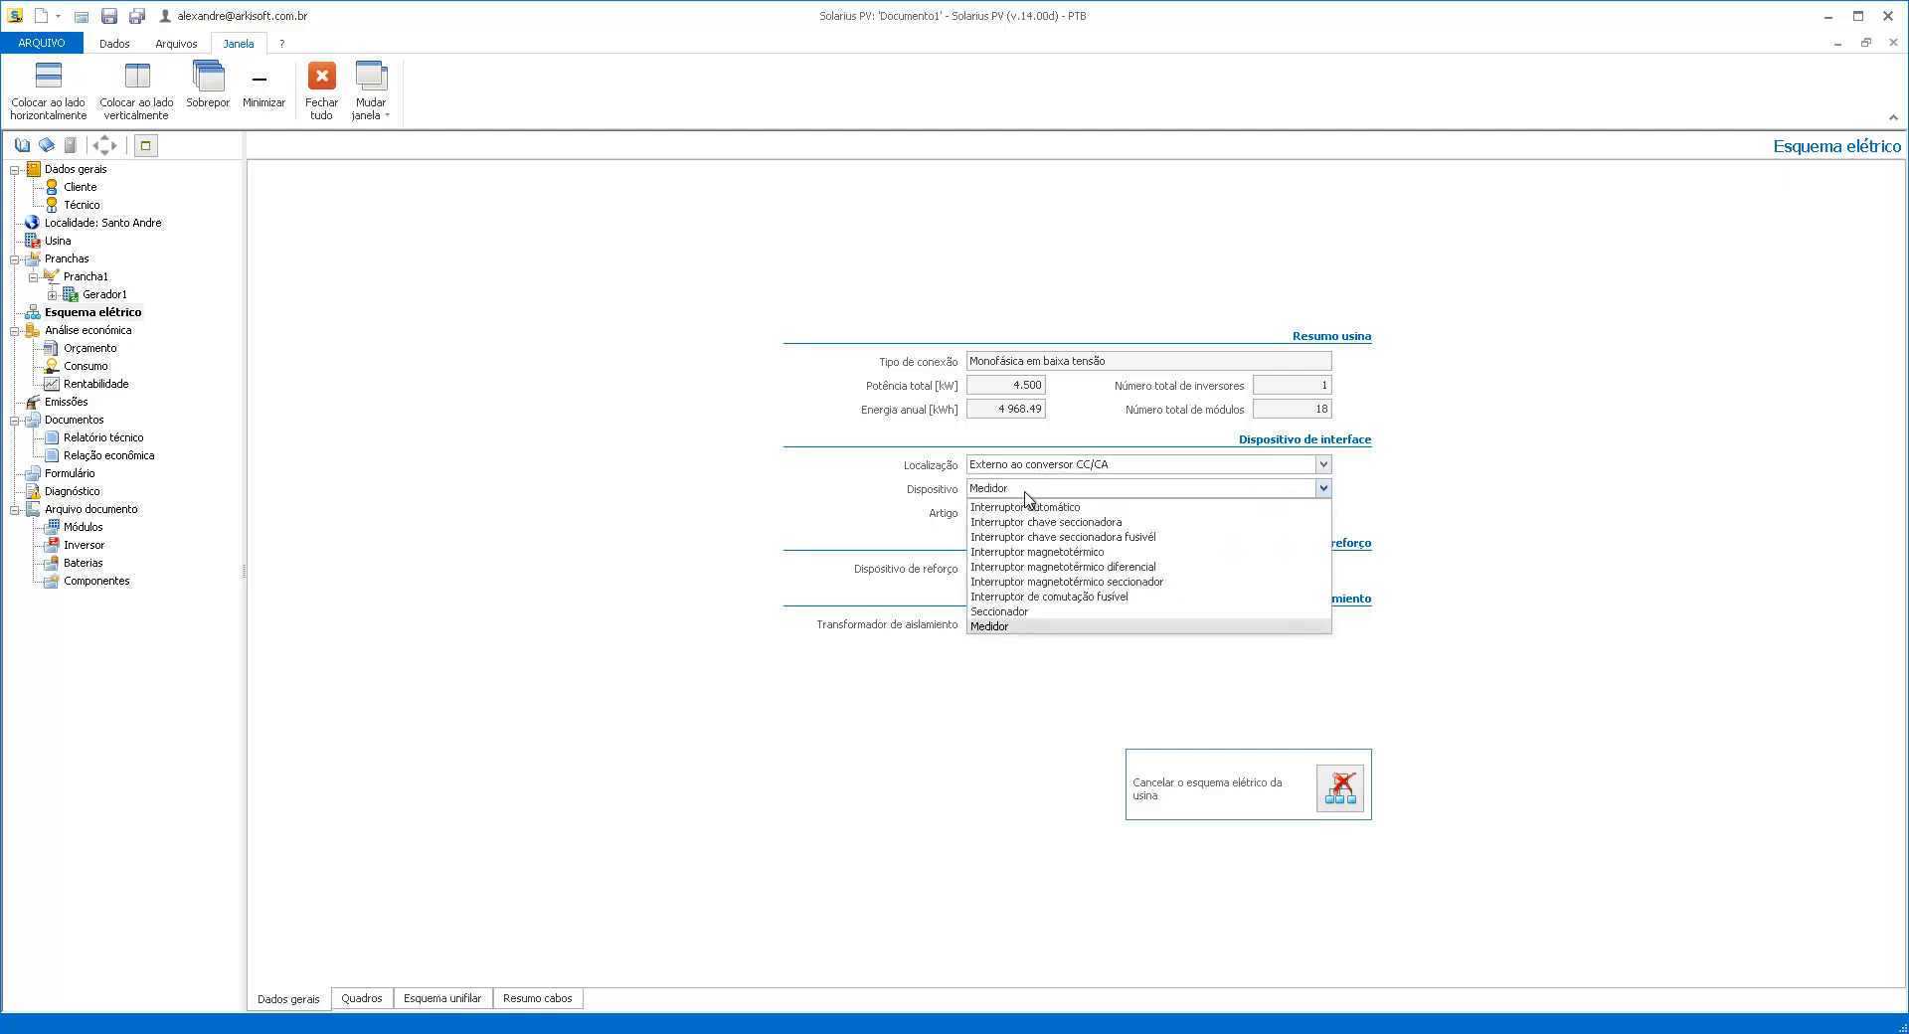
left_click(1027, 492)
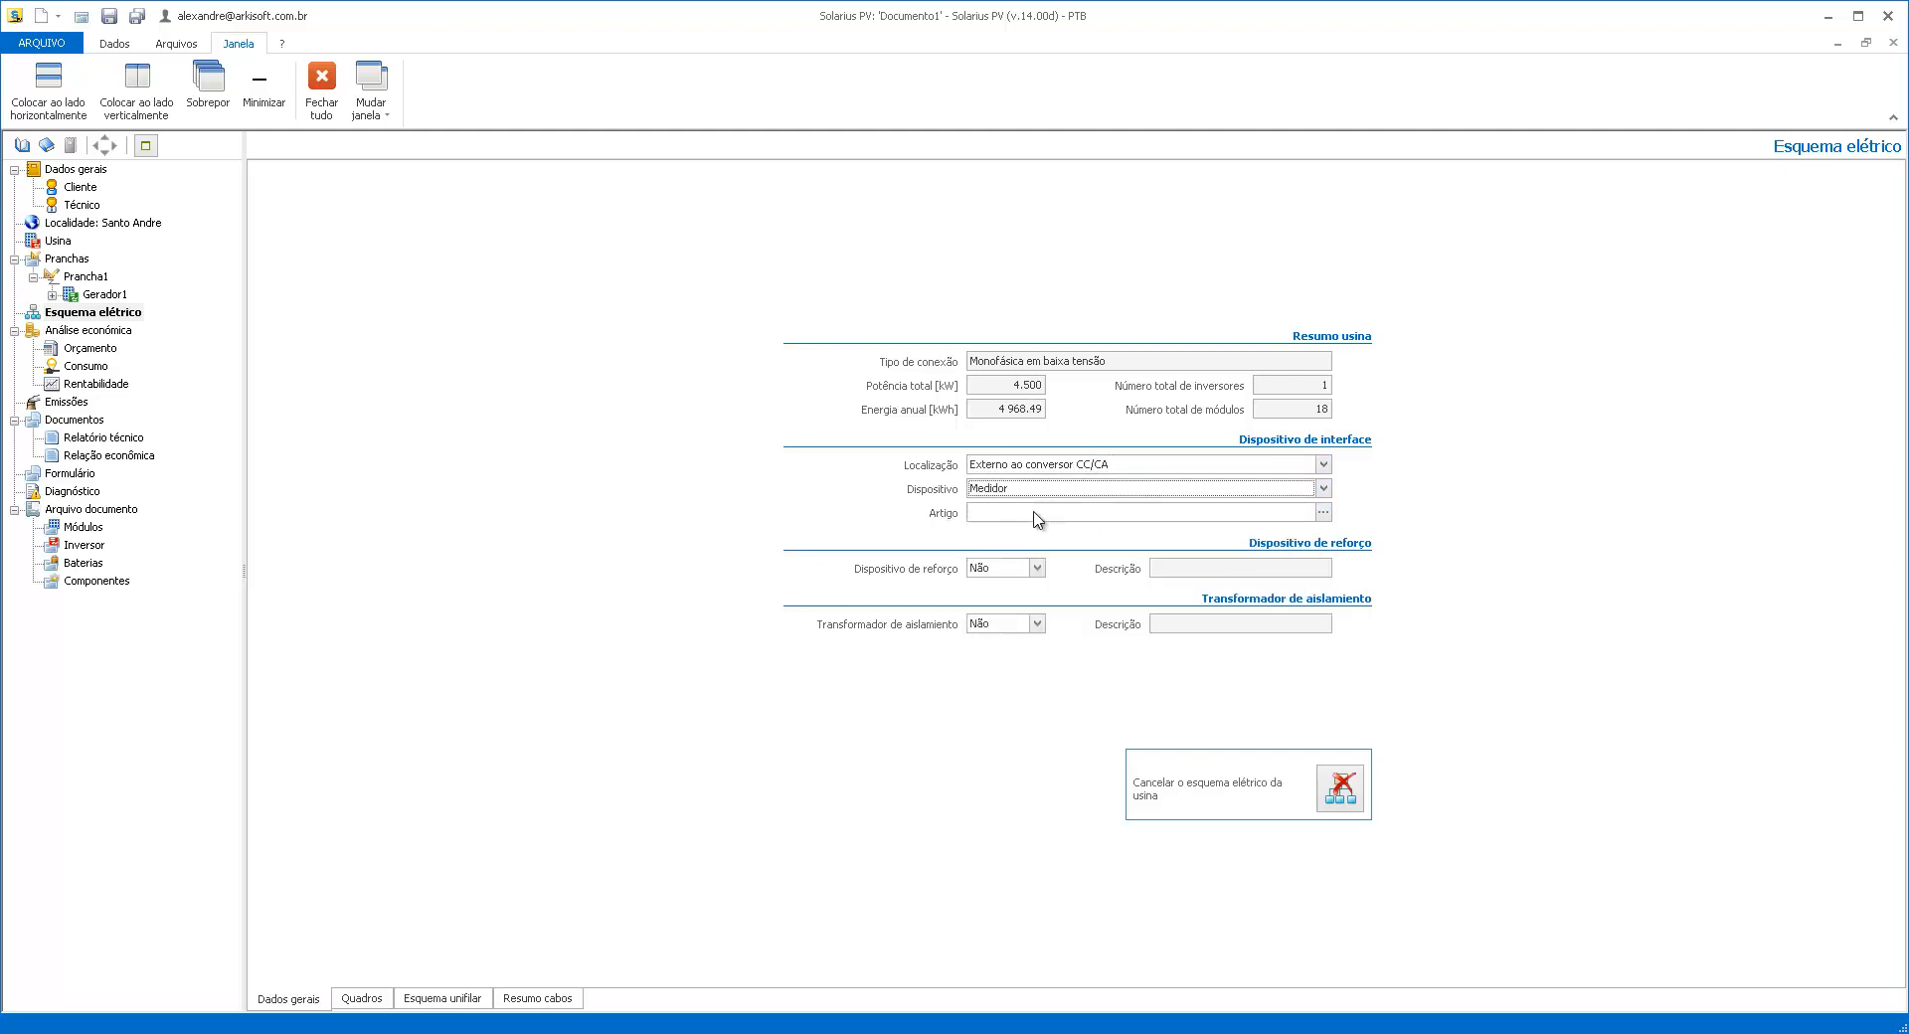
Look through the meter articles for the interface device without choosing one, and open the scheme's Quadros section
left_click(1326, 514)
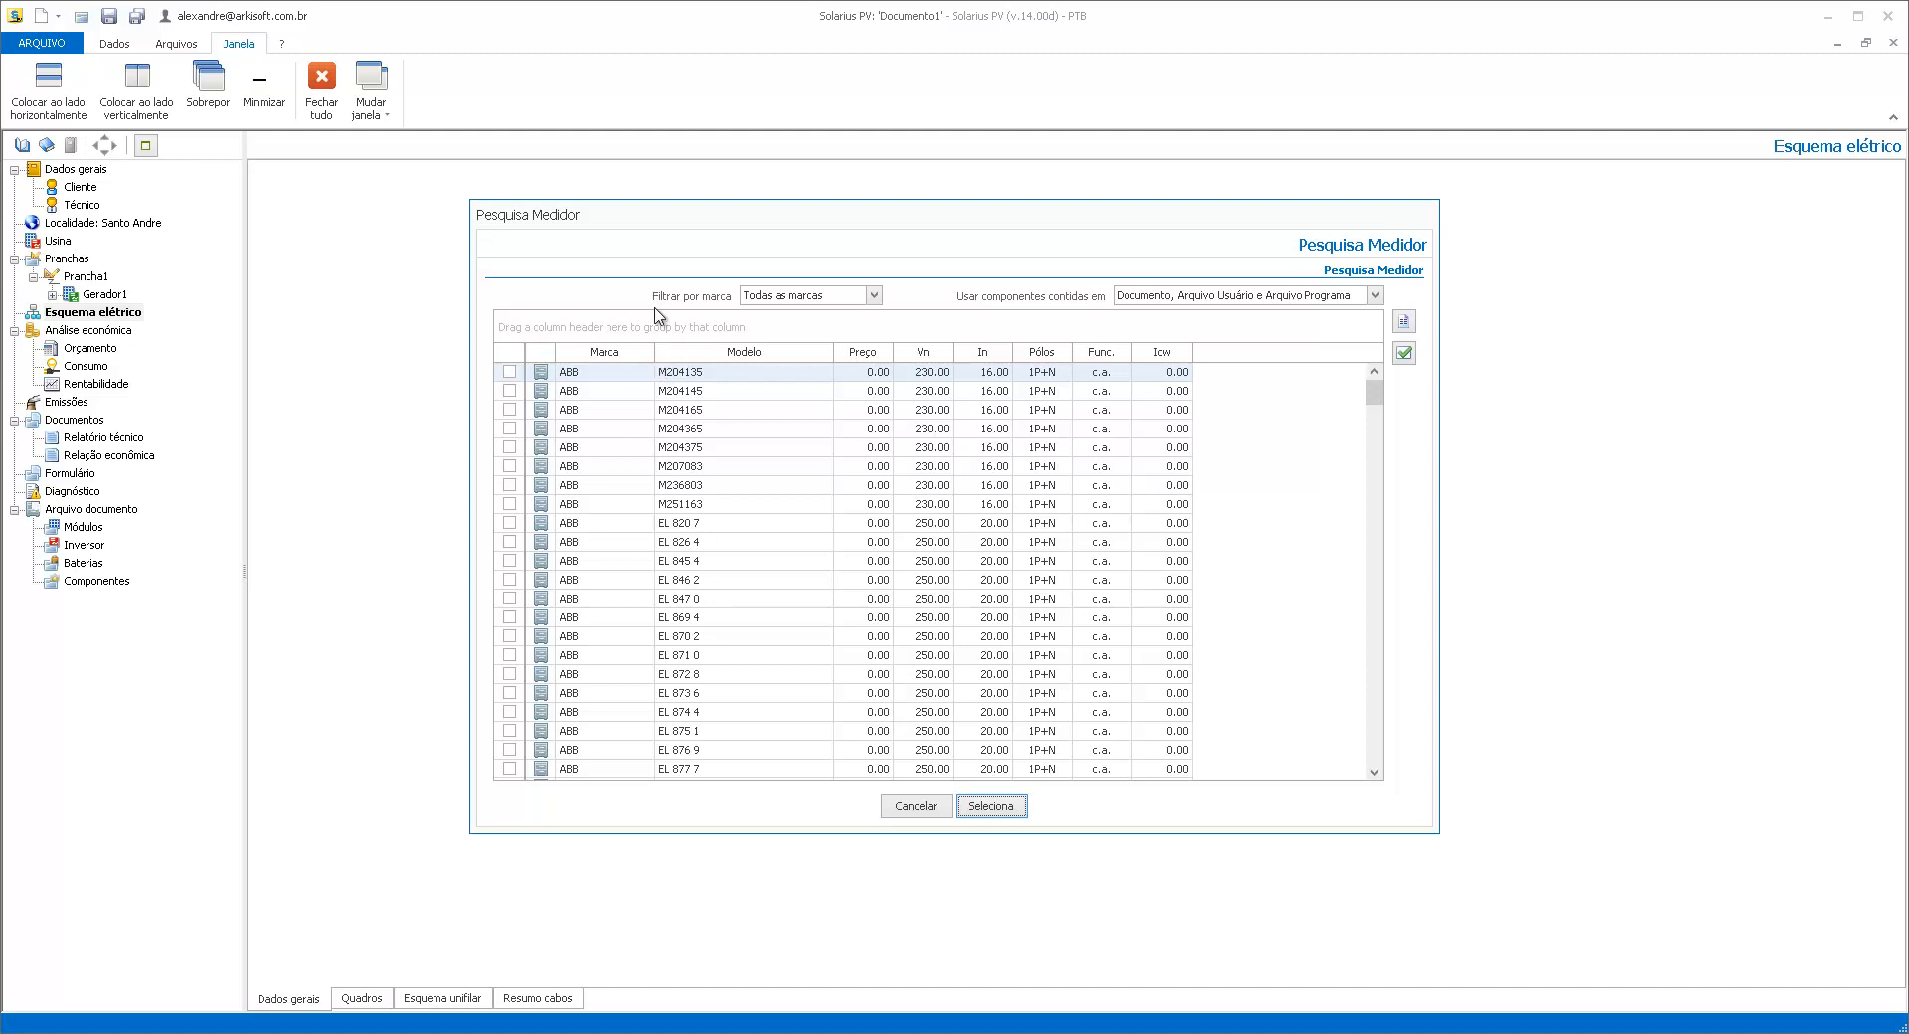
left_click(914, 808)
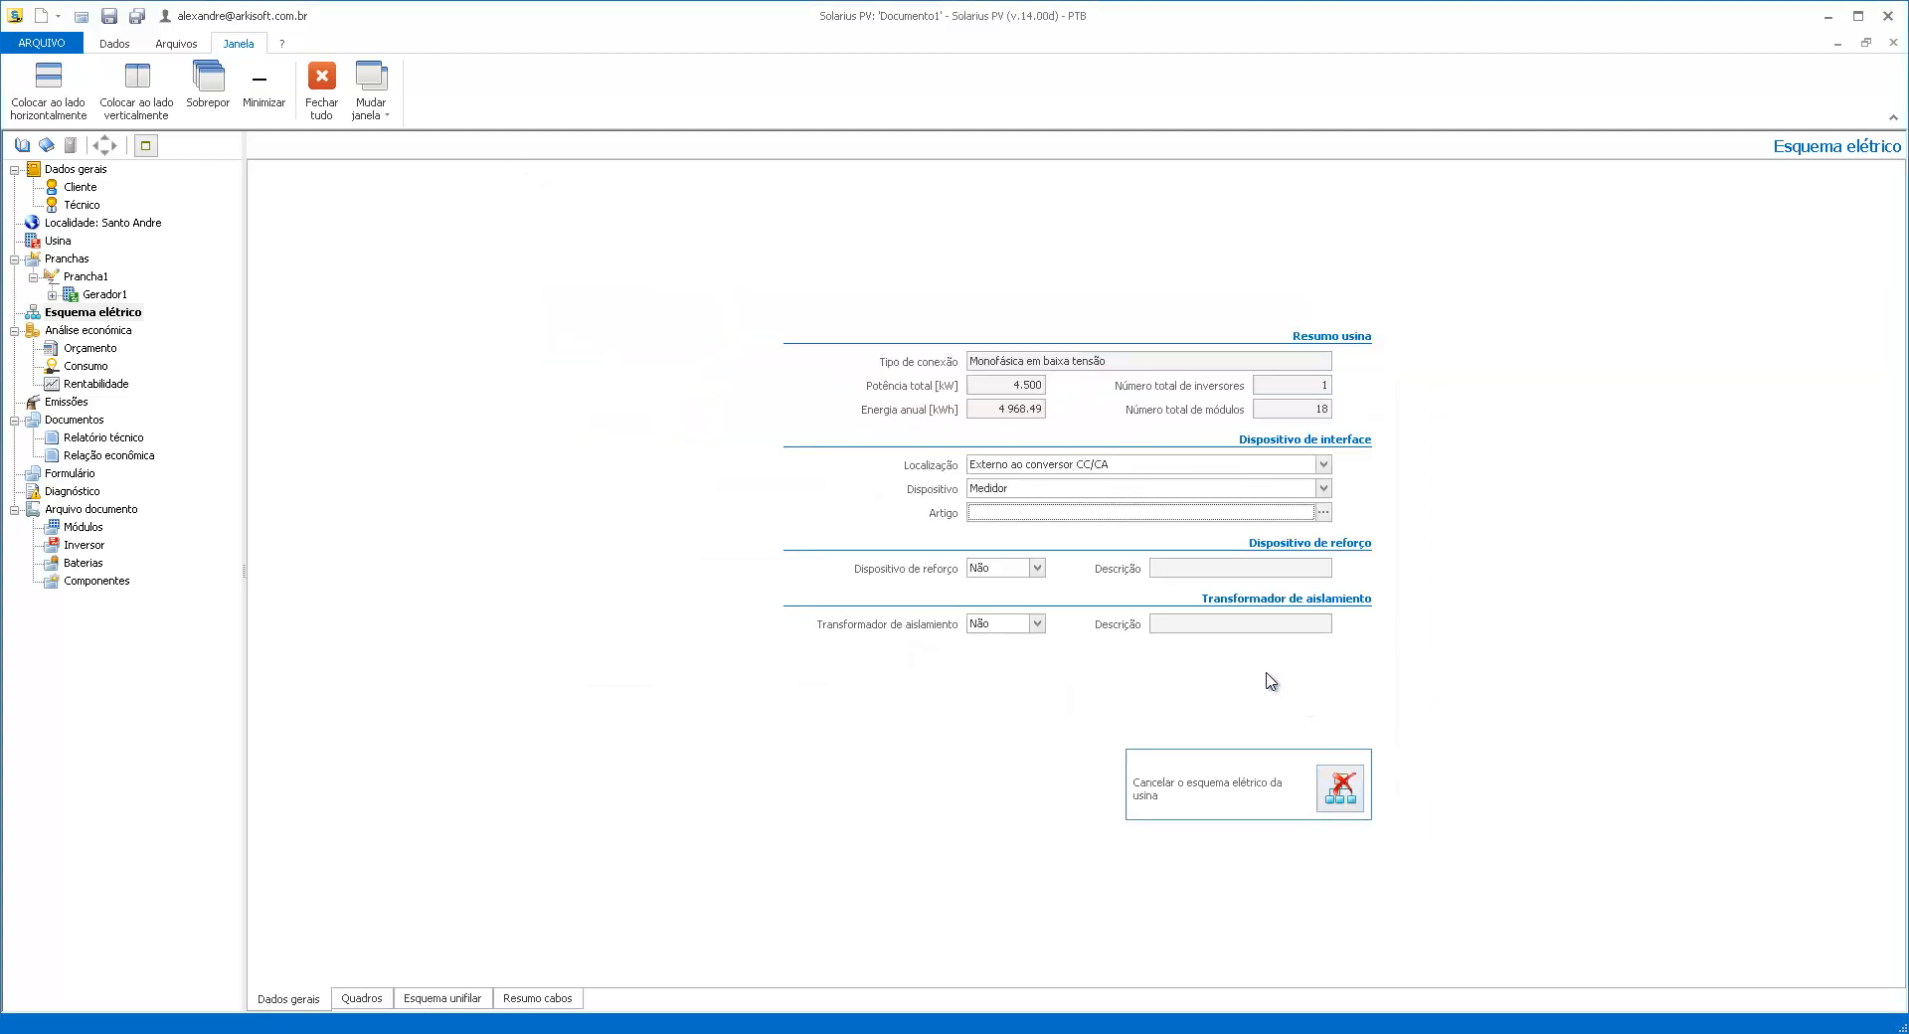
left_click(358, 1000)
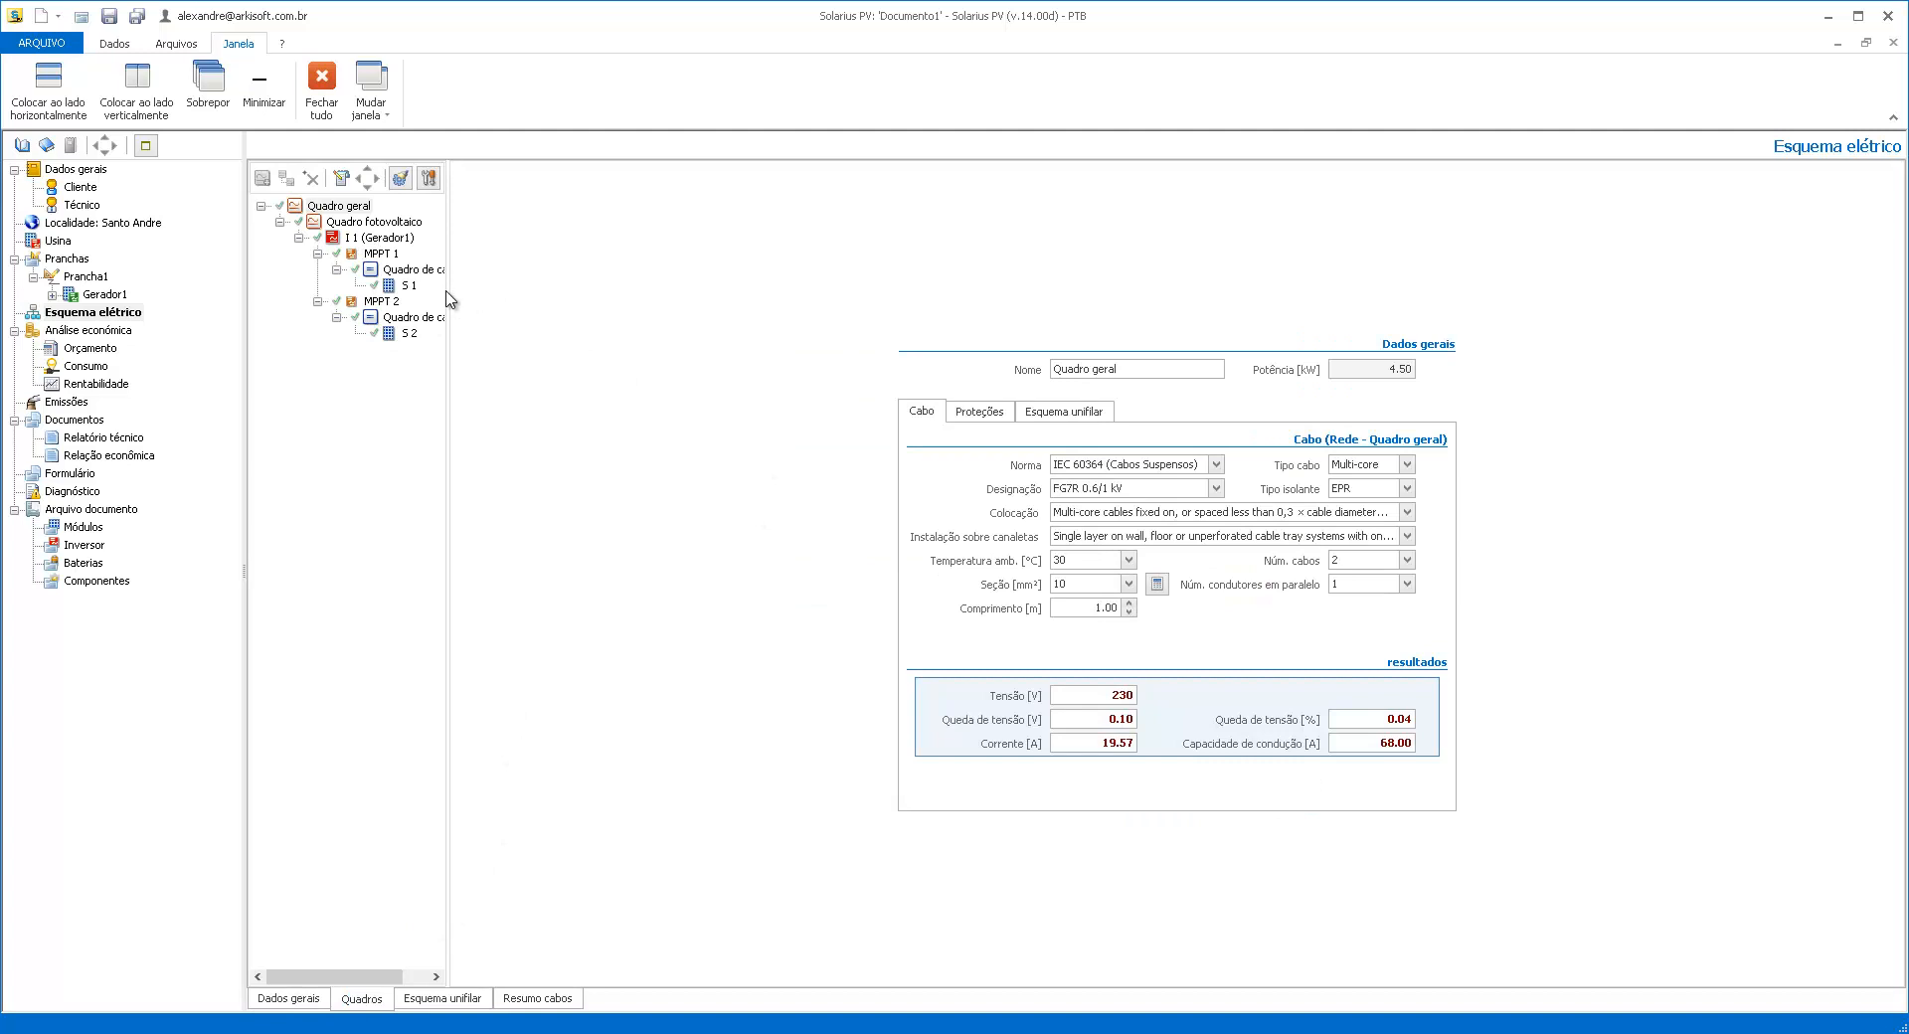
Widen the panel tree and examine the S 2 string, MPPT 2, and the cable, protections and single-line schemes of both field panels
left_click_drag(448, 290, 537, 294)
left_click(406, 287)
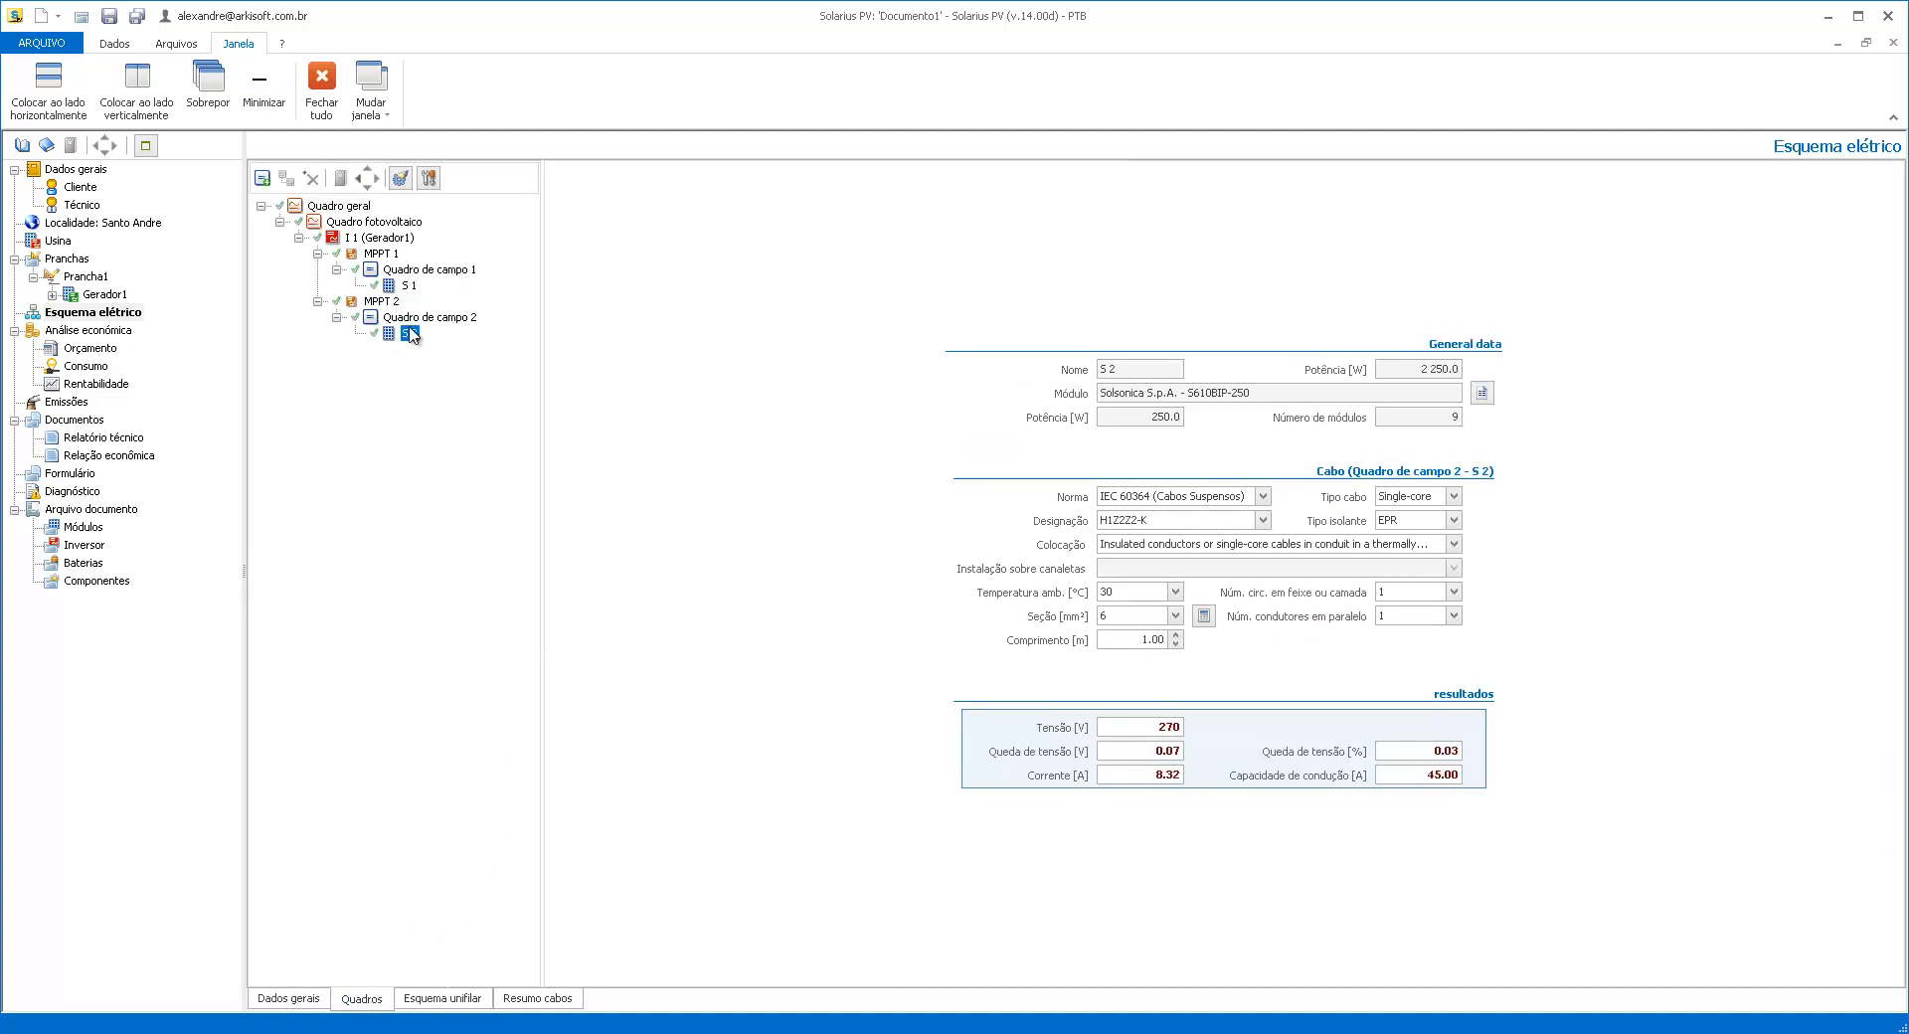
left_click(407, 318)
left_click(381, 301)
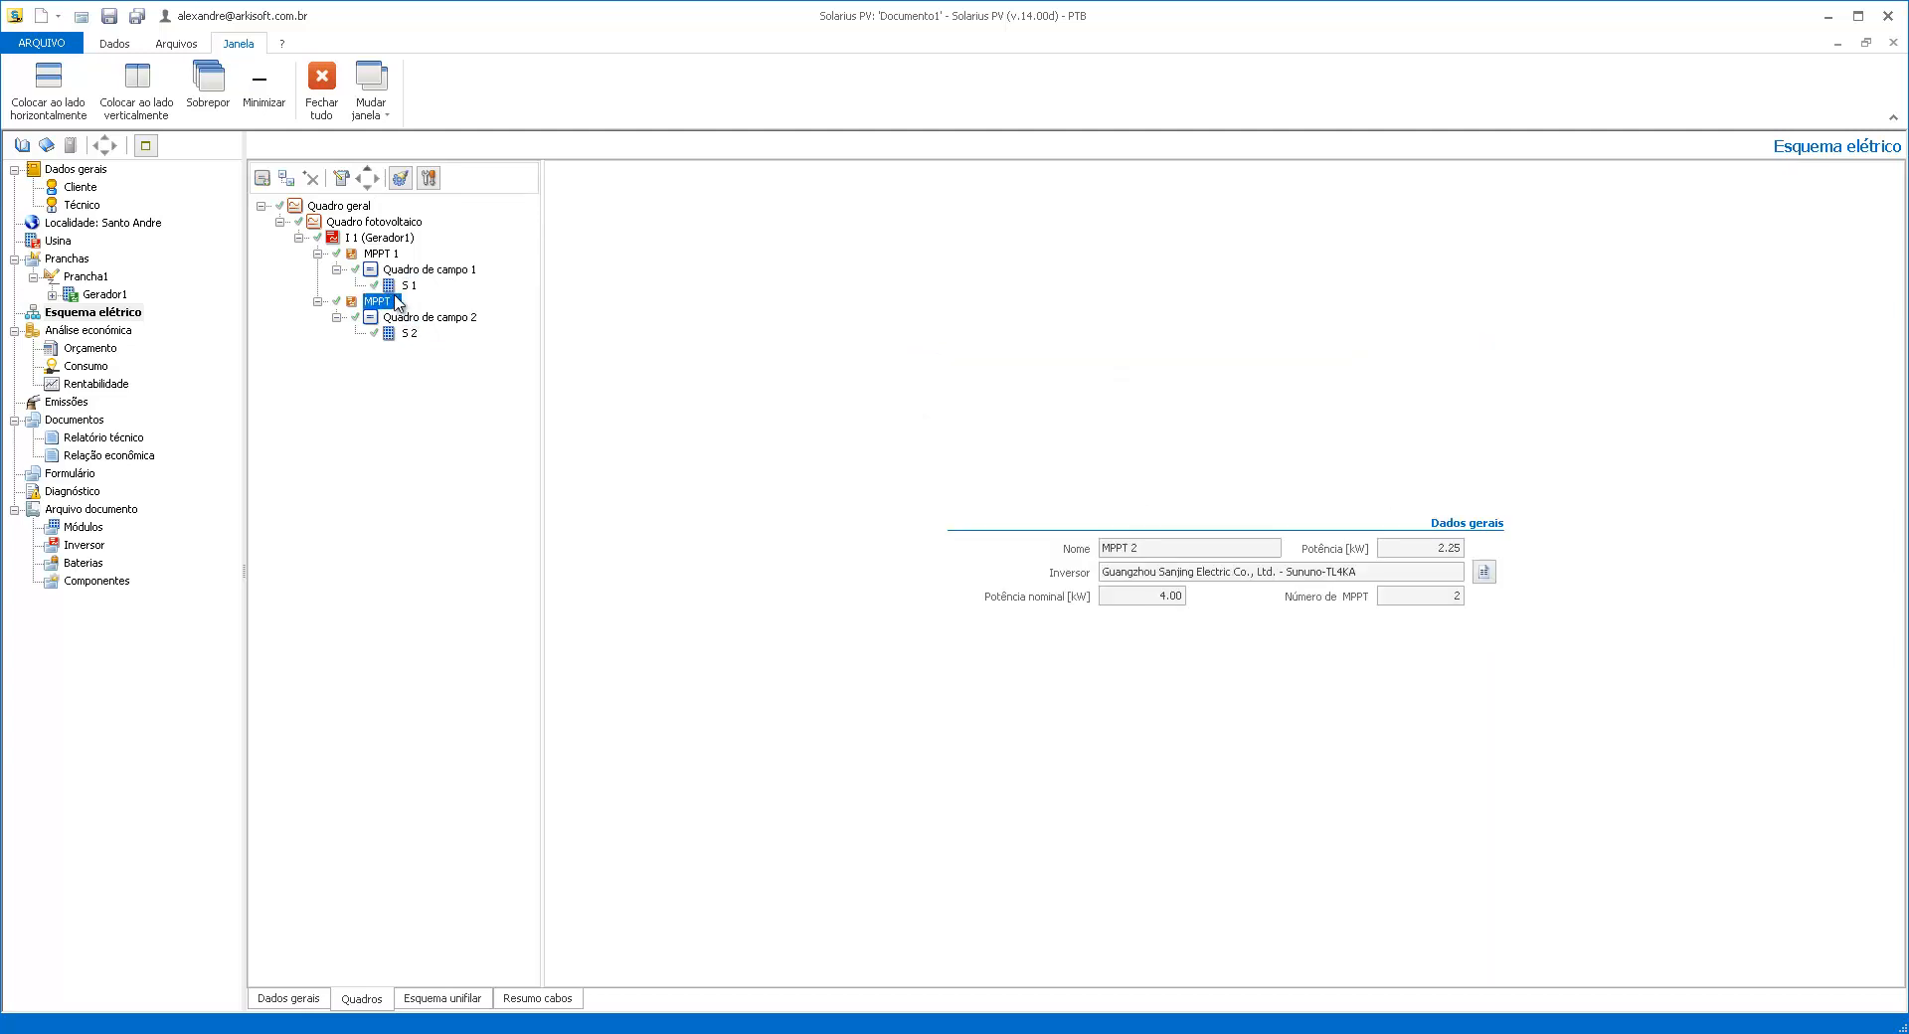
left_click(428, 269)
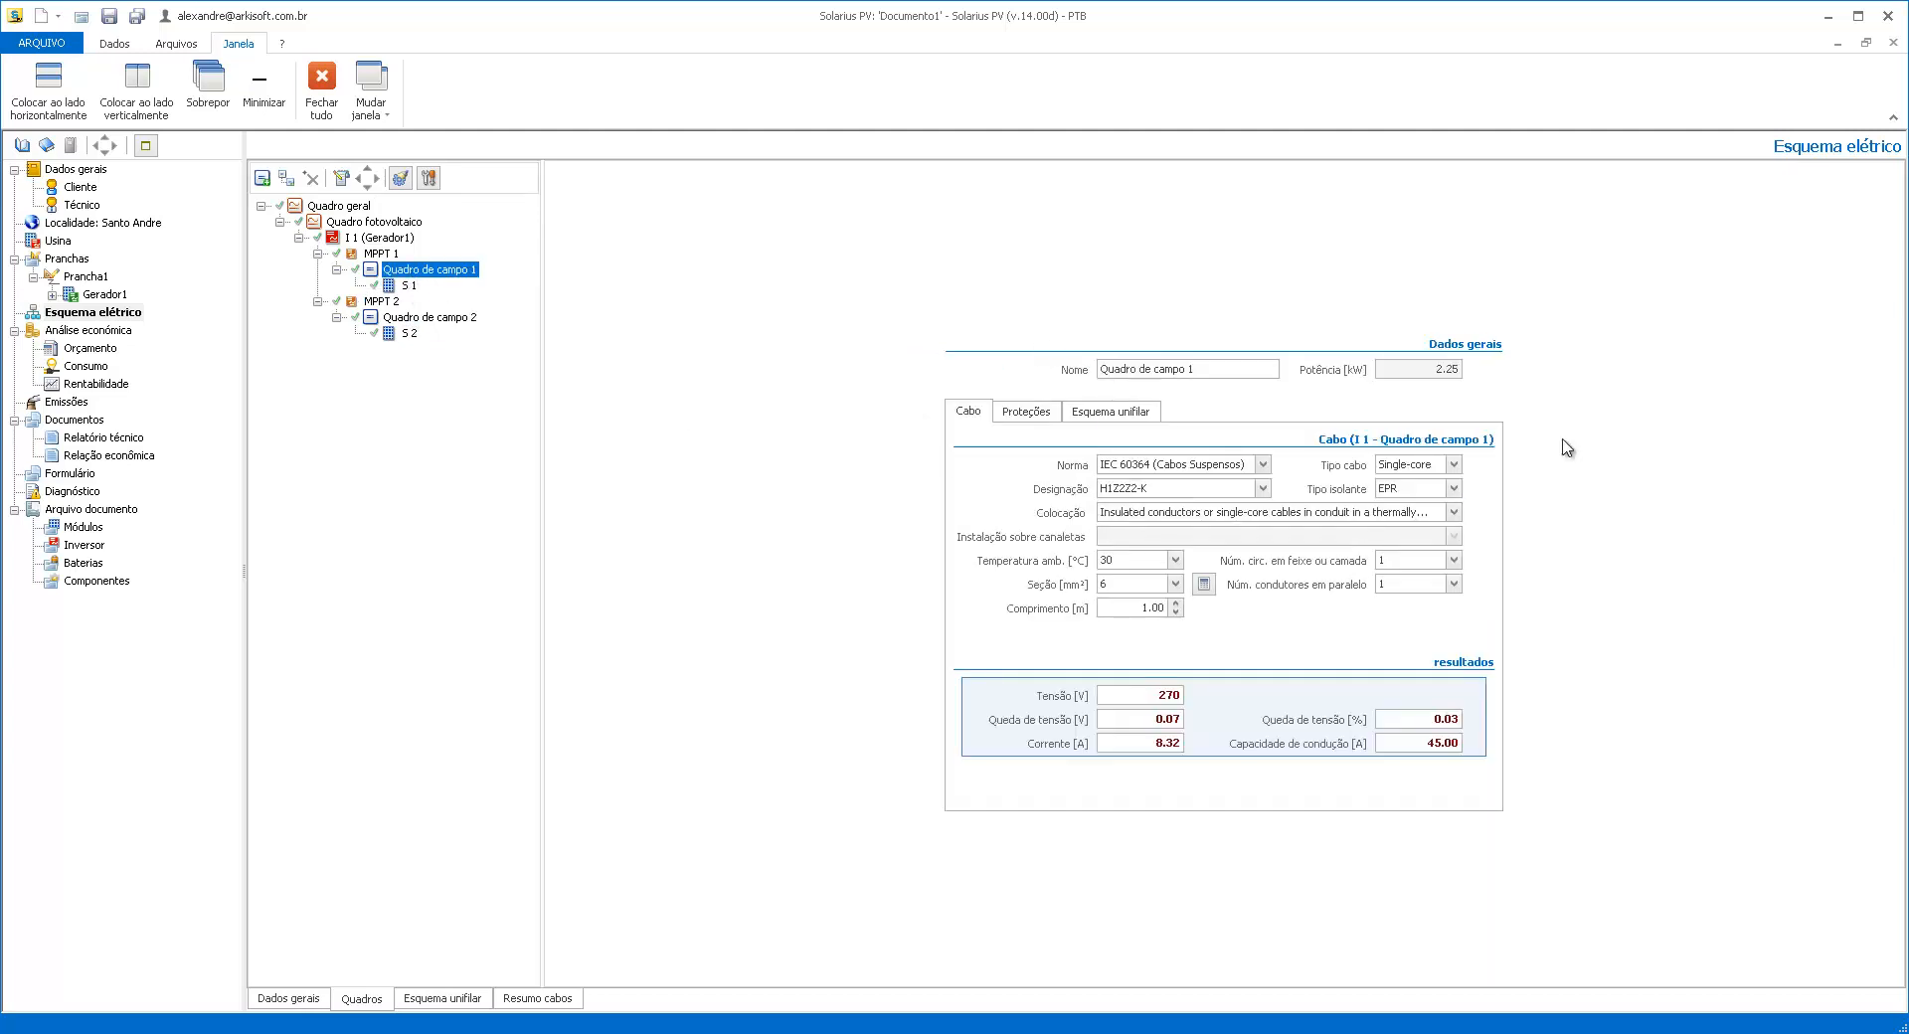
left_click(1030, 412)
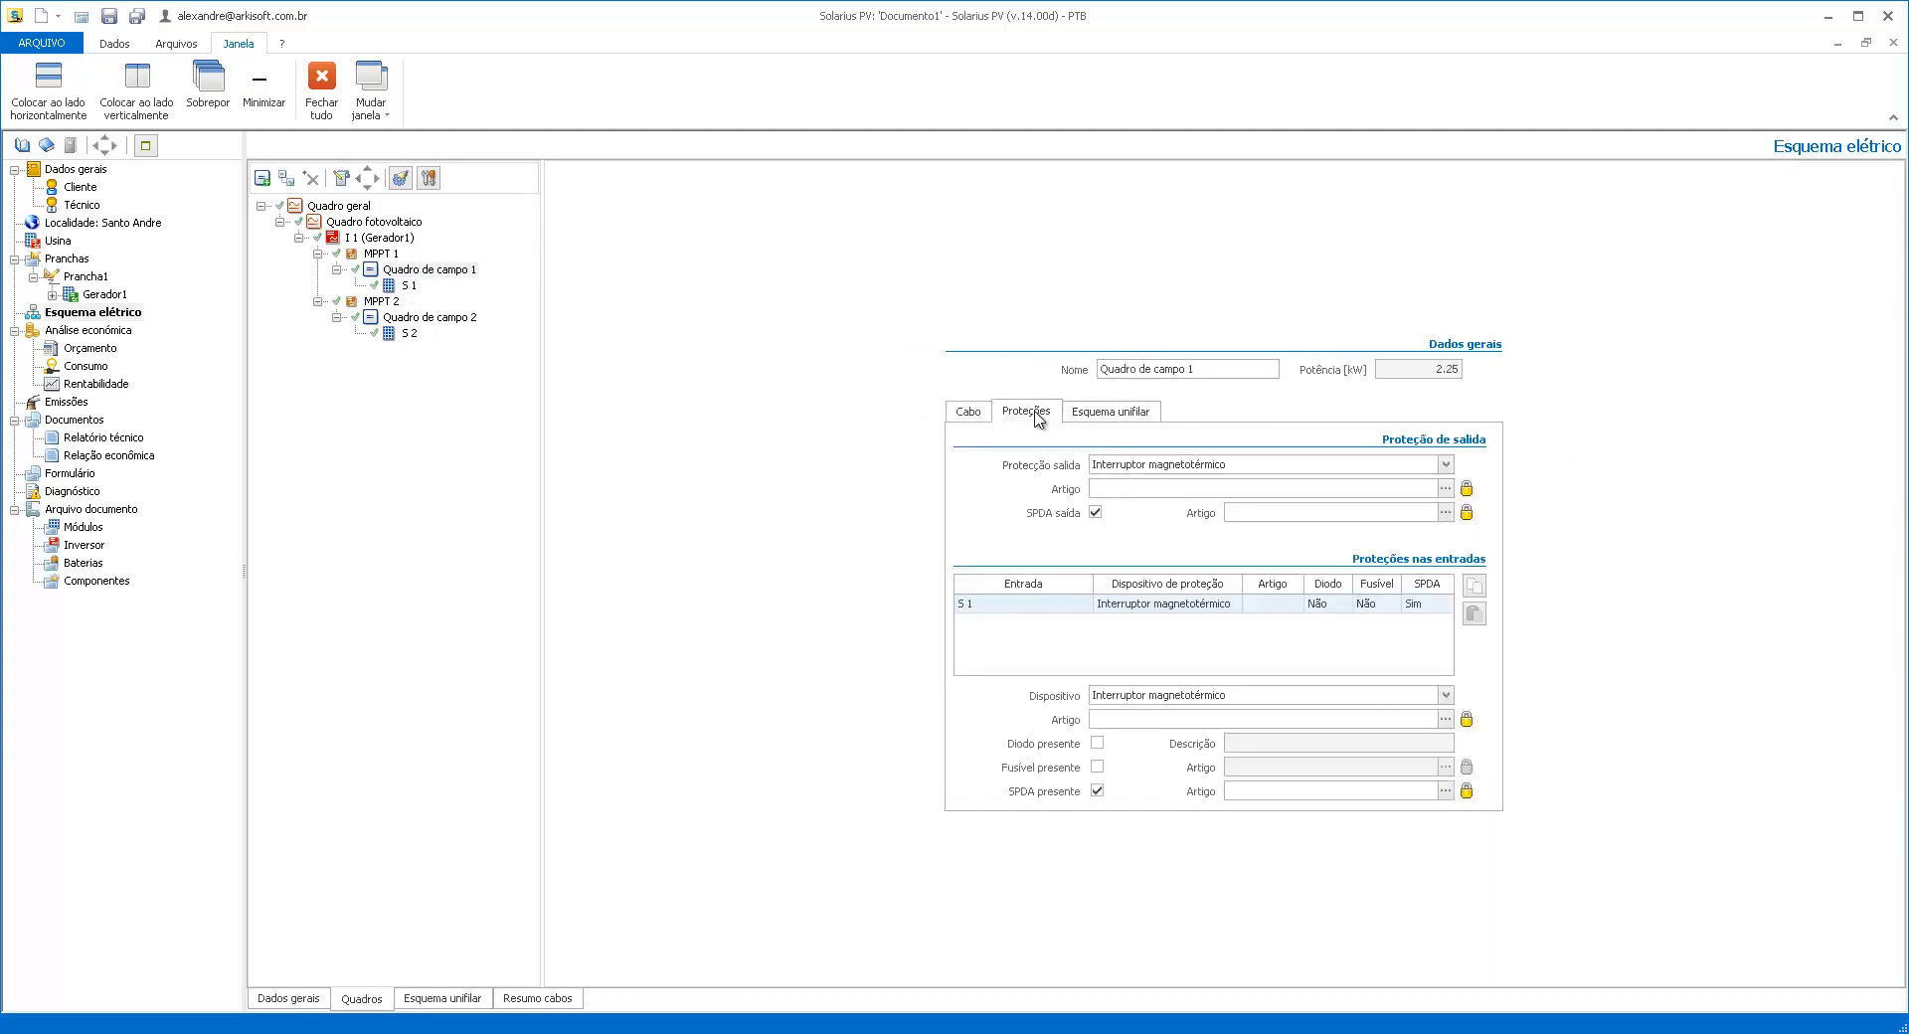
left_click(1114, 412)
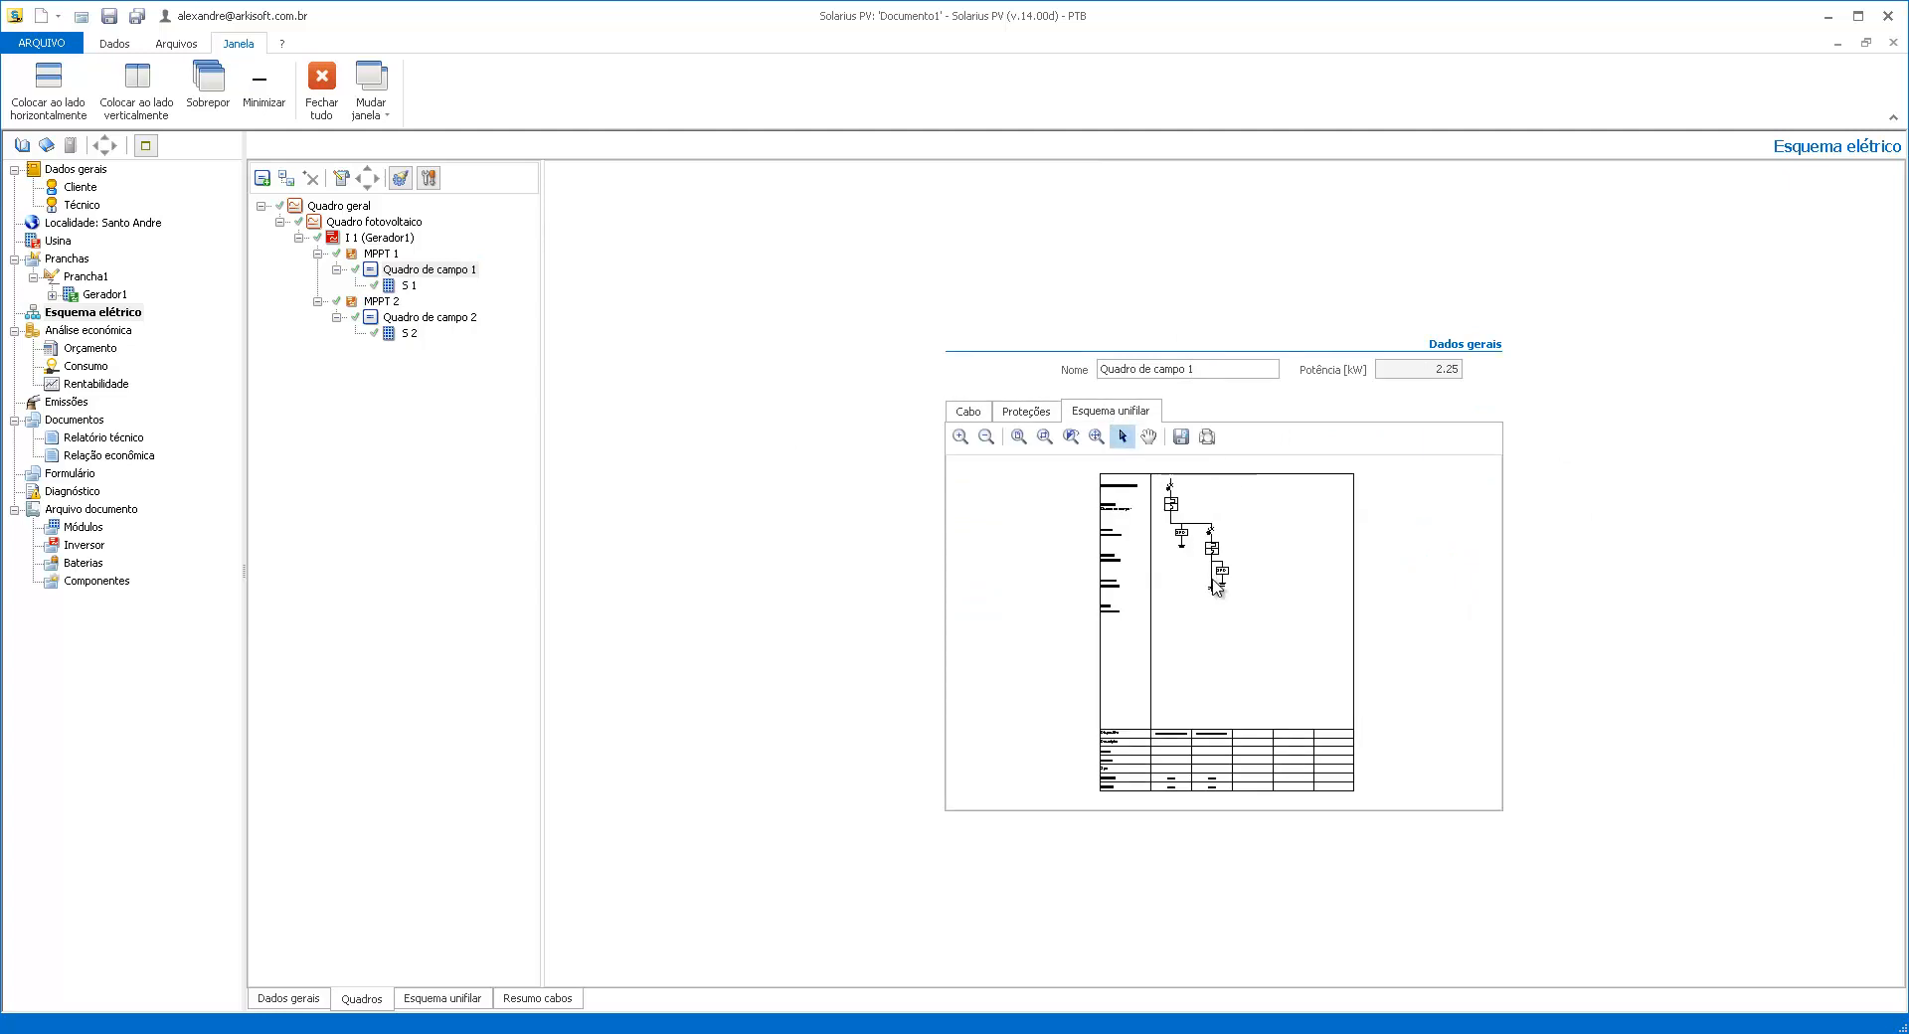
left_click(450, 316)
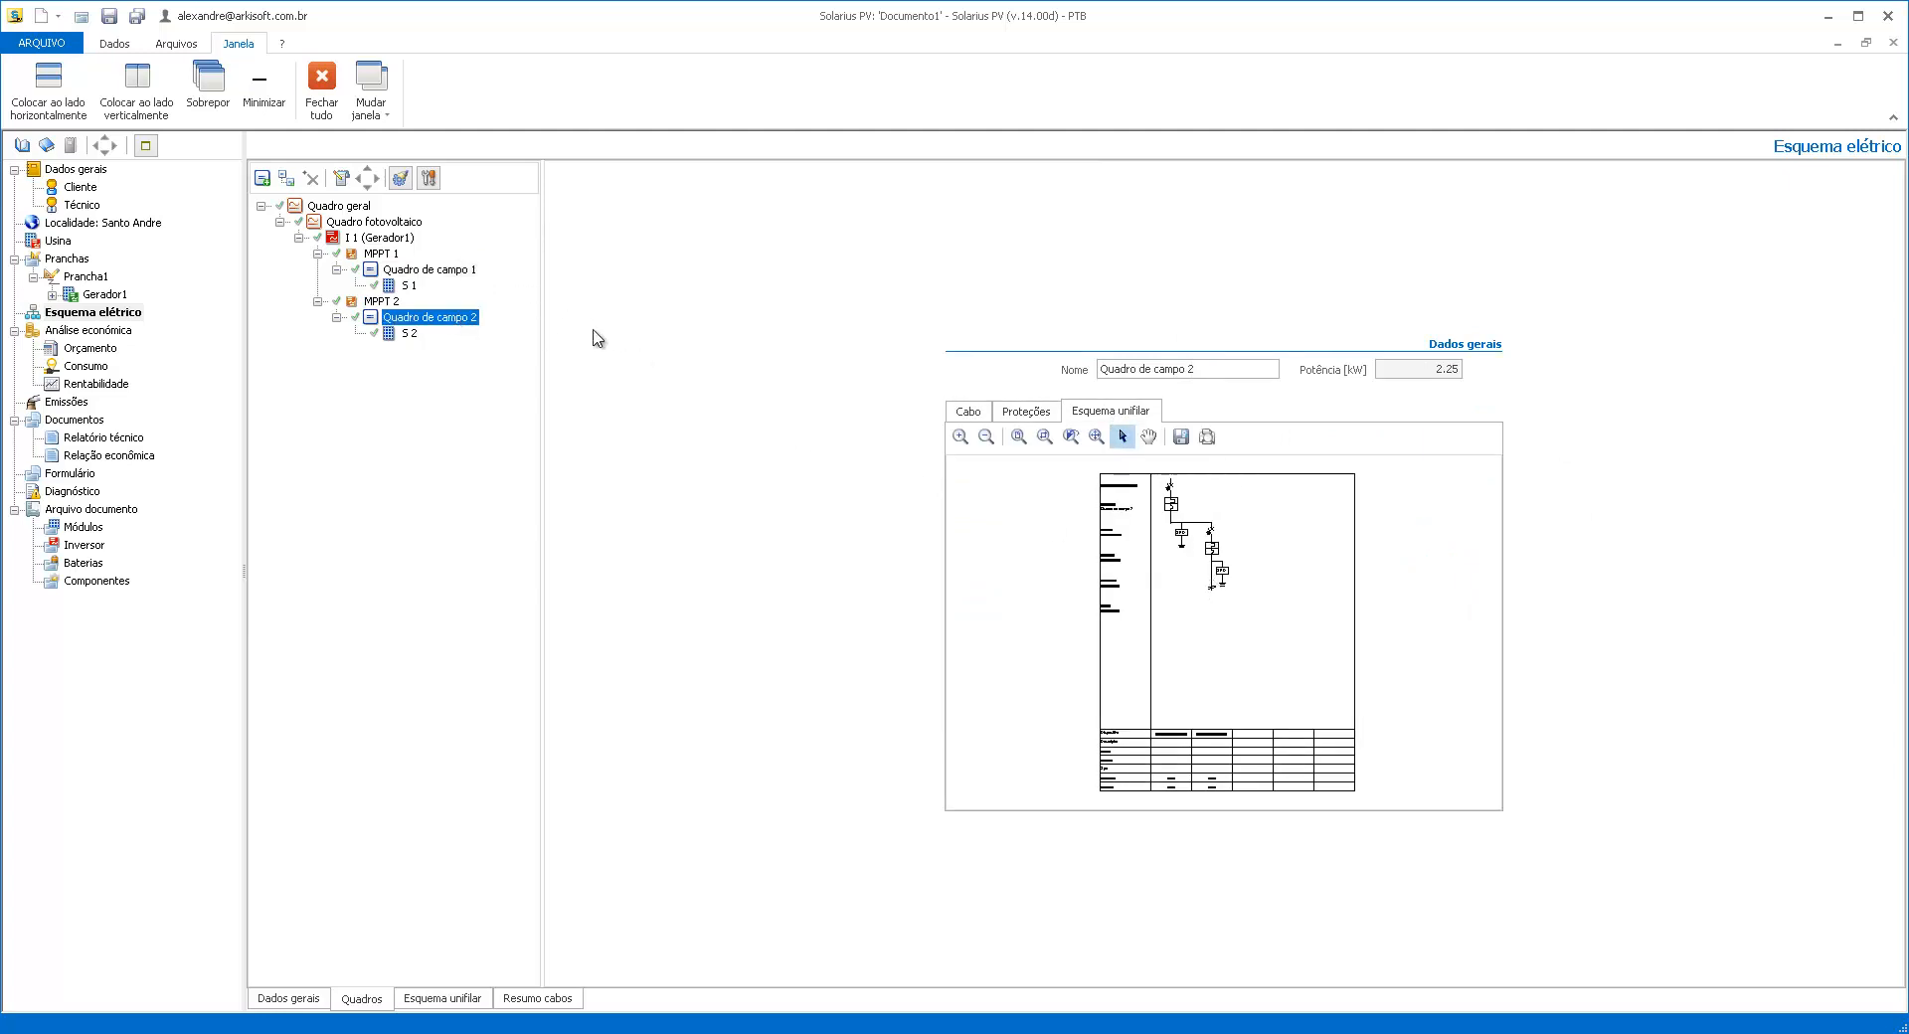
View the plant's overall single-line diagram and check its sheet formats and drawing options without changing them
left_click(443, 998)
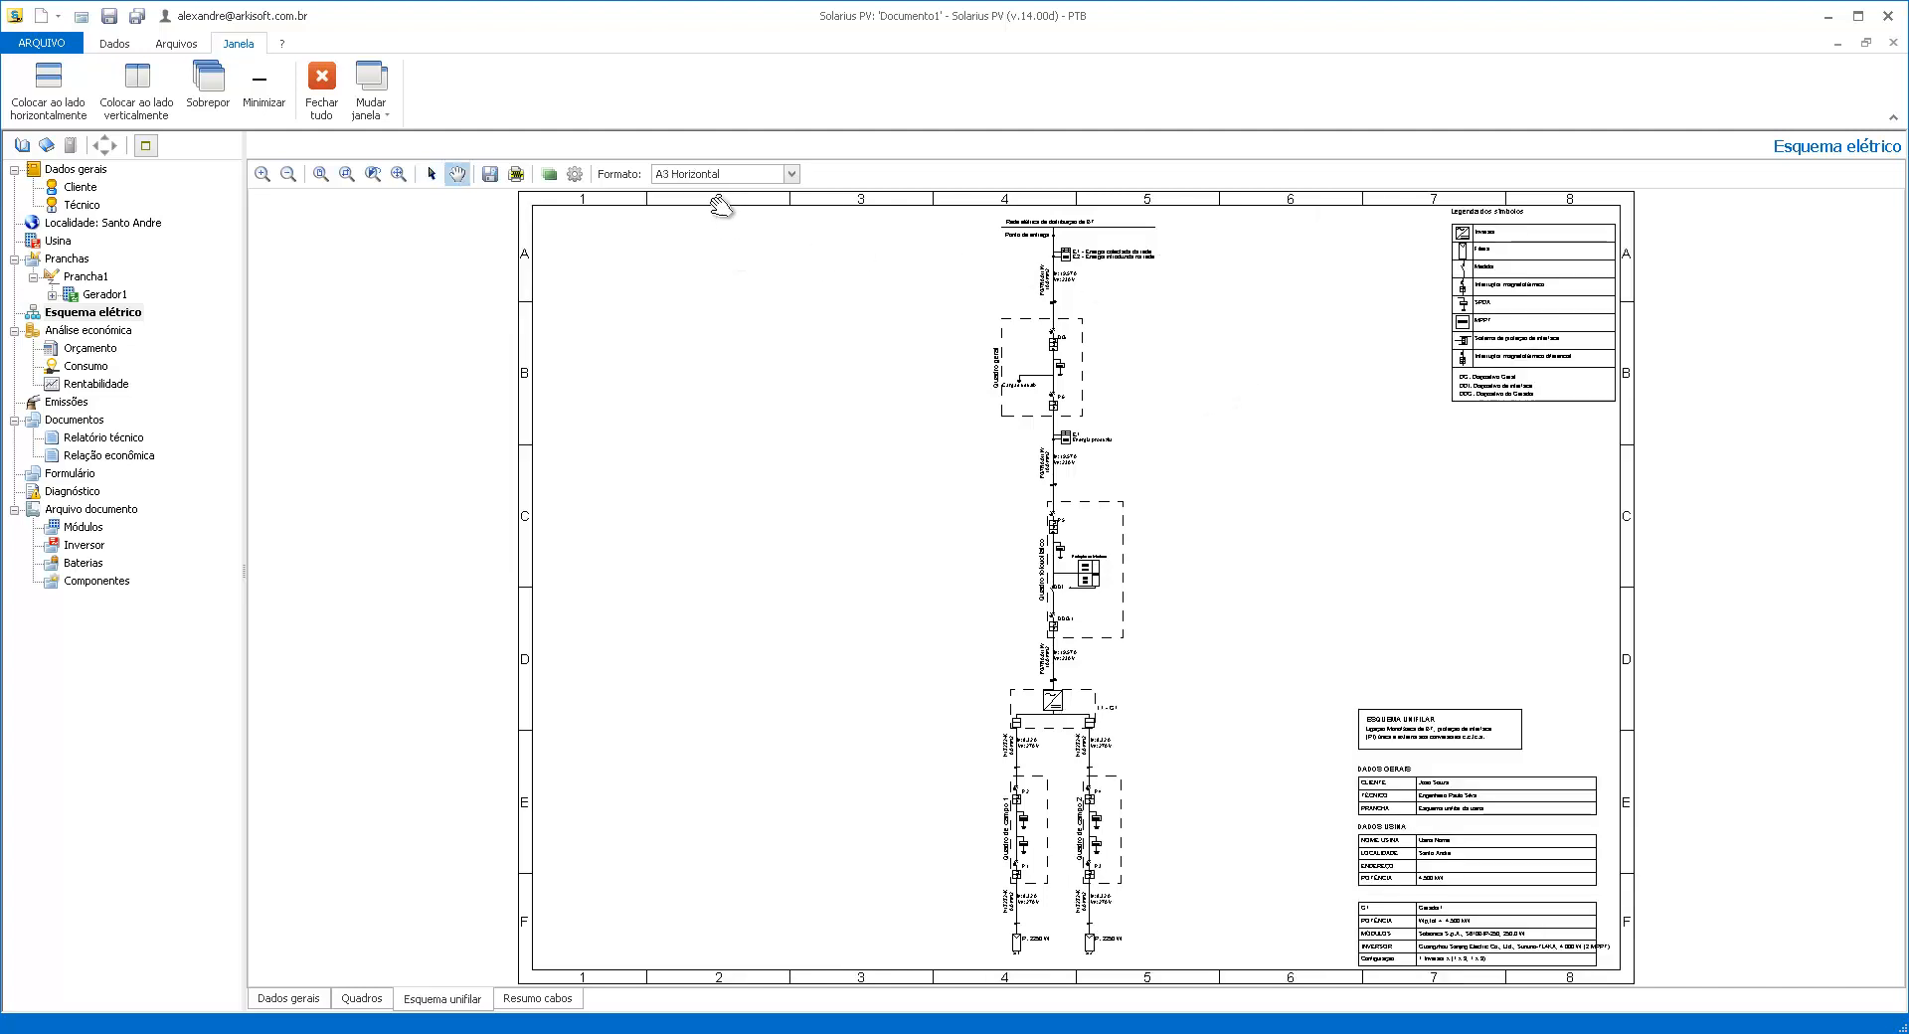
left_click(741, 179)
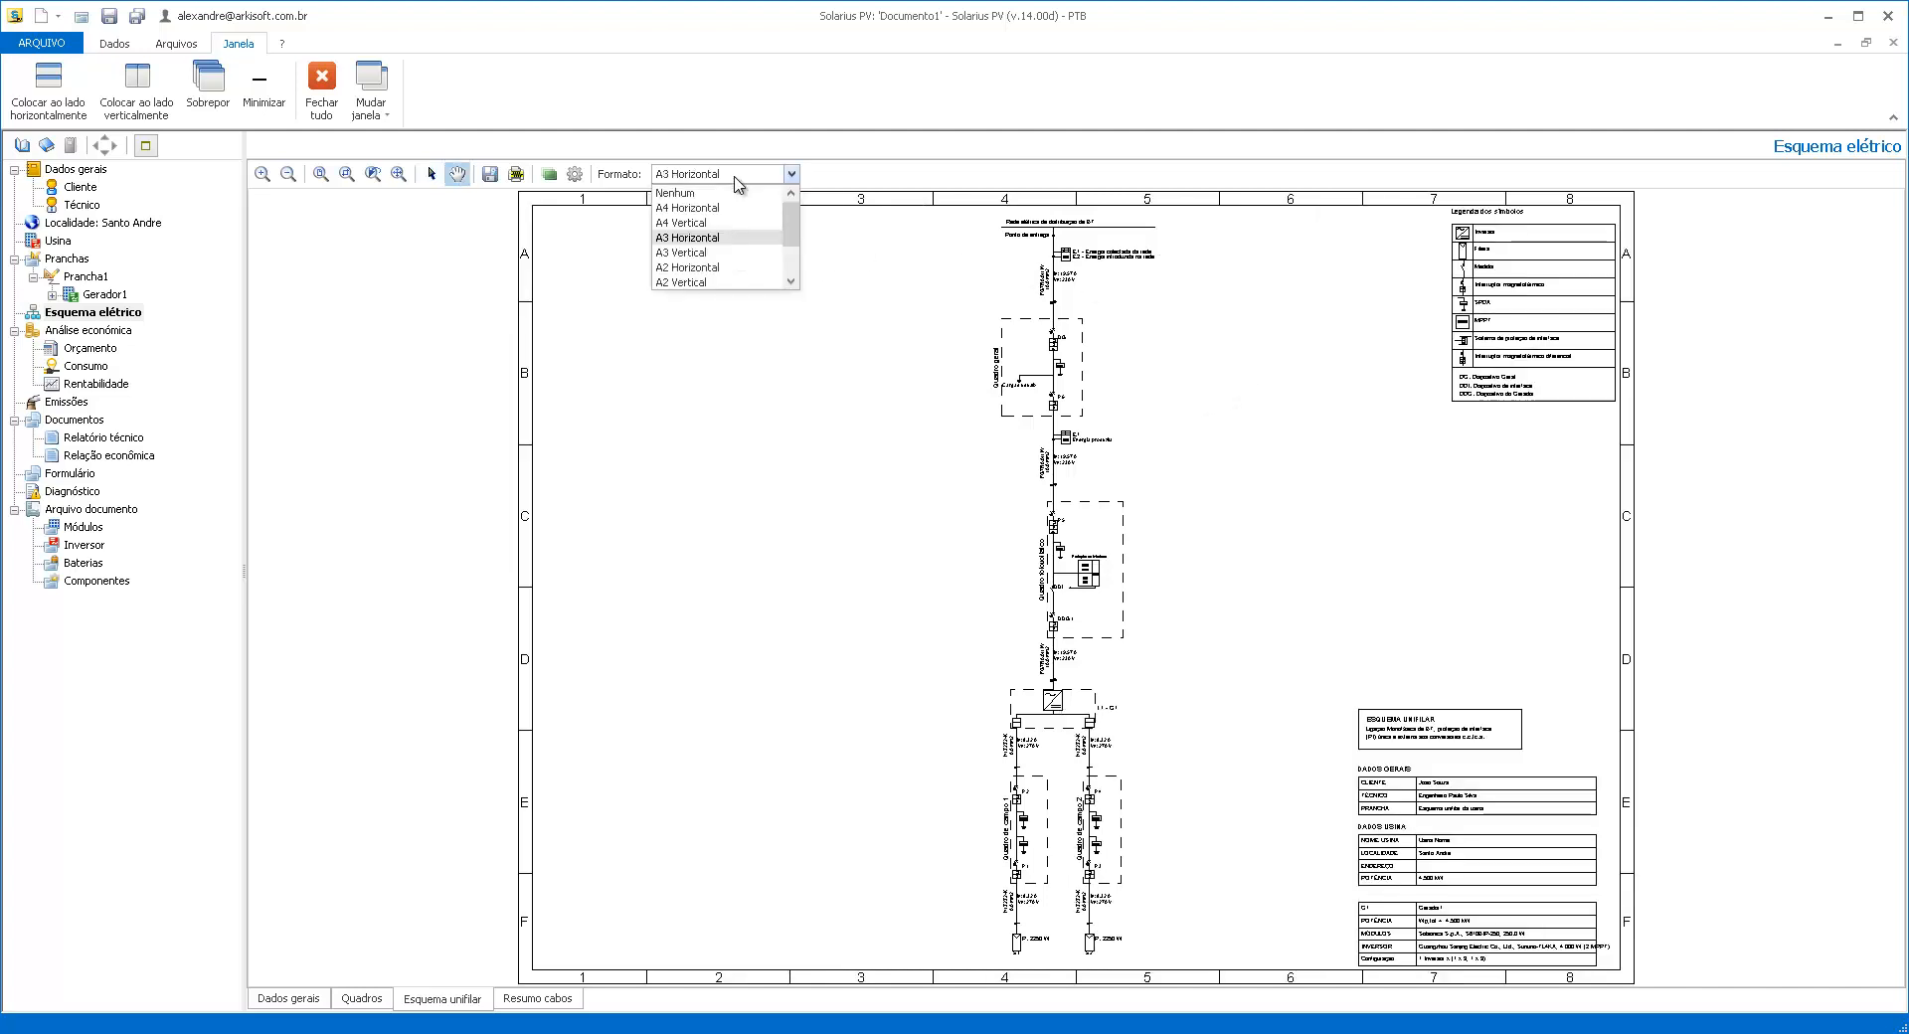
left_click(741, 181)
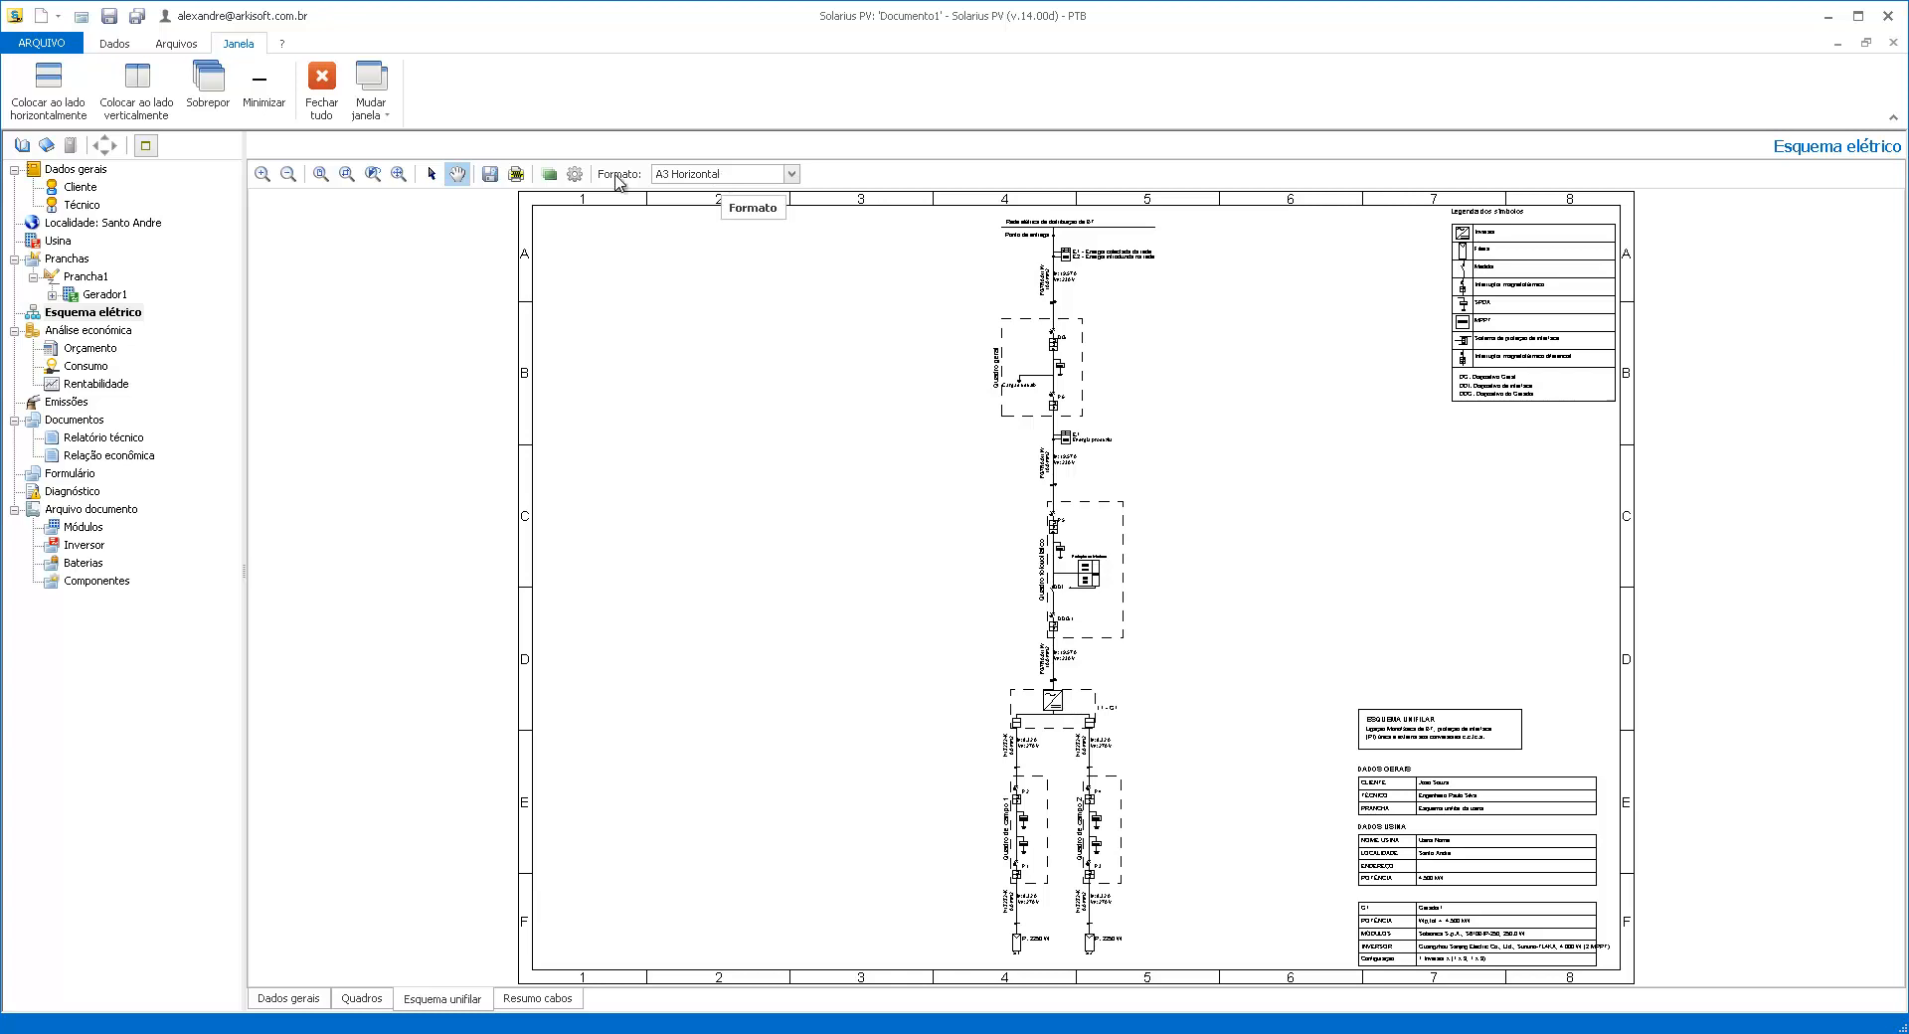
left_click(575, 174)
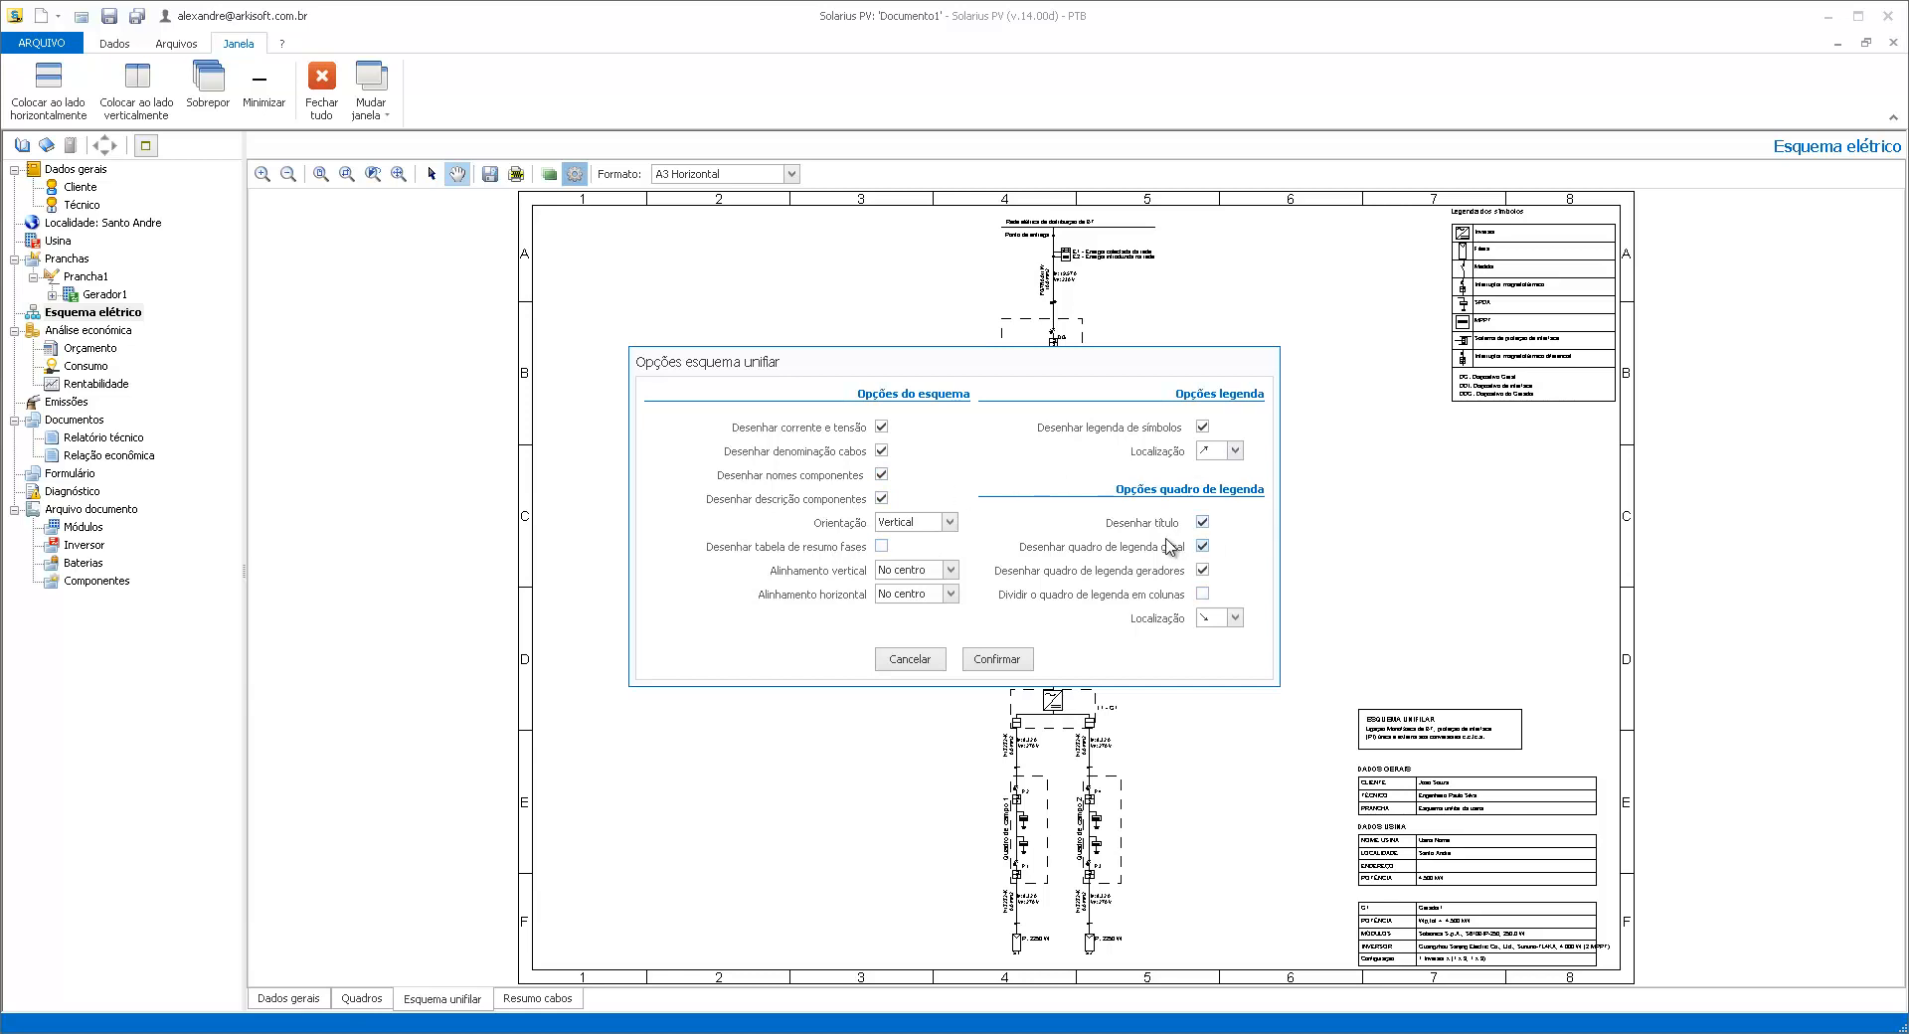
left_click(927, 664)
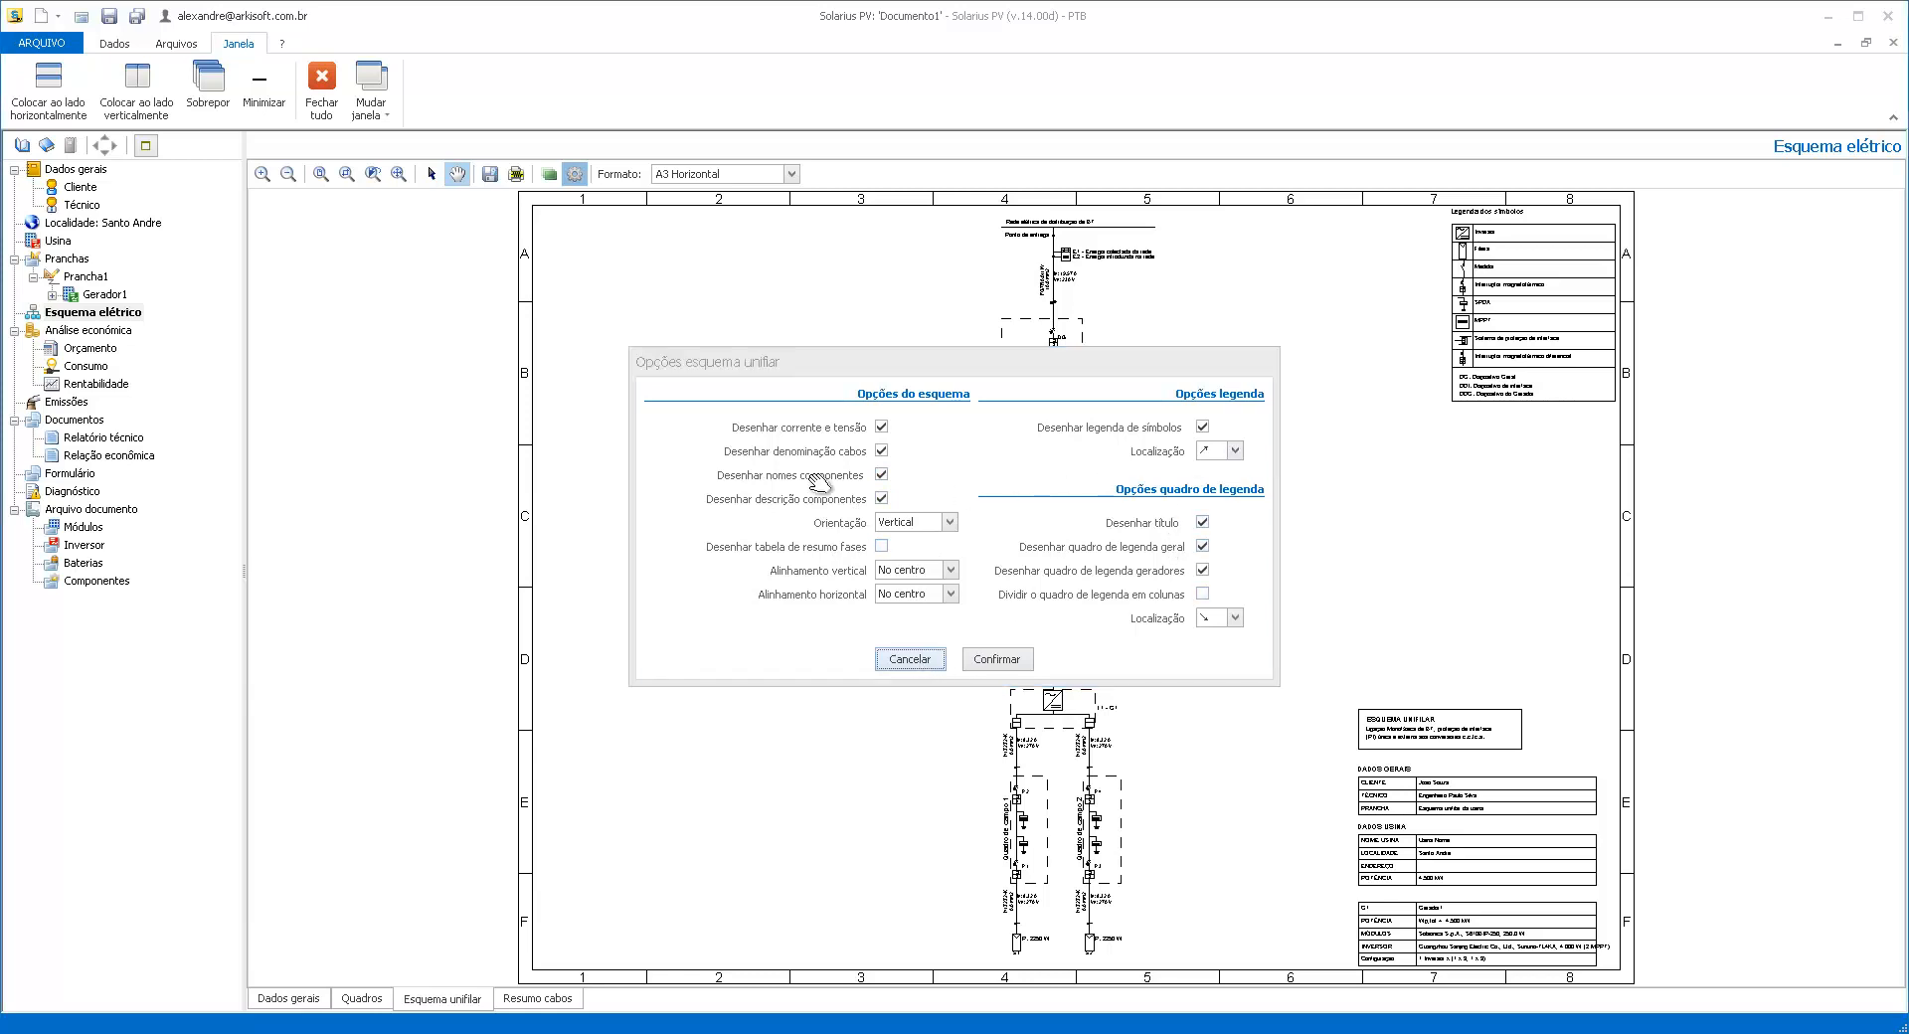
Set the single-line diagram's sheet format to A4 Vertical
left_click(701, 182)
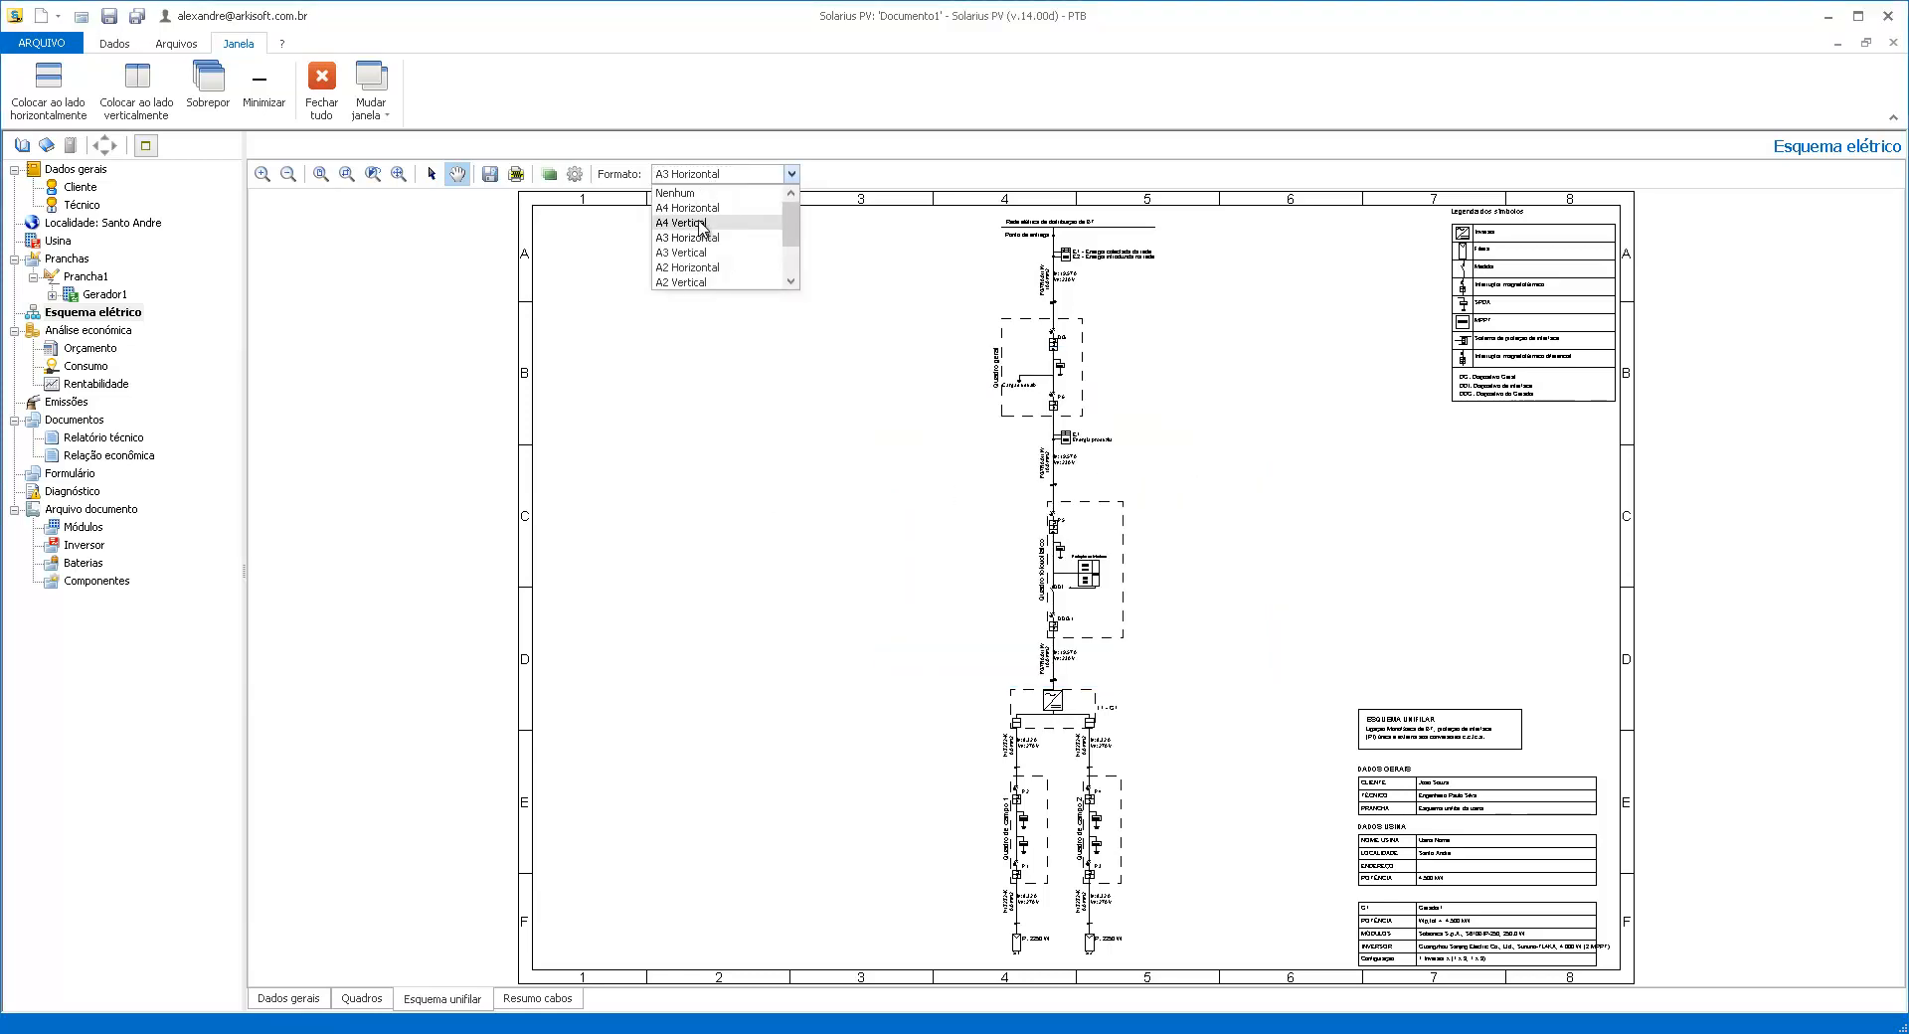
left_click(699, 217)
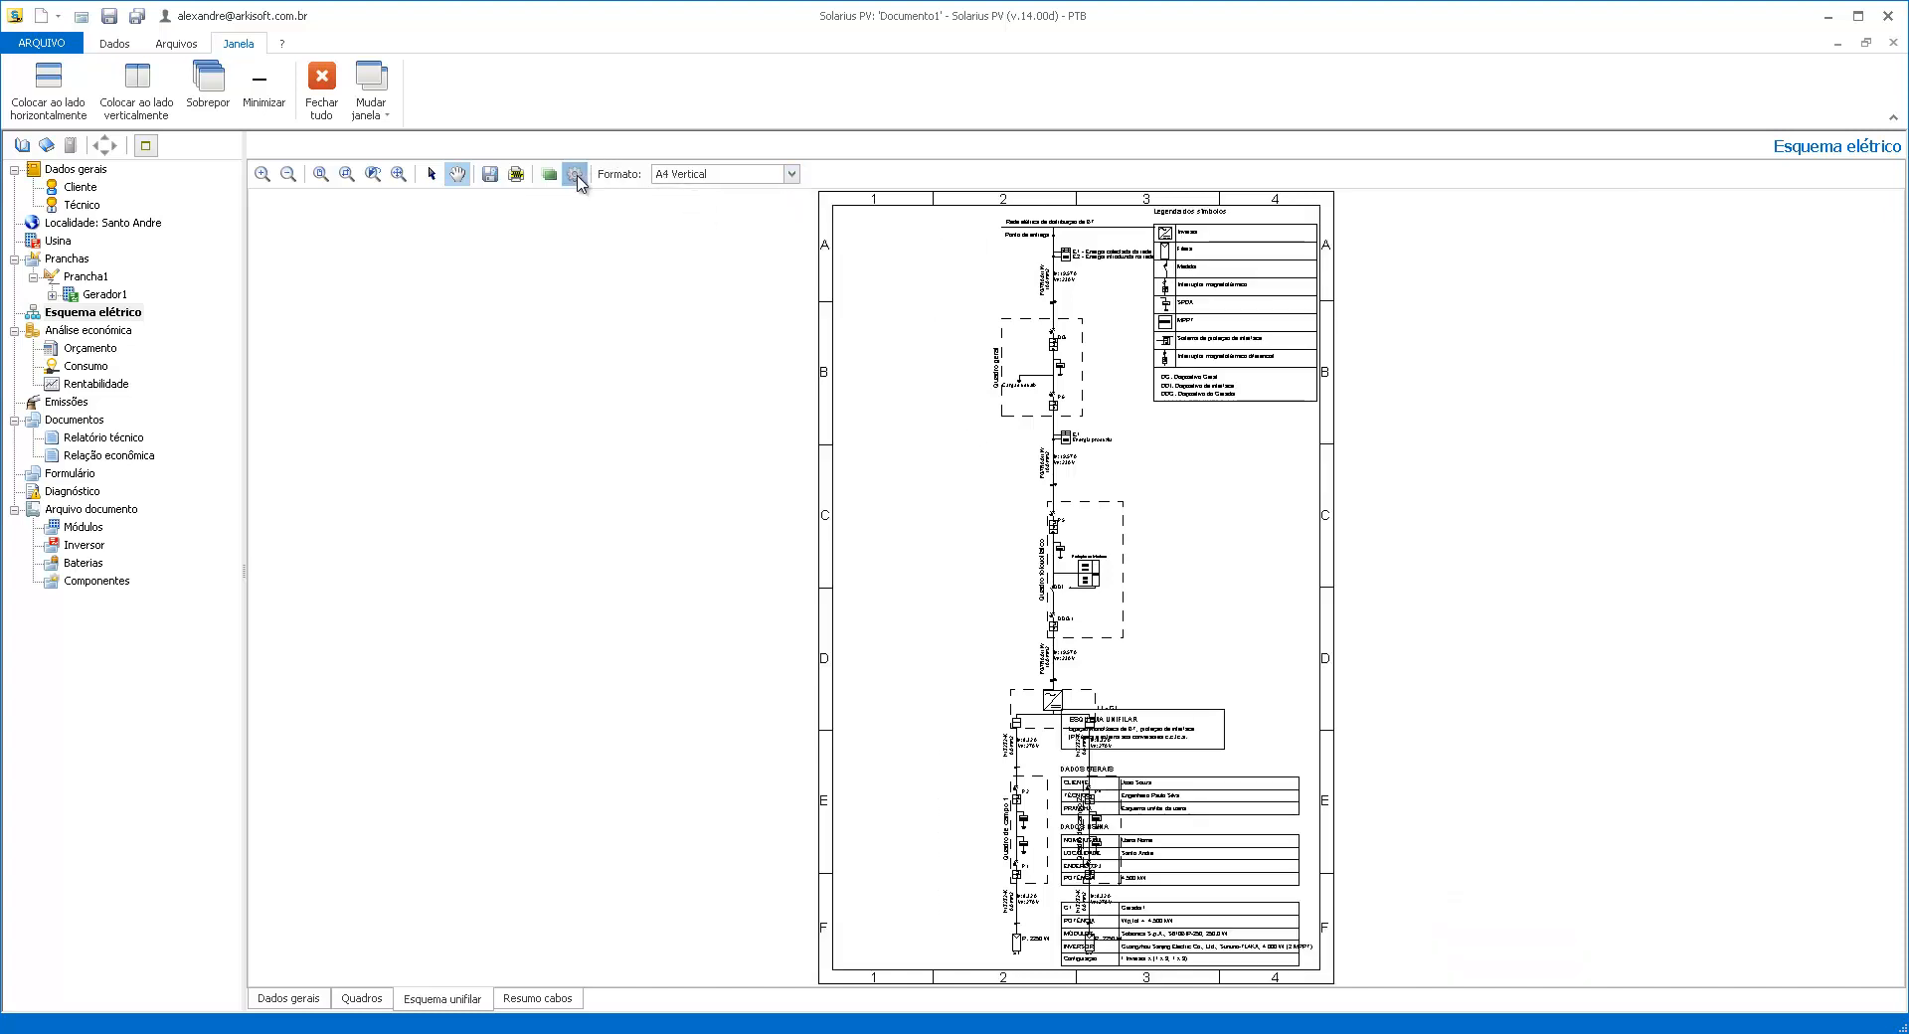
left_click(575, 174)
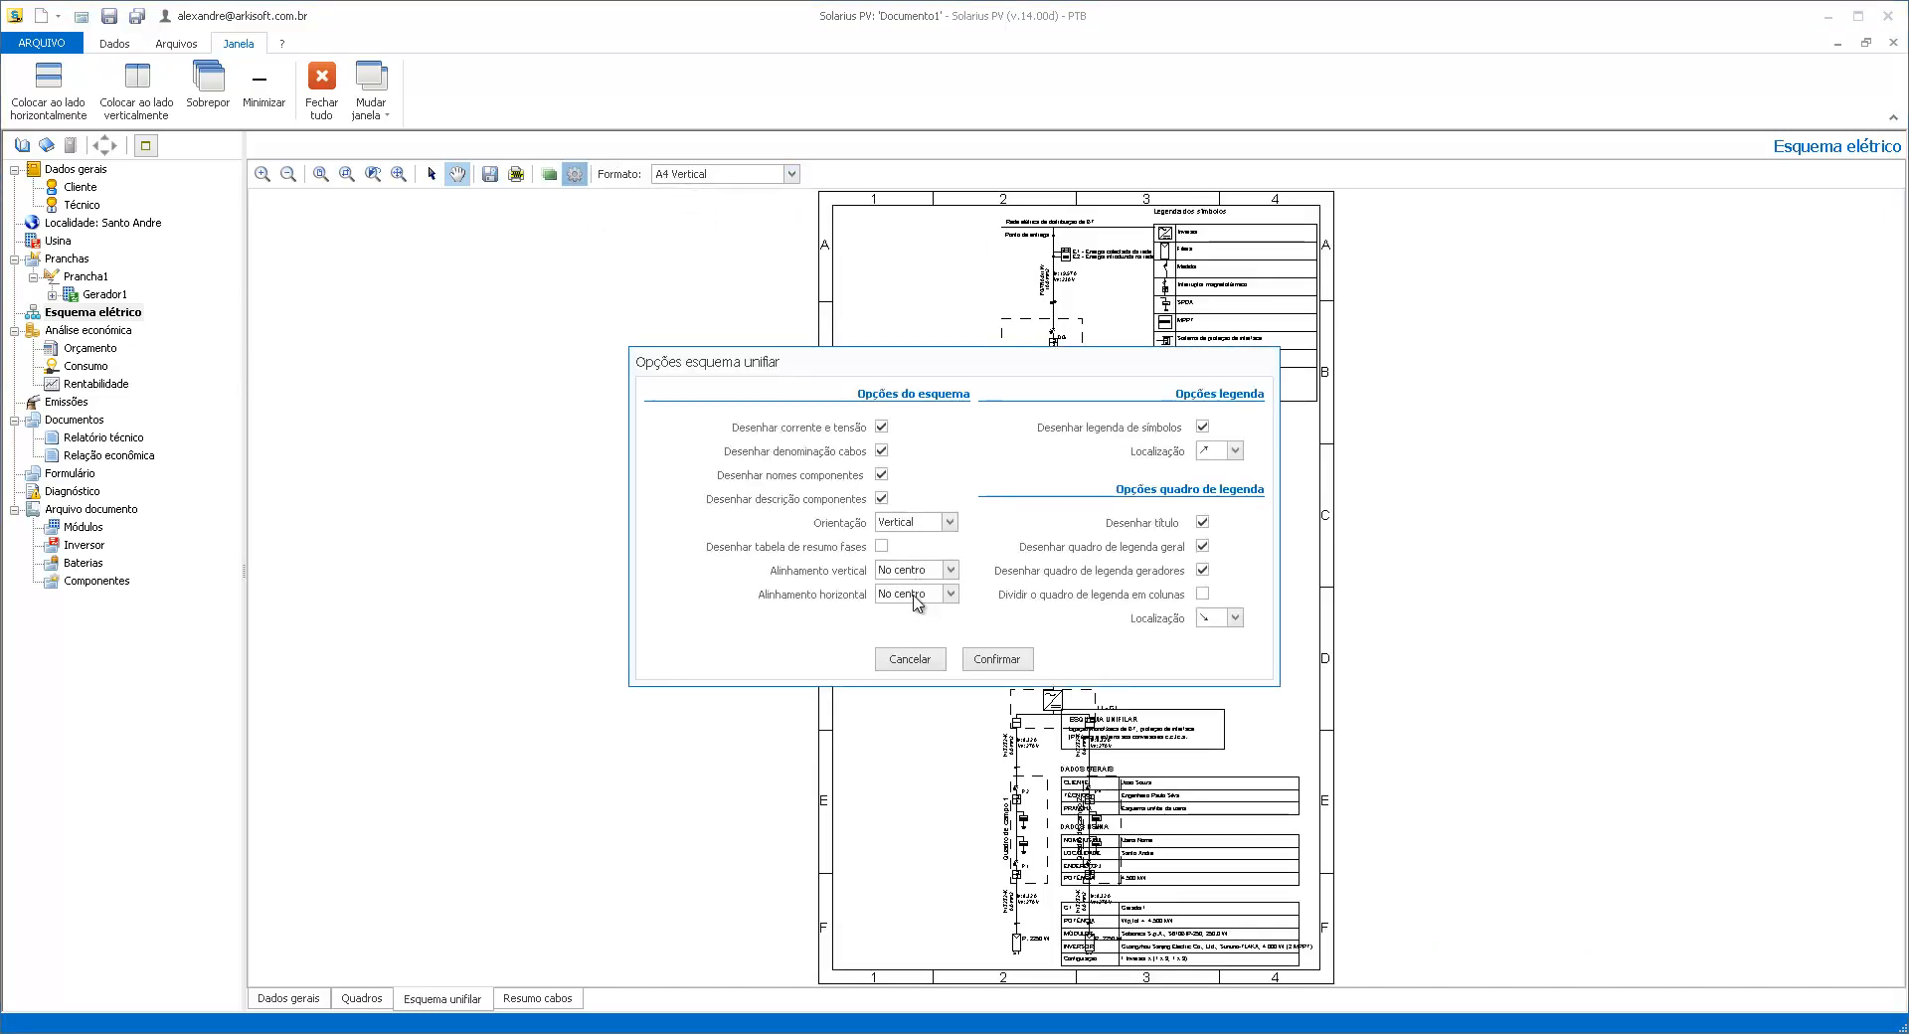
left_click(916, 595)
left_click(903, 628)
left_click(907, 660)
Set the single-line diagram's horizontal alignment to À esquerda
left_click(575, 174)
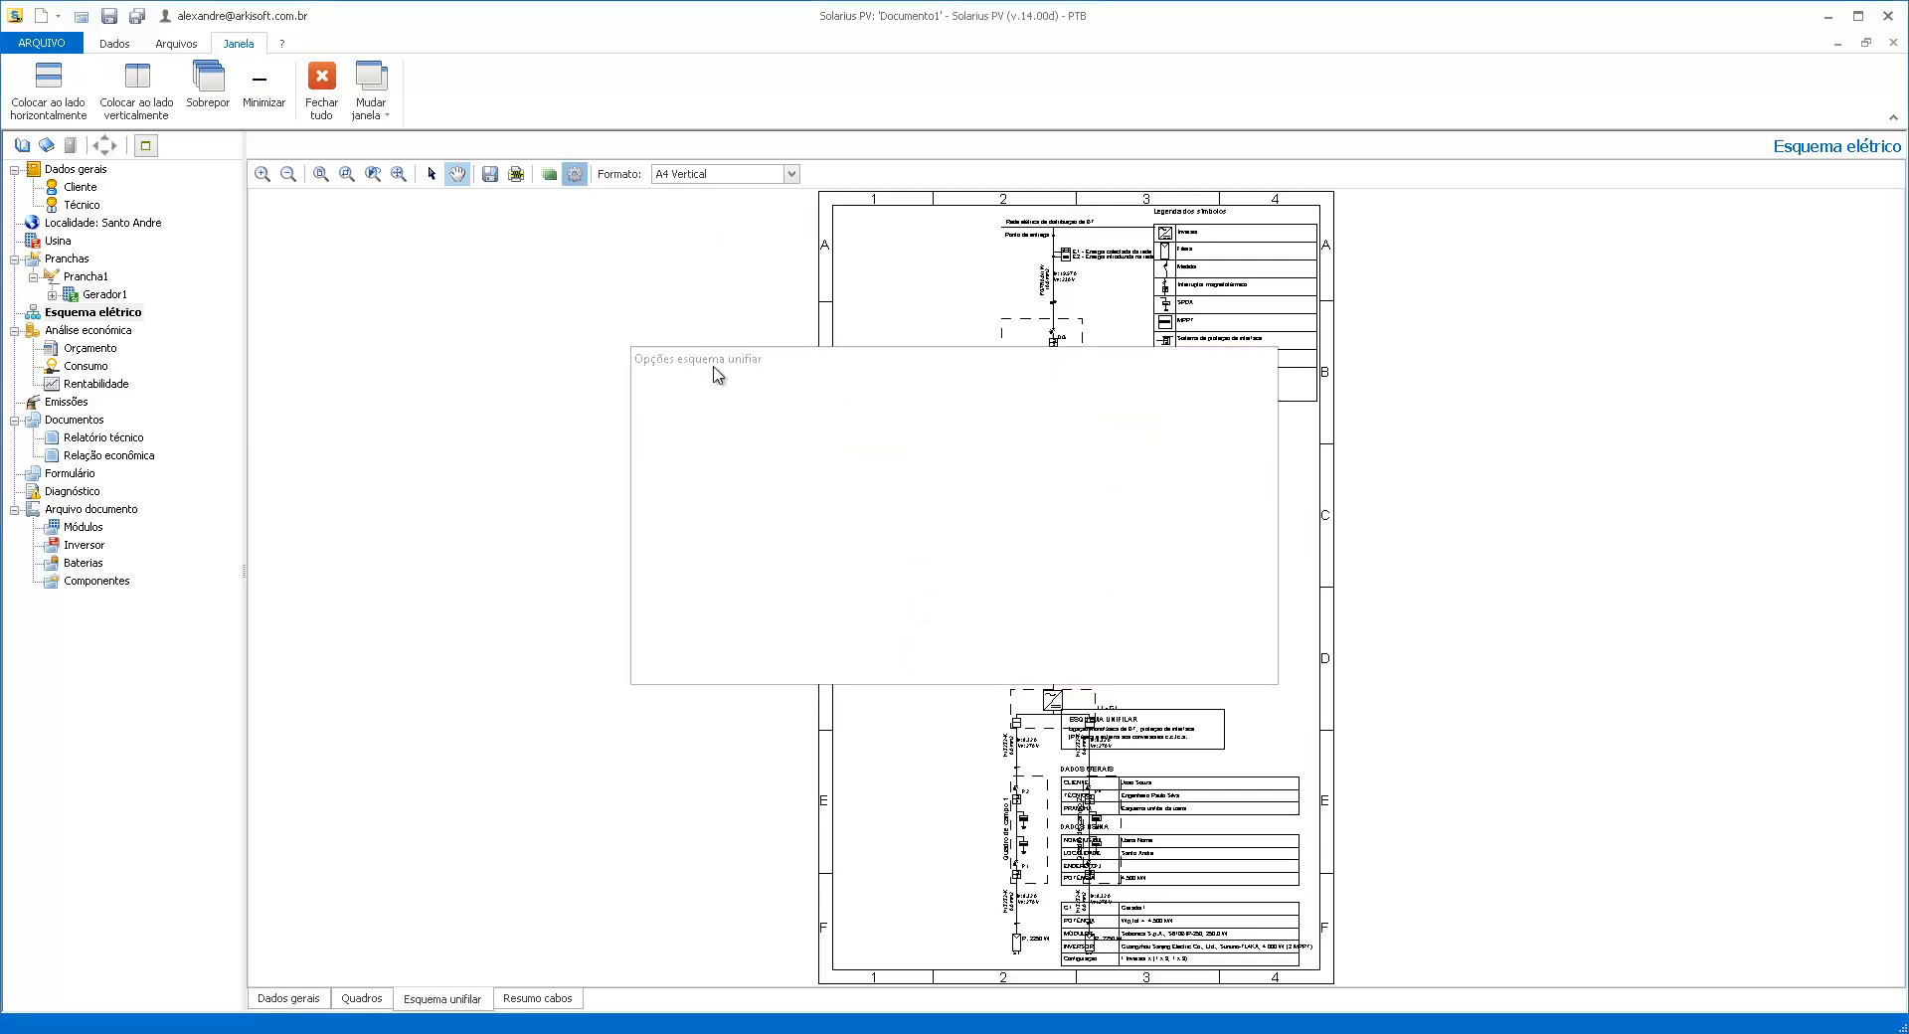
left_click(915, 595)
left_click(907, 614)
left_click(998, 659)
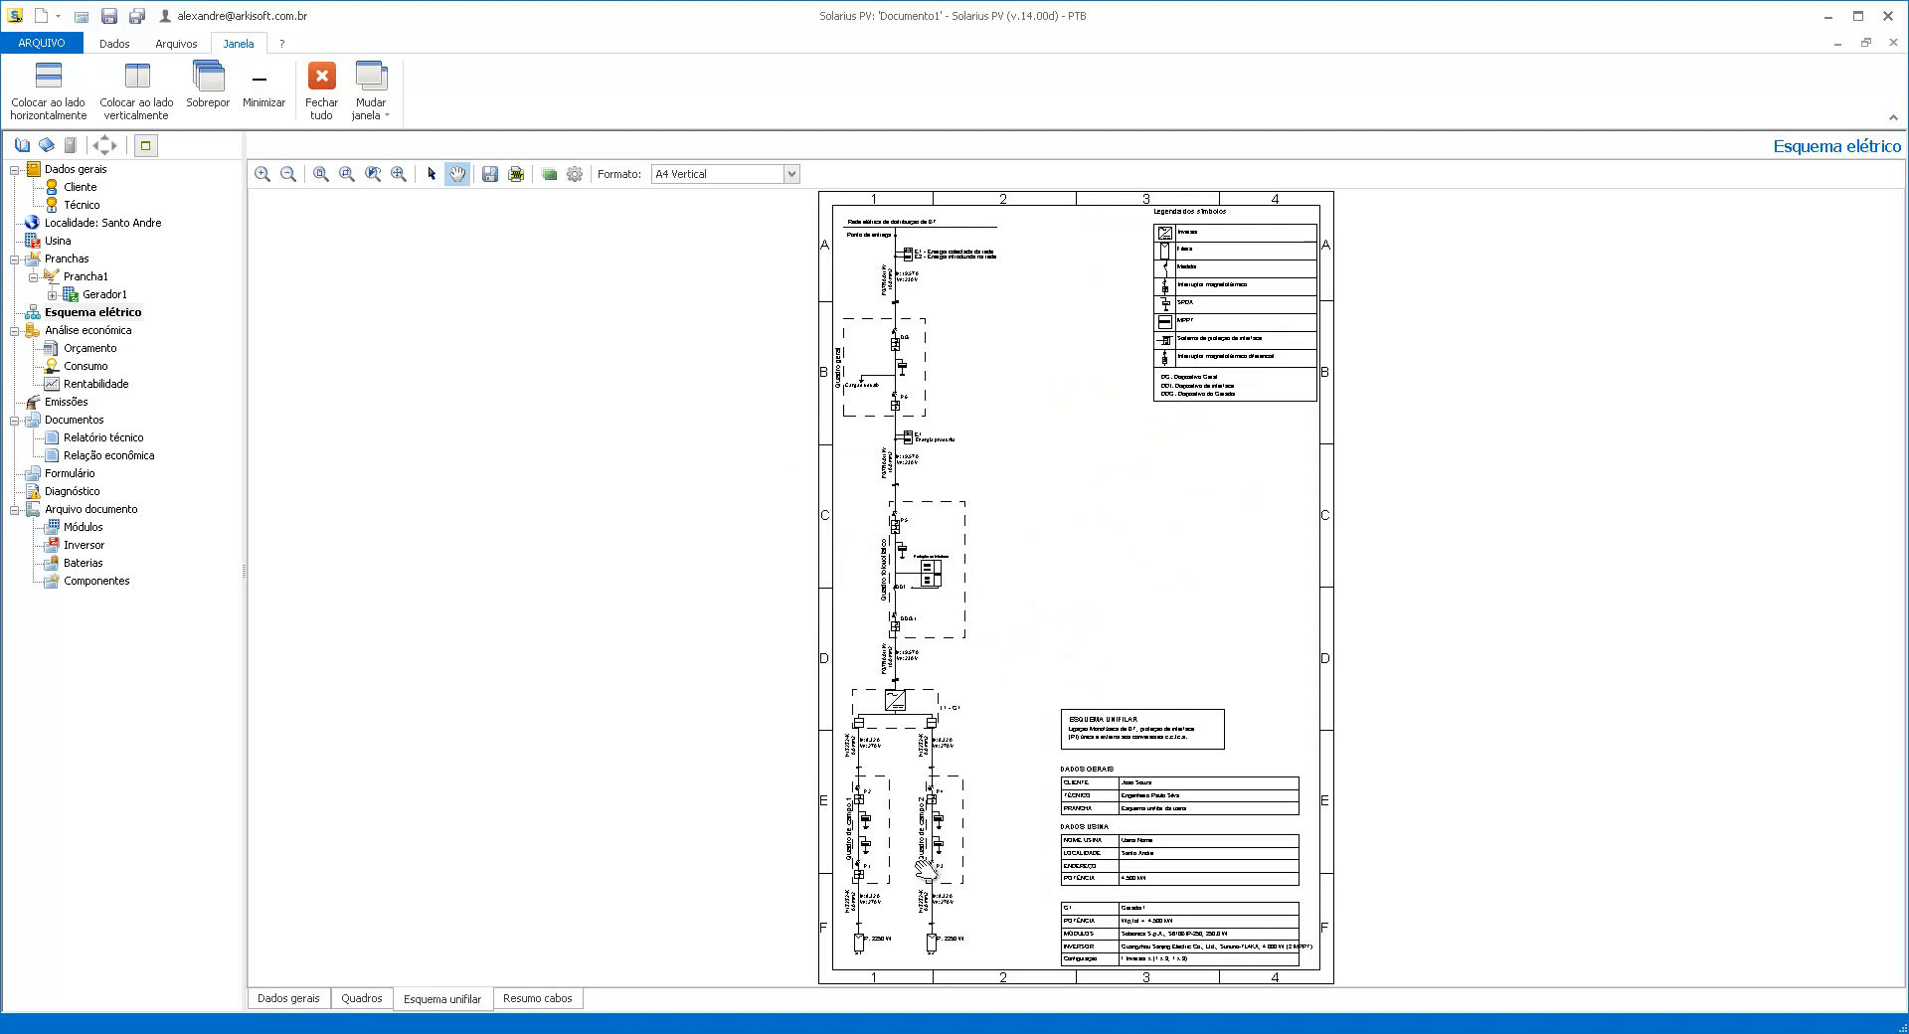
Return the single-line diagram to A3 Horizontal format with its horizontal alignment set to No centro
left_click(706, 177)
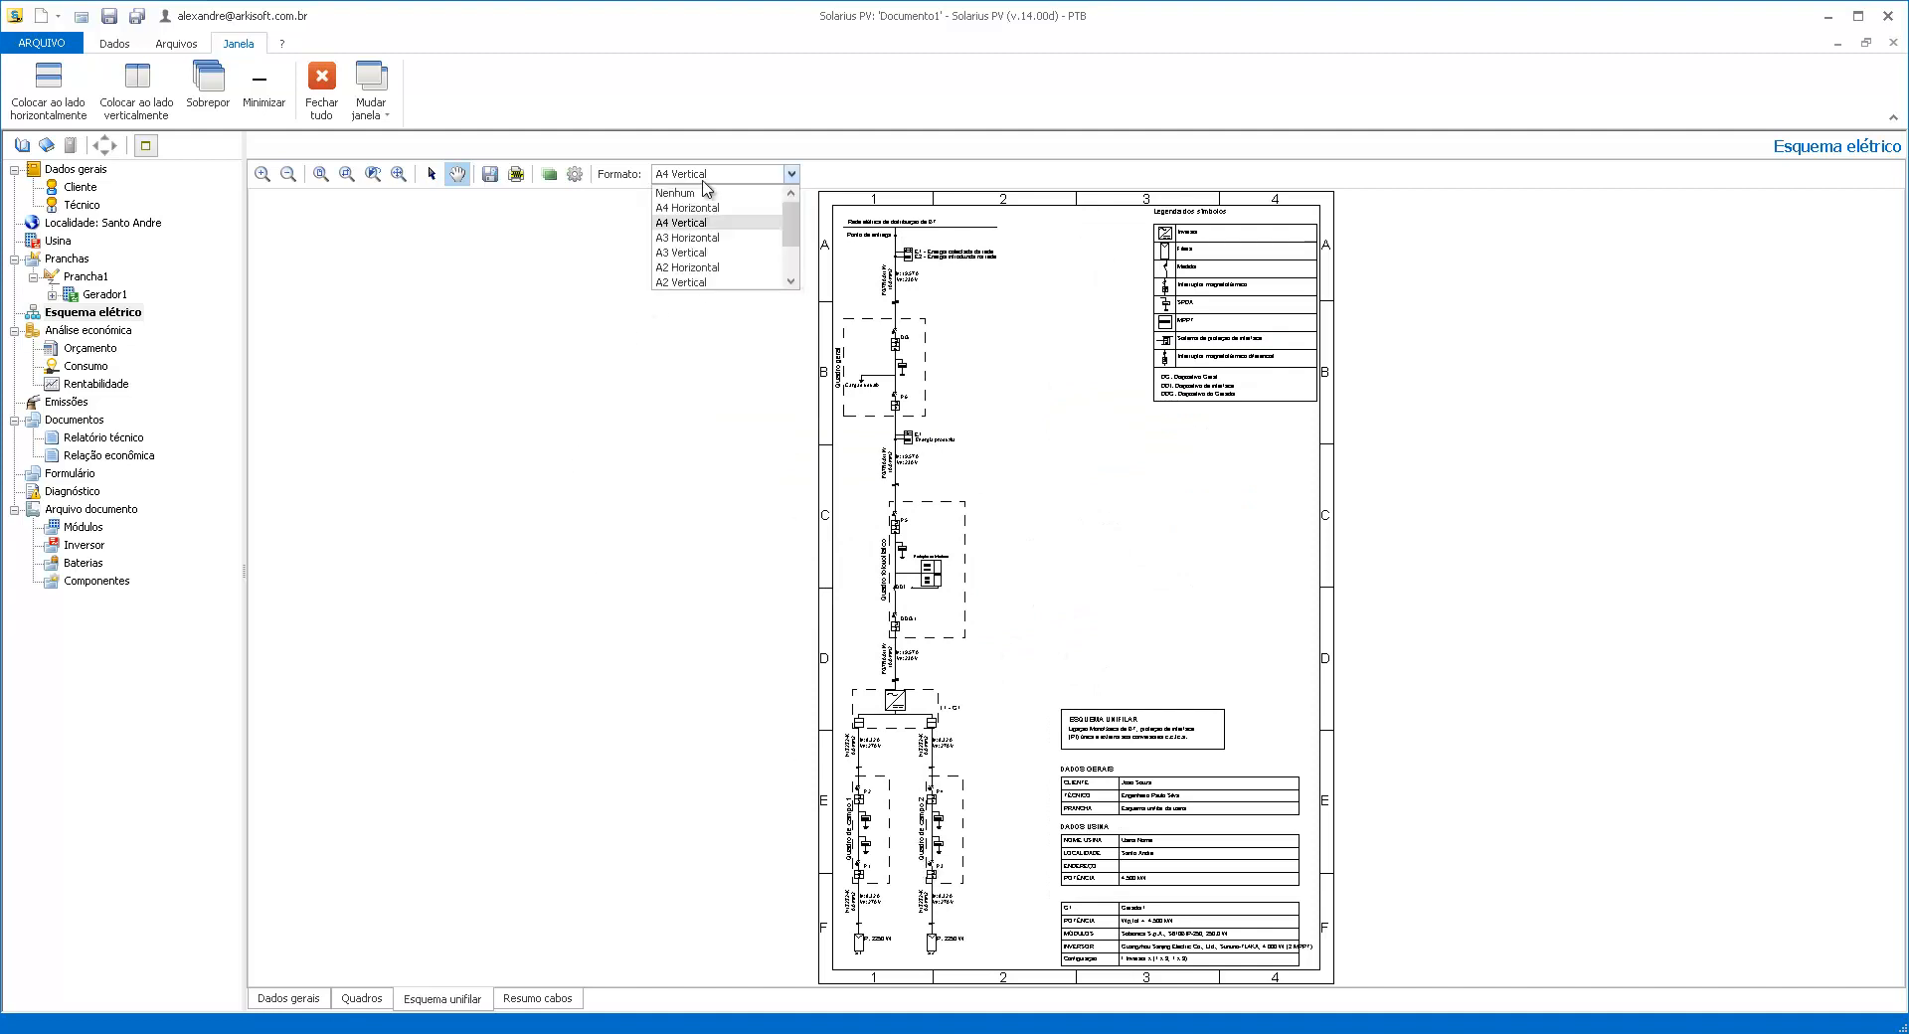
left_click(706, 238)
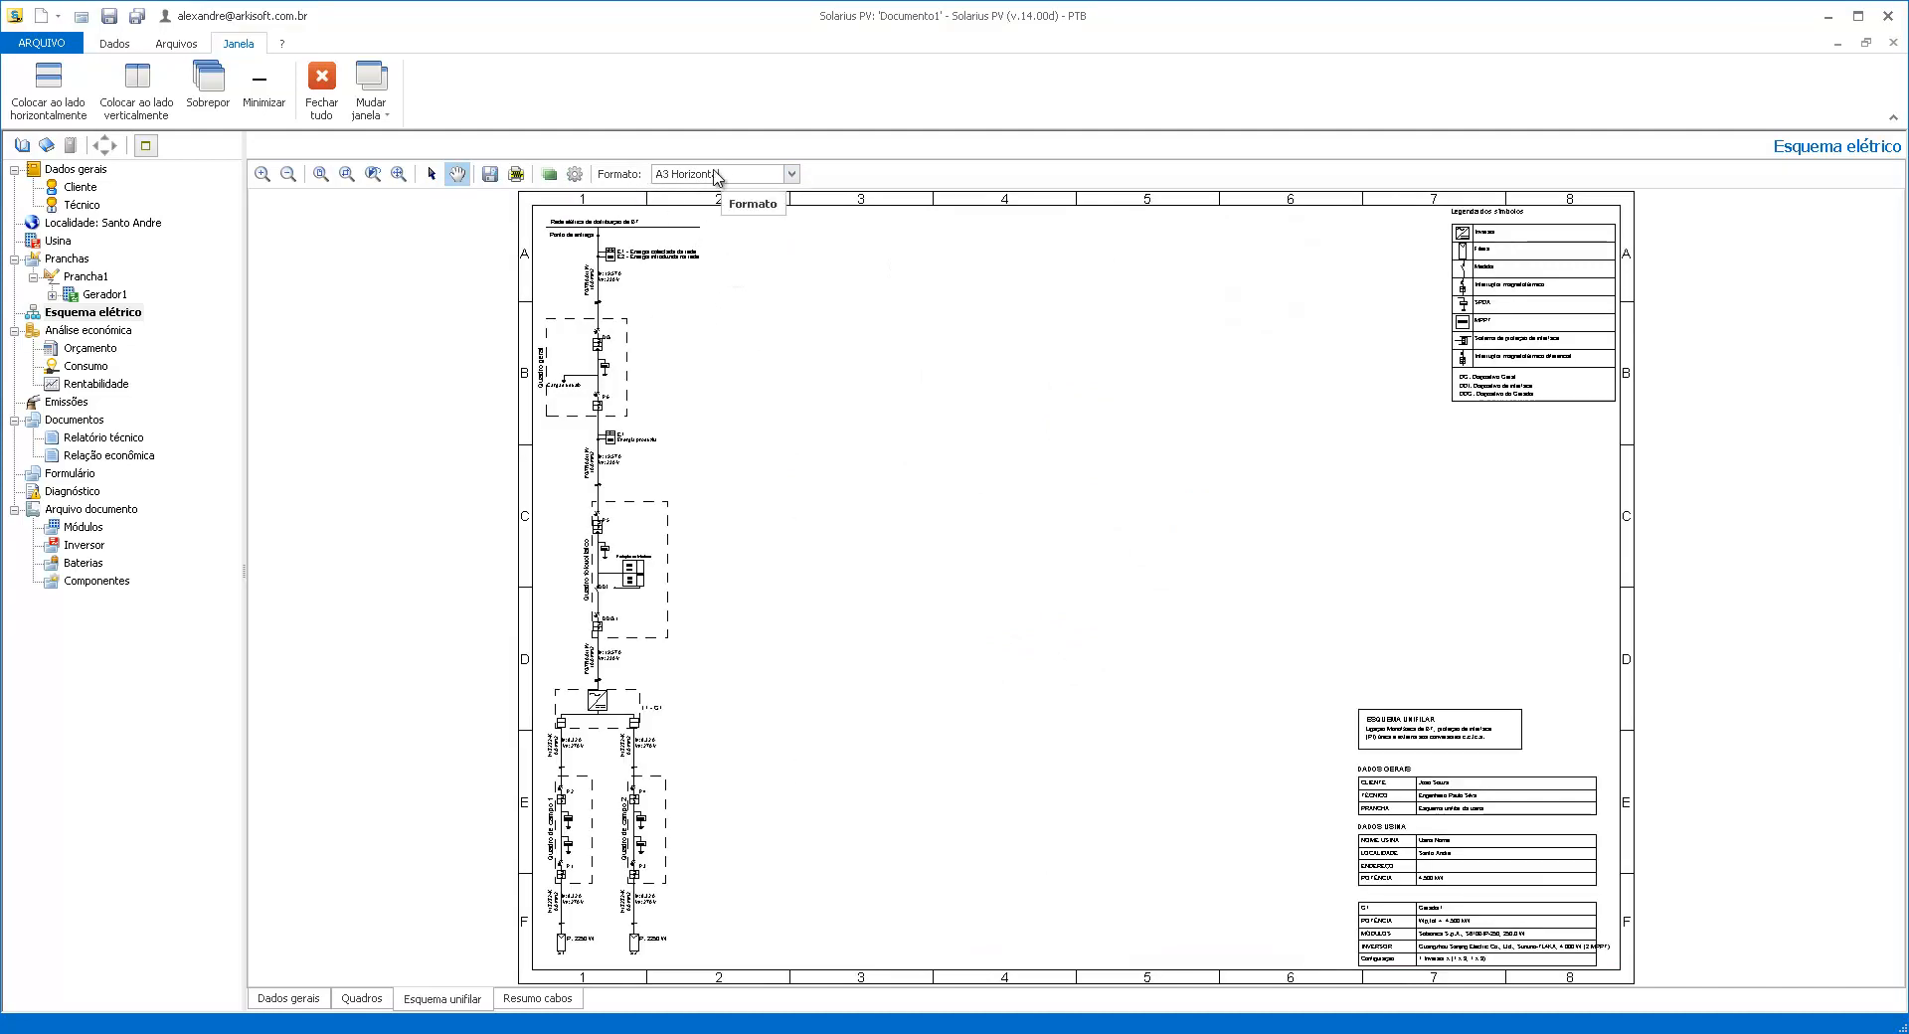
left_click(575, 174)
left_click(903, 594)
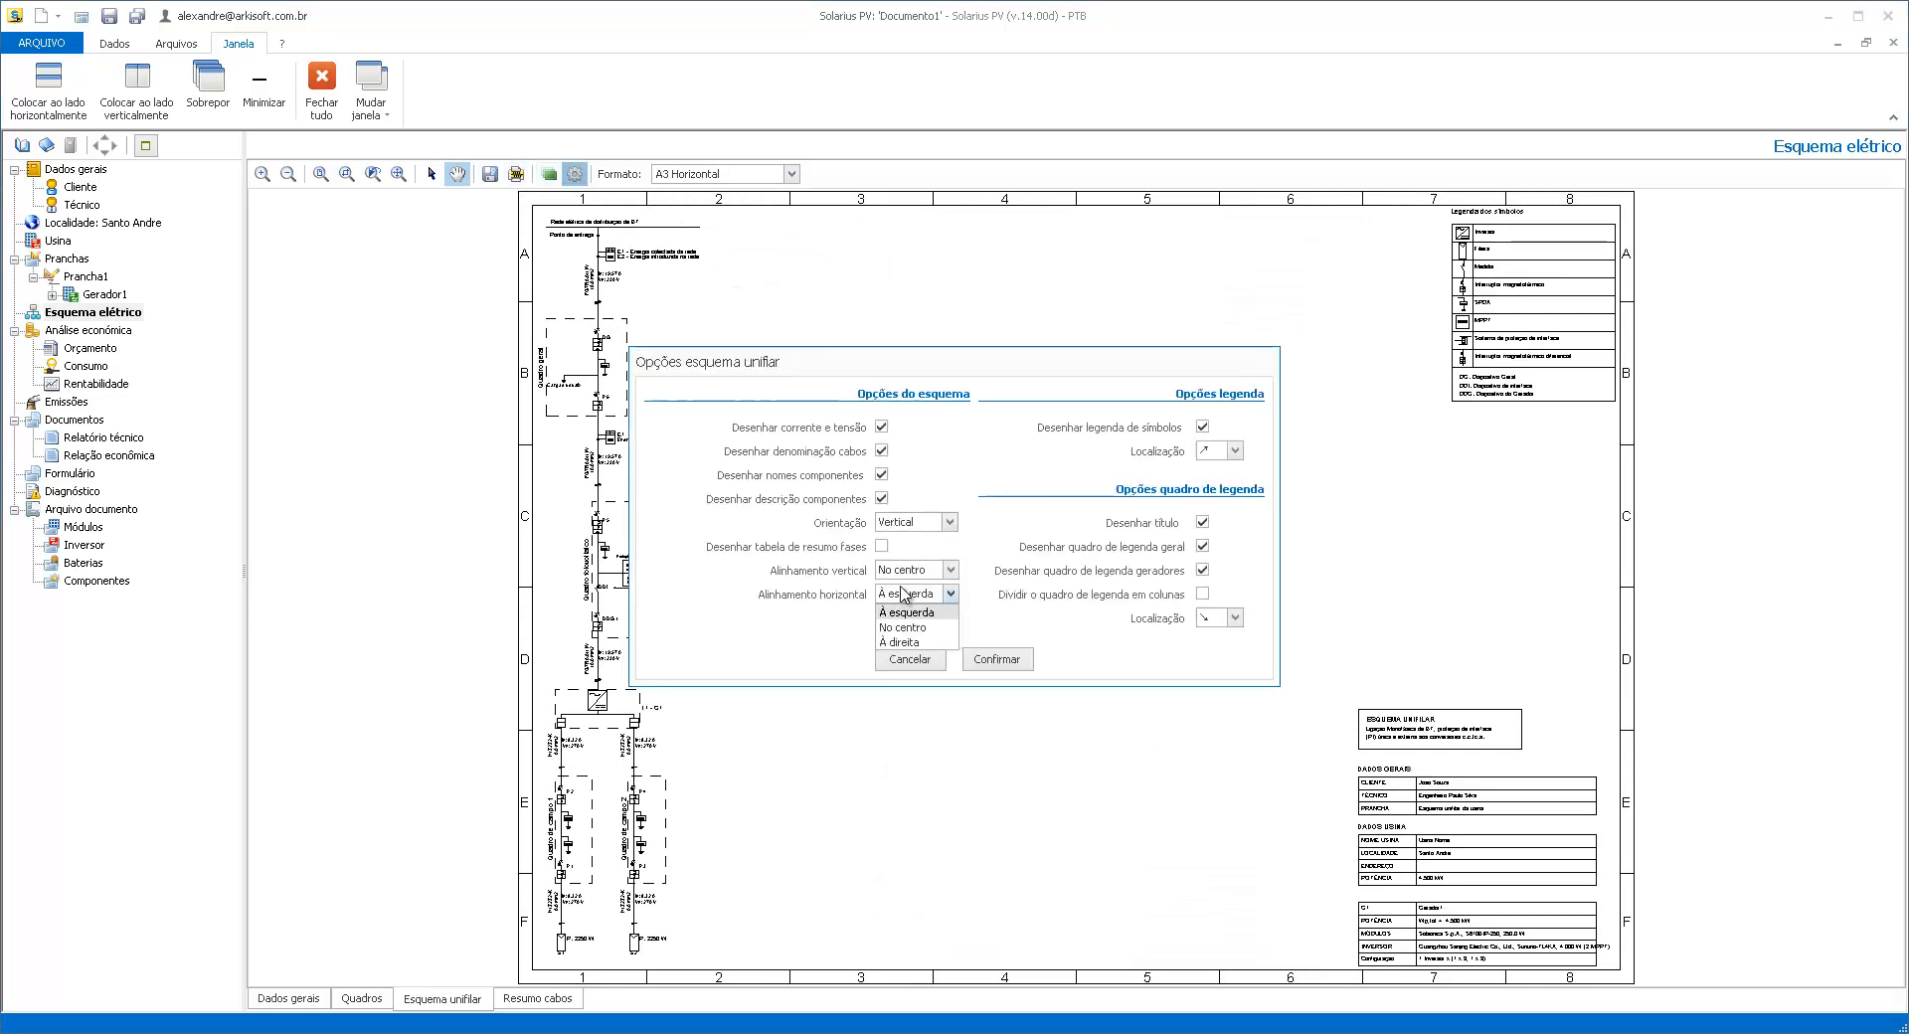
left_click(907, 628)
left_click(999, 661)
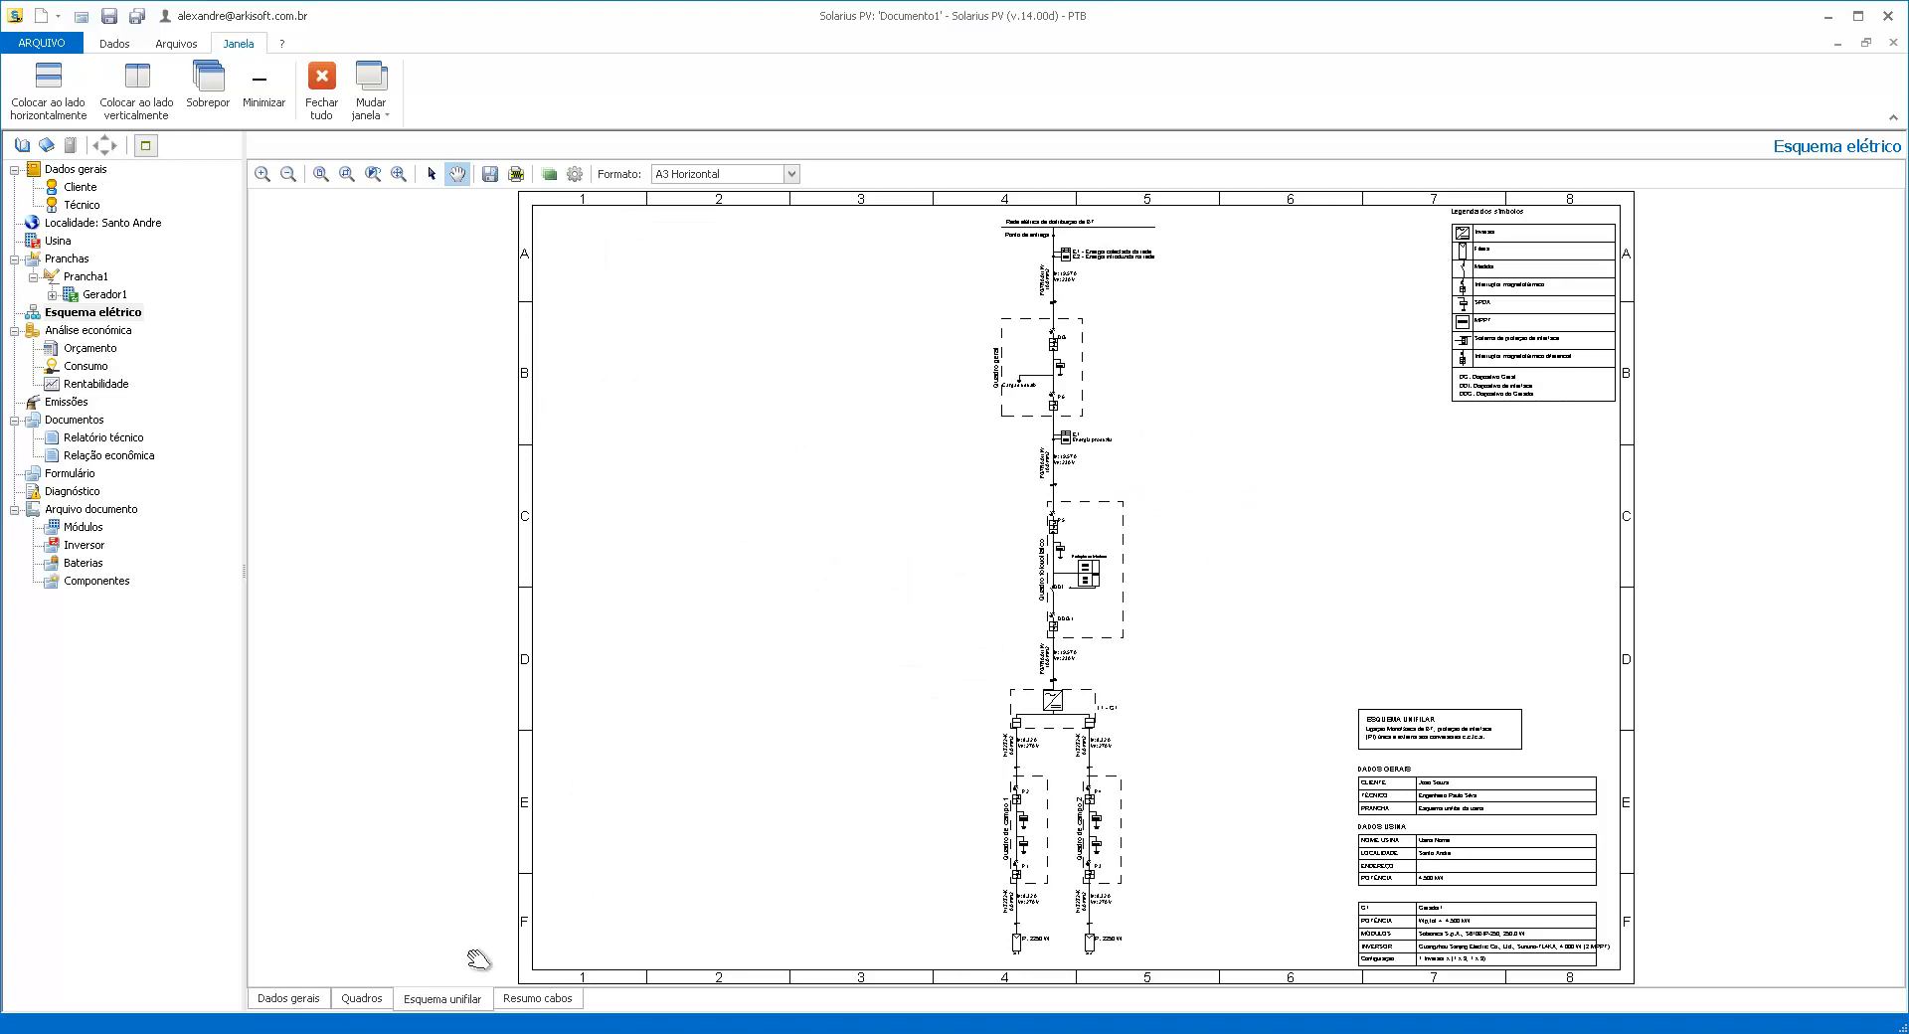
View the cable summary of the electrical scheme and open the budget (Orçamento) of the economic analysis
left_click(540, 1001)
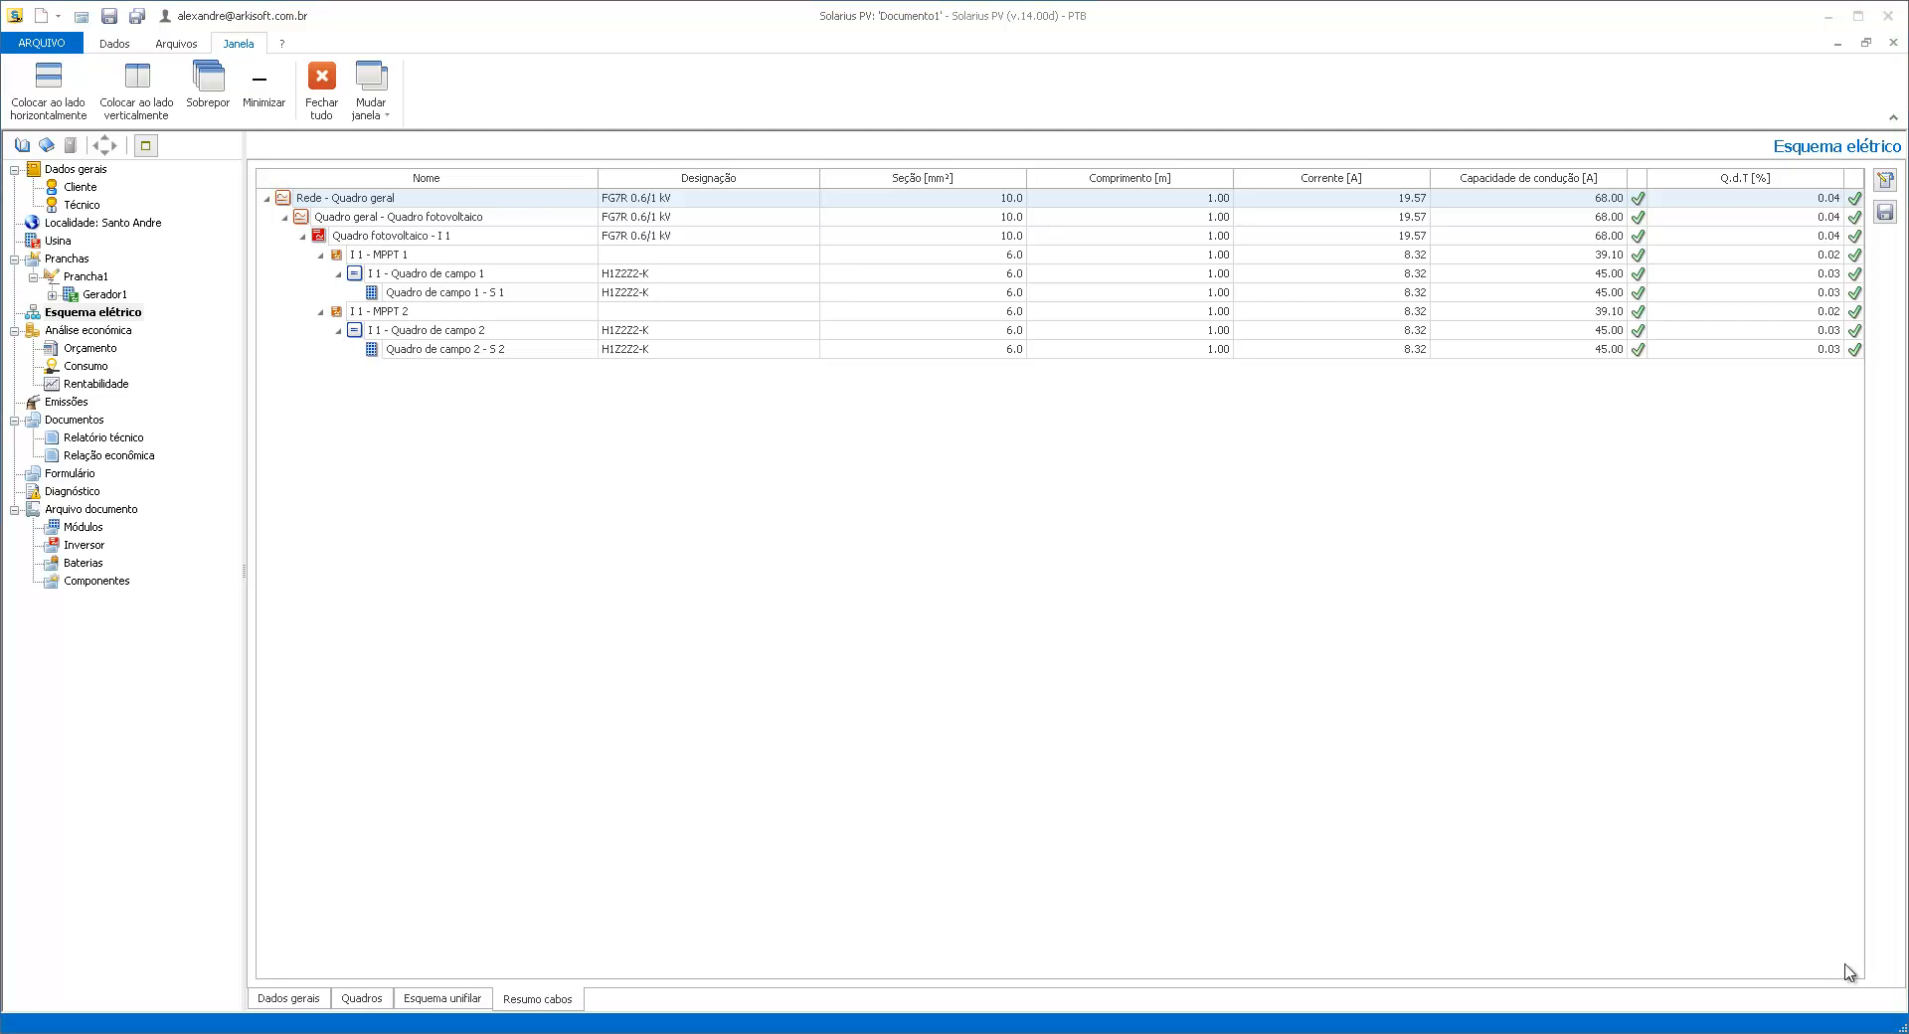
left_click(69, 331)
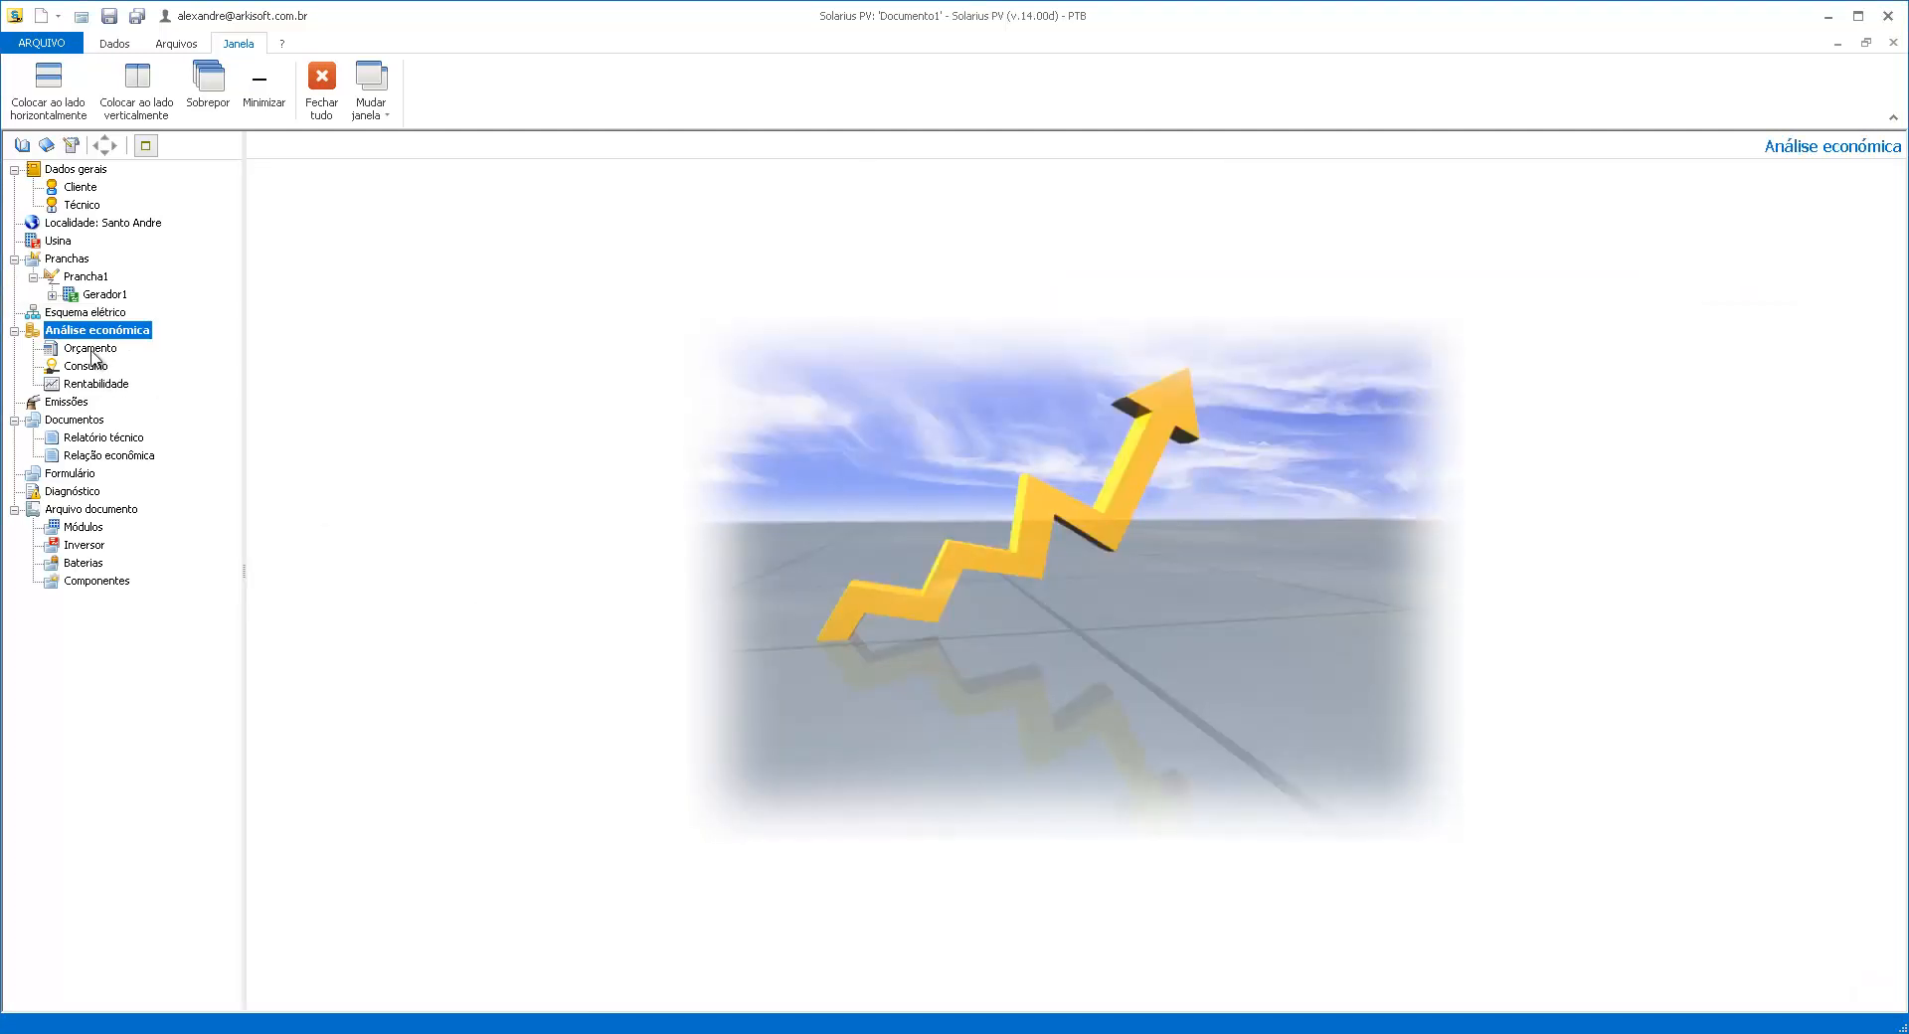
left_click(91, 349)
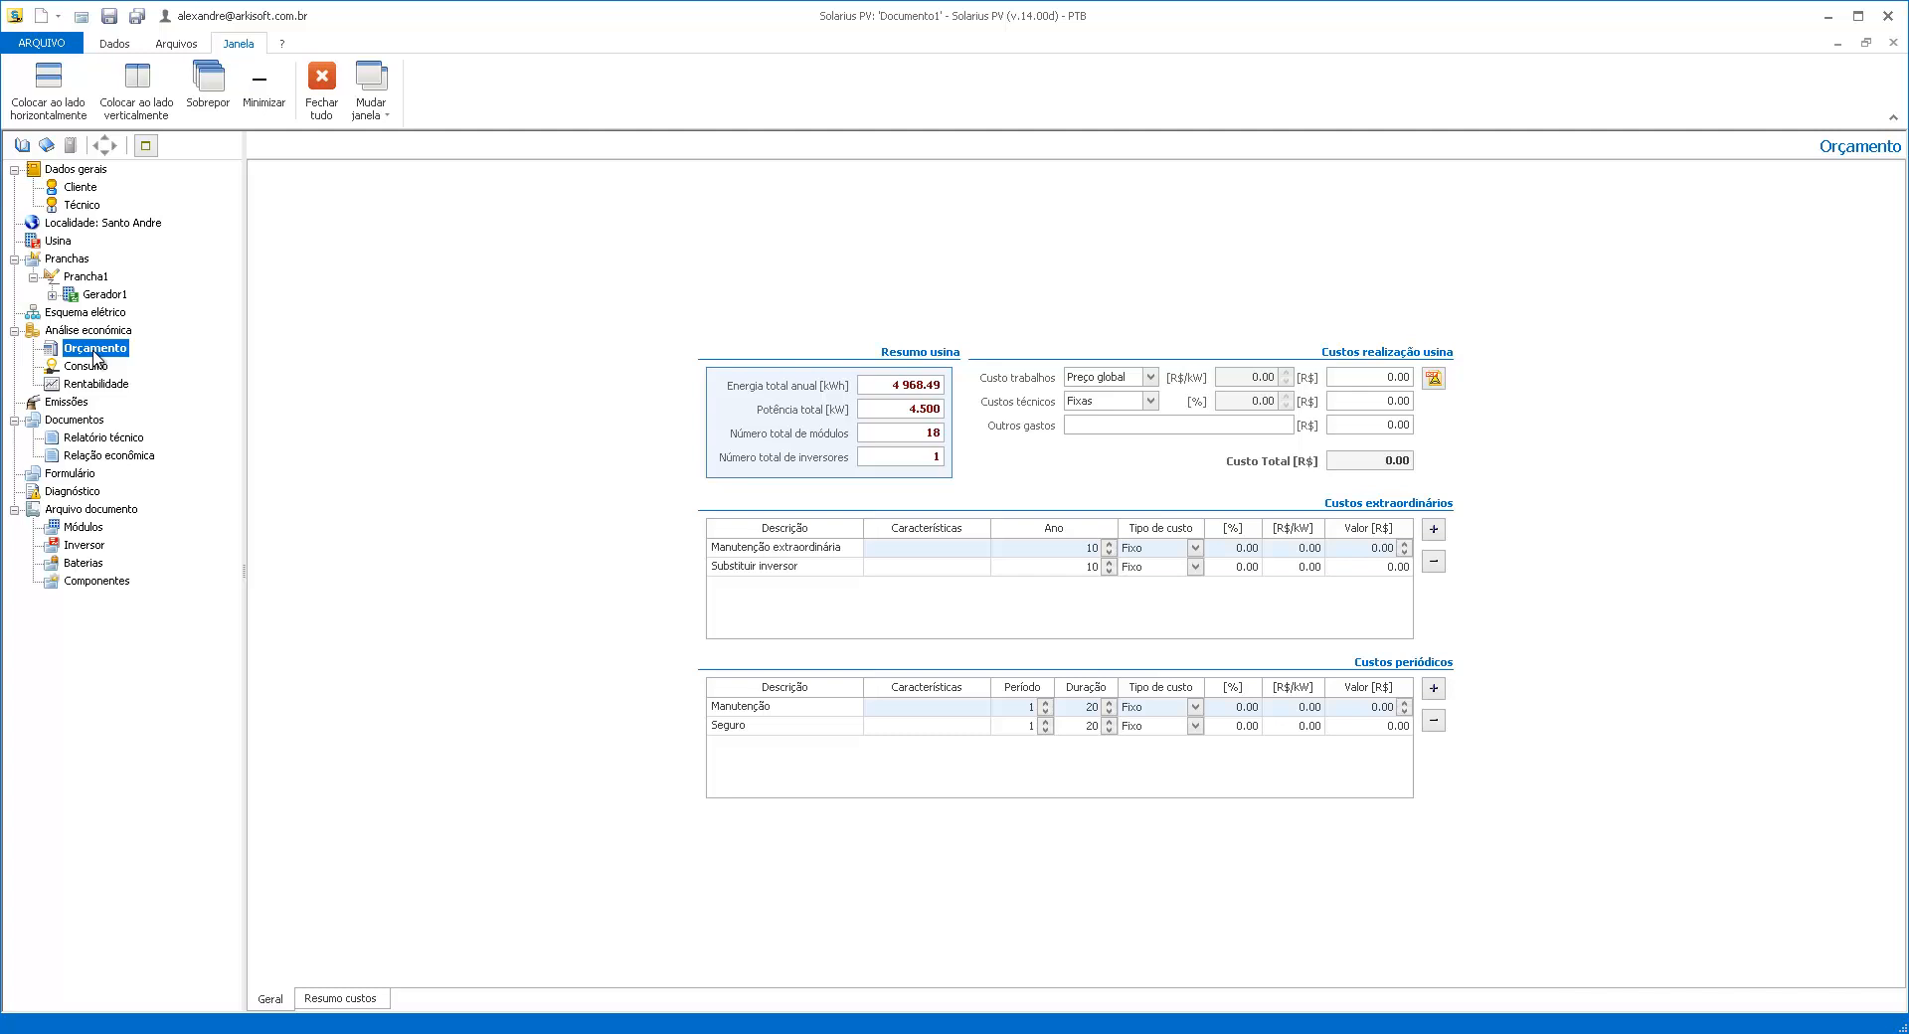
Examine the unit values of the modules, inverter and panels in the detailed PriMus-DCF budget, closing it without changes
left_click(1438, 378)
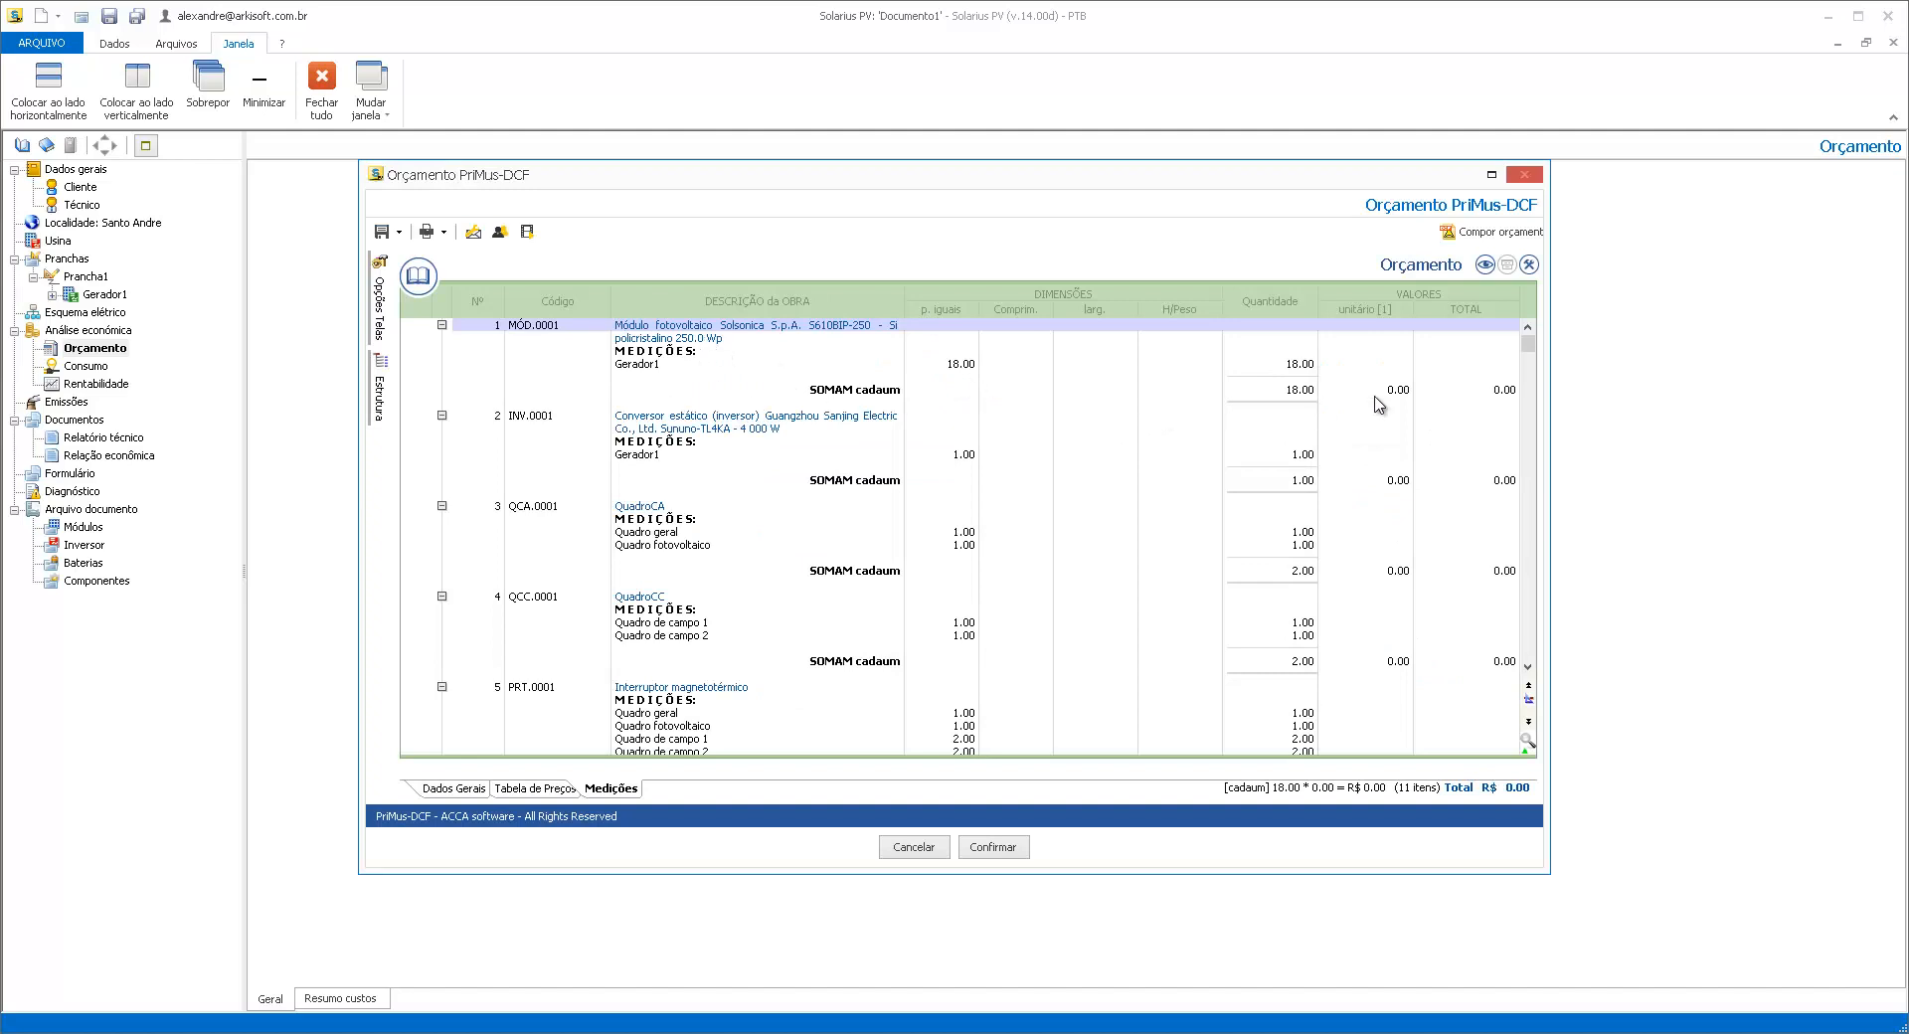
left_click(1397, 490)
left_click(1401, 582)
left_click(1397, 621)
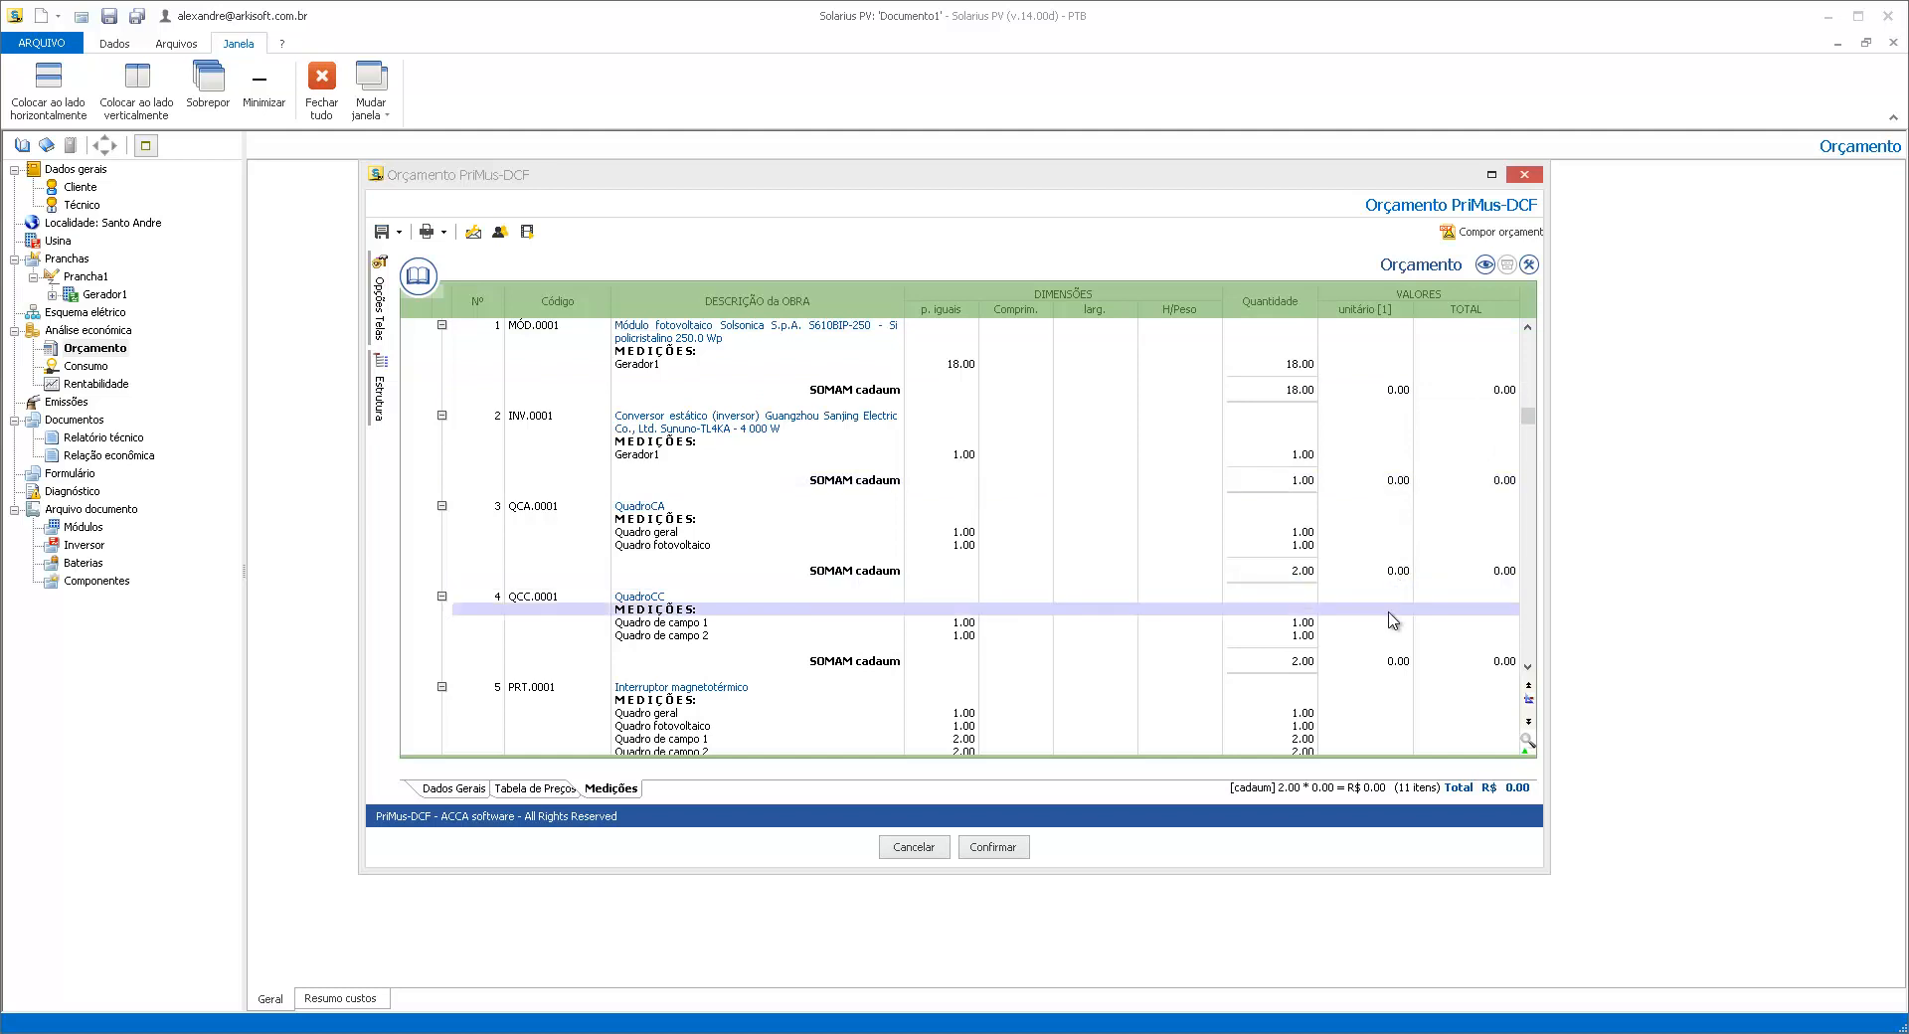
left_click(1401, 668)
left_click(1401, 577)
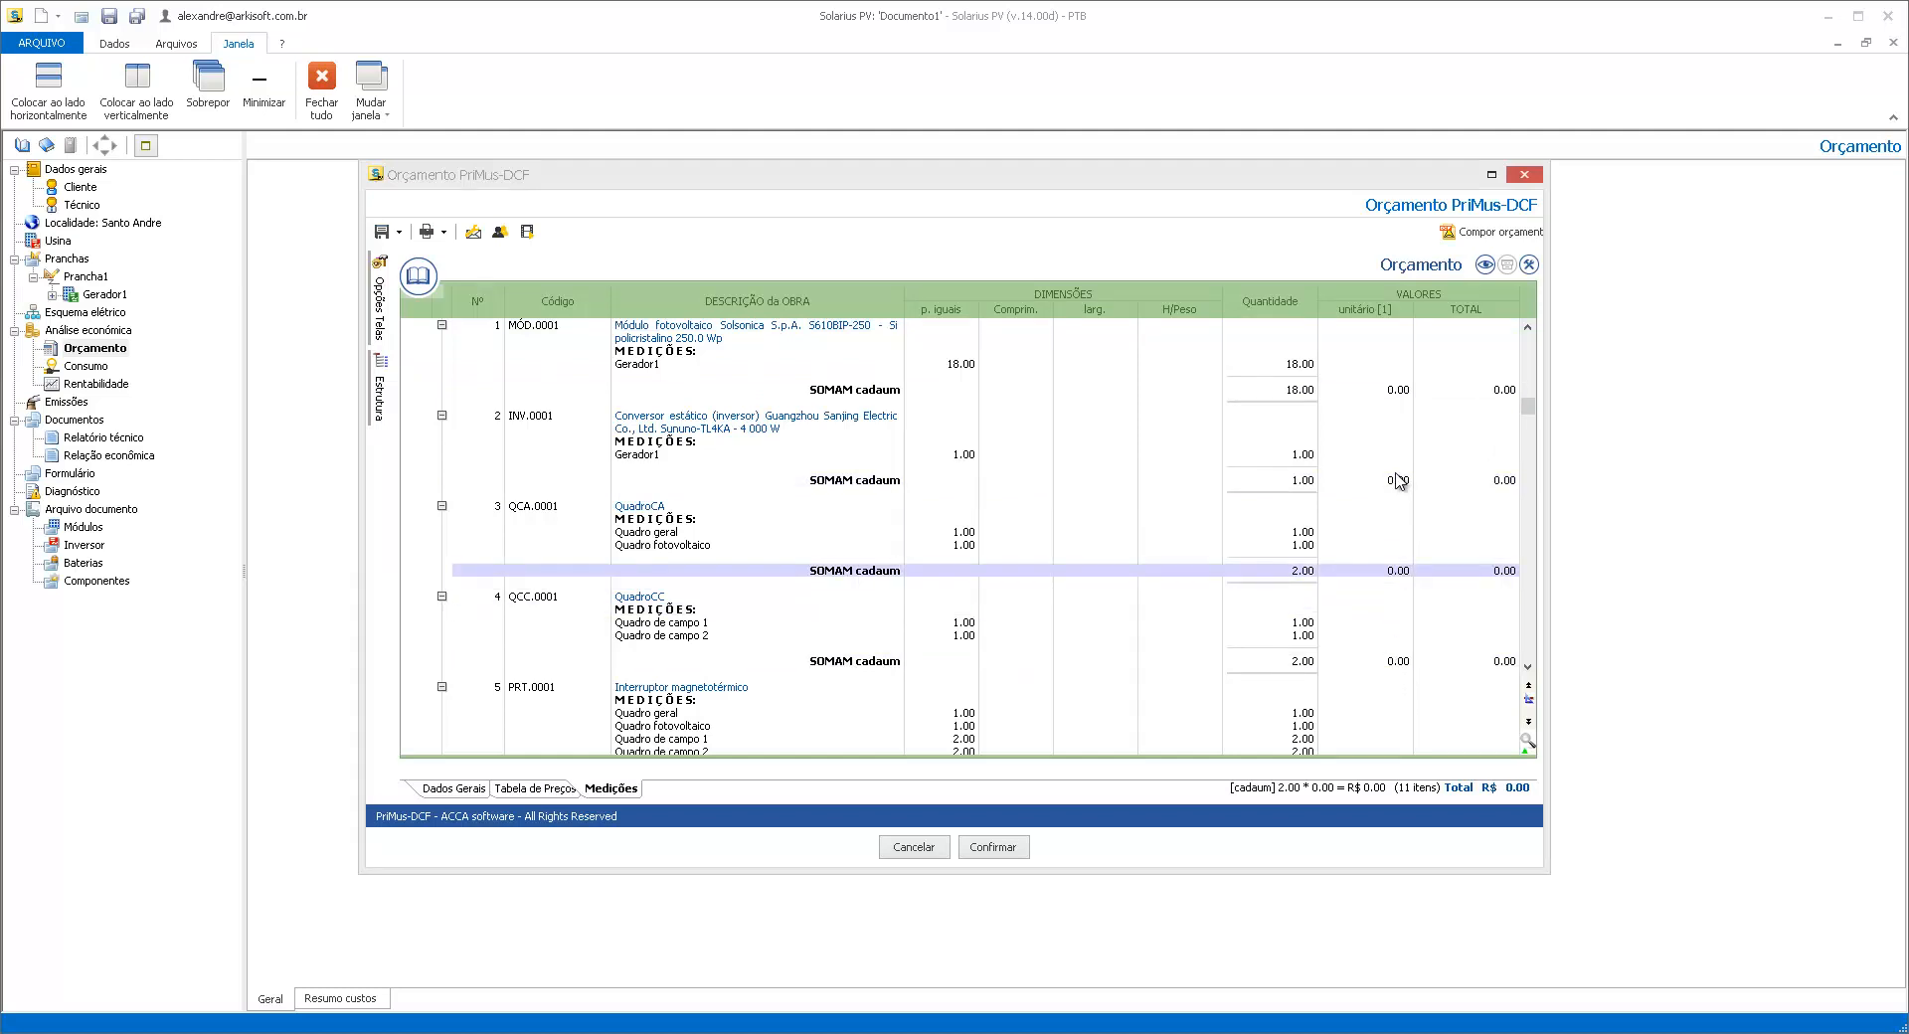
left_click(1401, 482)
left_click(1397, 391)
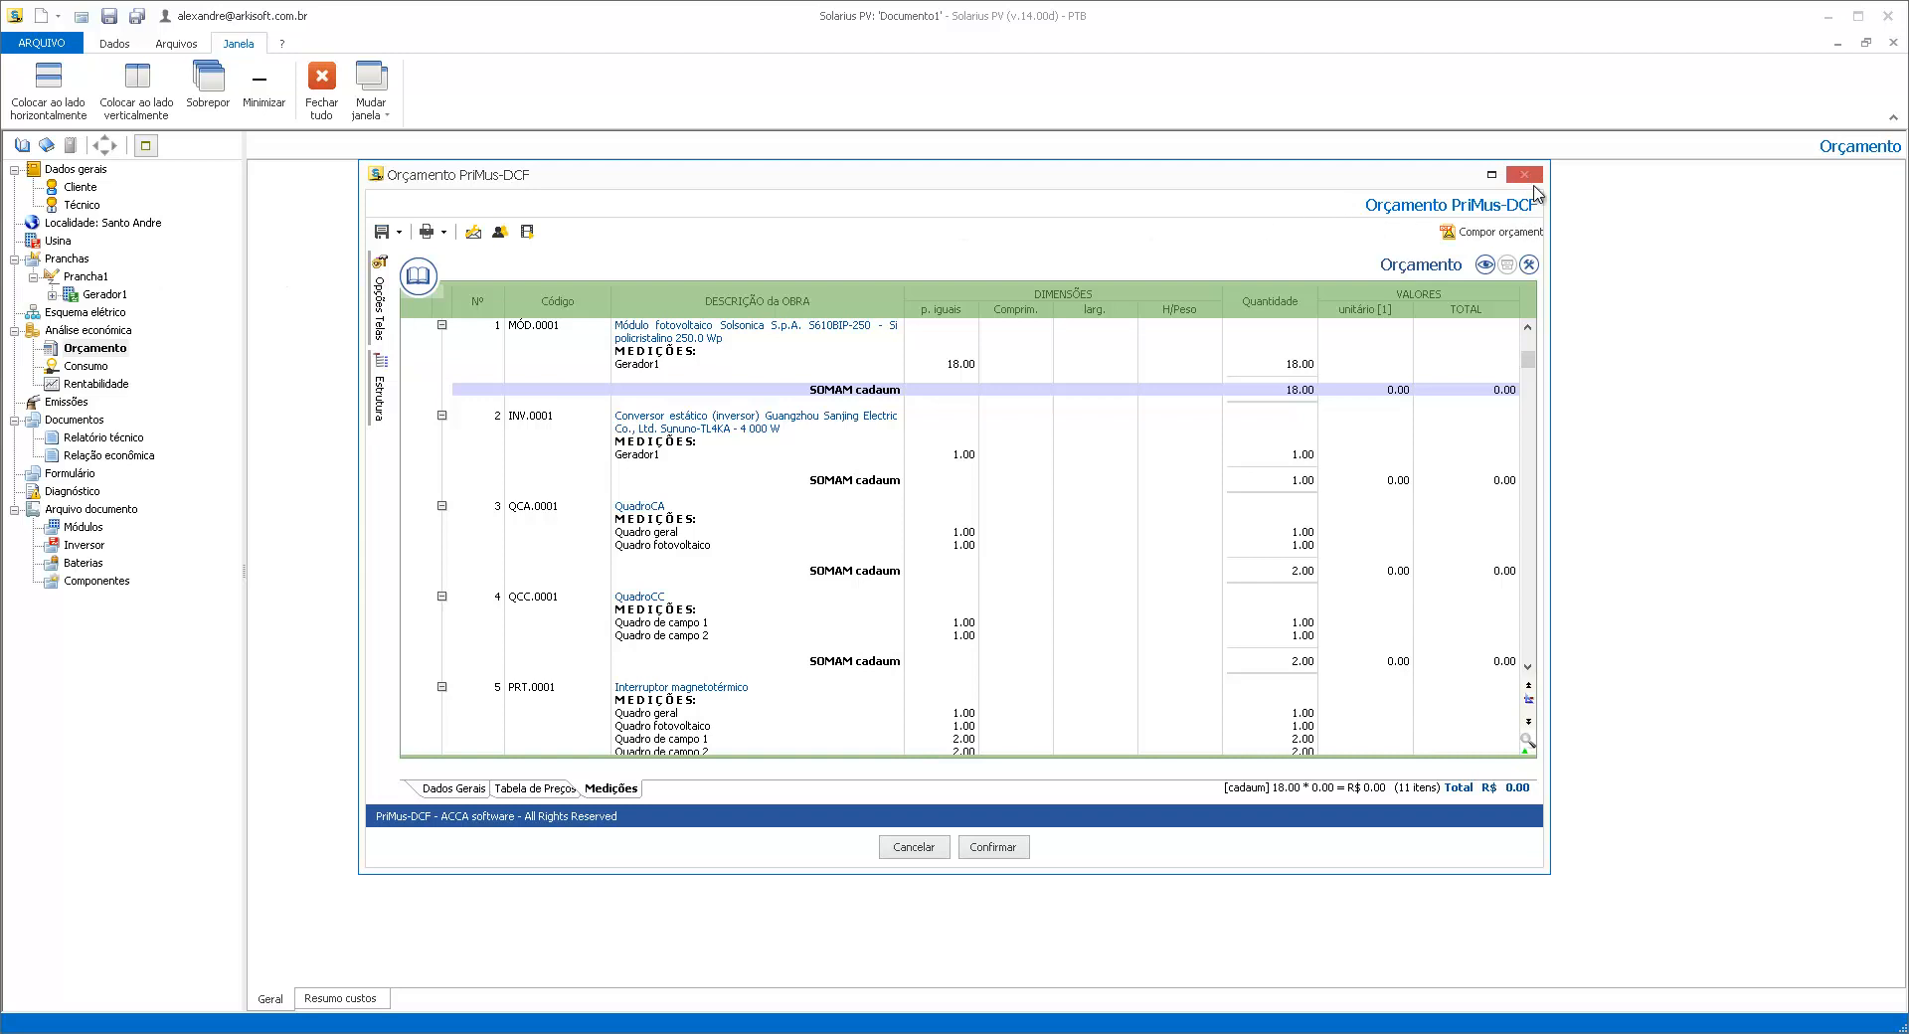
left_click(909, 853)
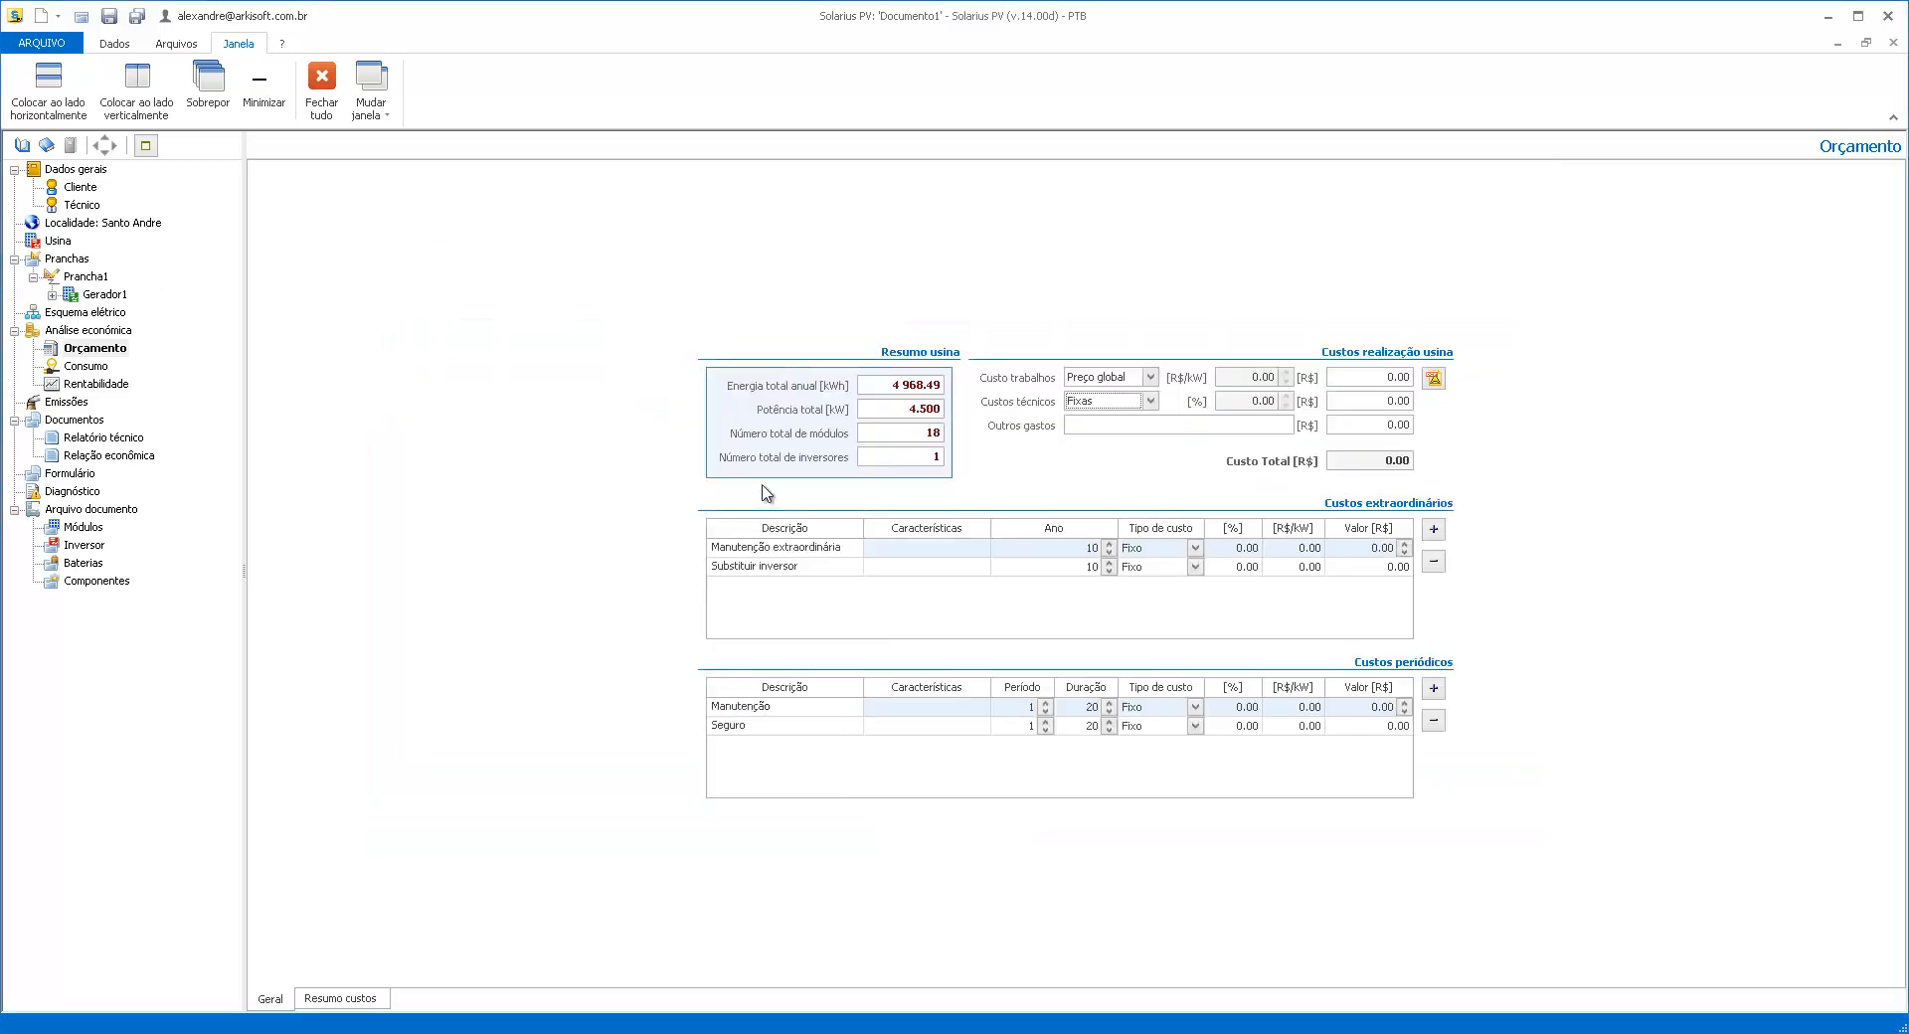
Calculate the plant's work cost (Custo trabalhos) per kW at 3 000 R$/kW
left_click(1120, 378)
left_click(1098, 411)
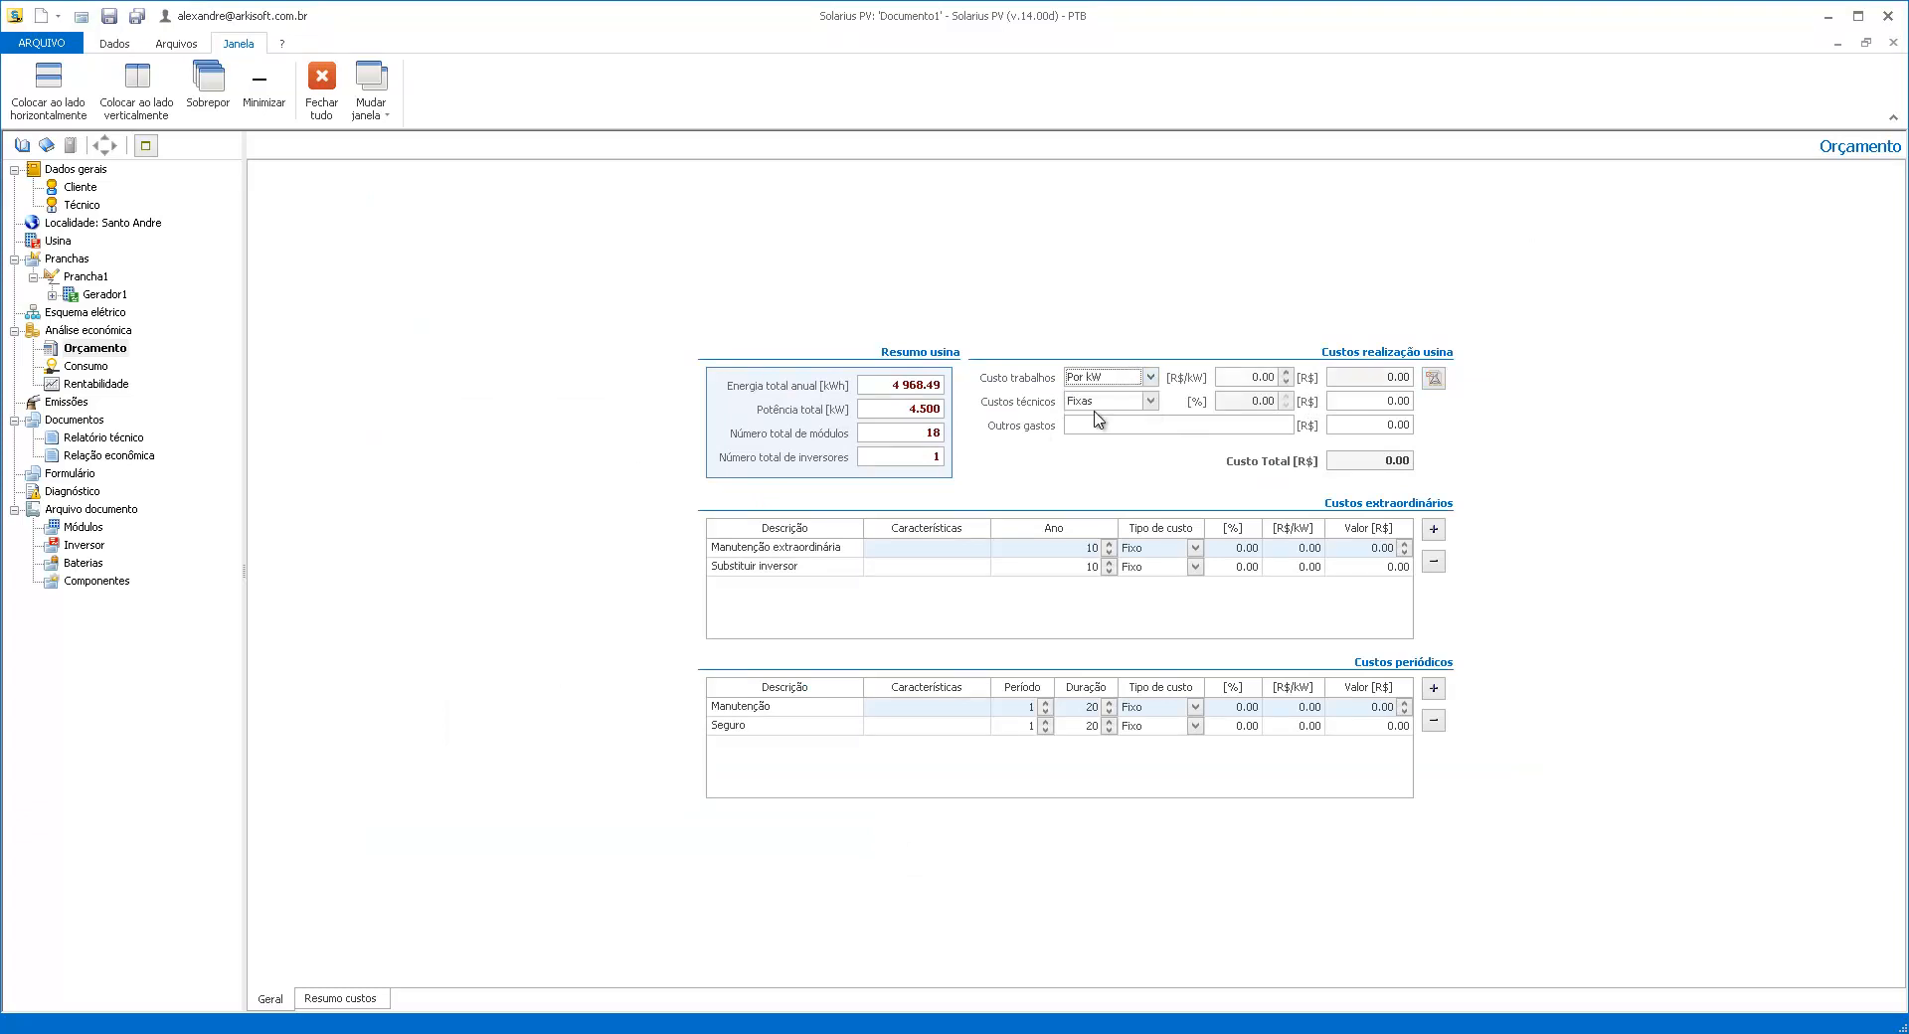
left_click(1253, 378)
type("3 000")
Enter the technical costs (Custos técnicos) as a fixed amount of R$ 1 350
left_click(1091, 406)
left_click(1091, 408)
left_click(1247, 407)
left_click(1400, 402)
type("1 350")
Add other expenses described as "Instalacao, transporte" with a value of R$ 1 250
left_click(1119, 430)
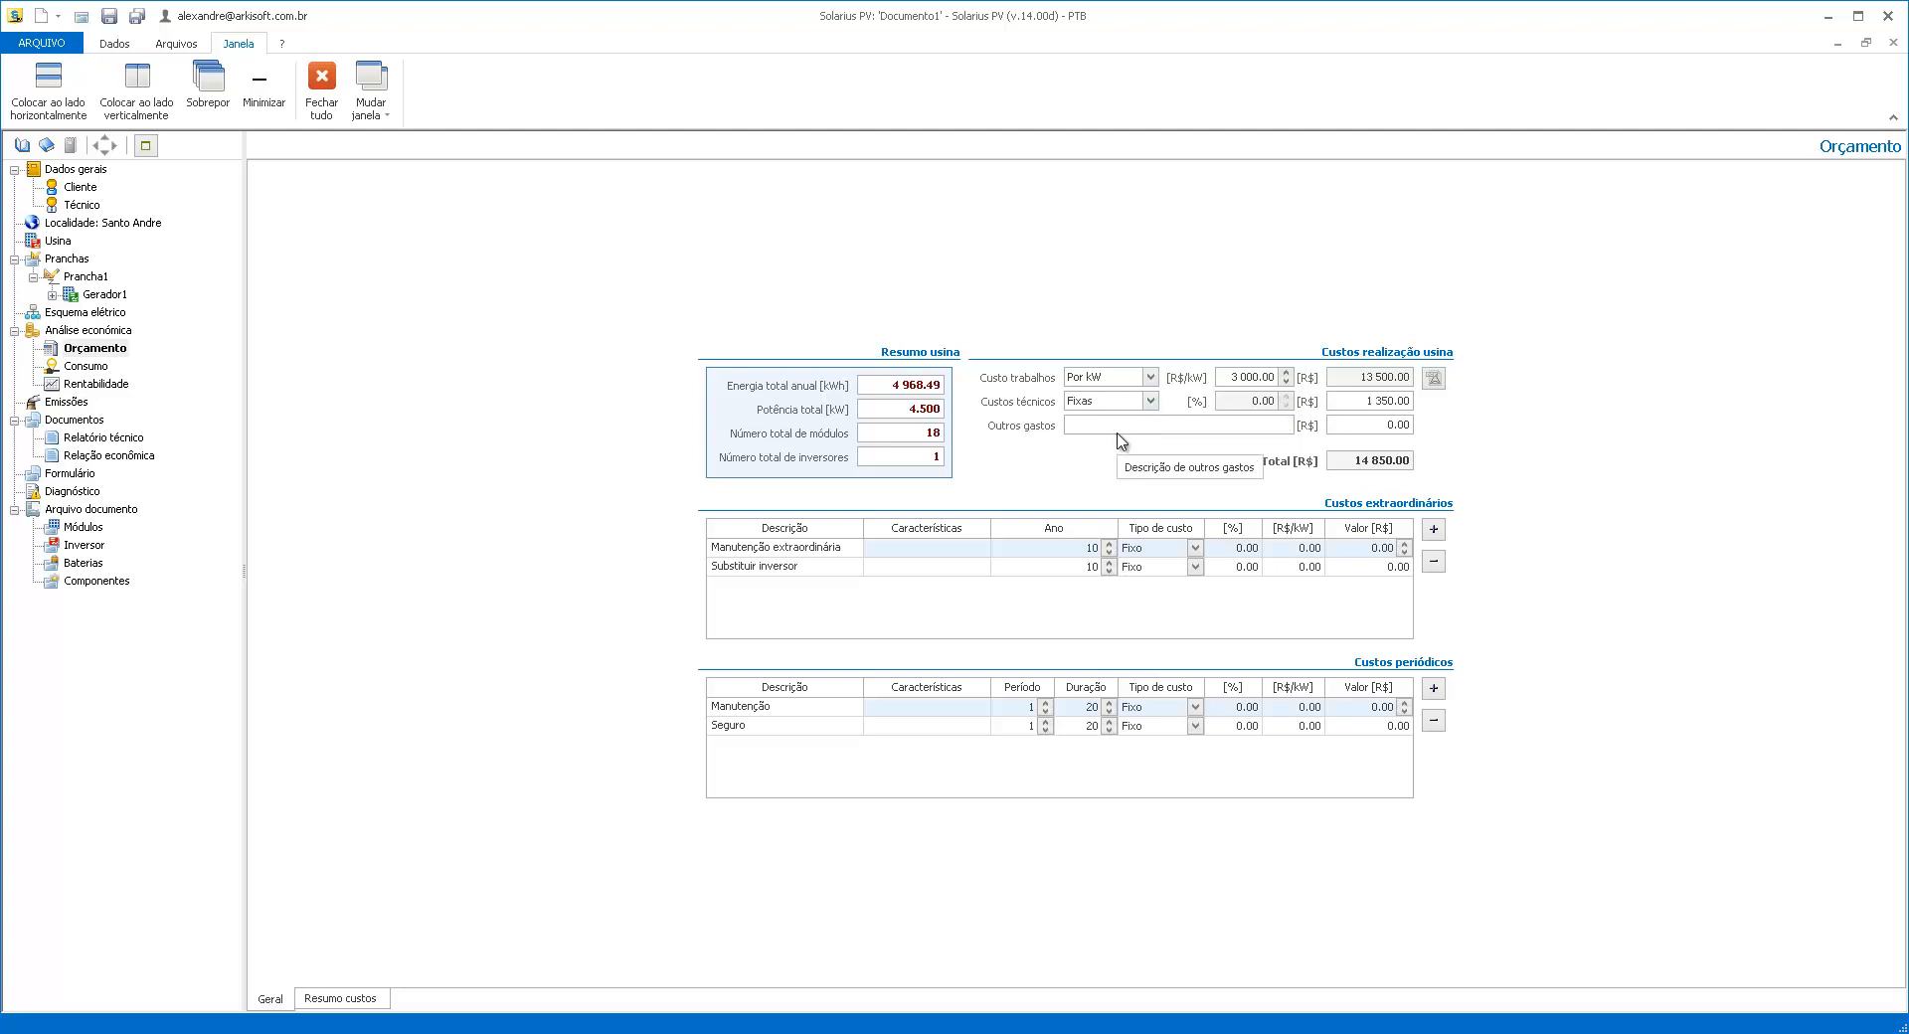
type("Instalacao, ")
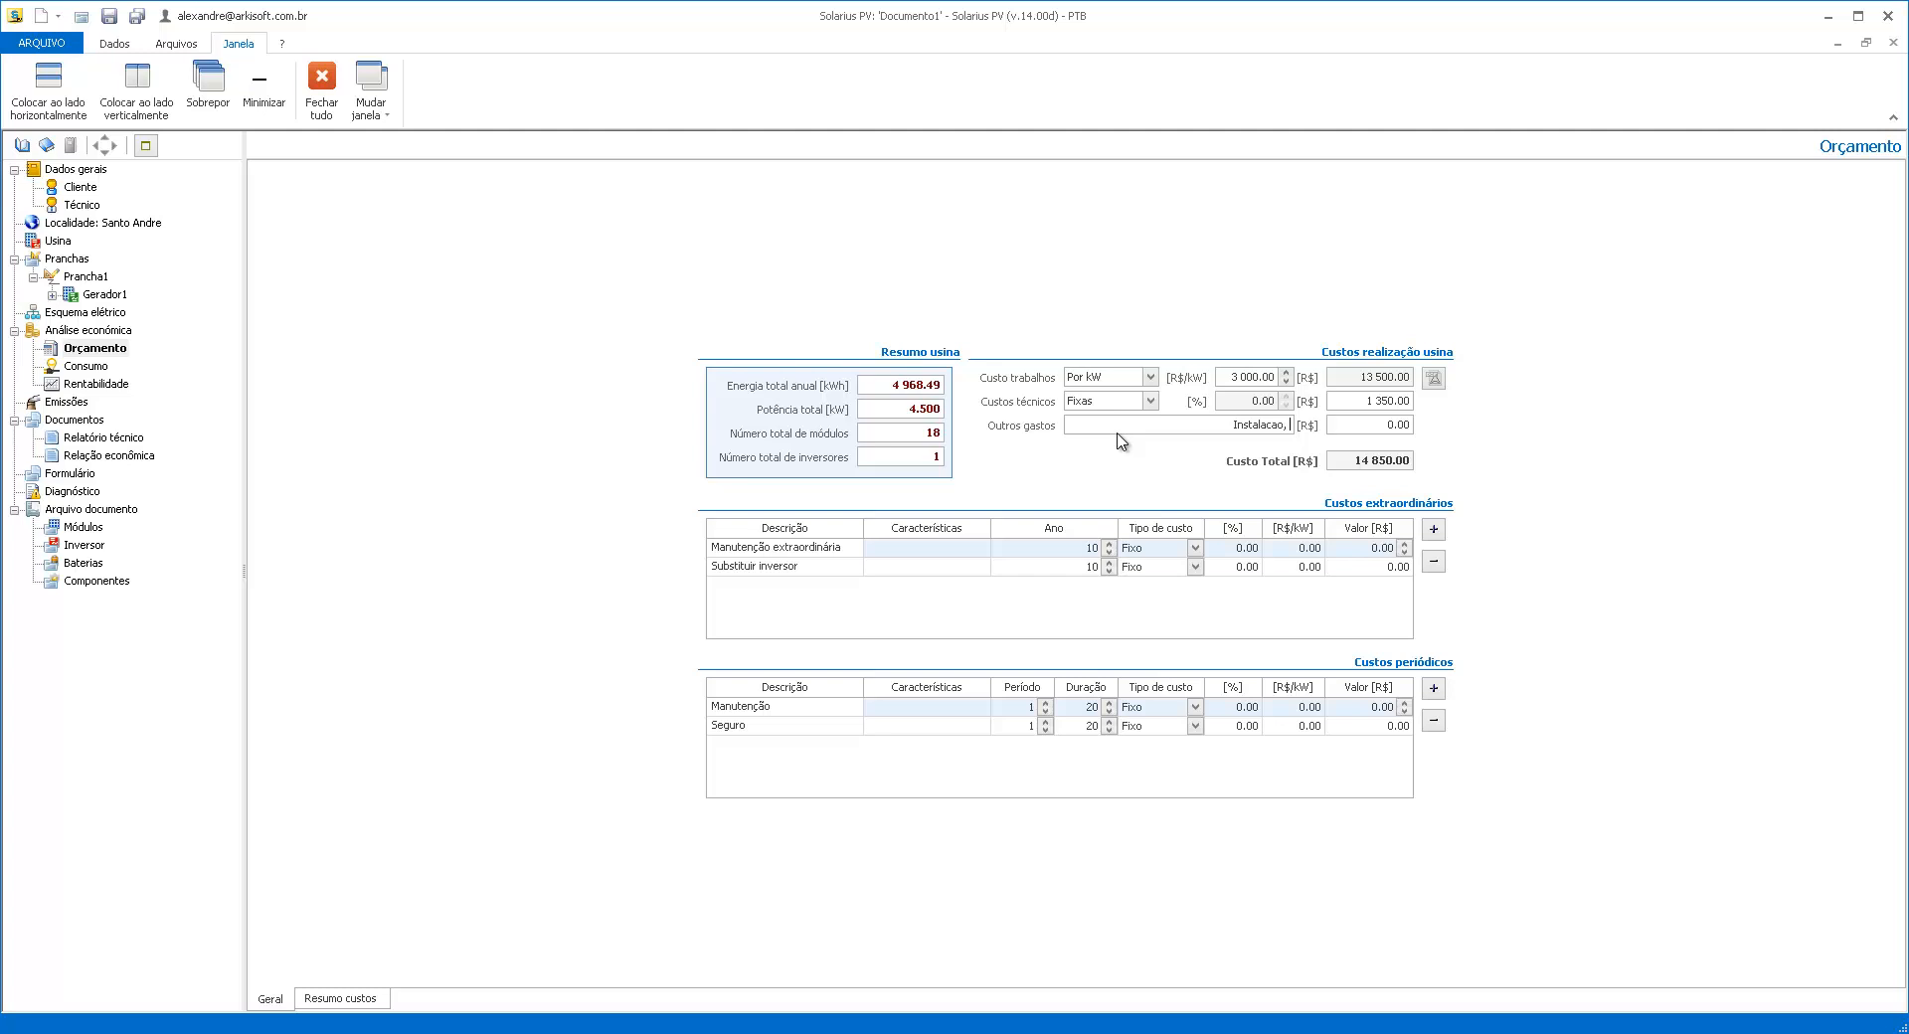
type("transporte")
left_click(1393, 426)
type("1 250")
key("Return")
left_click(1354, 462)
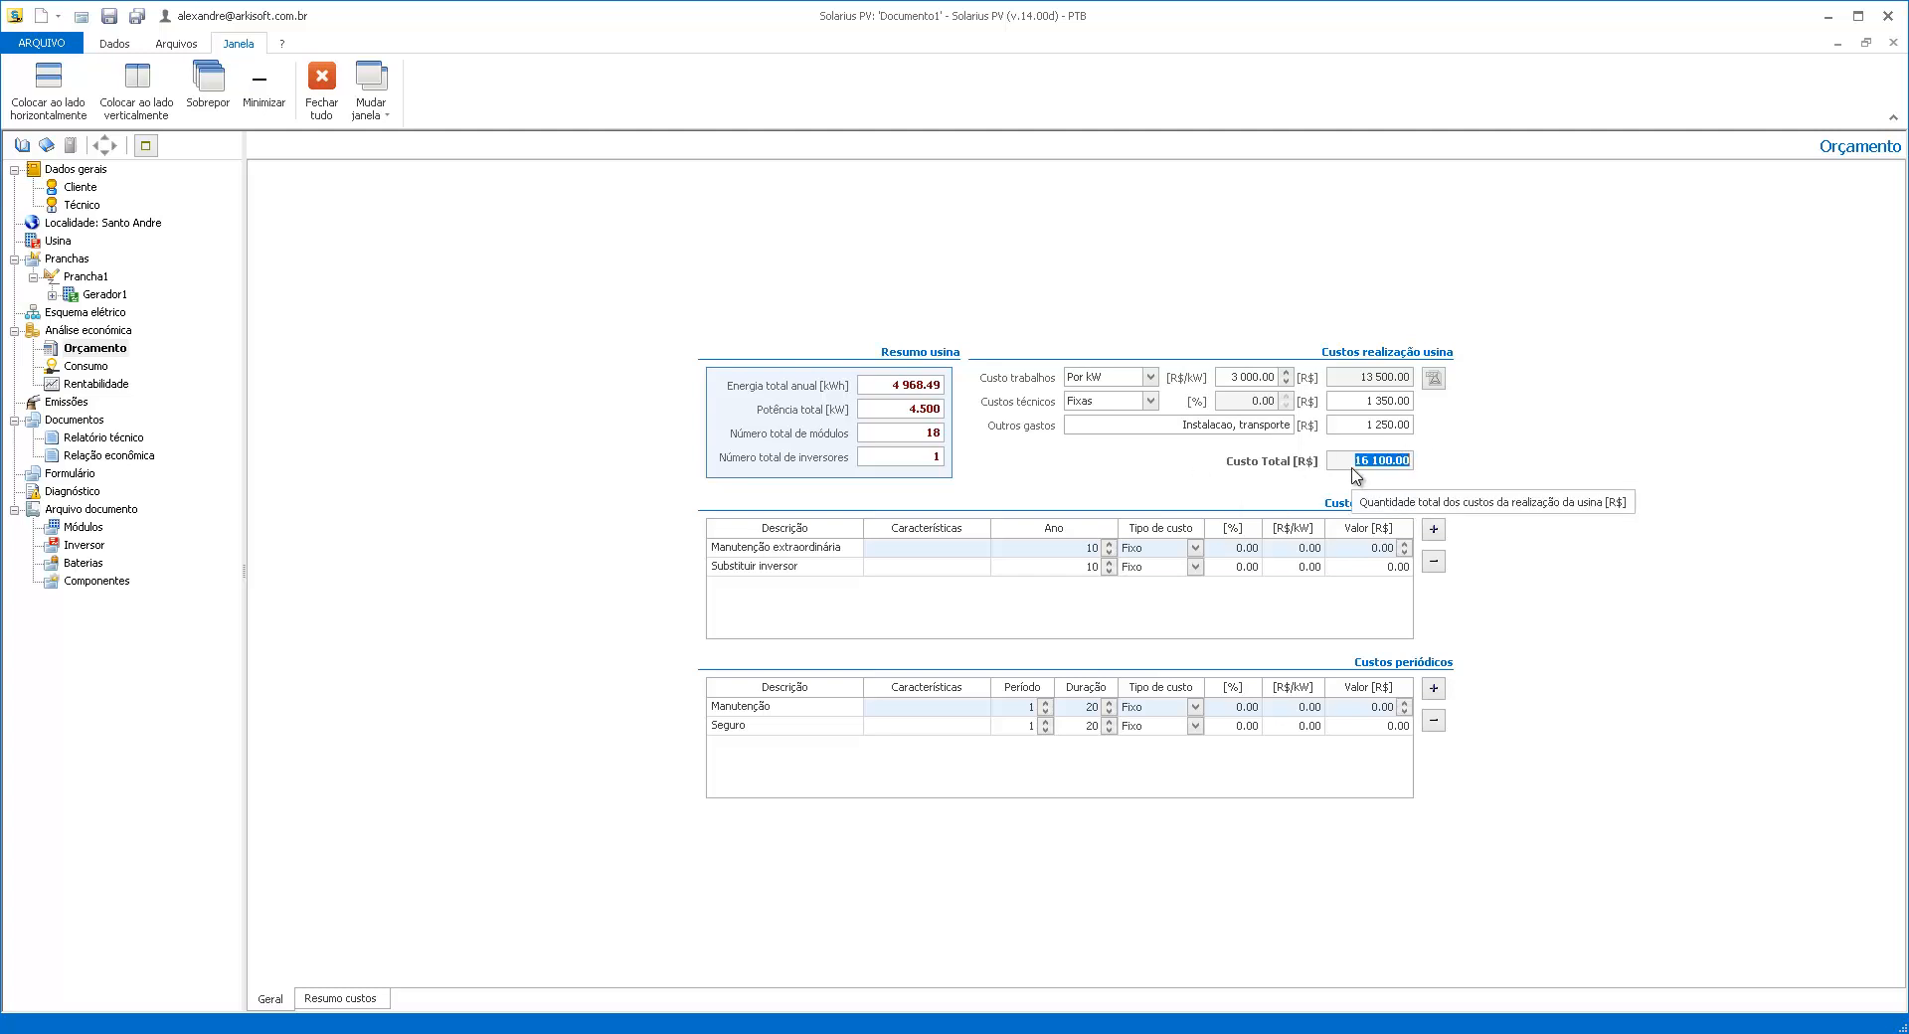
Set the extraordinary costs to R$ 660 for Manutenção extraordinária and R$ 1 000 for Substituir inversor
left_click(767, 549)
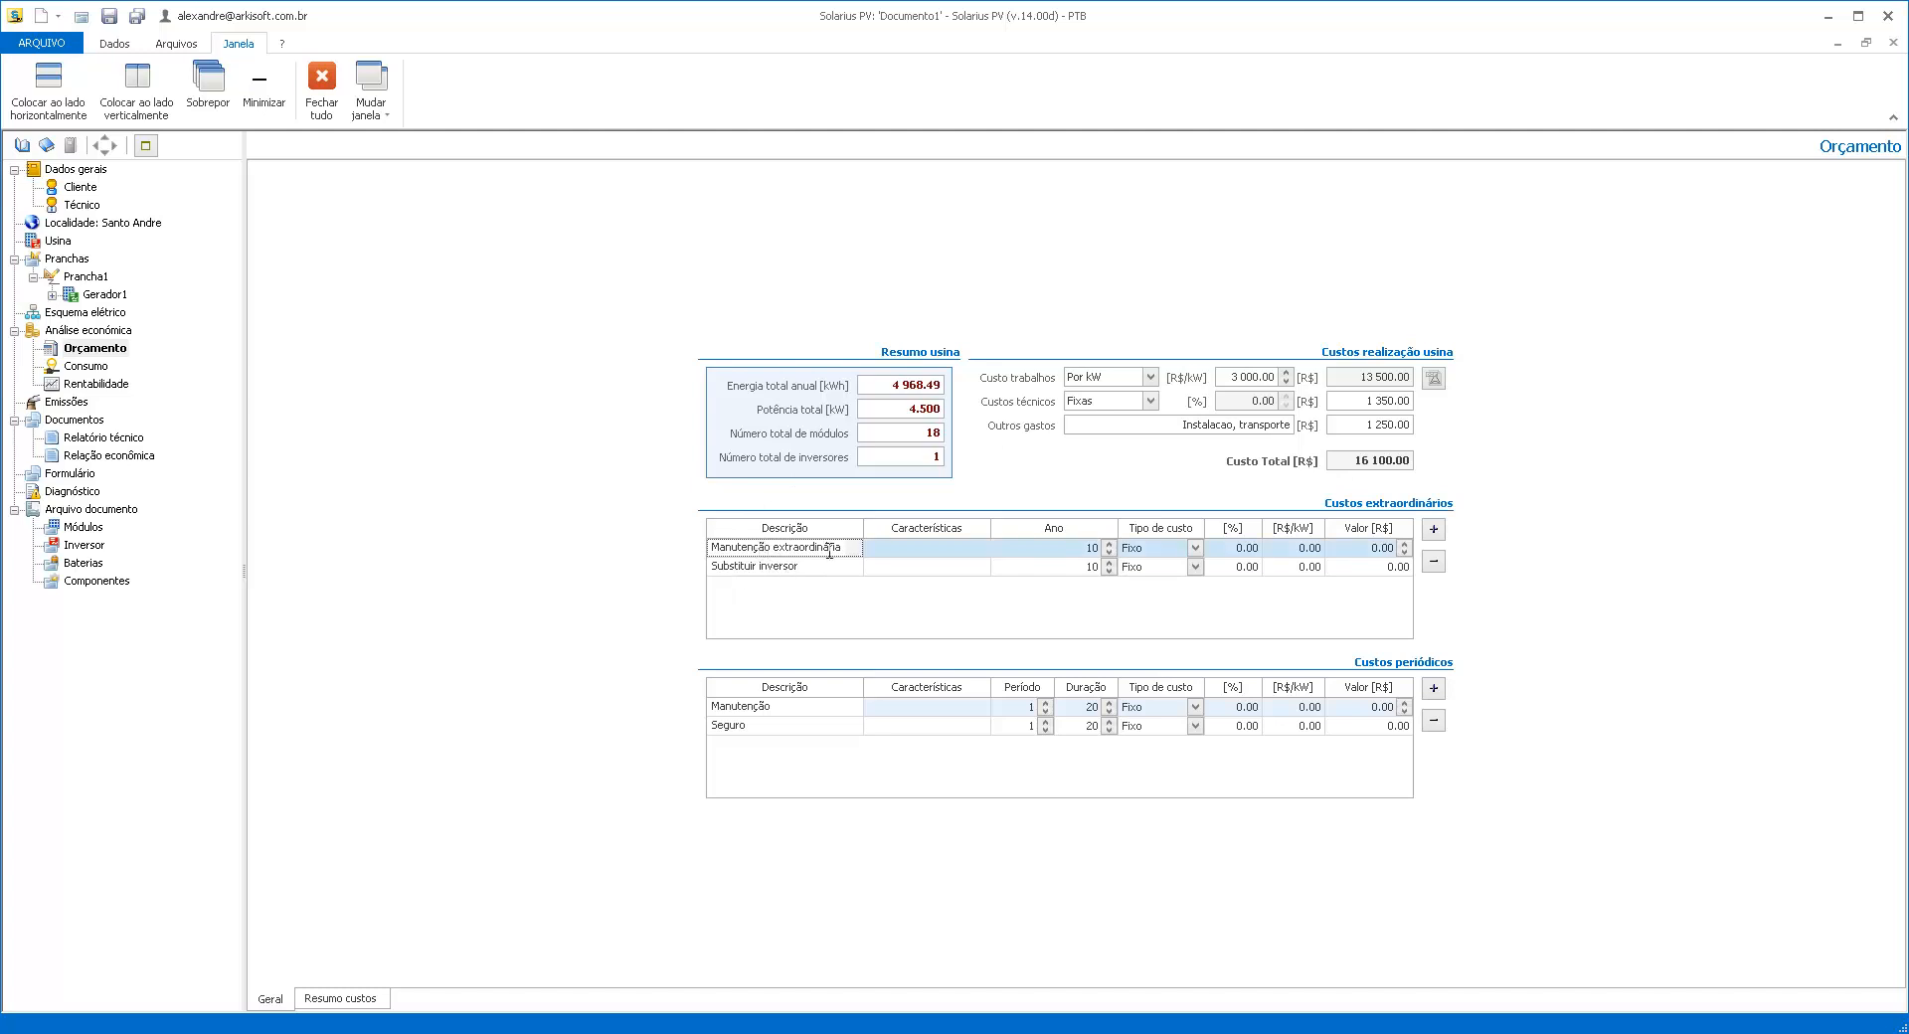
left_click(802, 569)
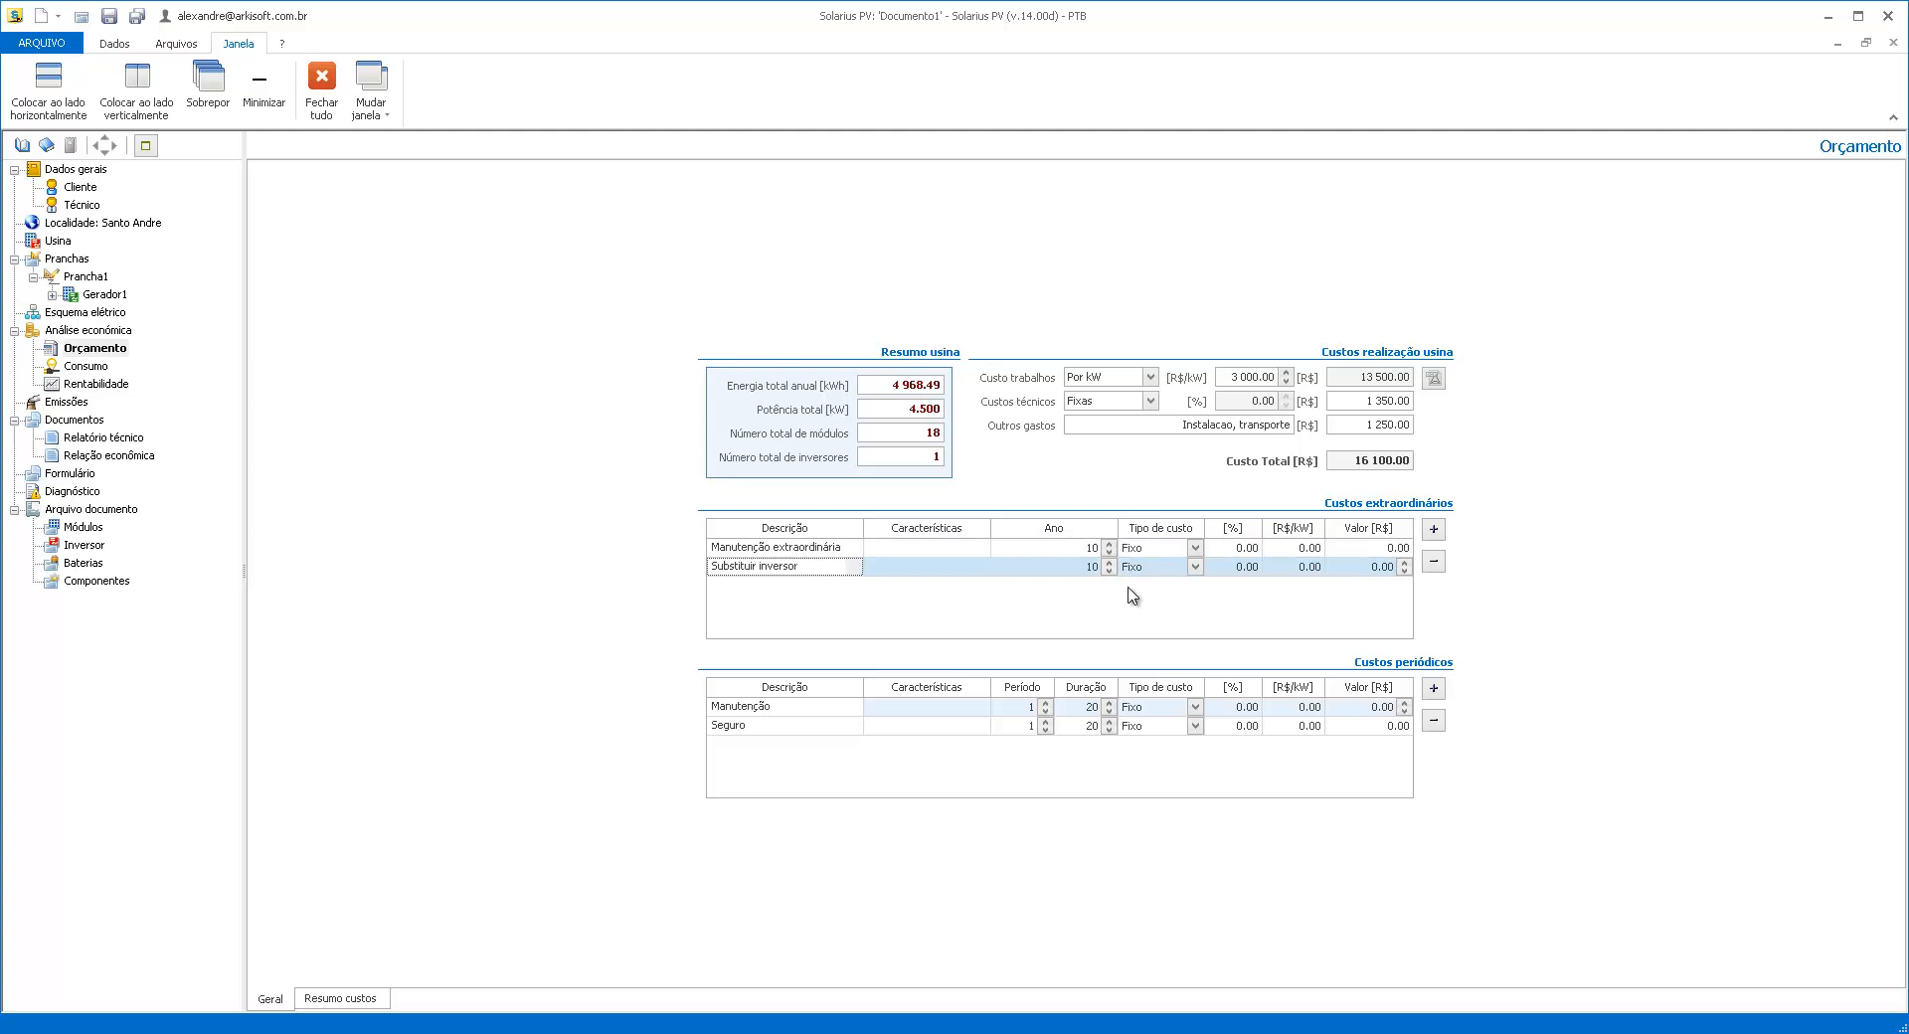
left_click(1243, 550)
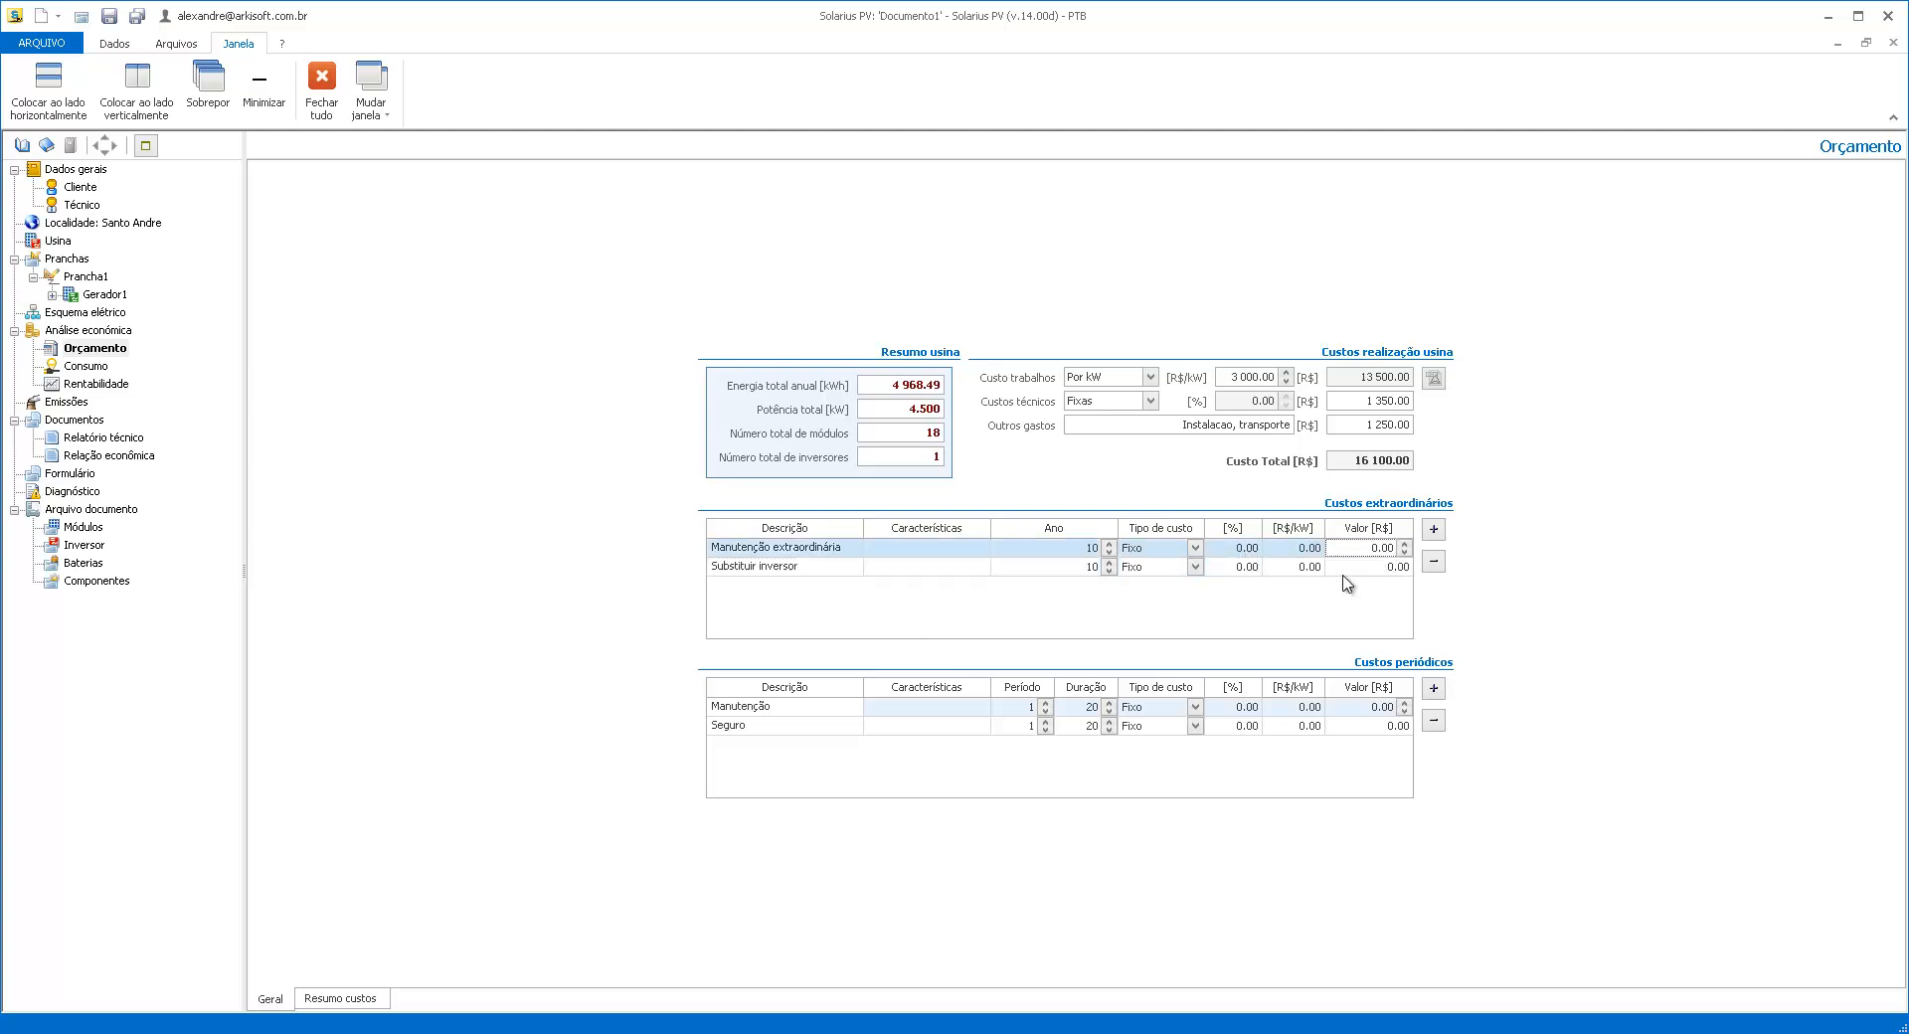
type("660")
left_click(1369, 567)
type("1 00")
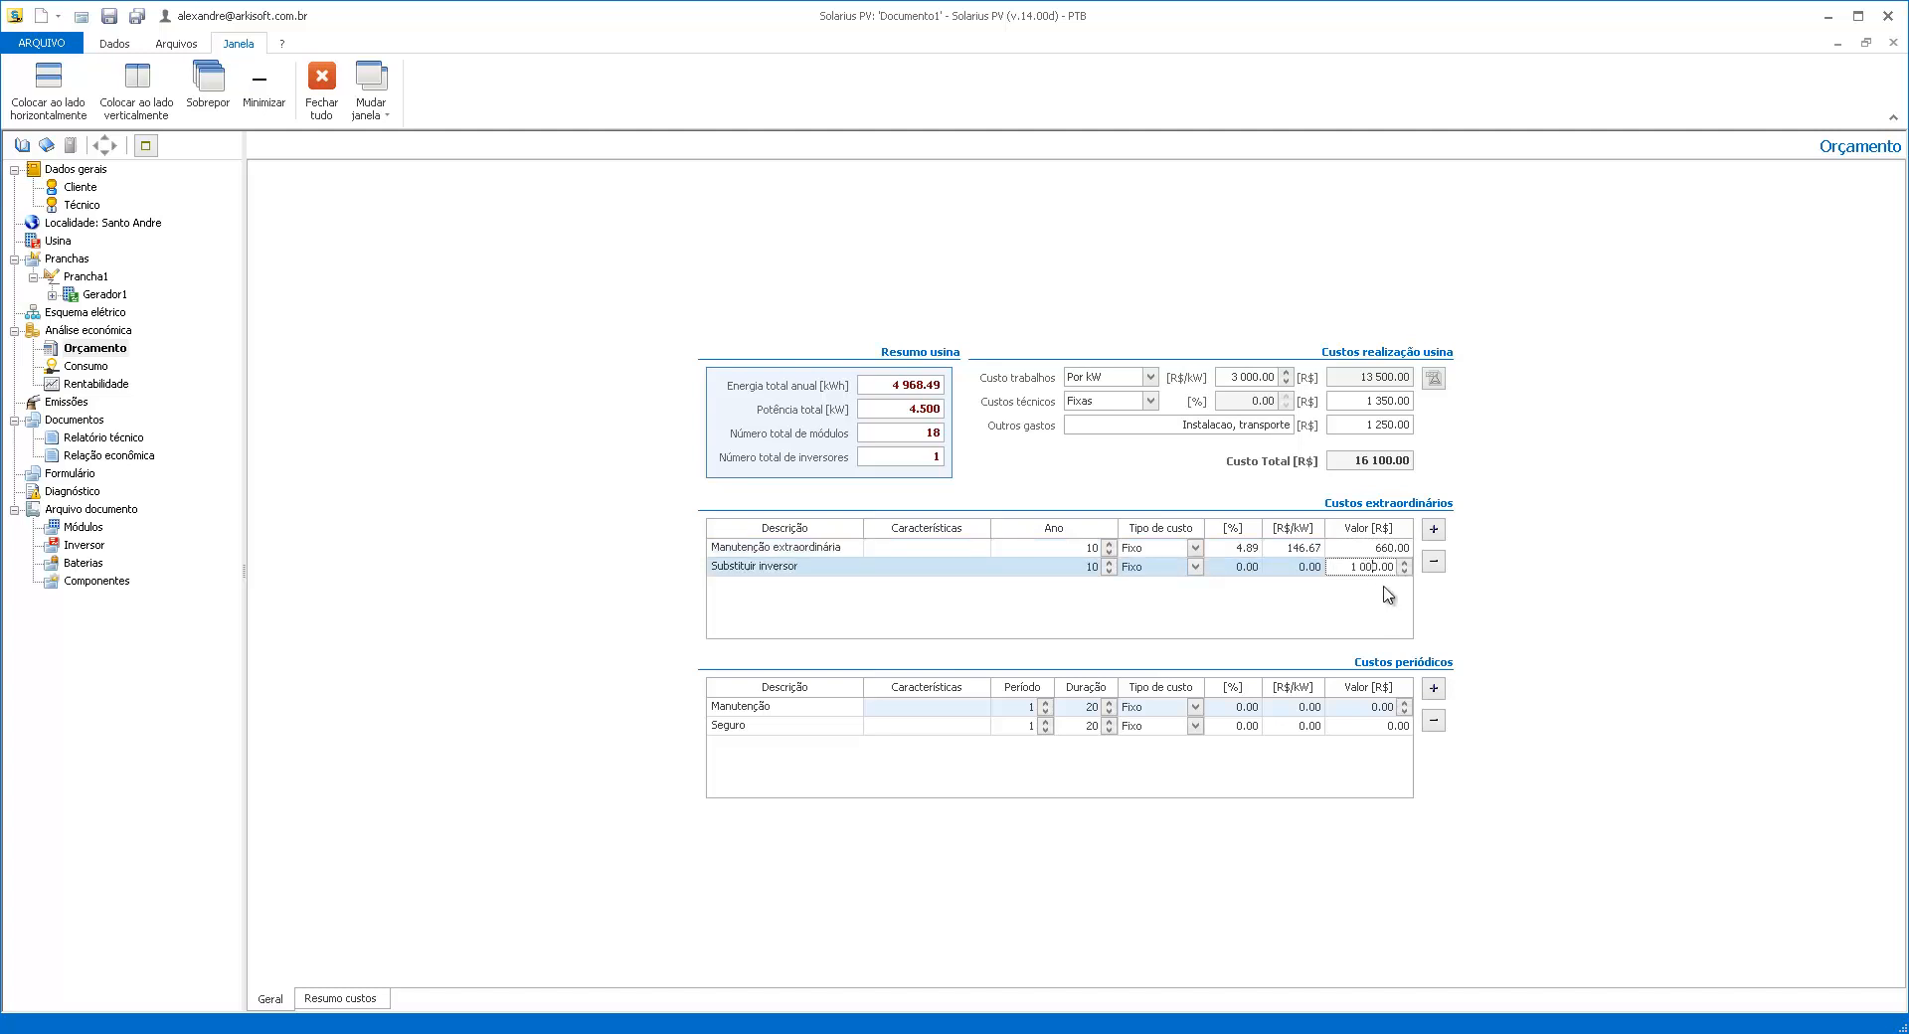
left_click(1360, 548)
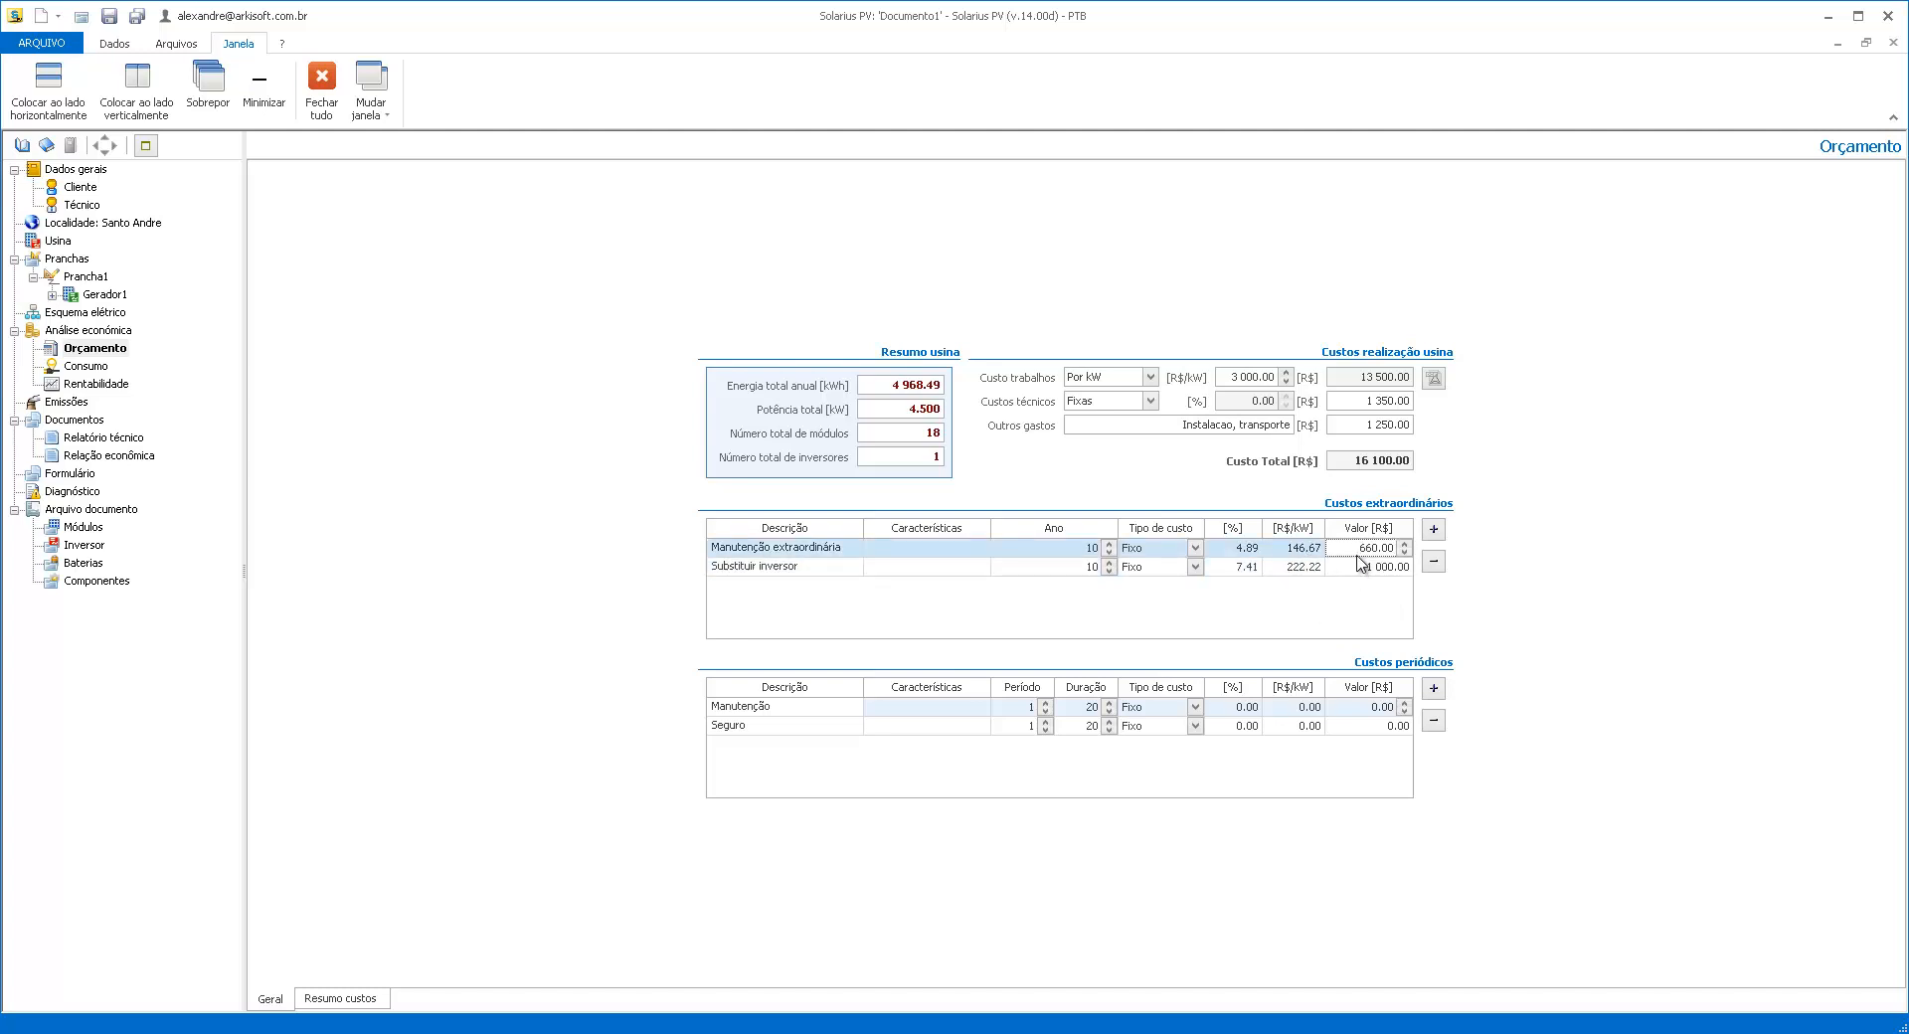
Change the cost type of both periodic costs, Manutenção and Seguro, to Percentagem
left_click(1166, 708)
left_click(1154, 738)
left_click(1158, 727)
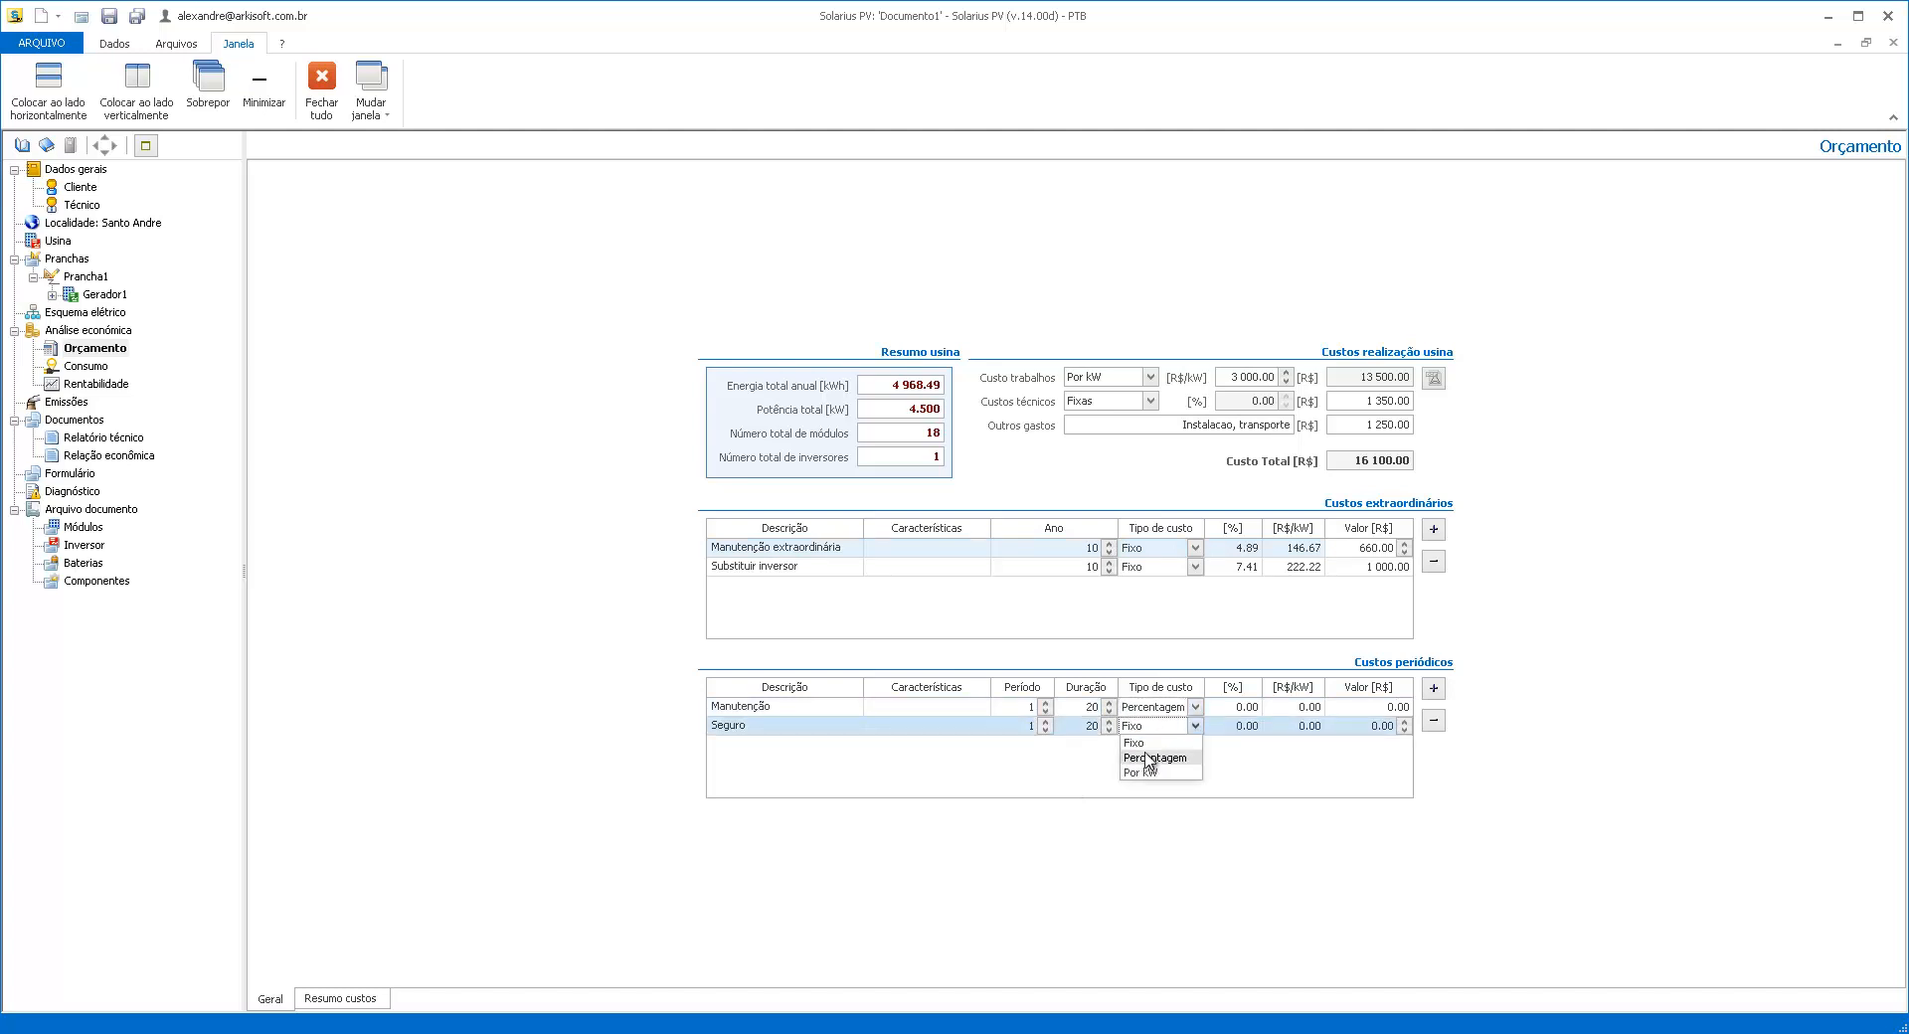
left_click(1156, 757)
Set the duration of the periodic costs Manutenção and Seguro to 25 years each
left_click(1093, 708)
type("5")
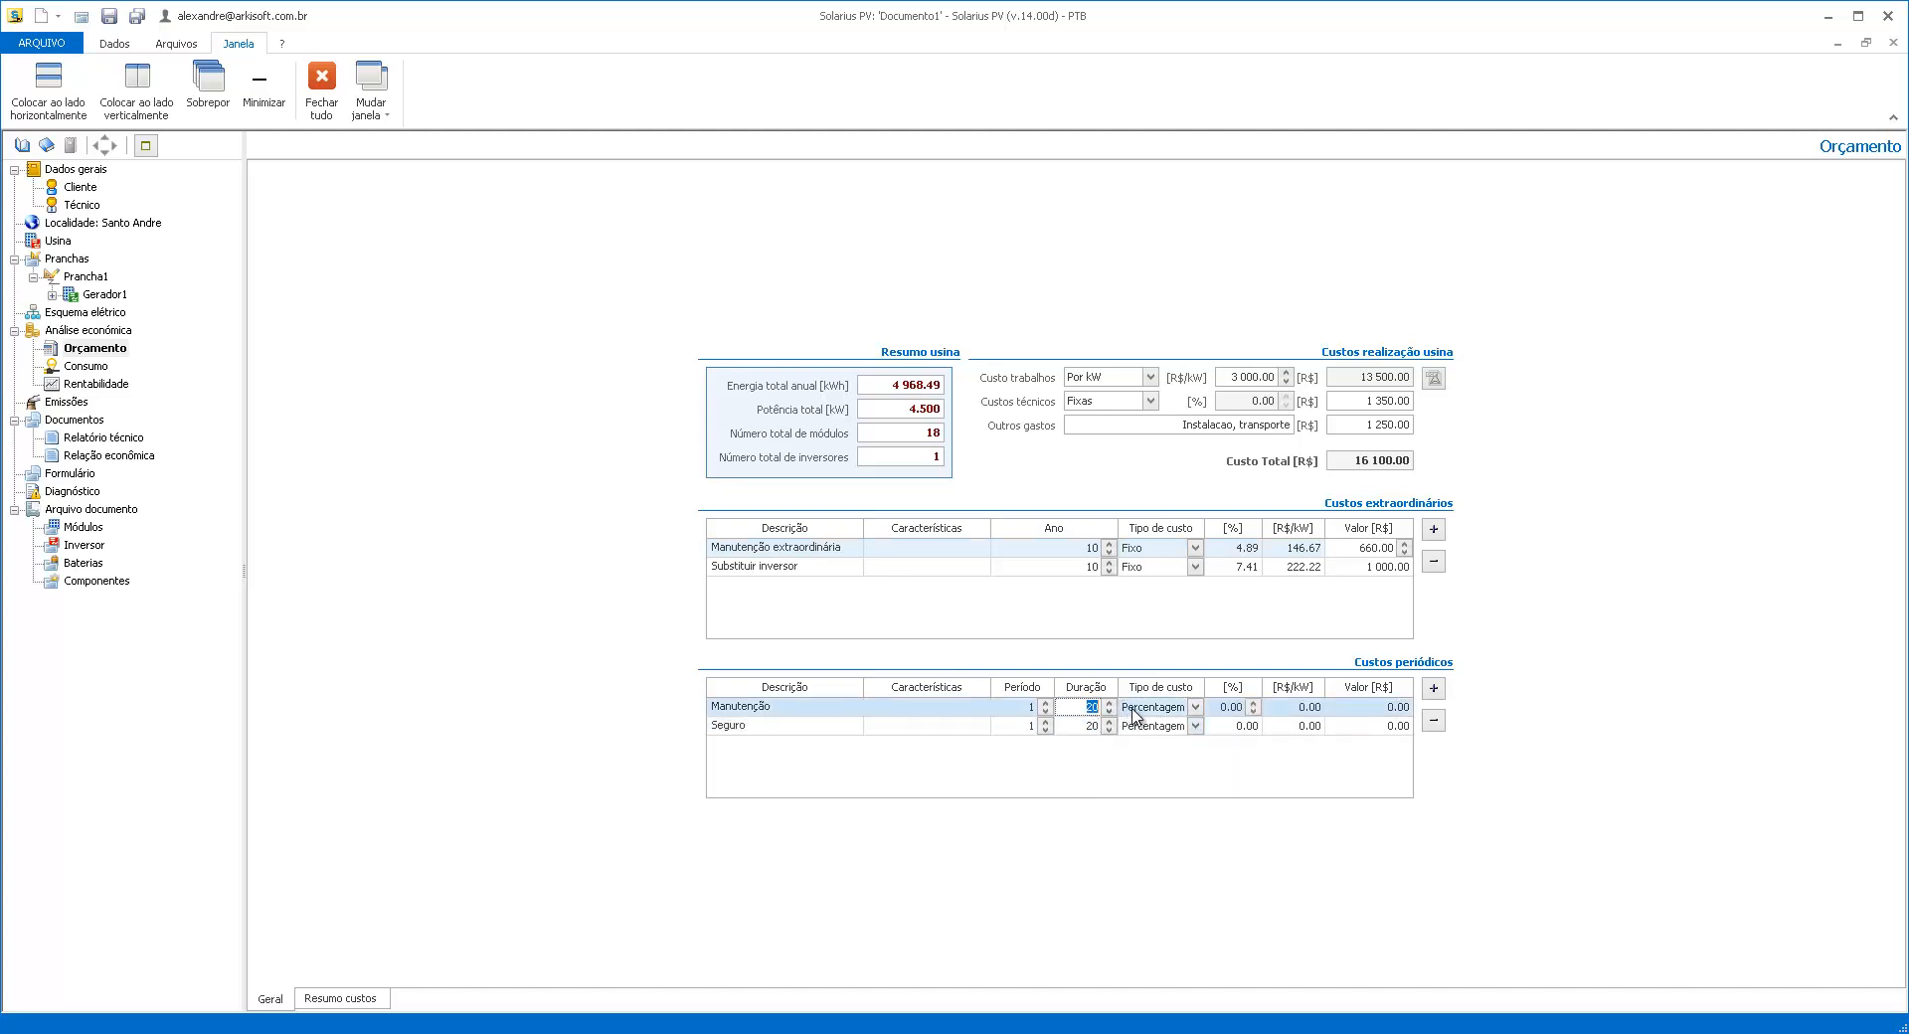
left_click(1093, 728)
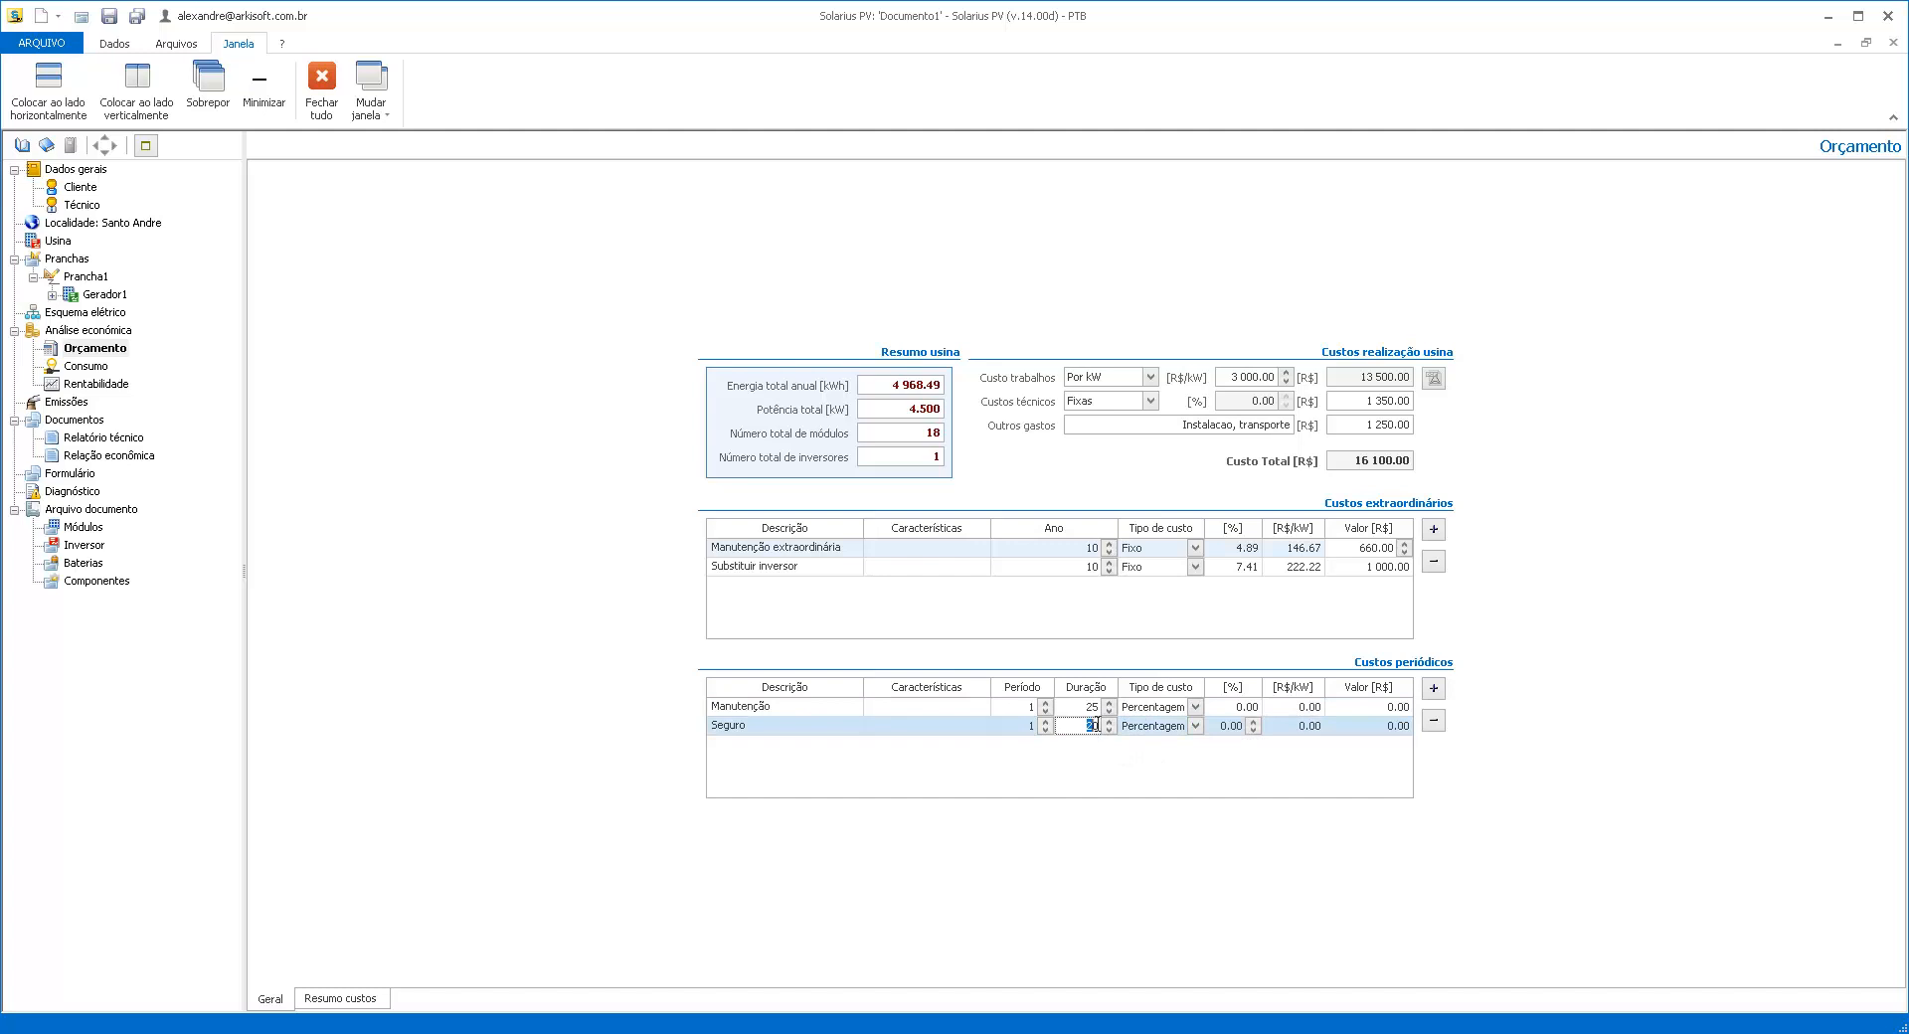
type("2")
Set the periodic cost percentages to 3.00 % for Manutenção and 2.50 % for Seguro
left_click(1234, 713)
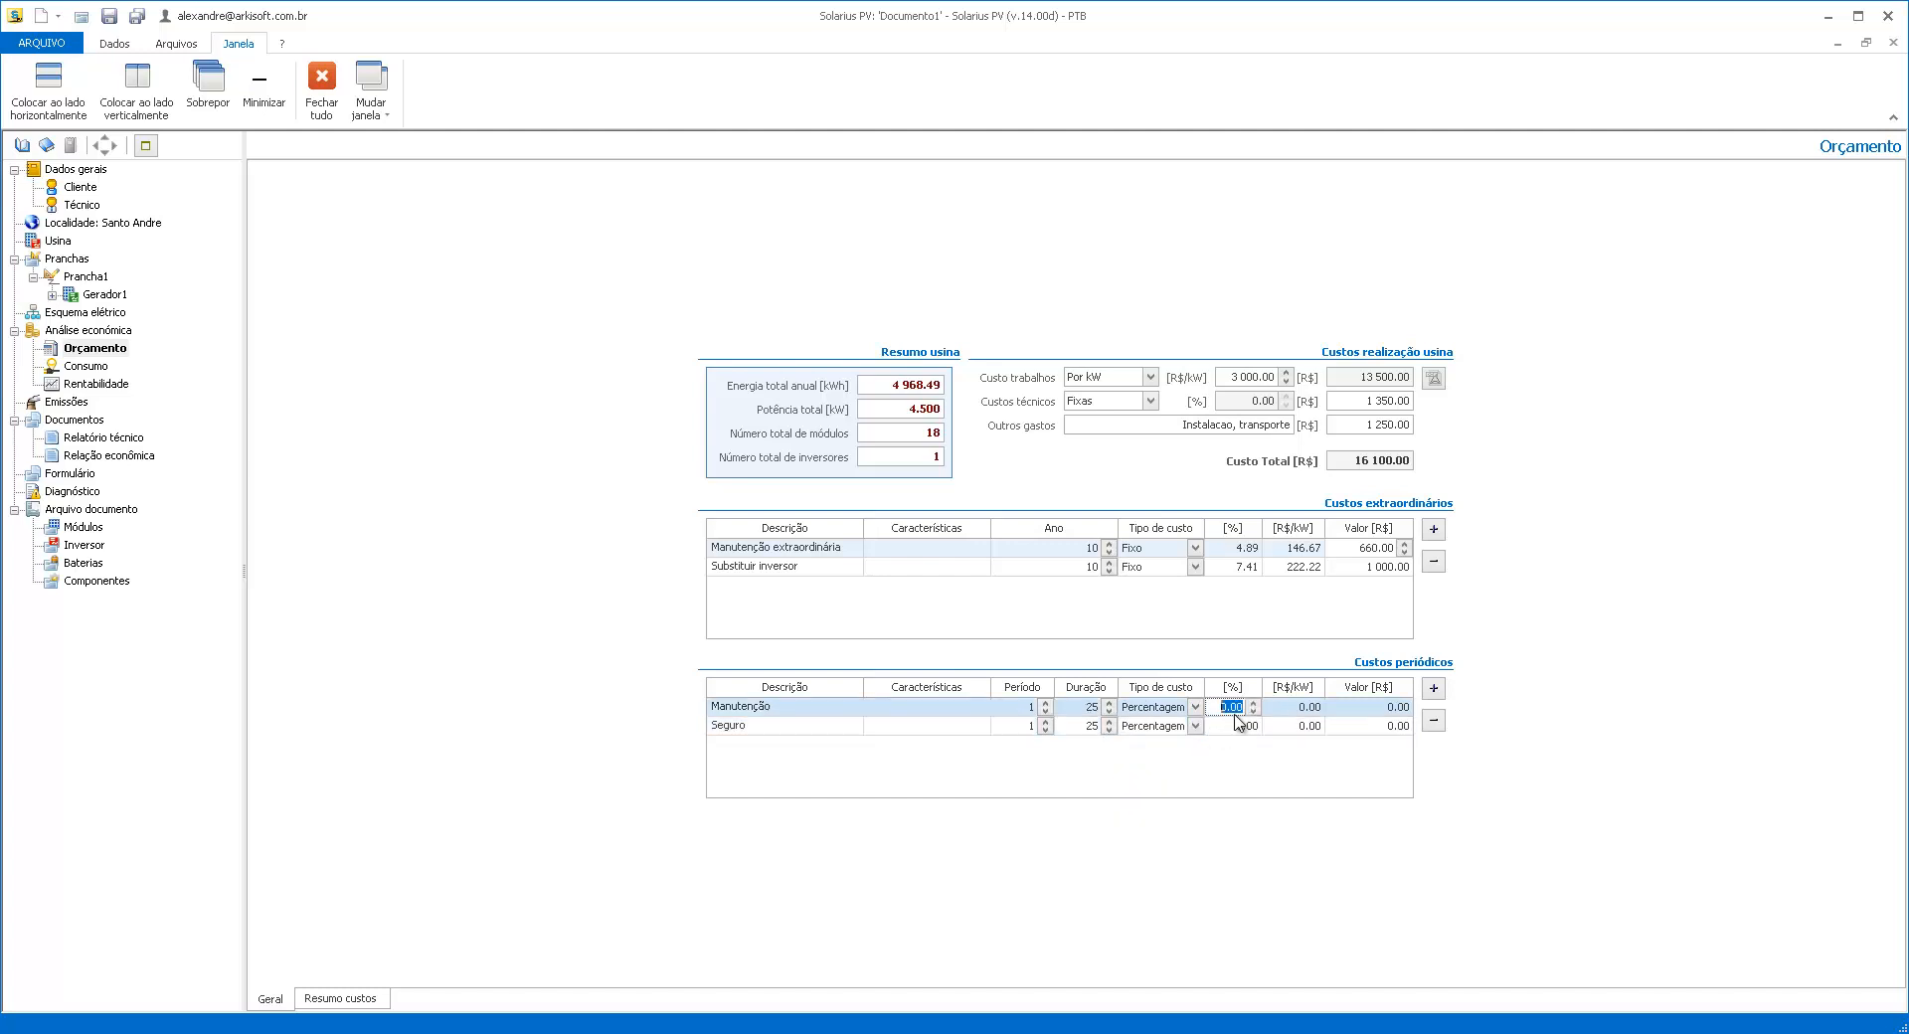
type("3")
left_click(1233, 729)
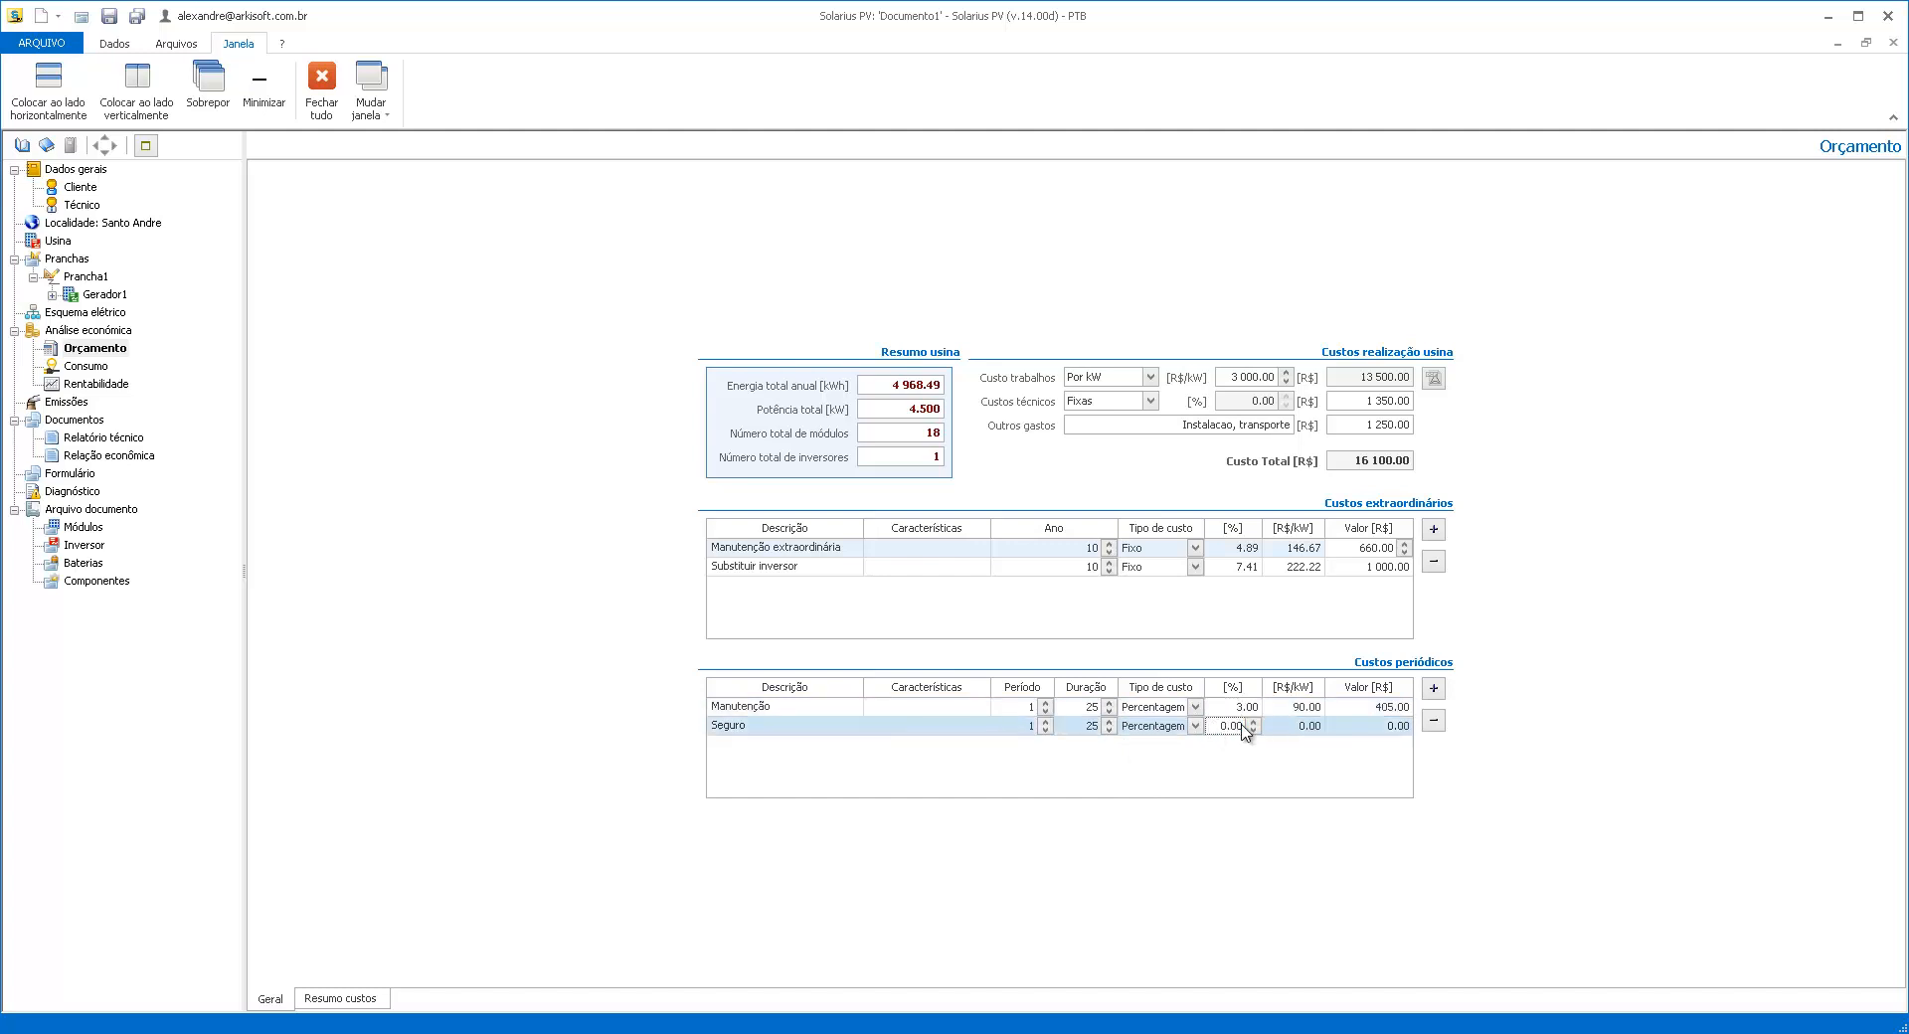
left_click_drag(1215, 727, 1254, 726)
type("2.50")
key("Up")
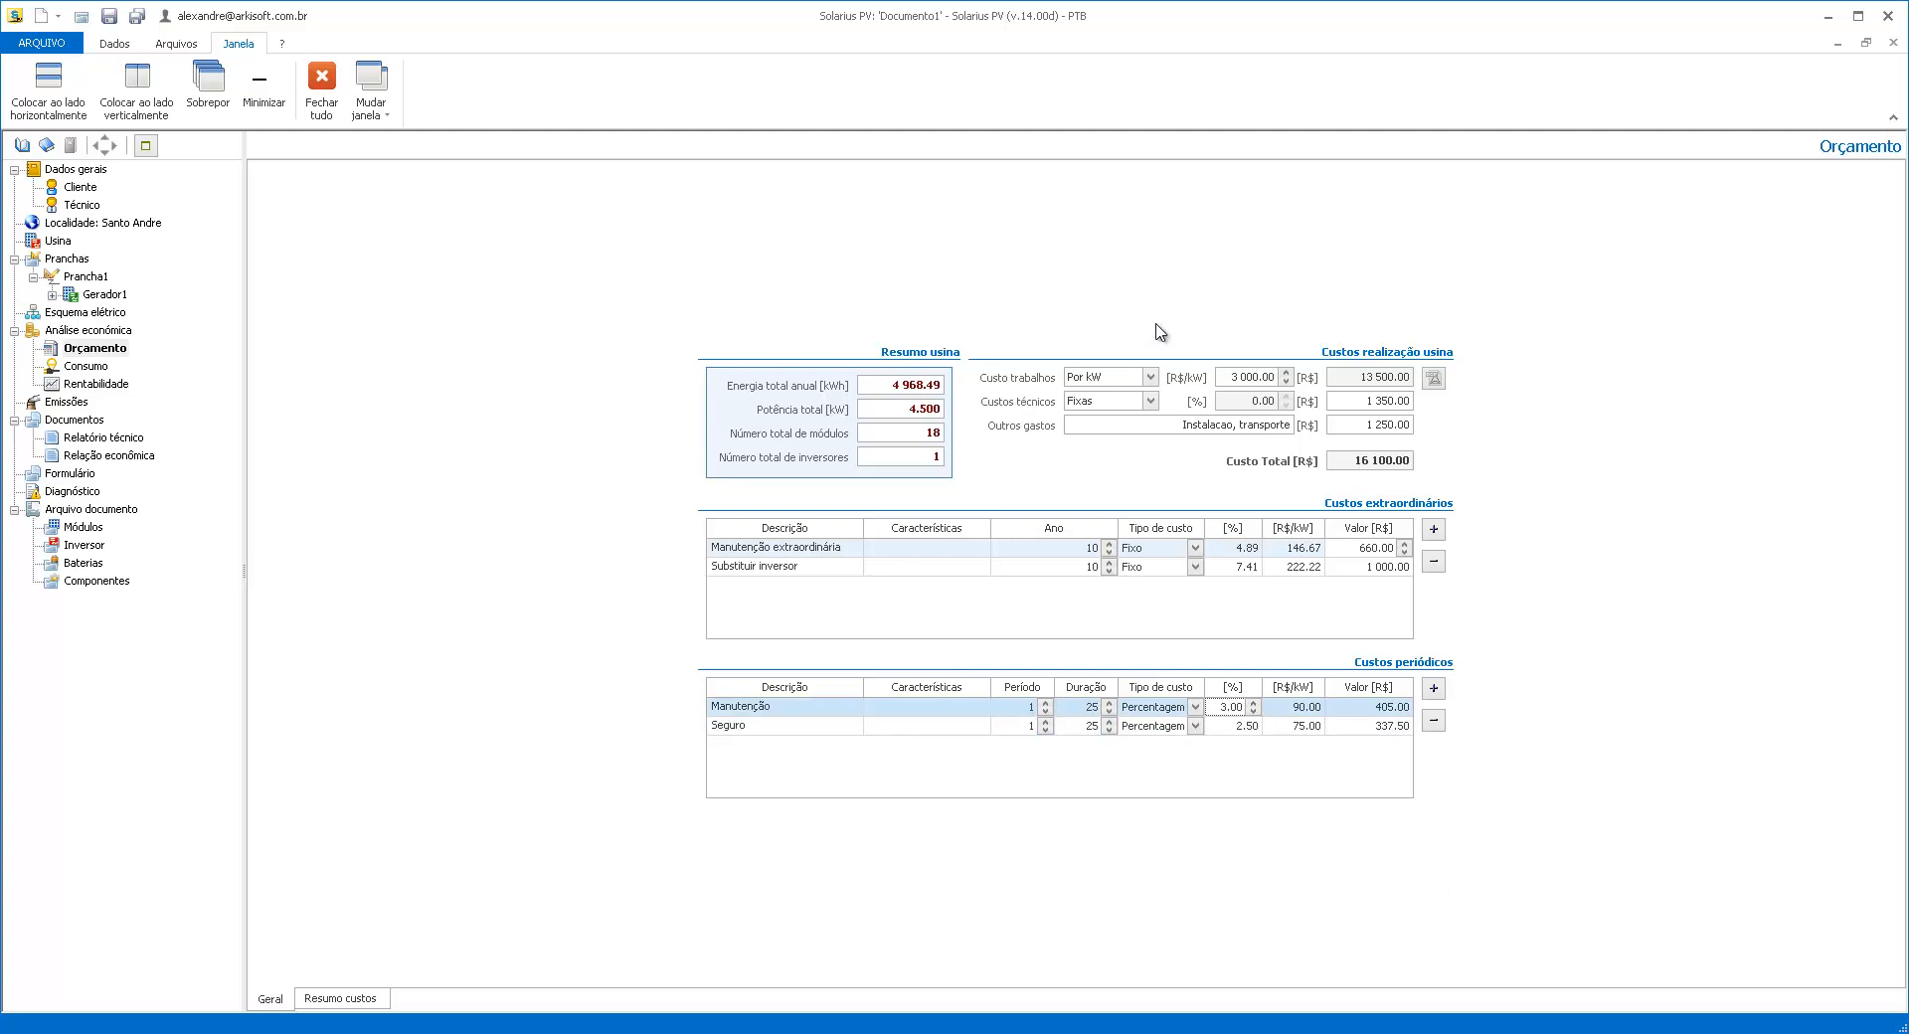
View the budget's yearly cost summary (Resumo custos) and open the plant's consumption data (Consumo)
left_click(304, 1005)
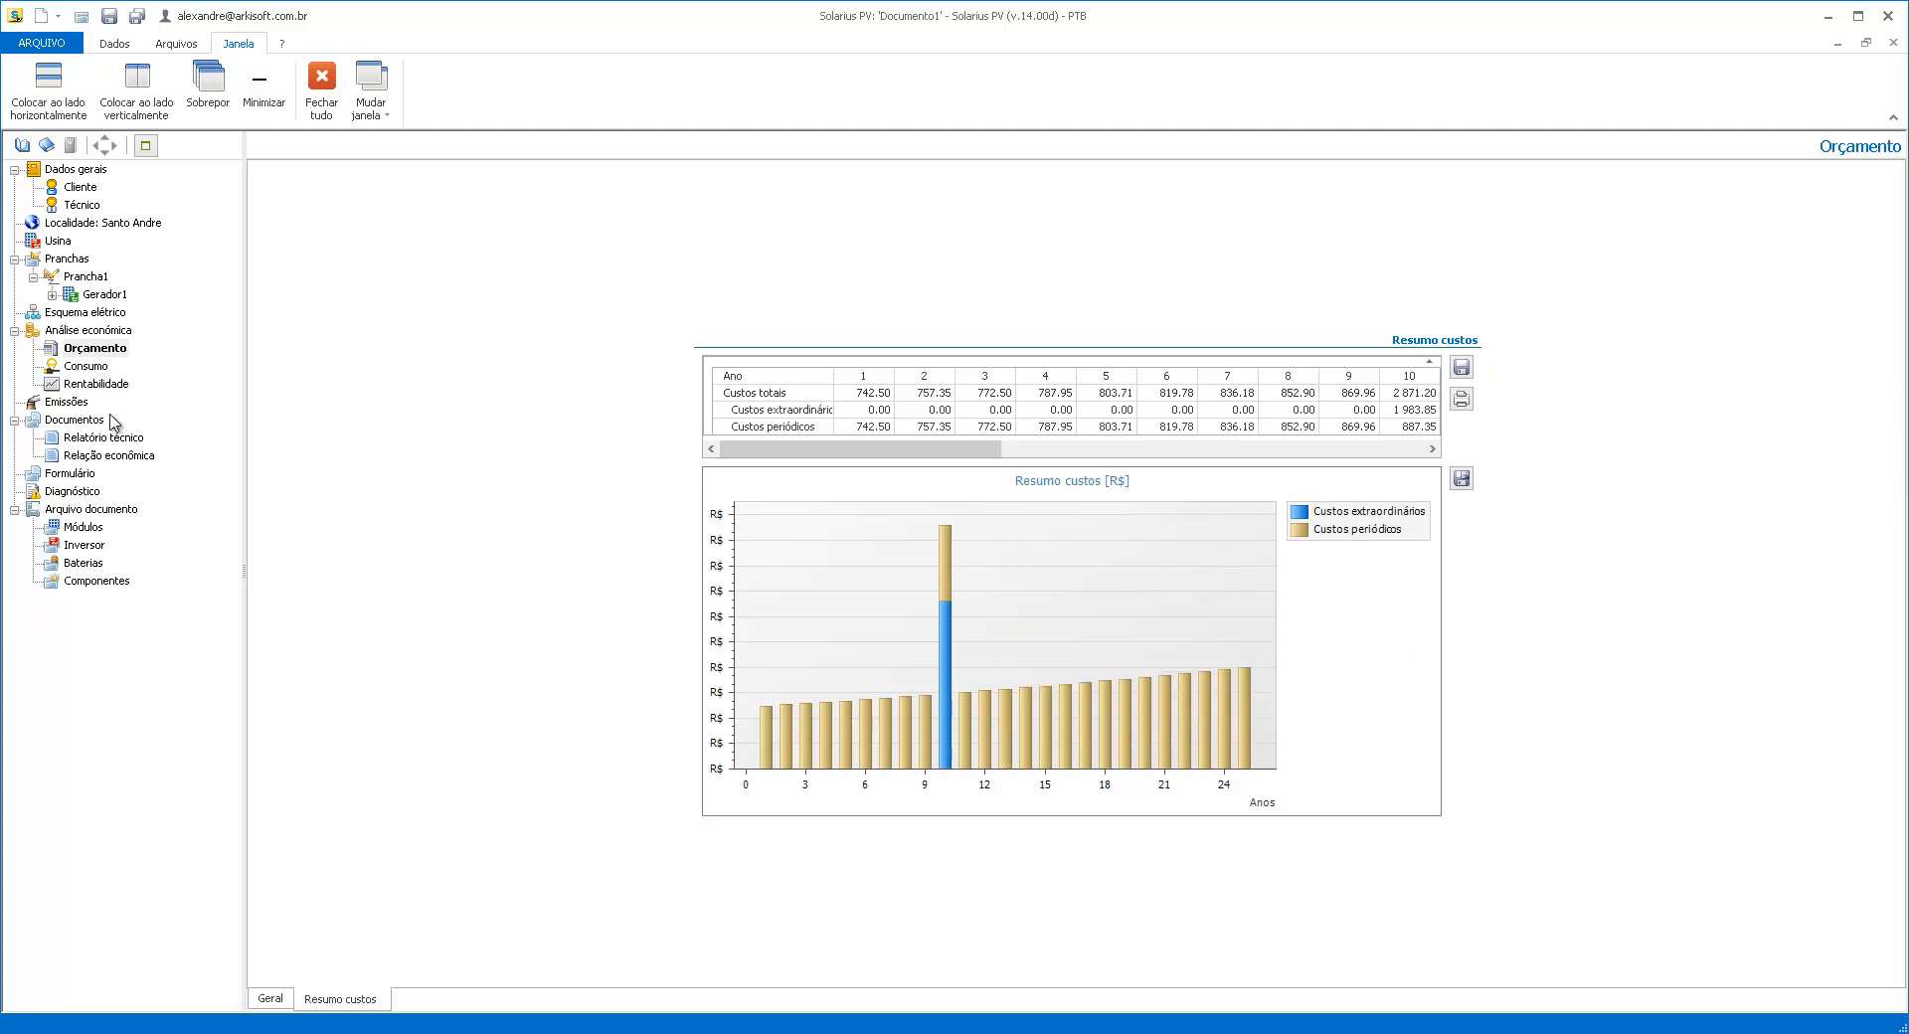
left_click(87, 367)
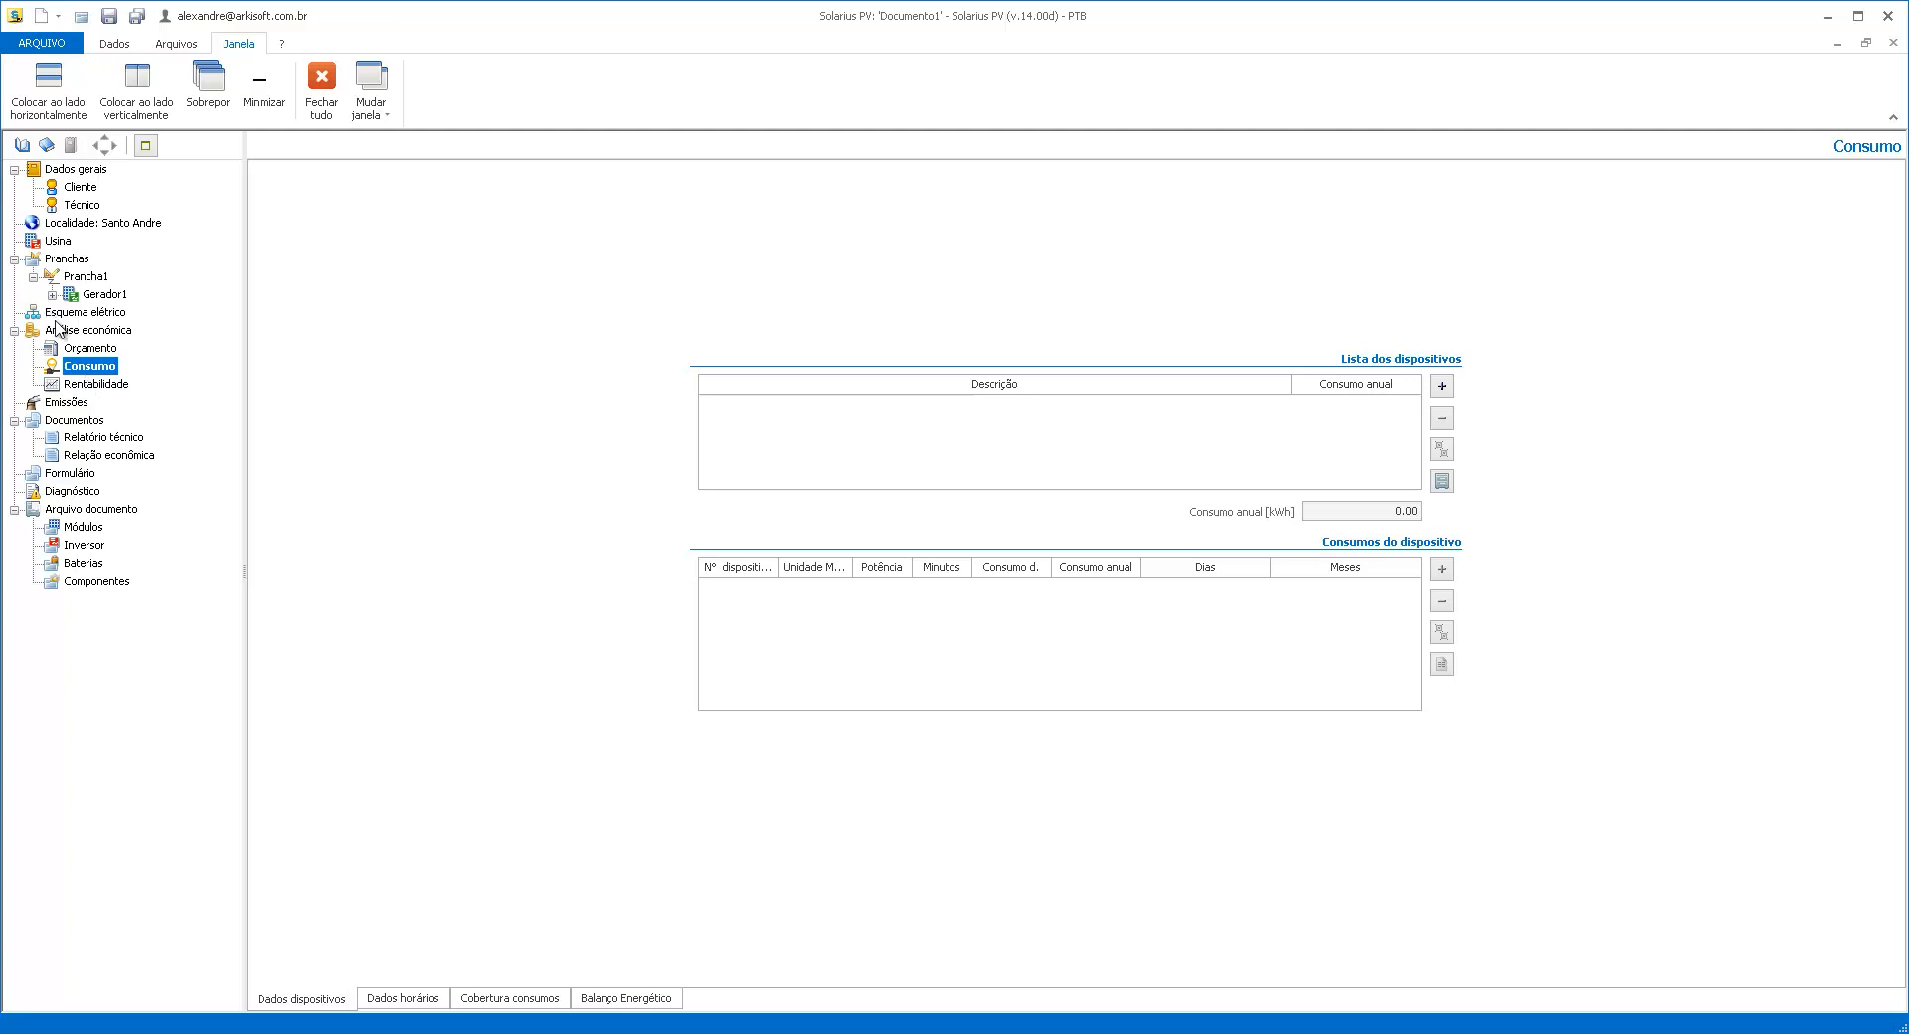
left_click(1442, 386)
left_click(1486, 429)
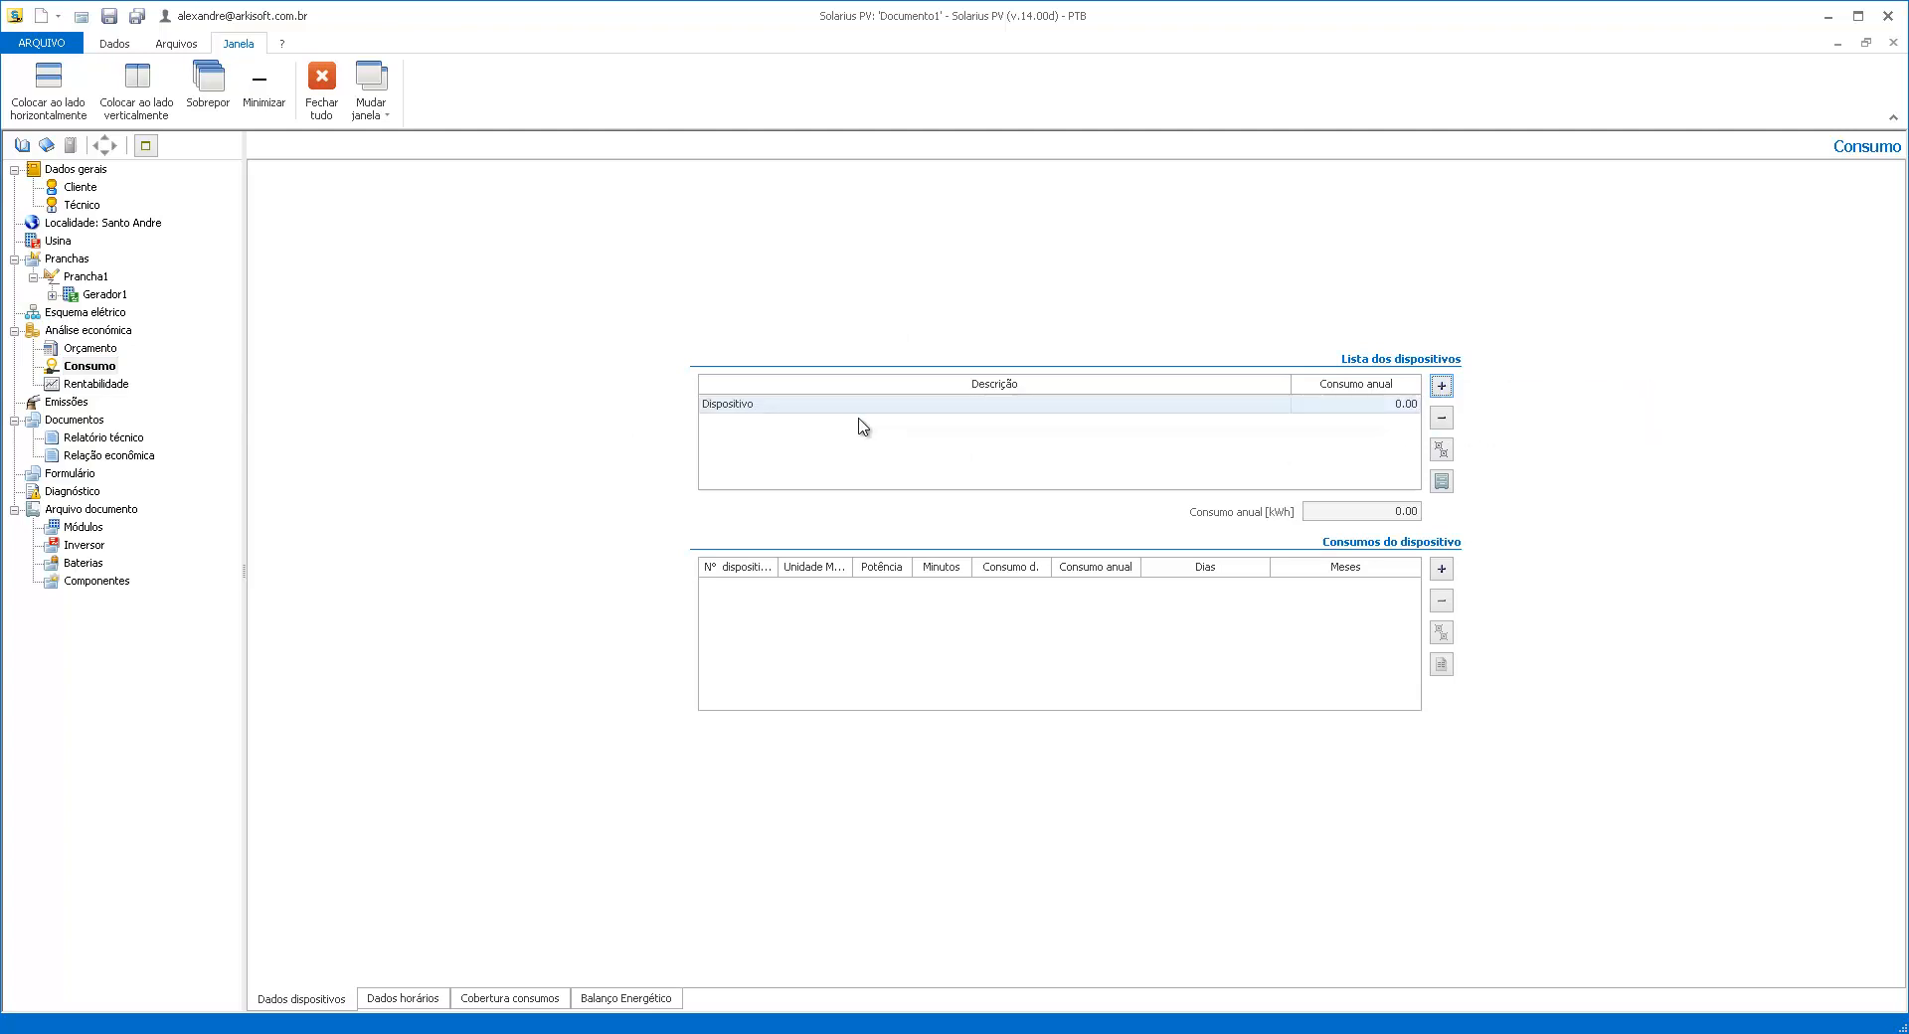
left_click(784, 408)
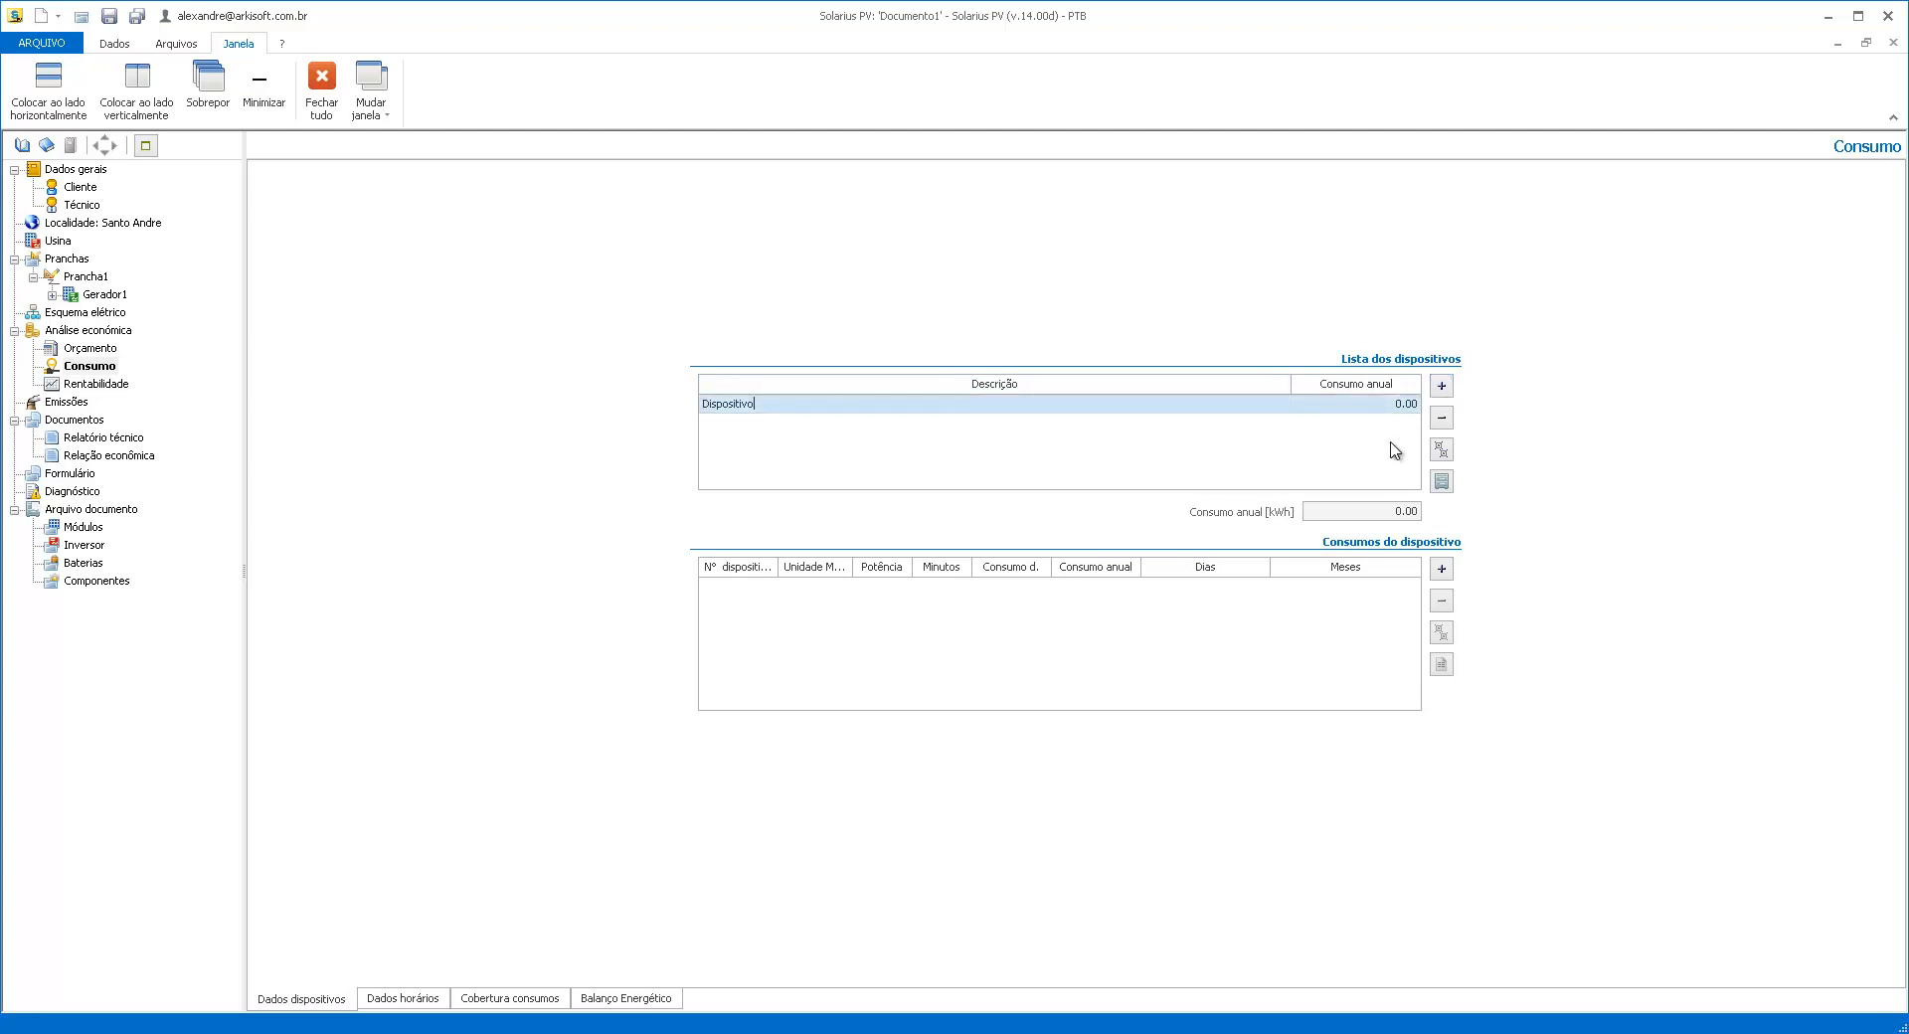
left_click(1442, 417)
left_click(1015, 594)
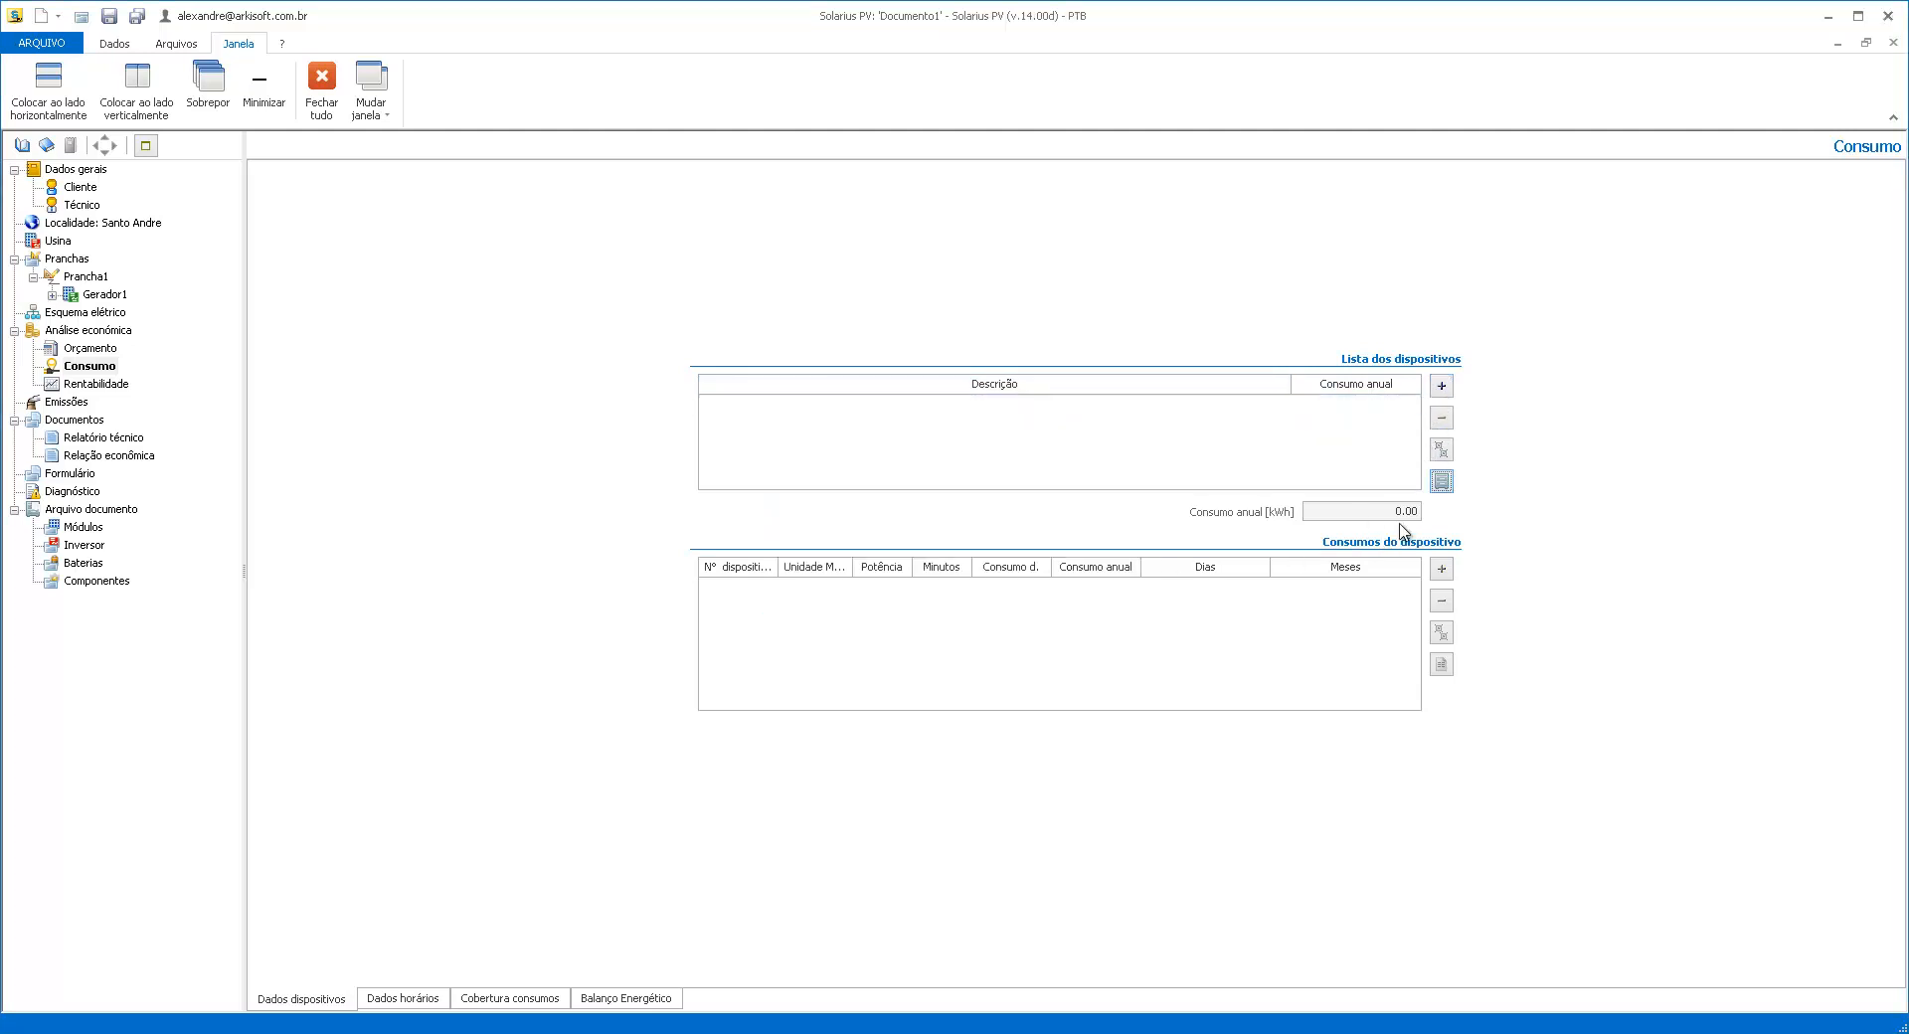
Load the household appliance Máquina de lavar from the program's device archive into the consumption device list
left_click(1442, 386)
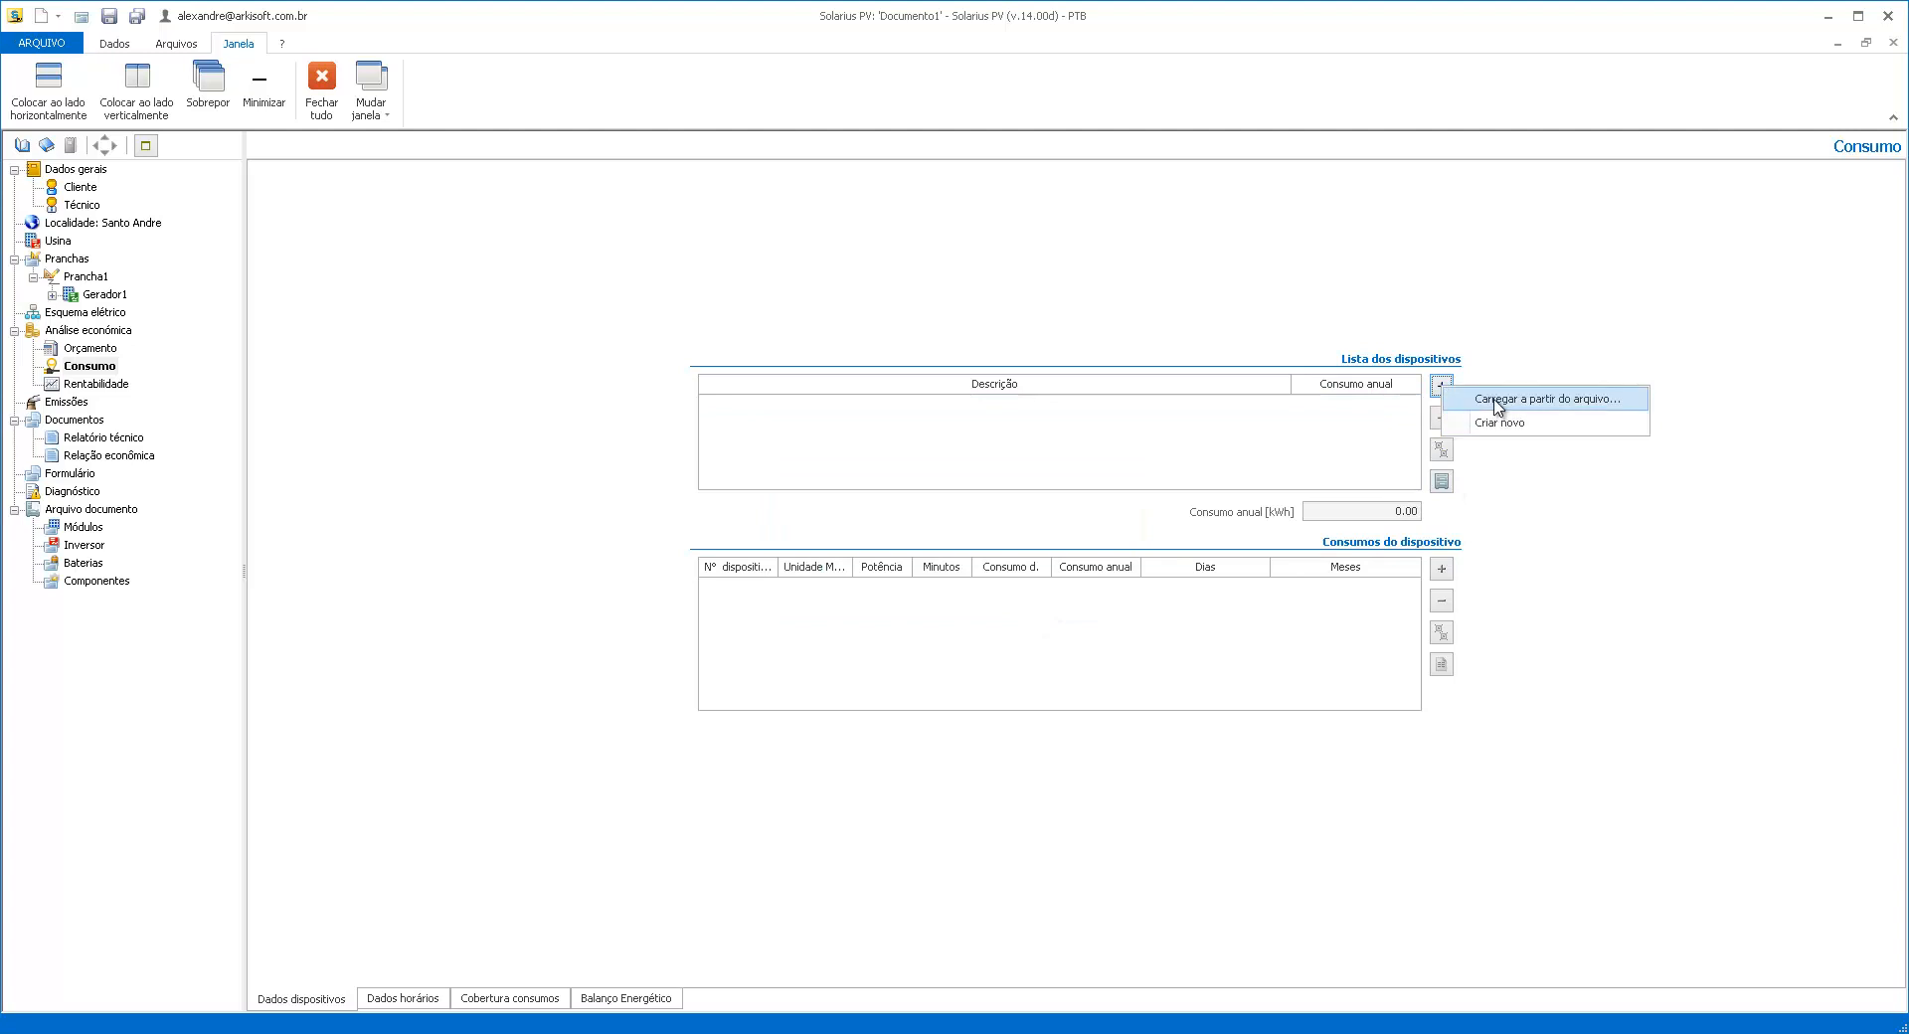
left_click(1497, 399)
left_click(908, 448)
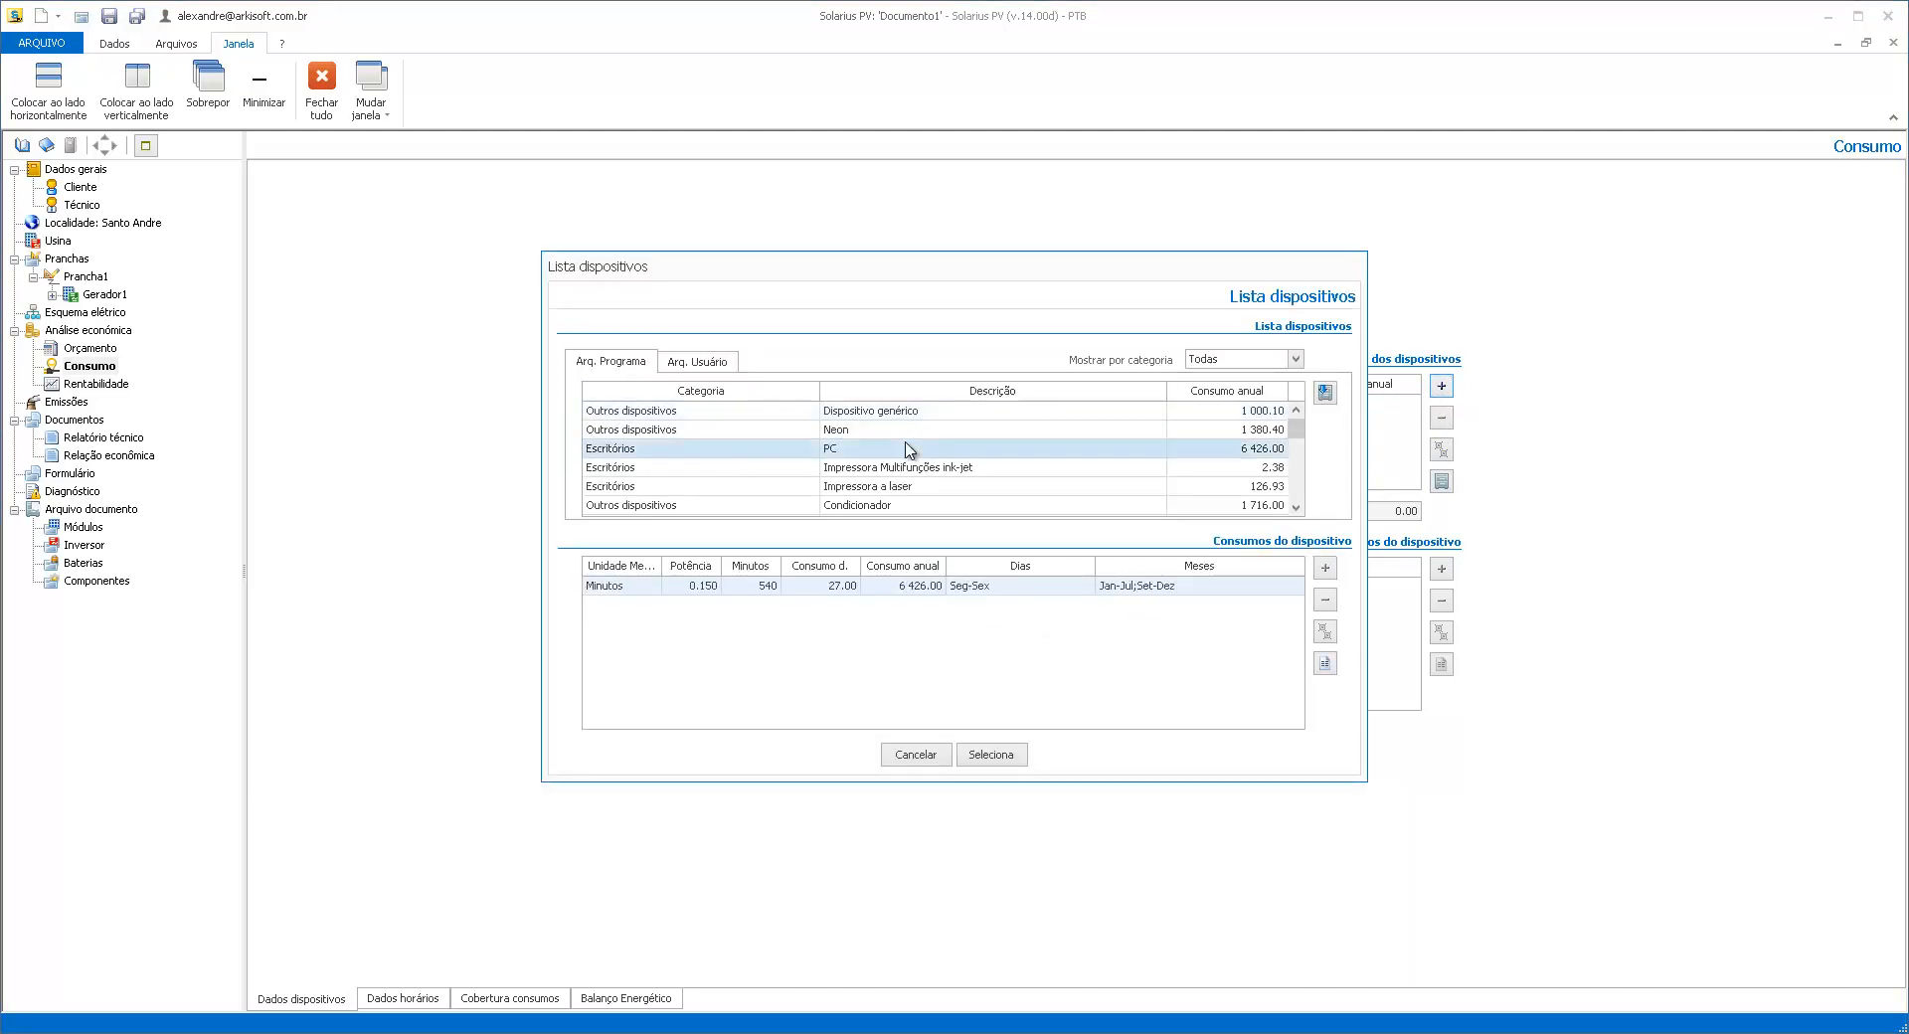
scroll(907, 453, "down", 4)
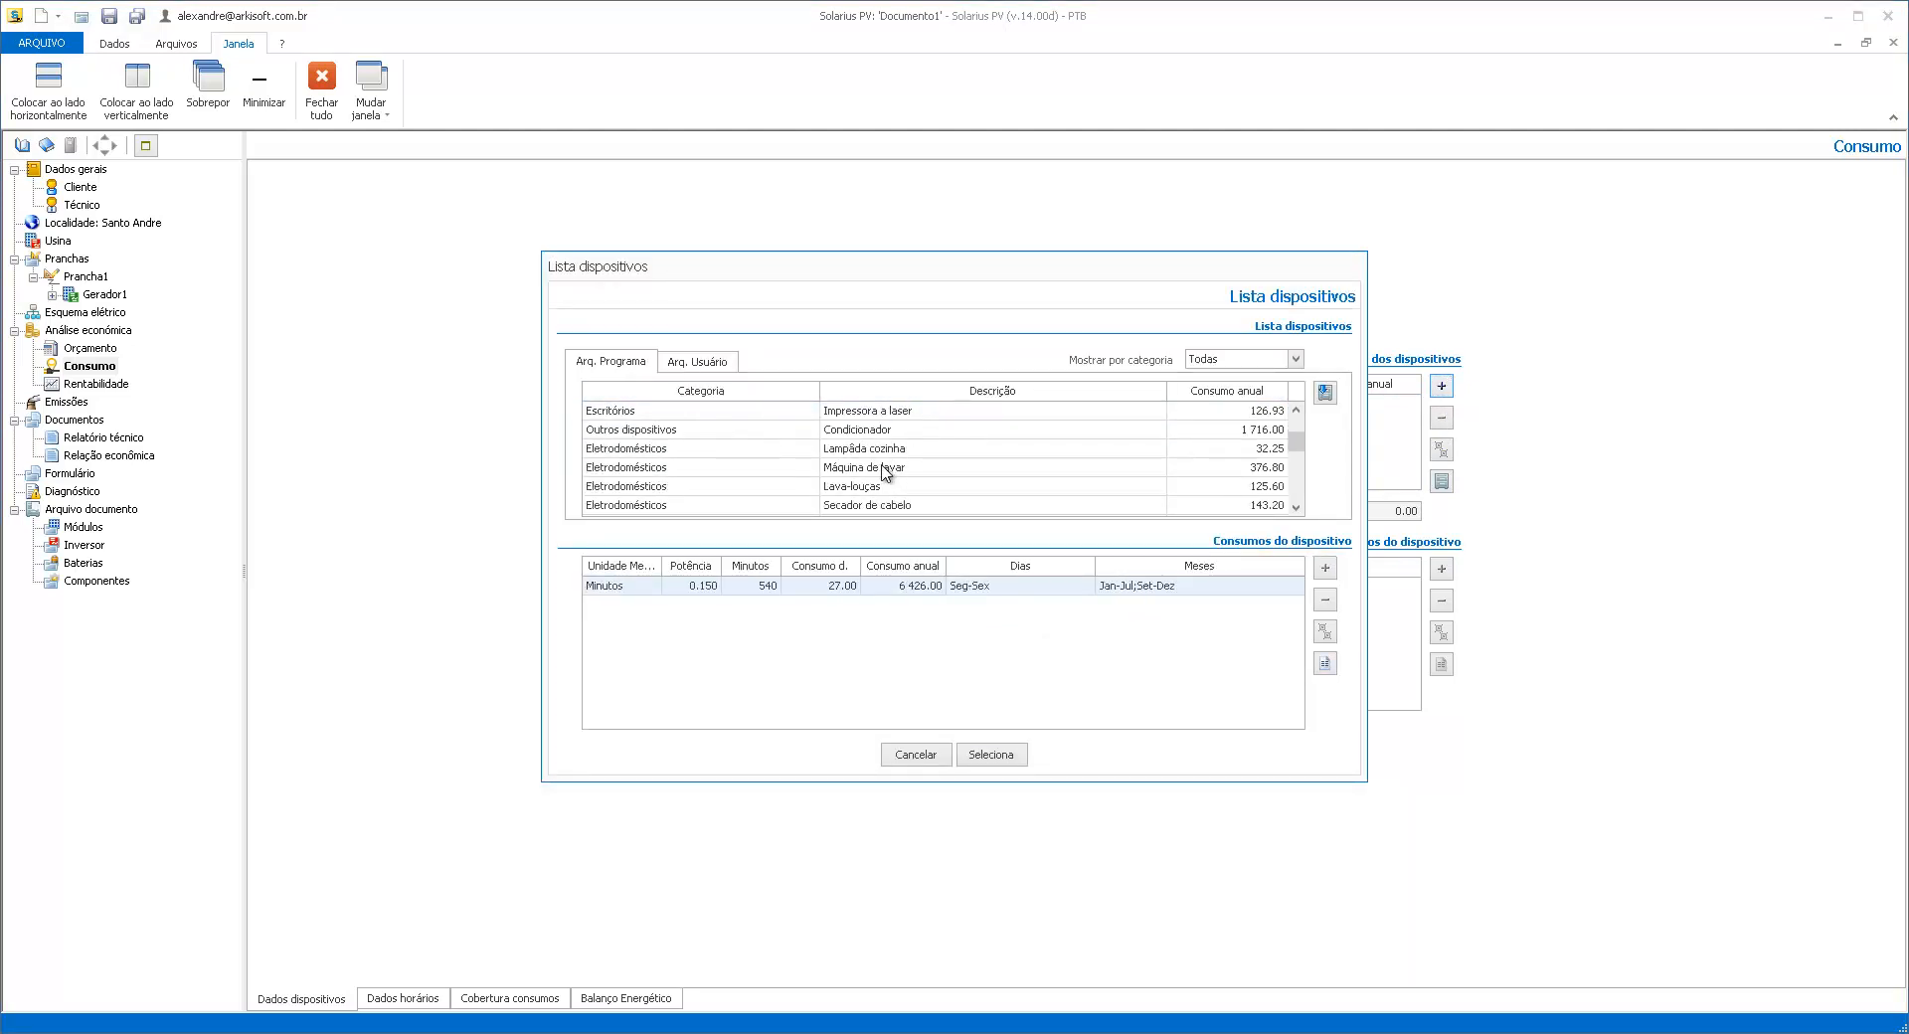
left_click(885, 467)
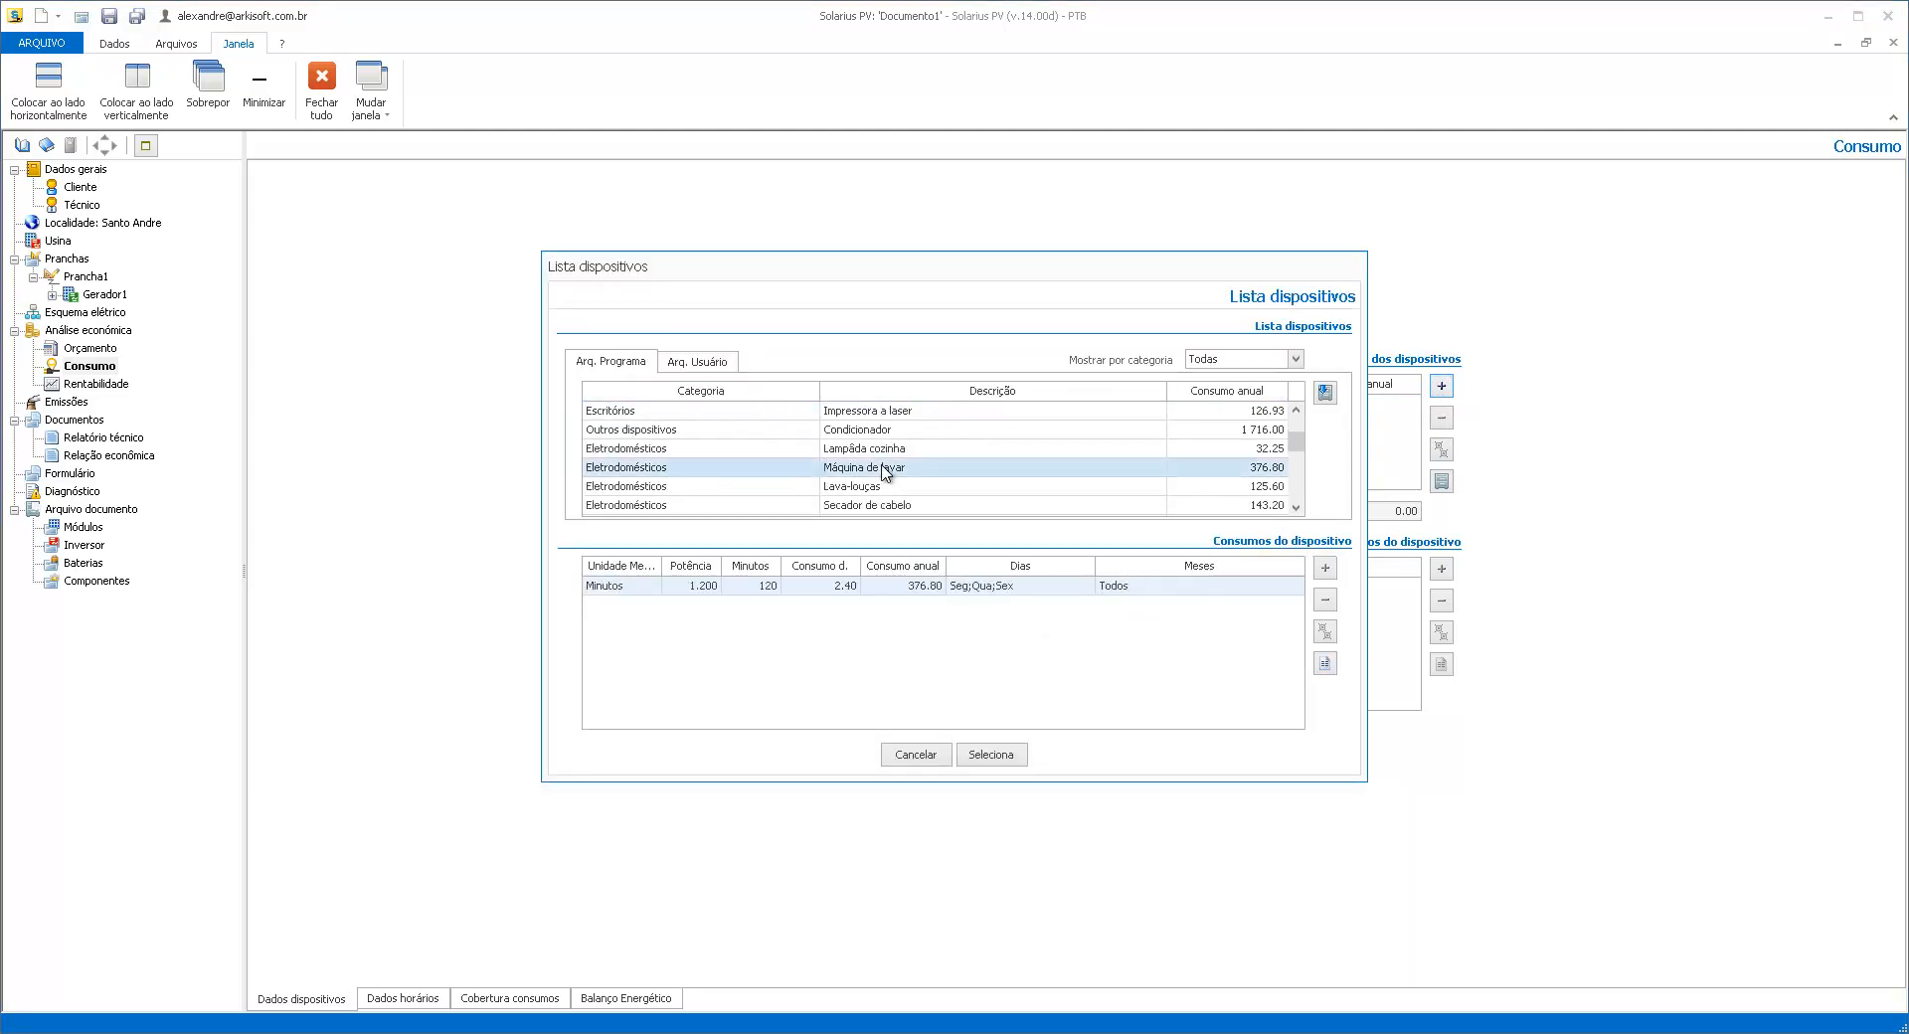
left_click(995, 755)
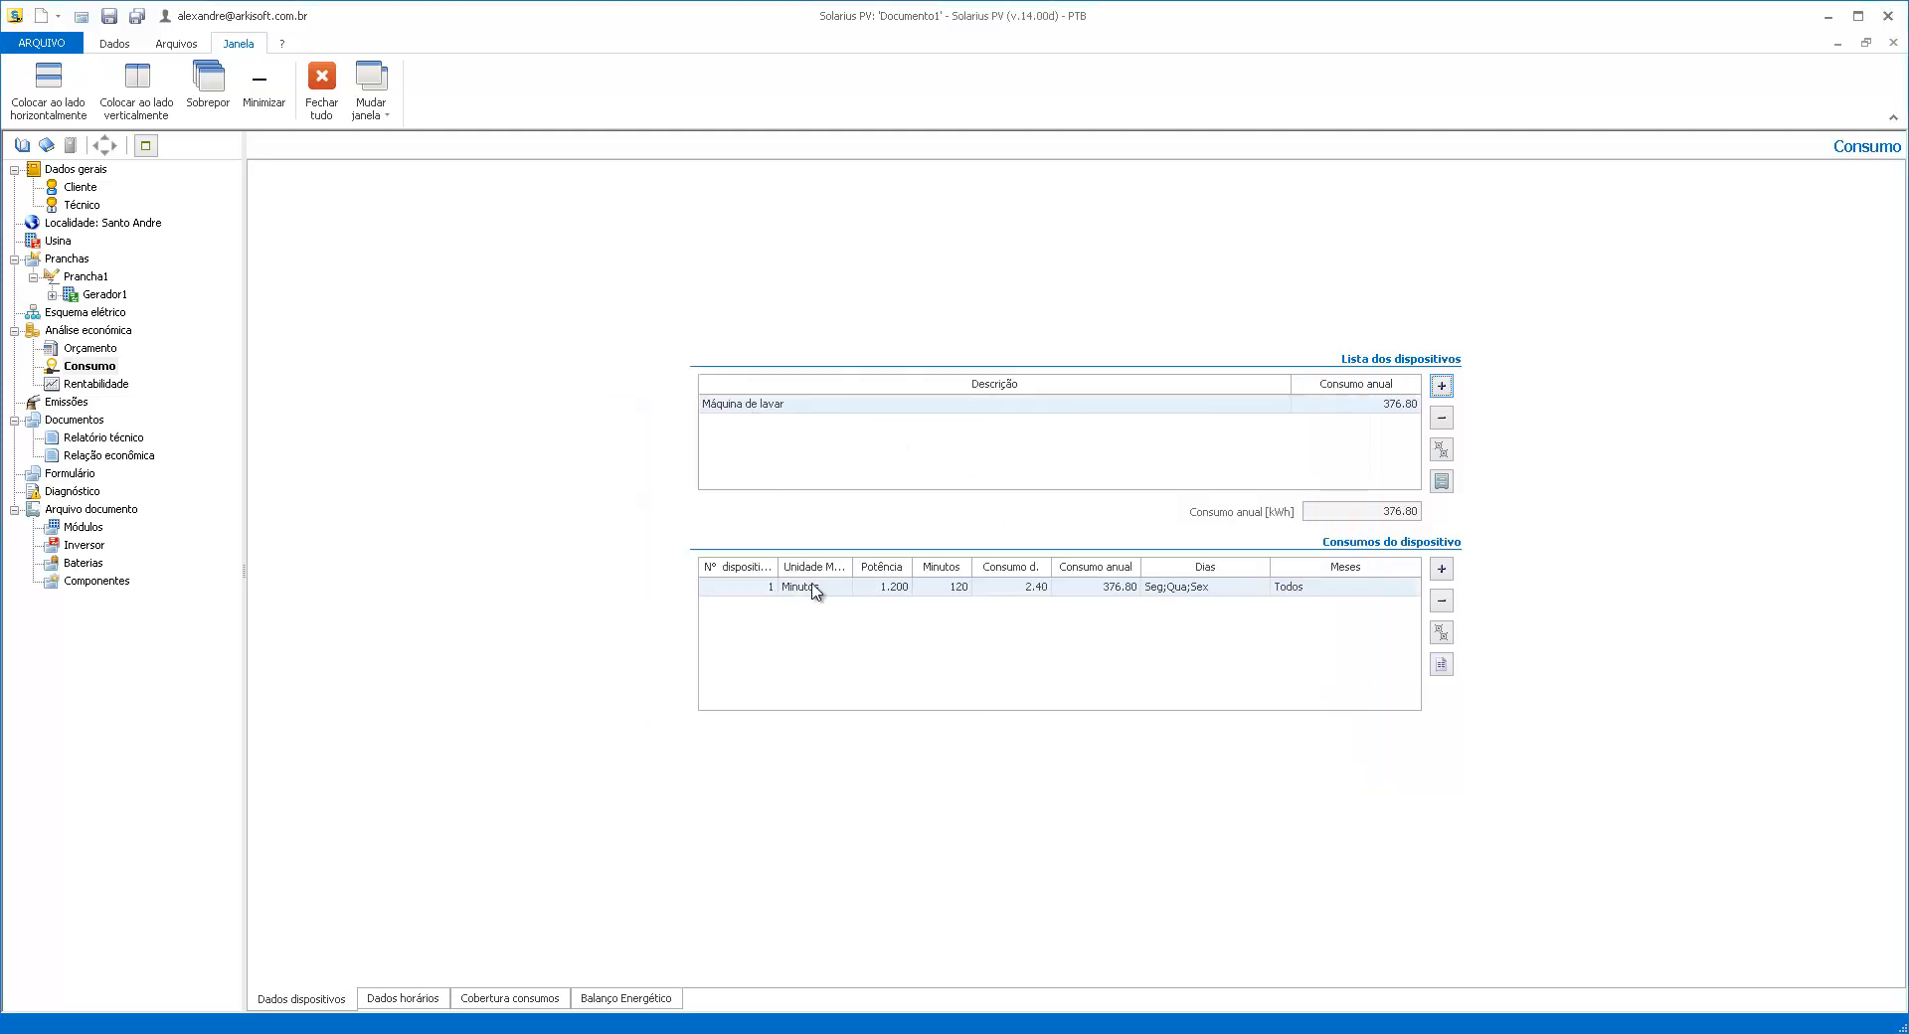
Examine the Máquina de lavar consumption details: unit of measure, power, and the preset options for months and days
left_click(766, 591)
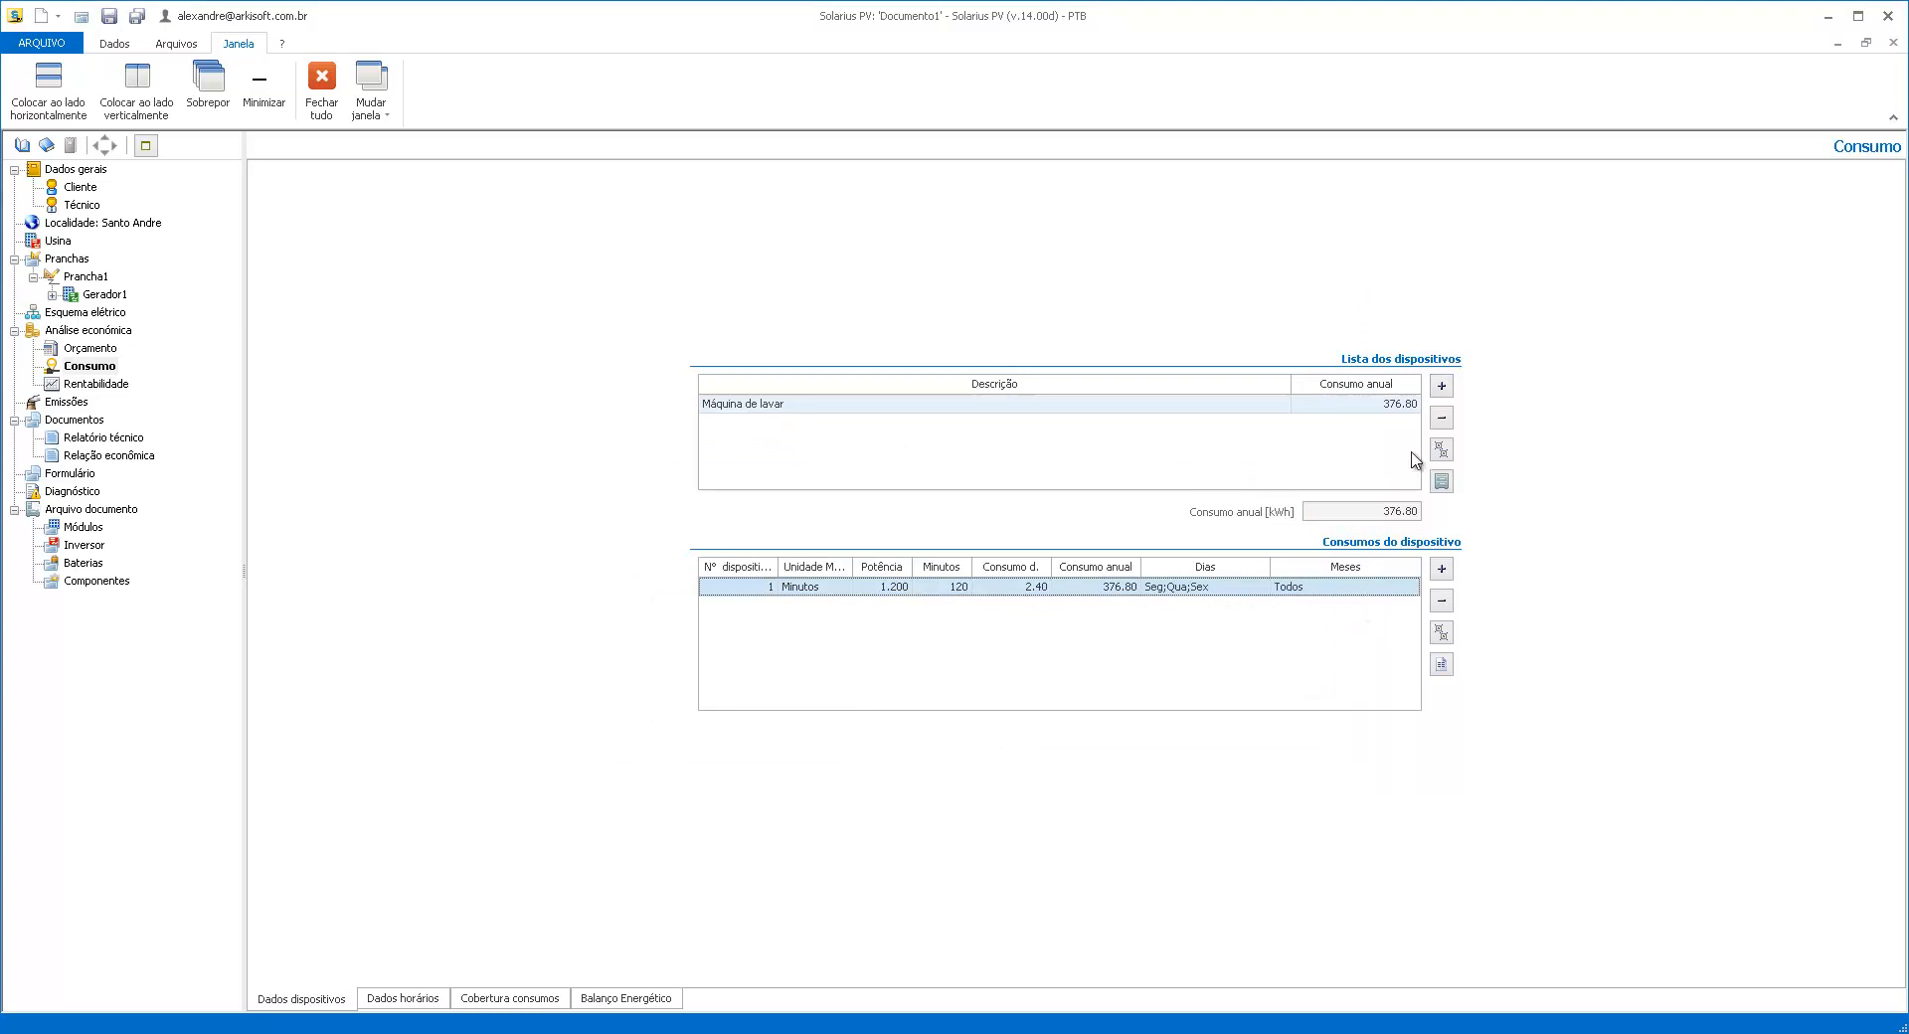
left_click(1442, 665)
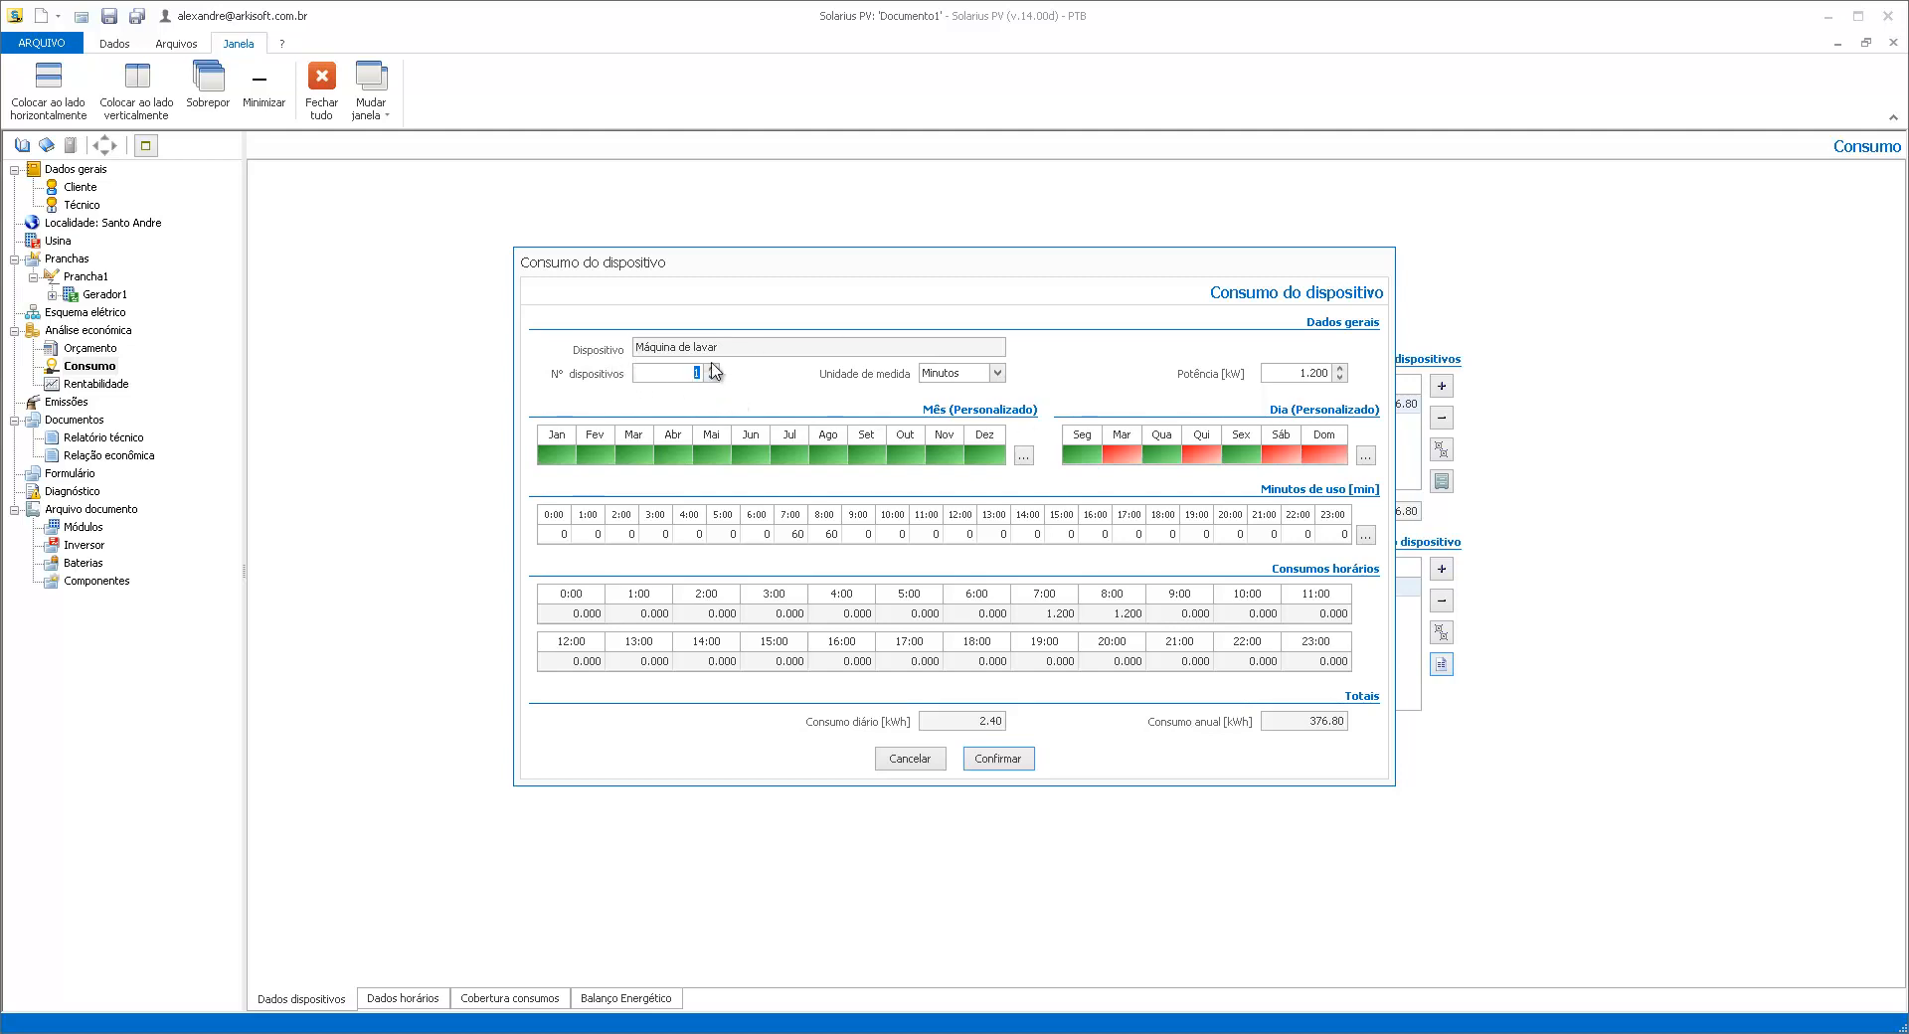
left_click(996, 375)
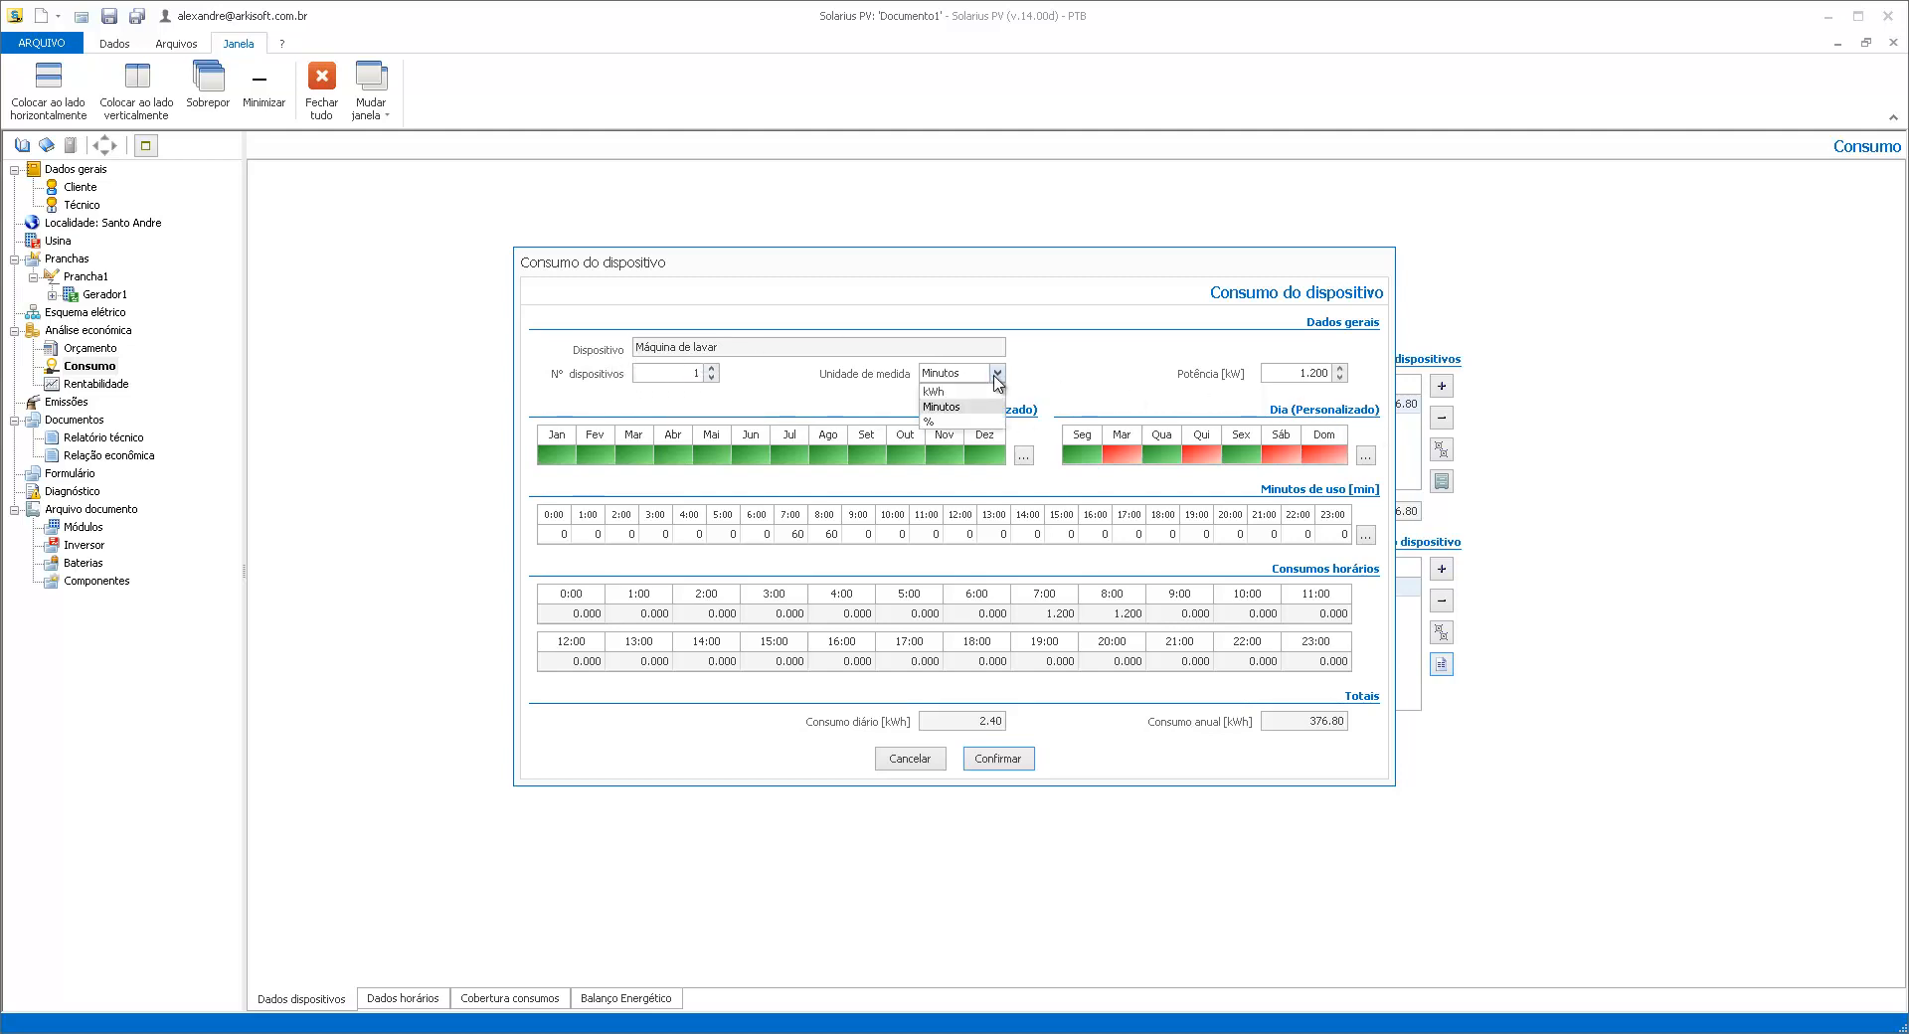
left_click(962, 408)
left_click(1303, 374)
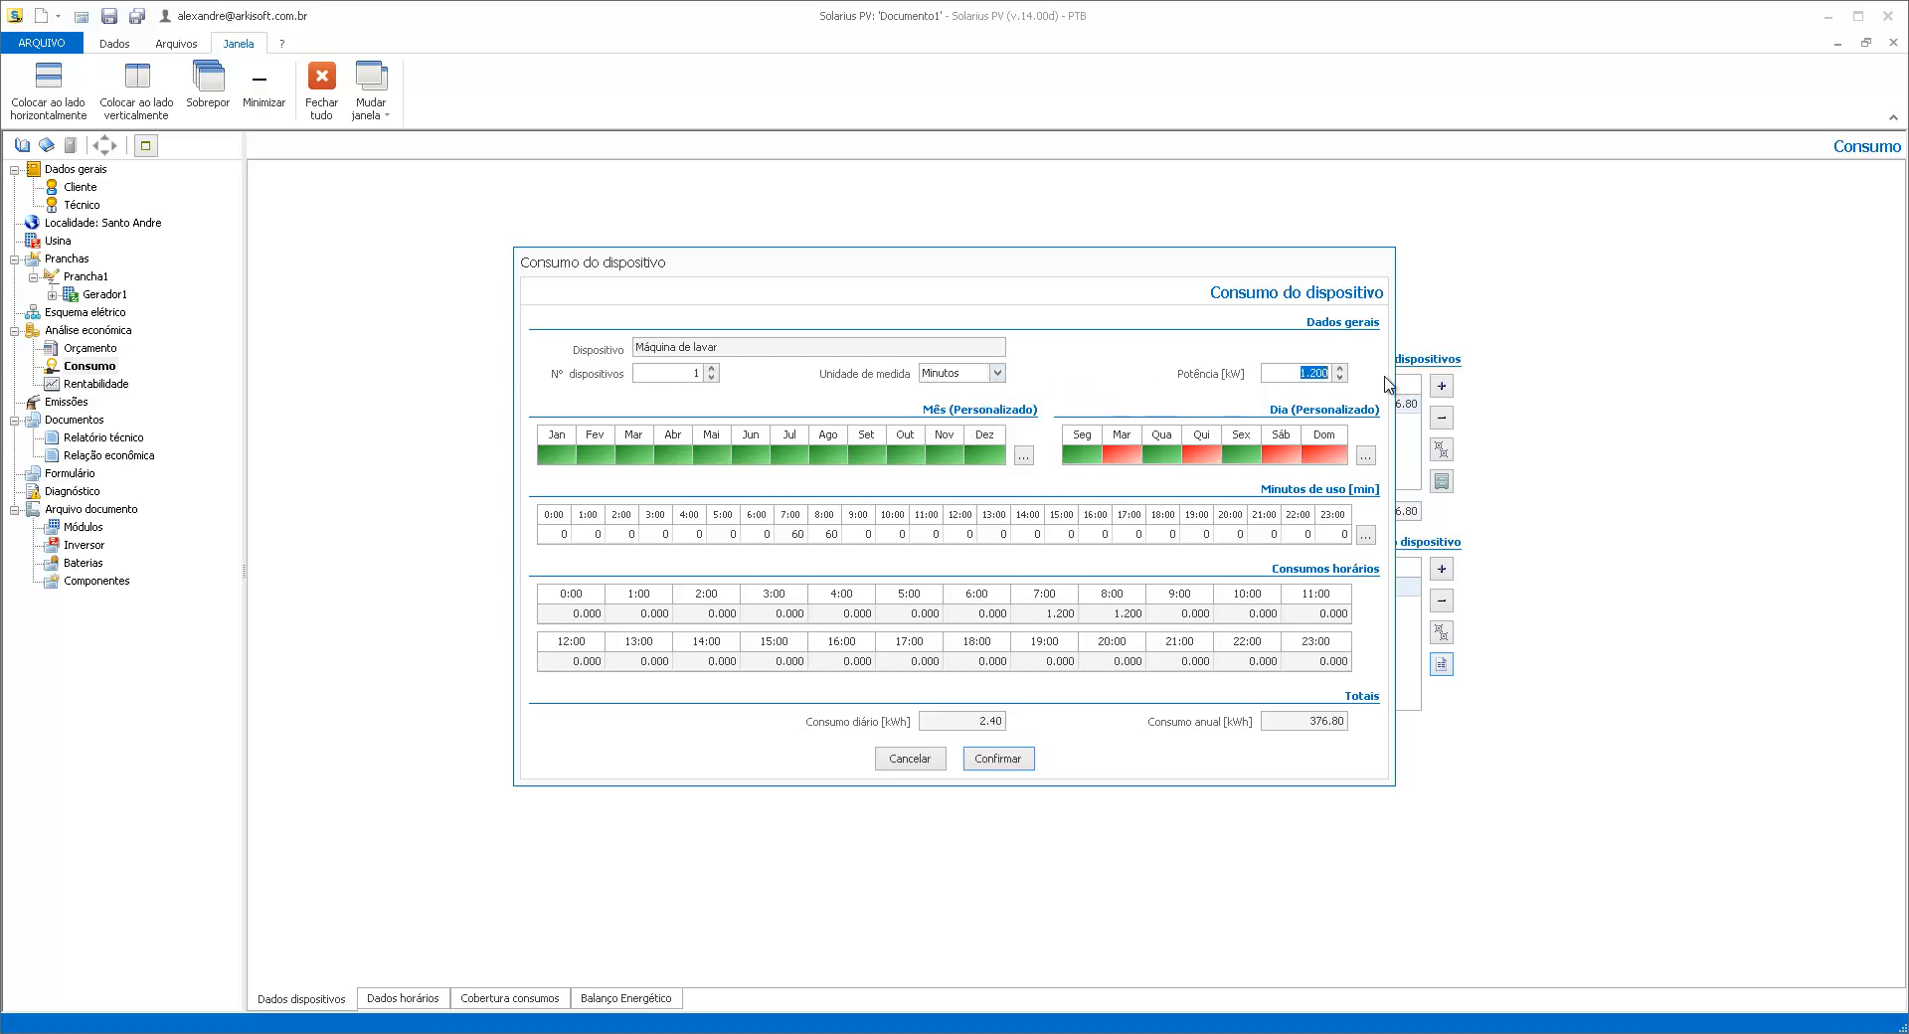
left_click(1024, 456)
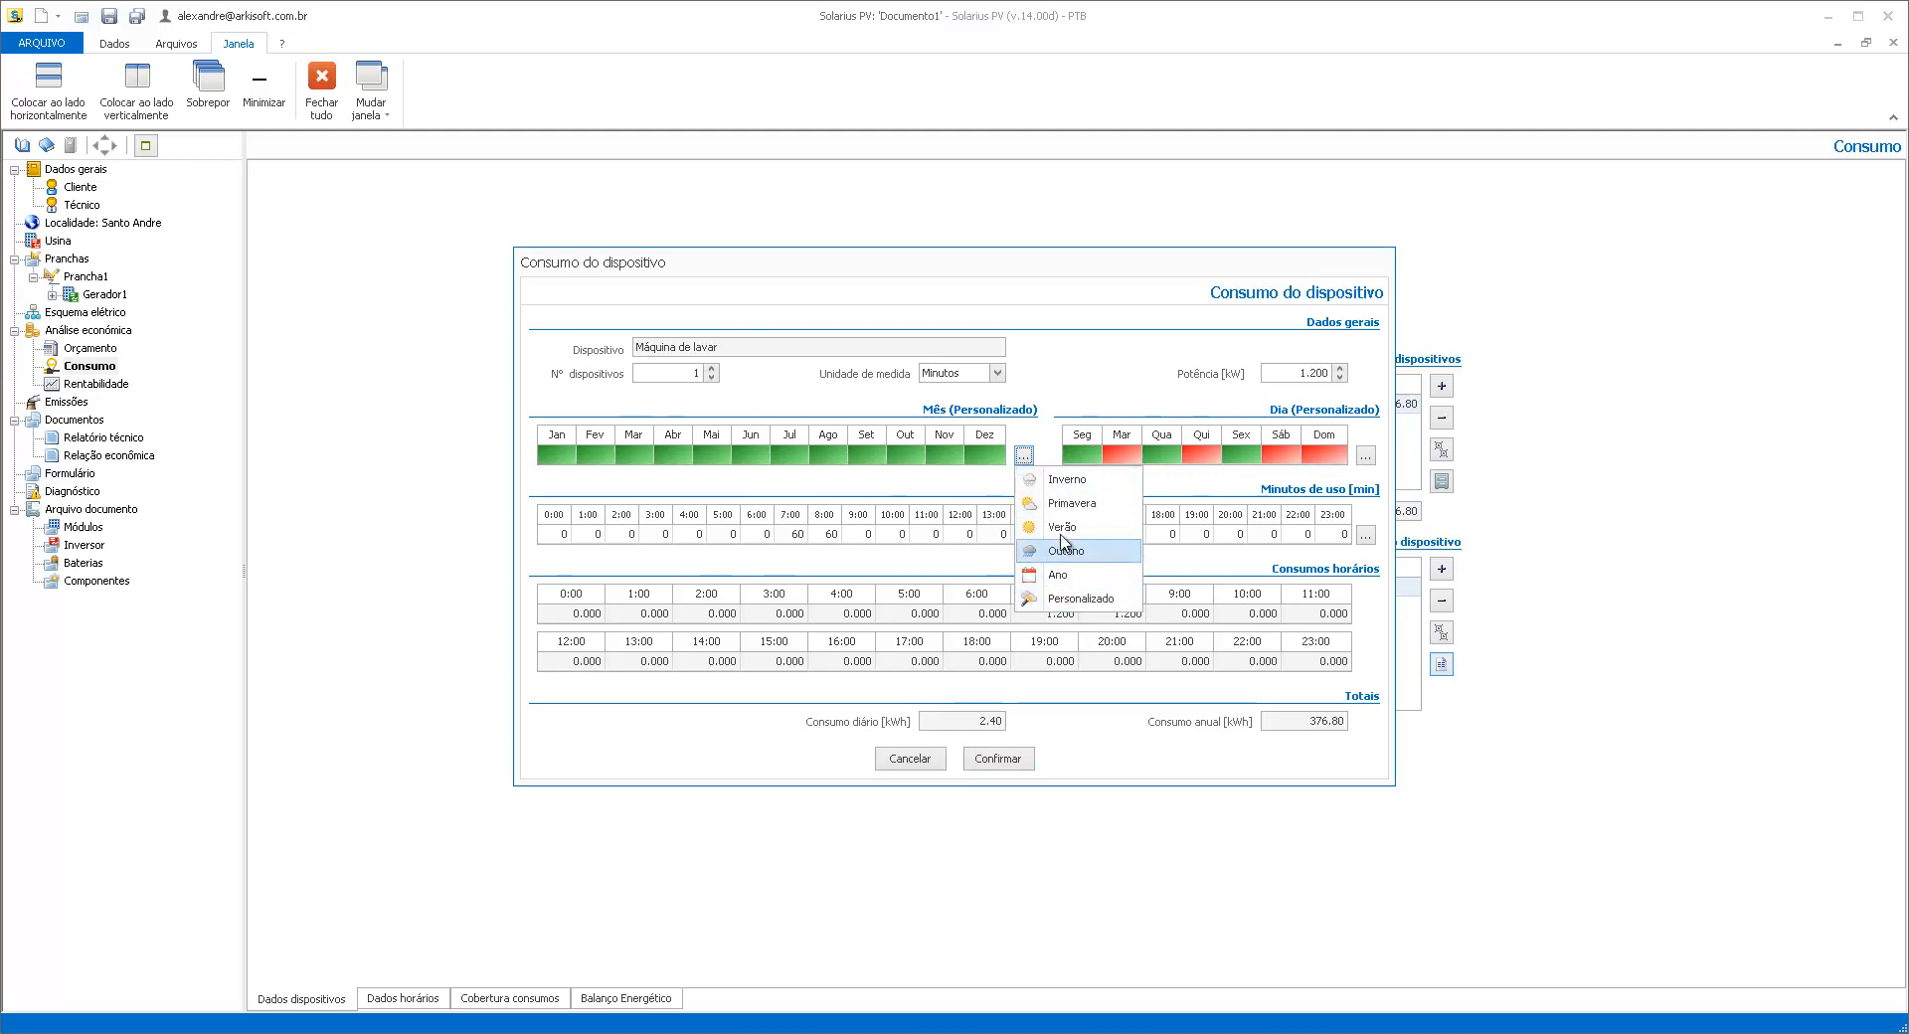
left_click(1111, 411)
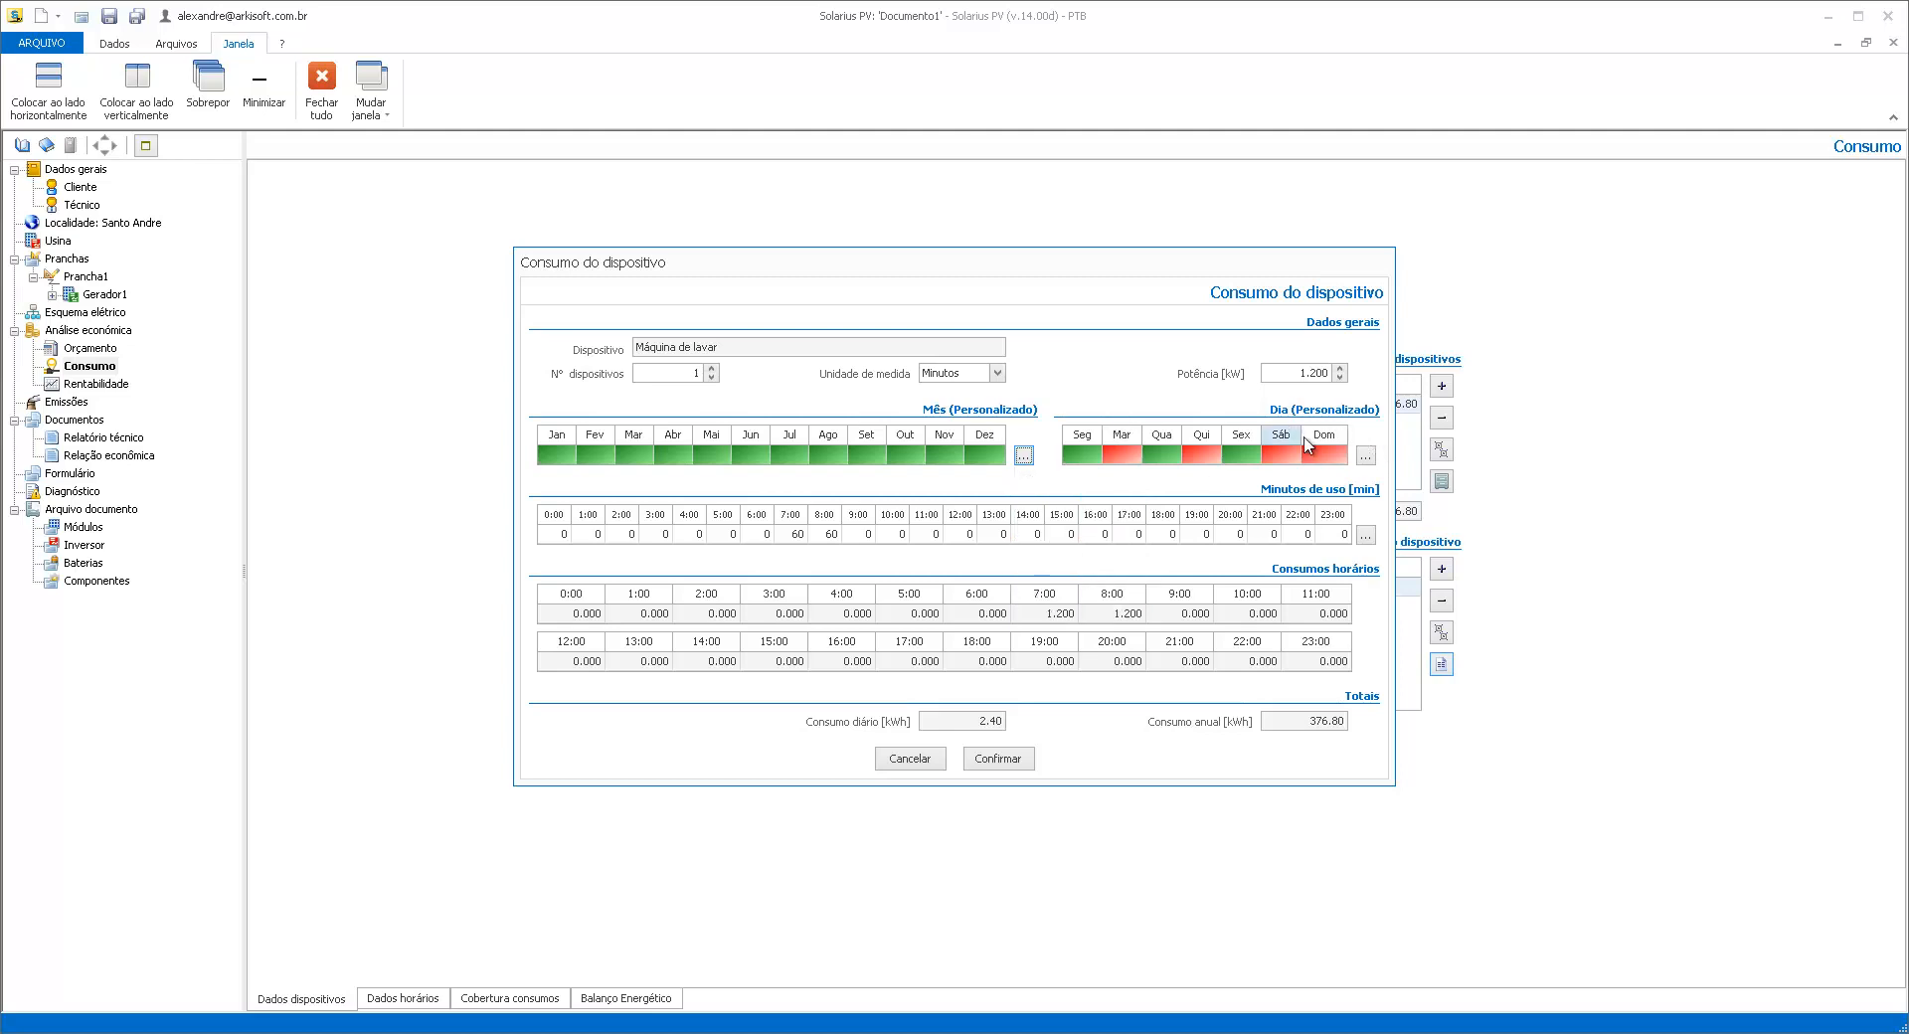
left_click(1367, 458)
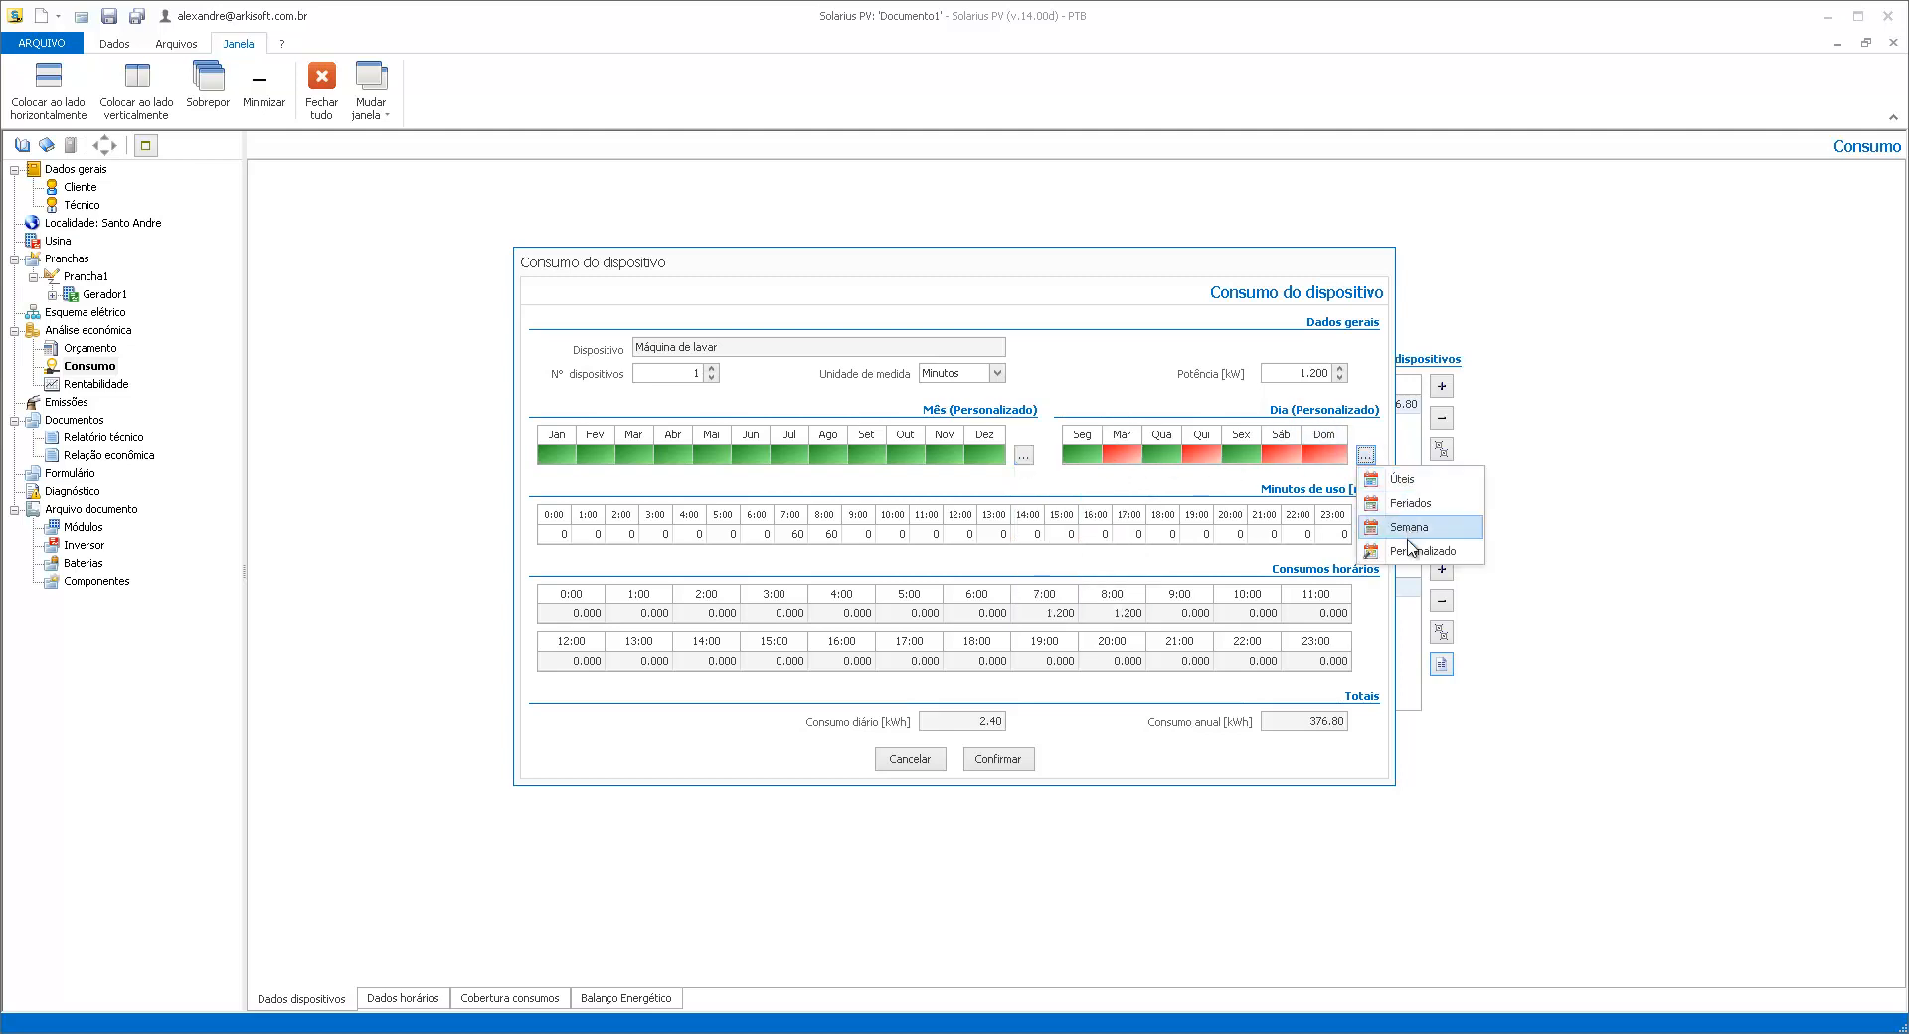
left_click(1205, 403)
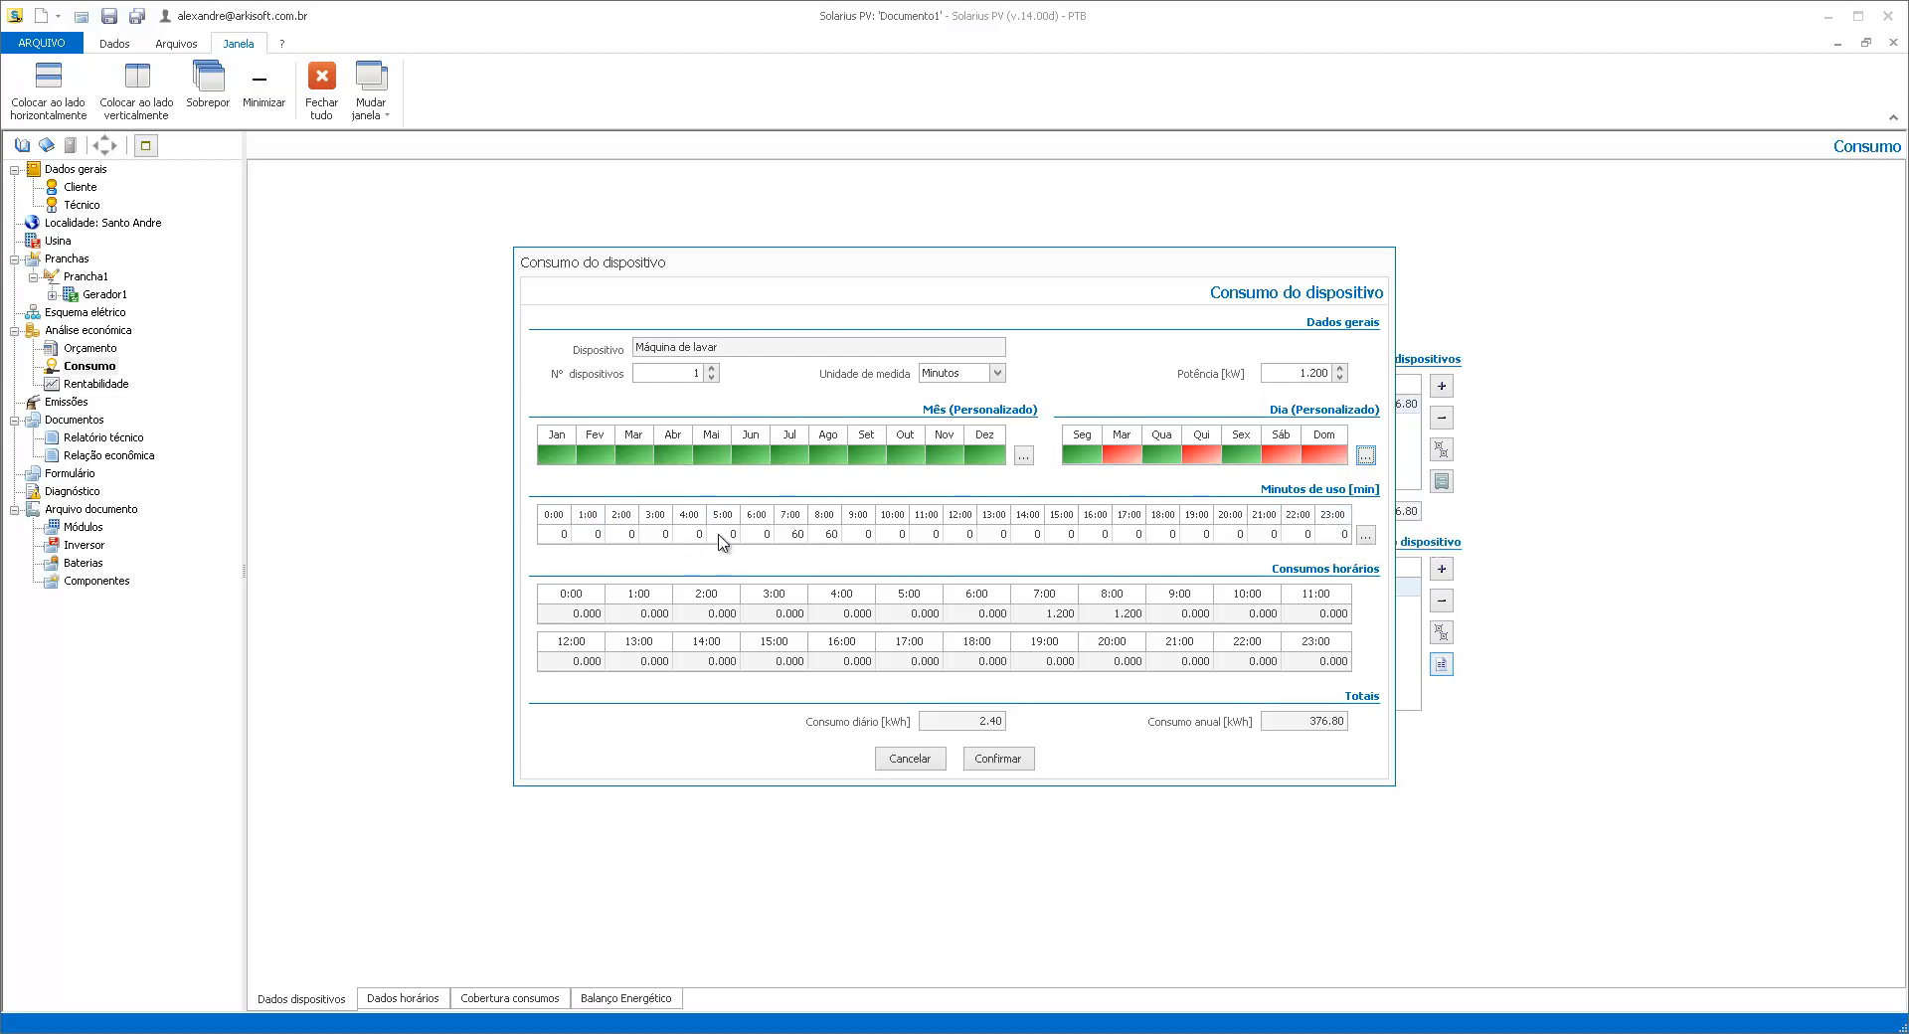
Try a Máquina de lavar usage range from 18 to 20 h with 25 minutes per hour, and discard the device's consumption changes
left_click(1365, 538)
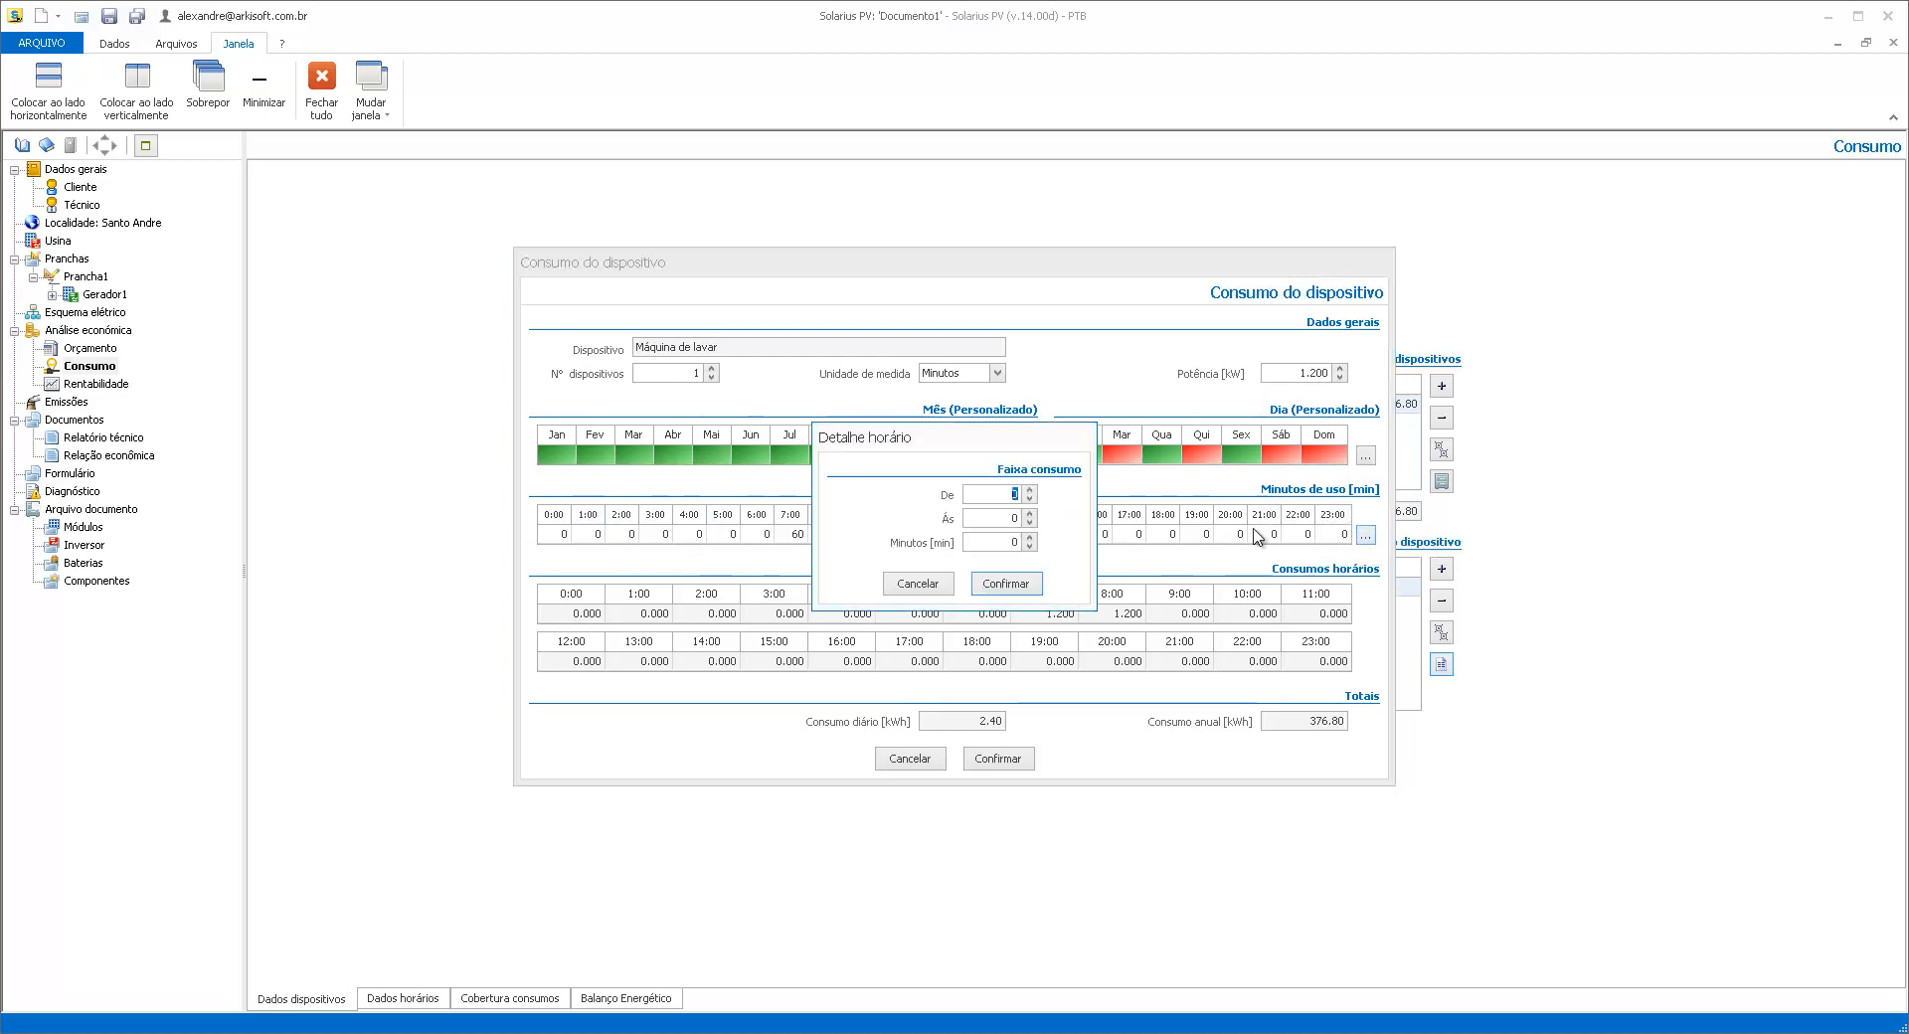
left_click(1014, 517)
type("24")
type("18")
type("20")
type("25")
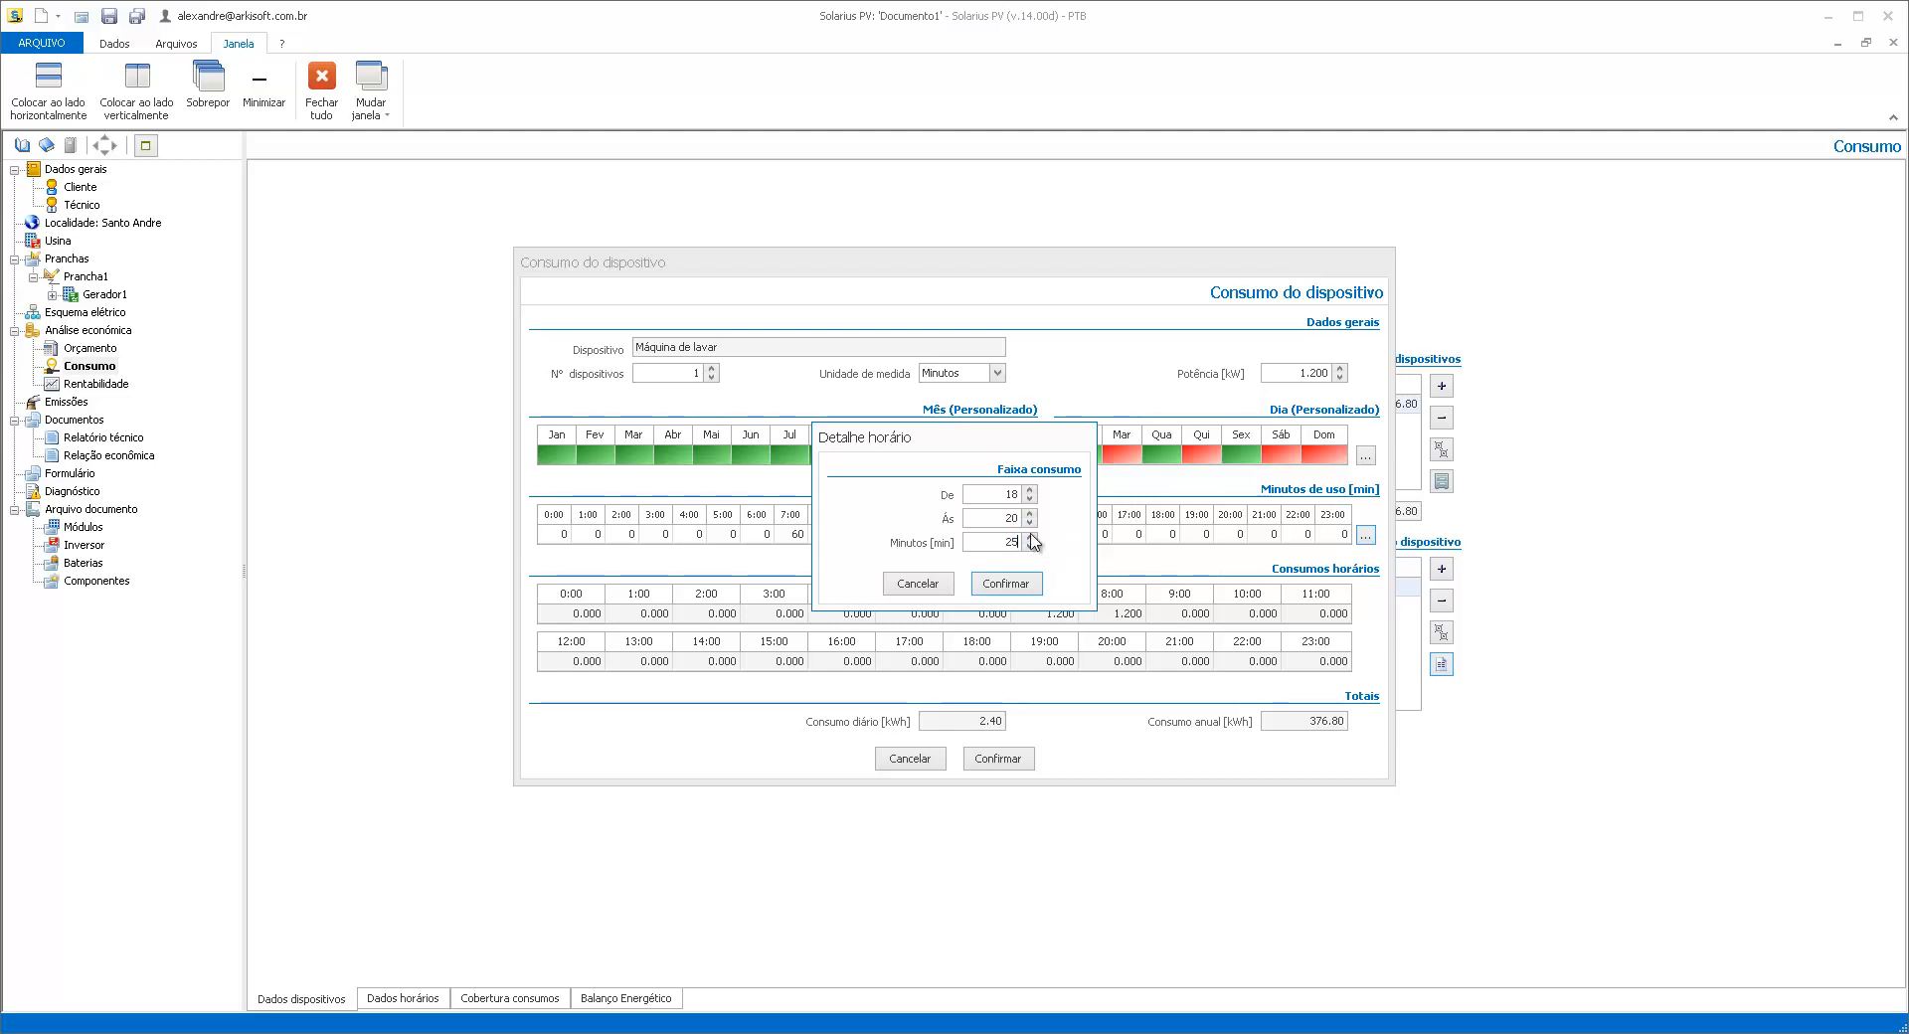
left_click(1000, 586)
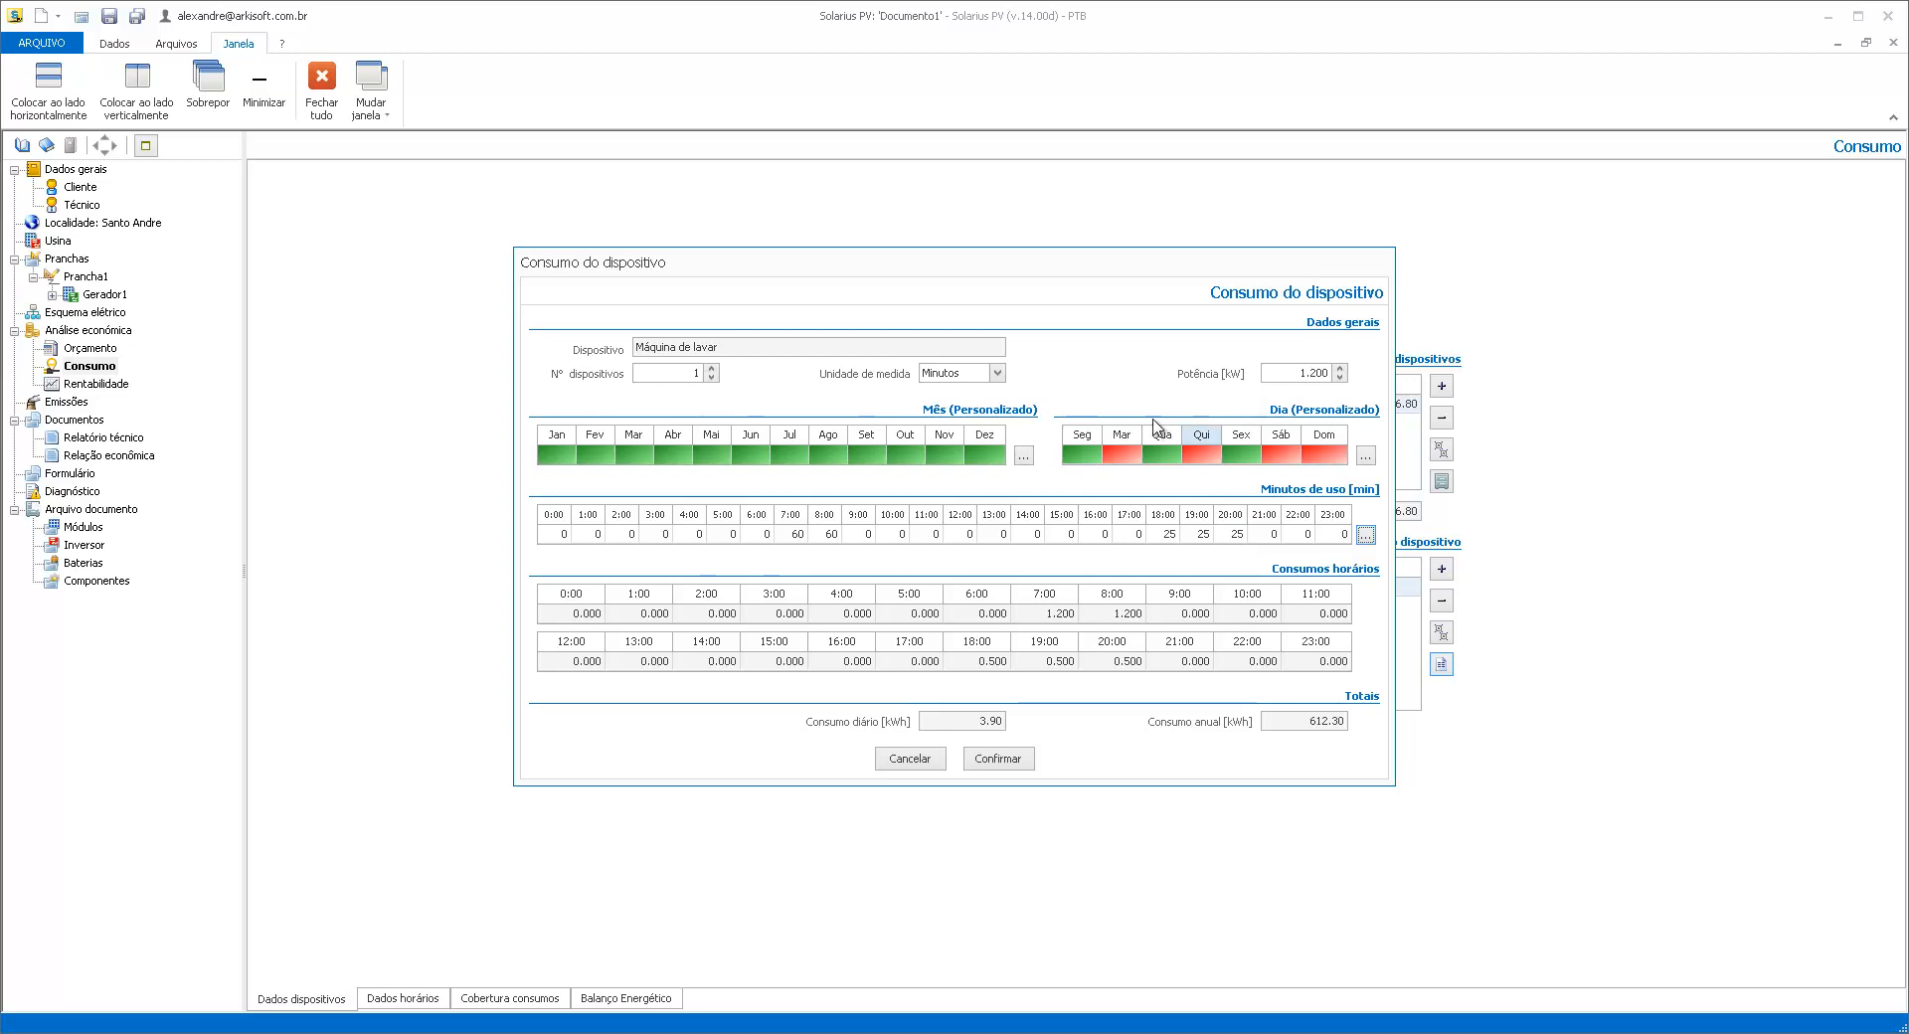
left_click(931, 768)
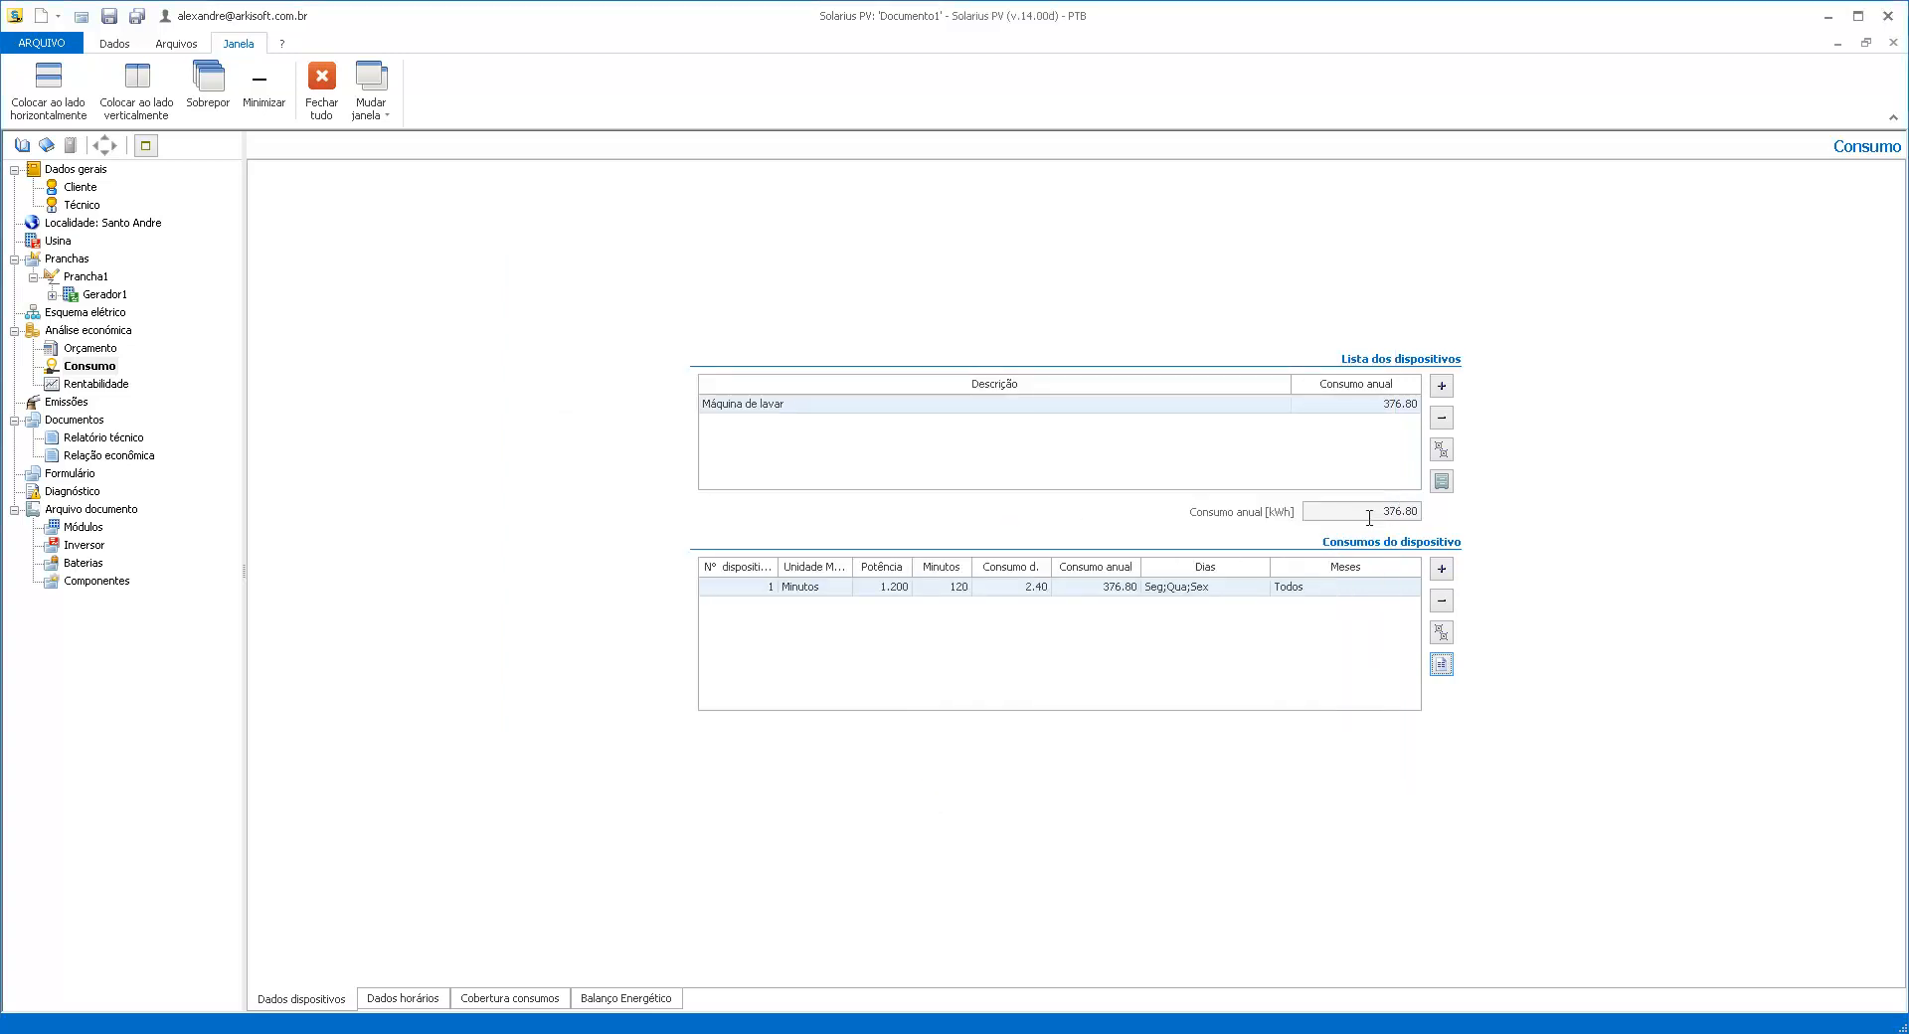
Create a new blank device in the consumption device list and open the archive of consumption profiles
left_click(1441, 386)
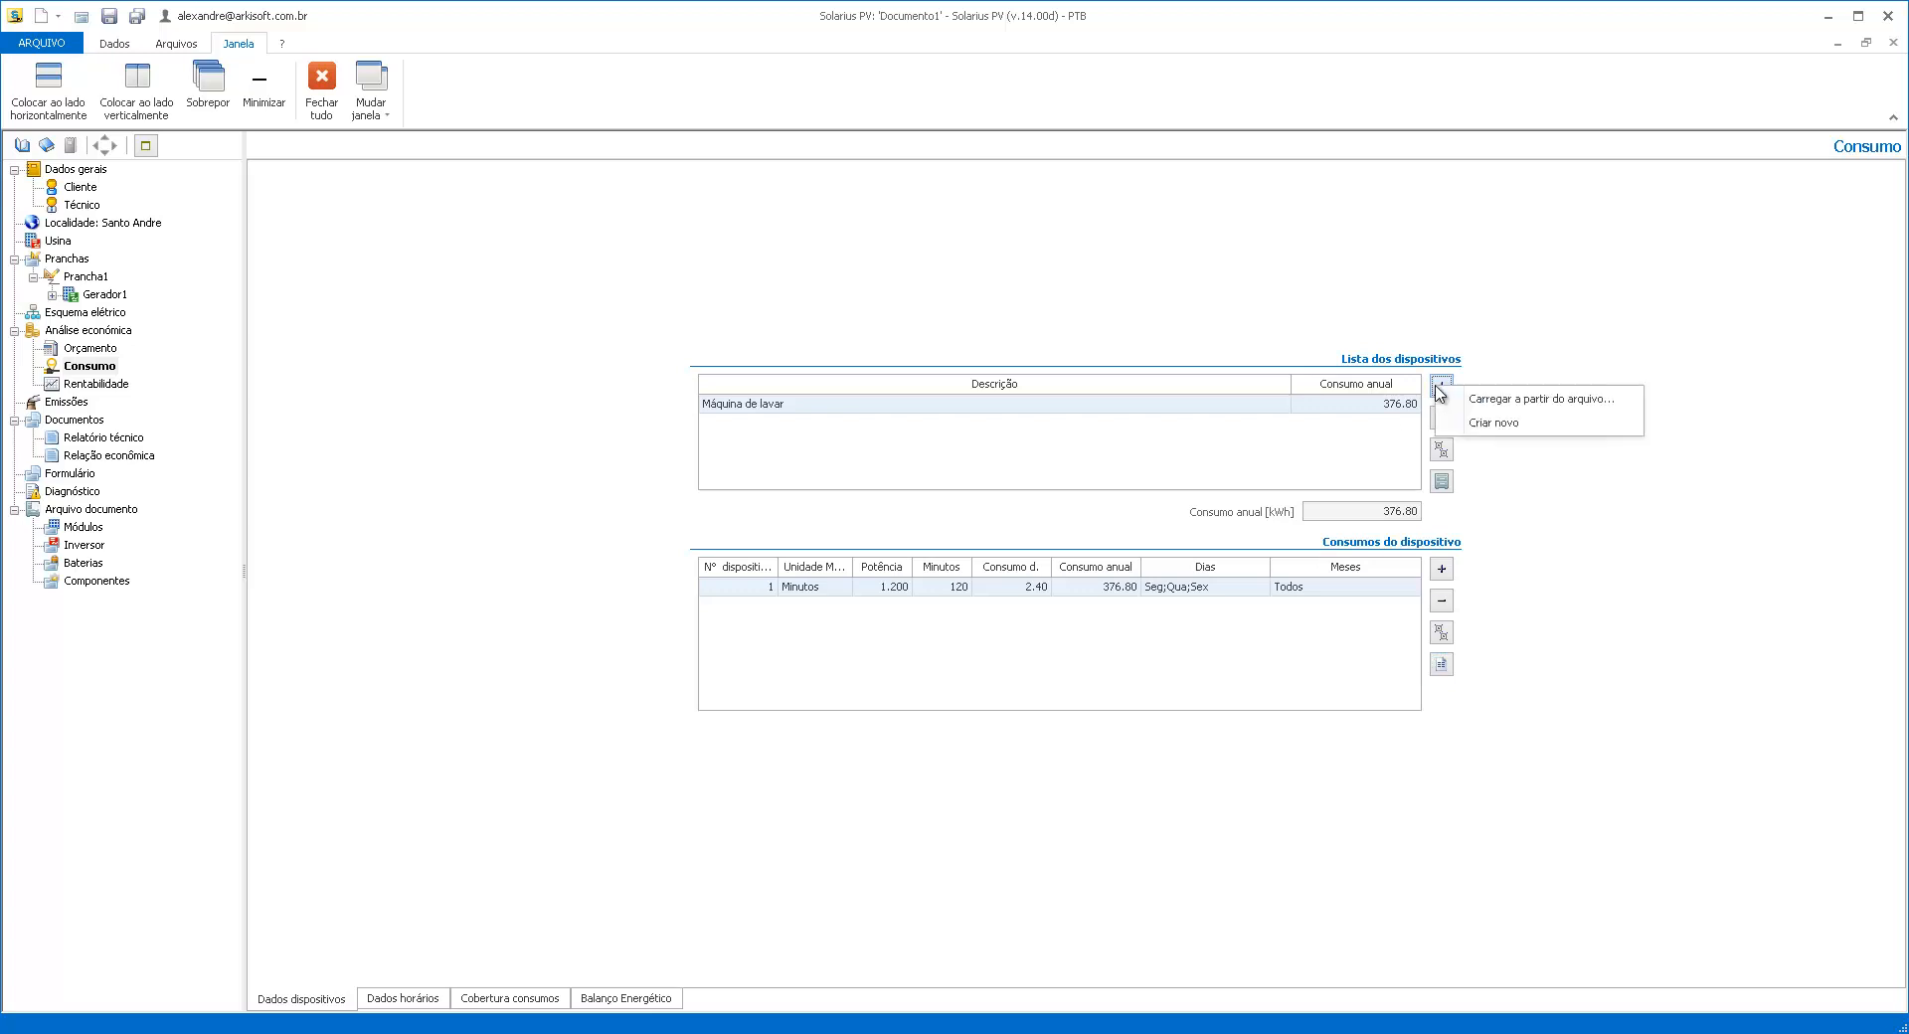
left_click(1484, 422)
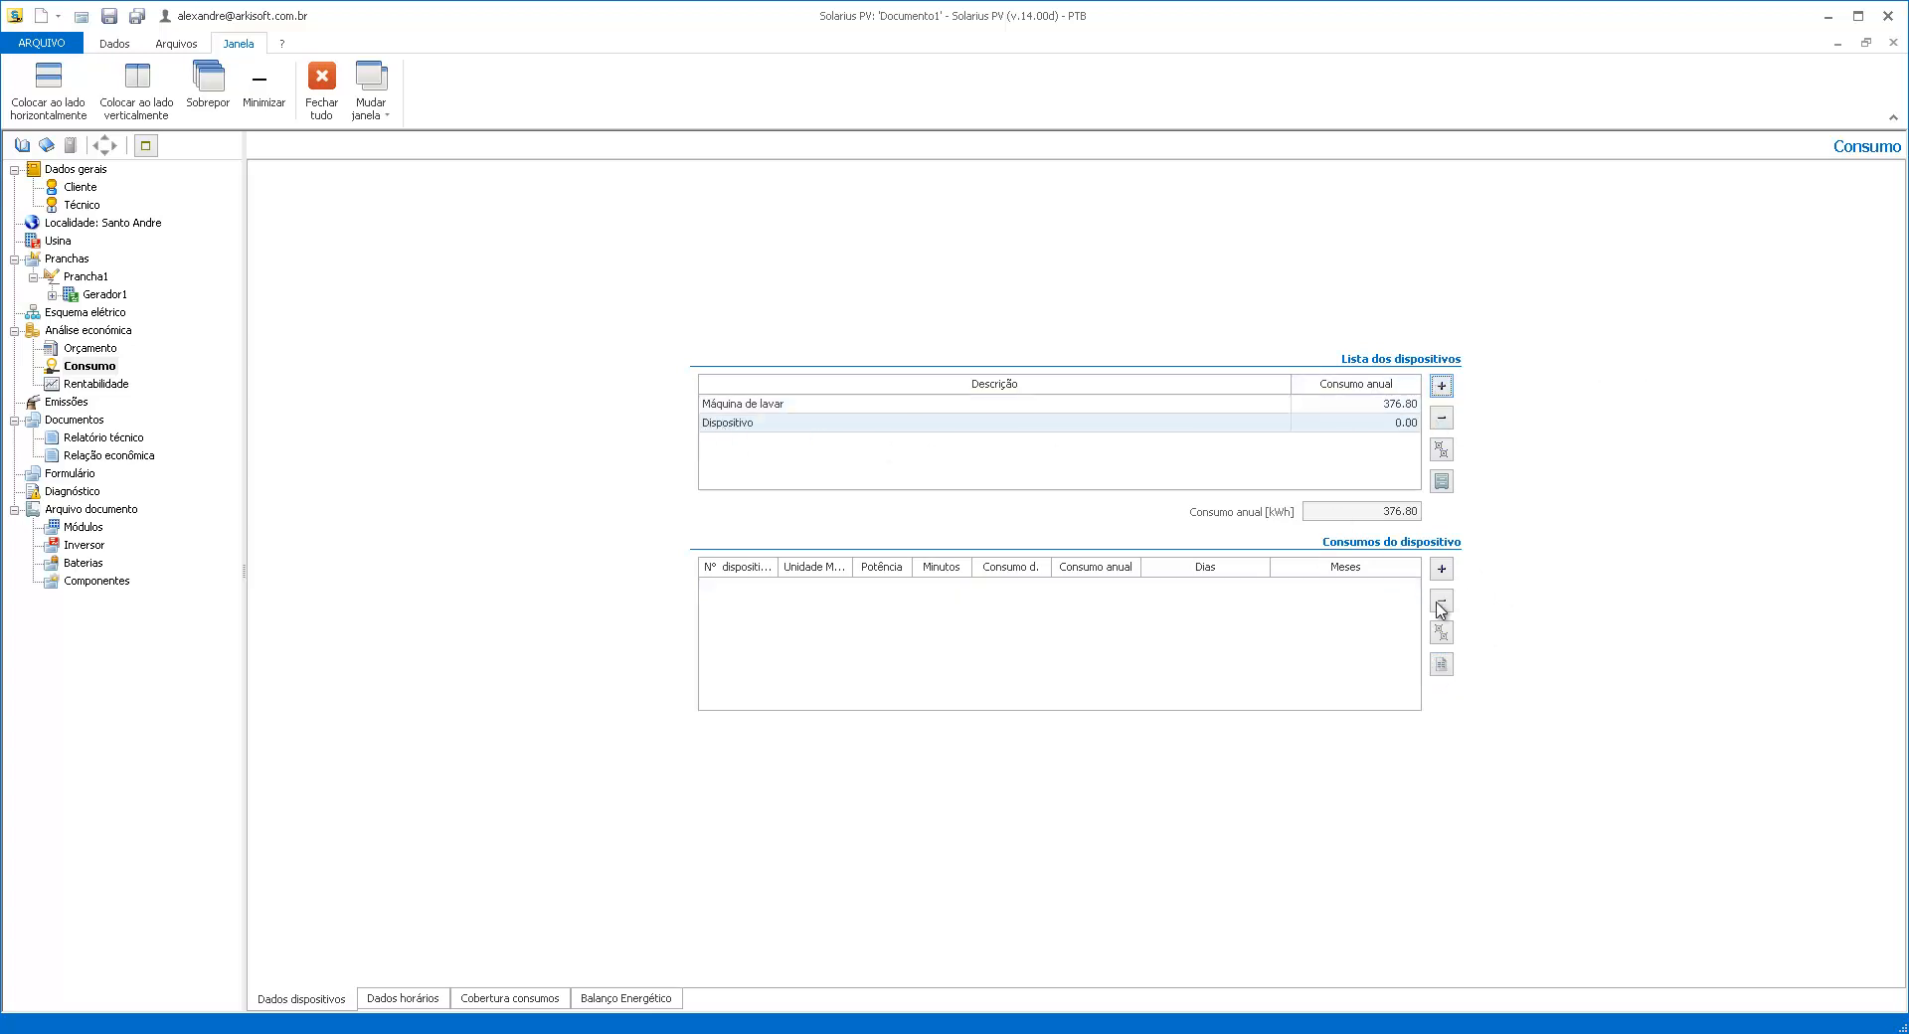
left_click(1444, 483)
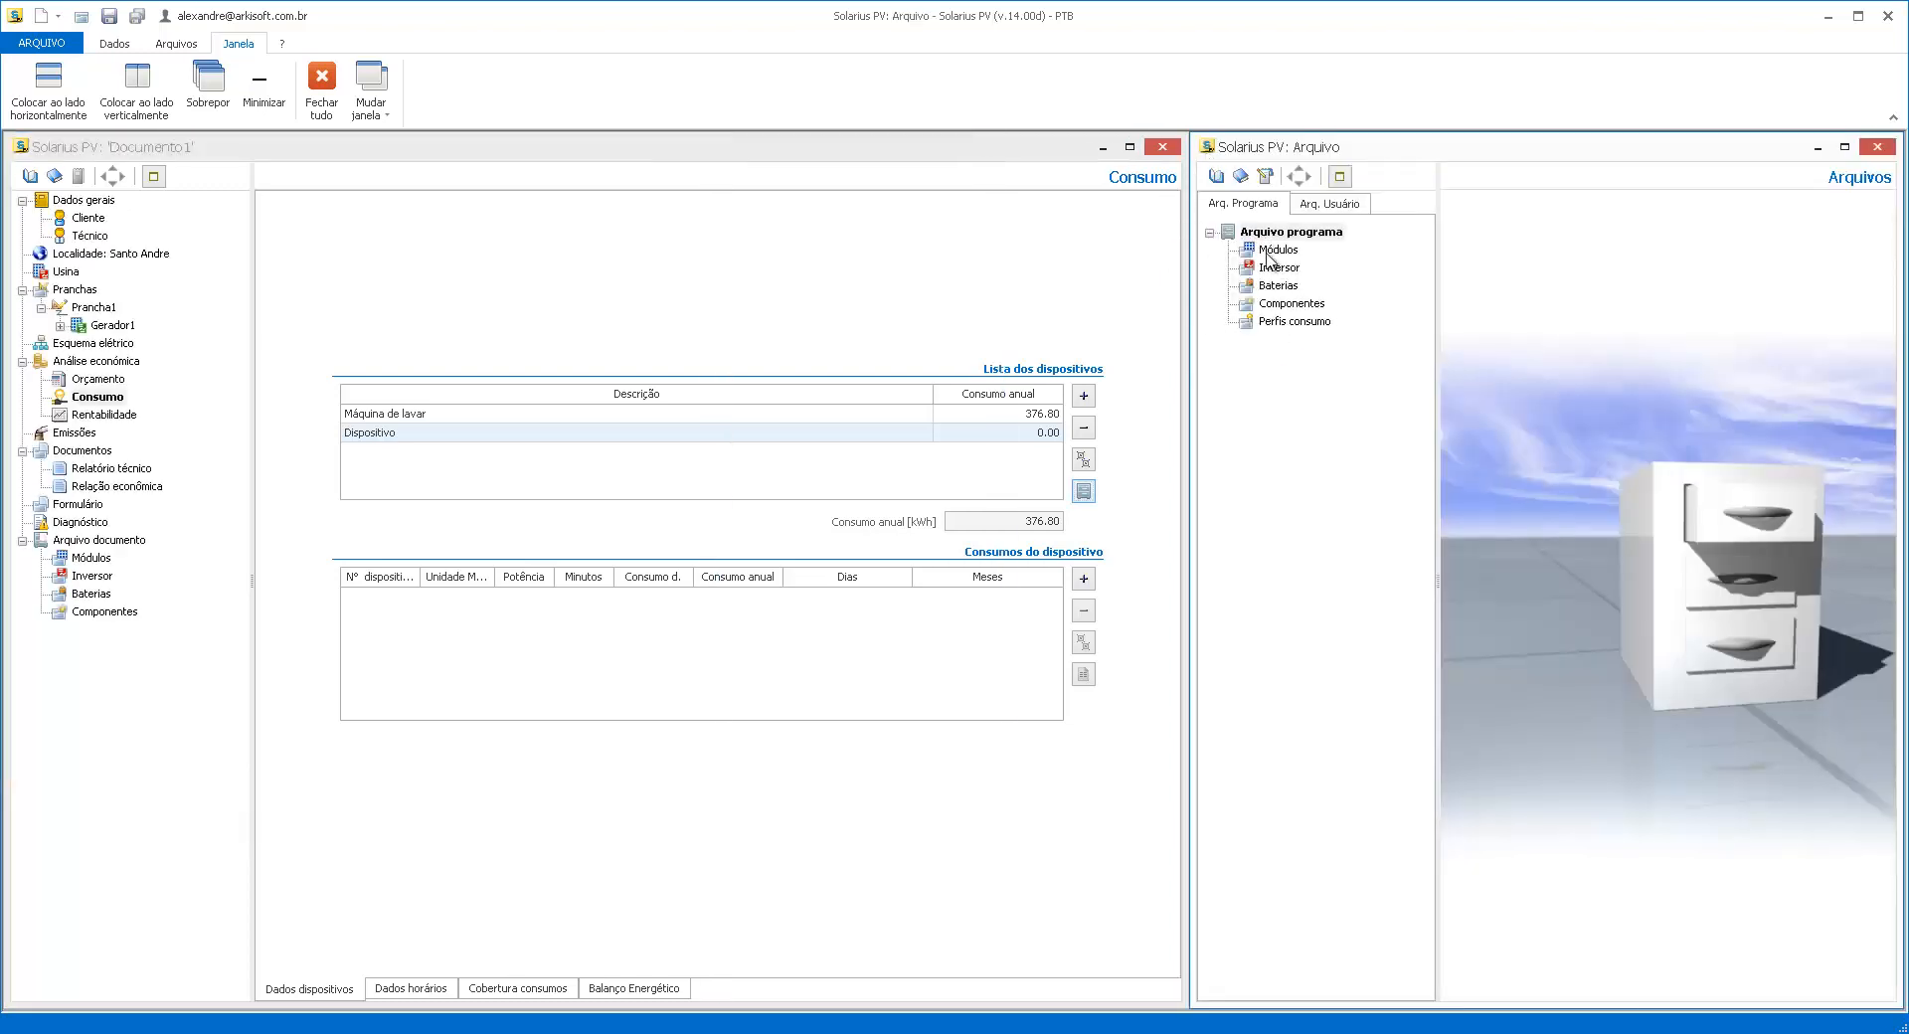
Browse the program archive's inverter, component and module lists, and bring up the consumption profiles (Perfis consumo) with more room for their table
left_click(1283, 268)
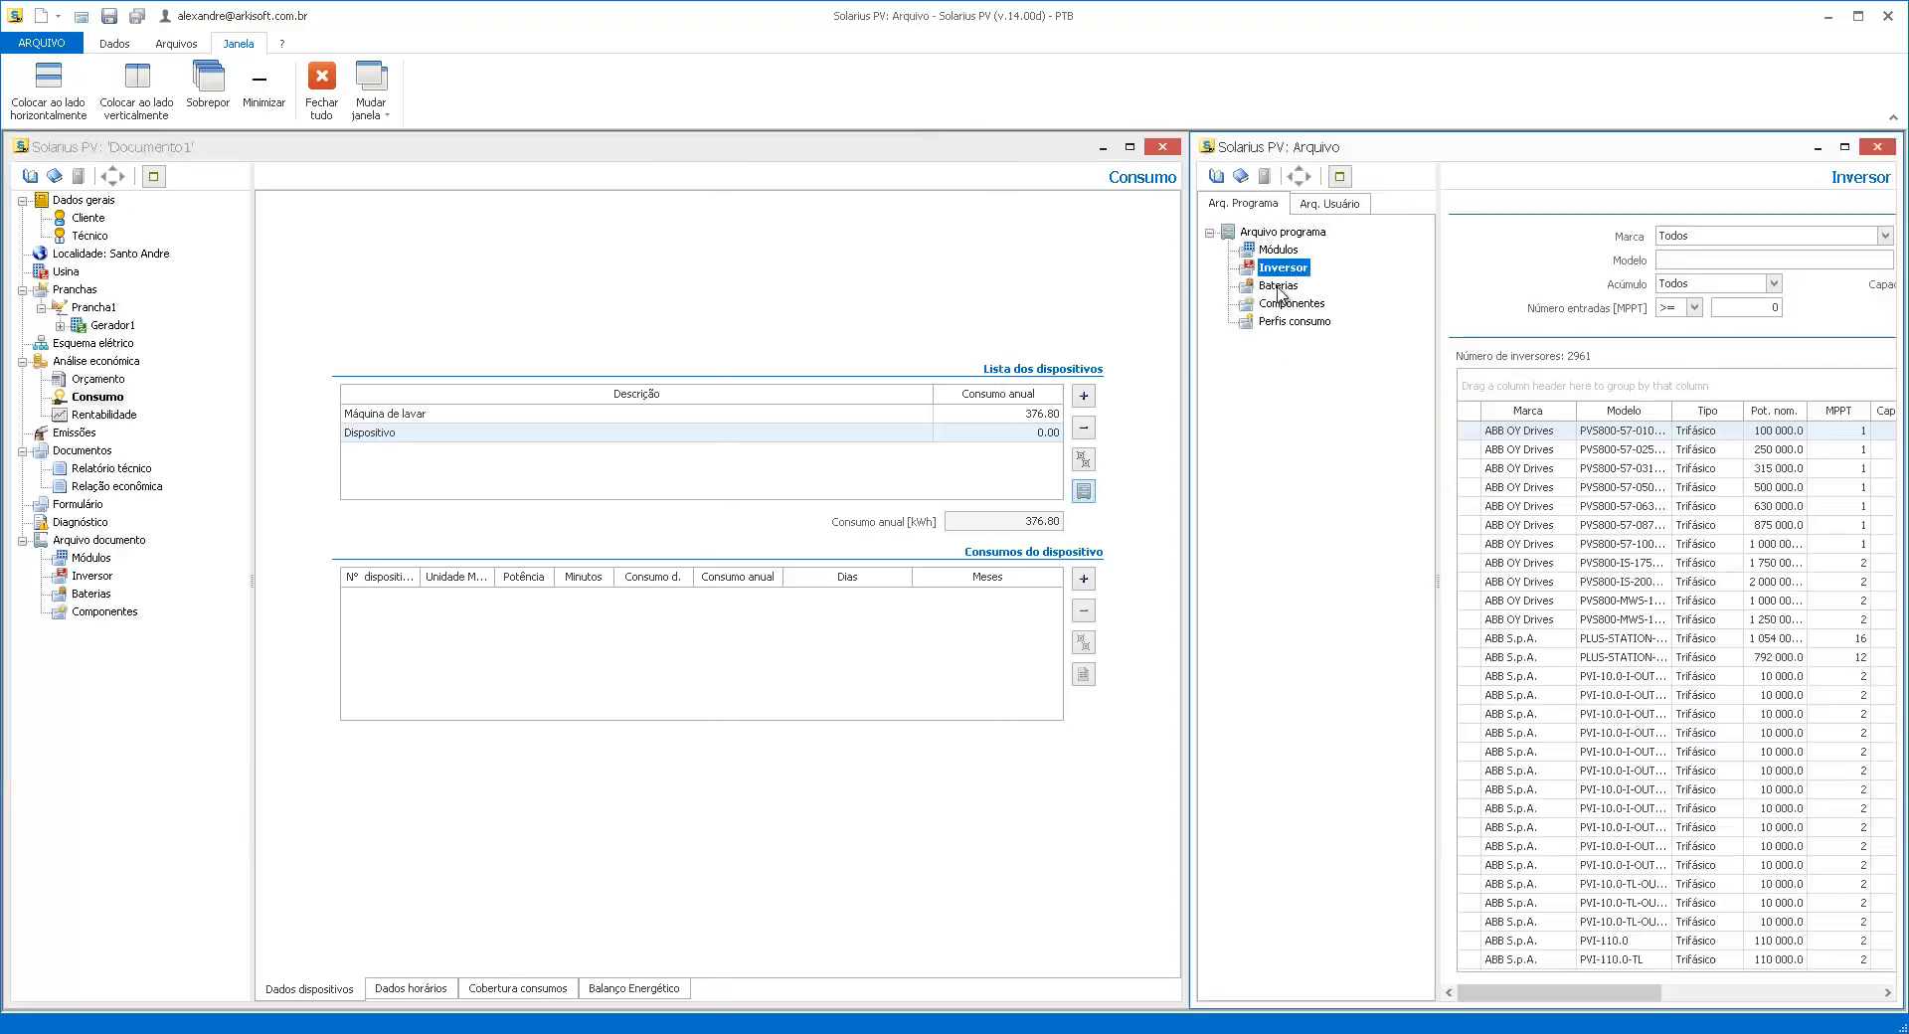
left_click(1278, 285)
left_click(1291, 303)
left_click(1278, 285)
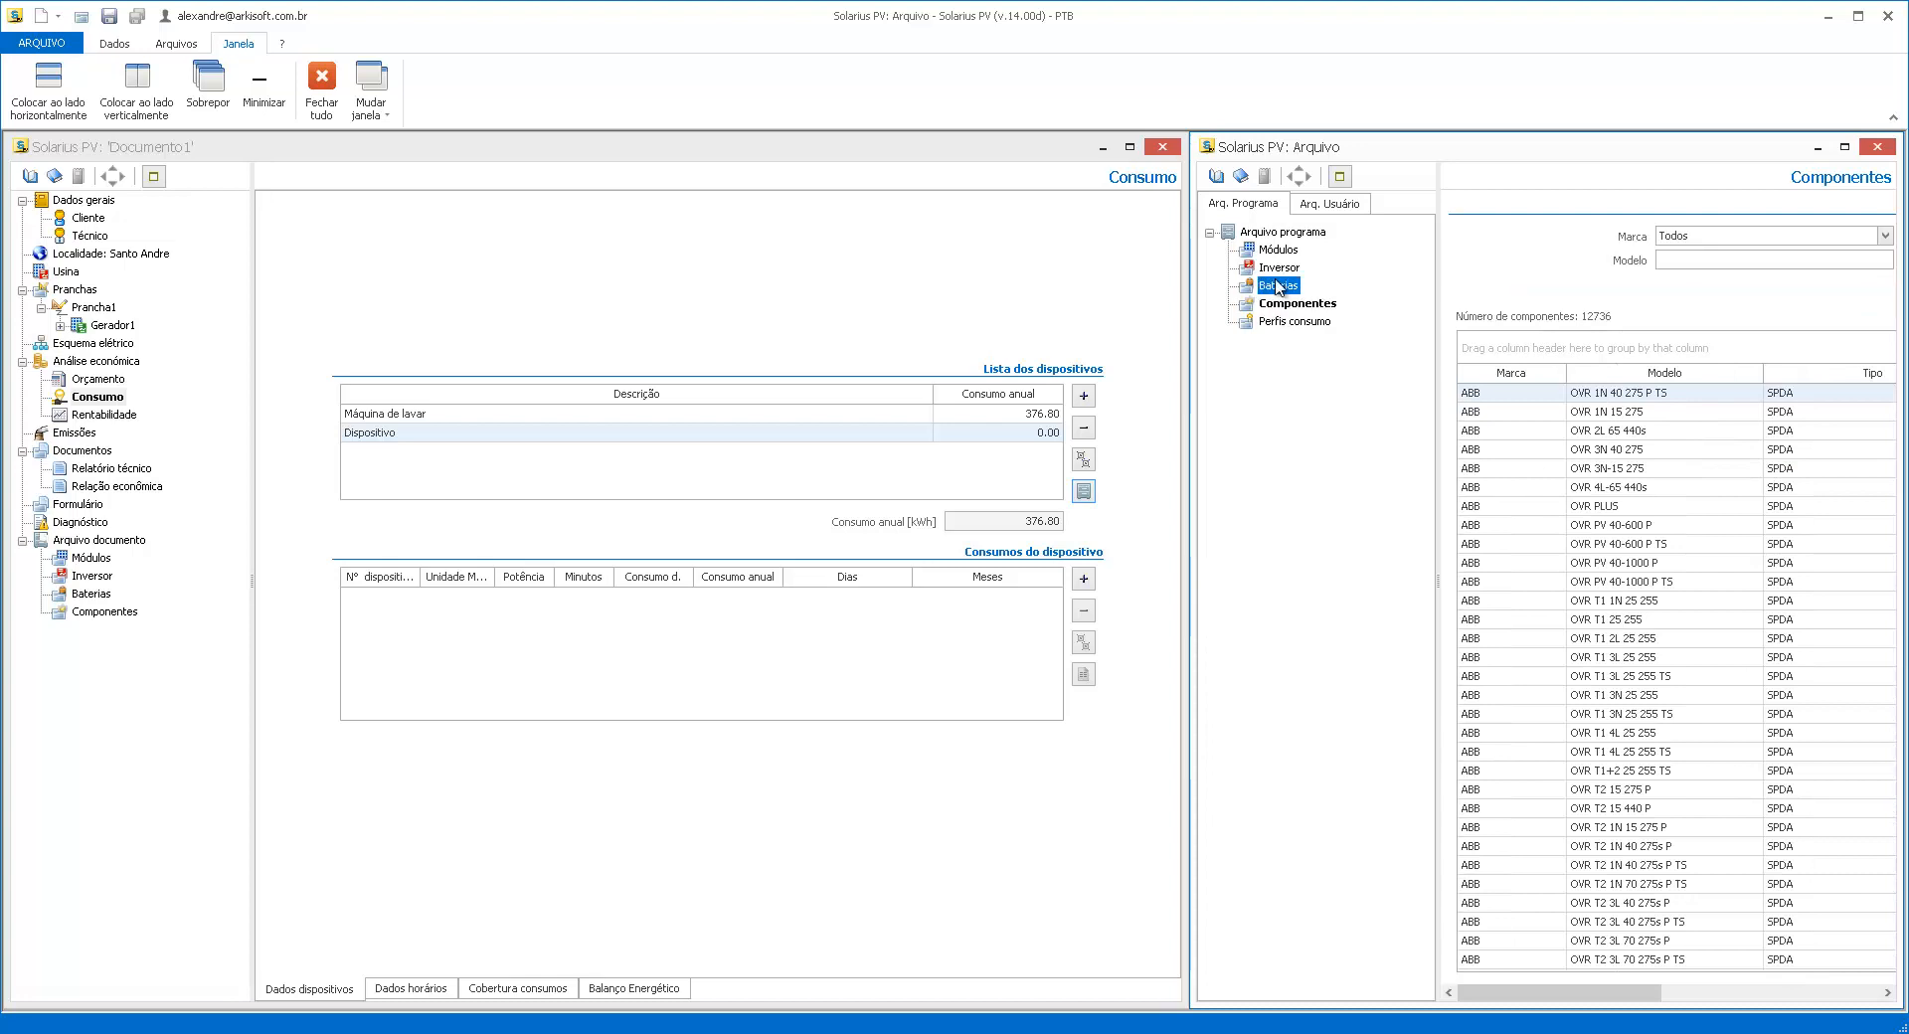
left_click(1283, 268)
left_click(1280, 250)
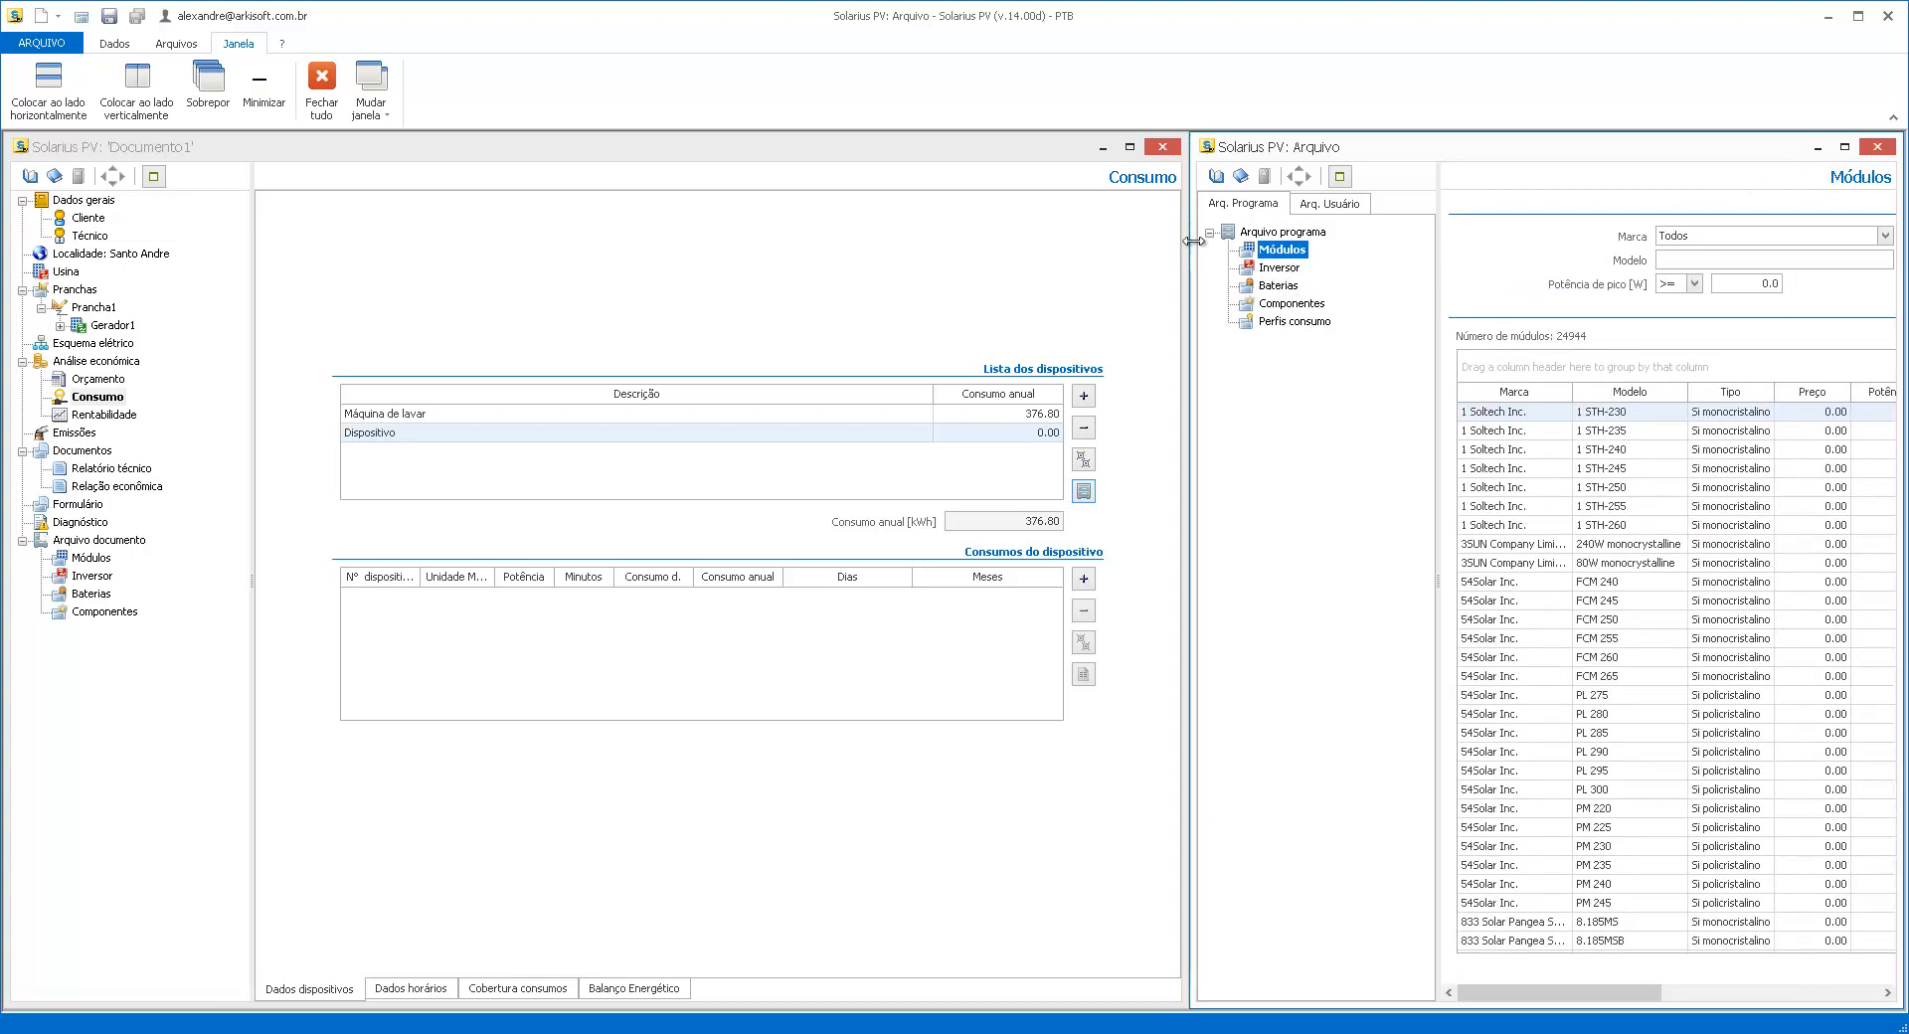
left_click_drag(1192, 258, 924, 257)
left_click(1034, 321)
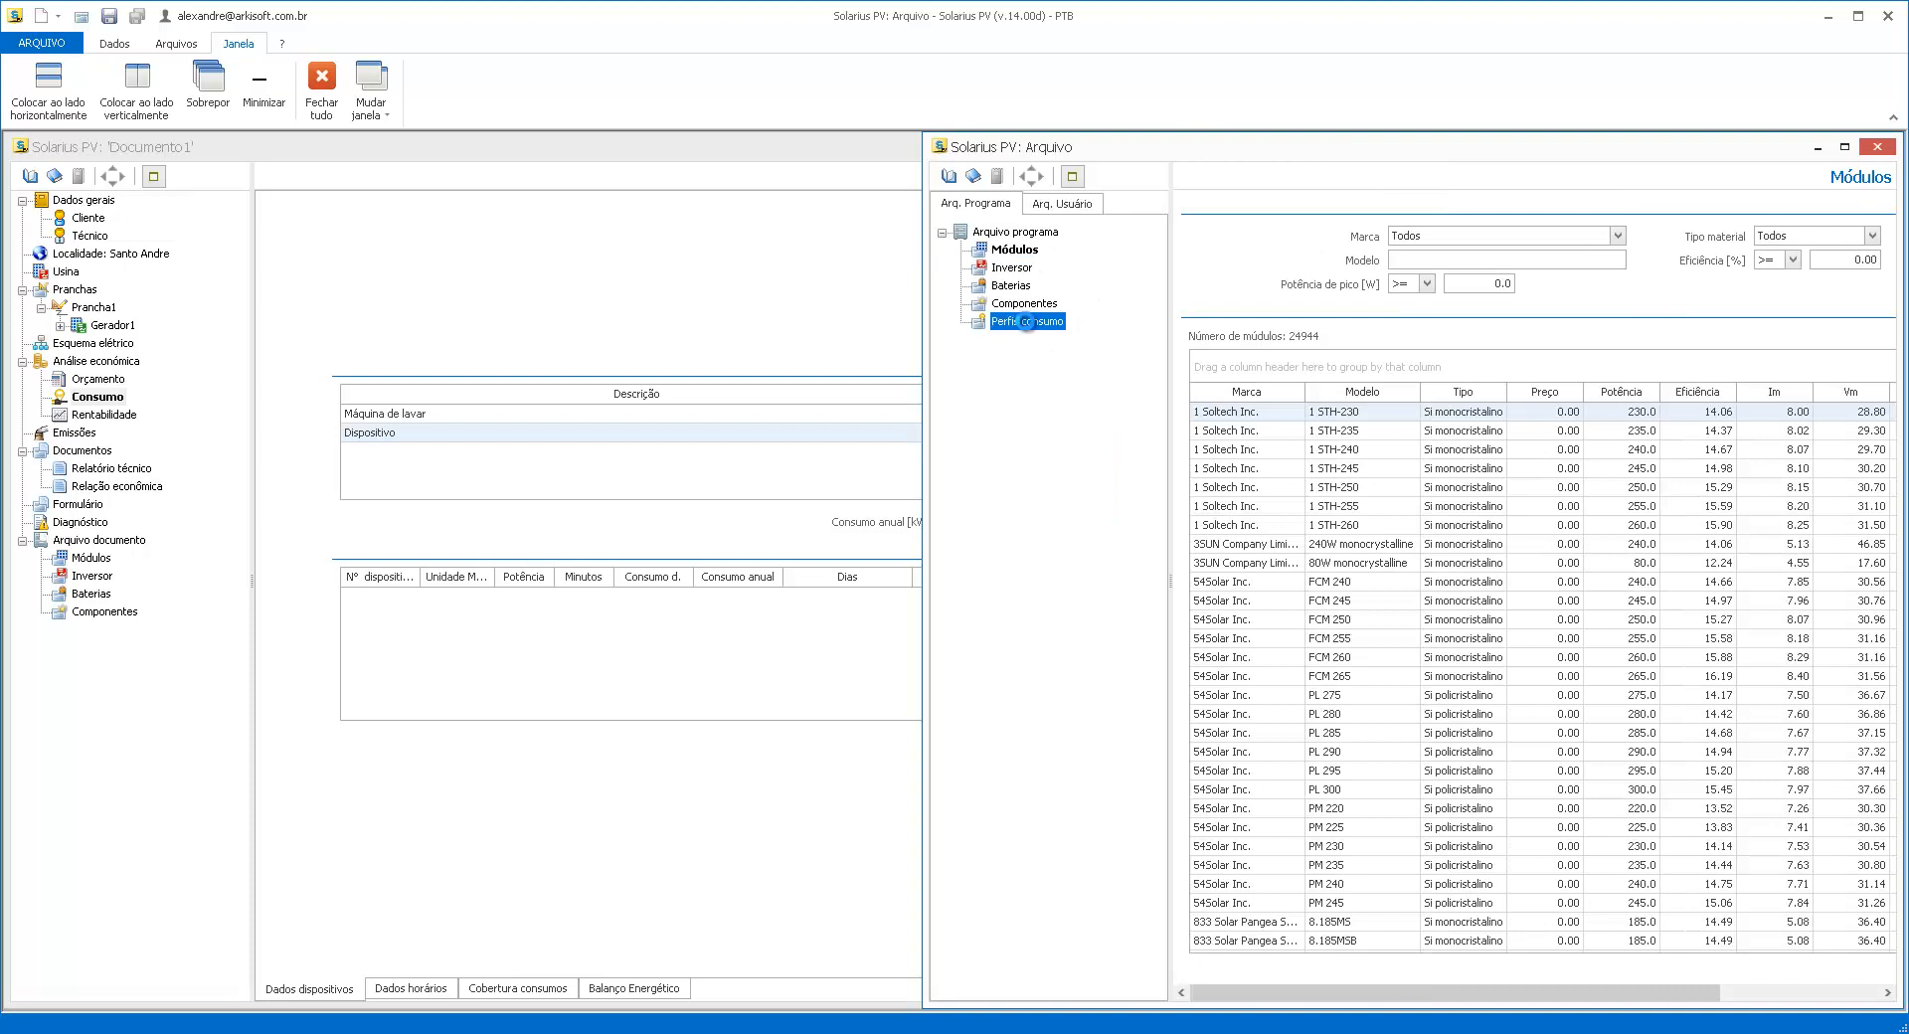
left_click_drag(1171, 325, 1082, 323)
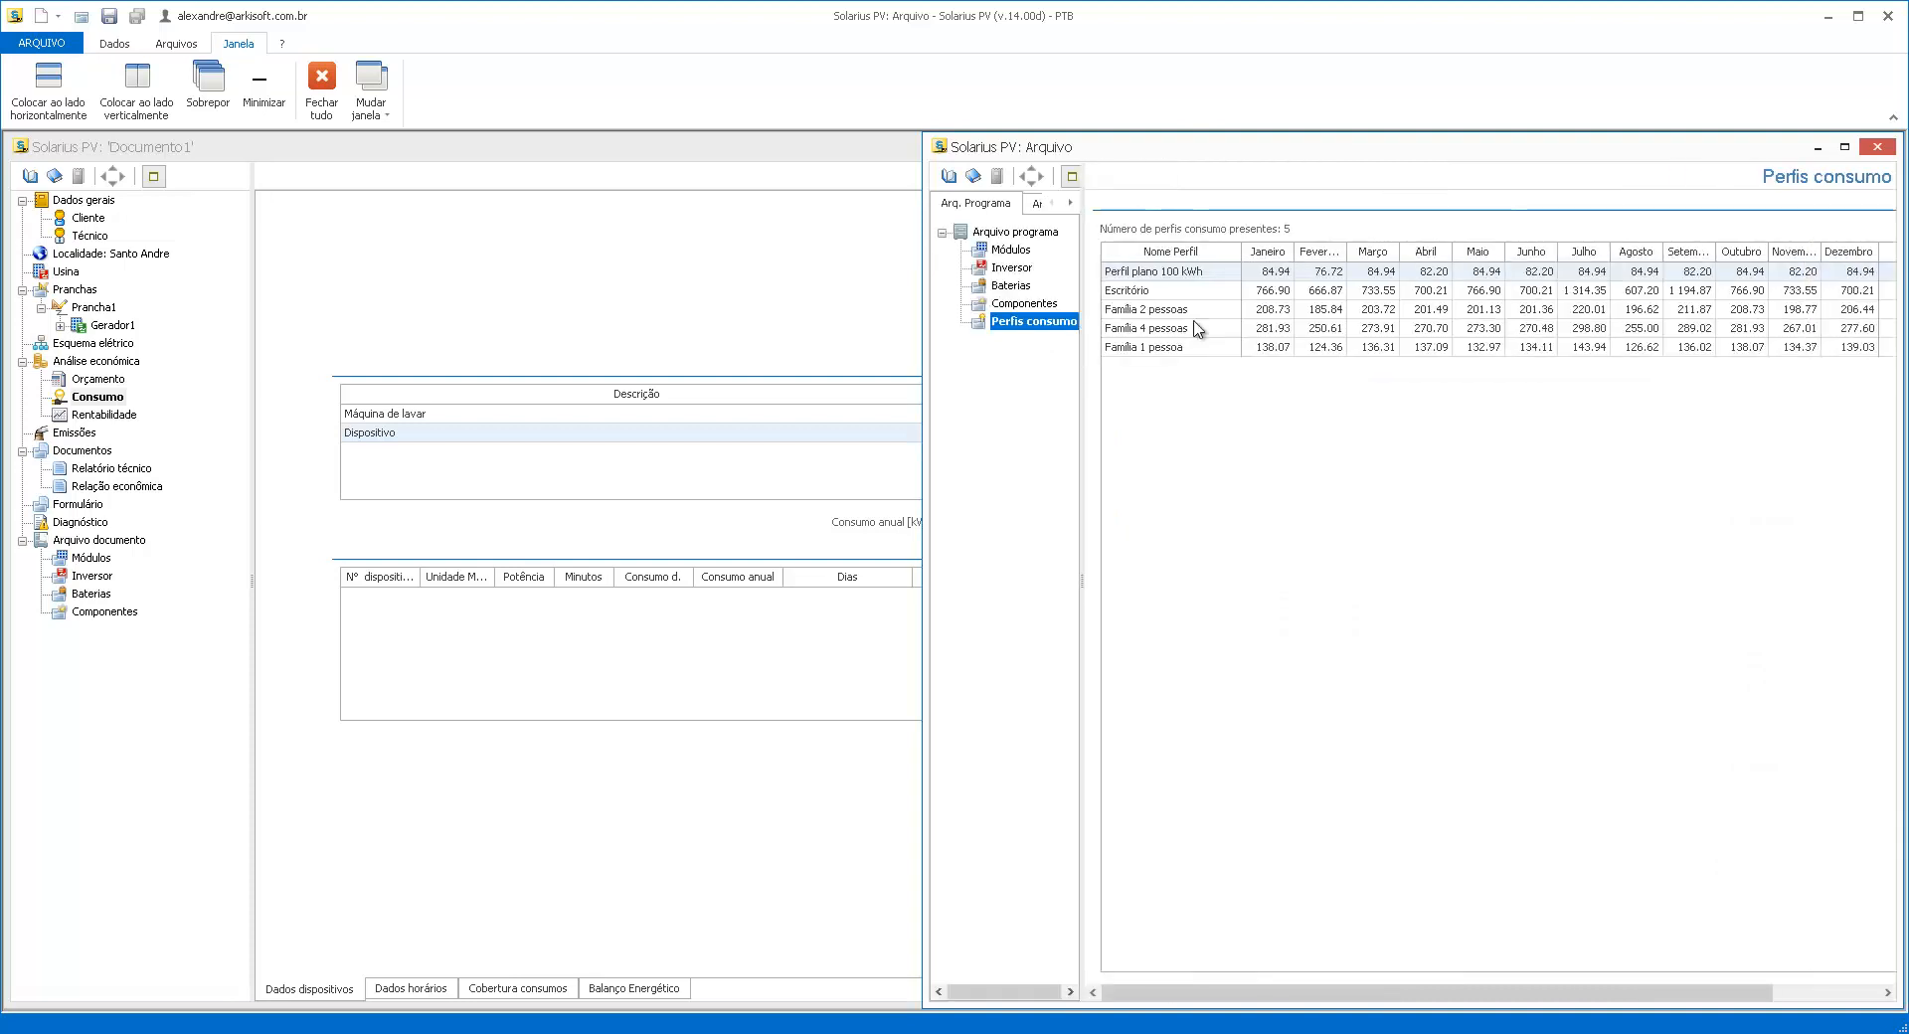
Compare the monthly values of the archived consumption profiles and open the Família 1 pessoa profile
left_click(1149, 354)
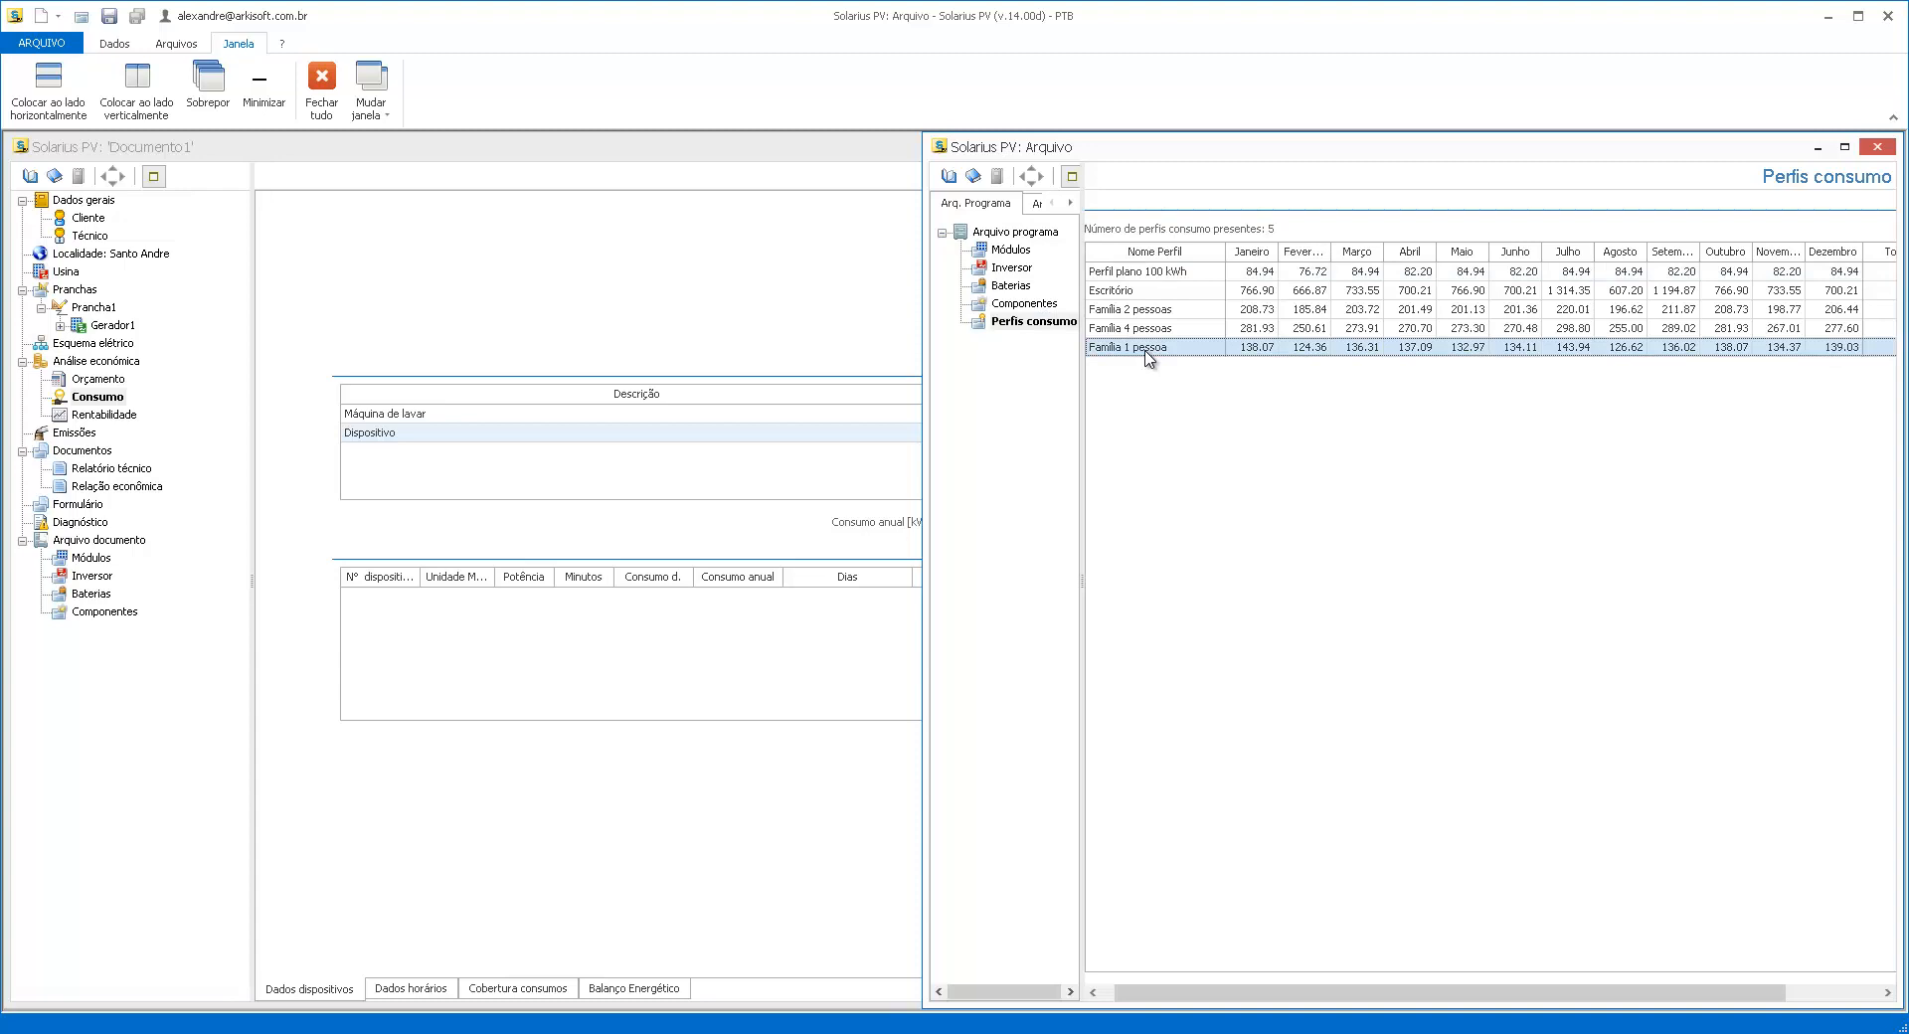
left_click(1153, 330)
left_click(1141, 293)
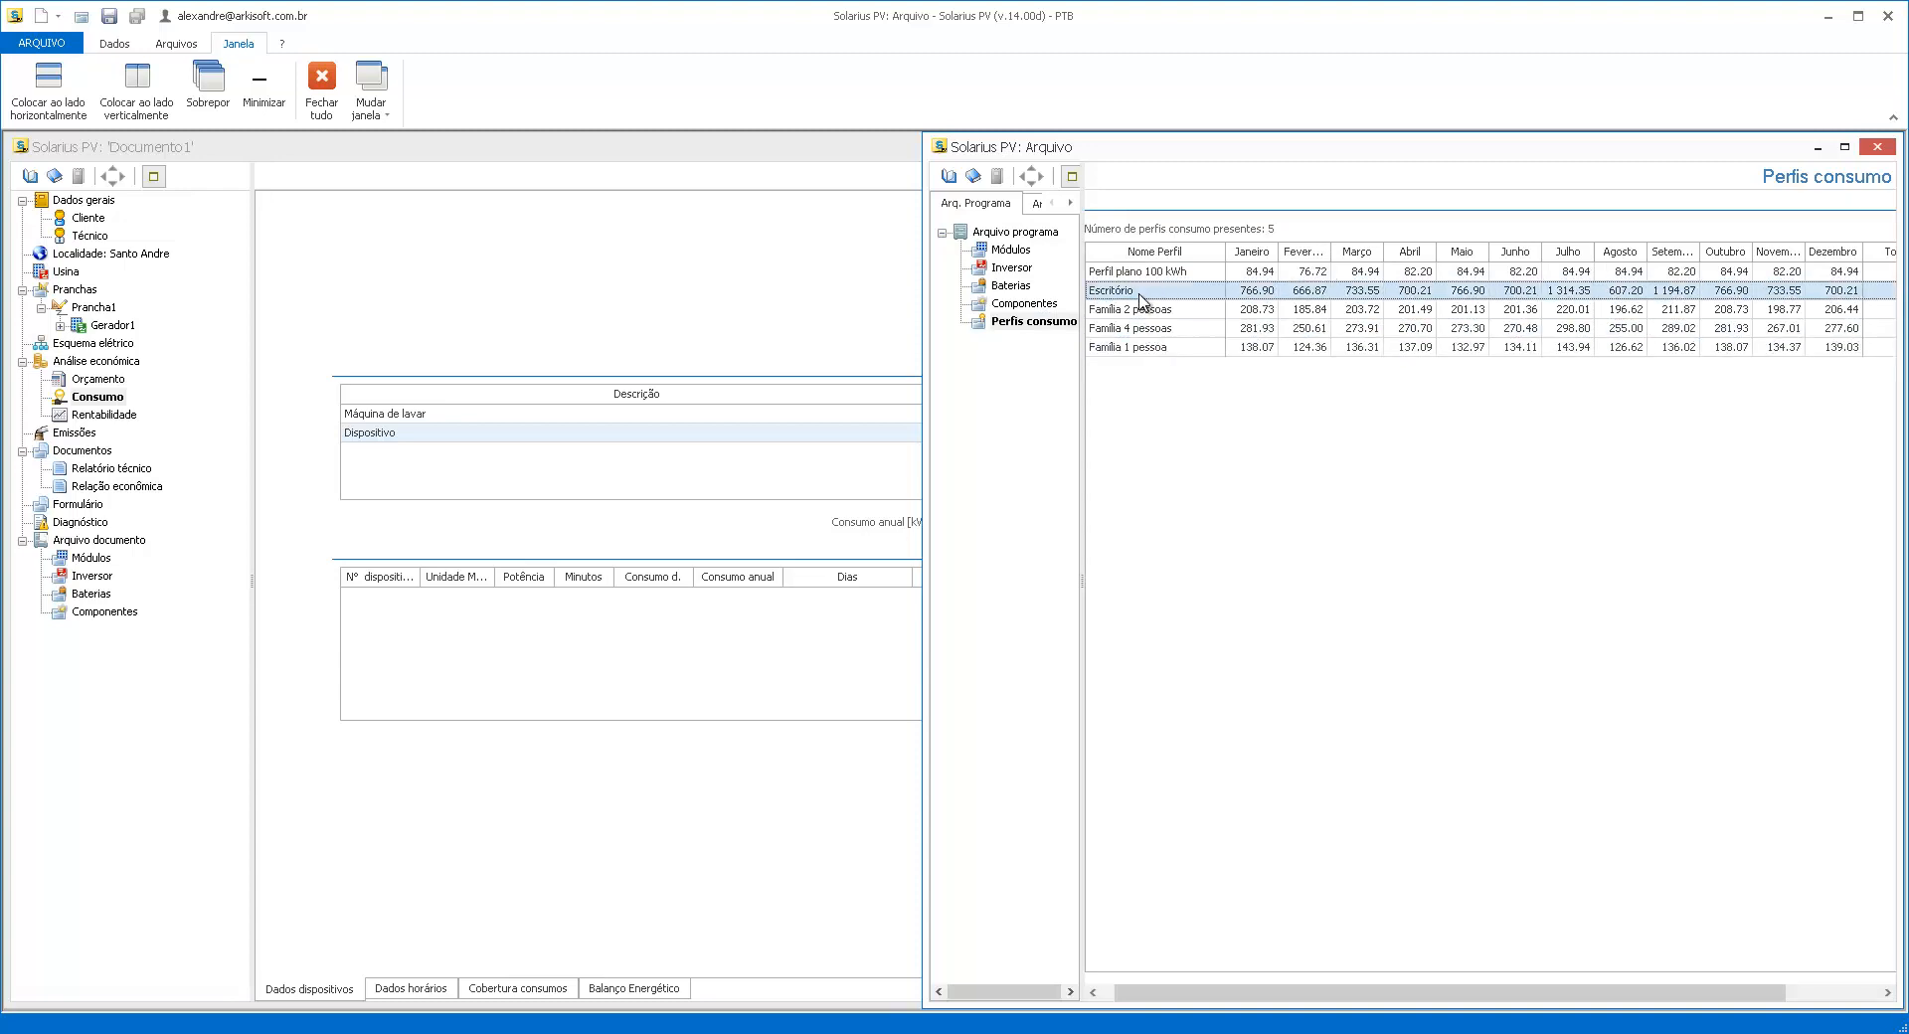
left_click(1145, 276)
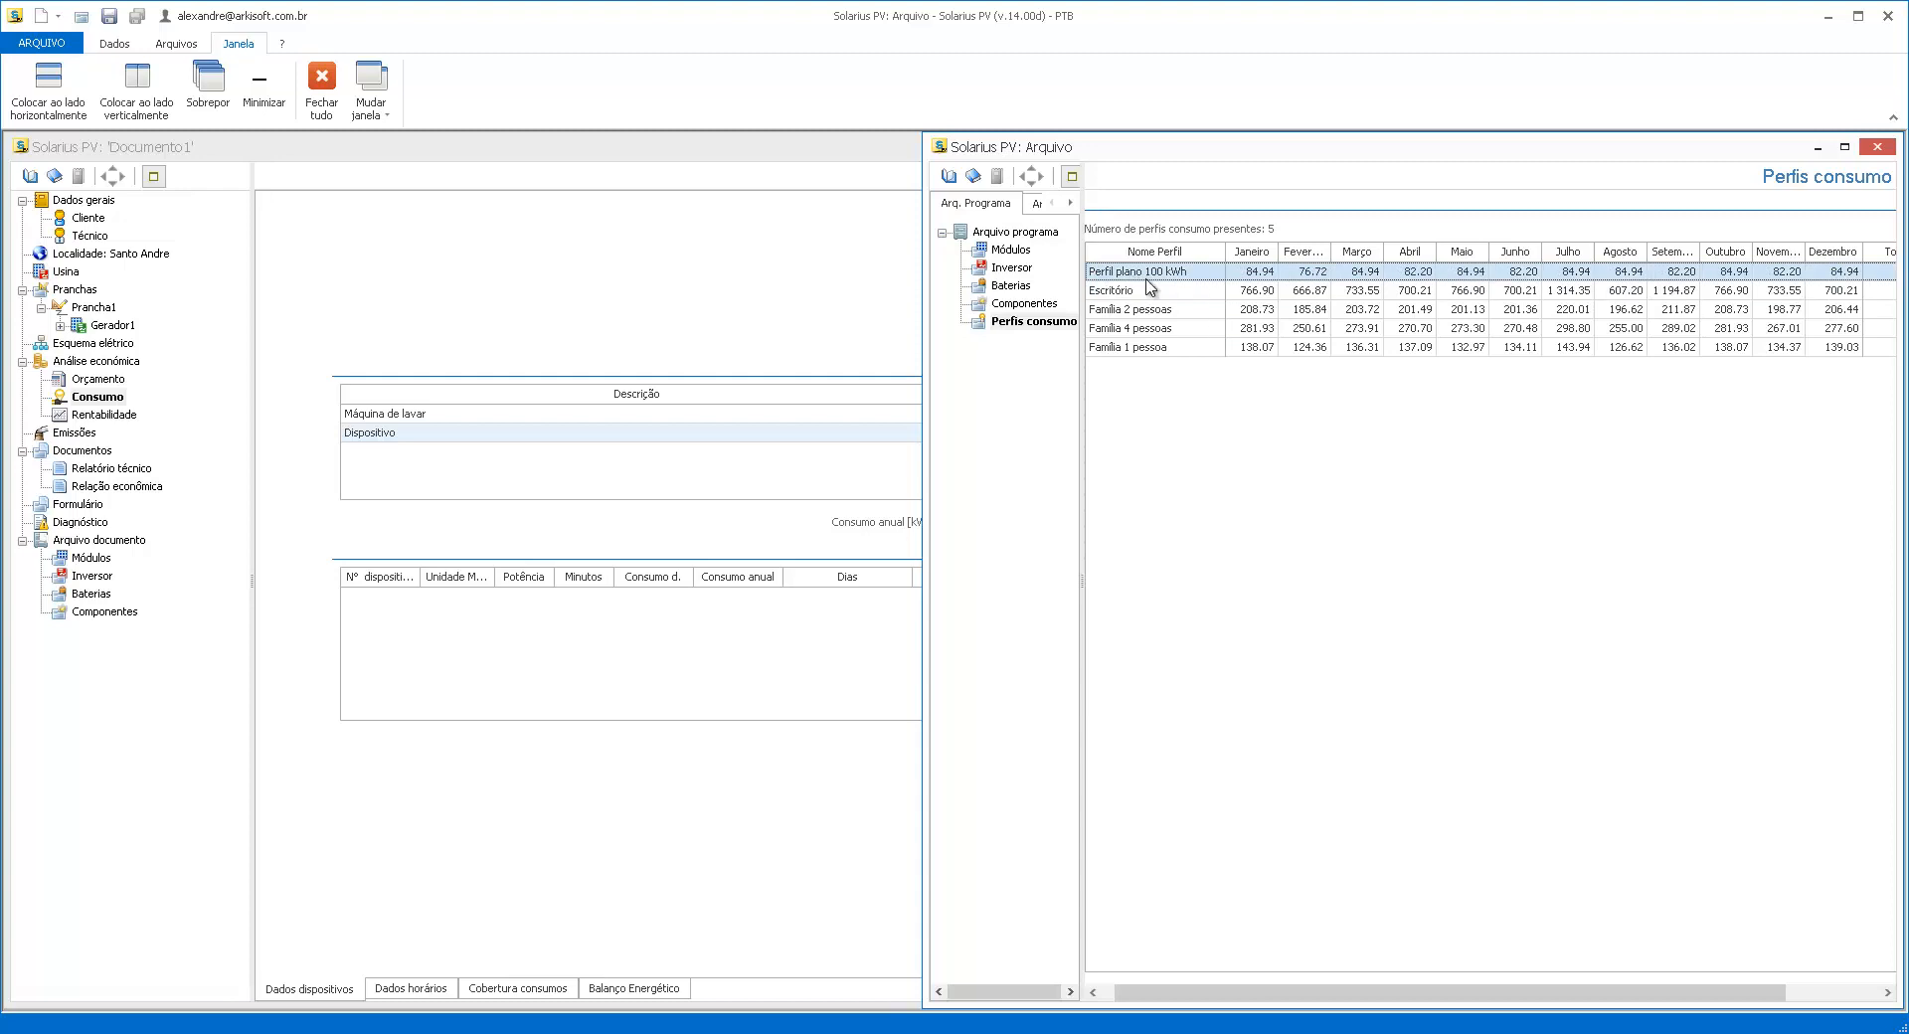
left_click(1103, 353)
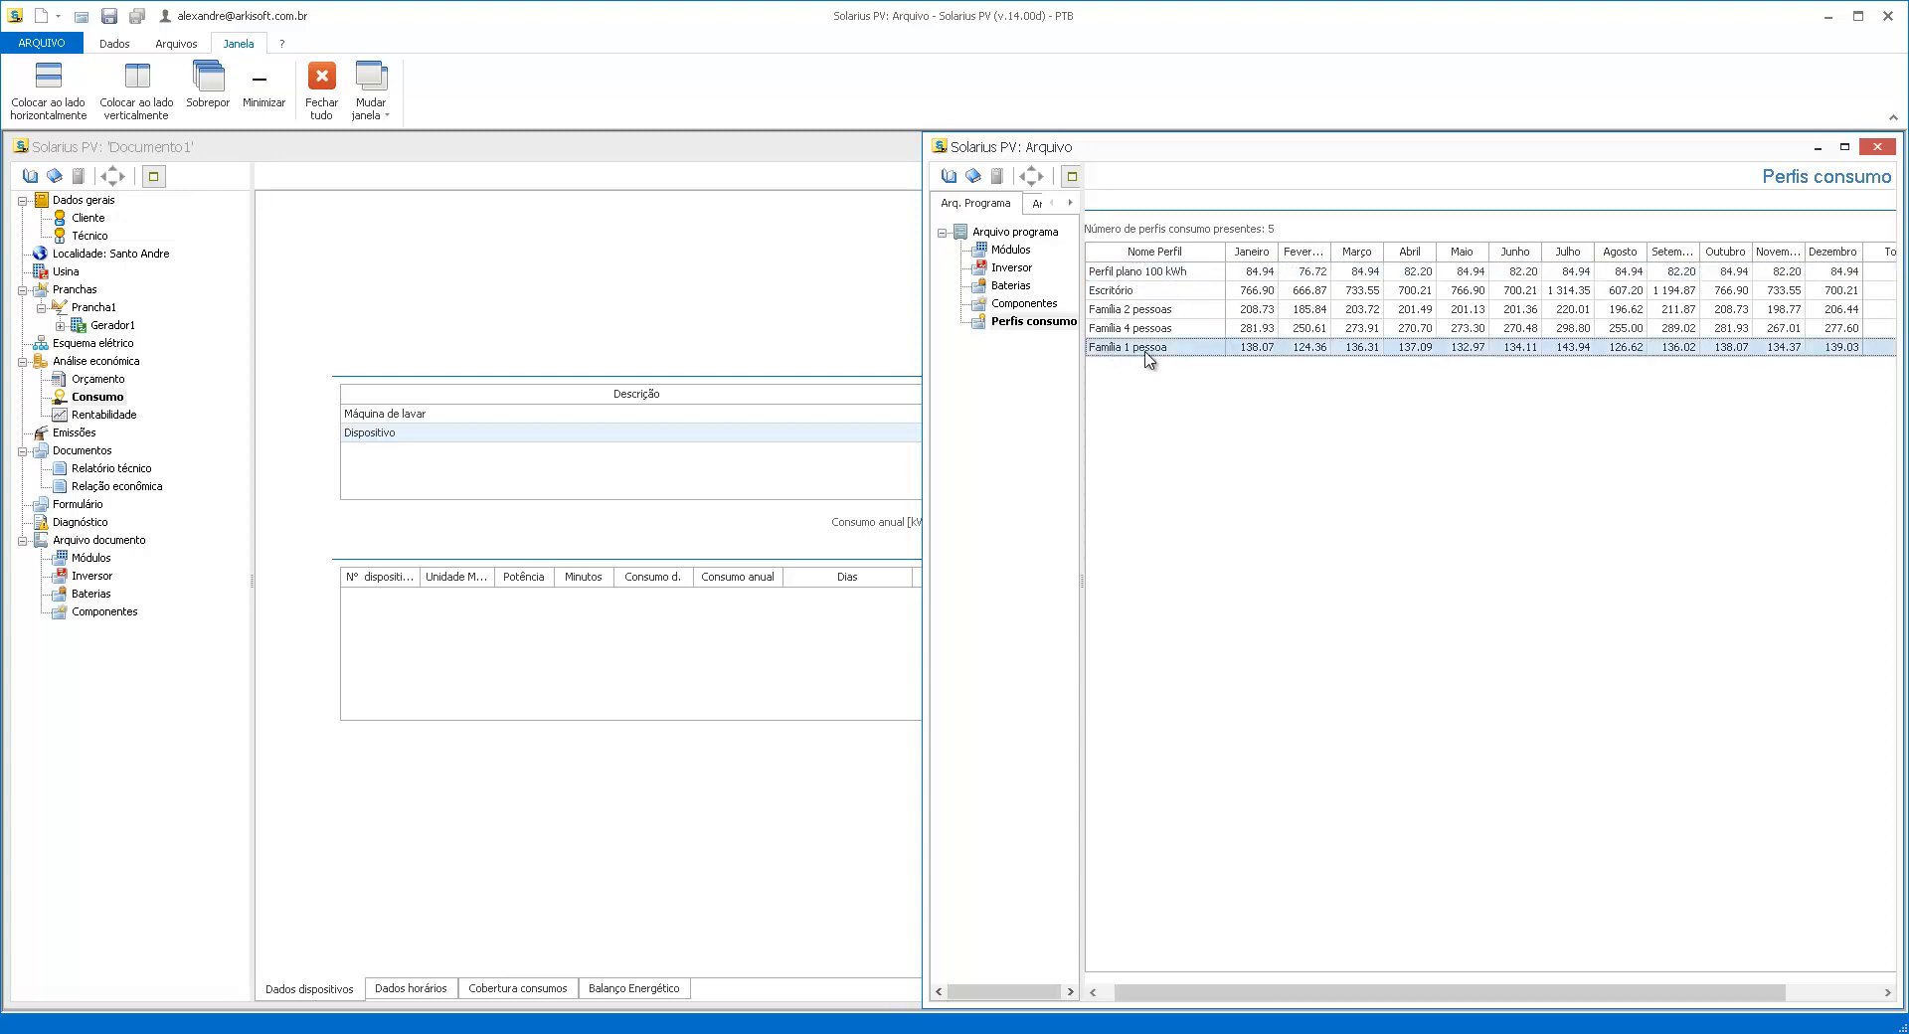
double_click(1134, 350)
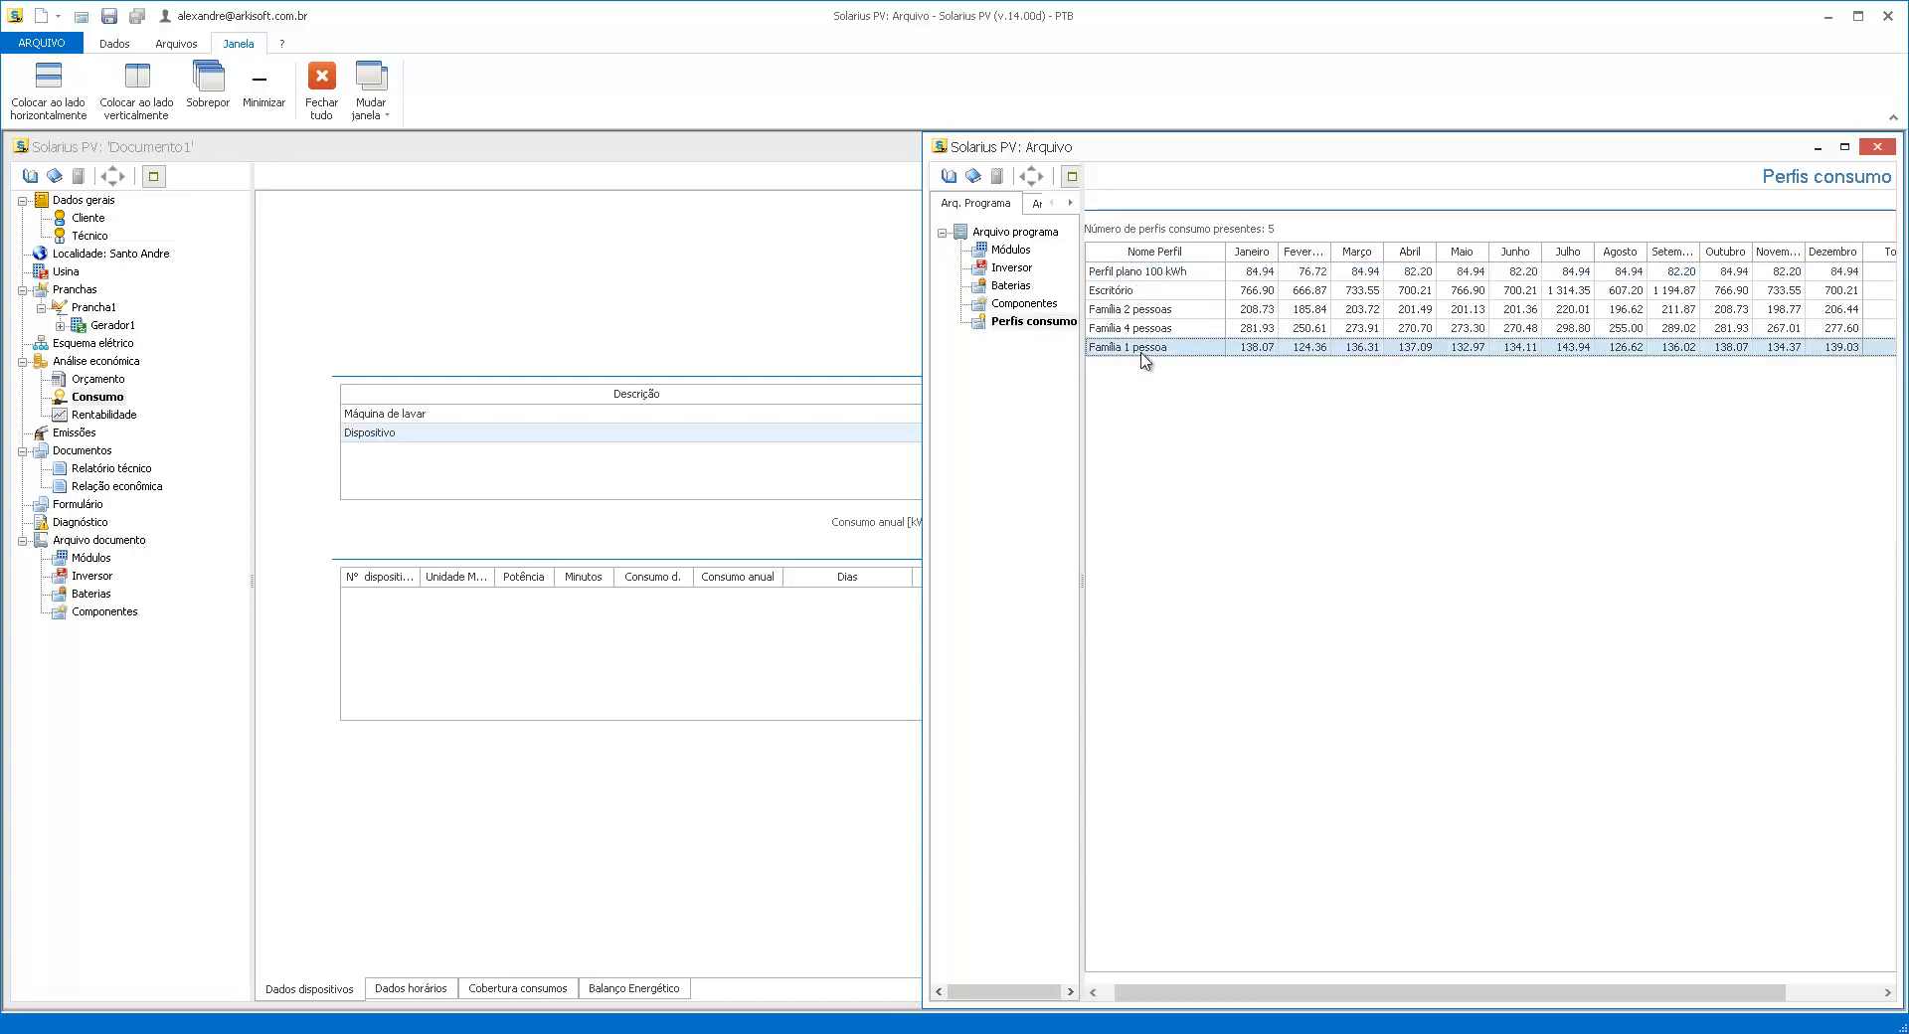
Examine the Família 1 pessoa profile's devices, hourly data and consumption coverage, and return from the archive to the maximized project document
left_click(625, 454)
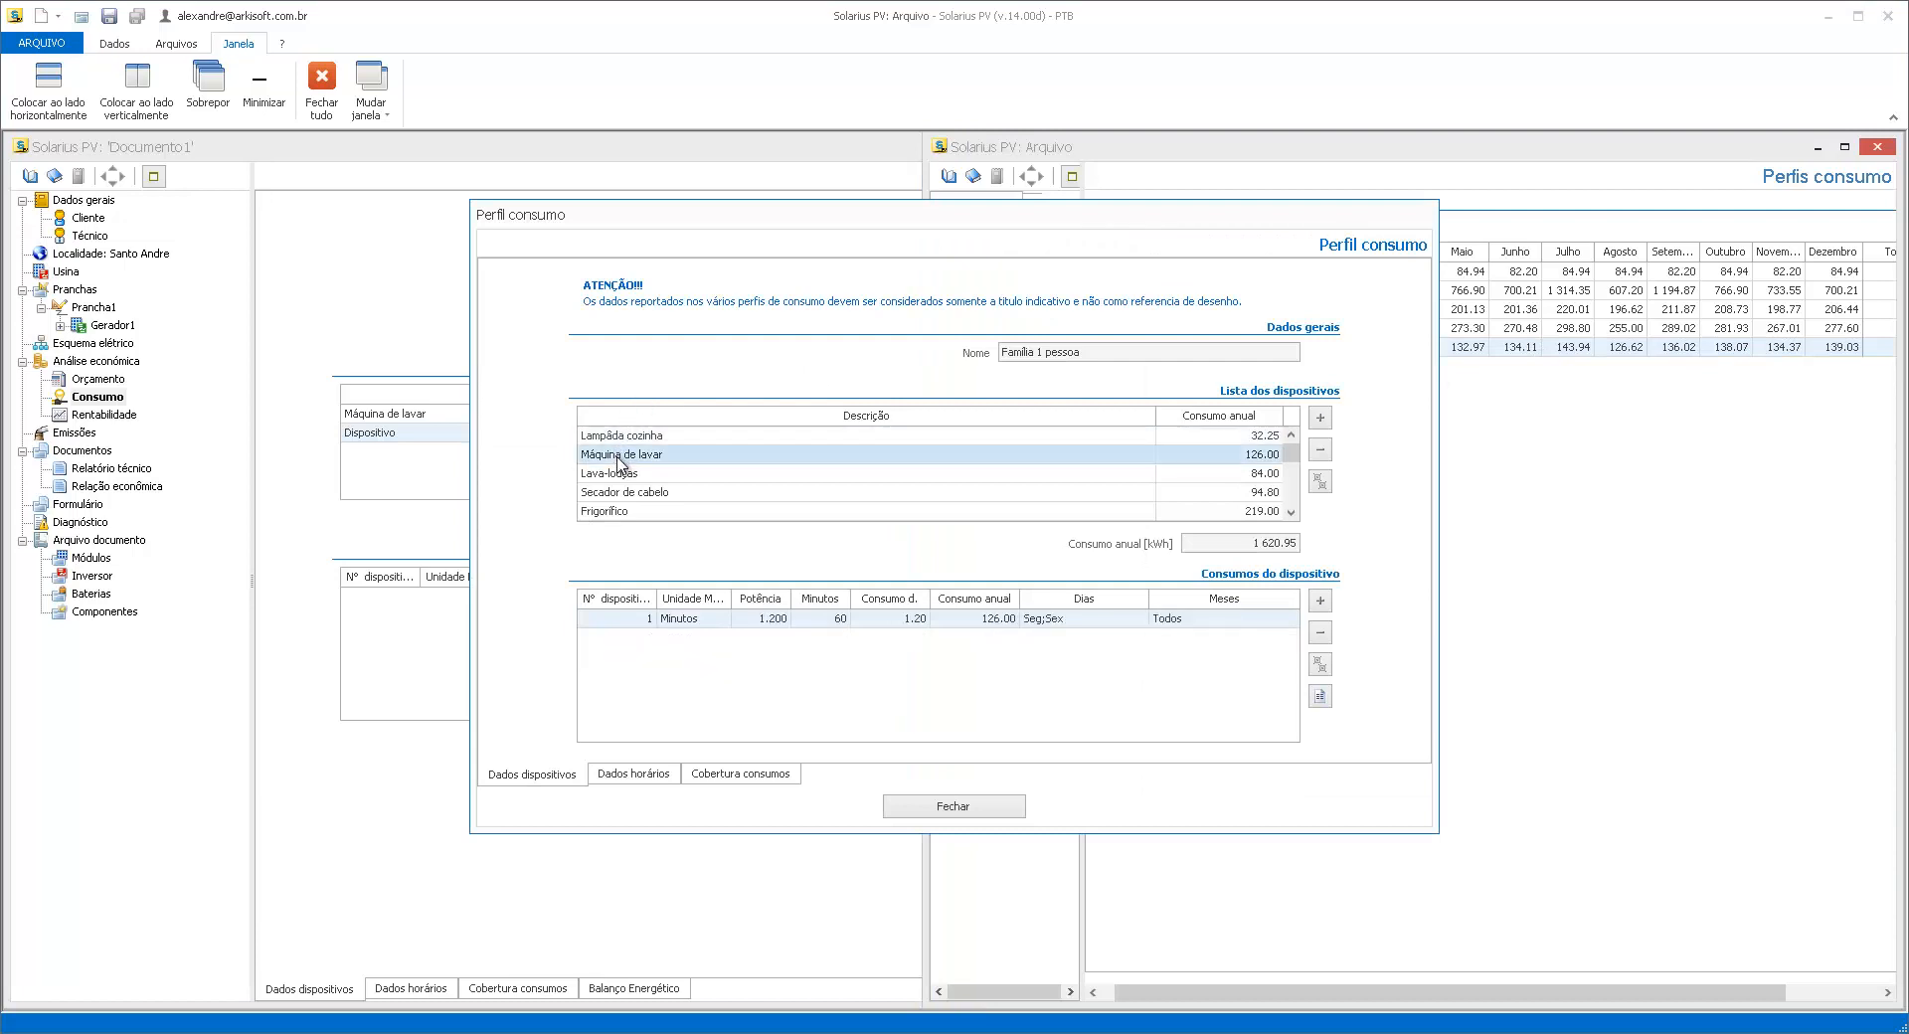
left_click(624, 477)
scroll(624, 479, "down", 1)
scroll(624, 477, "down", 5)
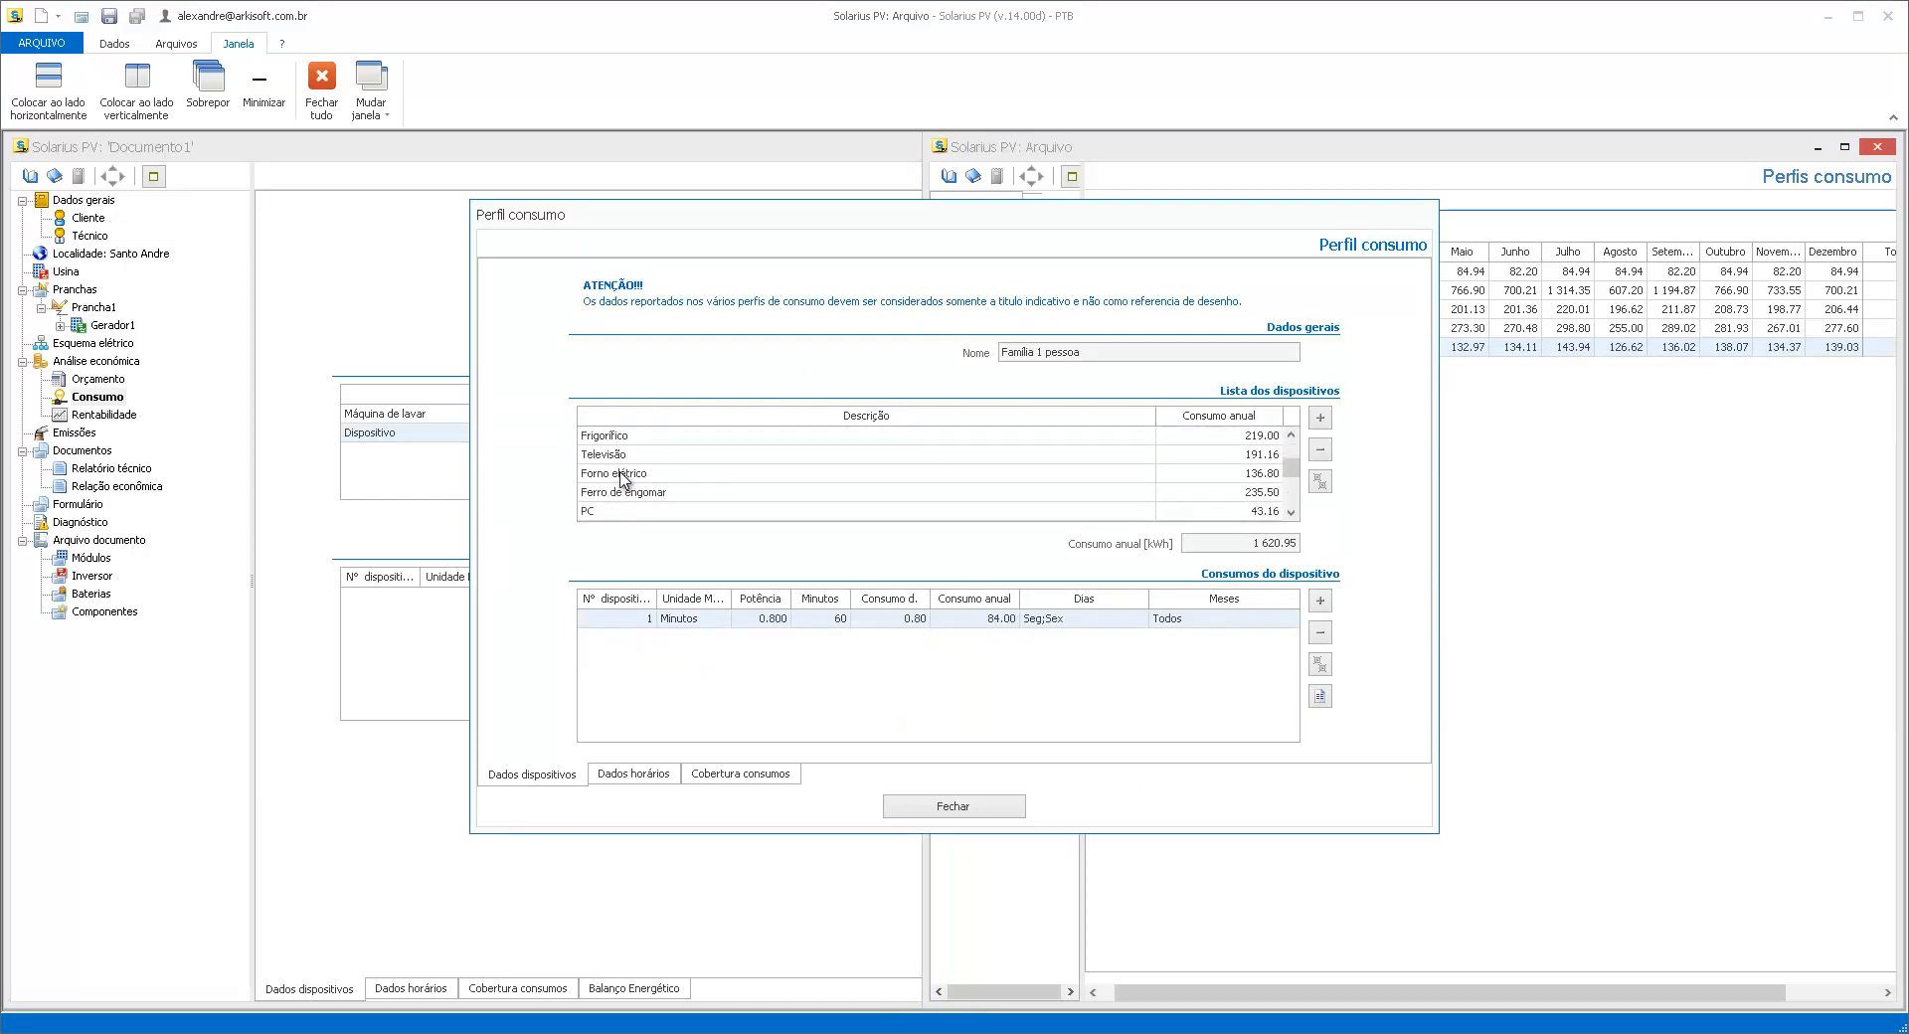
left_click(633, 775)
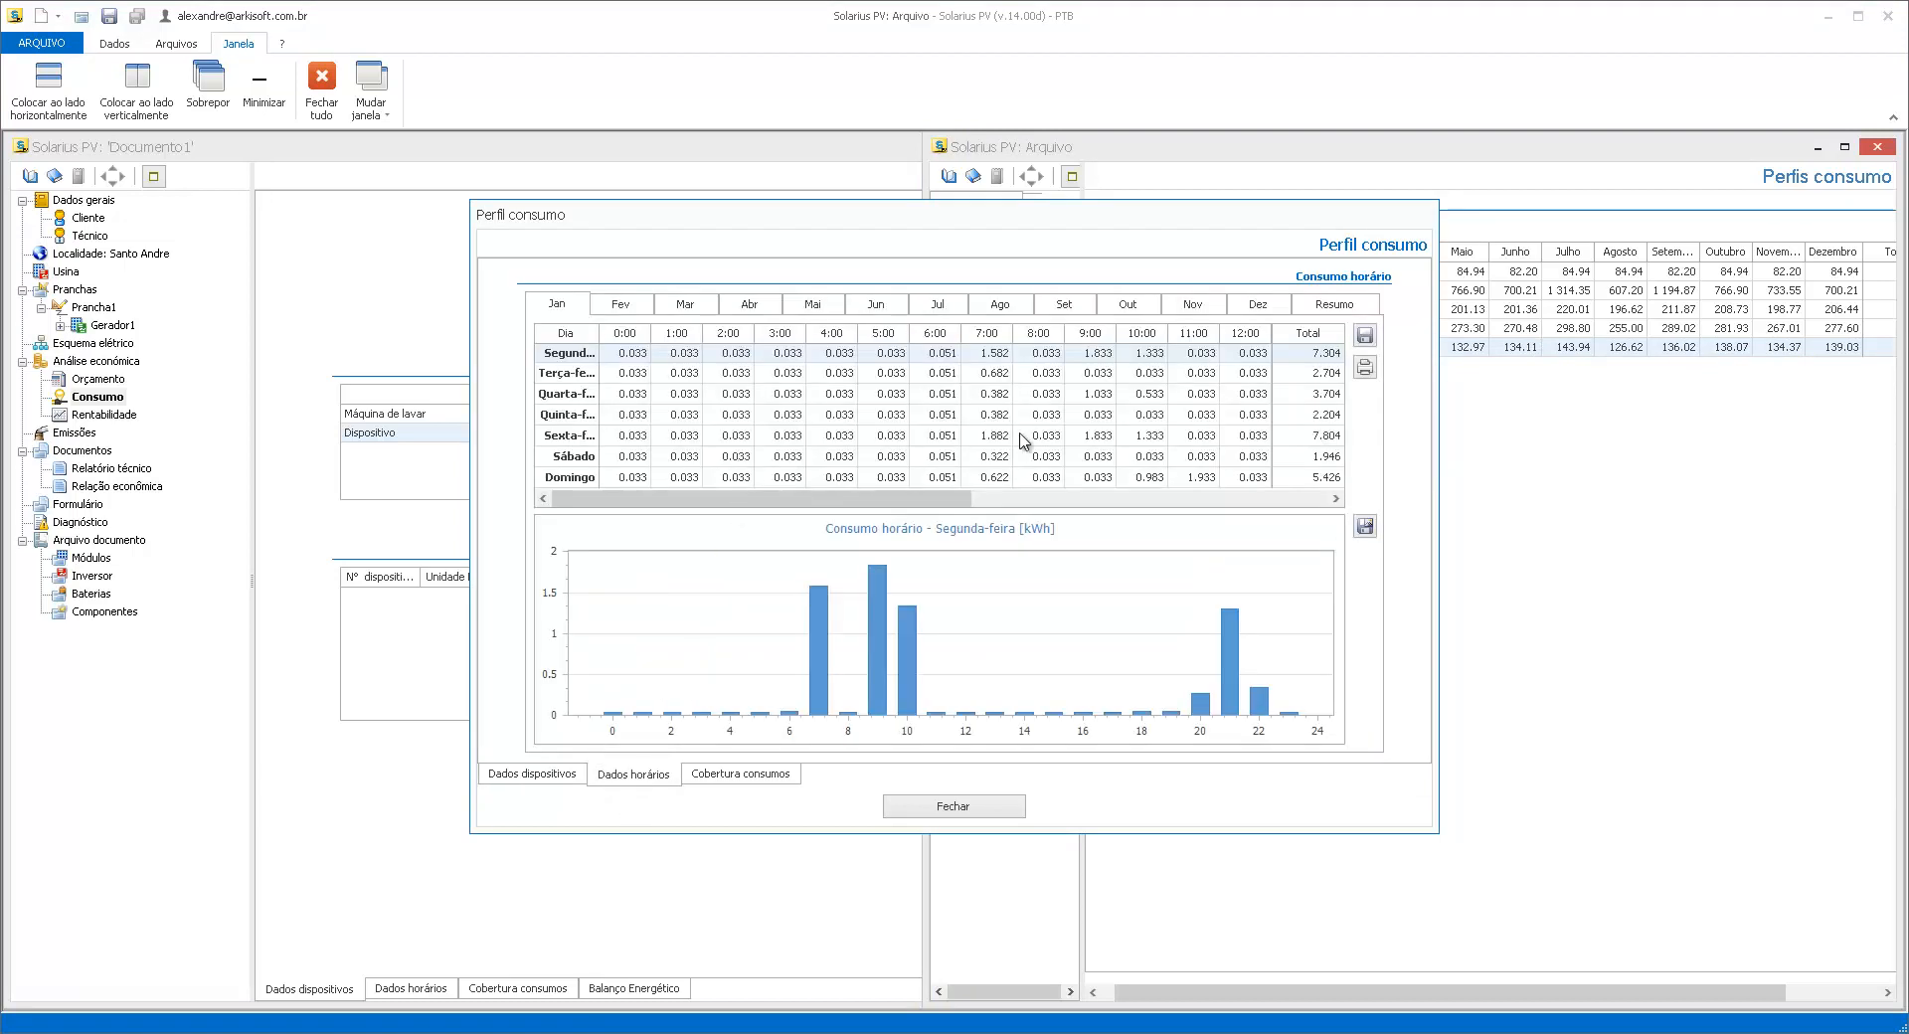
left_click(717, 780)
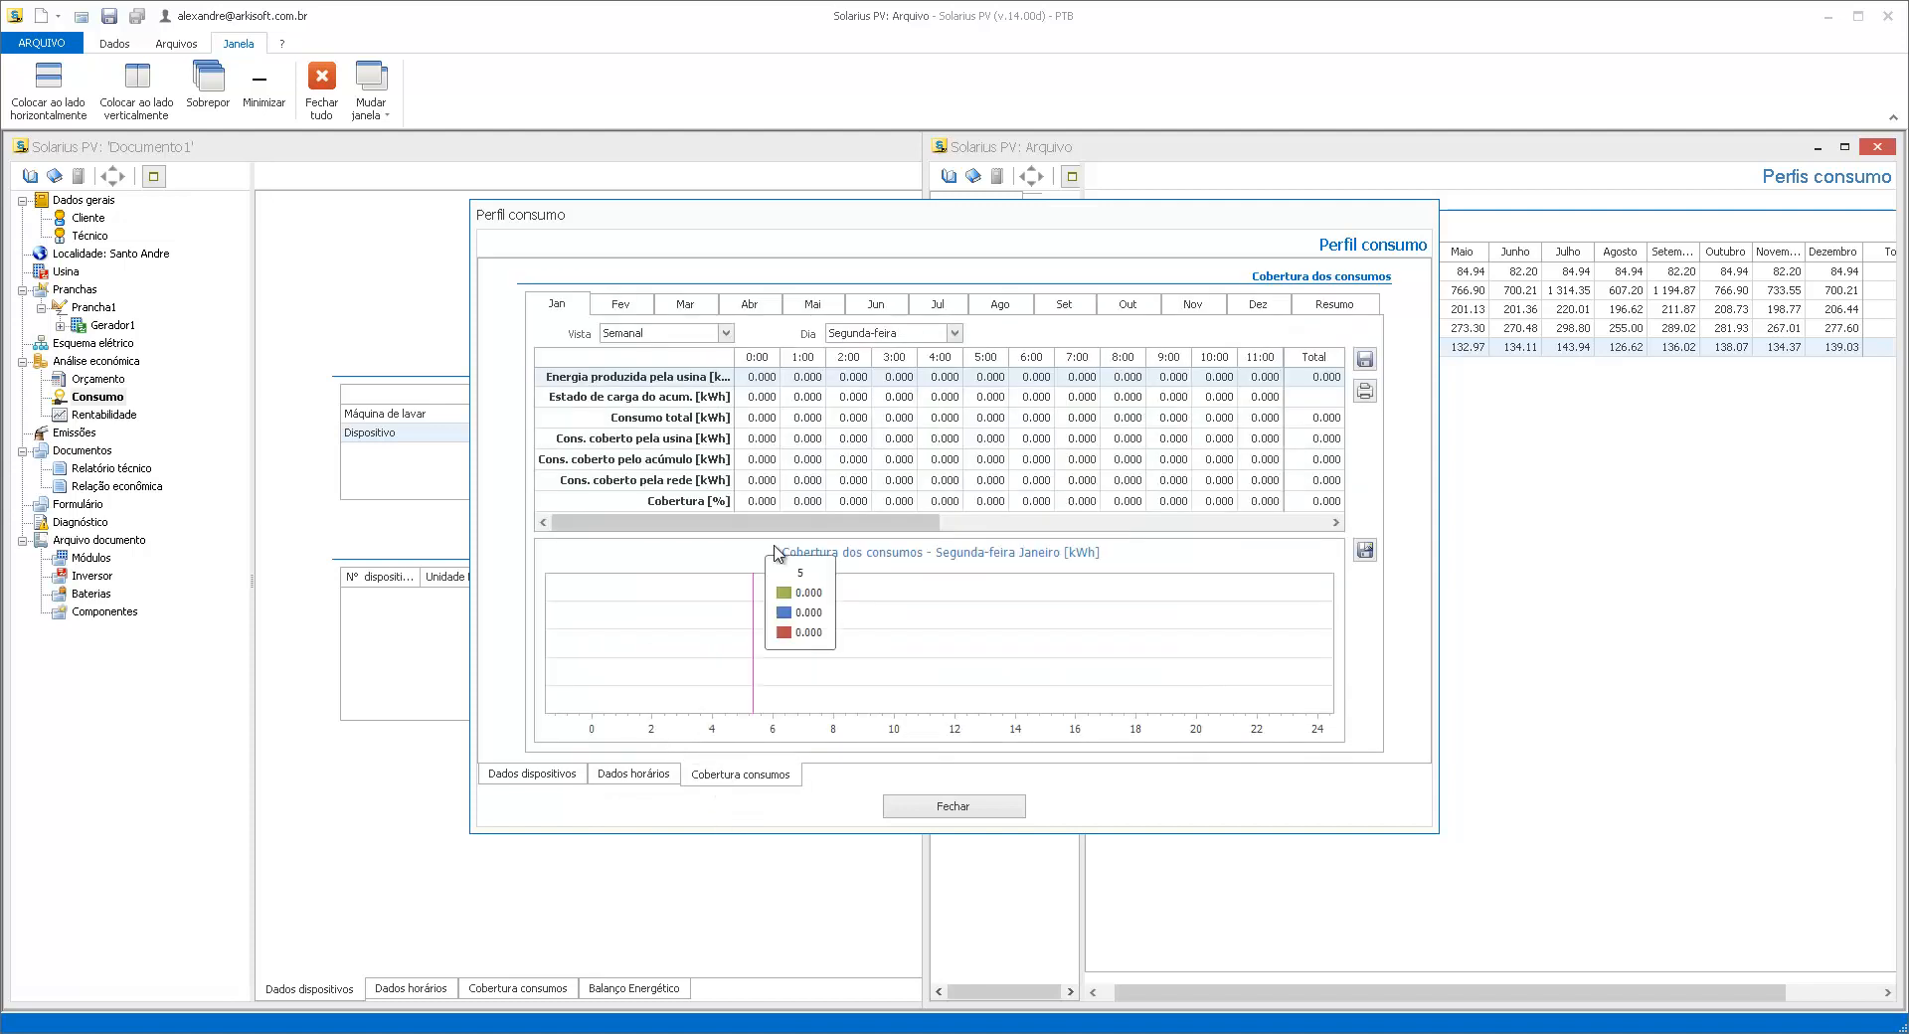
left_click(952, 807)
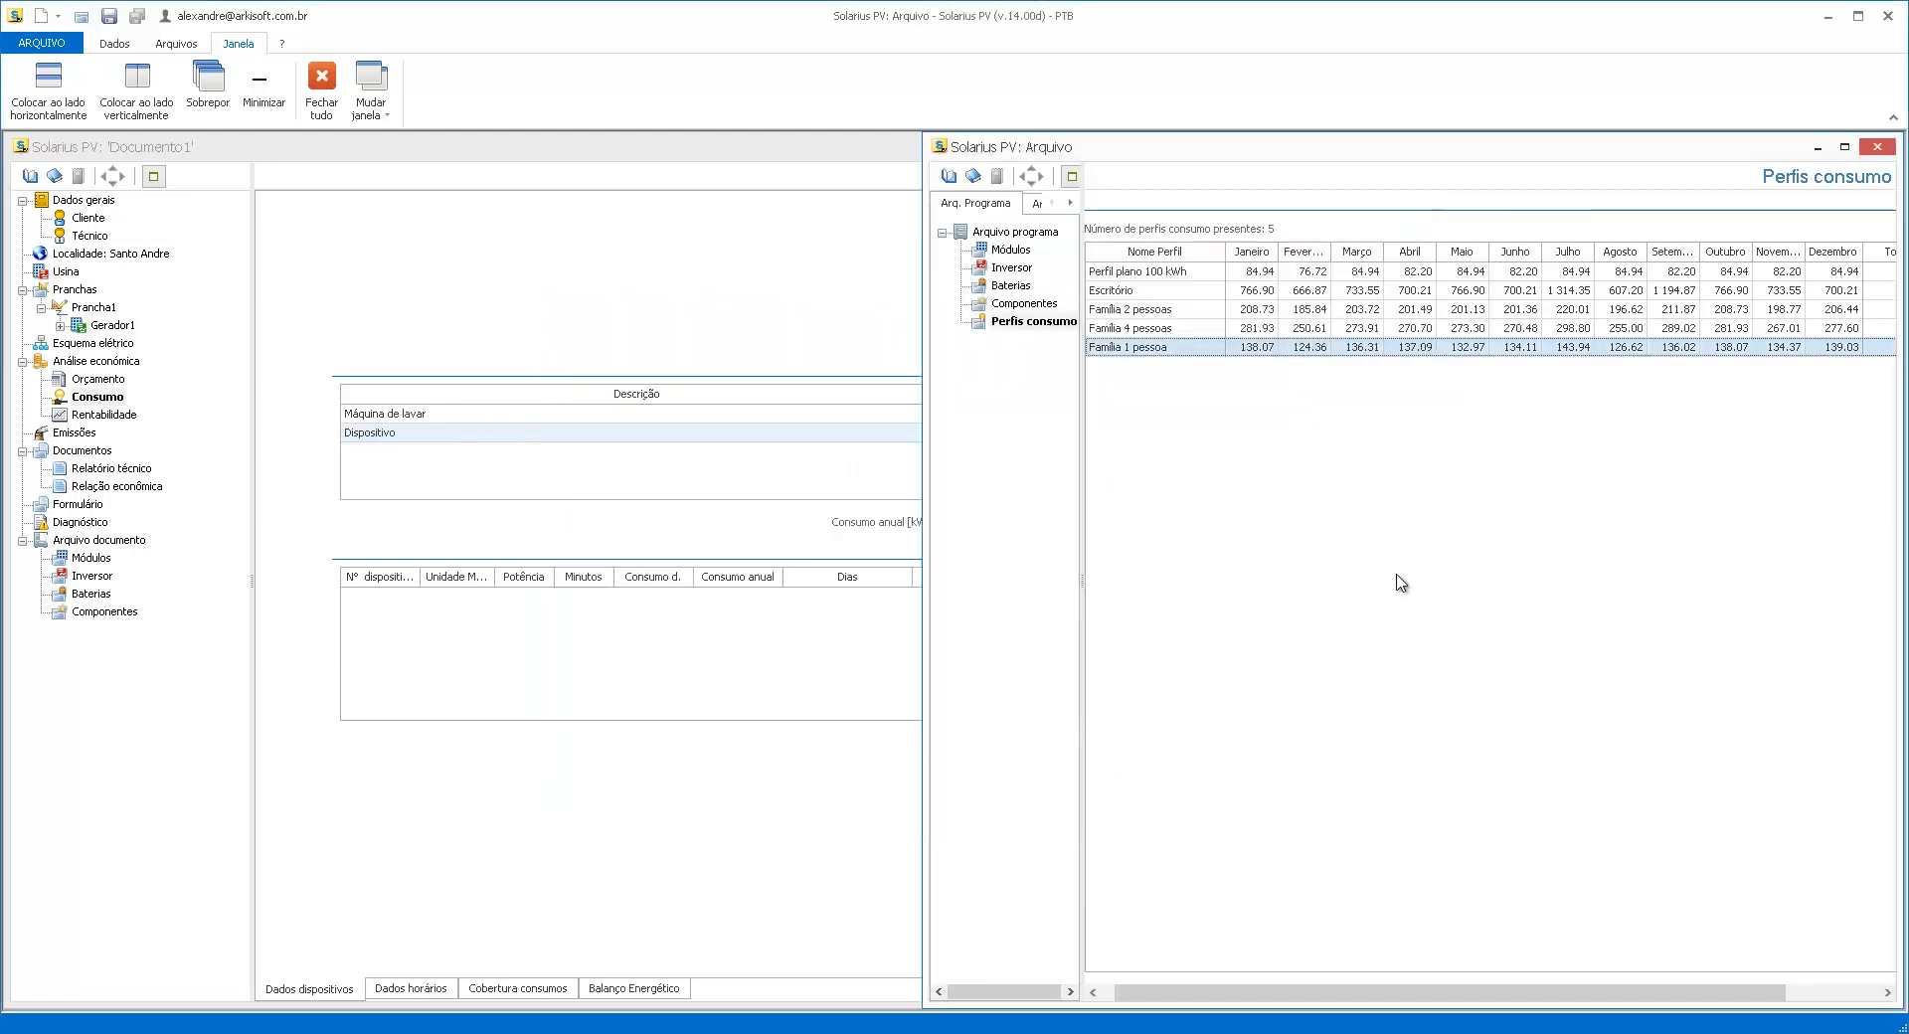
left_click(1877, 146)
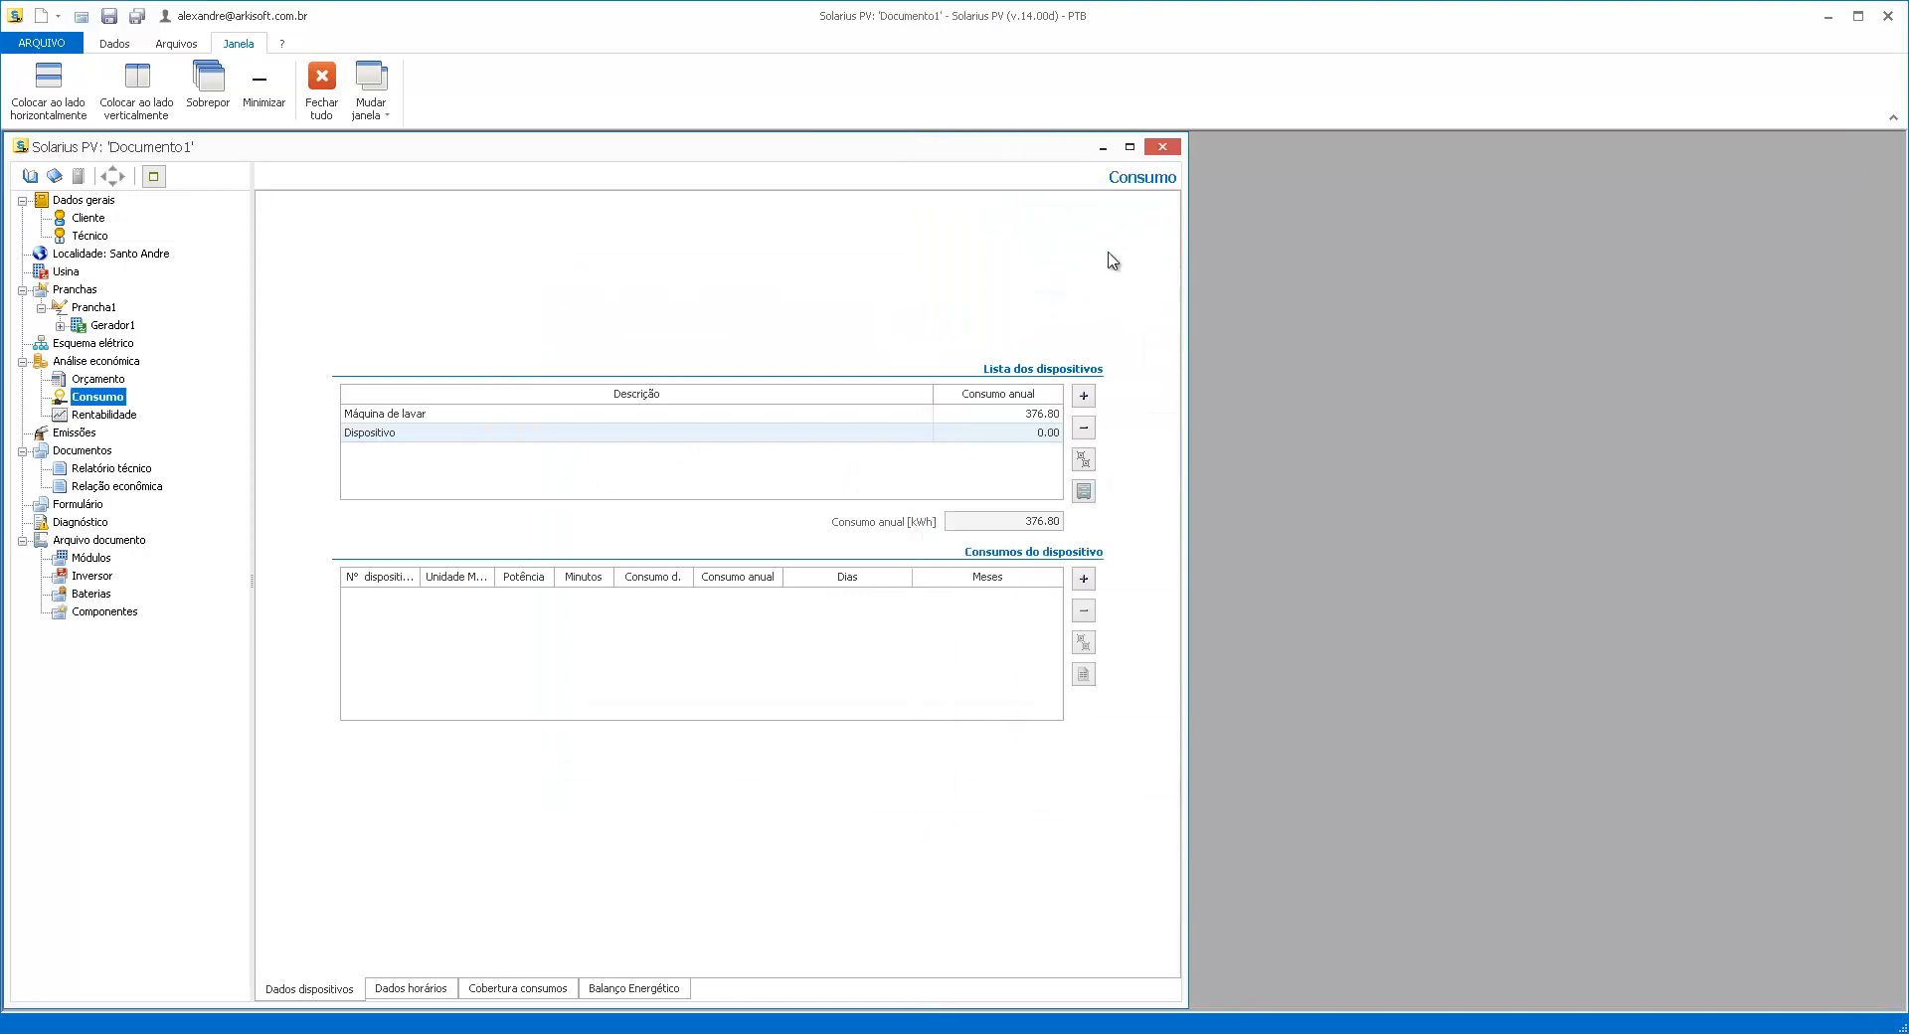
left_click(1145, 146)
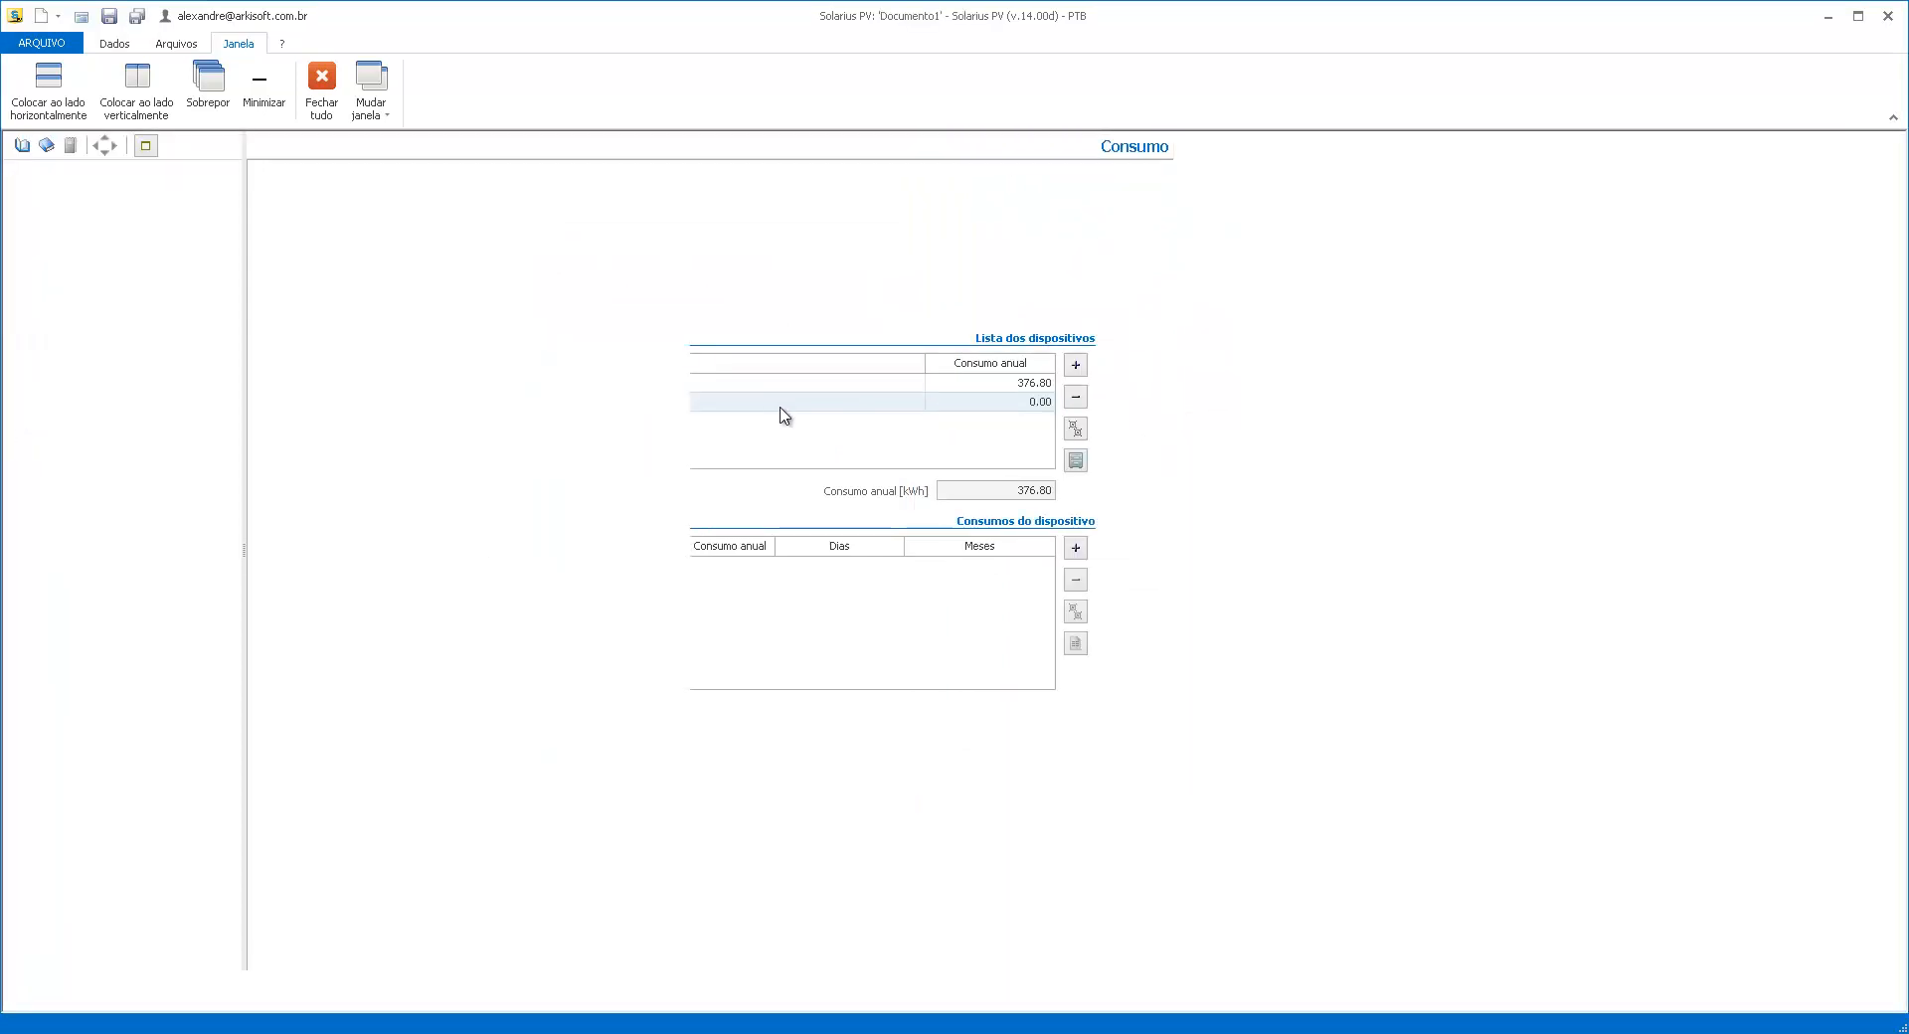
Try an hourly consumption of 2500 kWh at 0:00 for the blank Dispositivo, and discard the device's consumption entry
left_click(1389, 426)
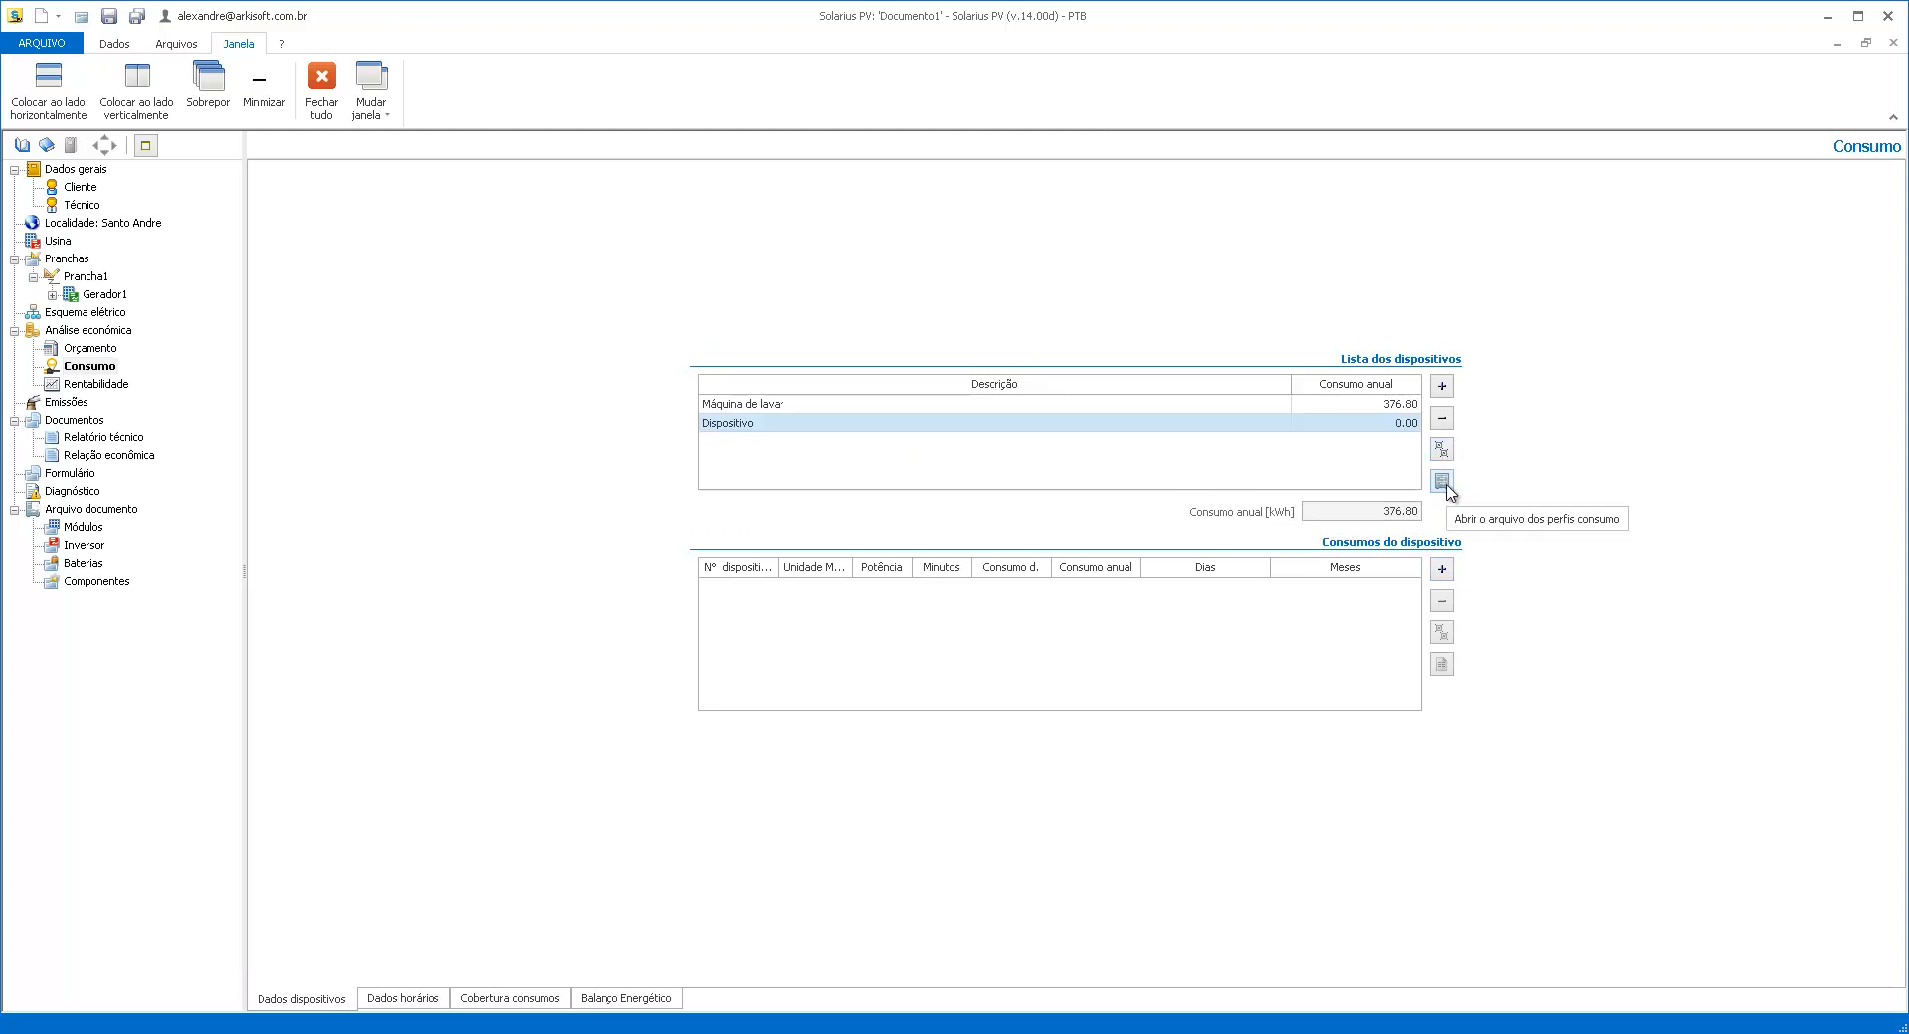
left_click(1443, 569)
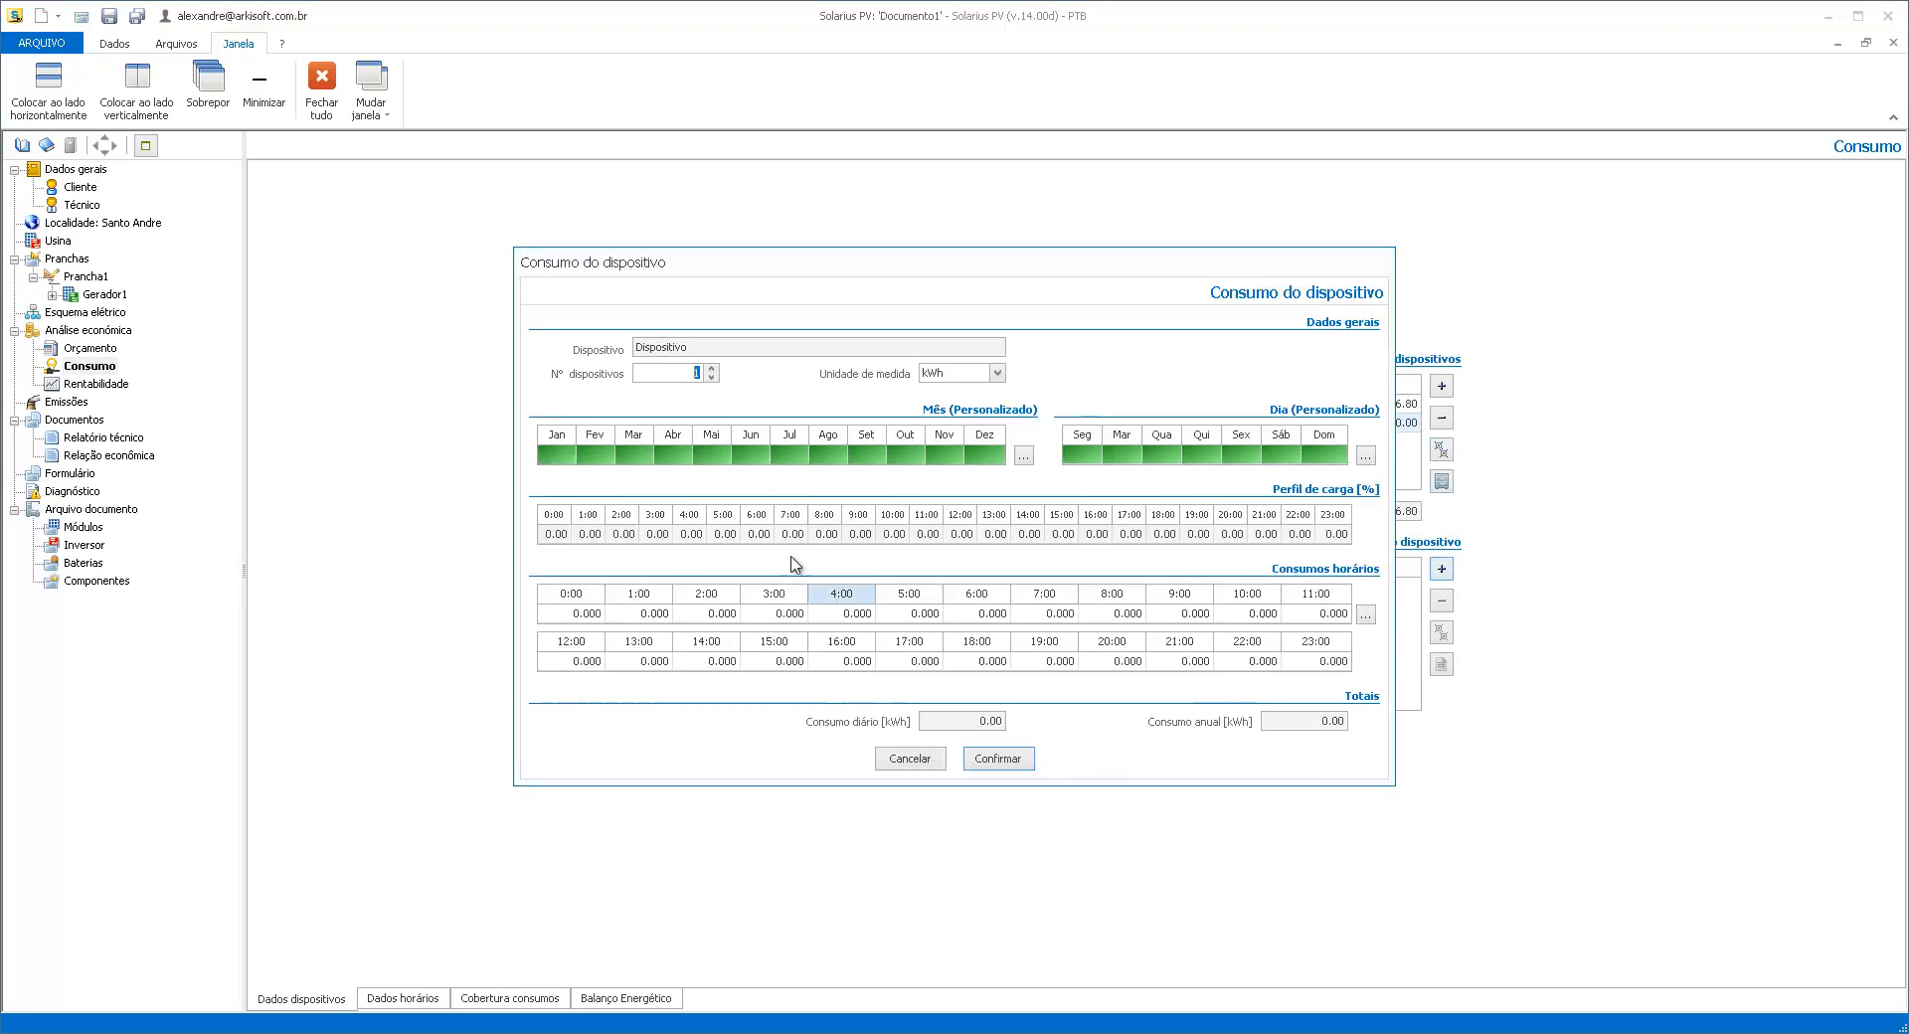
left_click(963, 375)
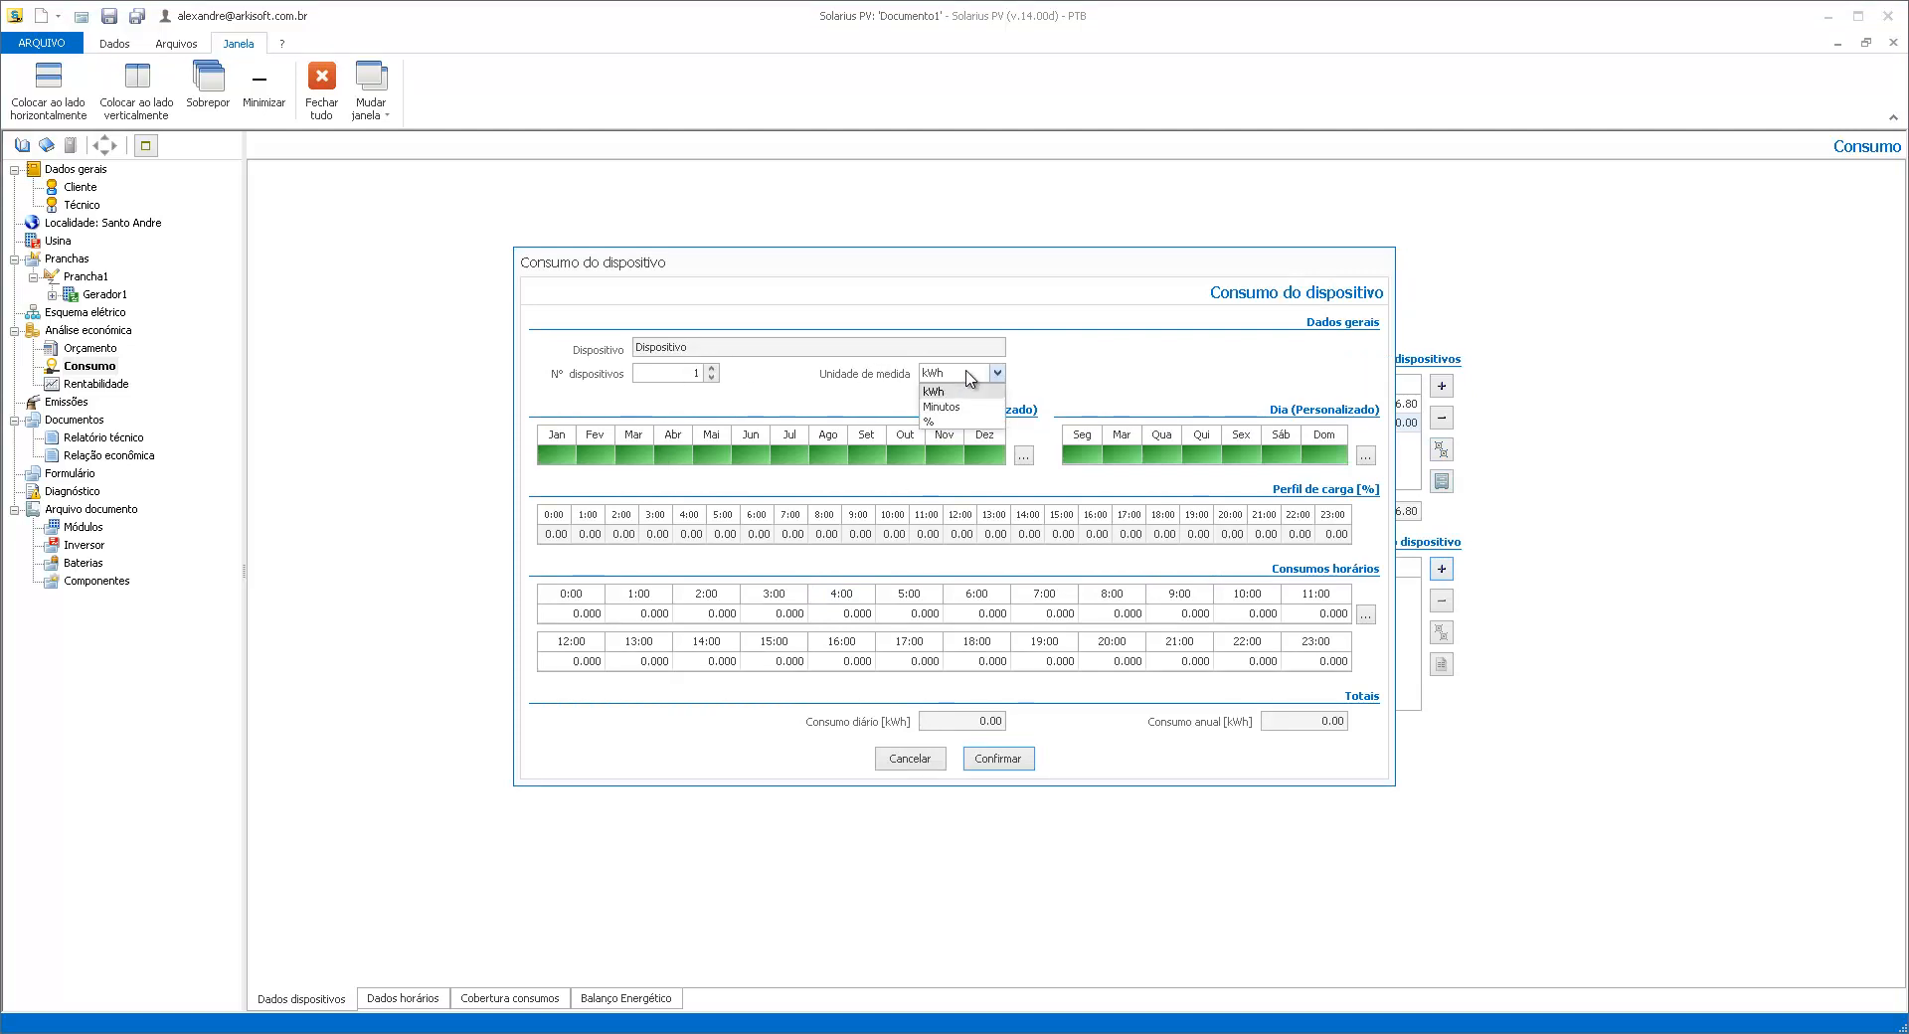
left_click(969, 378)
left_click(1367, 614)
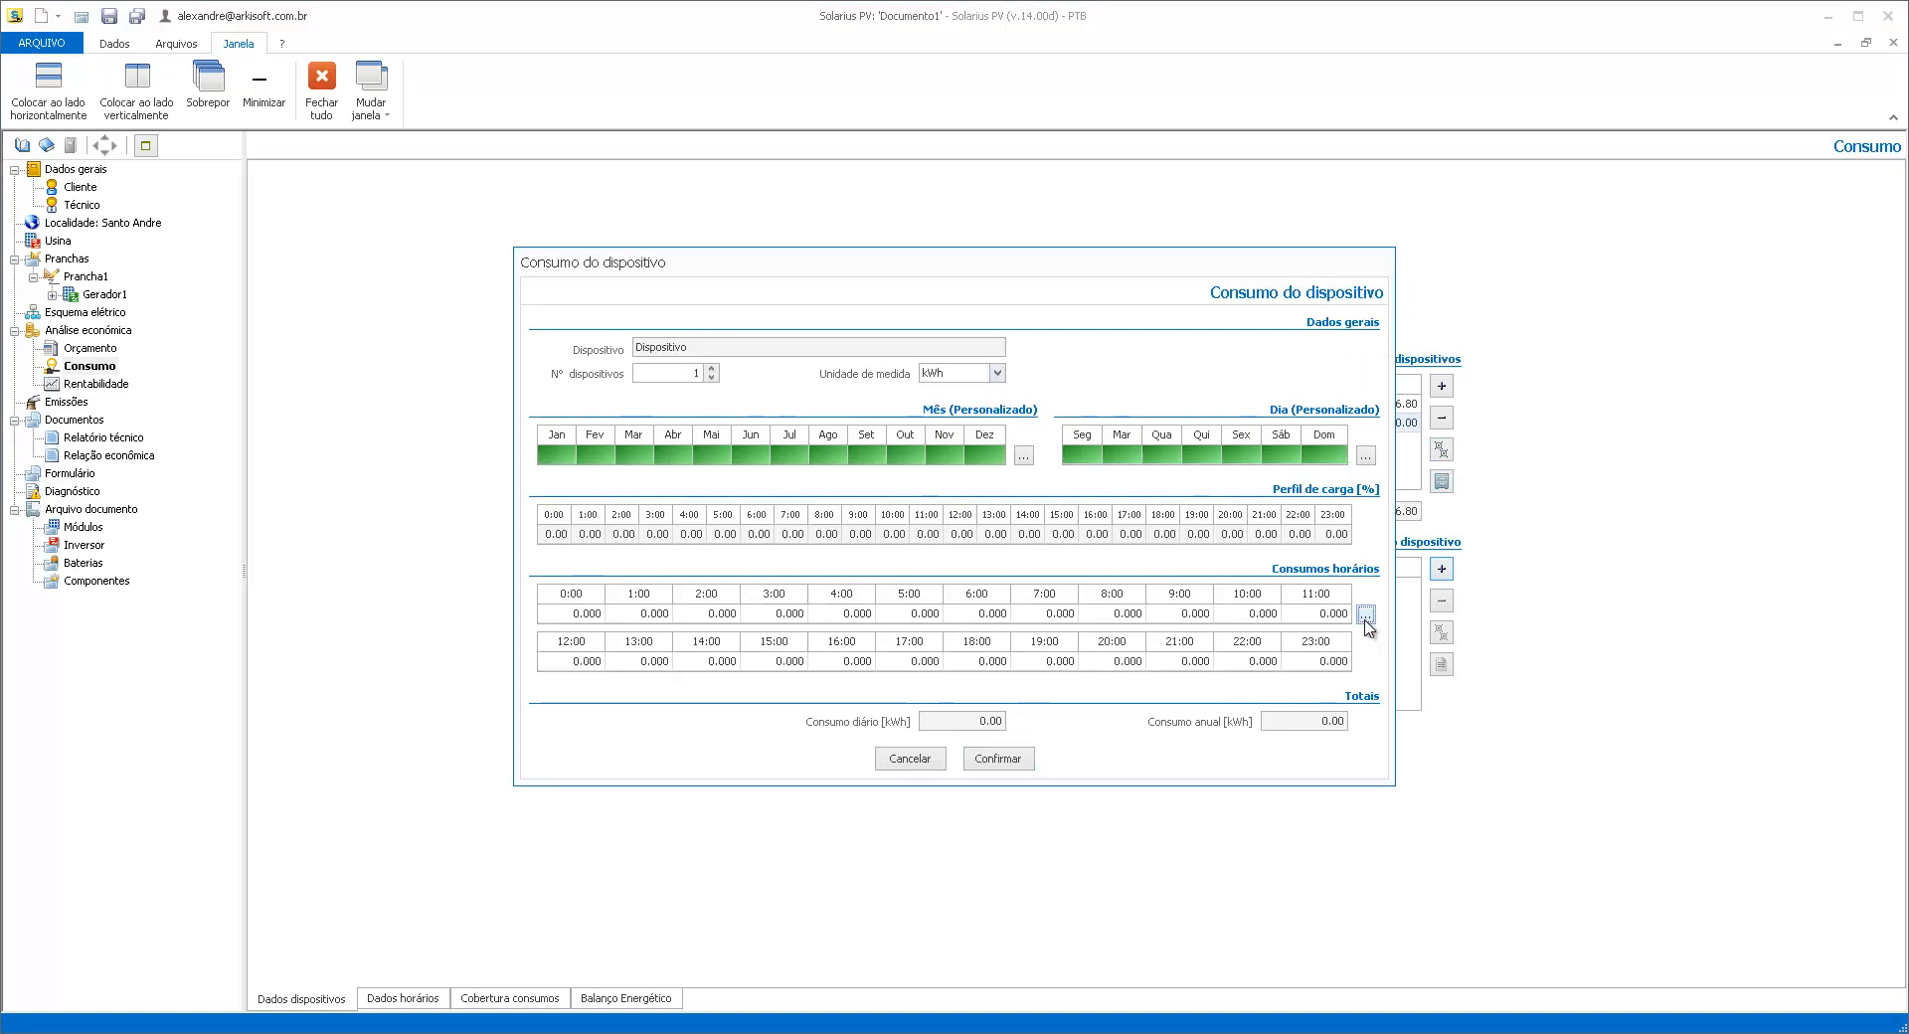
left_click(978, 542)
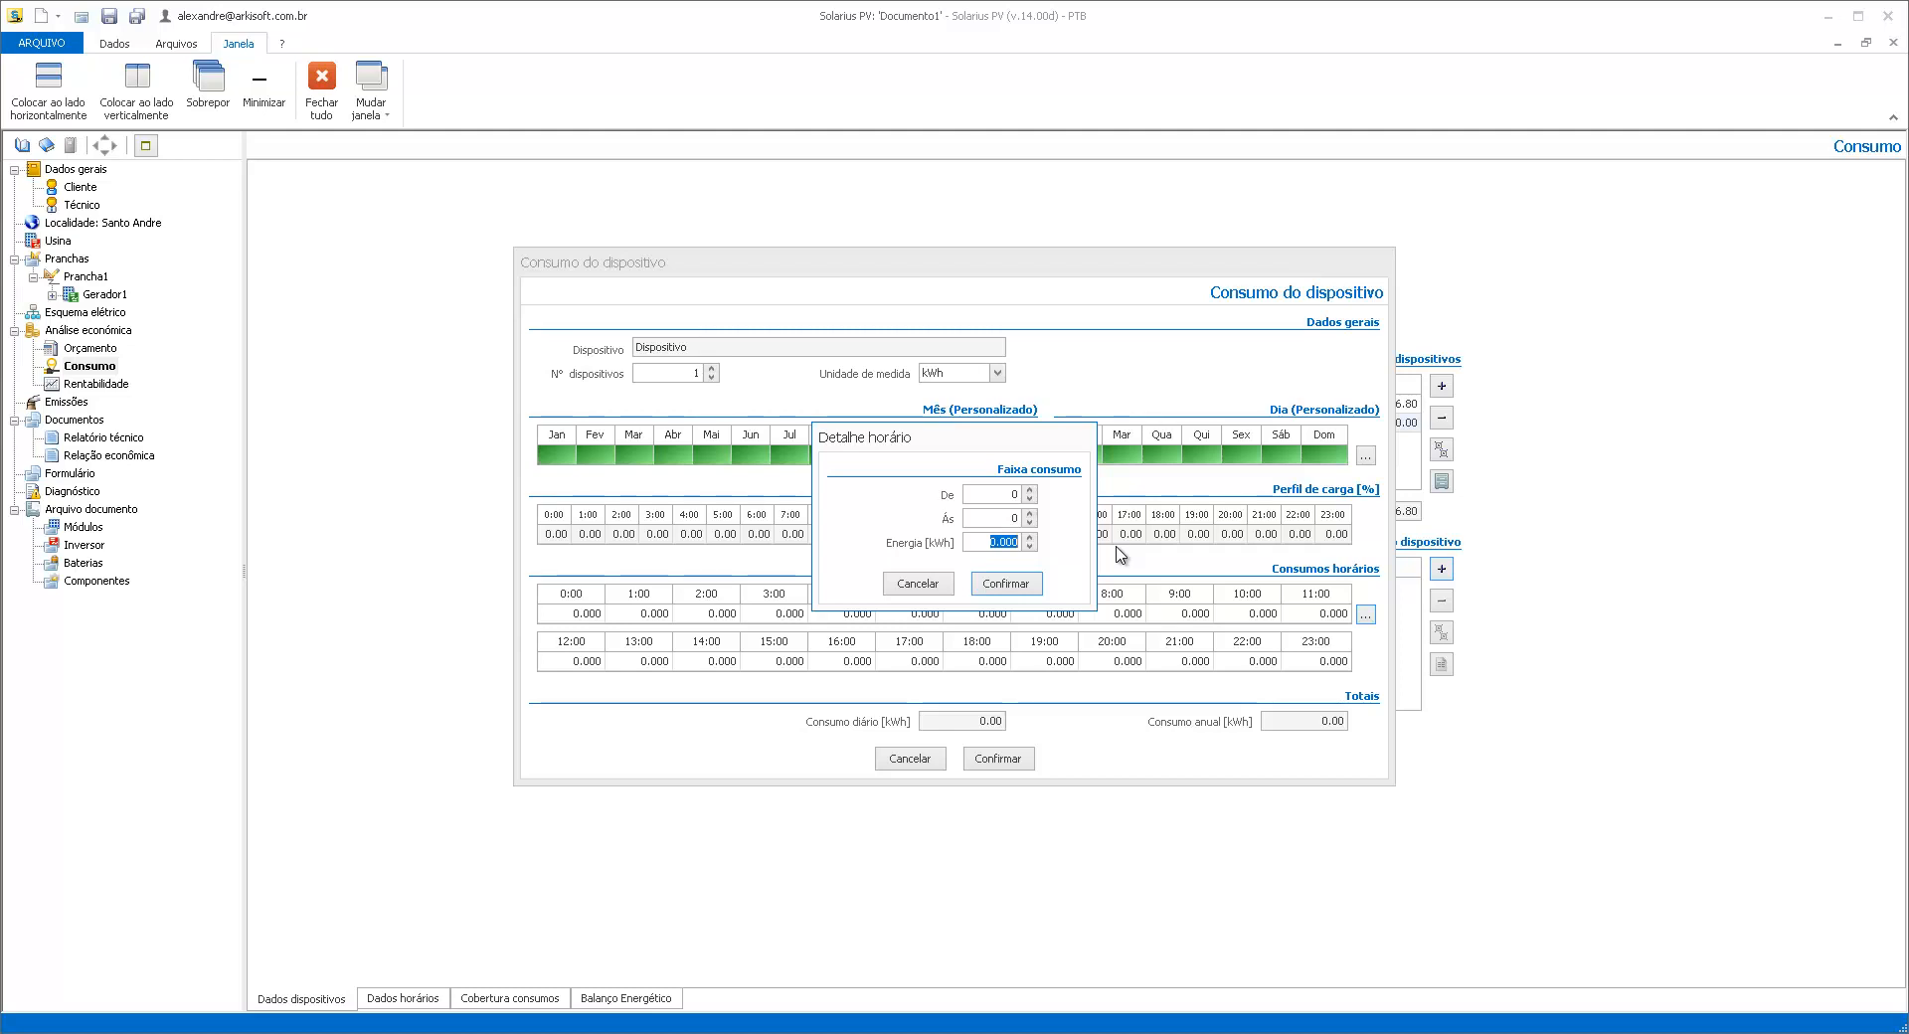
type("2500")
left_click(1007, 584)
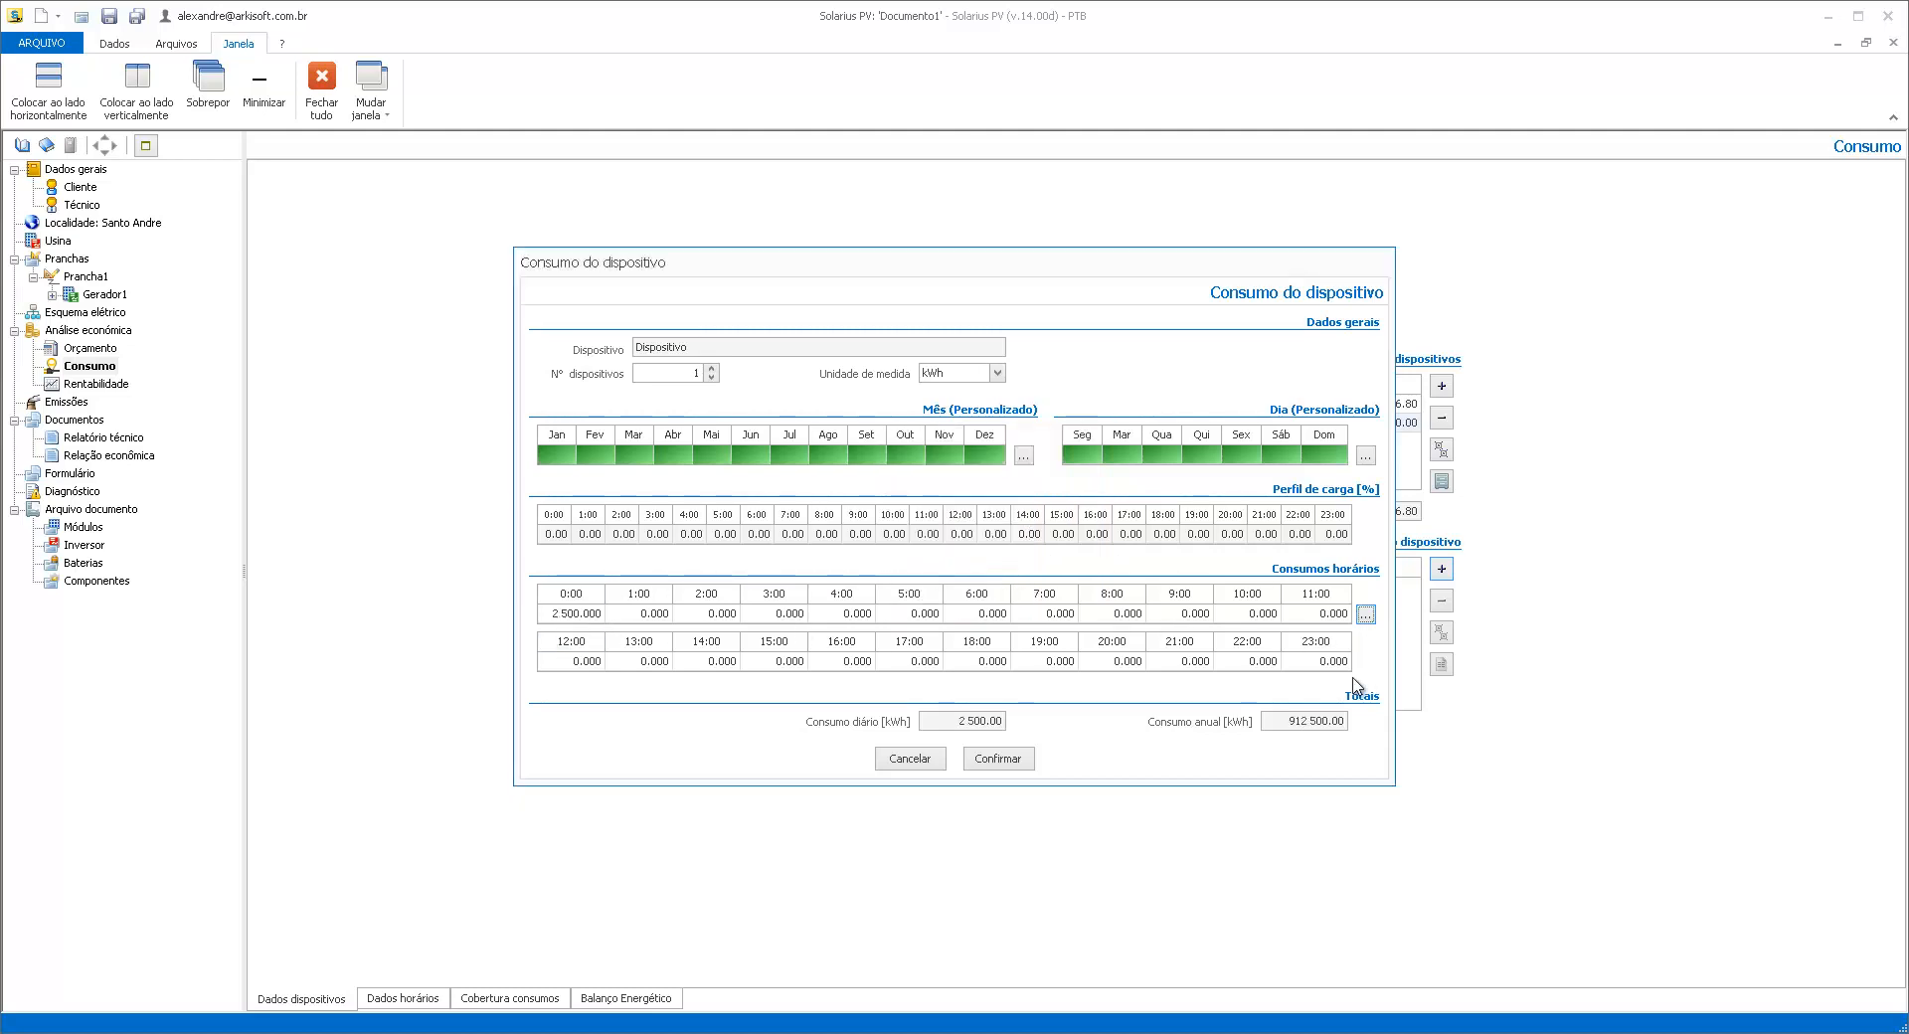
left_click(922, 761)
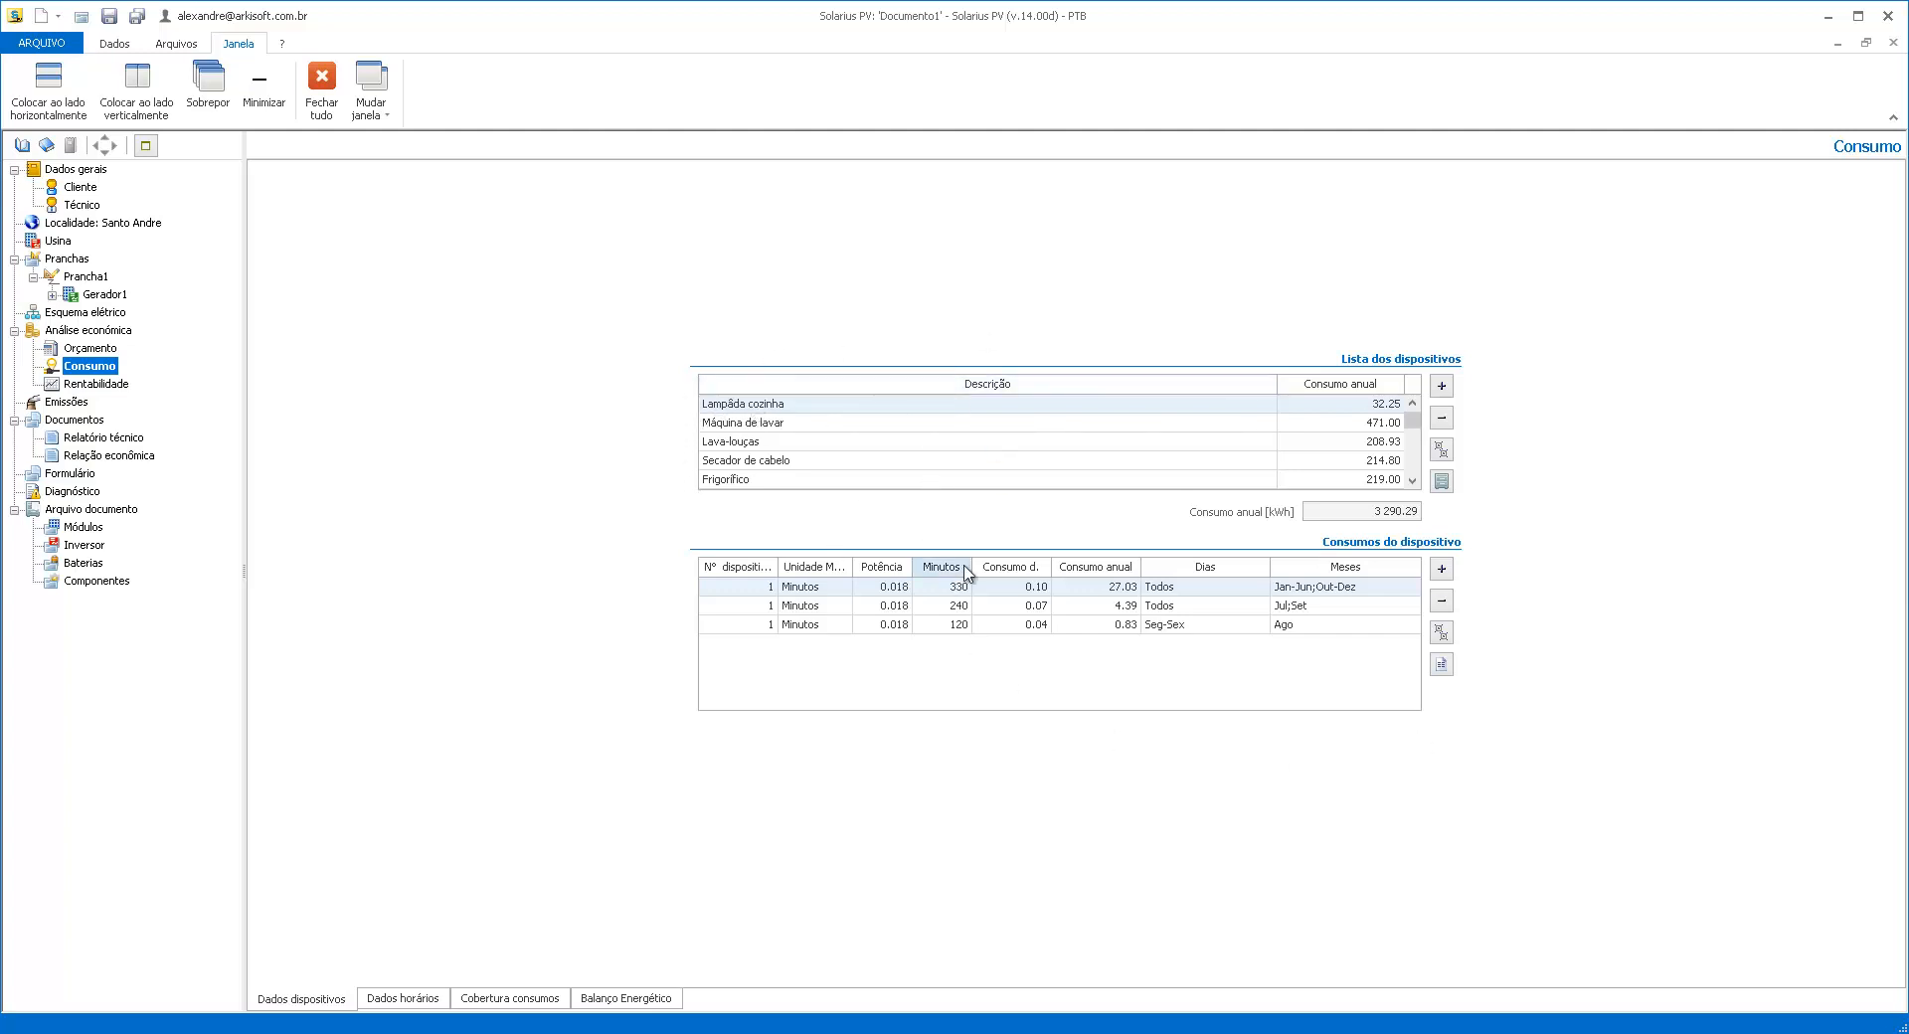
Examine the plant's January hourly consumption, consumption coverage, and energy balance with the grid
left_click(408, 999)
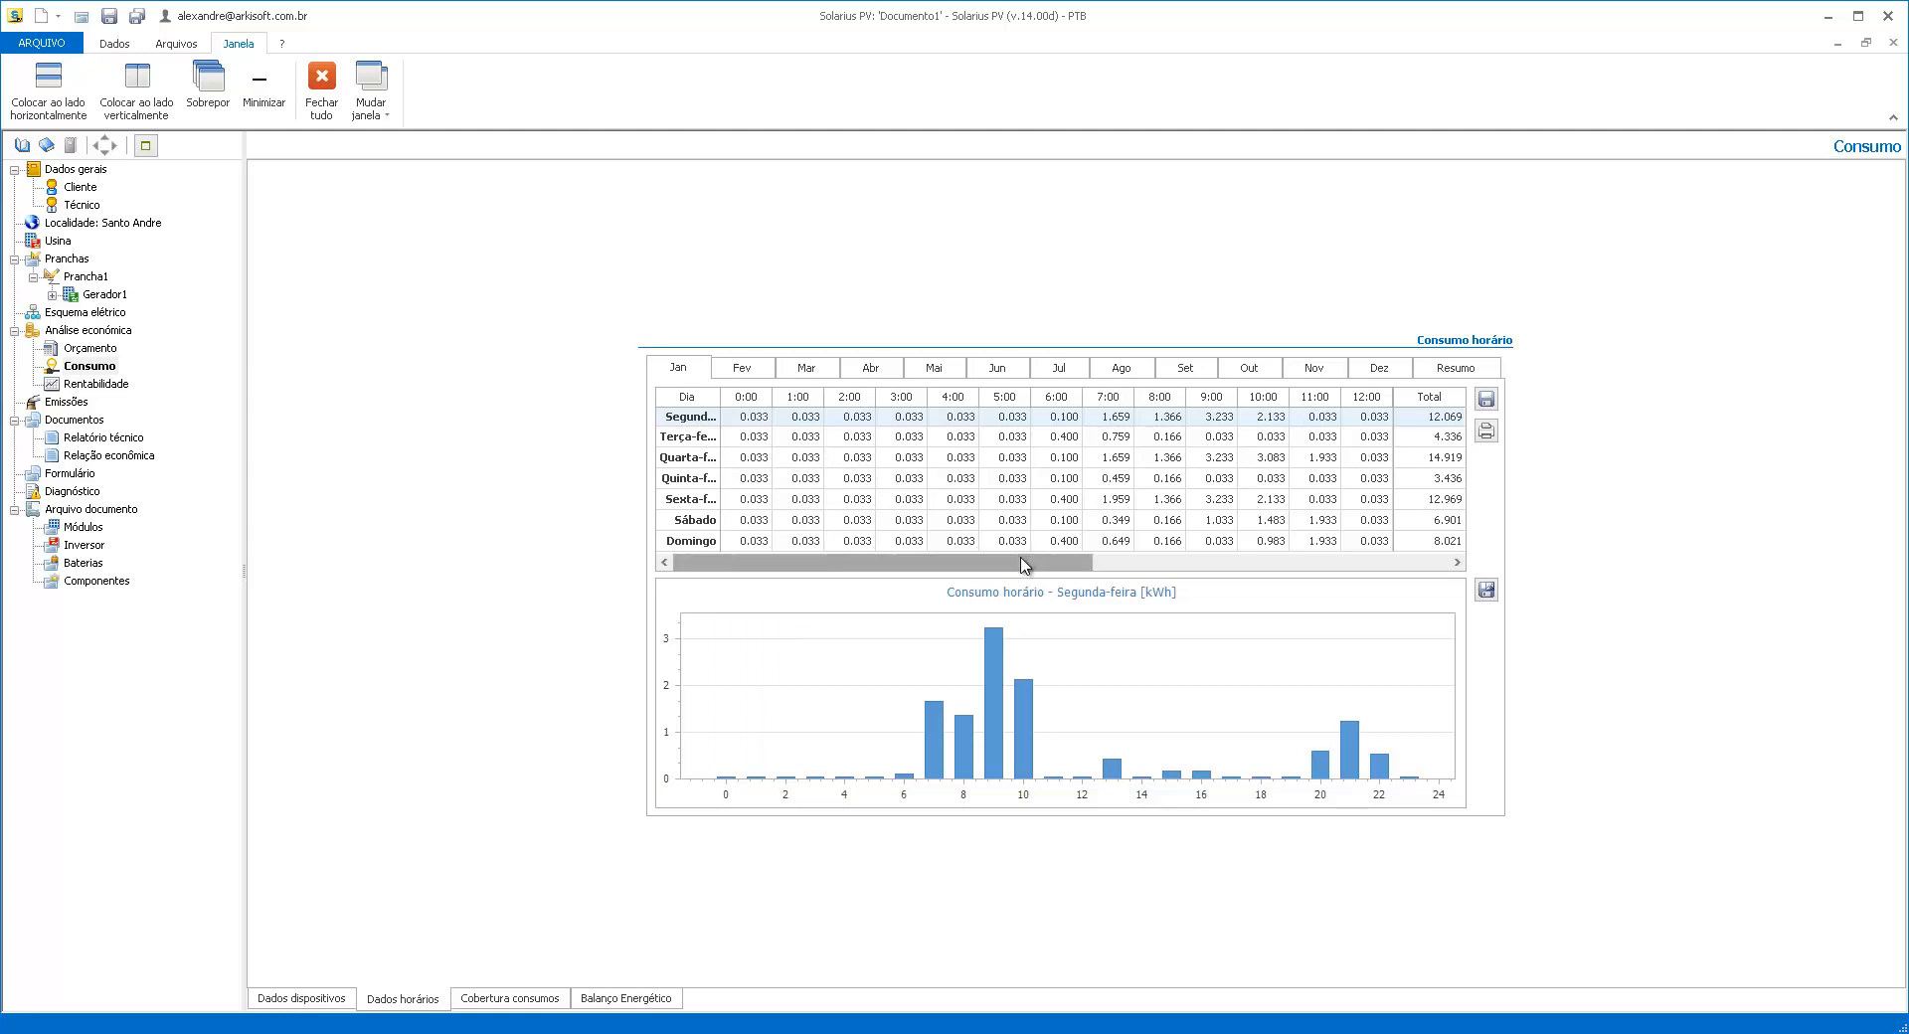
left_click_drag(1031, 564, 822, 659)
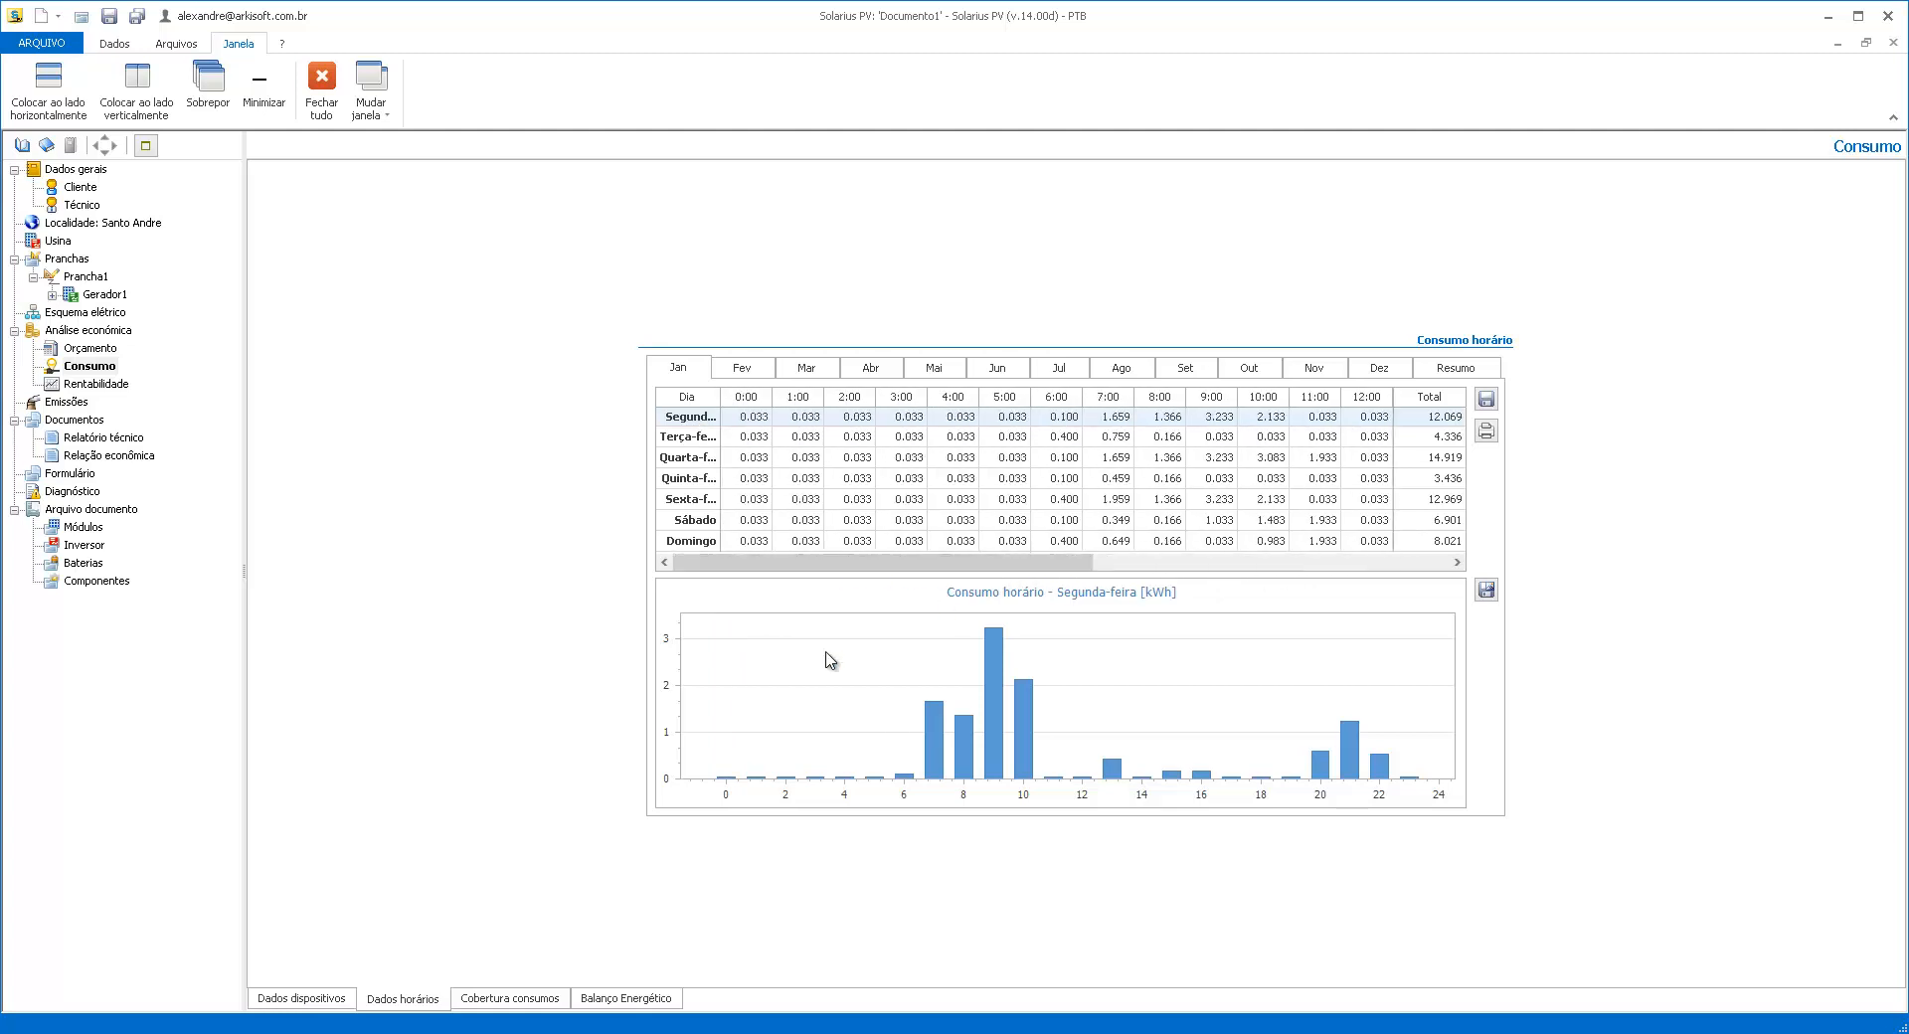
left_click(505, 999)
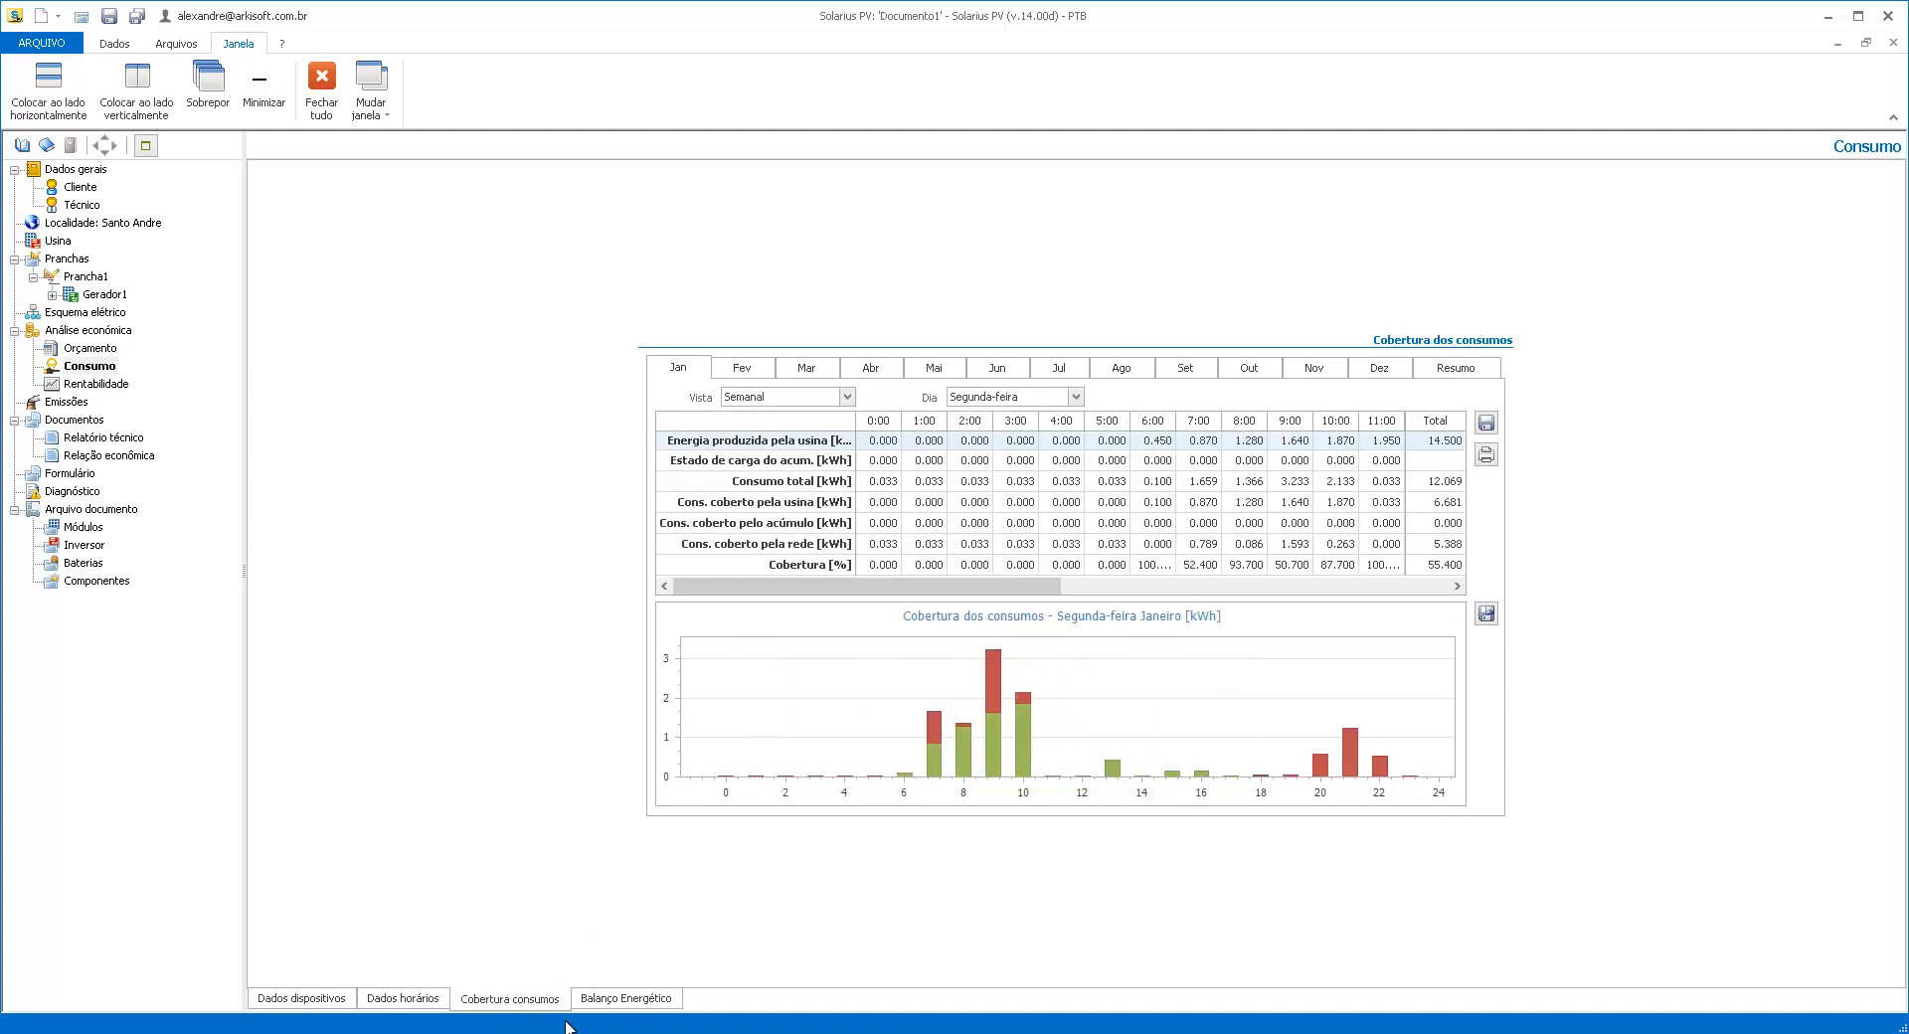
left_click(604, 1000)
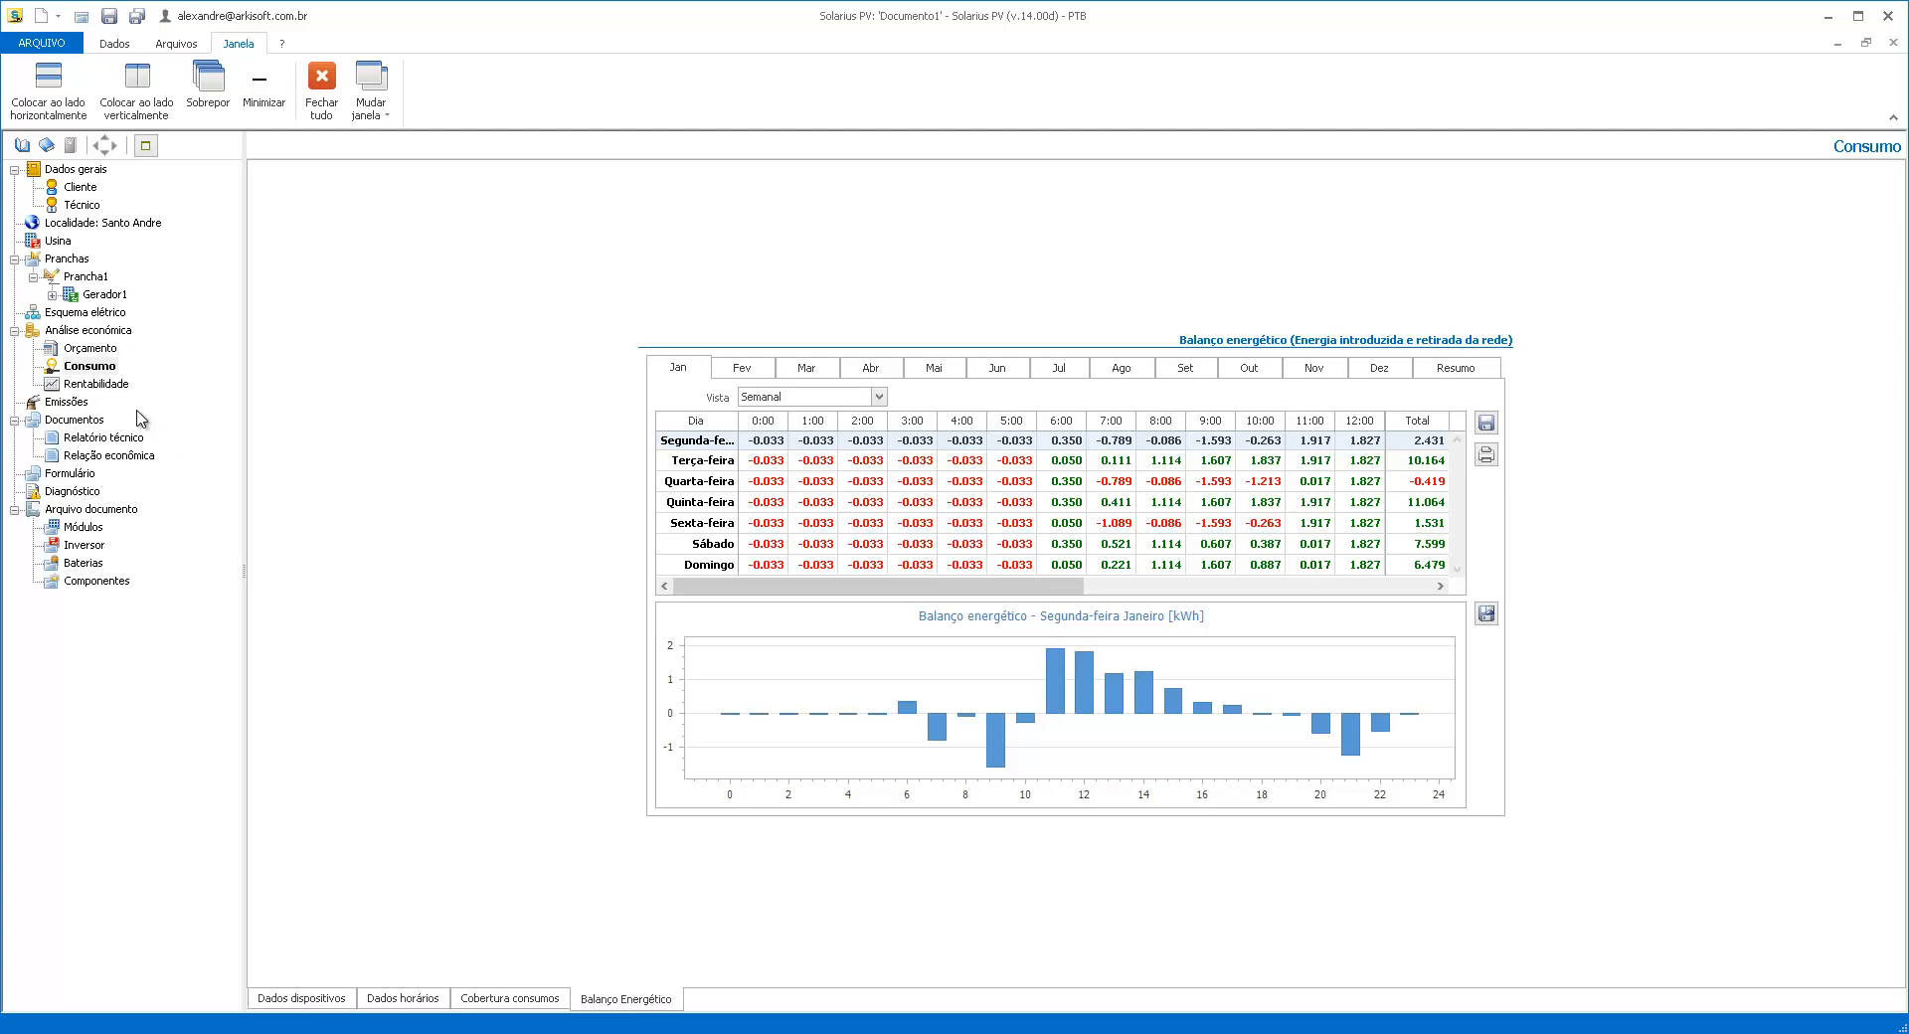
Open the plant's profitability data (Rentabilidade) and view its analysis as annual table, charts and custom diagram
left_click(100, 385)
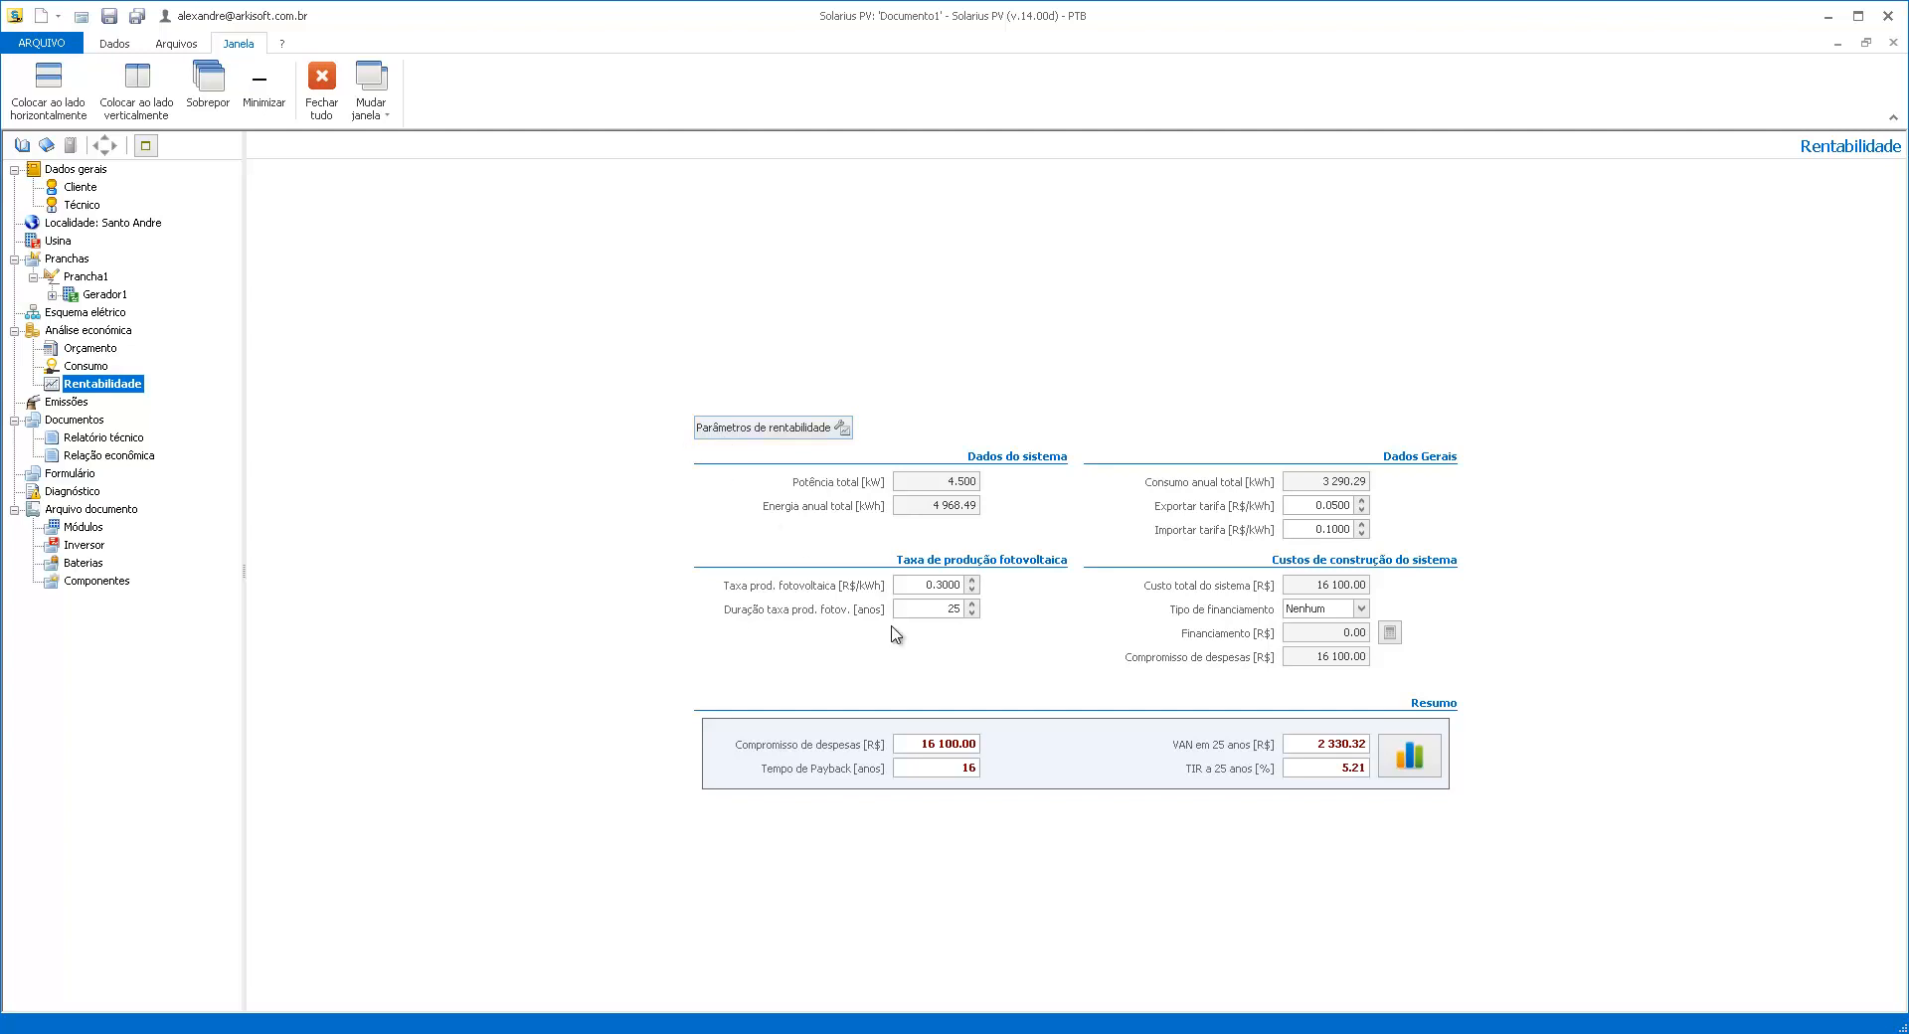
left_click(1421, 763)
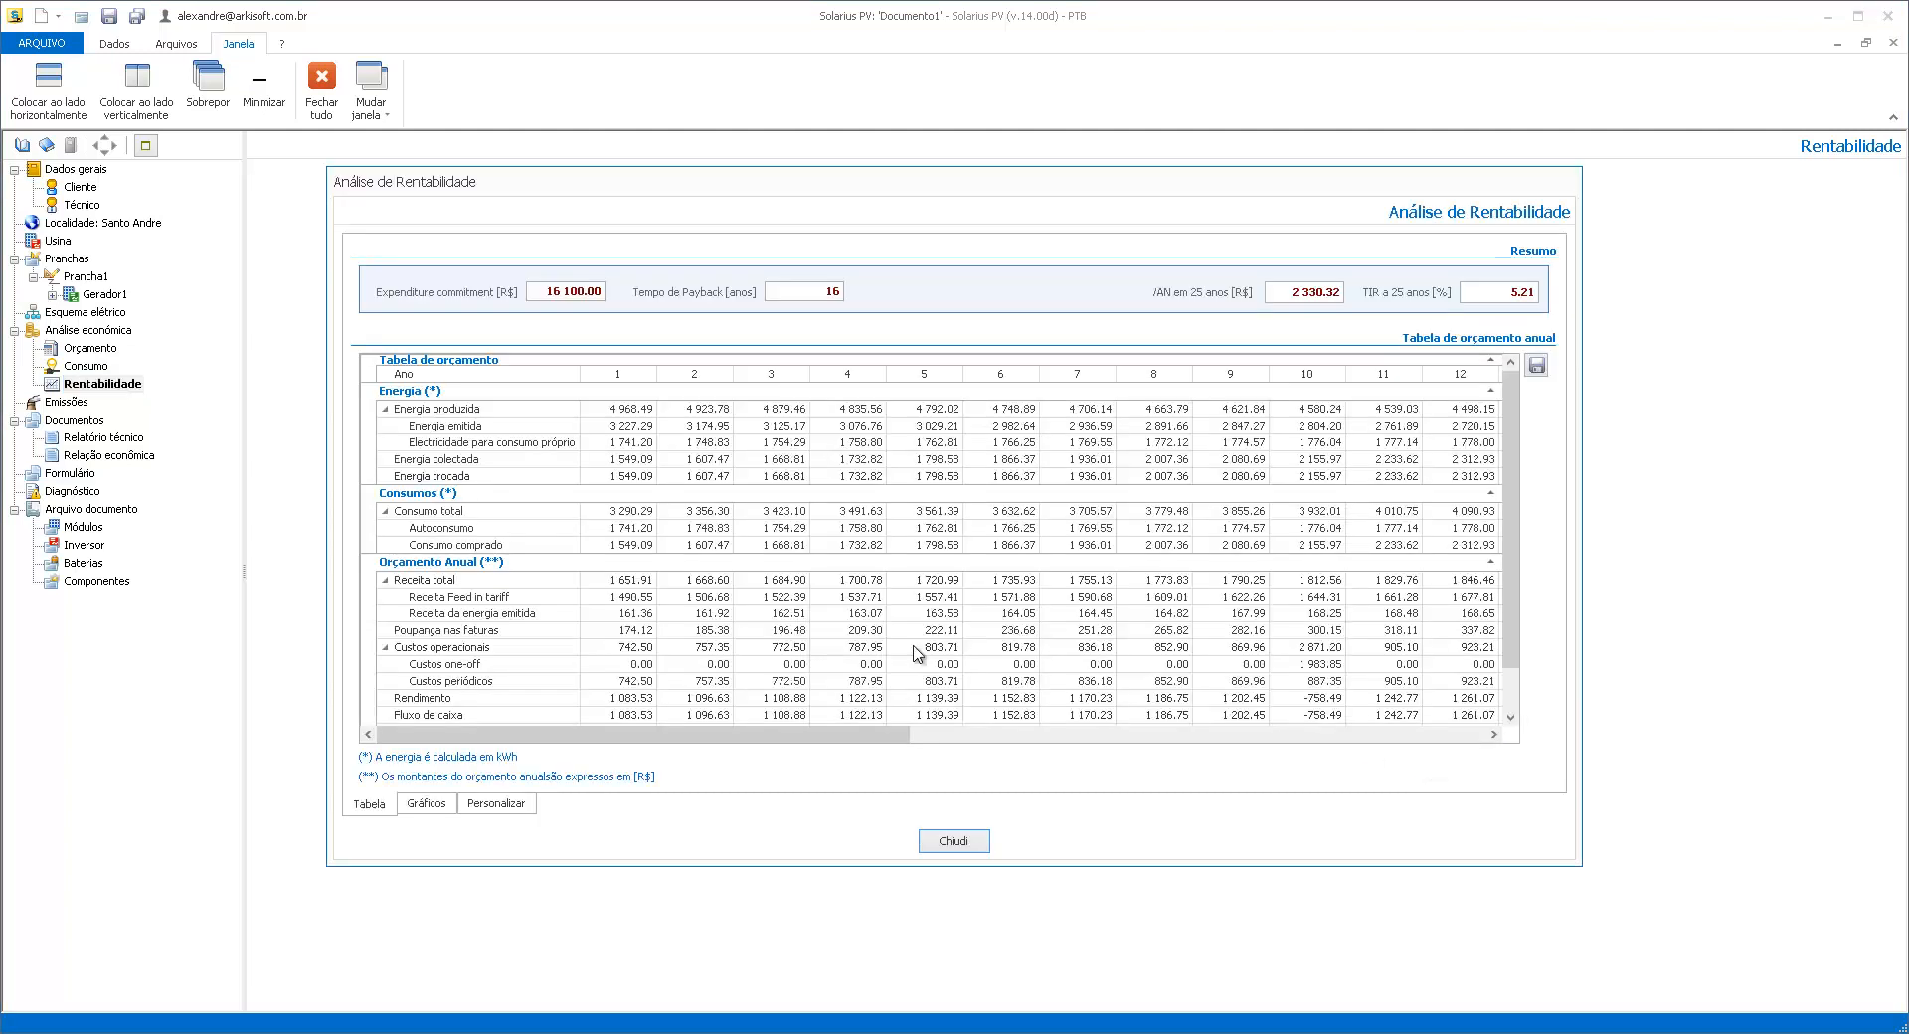
left_click(435, 808)
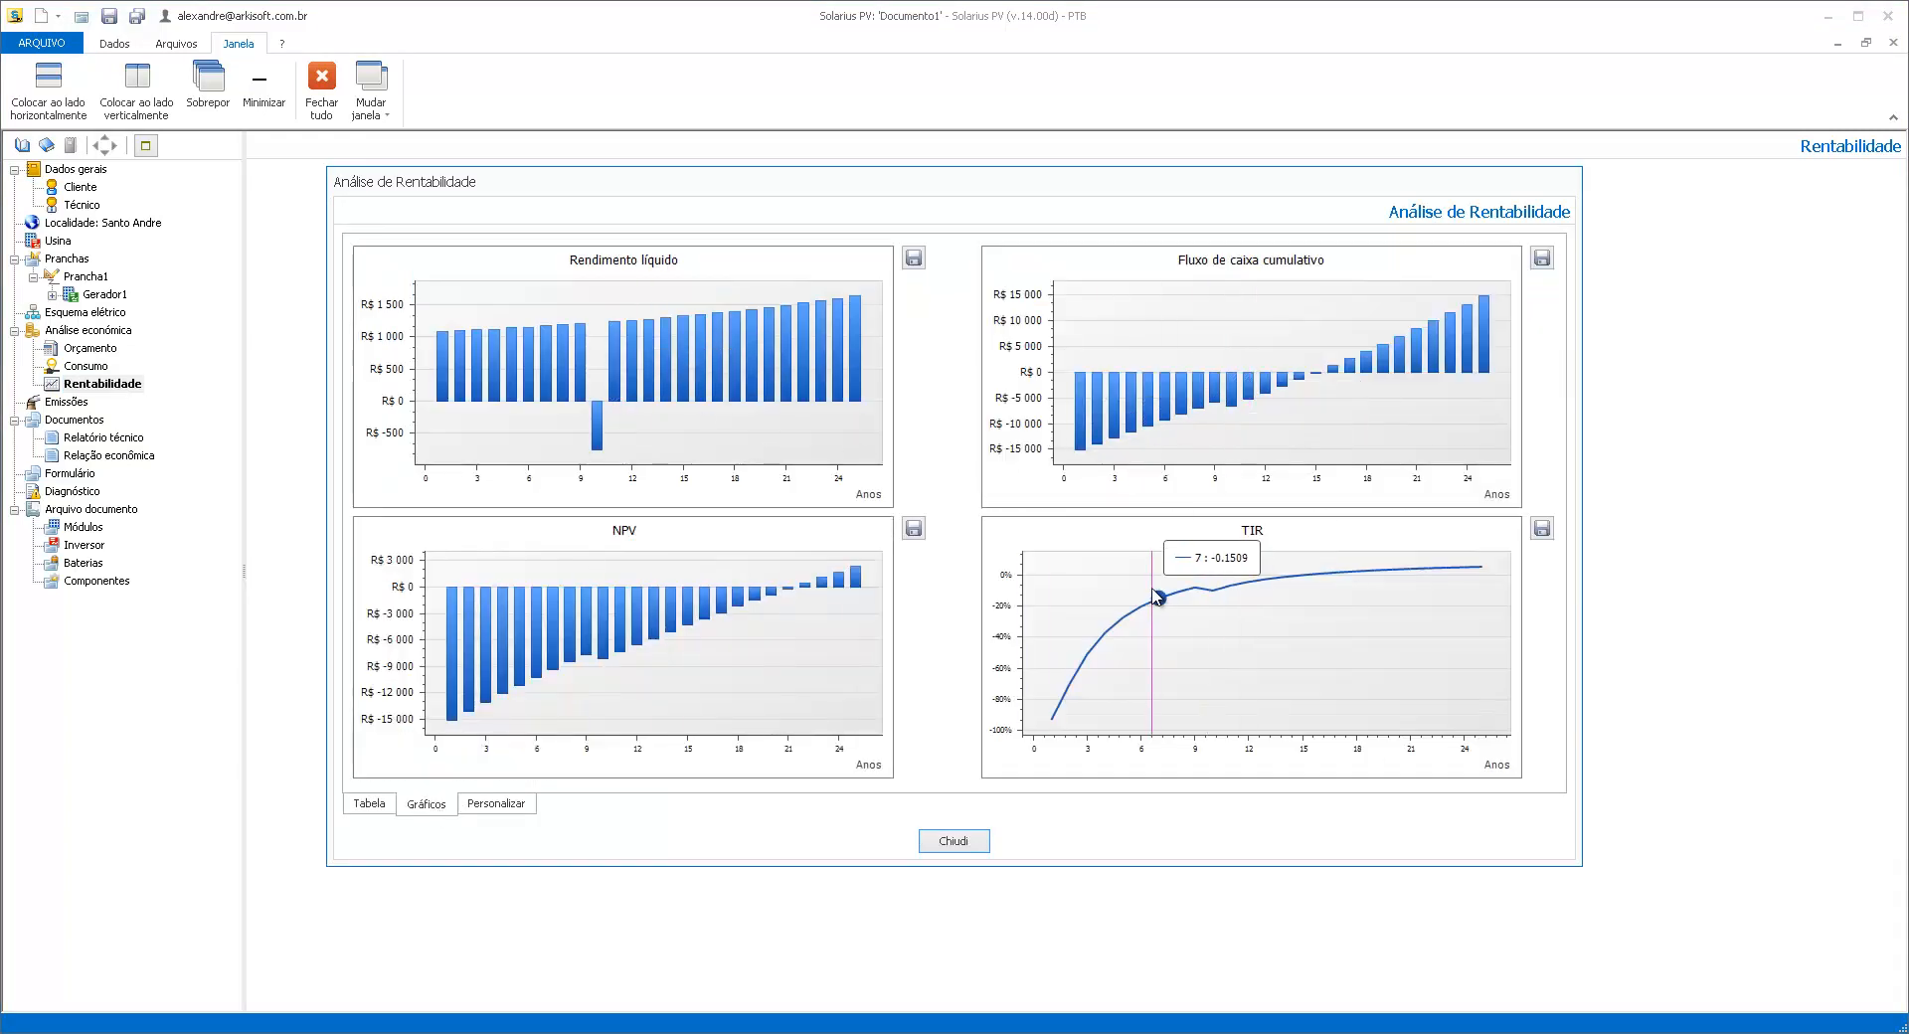
left_click(501, 808)
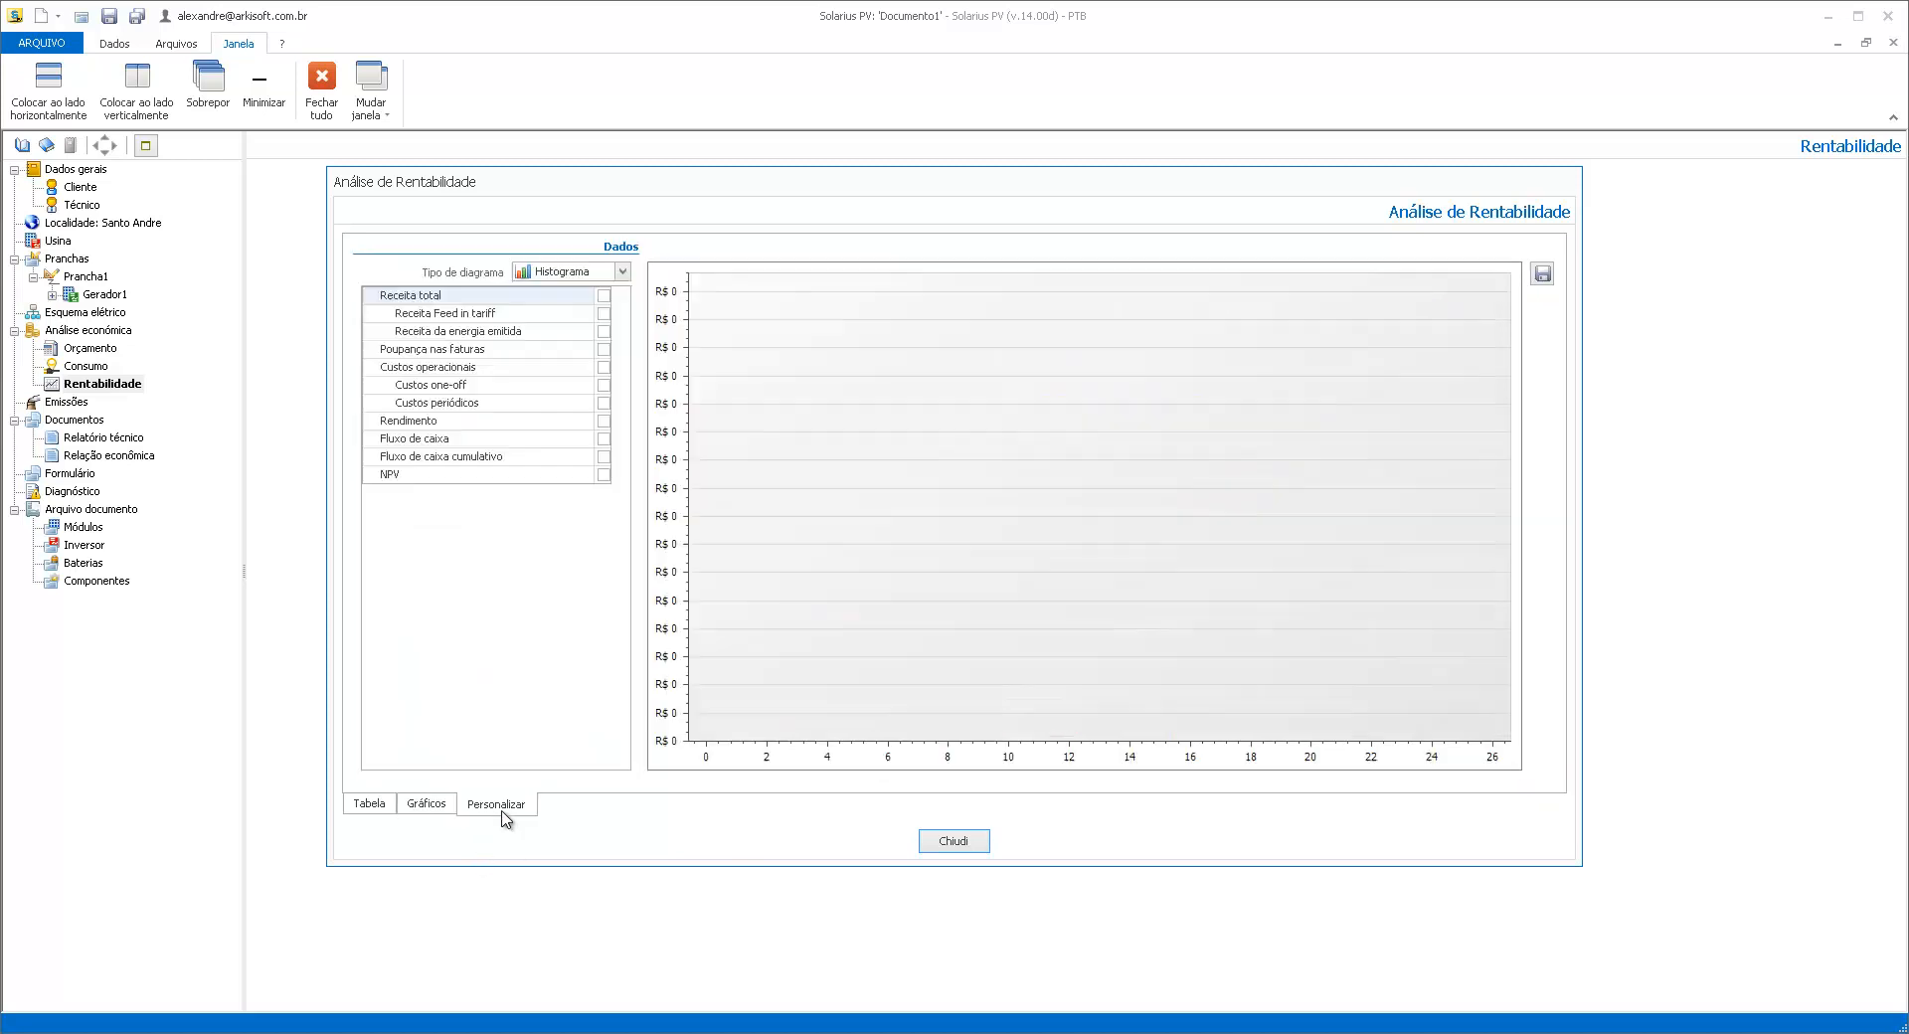
Review the profitability analysis charts, and view the project's avoided emissions data (Emissões)
left_click(417, 814)
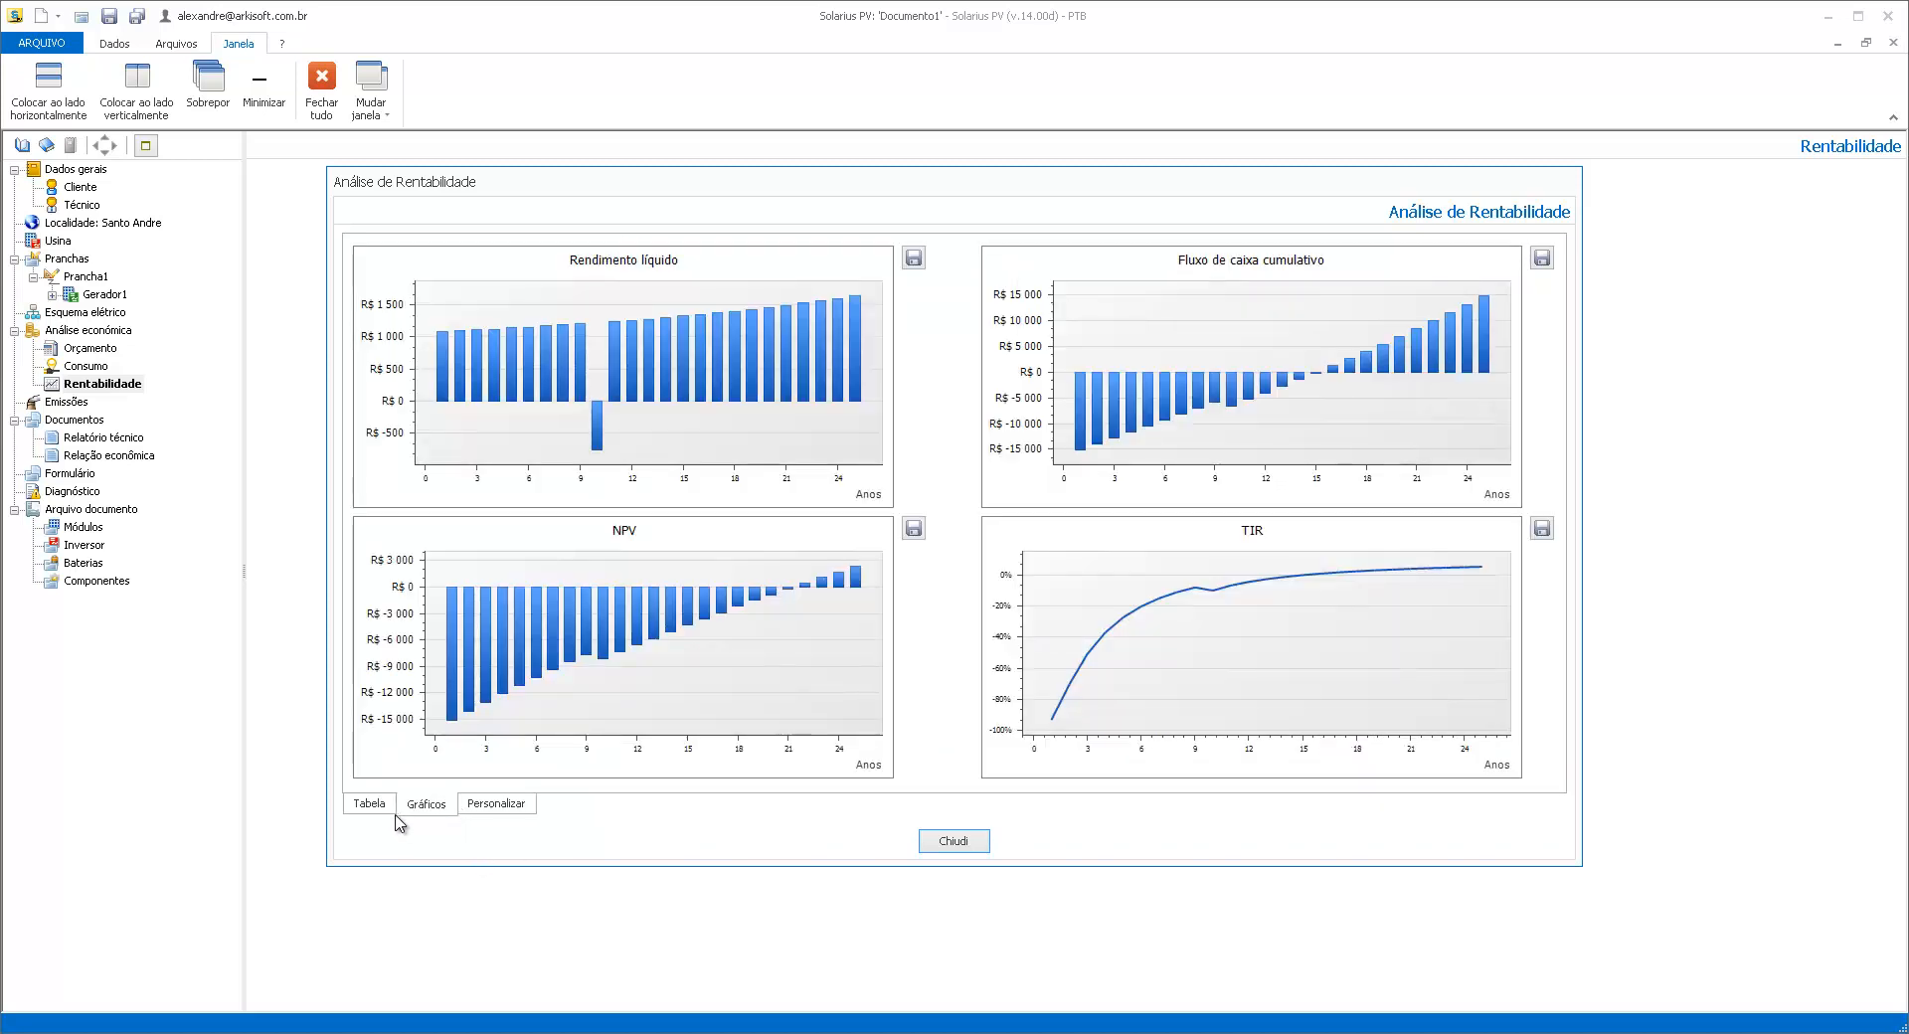
left_click(970, 847)
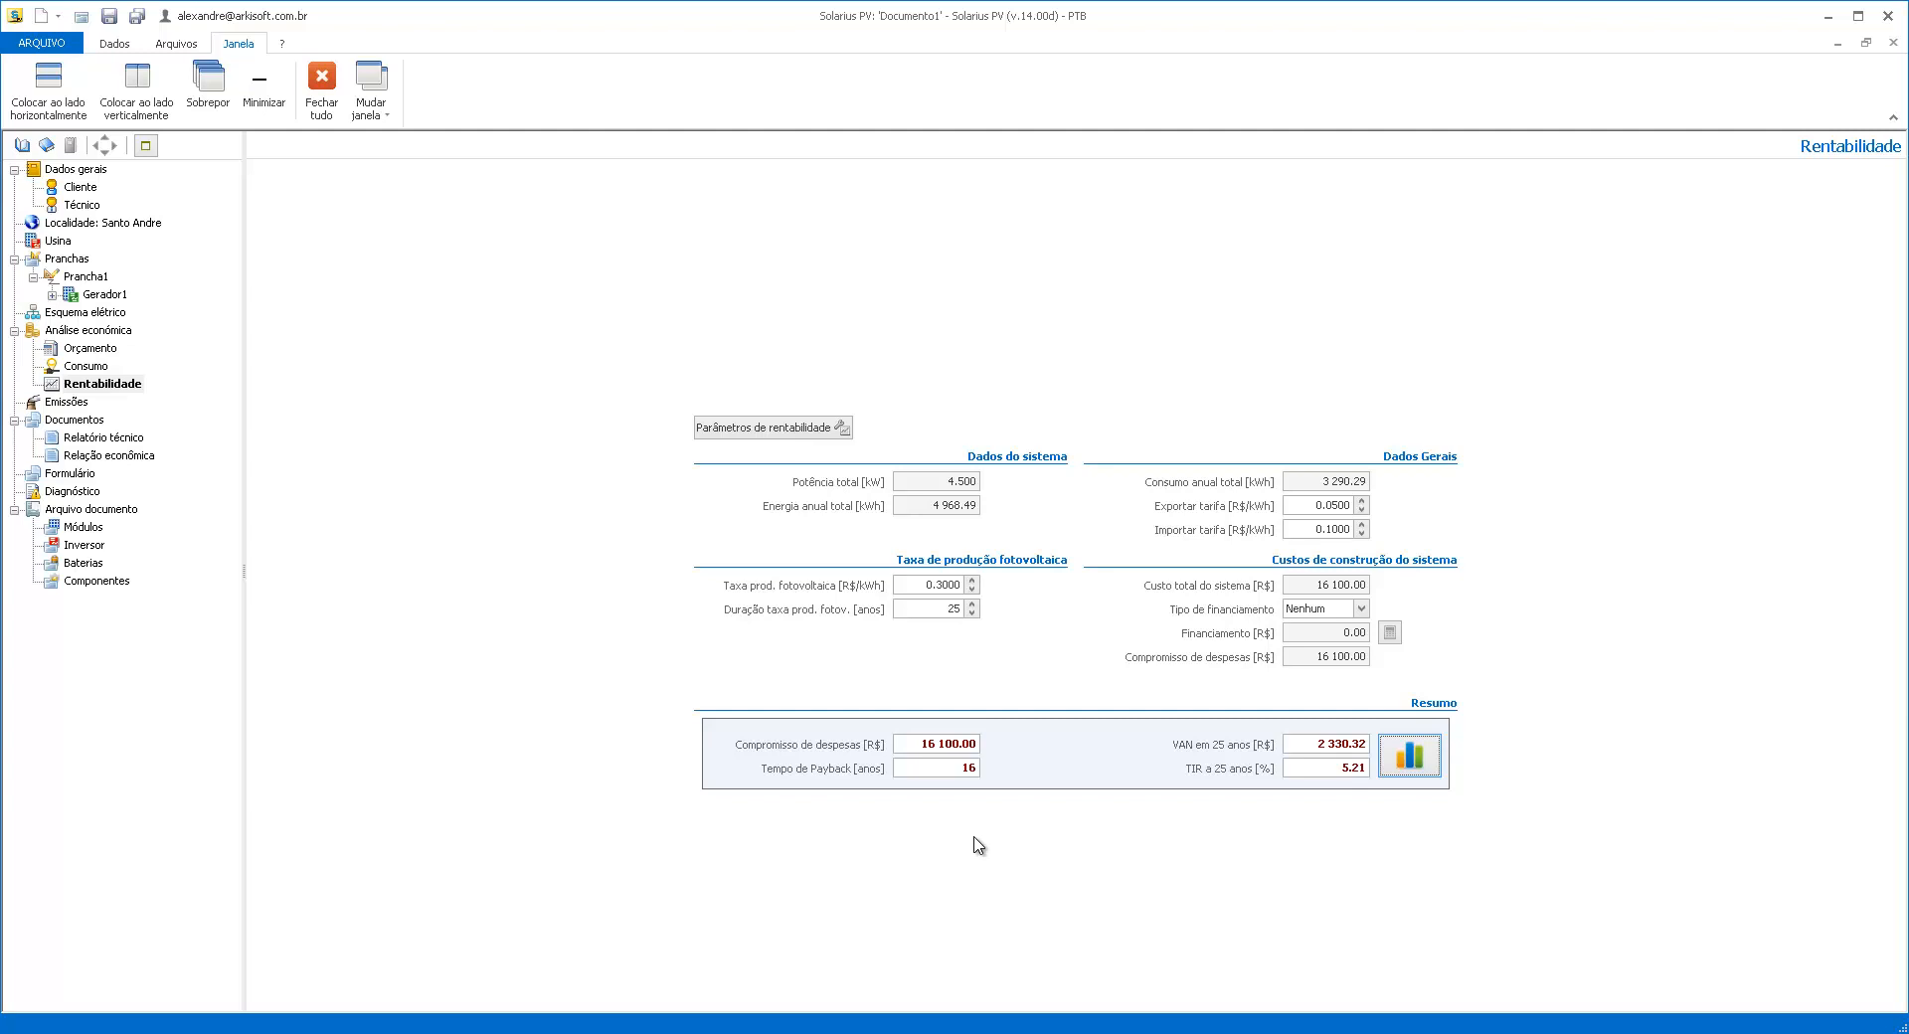
left_click(72, 403)
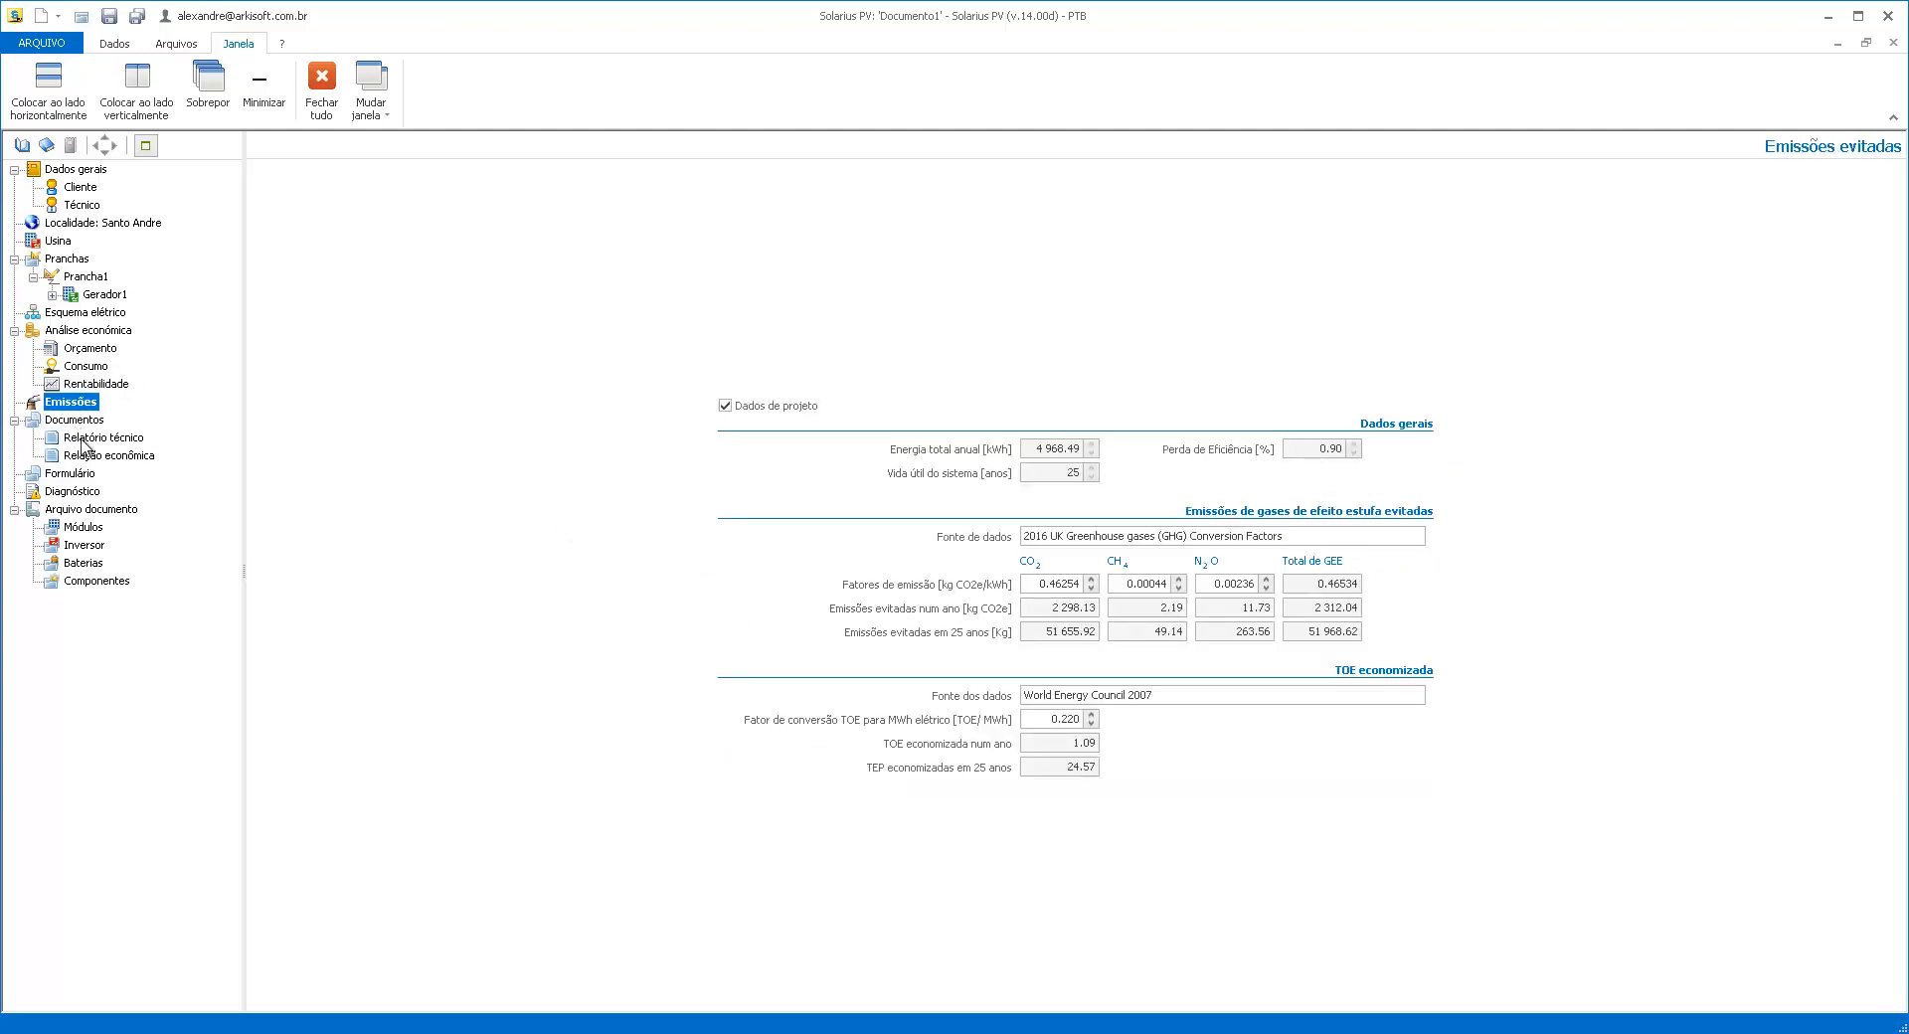
Compose the technical report (Relatório técnico) from the entered data and browse it through to its general information page
left_click(87, 438)
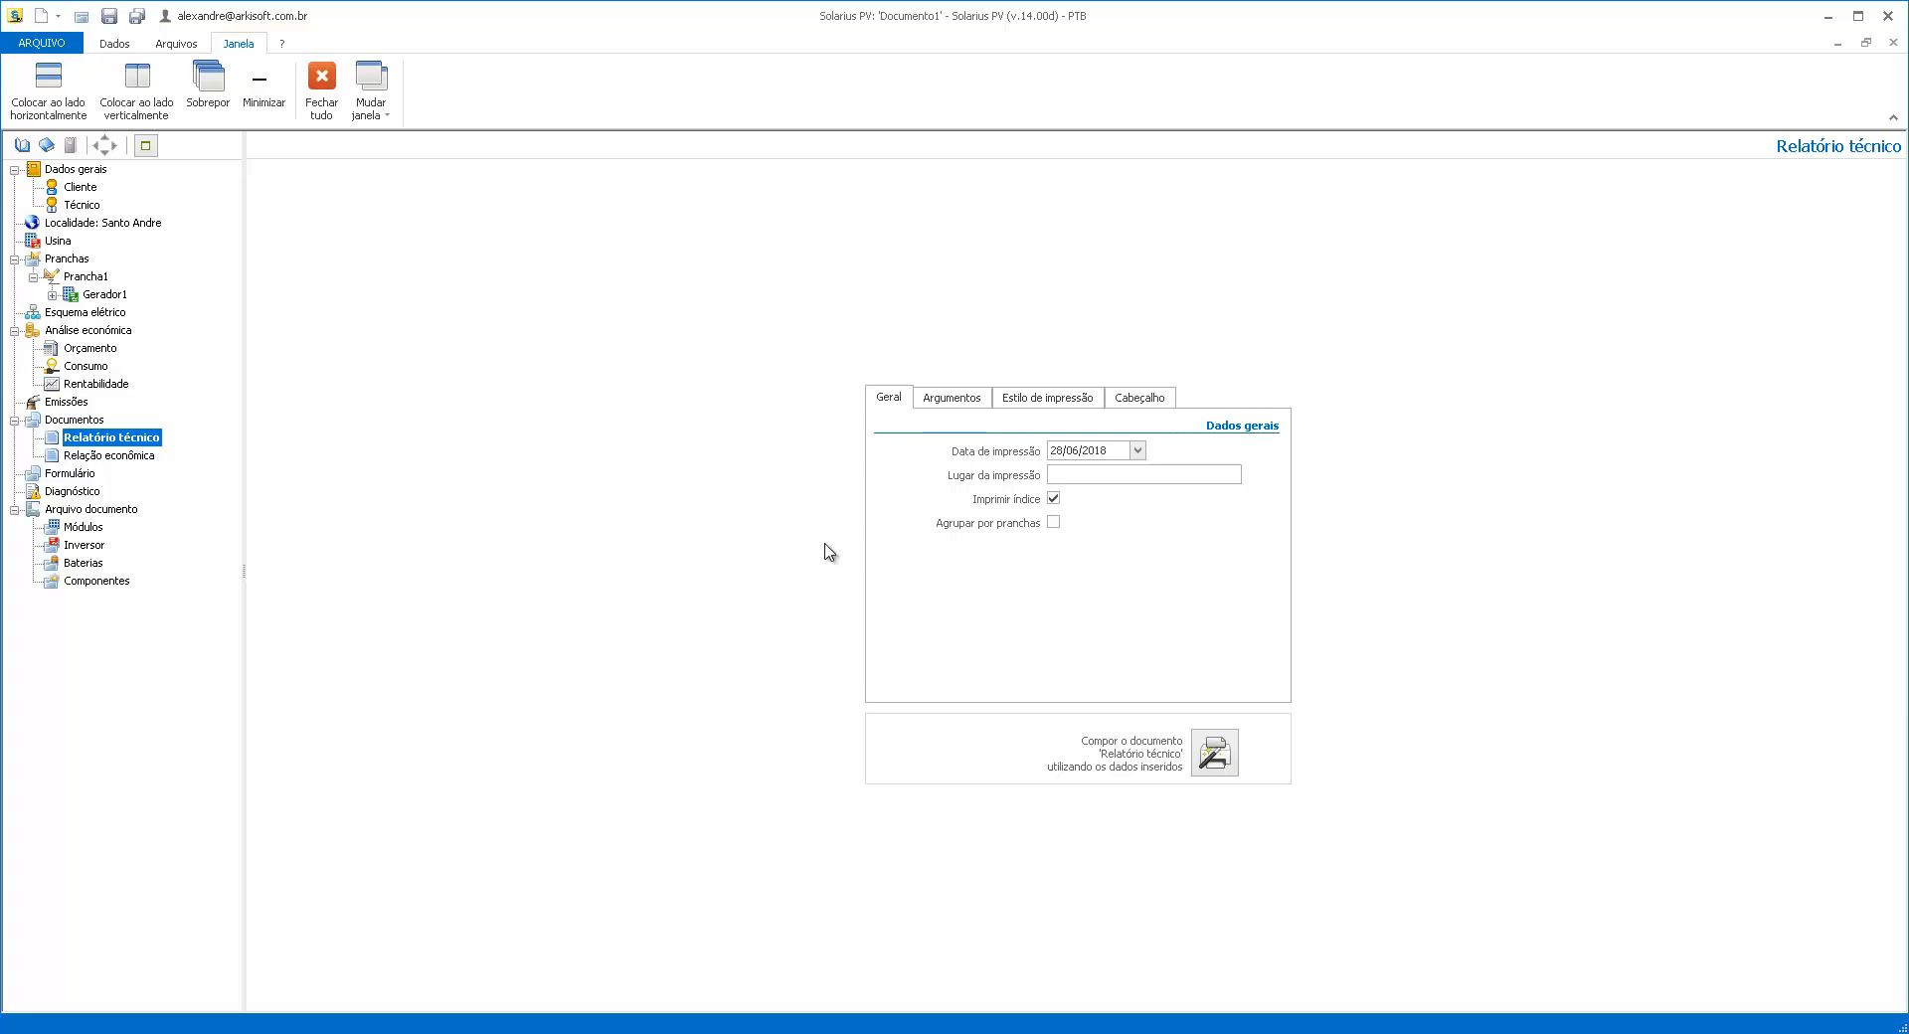
left_click(1216, 753)
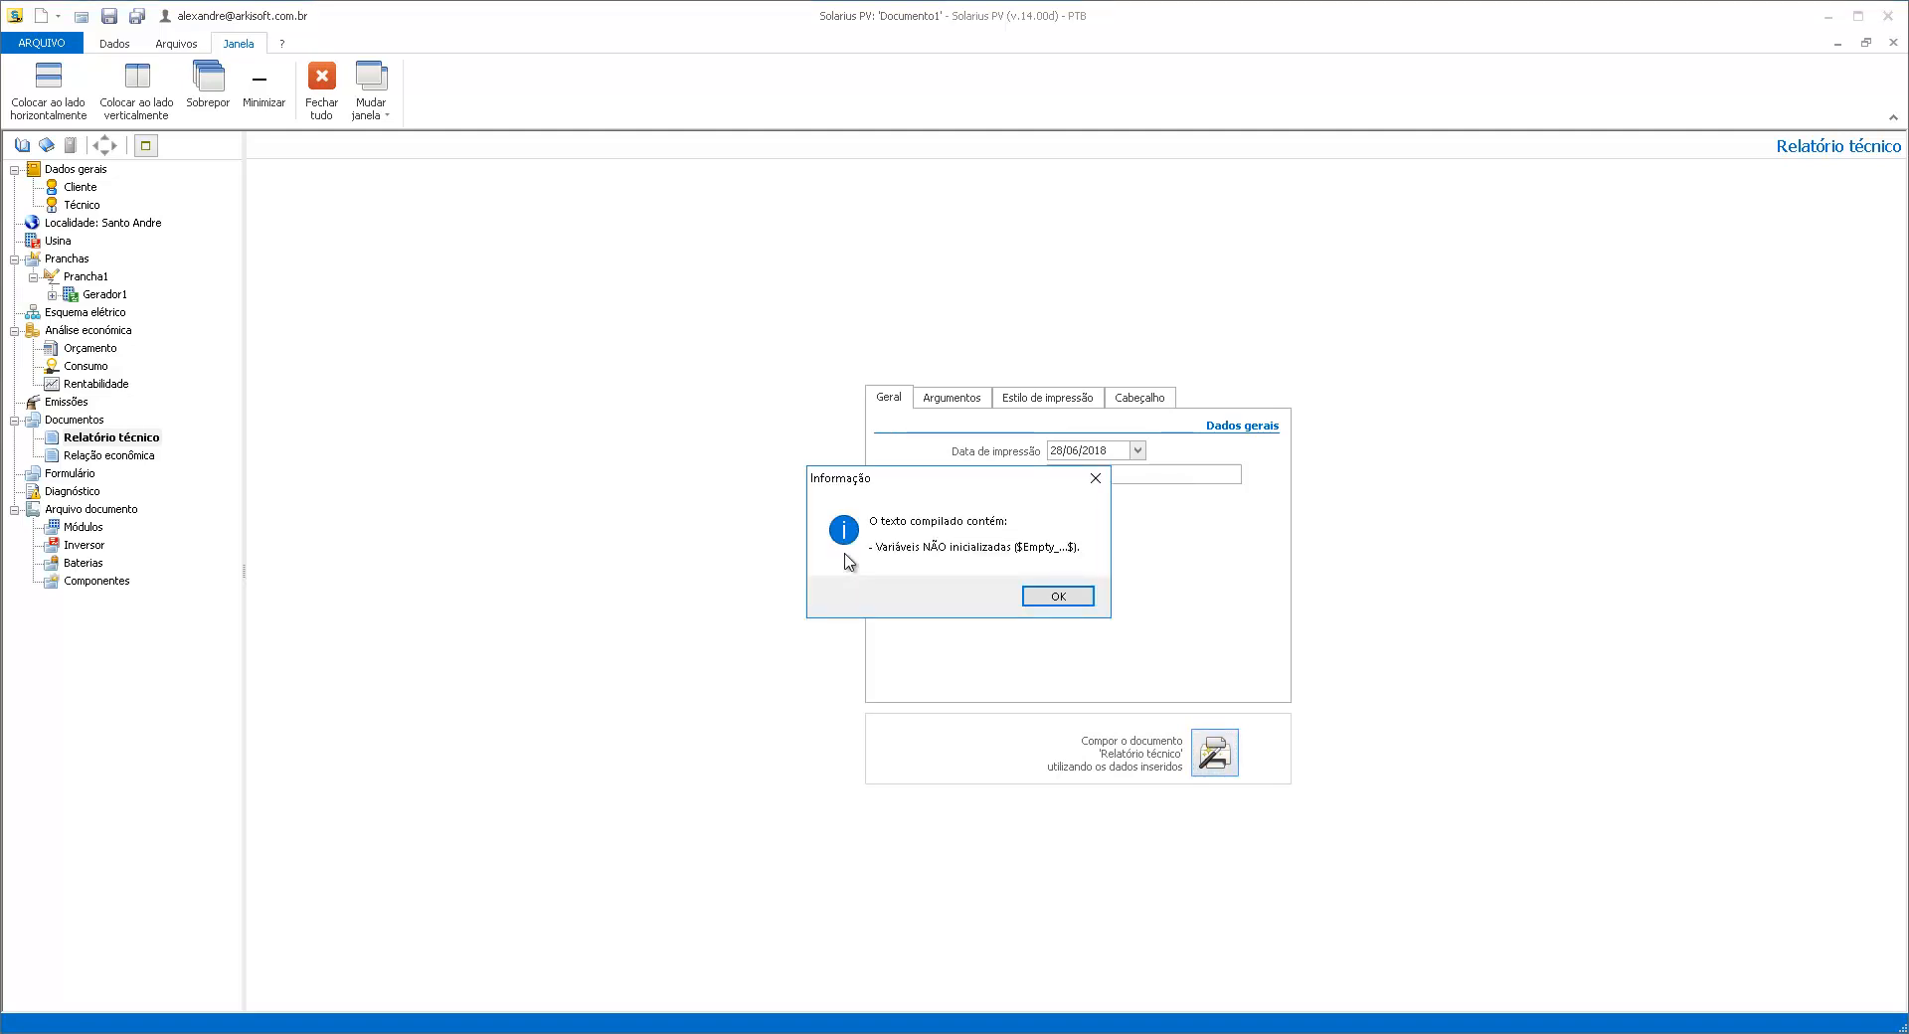
left_click(1054, 601)
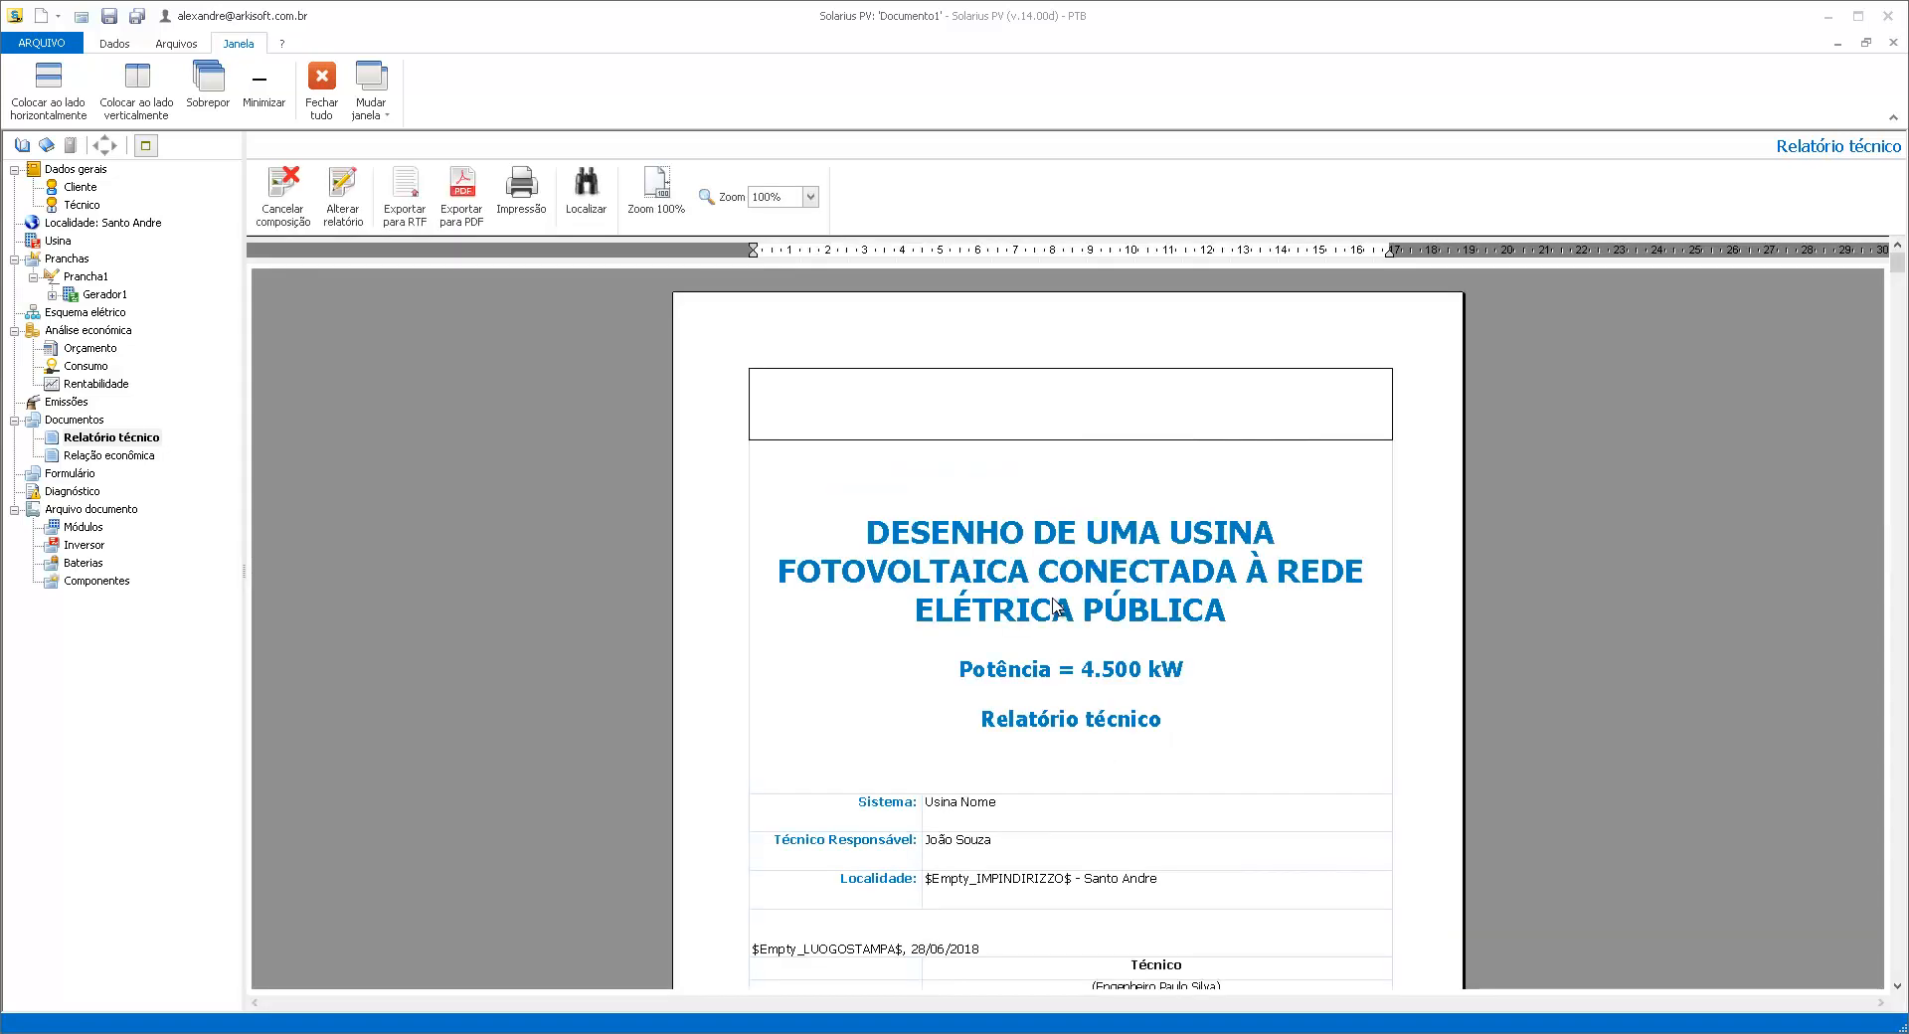
scroll(964, 558, "down", 1)
scroll(970, 557, "down", 5)
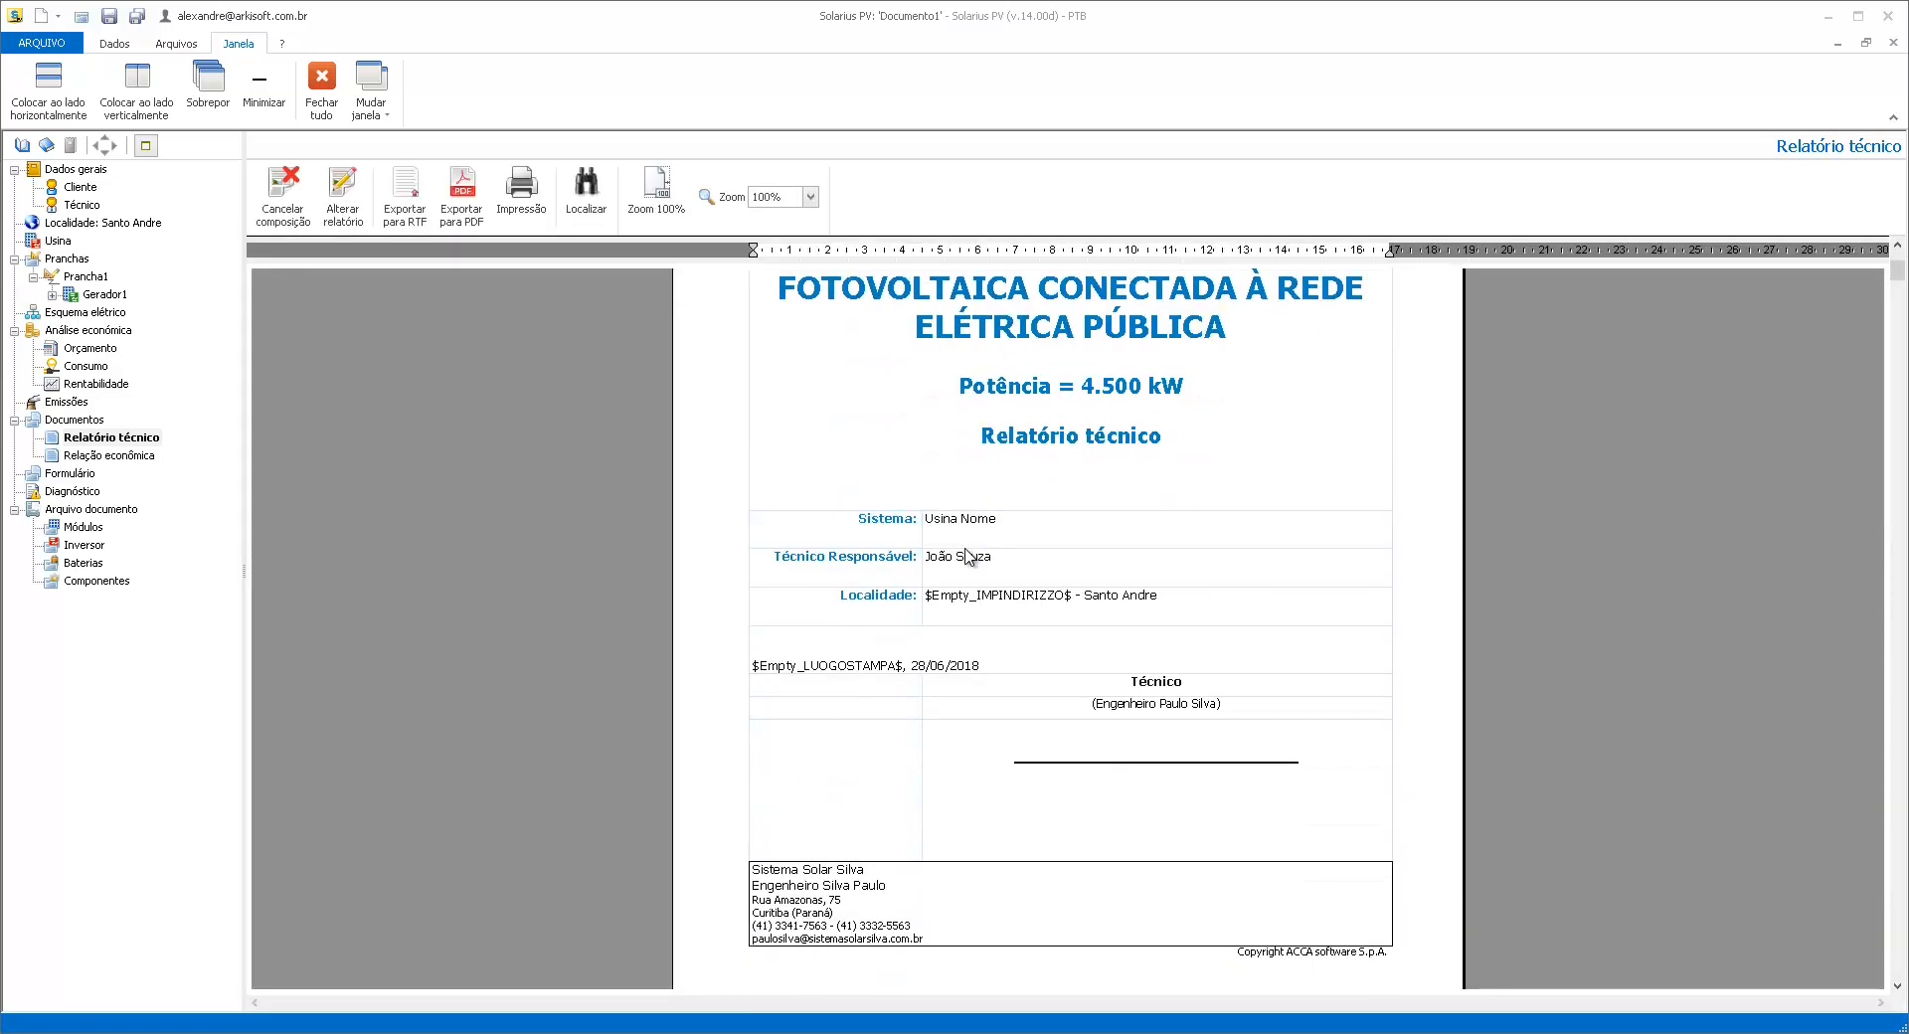
scroll(969, 557, "down", 3)
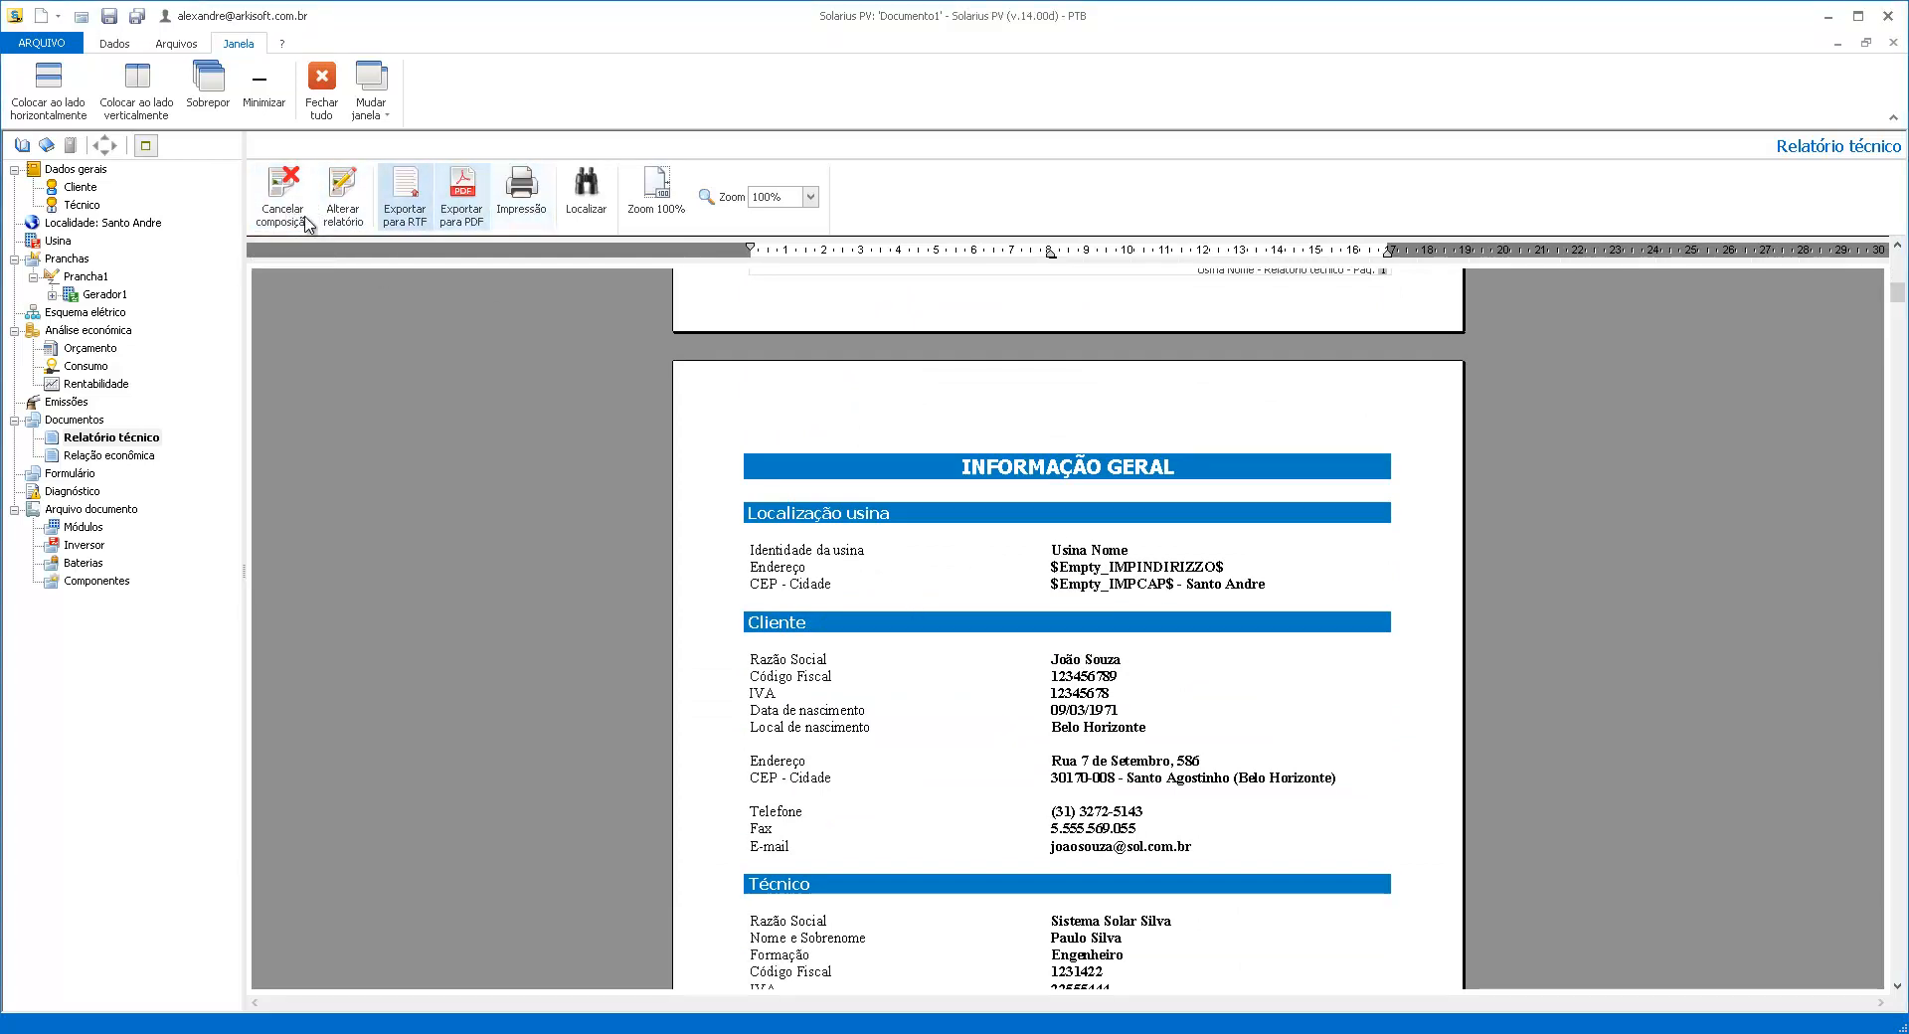
Edit the technical report to remove the $Empty_IMPINDIRIZZO$ placeholder and its dash before Santo Andre in Localidade, and save the change
left_click(343, 194)
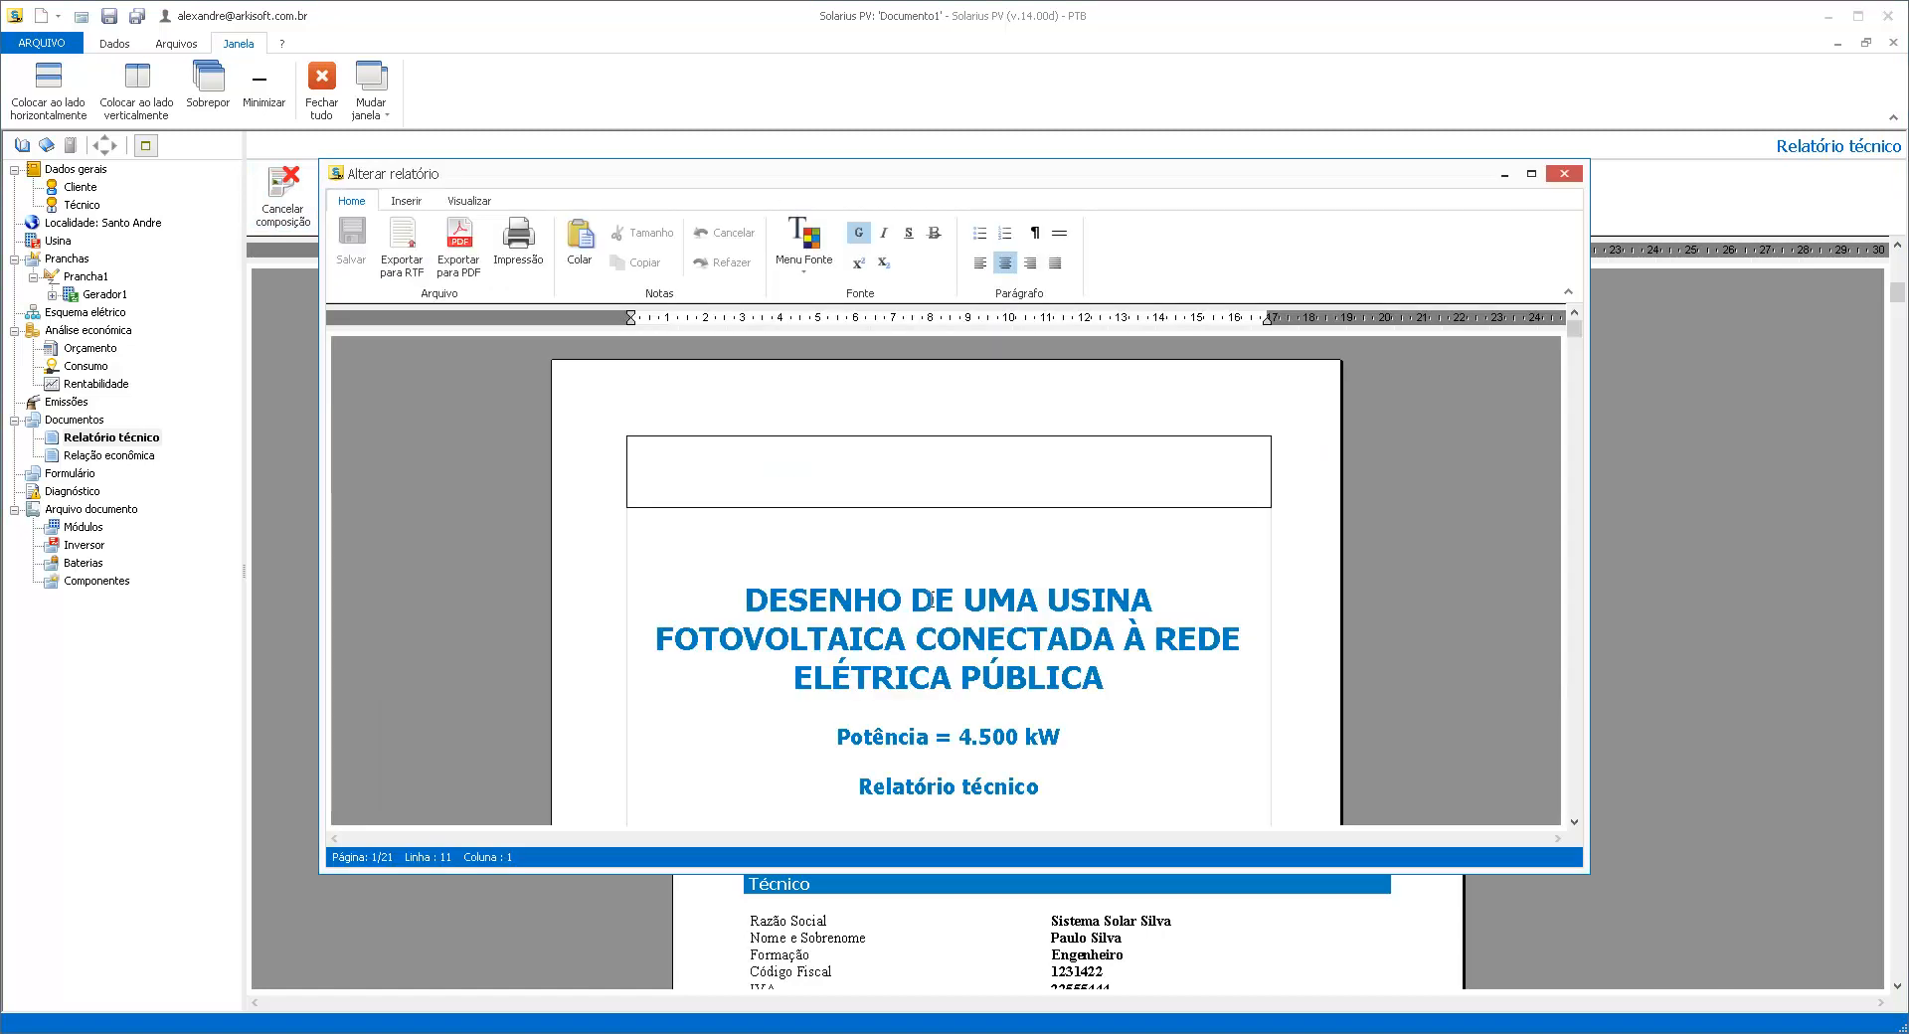
scroll(980, 584, "down", 4)
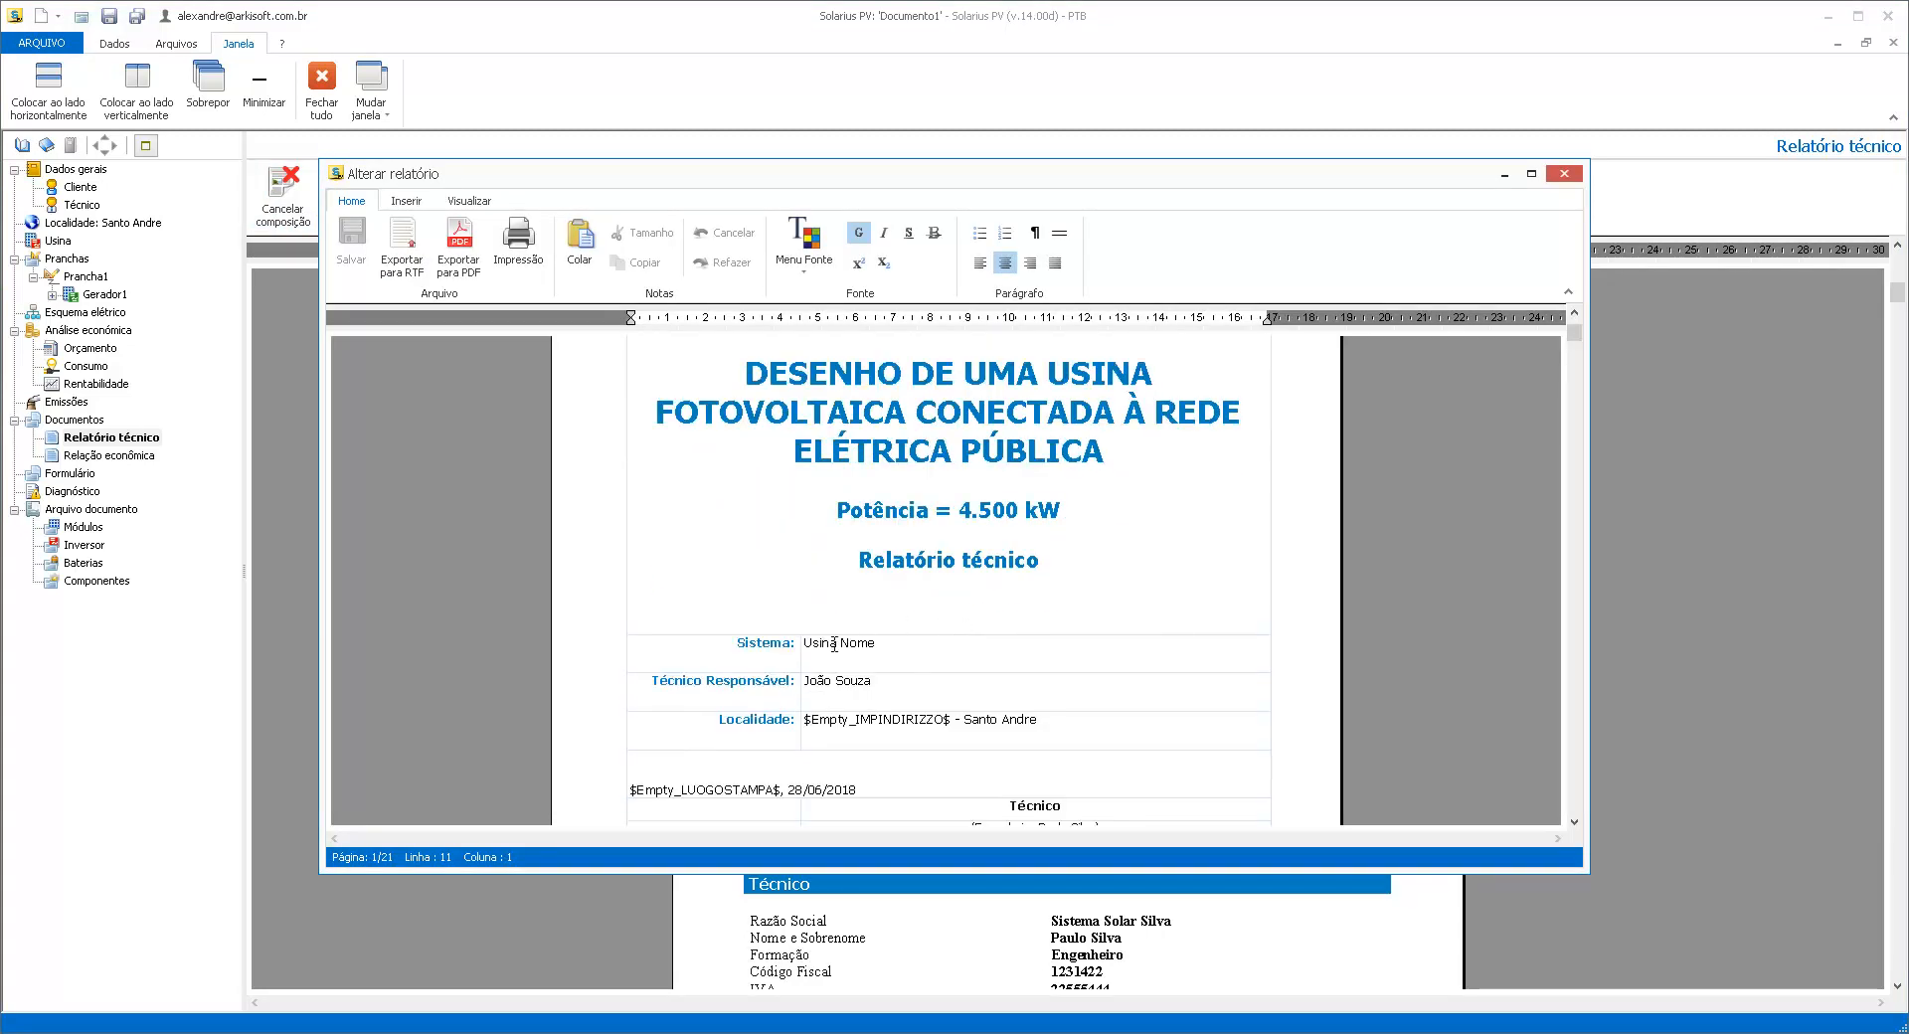
left_click(869, 677)
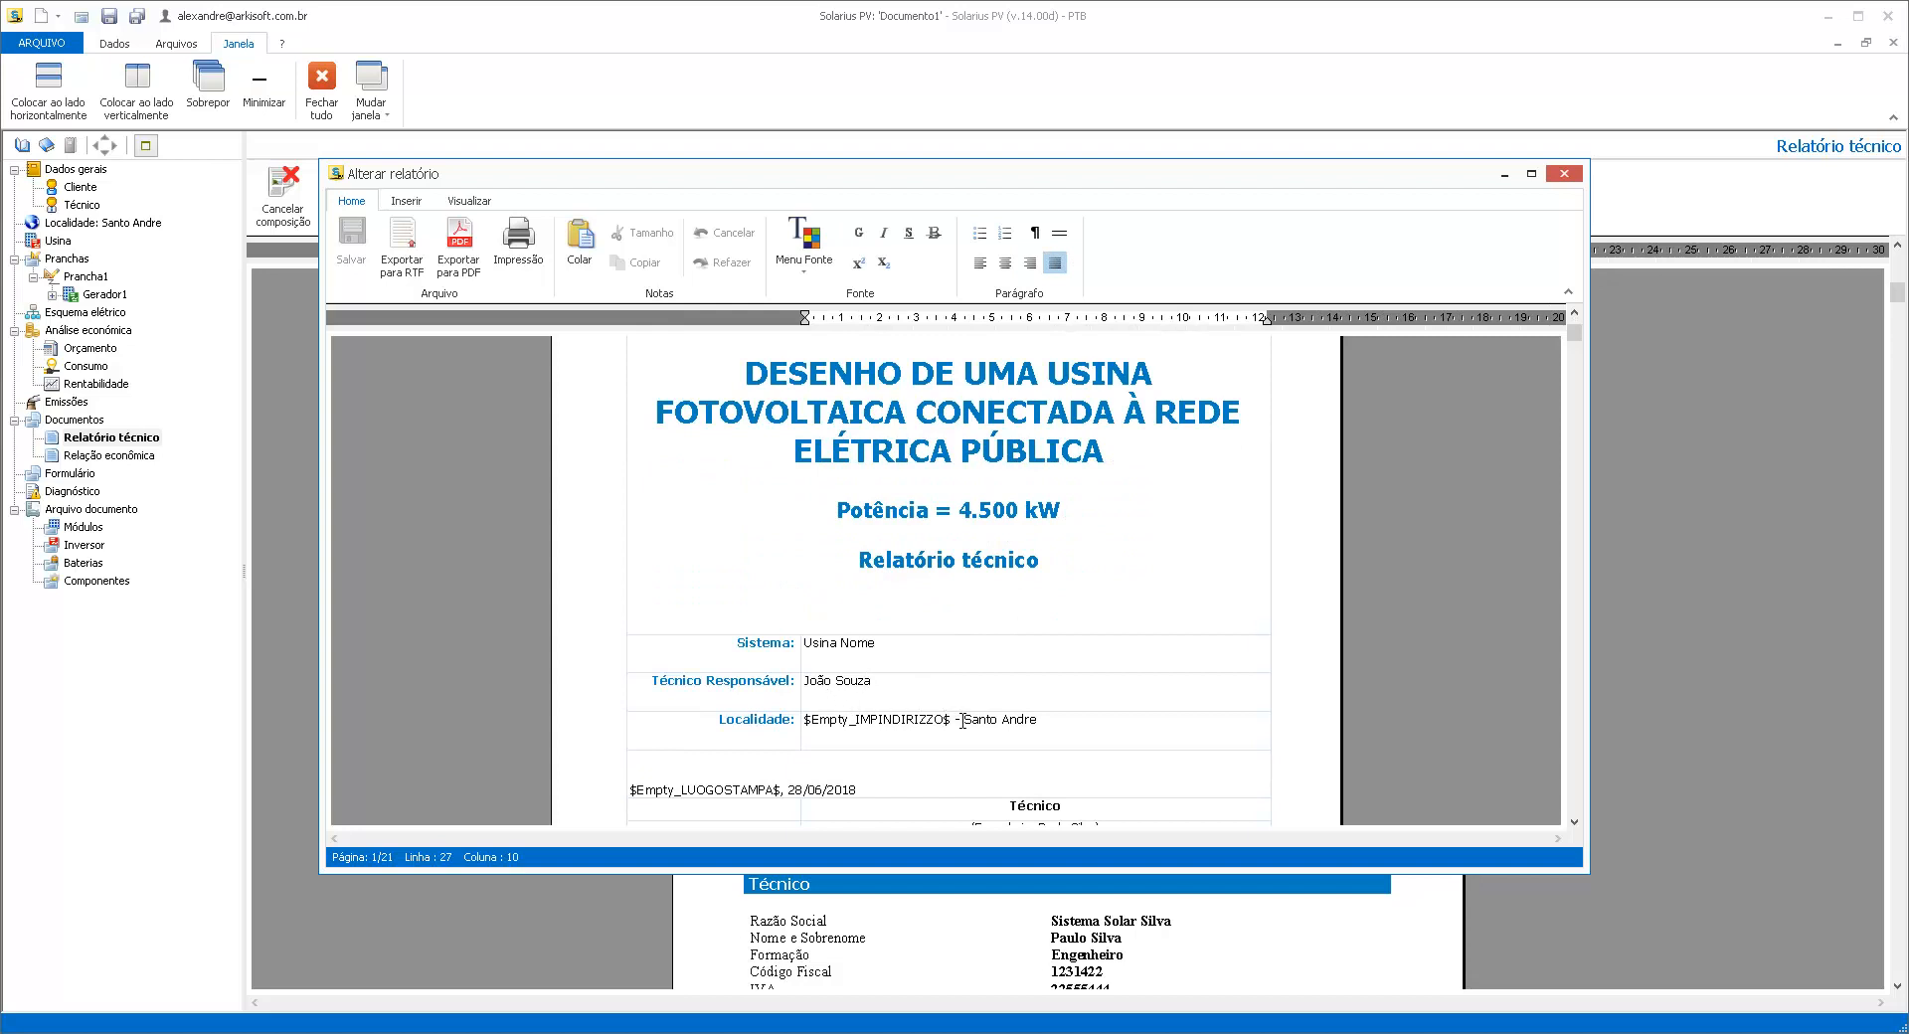
left_click_drag(961, 719, 803, 718)
key("Delete")
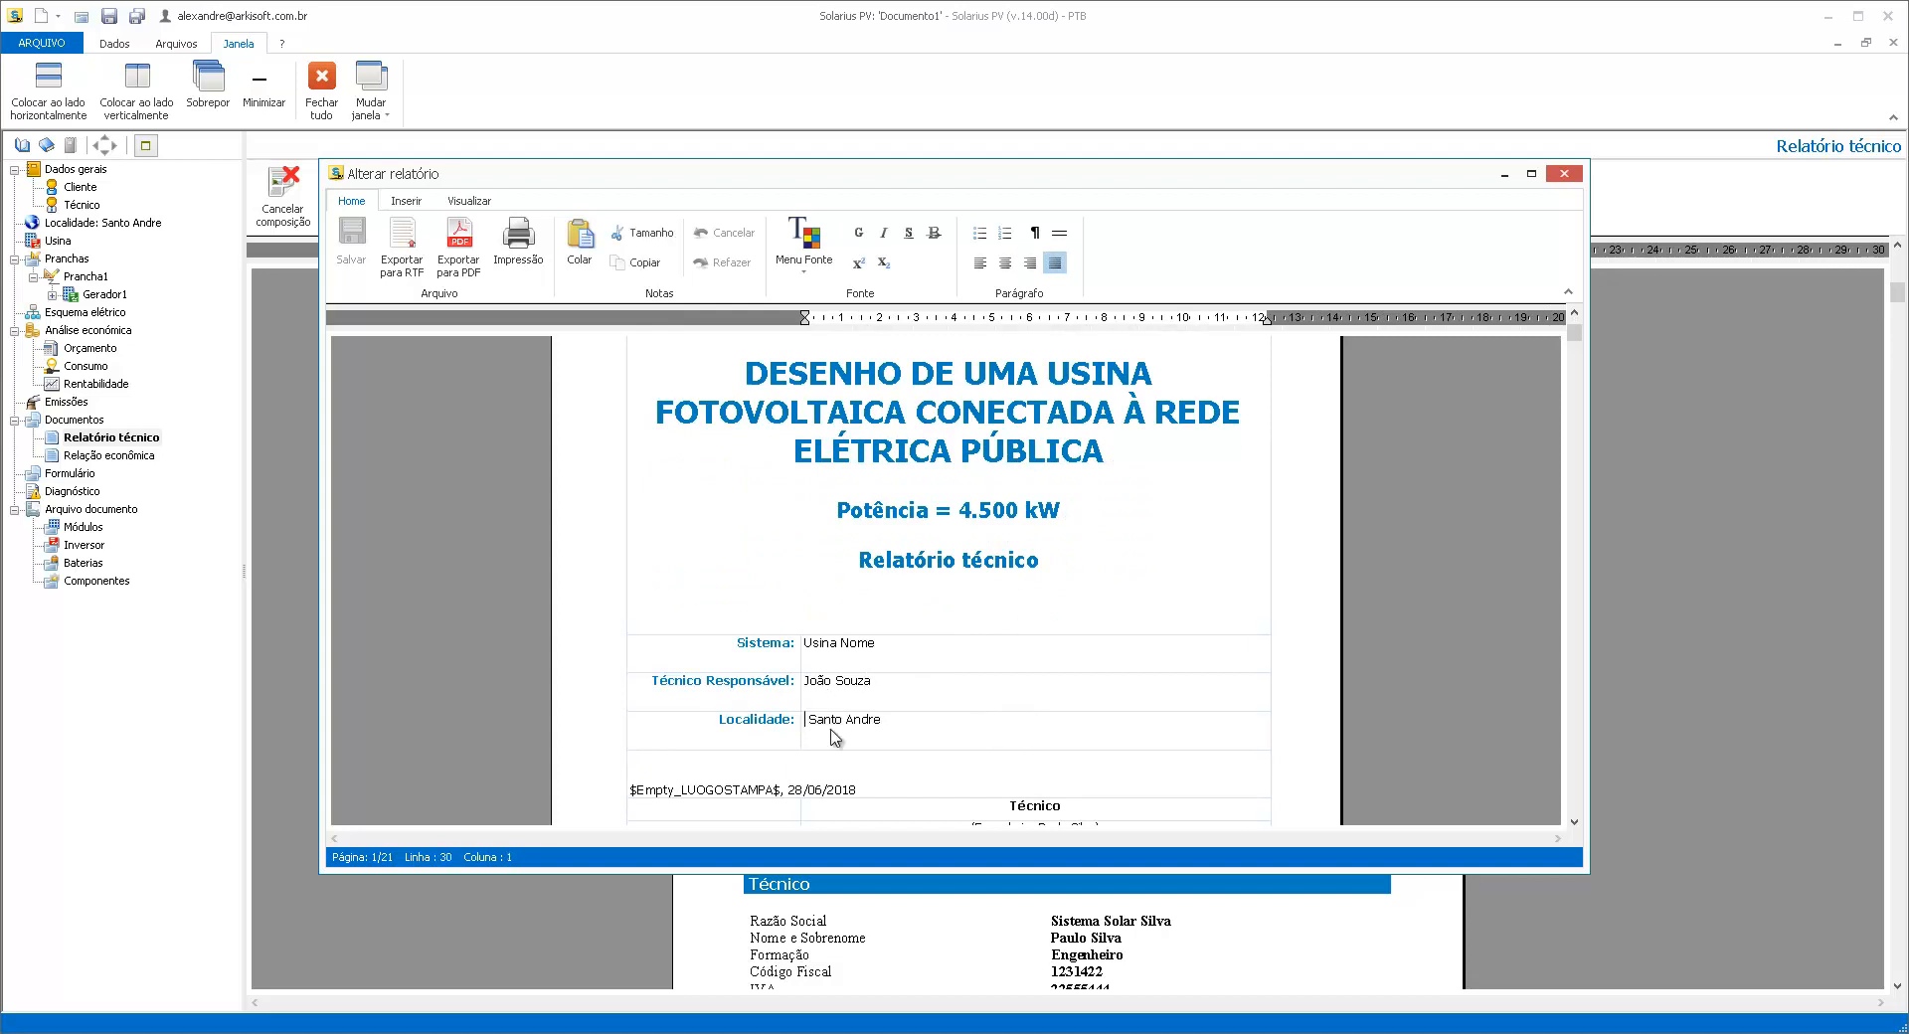
key("Delete")
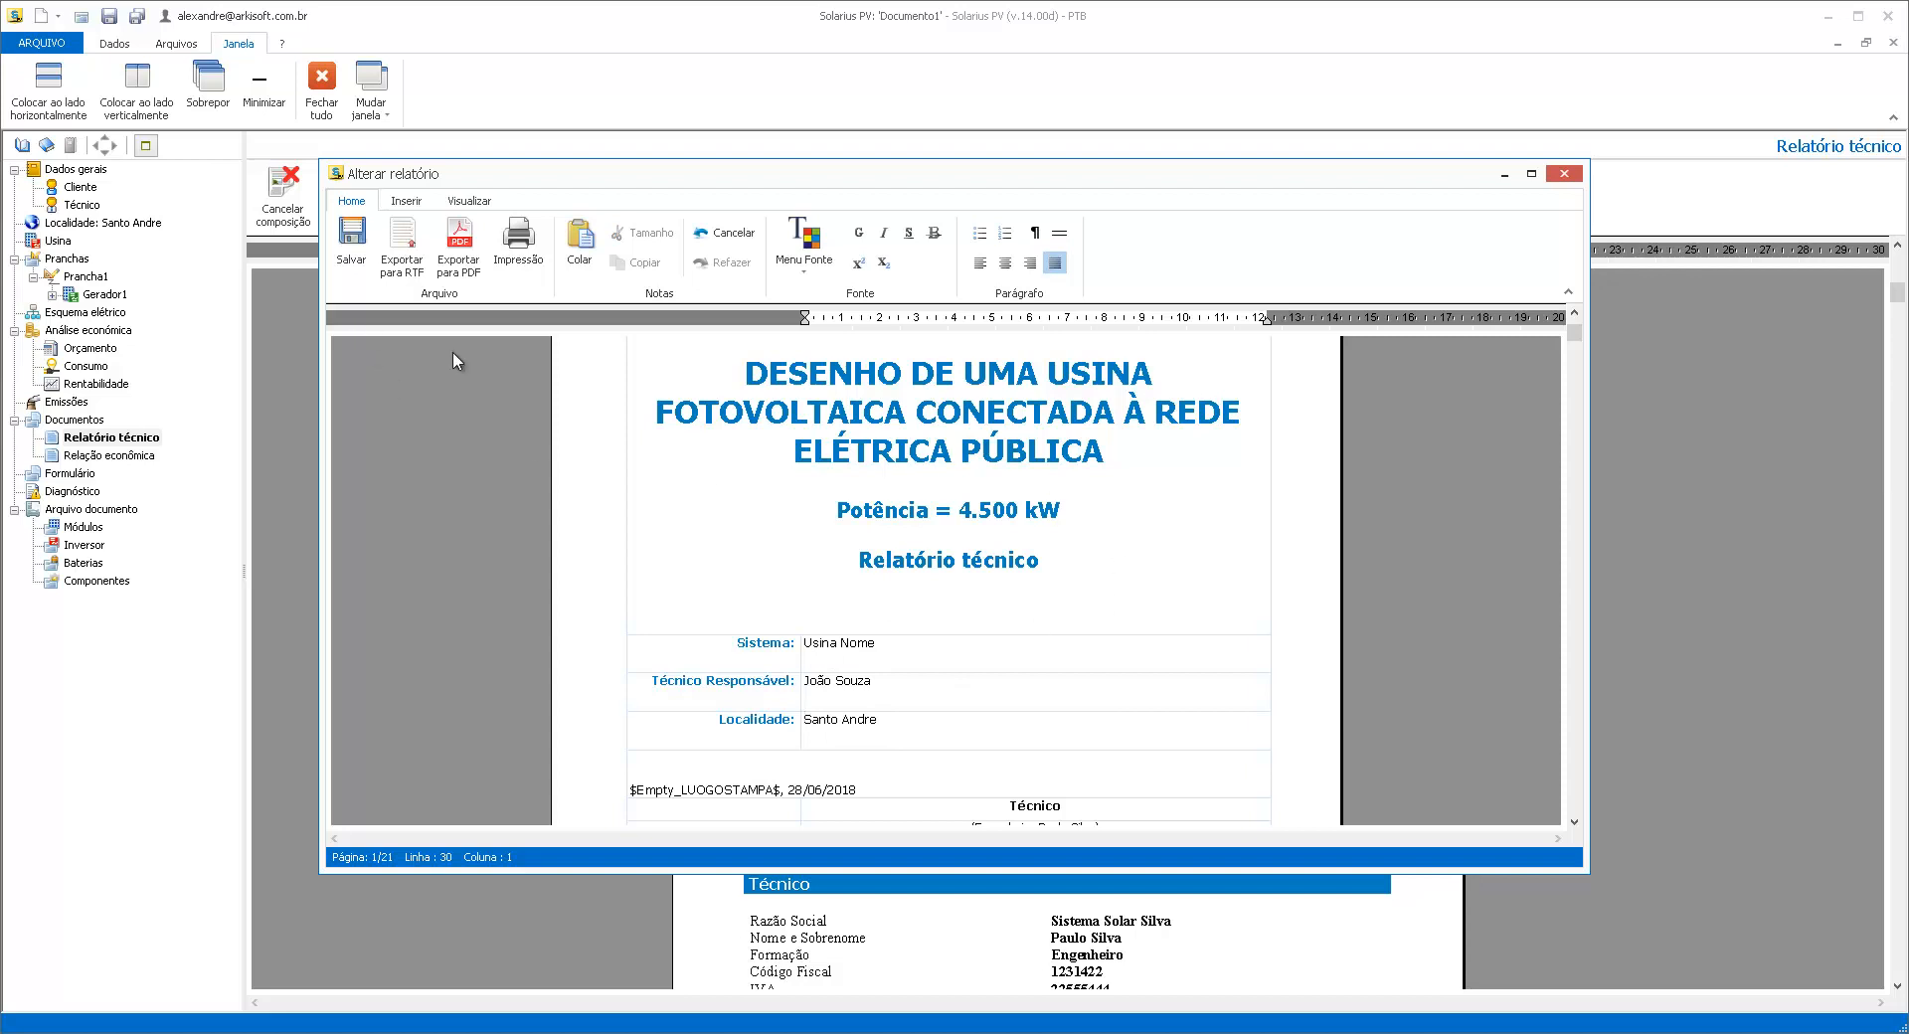
left_click(804, 248)
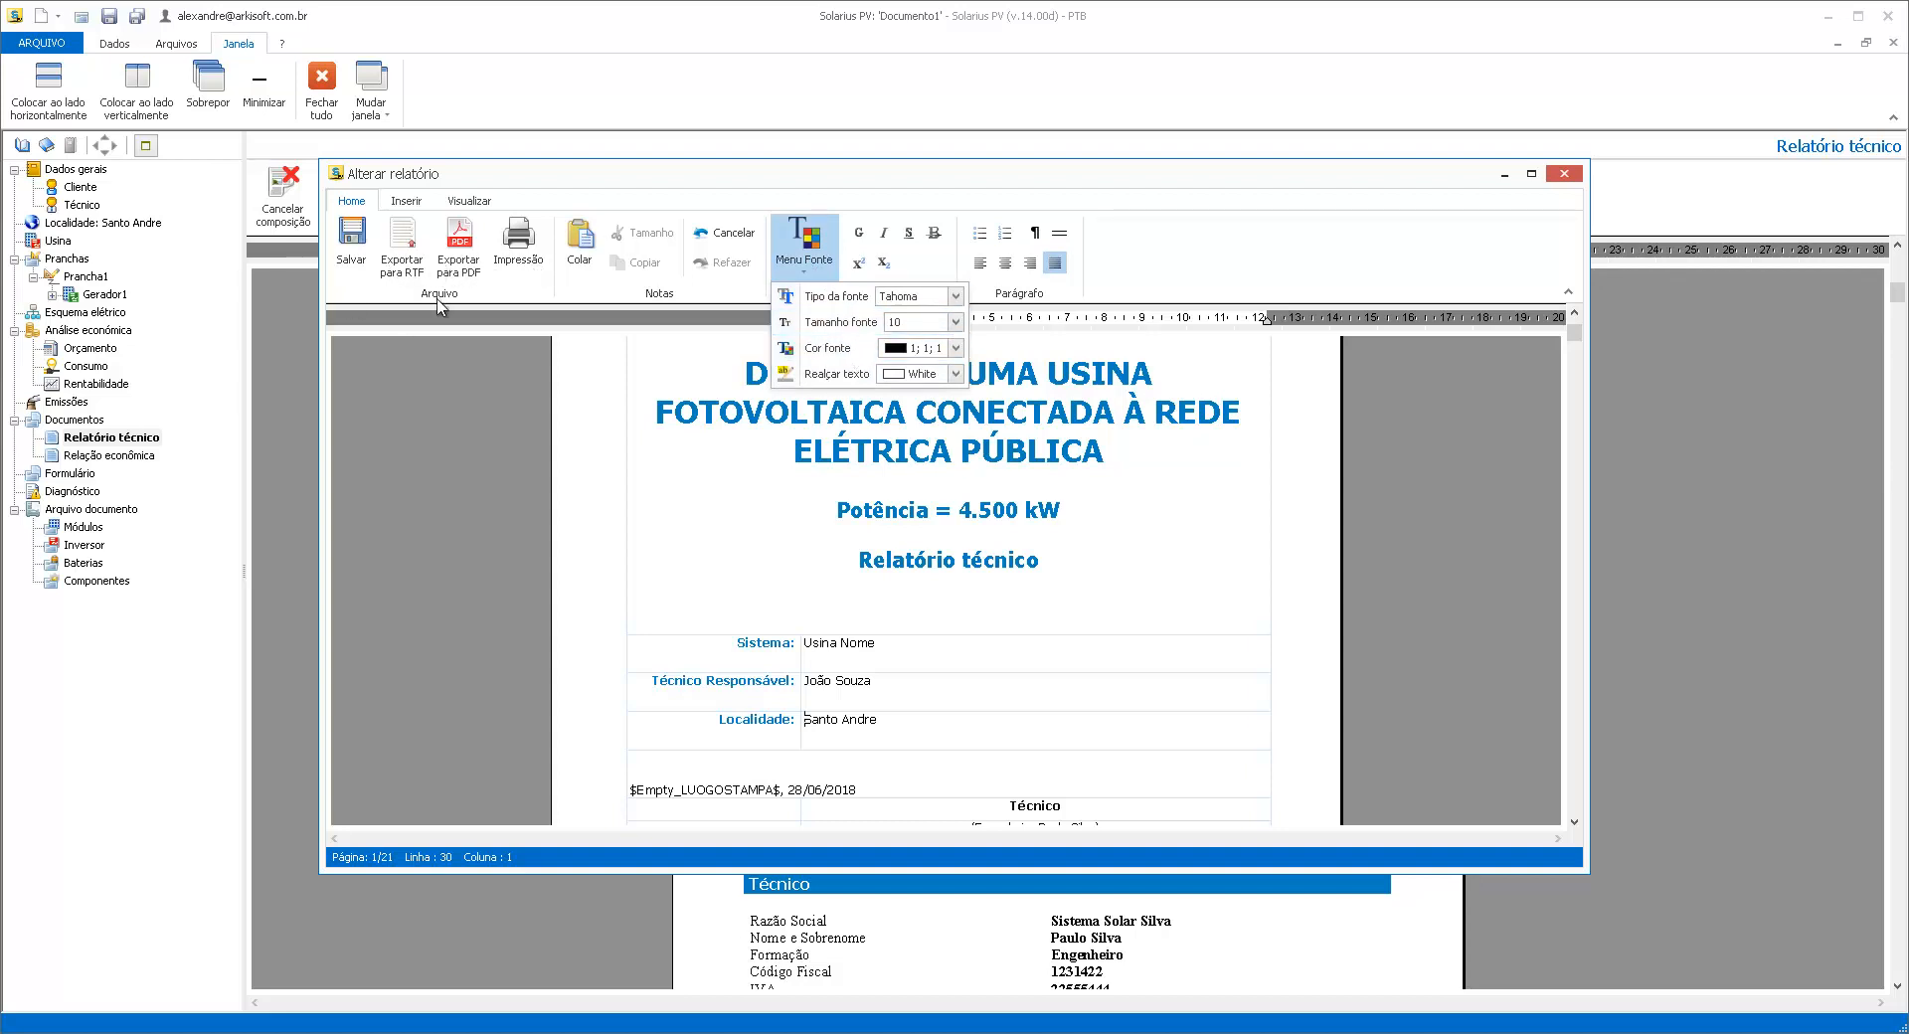
left_click(351, 239)
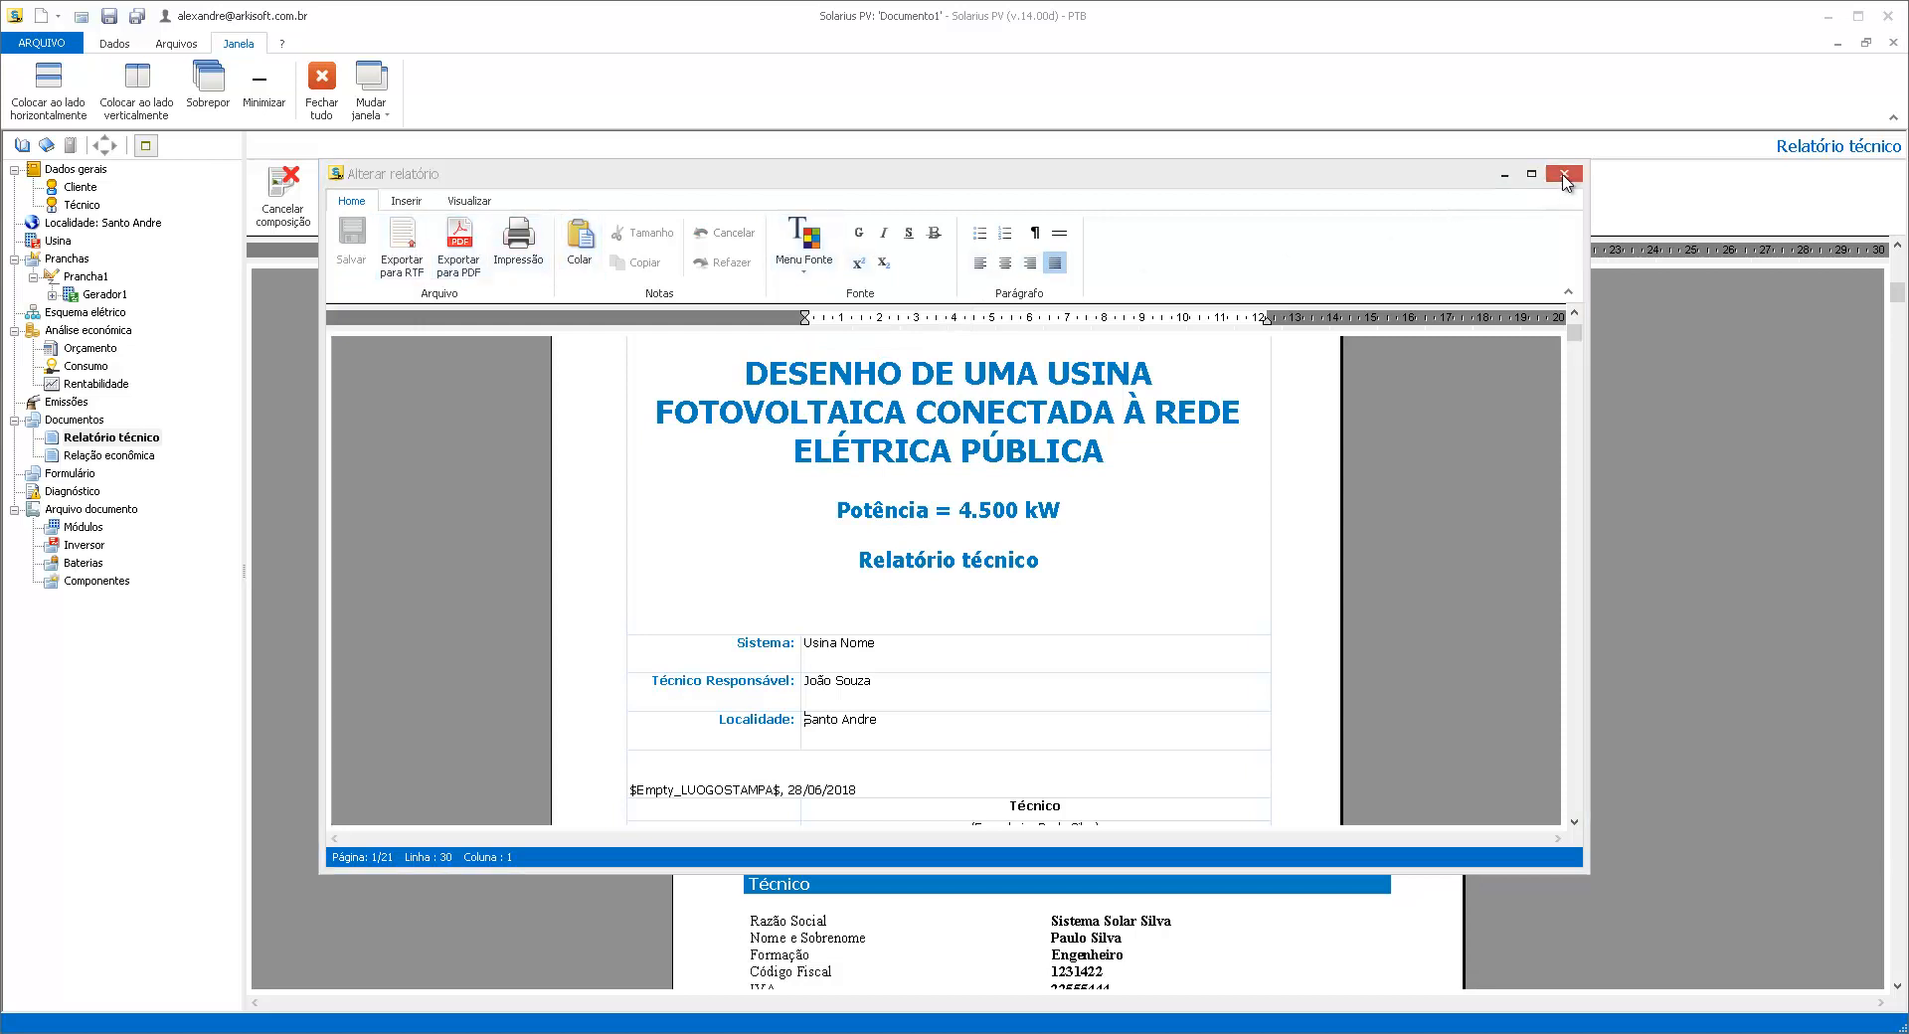
left_click(1563, 176)
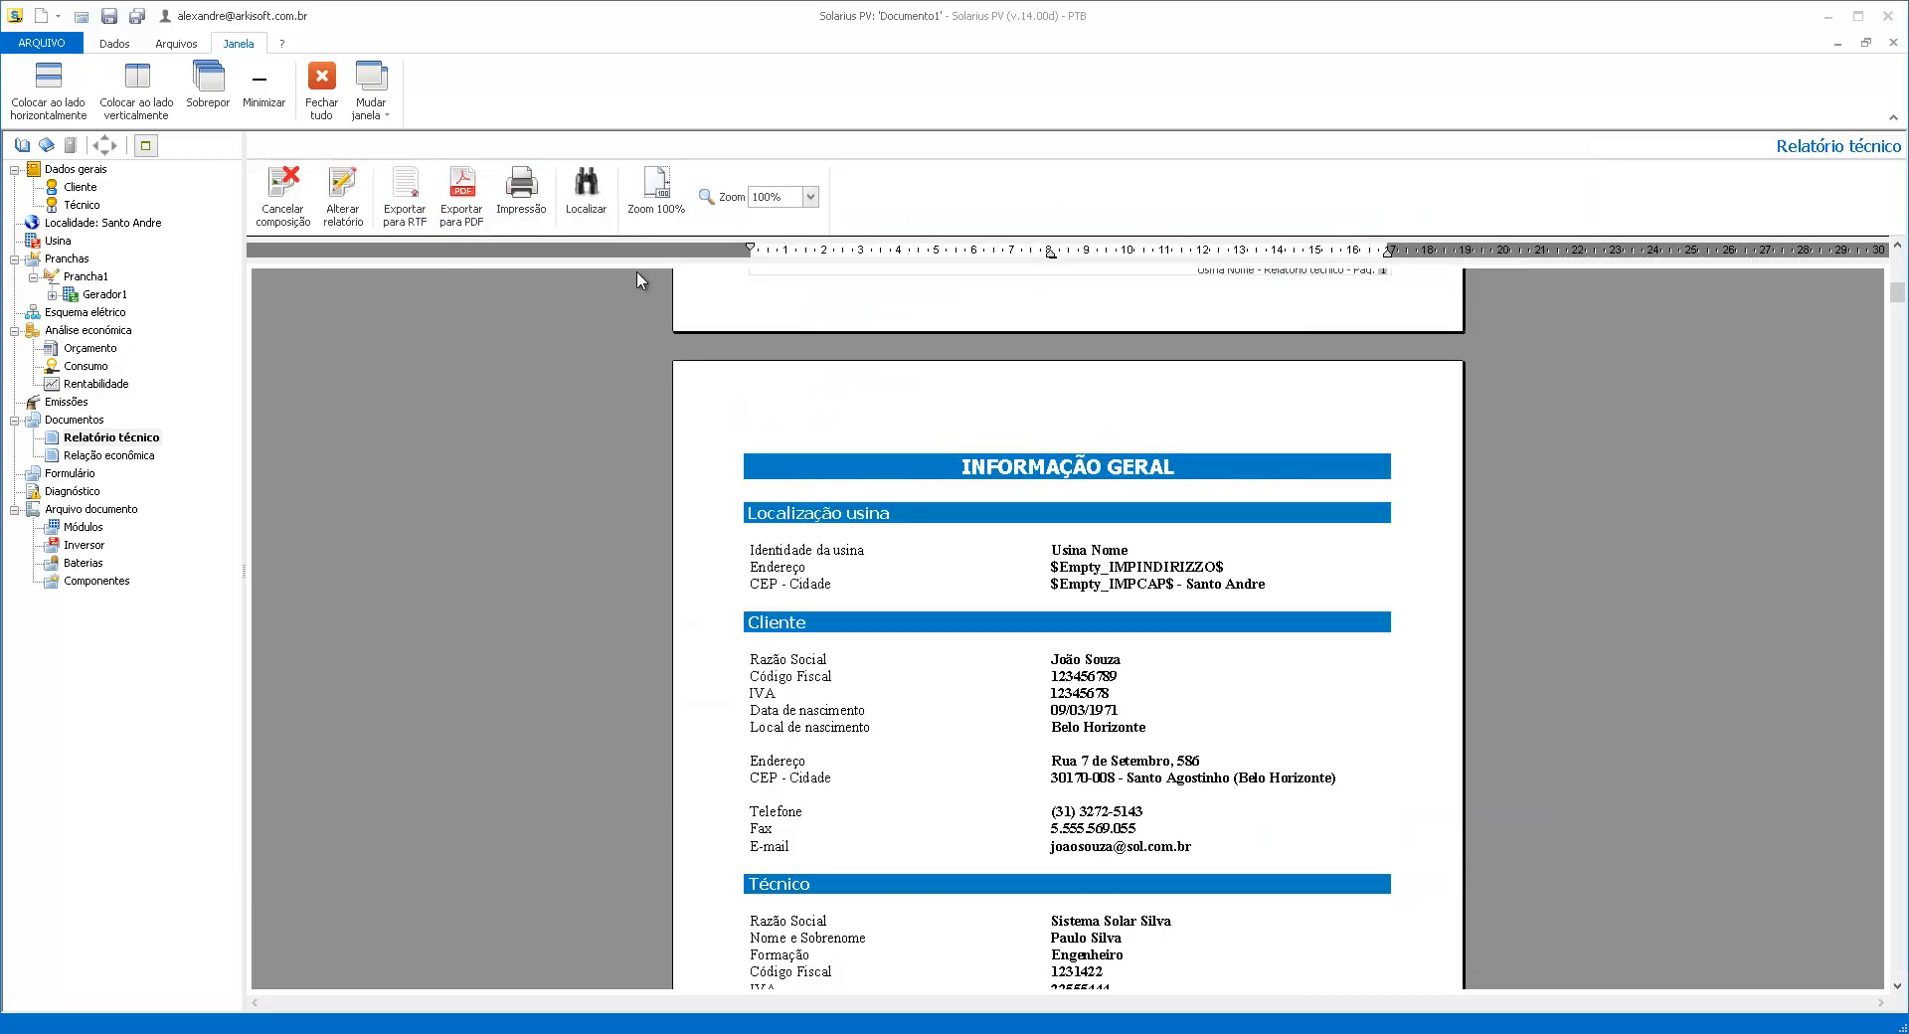
Compose the economic report (Relação econômica) and browse it through to the monthly energy chart and consumption section
left_click(118, 456)
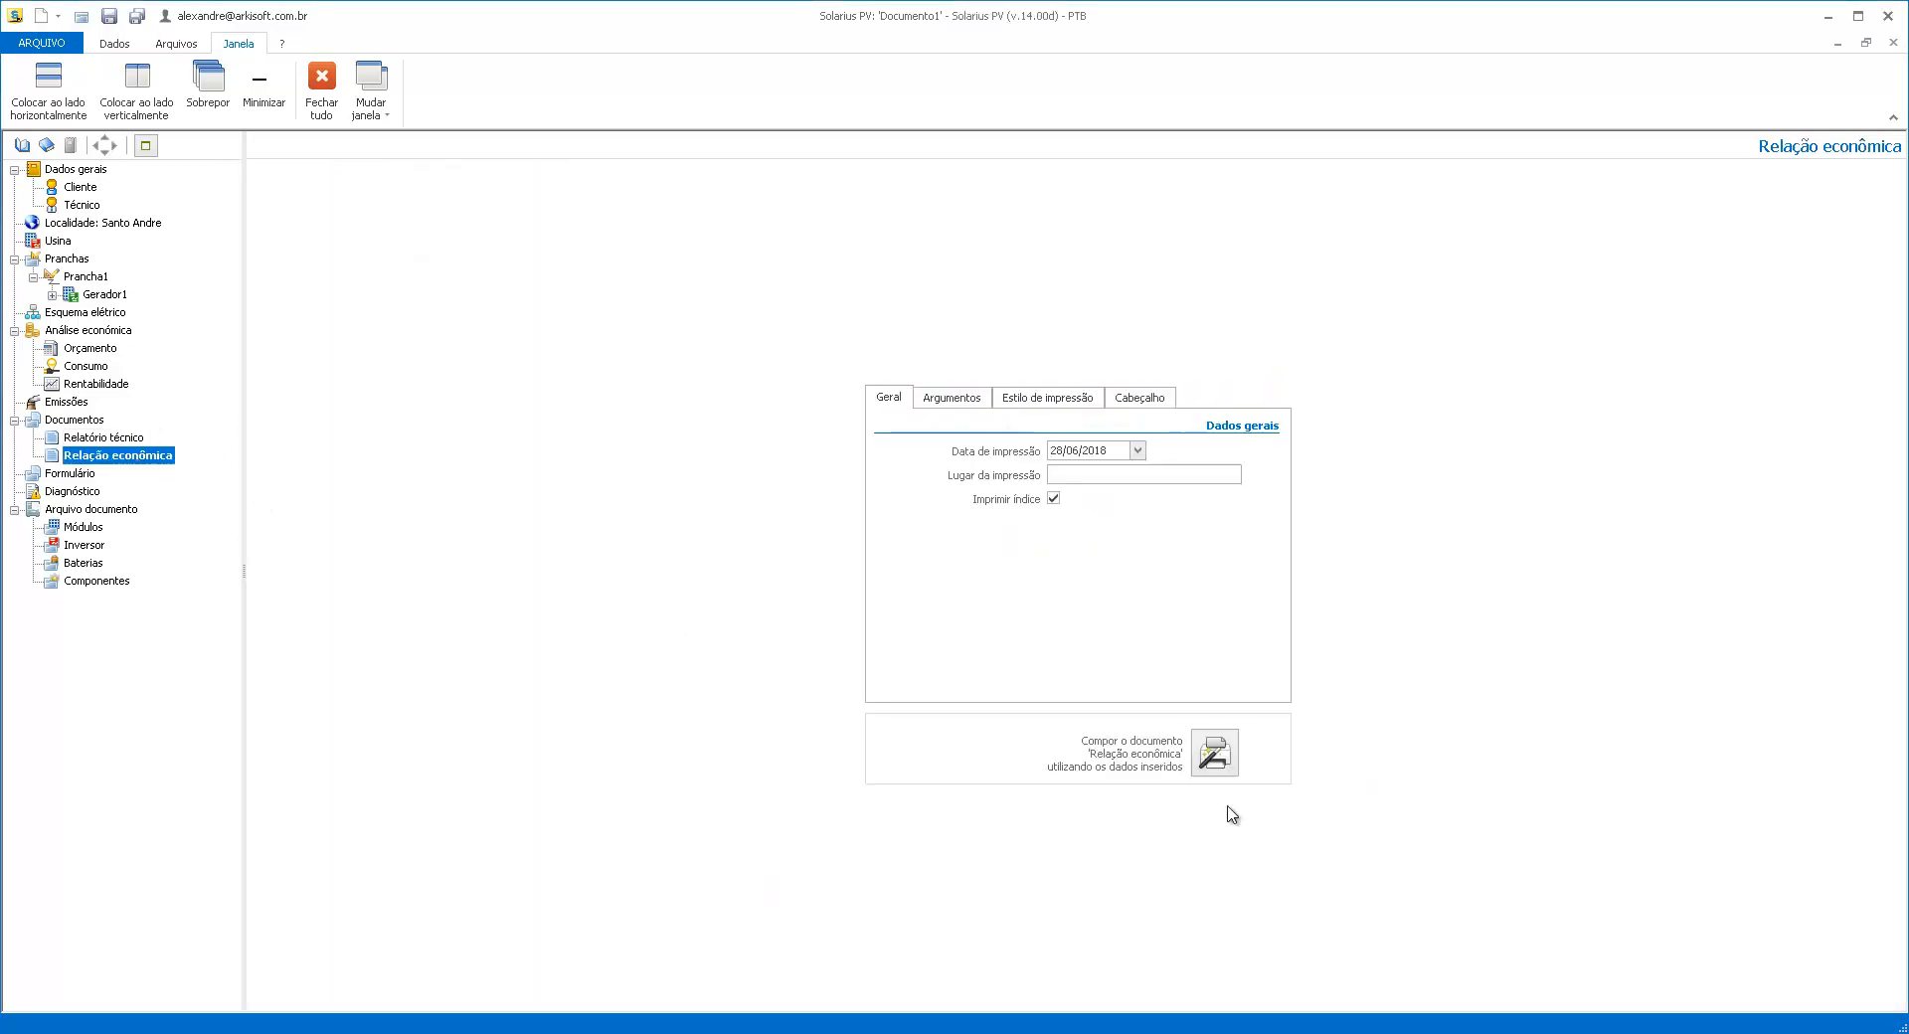
left_click(1215, 756)
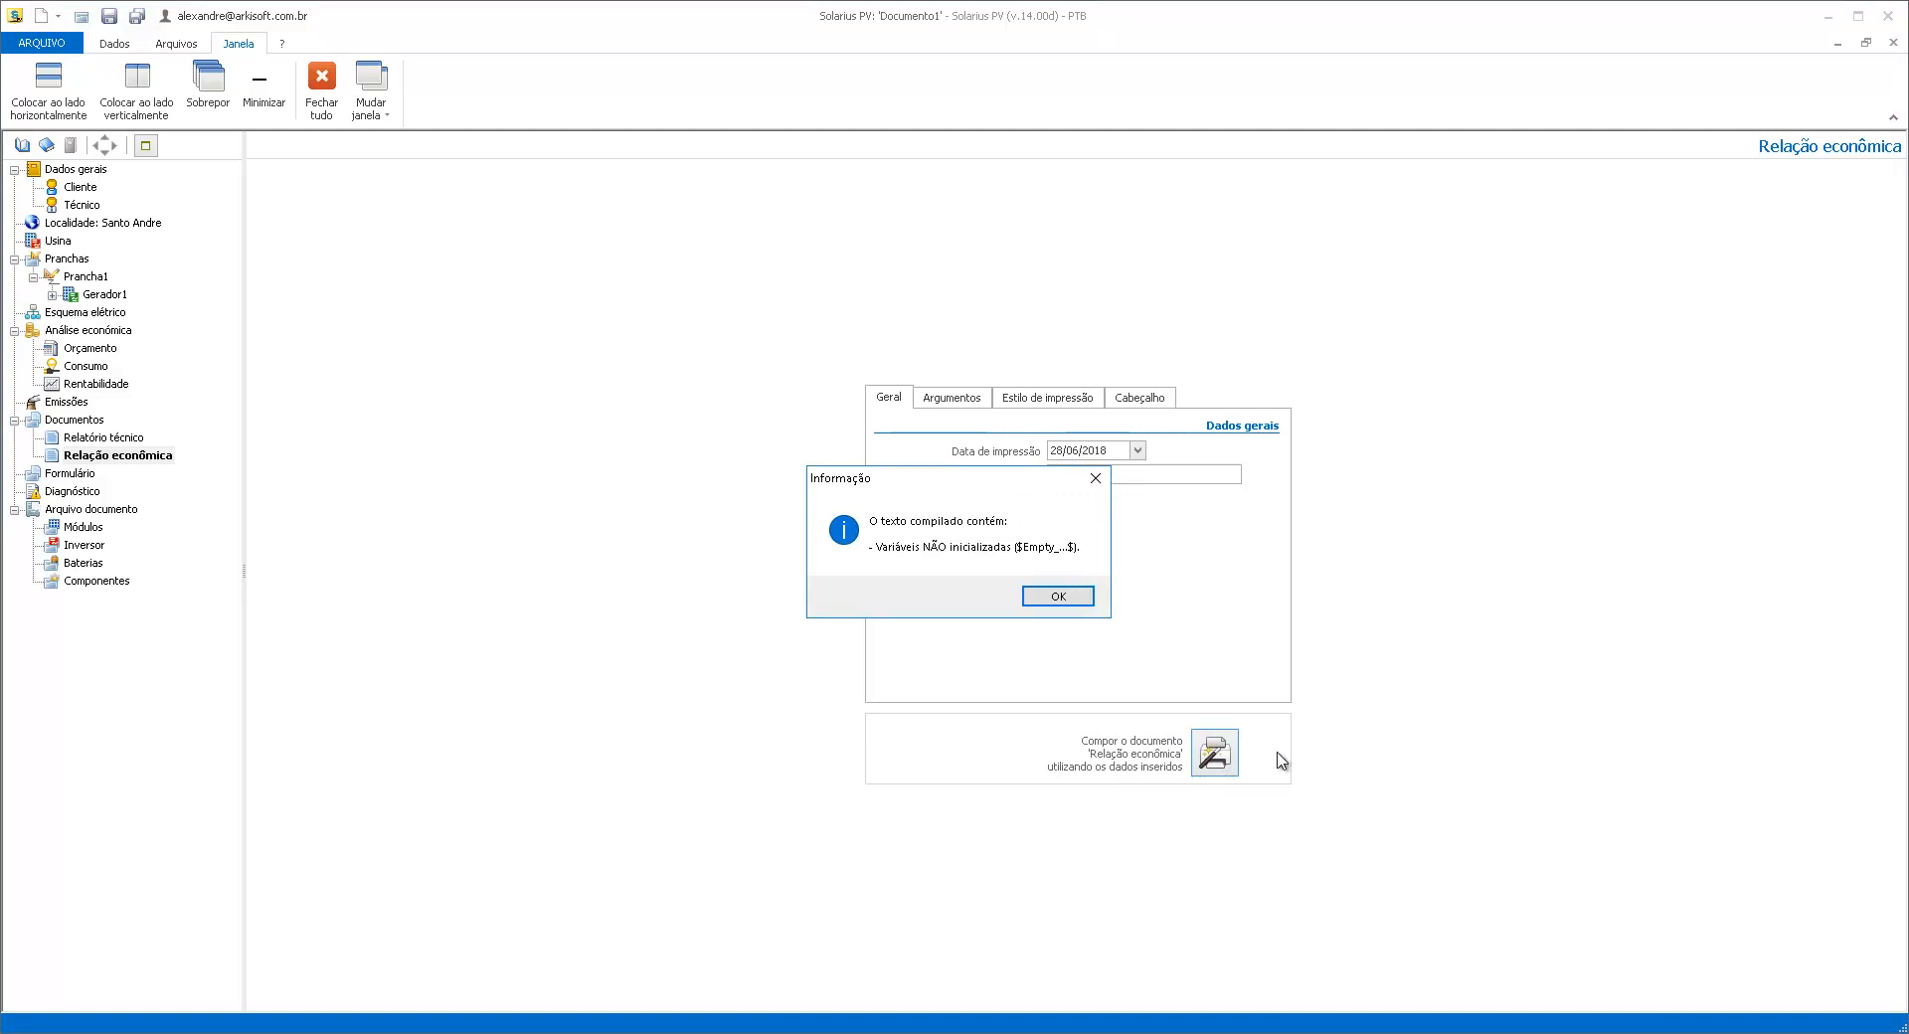
left_click(1056, 595)
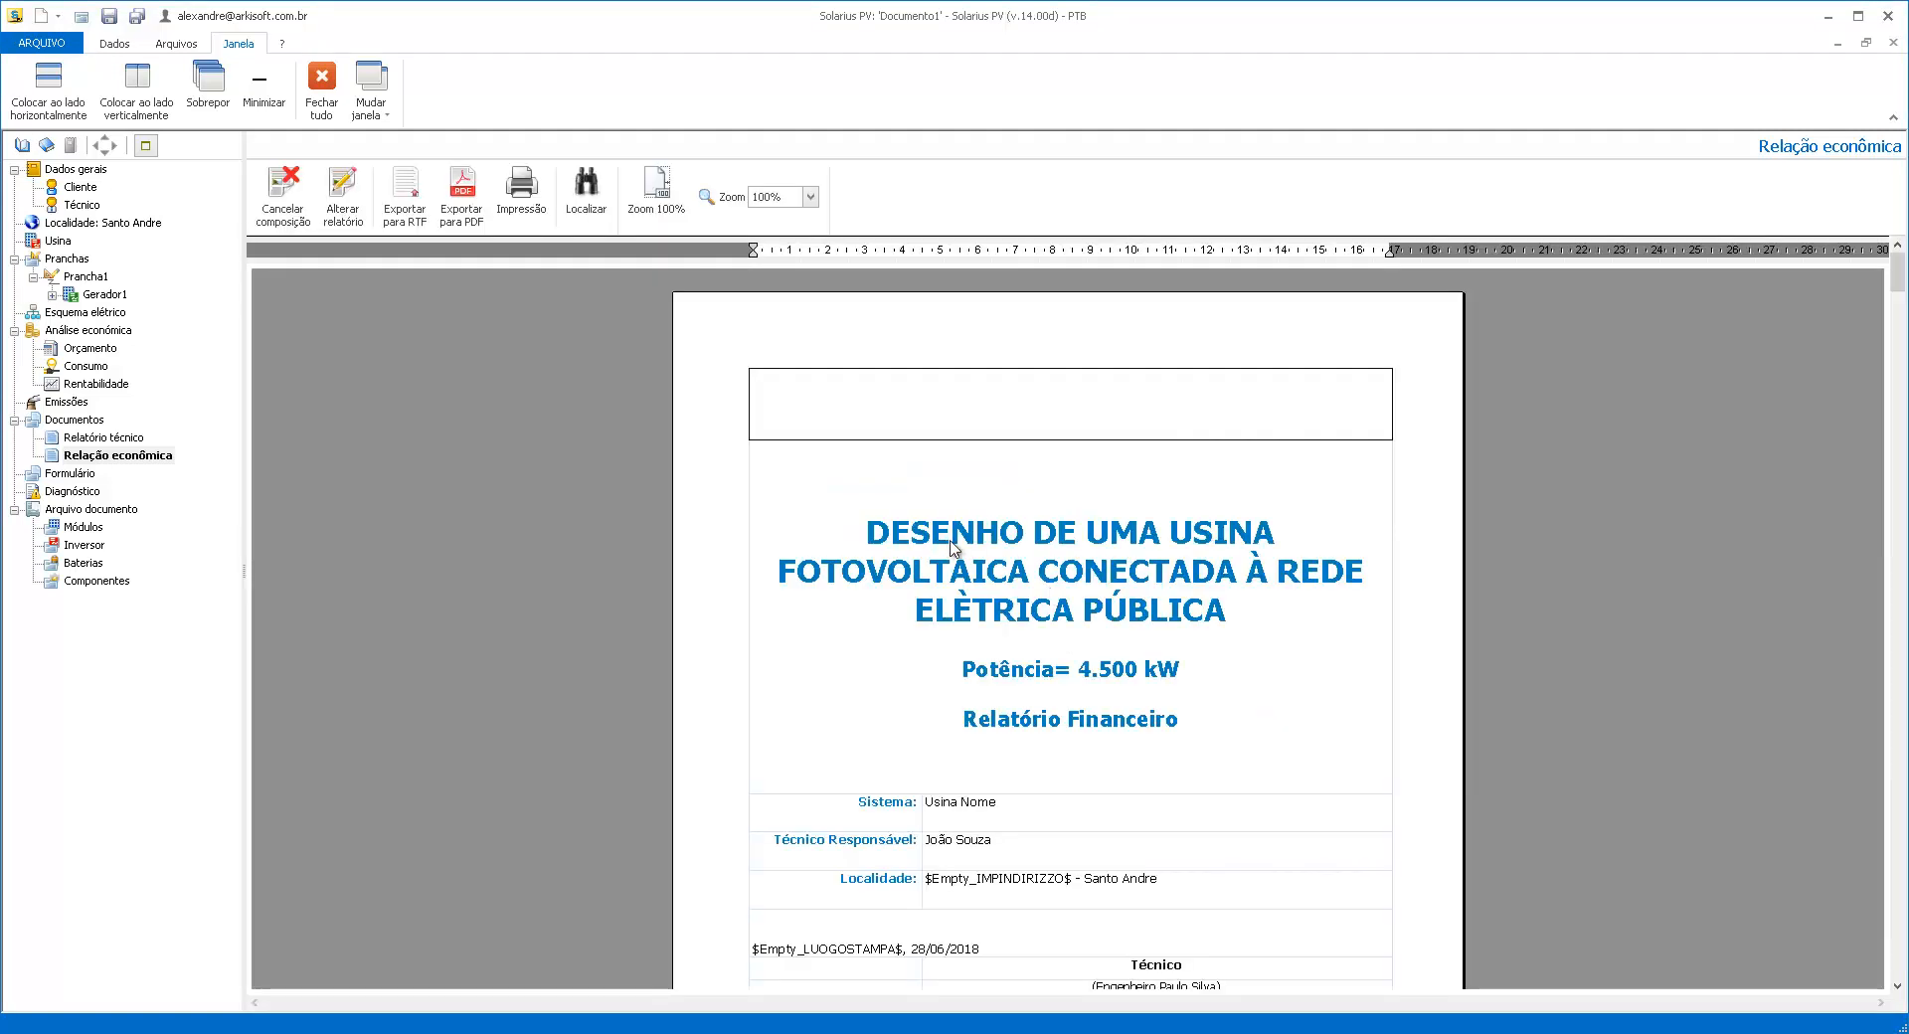
scroll(1051, 593, "down", 8)
scroll(983, 563, "down", 8)
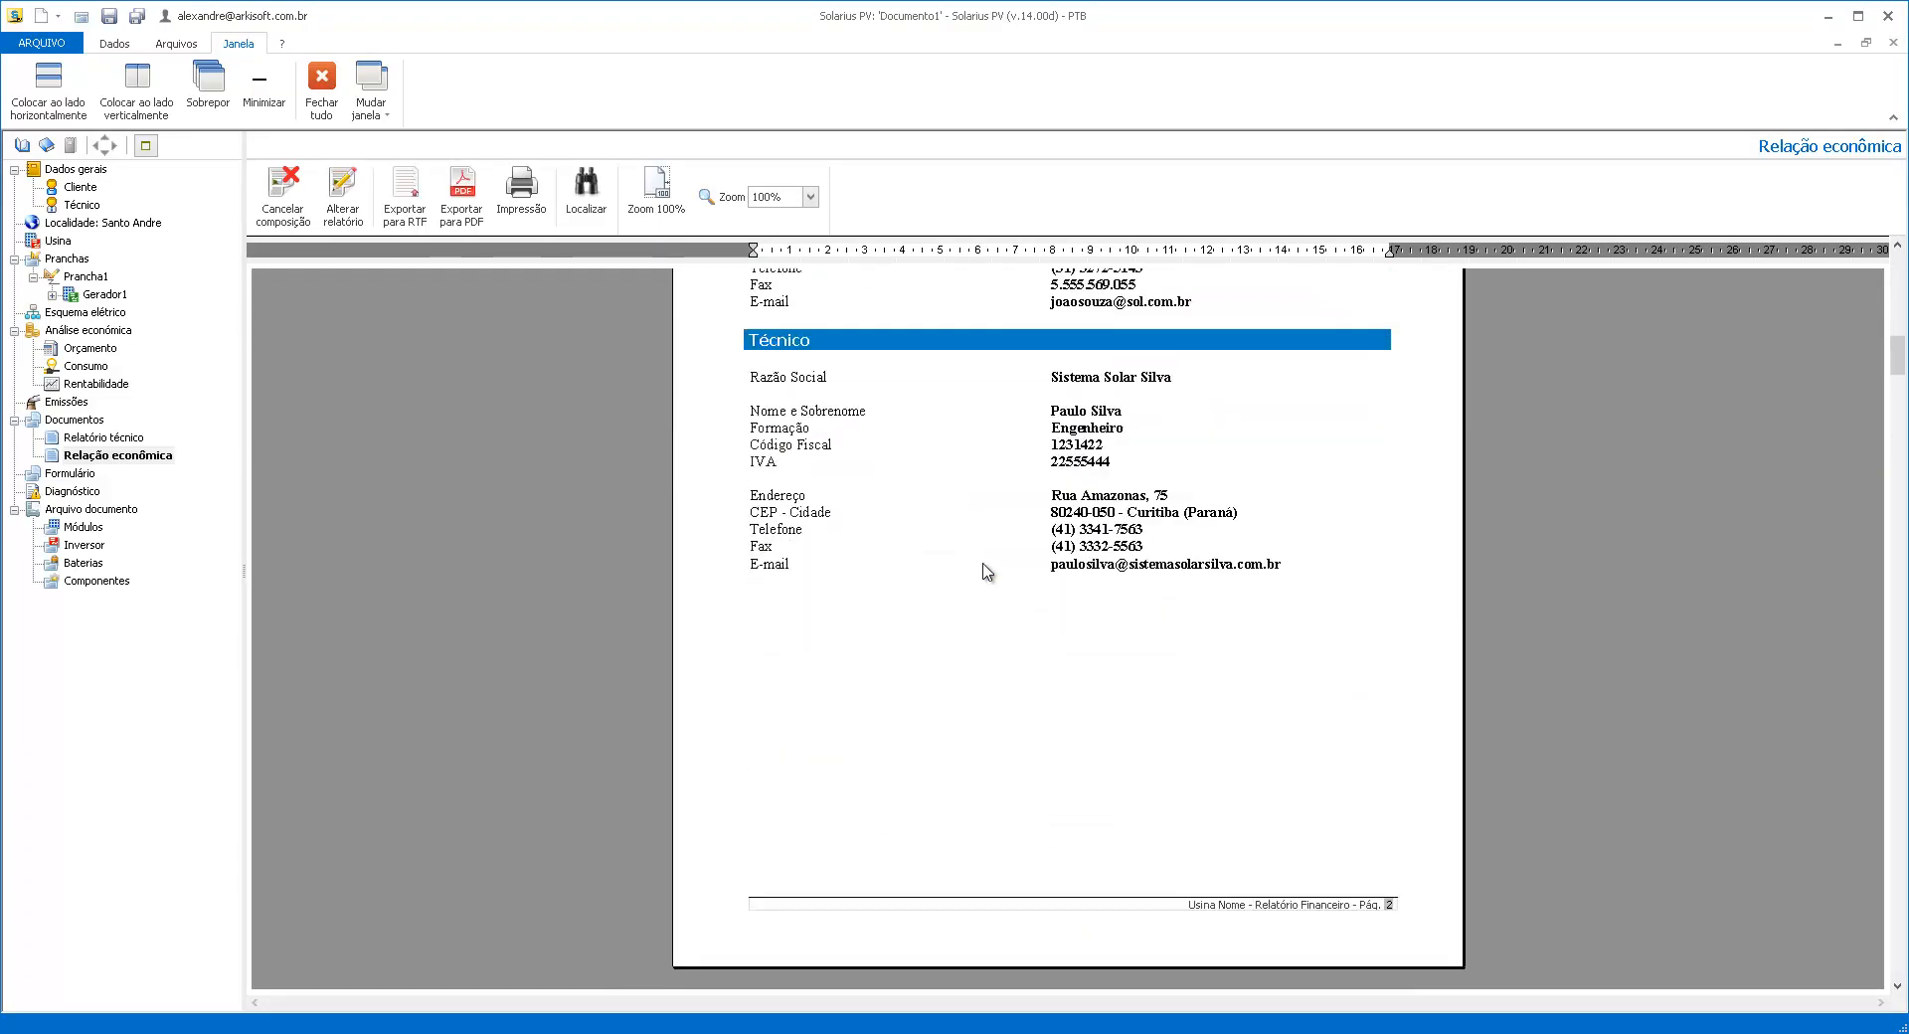
scroll(987, 572, "down", 8)
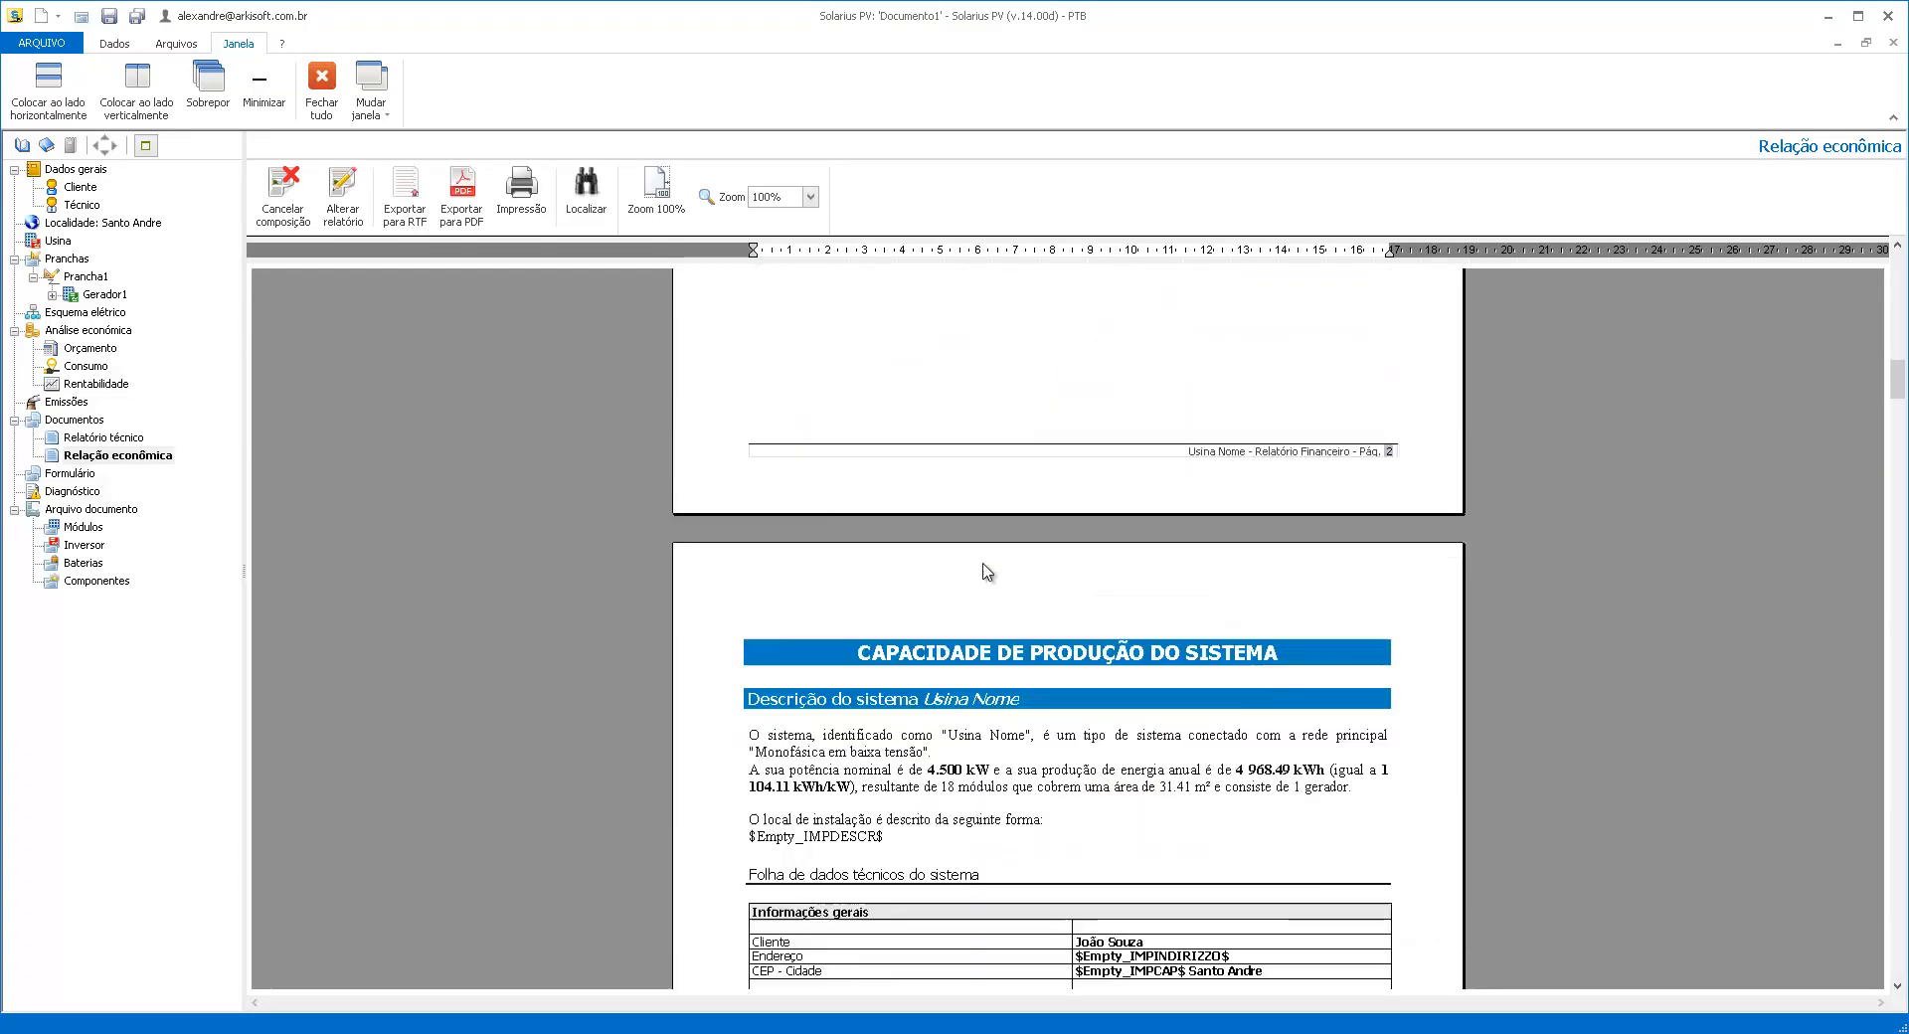
scroll(987, 572, "down", 8)
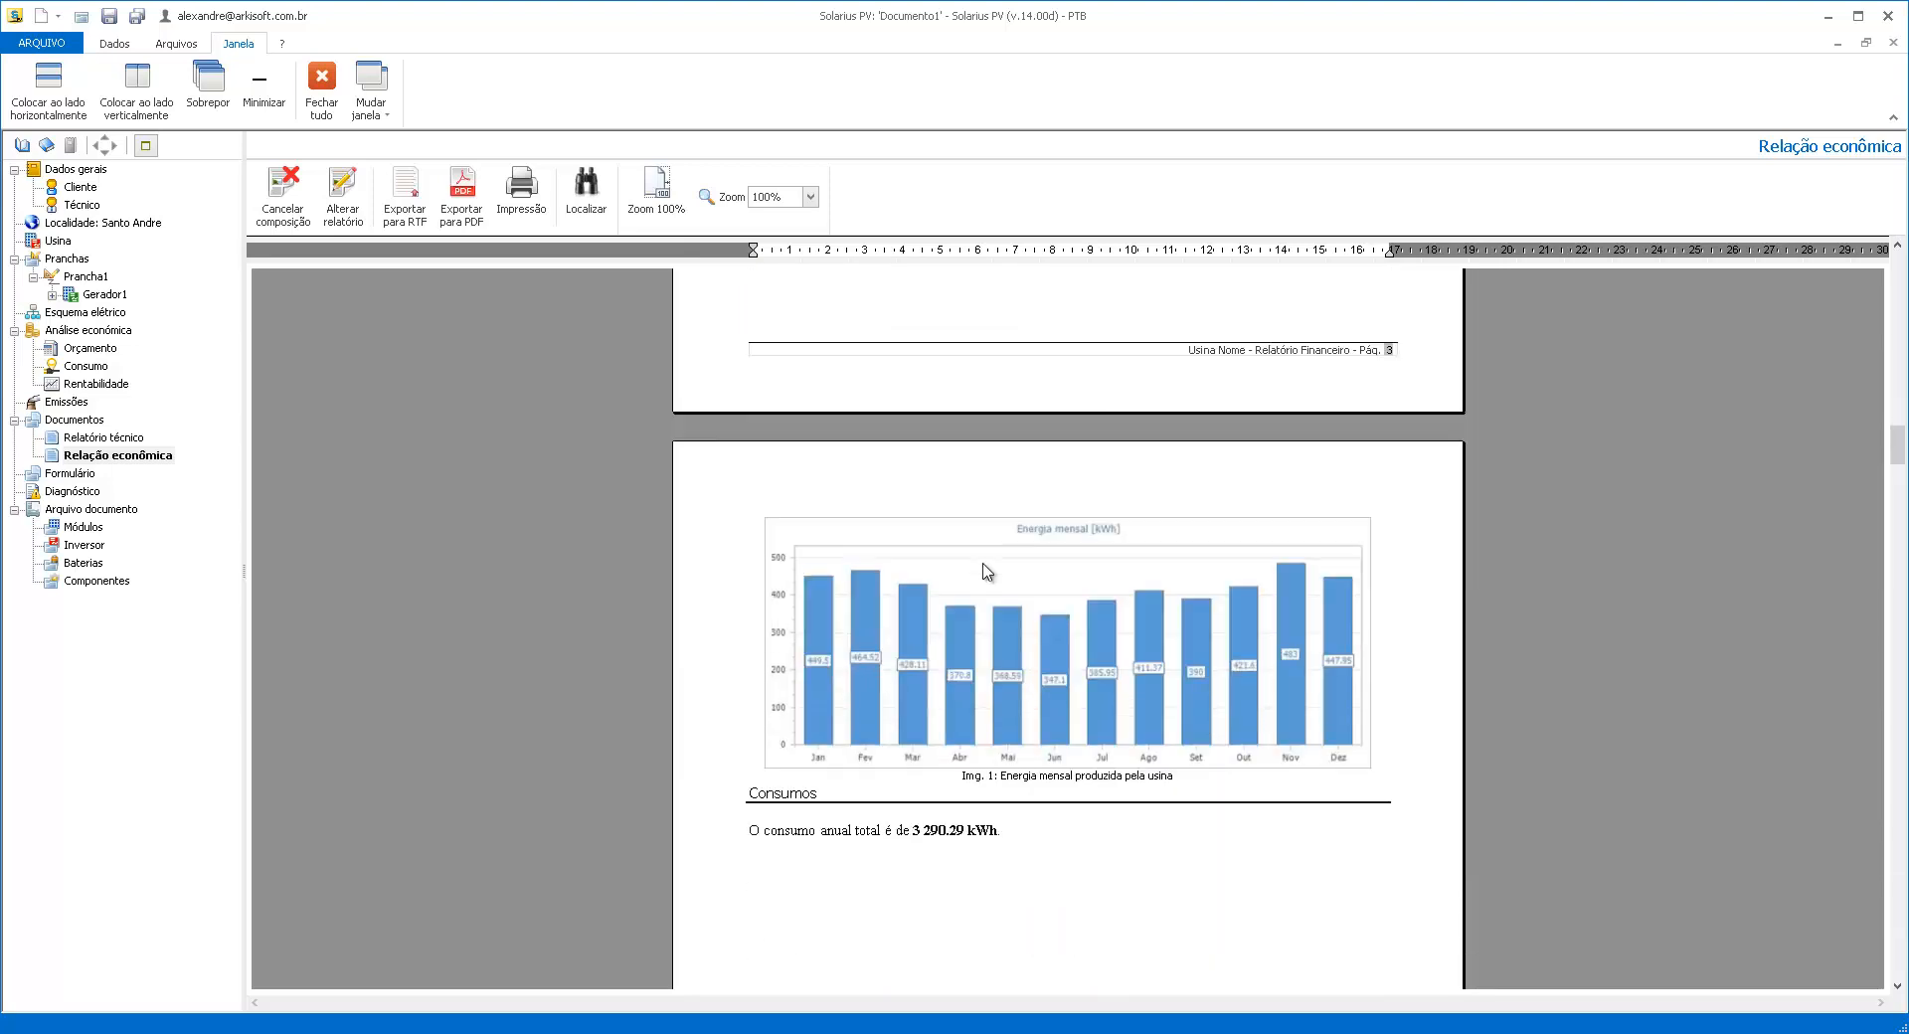
scroll(987, 572, "down", 4)
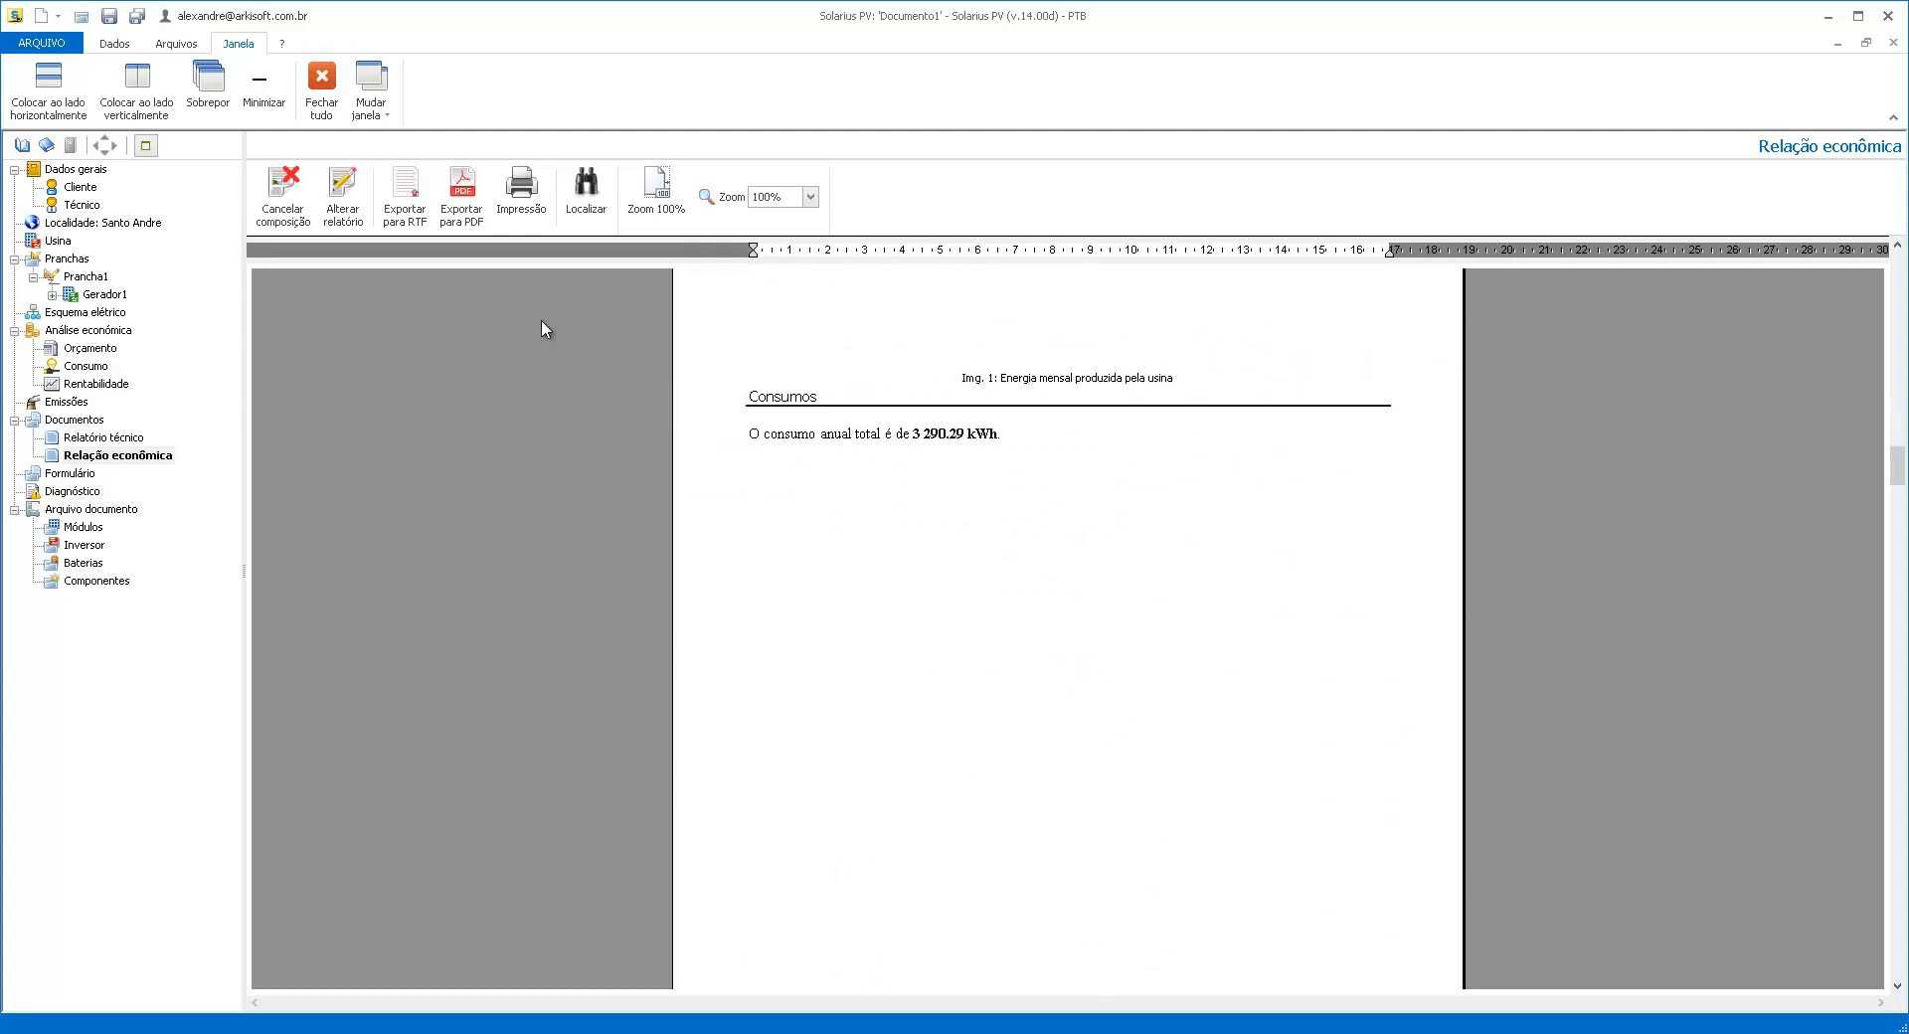
Check the project diagnostics, and examine the cable sections in the electrical scheme's cable summary
left_click(70, 494)
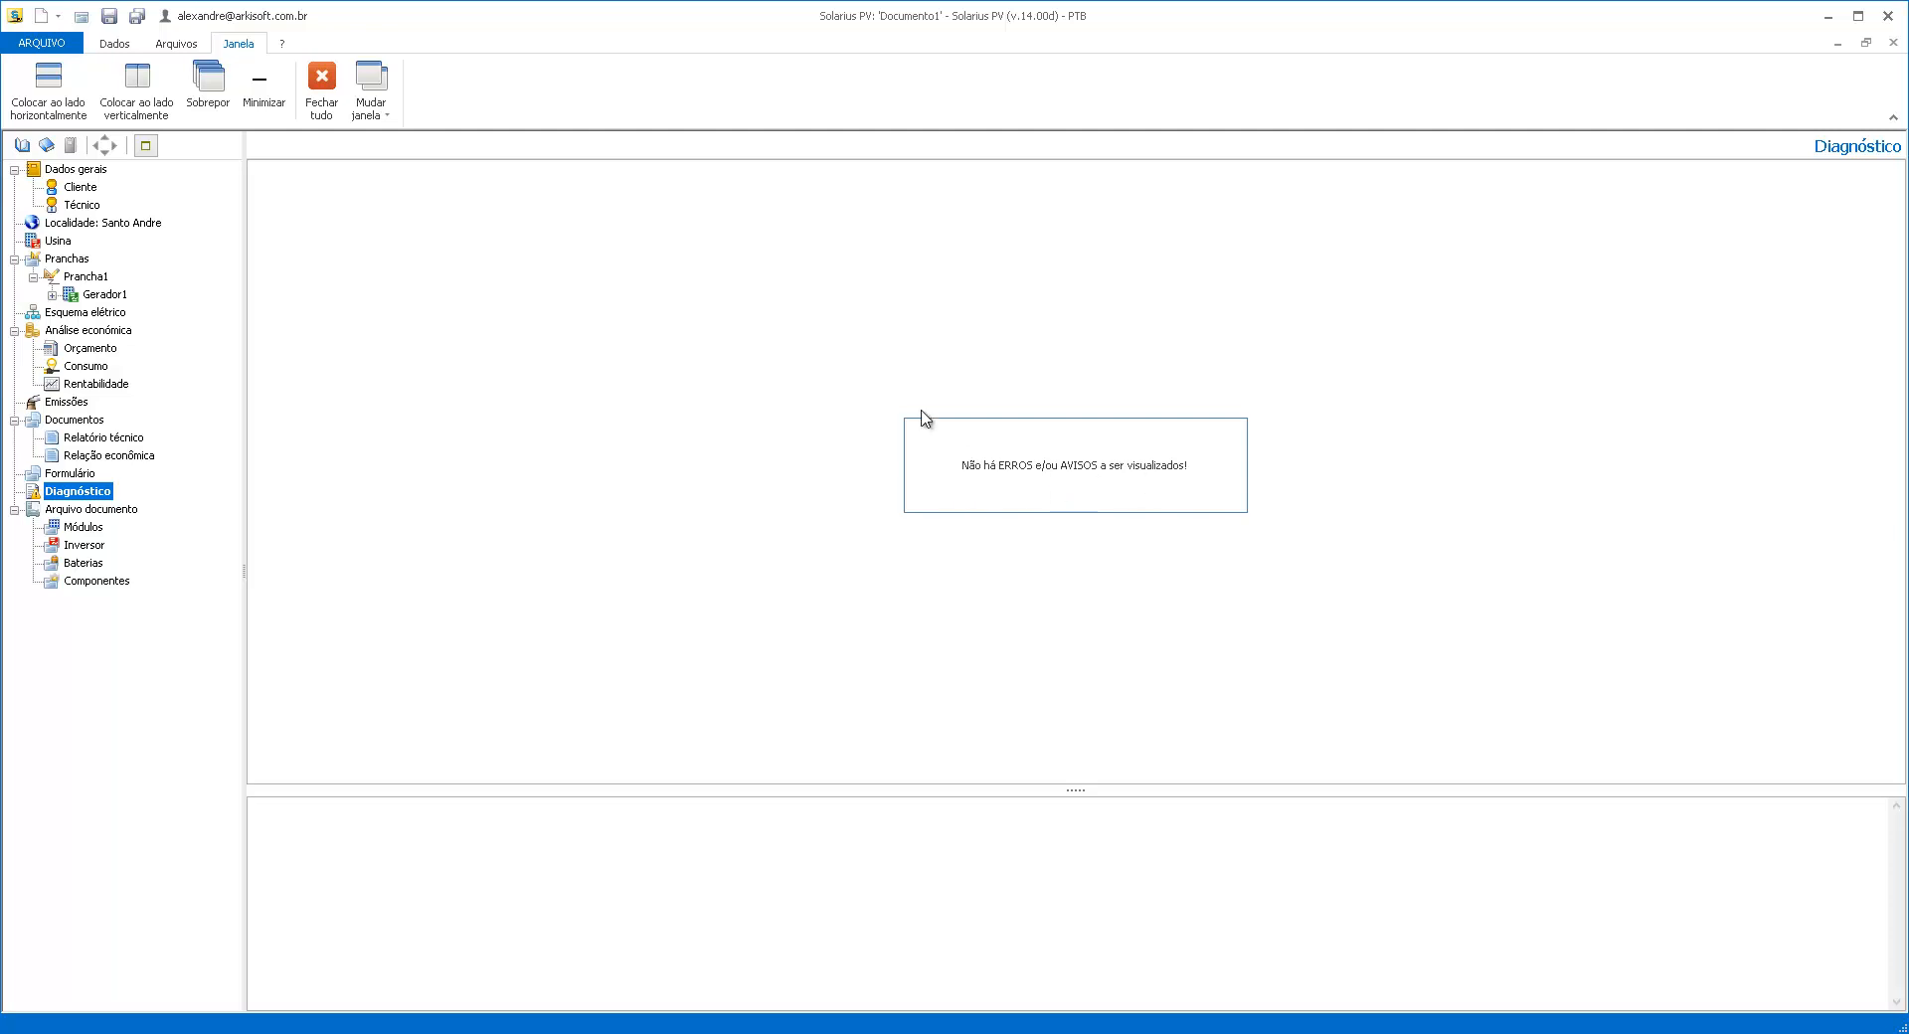
left_click(99, 312)
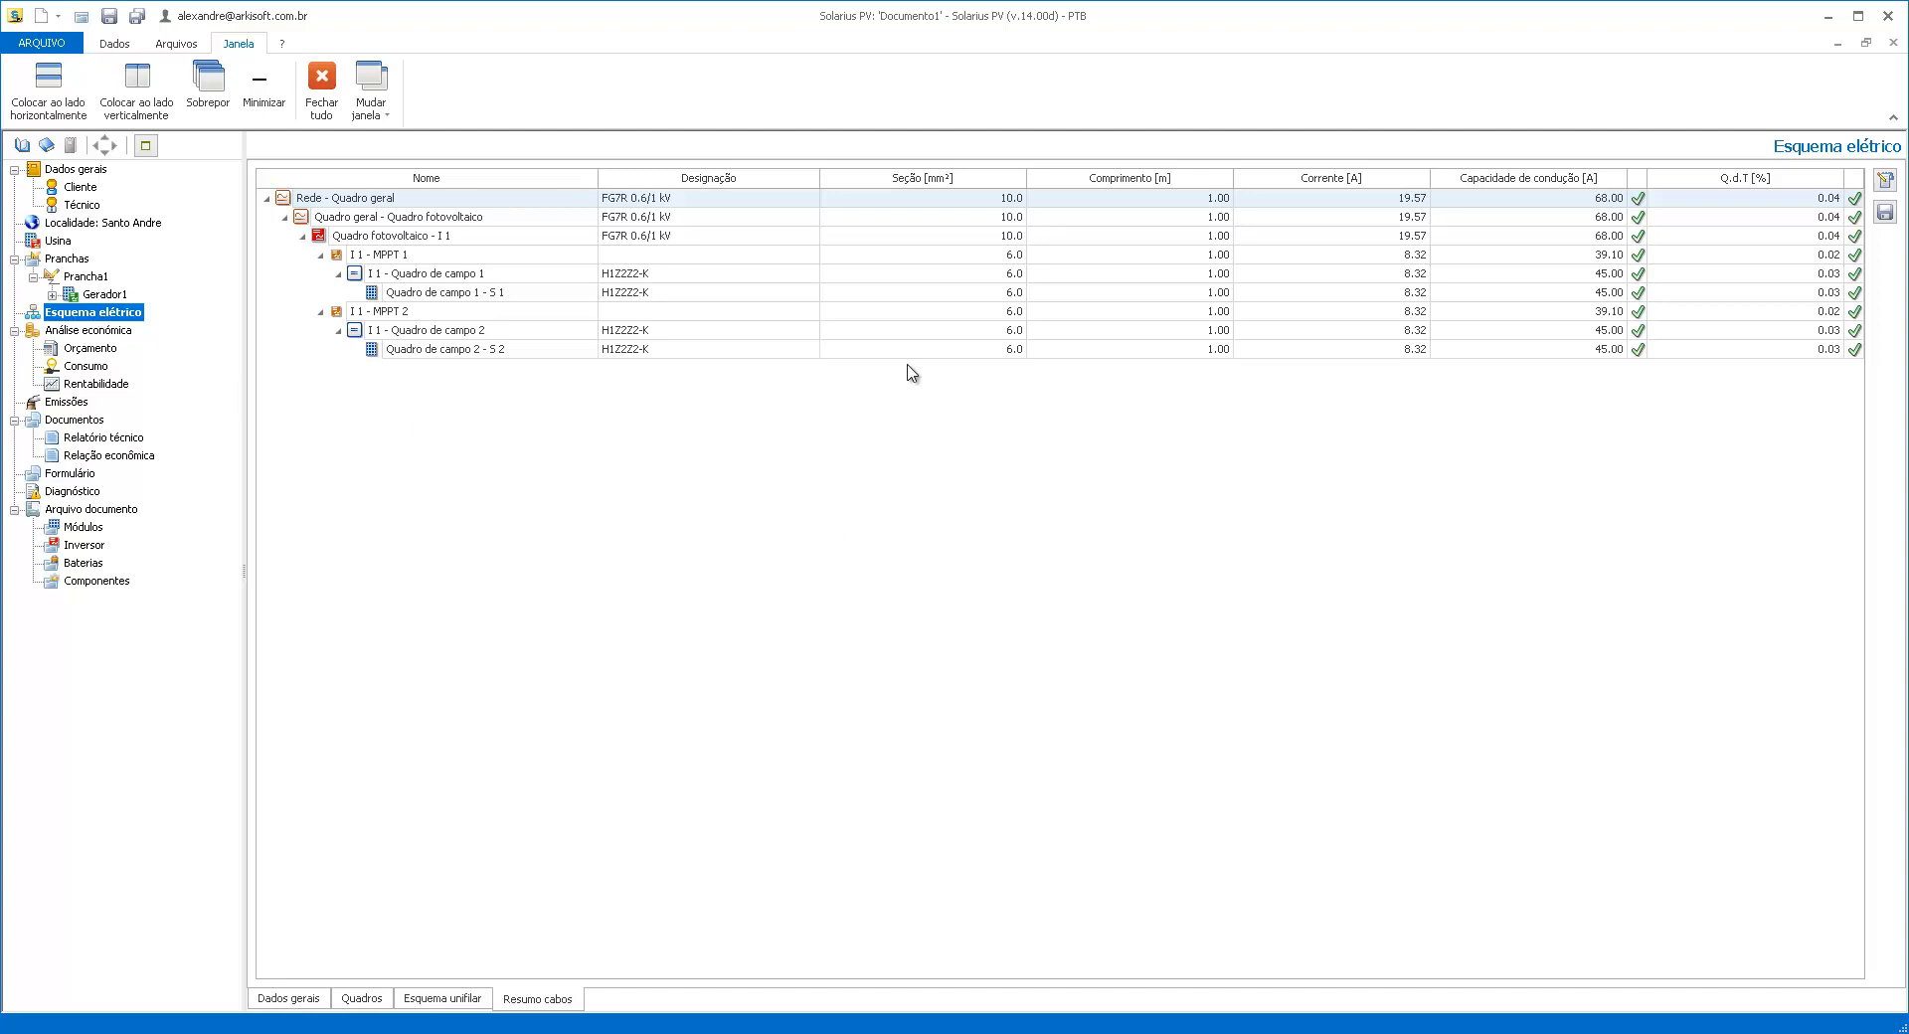
left_click(979, 201)
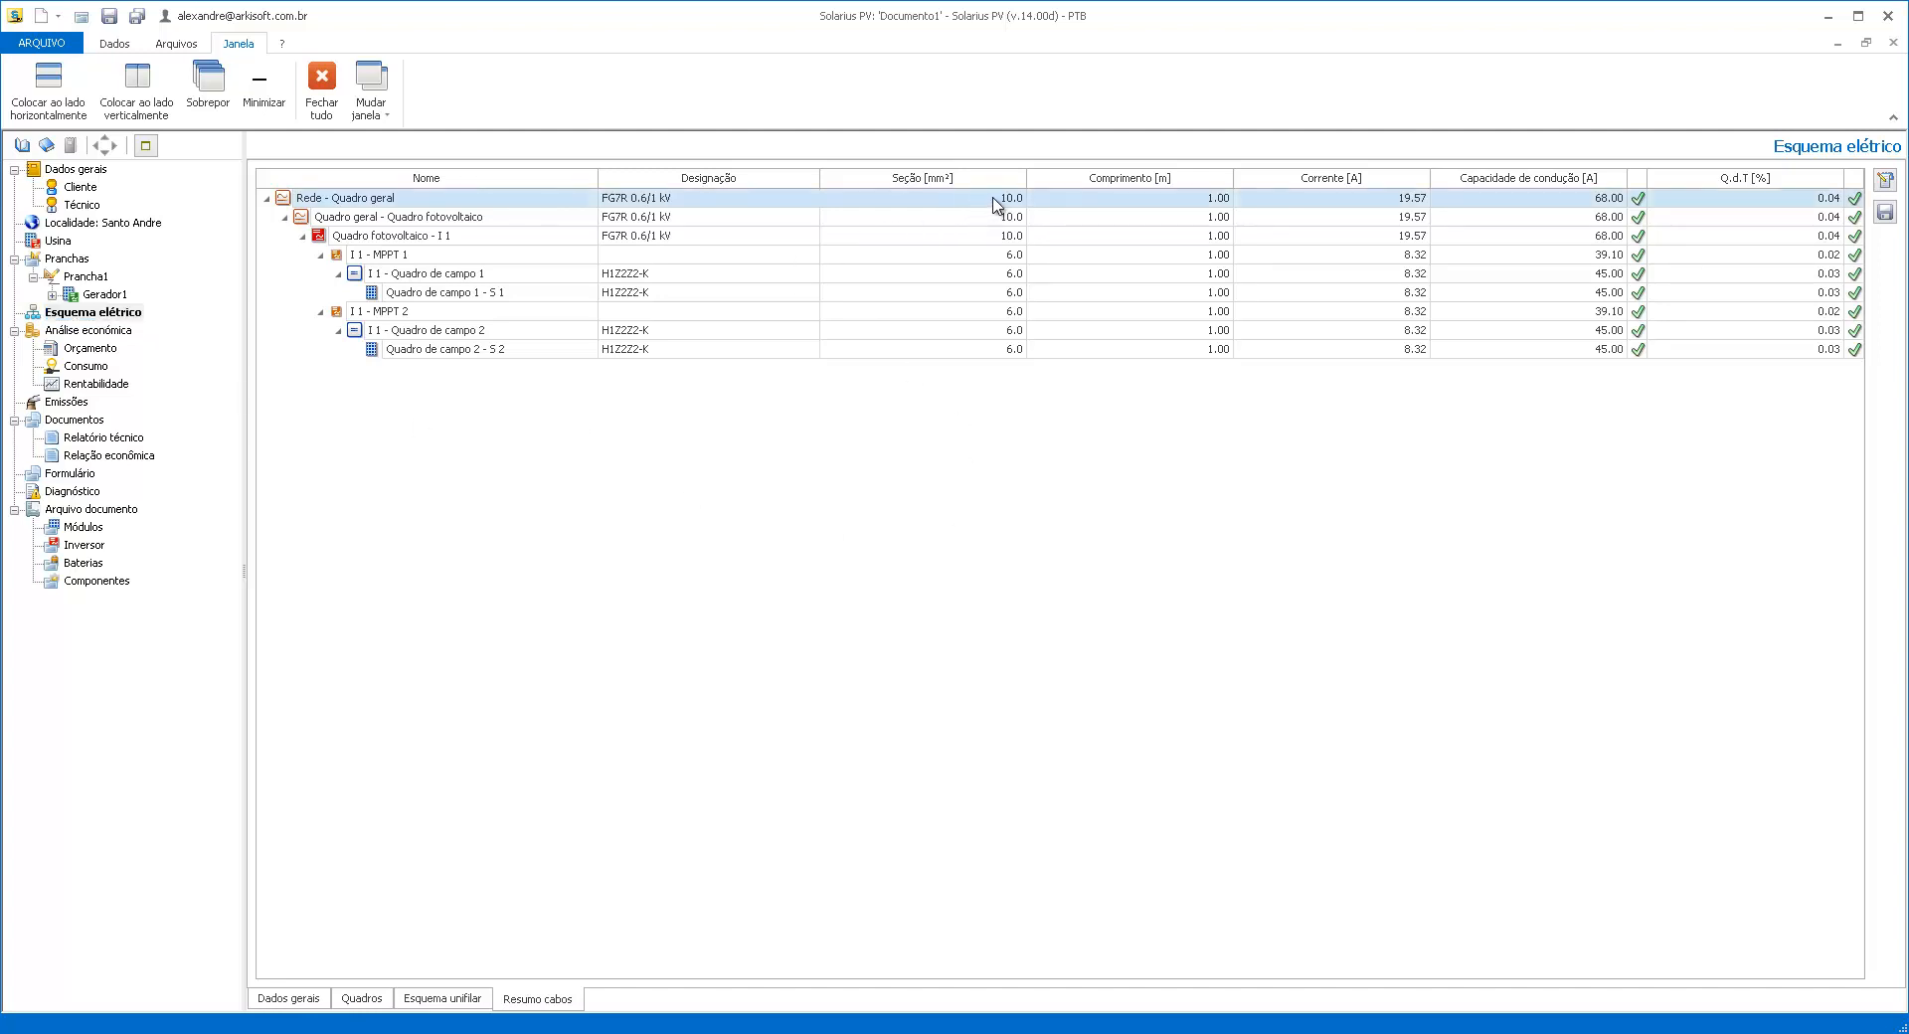
double_click(993, 199)
double_click(994, 199)
left_click(1010, 256)
left_click(1012, 239)
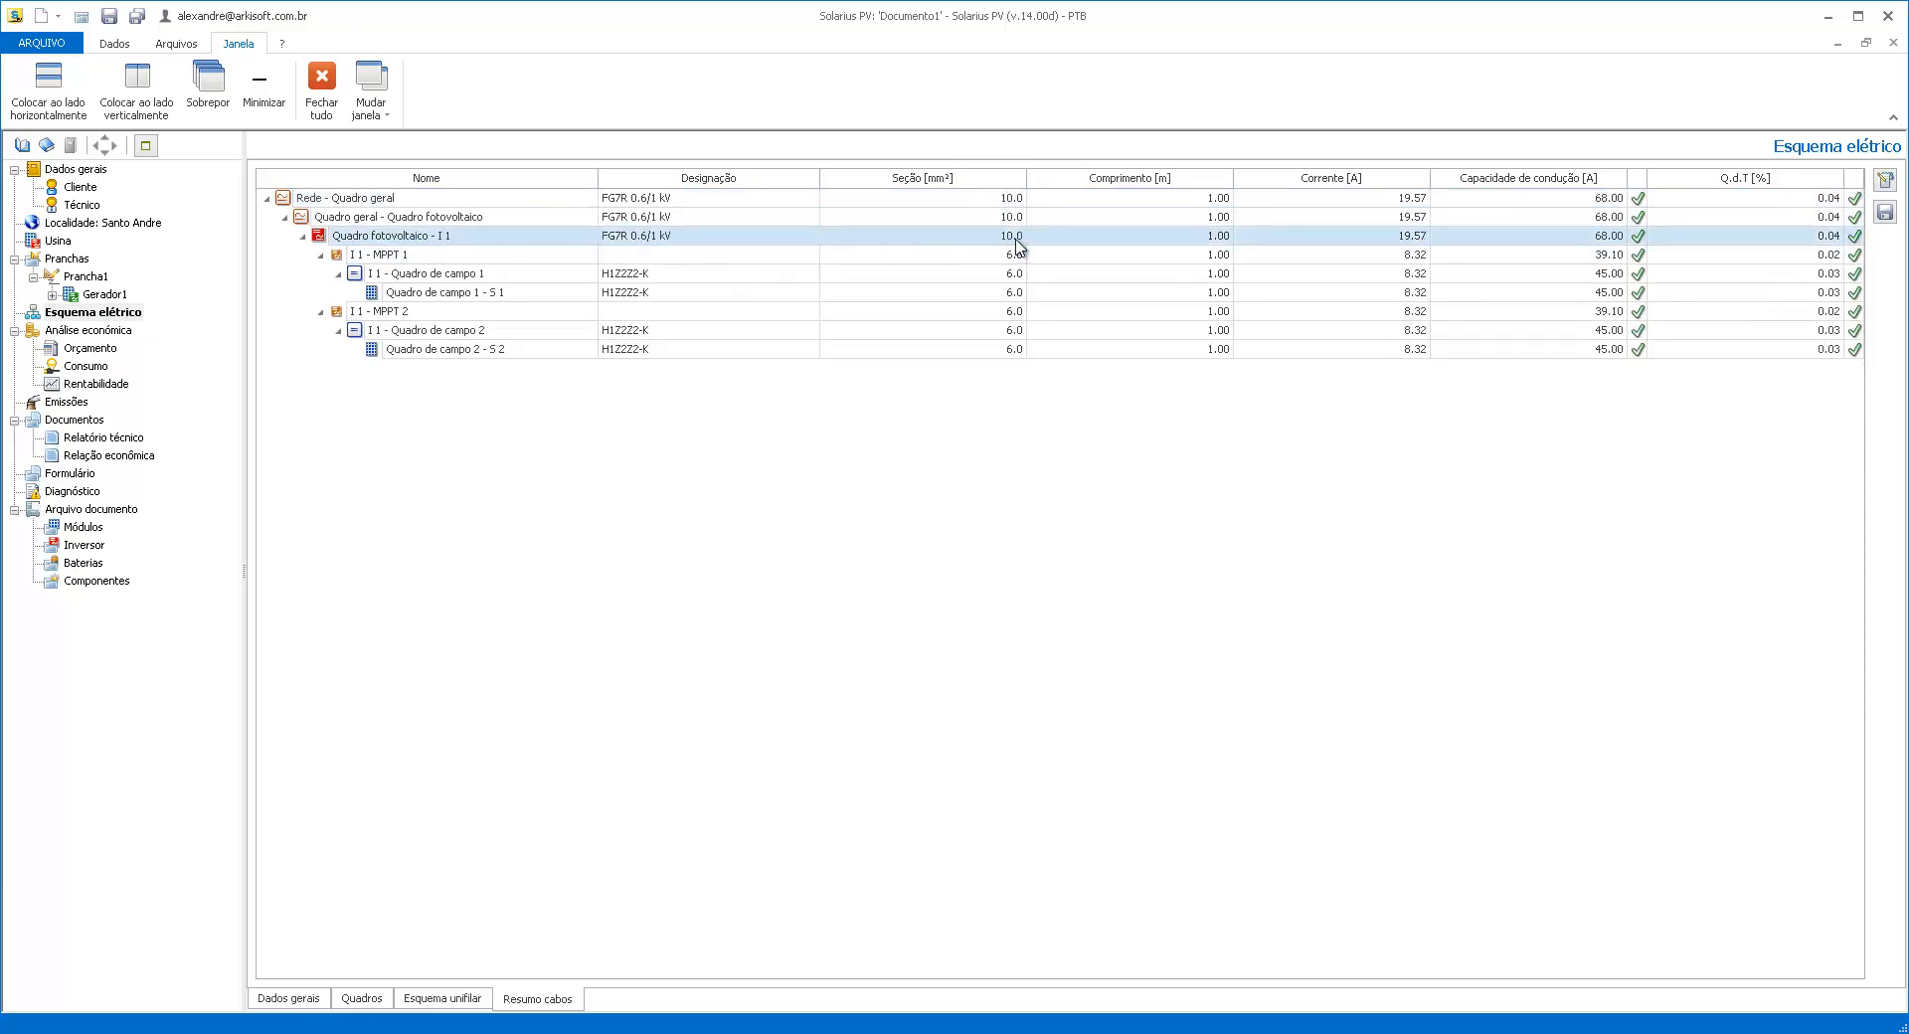
Open the Quadro geral cable data, inspect its section and length, and check the diagnostics again
left_click(1886, 185)
left_click(1885, 181)
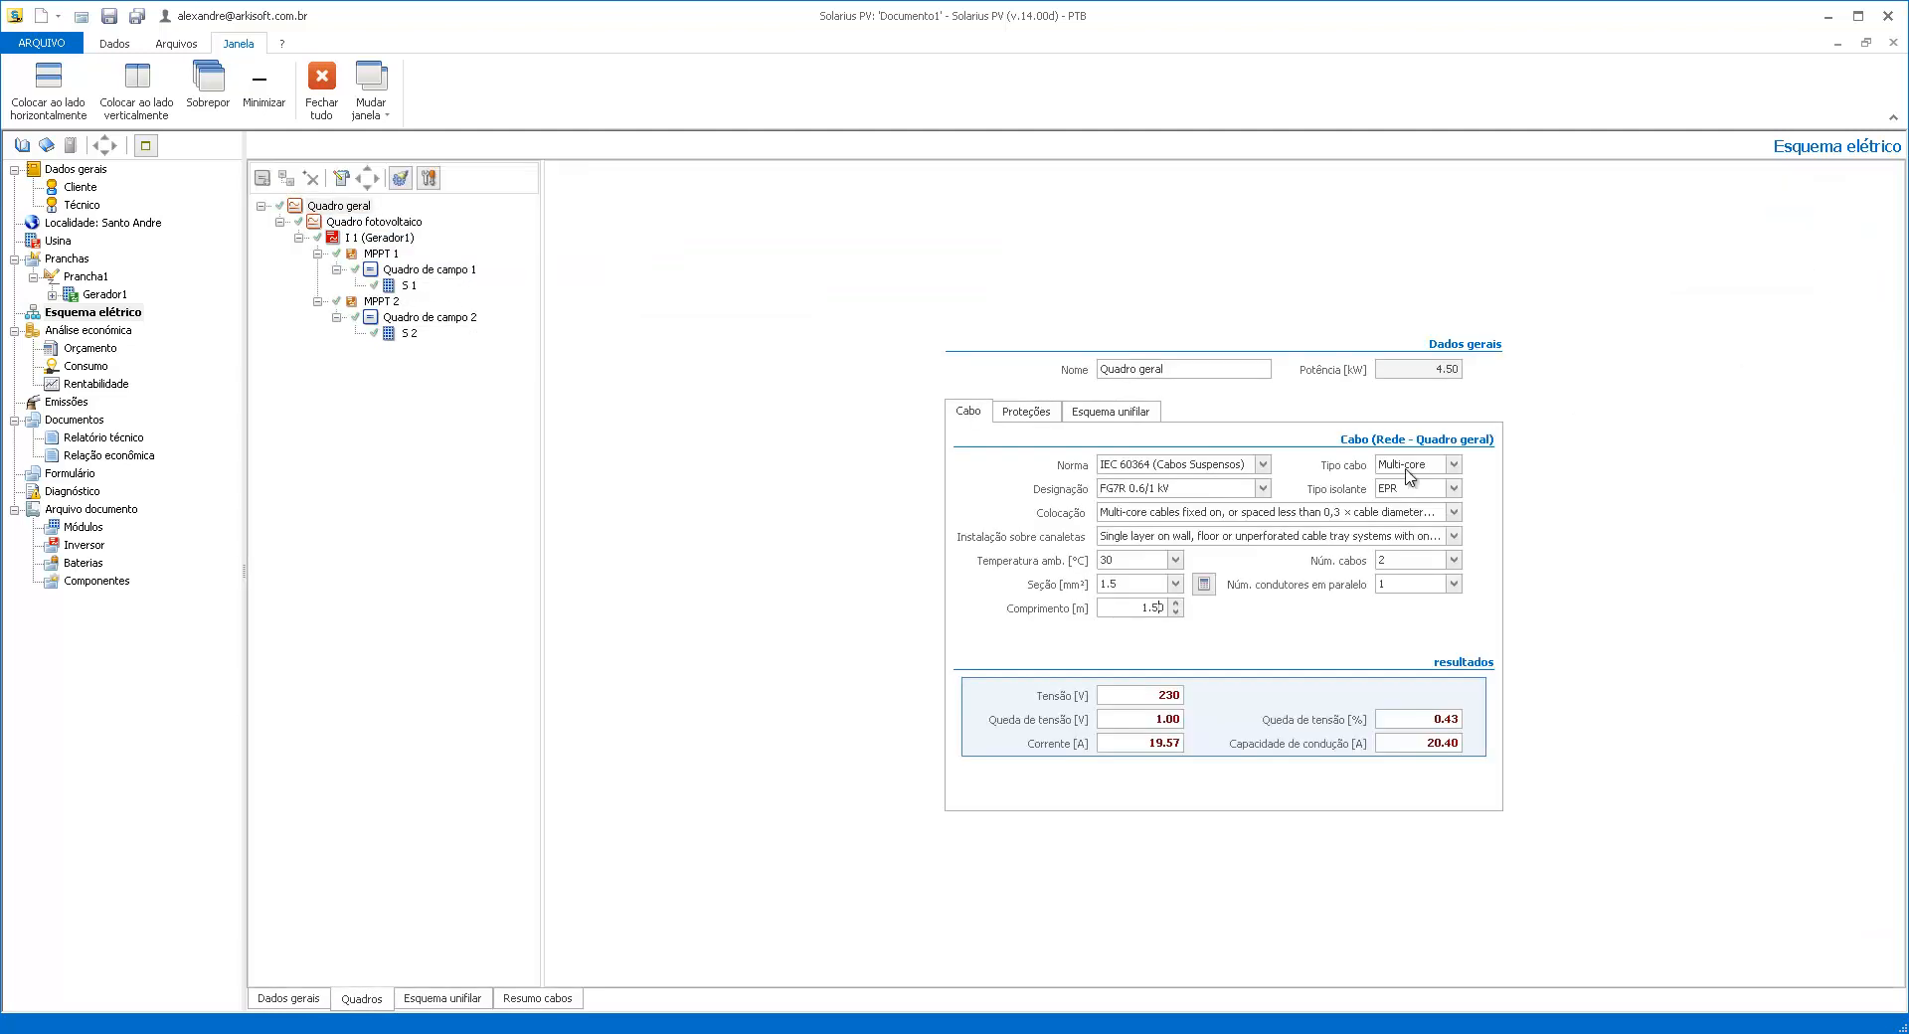
left_click(1133, 588)
left_click(1137, 587)
left_click(1151, 609)
left_click_drag(1135, 608, 1167, 609)
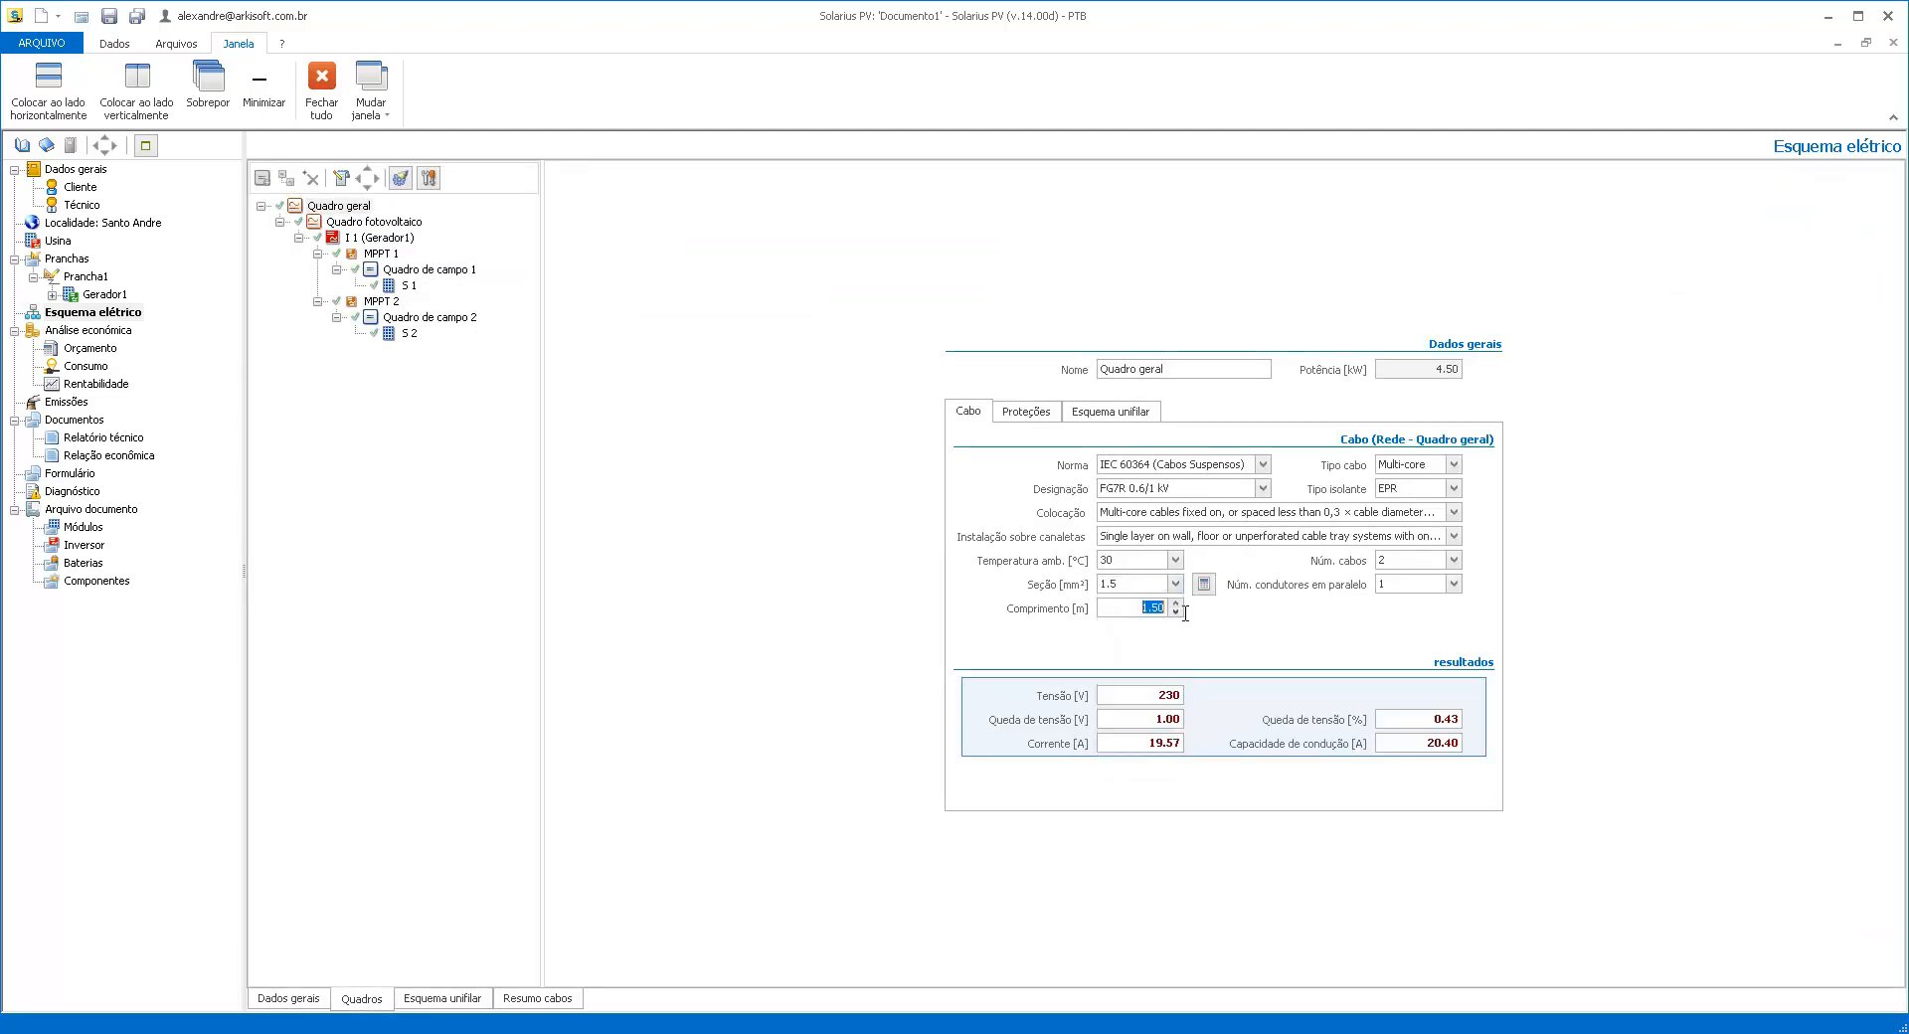
left_click(79, 493)
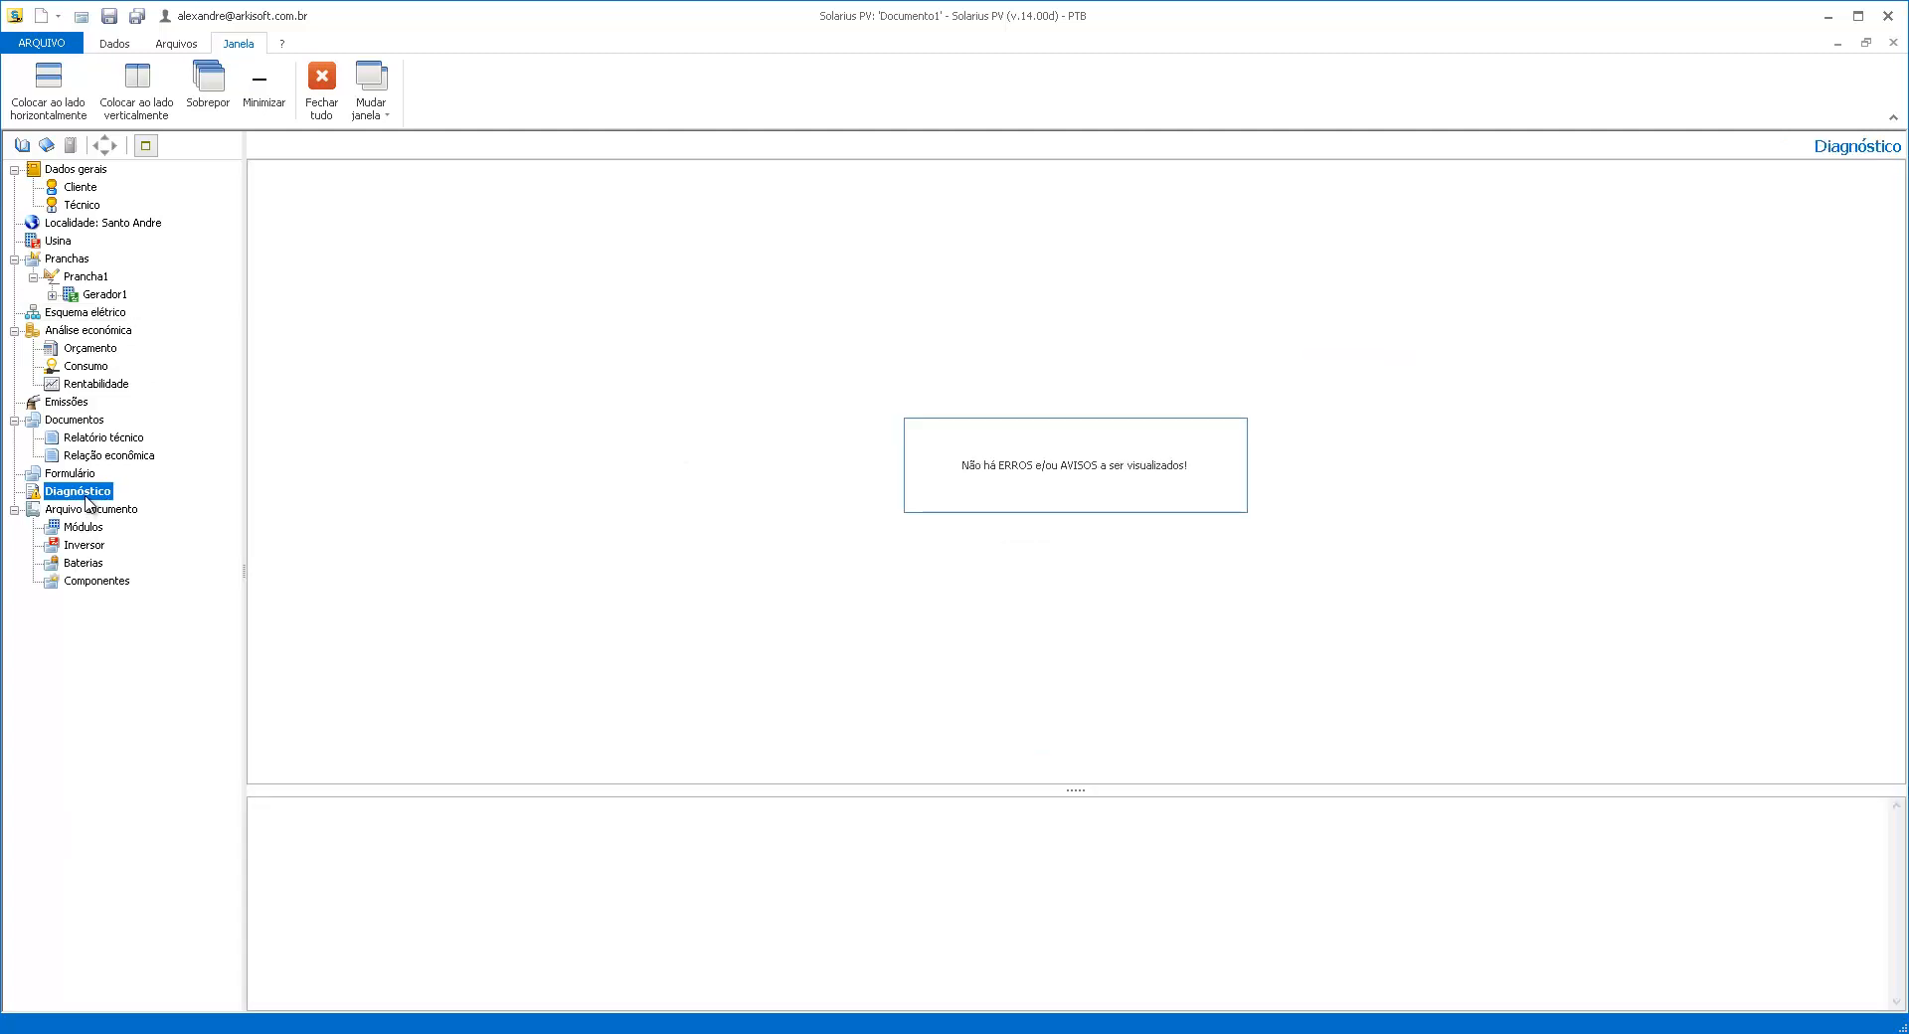
Calculate the minimum cable section for Quadro geral in the electrical scheme, accept it, and open the MPPT 1 data
left_click(100, 295)
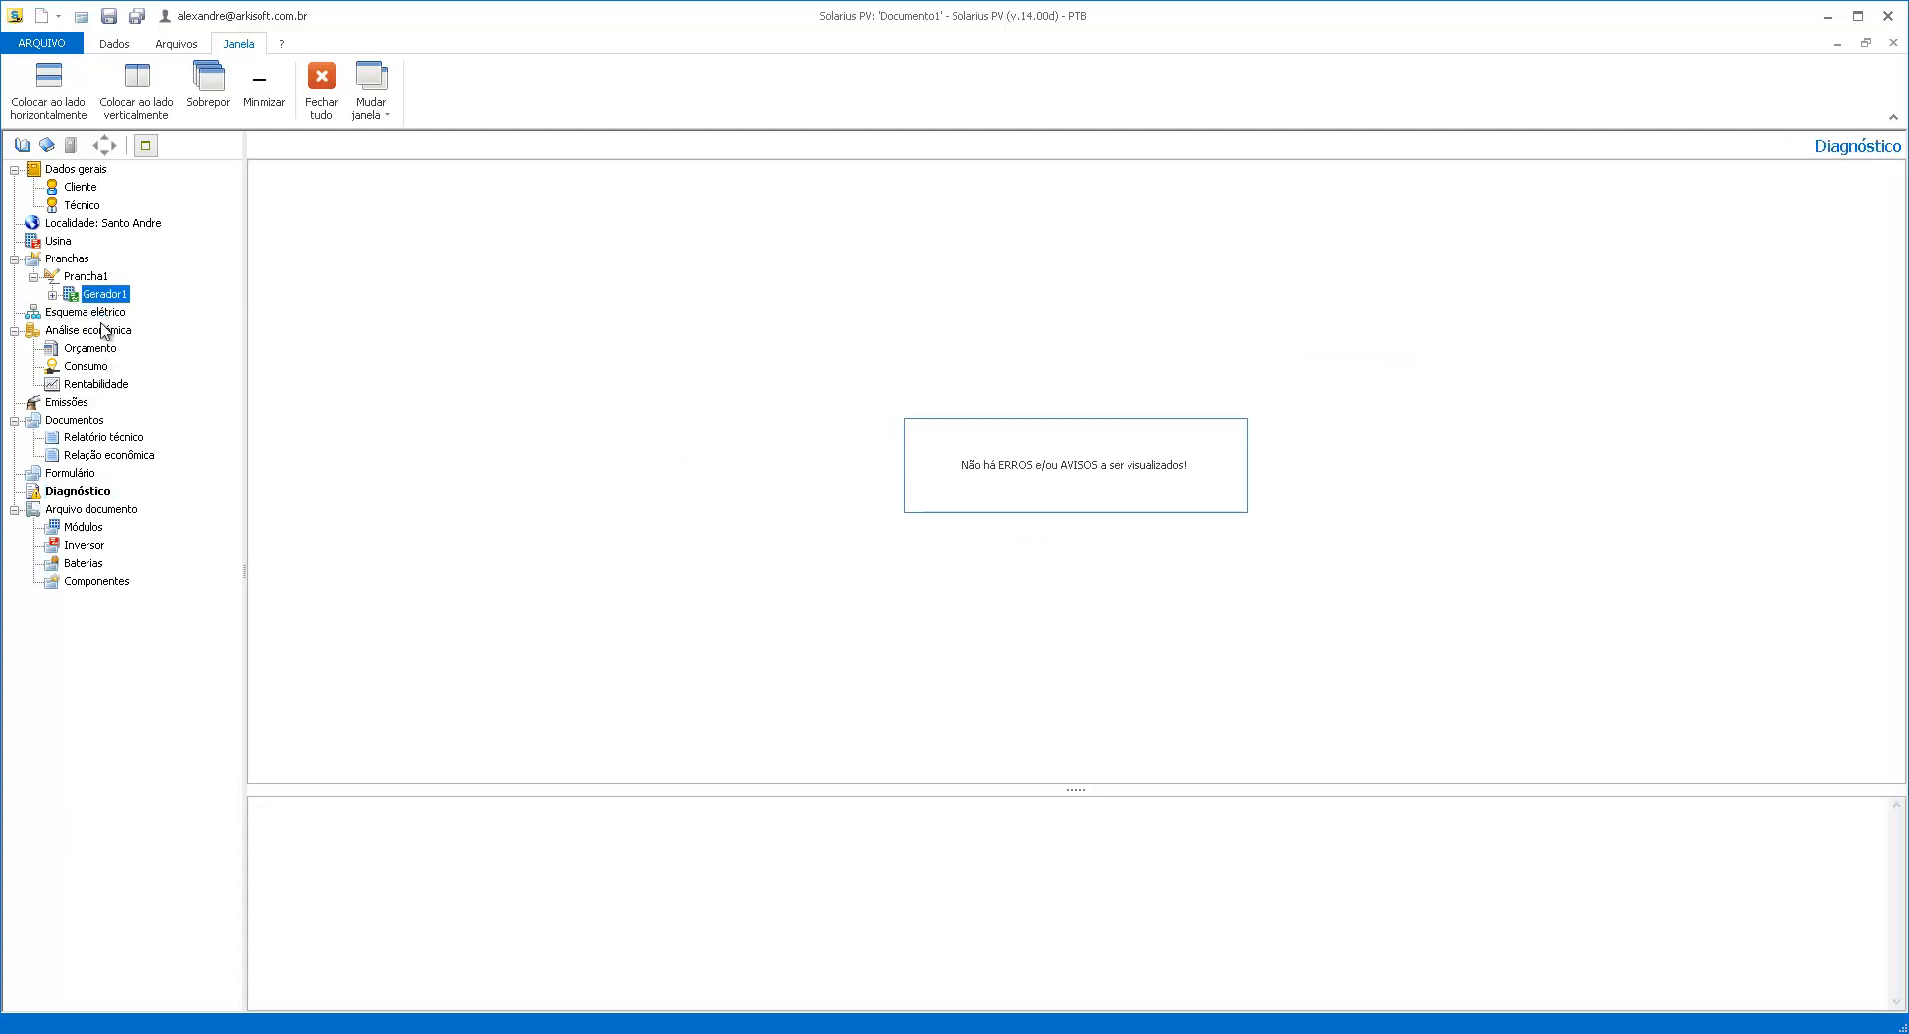
left_click(94, 312)
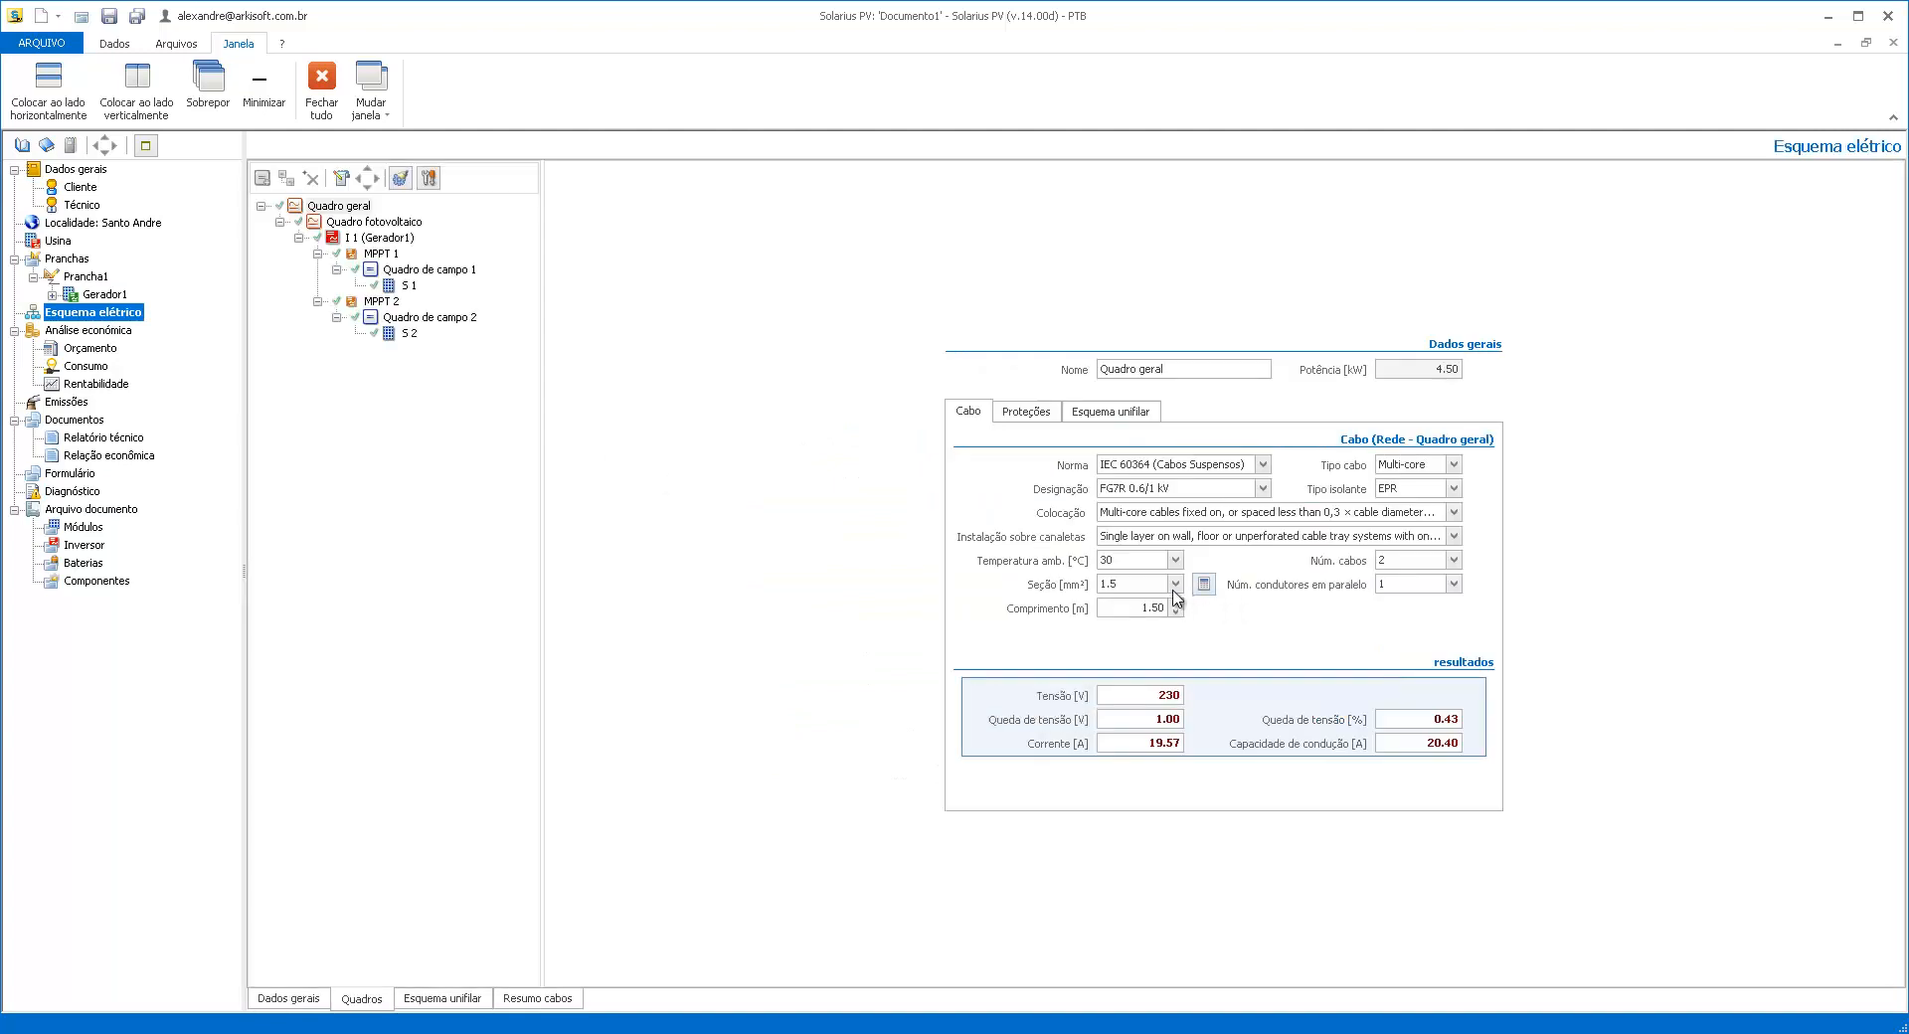
left_click(1204, 583)
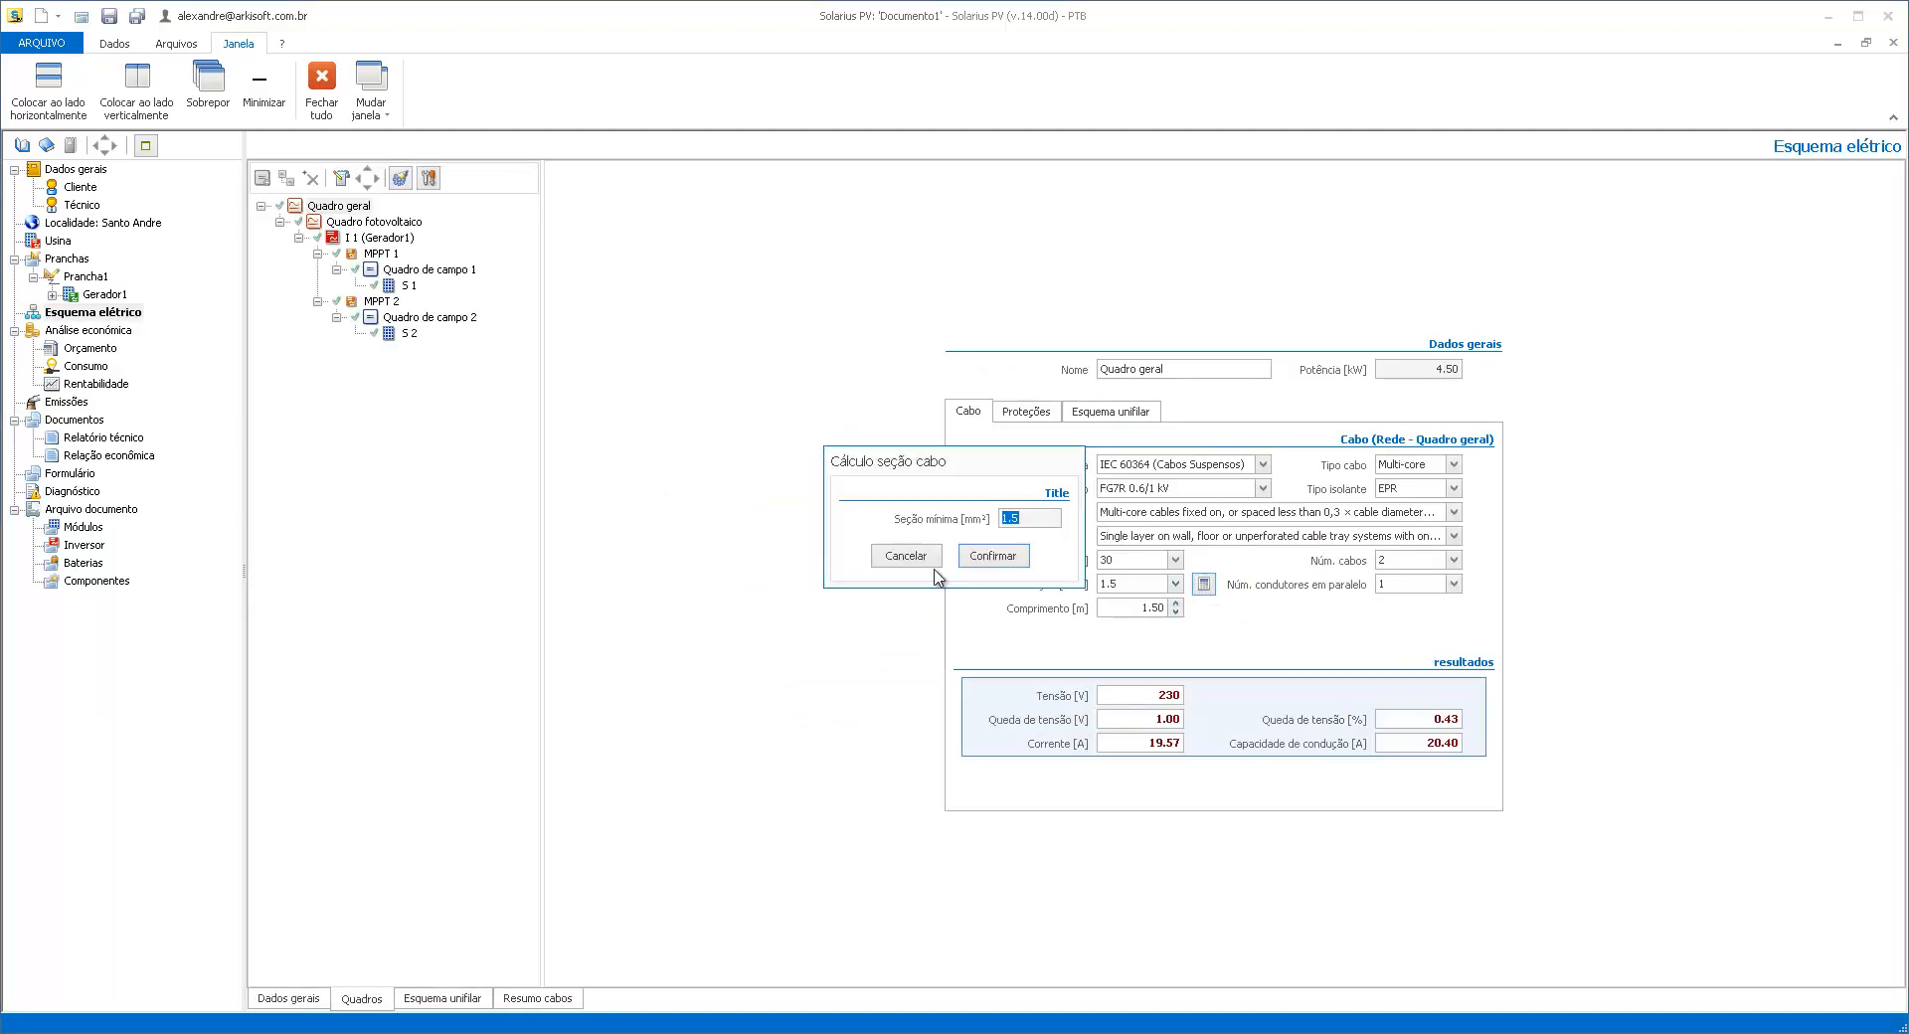
left_click(984, 565)
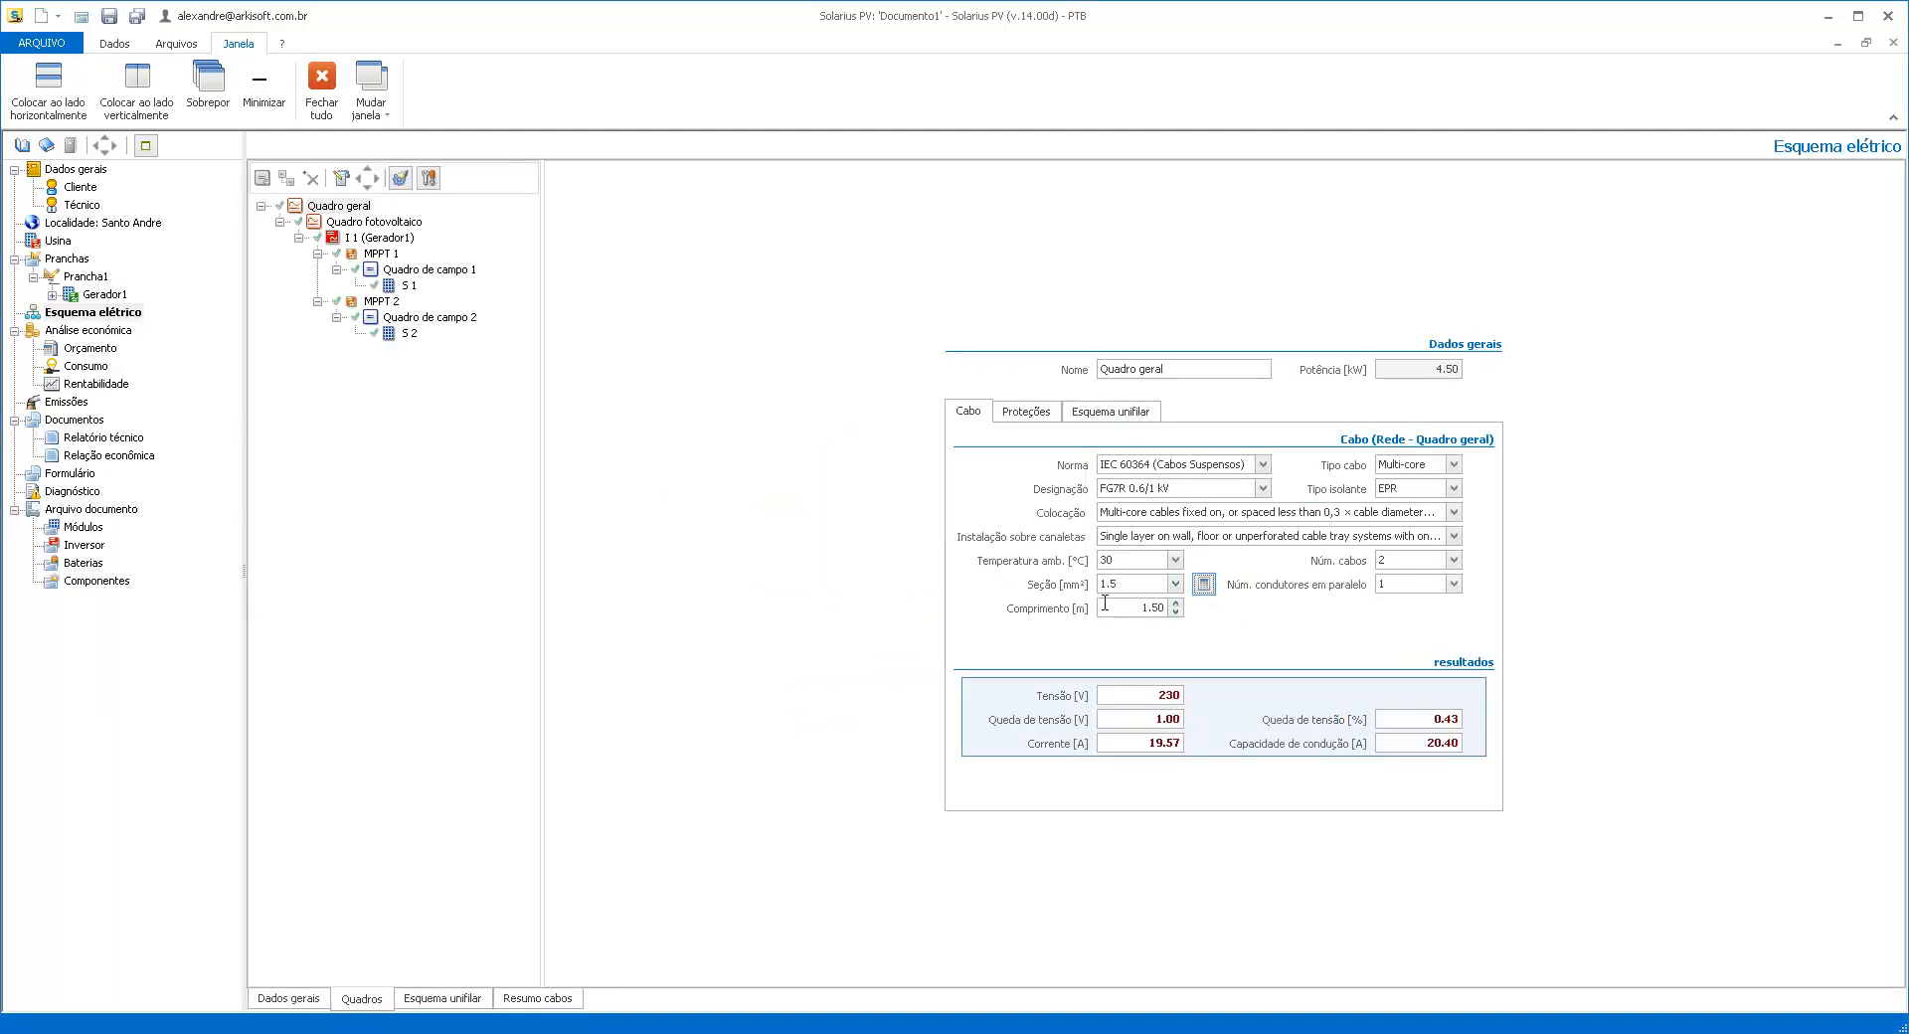
left_click(384, 253)
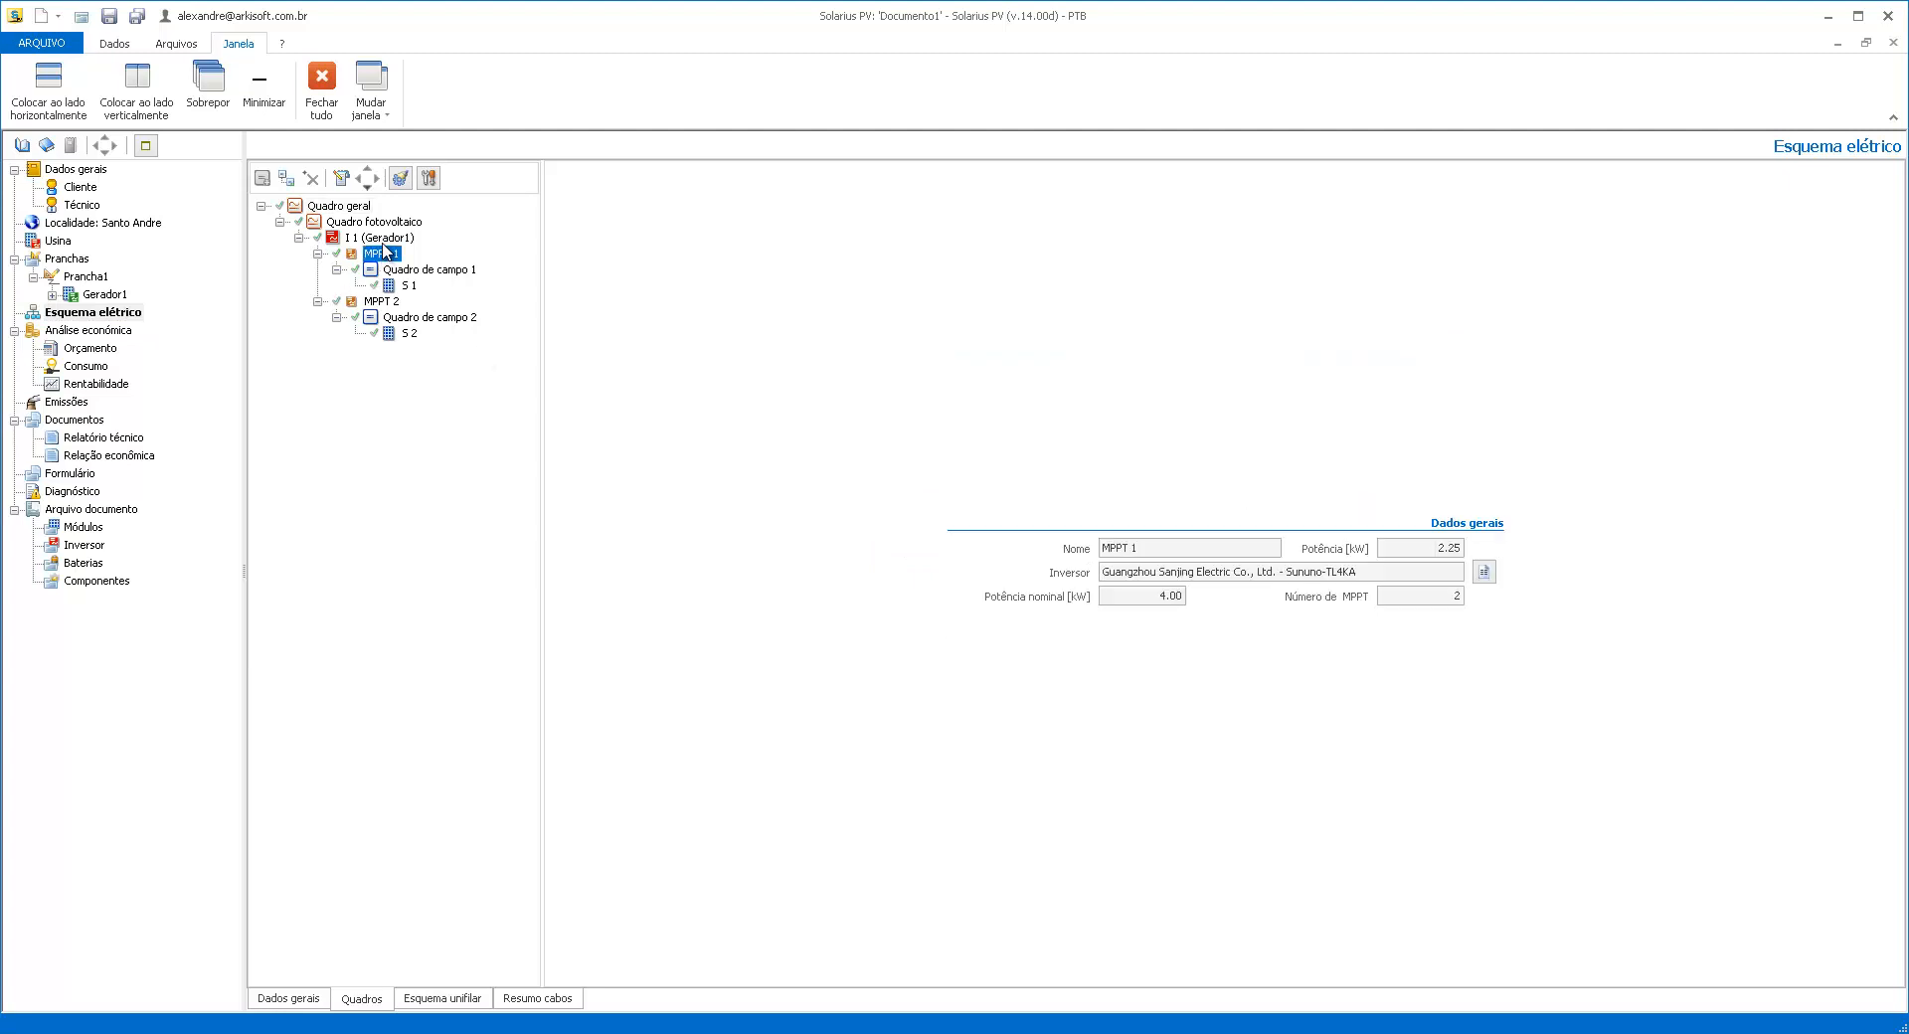
Set the I 1 (Gerador1) cable to a 1.5 mm² section and a length of 100 m
left_click(379, 237)
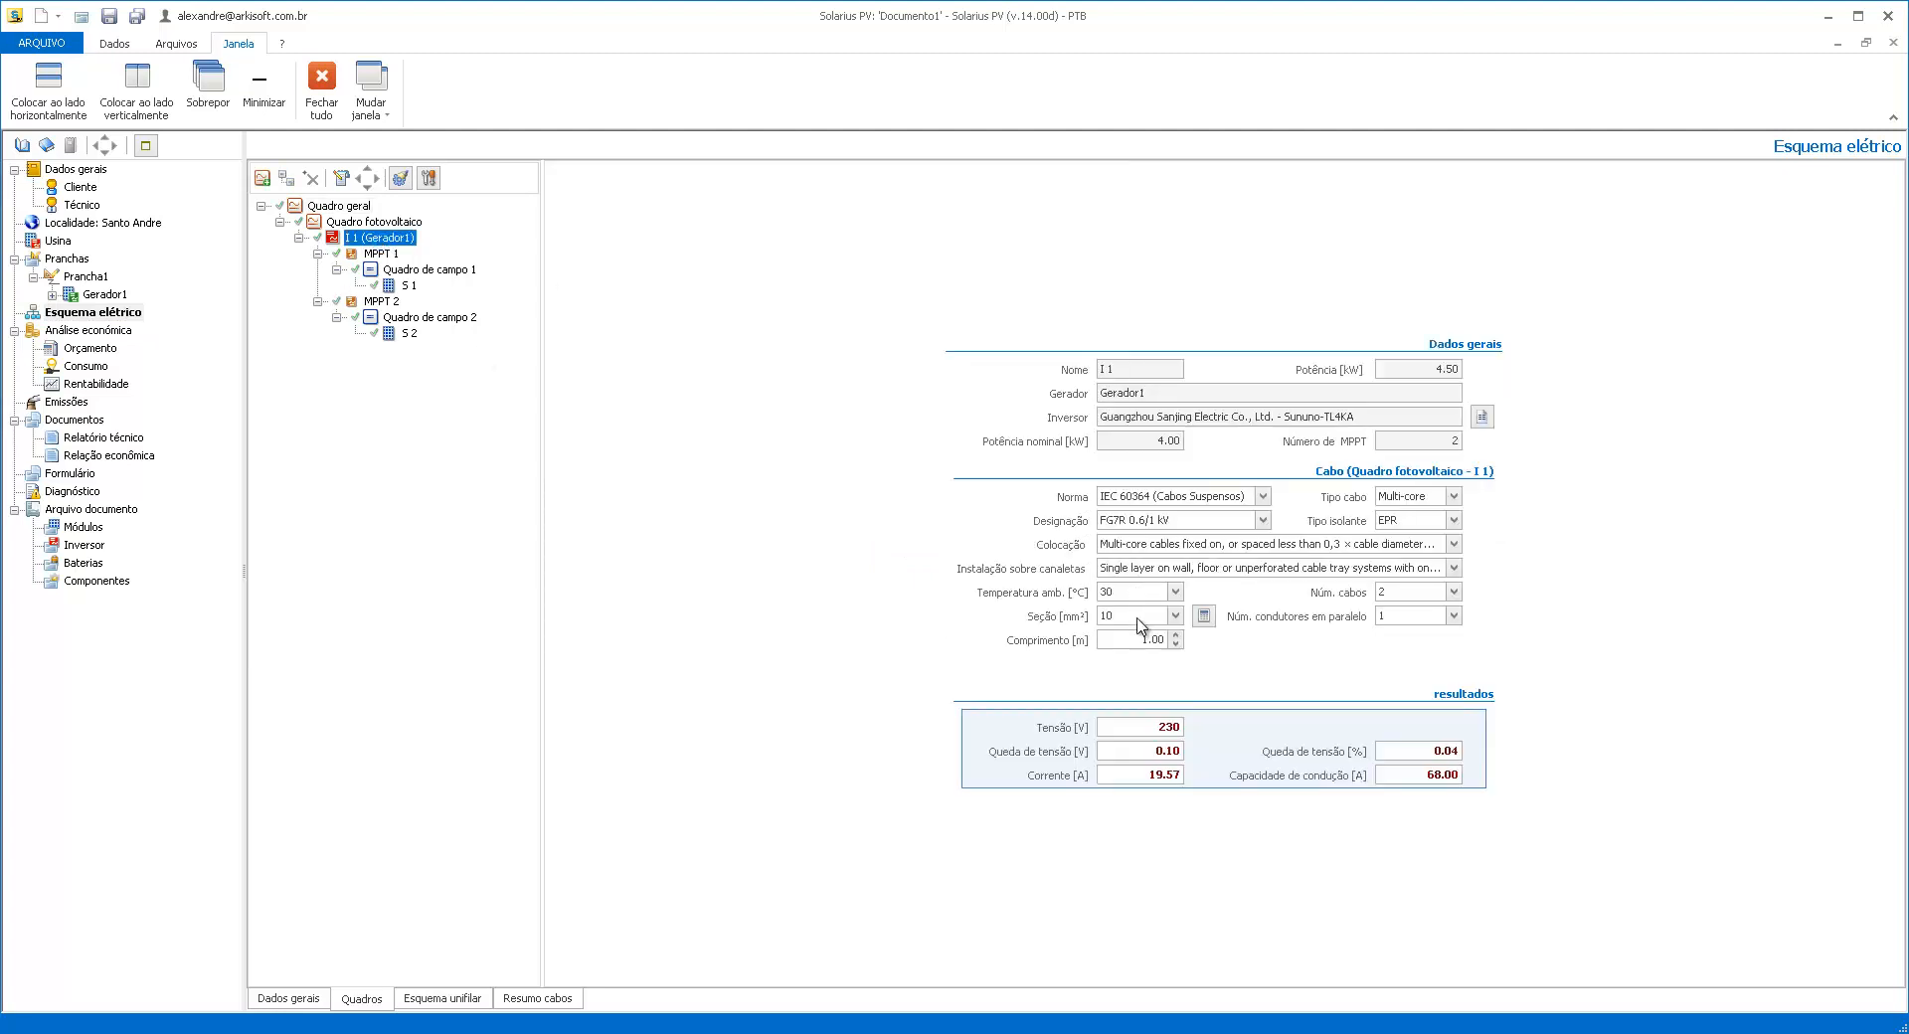
left_click(1139, 625)
left_click(1133, 645)
left_click(1133, 641)
type("100")
Go from the diagnostics' voltage-drop error to the I 1 cable, and apply its calculated minimum section
left_click(71, 493)
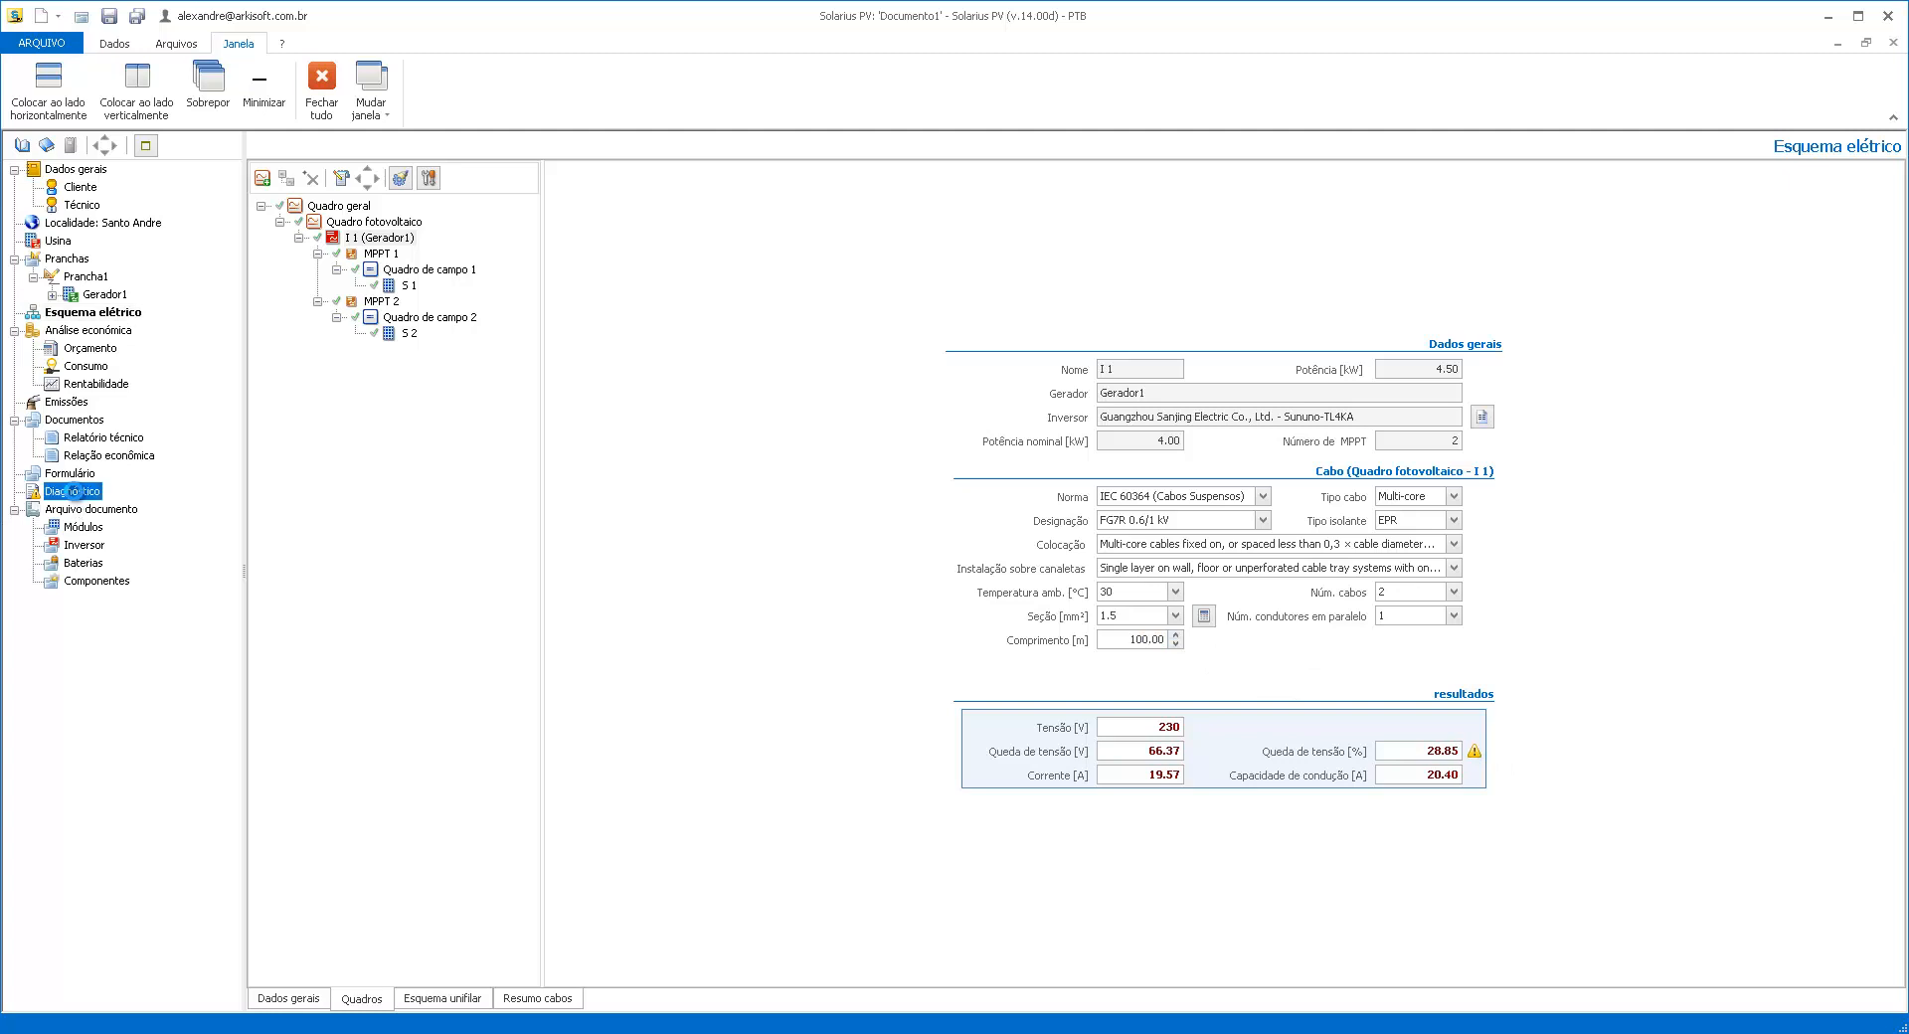
left_click(354, 205)
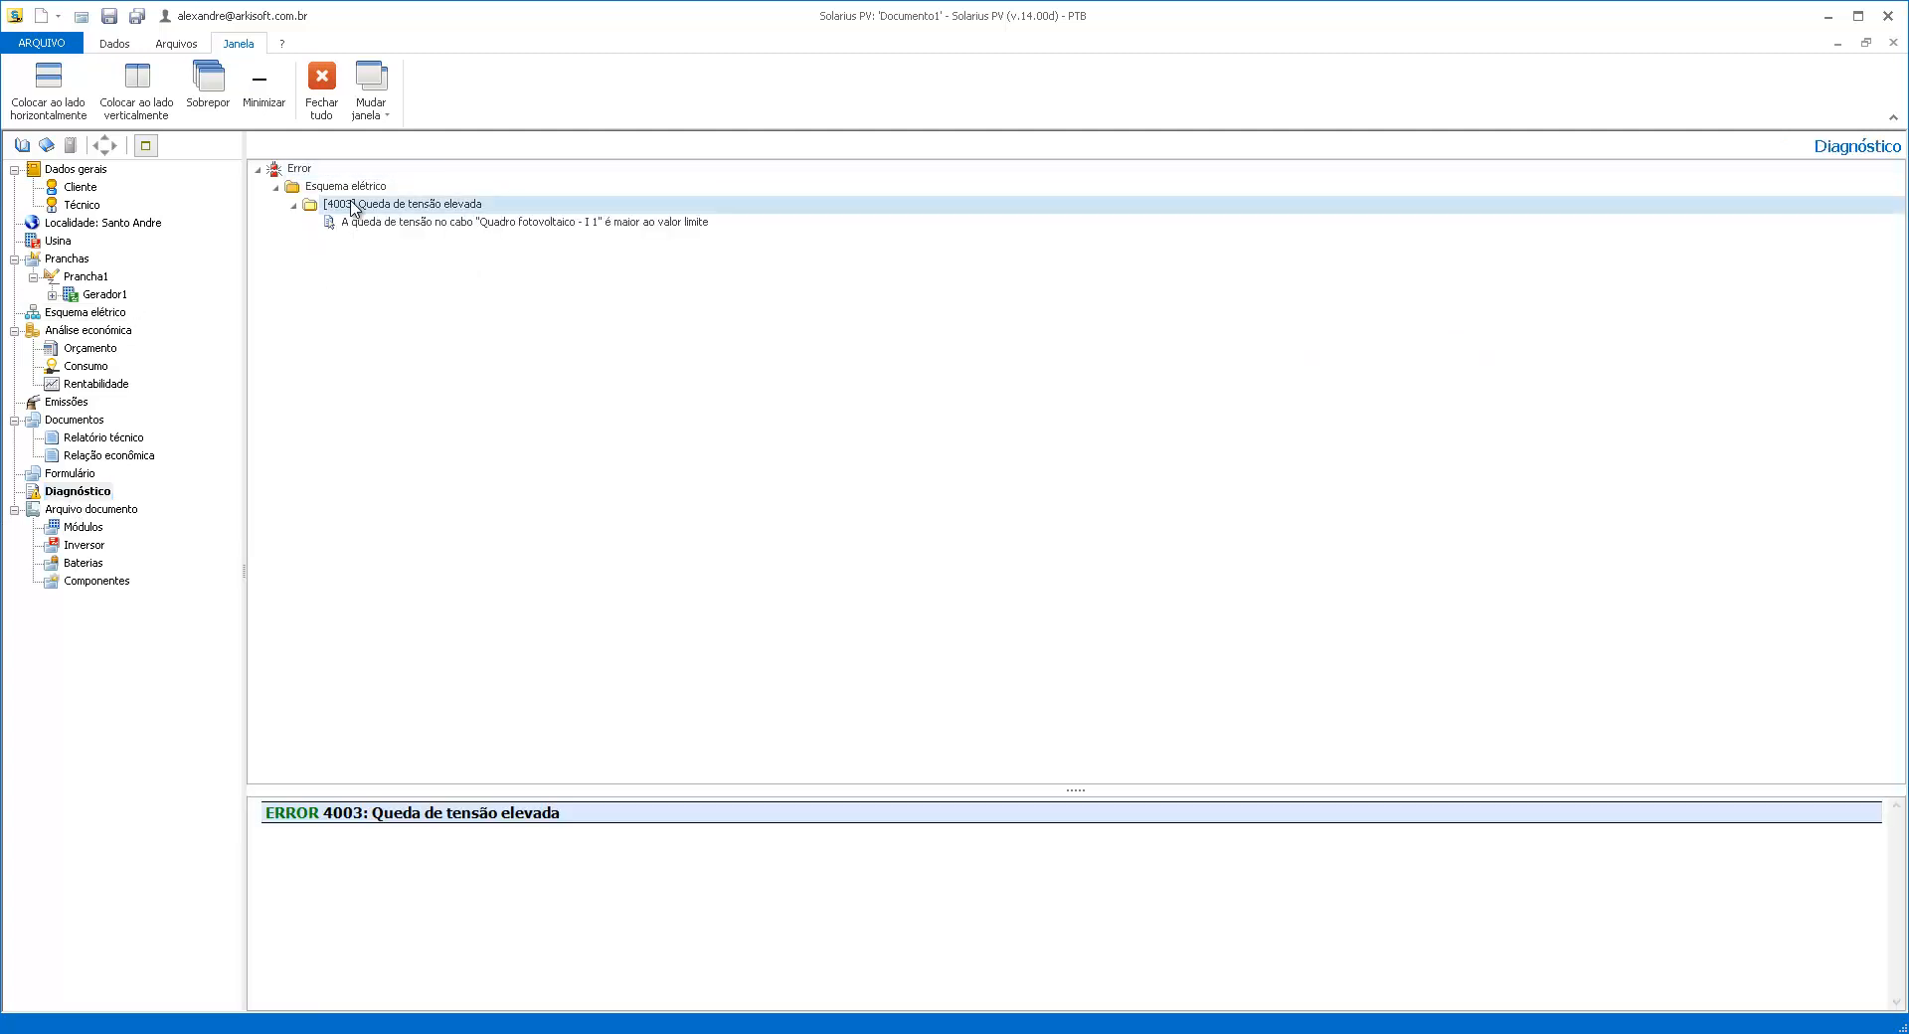
left_click(440, 224)
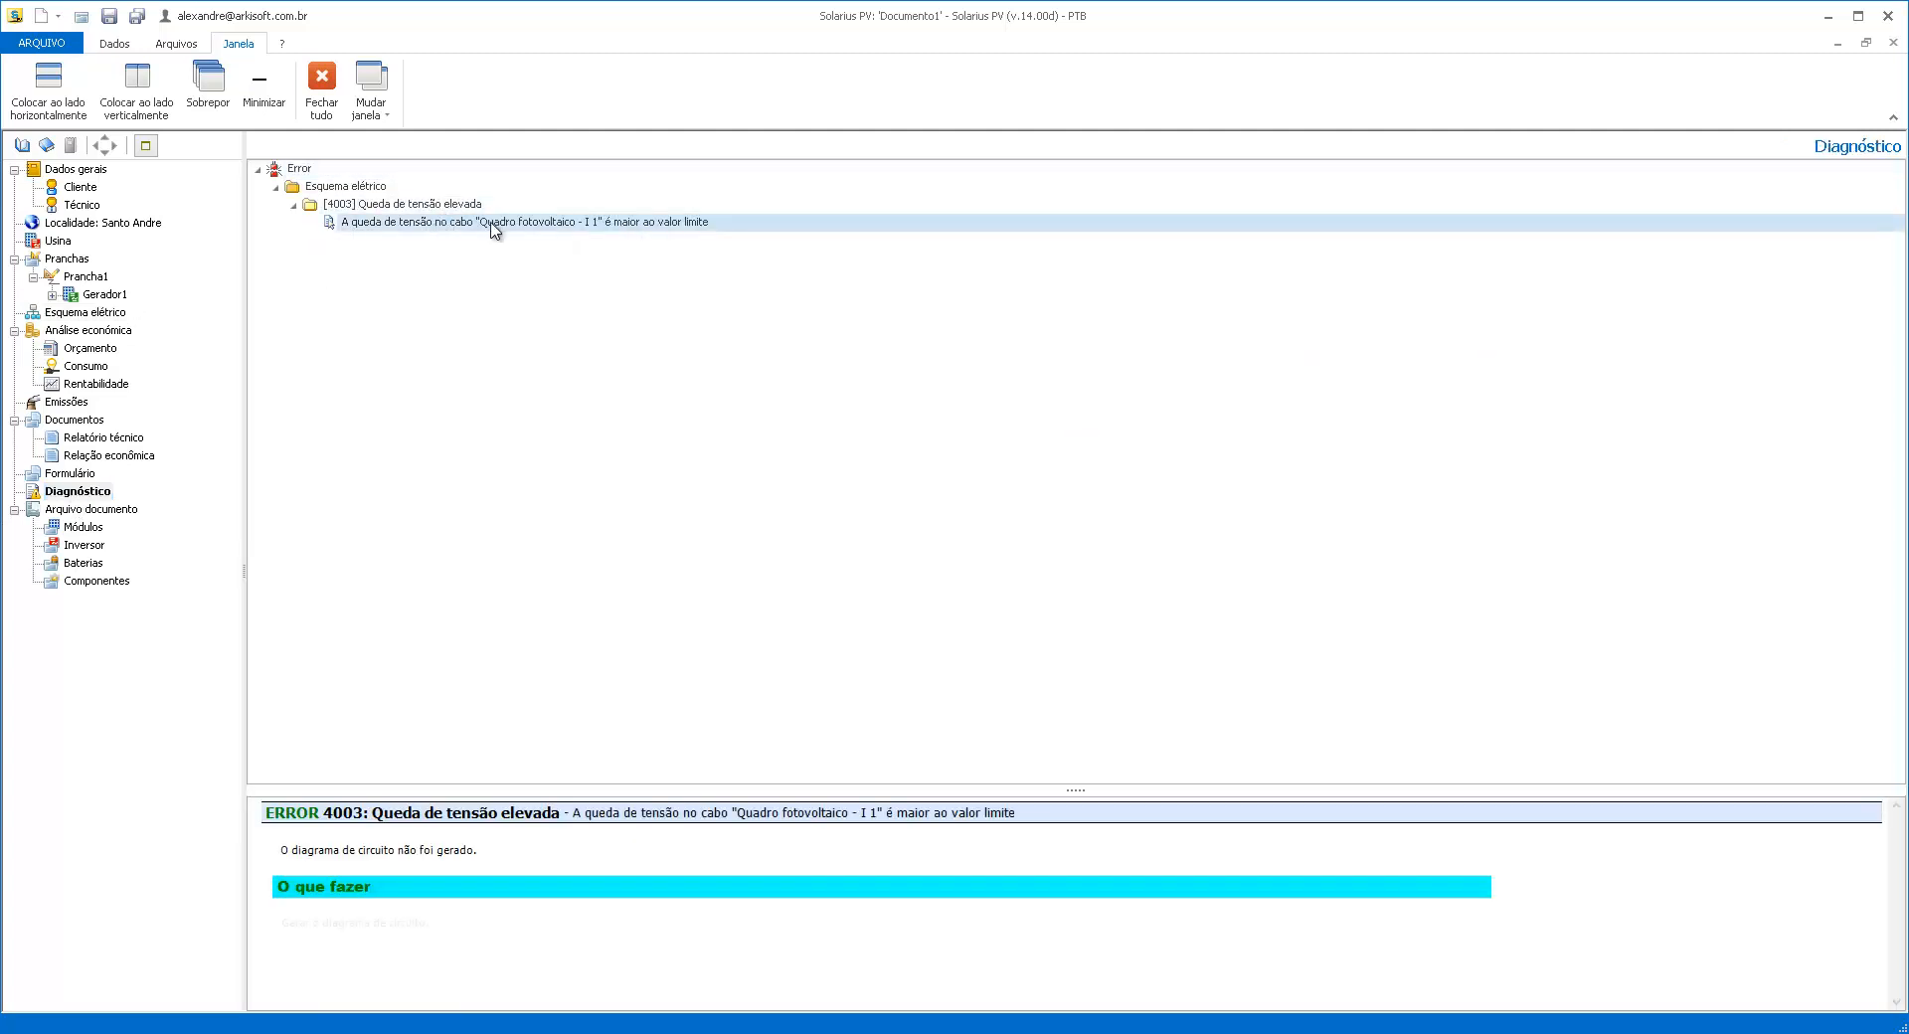
double_click(572, 231)
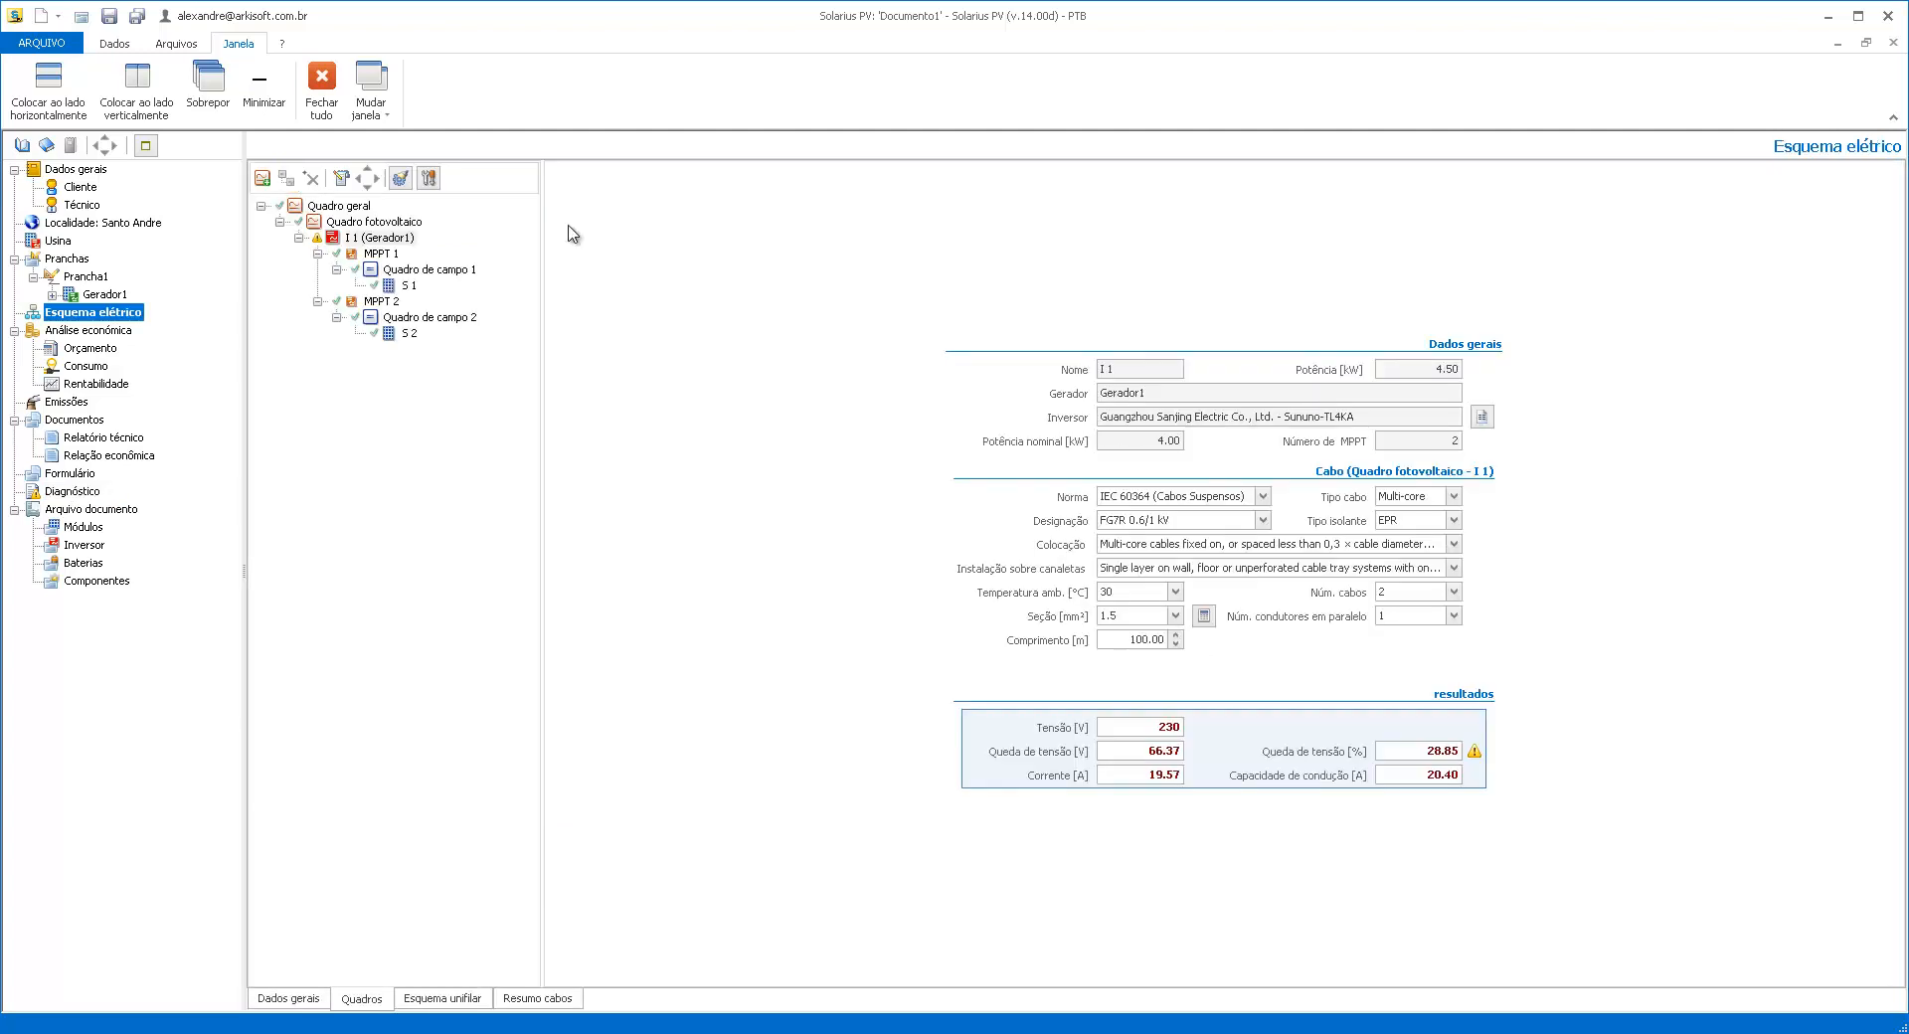
left_click(1204, 616)
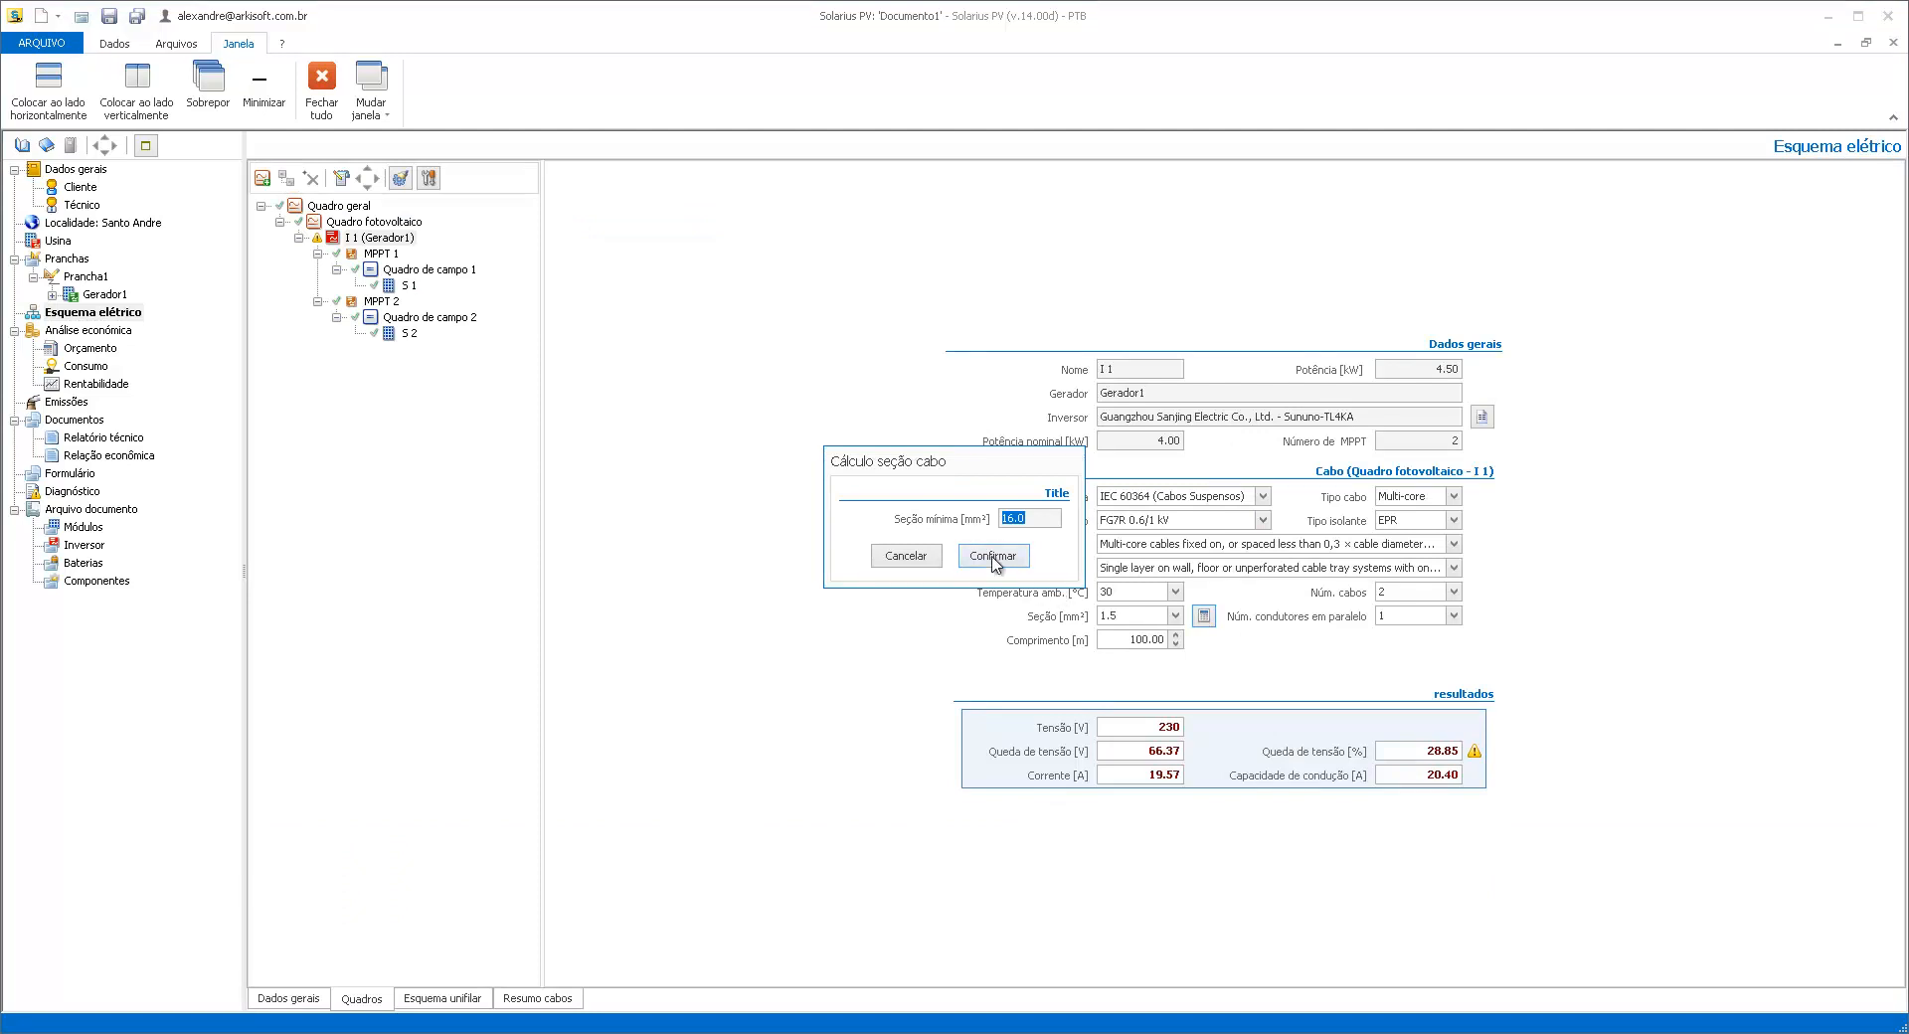
left_click(992, 557)
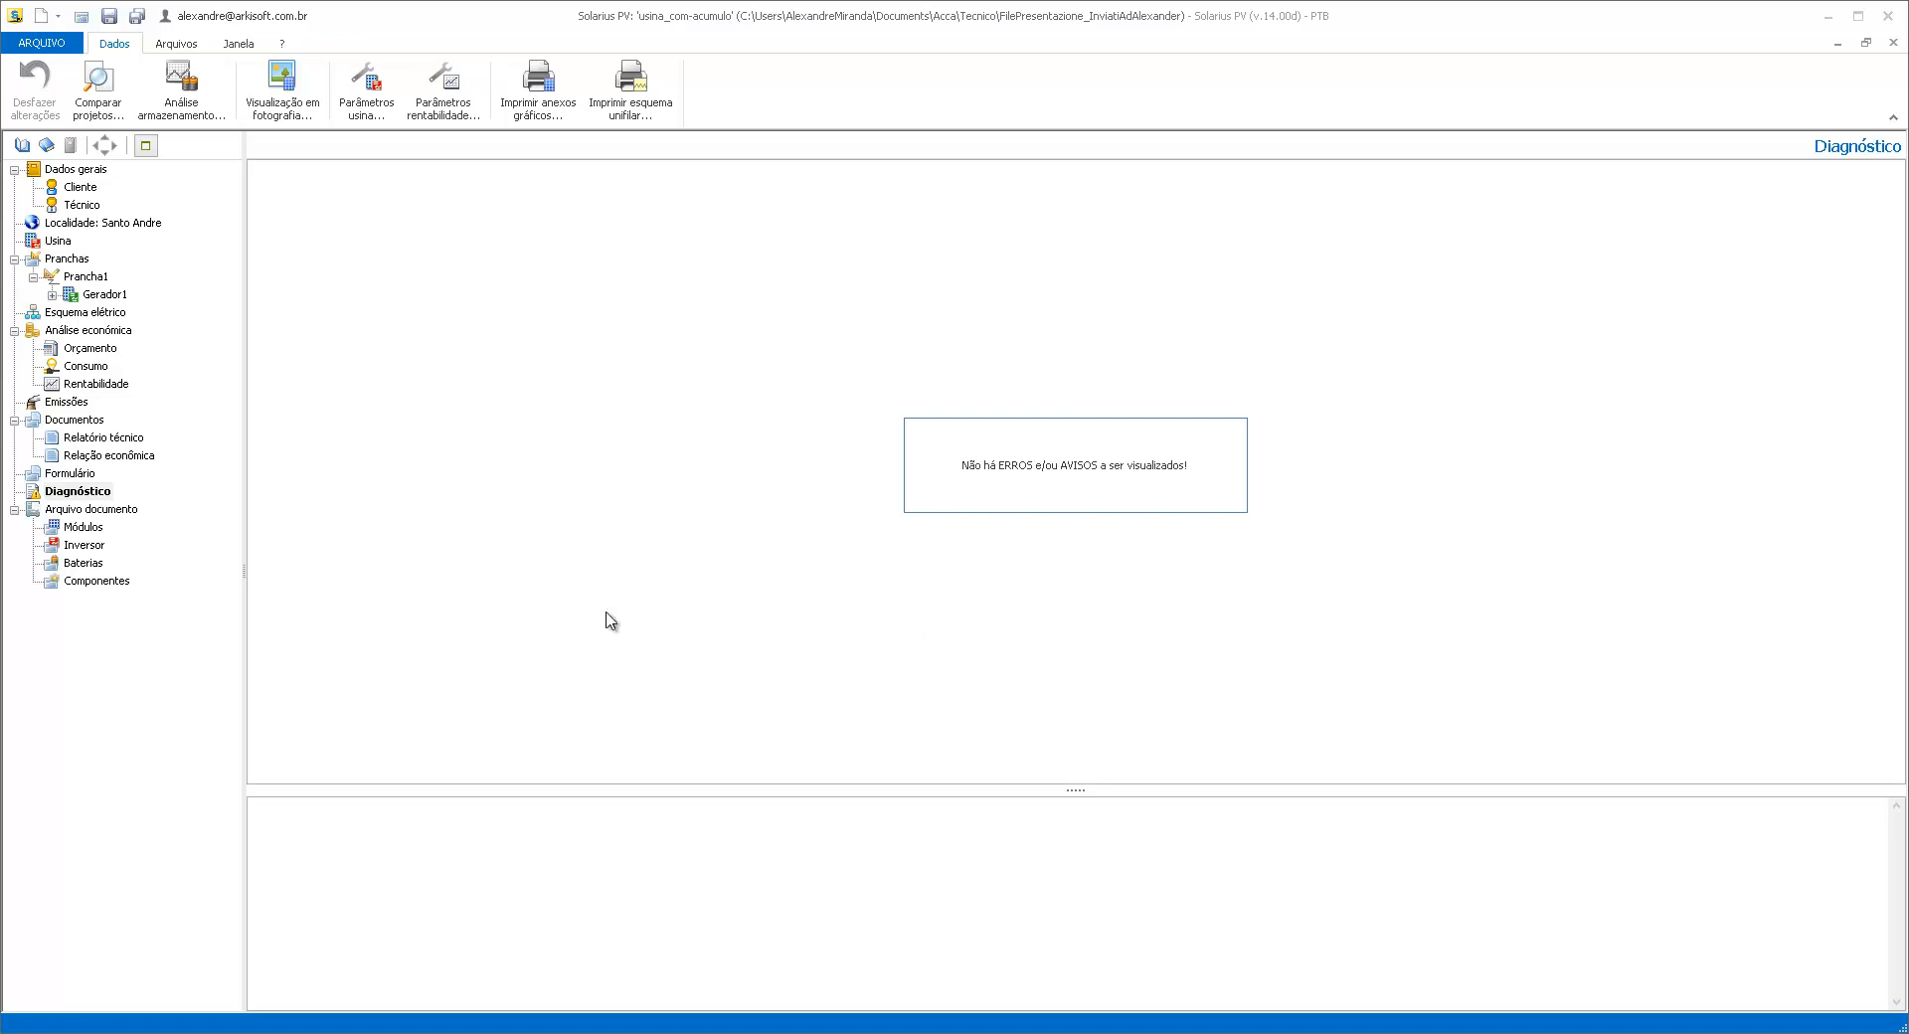
Assign a bidirectional c.a. storage system to the plant, and inspect the data sheet of its battery
left_click(61, 242)
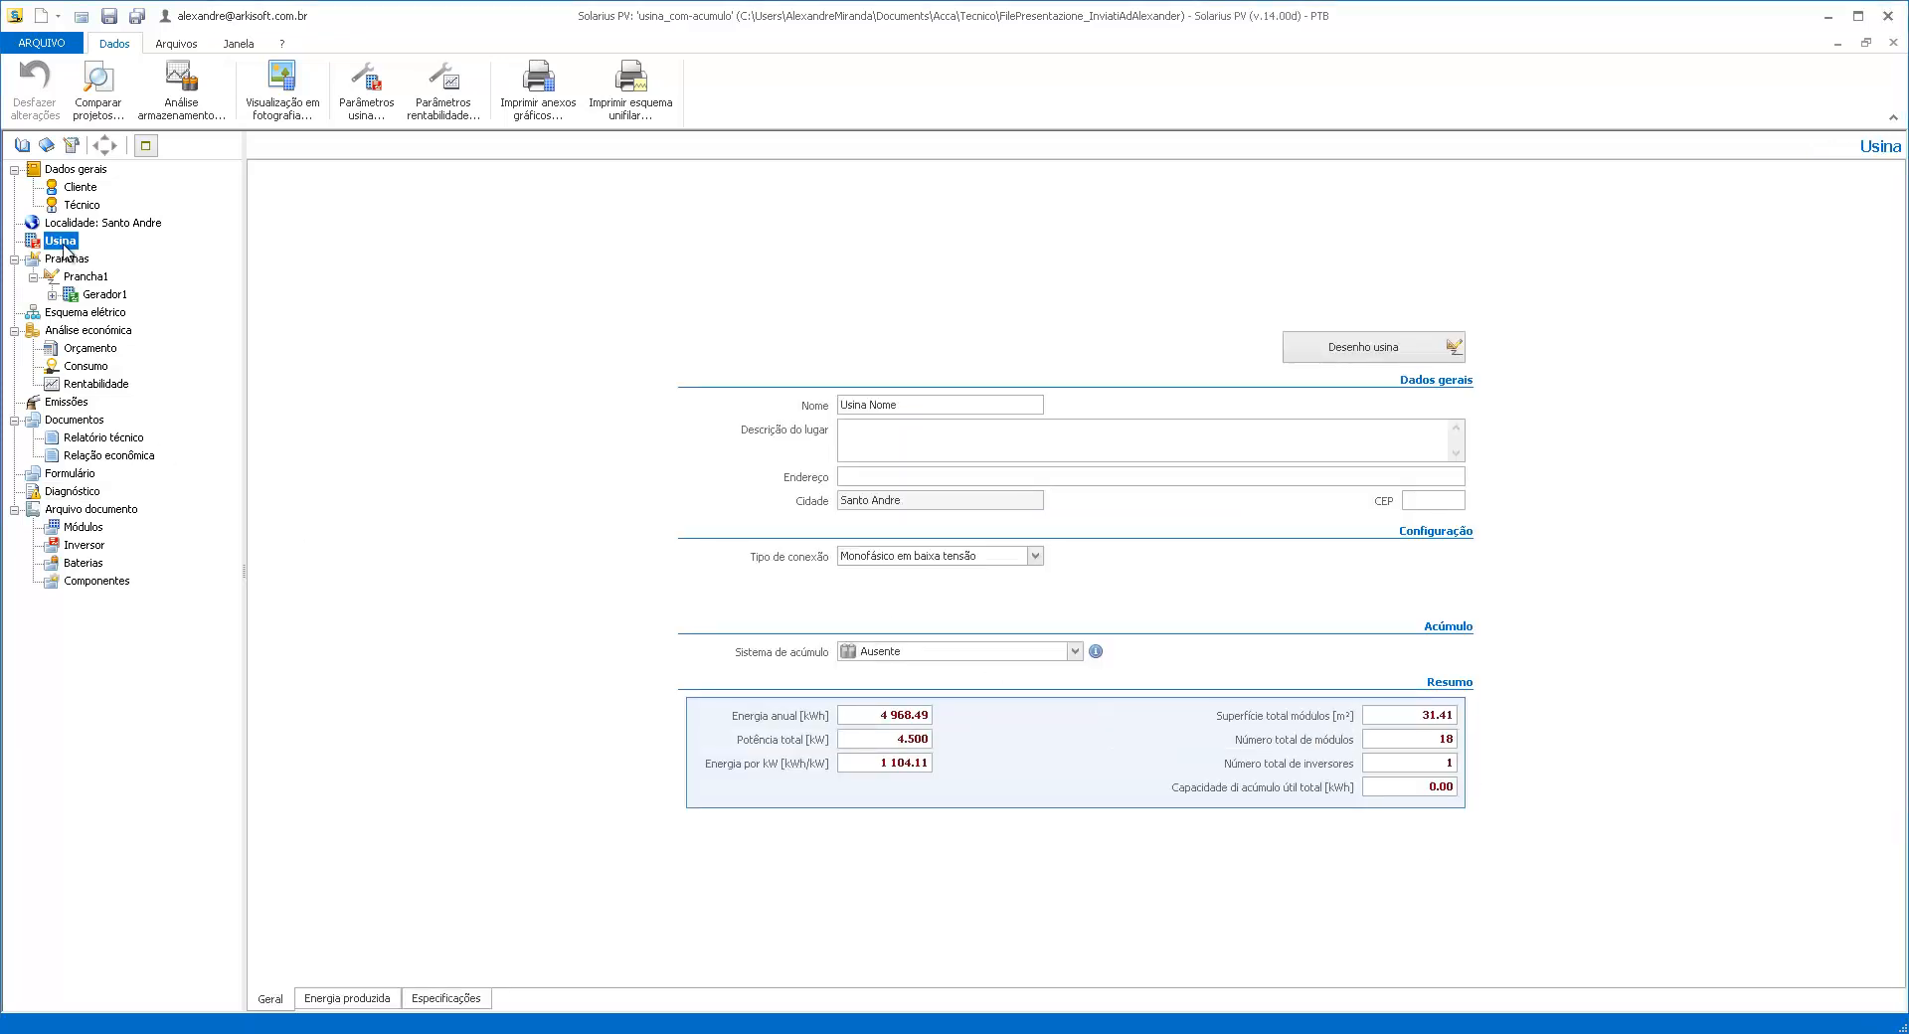
left_click(893, 654)
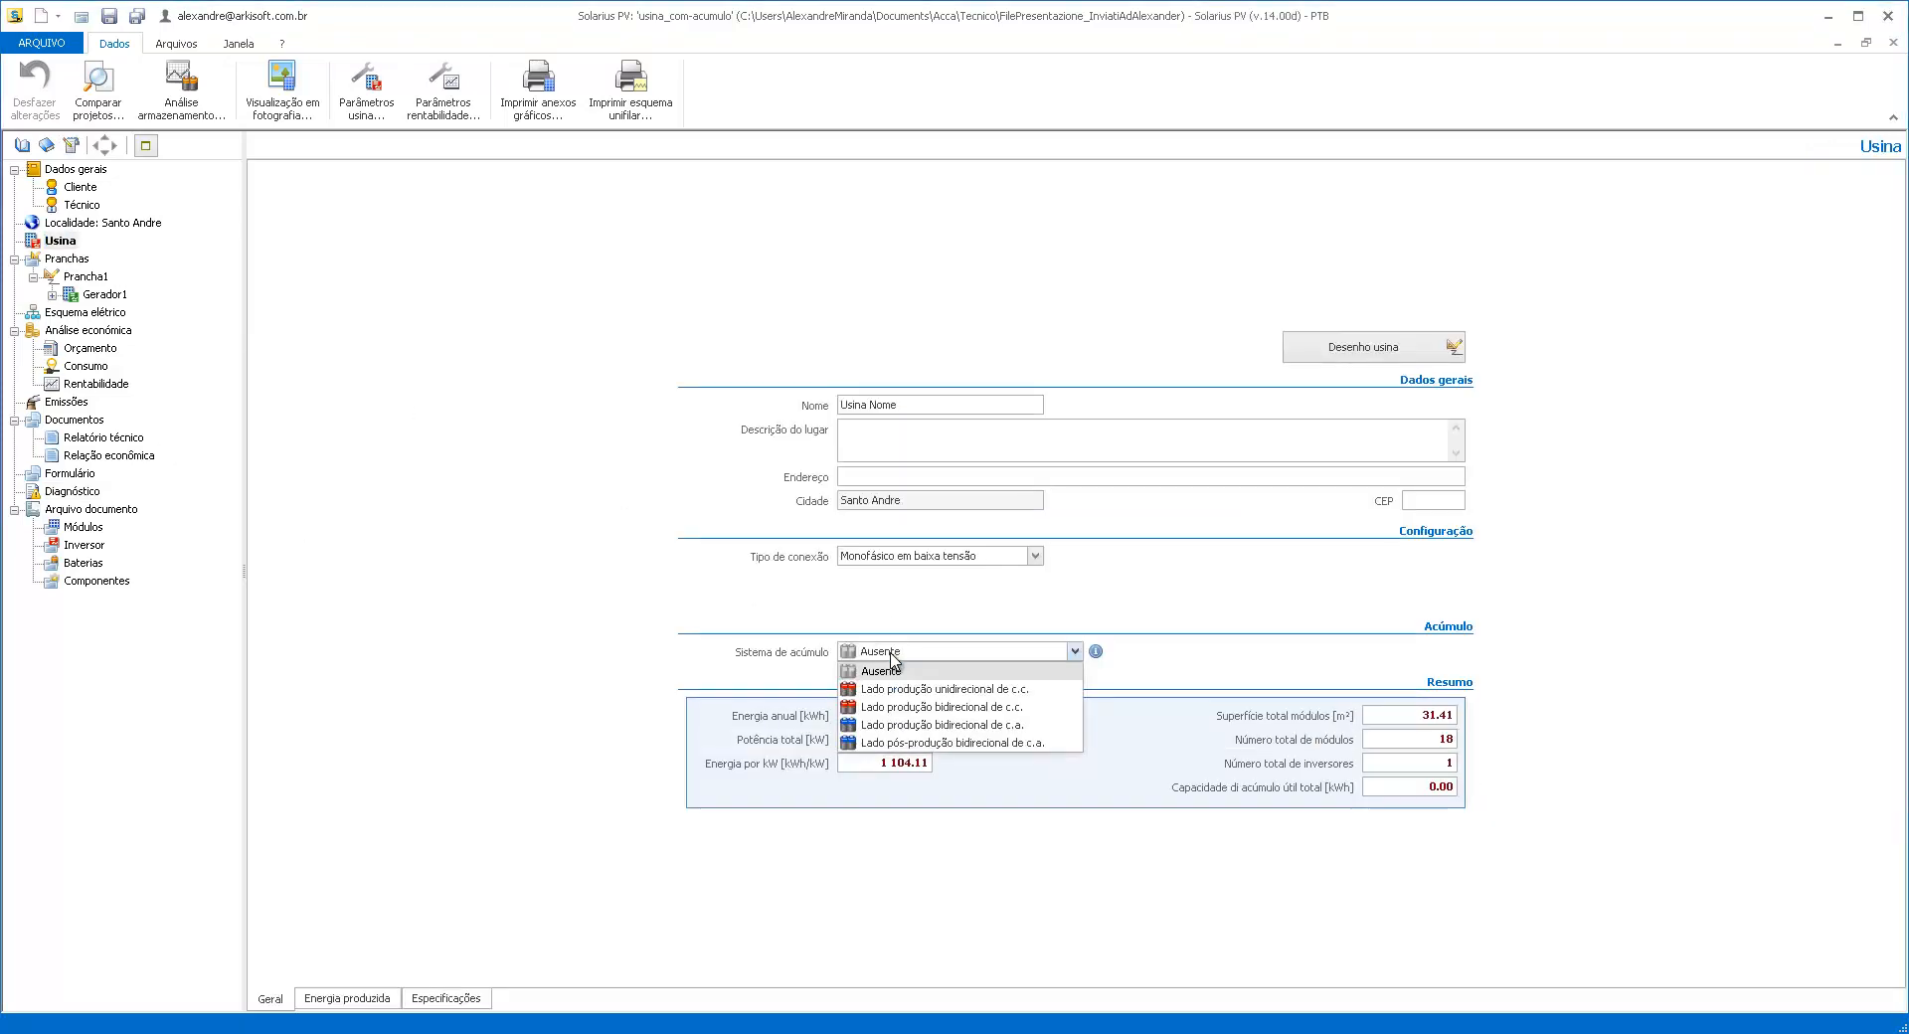
left_click(979, 735)
left_click(1165, 663)
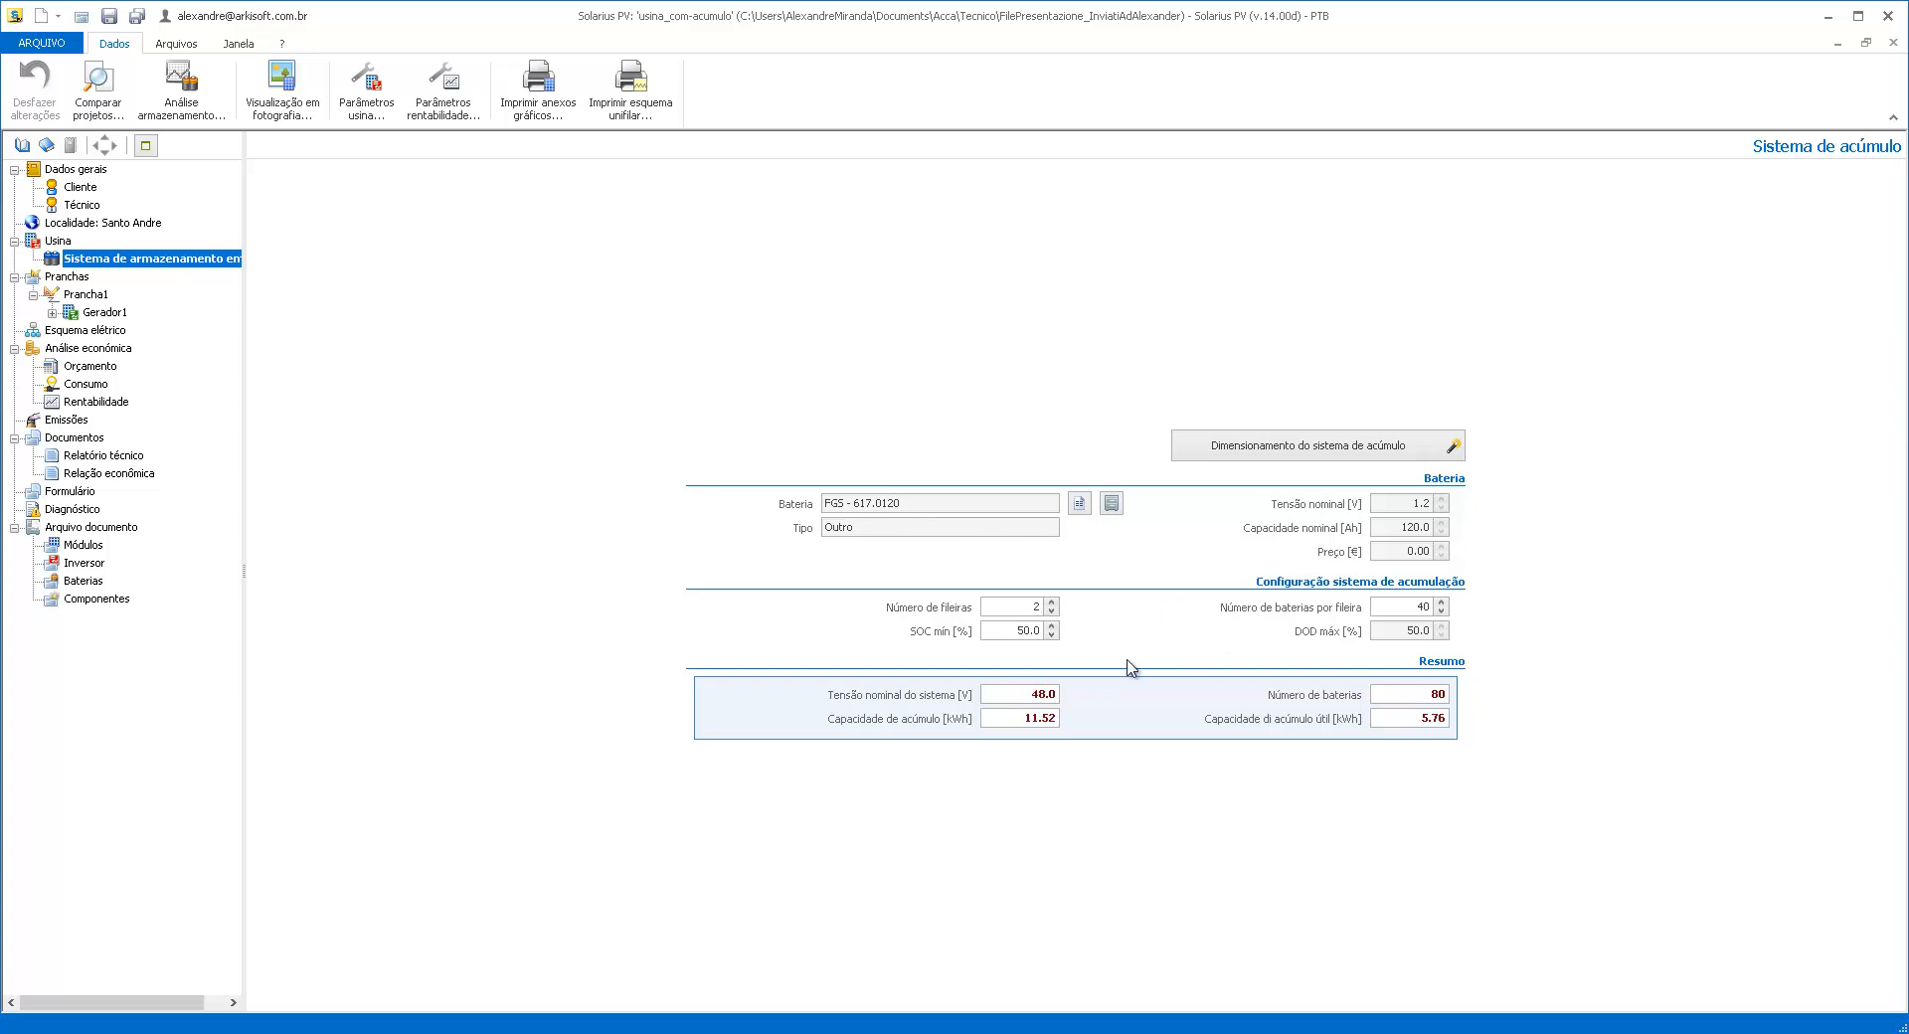
left_click(1079, 504)
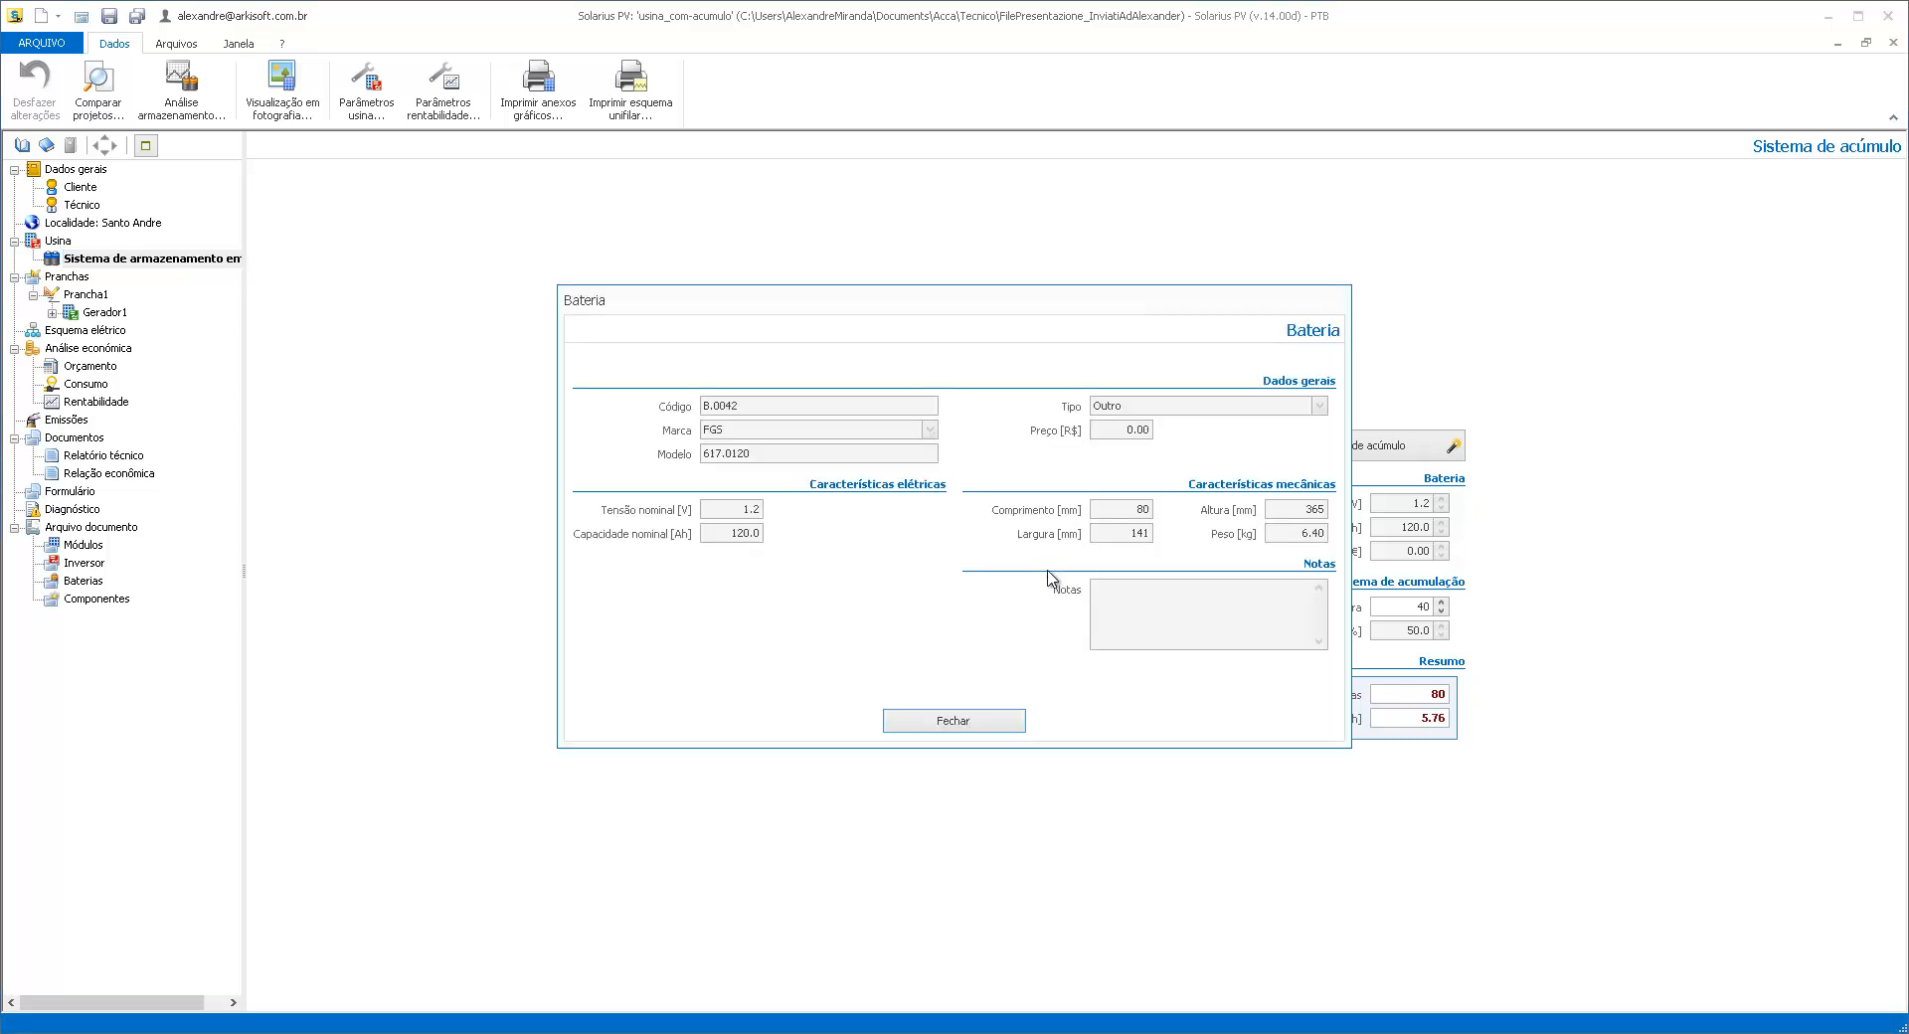
left_click(975, 718)
Choose the FGS 617.0120 battery from the Arquivo Programa list for the storage system
left_click(1111, 503)
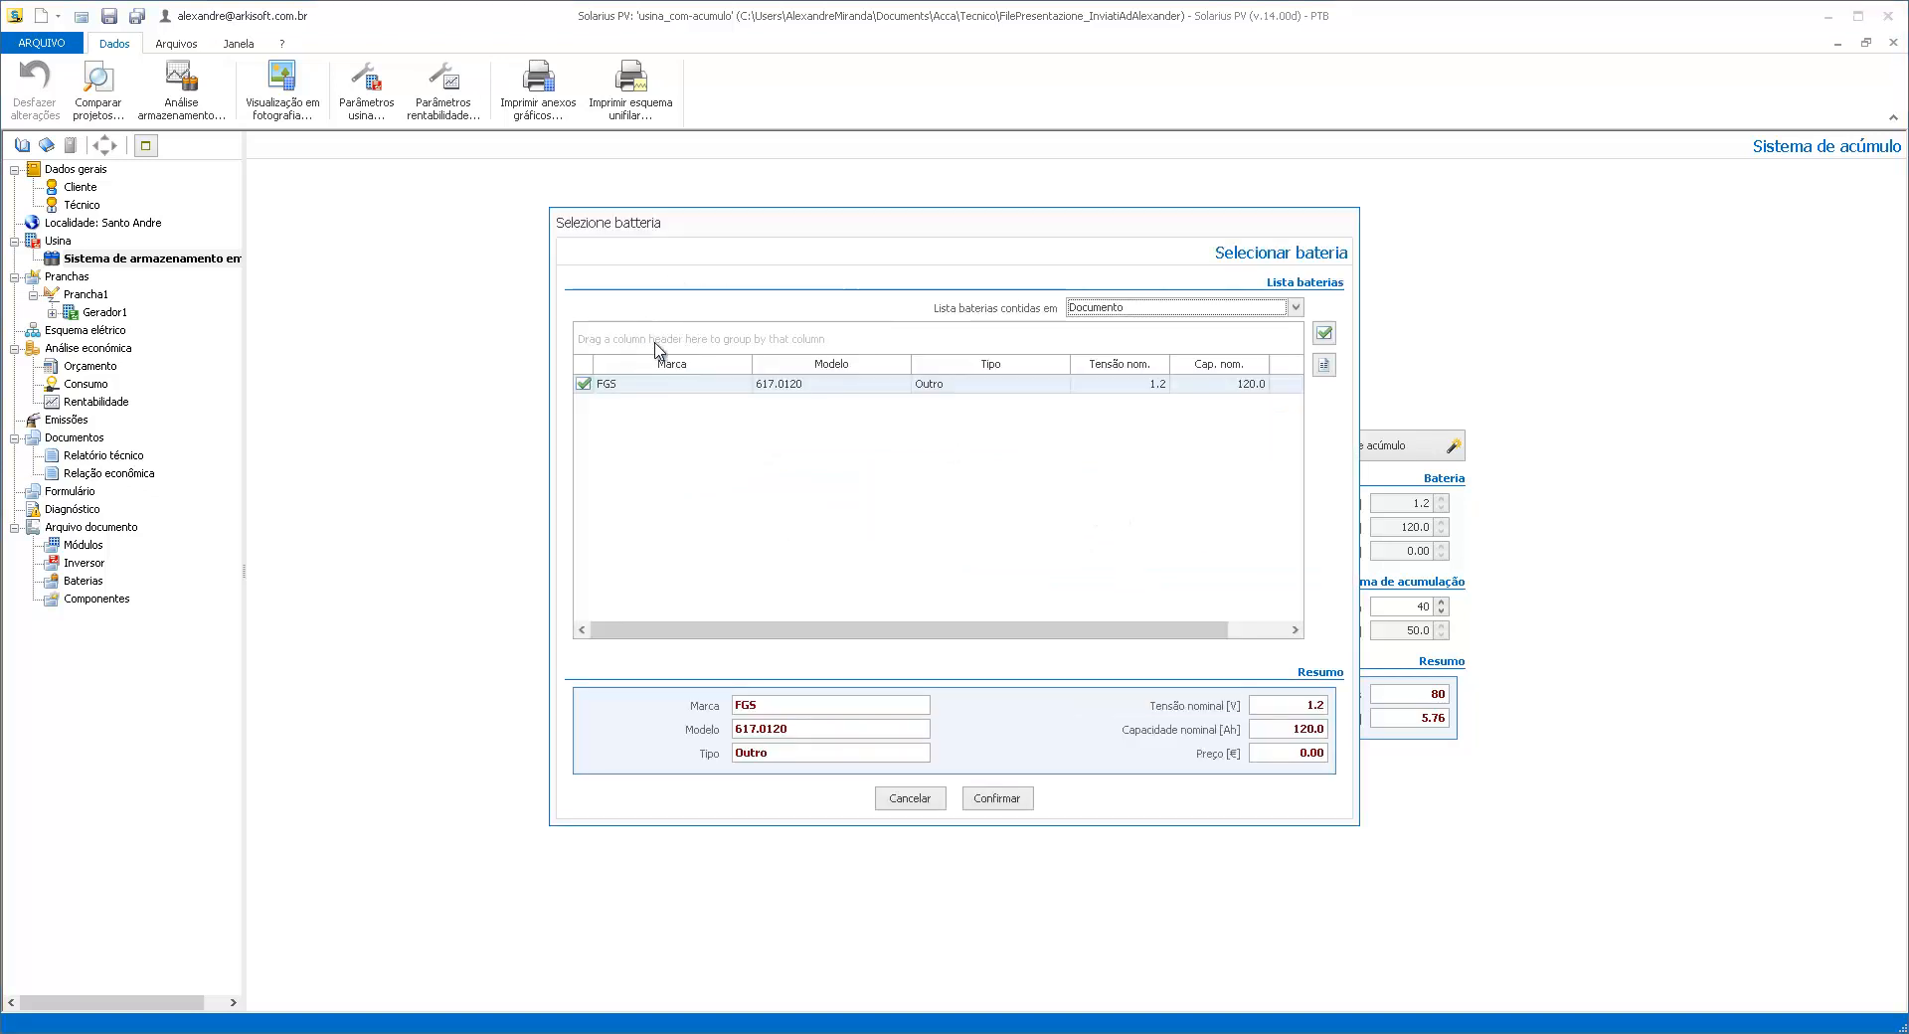
left_click(584, 389)
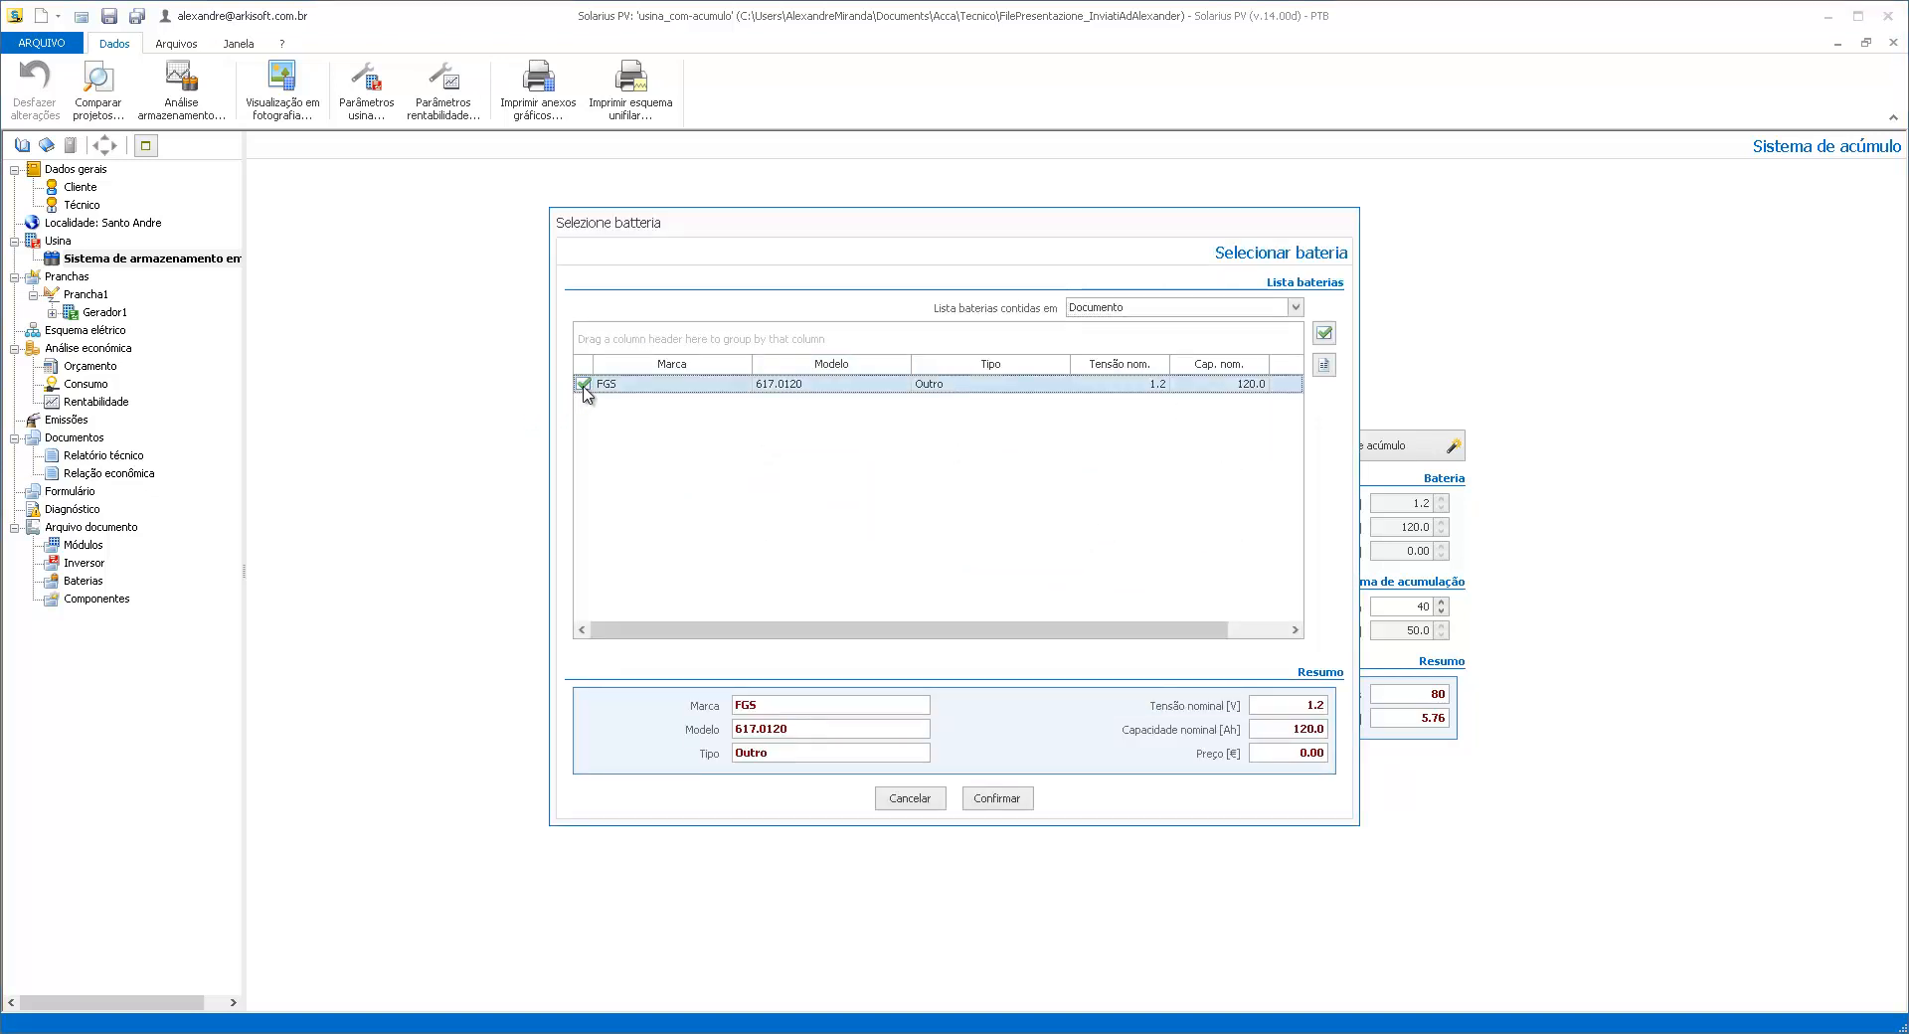
left_click(1150, 307)
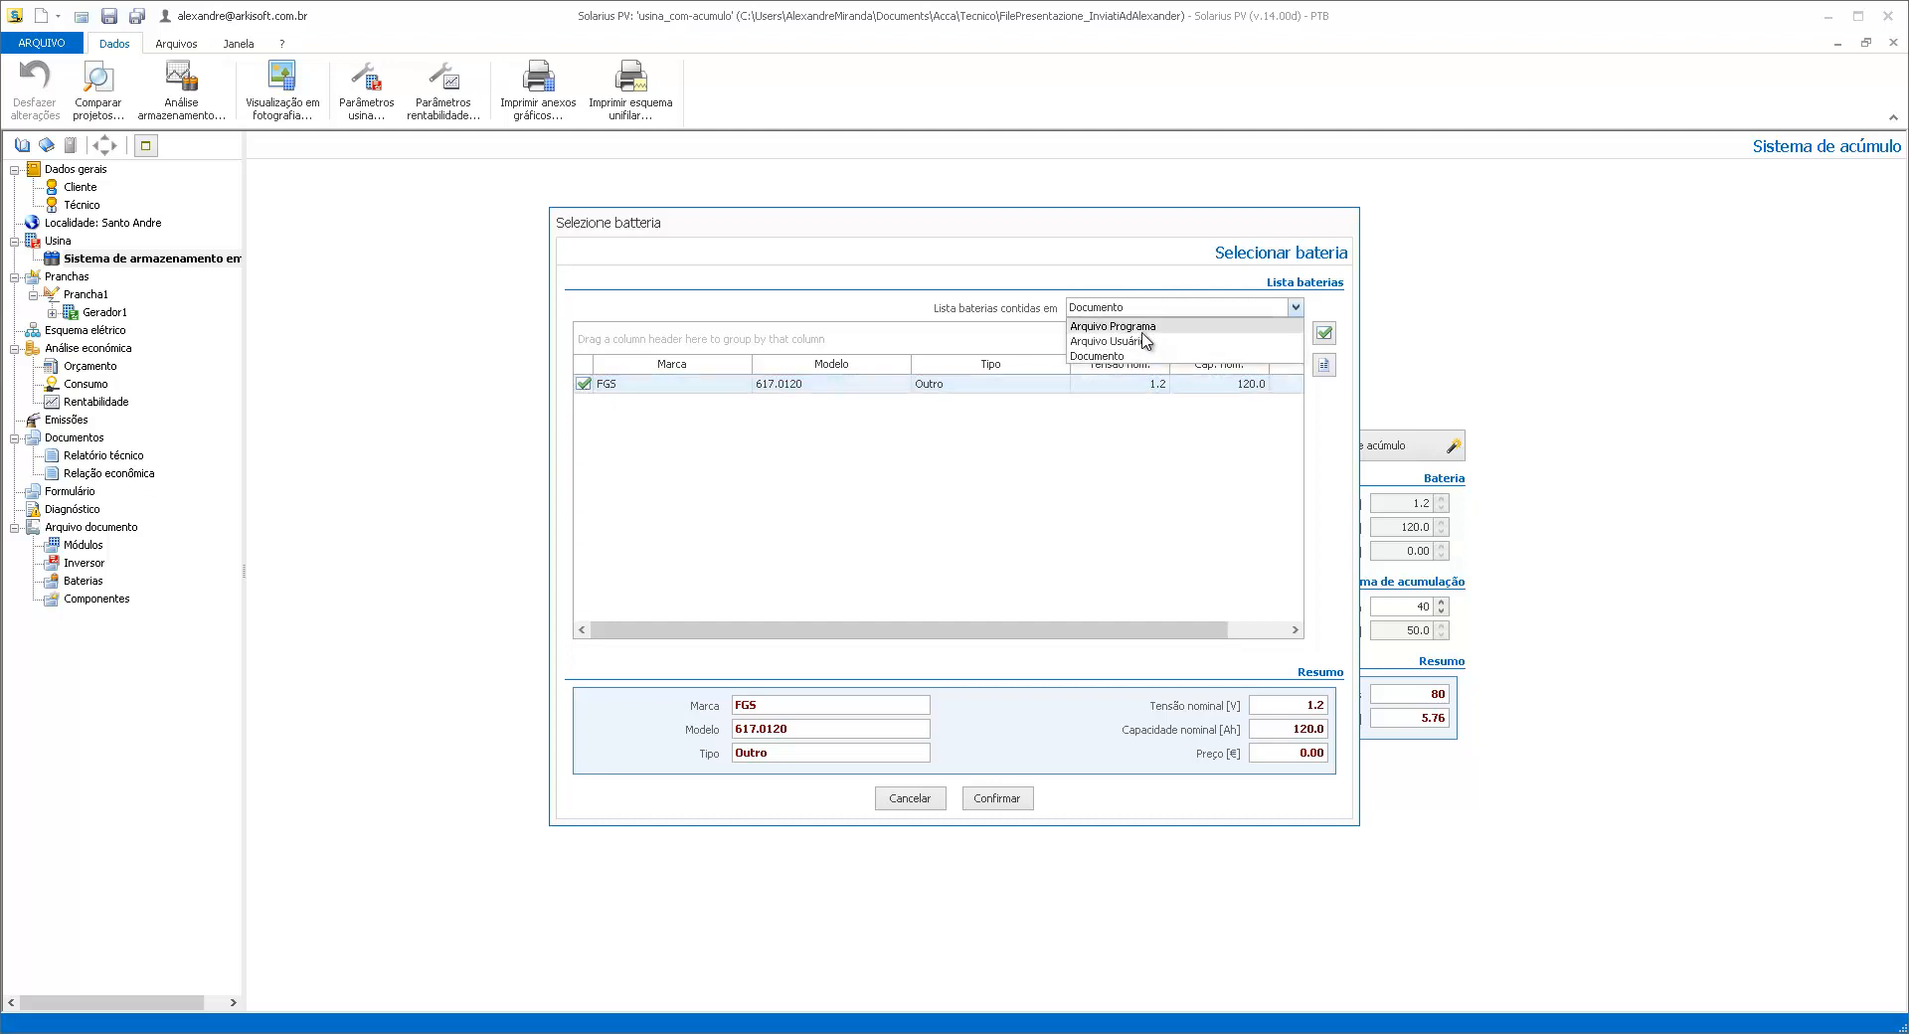
left_click(1109, 348)
scroll(642, 437, "down", 10)
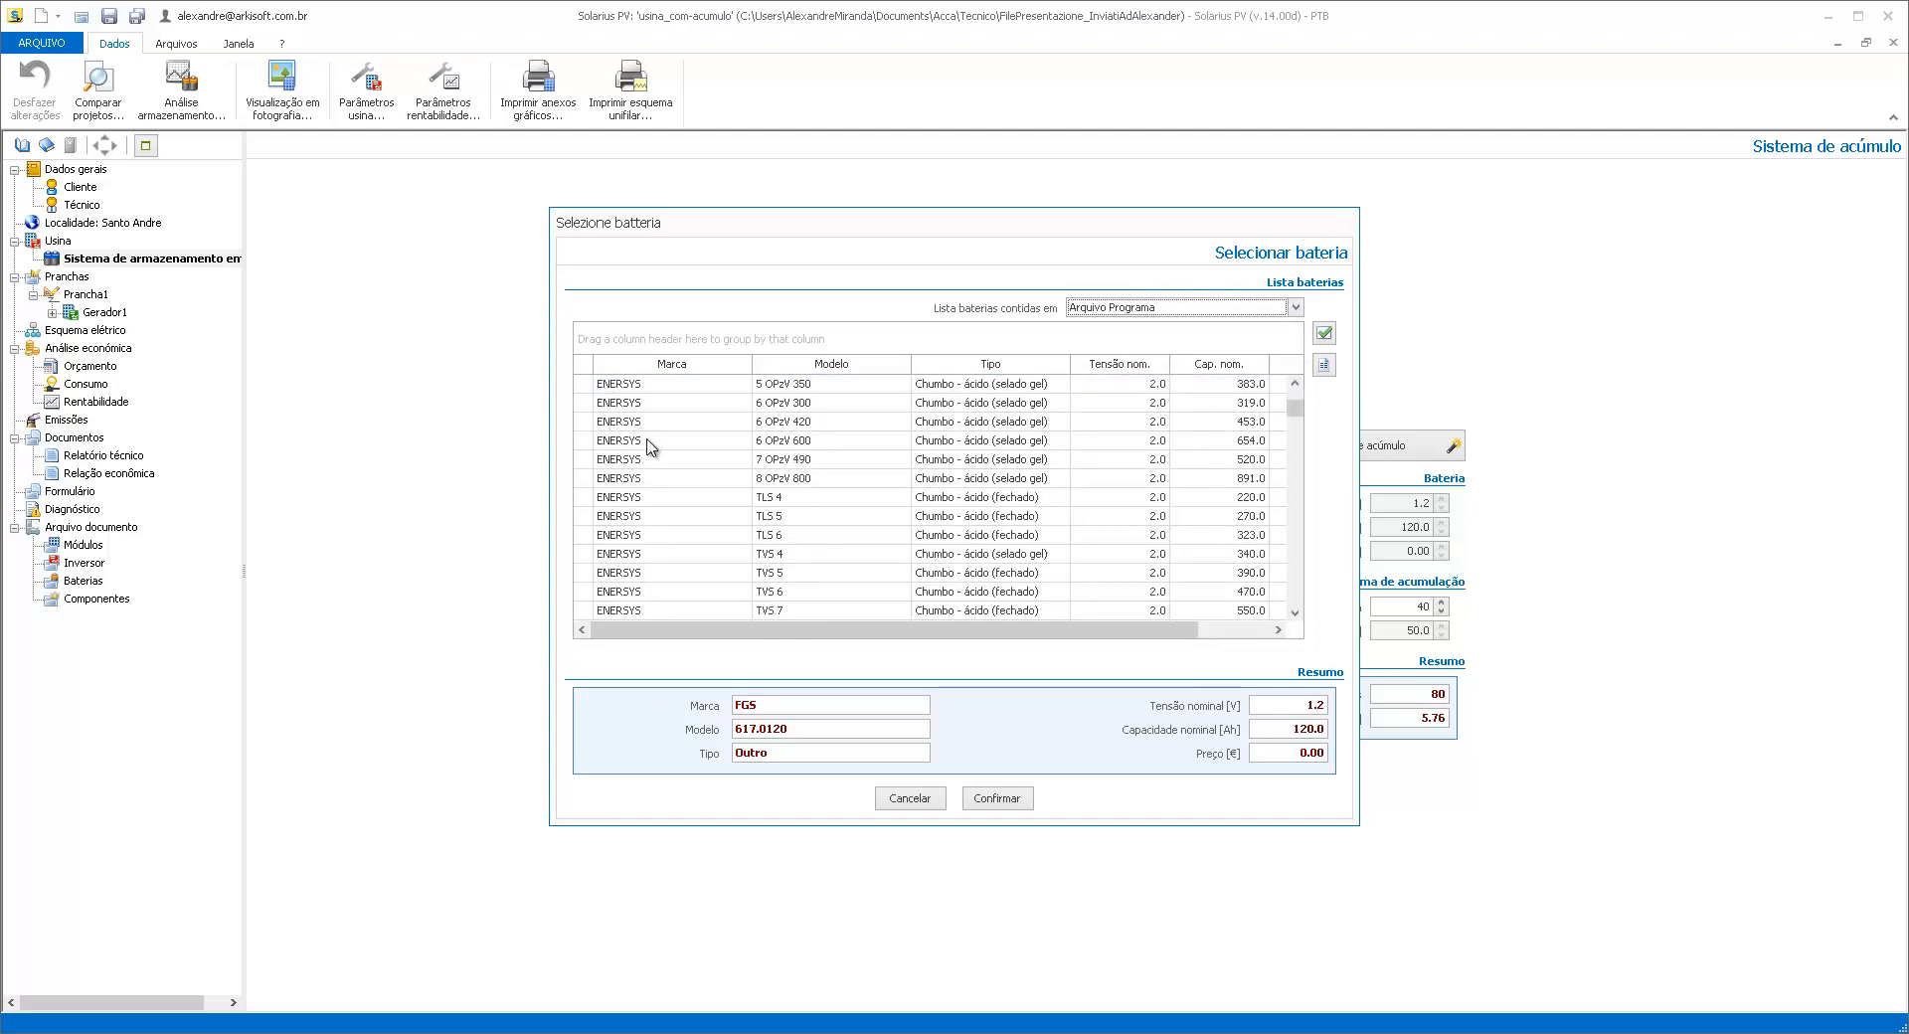
scroll(648, 442, "down", 5)
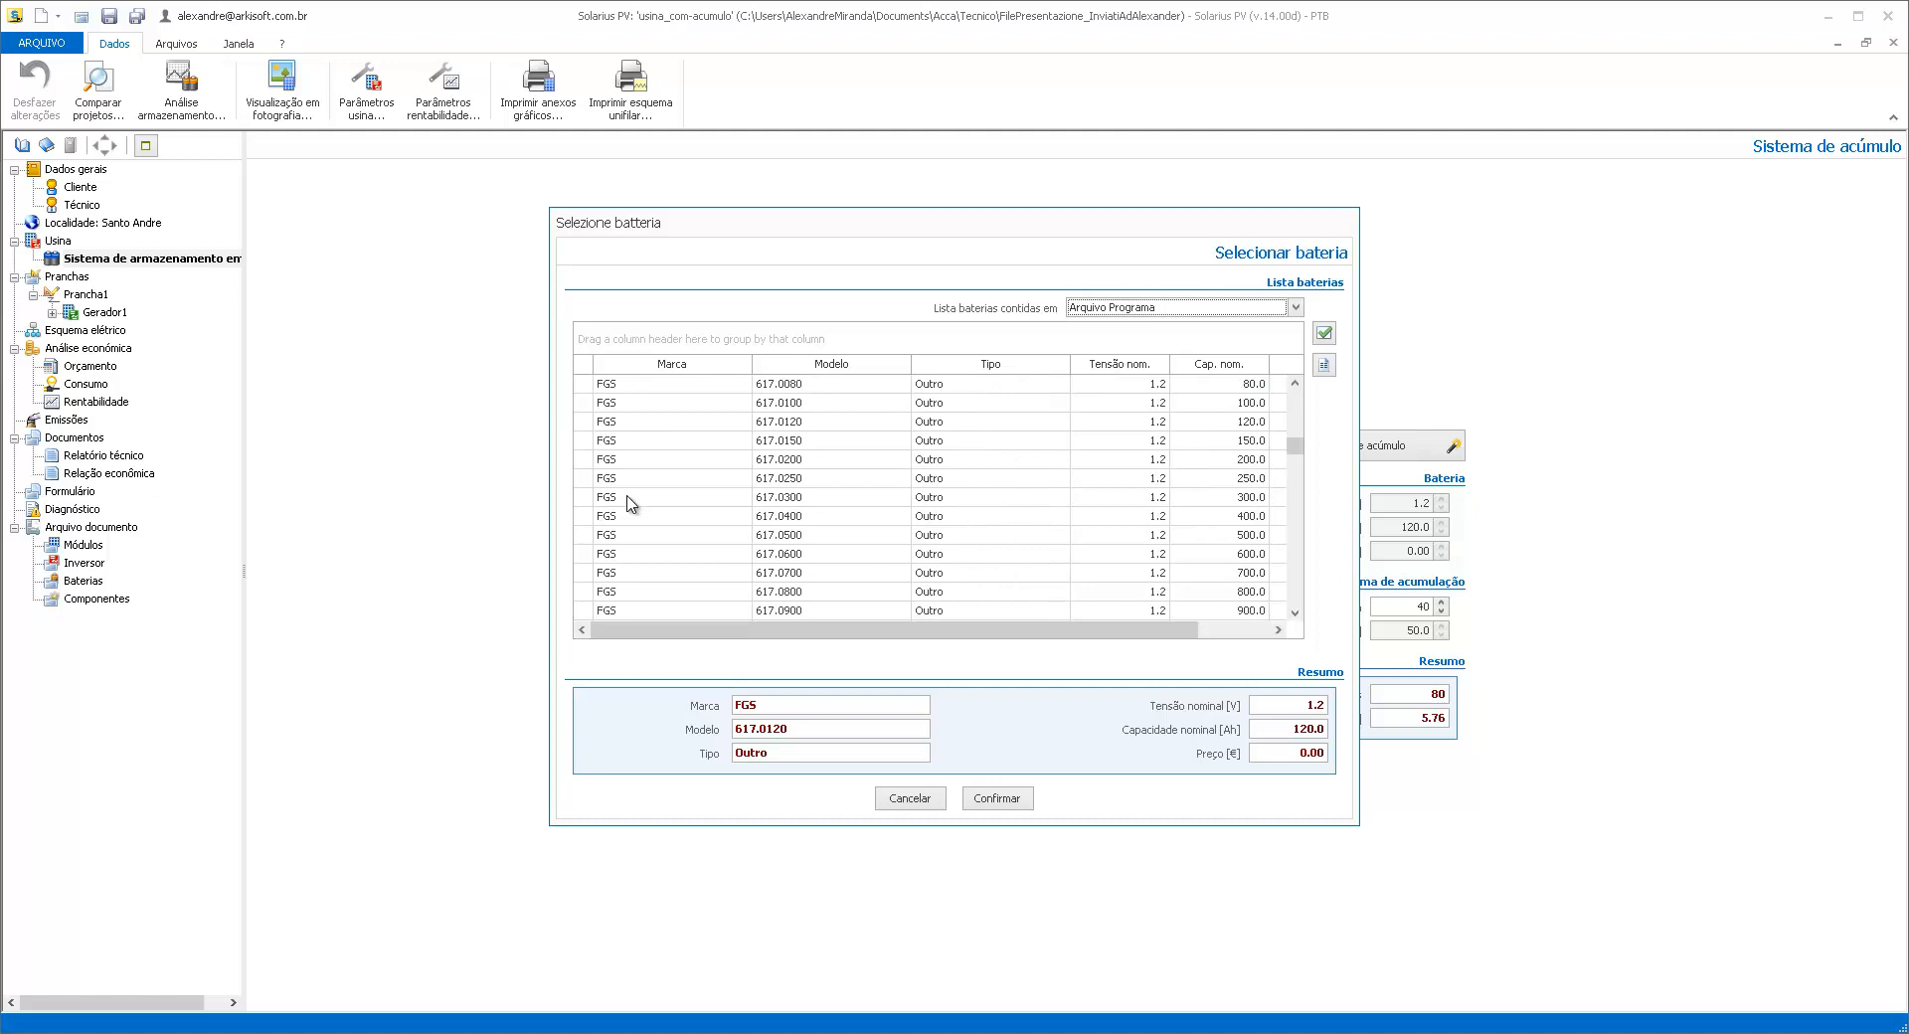
left_click(628, 495)
left_click(629, 481)
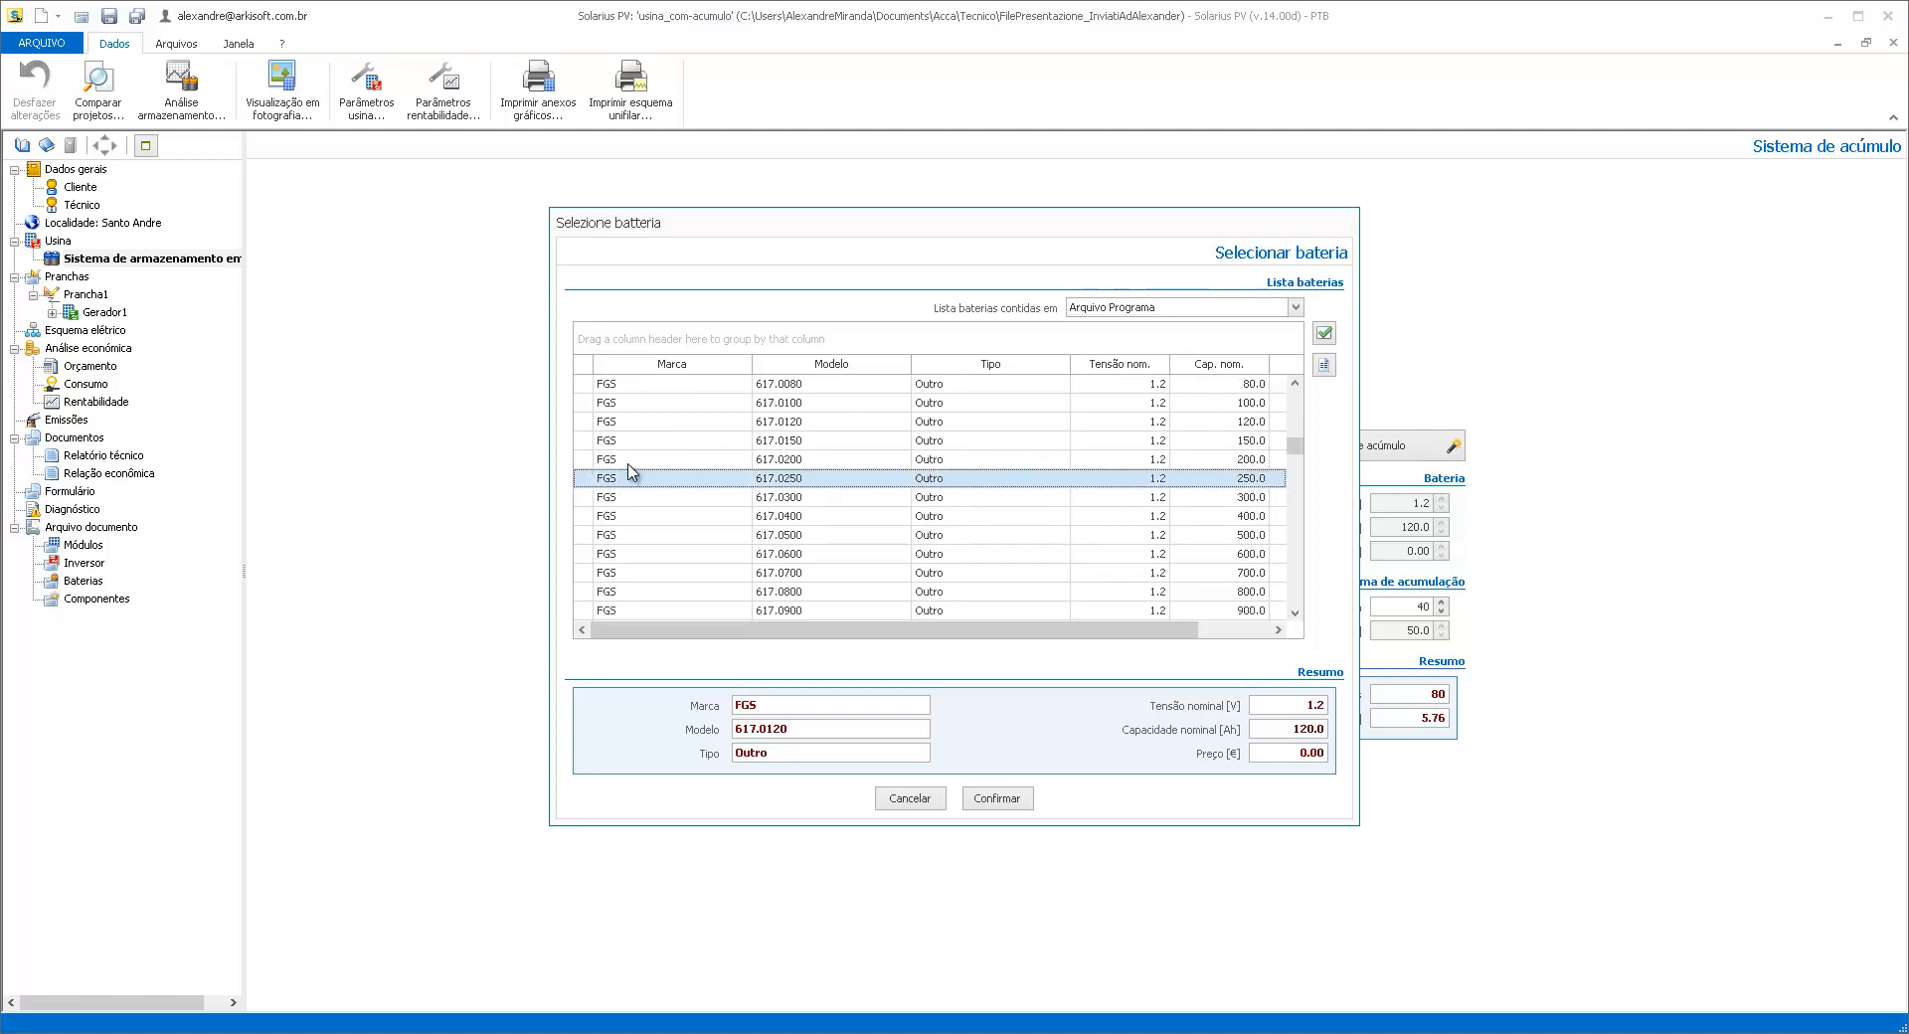
scroll(635, 470, "up", 1)
left_click(583, 440)
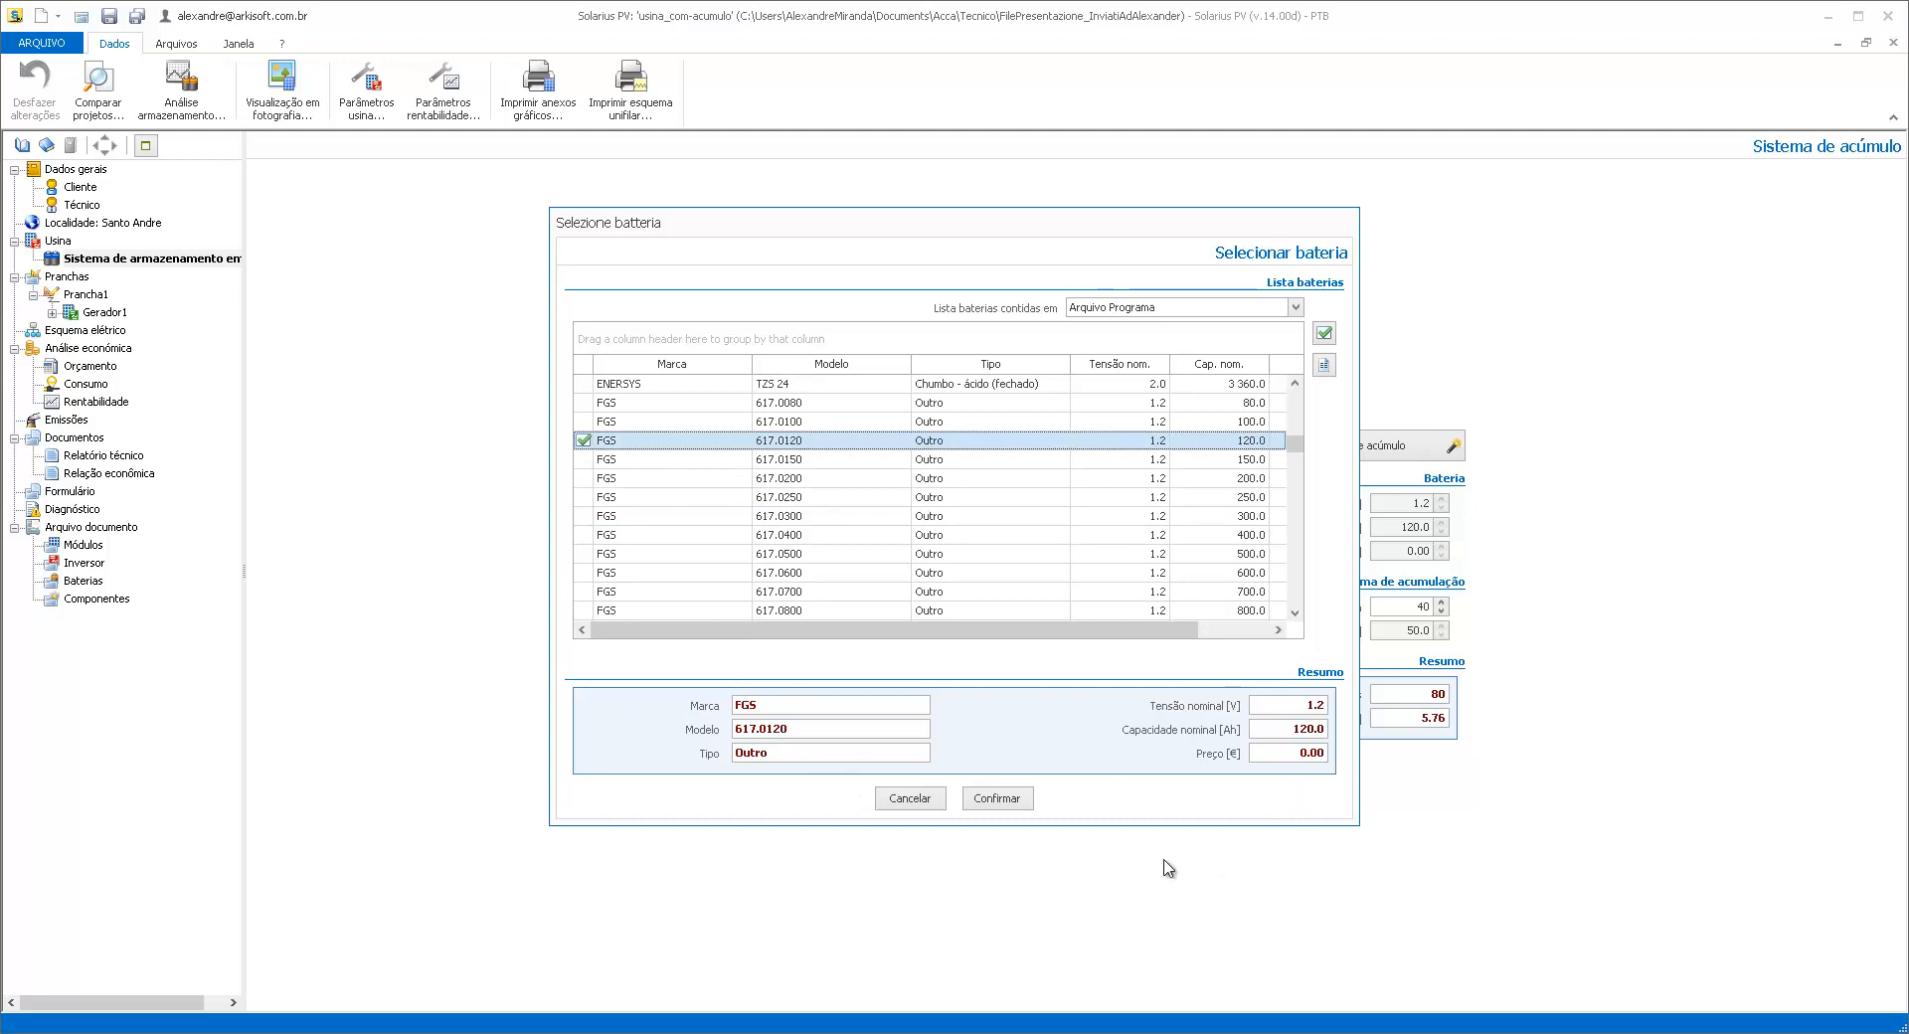
left_click(998, 801)
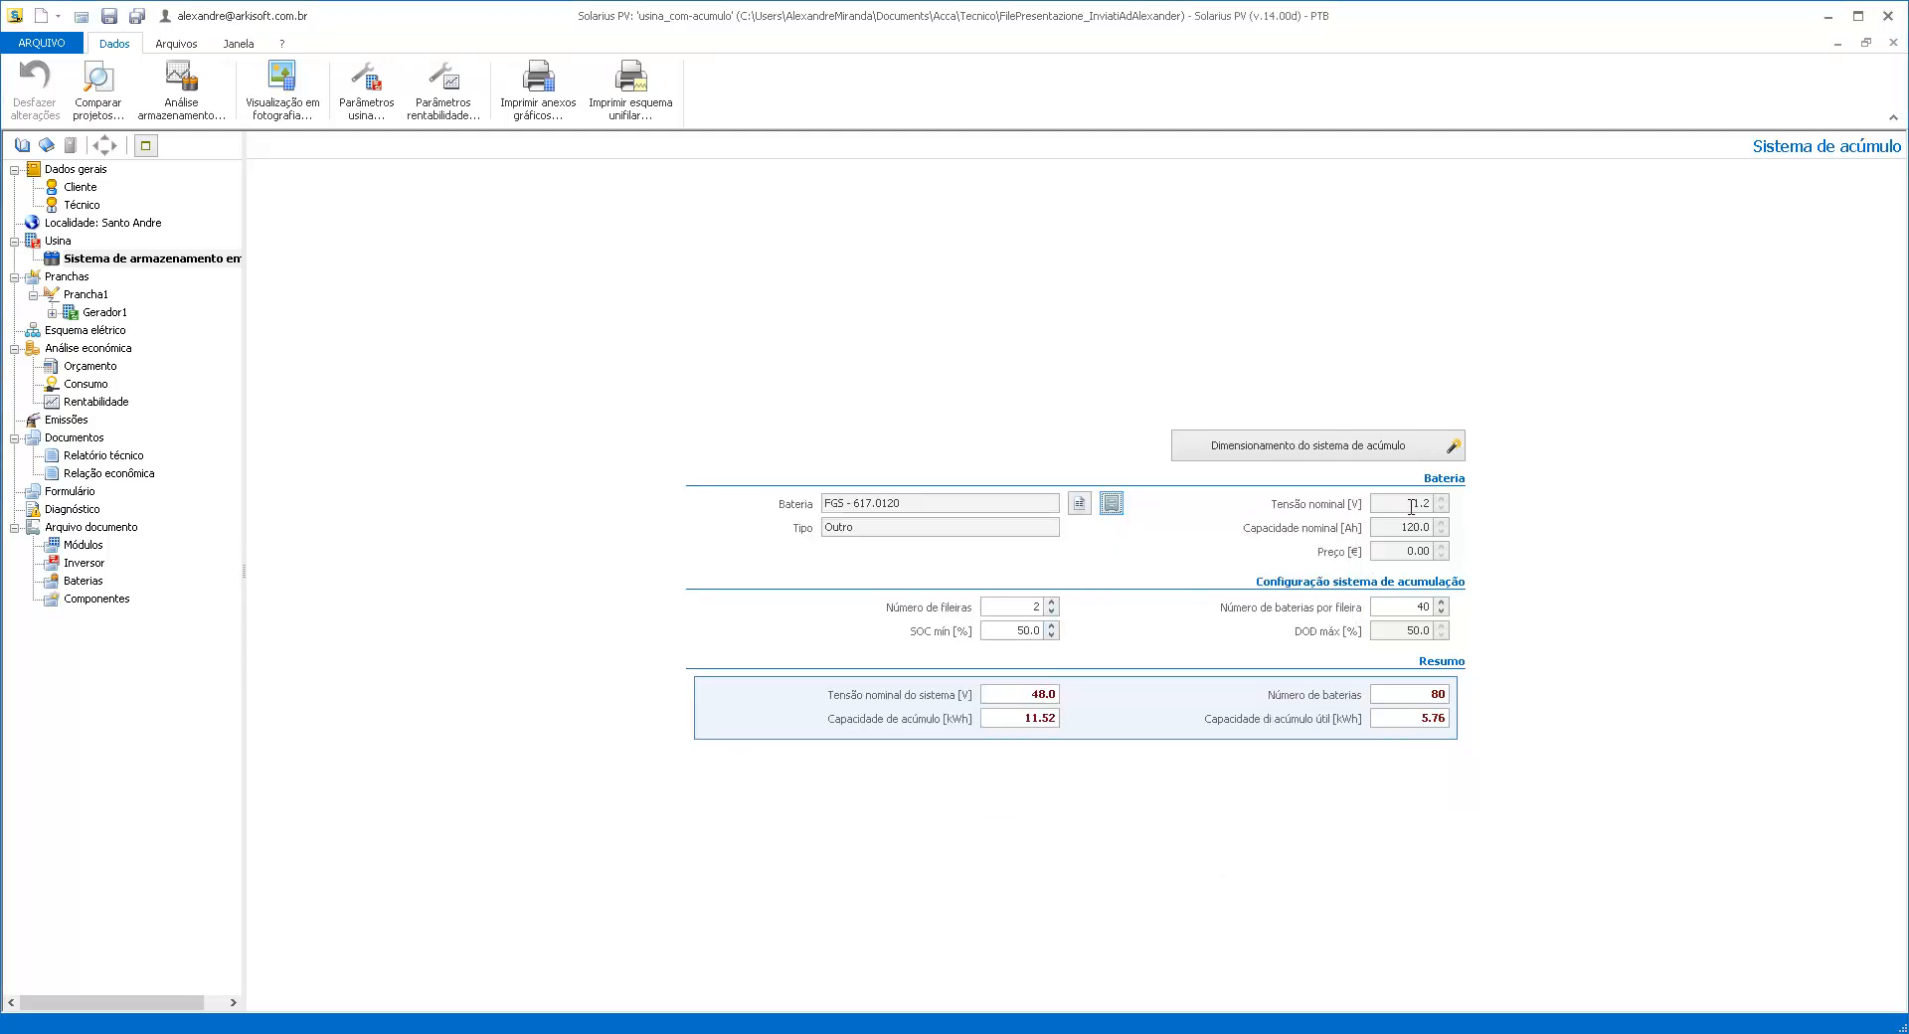
Review the storage system sizing parameters and suitable batteries, keep the FGS 617.0120 solution, and confirm the sizing
left_click(1405, 550)
left_click(1357, 450)
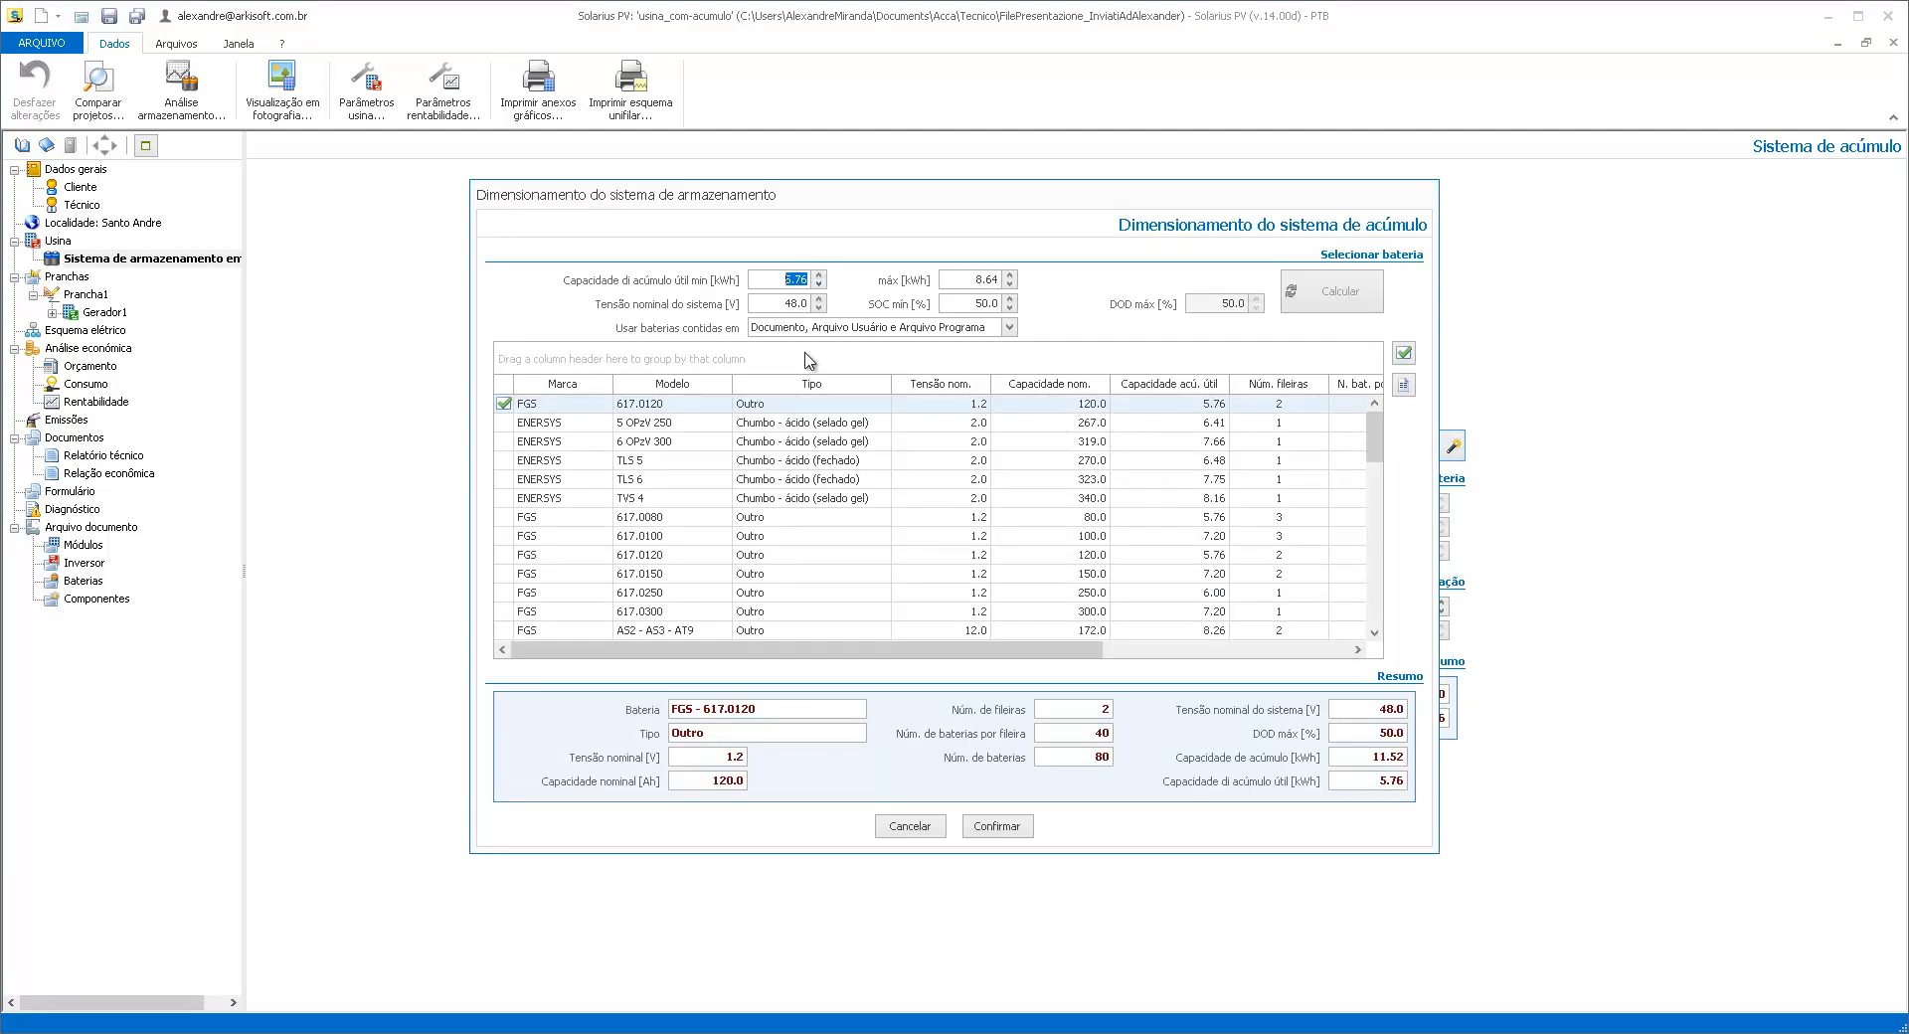
left_click(786, 279)
left_click(789, 305)
left_click(958, 279)
left_click(796, 331)
left_click(801, 343)
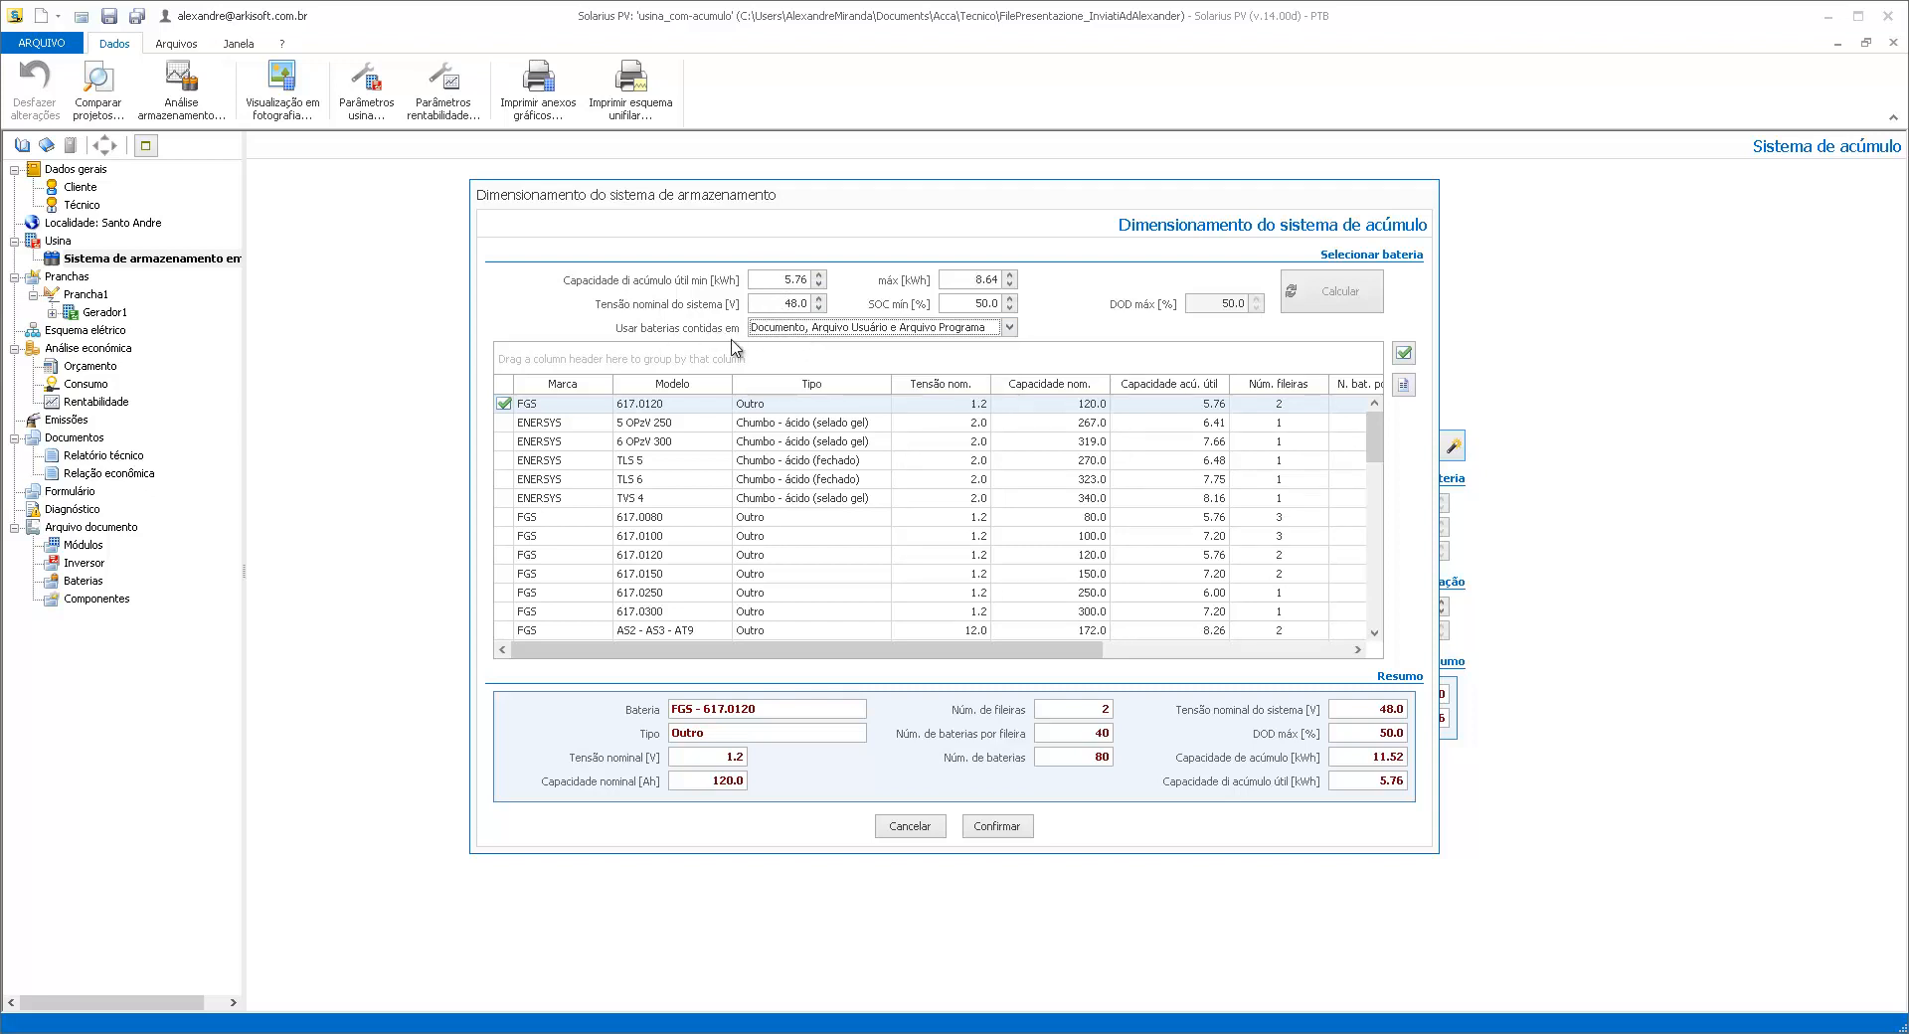
left_click(516, 410)
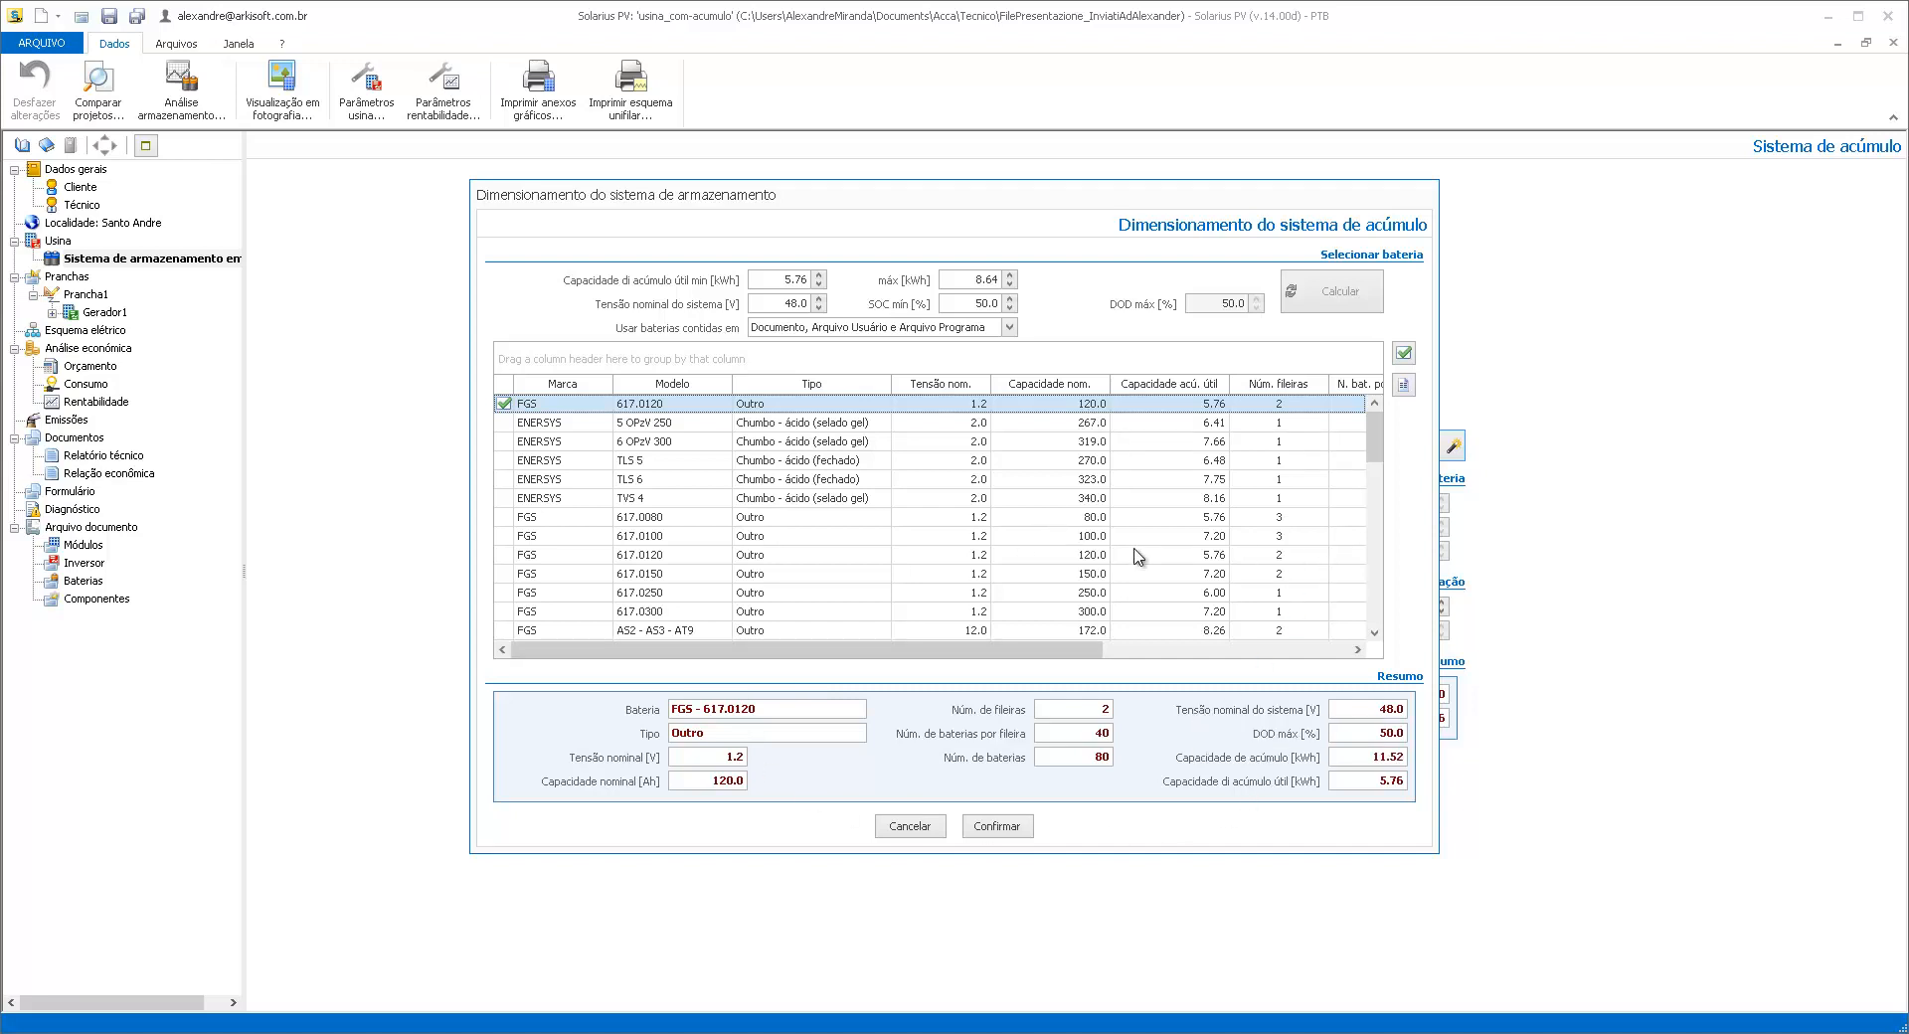
key("Tab")
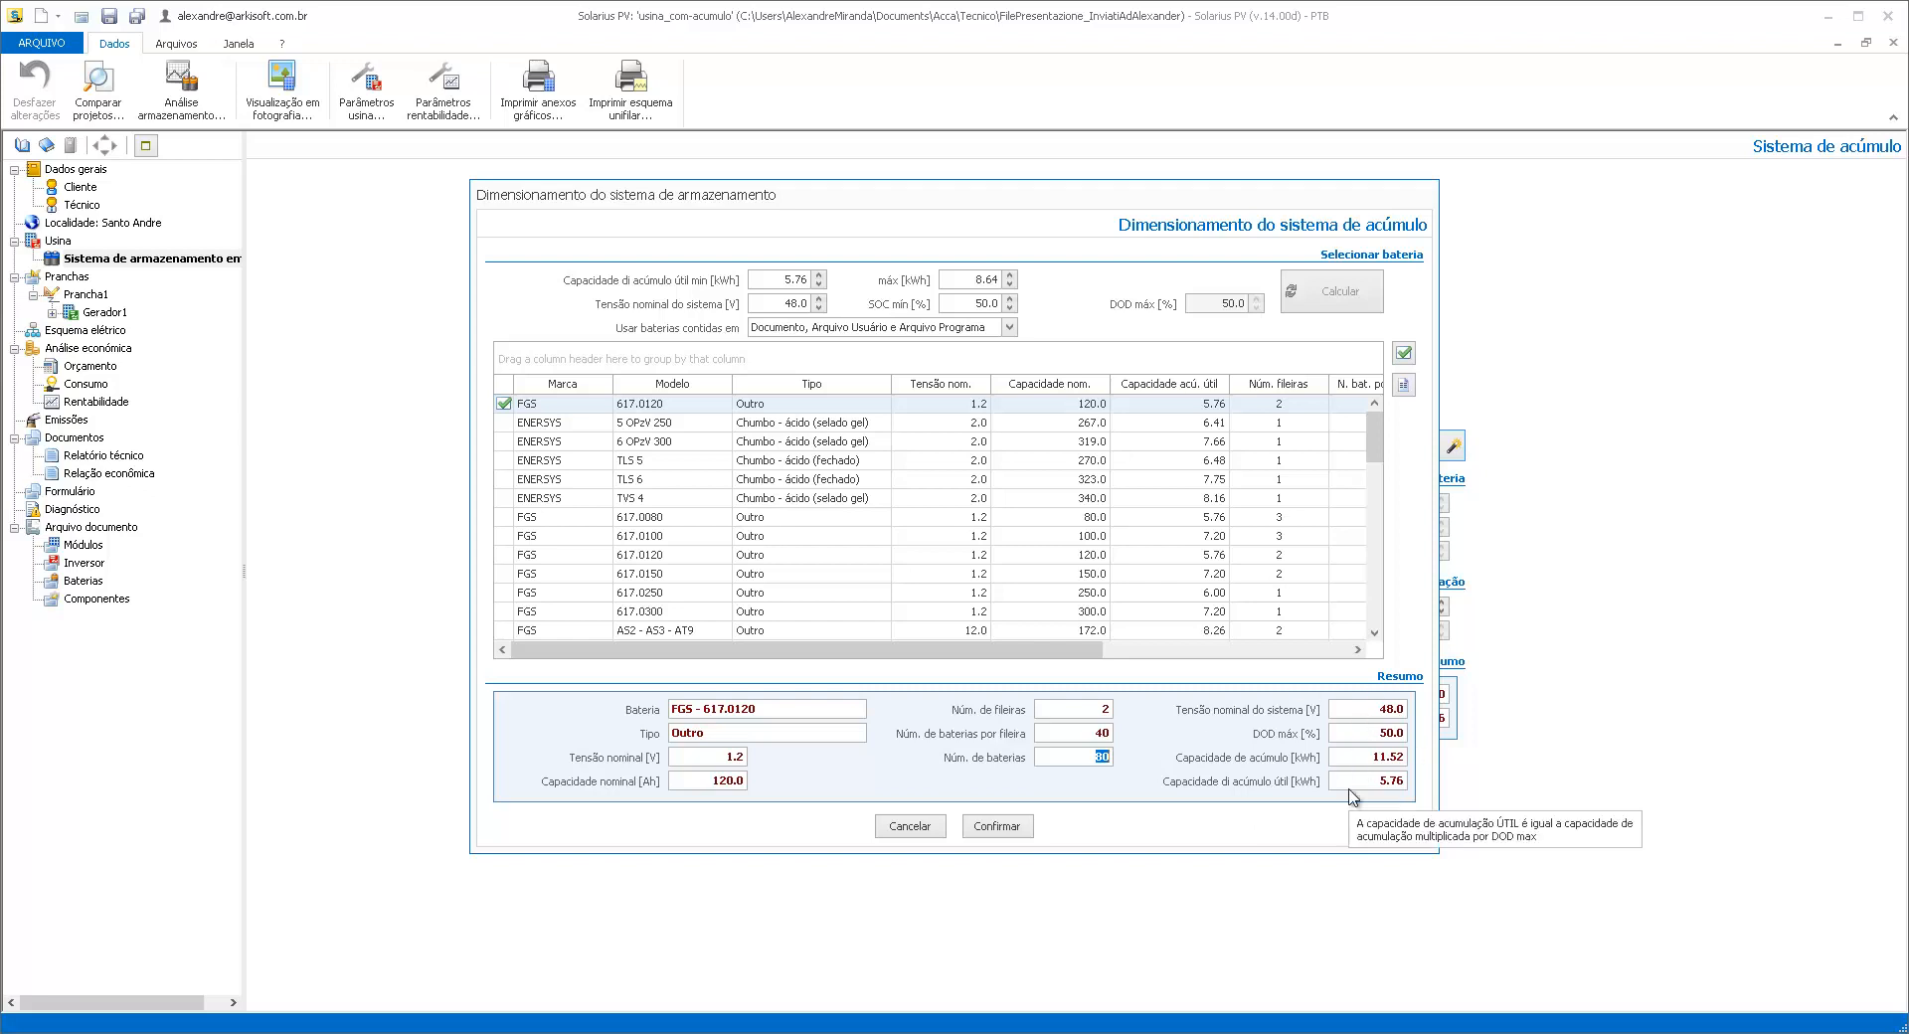
left_click(996, 827)
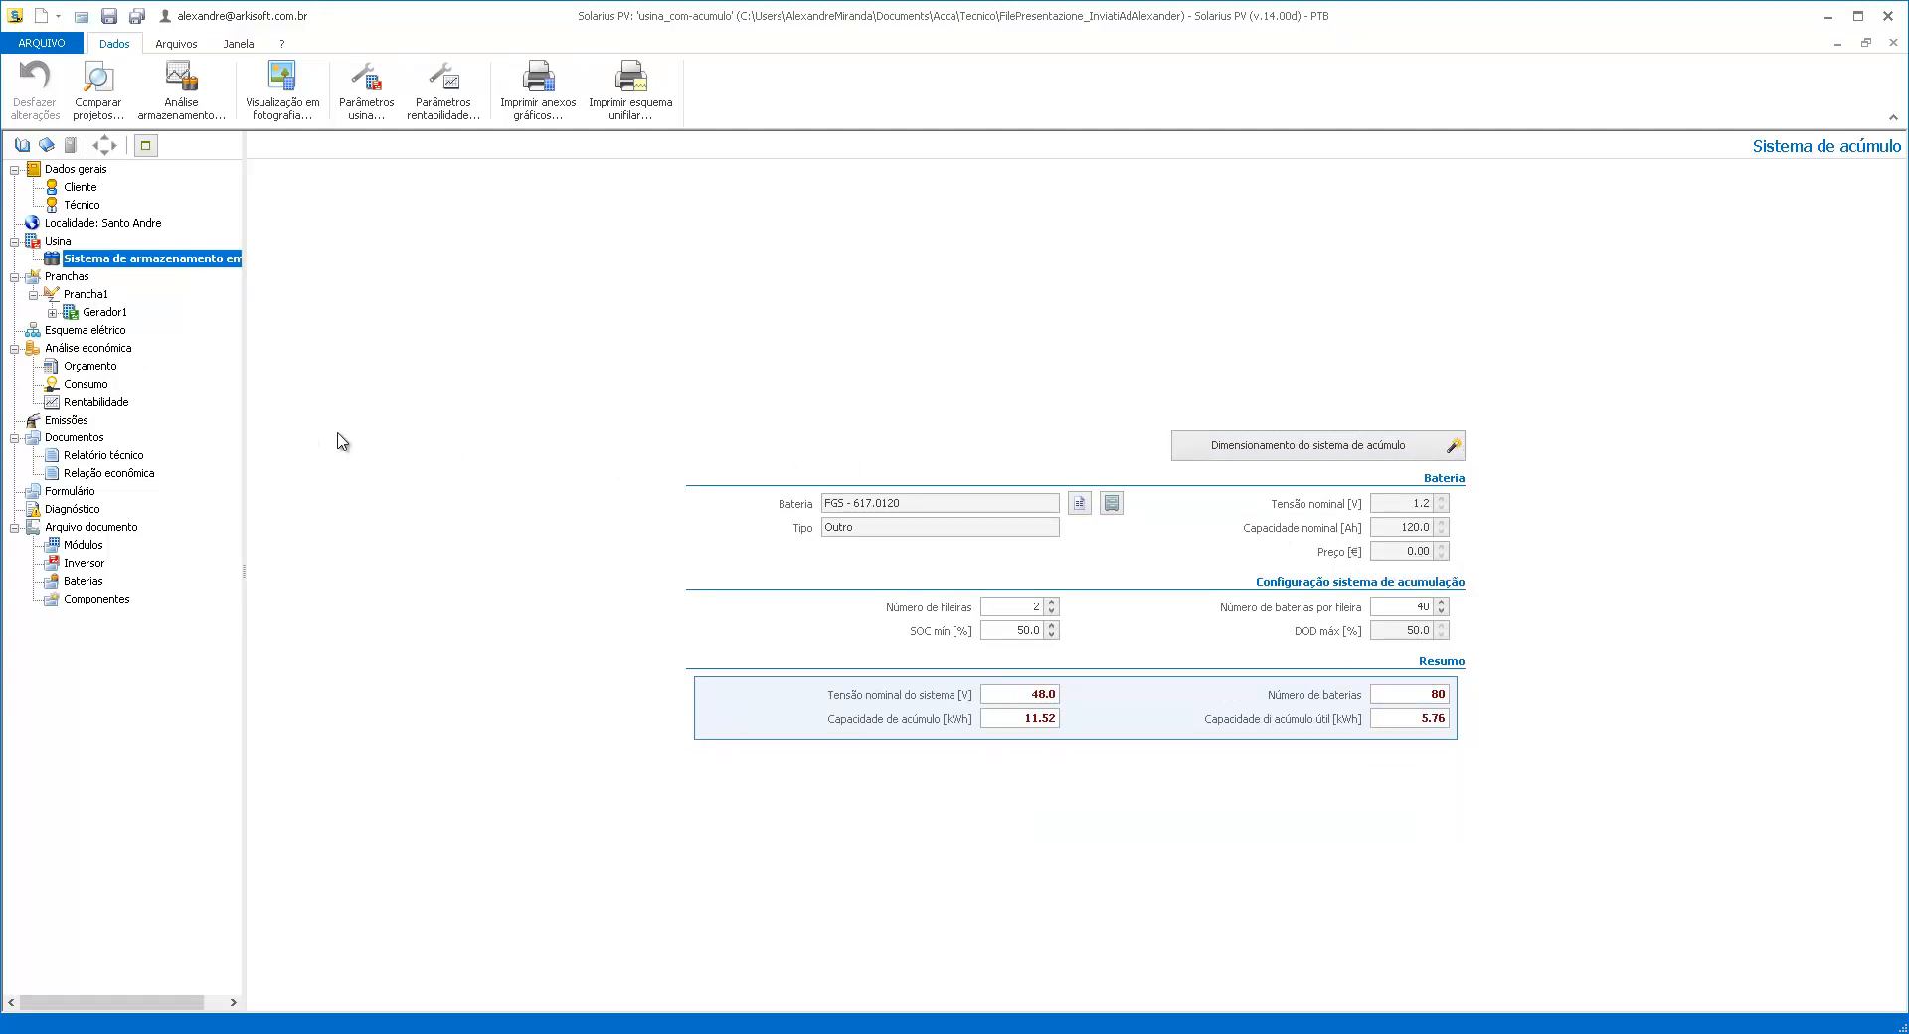
Examine the January consumption coverage and the plant analysis for varying useful storage capacity
left_click(96, 383)
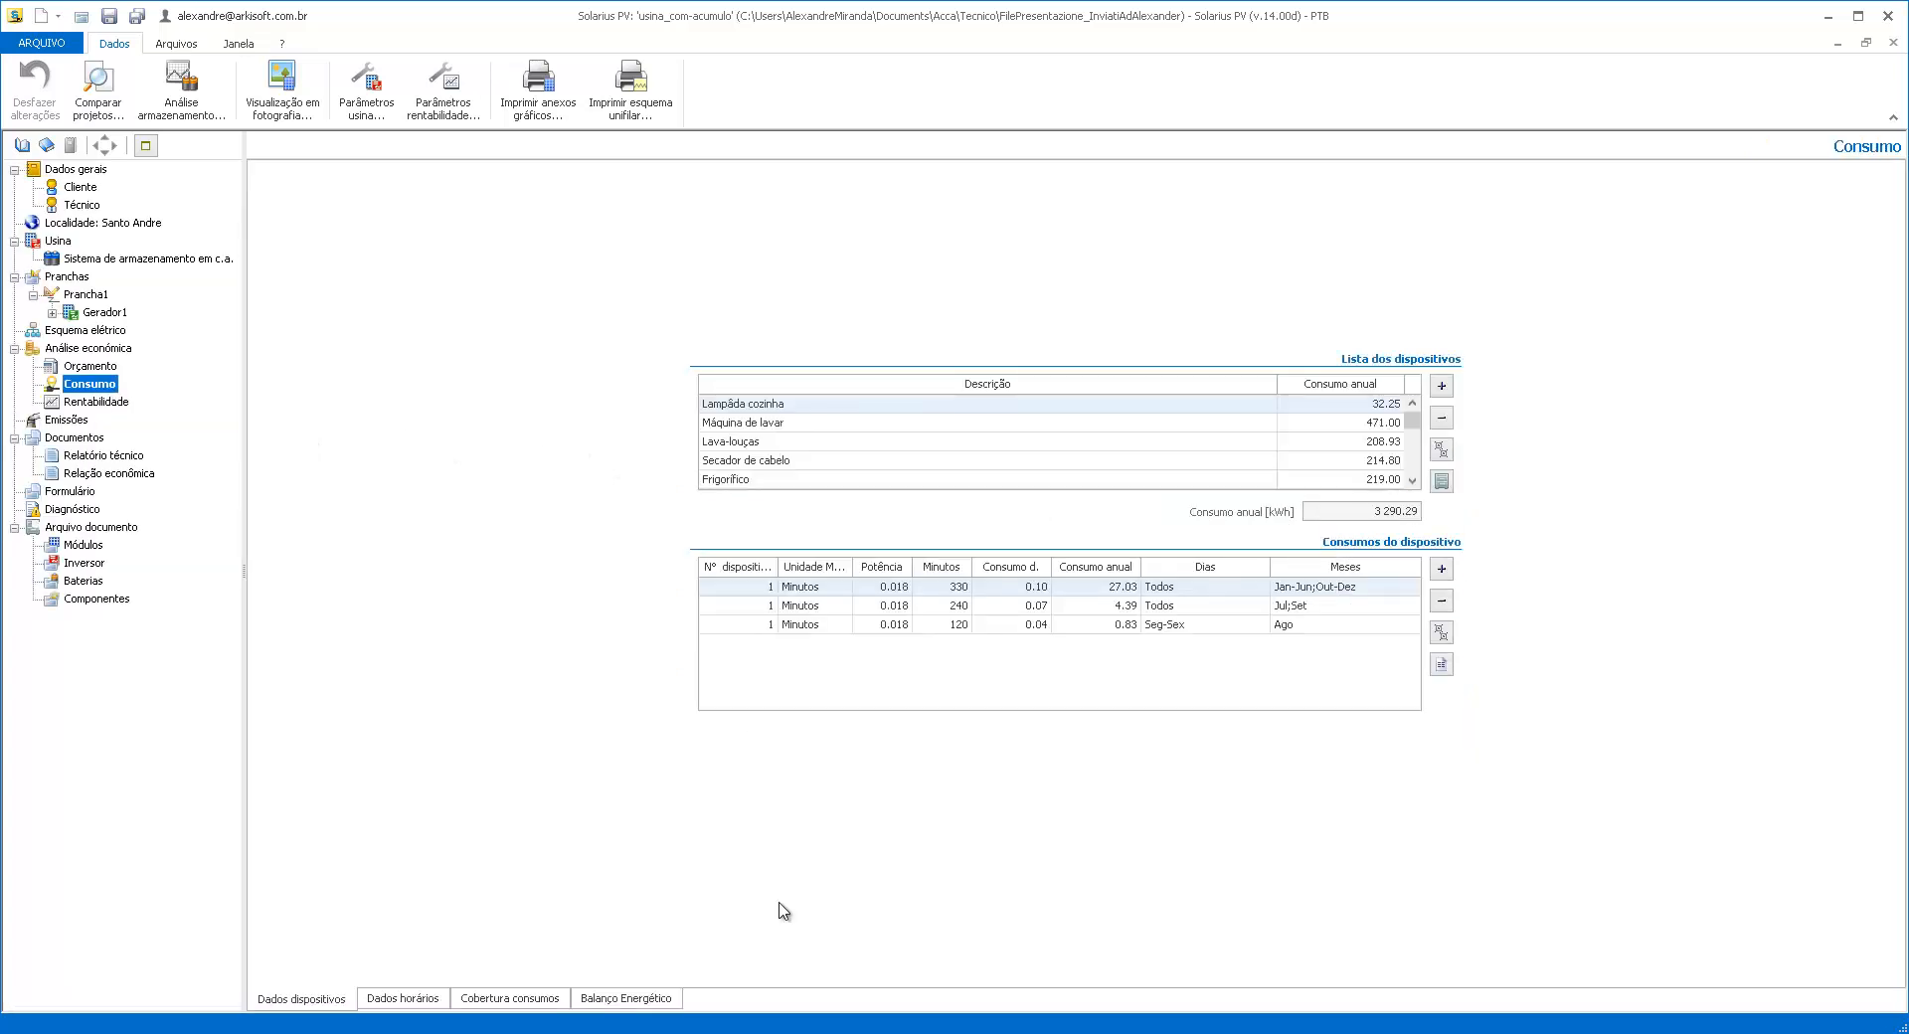
left_click(490, 999)
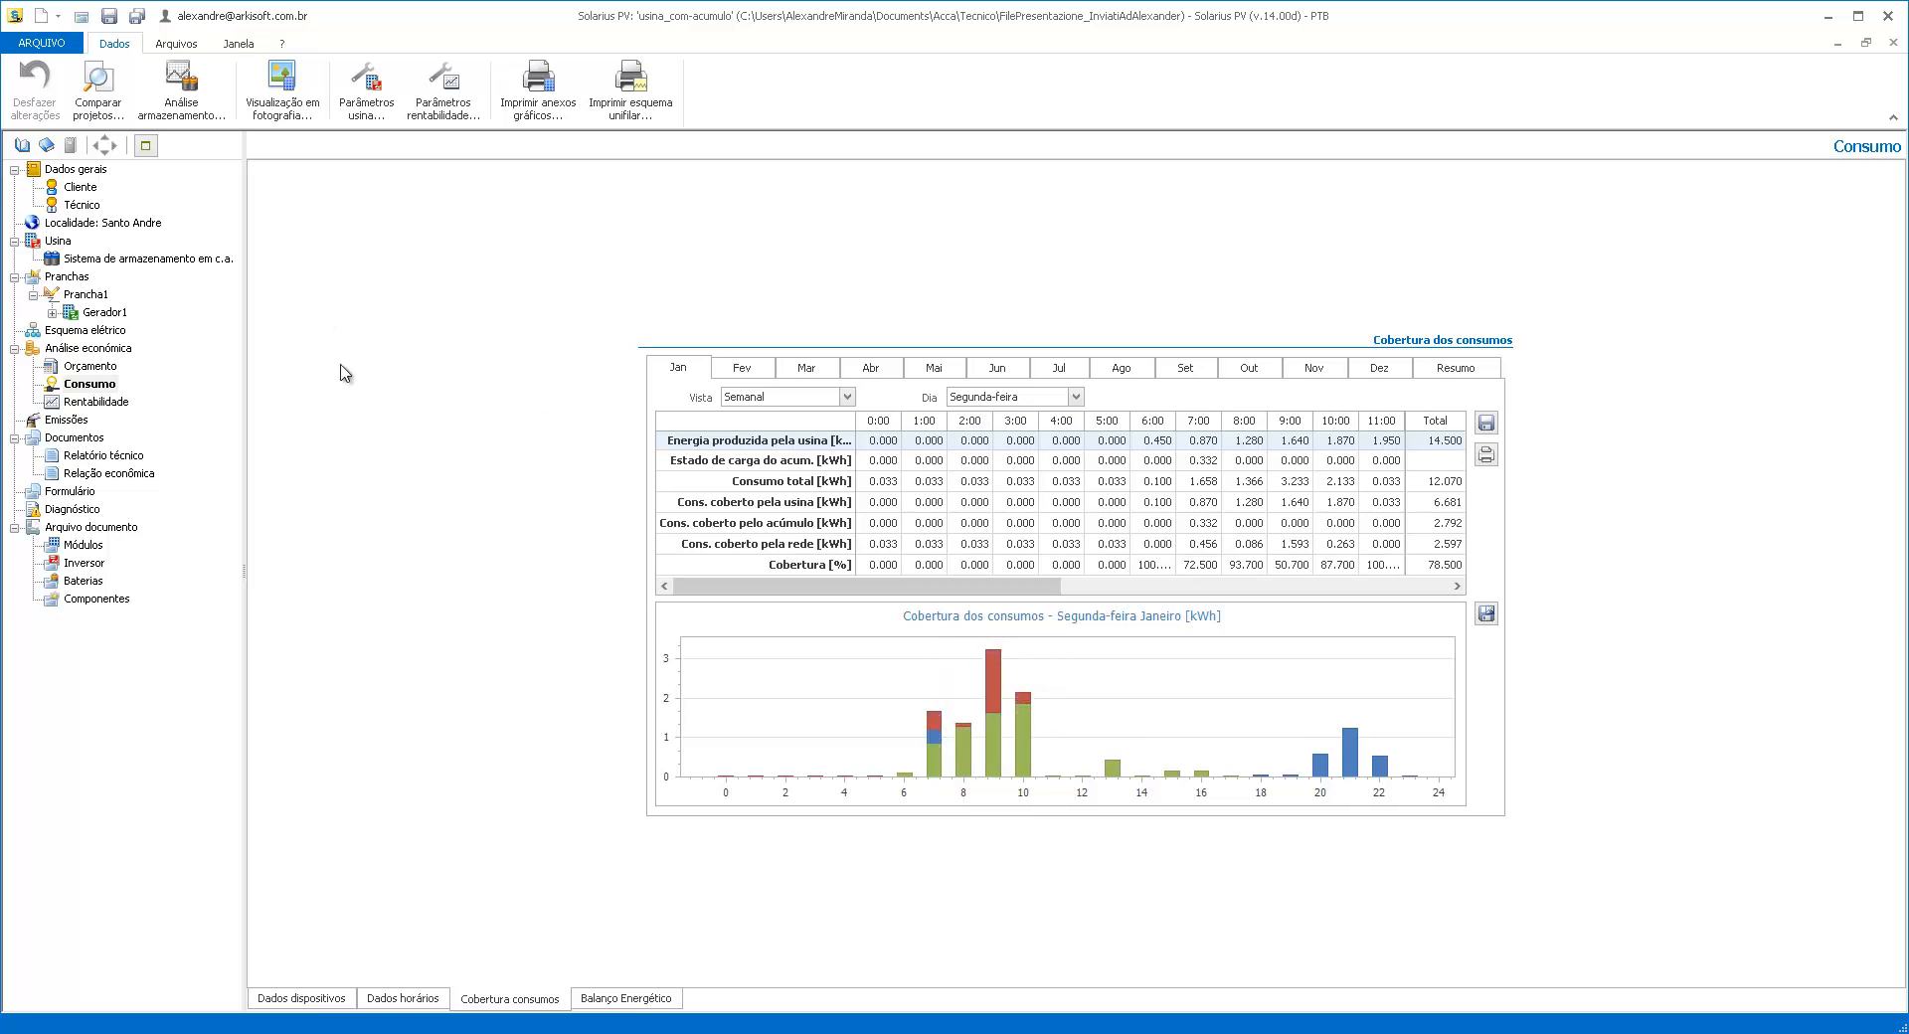
left_click(182, 92)
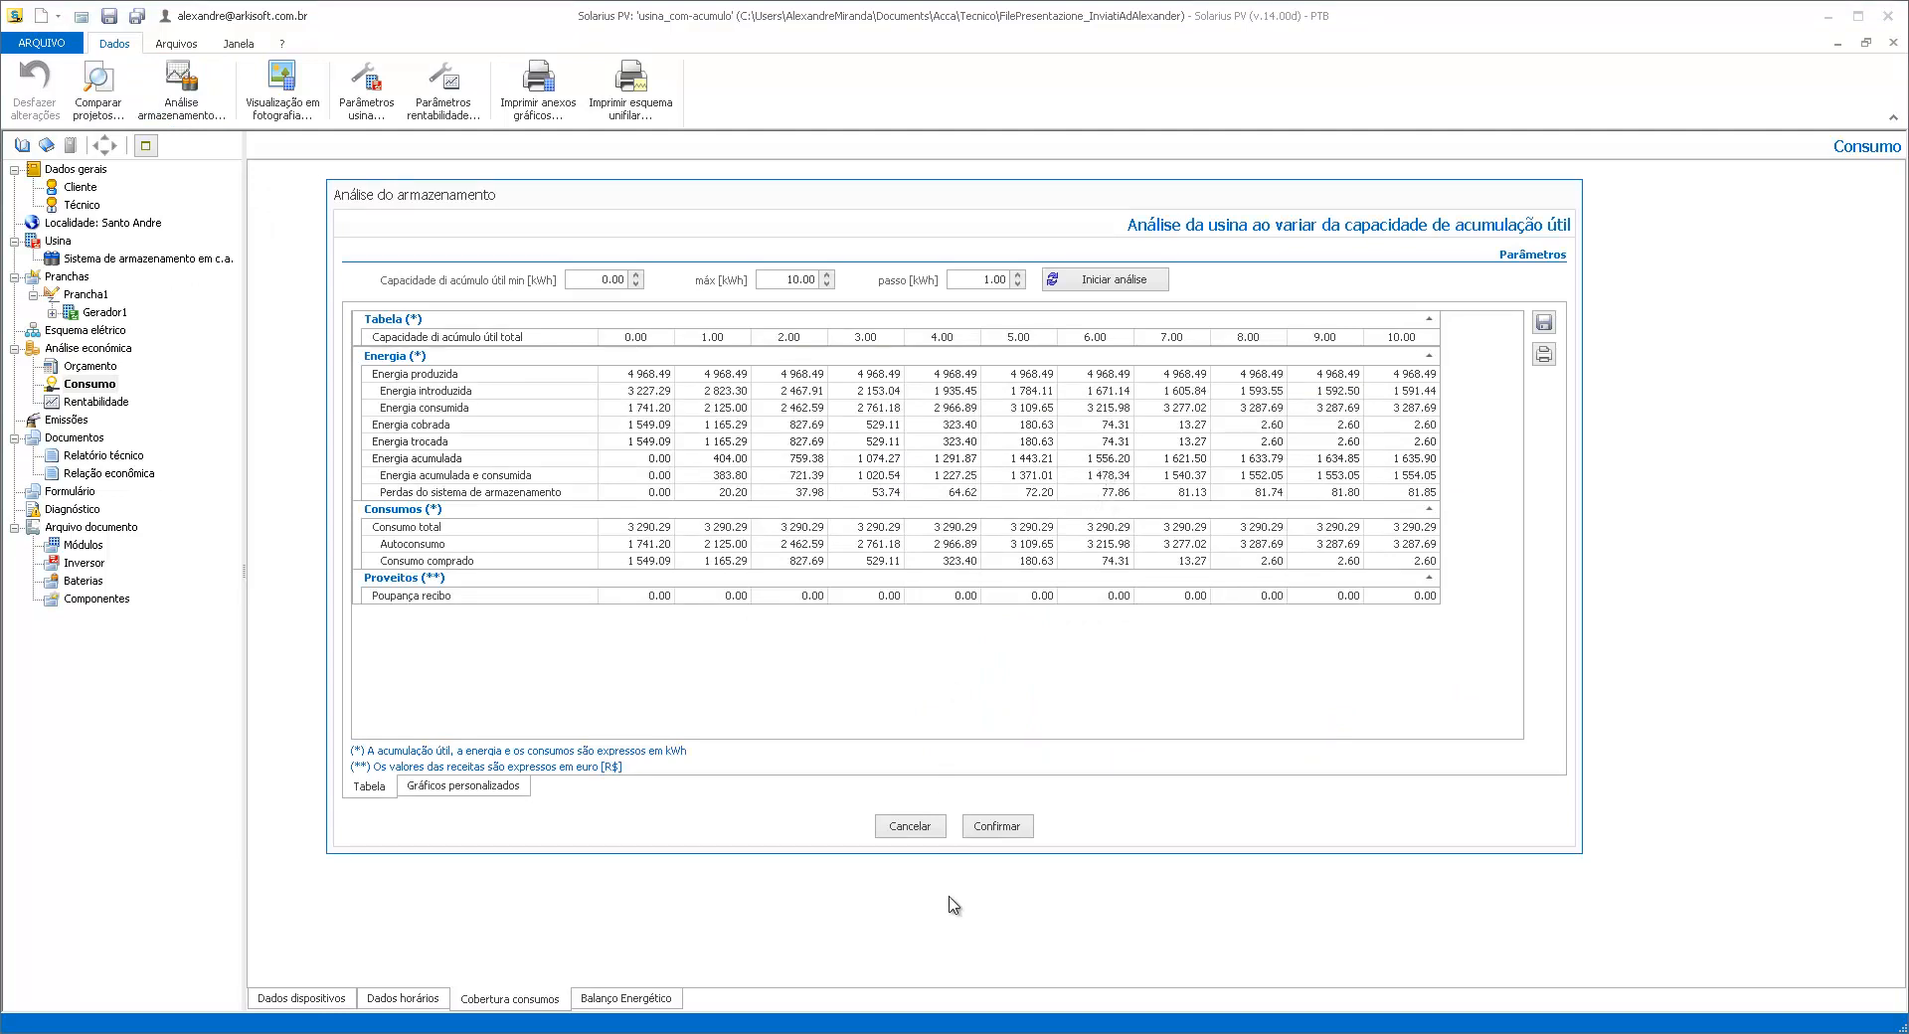
left_click(909, 833)
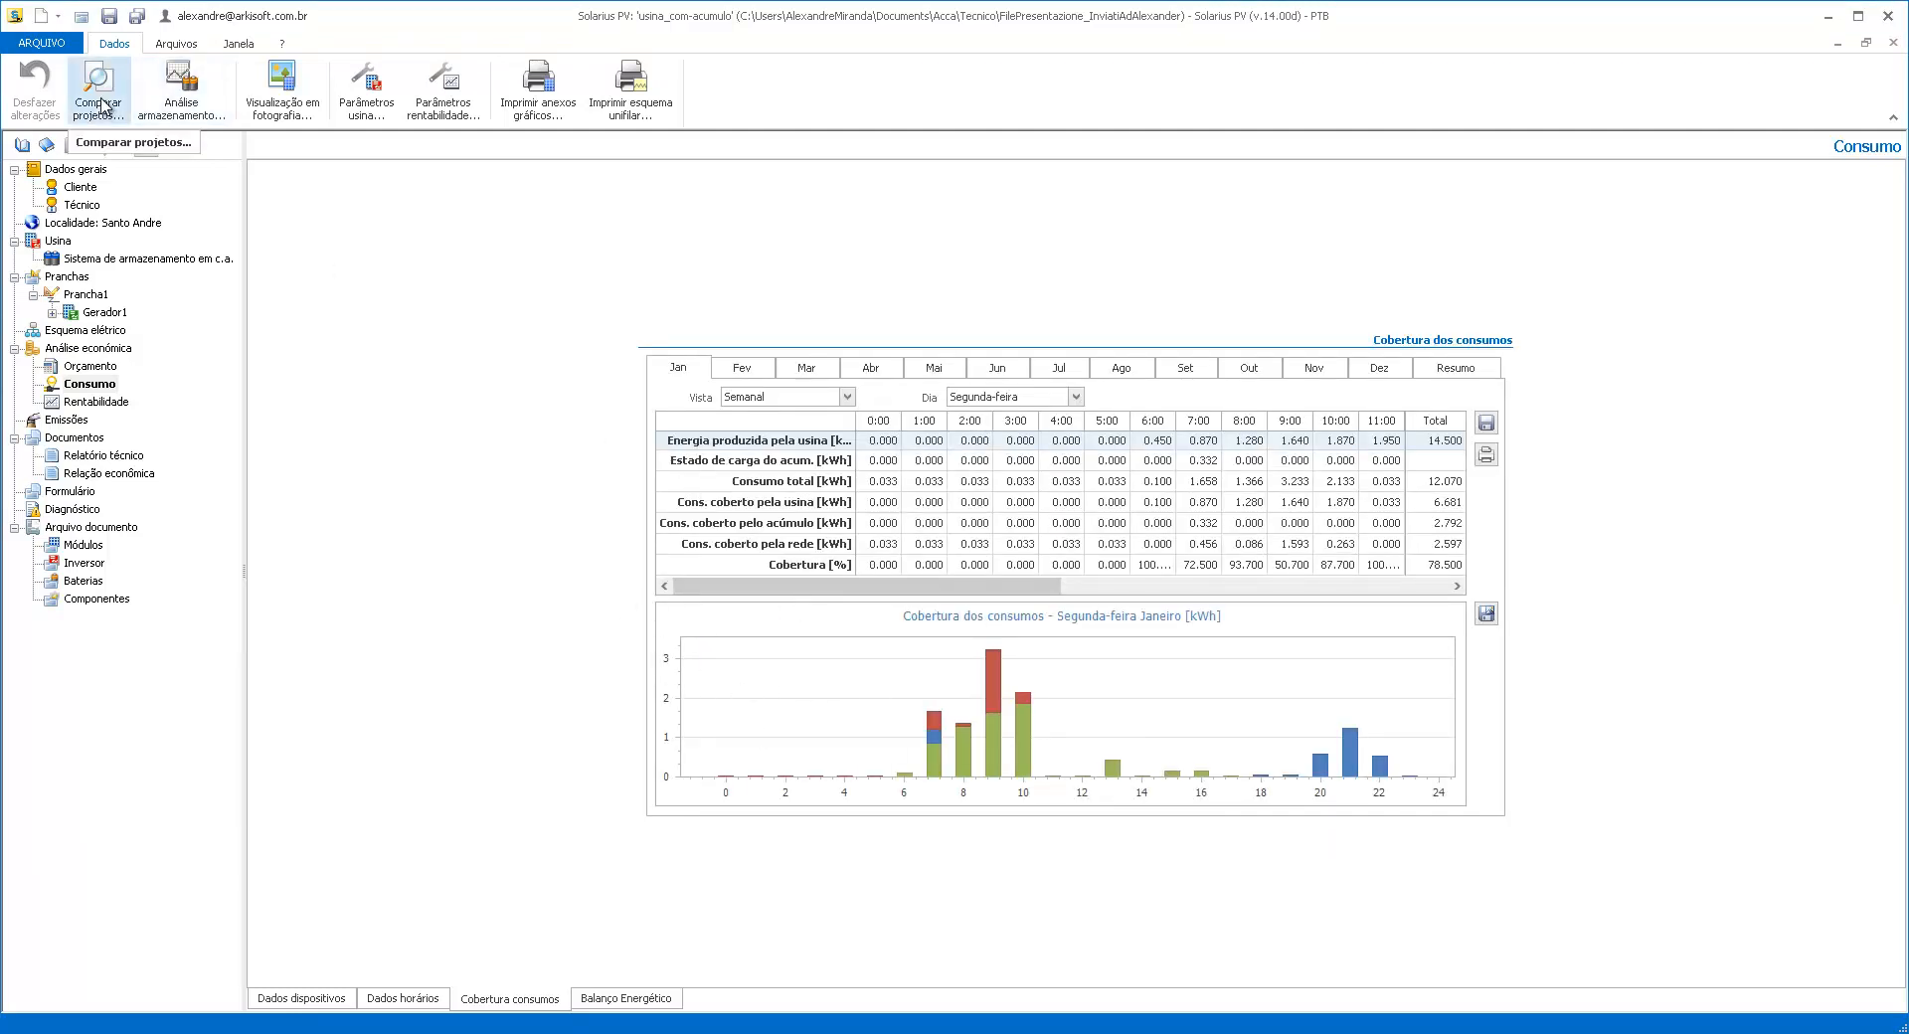
Compare the current project with usina_sem-acumulo, and close the comparison, discarding its data
left_click(159, 261)
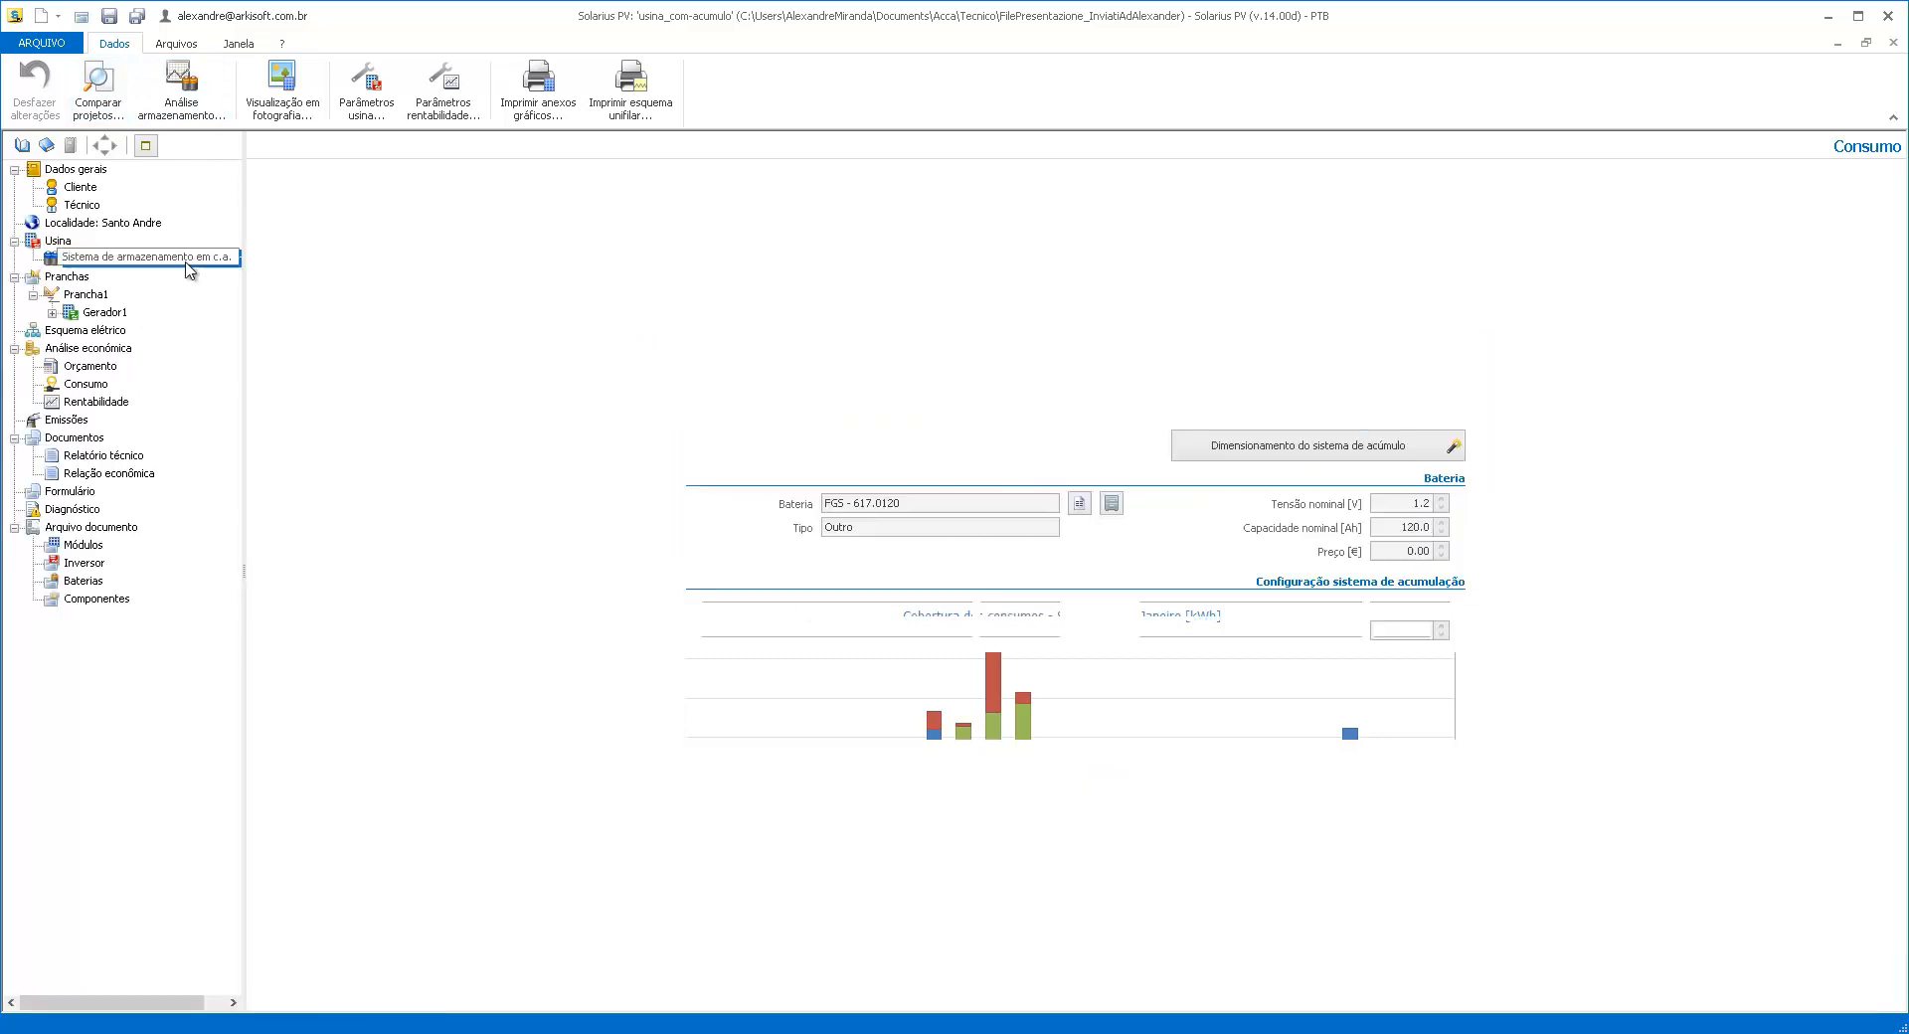
left_click(99, 95)
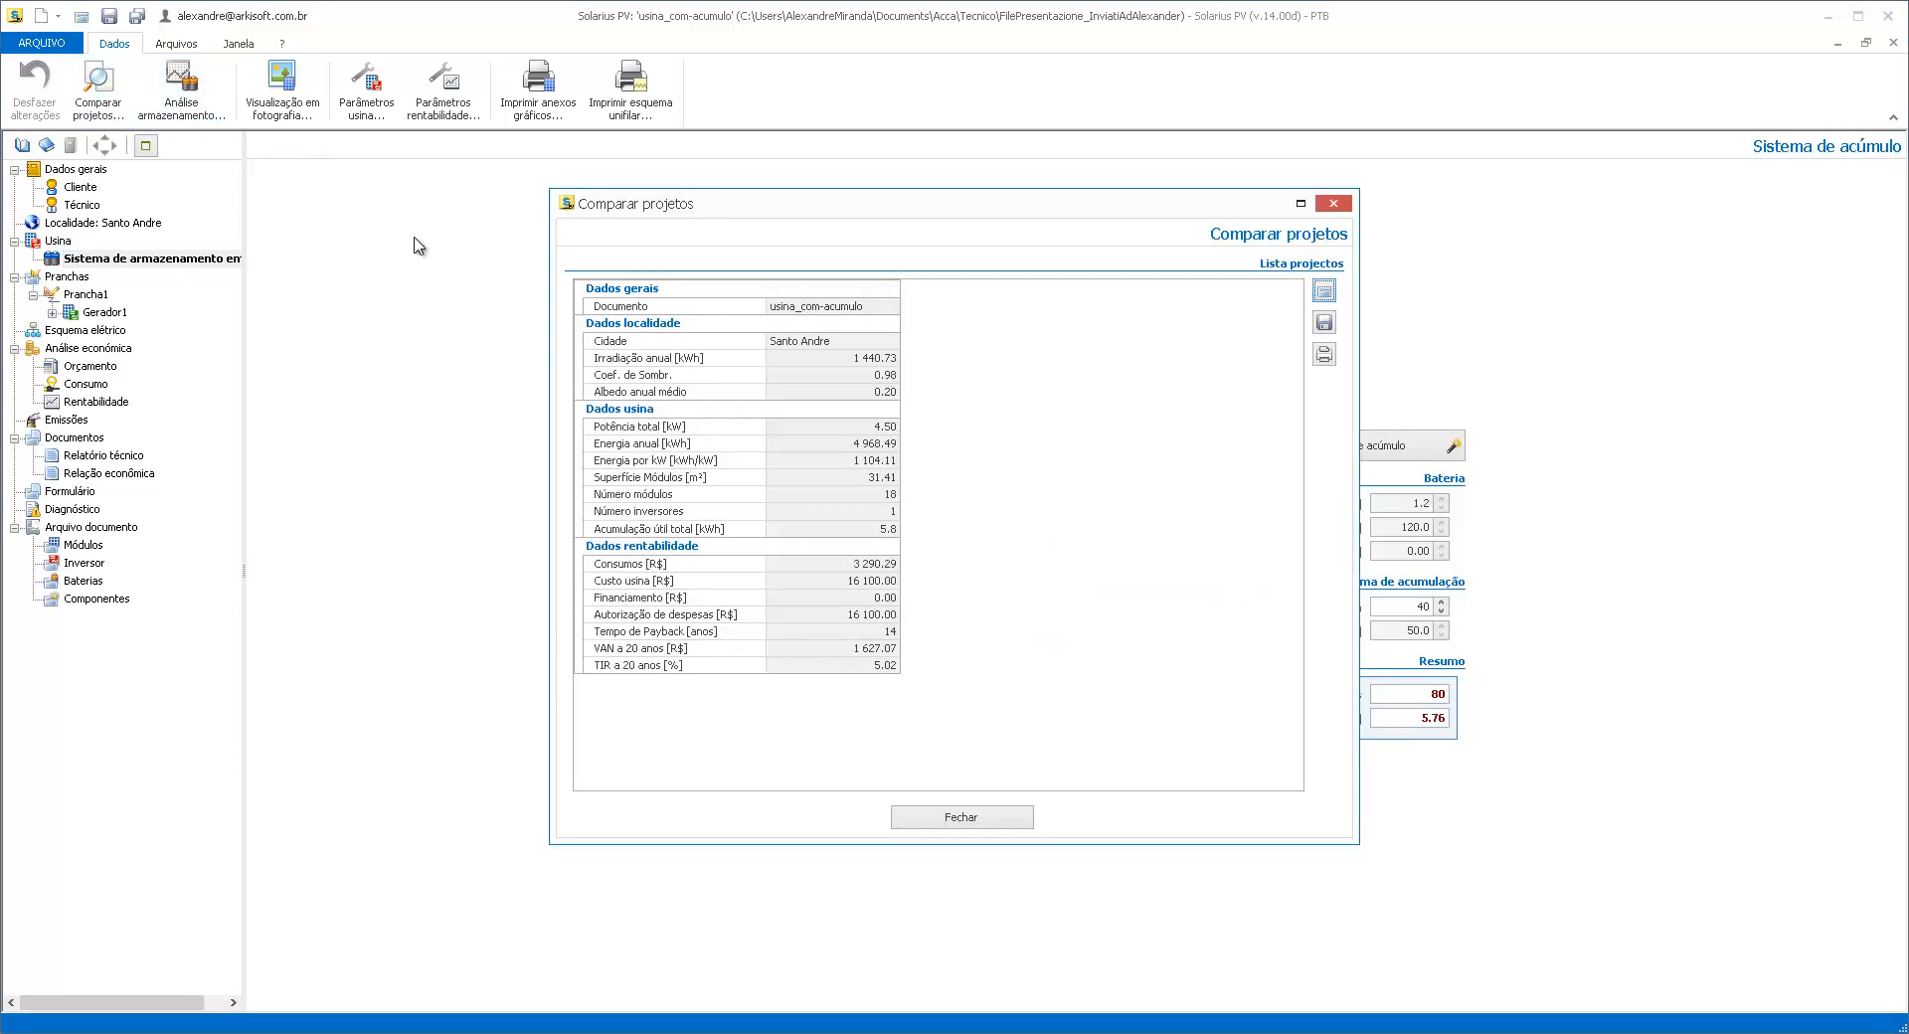
left_click(1323, 292)
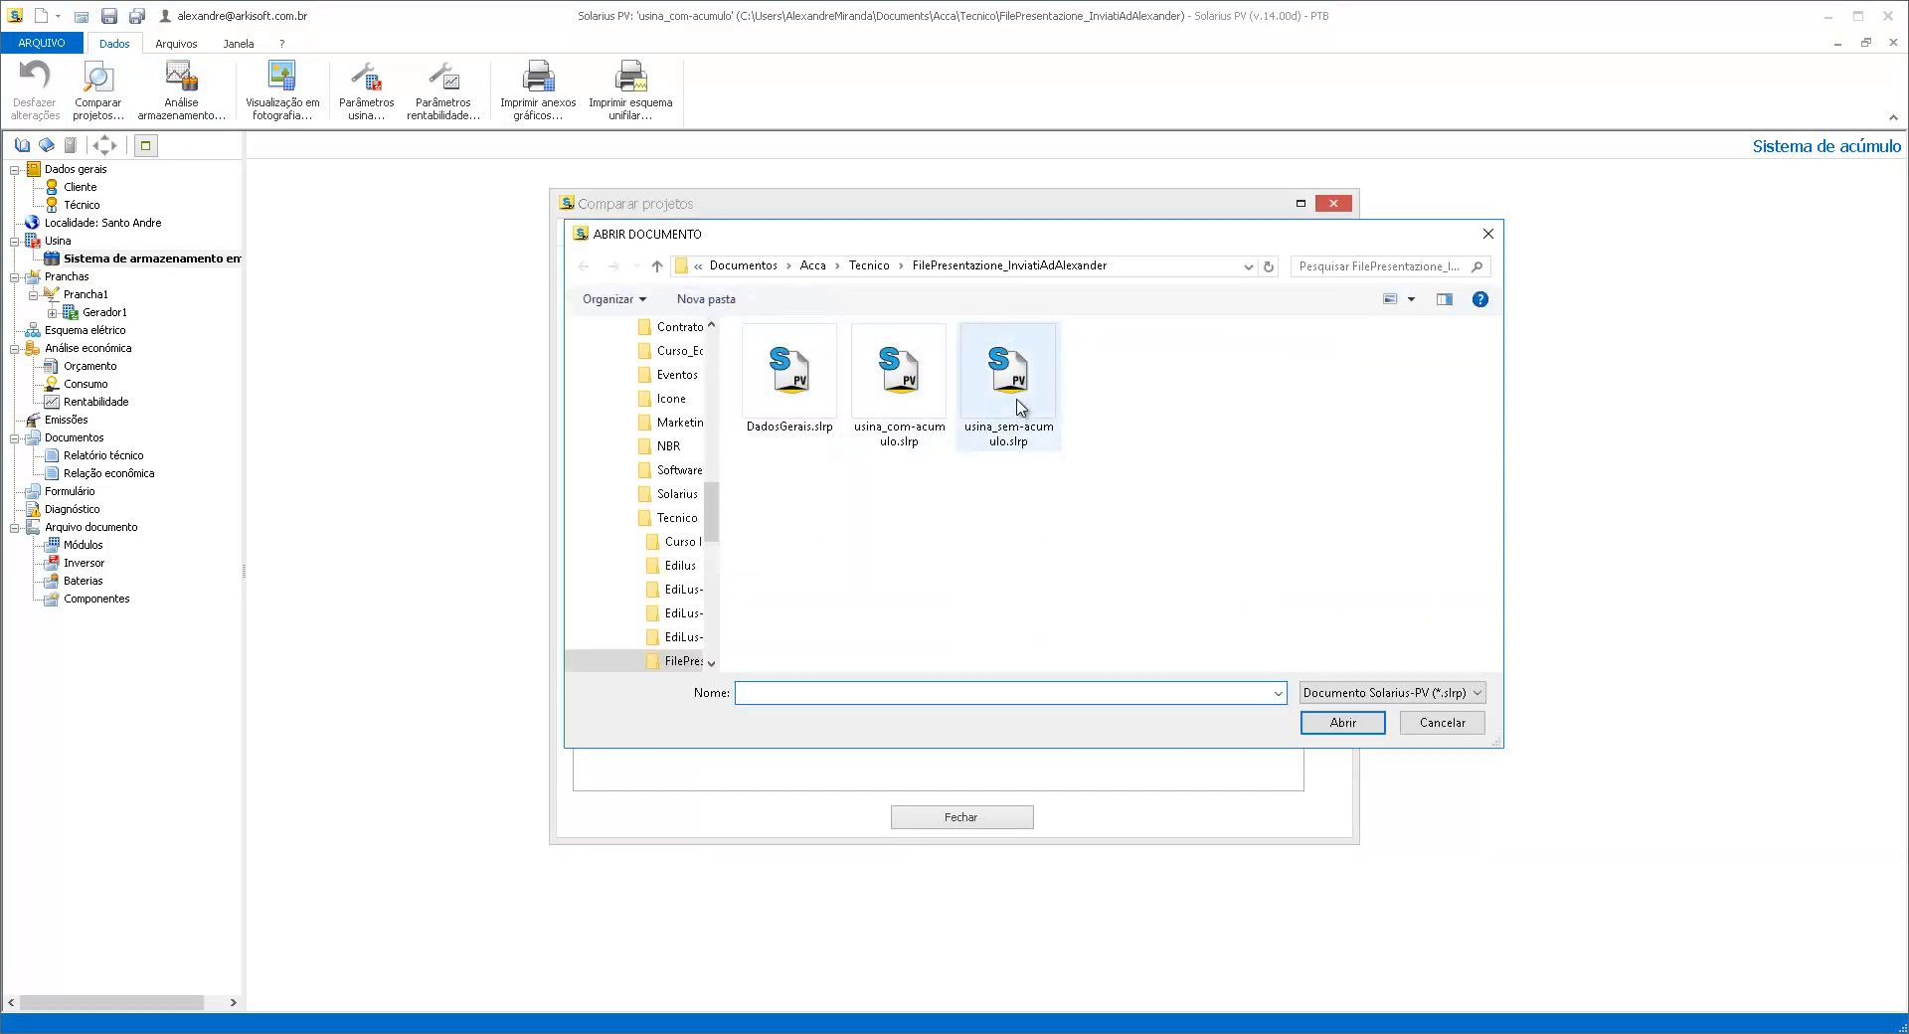
double_click(1017, 402)
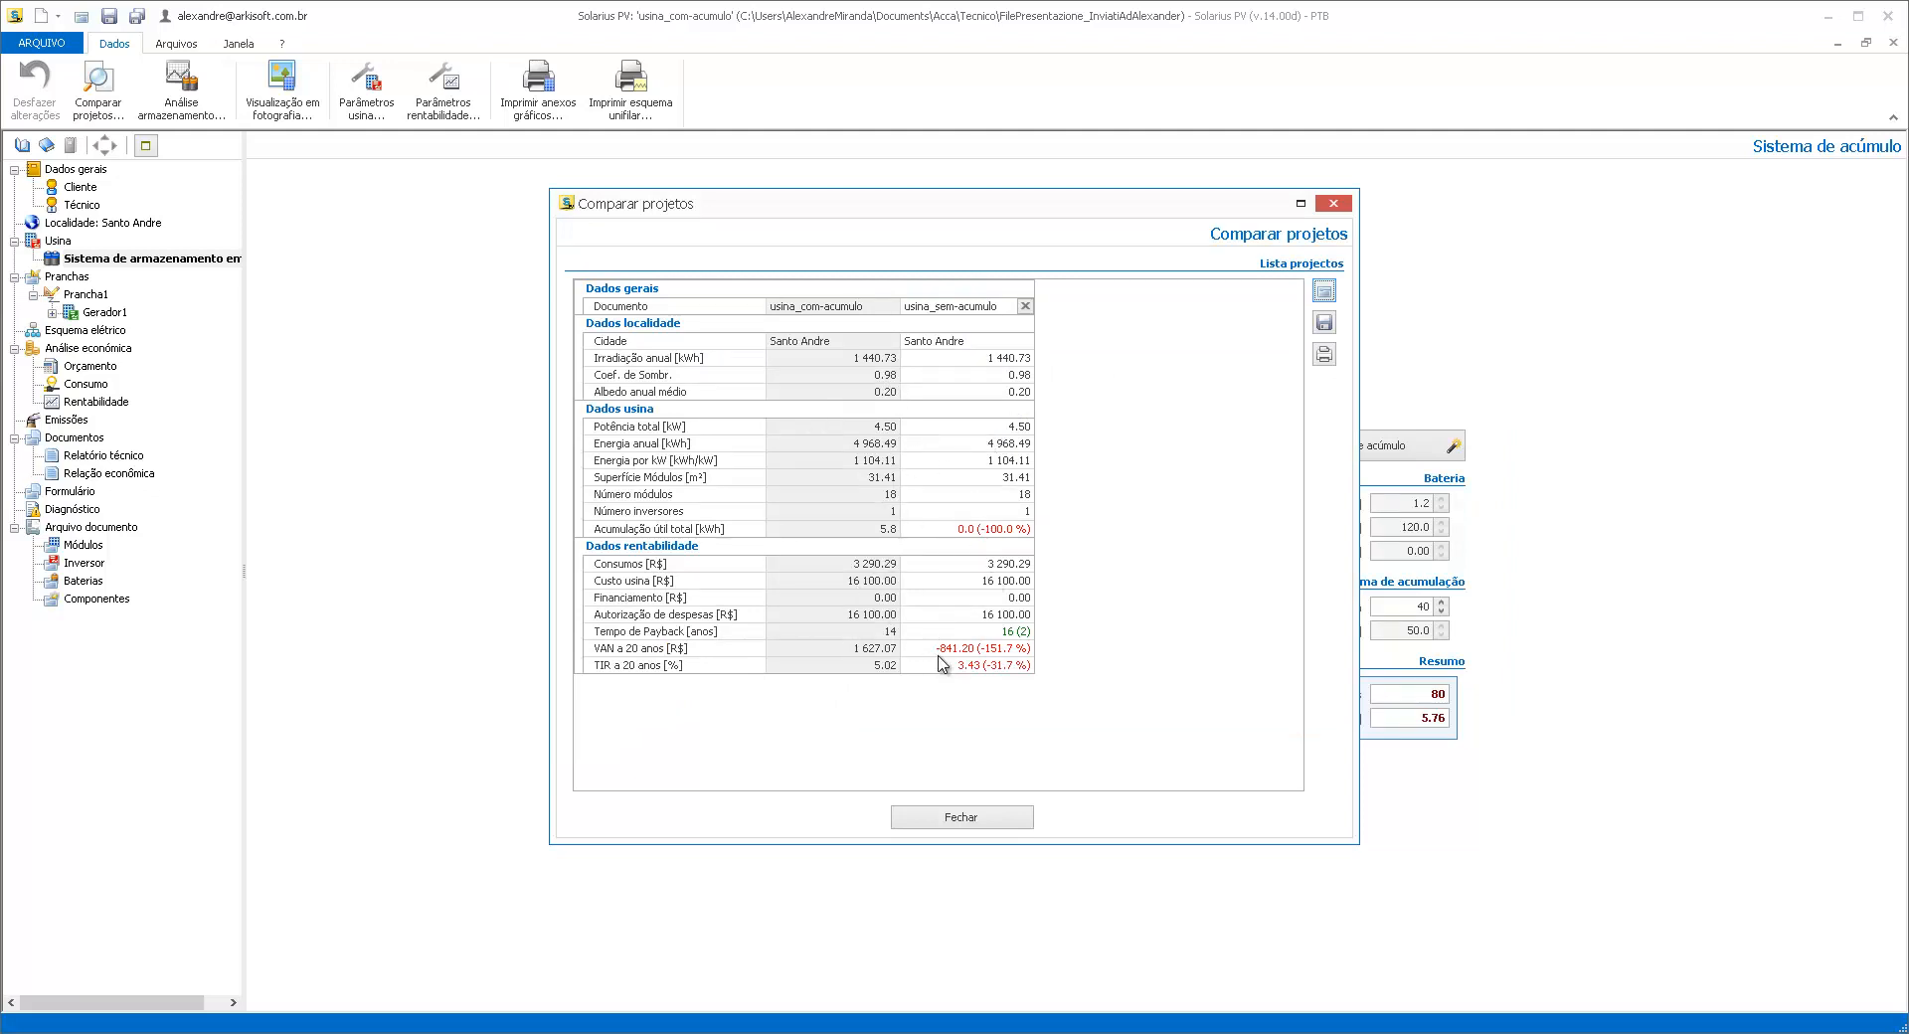
left_click(962, 820)
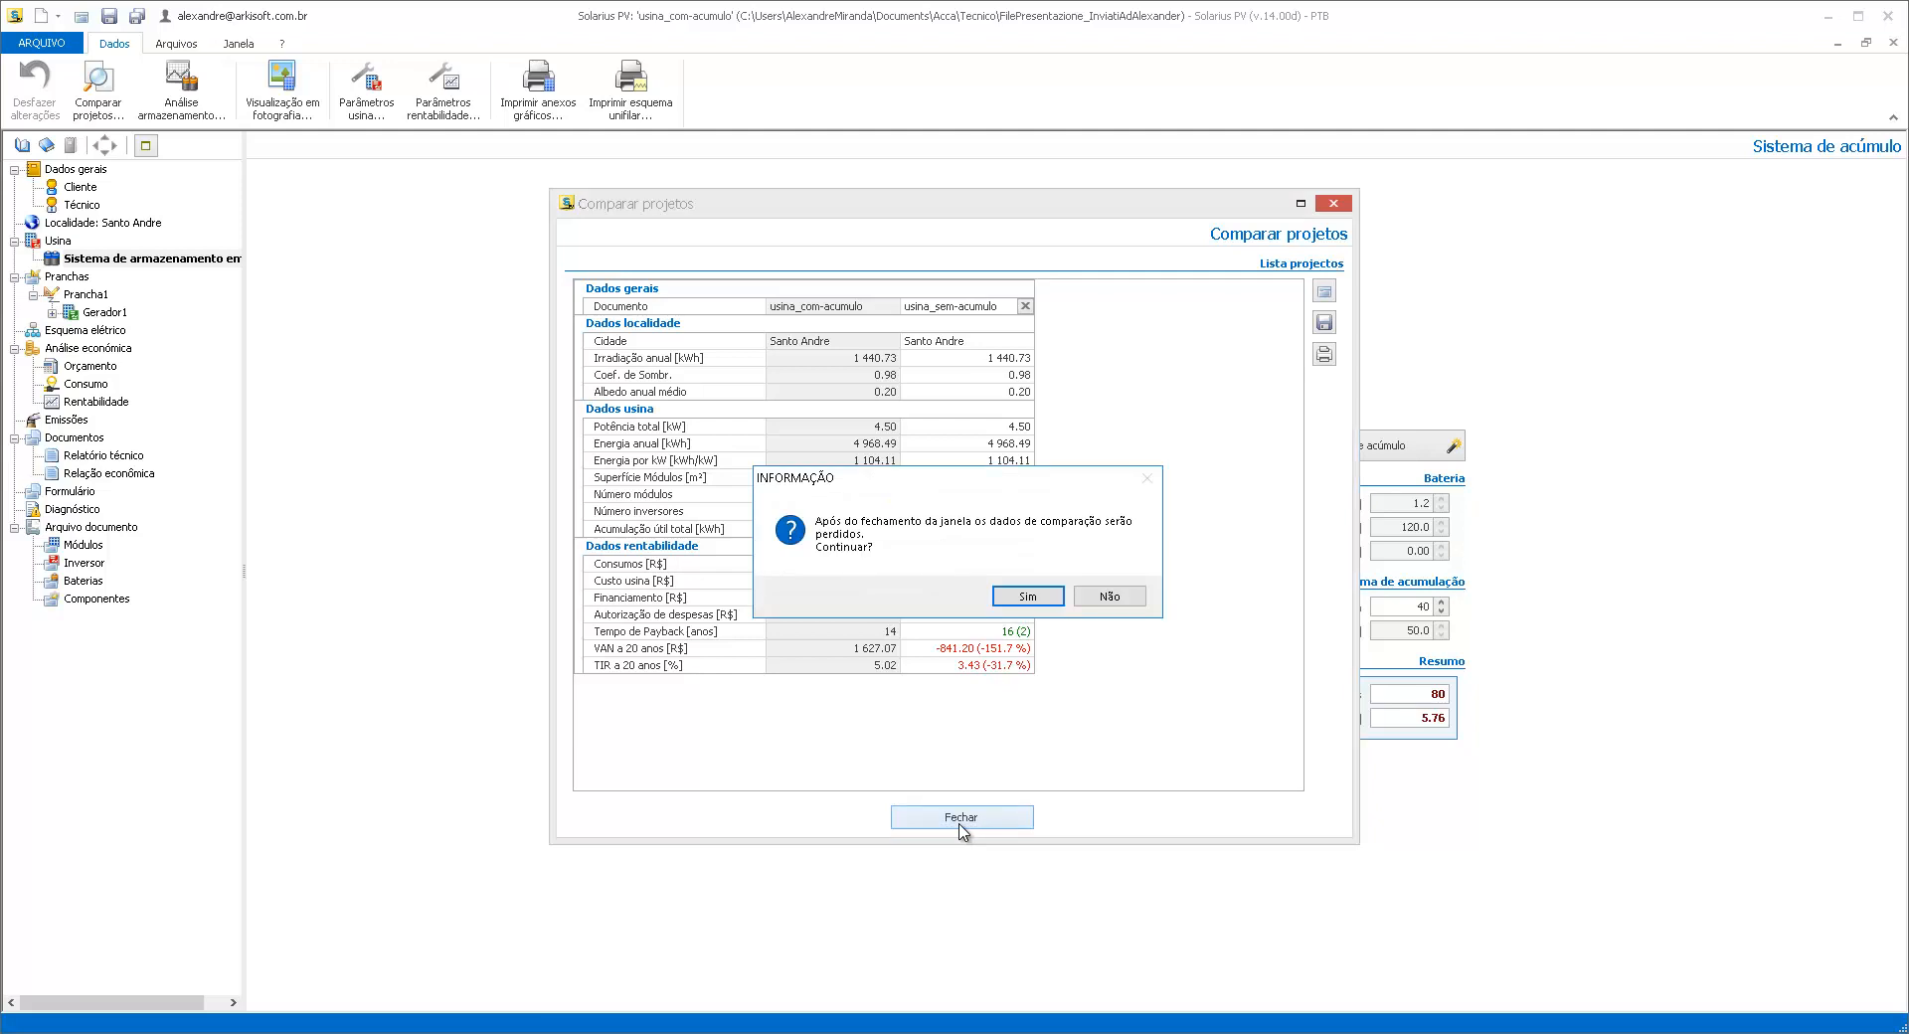
left_click(1036, 597)
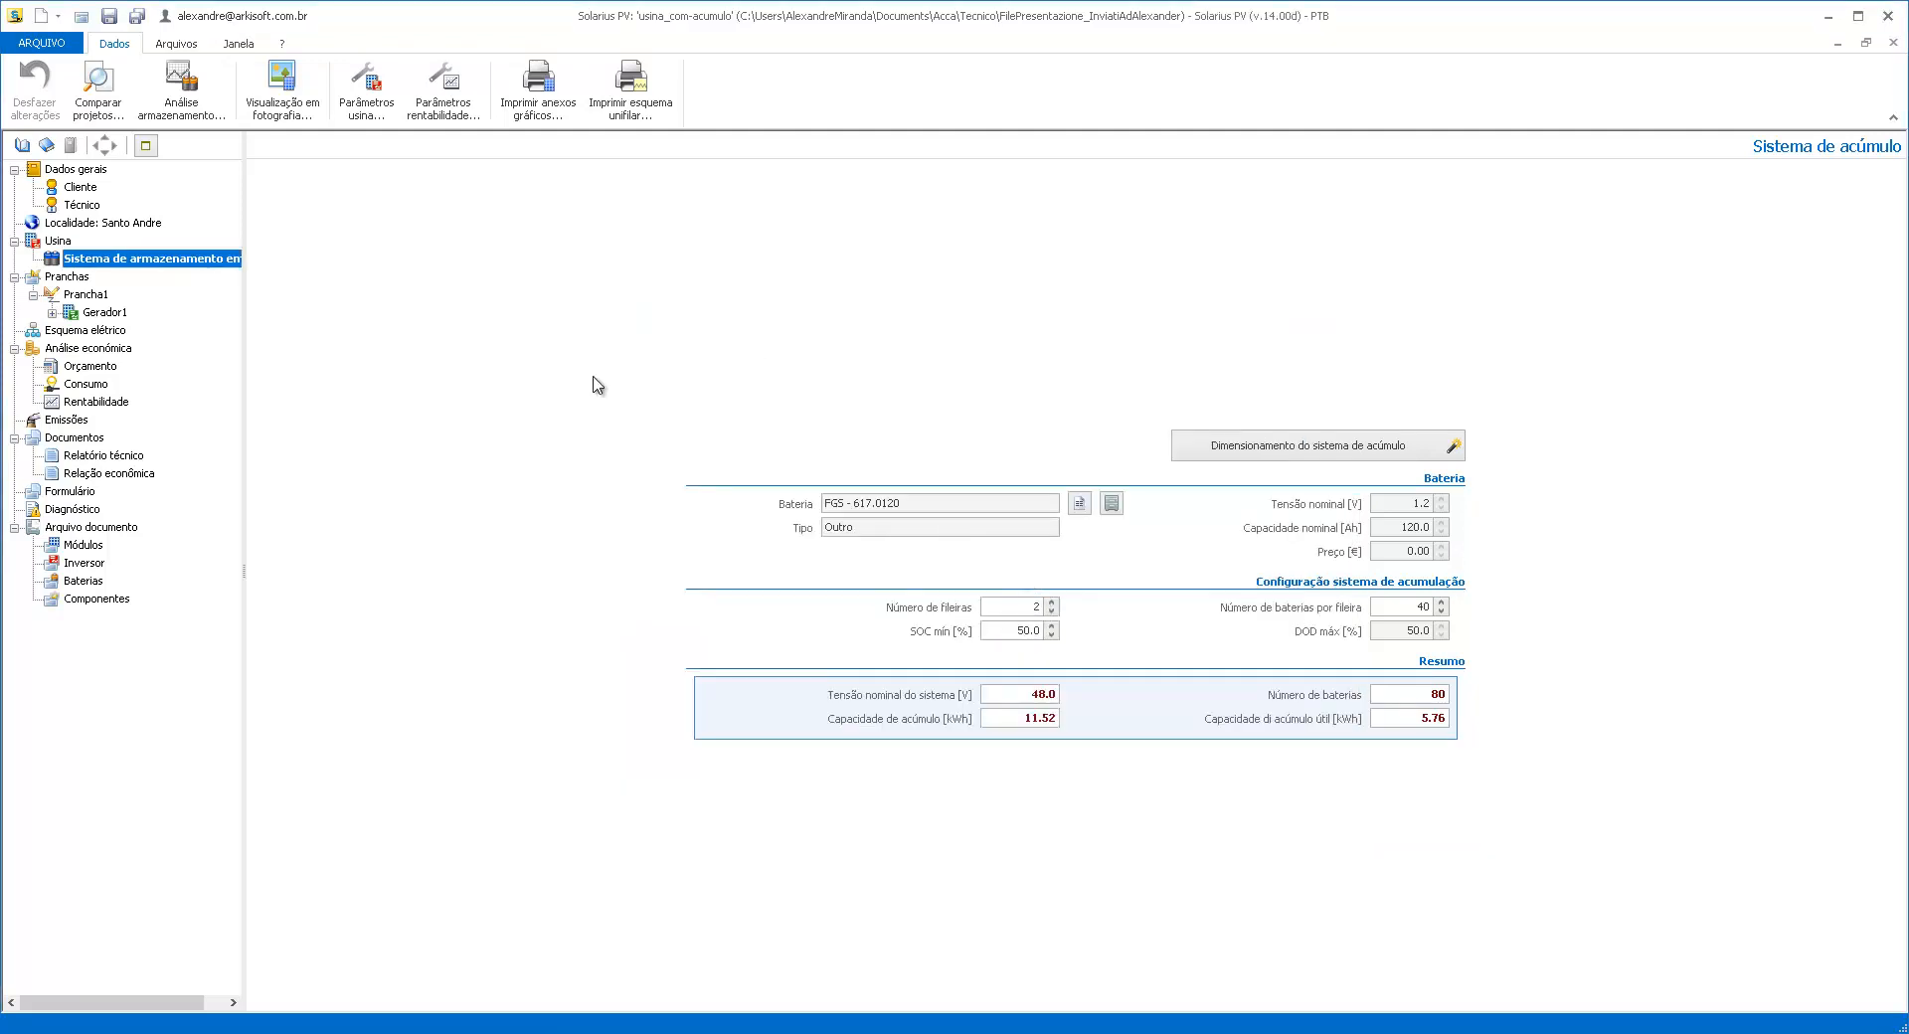
Start the module visualization in a photograph and load the house image Rendering_Modello.jpg
left_click(282, 107)
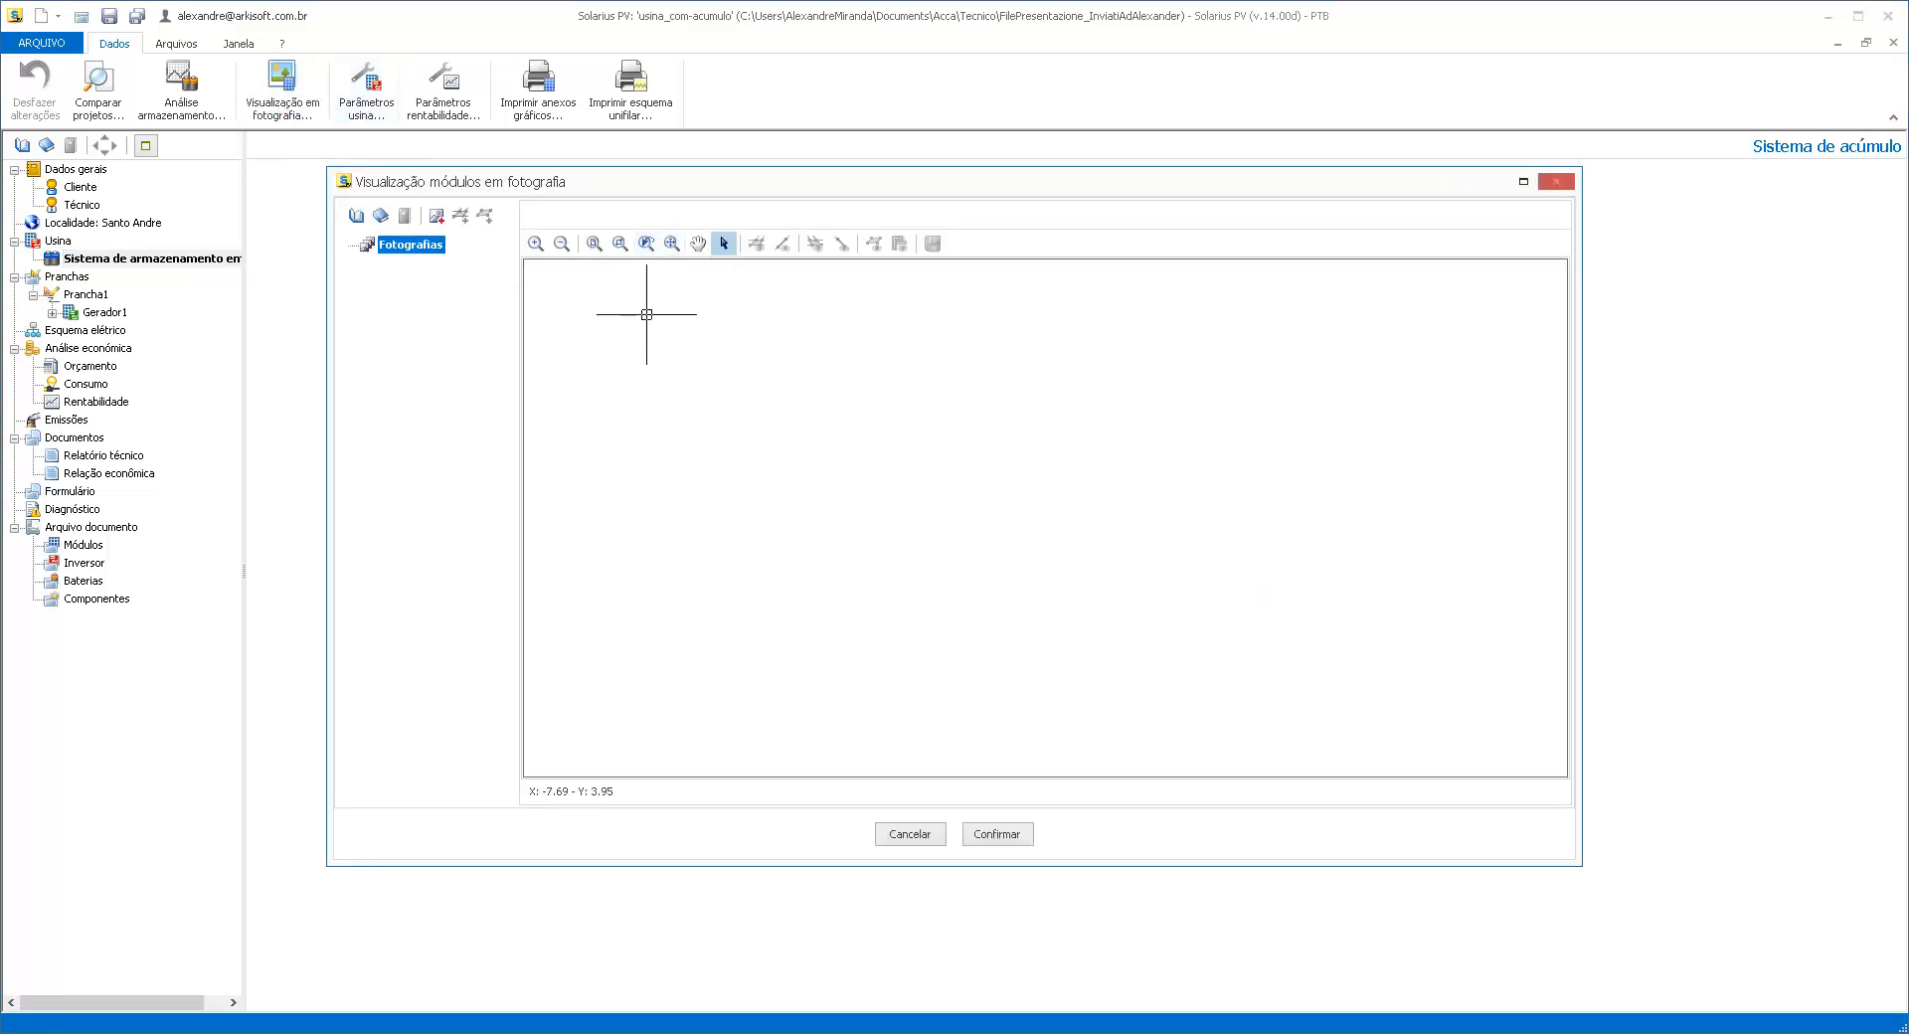
left_click(438, 217)
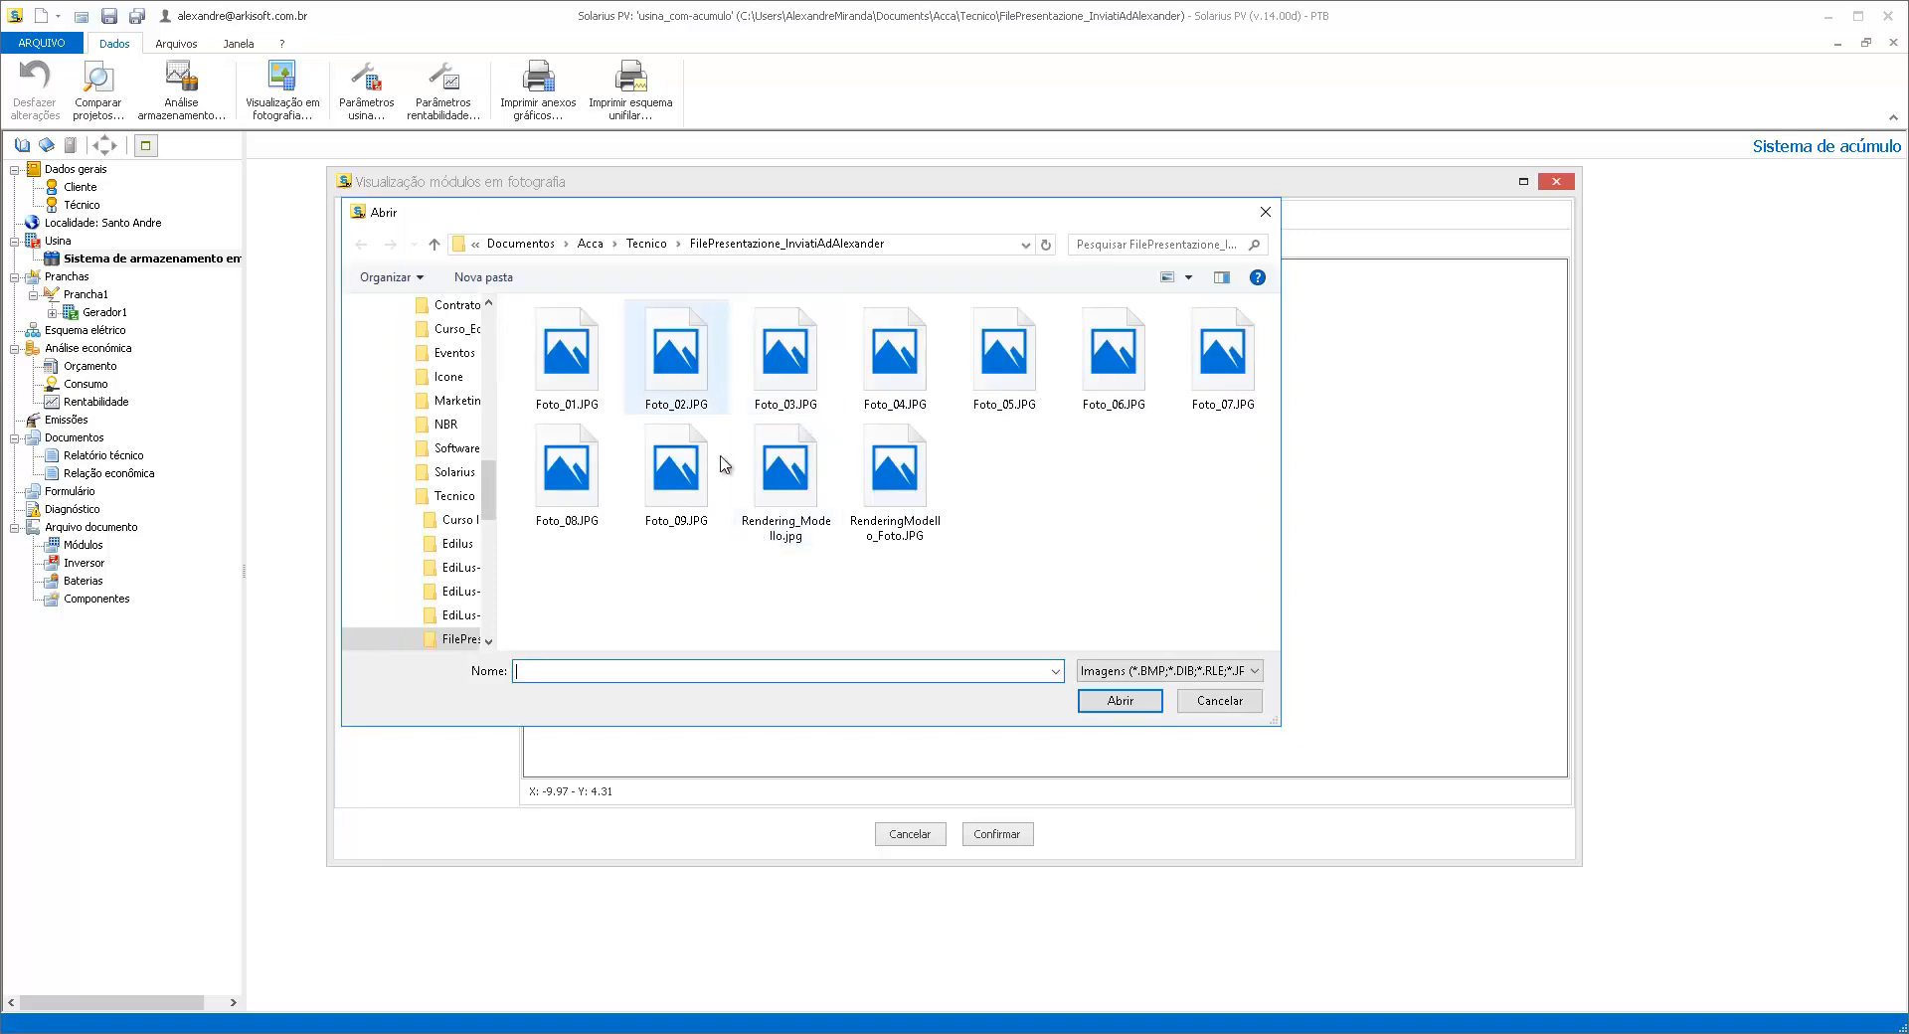
left_click(786, 477)
left_click(1118, 706)
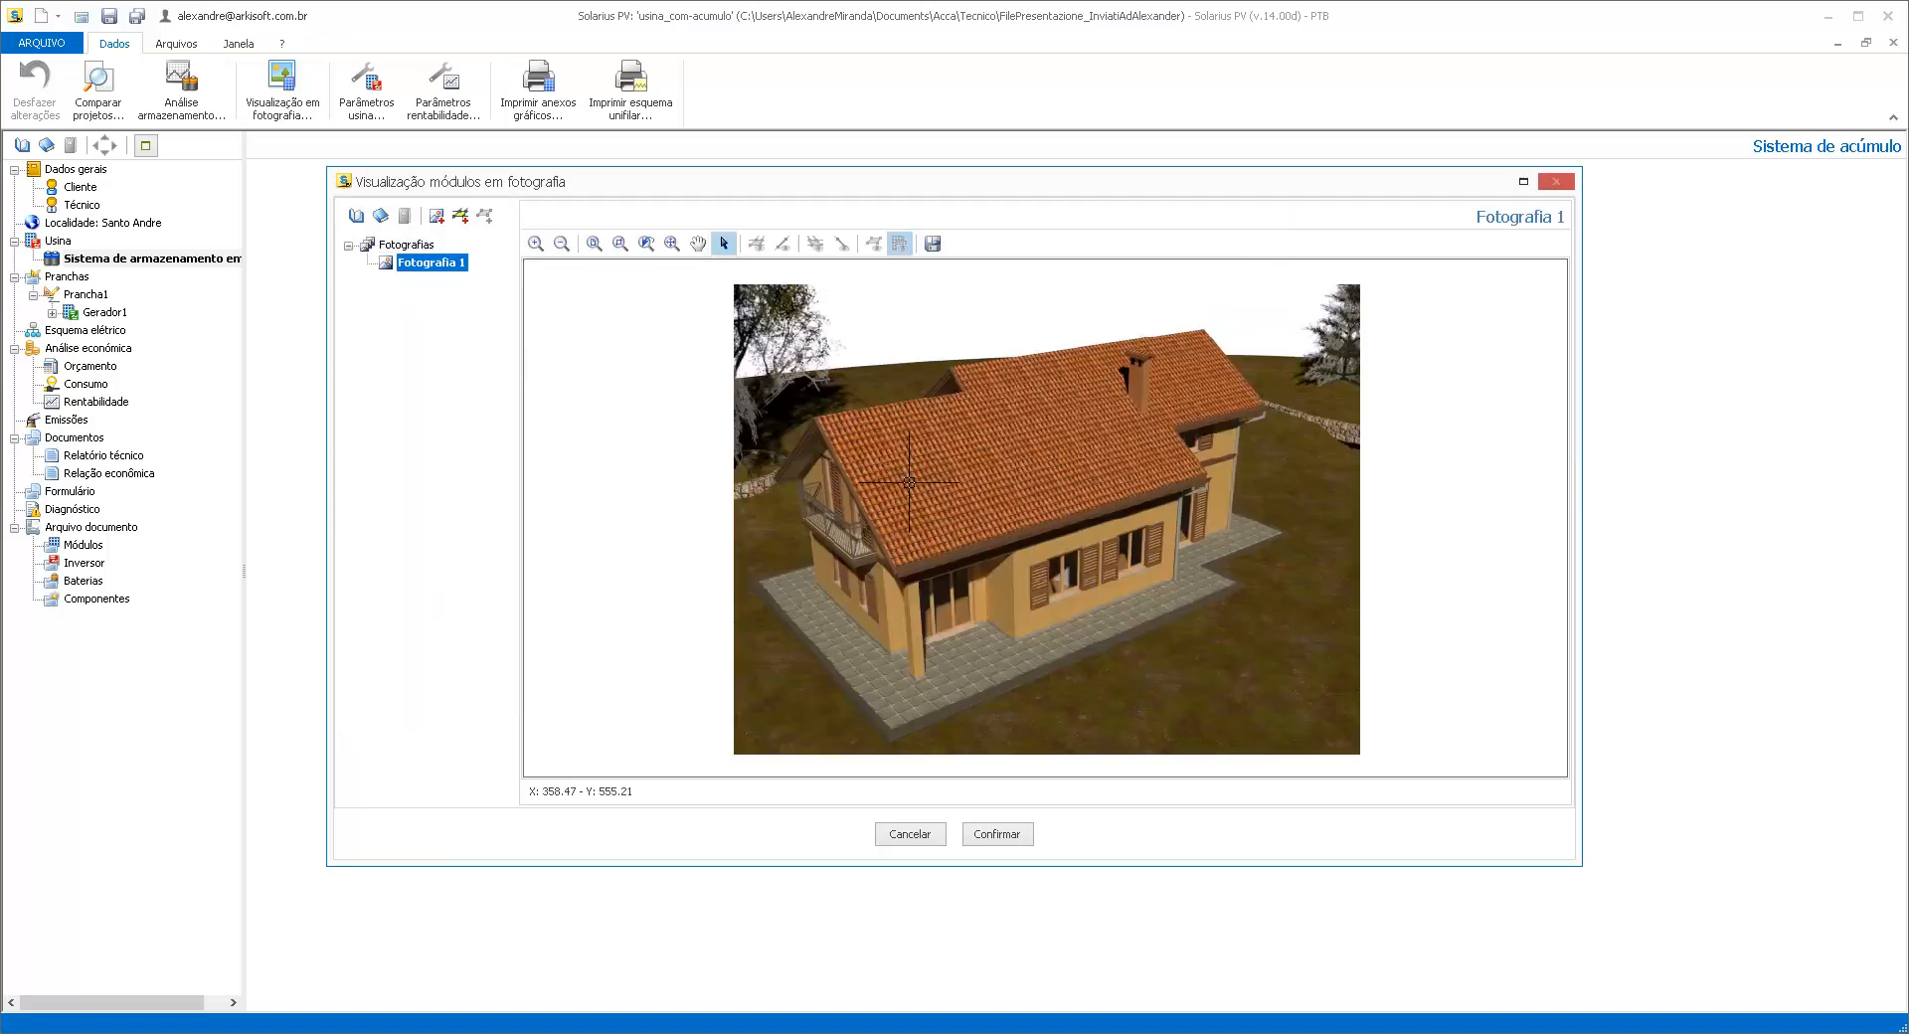
Add a placement plane to the photograph and align its first pair of vanishing segments with the front roof's ridge and eave
left_click(461, 216)
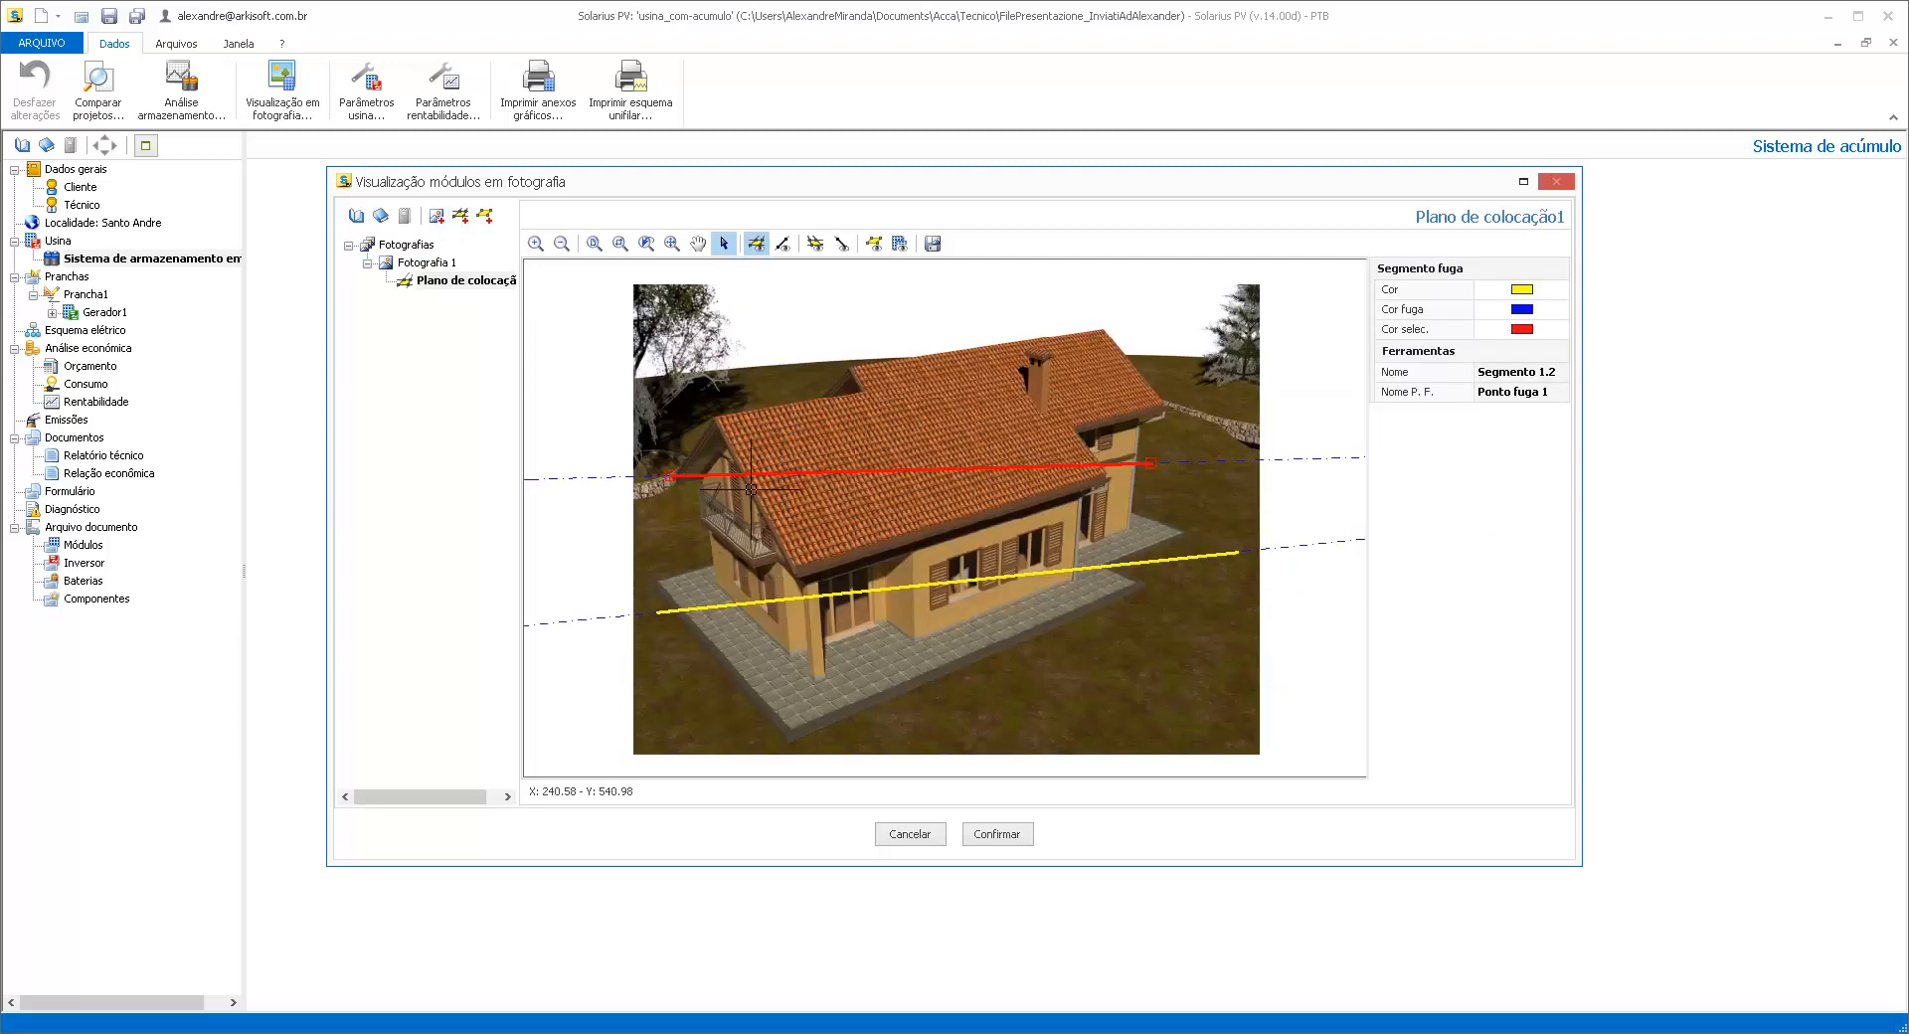
left_click_drag(668, 475, 718, 418)
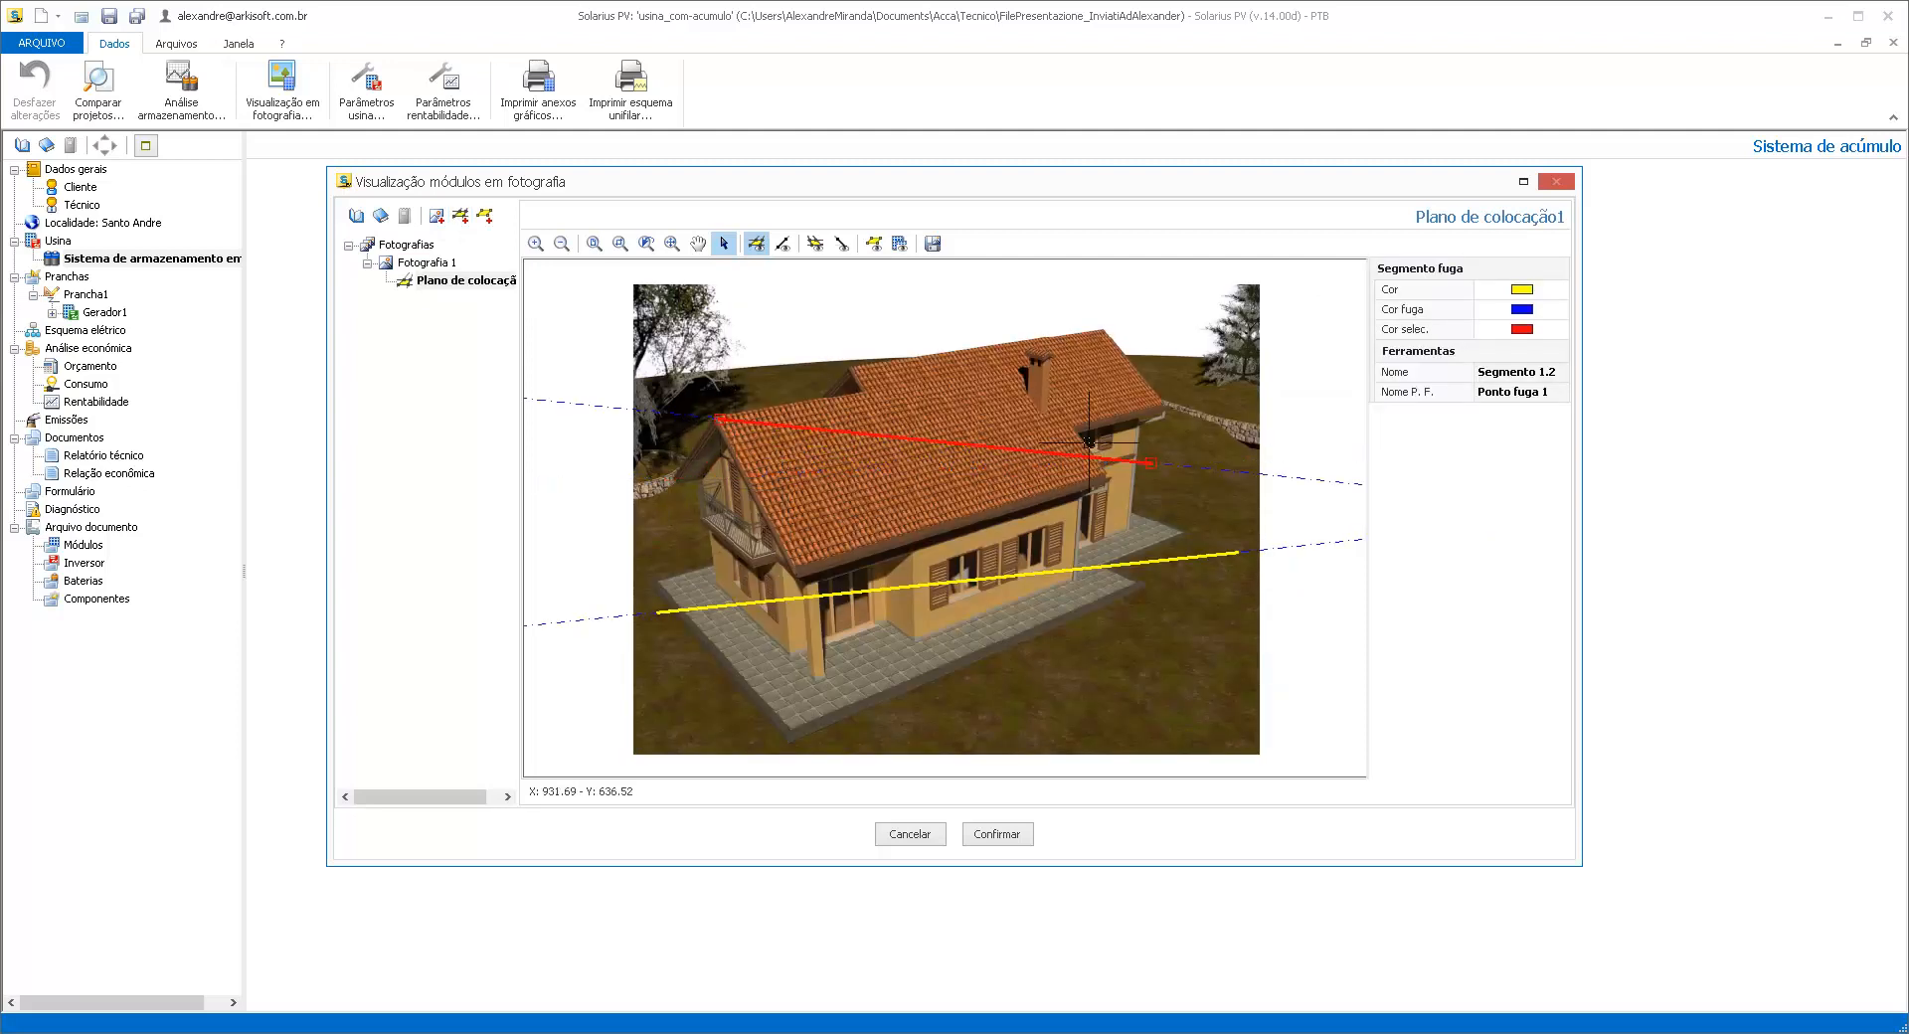
left_click_drag(1150, 462, 867, 395)
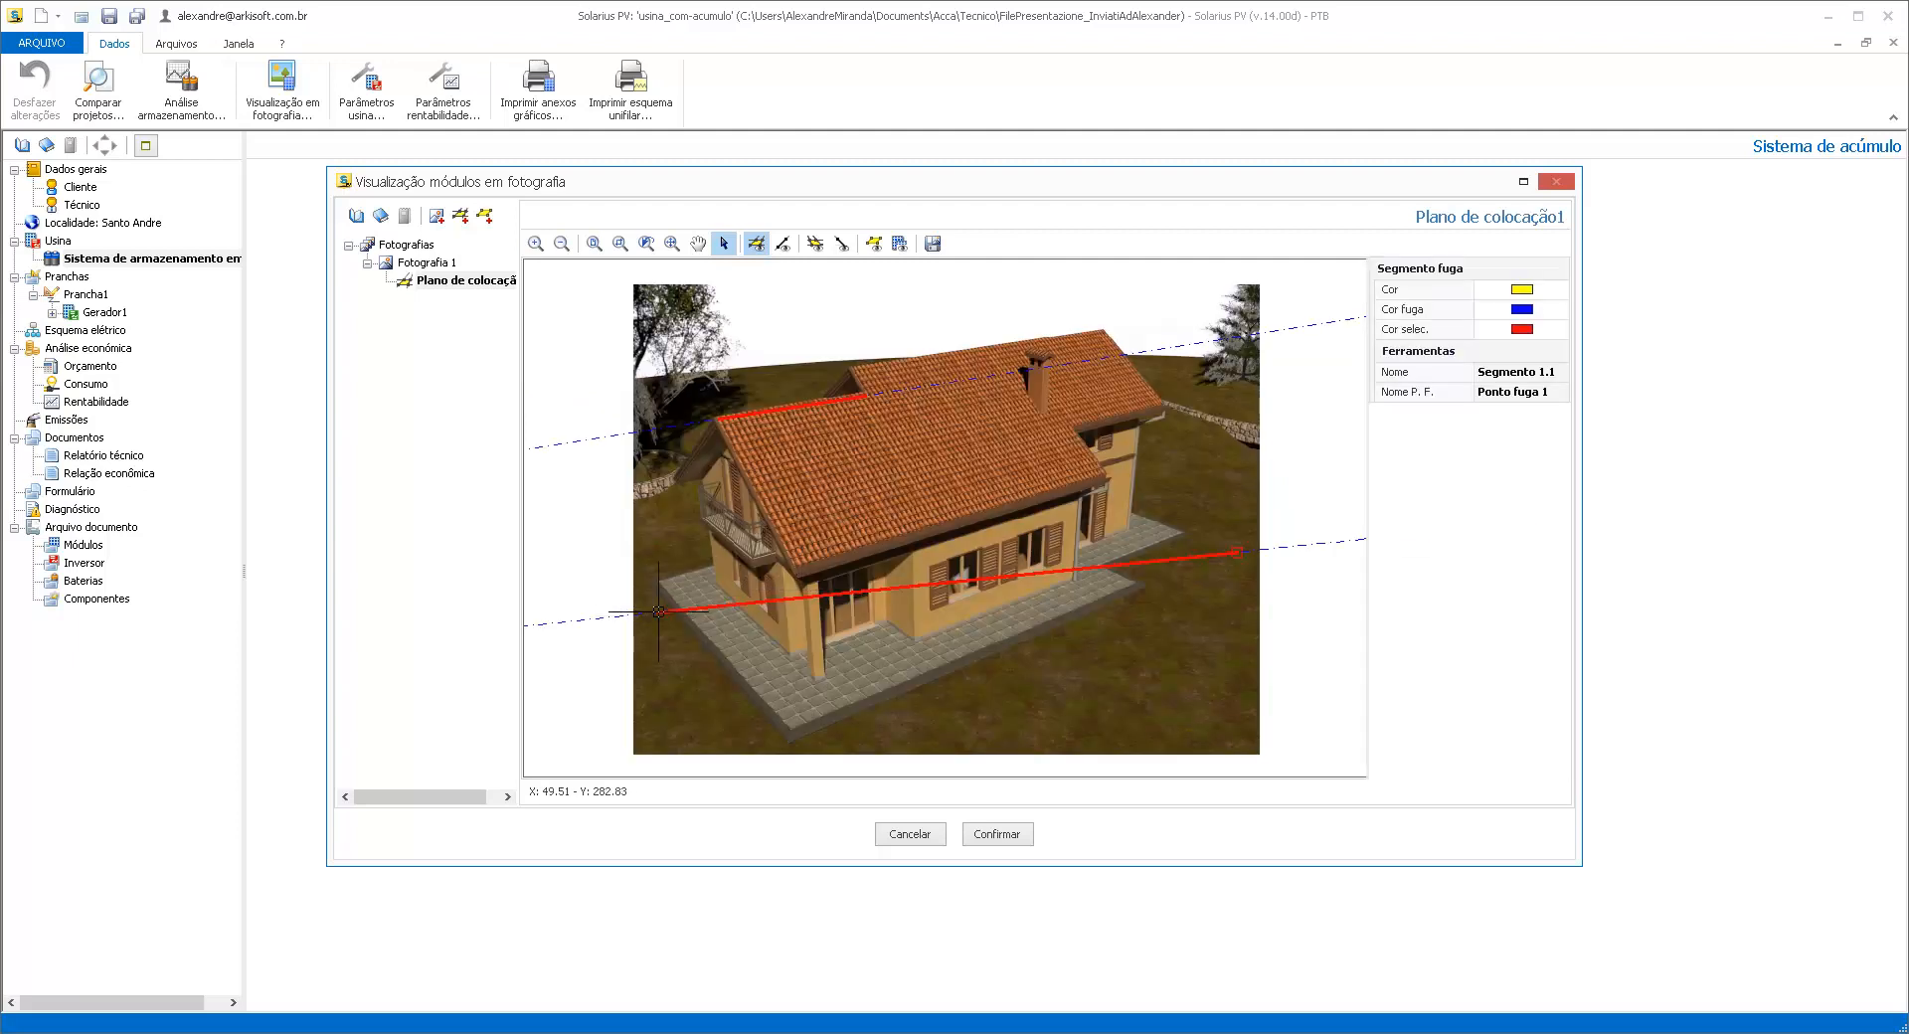
left_click_drag(657, 612, 797, 571)
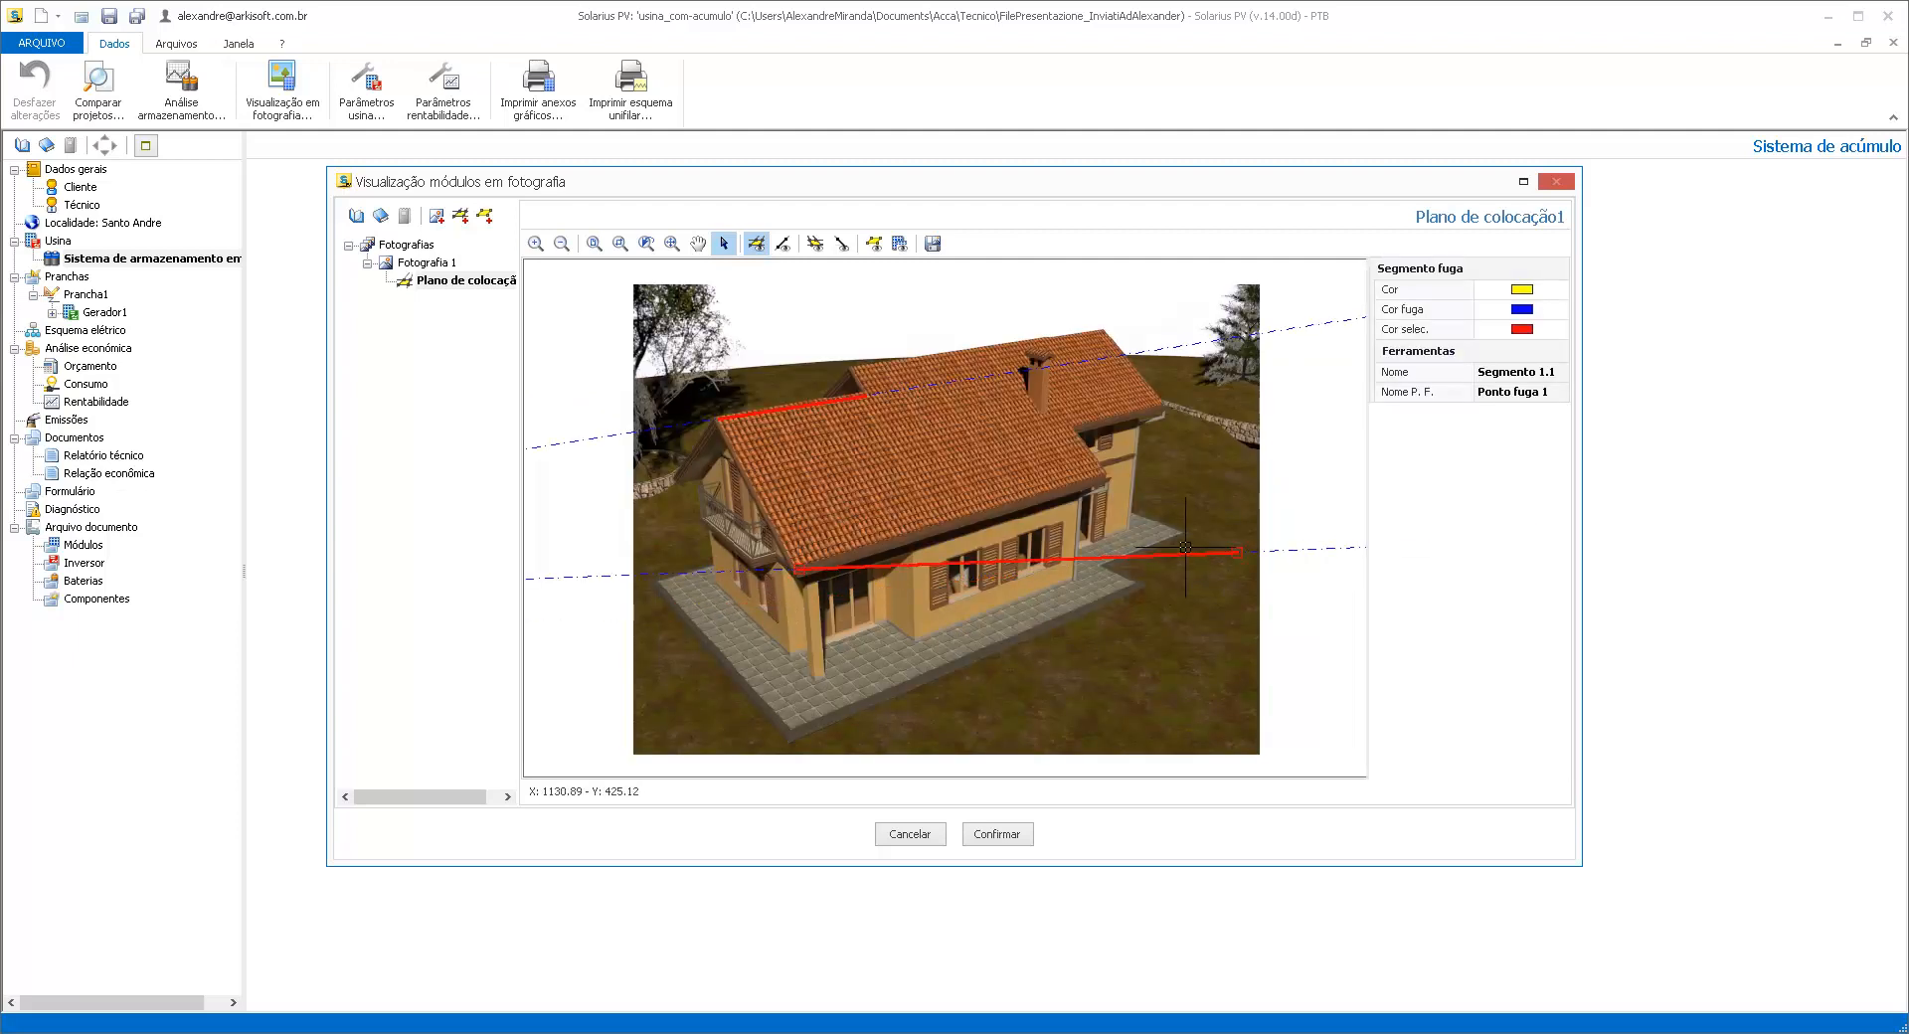
left_click_drag(1237, 552, 1109, 478)
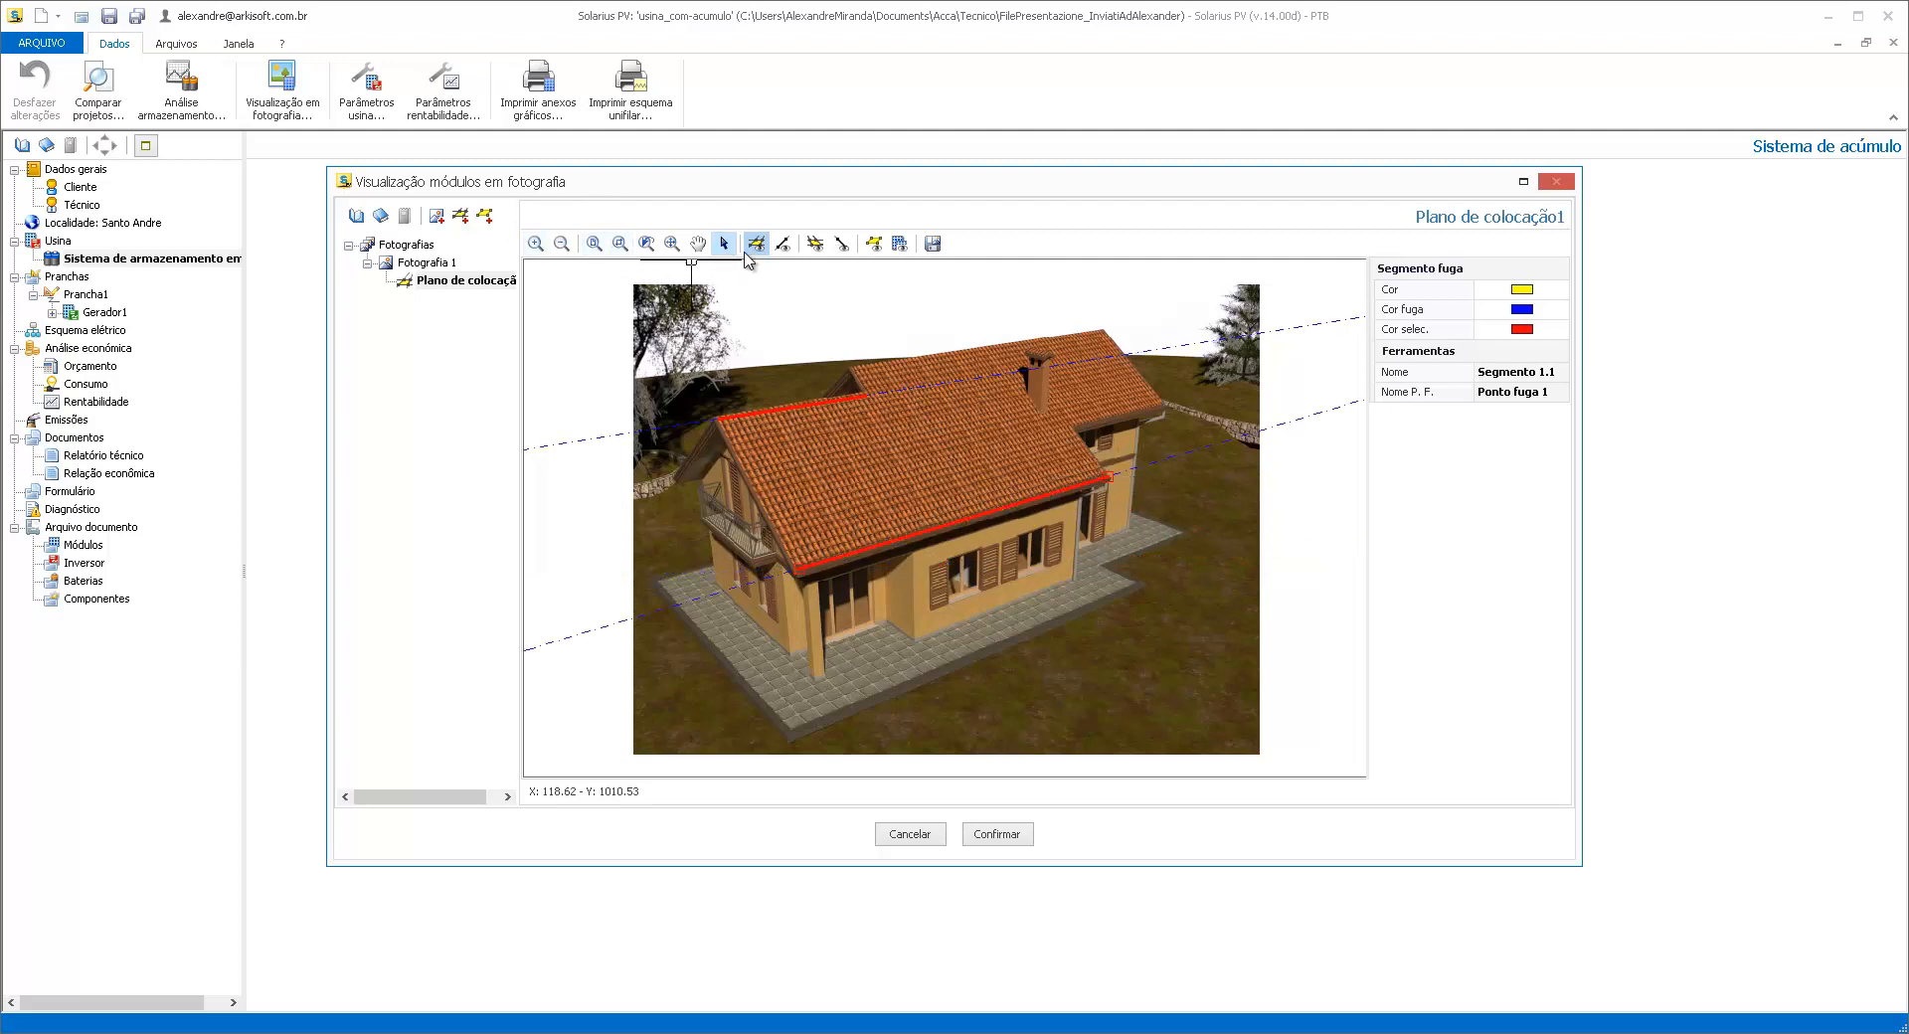
Place the first standard measure along the ridge of the front roof and set its length to 450 cm
left_click(782, 244)
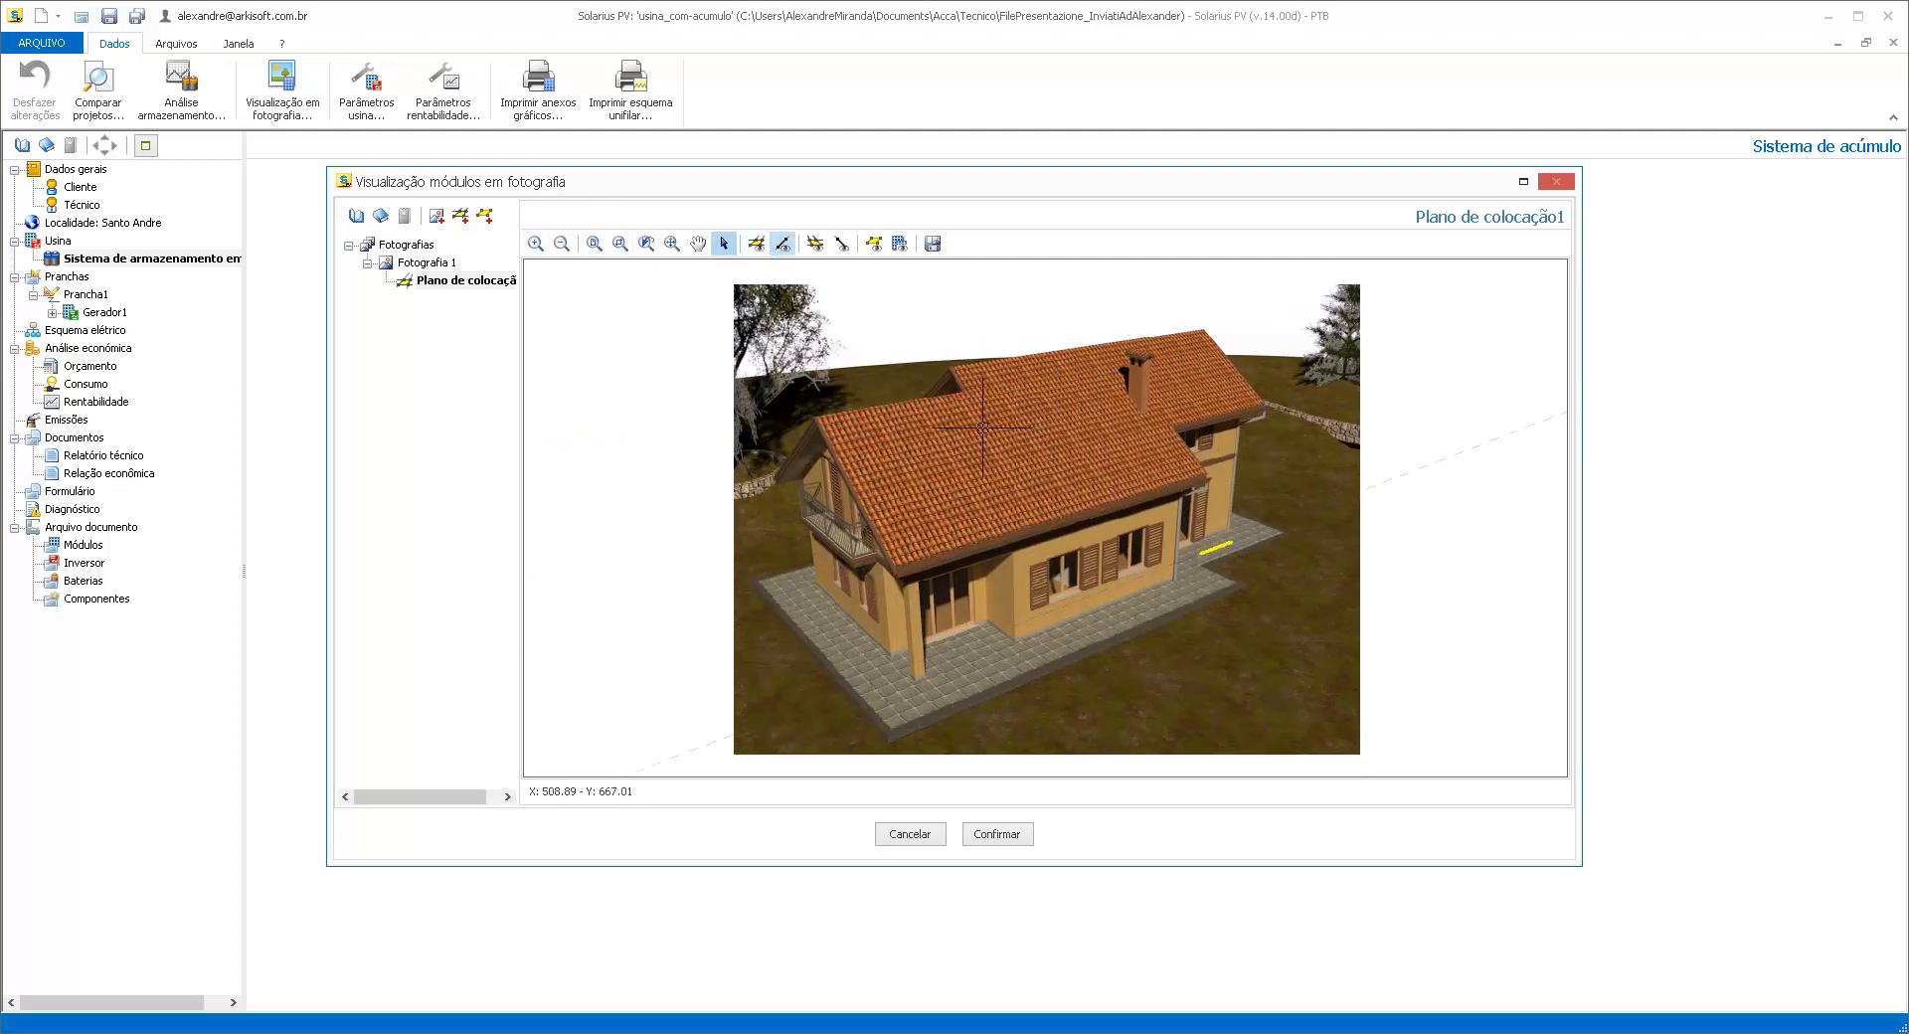
left_click(1216, 547)
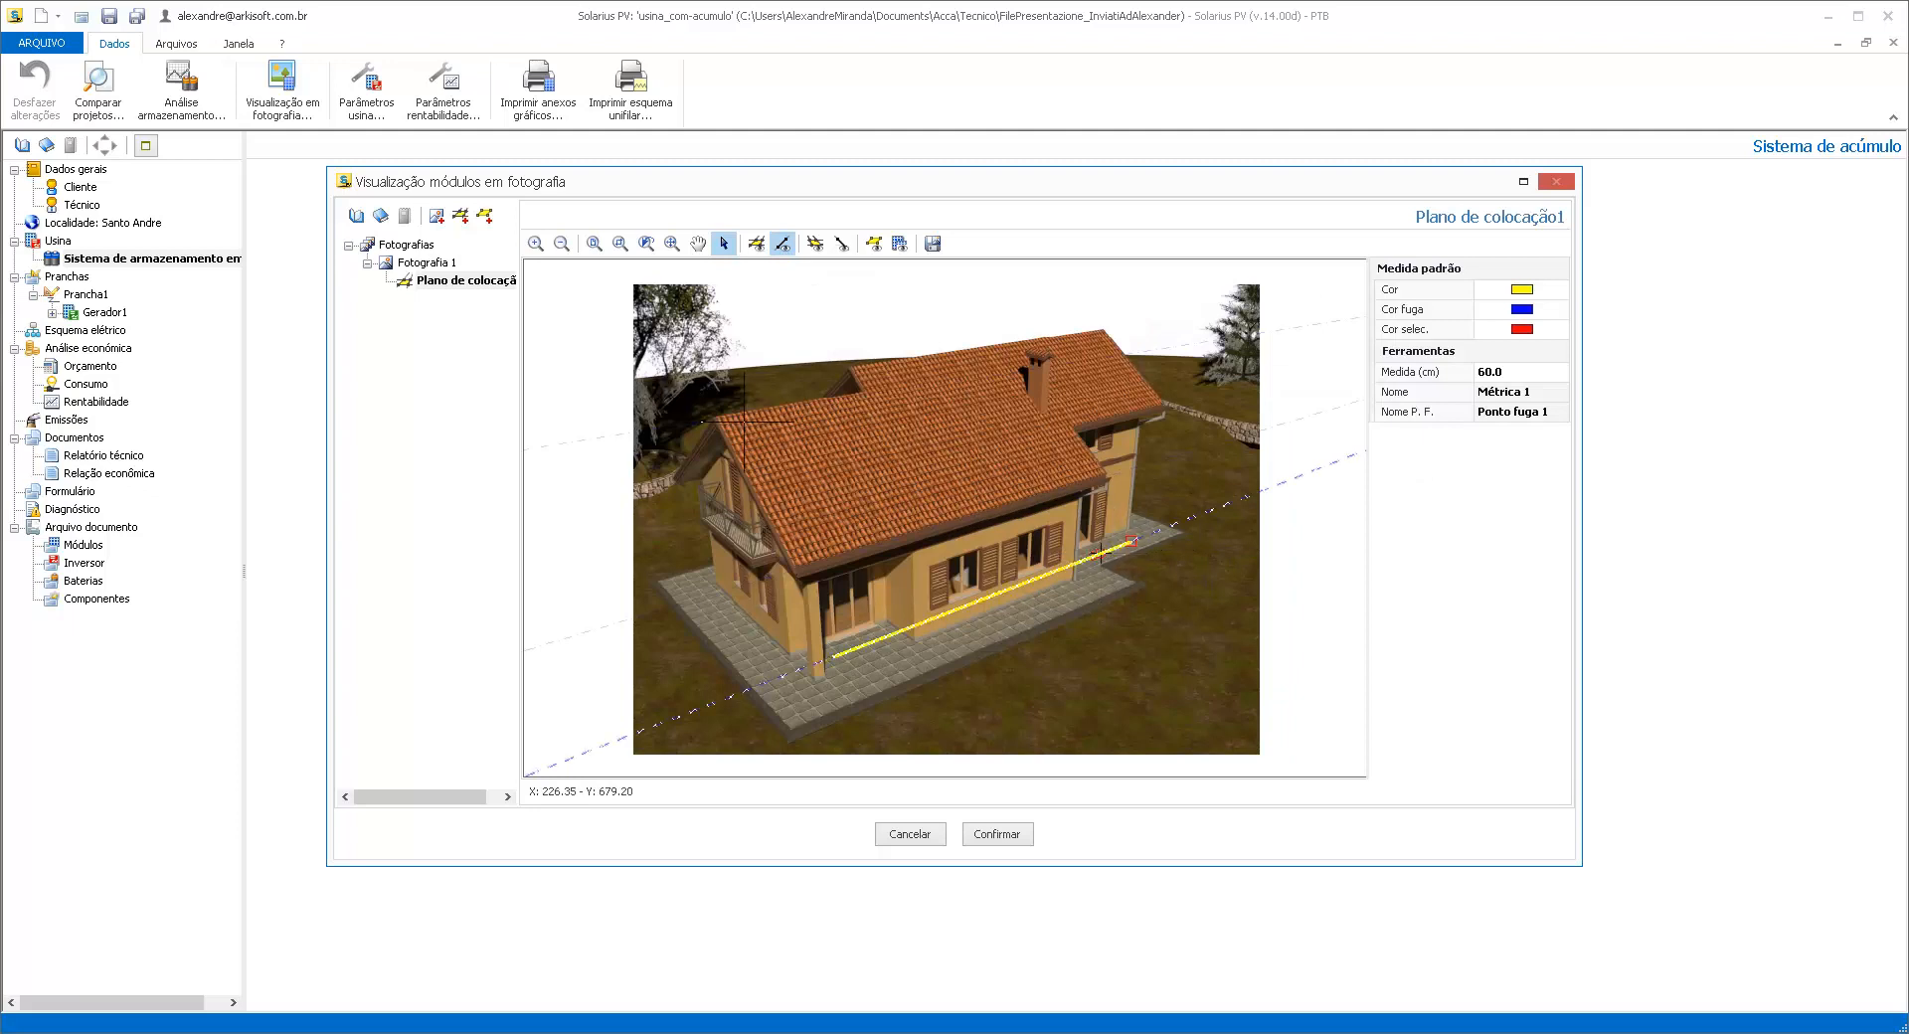
left_click_drag(1101, 553, 825, 663)
left_click(943, 615)
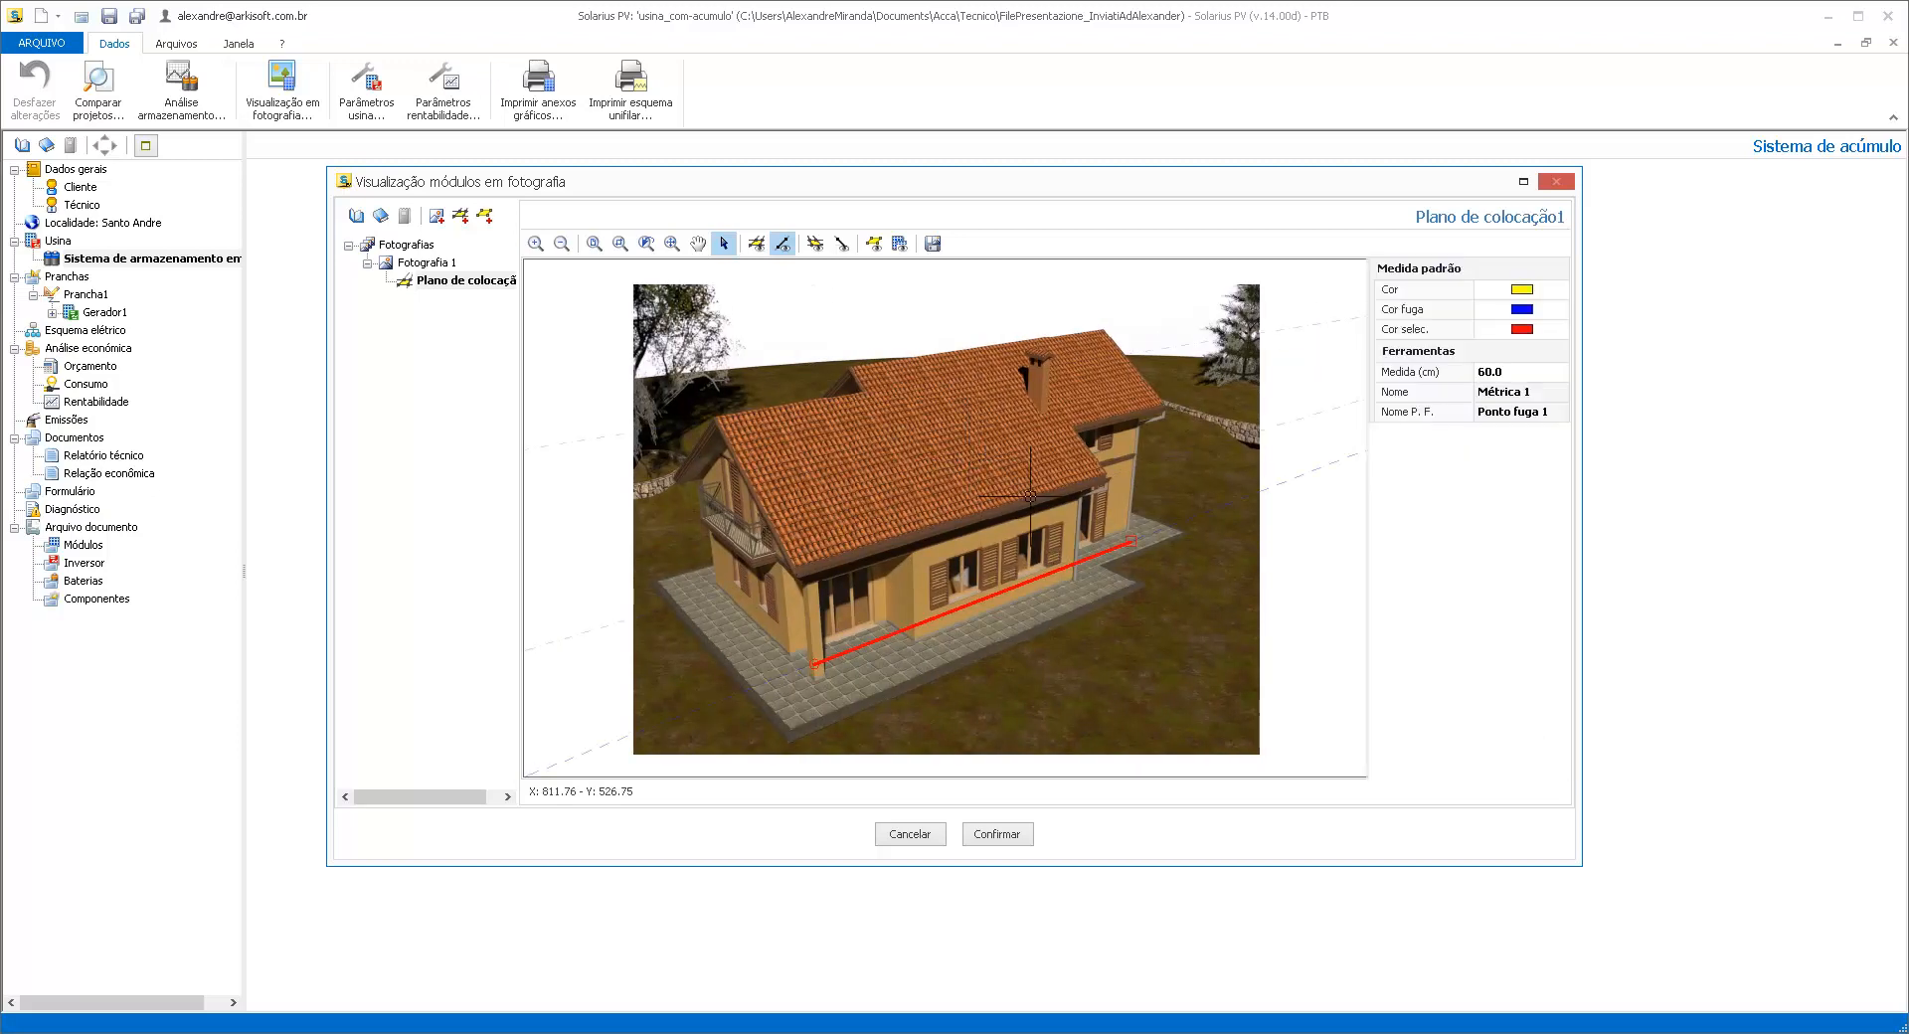
left_click(1124, 542)
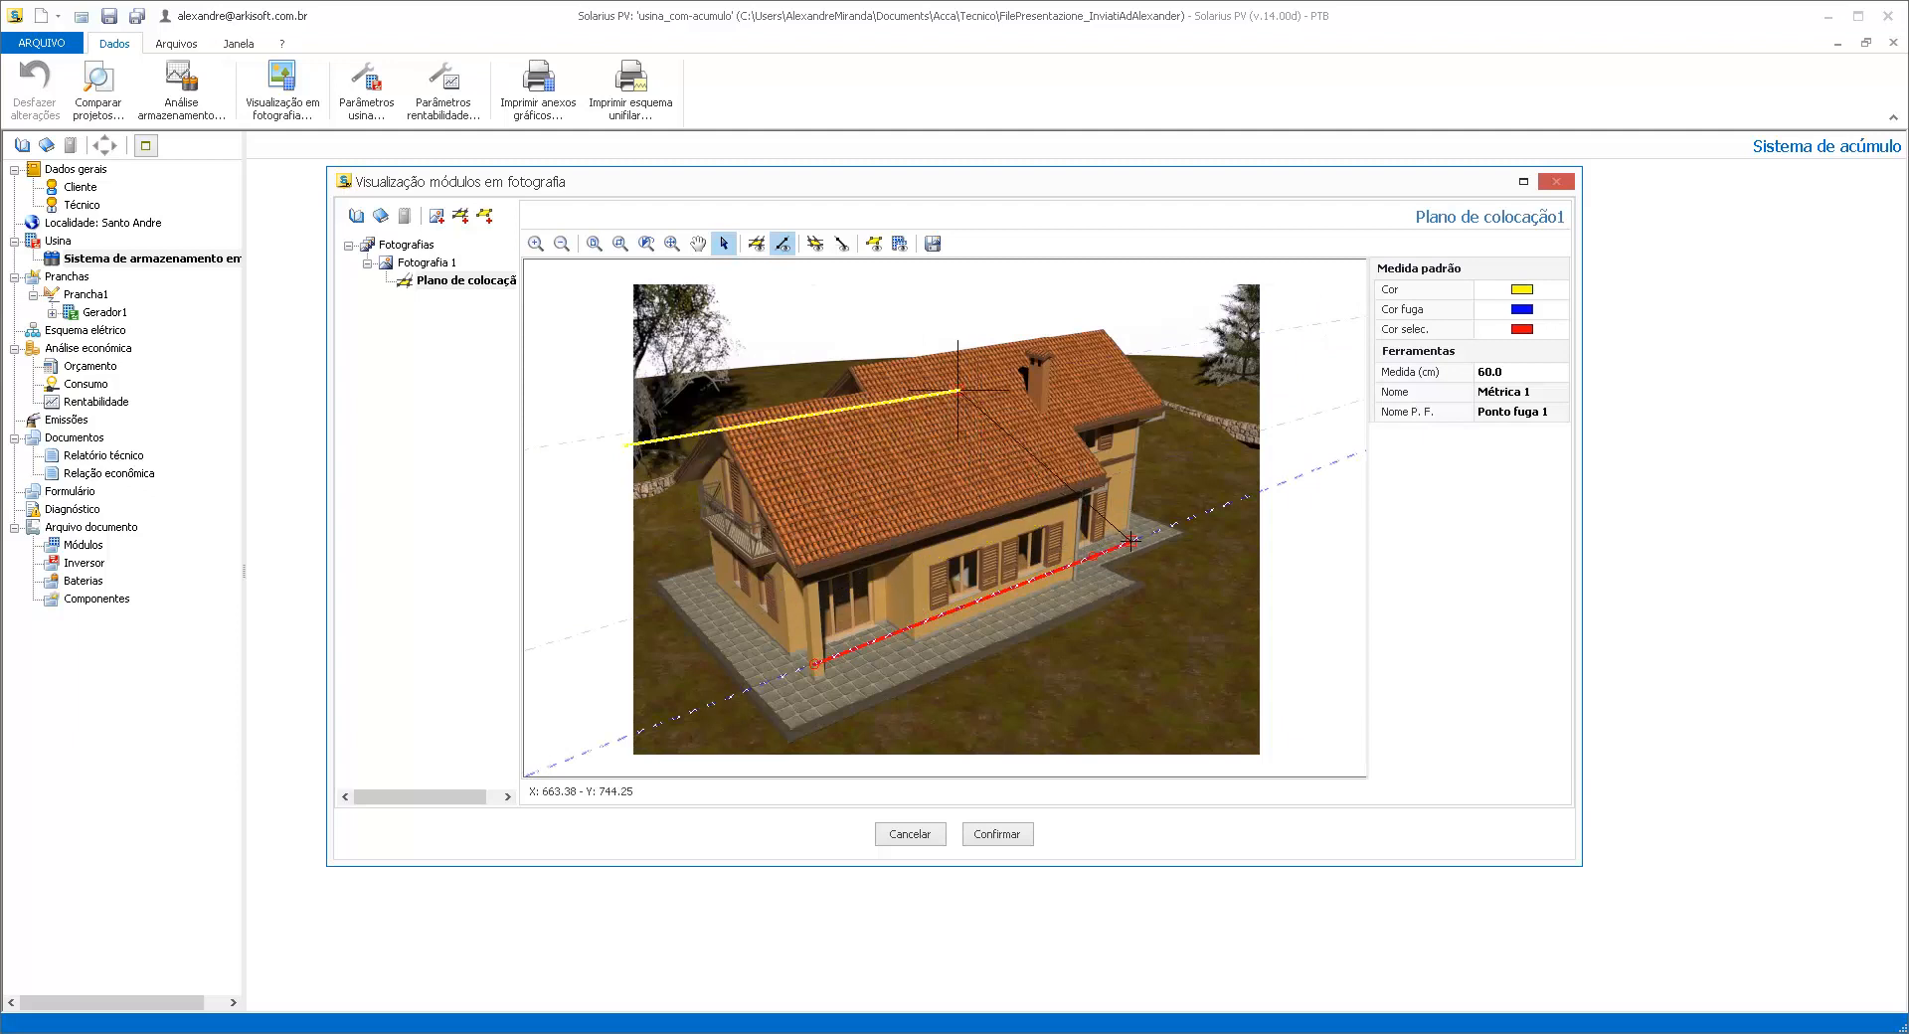
left_click(862, 395)
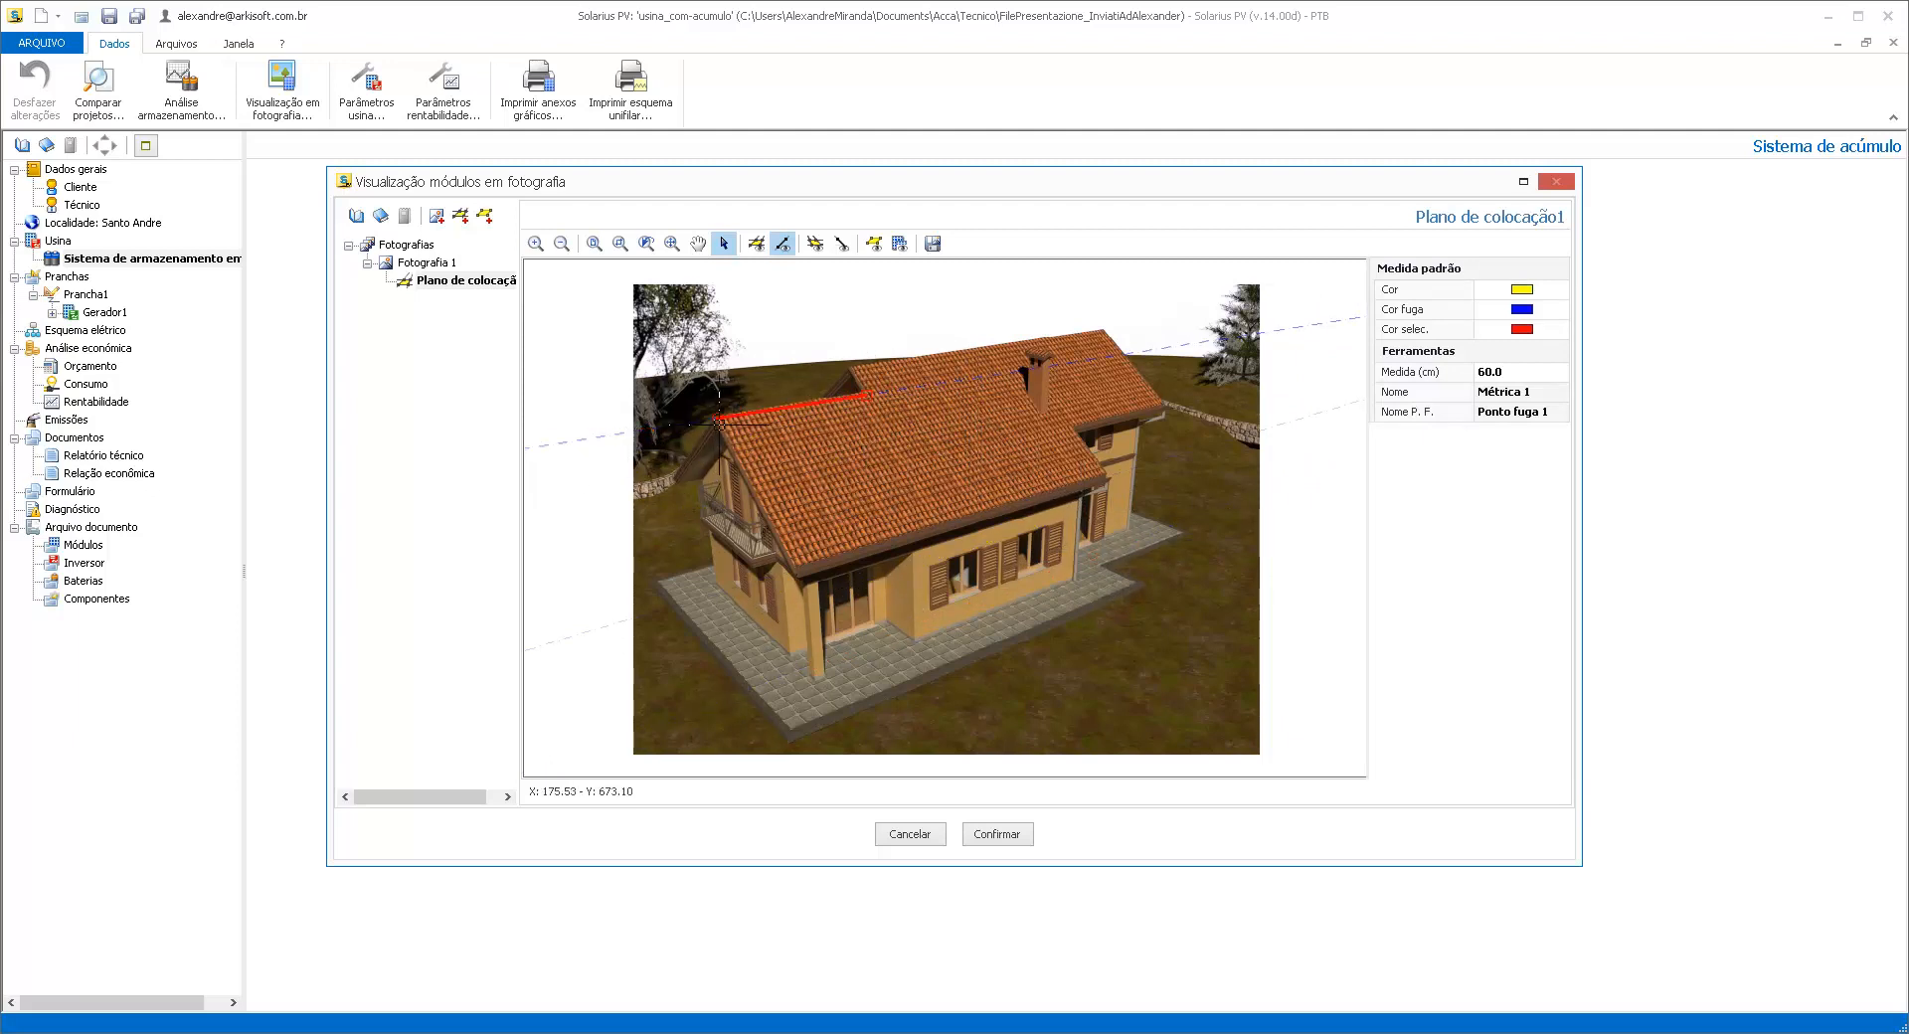
left_click(1515, 373)
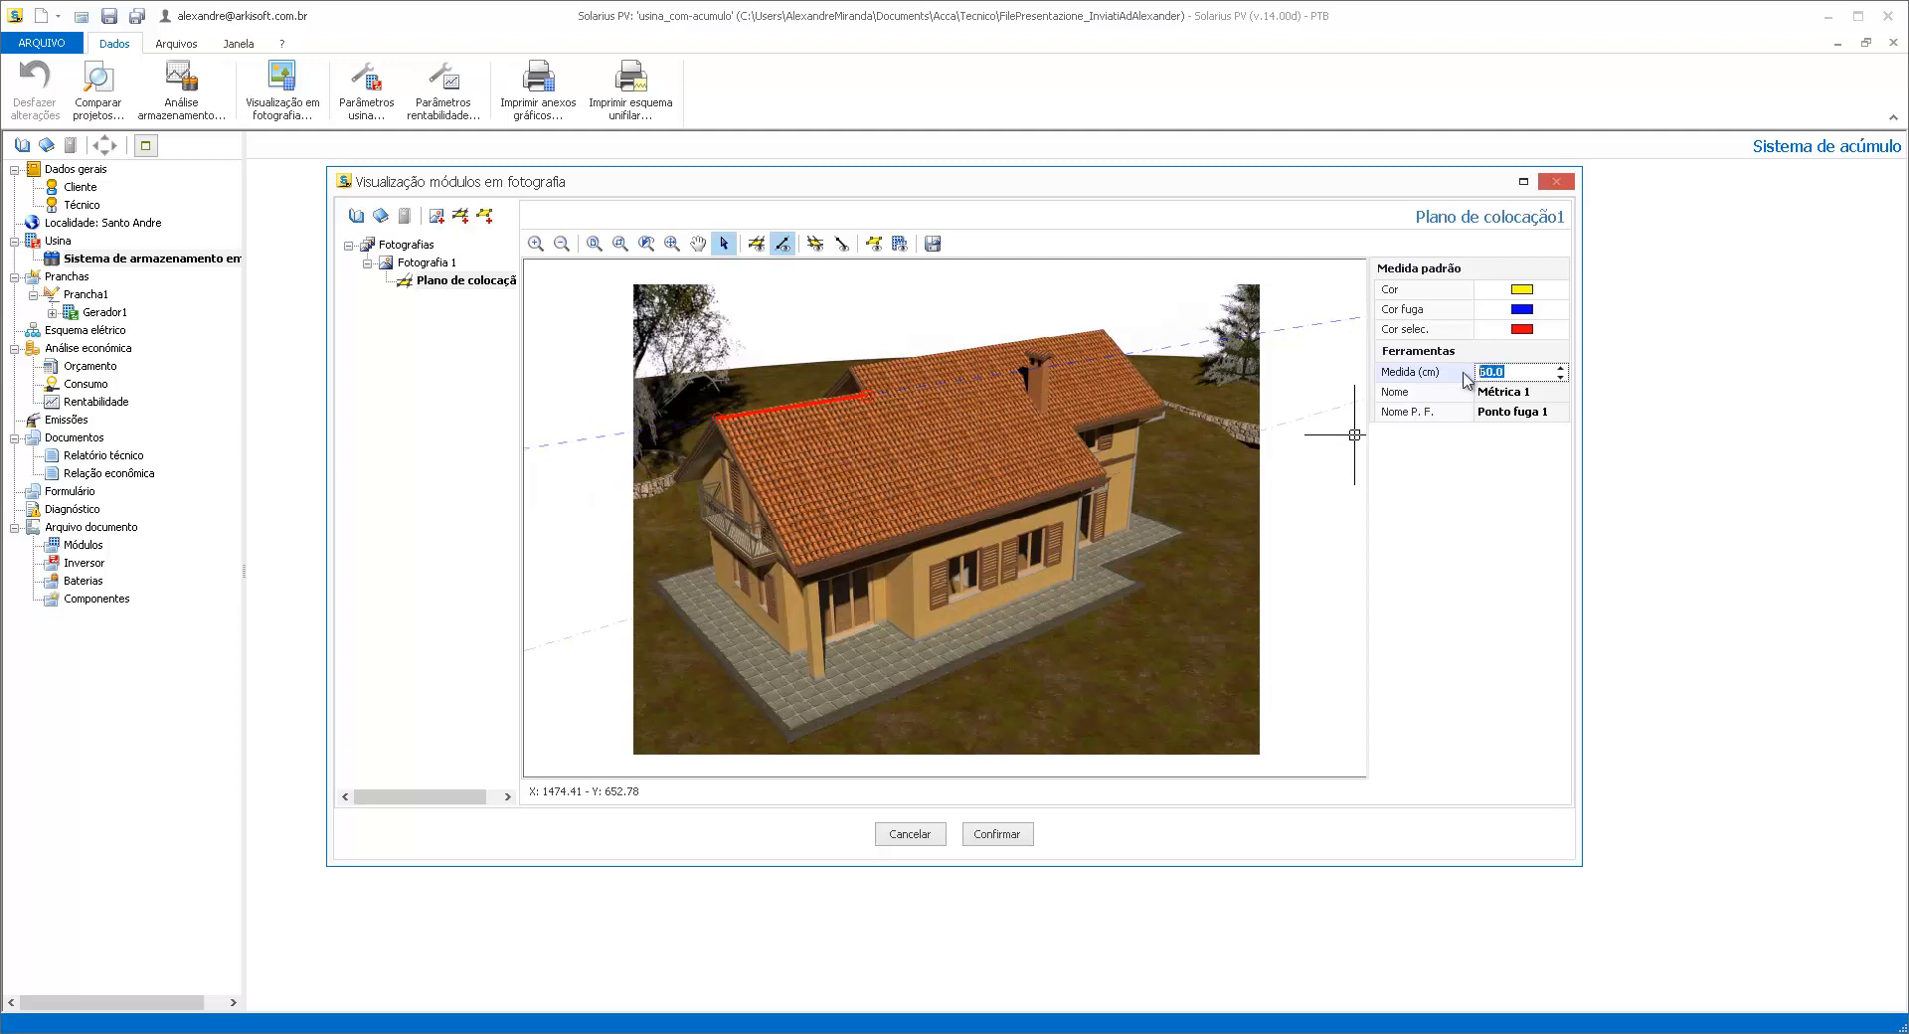
type("450")
key("Return")
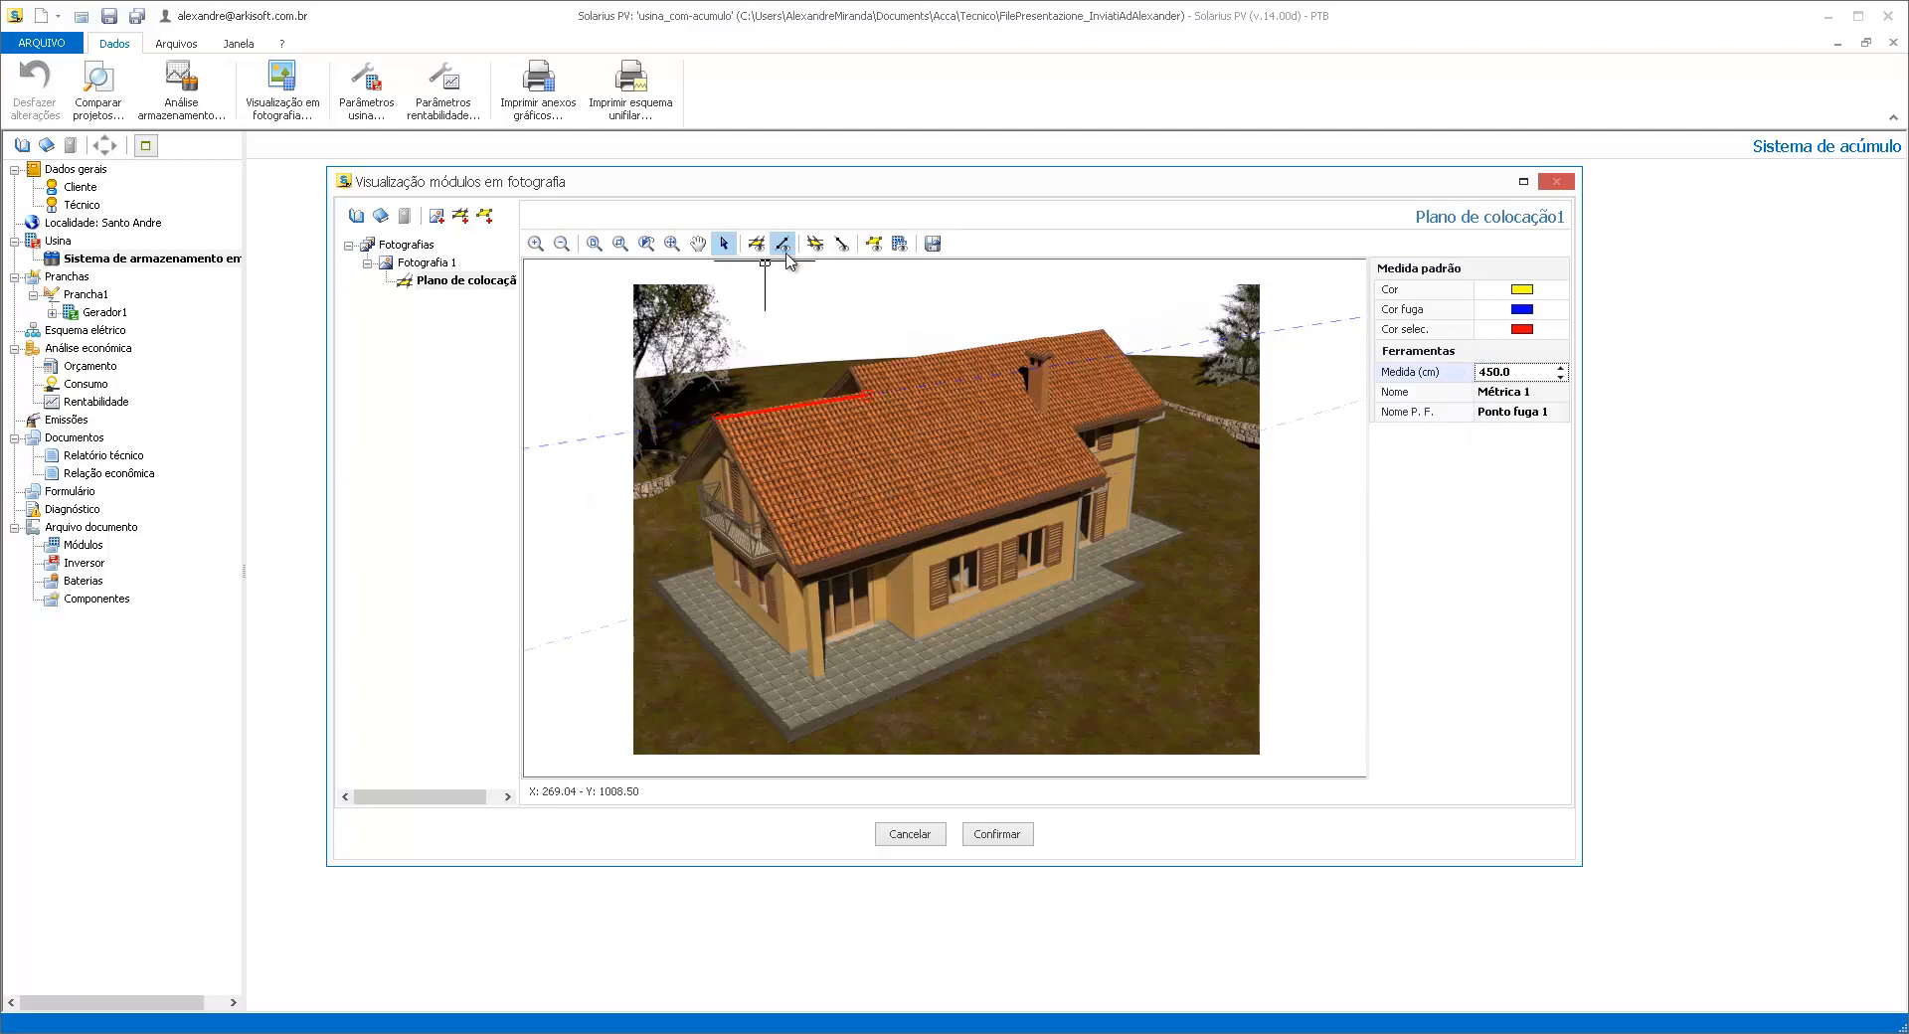
Align the second pair of vanishing segments with the two sloping side edges of the front roof
left_click(815, 244)
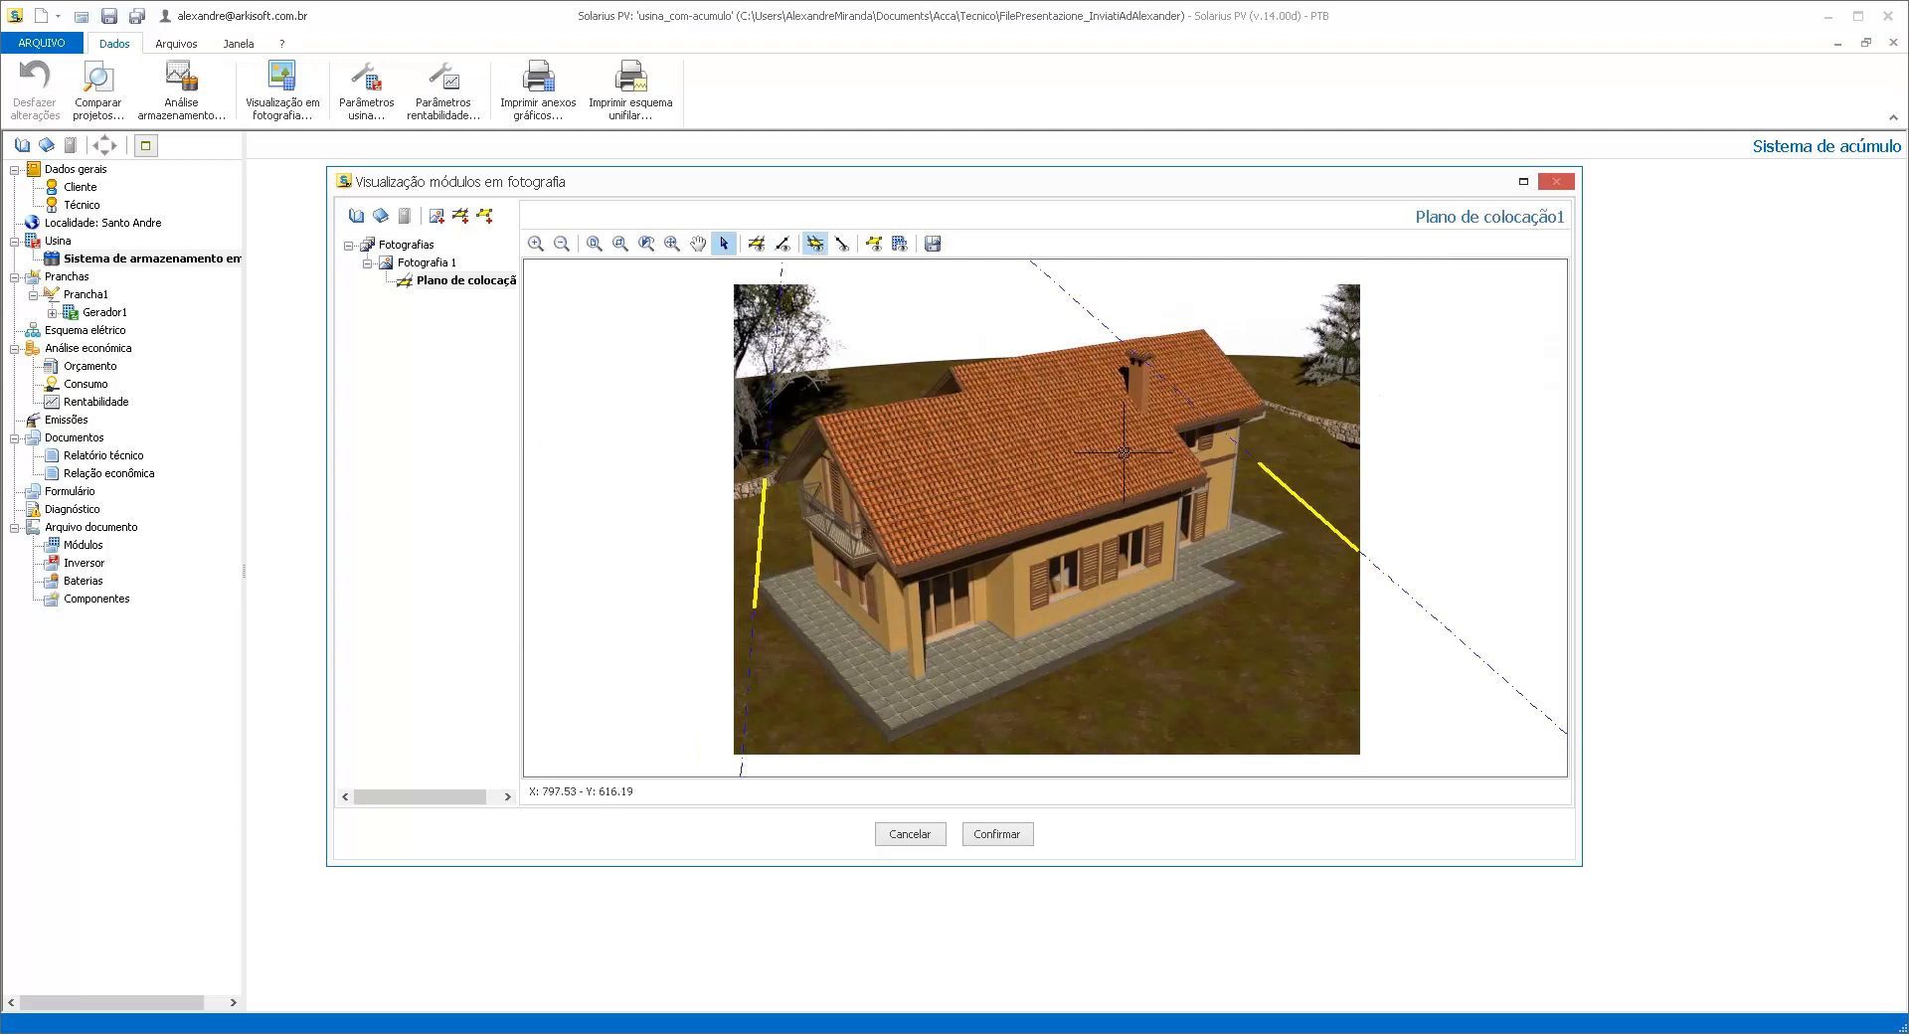
left_click(766, 546)
left_click_drag(666, 483, 717, 418)
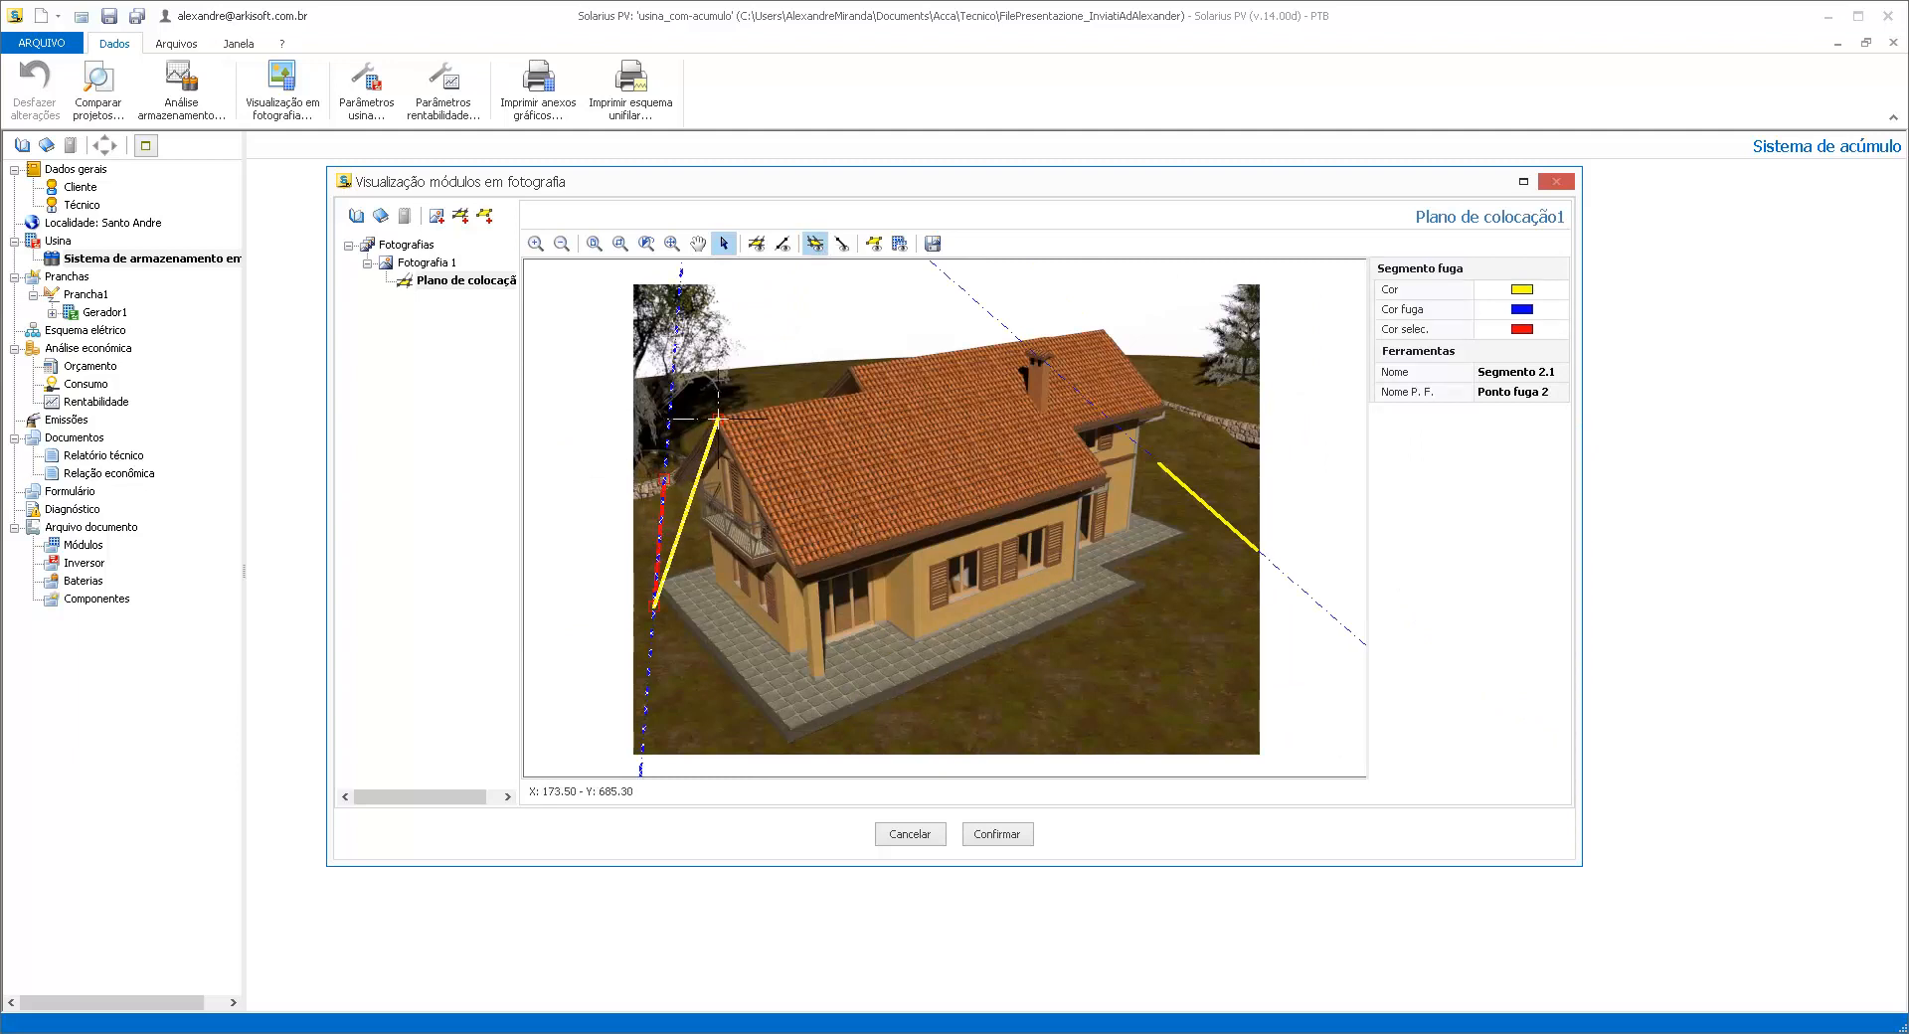
left_click_drag(654, 606, 792, 567)
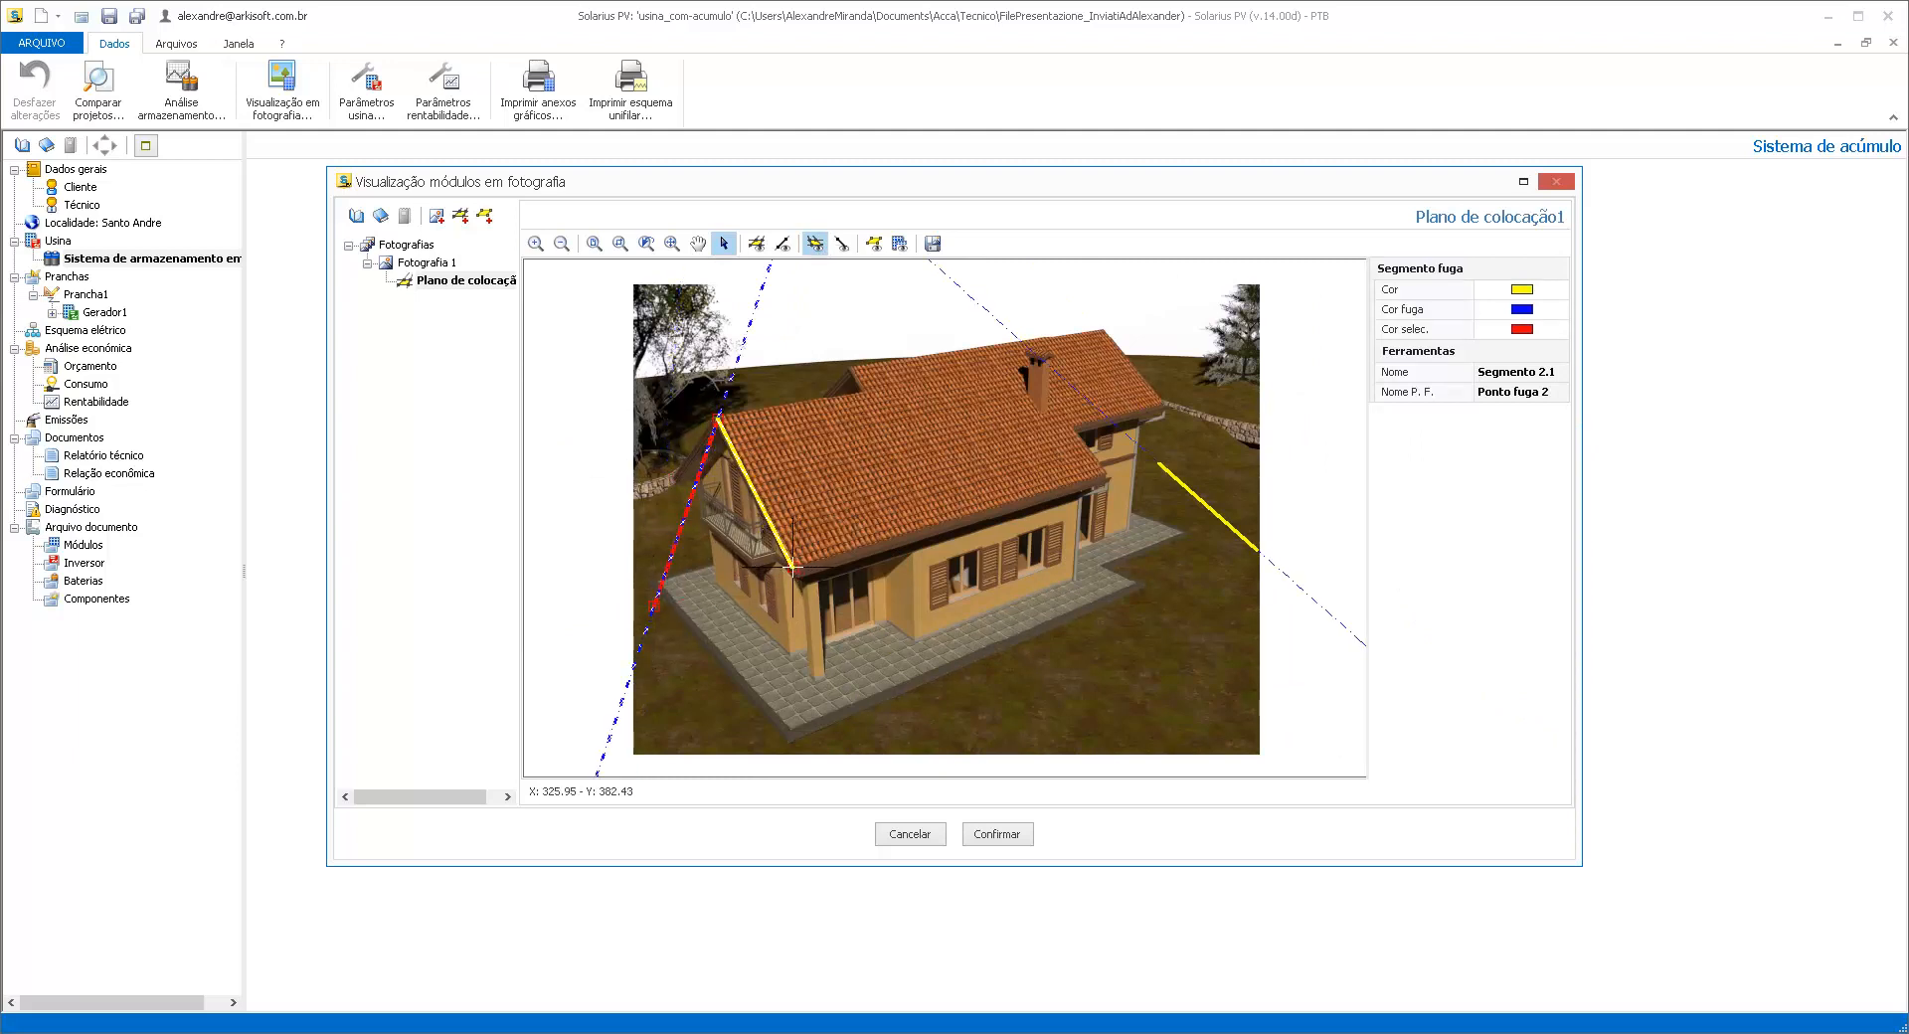
left_click(1162, 464)
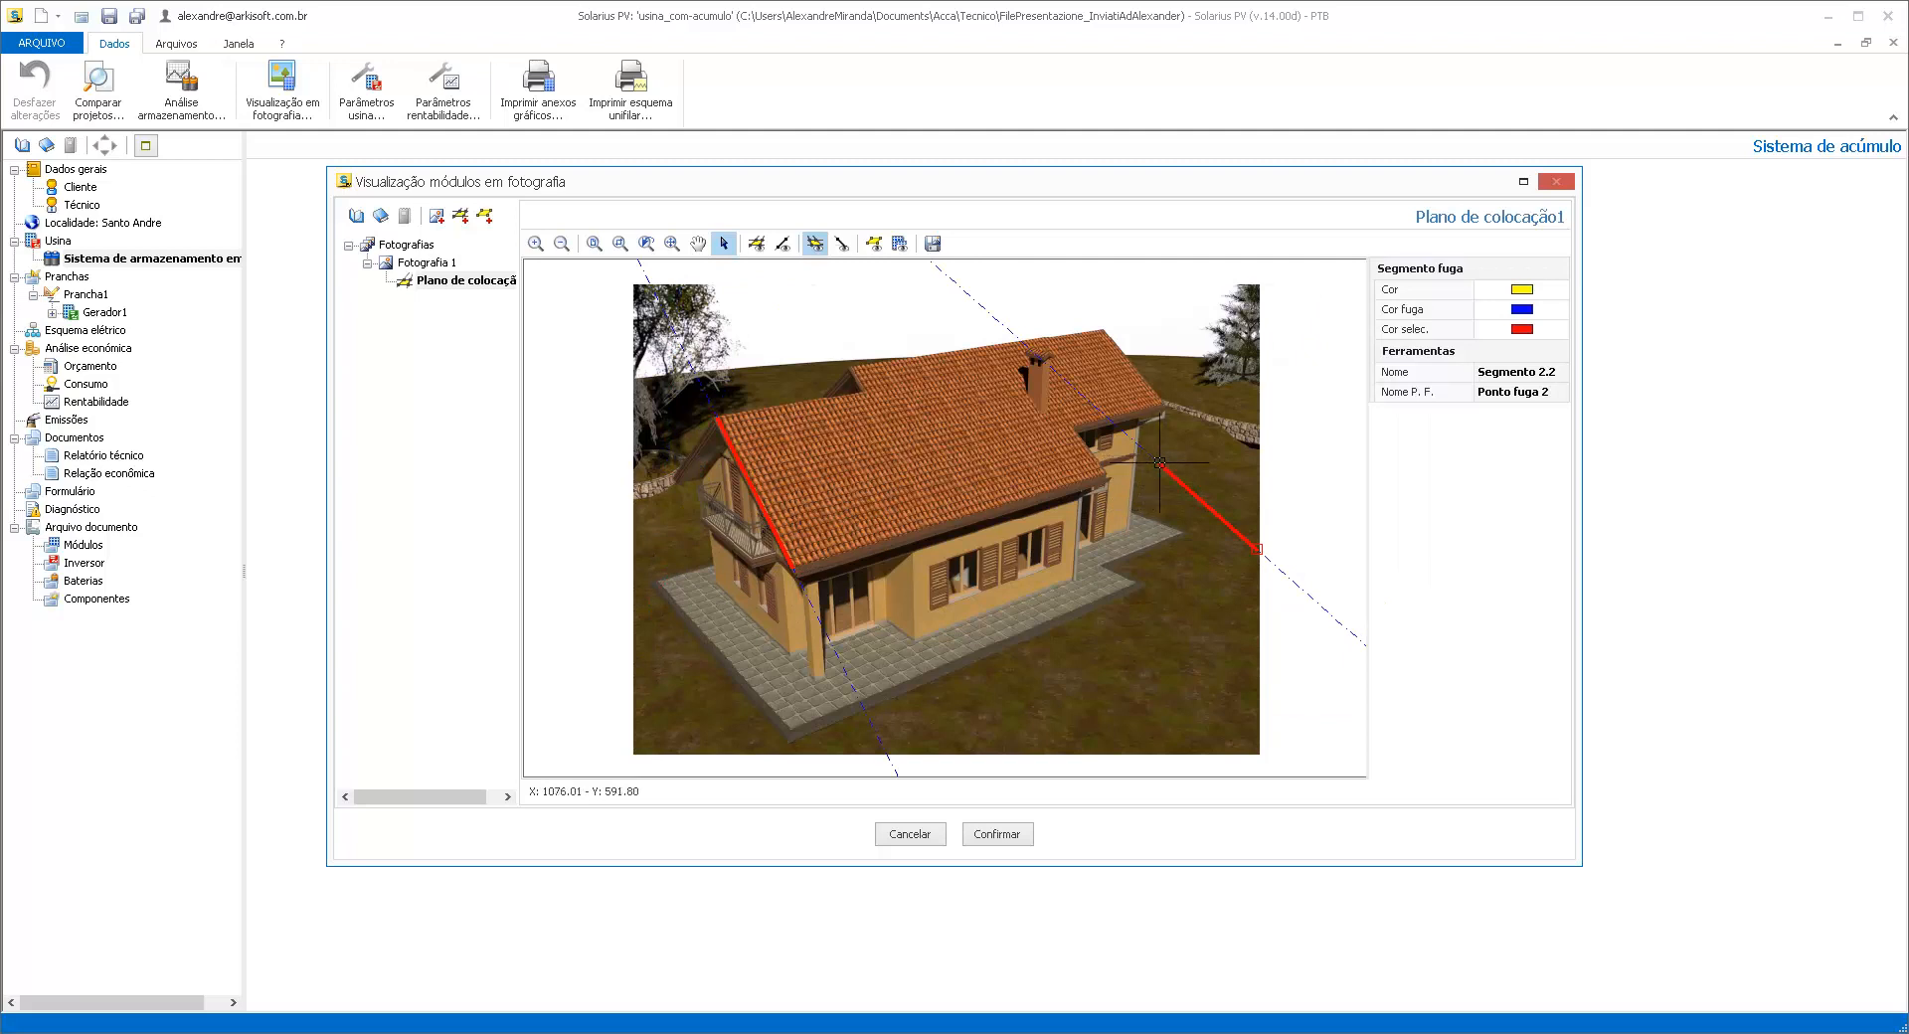
left_click_drag(1160, 462, 1008, 361)
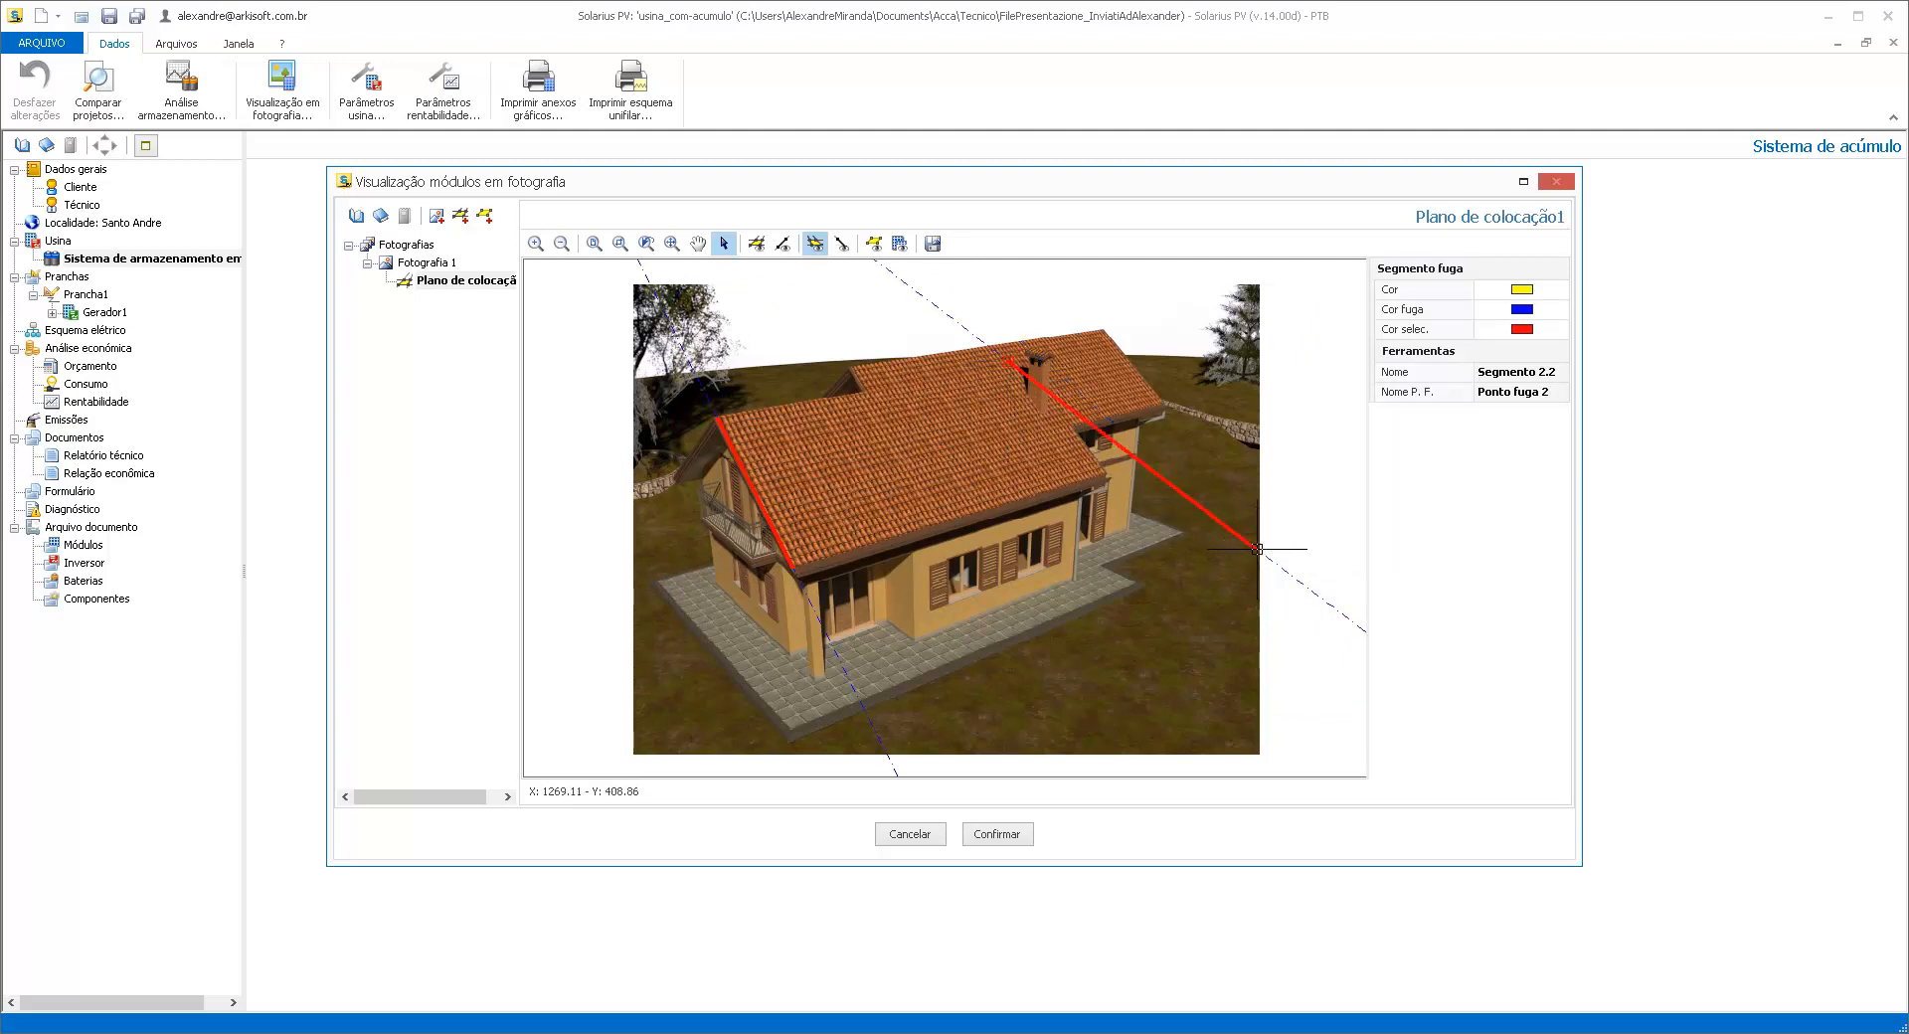
left_click_drag(1258, 548, 1109, 475)
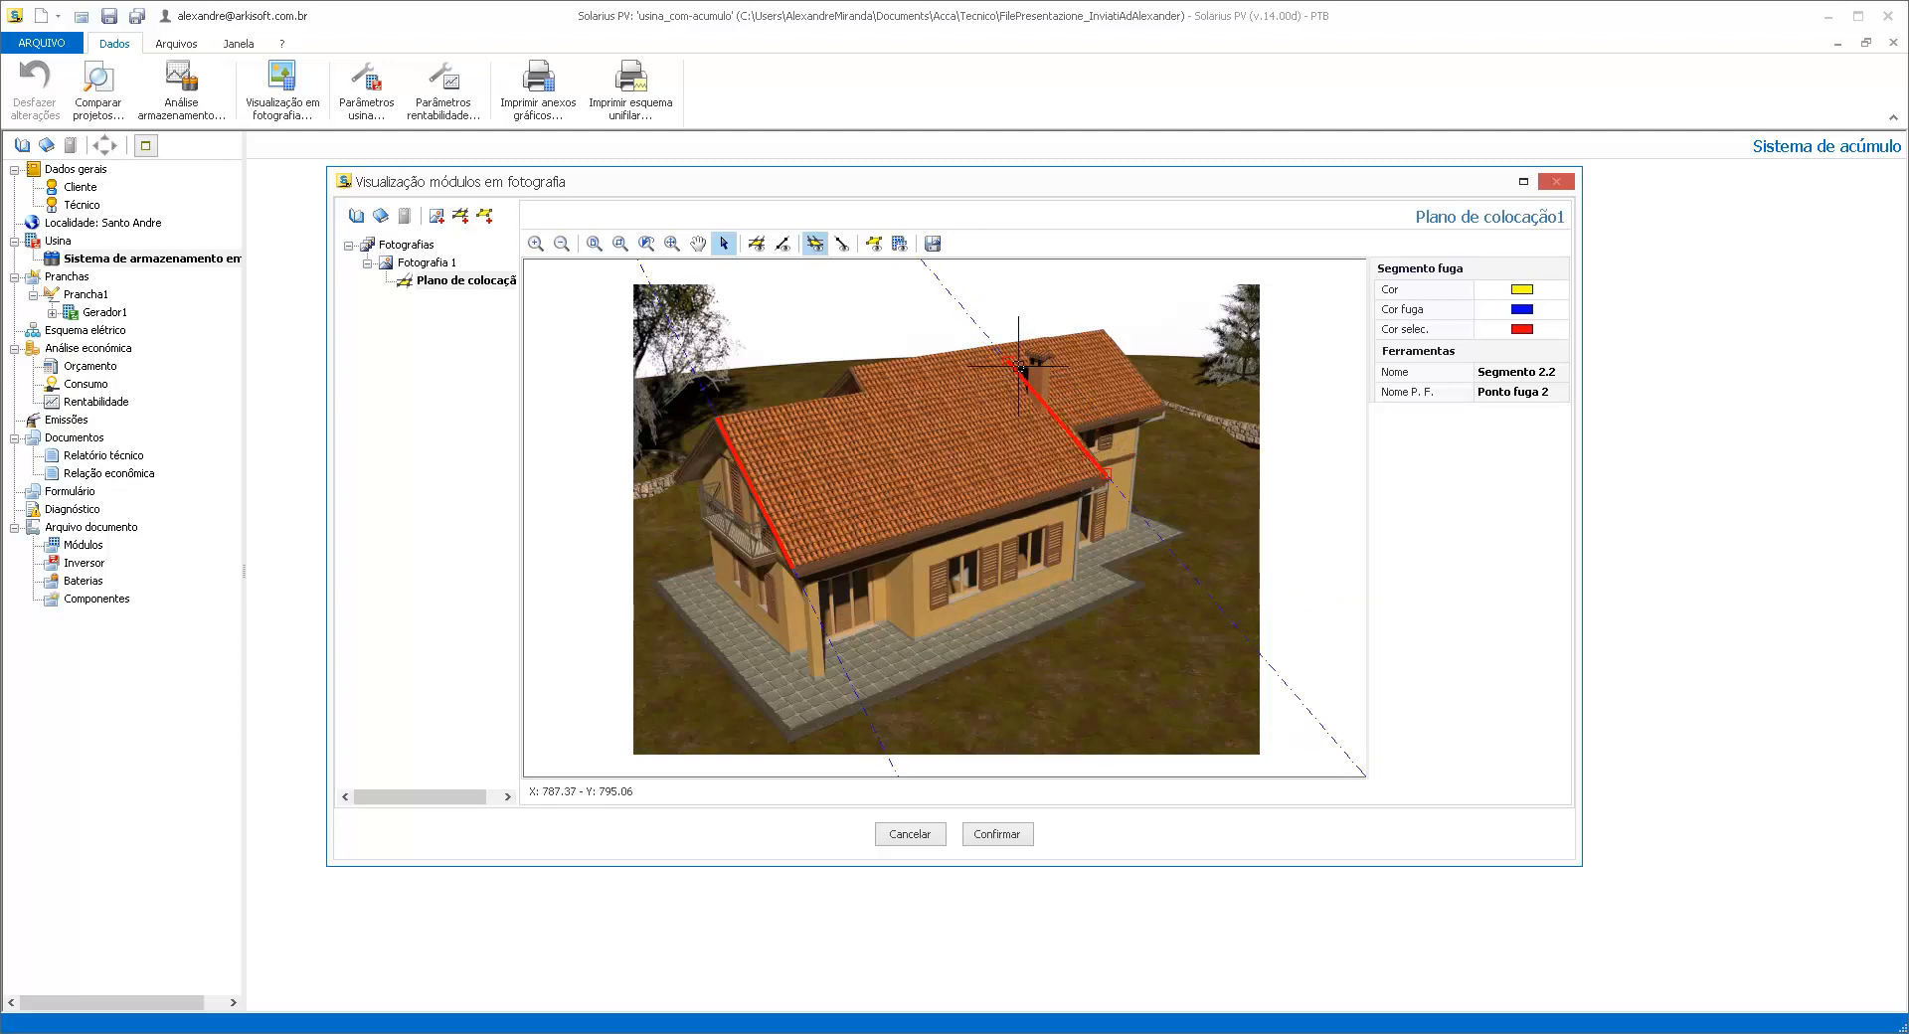
left_click_drag(1018, 366, 999, 347)
Place the second standard measure down the roof slope from ridge level to eave and set its length to 600 cm
left_click(841, 244)
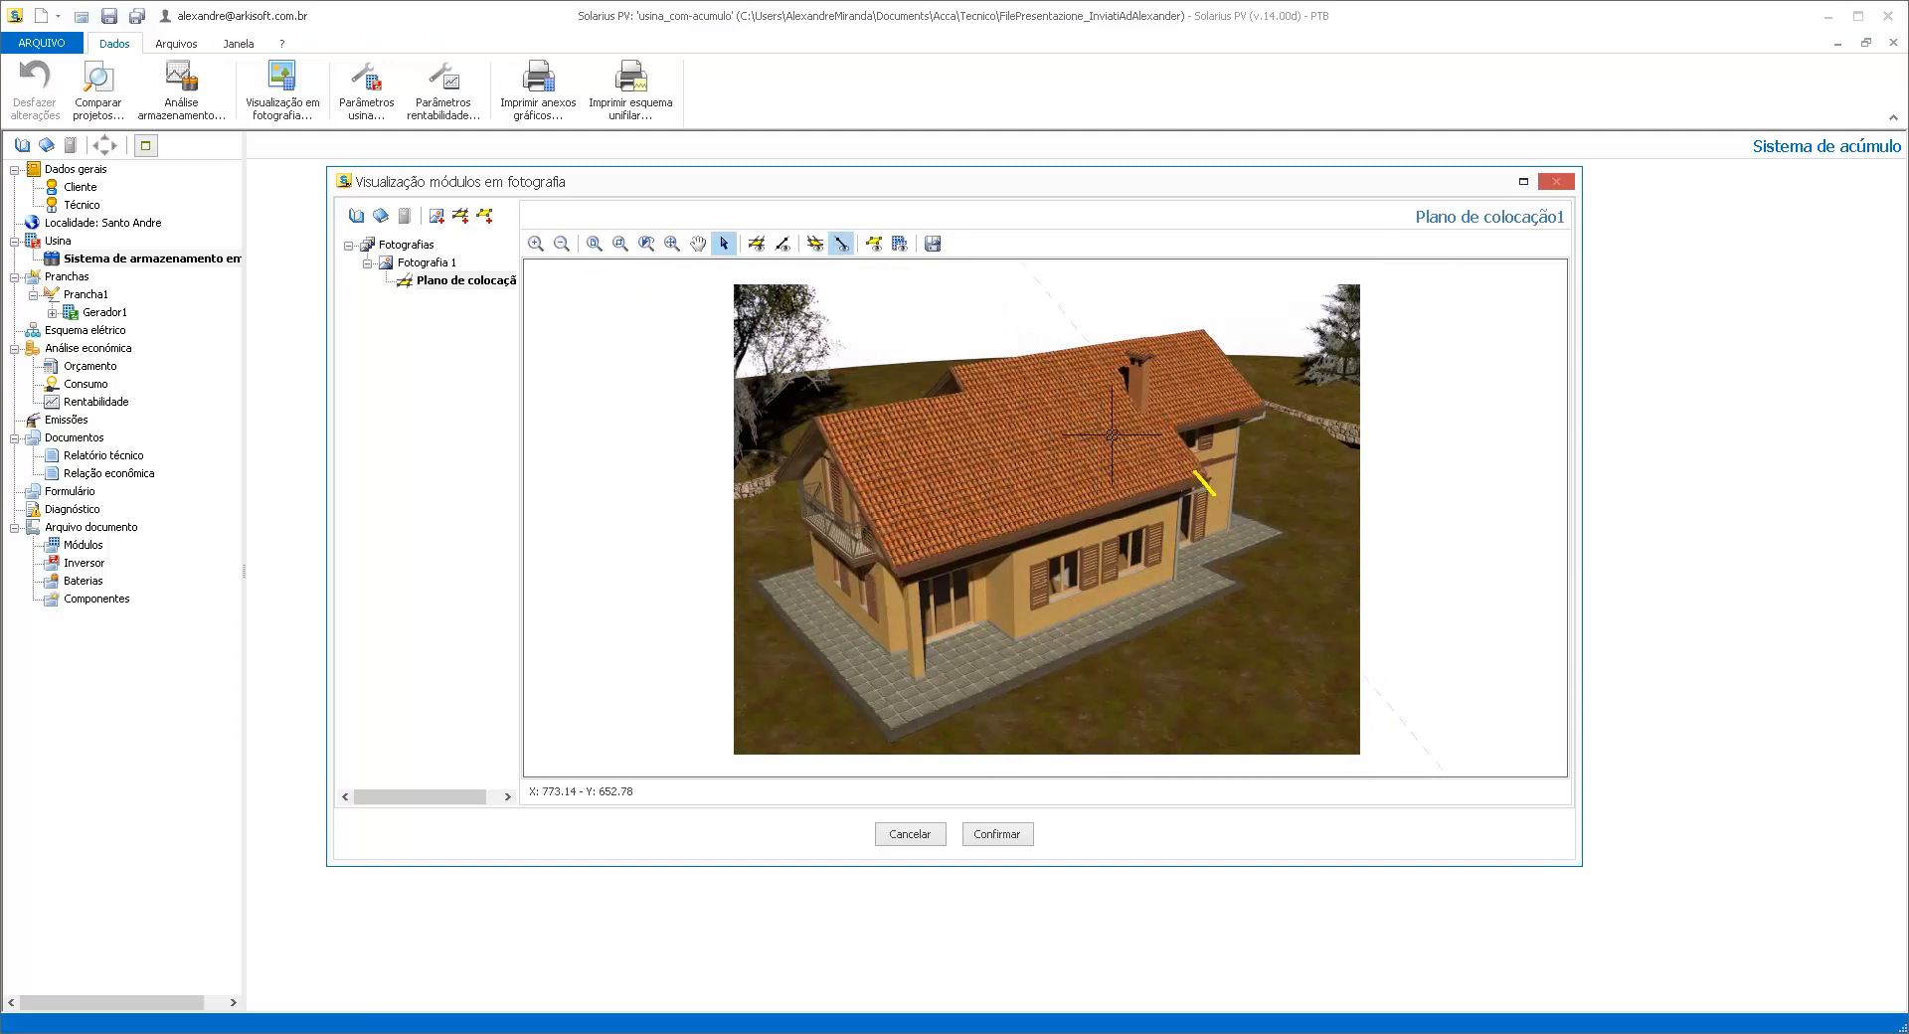
left_click(1206, 486)
left_click_drag(1094, 470, 928, 528)
left_click_drag(866, 393, 852, 367)
left_click_drag(934, 489, 953, 517)
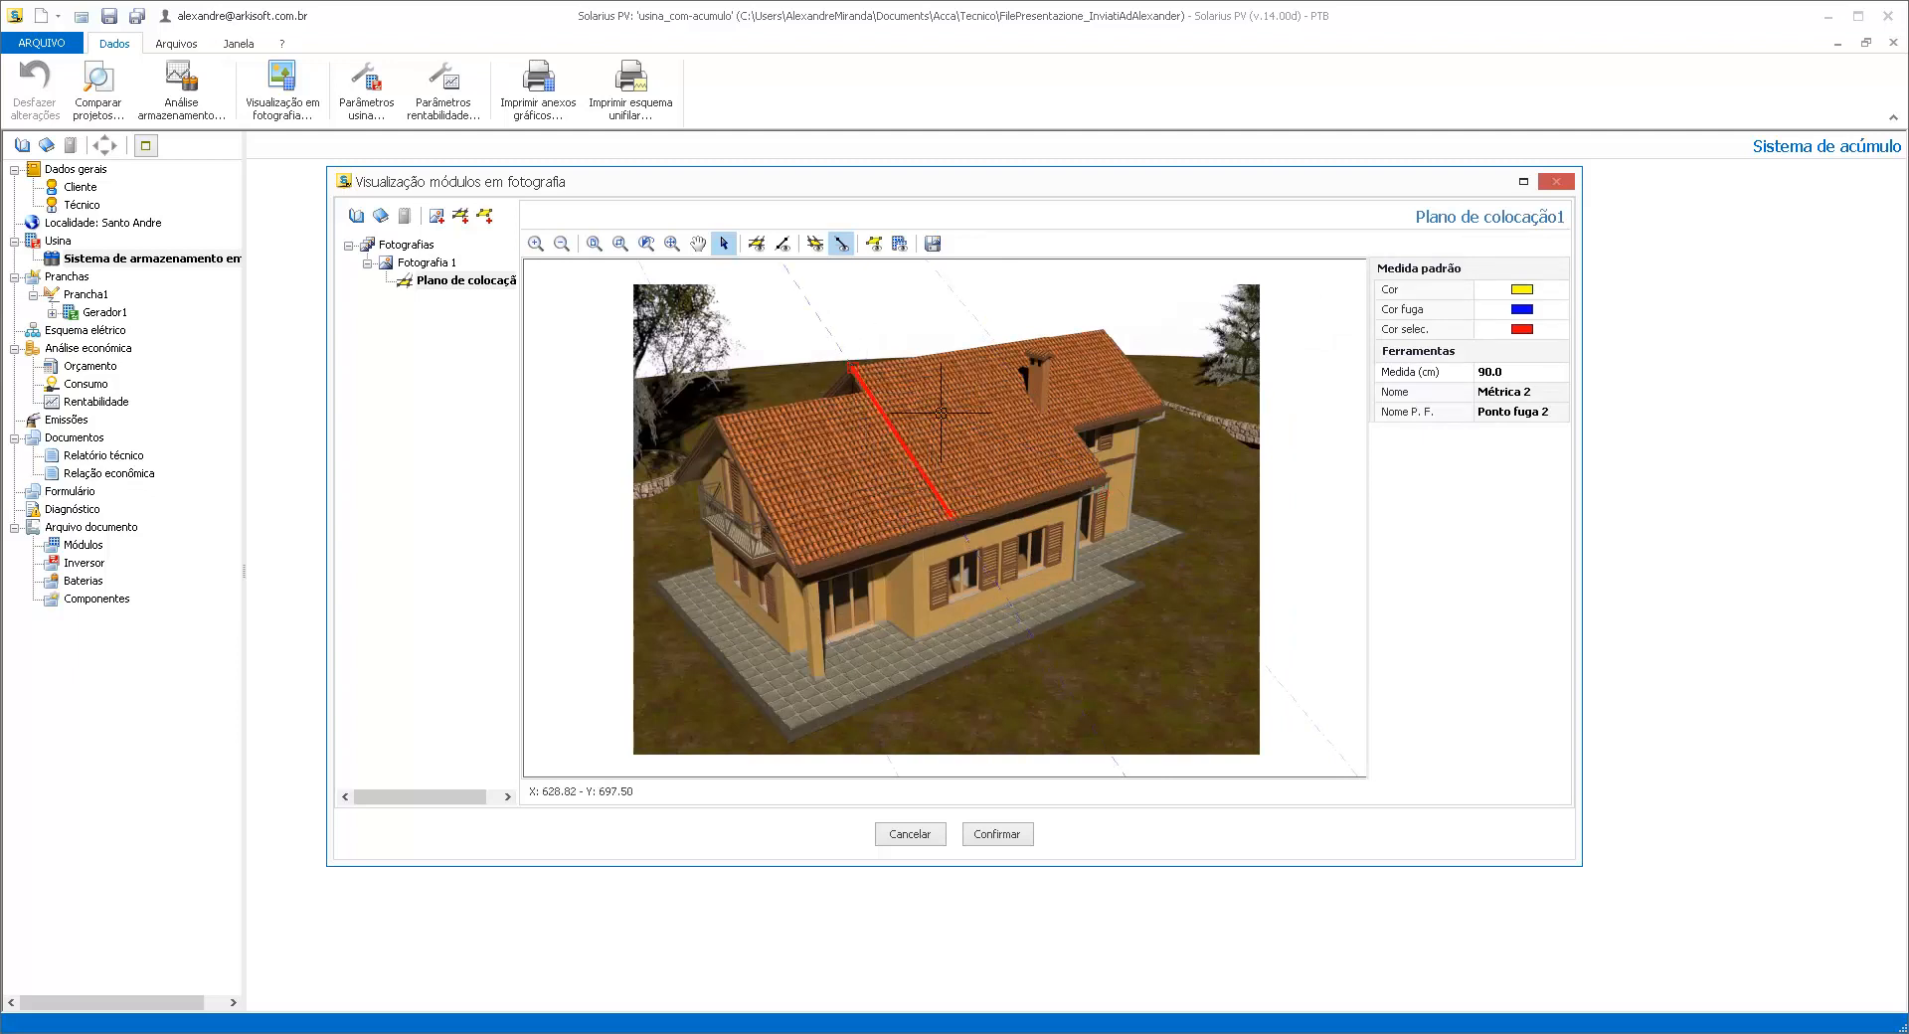
left_click(1517, 374)
type("60")
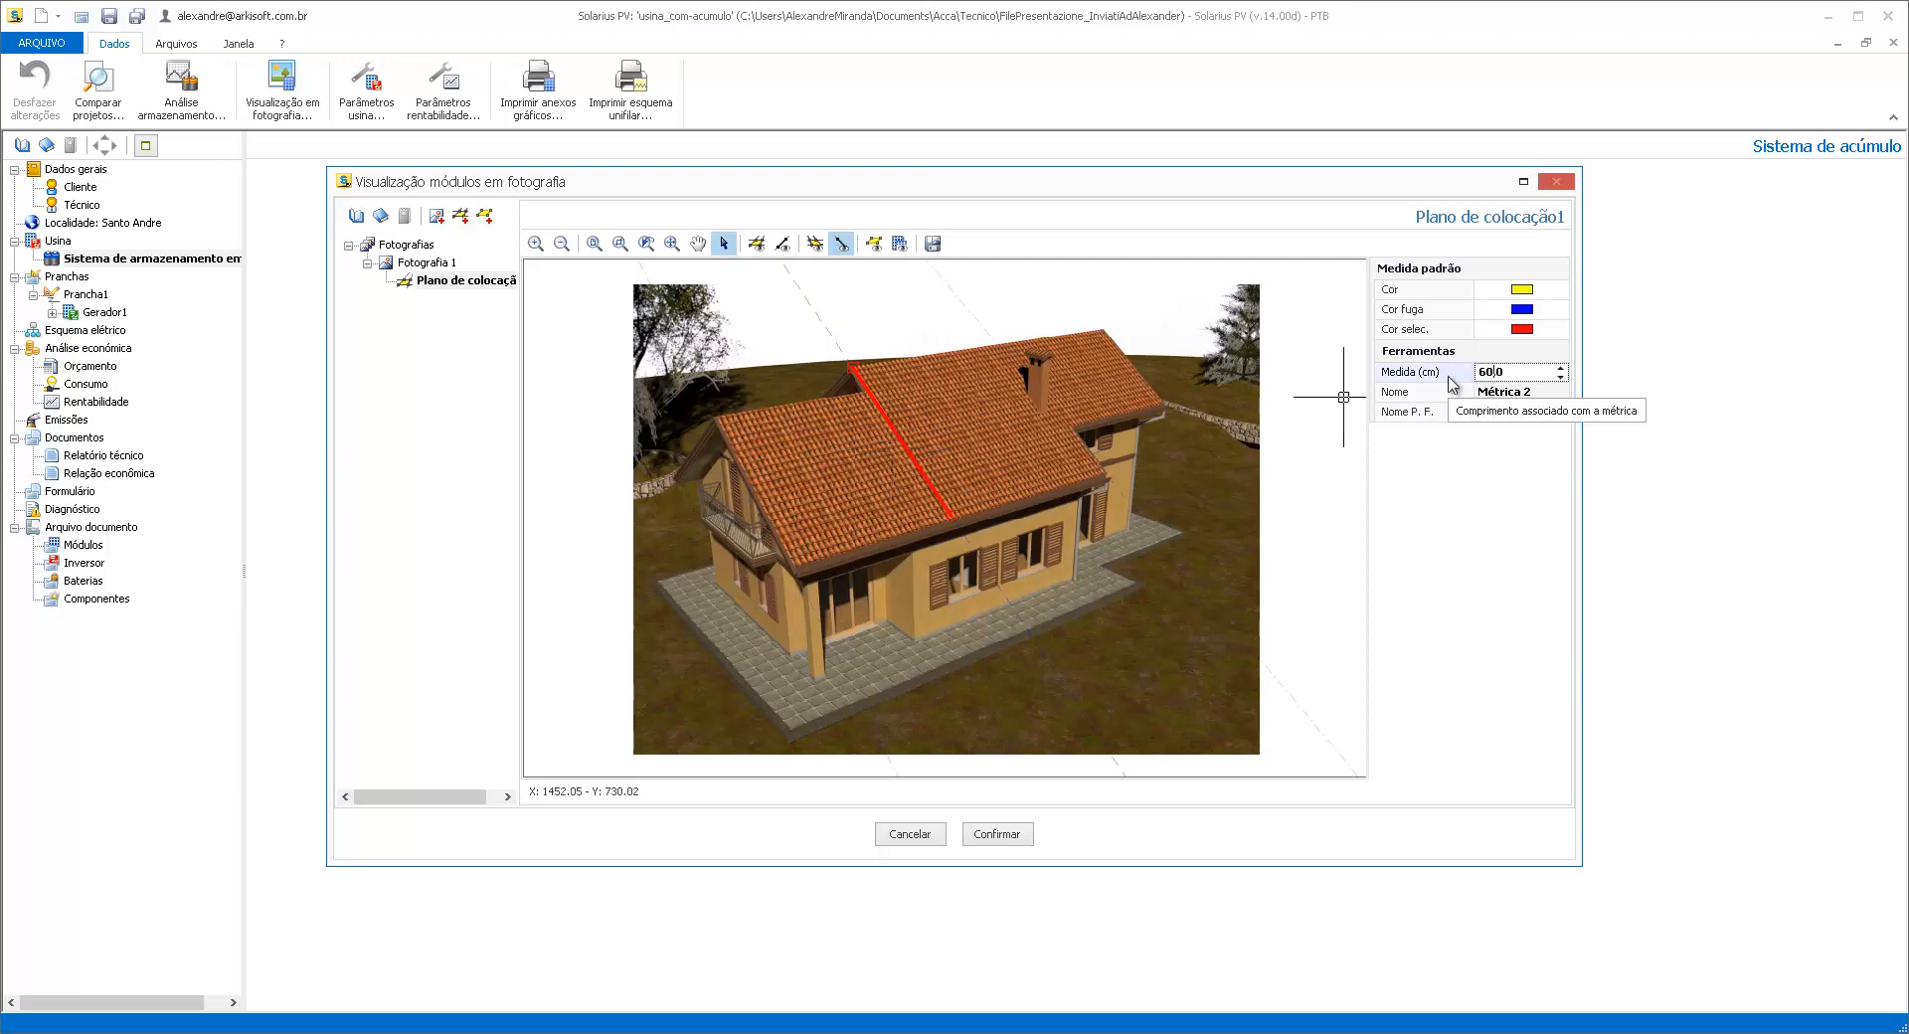
type("0")
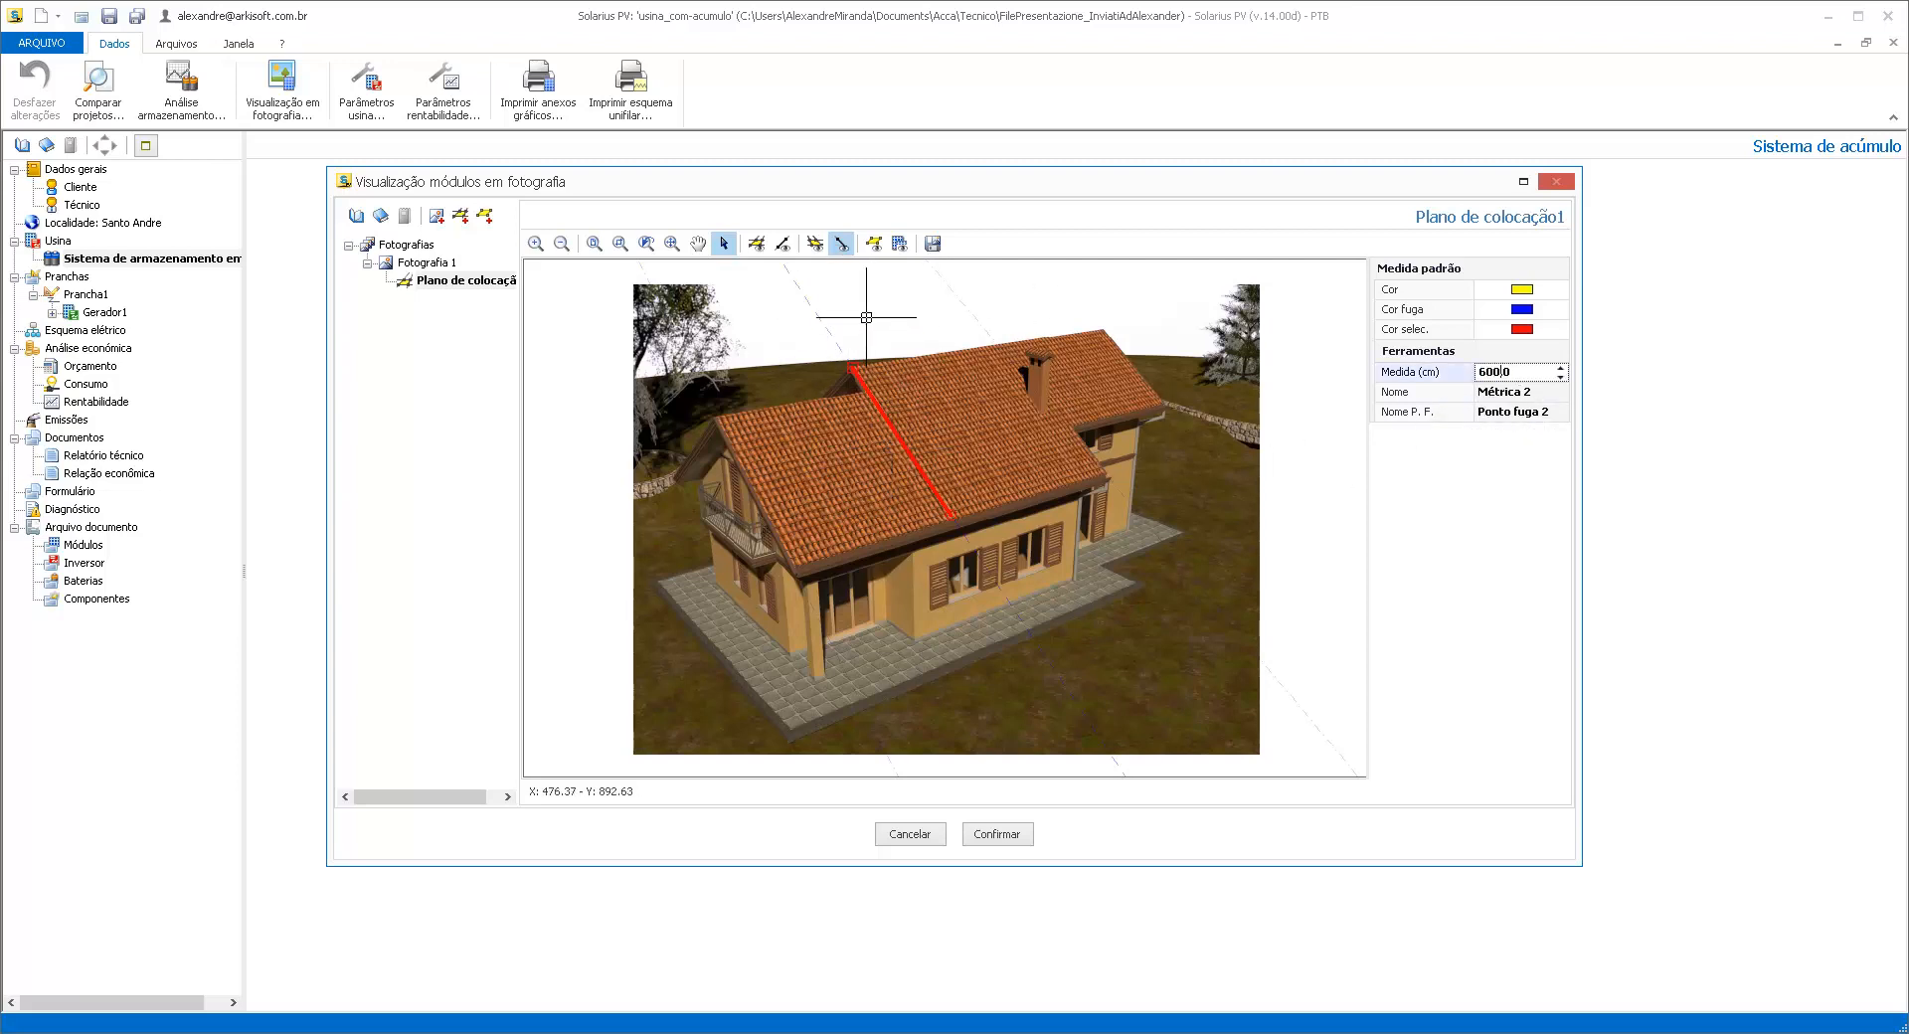
Insert the Sup1 surface of Gerador1 into the placement plane and move it onto the front roof pitch
left_click(484, 219)
left_click(658, 313)
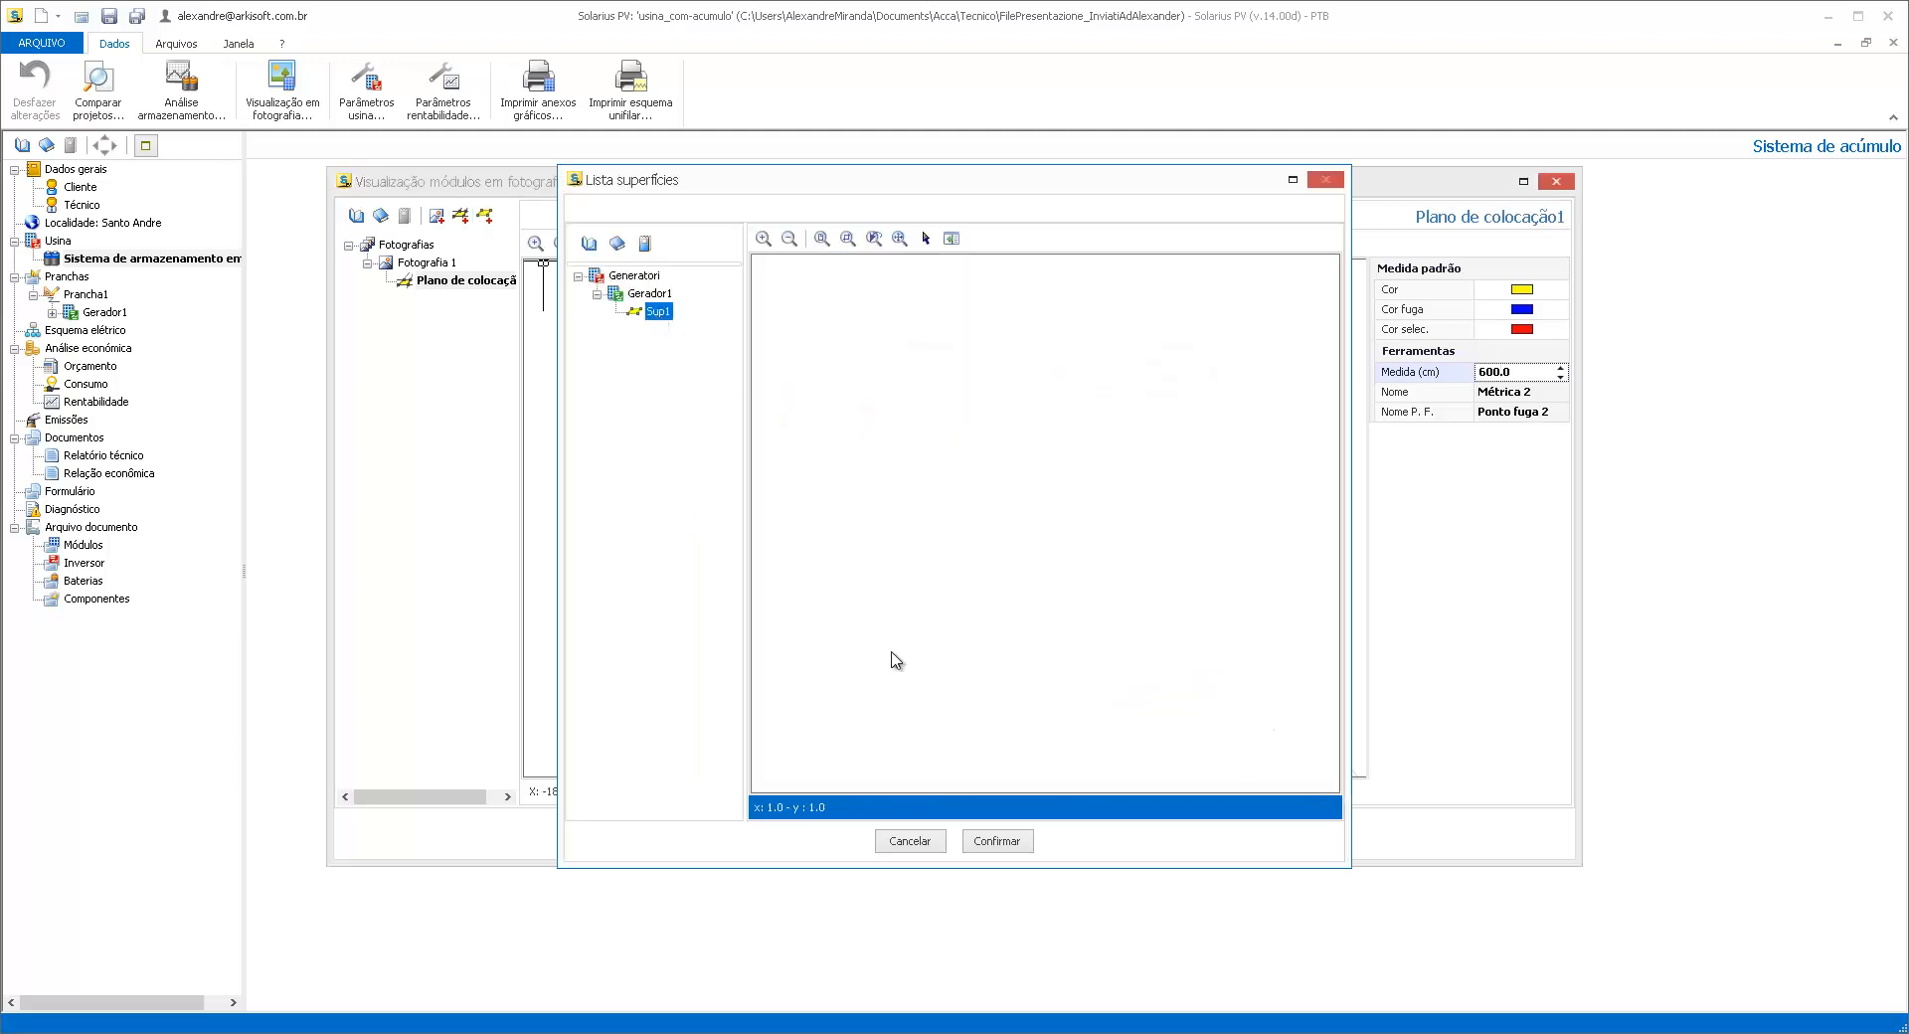
left_click(992, 843)
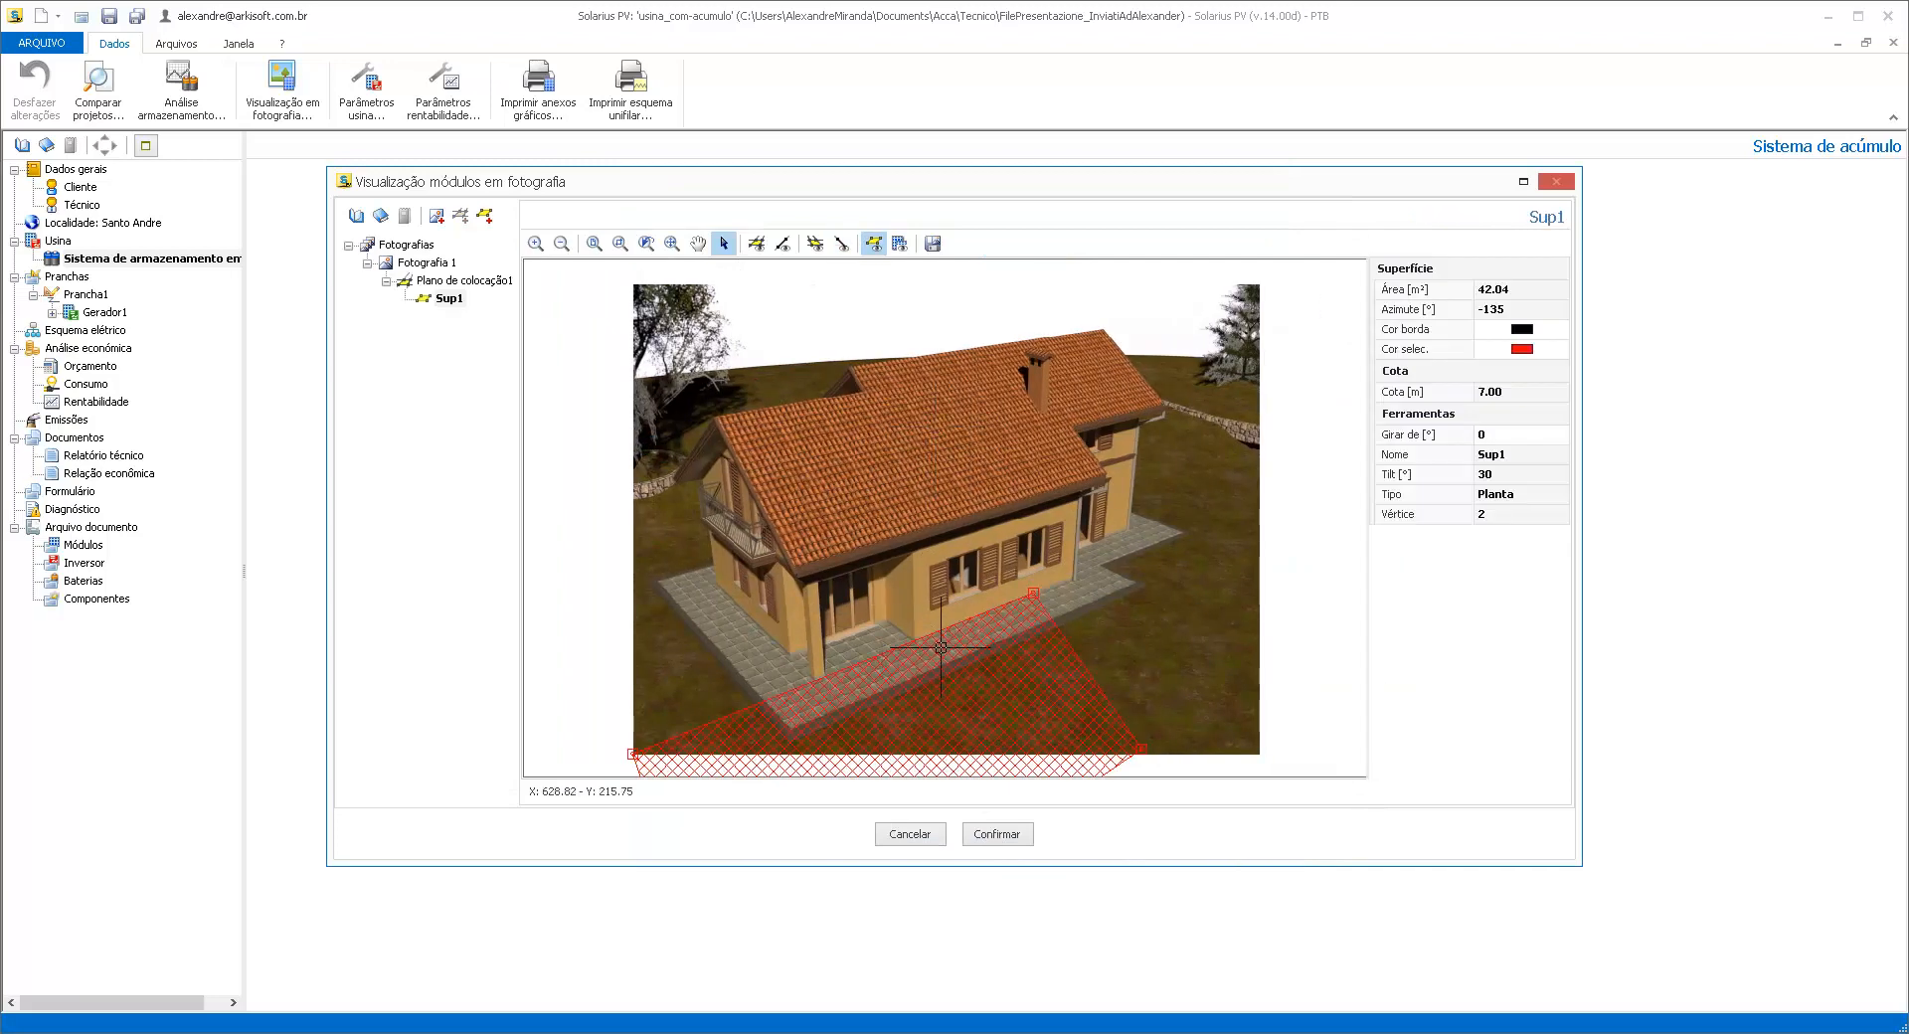
left_click(943, 684)
left_click(942, 686)
left_click(871, 651)
left_click(875, 661)
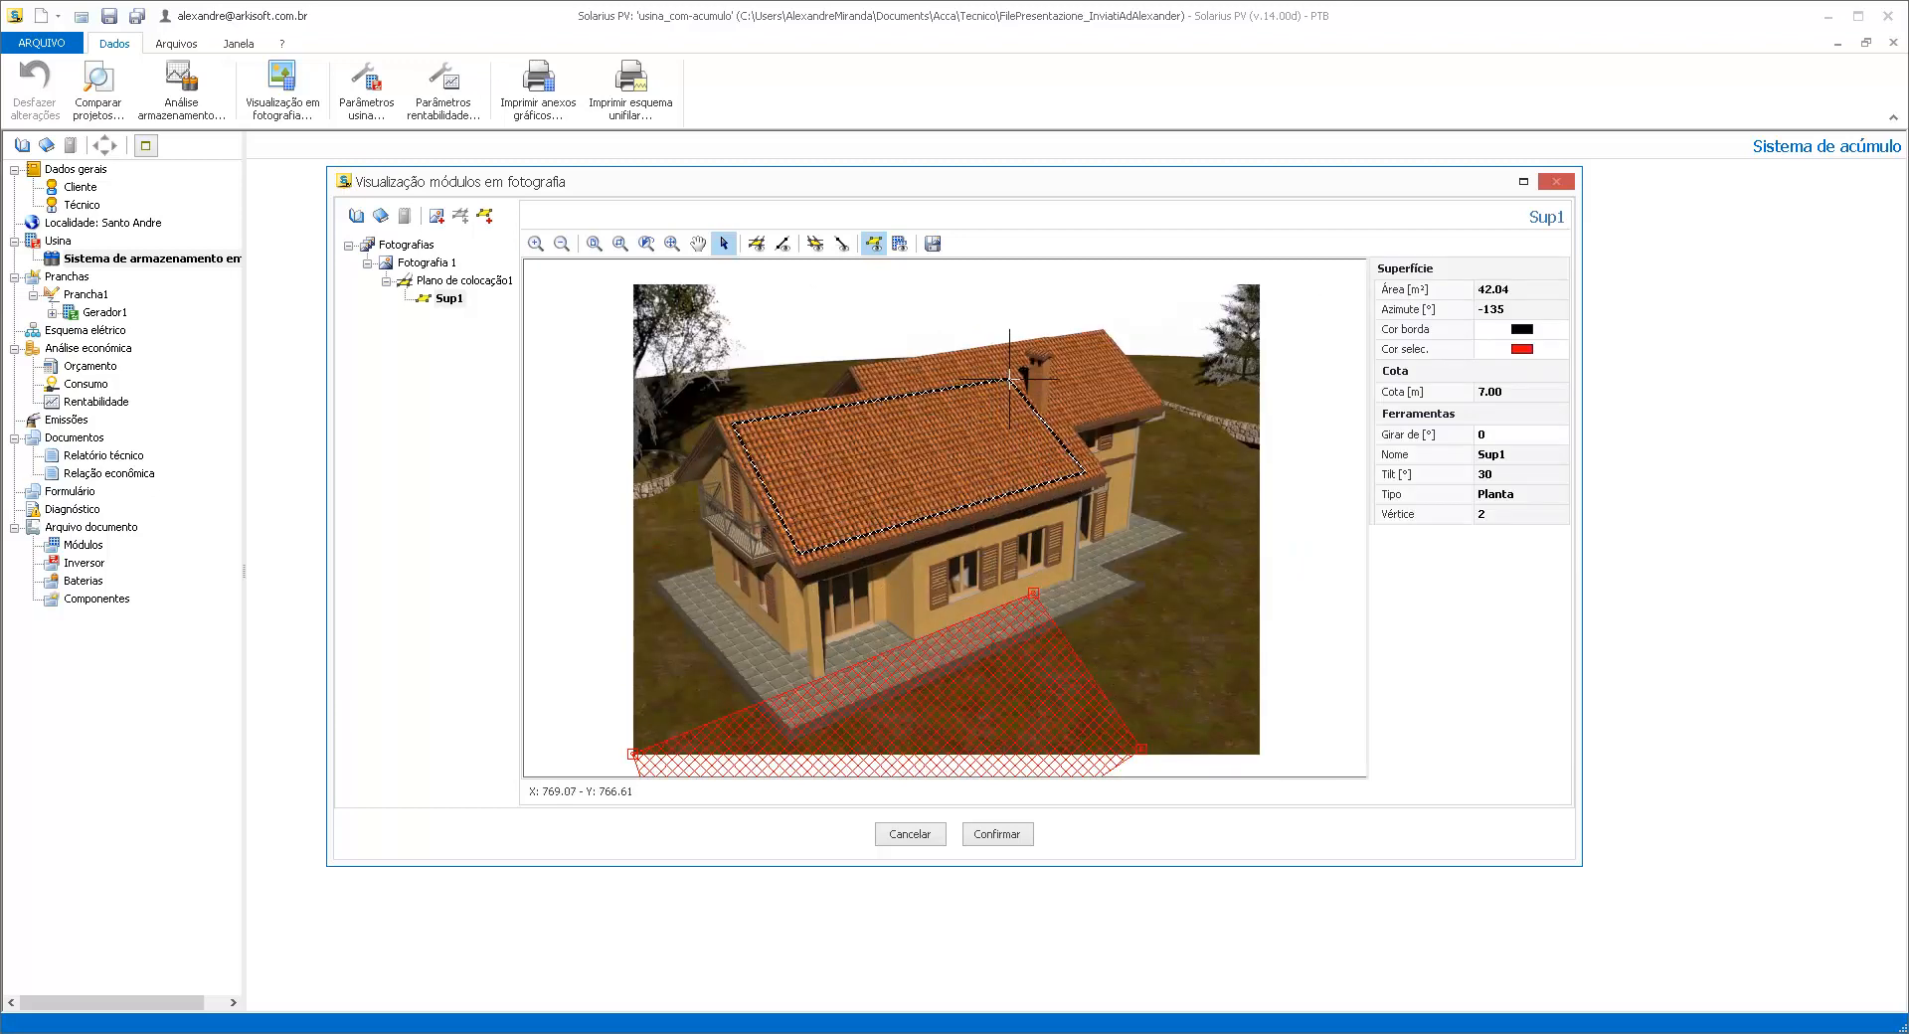
left_click(1006, 377)
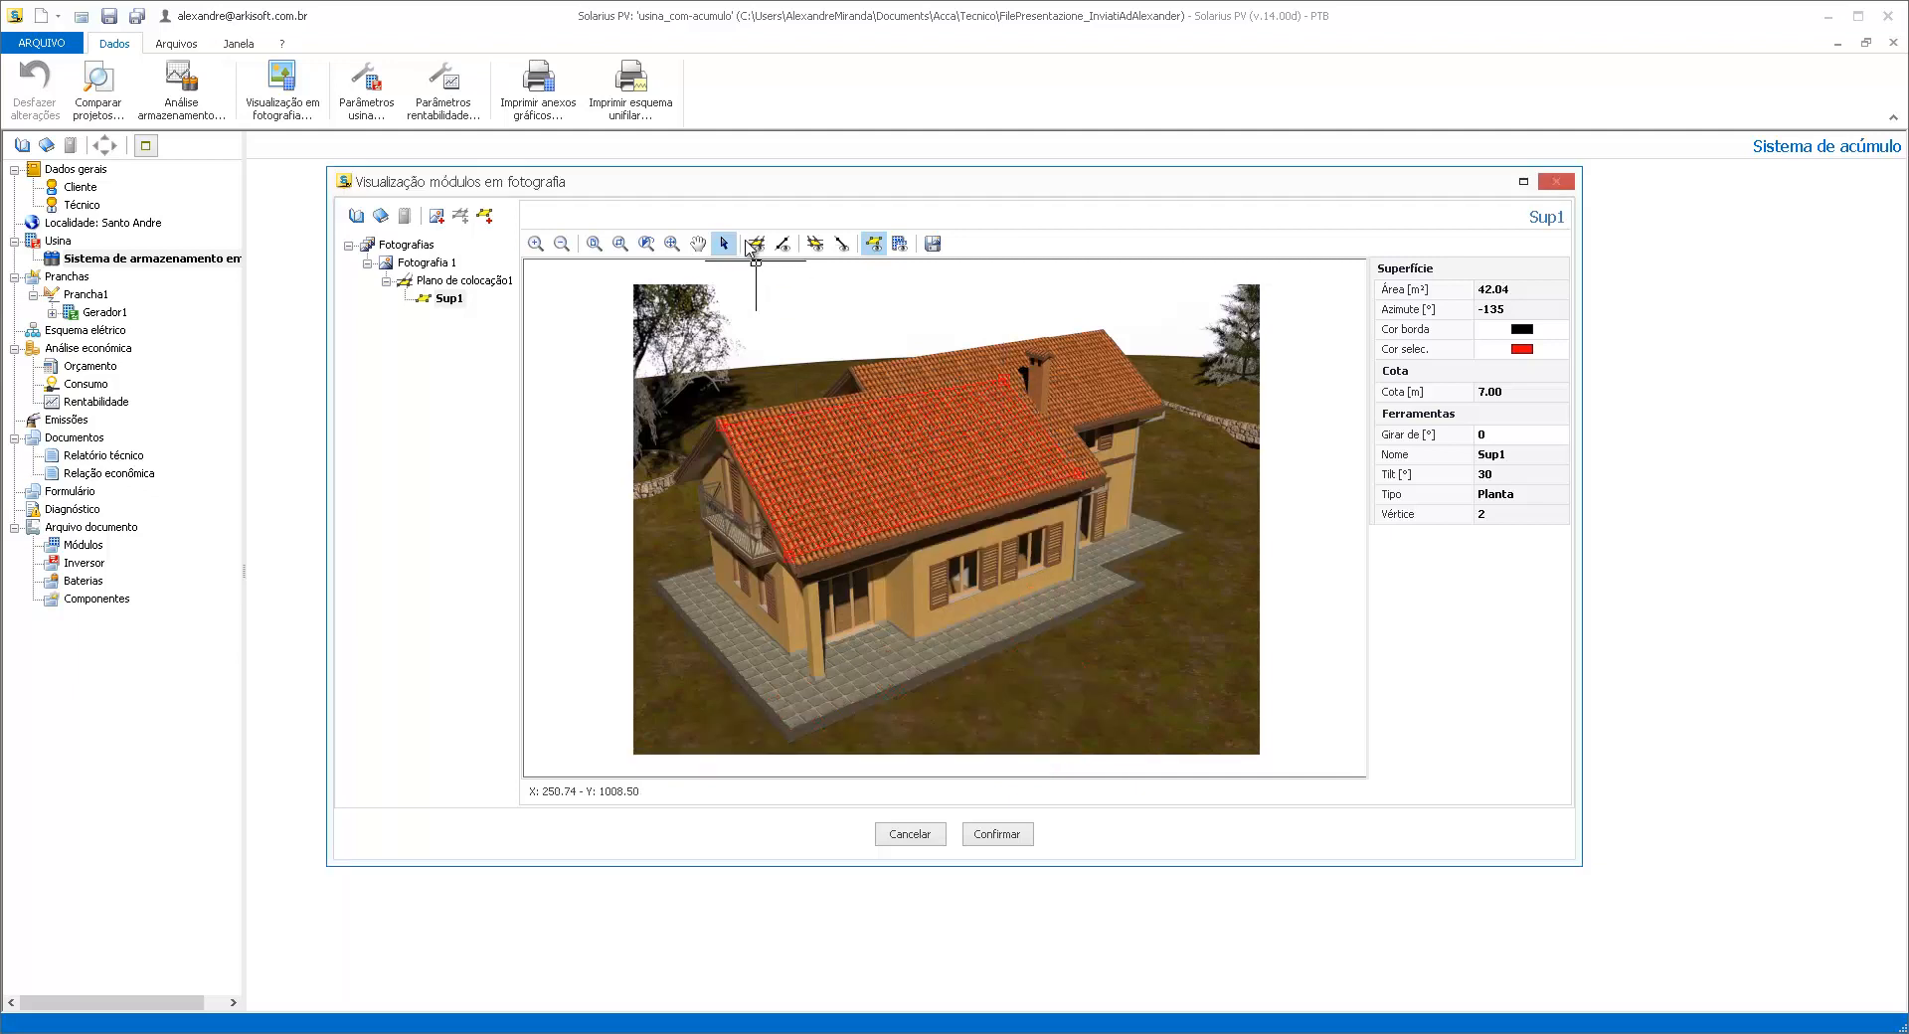
Show the photovoltaic modules on the Sup1 roof surface, deselect it, and inspect them up close
left_click(900, 244)
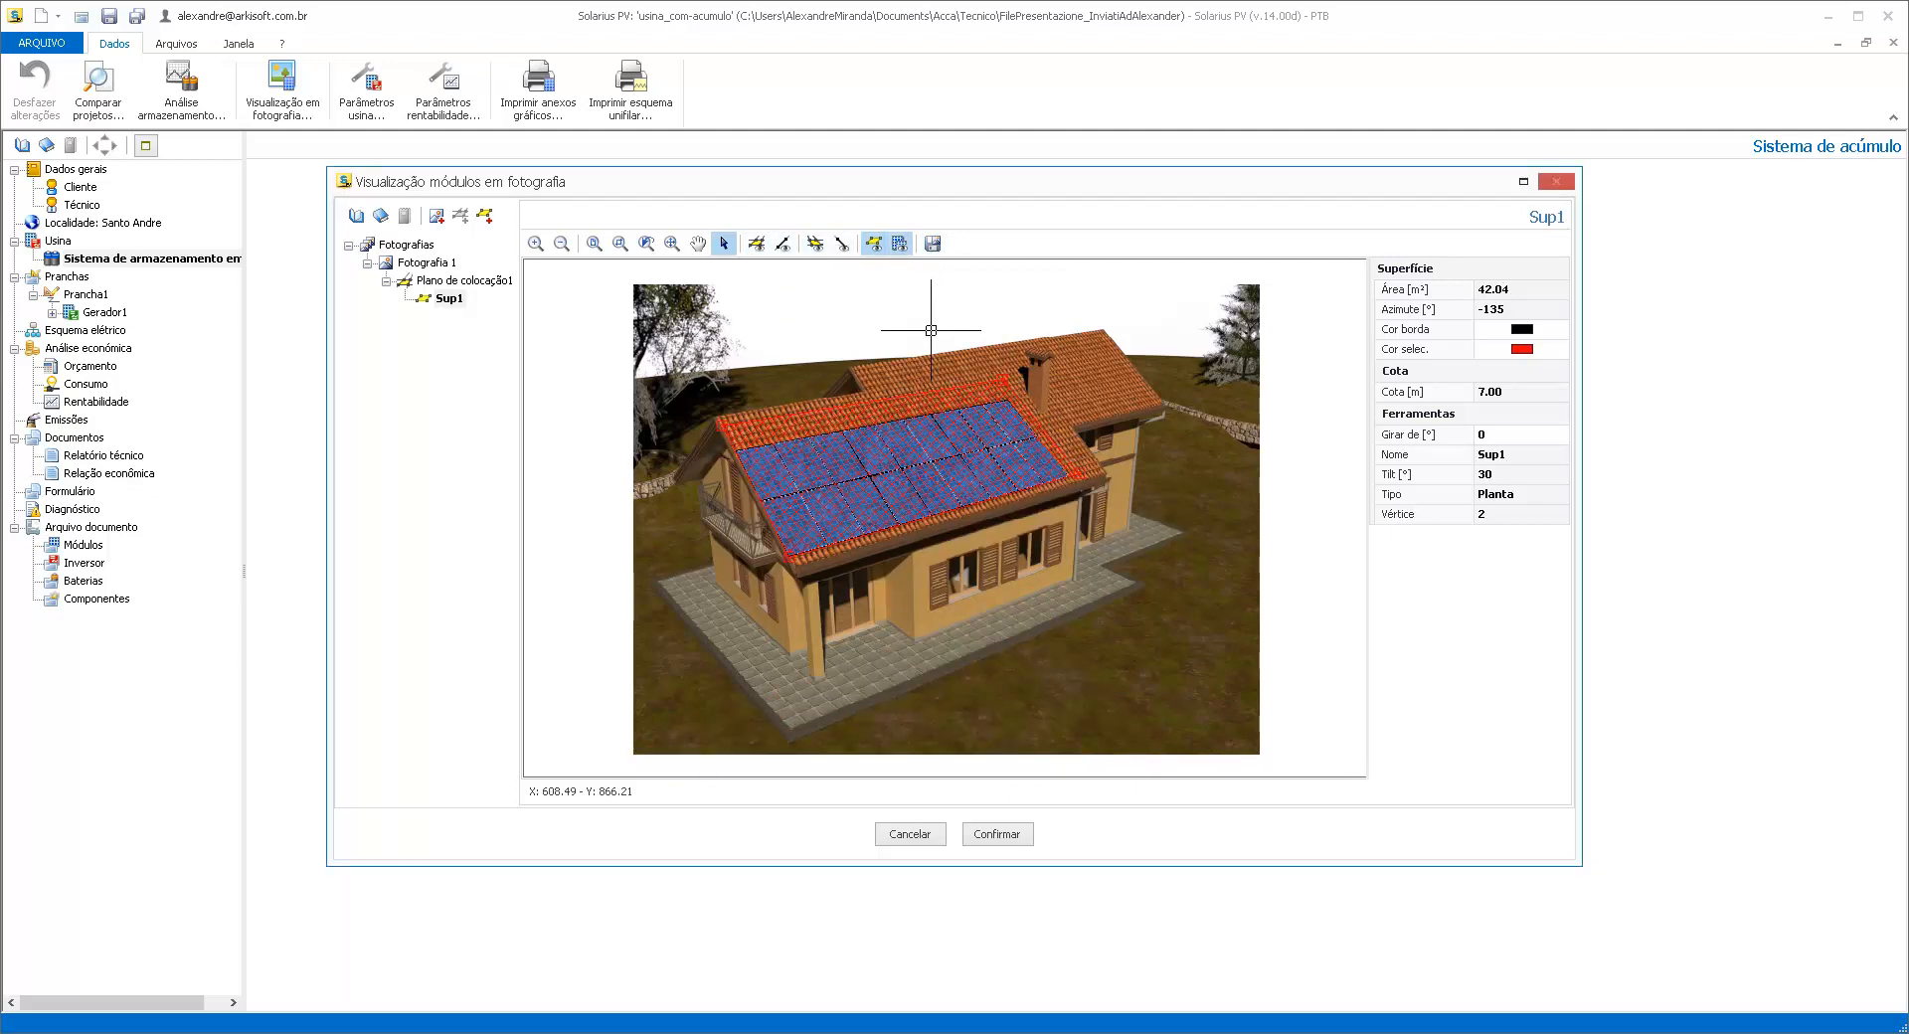
left_click(1027, 645)
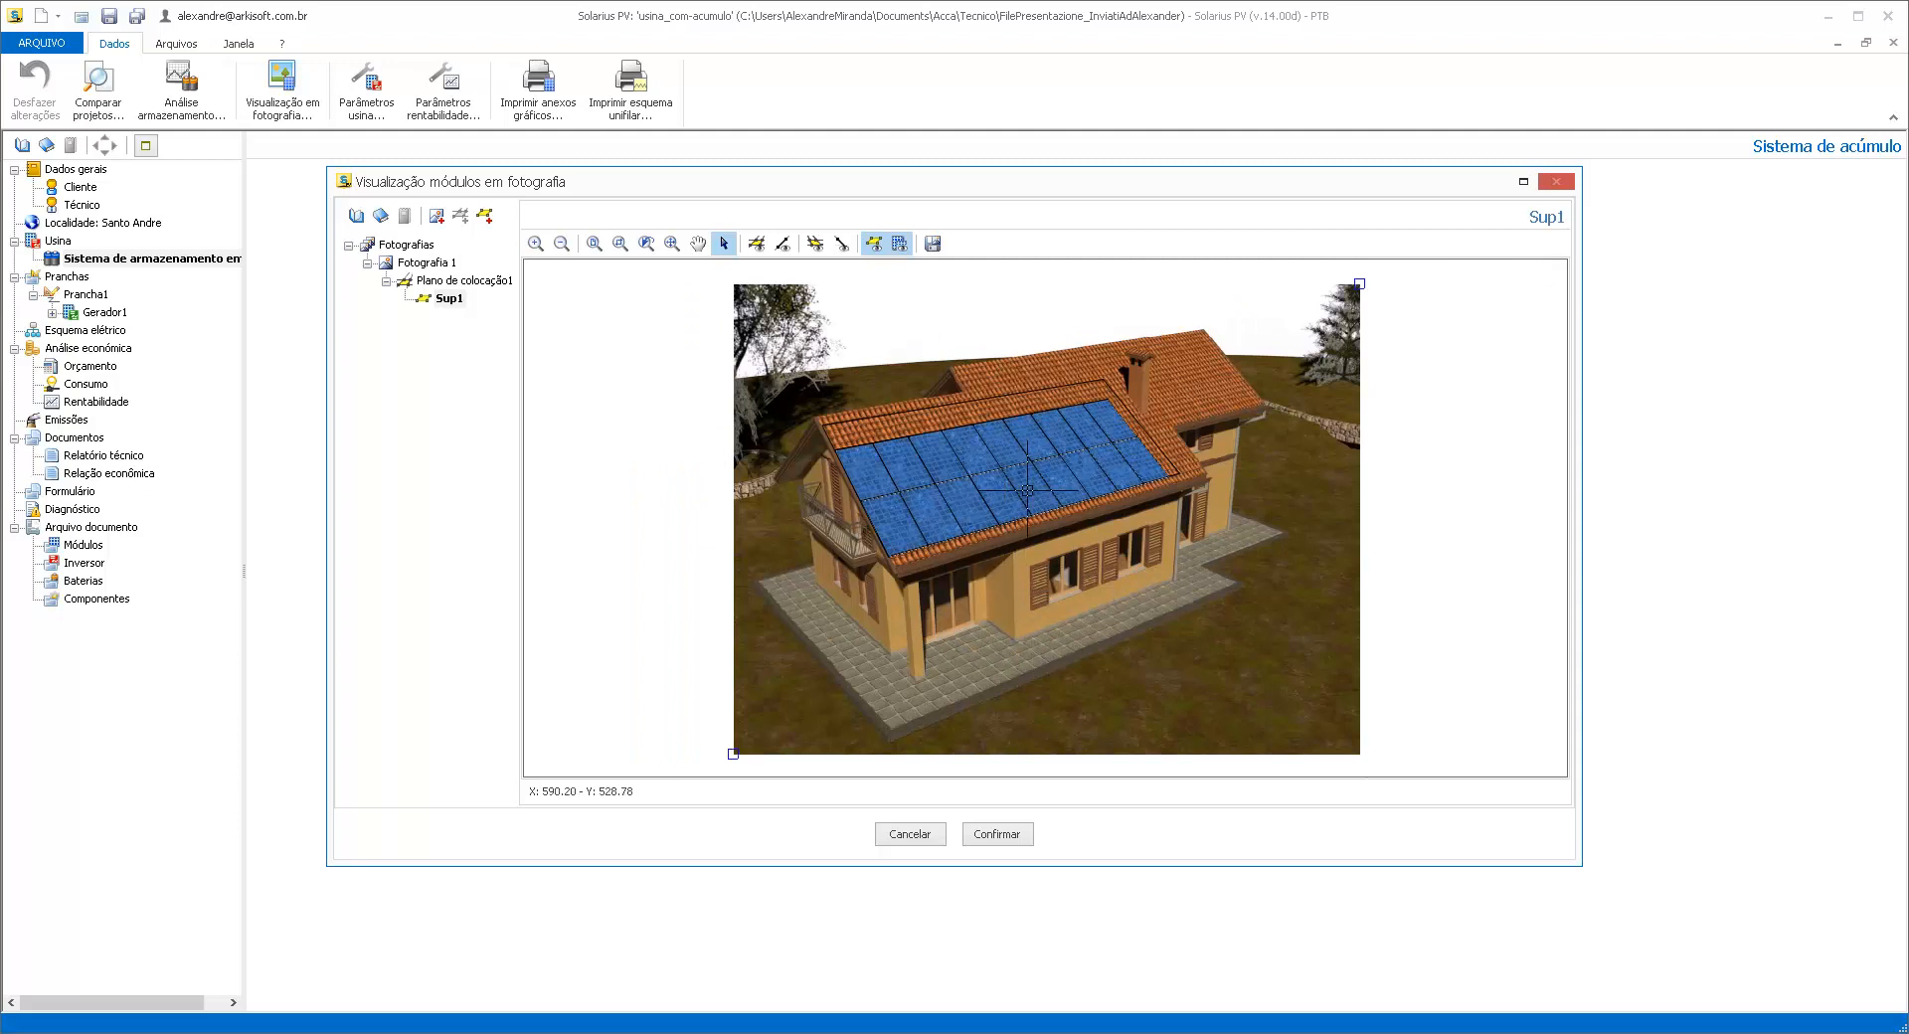
scroll(1017, 491, "up", 2)
scroll(1051, 483, "up", 1)
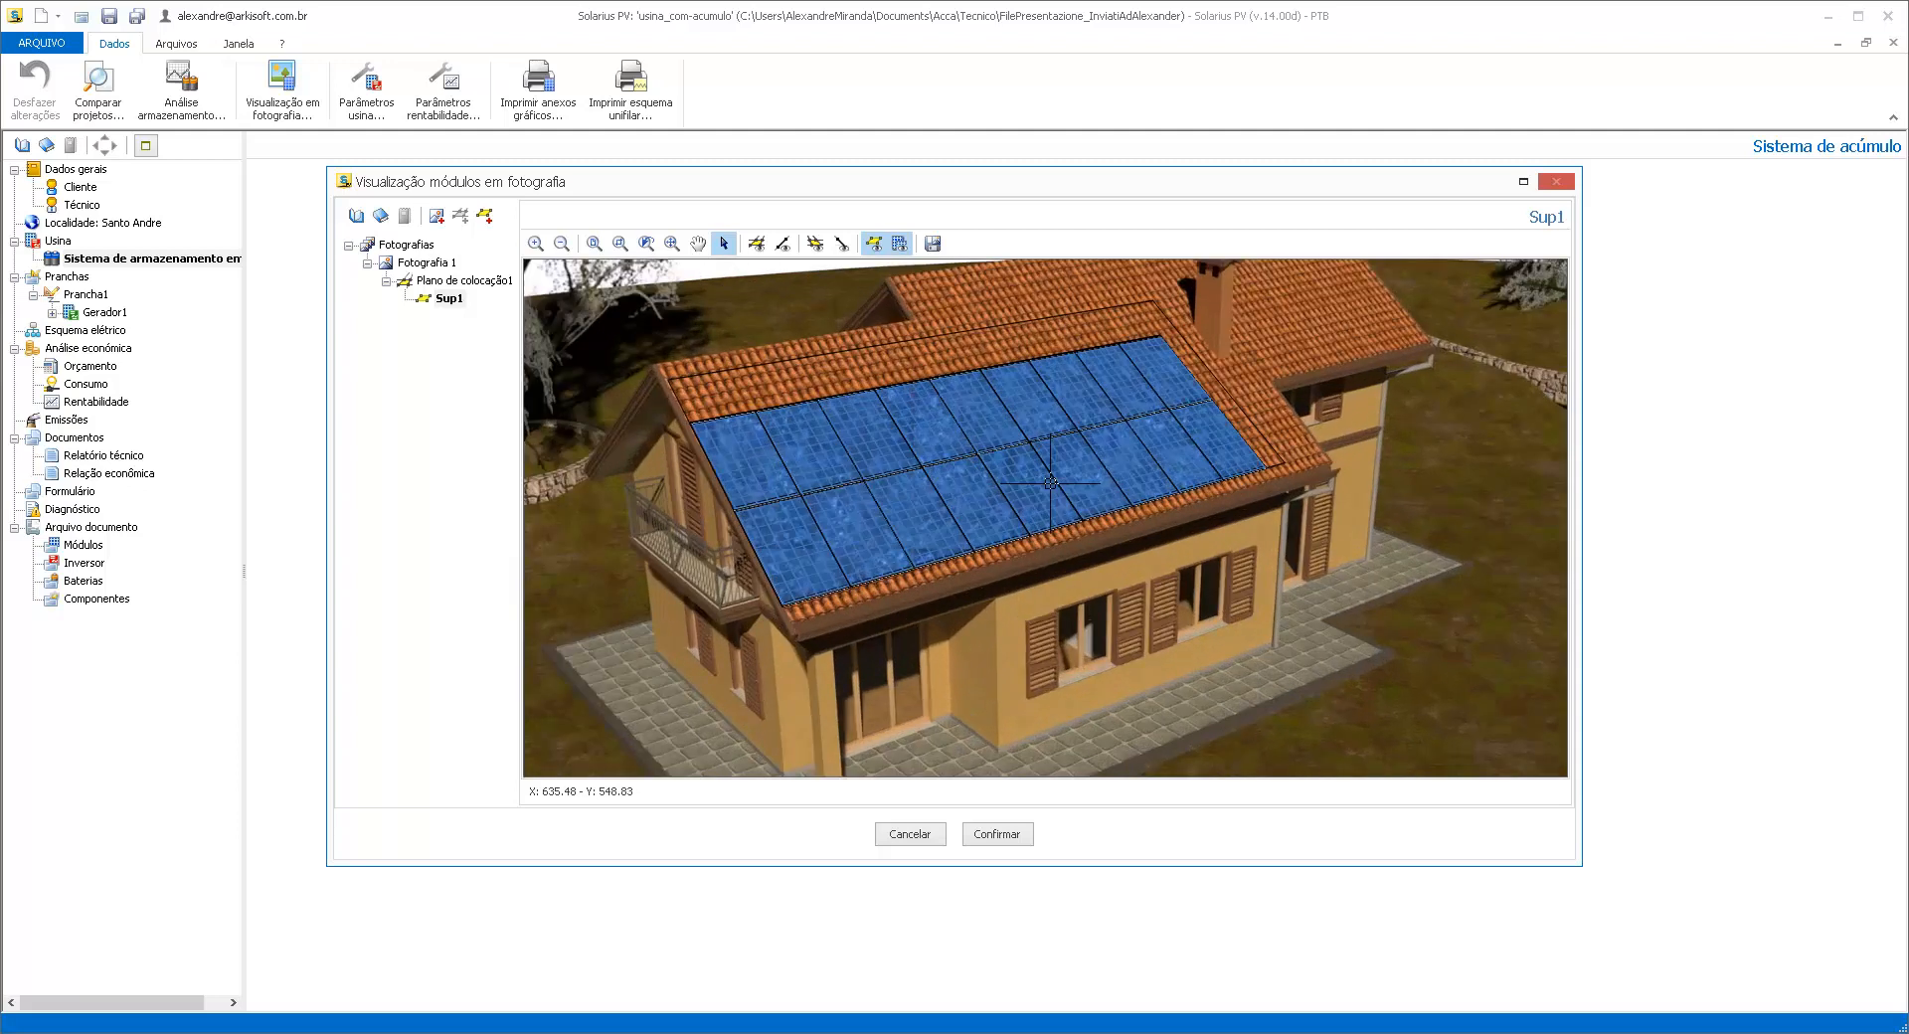